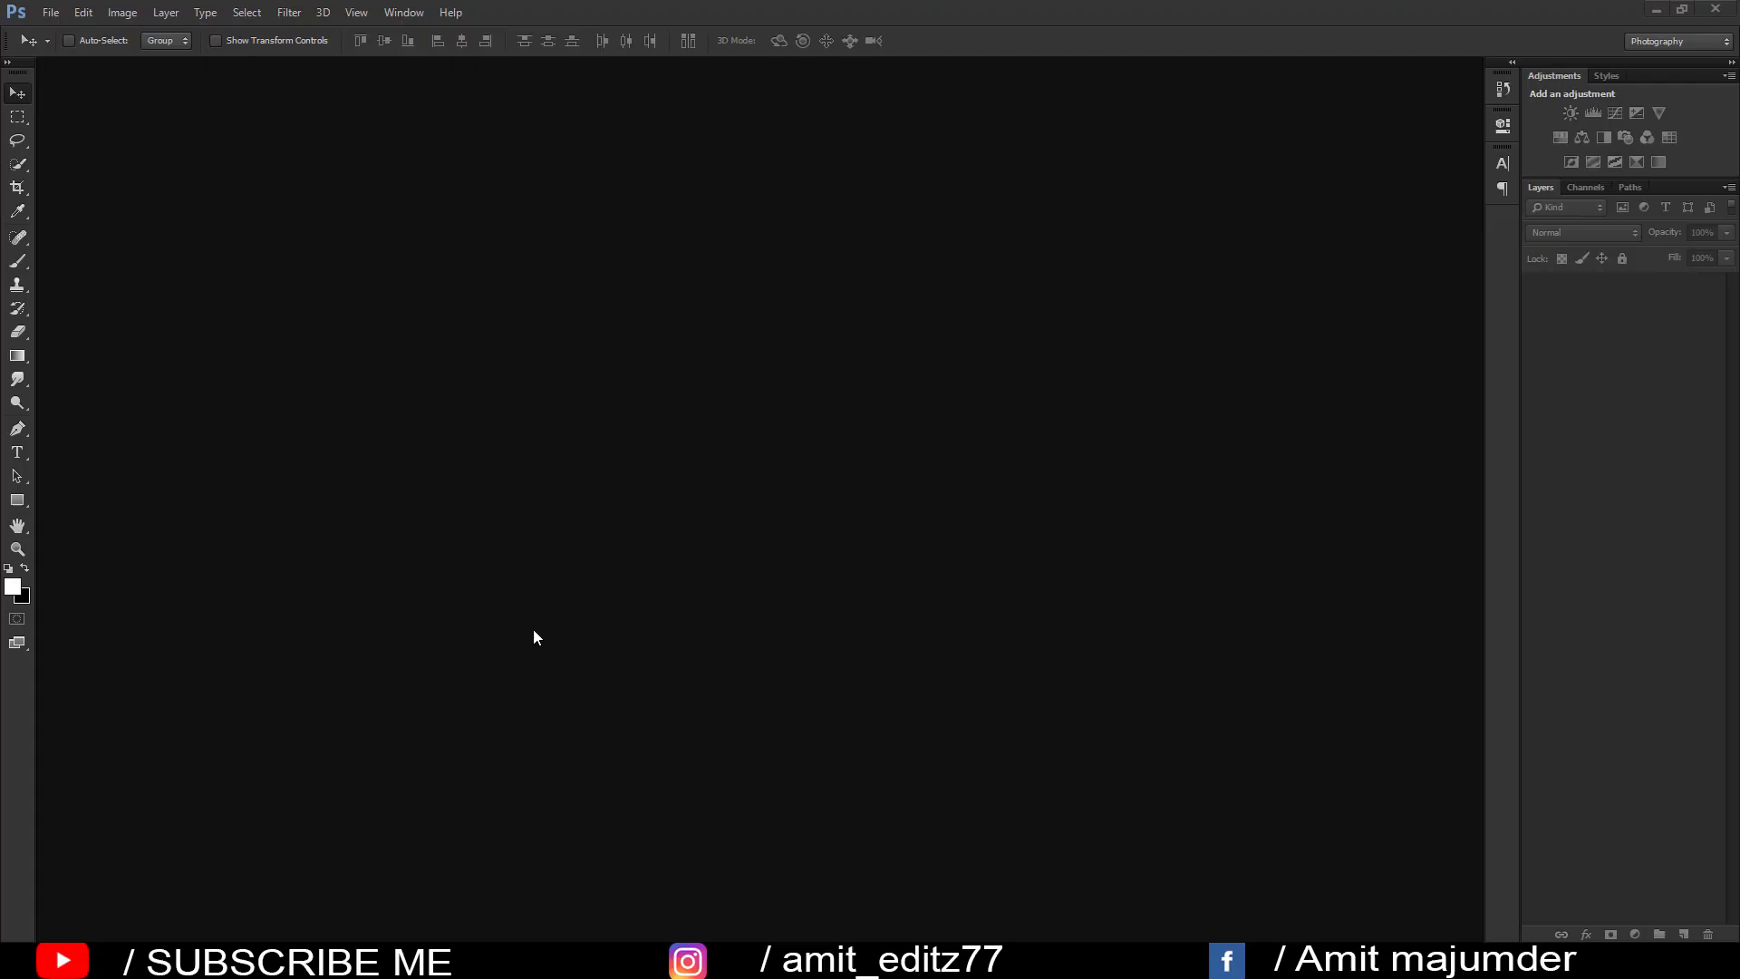
Step: Open IMG_20201014_221927.jpg docked as a tab and duplicate its Background layer as Background copy
{"action": "left_click", "coordinate": [57, 14]}
{"action": "left_click", "coordinate": [54, 45]}
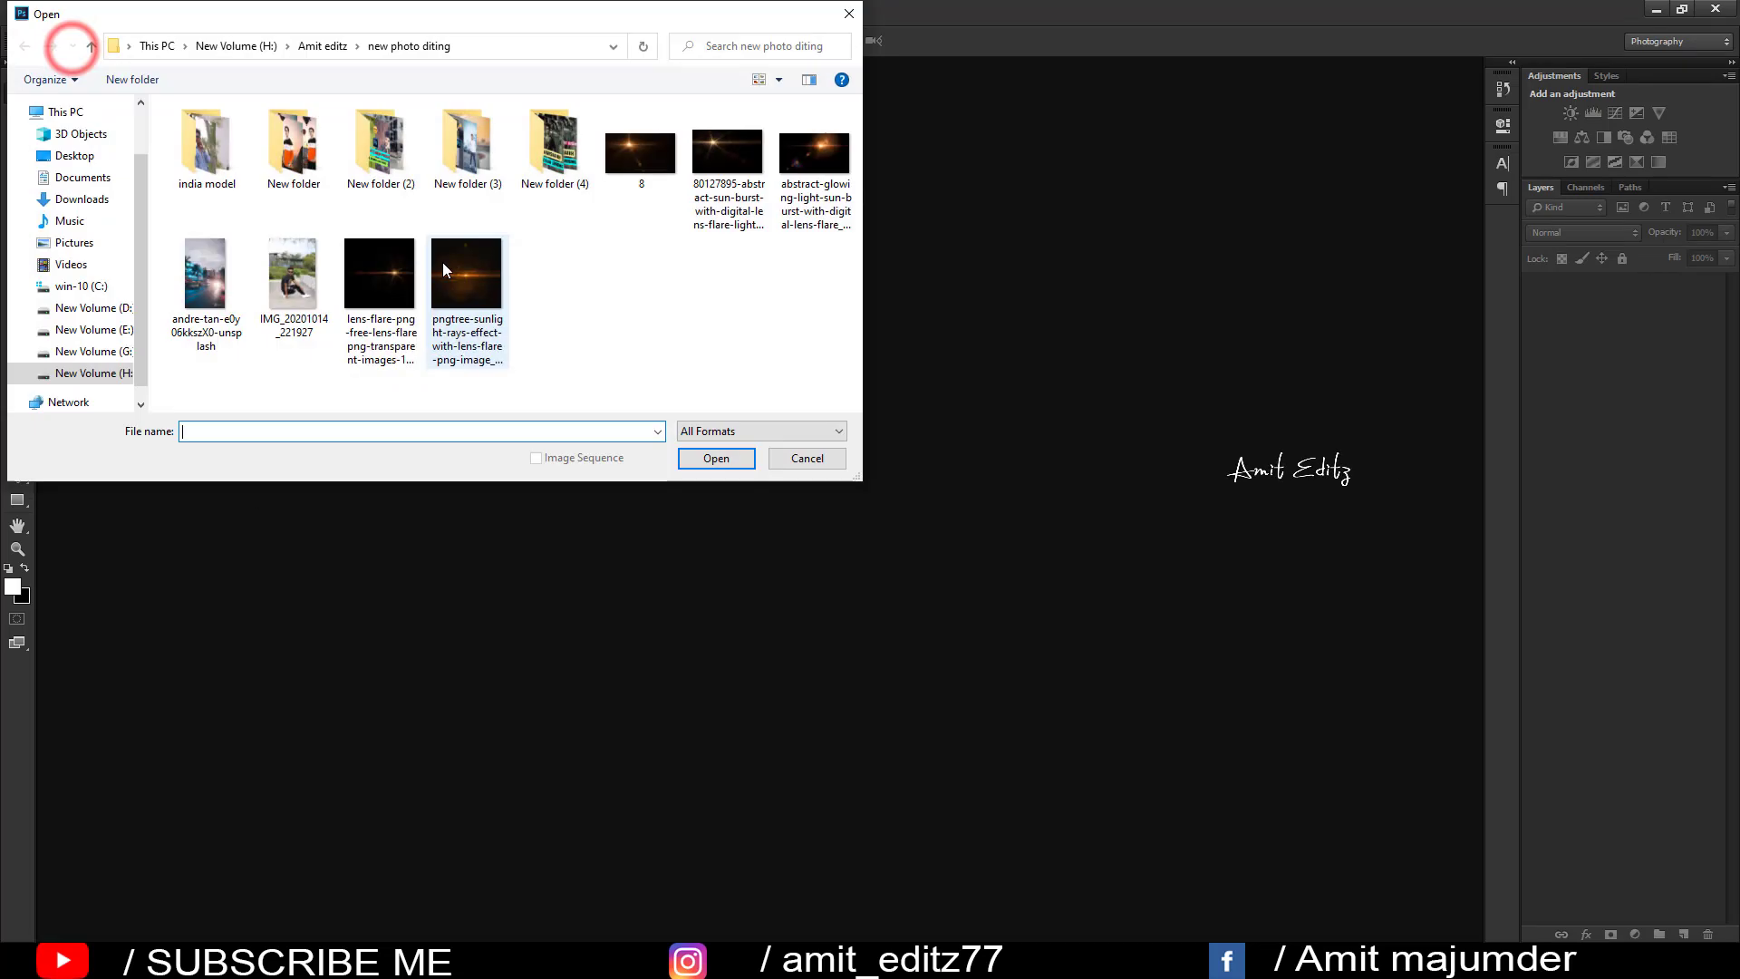
{"action": "left_click", "coordinate": [292, 290]}
{"action": "left_click", "coordinate": [716, 457]}
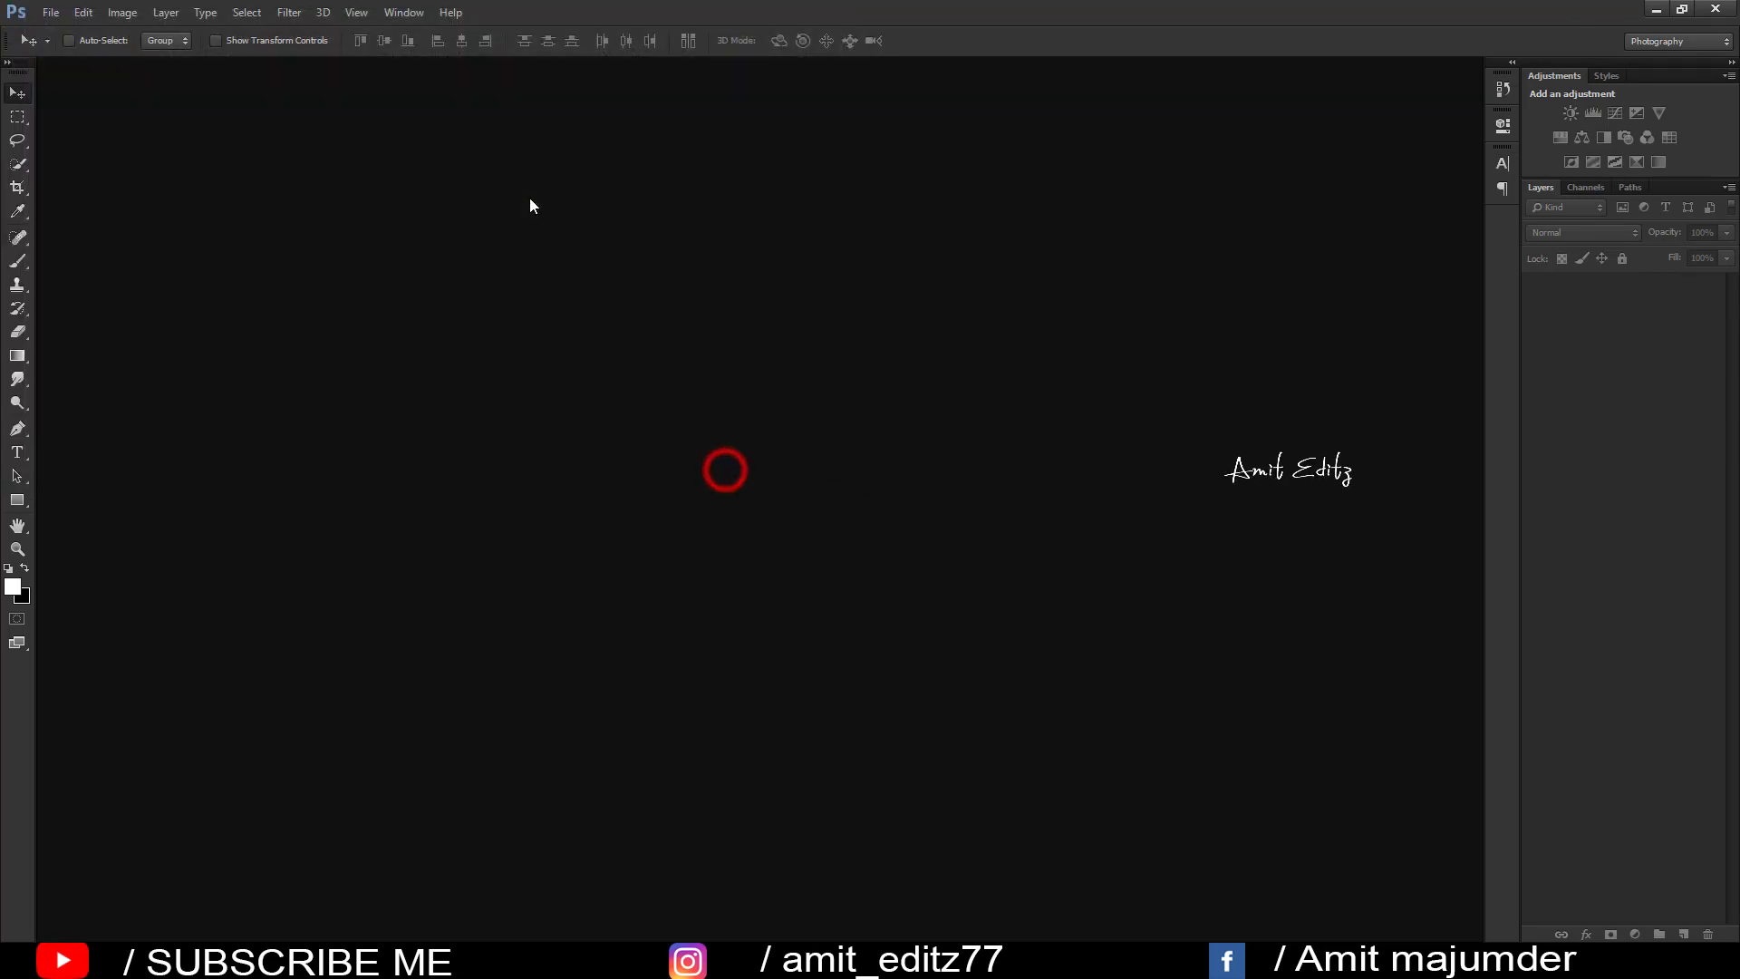
{"action": "left_click_drag", "start_coordinate": [400, 68], "coordinate": [541, 84]}
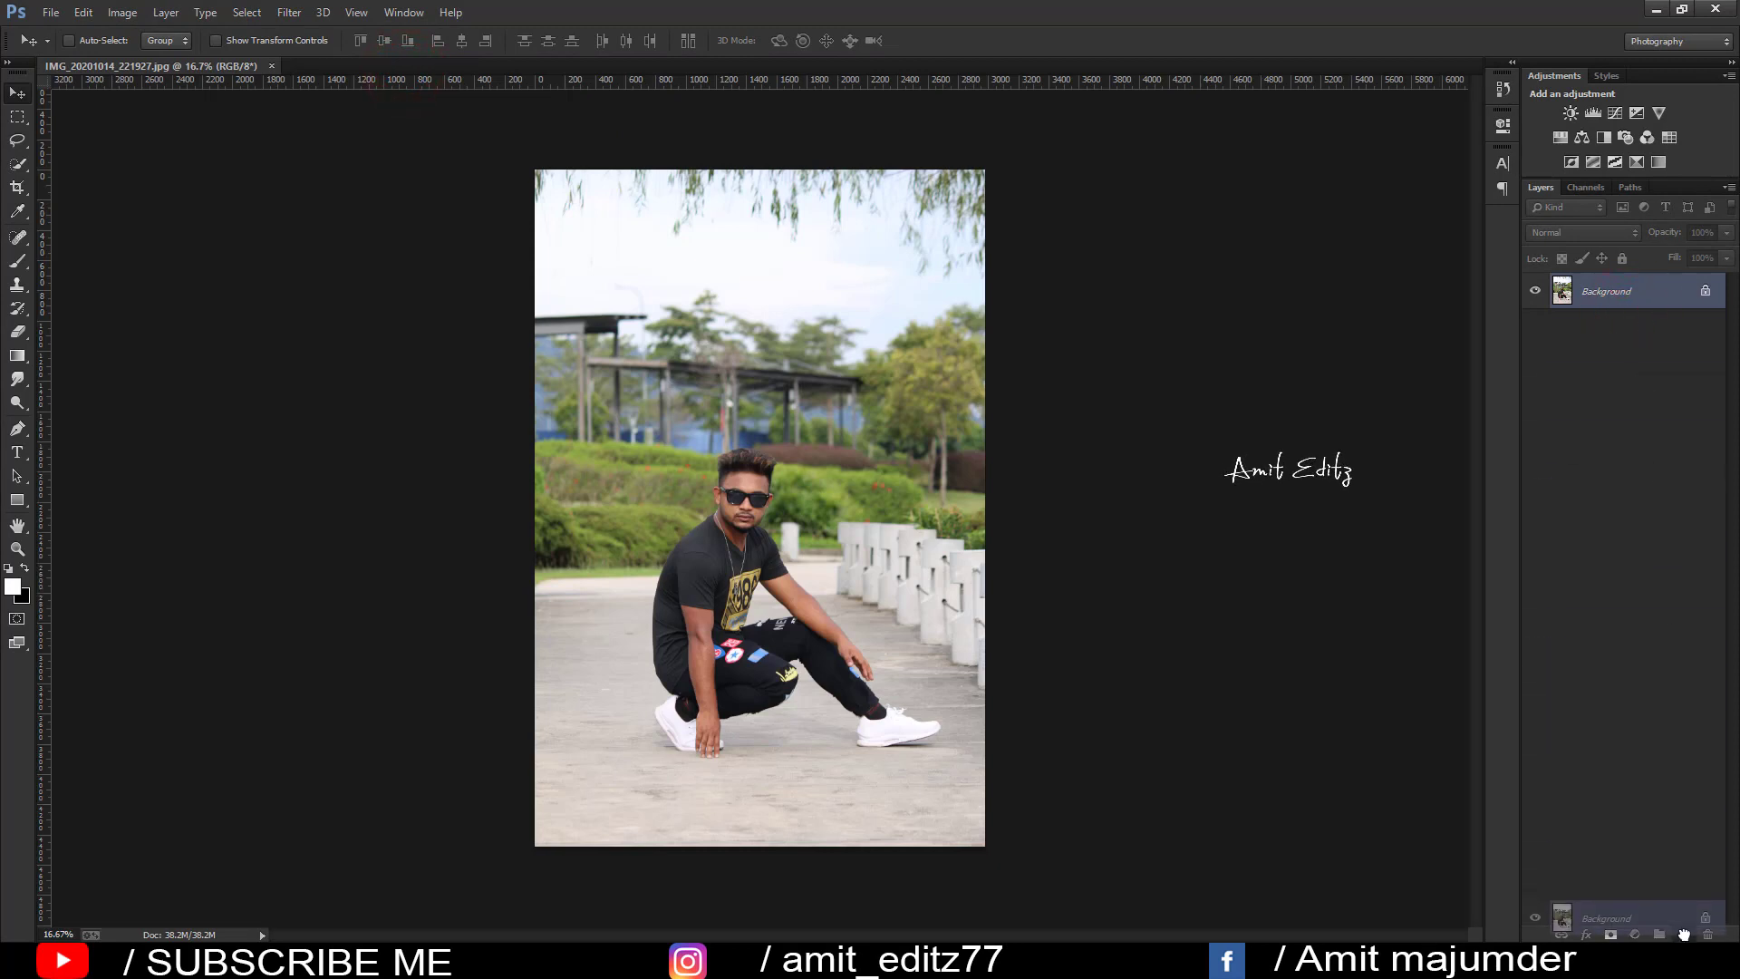
{"action": "left_click_drag", "start_coordinate": [1631, 314], "coordinate": [1684, 934]}
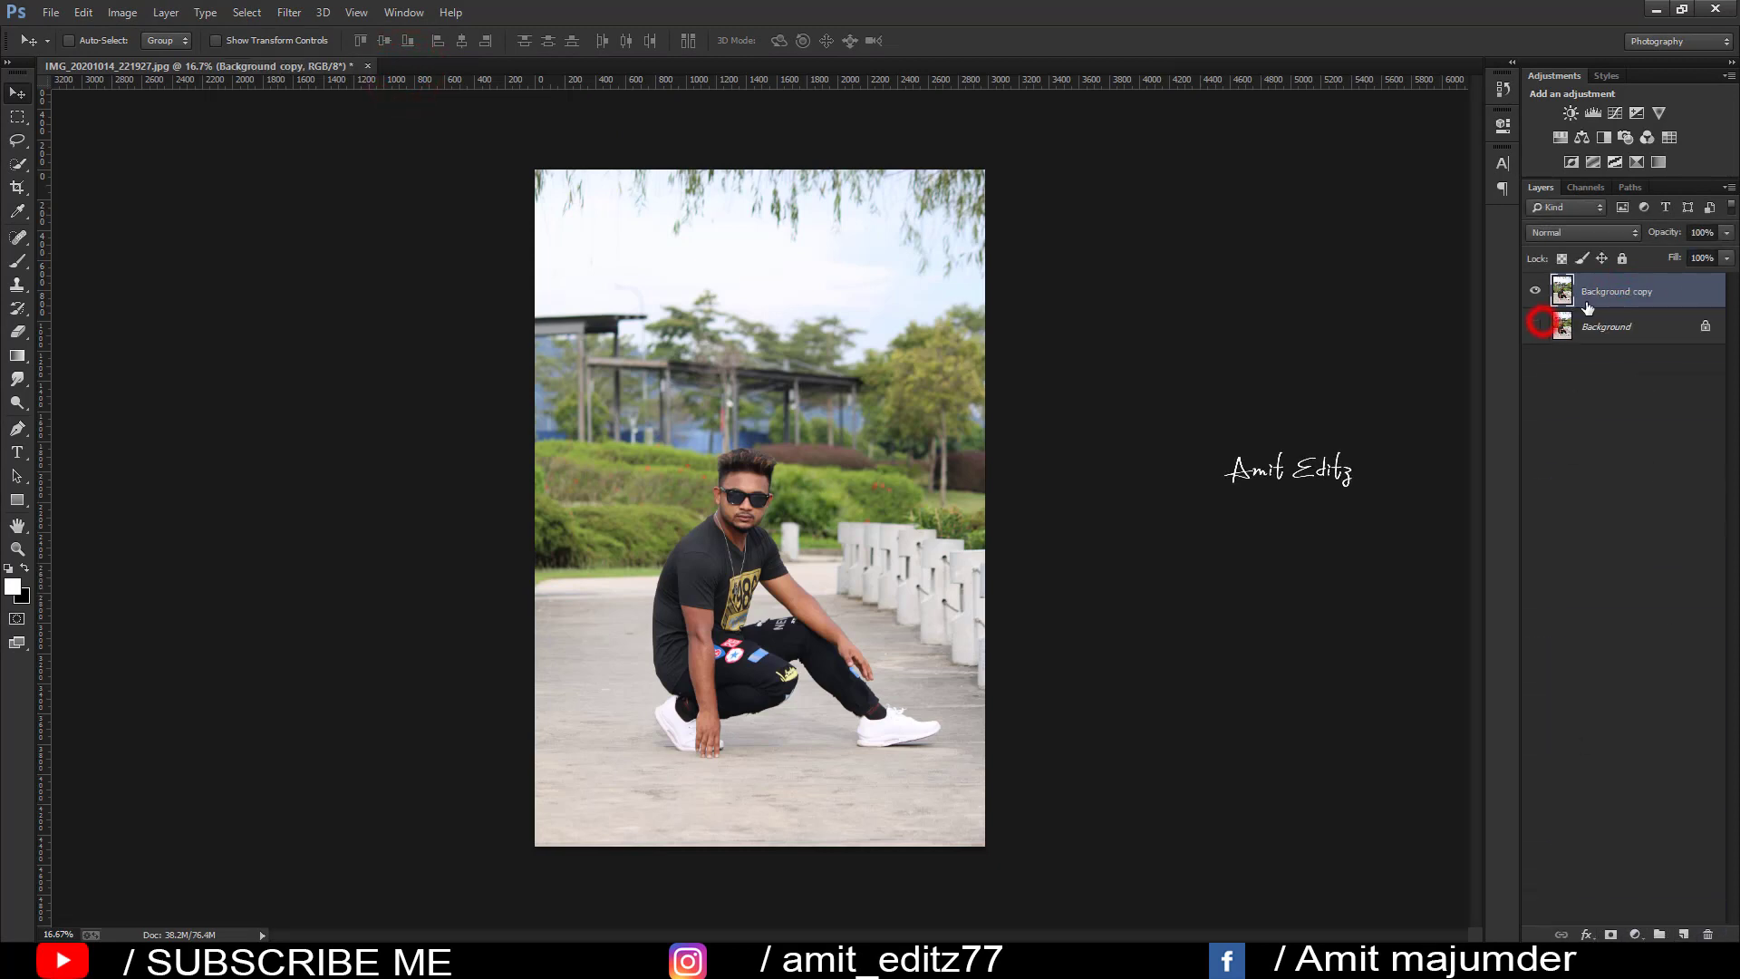
Step: Run Imagenomic Noiseware Professional on the Background copy layer and accept it with OK
{"action": "left_click", "coordinate": [285, 16]}
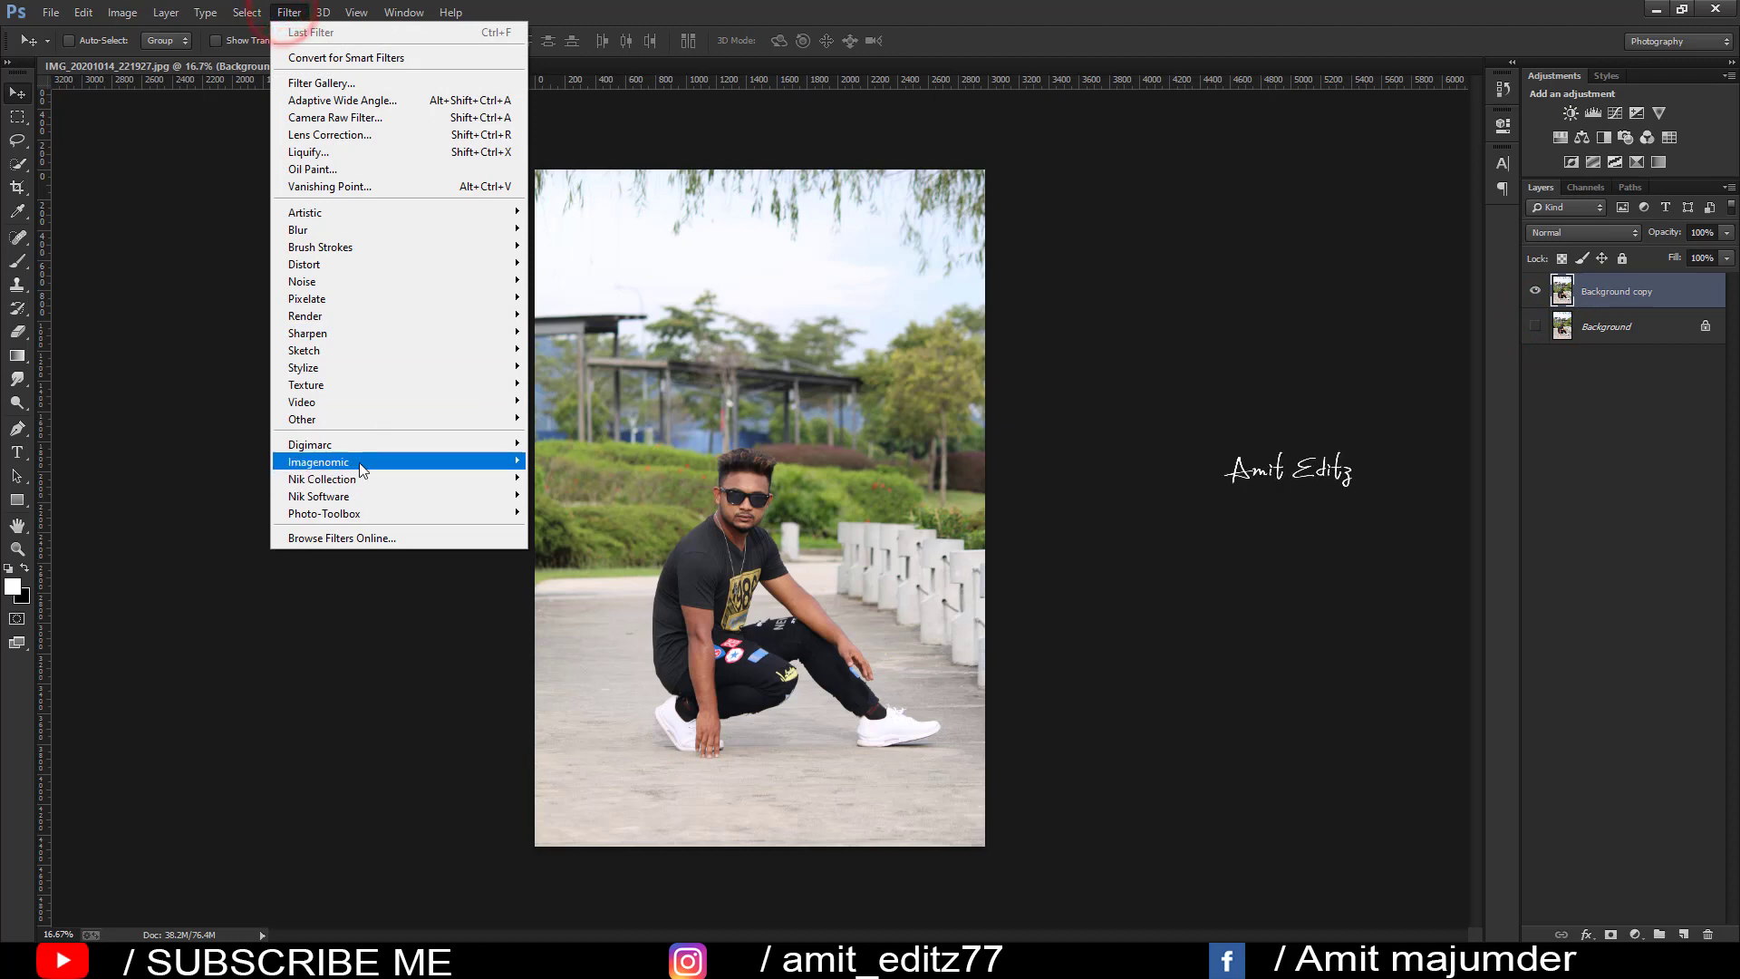
{"action": "mouse_move", "coordinate": [318, 463]}
{"action": "left_click", "coordinate": [601, 462]}
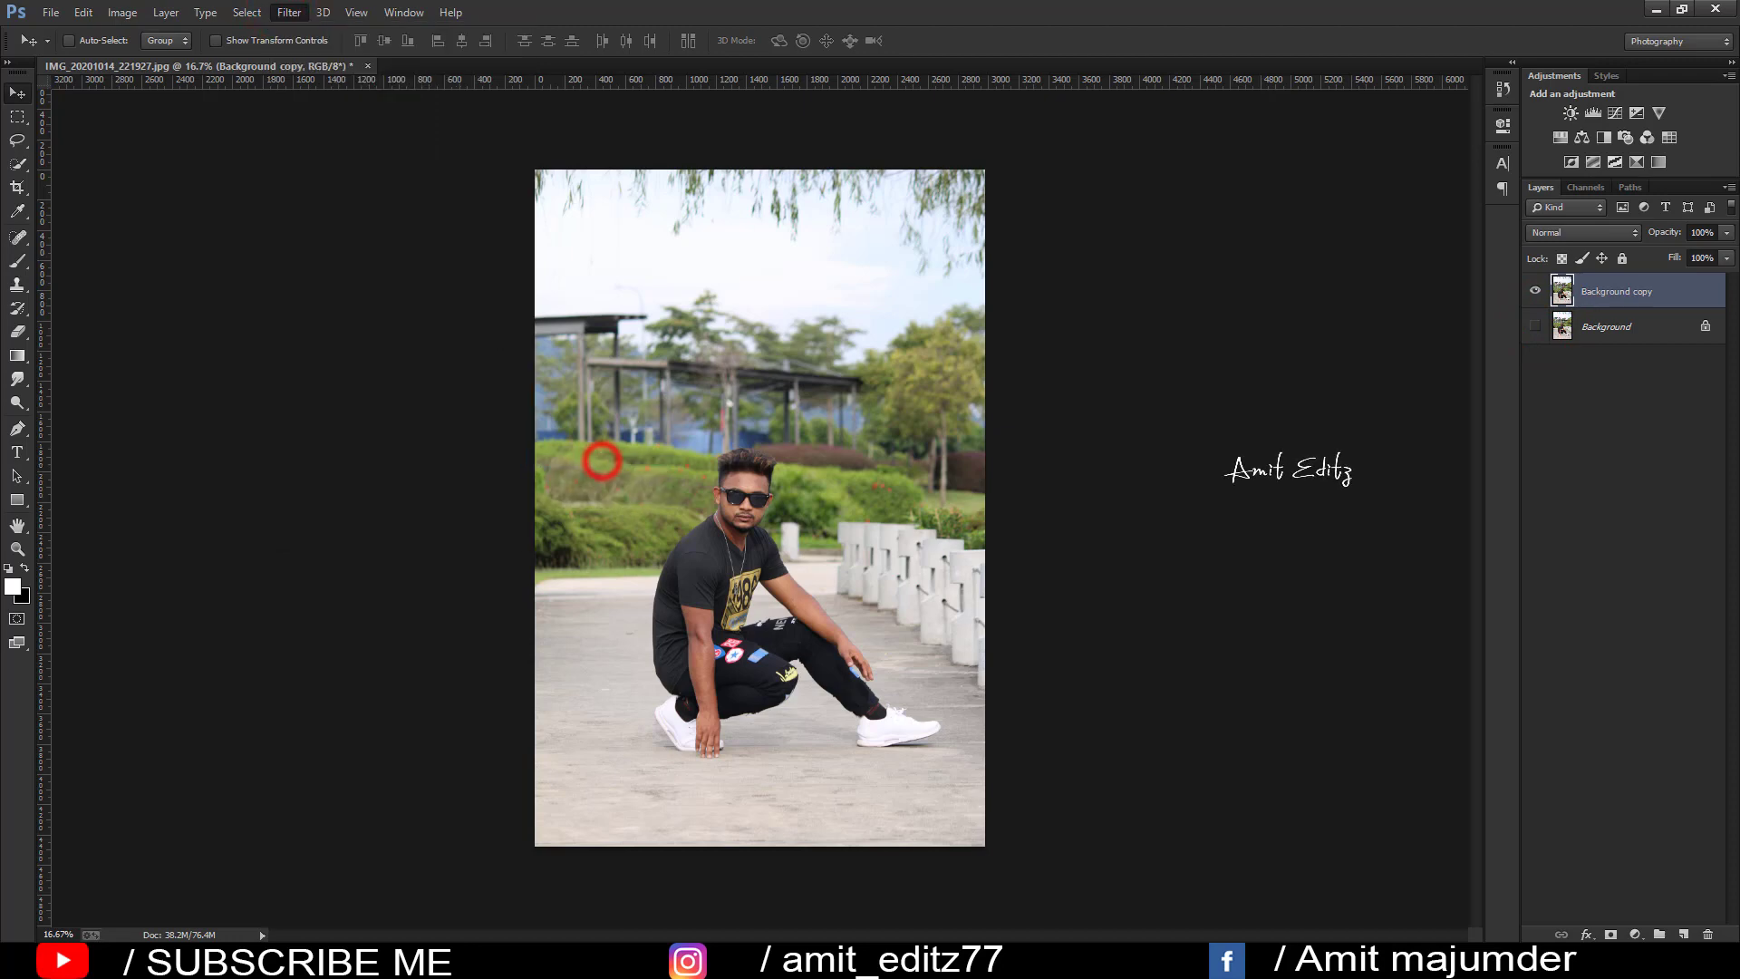
{"action": "left_click", "coordinate": [1223, 187]}
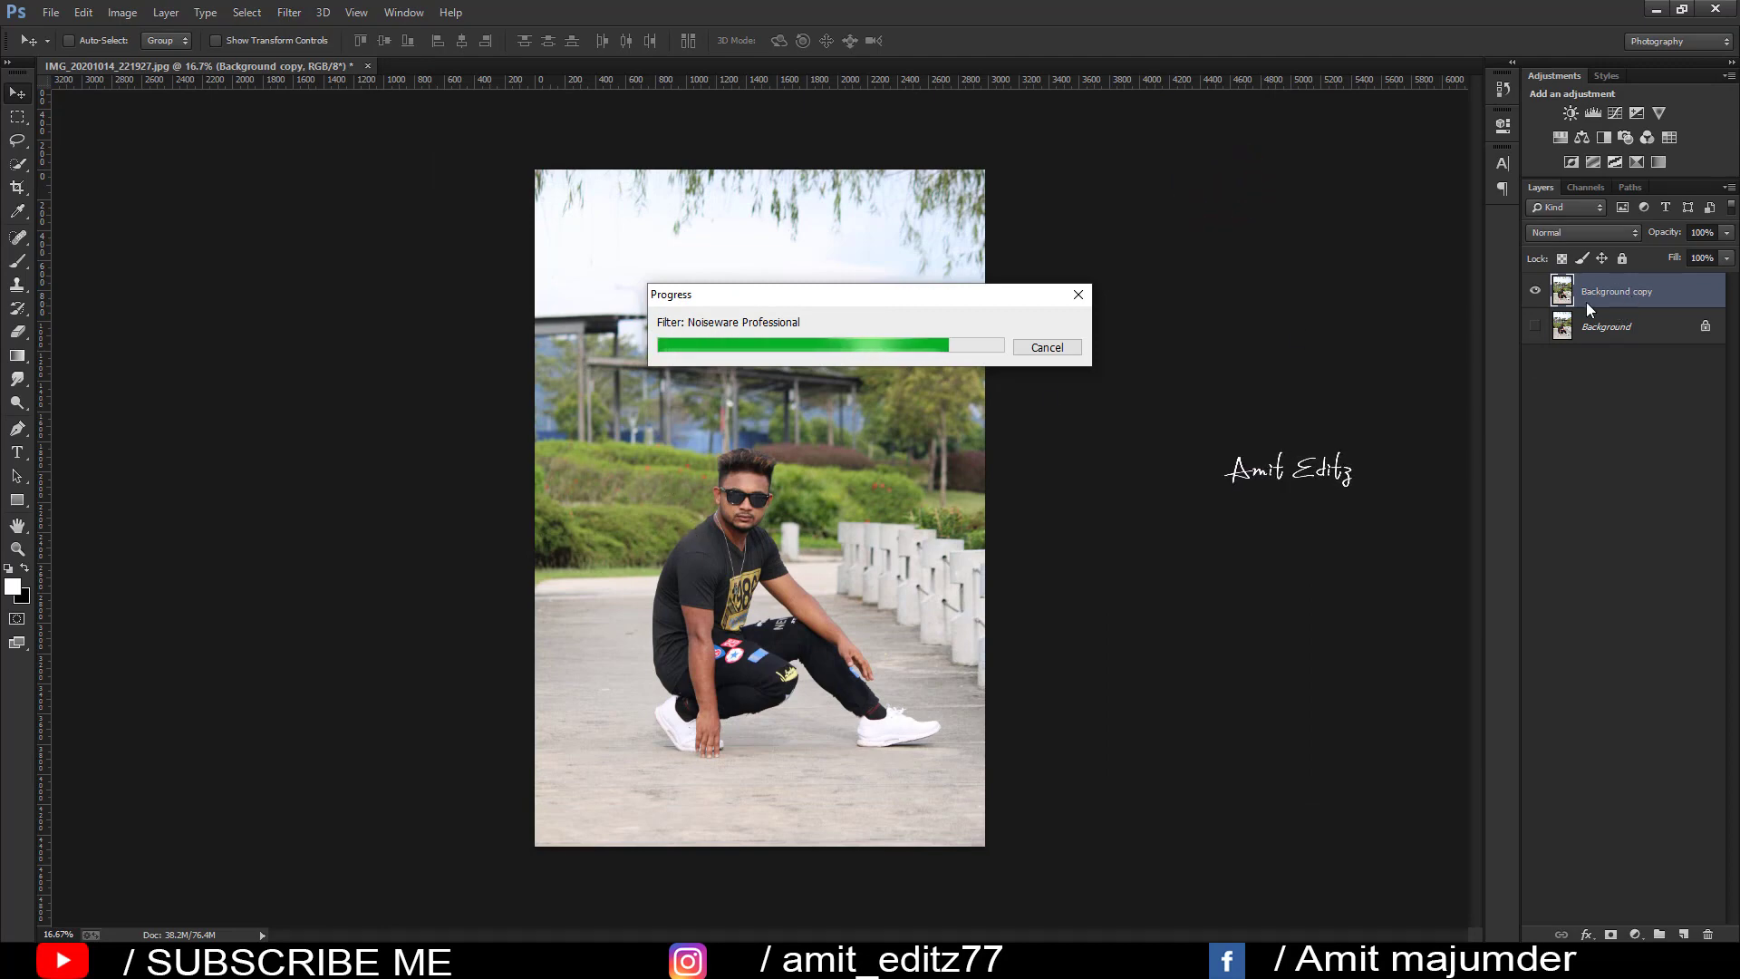
Step: Switch to the Pen tool, zoom in, and start the outline at the shoe's edge
{"action": "left_click", "coordinate": [15, 431]}
{"action": "scroll", "coordinate": [675, 677], "scroll_direction": "up", "scroll_amount": 2}
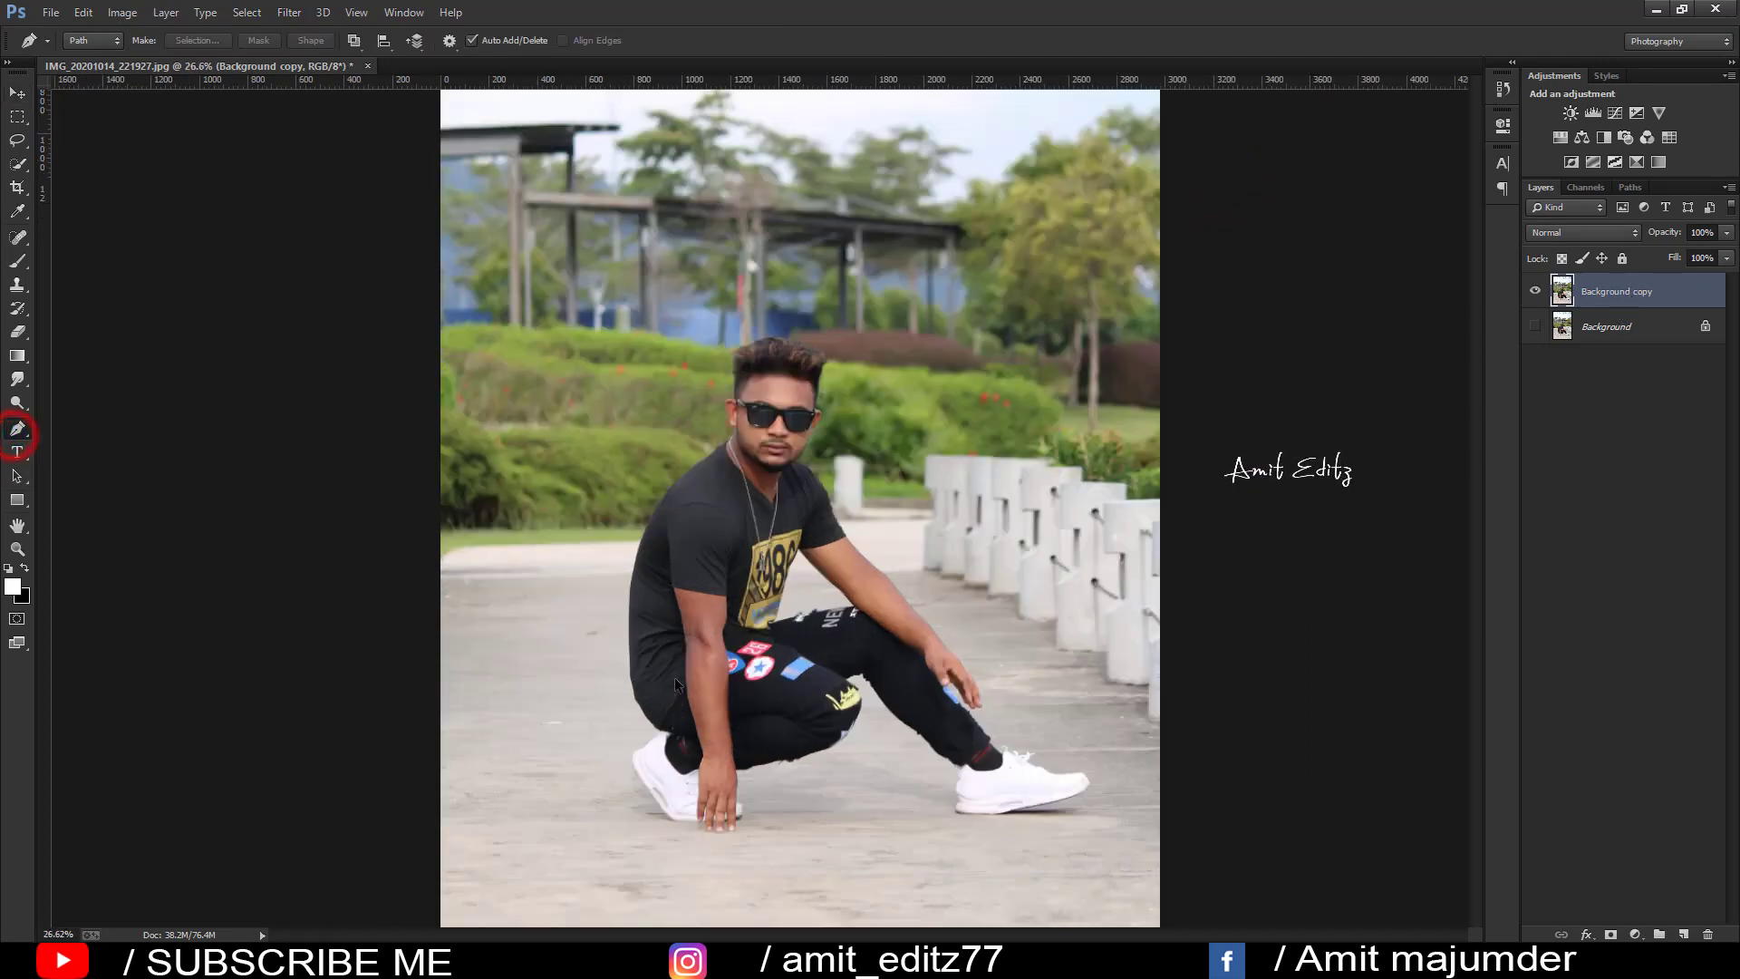
{"action": "scroll", "coordinate": [674, 677], "scroll_direction": "up", "scroll_amount": 2}
{"action": "scroll", "coordinate": [680, 678], "scroll_direction": "up", "scroll_amount": 3}
{"action": "scroll", "coordinate": [688, 678], "scroll_direction": "up", "scroll_amount": 3}
{"action": "scroll", "coordinate": [666, 602], "scroll_direction": "up", "scroll_amount": 3}
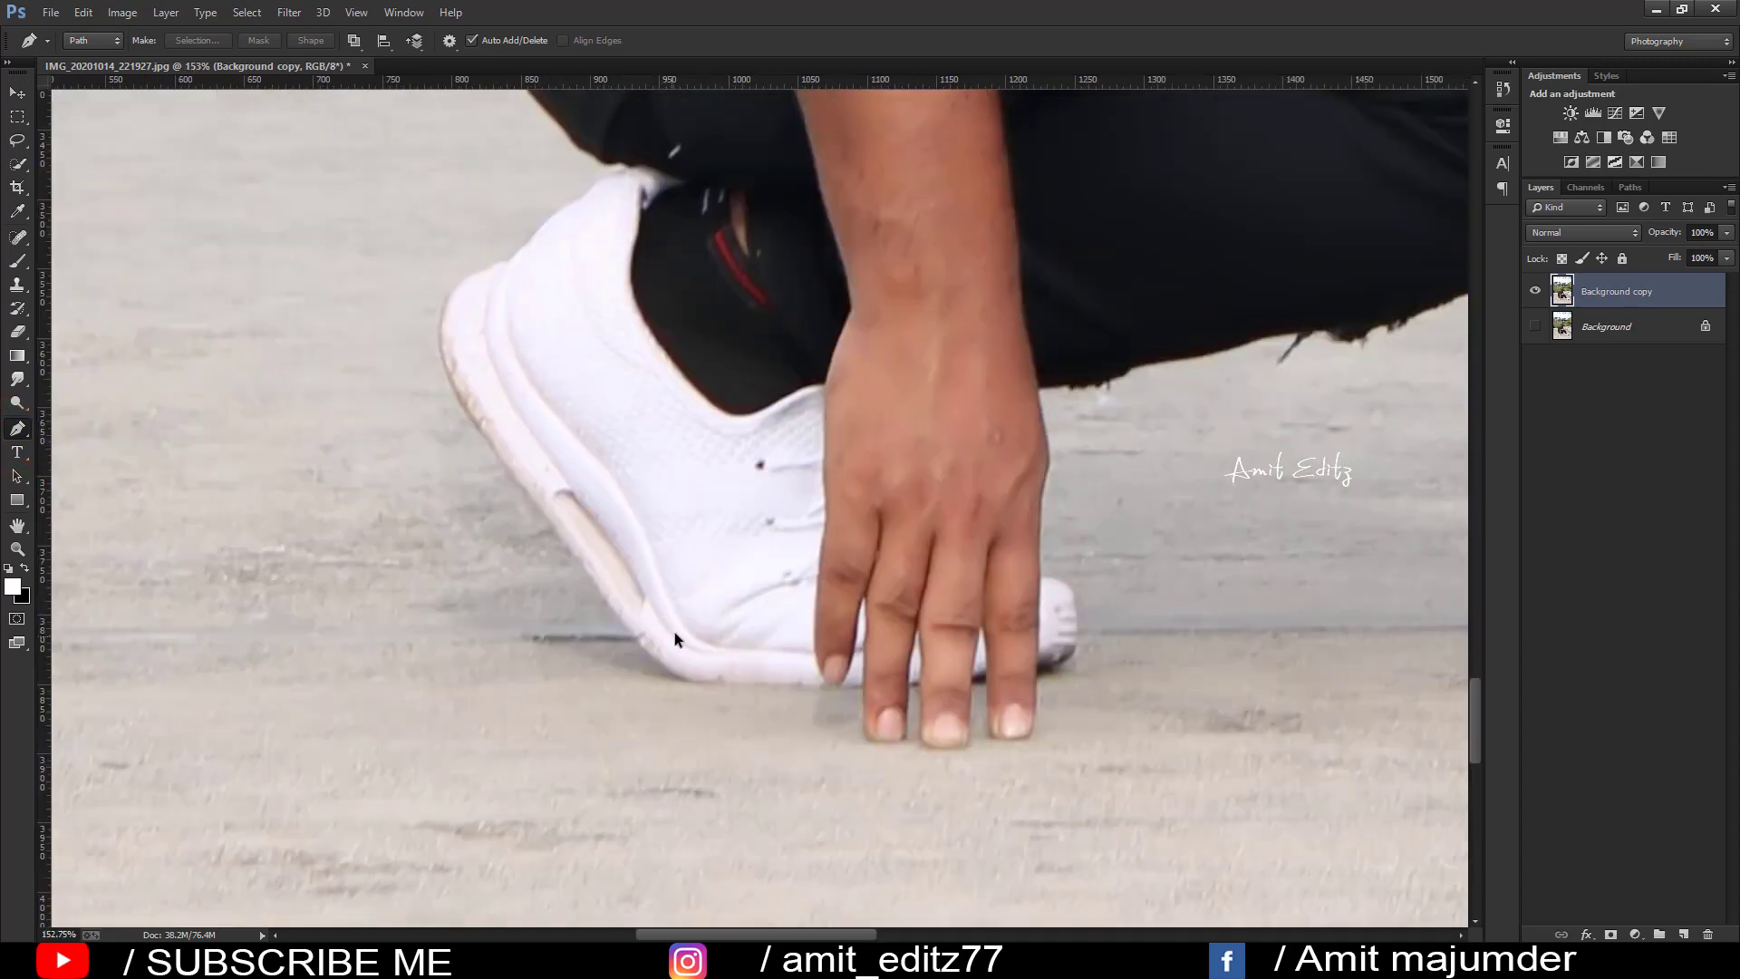
{"action": "scroll", "coordinate": [674, 632], "scroll_direction": "up", "scroll_amount": 3}
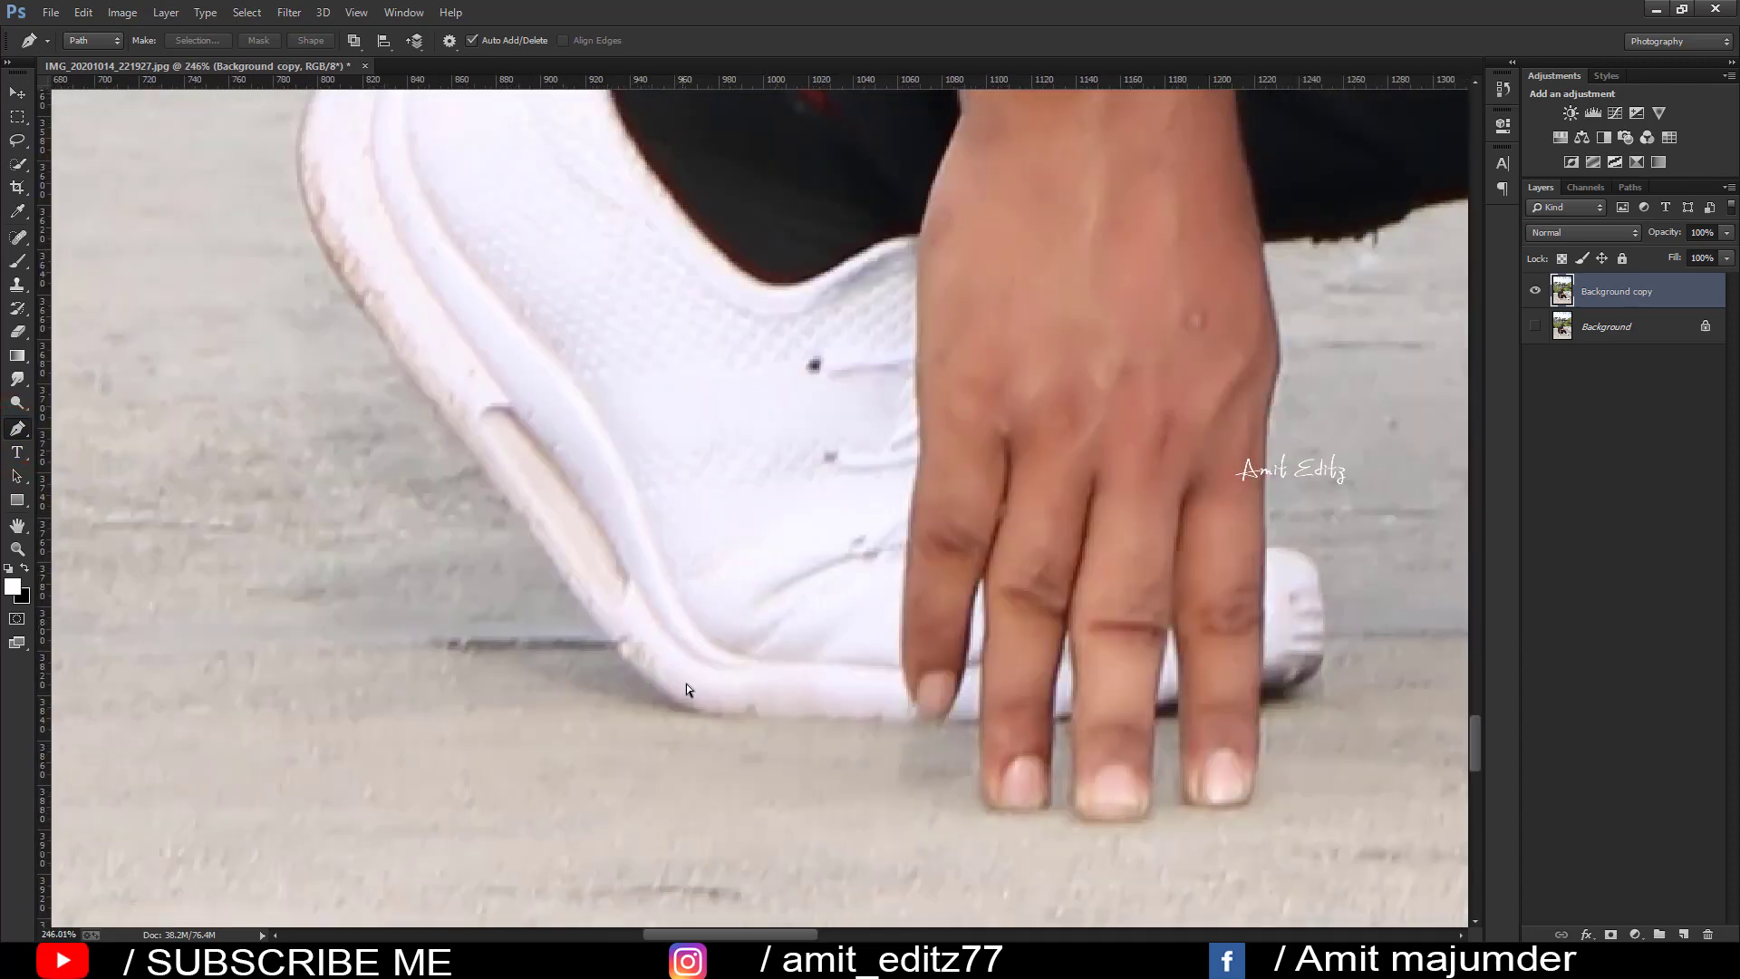
{"action": "left_click", "coordinate": [563, 575]}
{"action": "scroll", "coordinate": [357, 299], "scroll_direction": "up", "scroll_amount": 5}
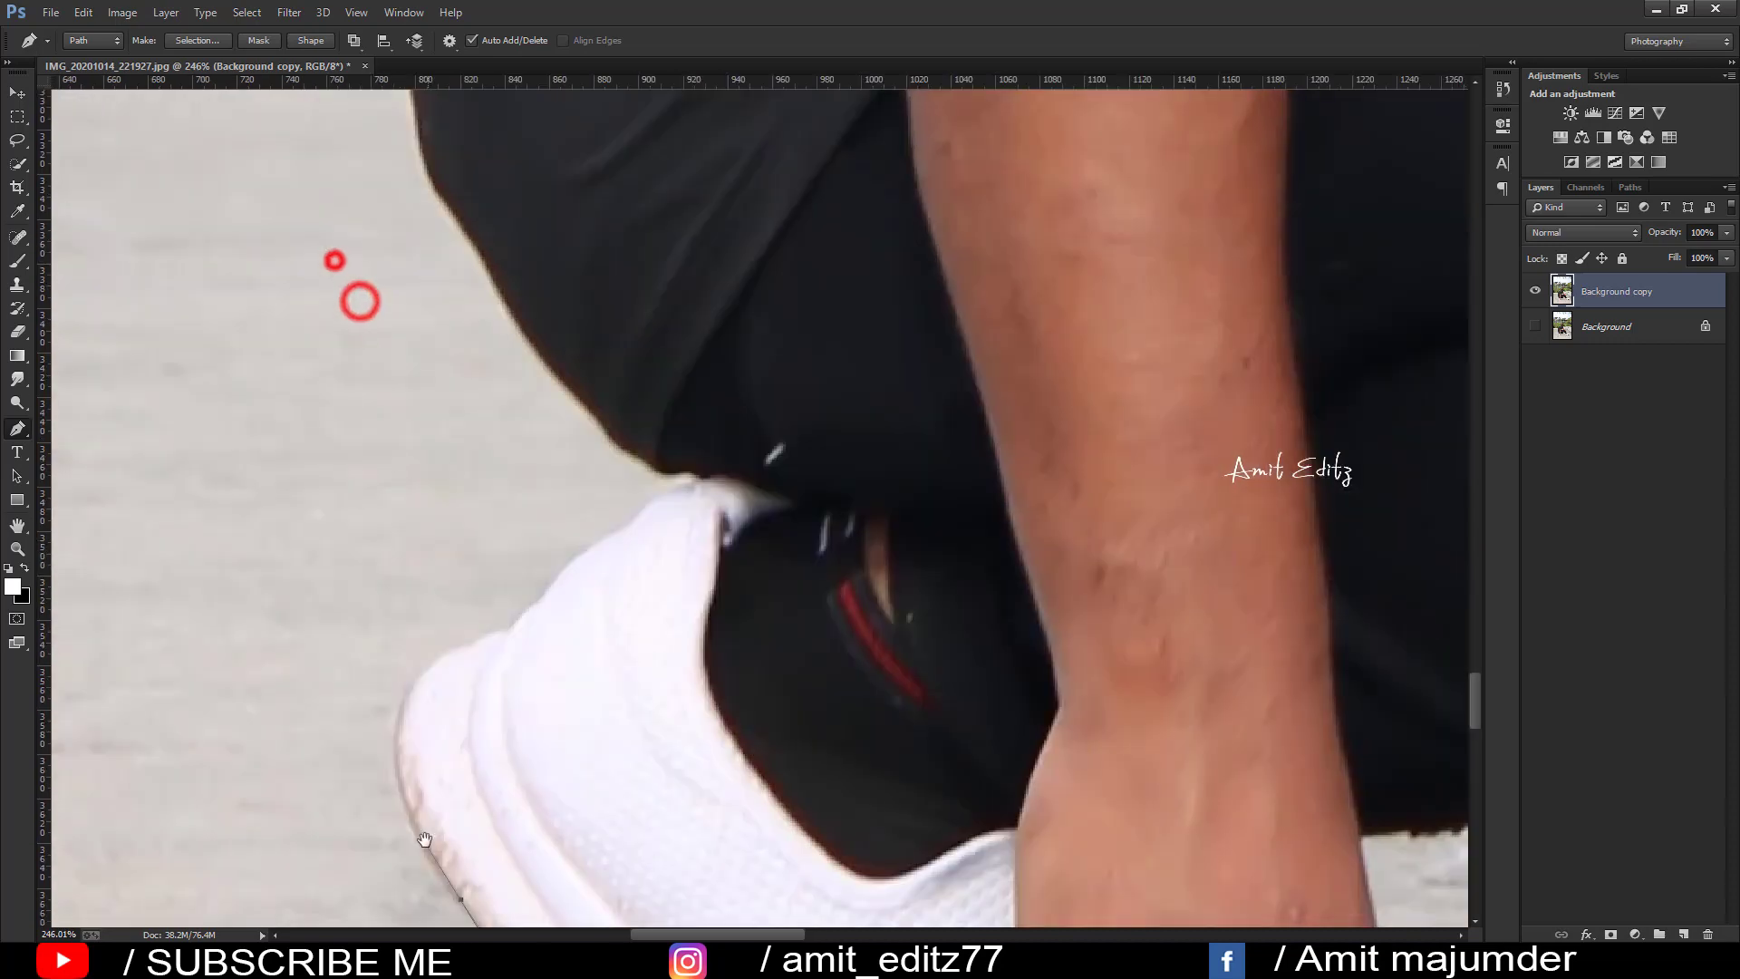
{"action": "left_click_drag", "start_coordinate": [406, 702], "coordinate": [425, 654]}
Step: Place anchors along the shoe's top edge and the shorts edge
{"action": "left_click", "coordinate": [458, 649]}
{"action": "left_click", "coordinate": [541, 604]}
{"action": "left_click", "coordinate": [578, 553]}
{"action": "left_click", "coordinate": [639, 520]}
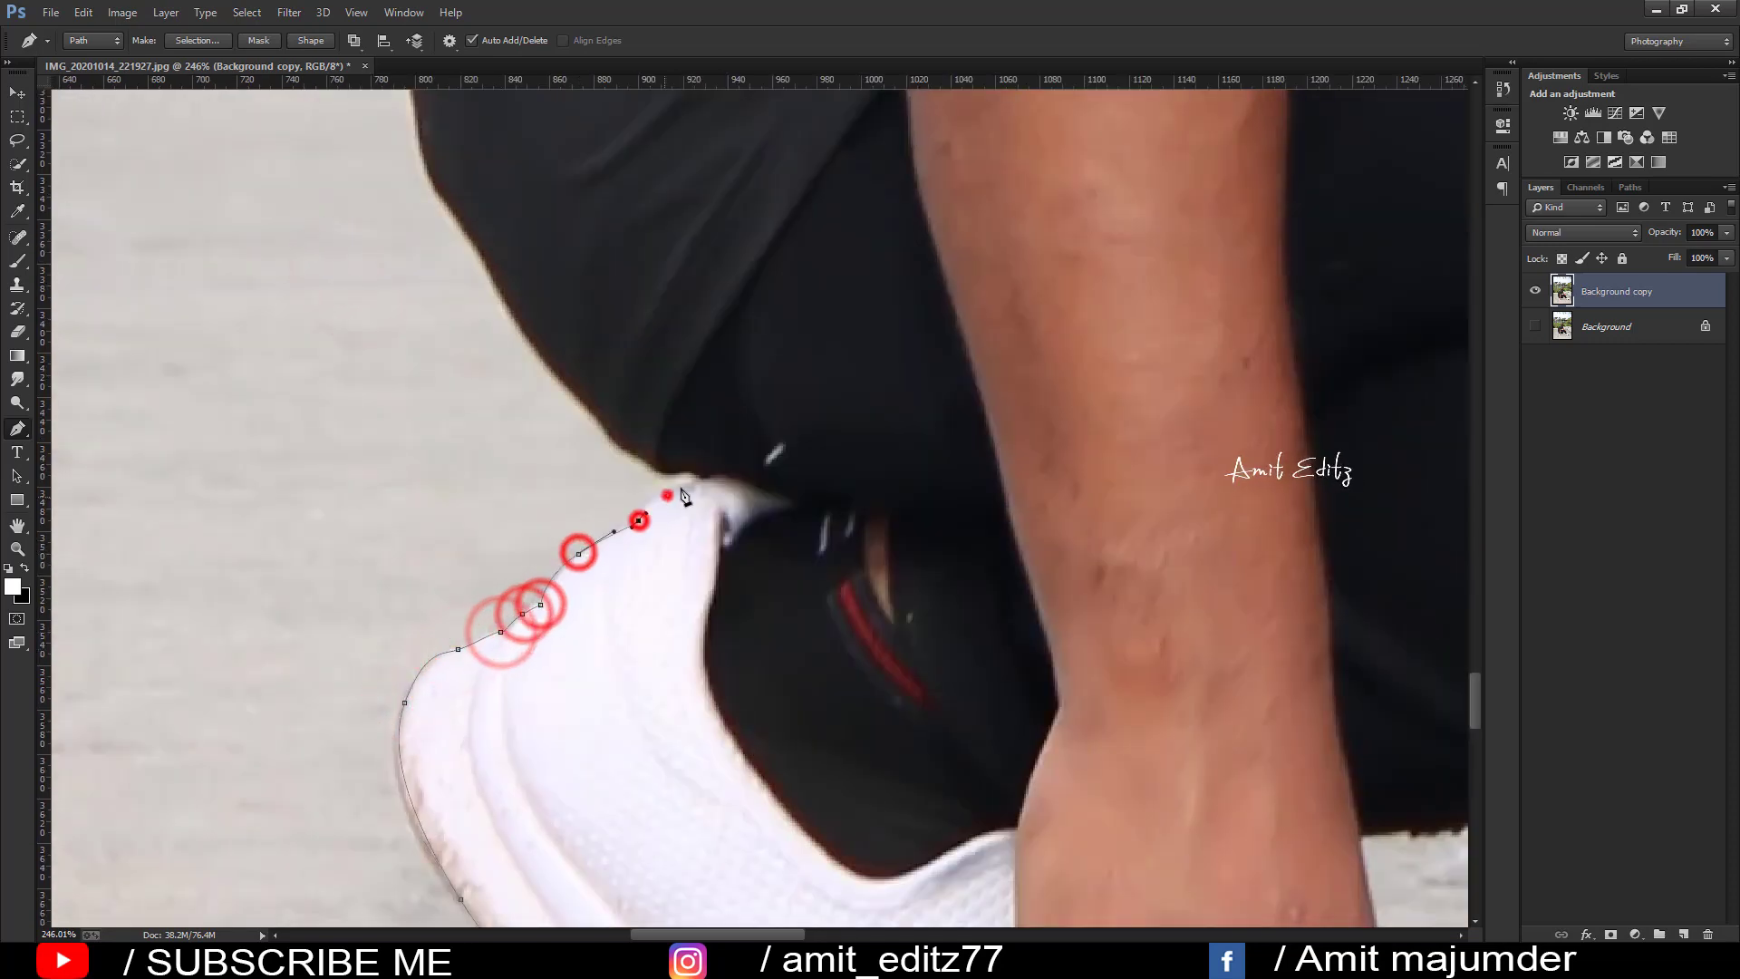
{"action": "left_click", "coordinate": [694, 474]}
{"action": "left_click", "coordinate": [654, 468]}
{"action": "left_click", "coordinate": [616, 438]}
{"action": "left_click", "coordinate": [523, 323]}
{"action": "scroll", "coordinate": [501, 306], "scroll_direction": "up", "scroll_amount": 5}
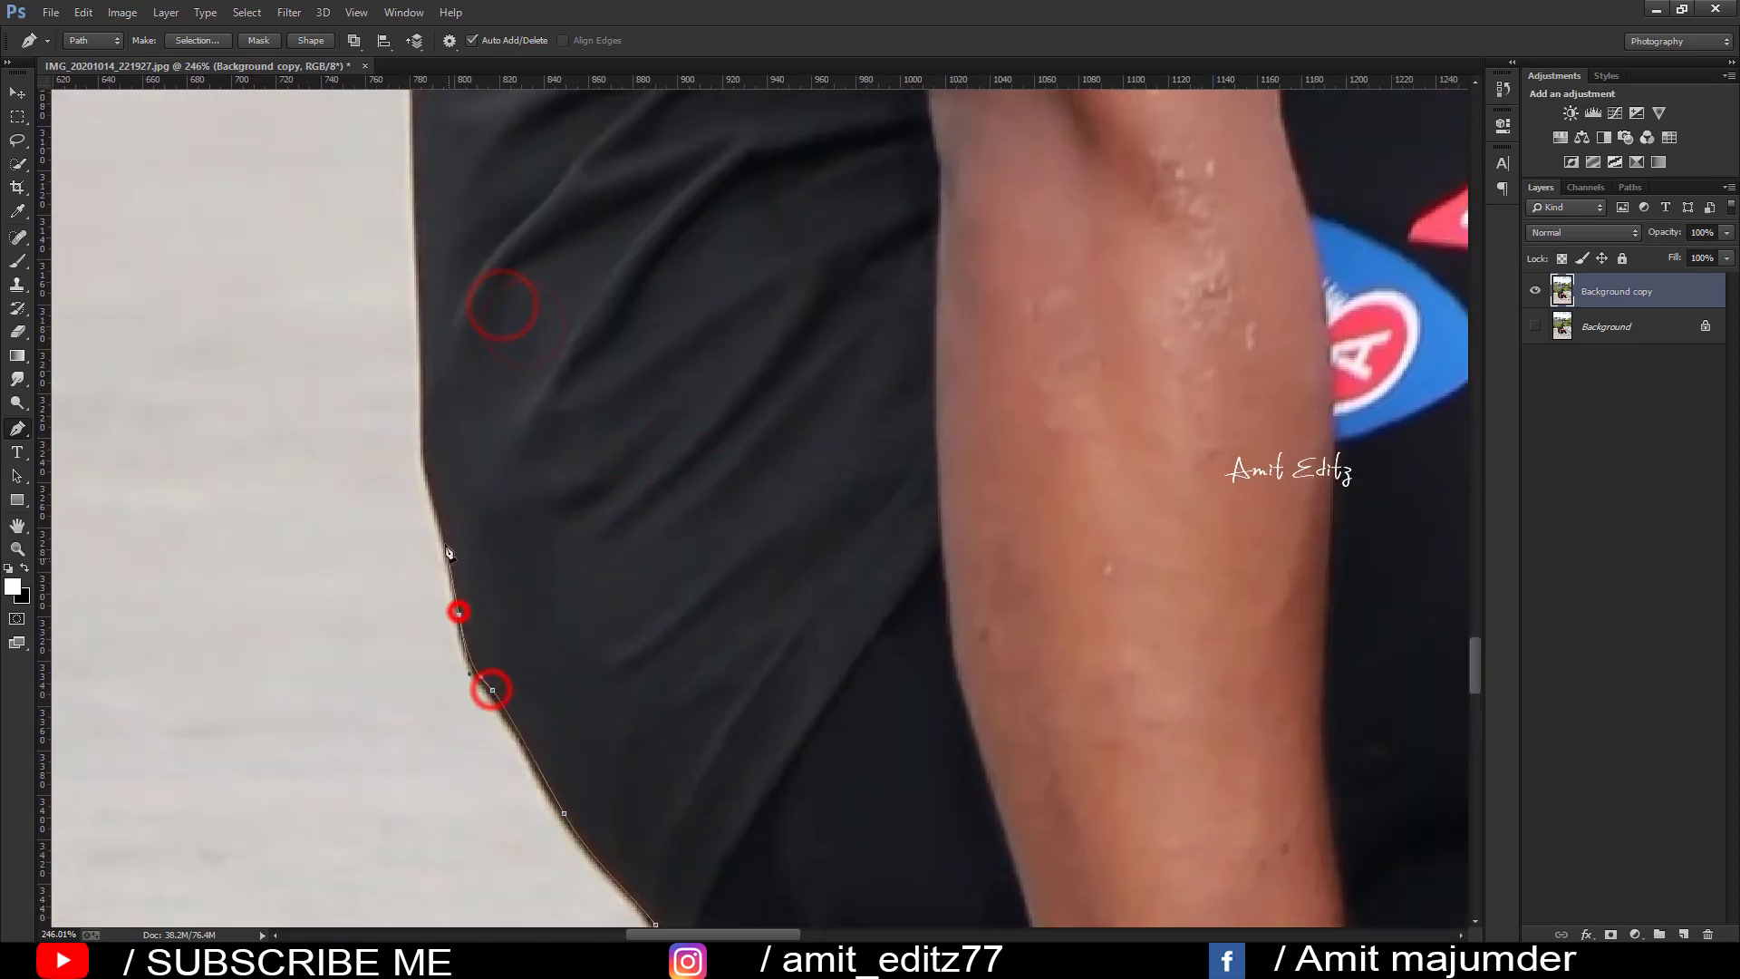
Step: Continue the path up the shirt edge and along the sleeve
{"action": "left_click", "coordinate": [437, 505]}
{"action": "left_click", "coordinate": [420, 427]}
{"action": "left_click_drag", "start_coordinate": [417, 426], "coordinate": [264, 671]}
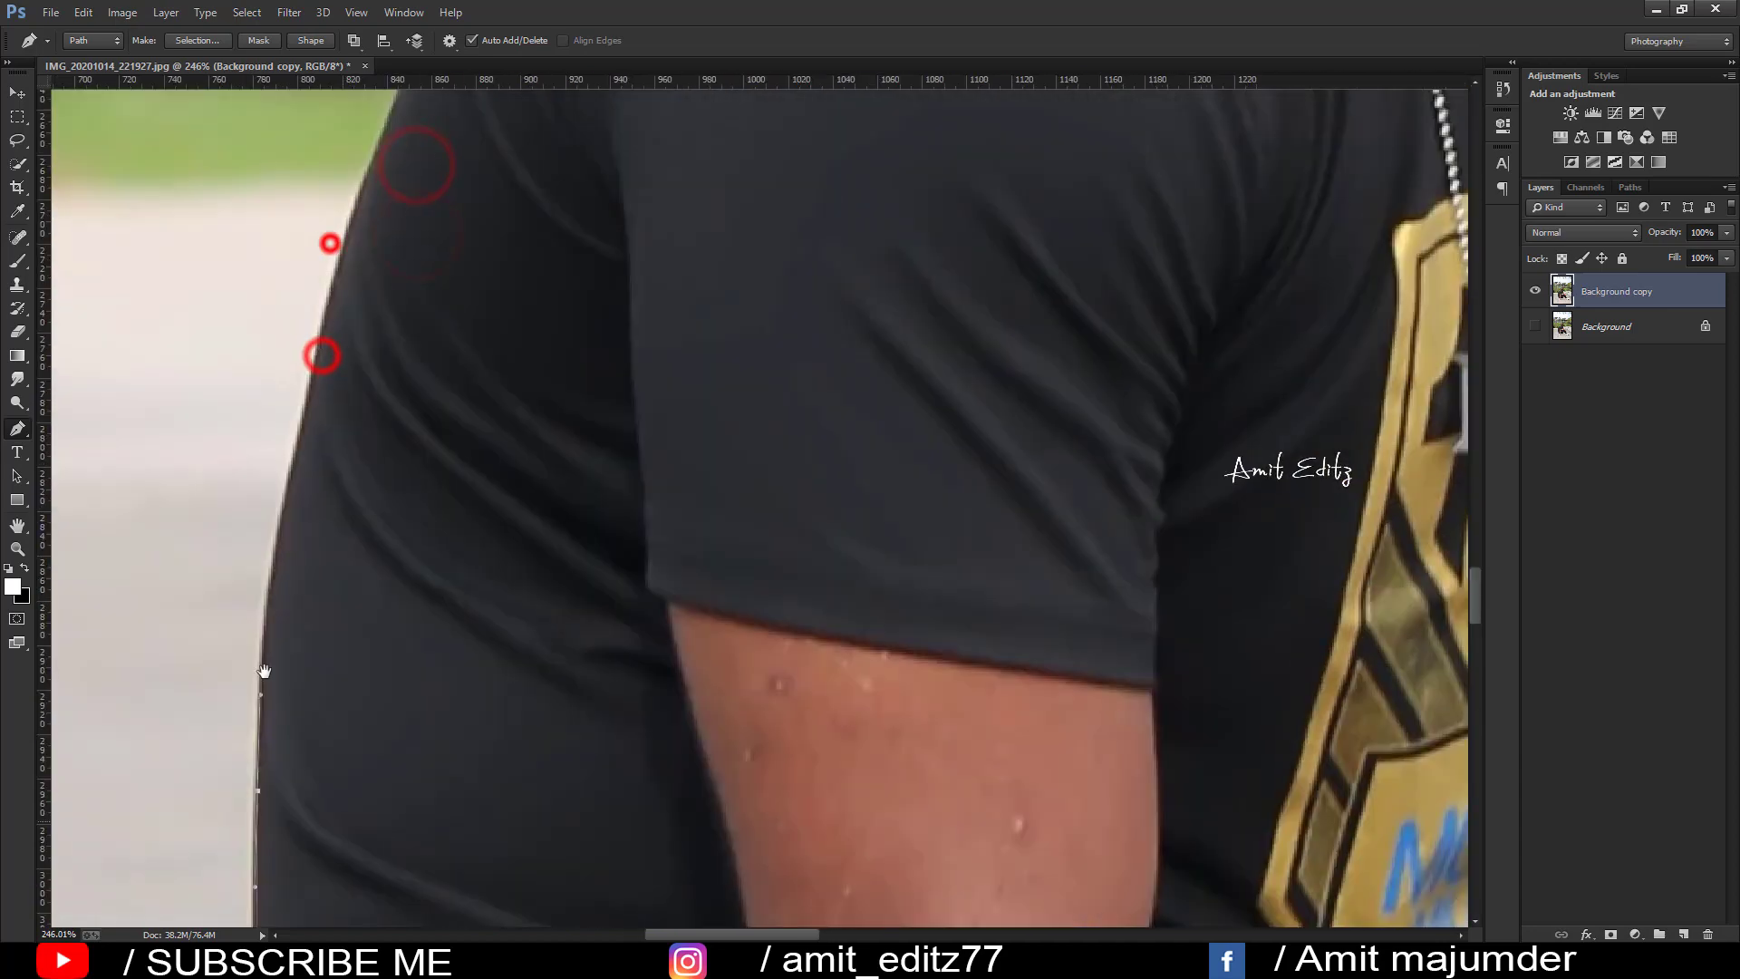
{"action": "left_click", "coordinate": [268, 585]}
{"action": "left_click", "coordinate": [284, 490]}
{"action": "left_click", "coordinate": [301, 398]}
{"action": "left_click", "coordinate": [321, 346]}
Step: Curve the path along the left shoulder edge
{"action": "left_click_drag", "start_coordinate": [354, 262], "coordinate": [264, 680]}
{"action": "left_click", "coordinate": [310, 526]}
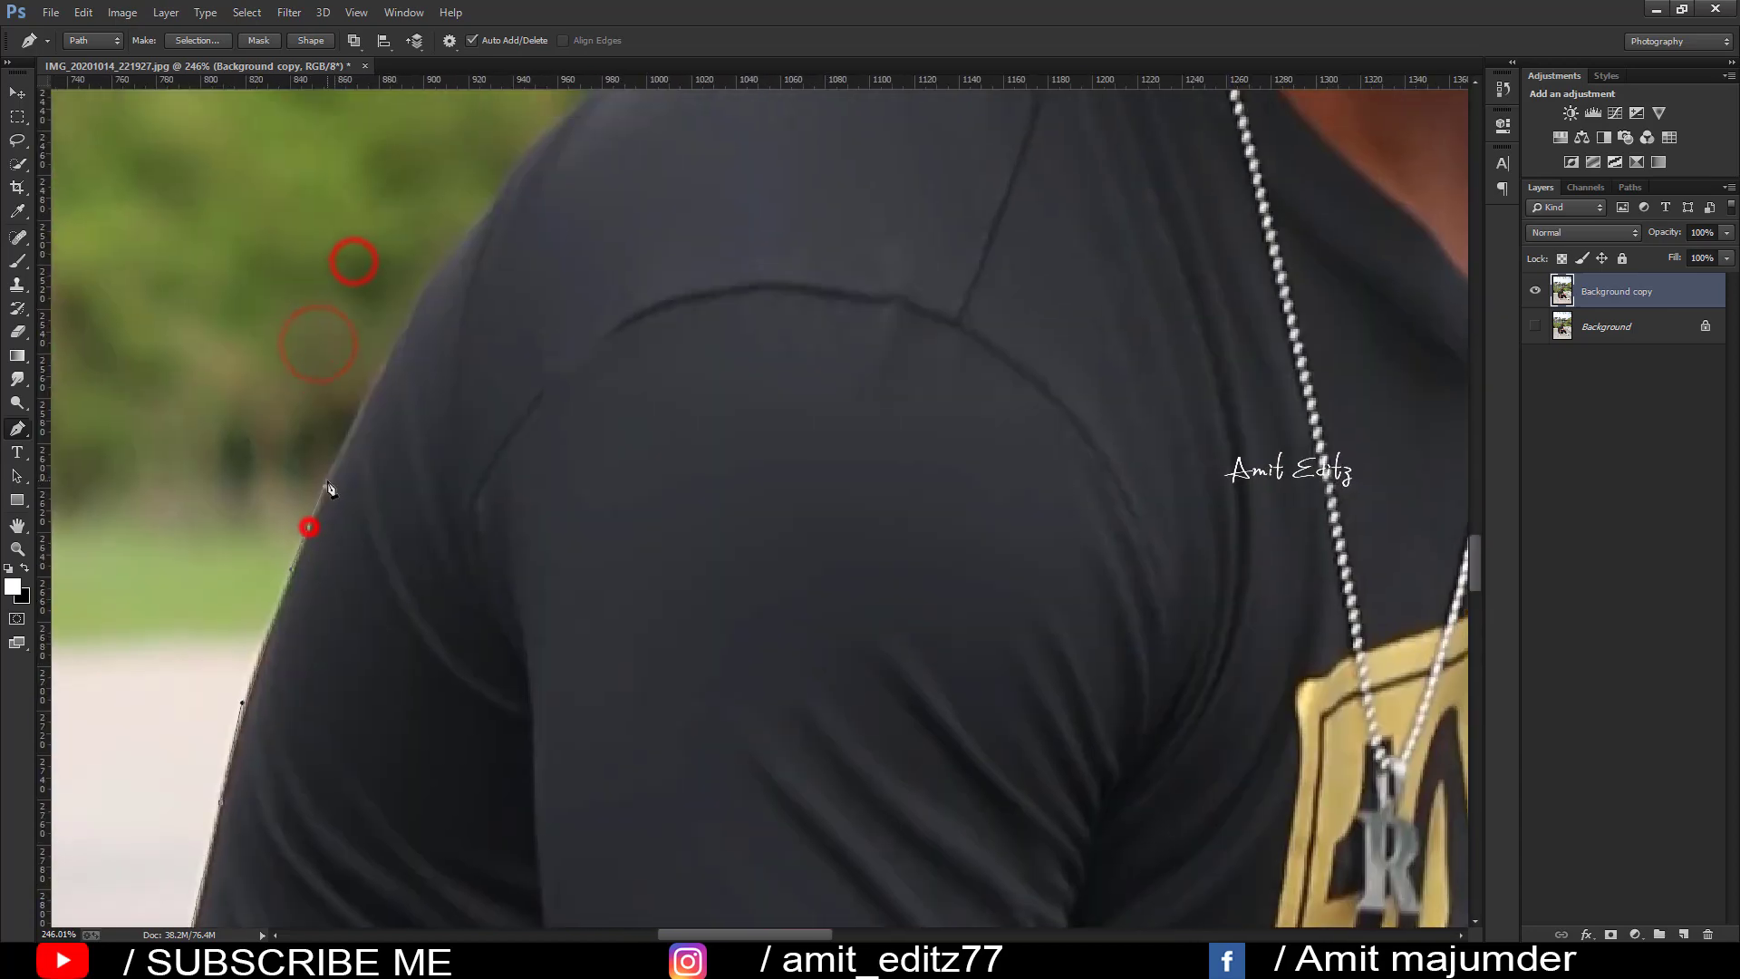
{"action": "left_click_drag", "start_coordinate": [526, 202], "coordinate": [368, 718]}
{"action": "left_click", "coordinate": [415, 632]}
{"action": "left_click", "coordinate": [488, 556]}
{"action": "left_click_drag", "start_coordinate": [561, 499], "coordinate": [614, 465]}
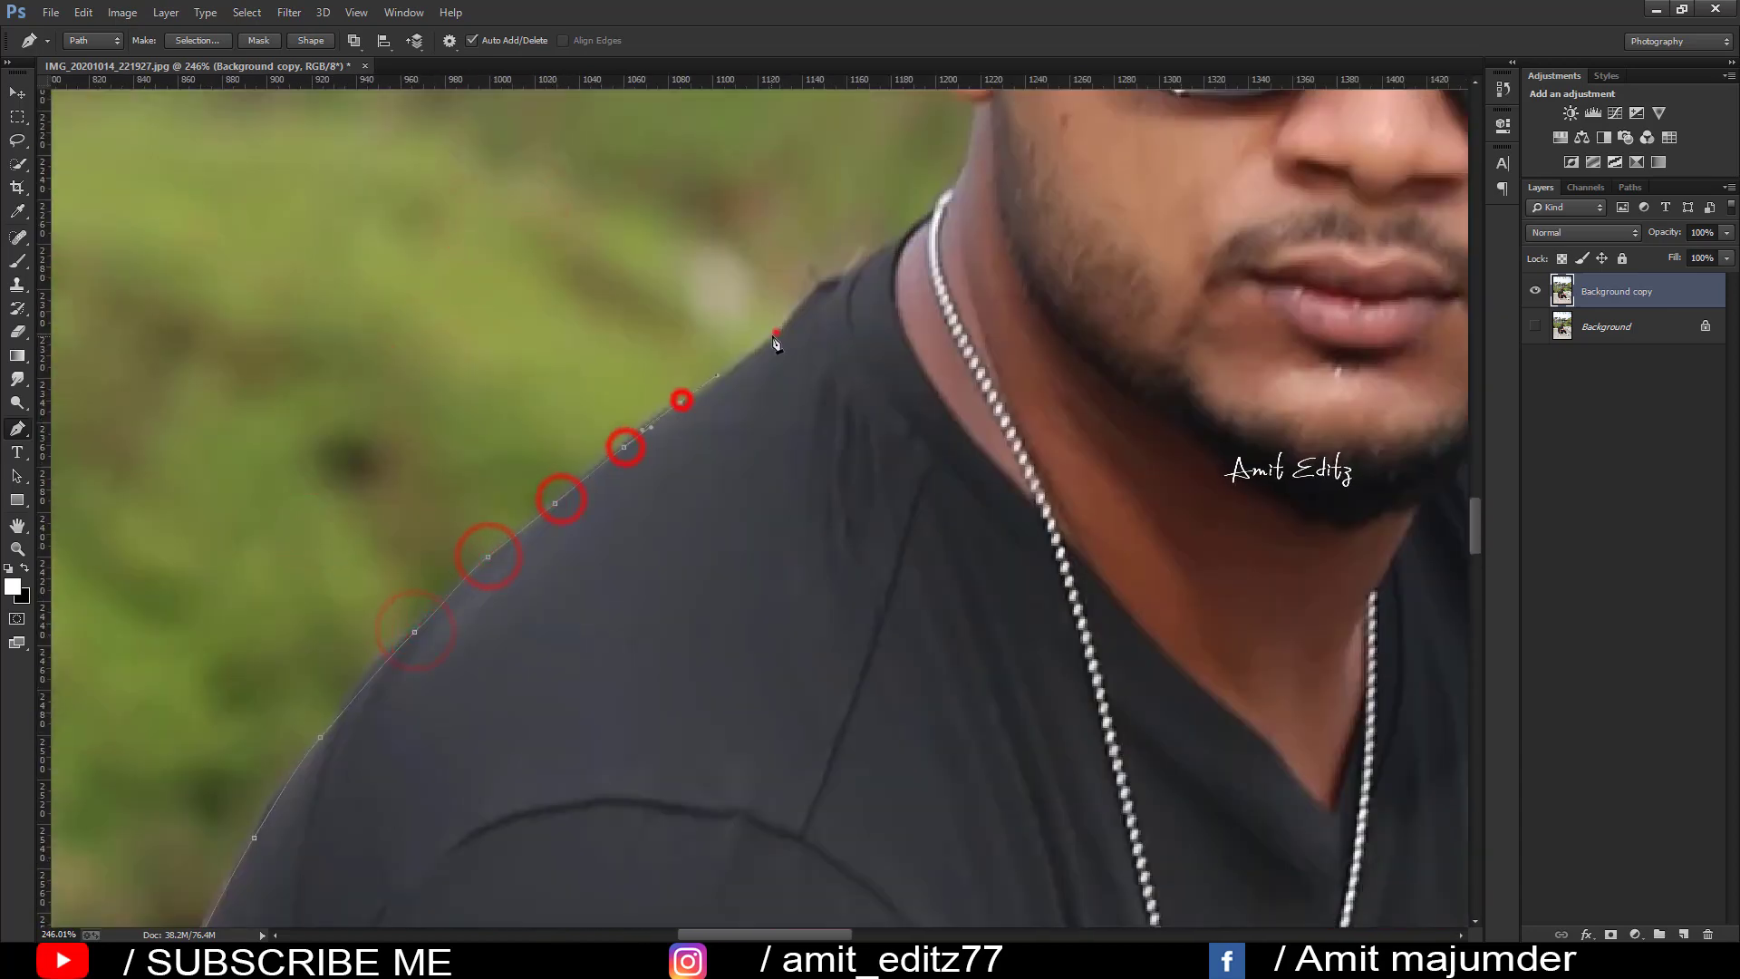
Step: Trace the path up the neck toward the ear
{"action": "left_click_drag", "start_coordinate": [911, 265], "coordinate": [526, 778]}
{"action": "left_click", "coordinate": [524, 742]}
{"action": "left_click", "coordinate": [564, 705]}
{"action": "left_click", "coordinate": [587, 650]}
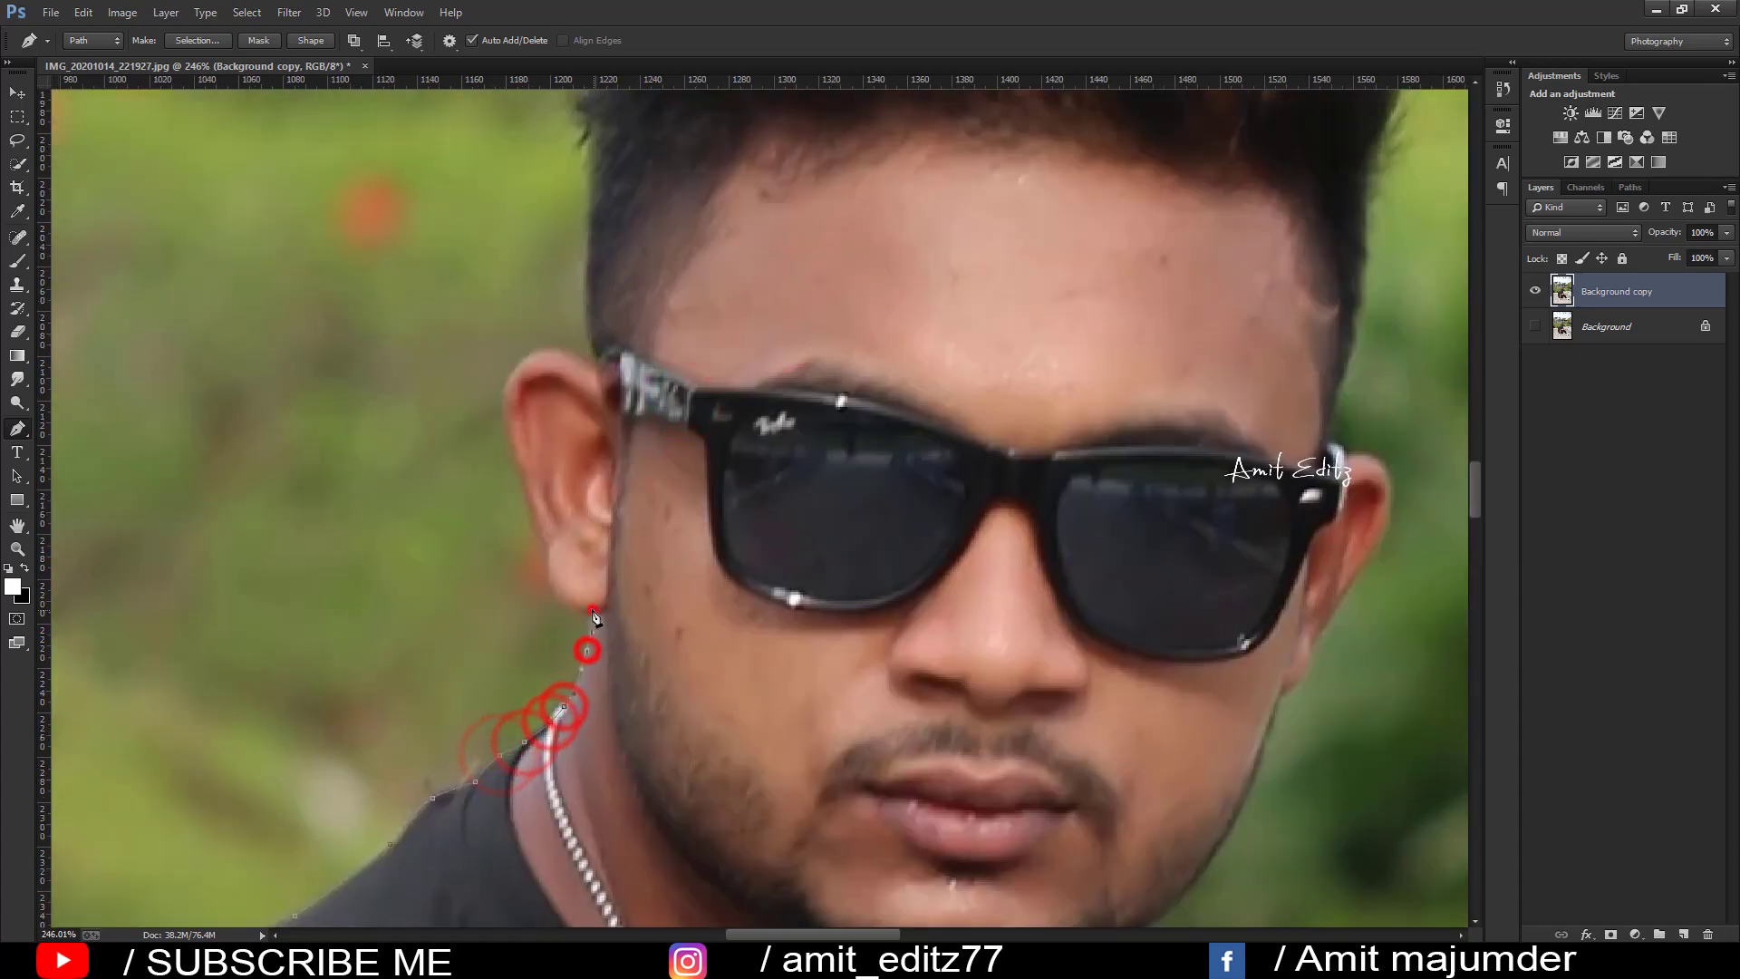
{"action": "left_click", "coordinate": [593, 610]}
{"action": "left_click", "coordinate": [547, 577]}
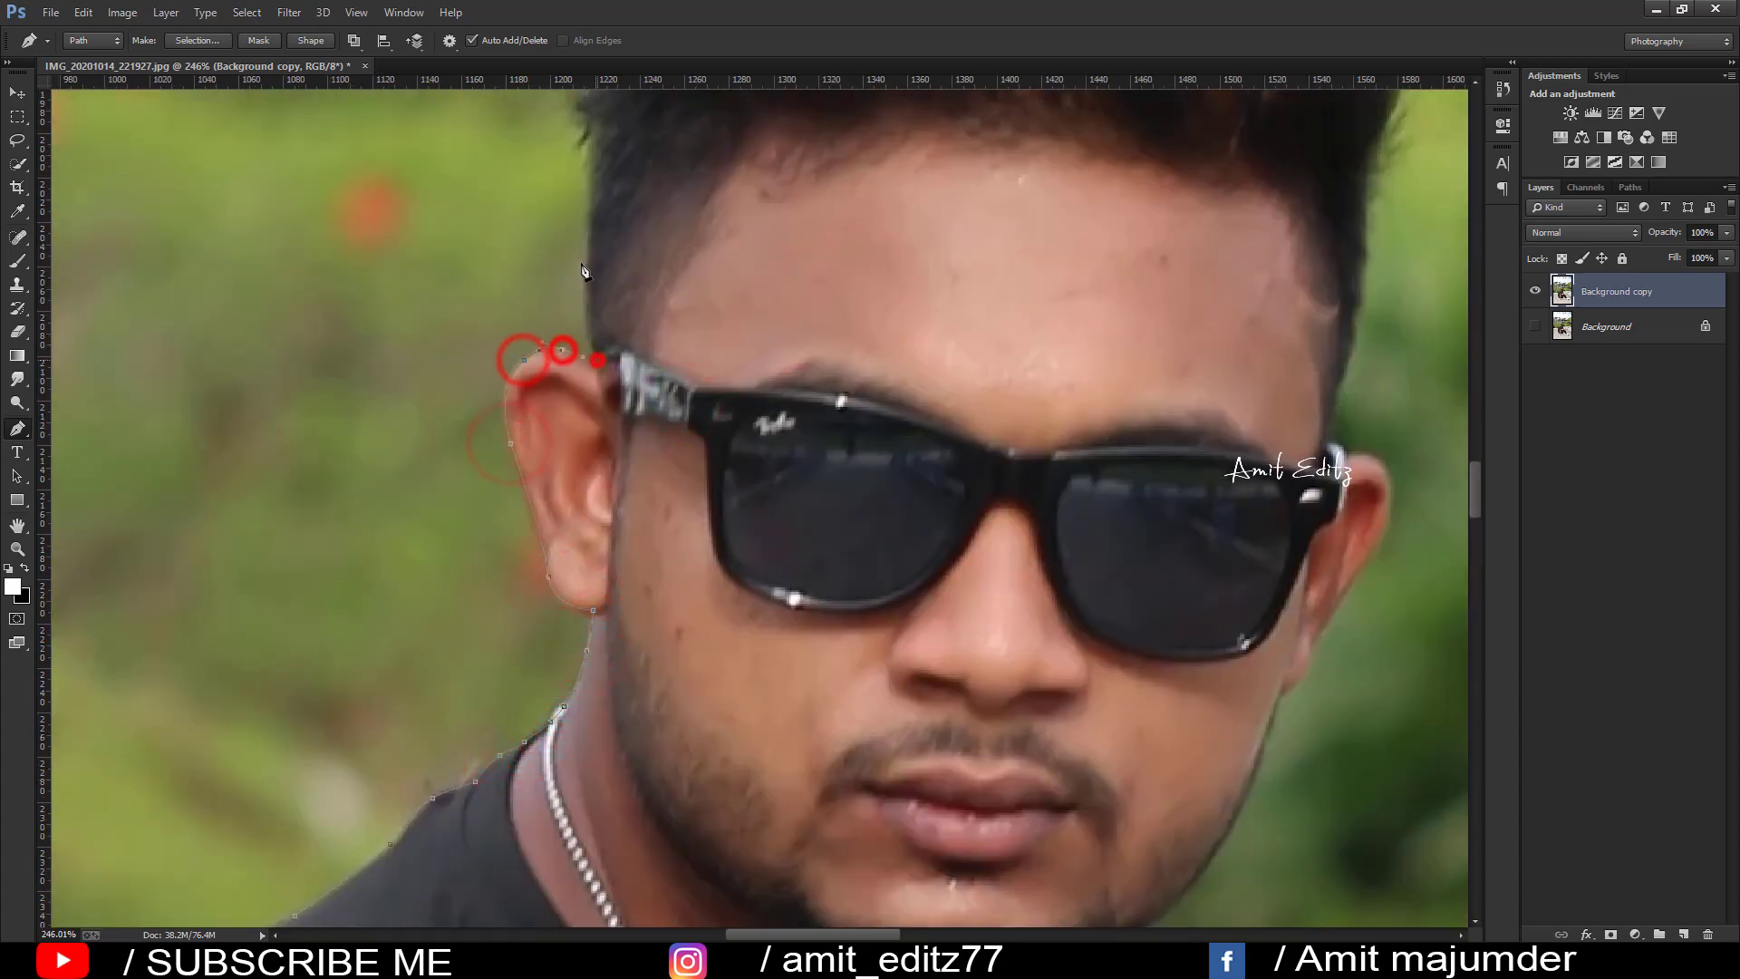
Step: Trace the path across the top of the hair
{"action": "left_click_drag", "start_coordinate": [590, 252], "coordinate": [582, 349]}
{"action": "left_click_drag", "start_coordinate": [591, 199], "coordinate": [513, 620]}
{"action": "left_click", "coordinate": [583, 419]}
{"action": "left_click", "coordinate": [725, 362]}
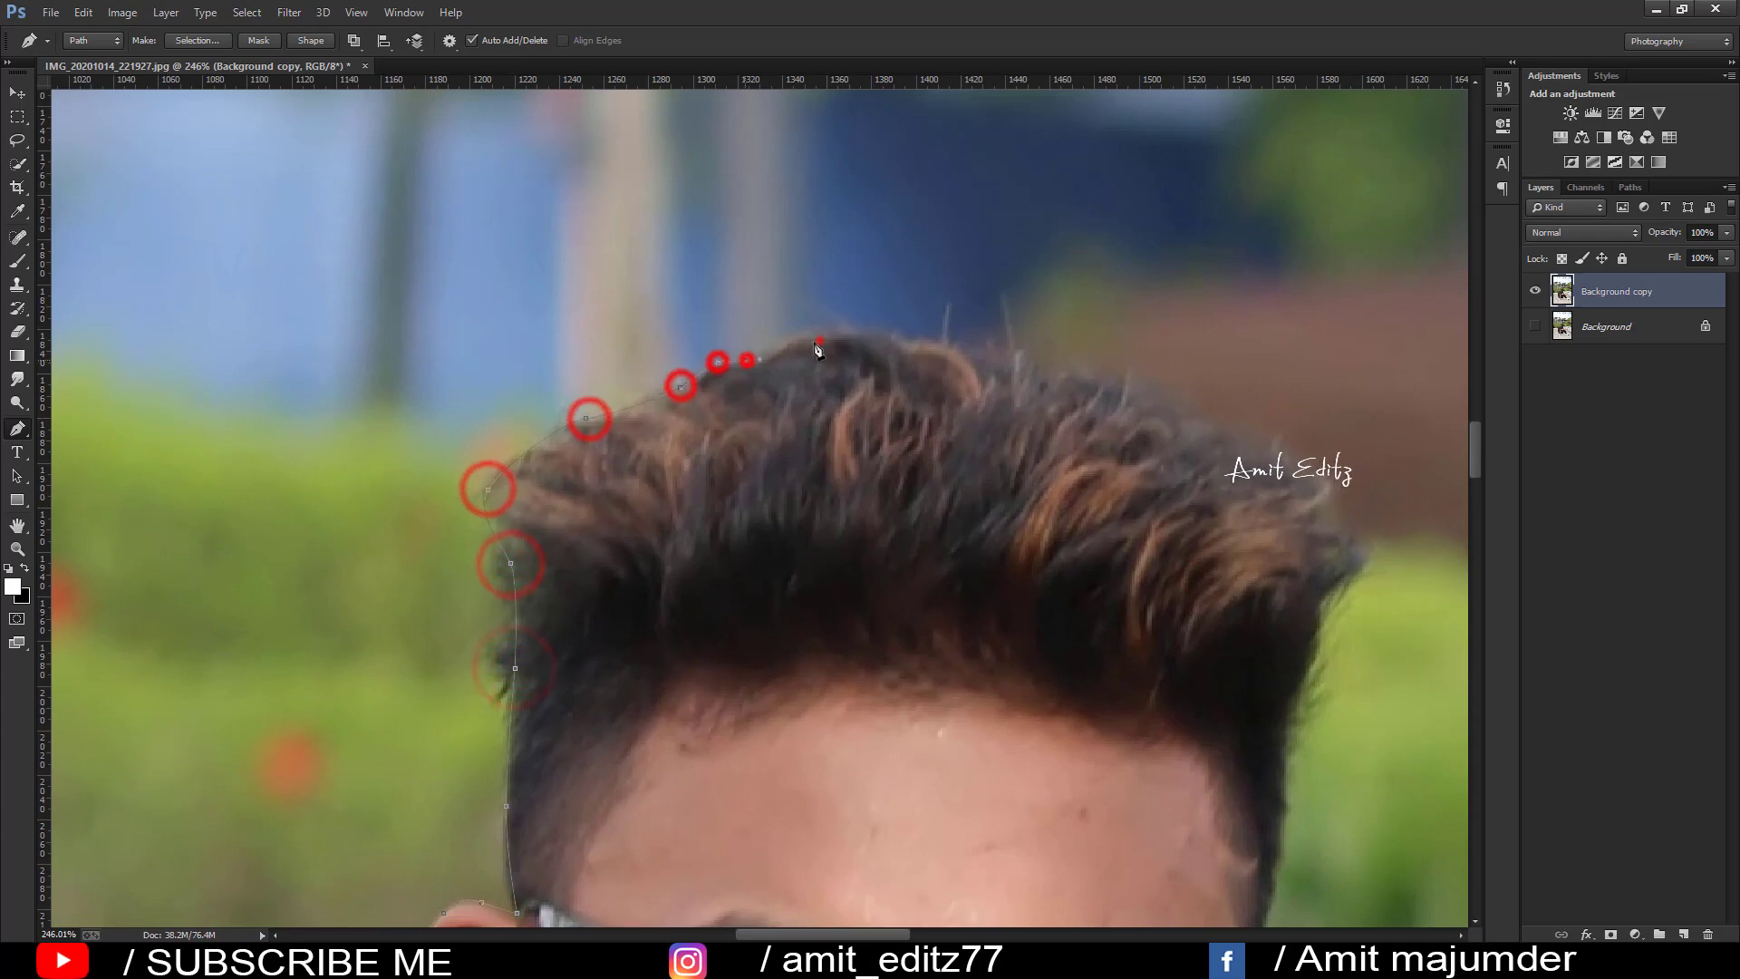
{"action": "left_click", "coordinate": [905, 342]}
{"action": "left_click", "coordinate": [1057, 381]}
{"action": "left_click", "coordinate": [1342, 508]}
Step: Trace down the right side of the hair and below the ear
{"action": "left_click_drag", "start_coordinate": [911, 472], "coordinate": [399, 299]}
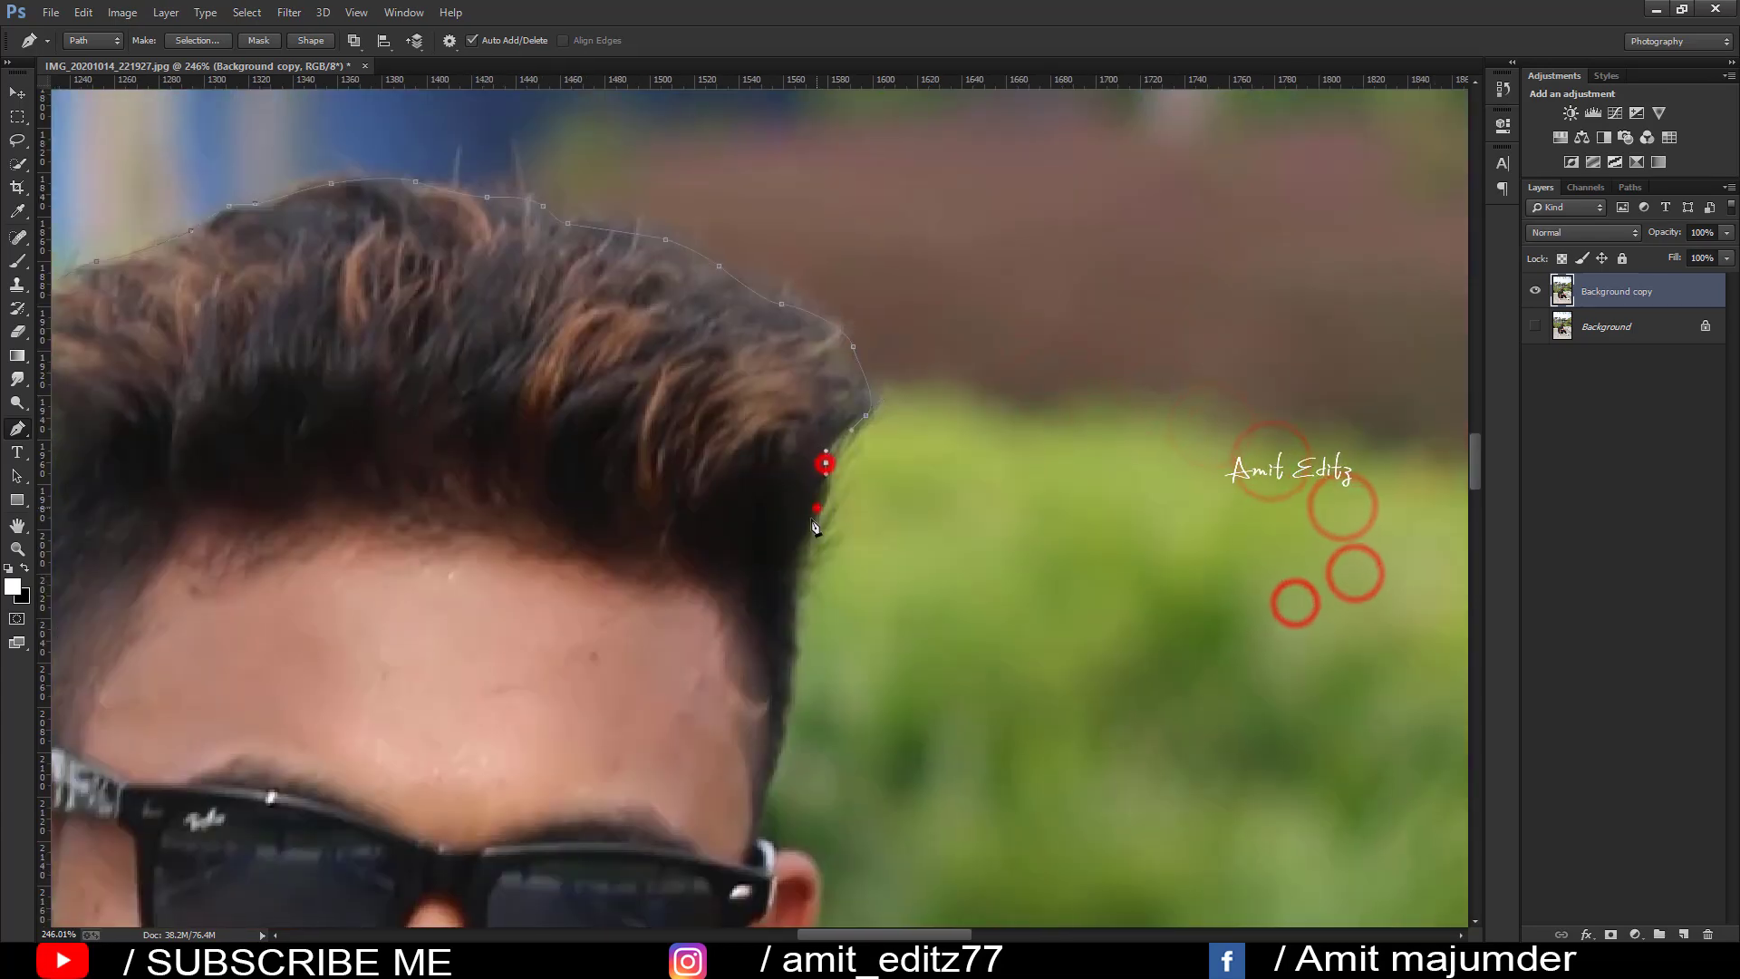
{"action": "left_click", "coordinate": [819, 459]}
{"action": "left_click", "coordinate": [816, 505]}
{"action": "left_click", "coordinate": [789, 621]}
{"action": "left_click", "coordinate": [777, 763]}
{"action": "left_click_drag", "start_coordinate": [763, 816], "coordinate": [766, 520]}
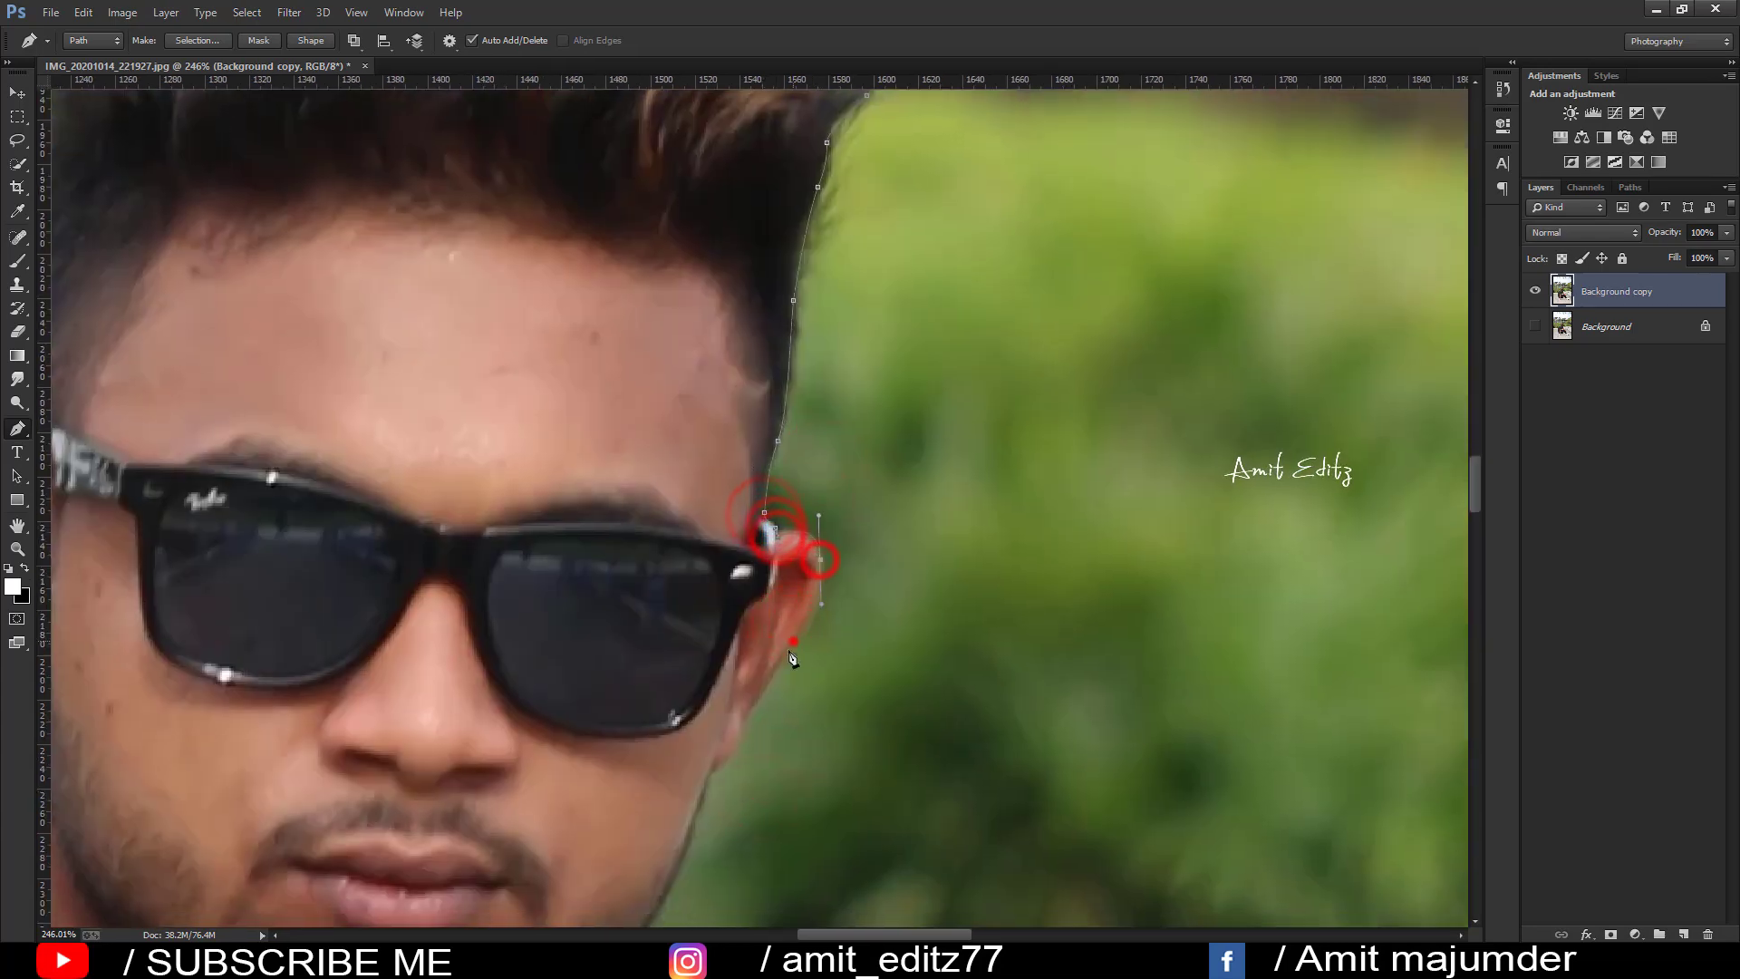
{"action": "left_click", "coordinate": [728, 763]}
{"action": "left_click", "coordinate": [707, 772]}
Step: Trace the path down the right shoulder edge
{"action": "left_click_drag", "start_coordinate": [702, 809], "coordinate": [698, 486]}
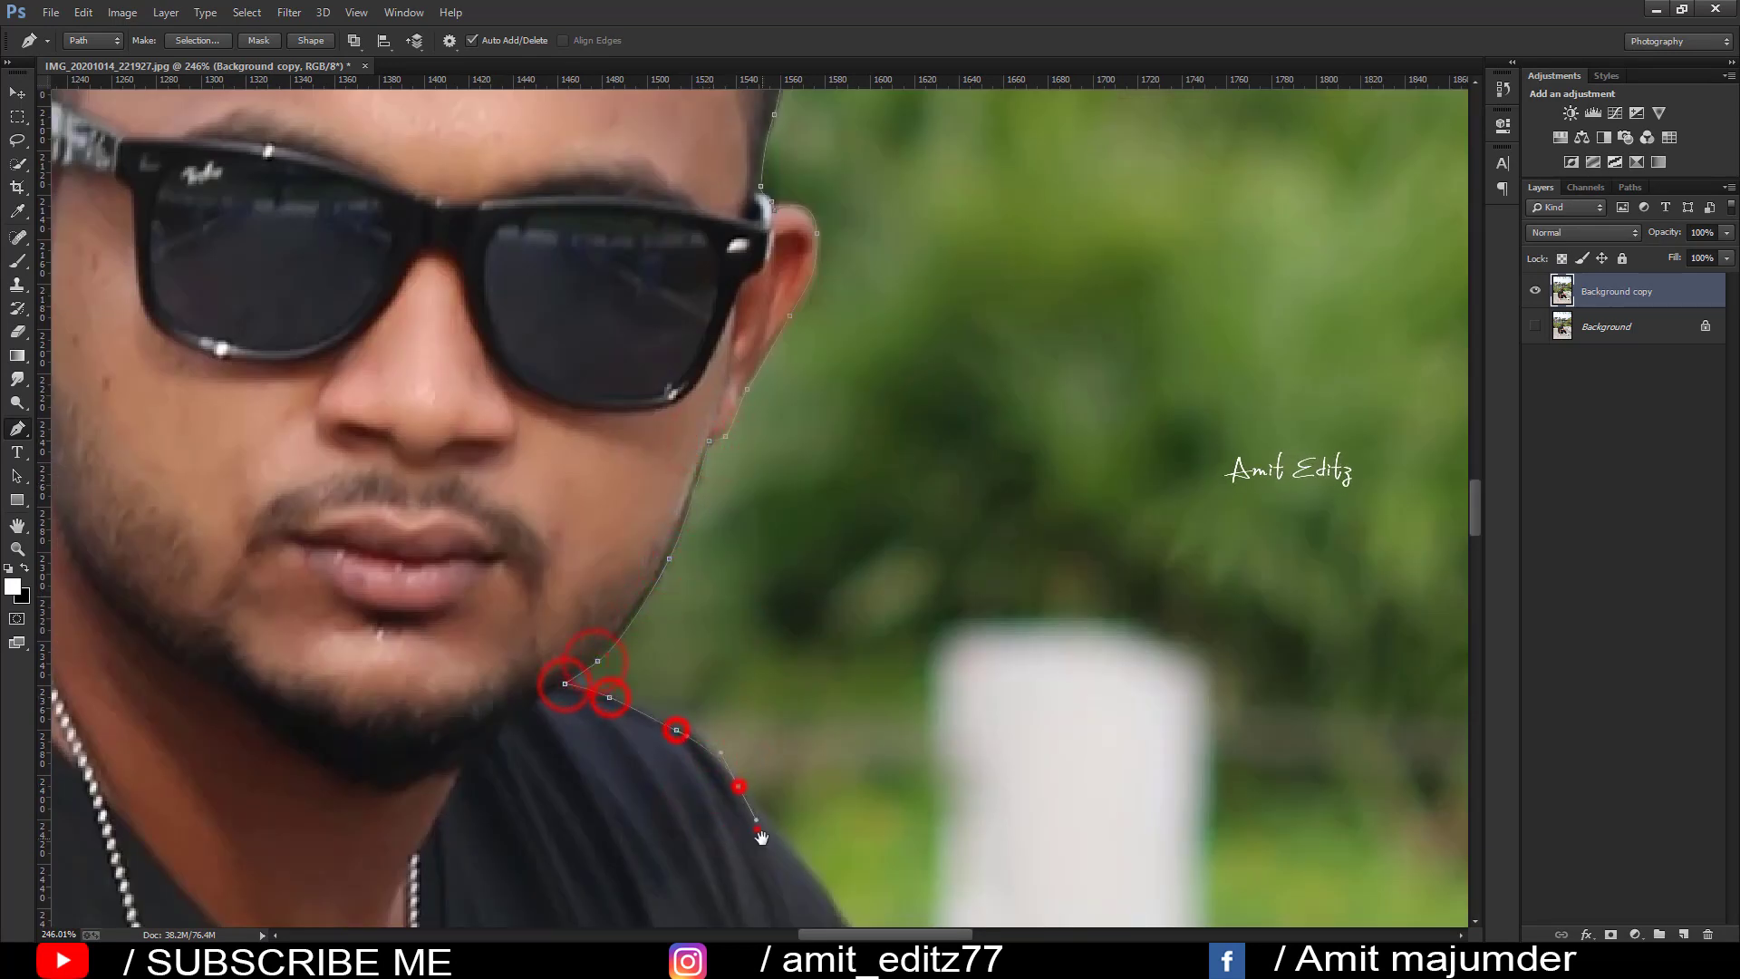
{"action": "left_click_drag", "start_coordinate": [761, 837], "coordinate": [497, 394]}
{"action": "left_click", "coordinate": [524, 412]}
{"action": "left_click", "coordinate": [587, 490]}
{"action": "left_click", "coordinate": [616, 541]}
{"action": "left_click", "coordinate": [635, 599]}
{"action": "left_click", "coordinate": [641, 637]}
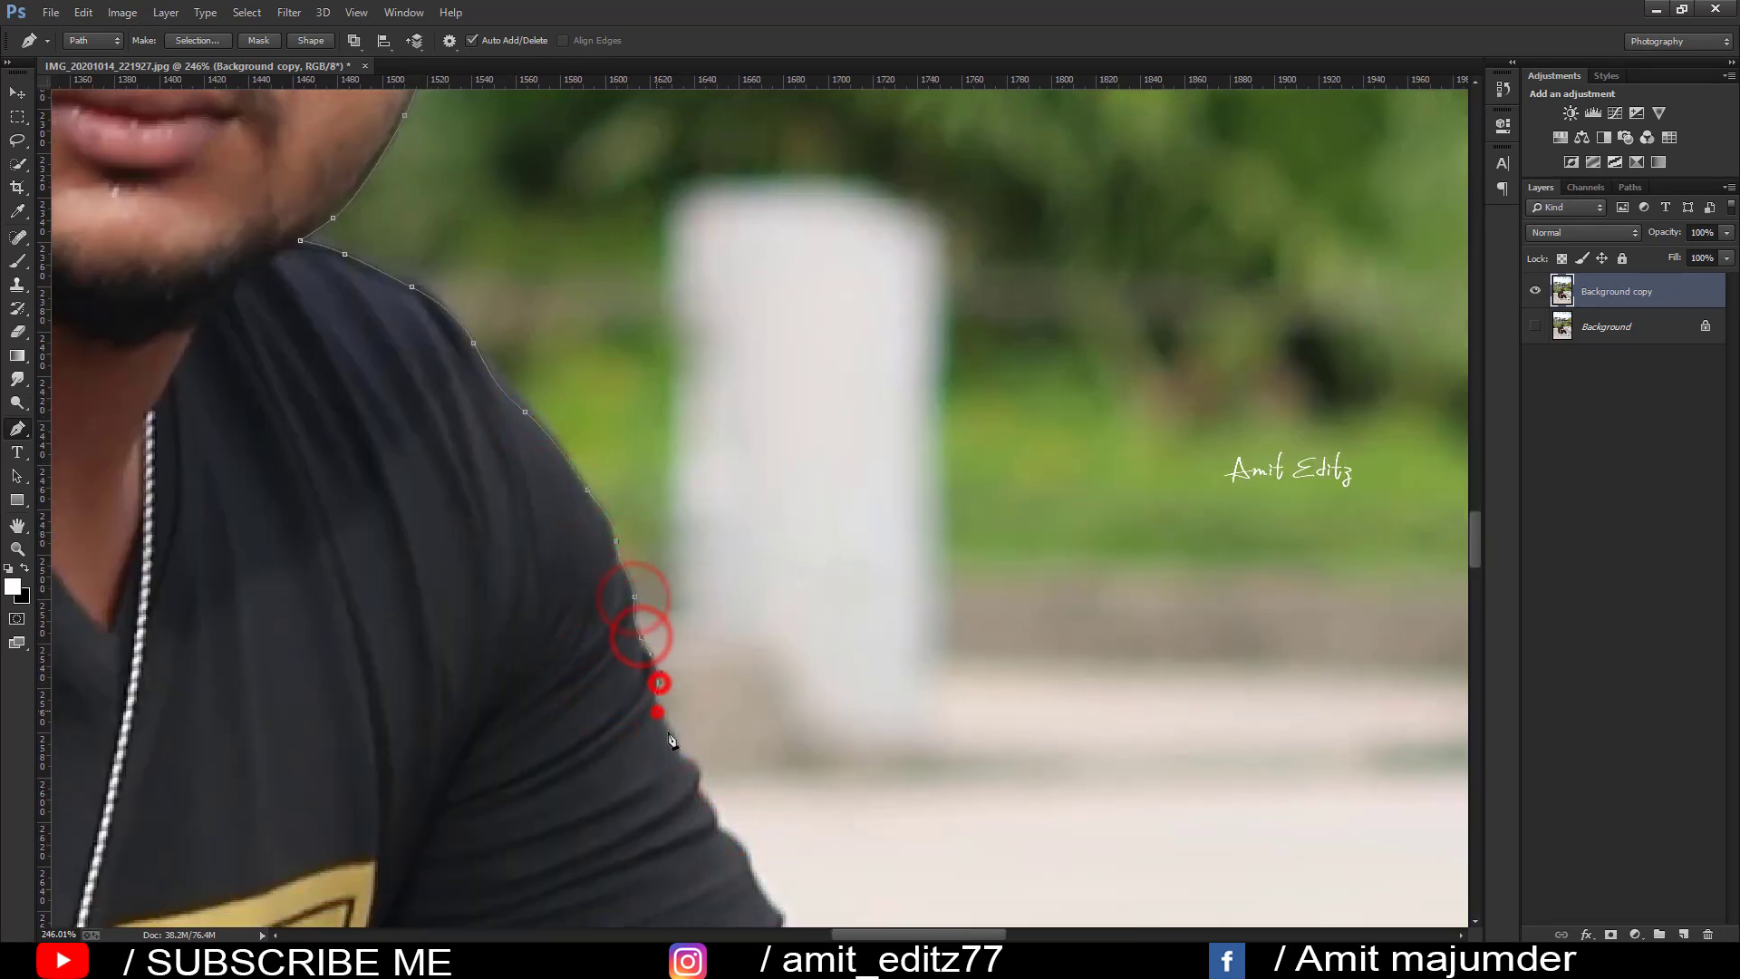
Step: Follow the sleeve and forearm down to the edge of the hand
{"action": "left_click_drag", "start_coordinate": [741, 865], "coordinate": [599, 517]}
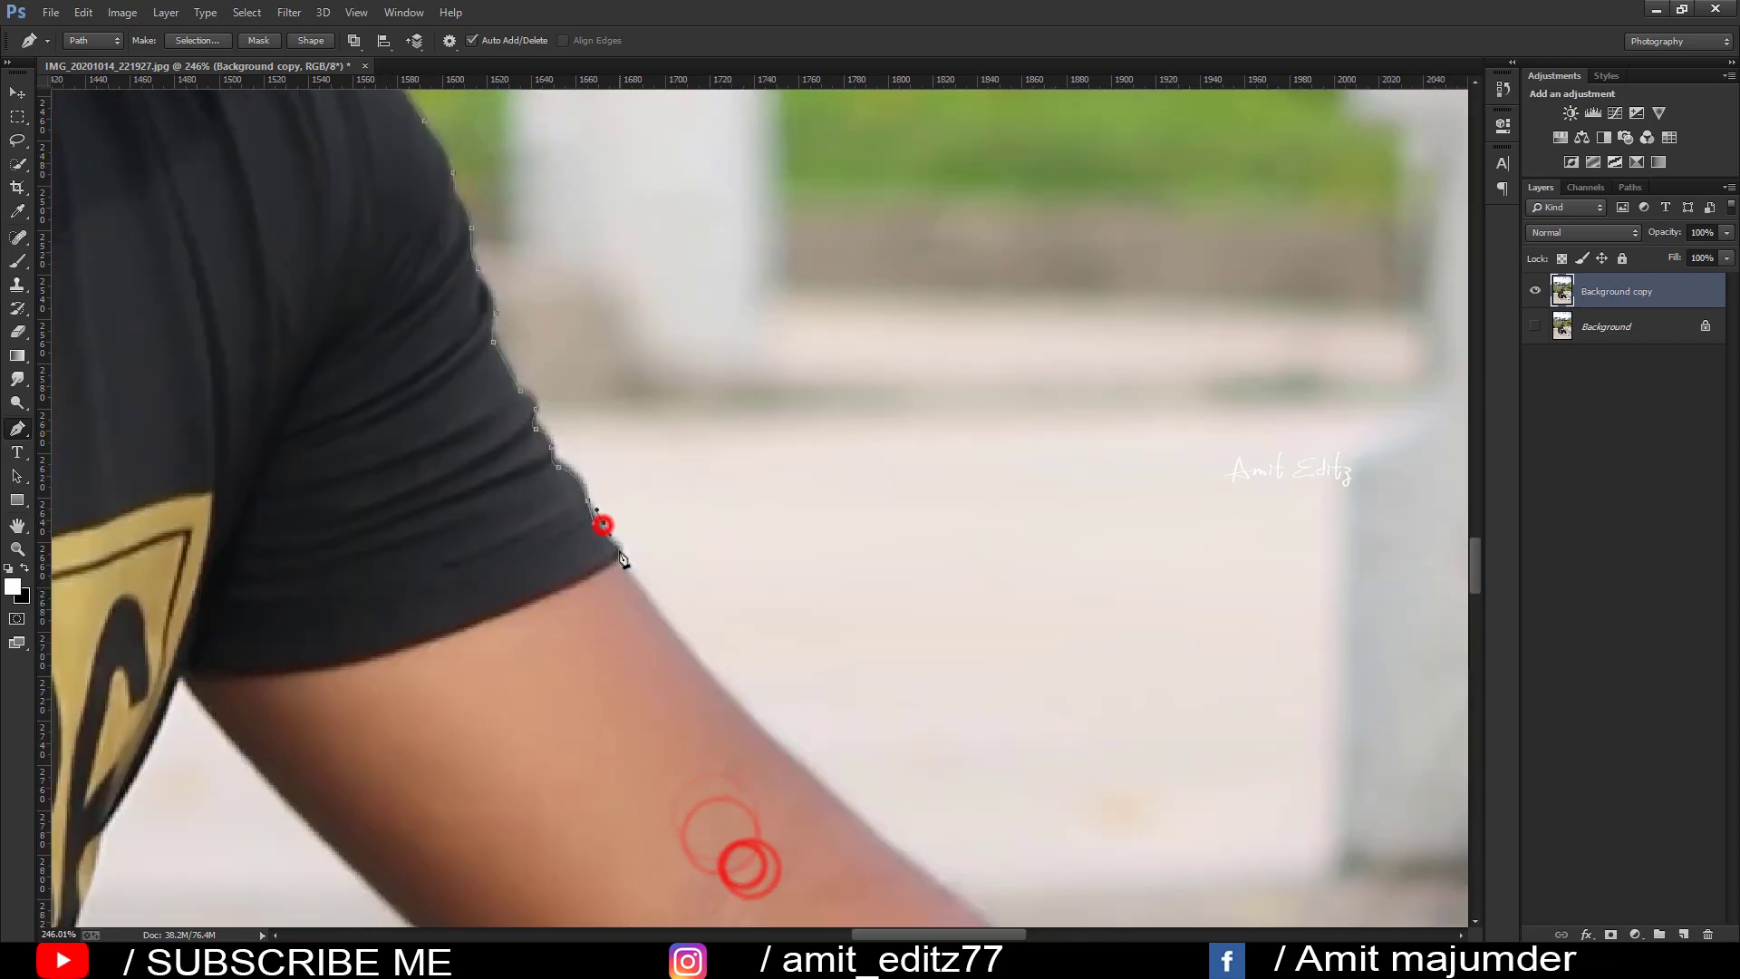
{"action": "left_click", "coordinate": [607, 537]}
{"action": "left_click_drag", "start_coordinate": [824, 815], "coordinate": [389, 393]}
{"action": "left_click", "coordinate": [454, 435]}
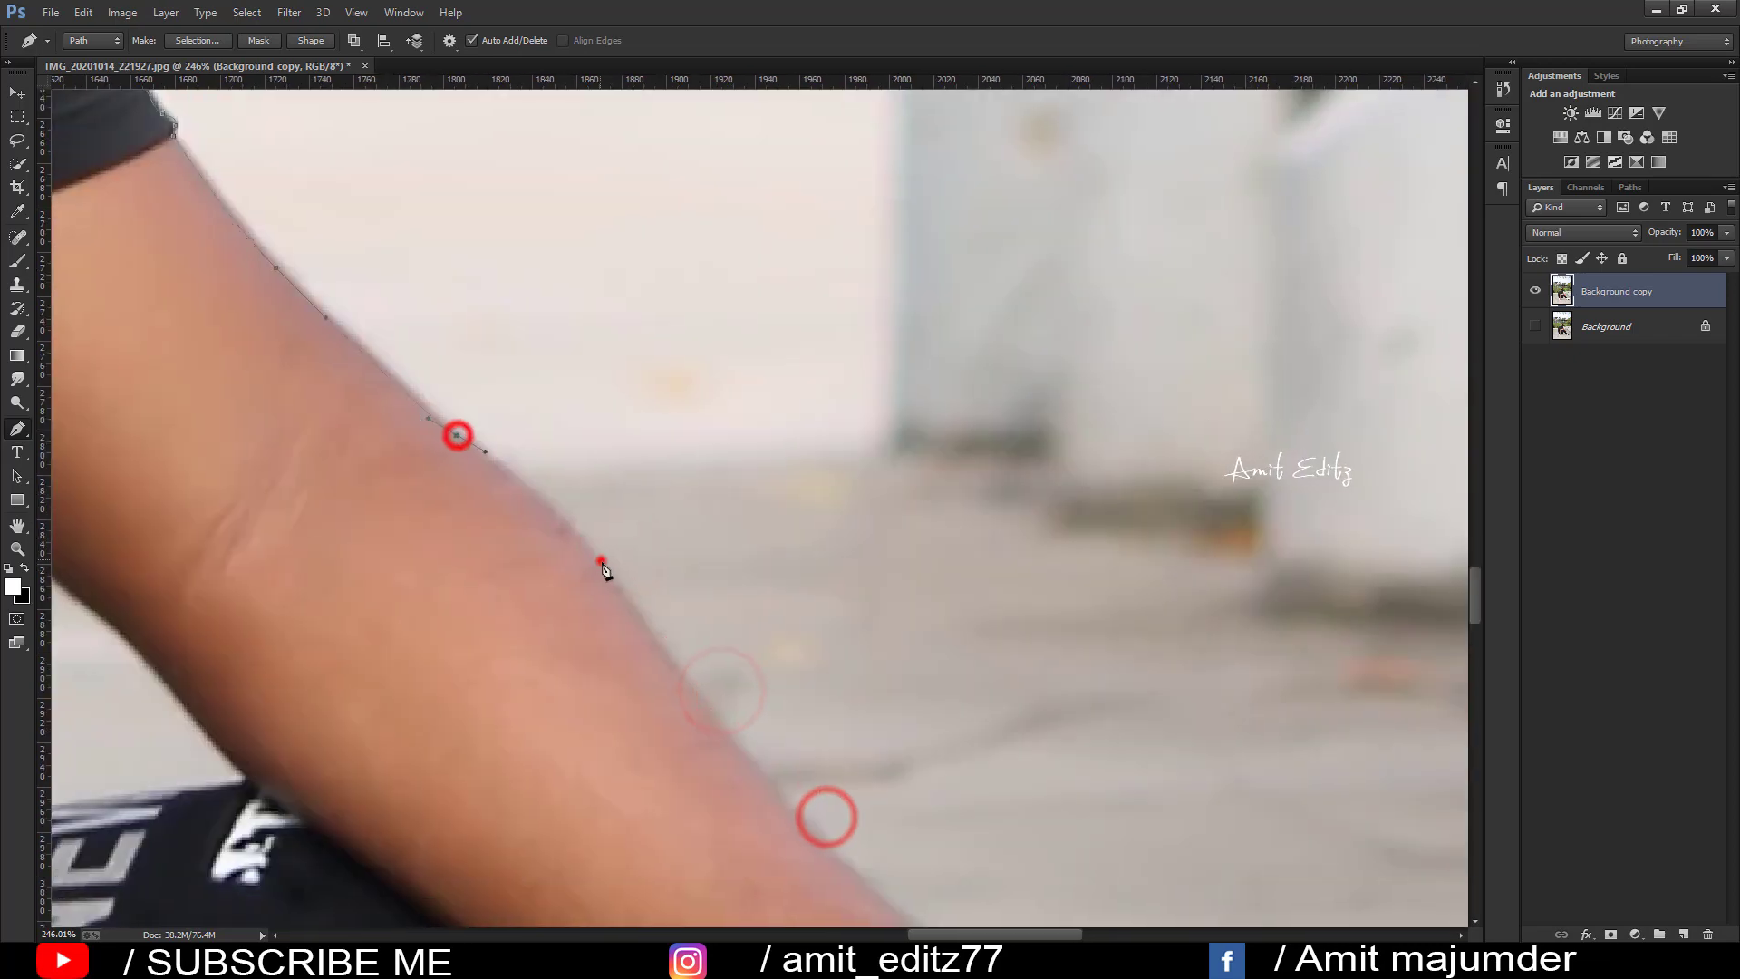
{"action": "mouse_move", "coordinate": [602, 571]}
{"action": "left_mouse_down"}
{"action": "mouse_move", "coordinate": [509, 451]}
{"action": "mouse_move", "coordinate": [342, 101]}
{"action": "left_mouse_up"}
{"action": "left_click", "coordinate": [528, 461]}
{"action": "left_click", "coordinate": [563, 381]}
{"action": "left_click", "coordinate": [695, 542]}
{"action": "left_click", "coordinate": [797, 647]}
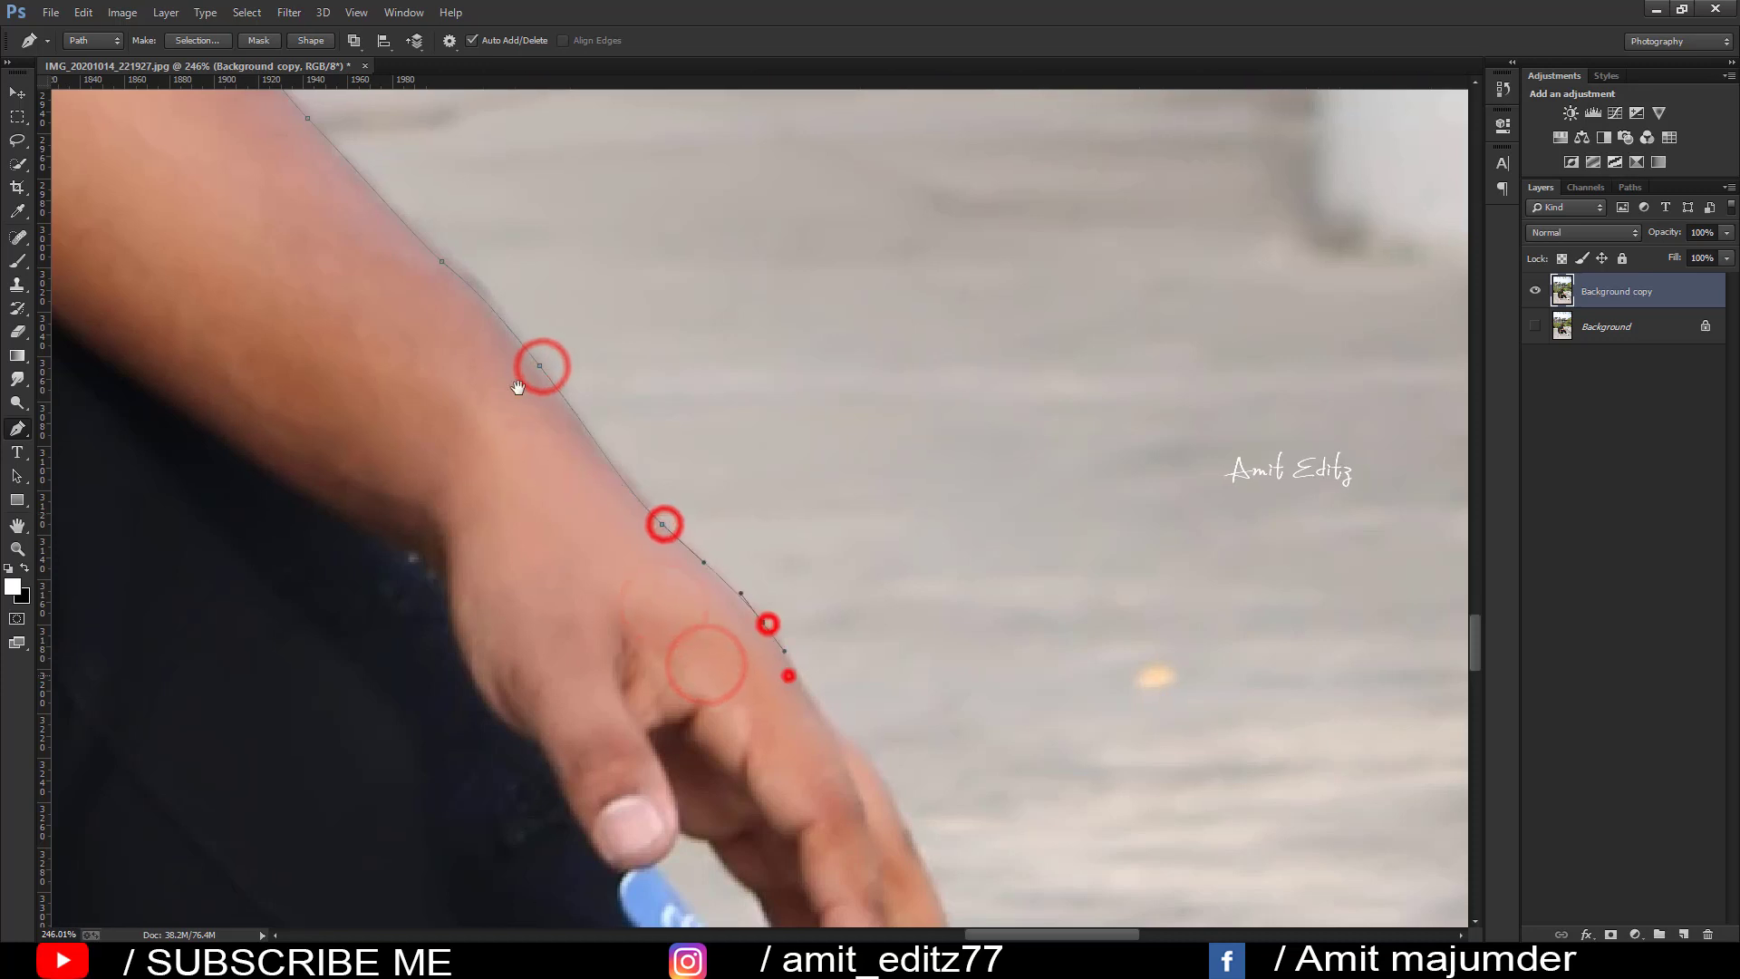
Step: Outline the hand around the fingertips and back up the finger edge
{"action": "left_click_drag", "start_coordinate": [821, 700], "coordinate": [555, 412]}
{"action": "left_click", "coordinate": [610, 508]}
{"action": "left_click", "coordinate": [659, 624]}
{"action": "left_click", "coordinate": [681, 718]}
{"action": "left_click", "coordinate": [676, 761]}
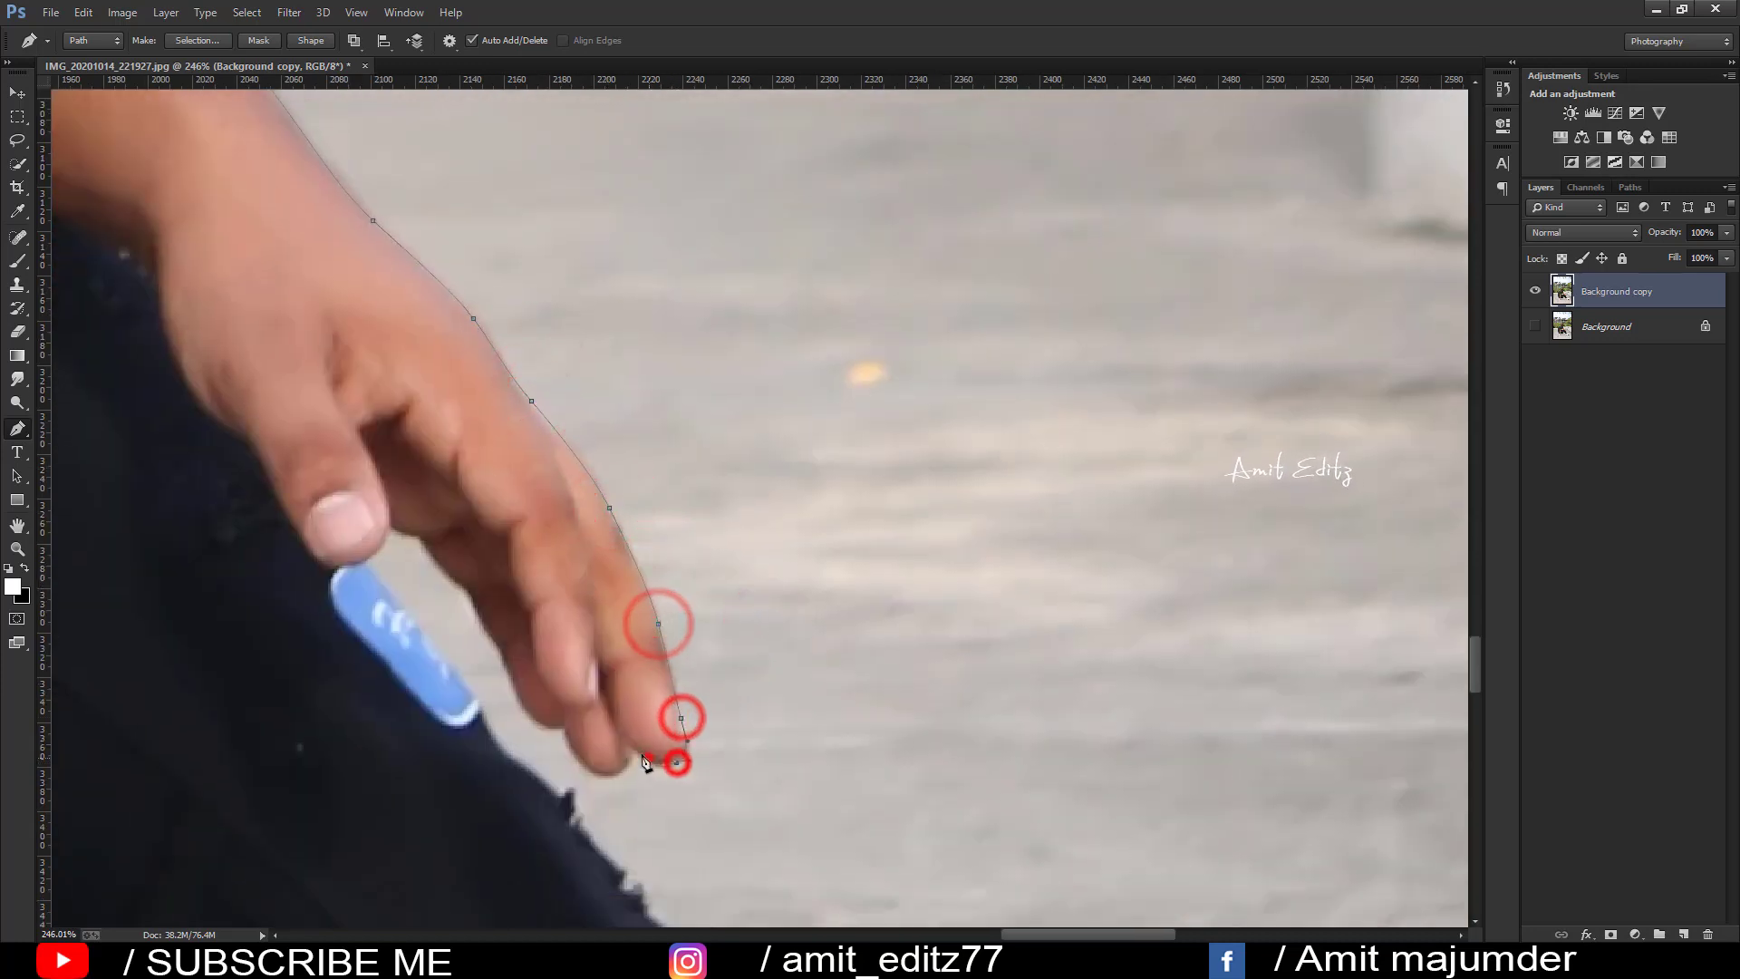
{"action": "left_click", "coordinate": [580, 757]}
{"action": "left_click", "coordinate": [564, 725]}
{"action": "left_click", "coordinate": [517, 696]}
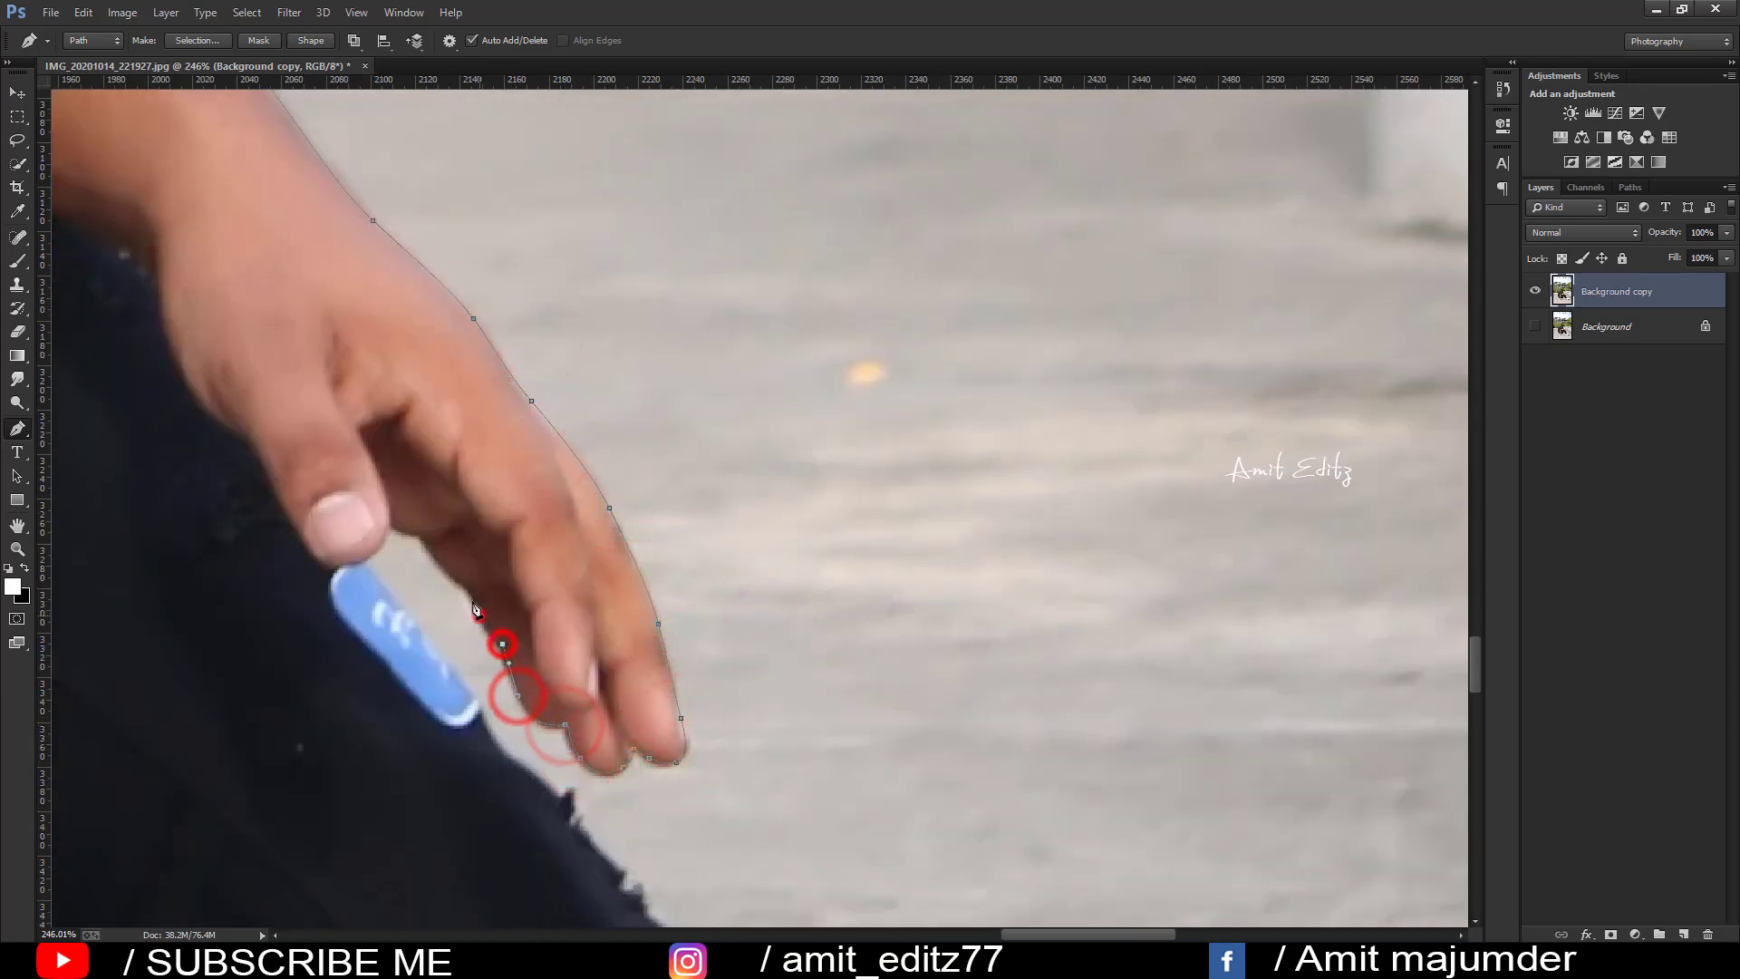
Step: Trace the path along the blue badge edge
{"action": "left_click", "coordinate": [421, 631]}
{"action": "left_click", "coordinate": [486, 712]}
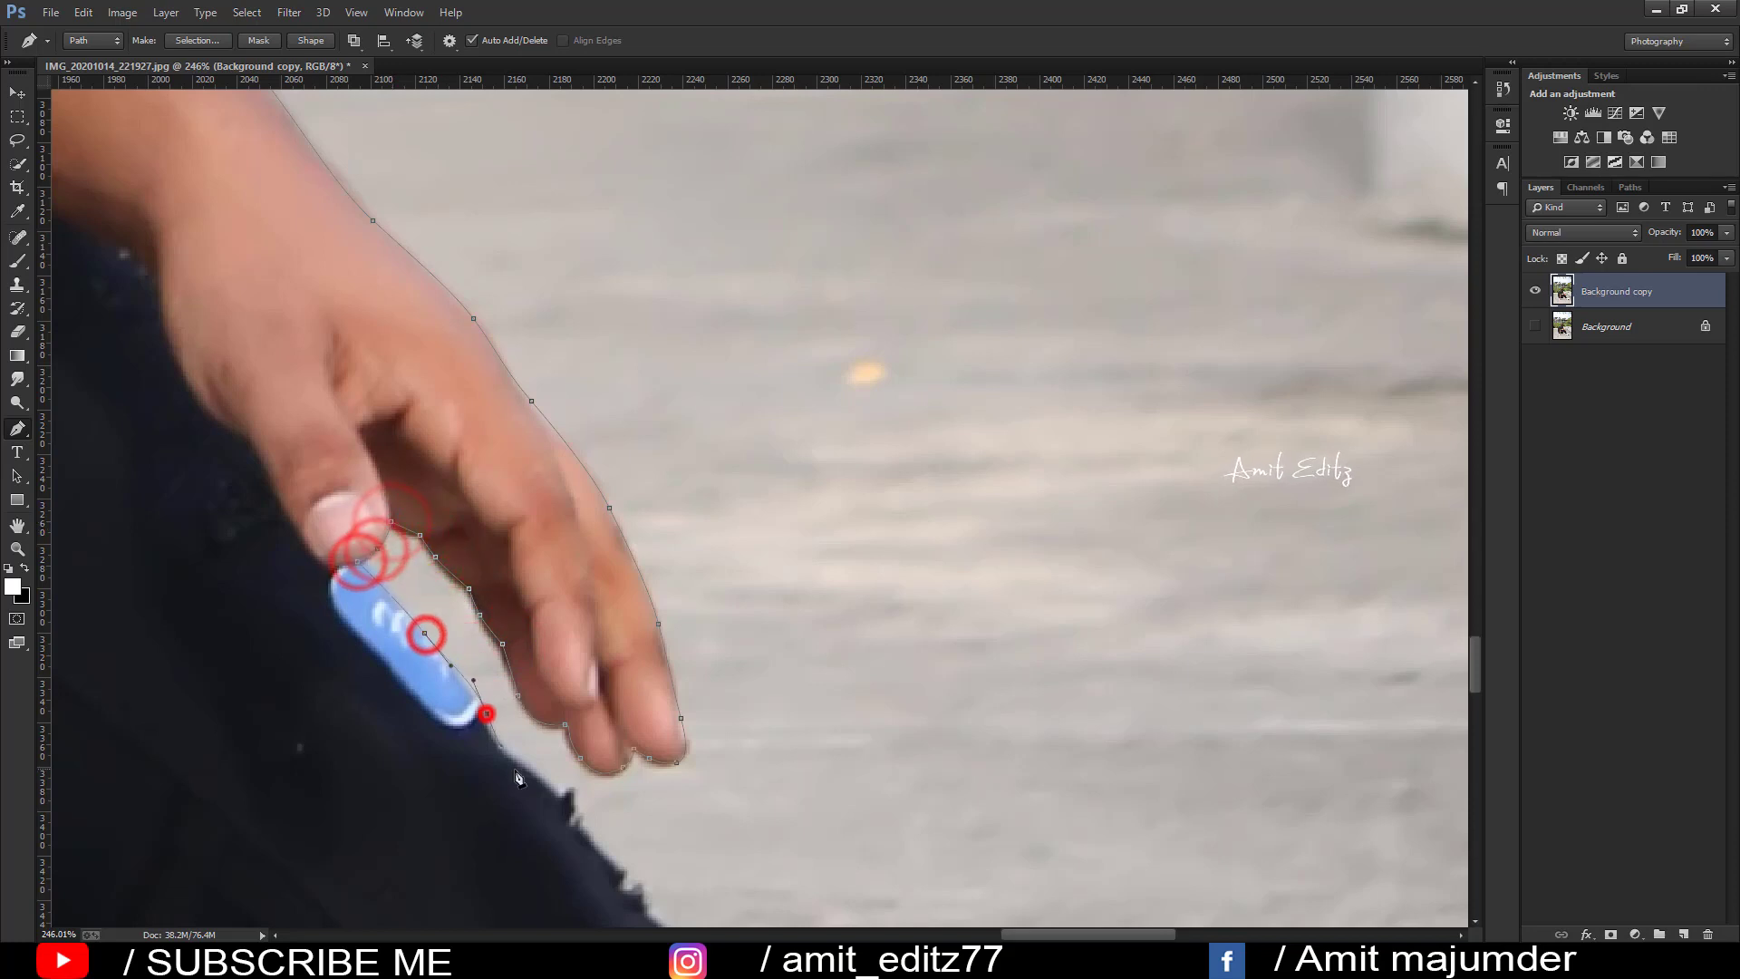
{"action": "left_click", "coordinate": [523, 771]}
{"action": "left_click", "coordinate": [554, 795]}
{"action": "left_click", "coordinate": [609, 857]}
Step: Trace the path down the trouser leg edge
{"action": "left_click_drag", "start_coordinate": [669, 920], "coordinate": [548, 528]}
{"action": "left_click", "coordinate": [557, 530]}
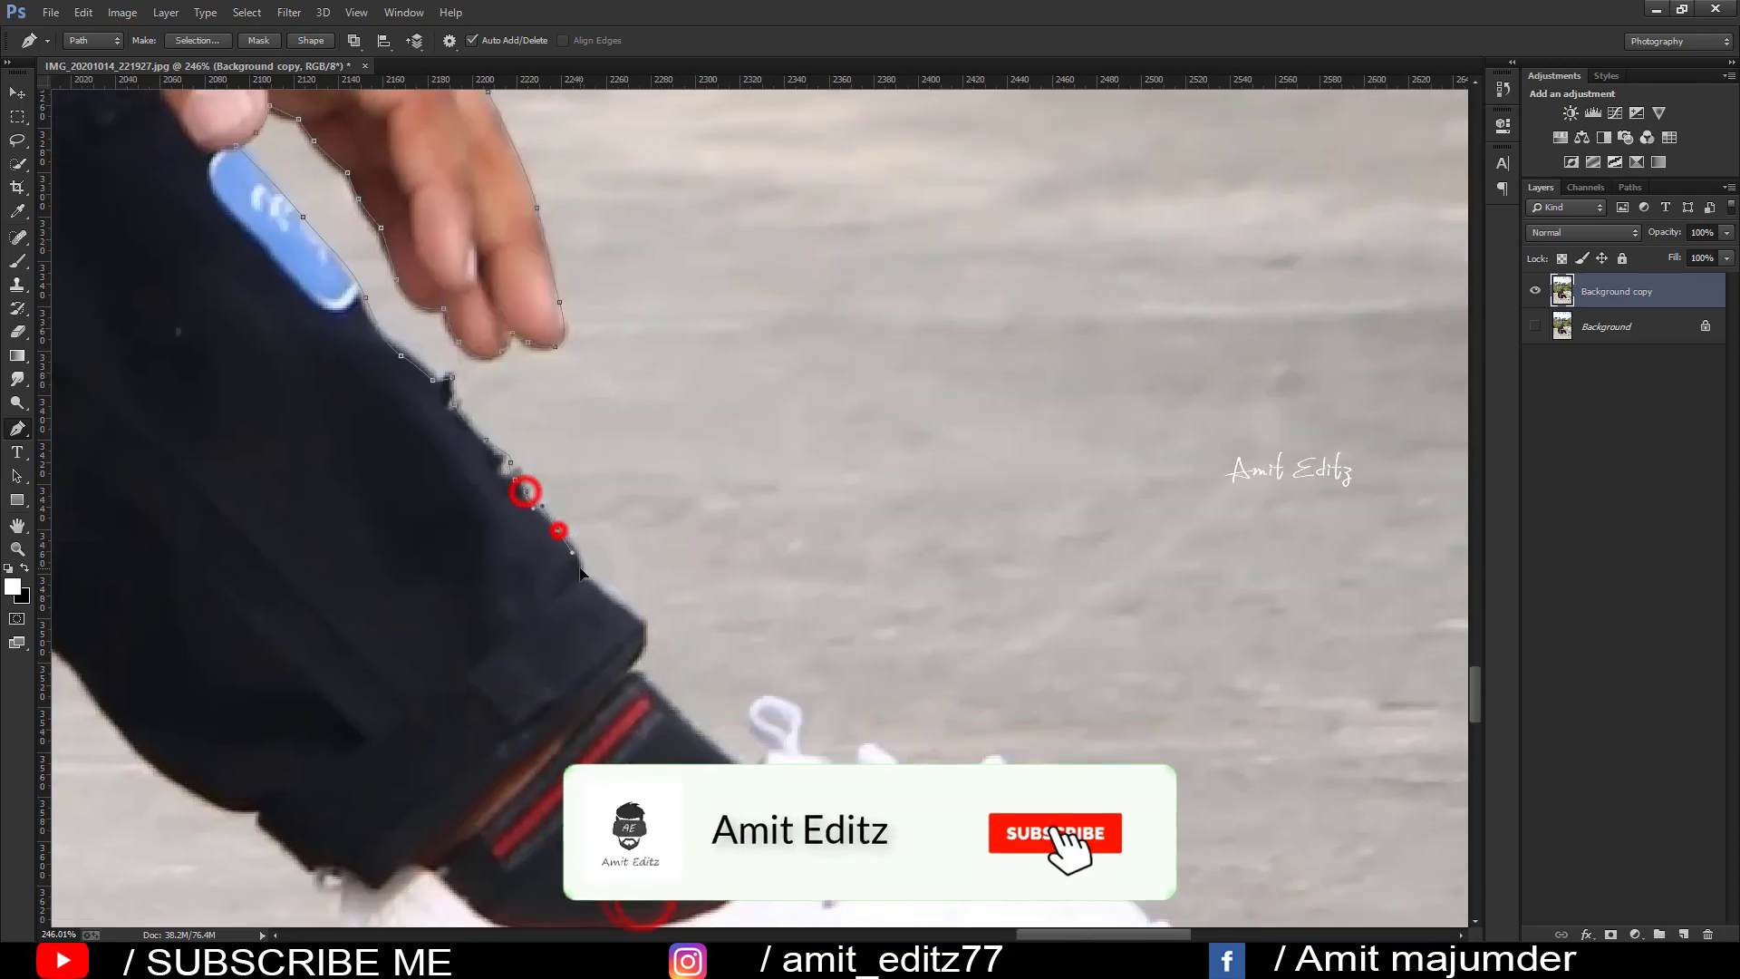
{"action": "left_click", "coordinate": [579, 570]}
{"action": "left_click", "coordinate": [595, 586]}
{"action": "left_click", "coordinate": [644, 633]}
{"action": "left_click", "coordinate": [628, 672]}
{"action": "left_click", "coordinate": [660, 699]}
Step: Outline the shoe and continue along its shoelace
{"action": "left_click", "coordinate": [747, 718]}
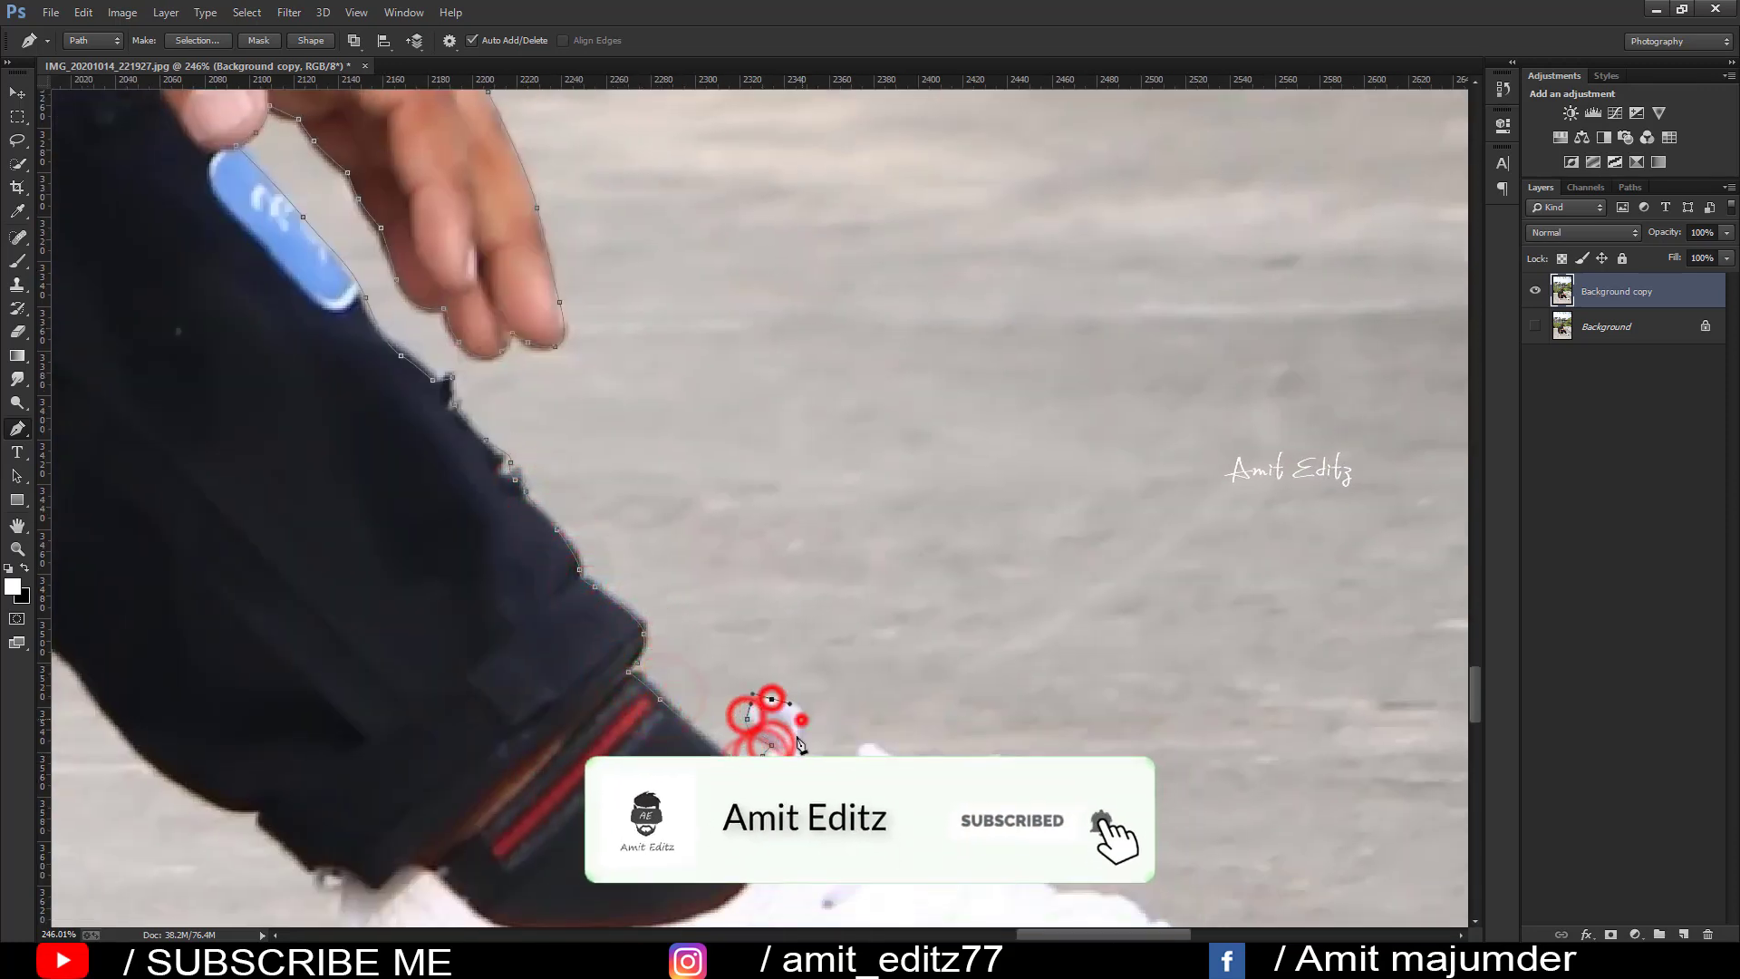
{"action": "left_click", "coordinate": [800, 754]}
{"action": "left_click", "coordinate": [863, 751]}
{"action": "left_click", "coordinate": [907, 796]}
{"action": "left_click", "coordinate": [980, 781]}
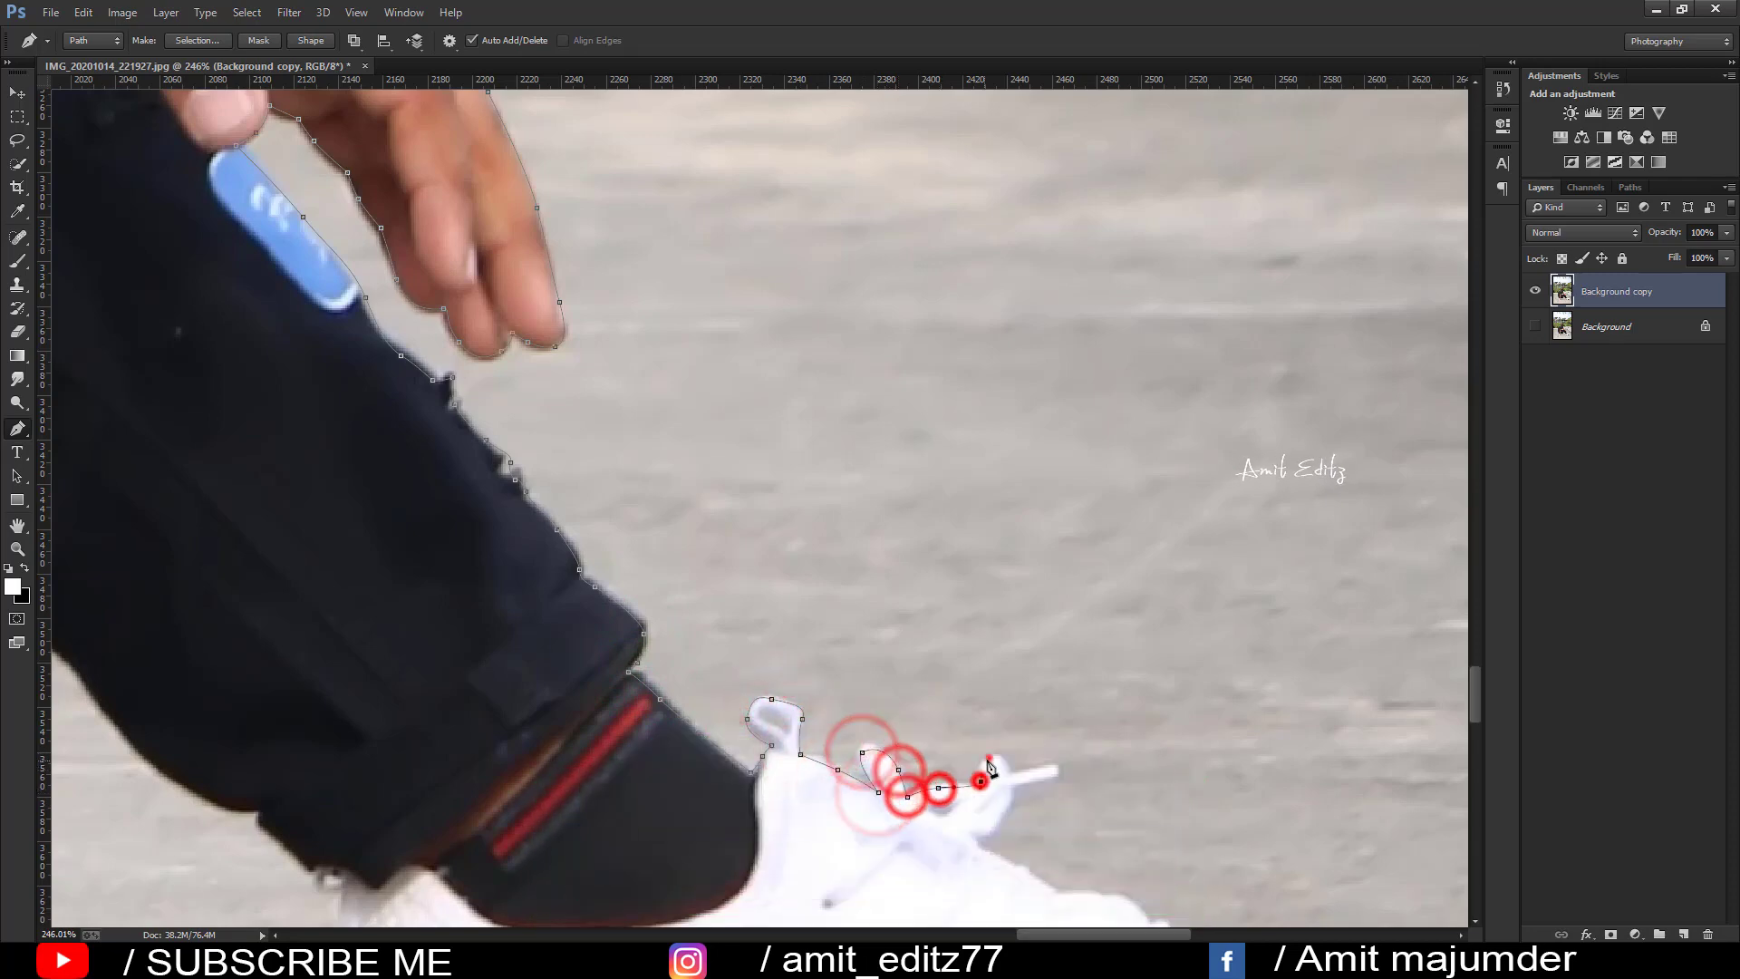
{"action": "left_click", "coordinate": [1035, 770]}
{"action": "left_click", "coordinate": [1058, 772]}
{"action": "left_click", "coordinate": [999, 820]}
{"action": "left_click_drag", "start_coordinate": [899, 819], "coordinate": [547, 441]}
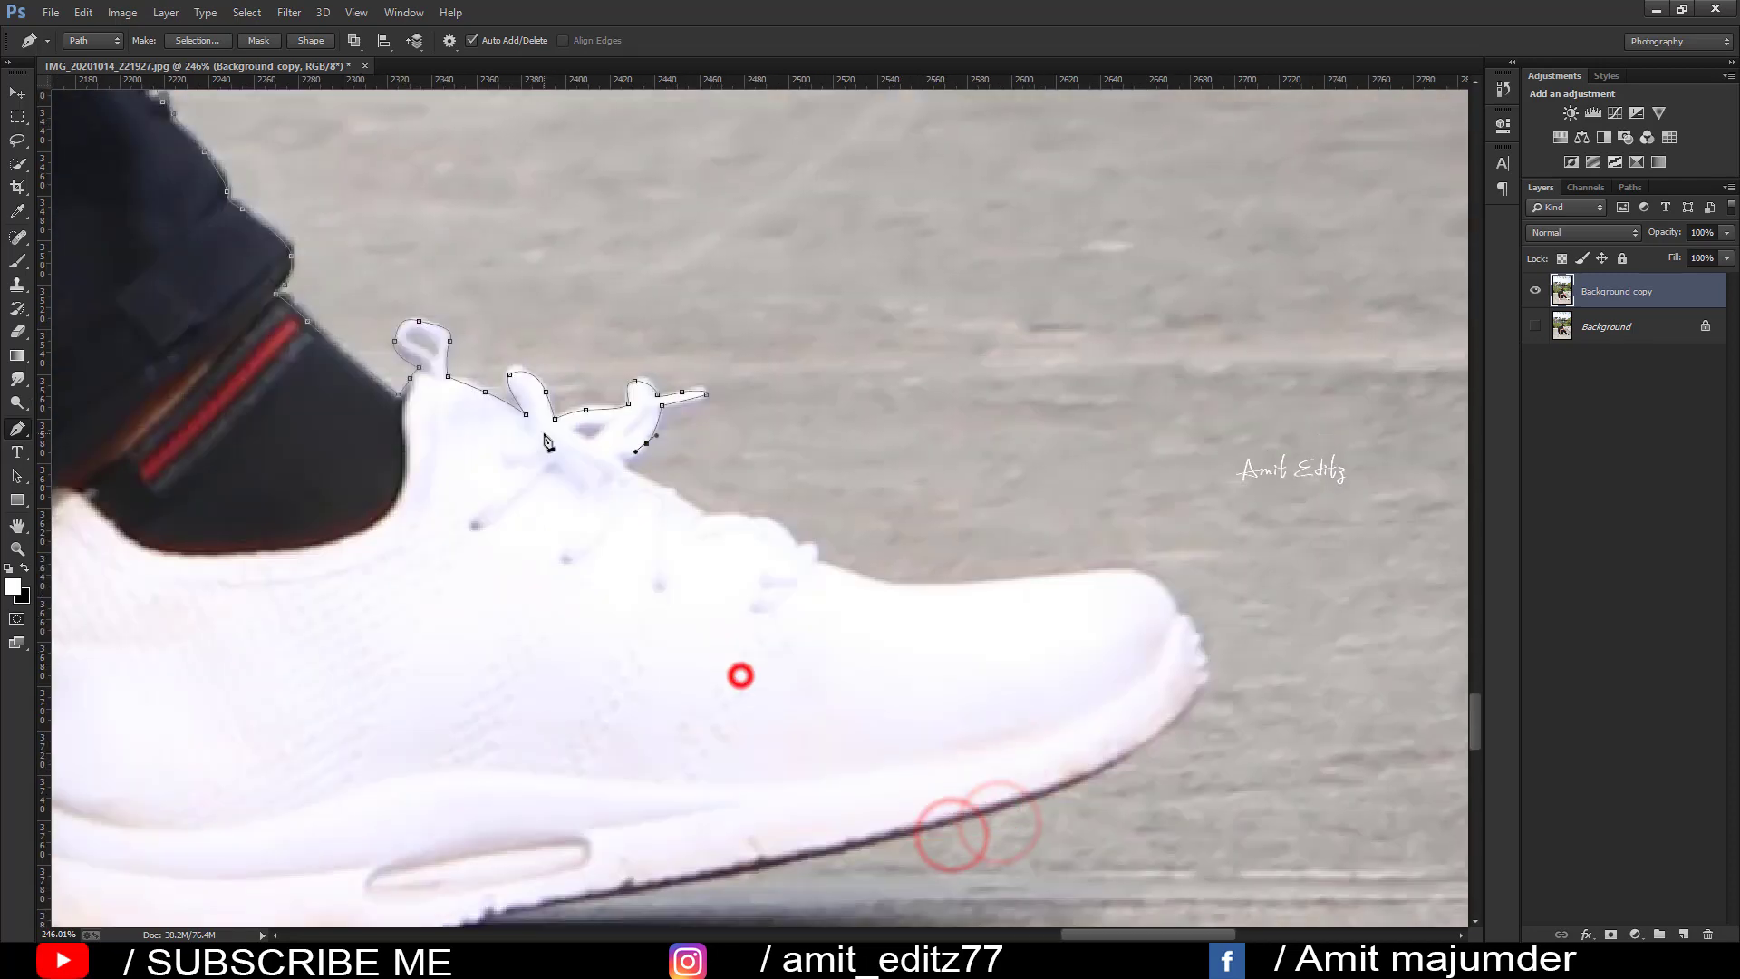
Step: Trace the shoe's top edge and curve the path around the toe
{"action": "left_click", "coordinate": [686, 501]}
{"action": "left_click", "coordinate": [746, 516]}
{"action": "left_click", "coordinate": [804, 551]}
{"action": "left_click", "coordinate": [905, 589]}
{"action": "left_click", "coordinate": [1039, 577]}
{"action": "left_click", "coordinate": [1162, 584]}
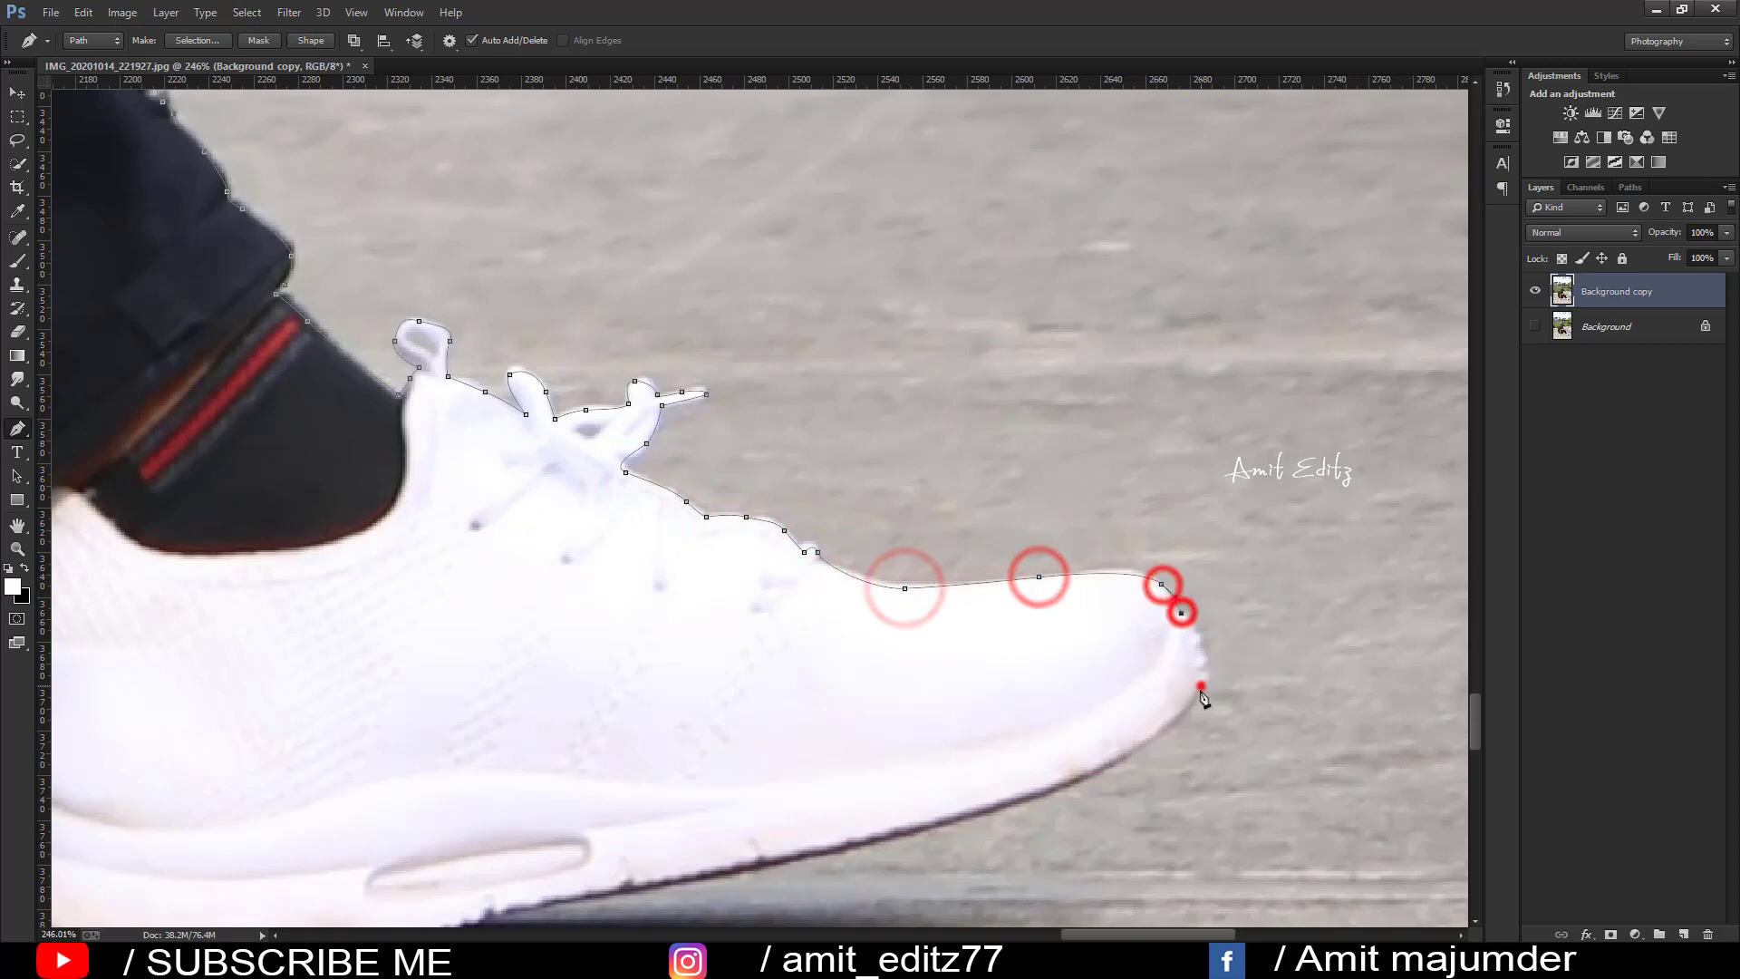
{"action": "left_click", "coordinate": [1201, 687]}
{"action": "left_click", "coordinate": [1069, 785]}
{"action": "left_click", "coordinate": [731, 871]}
{"action": "left_click_drag", "start_coordinate": [586, 898], "coordinate": [1166, 629]}
Step: Trace along the bottom of the sole and up the heel
{"action": "left_click", "coordinate": [1089, 642]}
{"action": "left_click", "coordinate": [915, 683]}
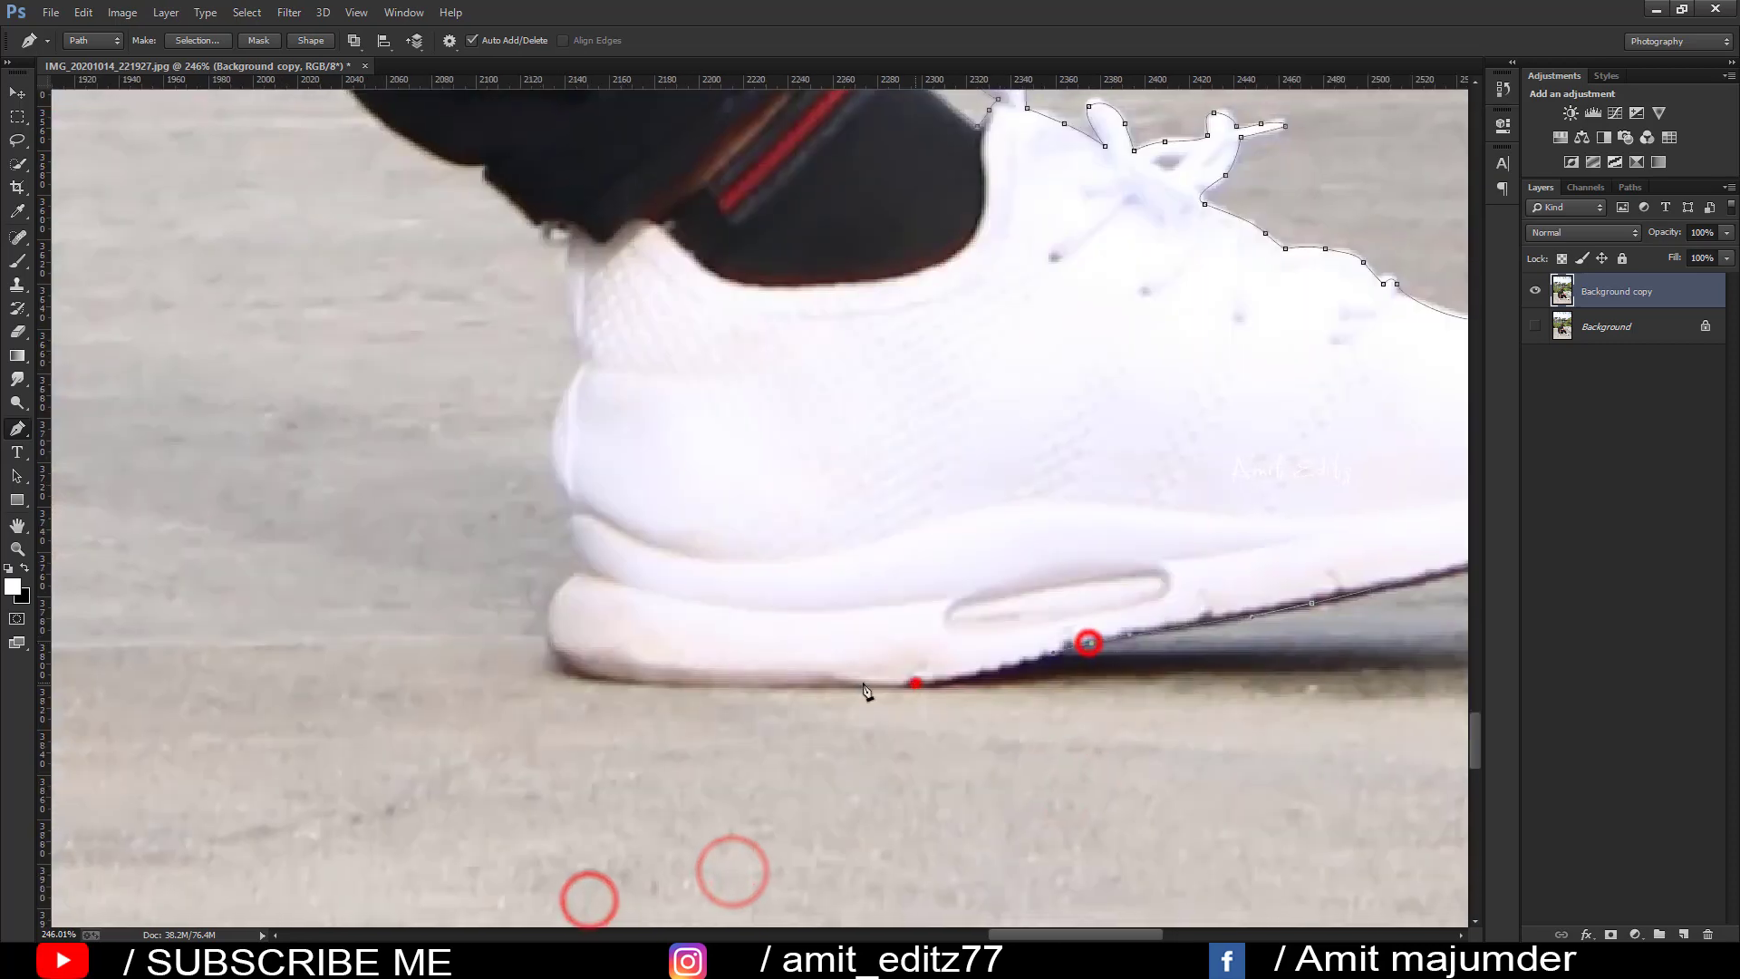
{"action": "left_click", "coordinate": [689, 682]}
{"action": "left_click", "coordinate": [549, 642]}
{"action": "left_click", "coordinate": [568, 577]}
{"action": "left_click", "coordinate": [572, 520]}
{"action": "left_click", "coordinate": [554, 434]}
{"action": "left_click", "coordinate": [569, 372]}
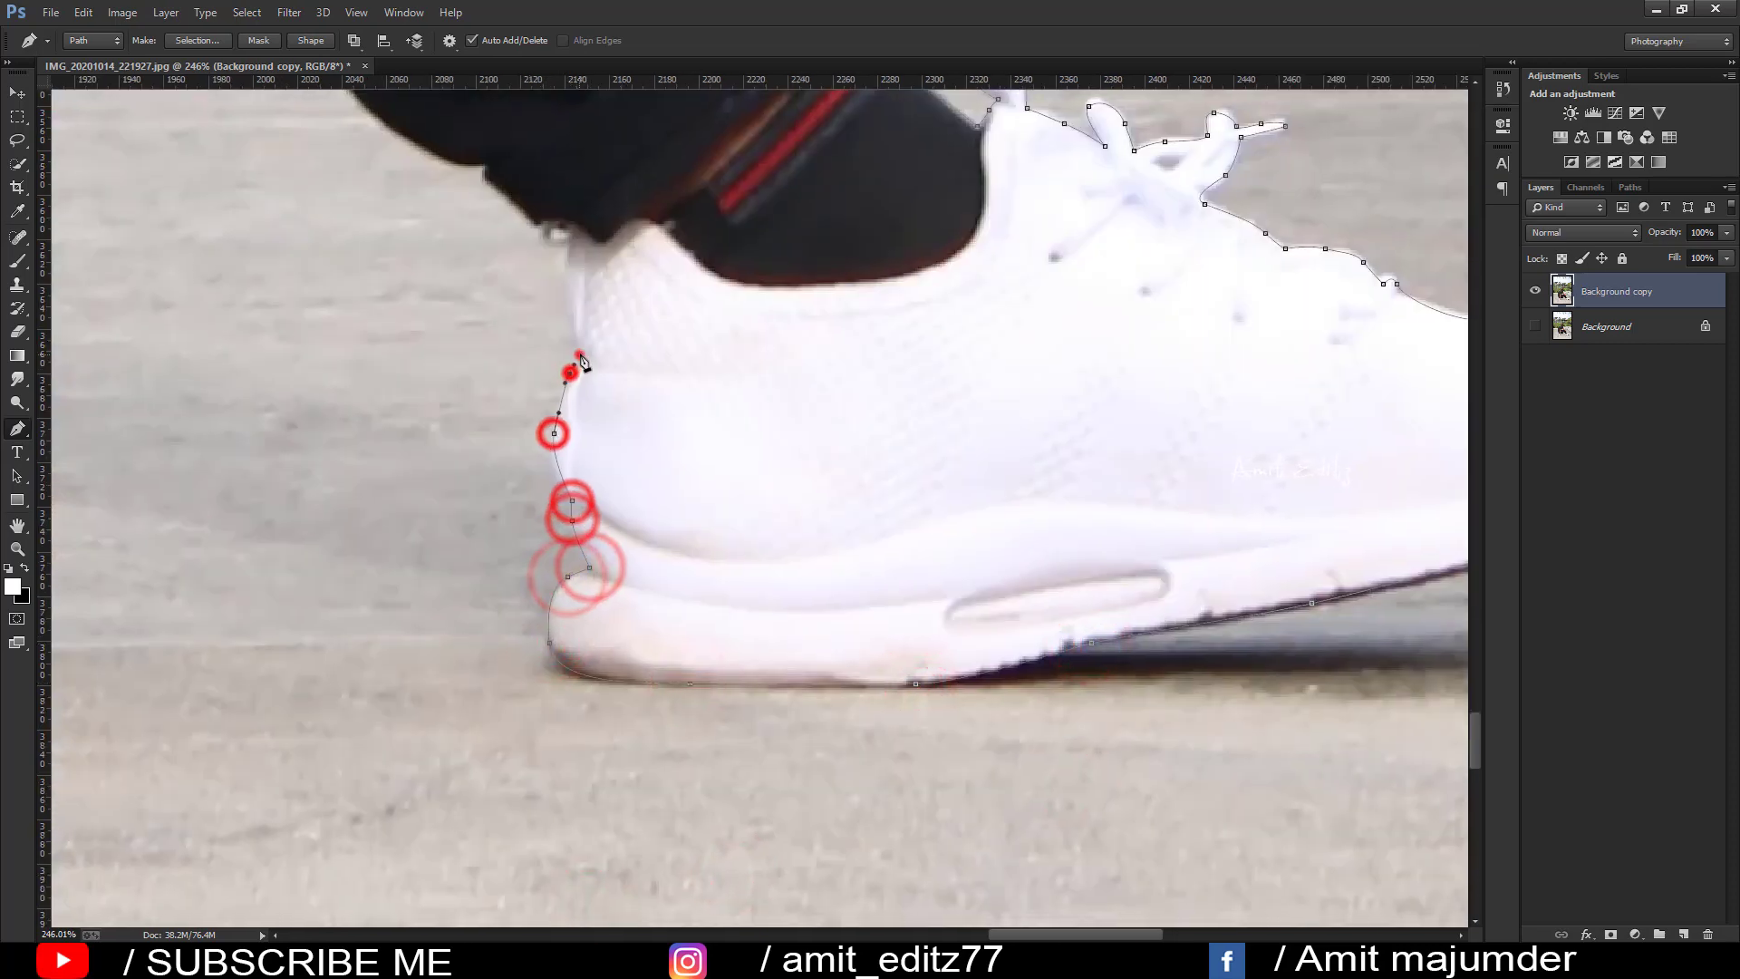
Step: Carry the path from the heel onto the trouser leg with curved segments
{"action": "left_click", "coordinate": [569, 293]}
{"action": "left_click", "coordinate": [562, 226]}
{"action": "left_click", "coordinate": [488, 172]}
{"action": "left_click_drag", "start_coordinate": [488, 172], "coordinate": [630, 728]}
{"action": "left_click_drag", "start_coordinate": [484, 635], "coordinate": [441, 572]}
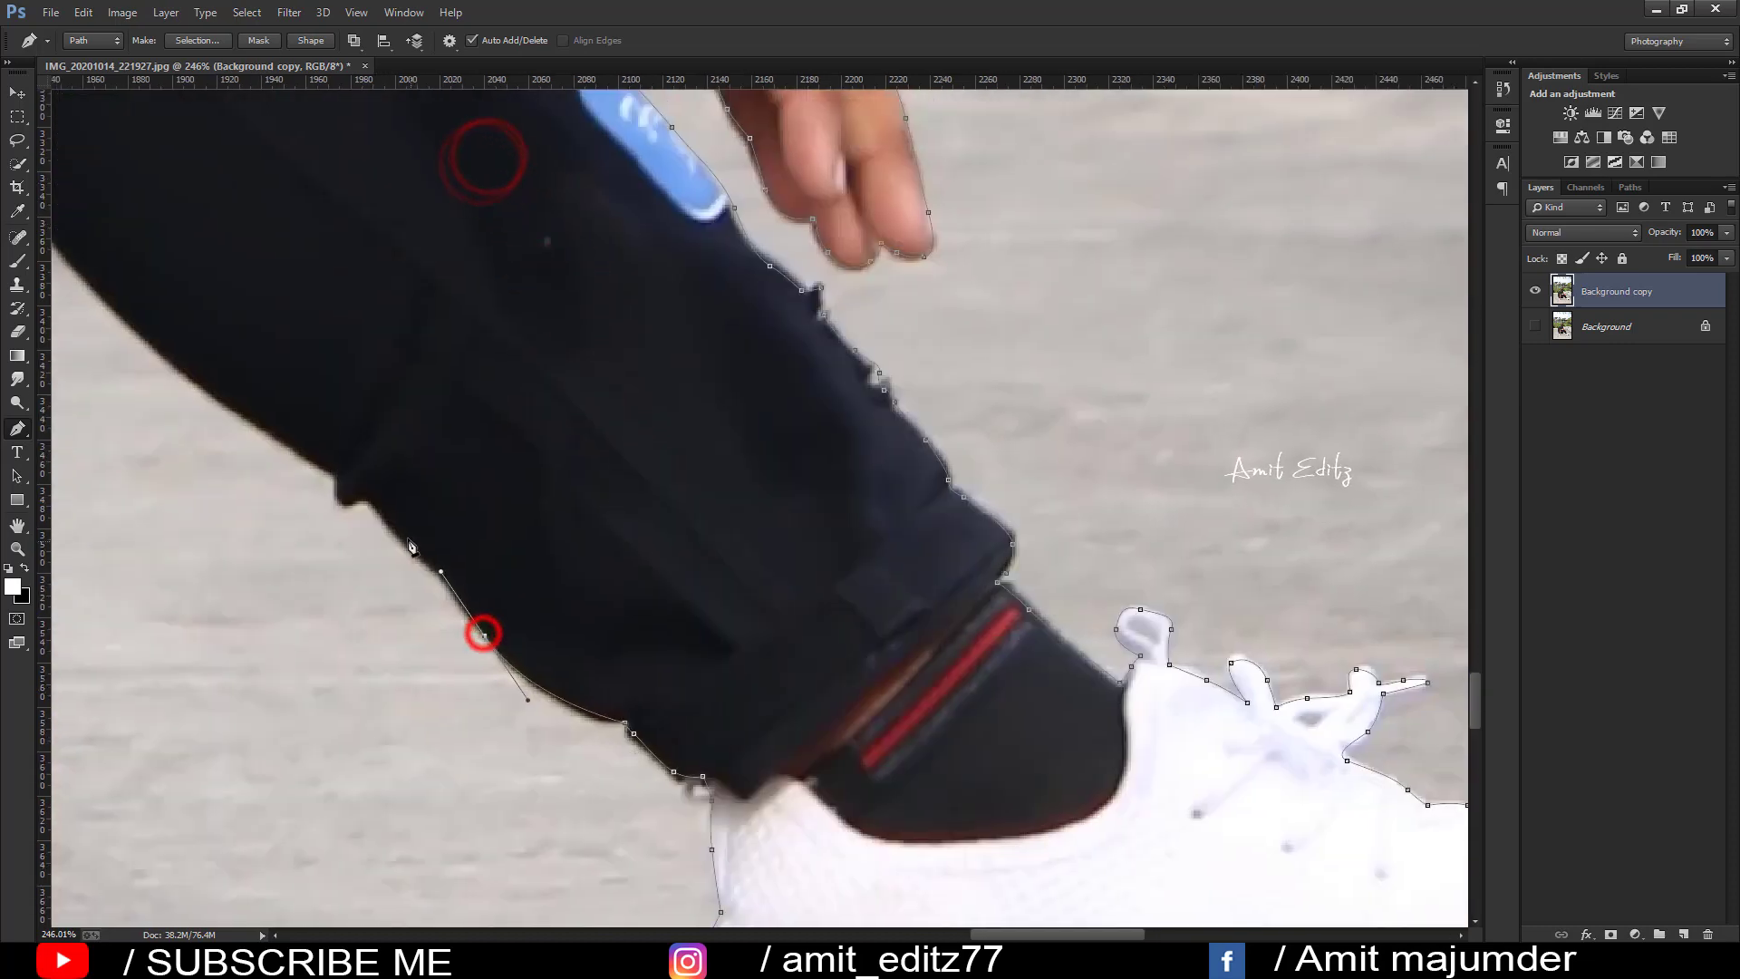
{"action": "left_click_drag", "start_coordinate": [334, 485], "coordinate": [606, 739]}
Step: Add anchors up the trouser leg edge
{"action": "left_click", "coordinate": [348, 522]}
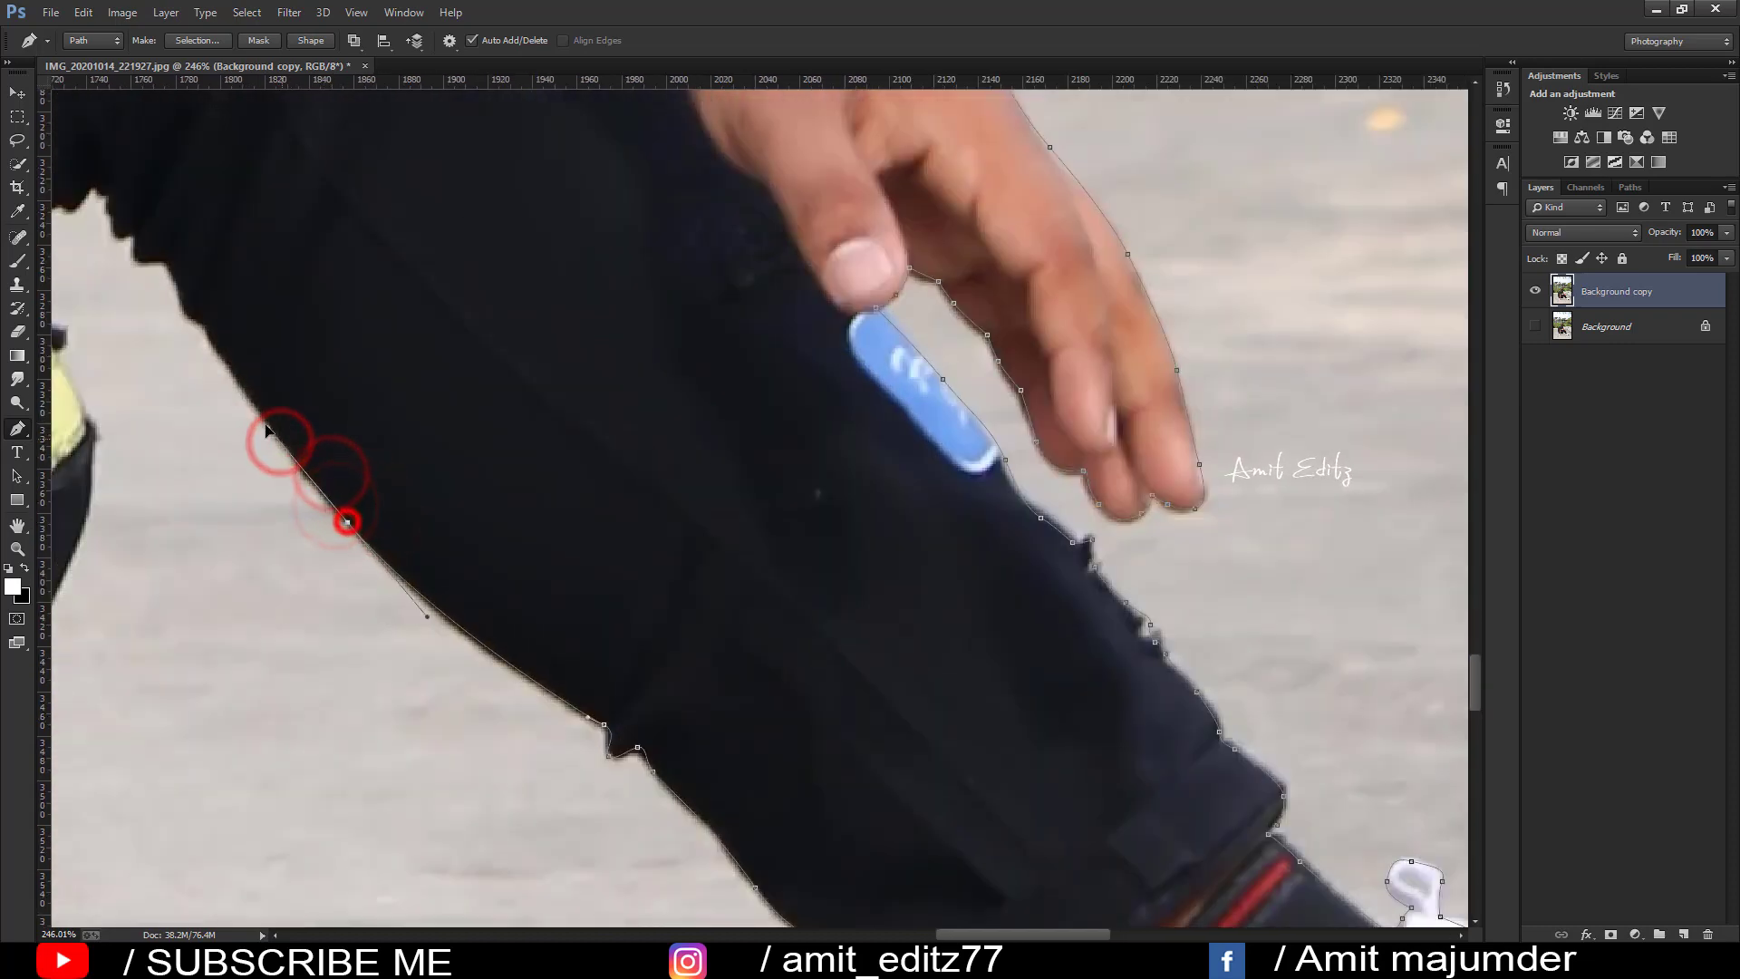
{"action": "left_click", "coordinate": [205, 328]}
{"action": "left_click", "coordinate": [182, 300]}
{"action": "left_click", "coordinate": [167, 261]}
{"action": "left_click", "coordinate": [135, 260]}
{"action": "left_click_drag", "start_coordinate": [135, 245], "coordinate": [620, 580]}
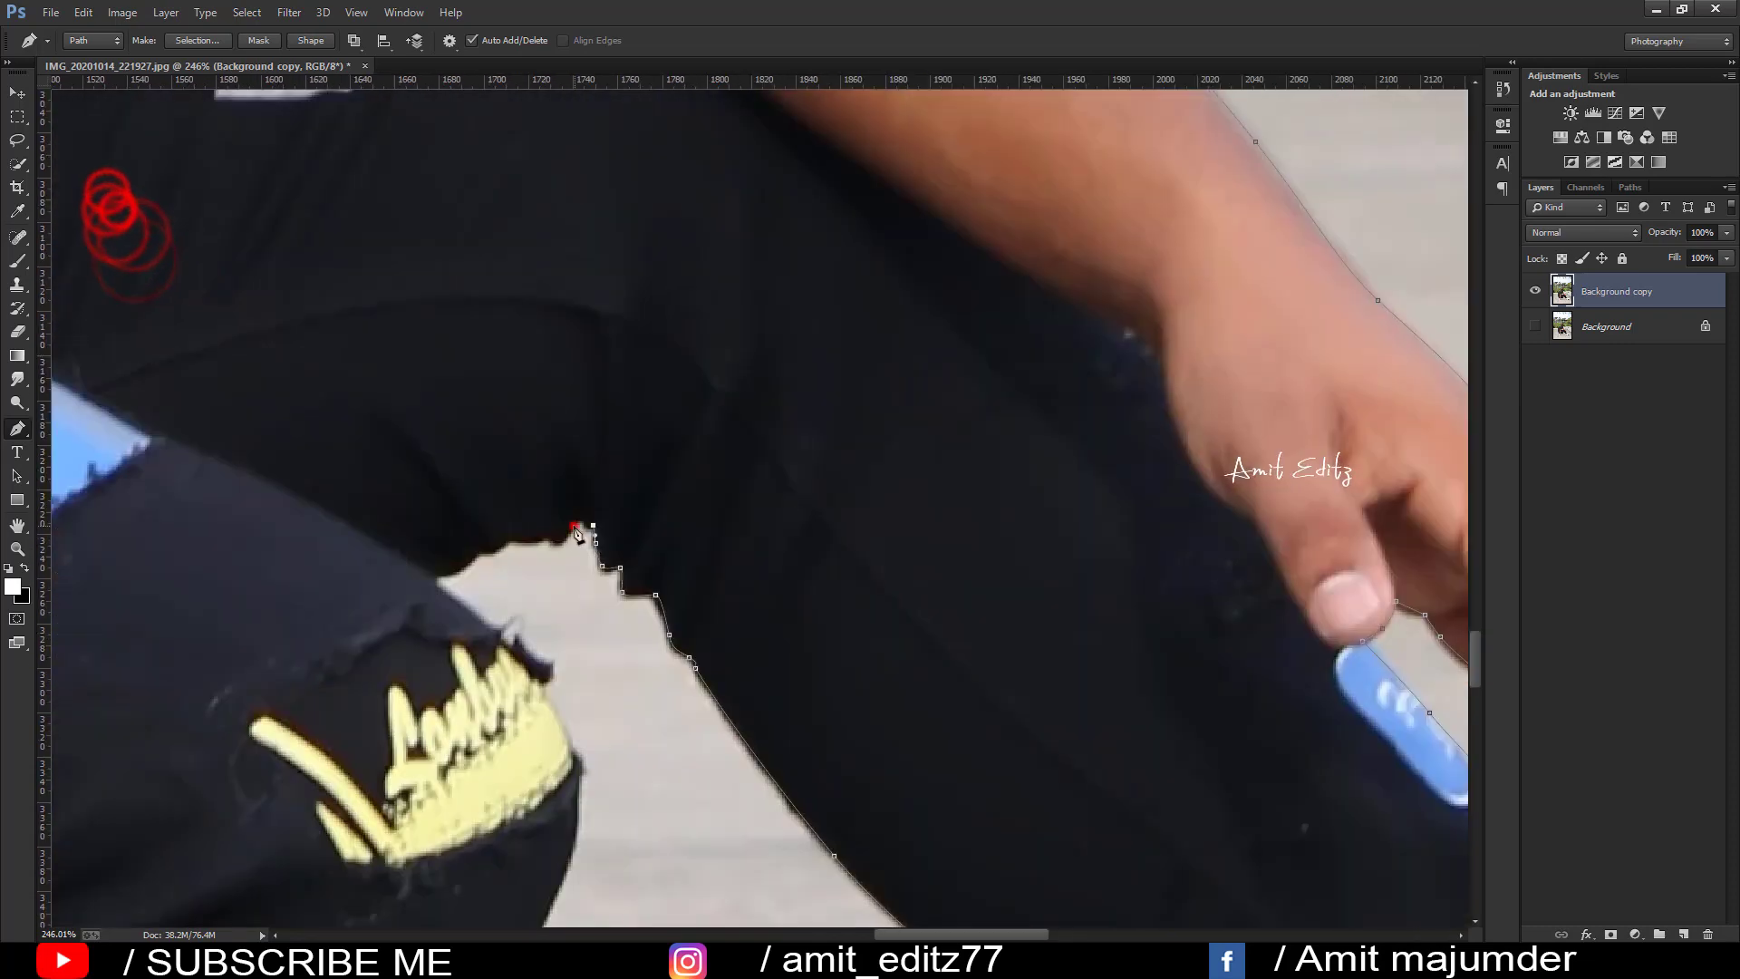
Step: Follow the trouser edge down and curve the path around the knee
{"action": "left_click", "coordinate": [620, 568]}
{"action": "left_click", "coordinate": [596, 542]}
{"action": "left_click", "coordinate": [577, 524]}
{"action": "left_click", "coordinate": [515, 541]}
{"action": "left_click", "coordinate": [451, 571]}
{"action": "left_click", "coordinate": [544, 666]}
{"action": "left_click", "coordinate": [571, 798]}
{"action": "left_click_drag", "start_coordinate": [571, 847], "coordinate": [571, 457]}
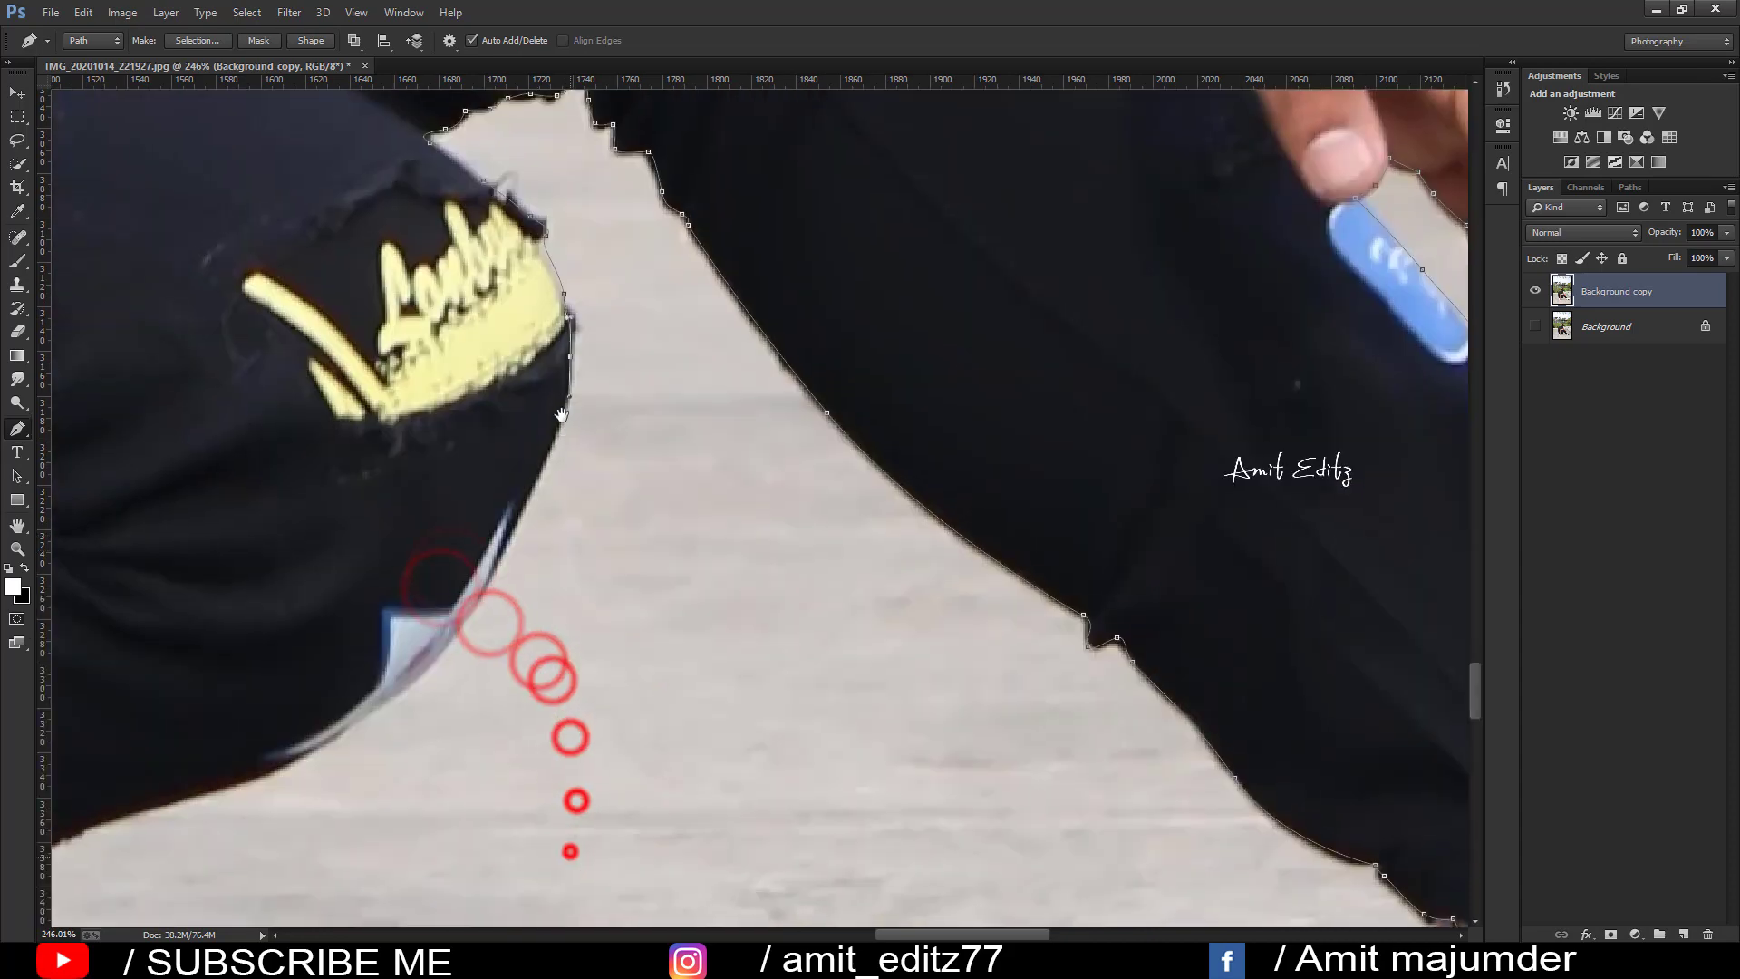
{"action": "left_click_drag", "start_coordinate": [498, 552], "coordinate": [1004, 413]}
Step: Trace the trousers' lower edge
{"action": "left_click", "coordinate": [1060, 317]}
{"action": "left_click", "coordinate": [940, 475]}
{"action": "left_click", "coordinate": [846, 530]}
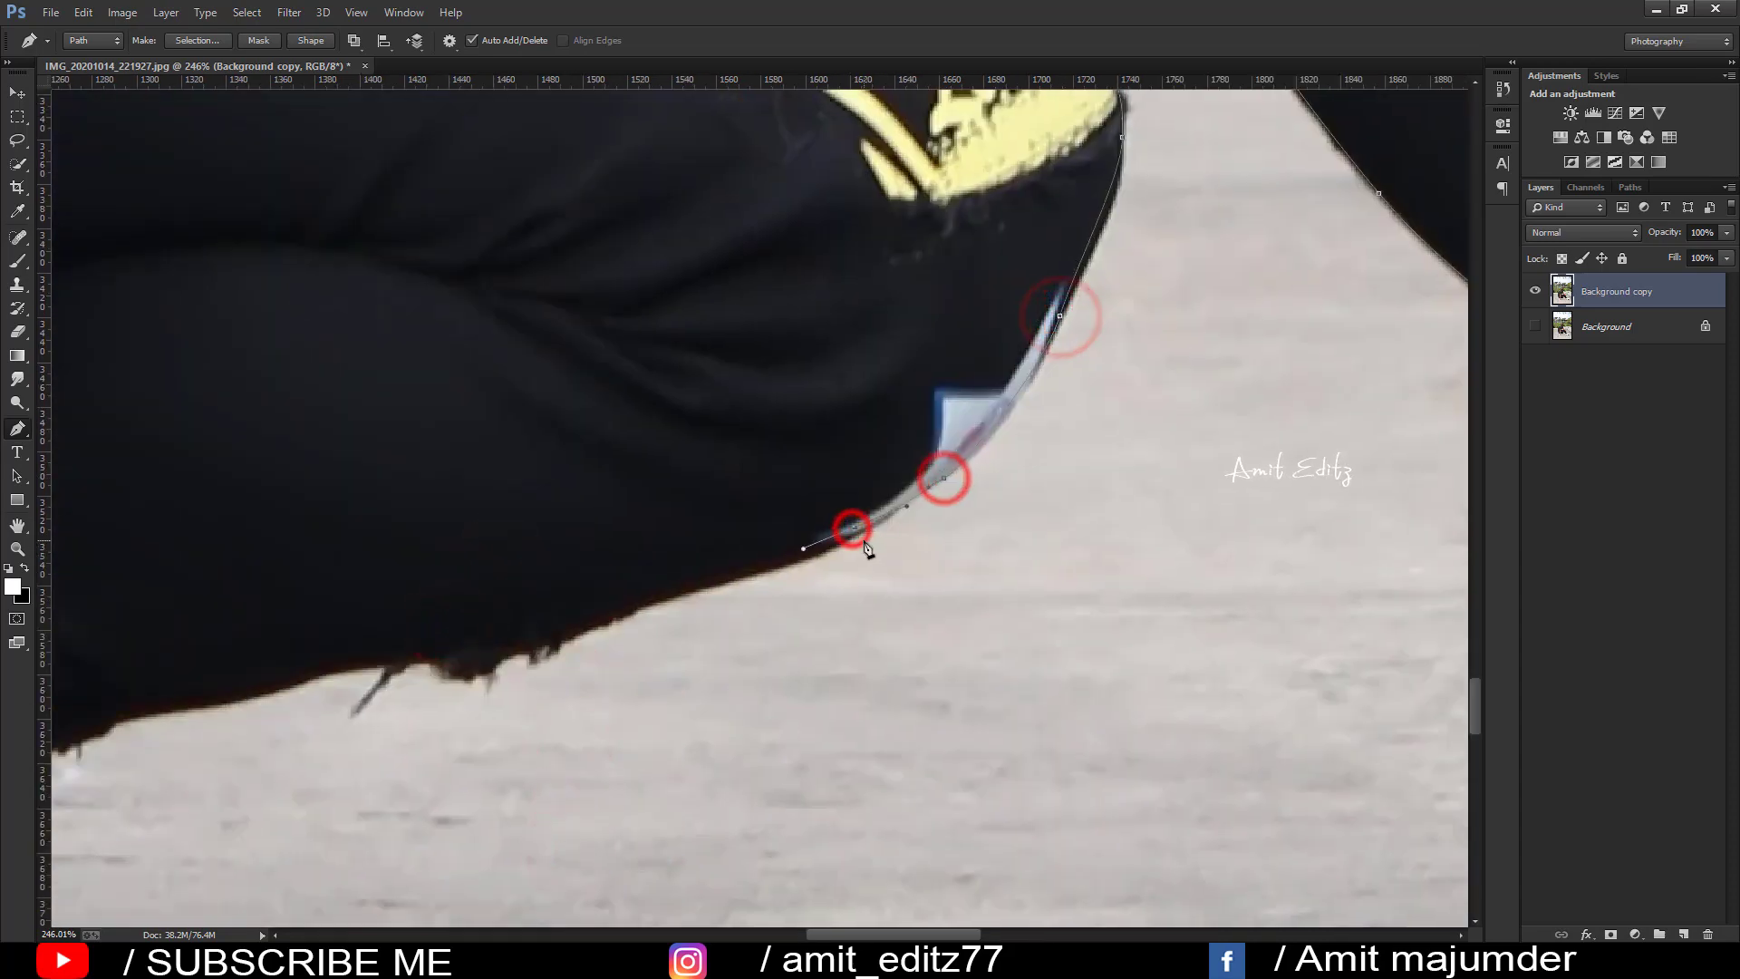
{"action": "left_click", "coordinate": [735, 576]}
{"action": "left_click", "coordinate": [677, 595]}
{"action": "left_click", "coordinate": [595, 622]}
{"action": "left_click_drag", "start_coordinate": [562, 643], "coordinate": [925, 571]}
Step: Continue left along the trousers' bottom to where they meet the arm
{"action": "left_click", "coordinate": [926, 568]}
{"action": "left_click", "coordinate": [856, 596]}
{"action": "left_click", "coordinate": [804, 596]}
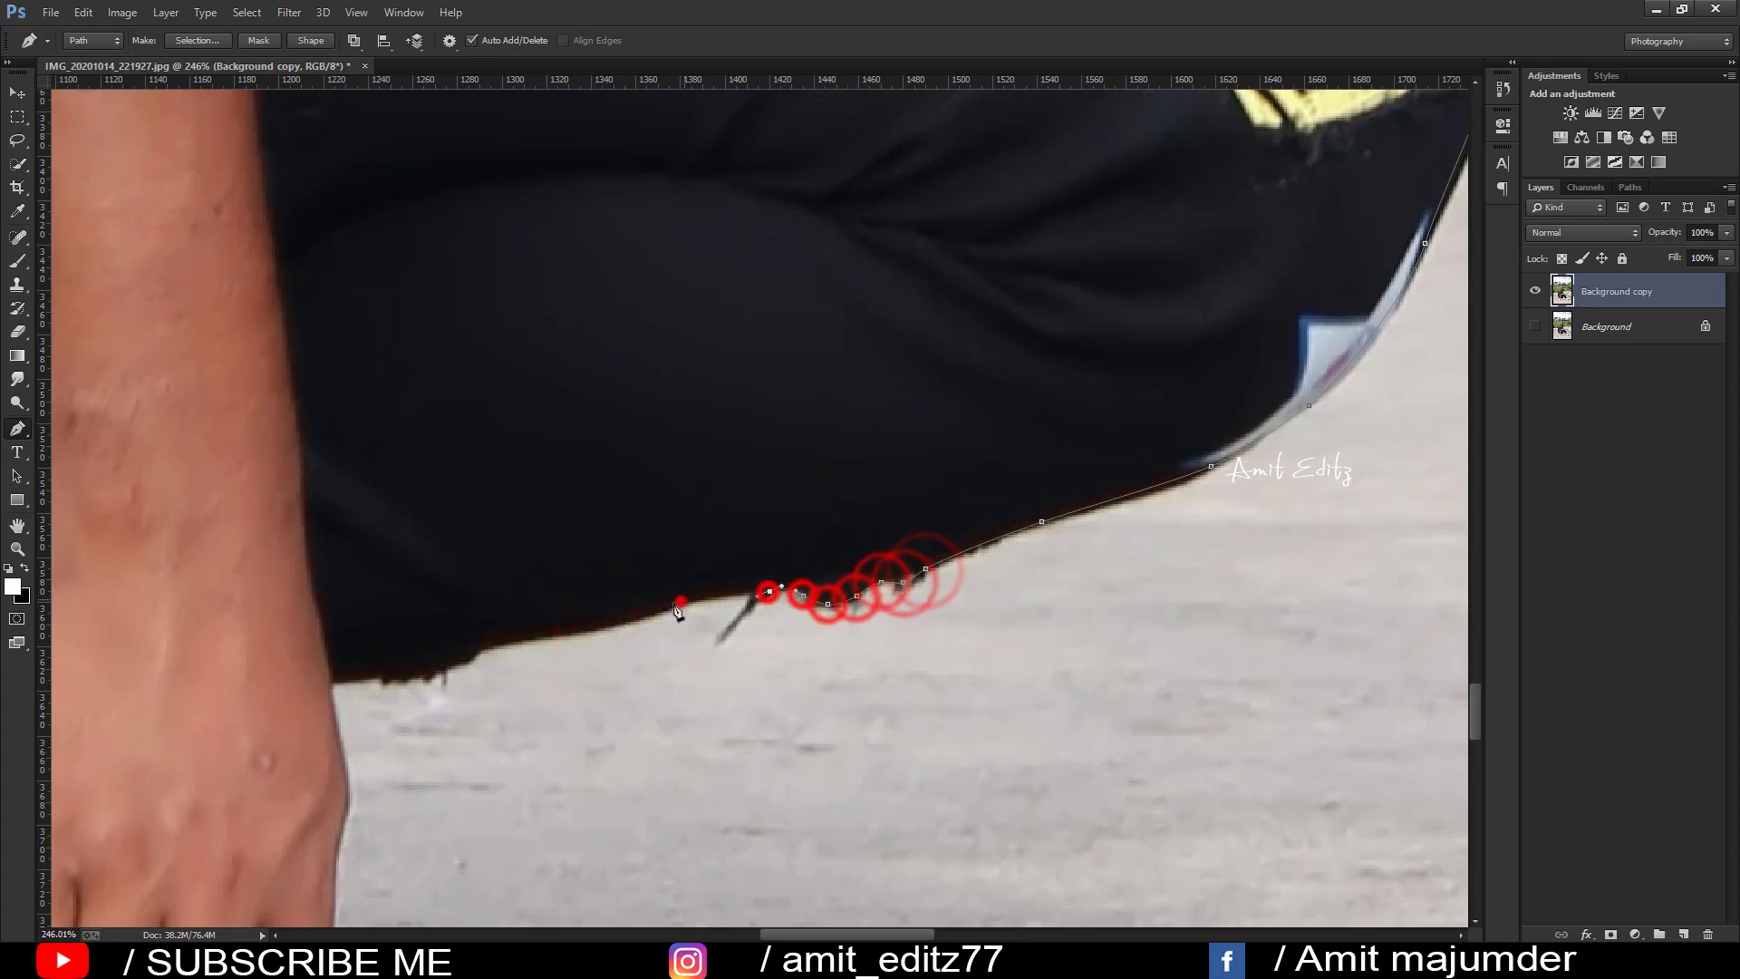
{"action": "left_click", "coordinate": [684, 600]}
{"action": "left_click", "coordinate": [587, 632]}
{"action": "left_click", "coordinate": [476, 651]}
{"action": "left_click", "coordinate": [415, 676]}
{"action": "left_click", "coordinate": [335, 680]}
{"action": "left_click", "coordinate": [342, 835]}
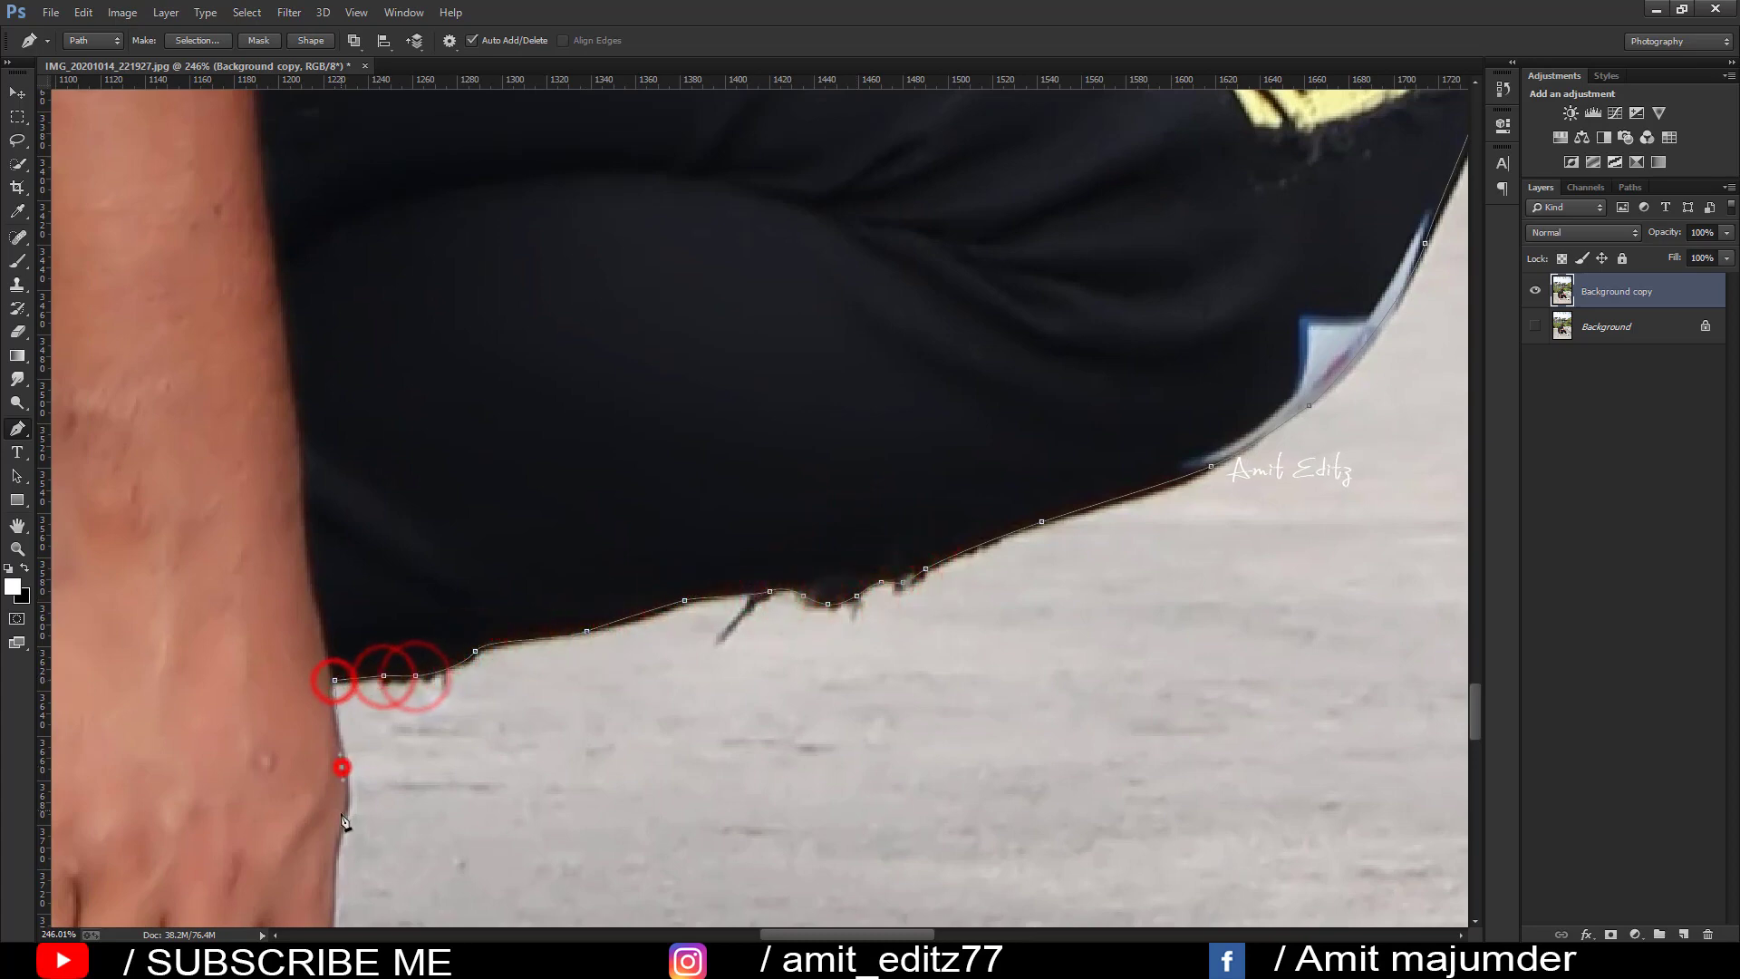
{"action": "left_click_drag", "start_coordinate": [342, 835], "coordinate": [349, 562]}
Step: Trace down the side of the hand around the fingertip and shoe
{"action": "left_click", "coordinate": [340, 685]}
{"action": "left_click", "coordinate": [342, 717]}
{"action": "left_click", "coordinate": [395, 756]}
{"action": "left_click", "coordinate": [391, 843]}
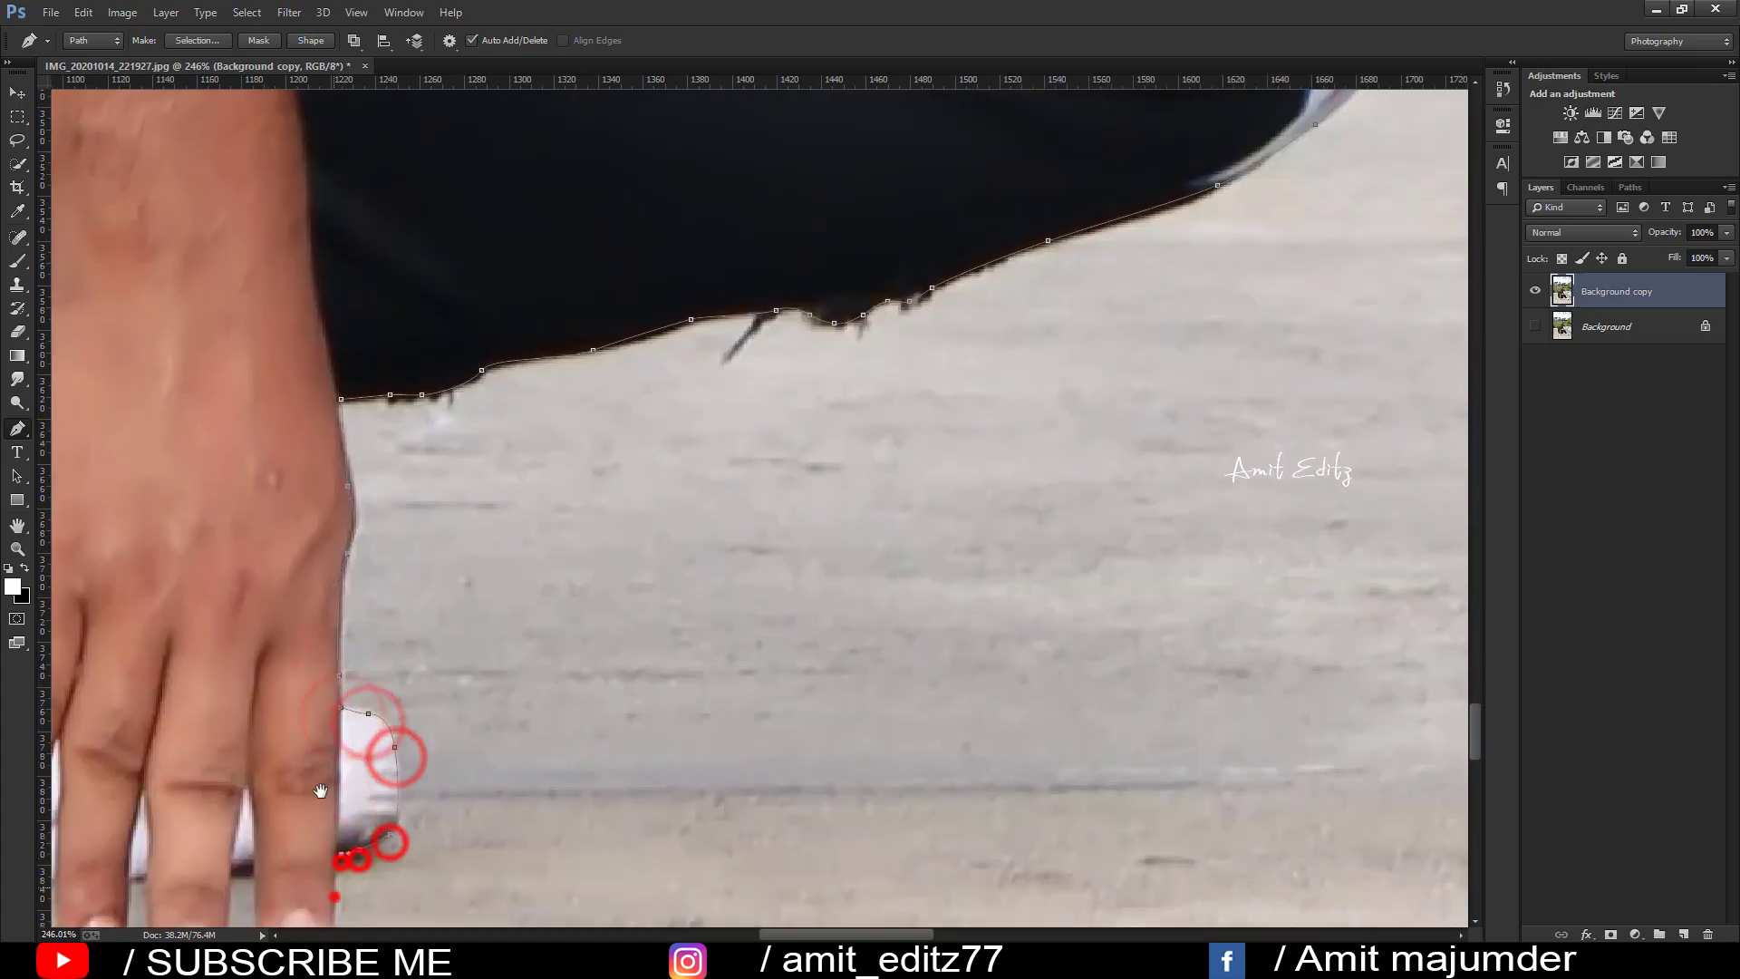
{"action": "scroll", "coordinate": [363, 816], "scroll_direction": "down", "scroll_amount": 5}
{"action": "left_click", "coordinate": [322, 512]}
{"action": "left_click", "coordinate": [310, 556]}
{"action": "left_click_drag", "start_coordinate": [295, 566], "coordinate": [881, 644]}
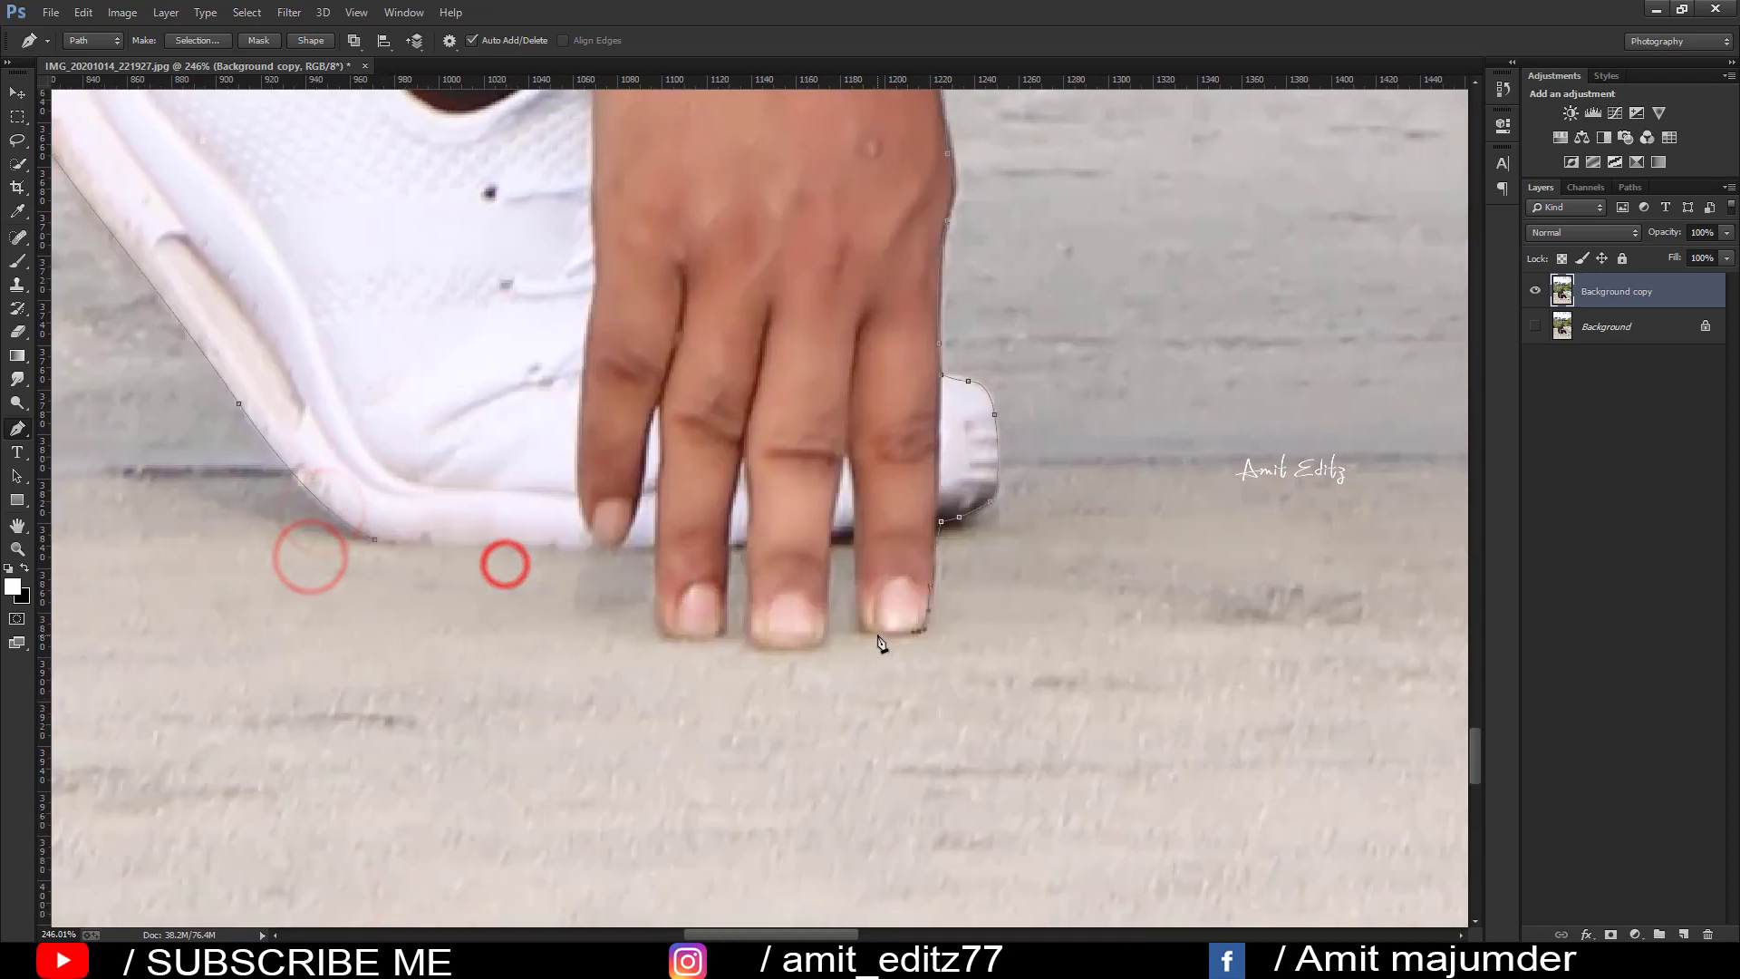
Step: Outline the third finger
{"action": "left_click", "coordinate": [854, 539]}
{"action": "left_click", "coordinate": [827, 601]}
{"action": "left_click", "coordinate": [811, 646]}
{"action": "left_click", "coordinate": [750, 634]}
{"action": "left_click", "coordinate": [748, 590]}
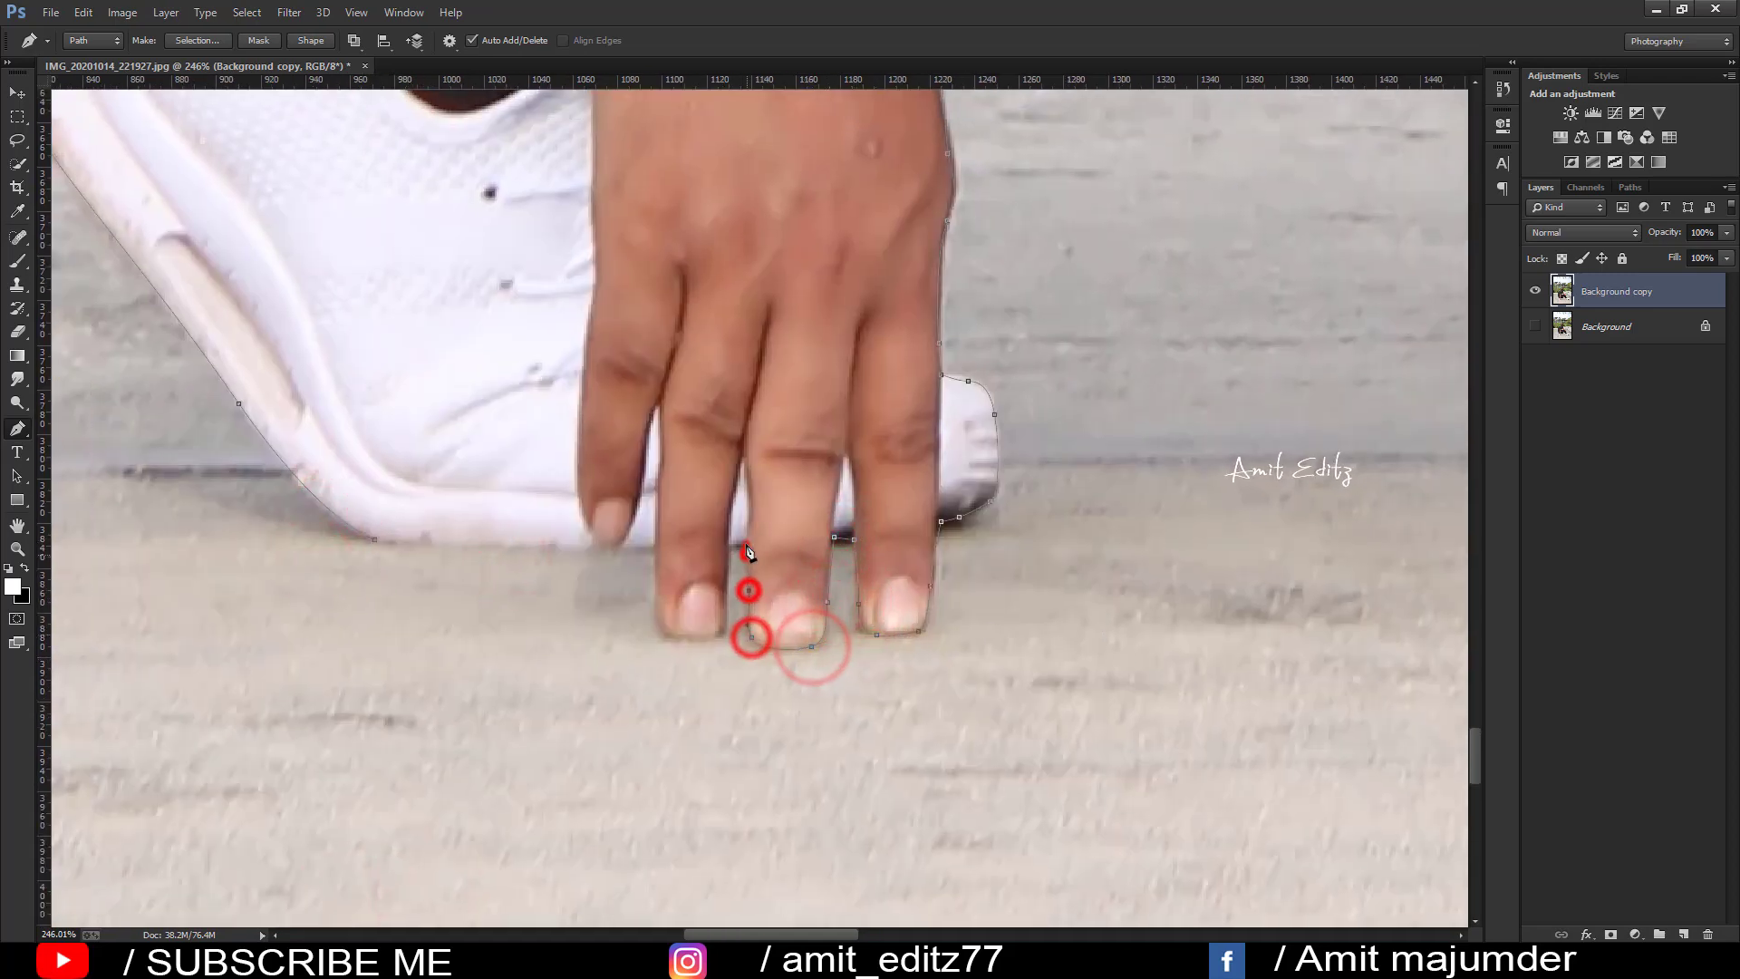
Step: Outline the second finger, close the path at its start, and bring up its context menu
{"action": "left_click", "coordinate": [727, 546]}
{"action": "left_click", "coordinate": [723, 632]}
{"action": "left_click", "coordinate": [678, 639]}
{"action": "left_click", "coordinate": [654, 594]}
{"action": "left_click", "coordinate": [655, 548]}
{"action": "left_click_drag", "start_coordinate": [442, 560], "coordinate": [1058, 692]}
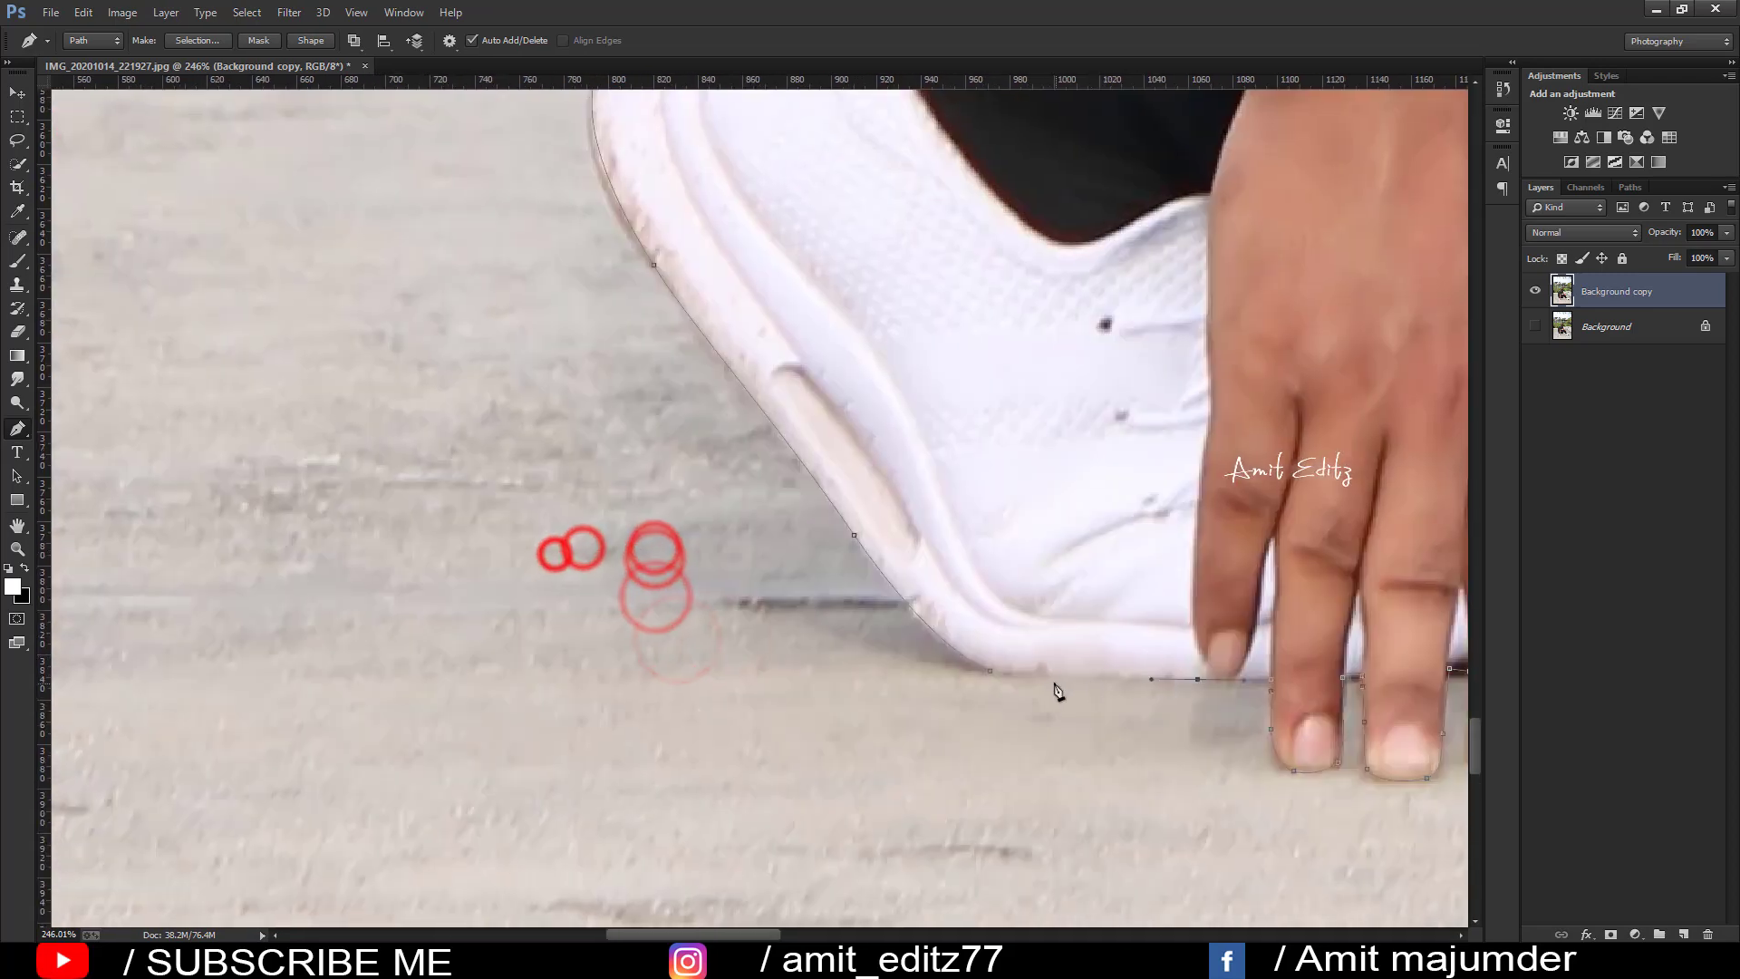
{"action": "left_click", "coordinate": [1041, 675]}
{"action": "right_click", "coordinate": [902, 315]}
Step: Turn the path around the man into a selection and copy him onto his own Layer 1
{"action": "left_click", "coordinate": [961, 397]}
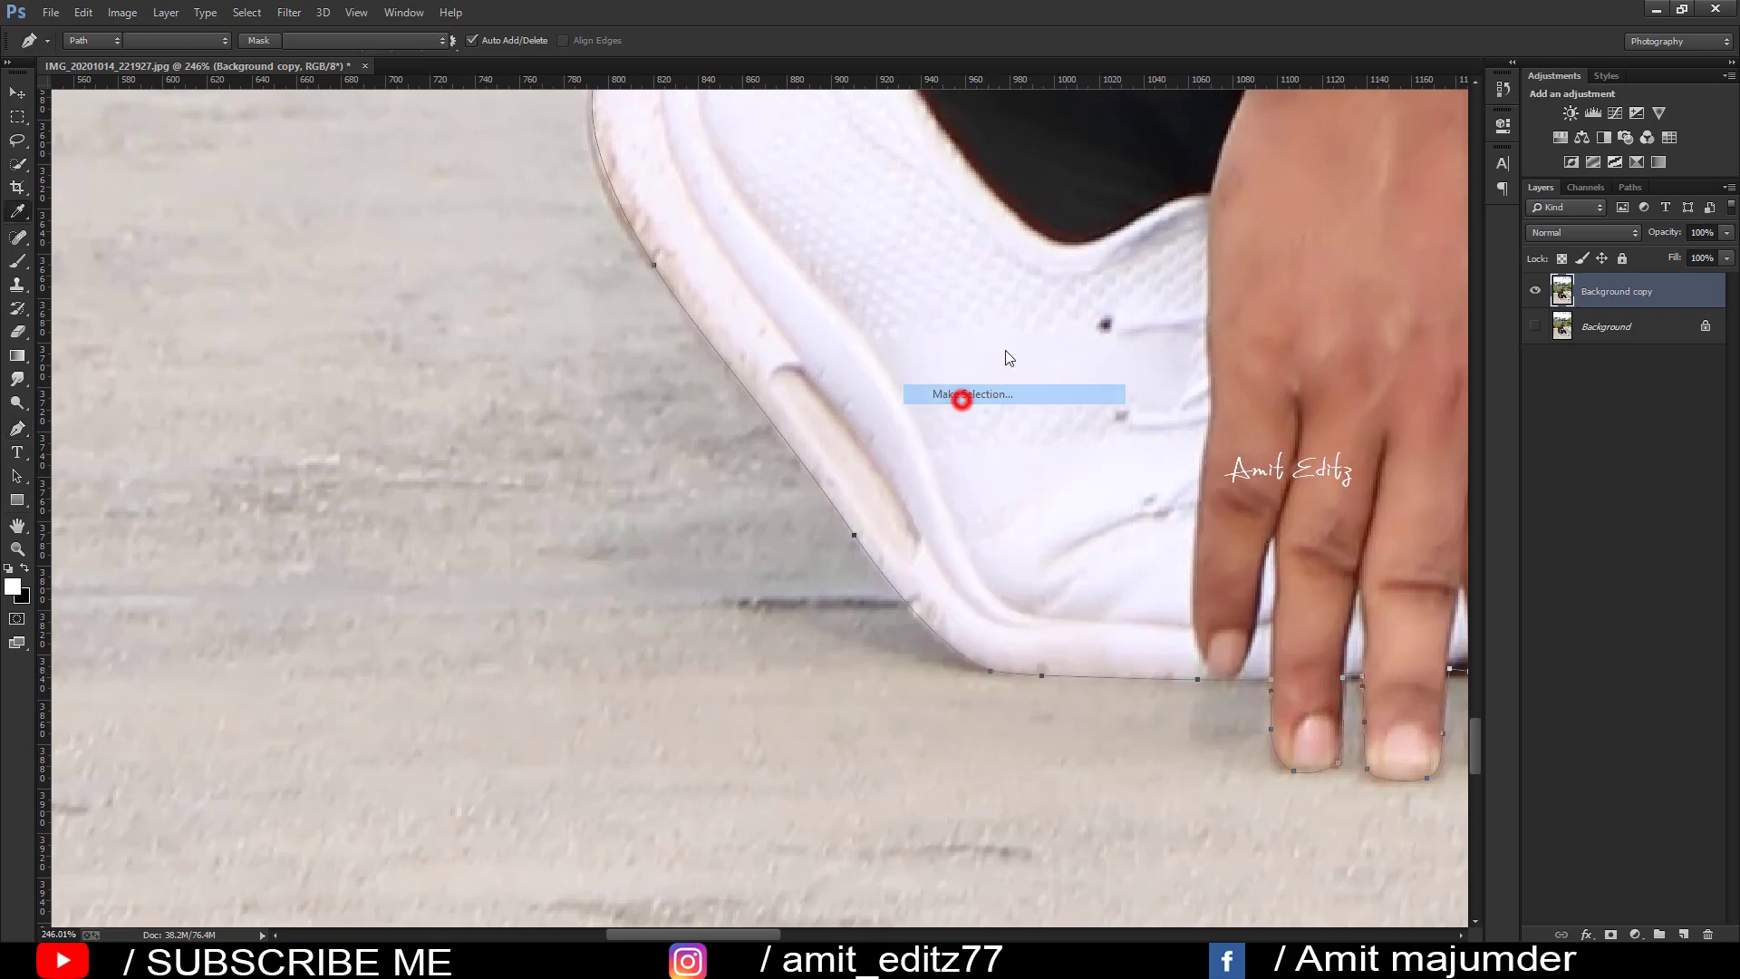
{"action": "left_click", "coordinate": [965, 288]}
{"action": "scroll", "coordinate": [1228, 303], "scroll_direction": "down", "scroll_amount": 2}
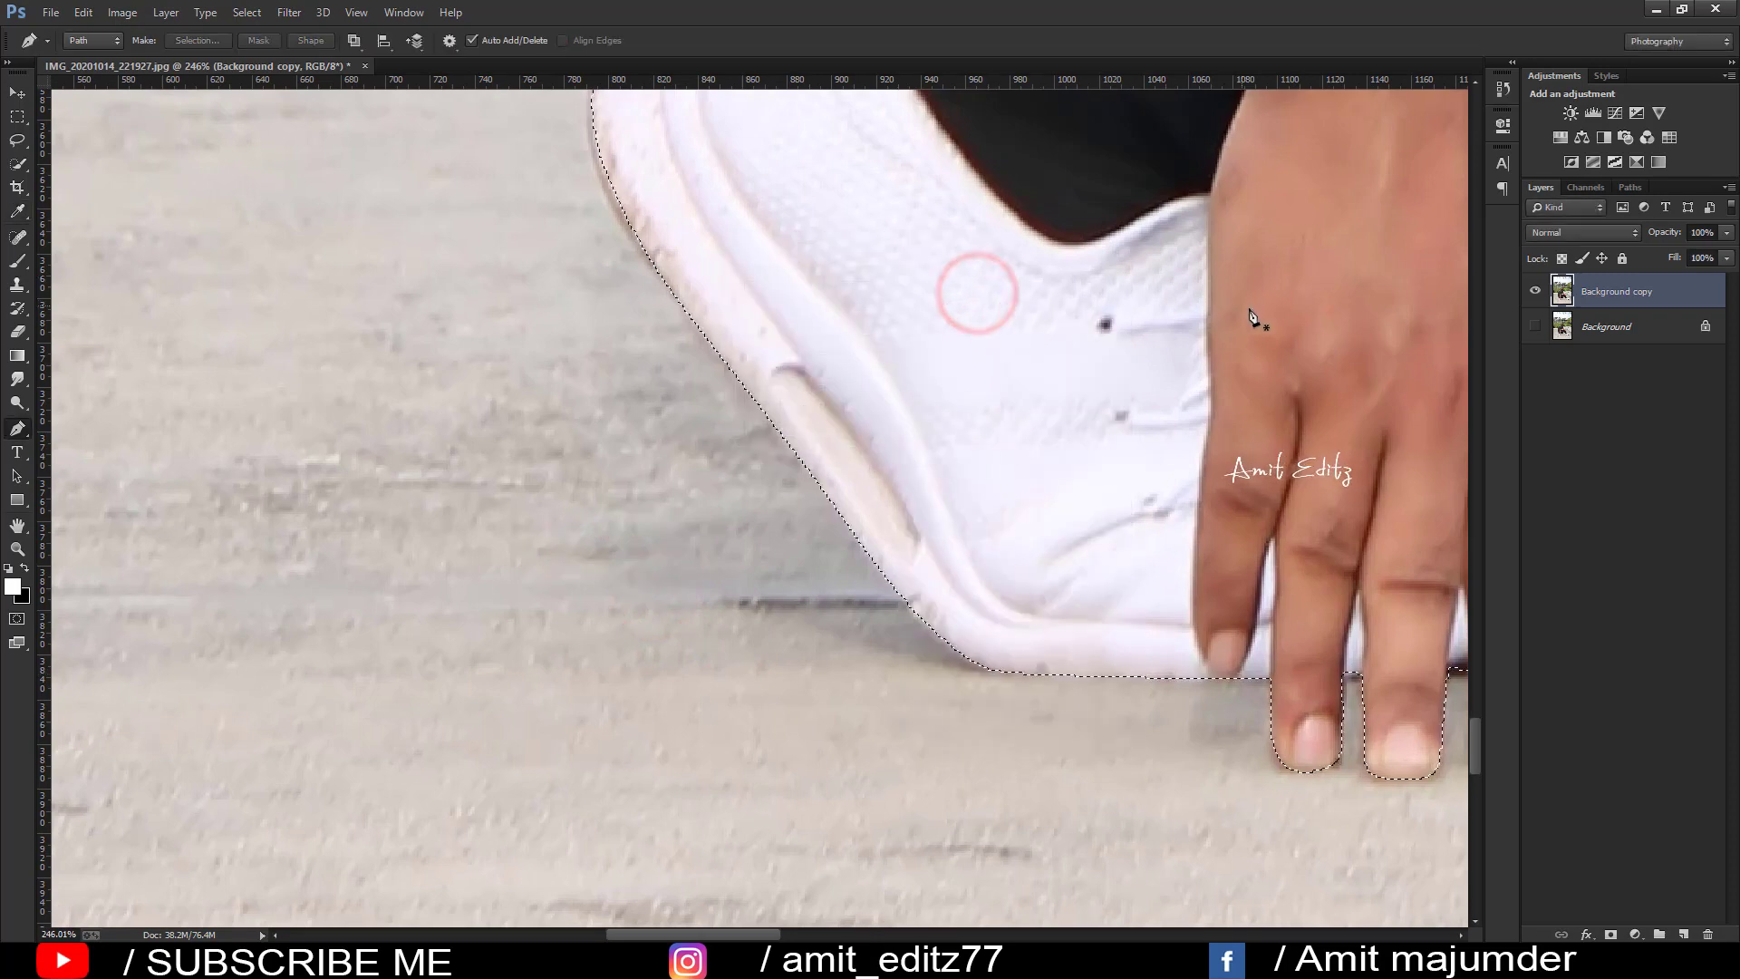
{"action": "scroll", "coordinate": [1043, 430], "scroll_direction": "down", "scroll_amount": 3}
{"action": "scroll", "coordinate": [1043, 428], "scroll_direction": "down", "scroll_amount": 2}
{"action": "scroll", "coordinate": [1044, 432], "scroll_direction": "down", "scroll_amount": 2}
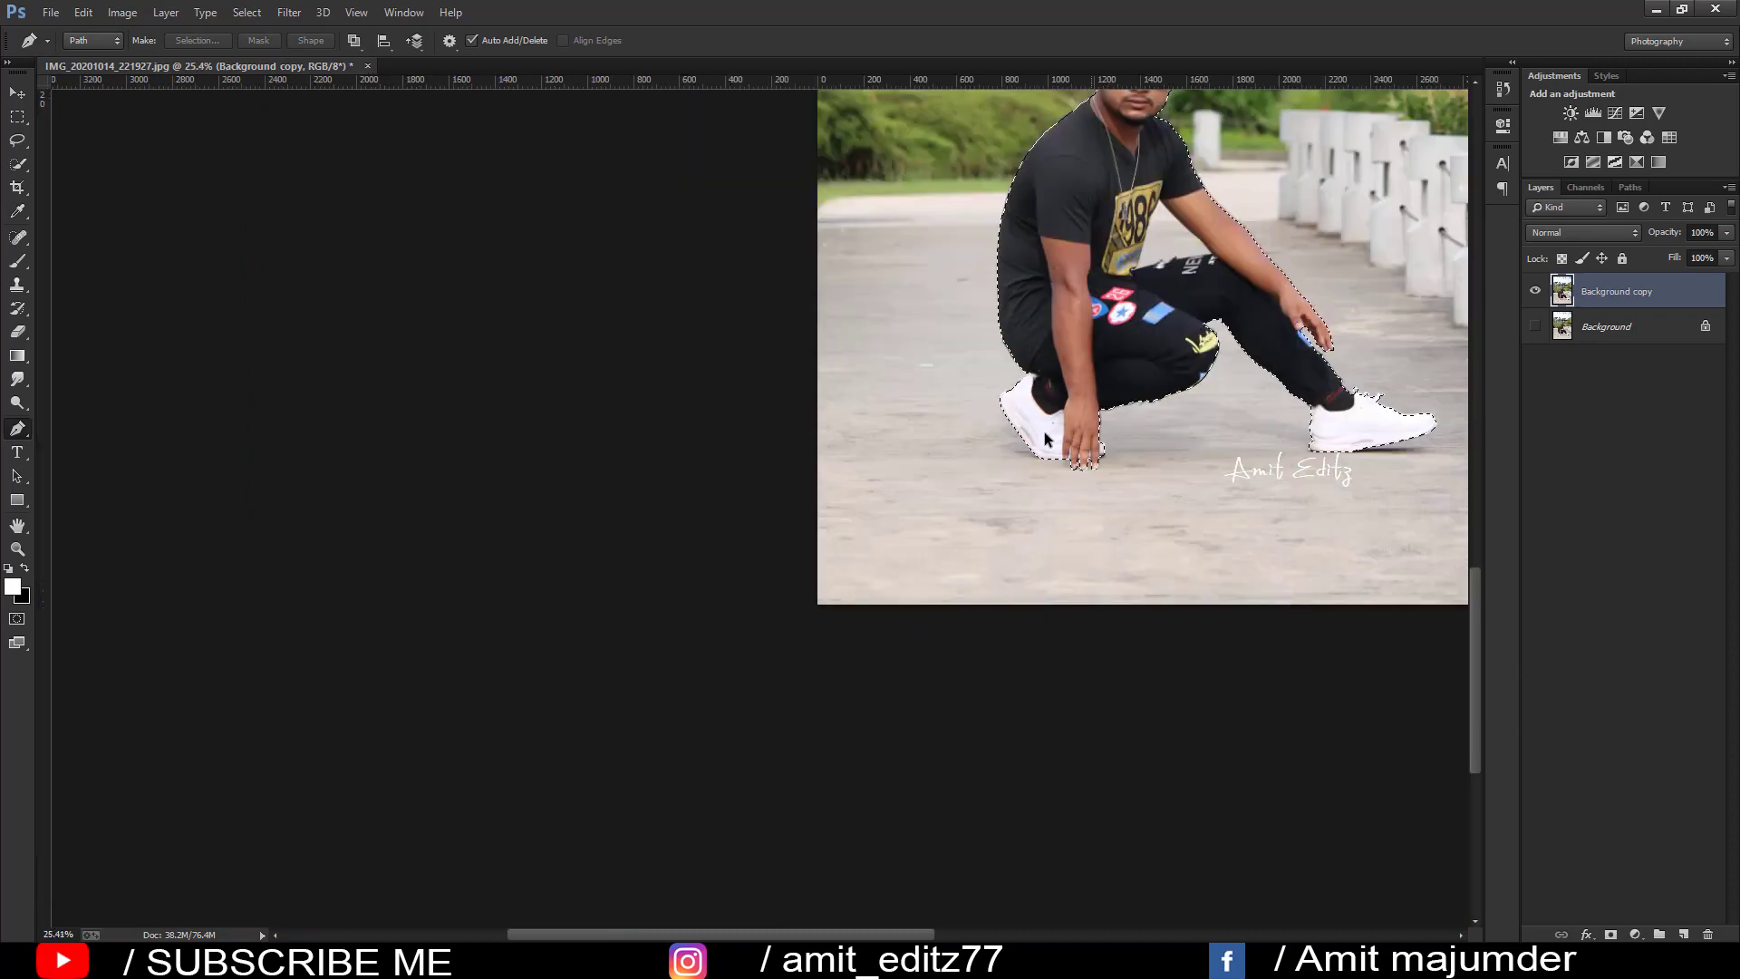
{"action": "scroll", "coordinate": [851, 469], "scroll_direction": "down", "scroll_amount": 1}
{"action": "scroll", "coordinate": [852, 461], "scroll_direction": "up", "scroll_amount": 1}
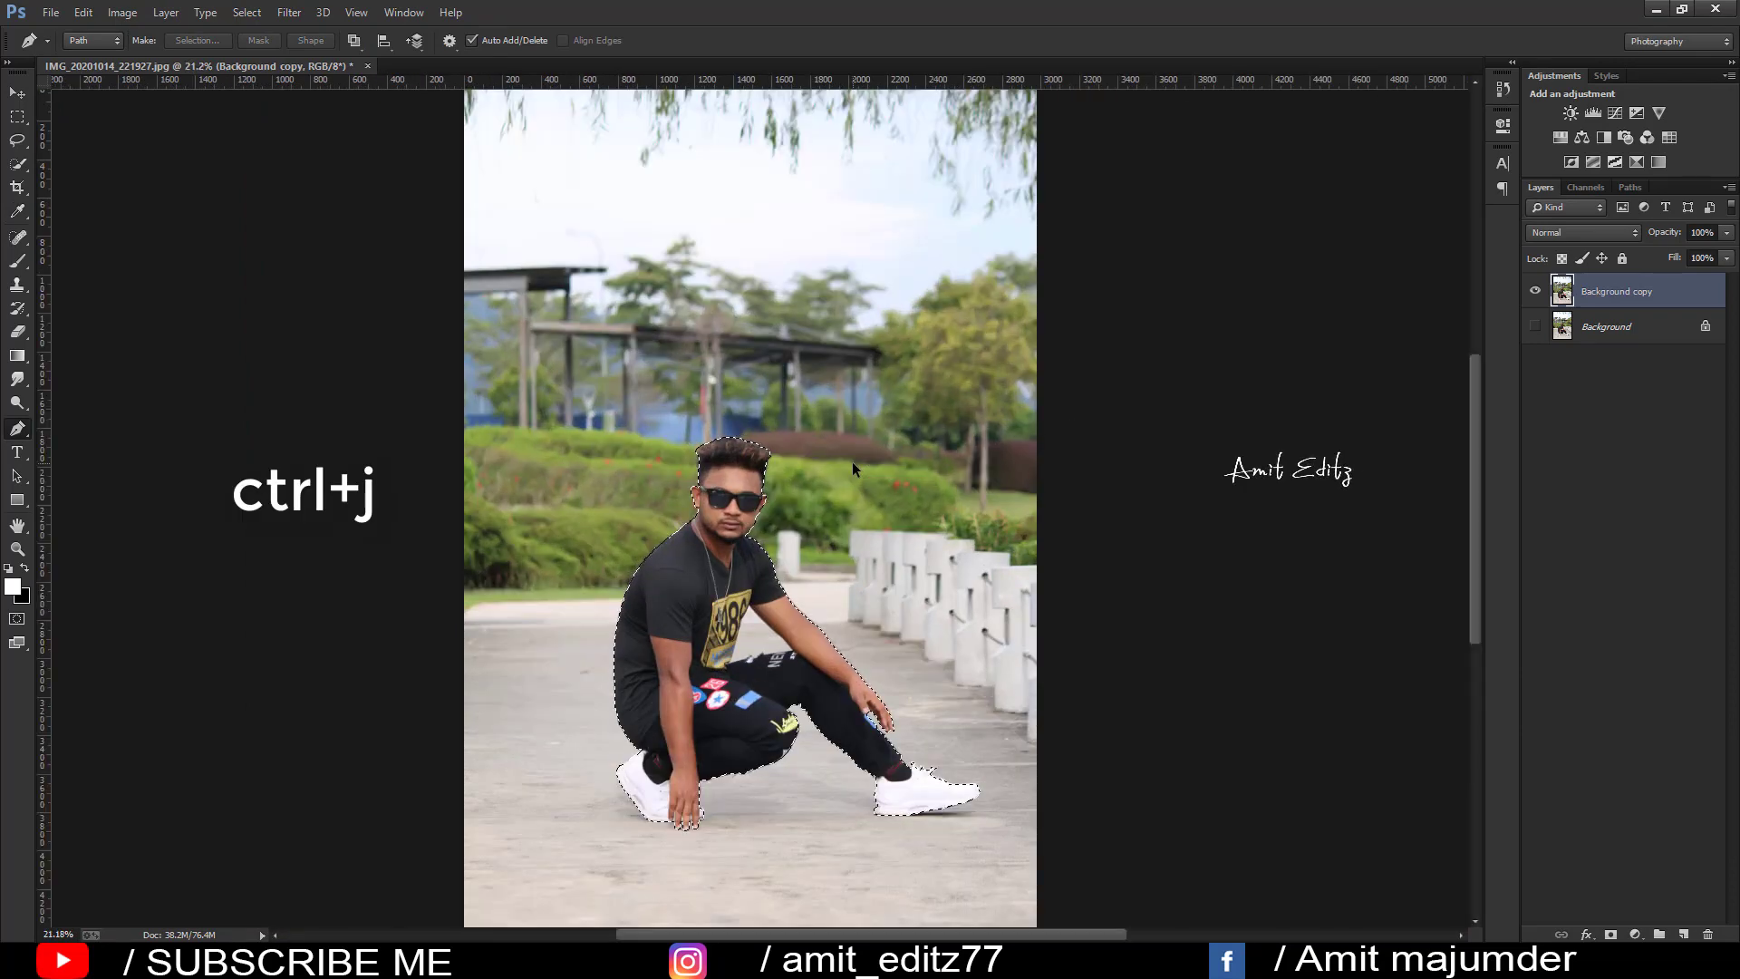
{"action": "key", "text": "ctrl+j"}
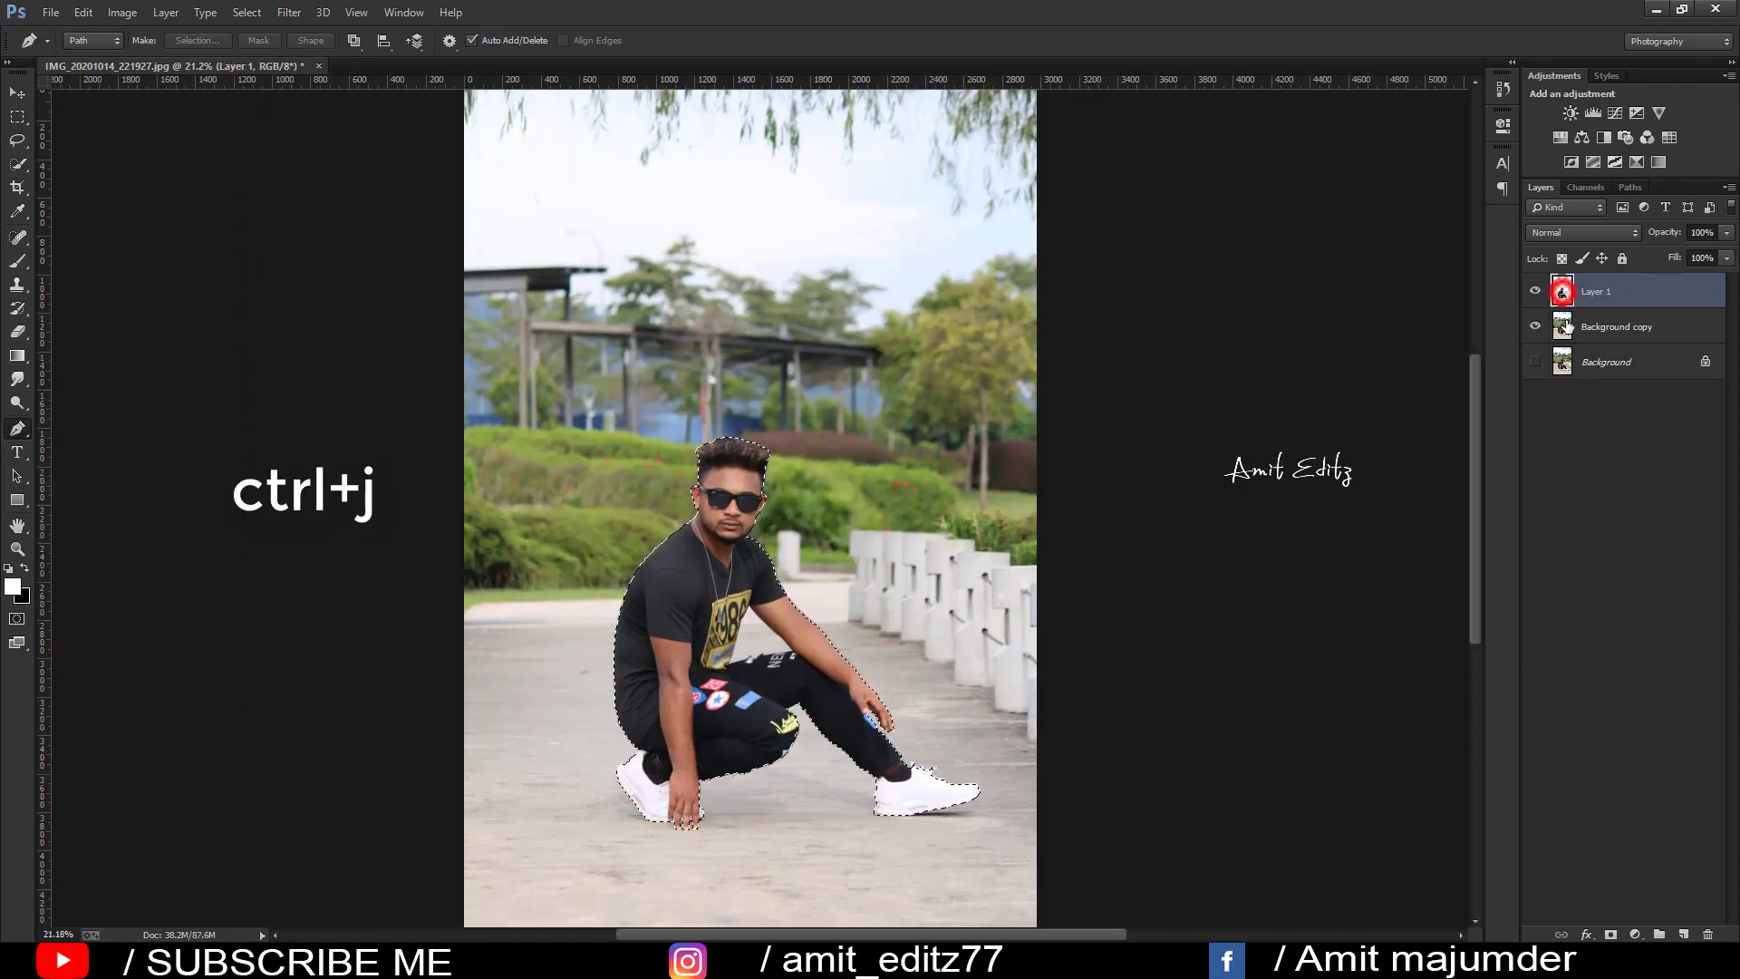
Step: Content-Aware fill the man's area on Background copy, then show Layer 1 again
{"action": "left_click", "coordinate": [1611, 333]}
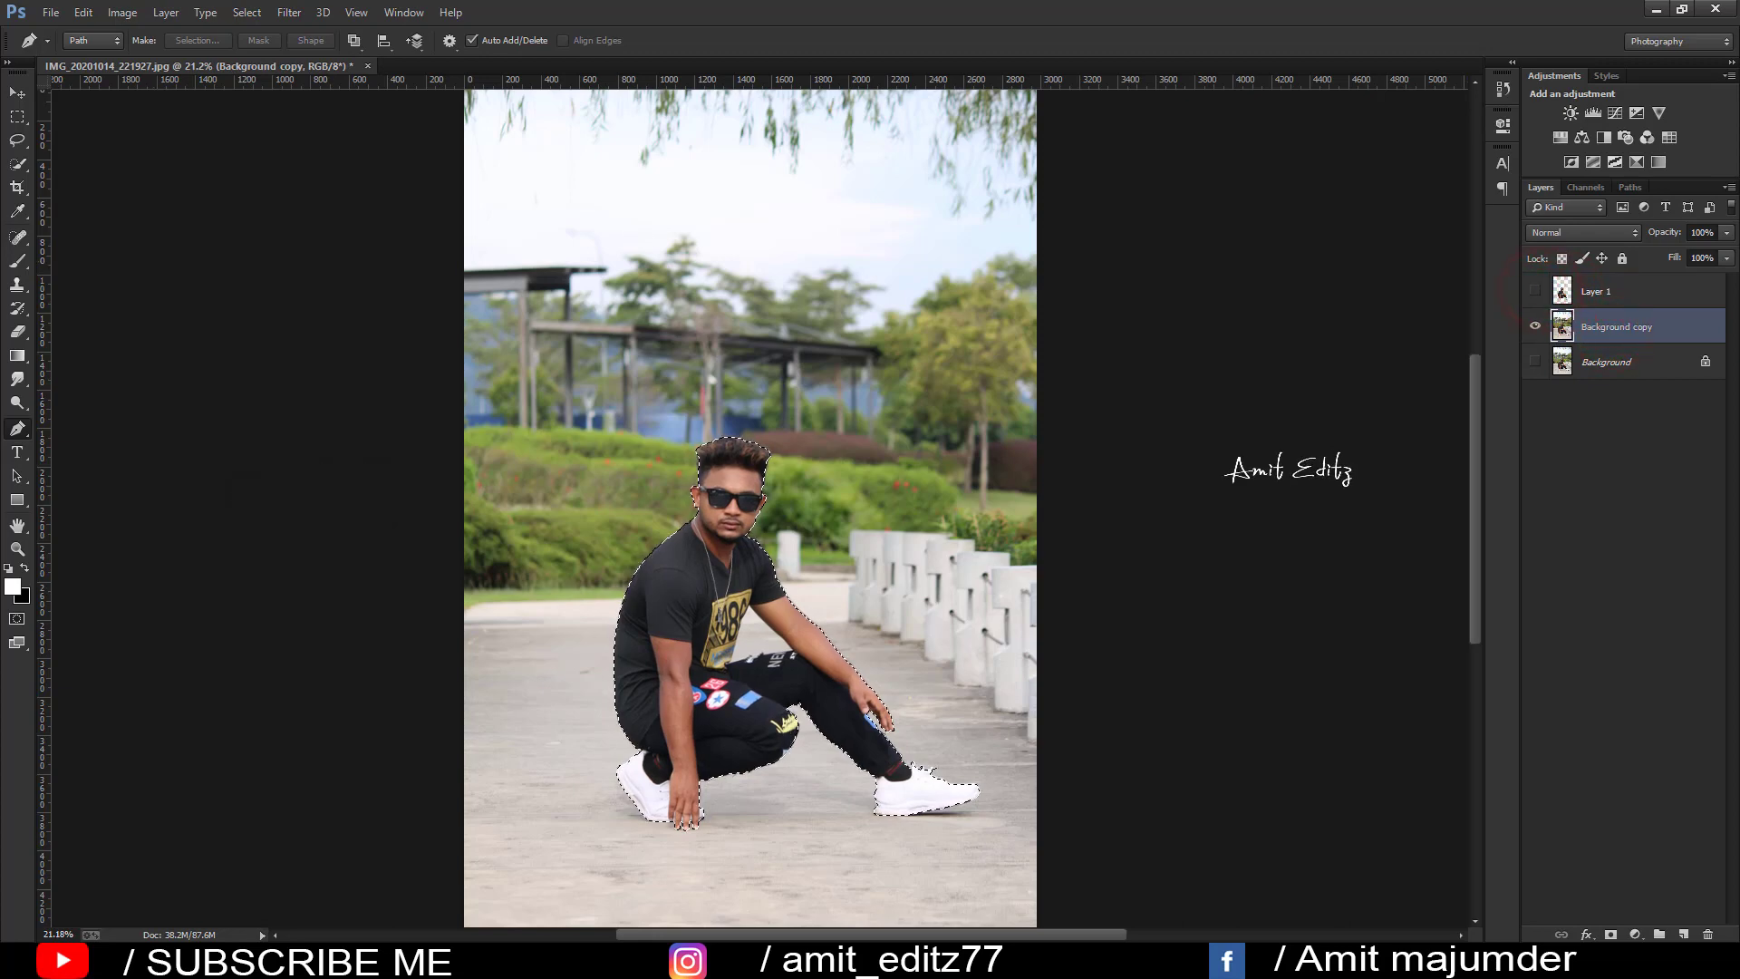
{"action": "left_click", "coordinate": [15, 165]}
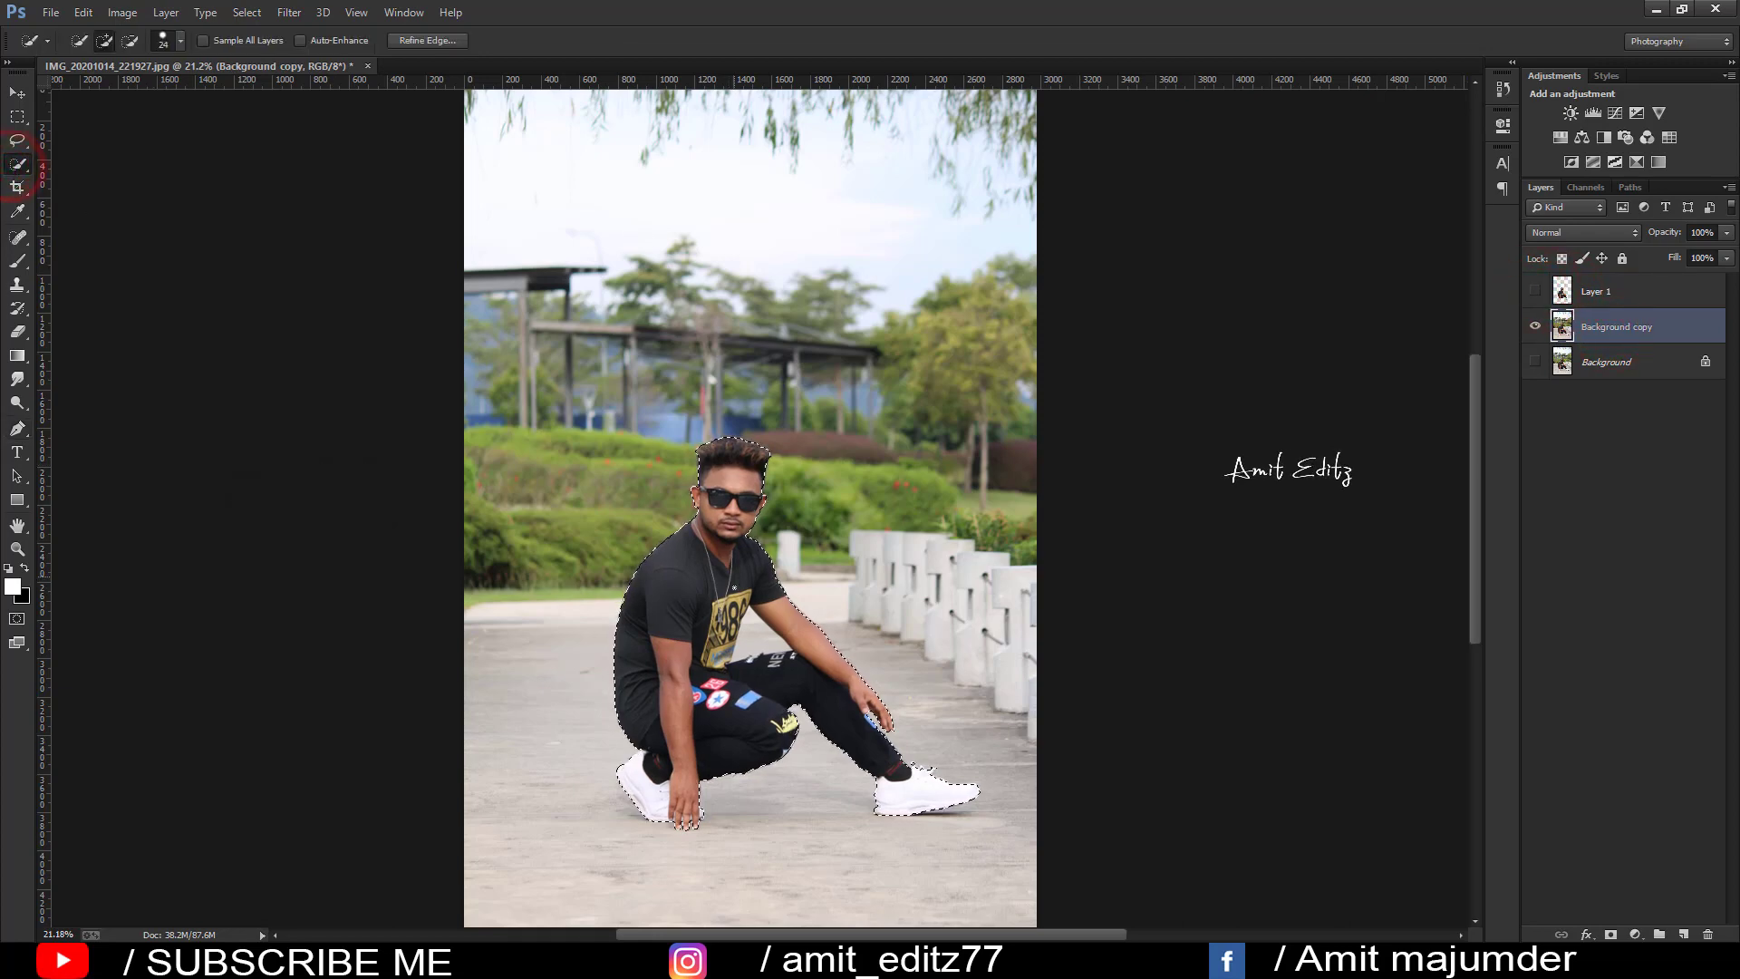
{"action": "right_click", "coordinate": [709, 628]}
{"action": "left_click", "coordinate": [734, 497]}
{"action": "left_click", "coordinate": [946, 283]}
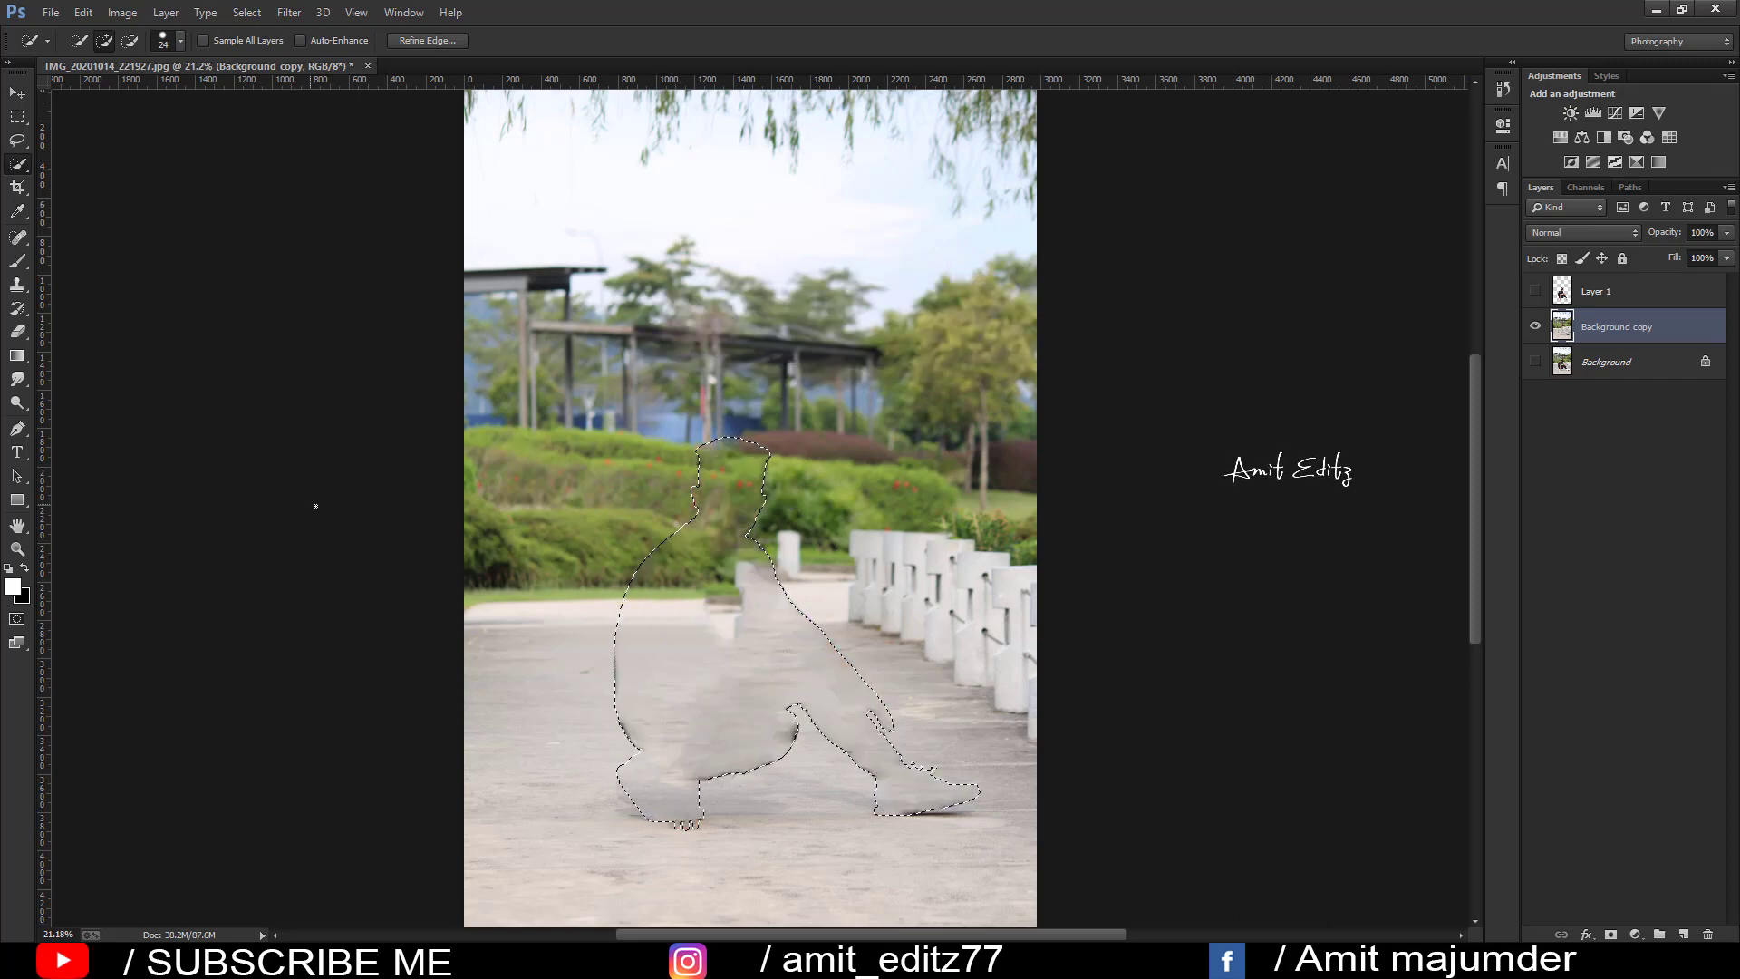
{"action": "left_click", "coordinate": [1535, 291]}
{"action": "scroll", "coordinate": [807, 464], "scroll_direction": "down", "scroll_amount": 2}
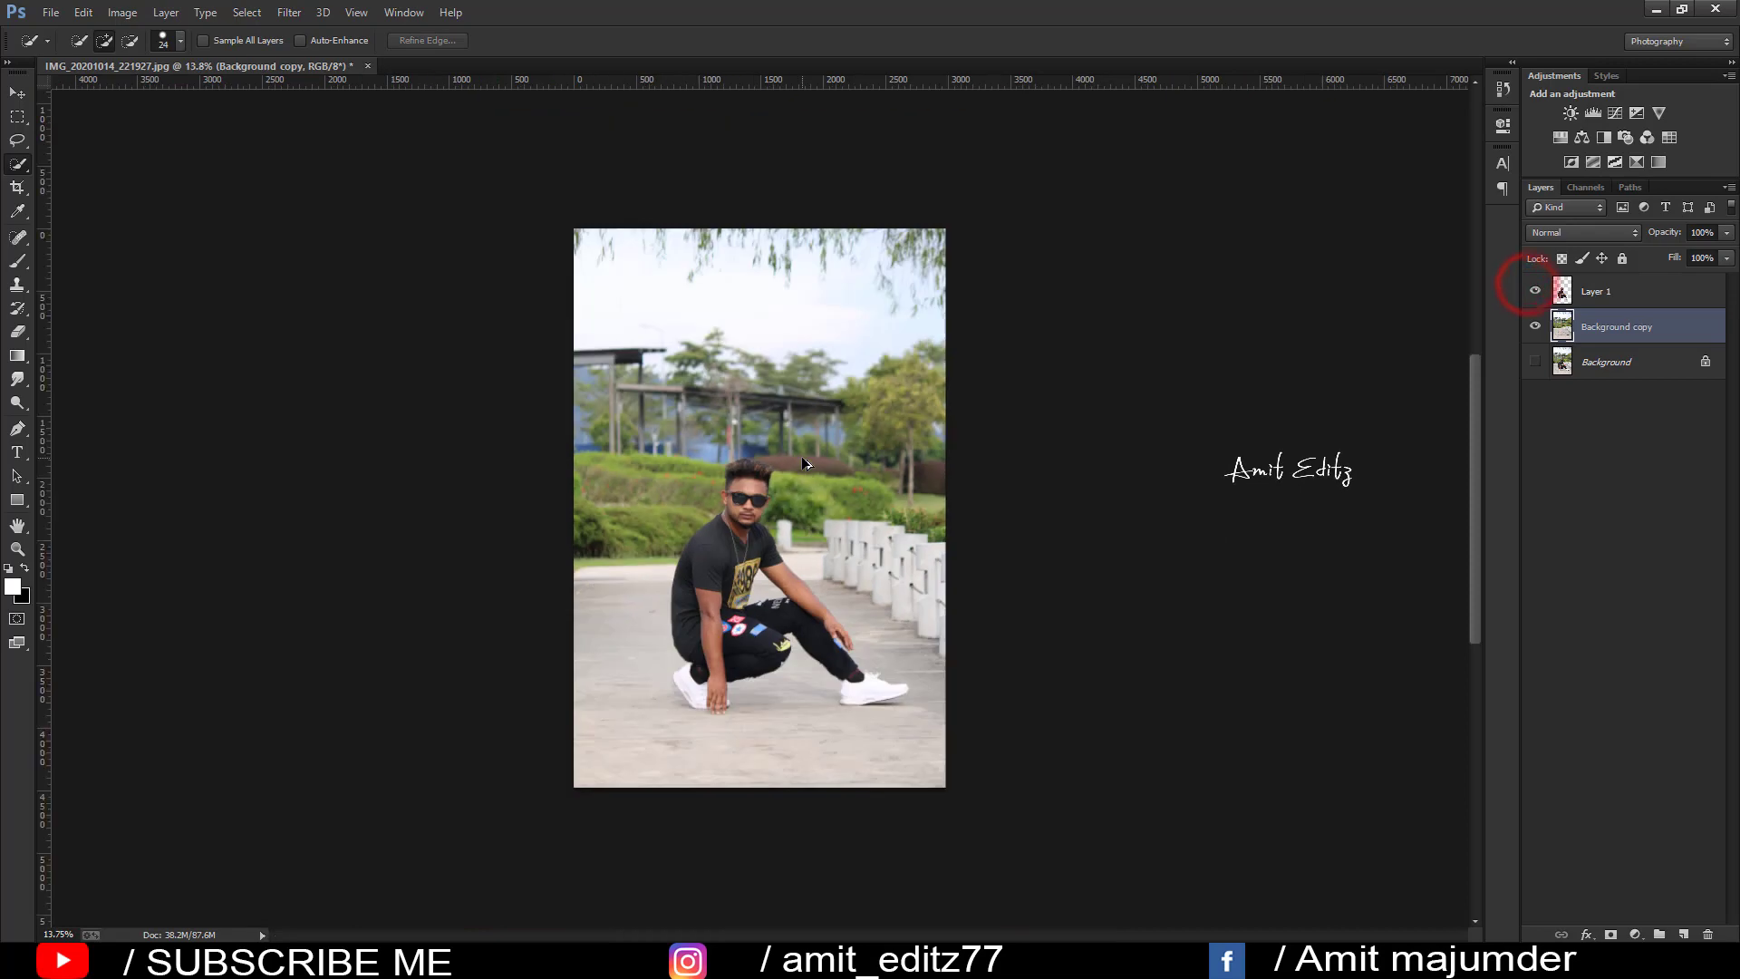
Step: Open the neon city street photo and drag it into the man's document beneath him
{"action": "left_click", "coordinate": [50, 12]}
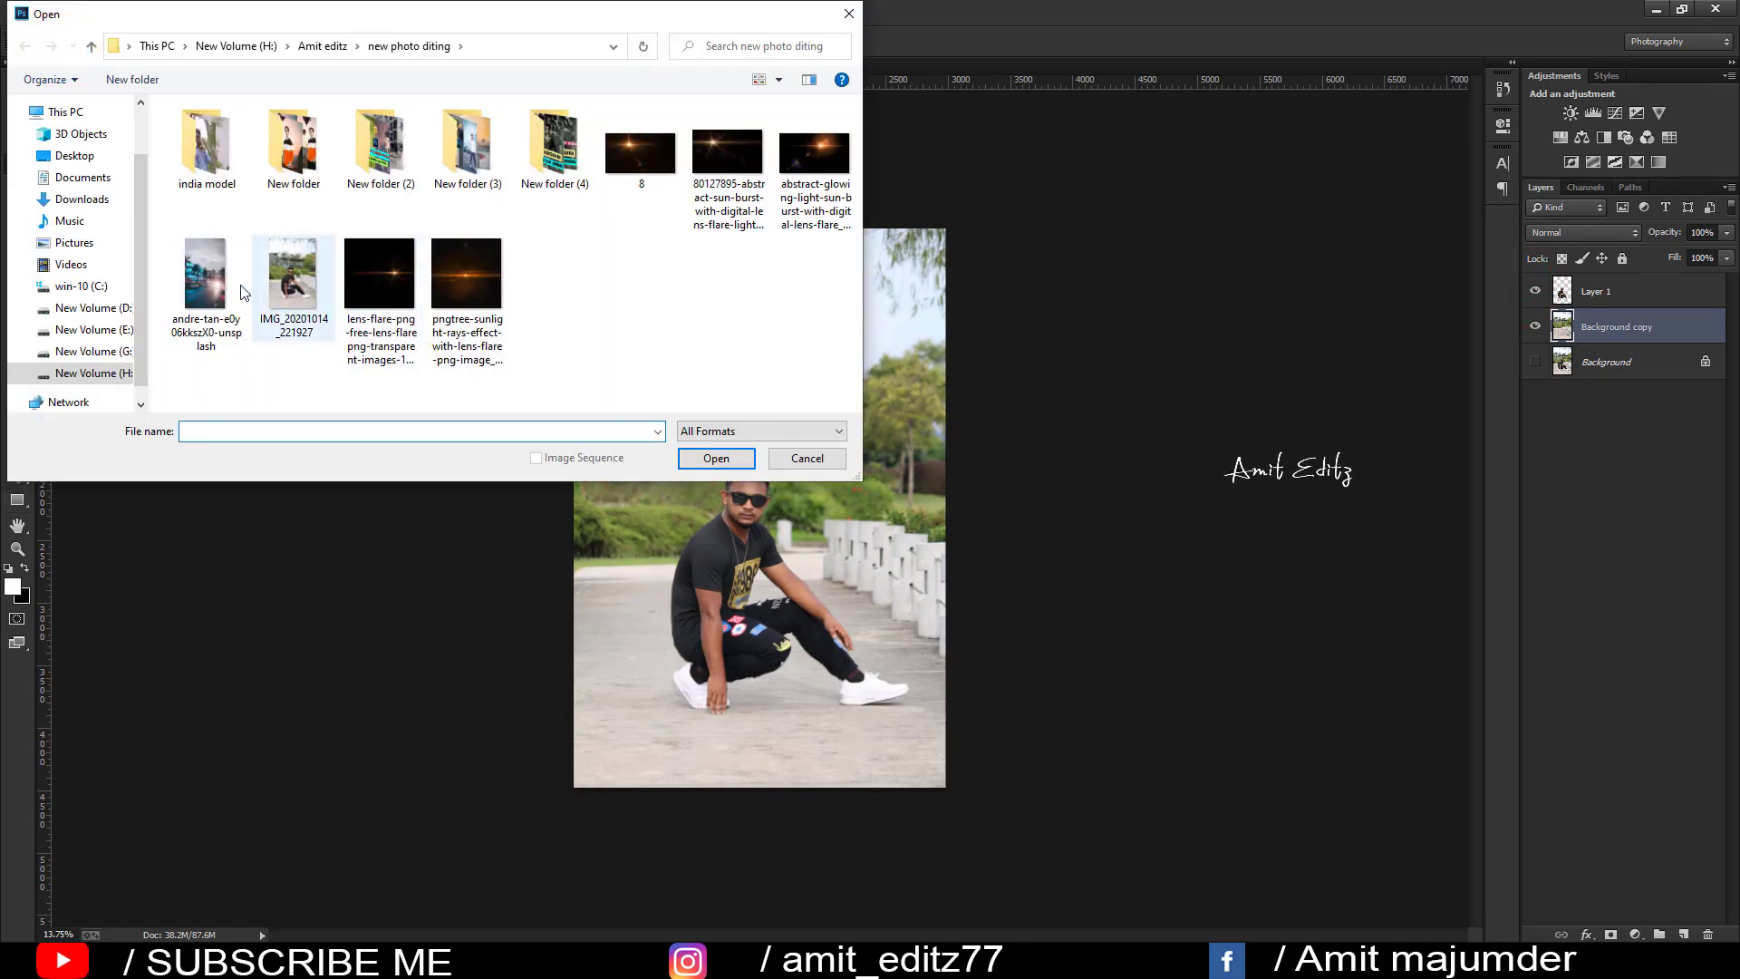
{"action": "left_click", "coordinate": [228, 282]}
{"action": "left_click", "coordinate": [725, 460]}
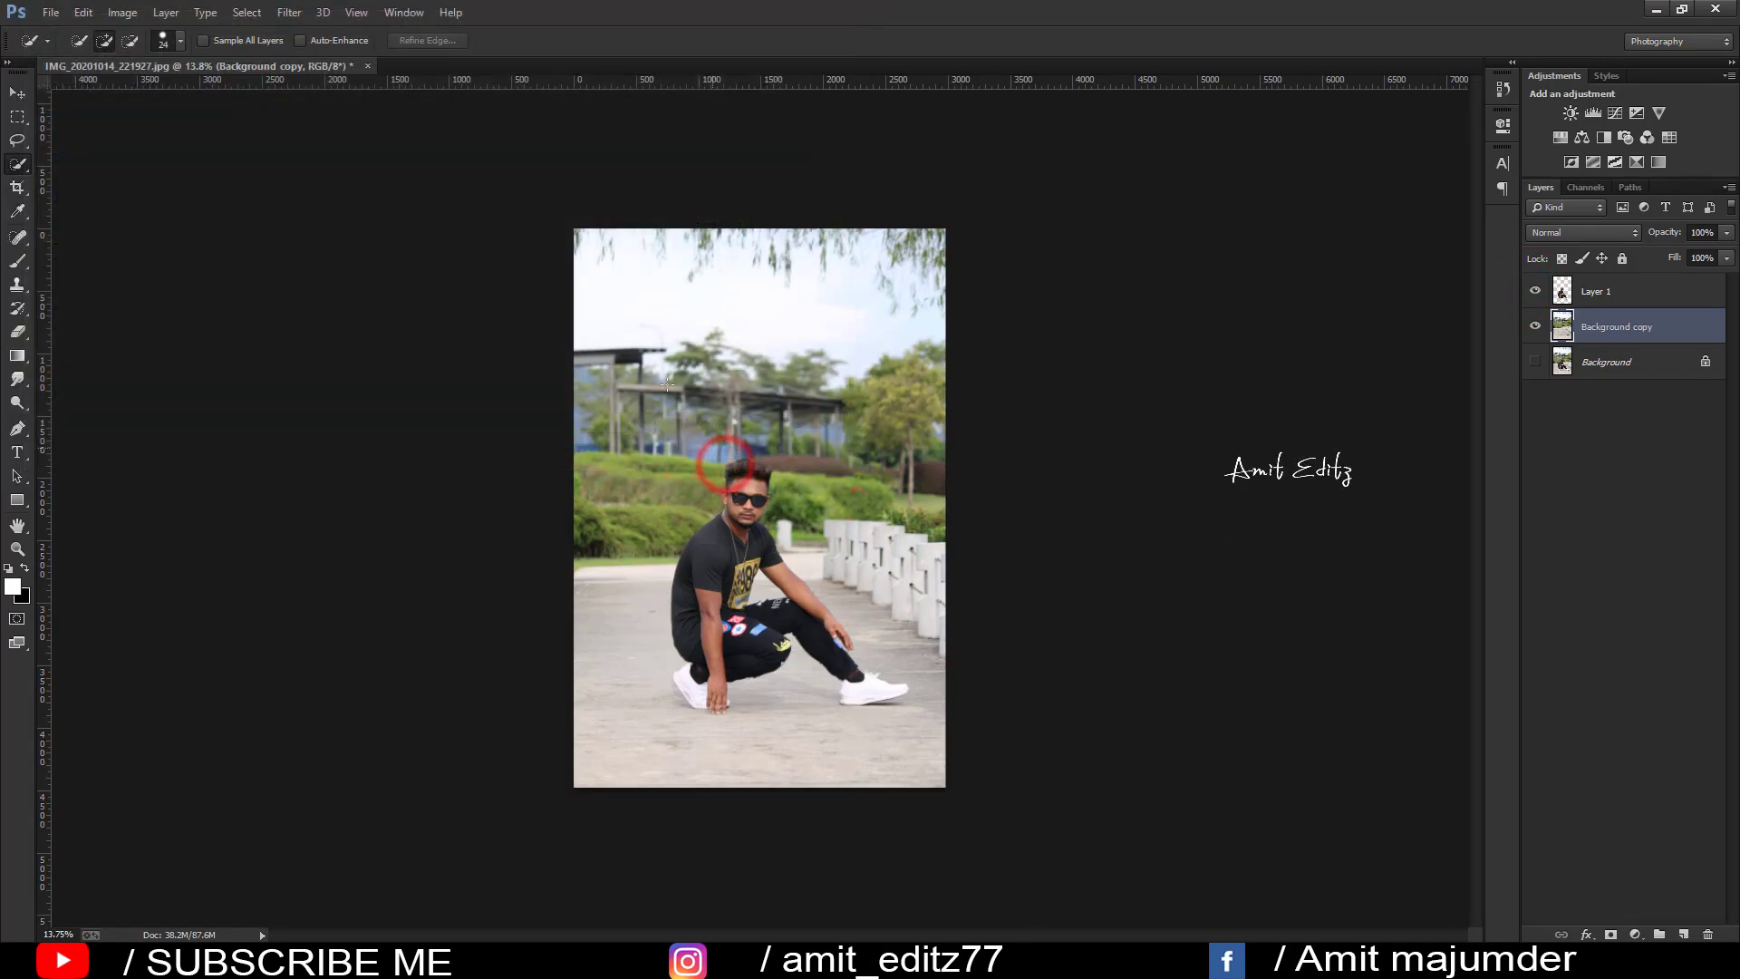
{"action": "left_click", "coordinate": [17, 92]}
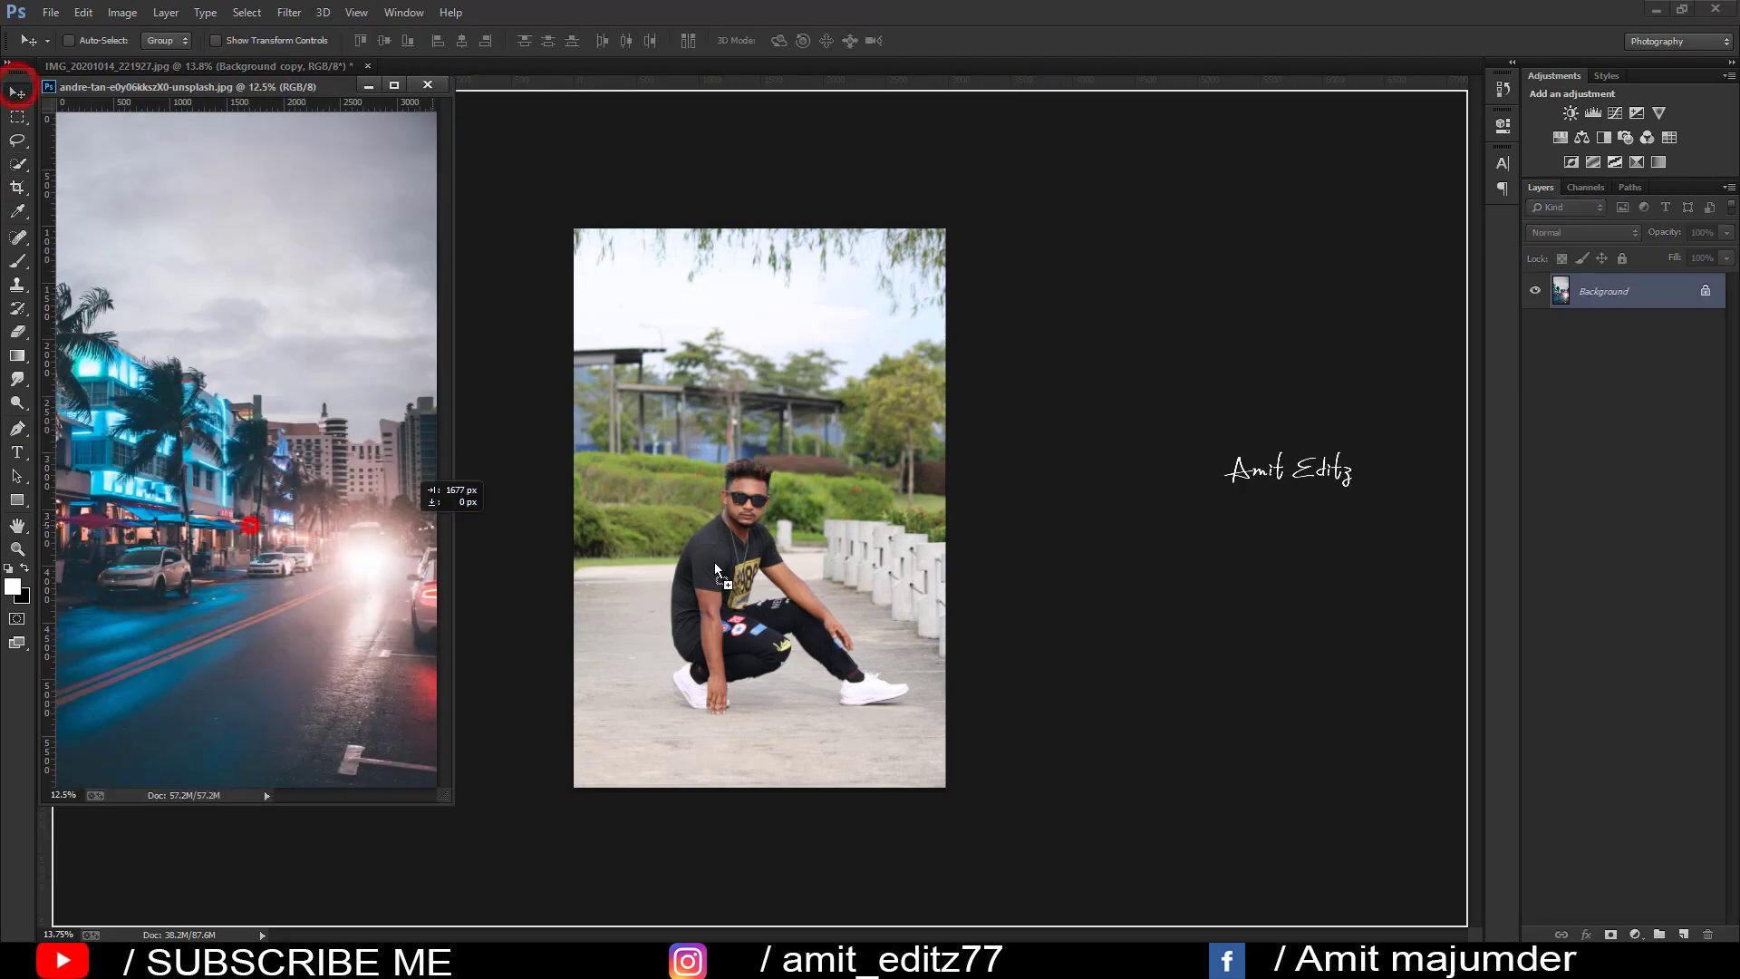
{"action": "left_click_drag", "start_coordinate": [249, 526], "coordinate": [453, 494]}
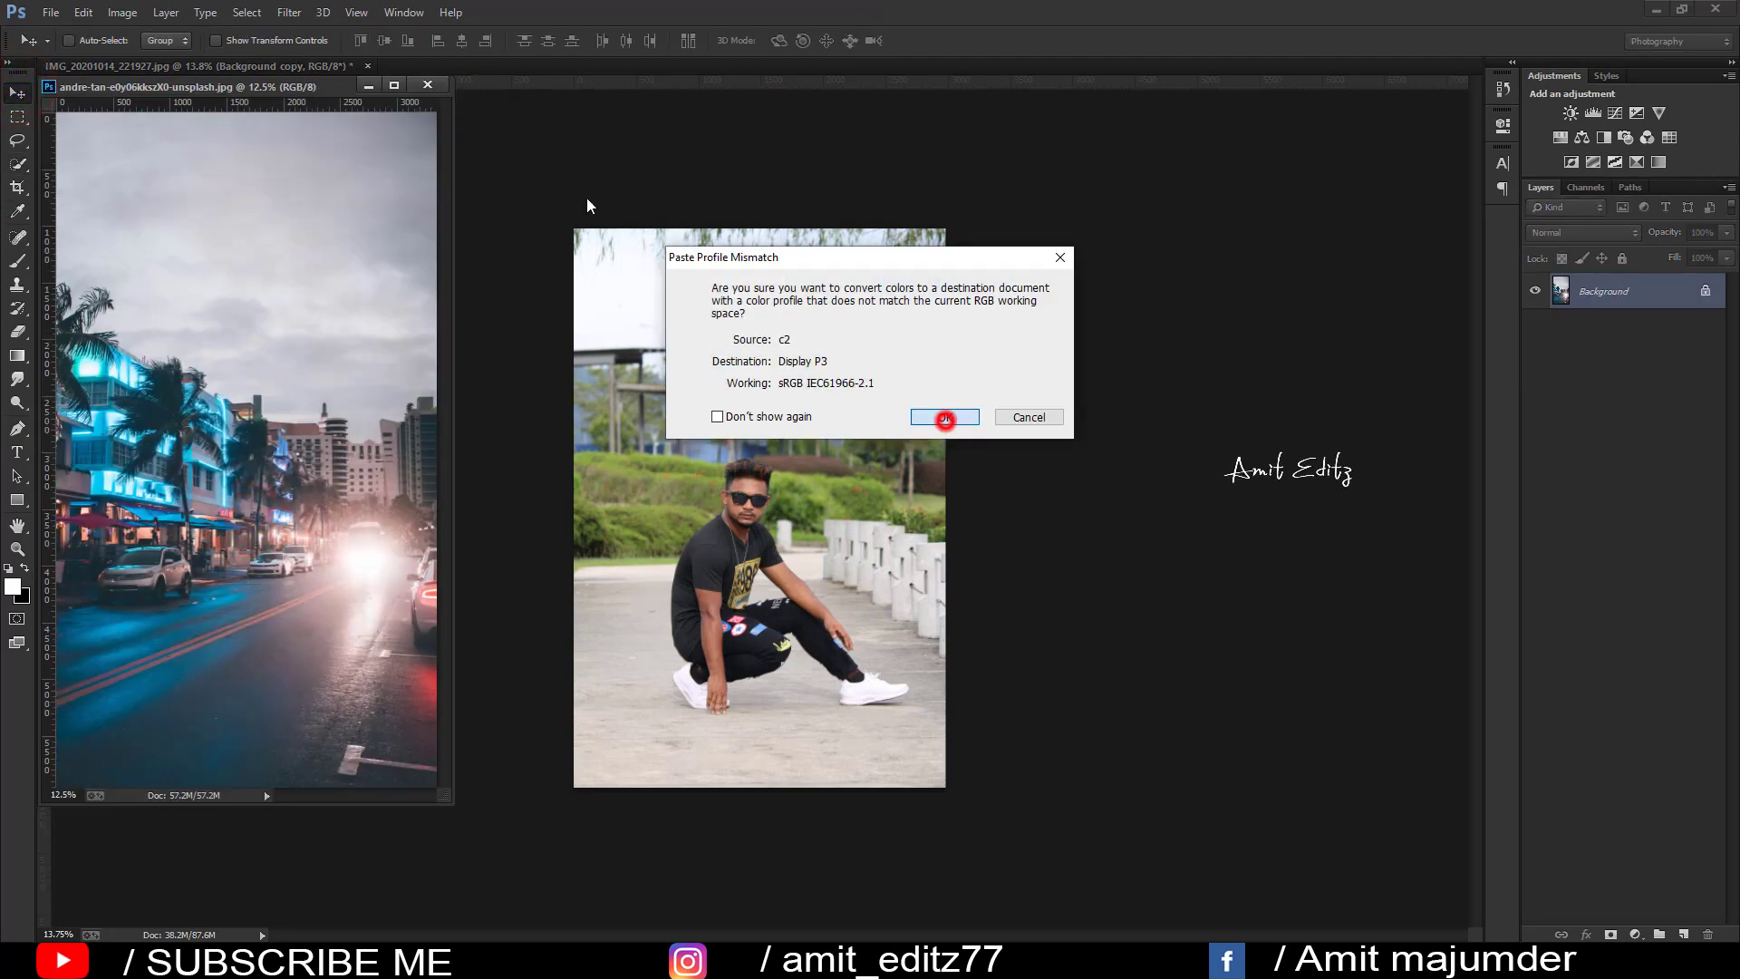
{"action": "left_click", "coordinate": [945, 418]}
{"action": "left_click", "coordinate": [427, 84]}
{"action": "mouse_move", "coordinate": [811, 621]}
{"action": "left_mouse_down"}
{"action": "mouse_move", "coordinate": [794, 616]}
{"action": "mouse_move", "coordinate": [825, 651]}
{"action": "left_mouse_up"}
Step: Scale the street photo to about 106.7% and shift it to cover the canvas, committing the resize
{"action": "key", "text": "ctrl+t"}
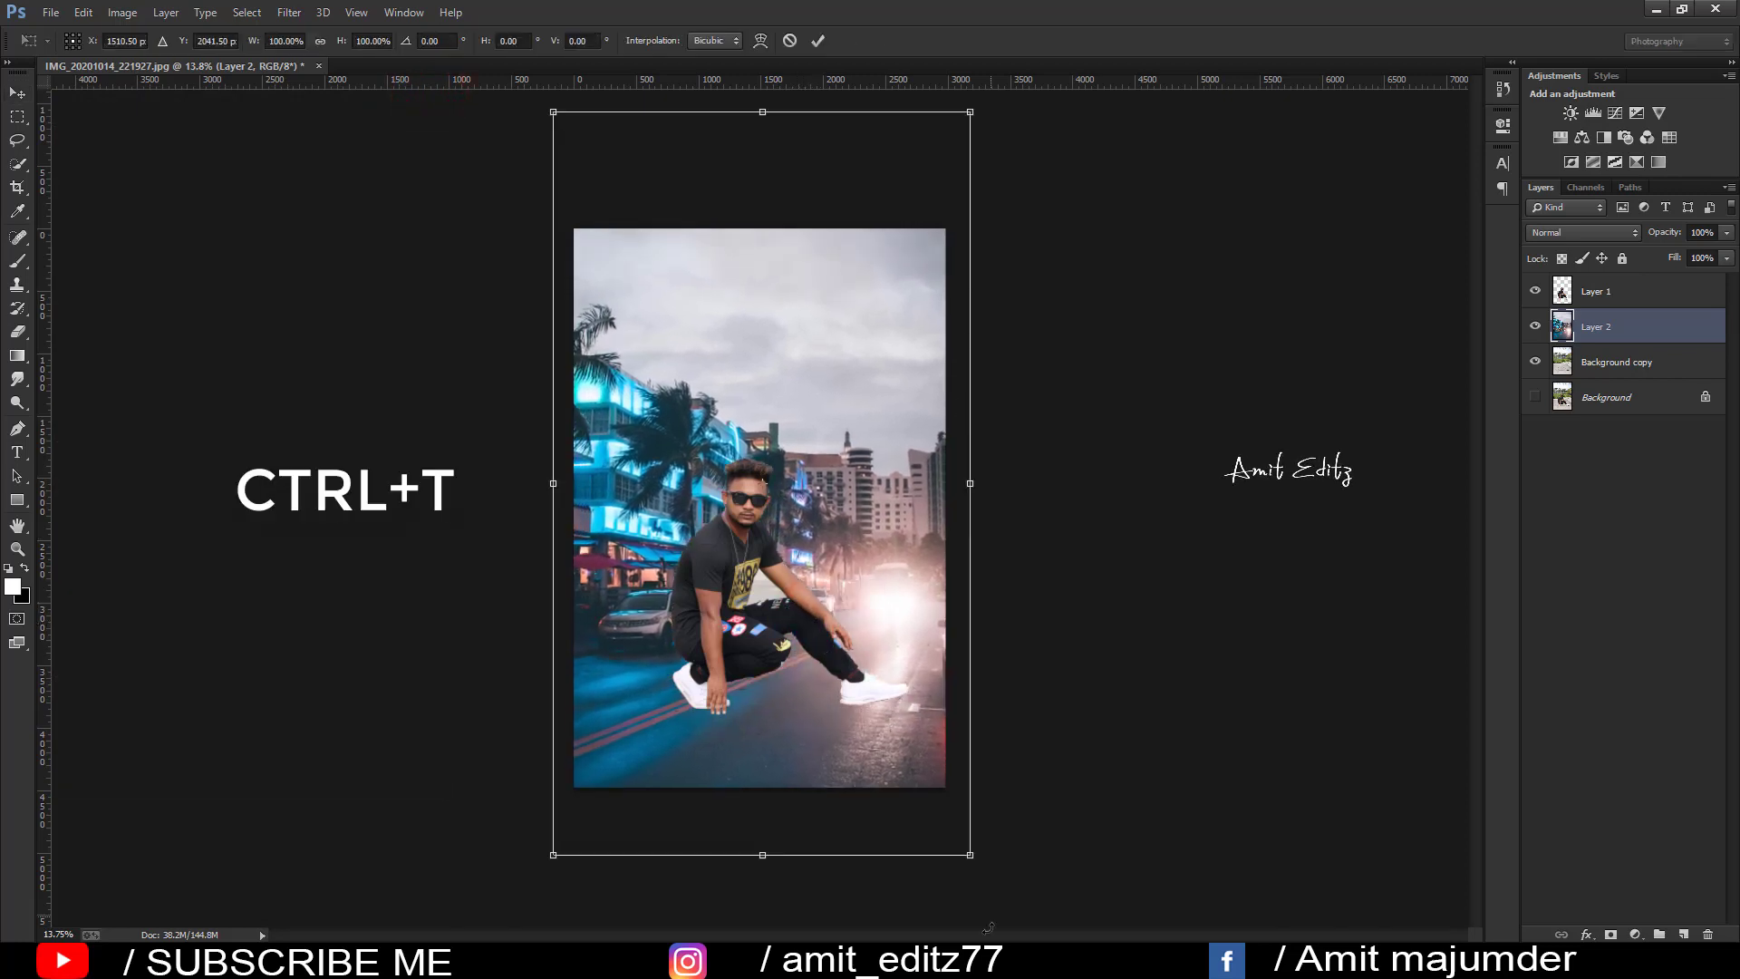
{"action": "mouse_move", "coordinate": [975, 859]}
{"action": "left_mouse_down"}
{"action": "mouse_move", "coordinate": [950, 795]}
{"action": "mouse_move", "coordinate": [957, 822]}
{"action": "left_mouse_up"}
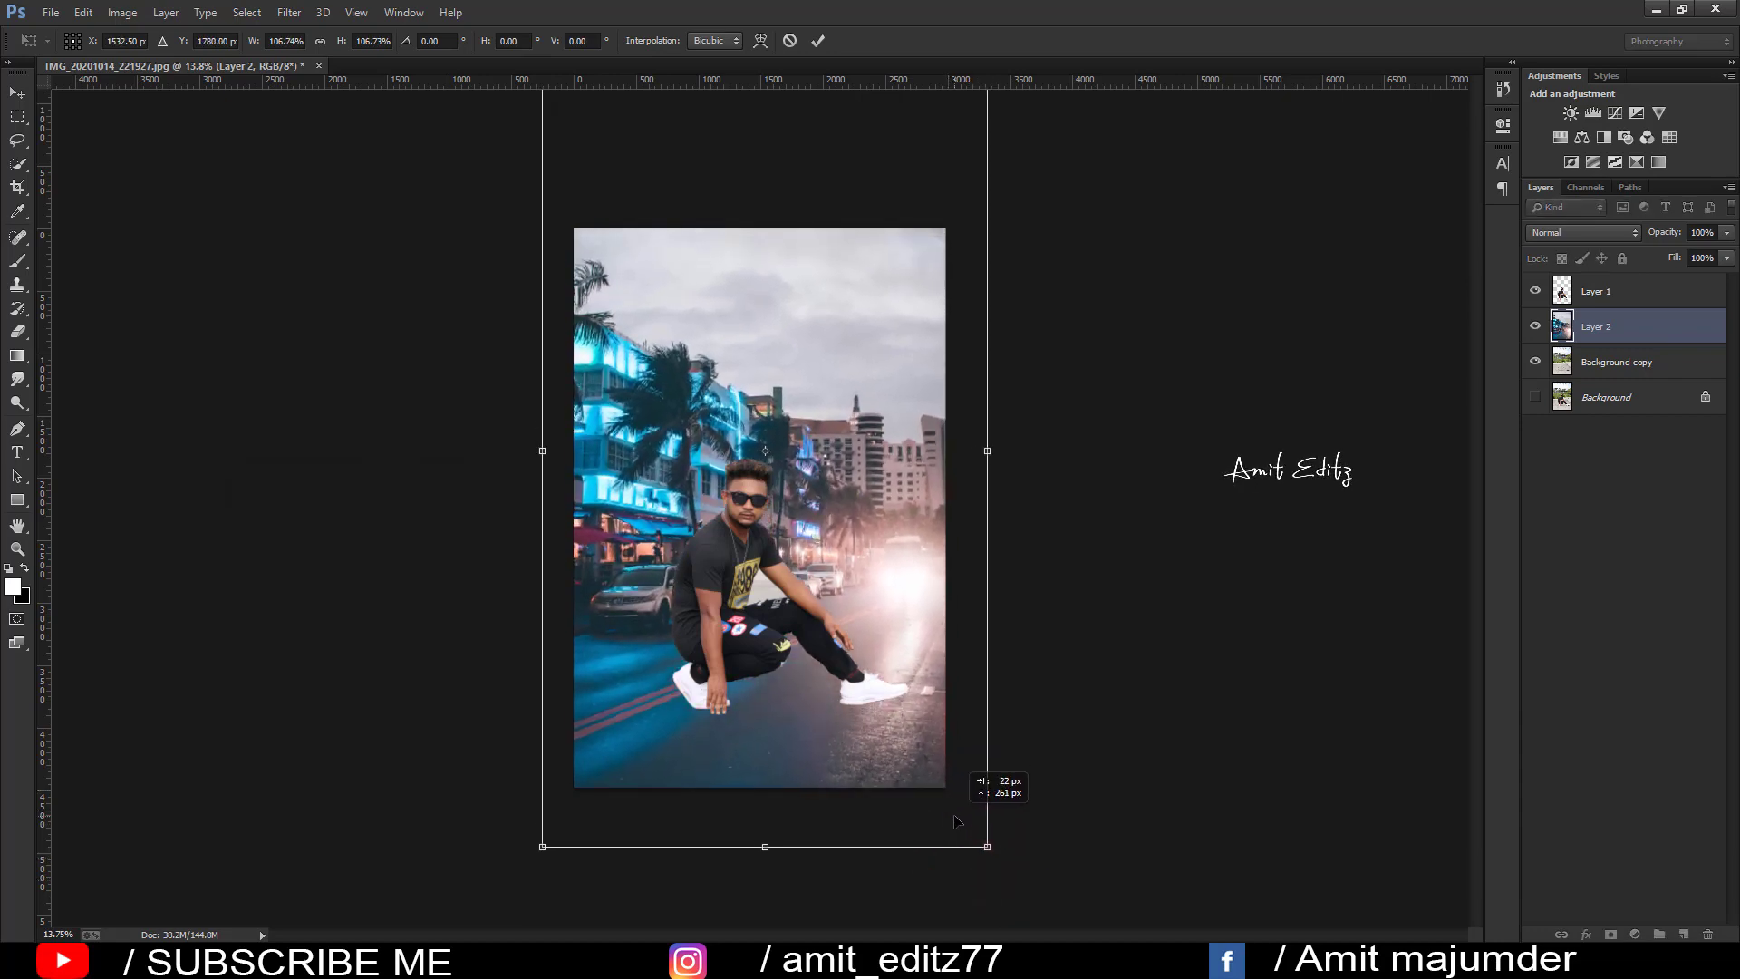
{"action": "scroll", "coordinate": [956, 821], "scroll_direction": "up", "scroll_amount": 1}
{"action": "scroll", "coordinate": [961, 825], "scroll_direction": "up", "scroll_amount": 3}
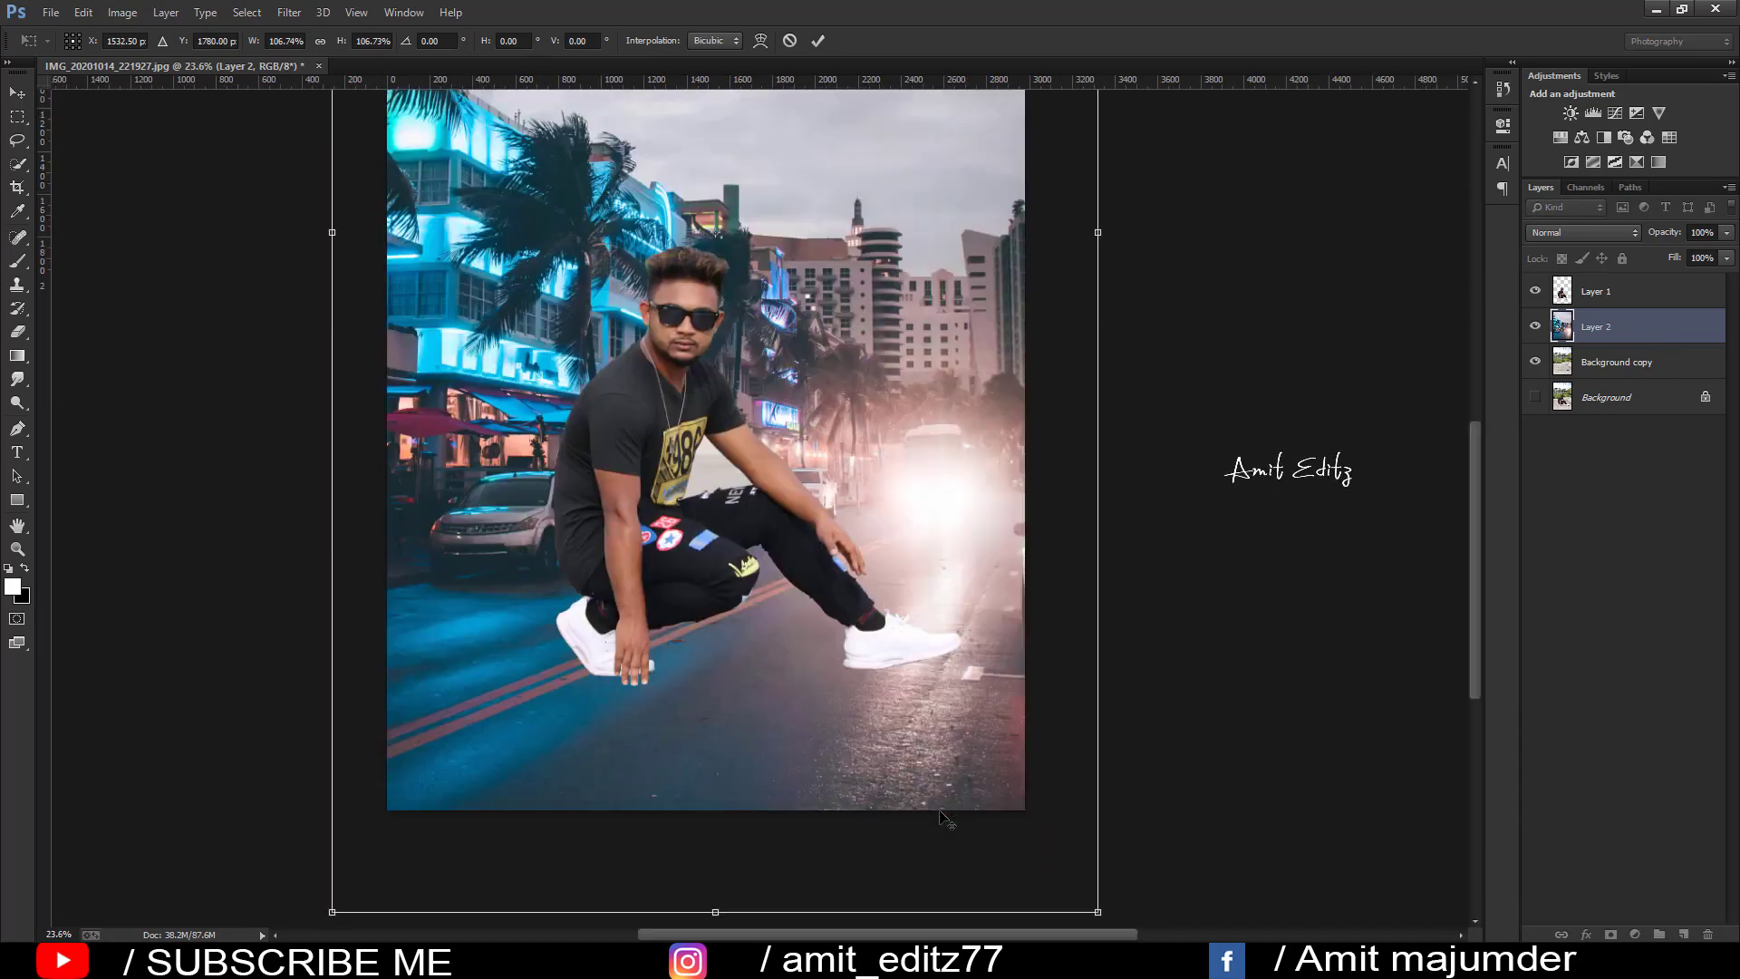
{"action": "mouse_move", "coordinate": [1047, 886]}
{"action": "left_mouse_down"}
{"action": "mouse_move", "coordinate": [976, 879]}
{"action": "mouse_move", "coordinate": [984, 834]}
{"action": "mouse_move", "coordinate": [952, 832]}
{"action": "mouse_move", "coordinate": [937, 806]}
{"action": "mouse_move", "coordinate": [957, 791]}
{"action": "left_mouse_up"}
{"action": "scroll", "coordinate": [988, 883], "scroll_direction": "down", "scroll_amount": 2}
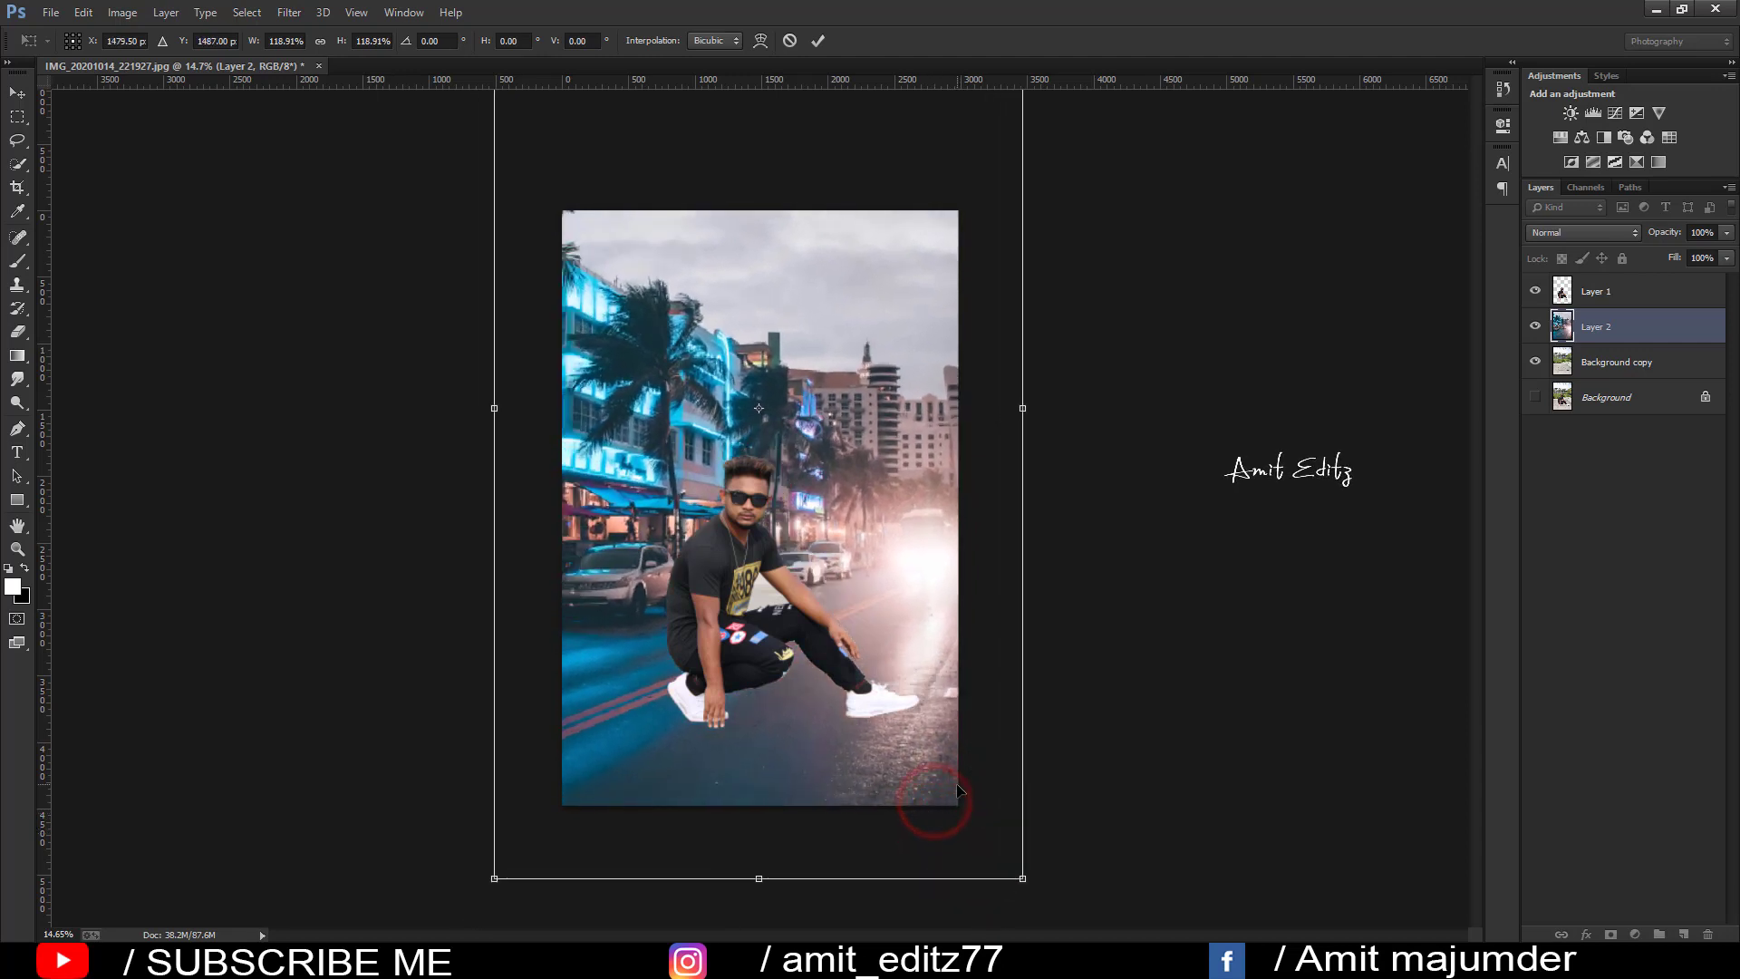
{"action": "key", "text": "Return"}
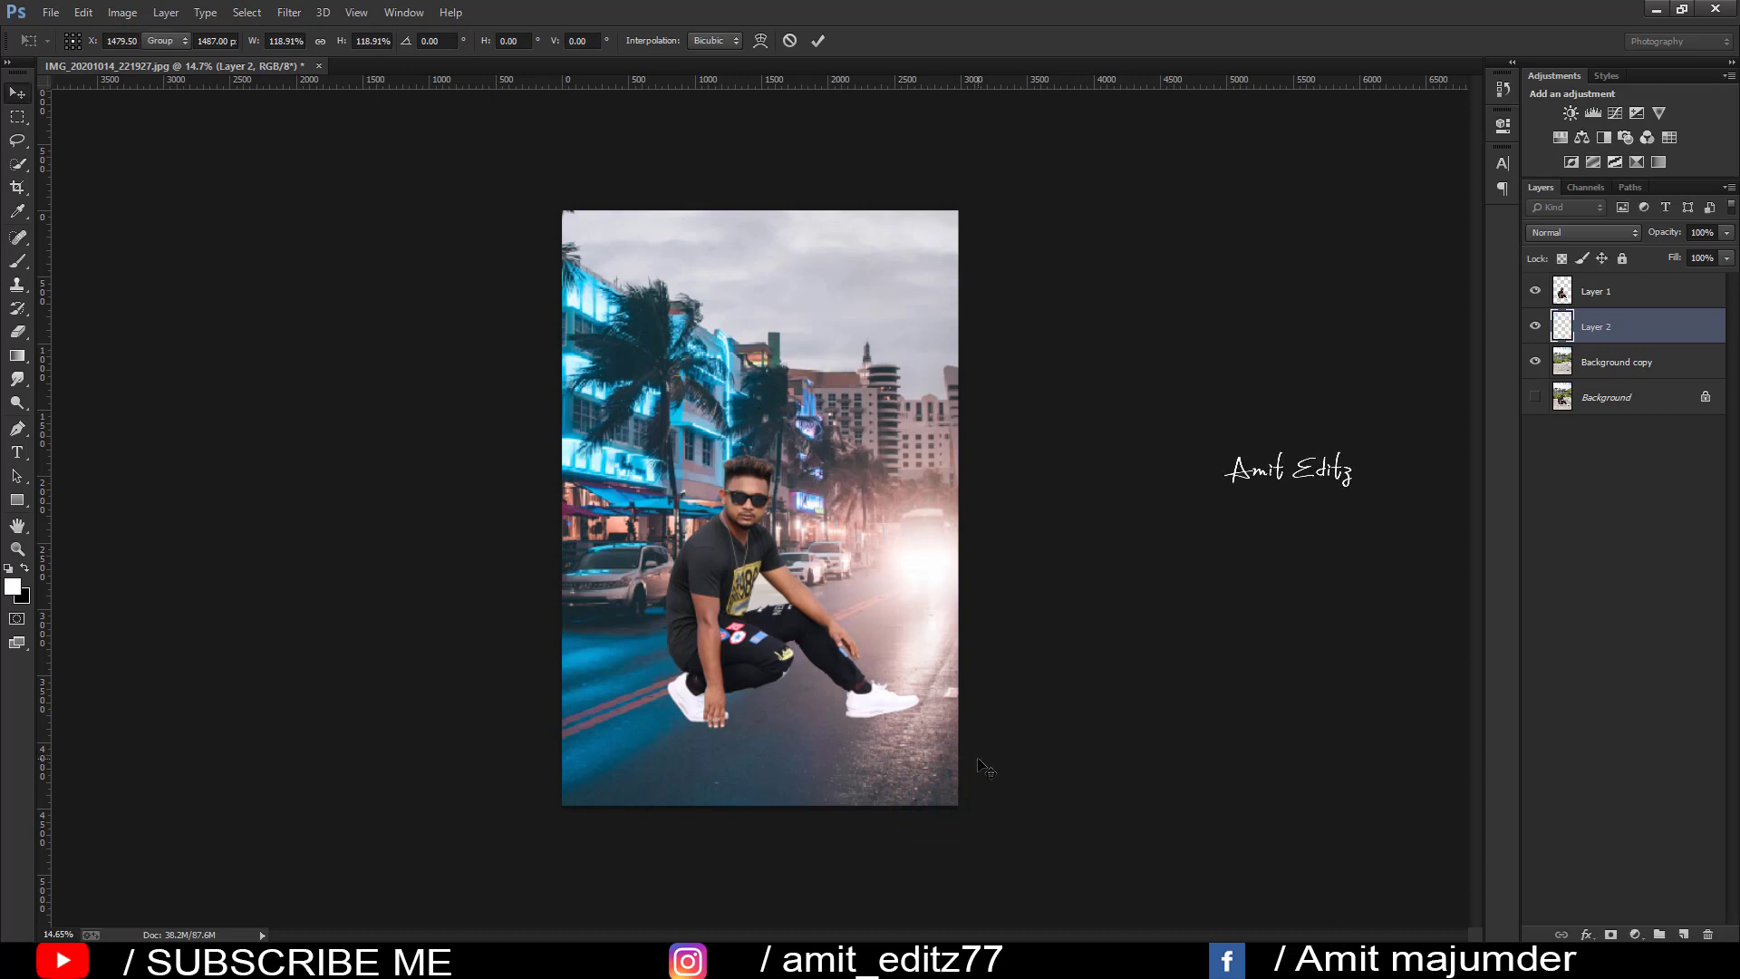
{"action": "key", "text": "ctrl+0"}
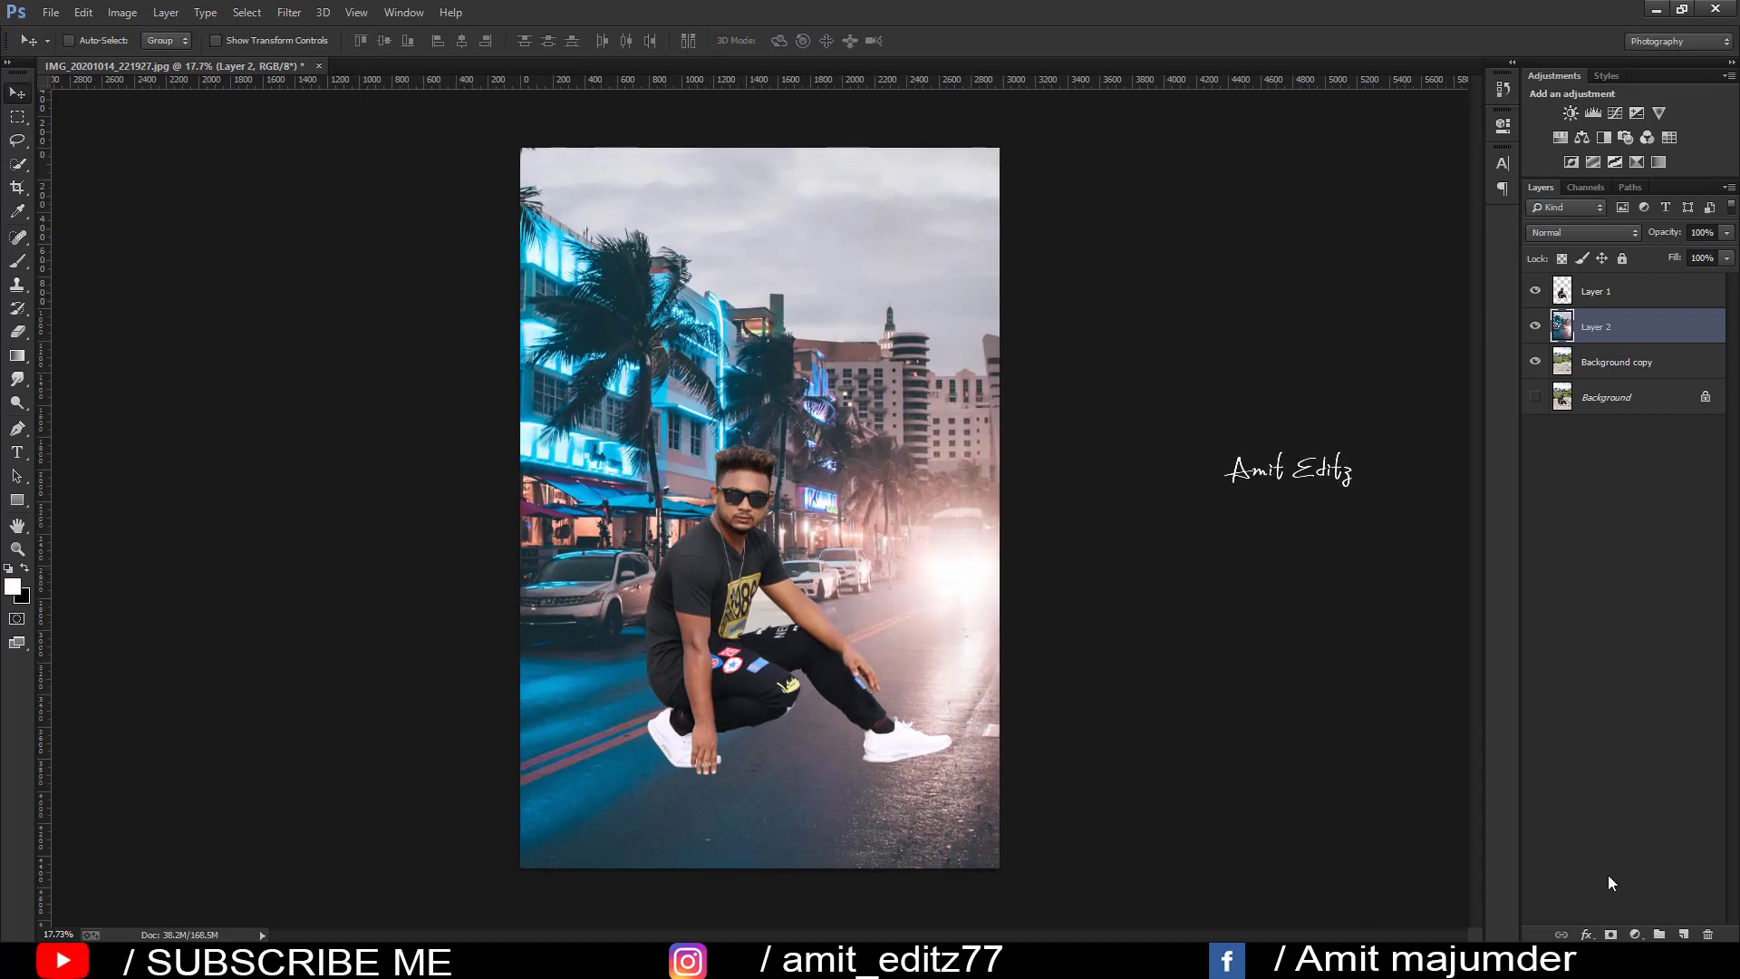
Step: Try painting lighter pavement on Layer 2's mask, then undo it to keep the dark road
{"action": "left_click", "coordinate": [15, 263]}
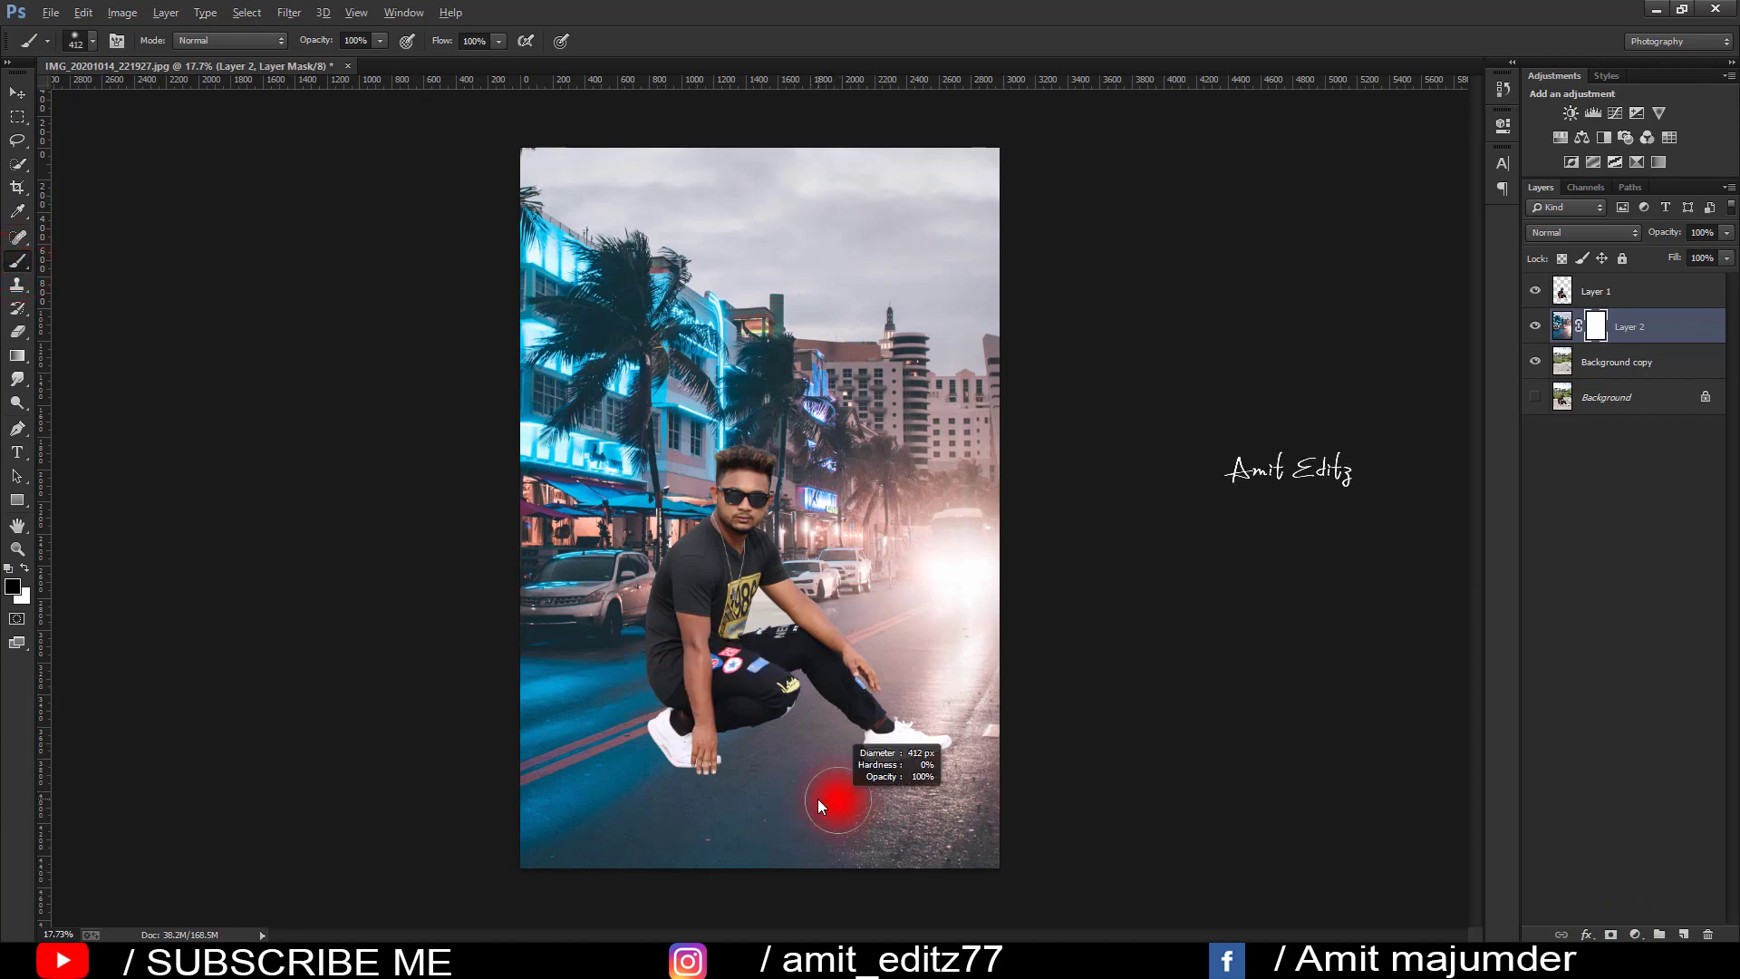
{"action": "scroll", "coordinate": [818, 787], "scroll_direction": "up", "scroll_amount": 1}
{"action": "scroll", "coordinate": [818, 787], "scroll_direction": "down", "scroll_amount": 1}
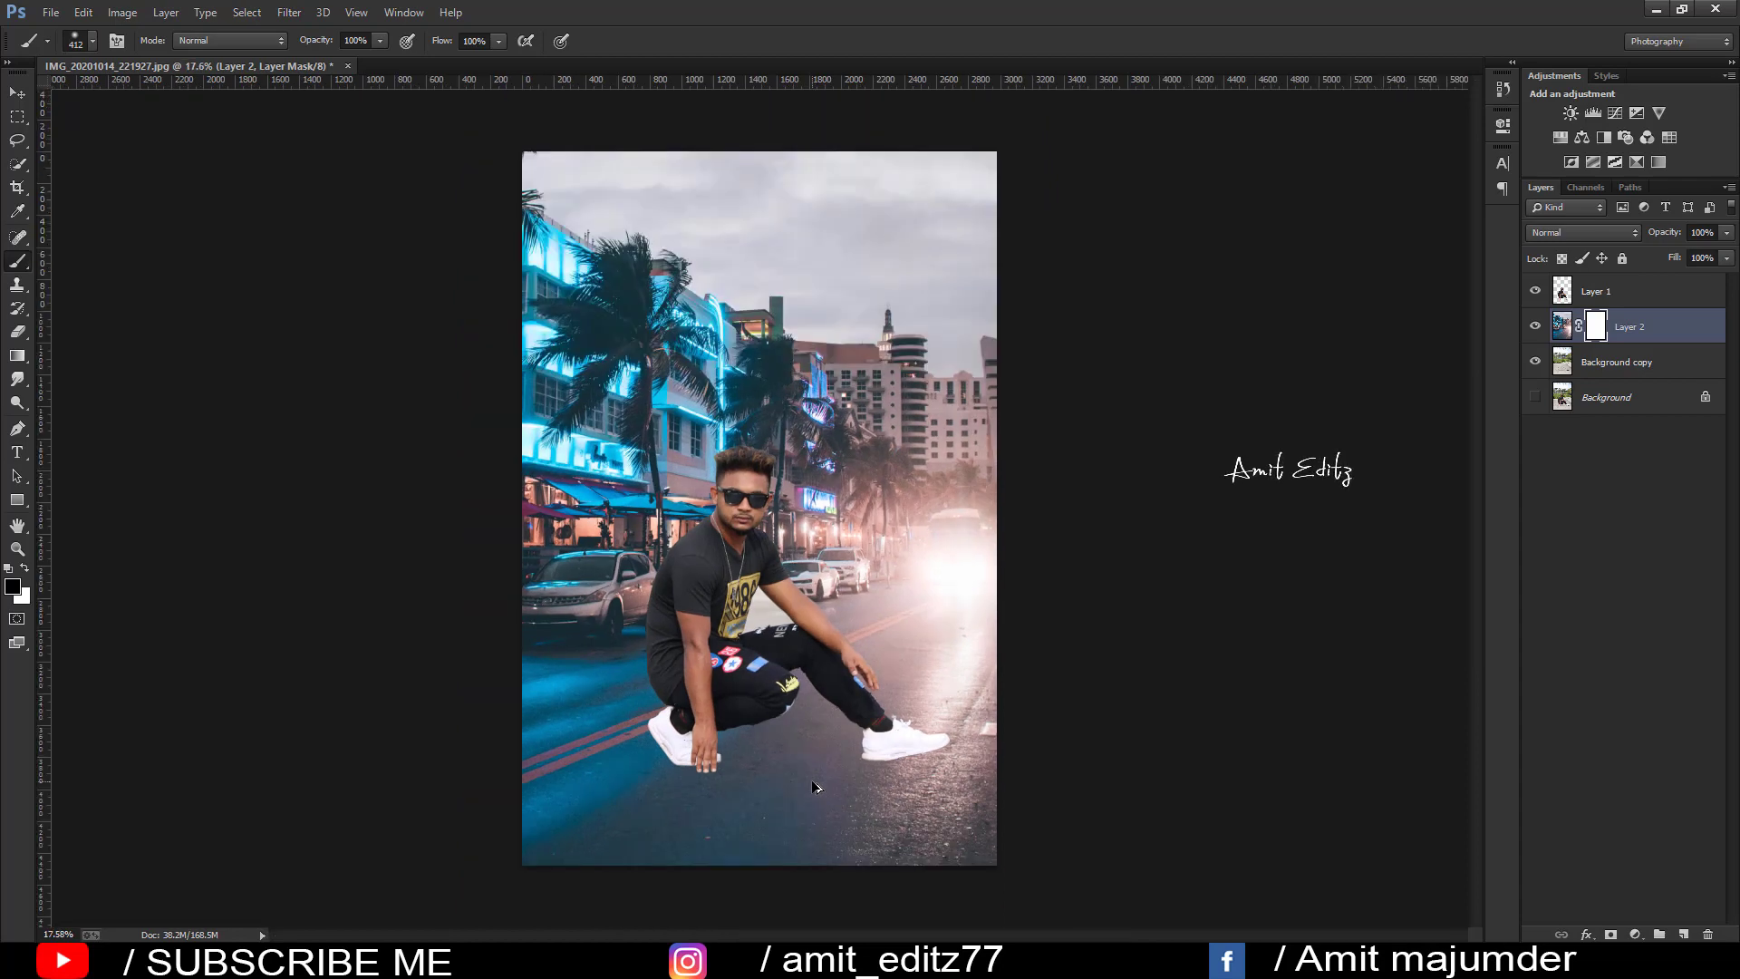
{"action": "mouse_move", "coordinate": [557, 844]}
{"action": "left_mouse_down"}
{"action": "mouse_move", "coordinate": [669, 810]}
{"action": "mouse_move", "coordinate": [531, 816]}
{"action": "left_mouse_up"}
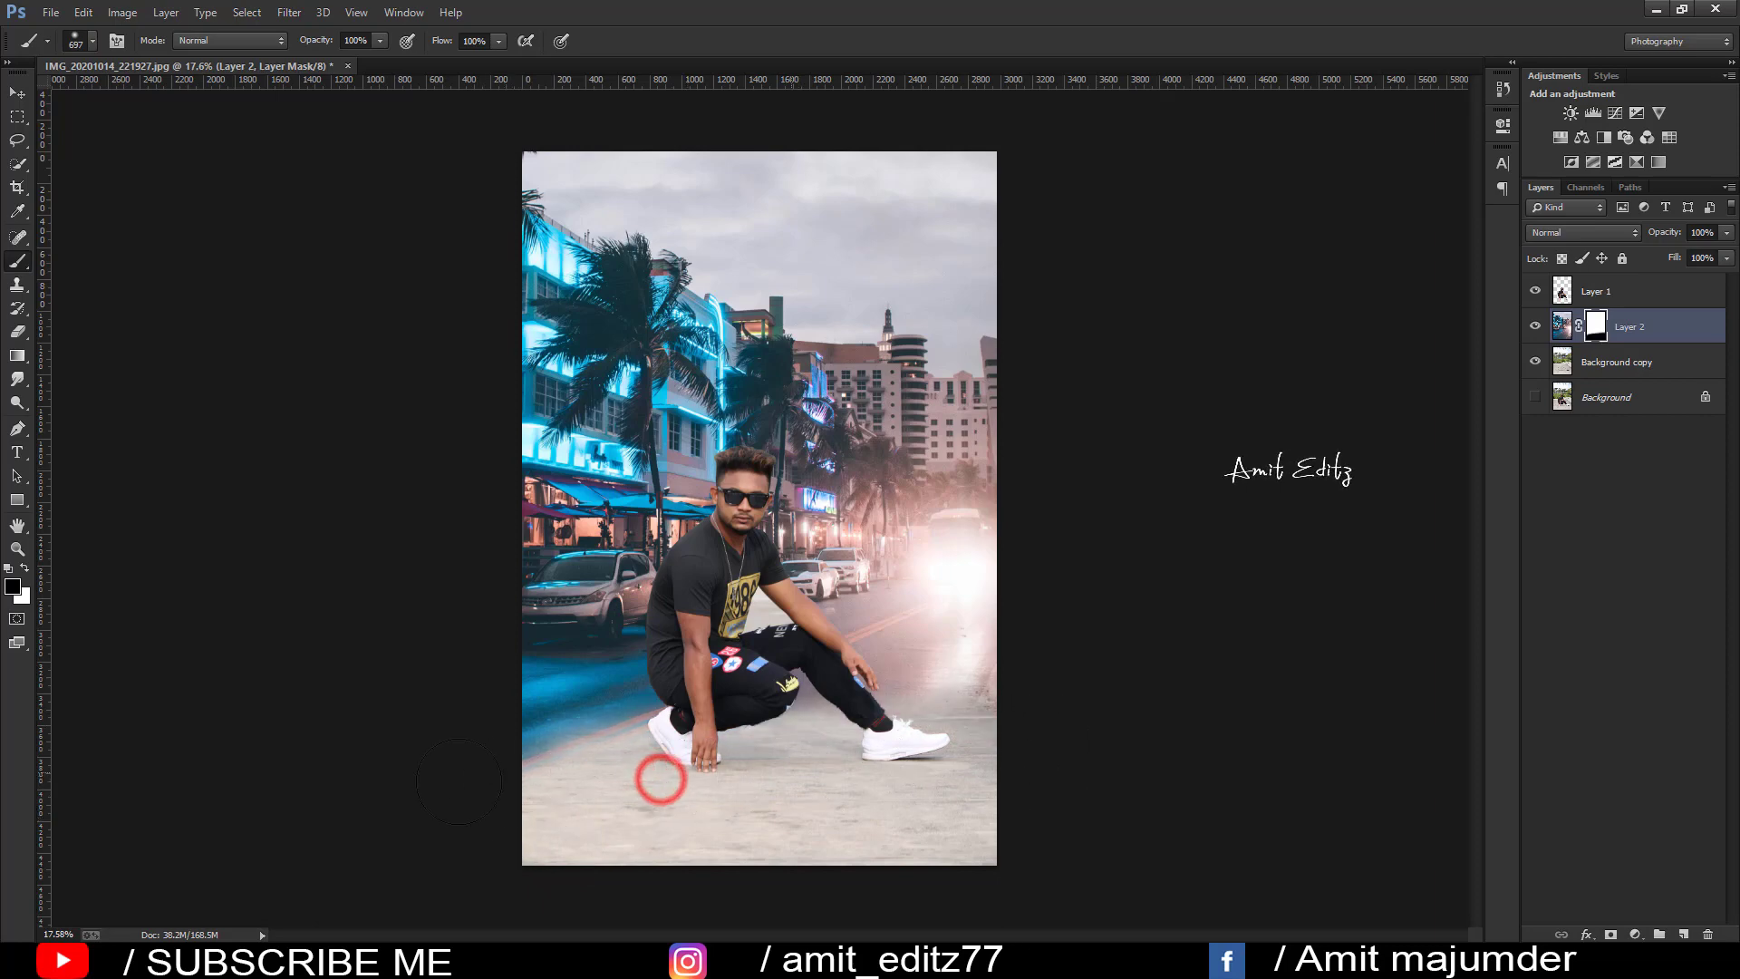
{"action": "left_click_drag", "start_coordinate": [661, 777], "coordinate": [544, 741]}
{"action": "left_click", "coordinate": [17, 93]}
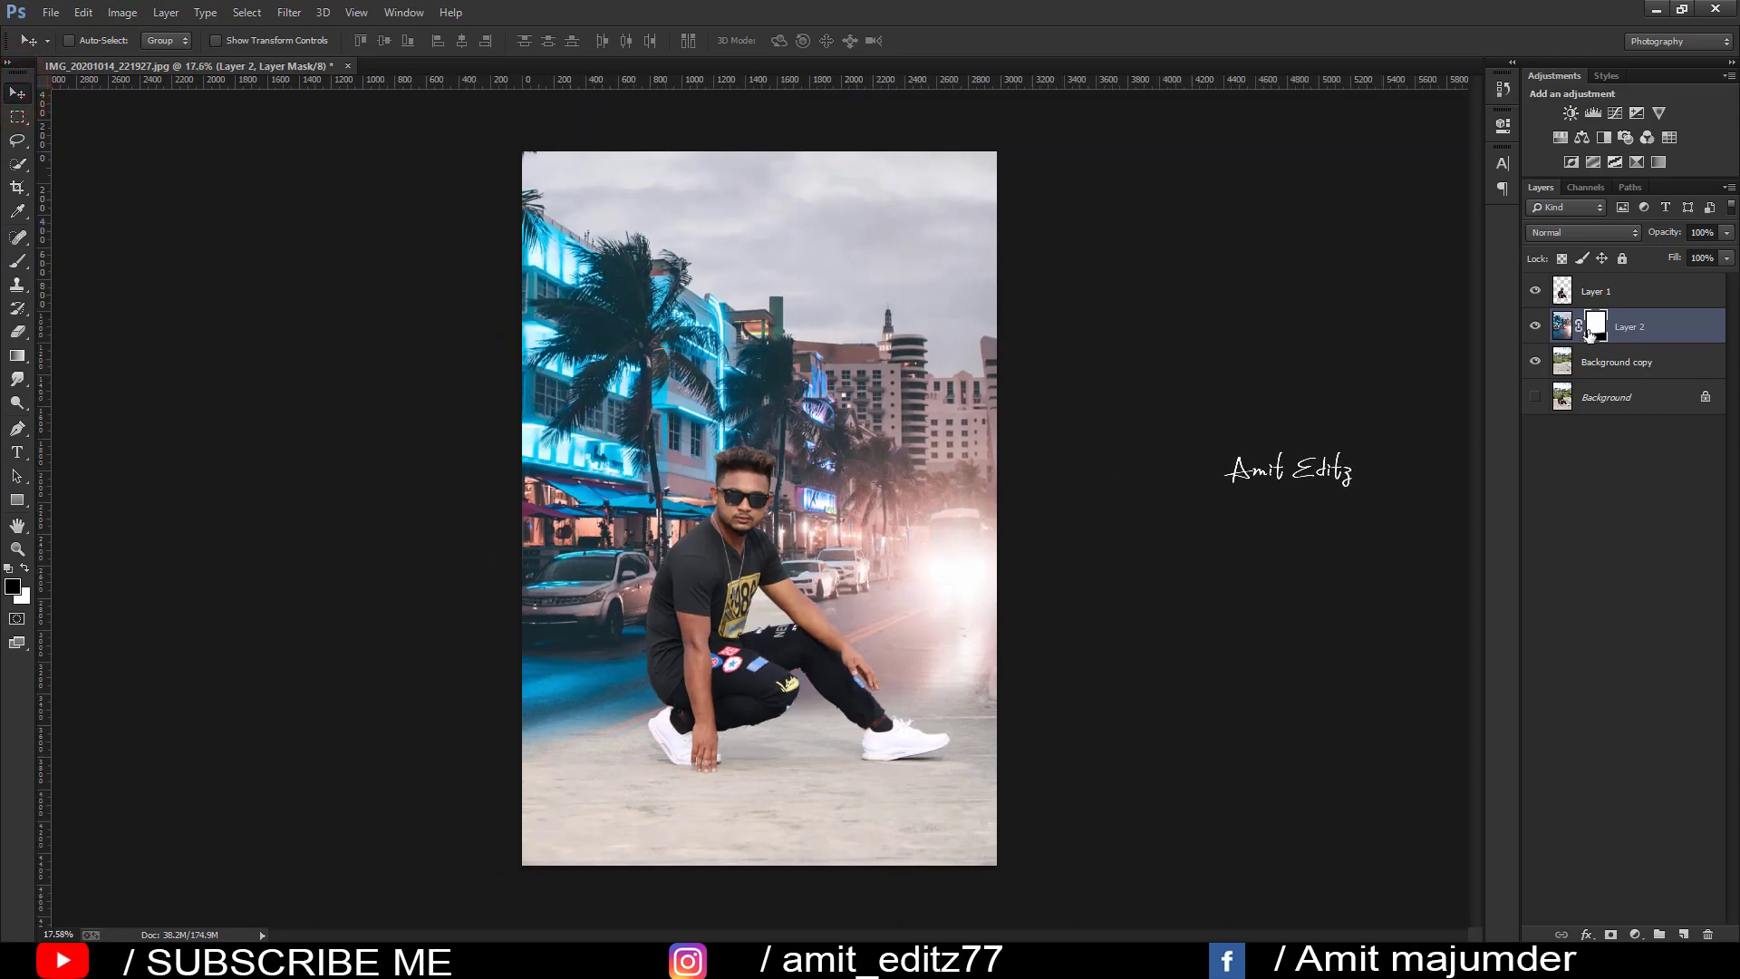
{"action": "right_click", "coordinate": [1588, 334]}
{"action": "left_click", "coordinate": [1582, 385]}
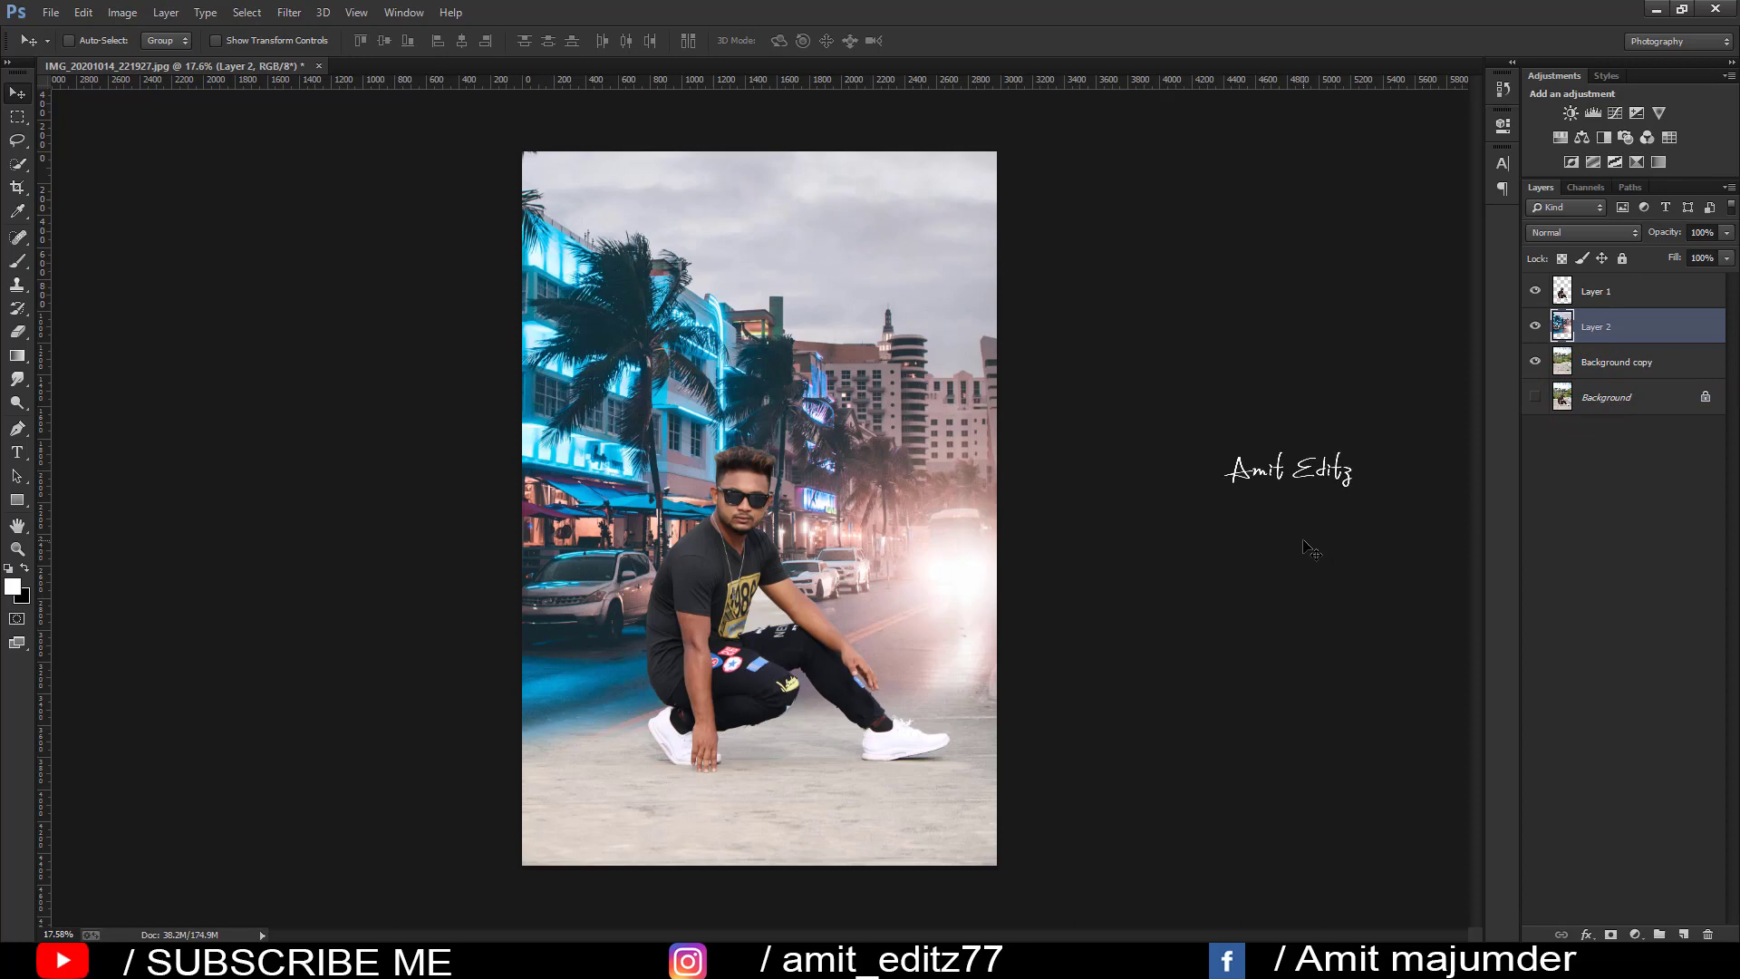
{"action": "key", "text": "ctrl+alt+z"}
{"action": "key", "text": "ctrl+alt+z"}
{"action": "key", "text": "ctrl+alt+z"}
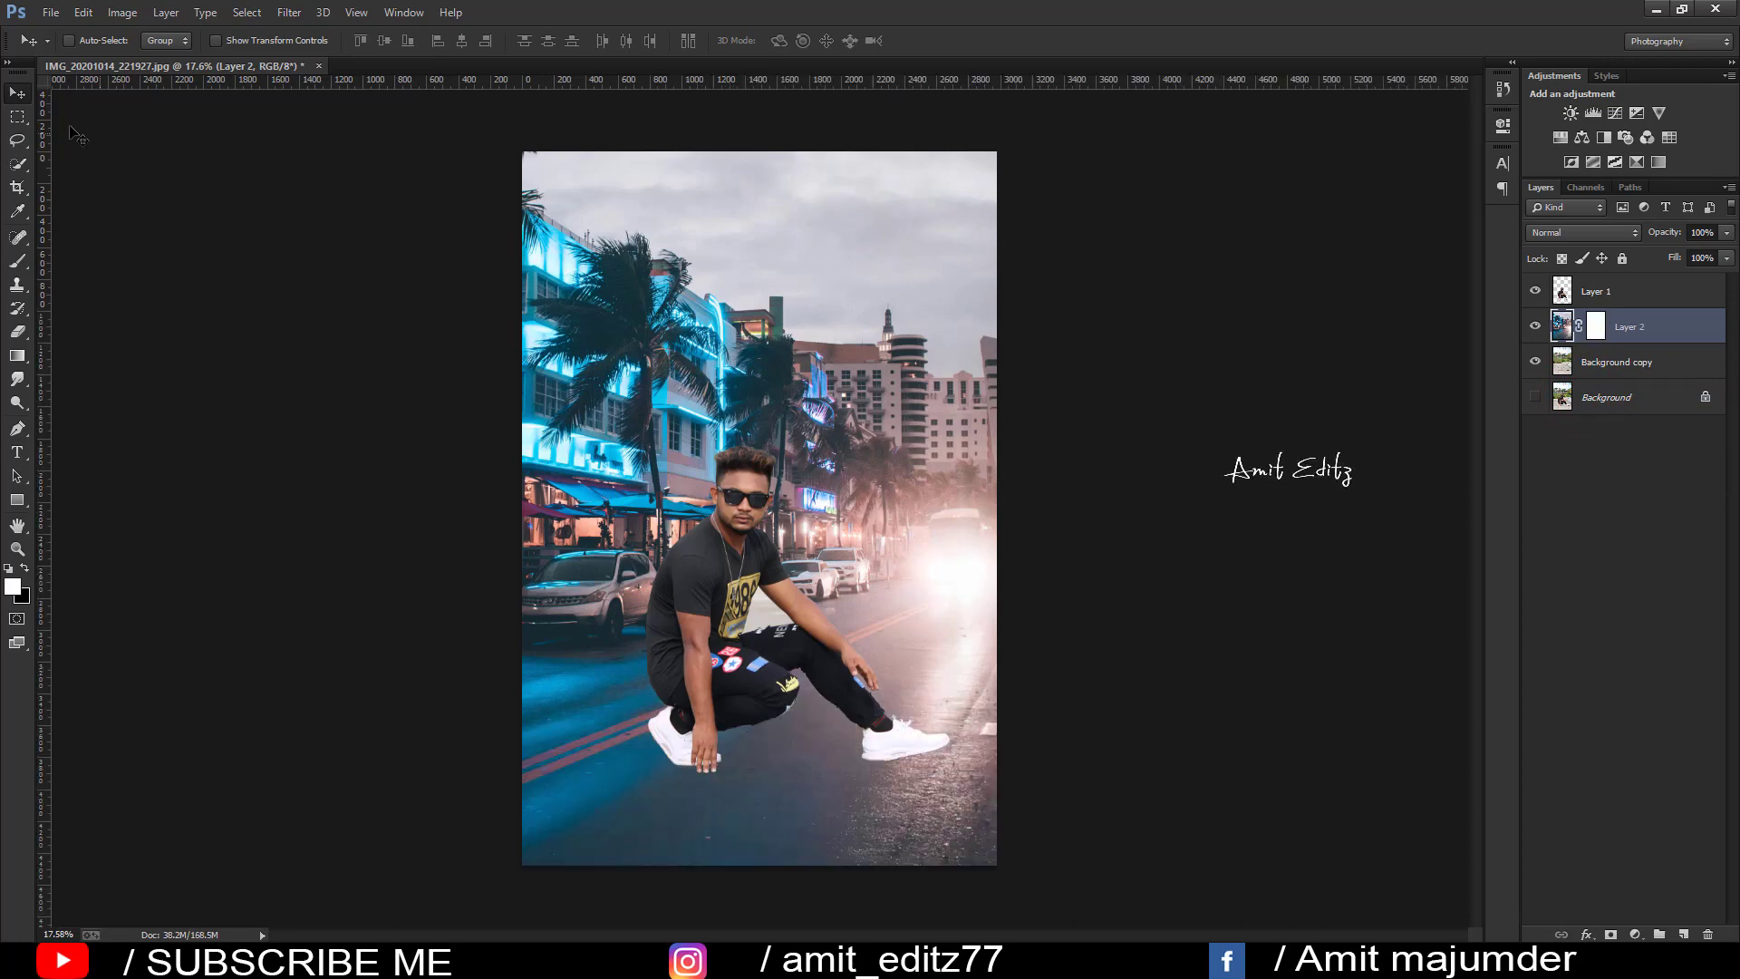
{"action": "scroll", "coordinate": [810, 626], "scroll_direction": "up", "scroll_amount": 1}
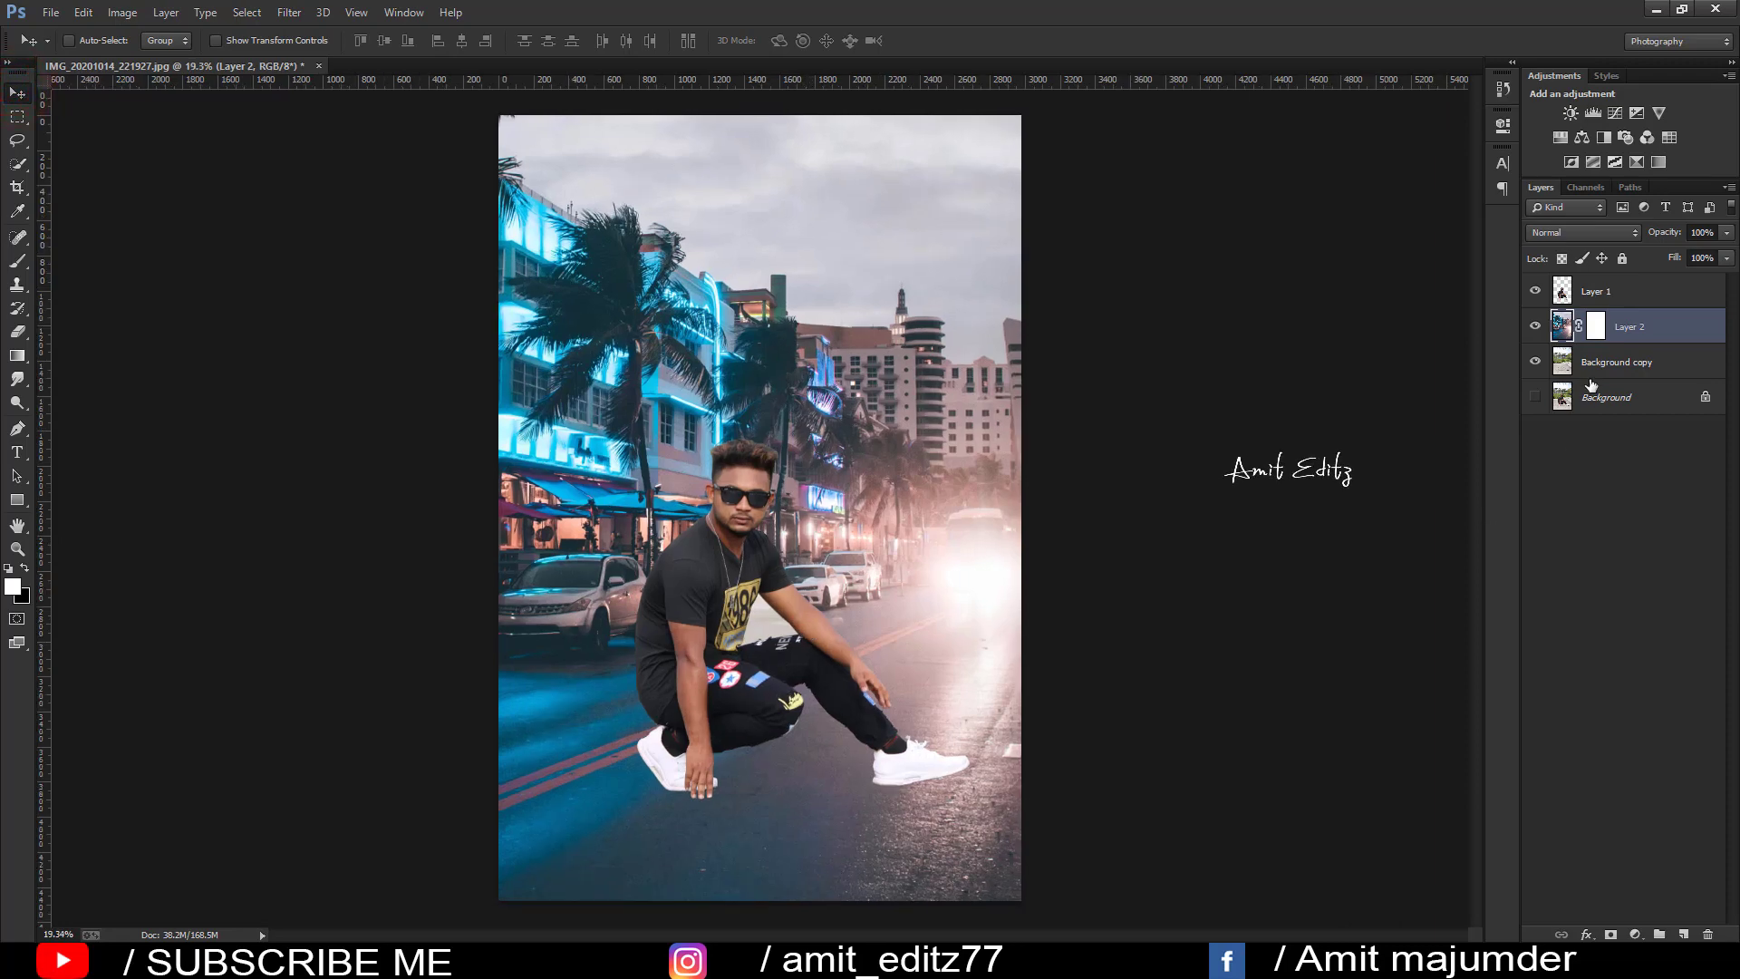
Step: Move the park photo layer above the street layer and try Darken, Multiply and Color Burn blends
{"action": "left_click_drag", "start_coordinate": [1594, 366], "coordinate": [1594, 308]}
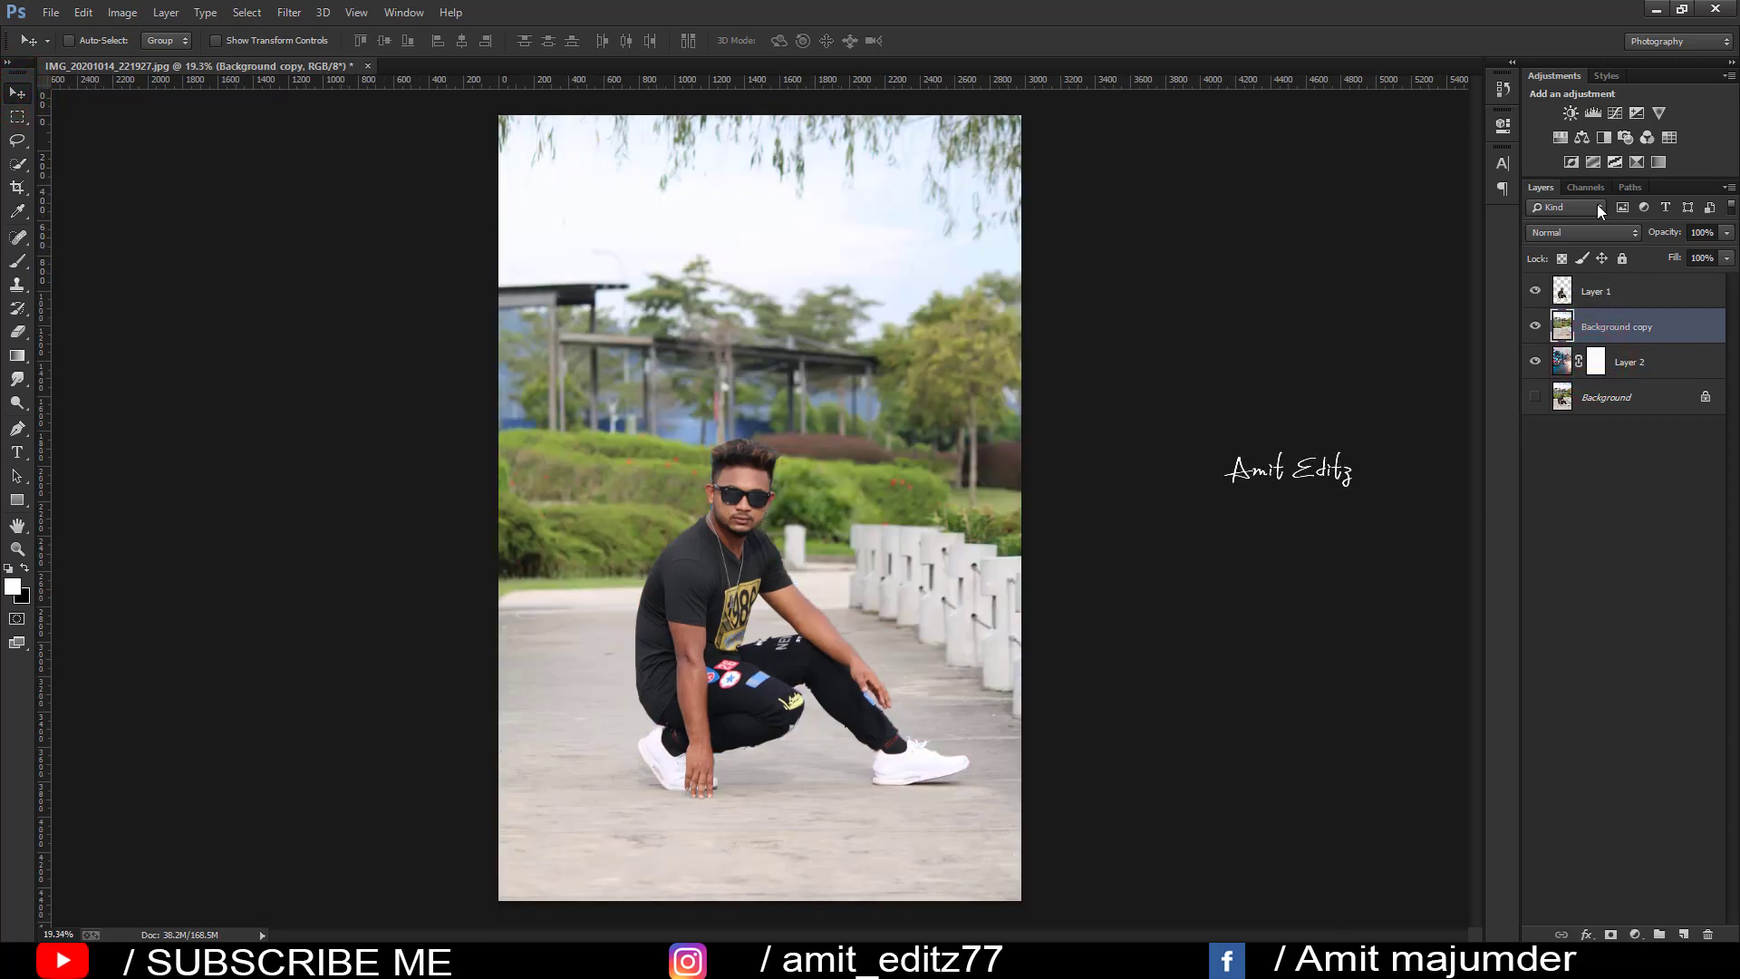
{"action": "left_click", "coordinate": [1563, 232]}
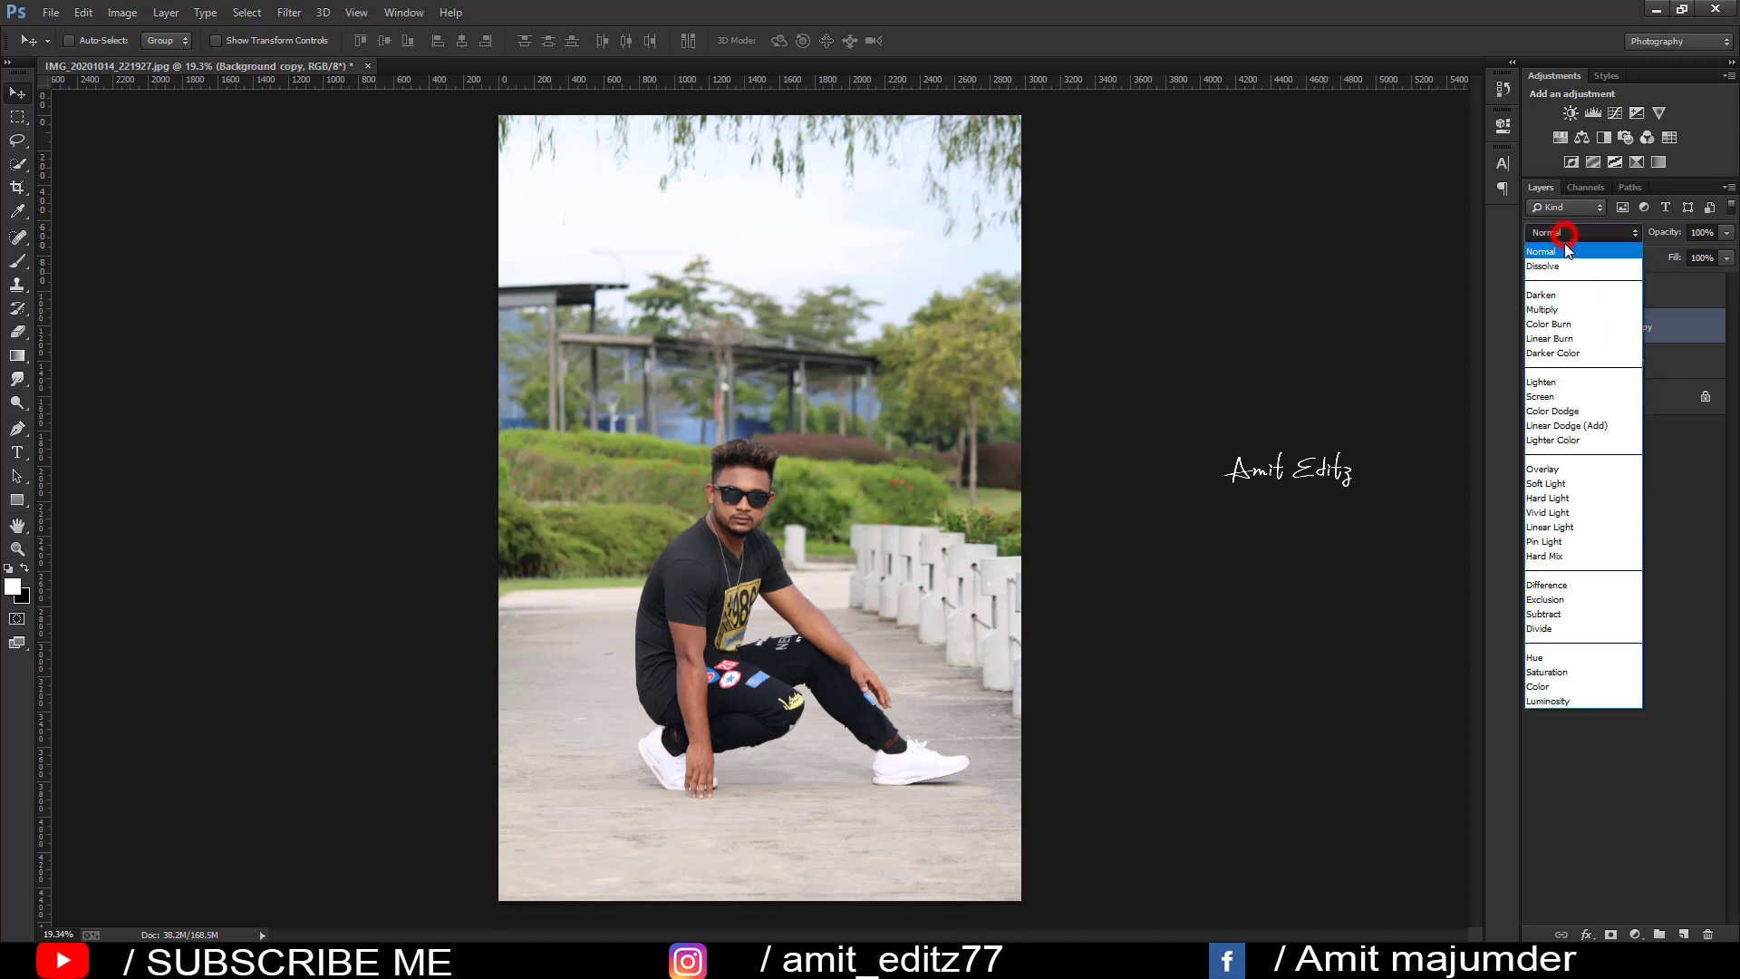
{"action": "left_click", "coordinate": [1552, 294]}
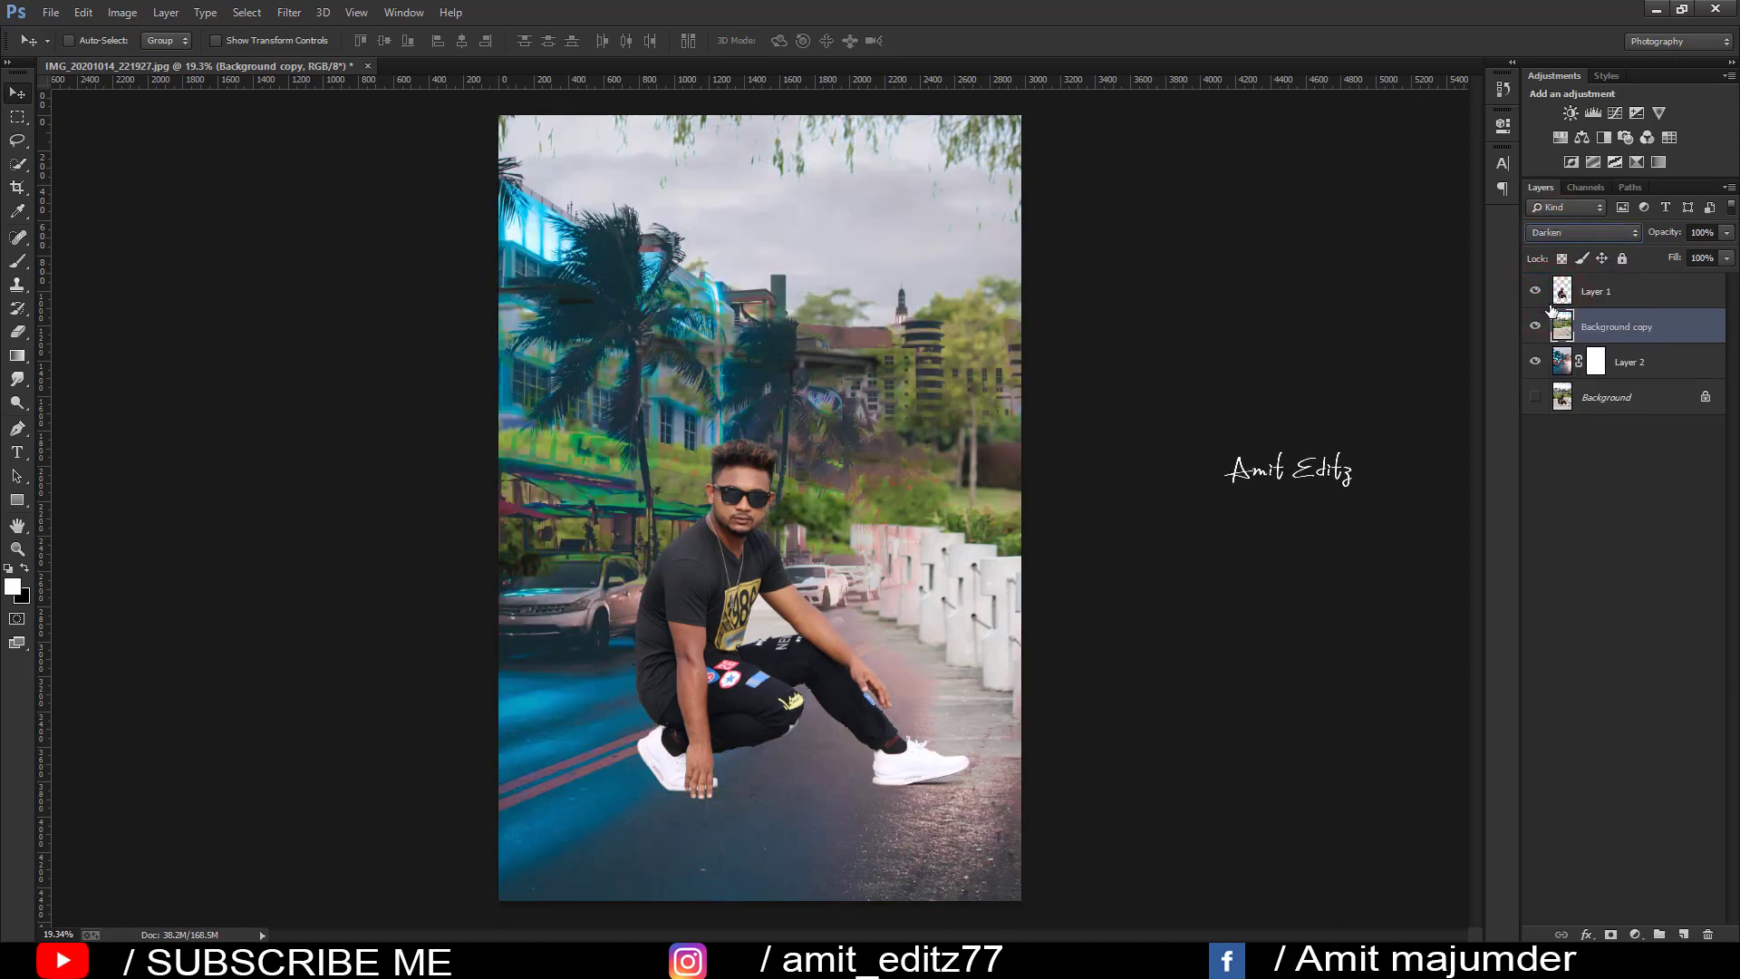
{"action": "key", "text": "Down"}
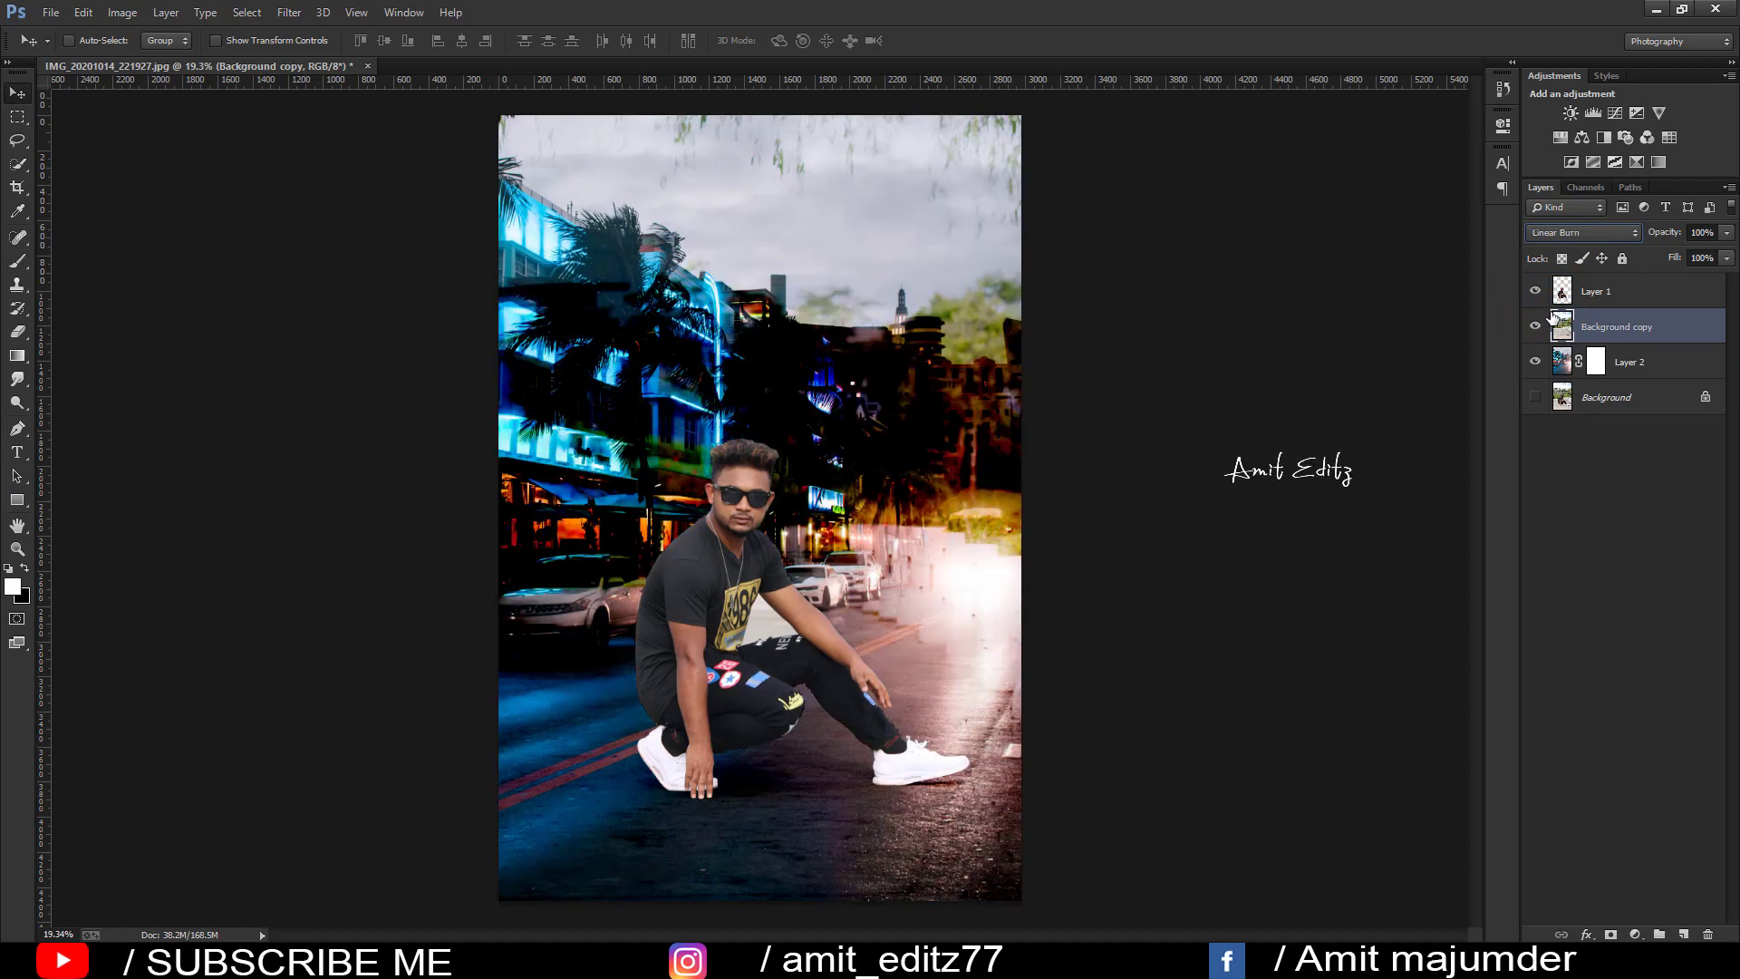
{"action": "key", "text": "Up"}
{"action": "key", "text": "Down"}
{"action": "key", "text": "Down"}
{"action": "key", "text": "Down"}
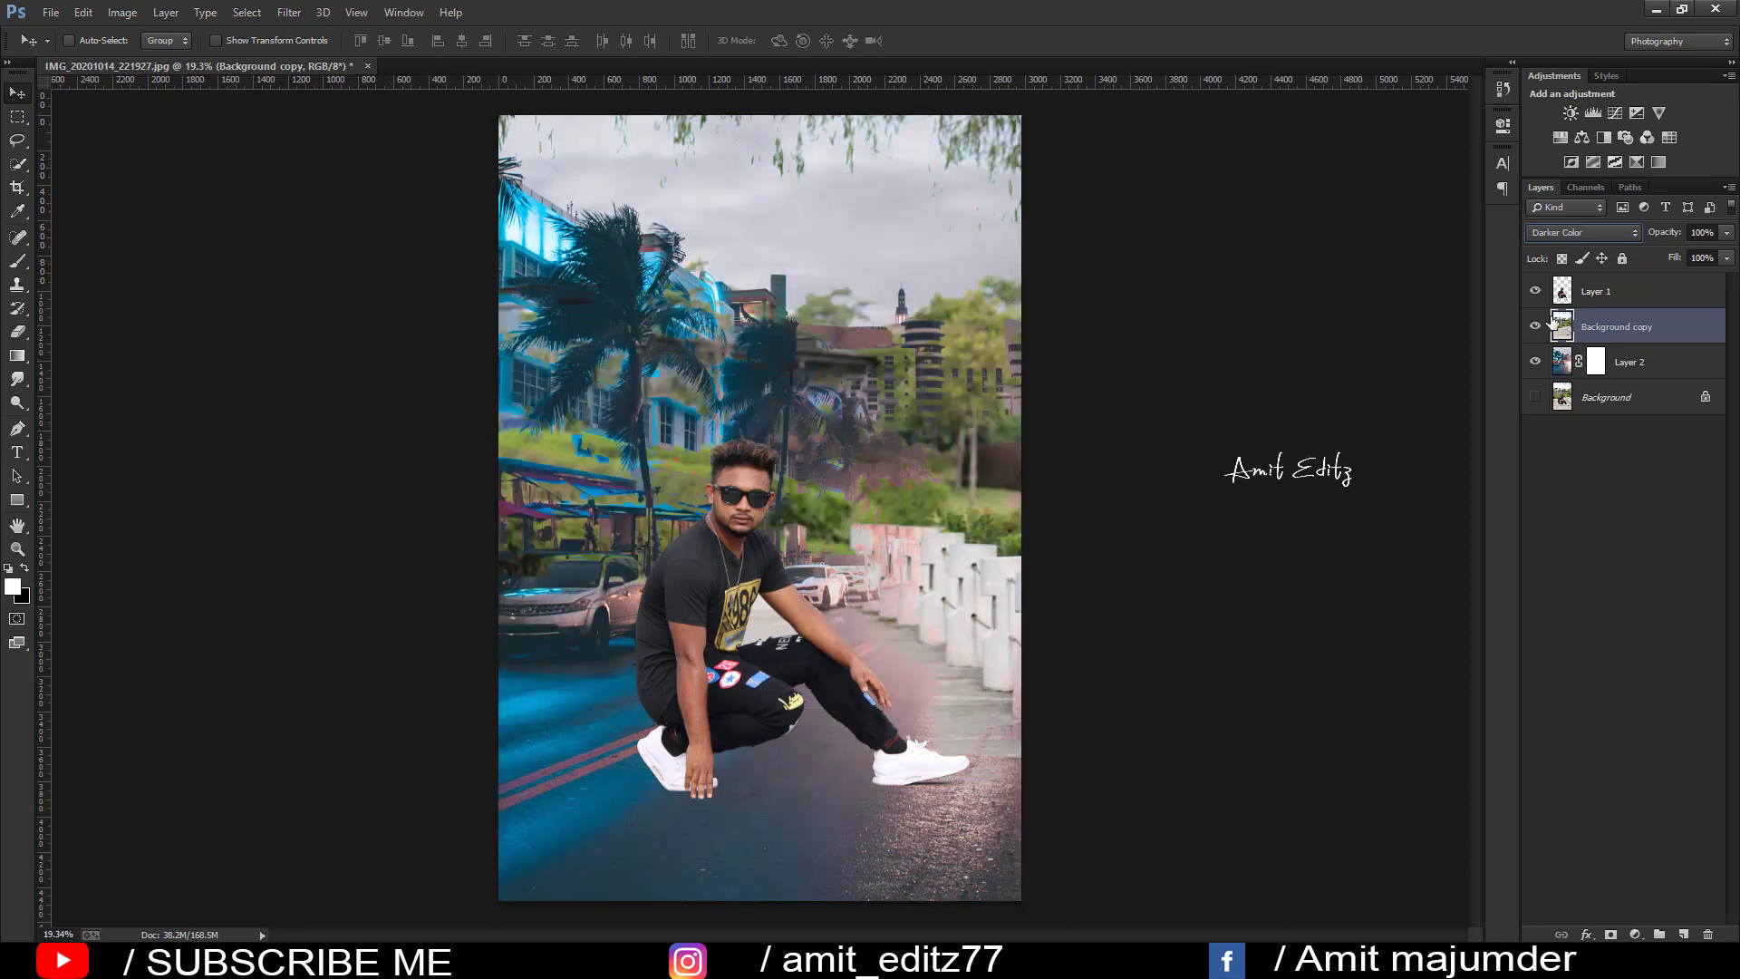
{"action": "key", "text": "Down"}
{"action": "key", "text": "Down"}
{"action": "key", "text": "Down"}
{"action": "key", "text": "Down"}
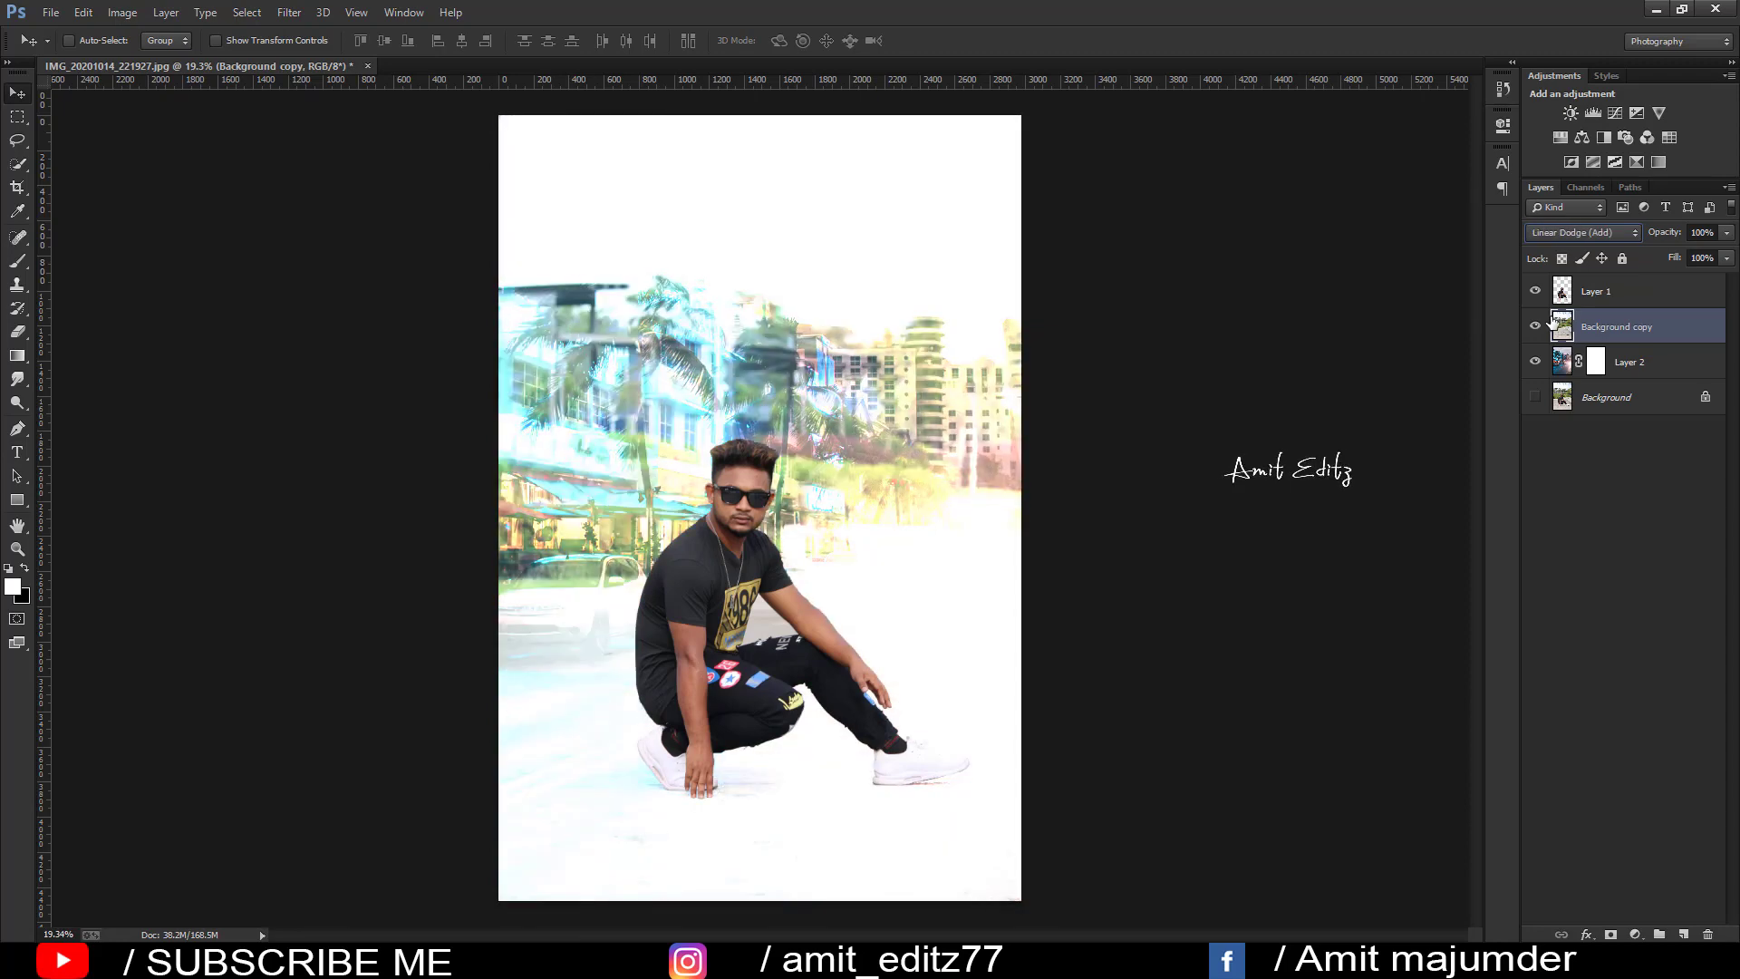
{"action": "key", "text": "Down"}
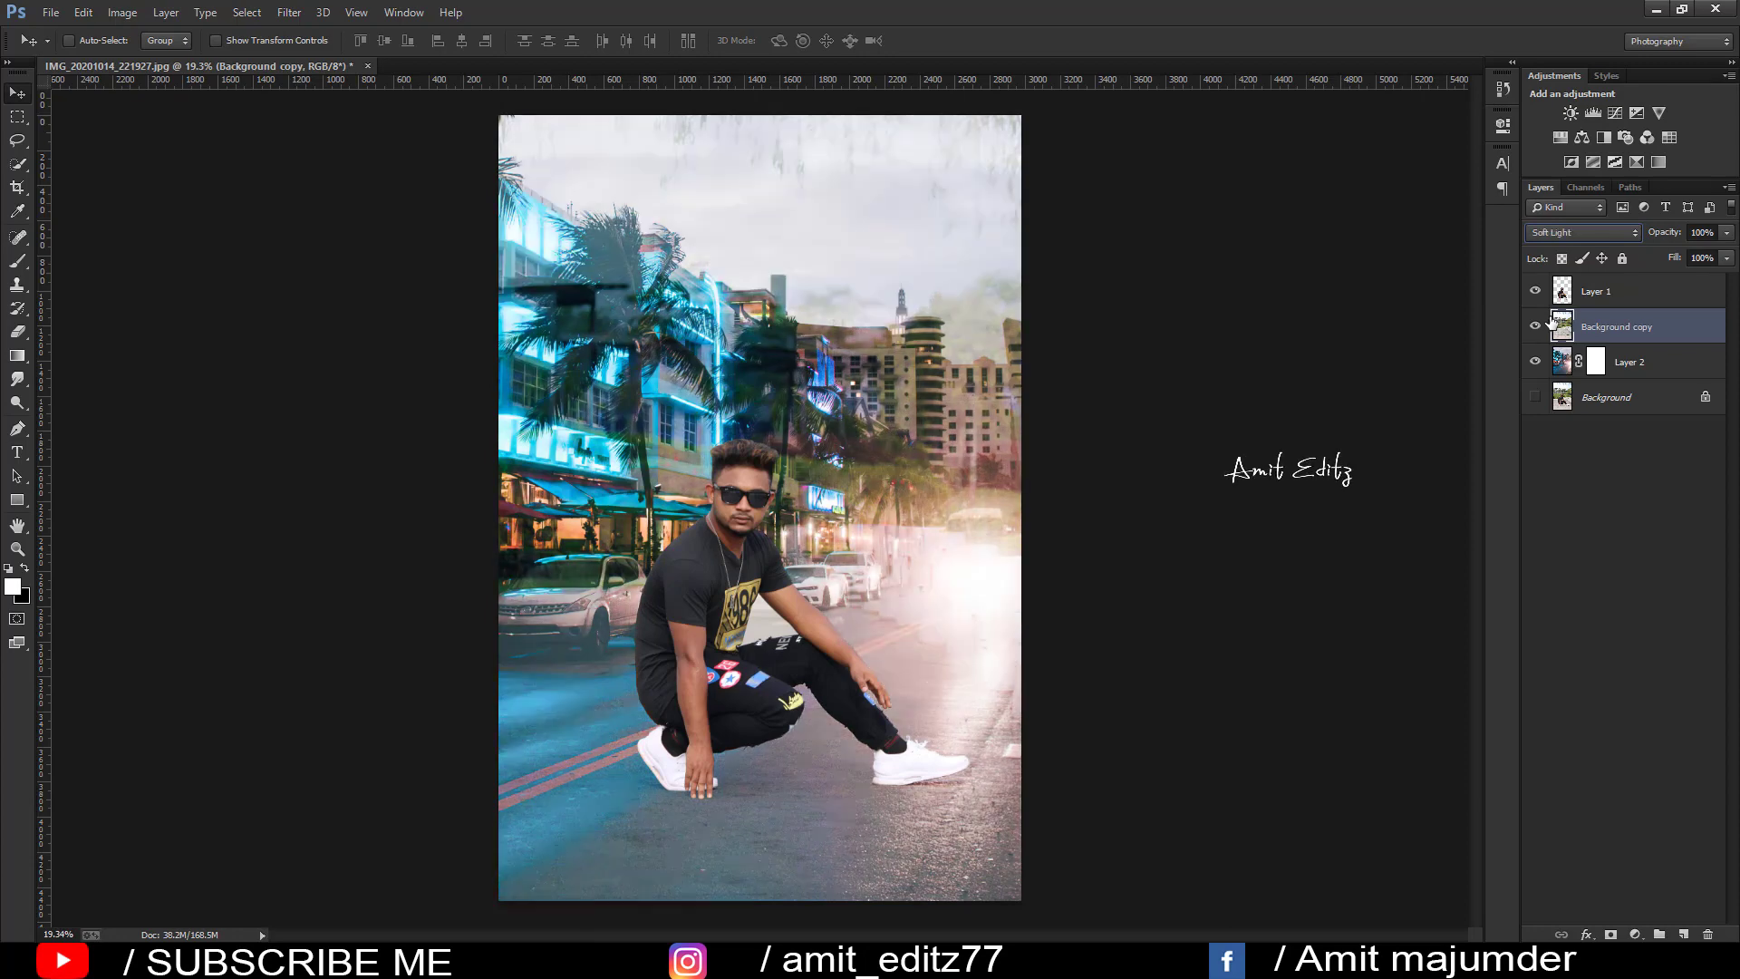
Step: Try Linear Light, Difference, Hue, Divide and Luminosity blends on the park layer
{"action": "key", "text": "Down"}
{"action": "key", "text": "Down"}
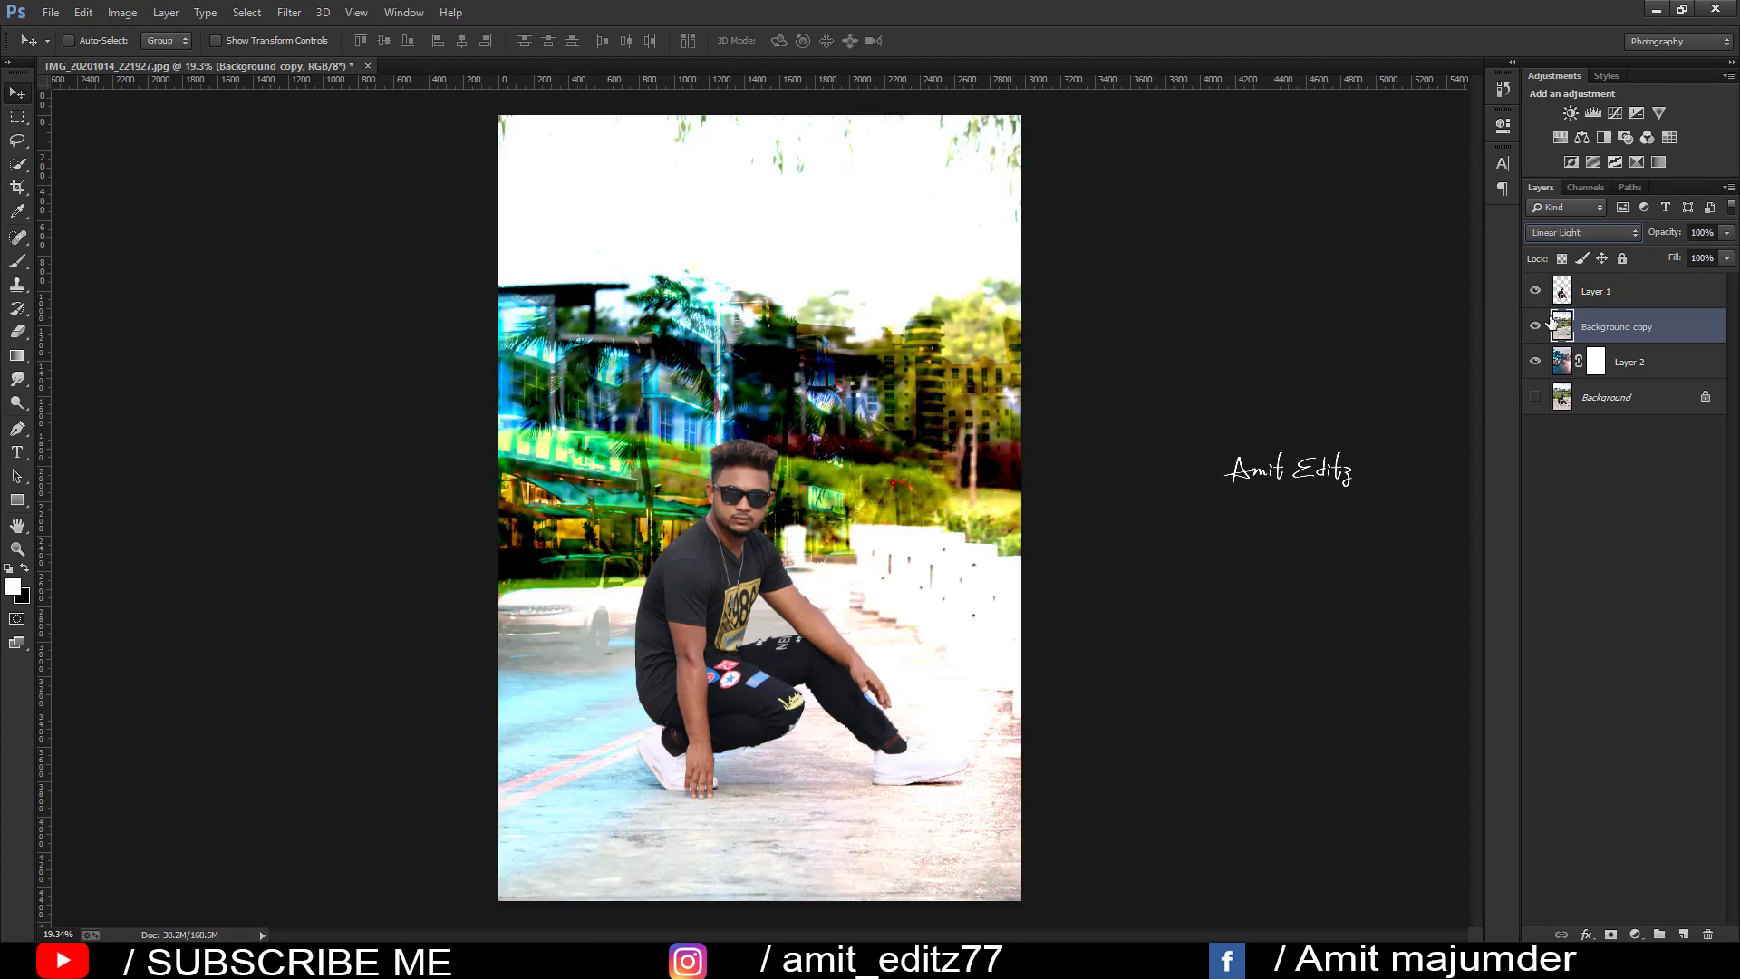
{"action": "key", "text": "Down"}
{"action": "key", "text": "Down"}
{"action": "key", "text": "Down"}
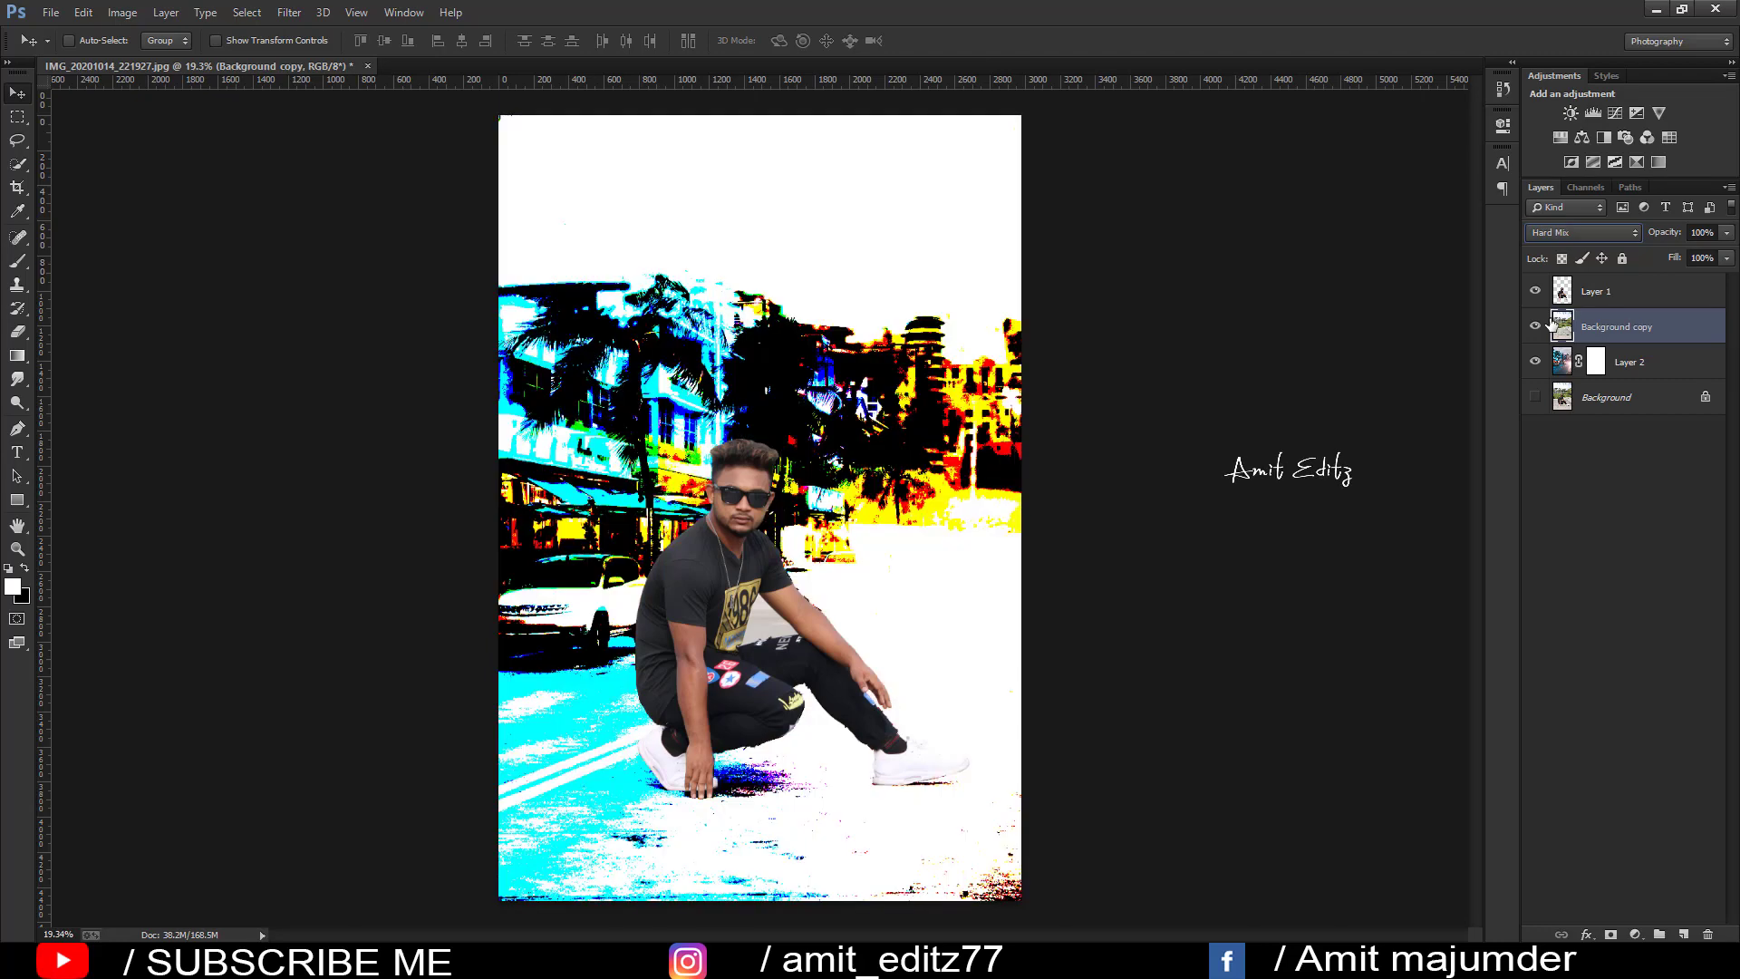
{"action": "key", "text": "Down"}
{"action": "key", "text": "Down"}
{"action": "key", "text": "Down"}
{"action": "key", "text": "Down"}
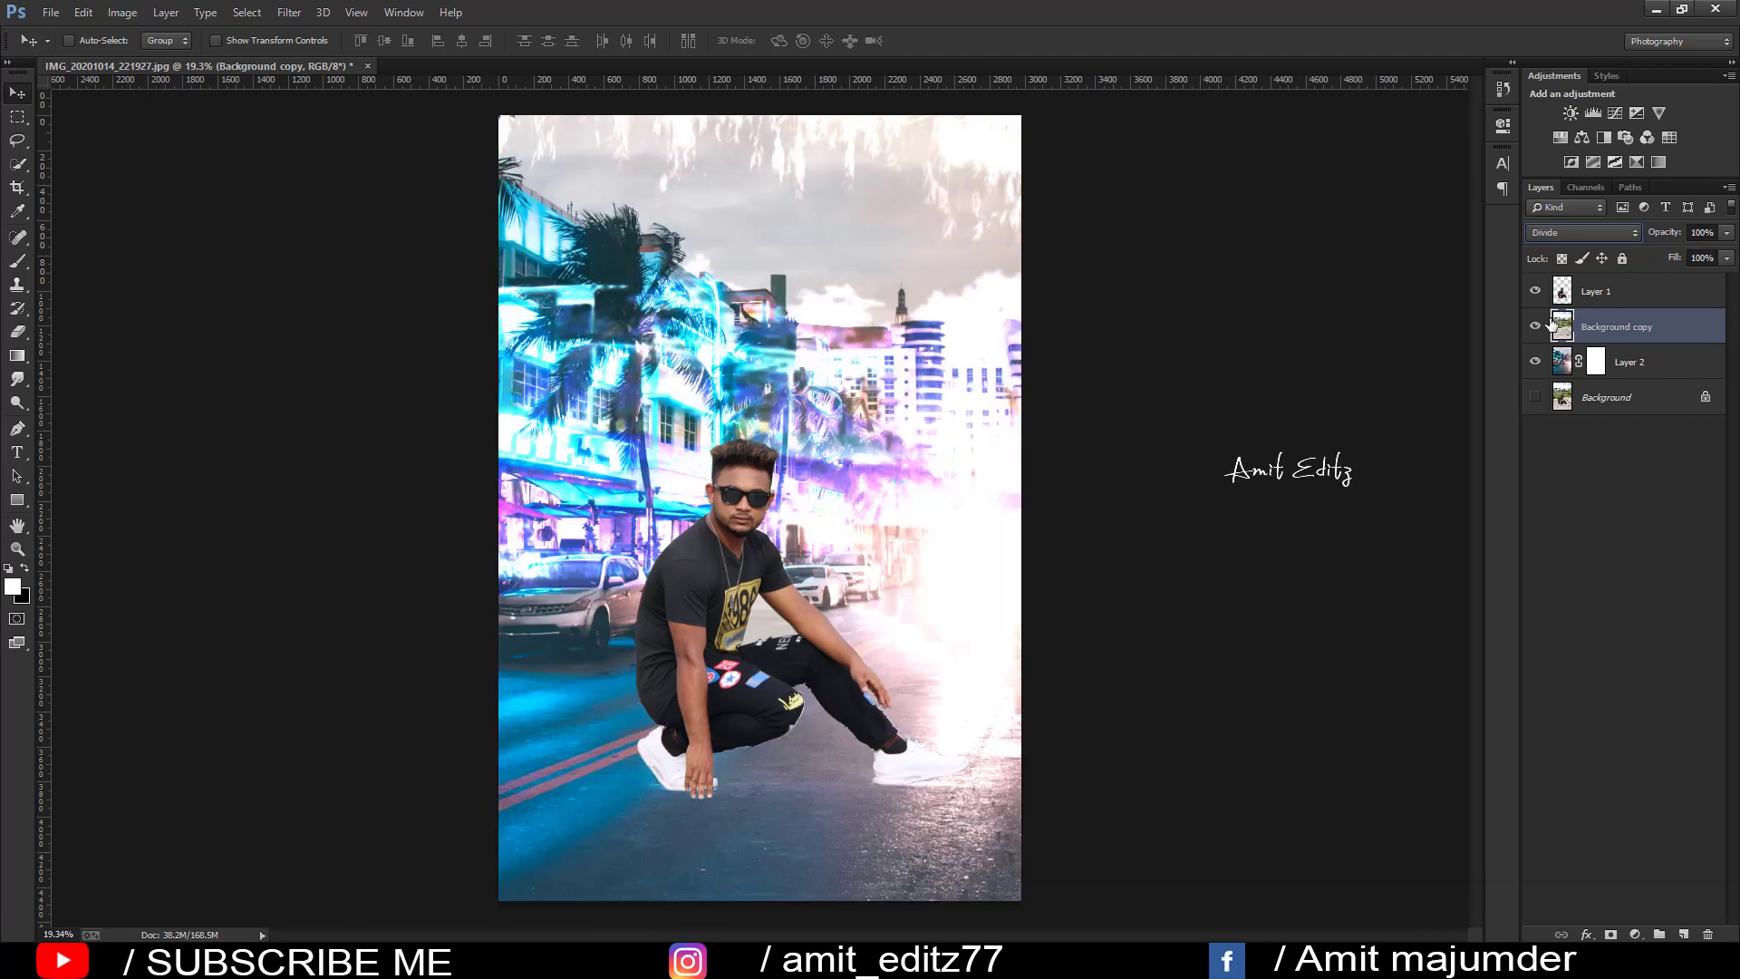
{"action": "key", "text": "Down"}
{"action": "key", "text": "Up"}
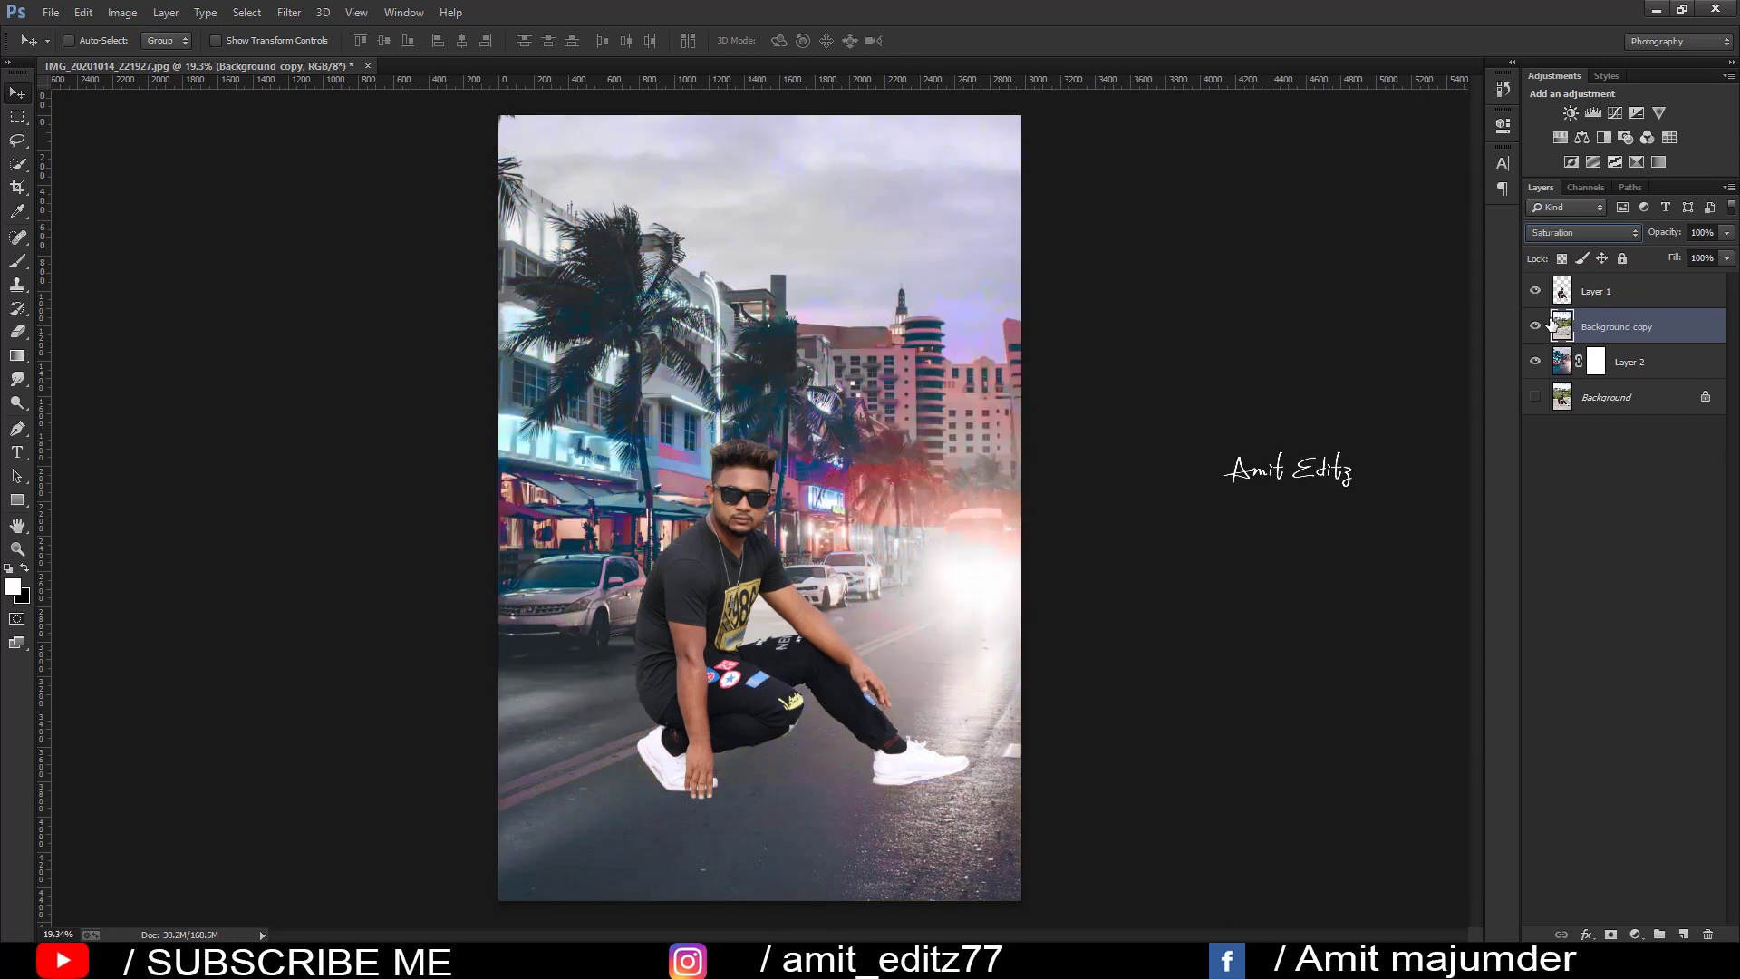
{"action": "key", "text": "Down"}
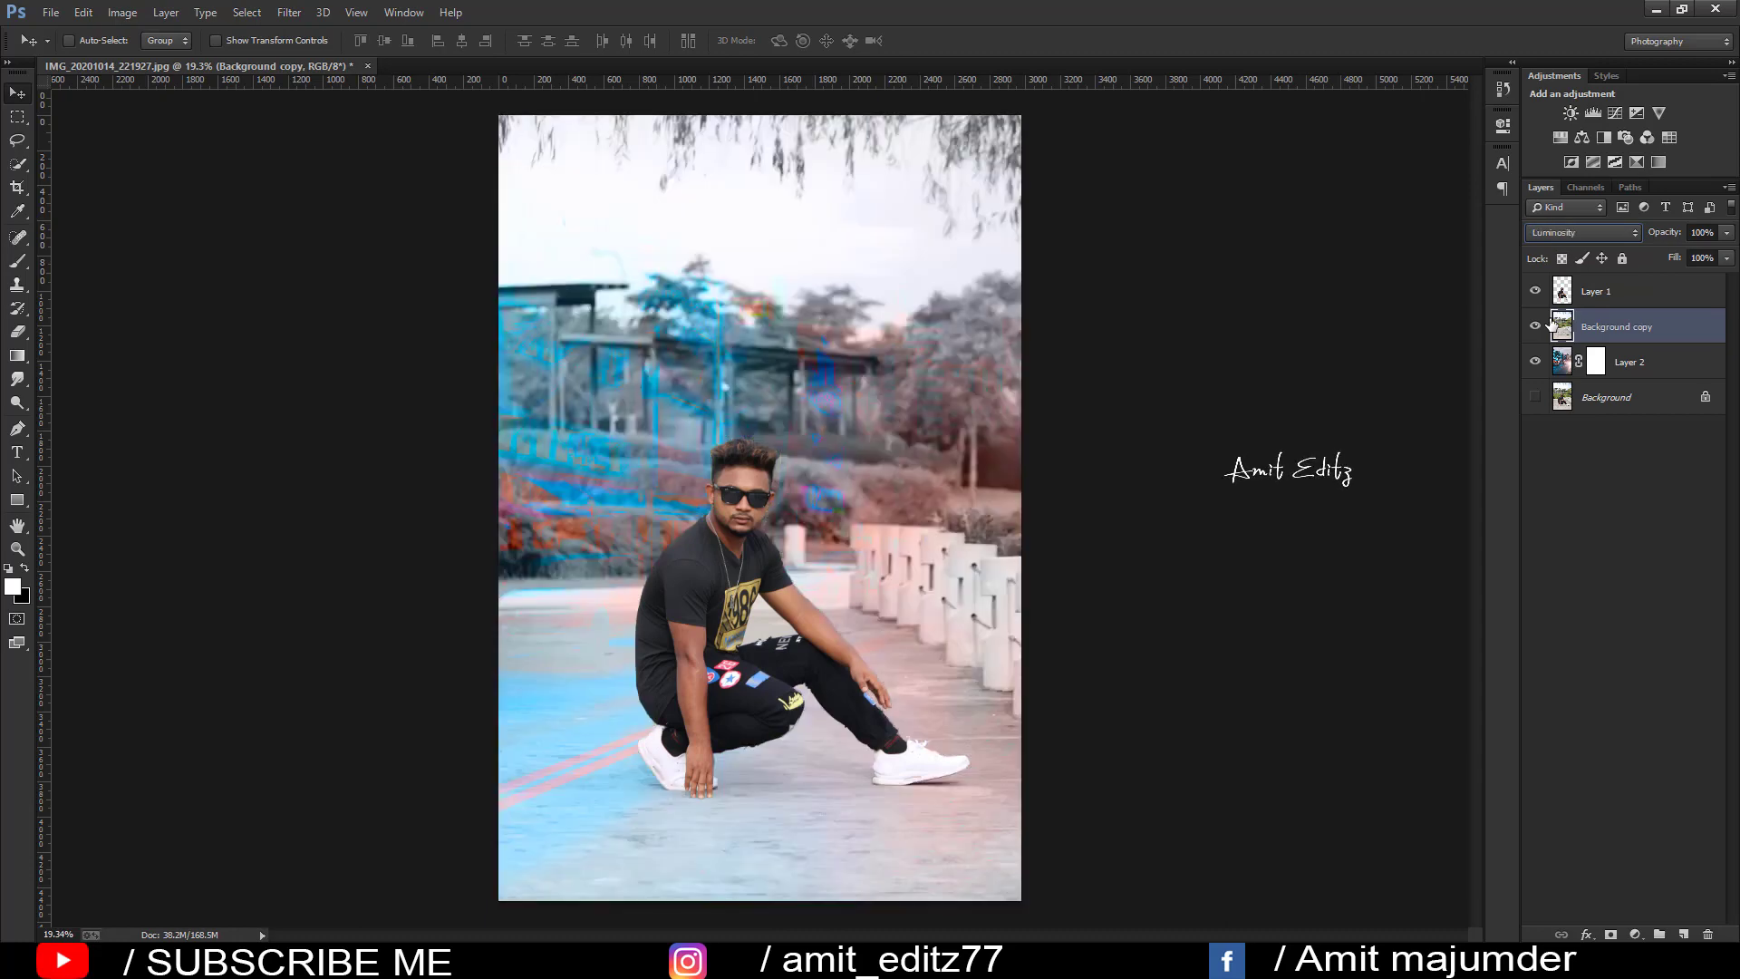
Step: Return the park layer to Darken and compare Color Burn, Multiply, Linear Burn and Darker Color blends
{"action": "left_click", "coordinate": [1584, 233]}
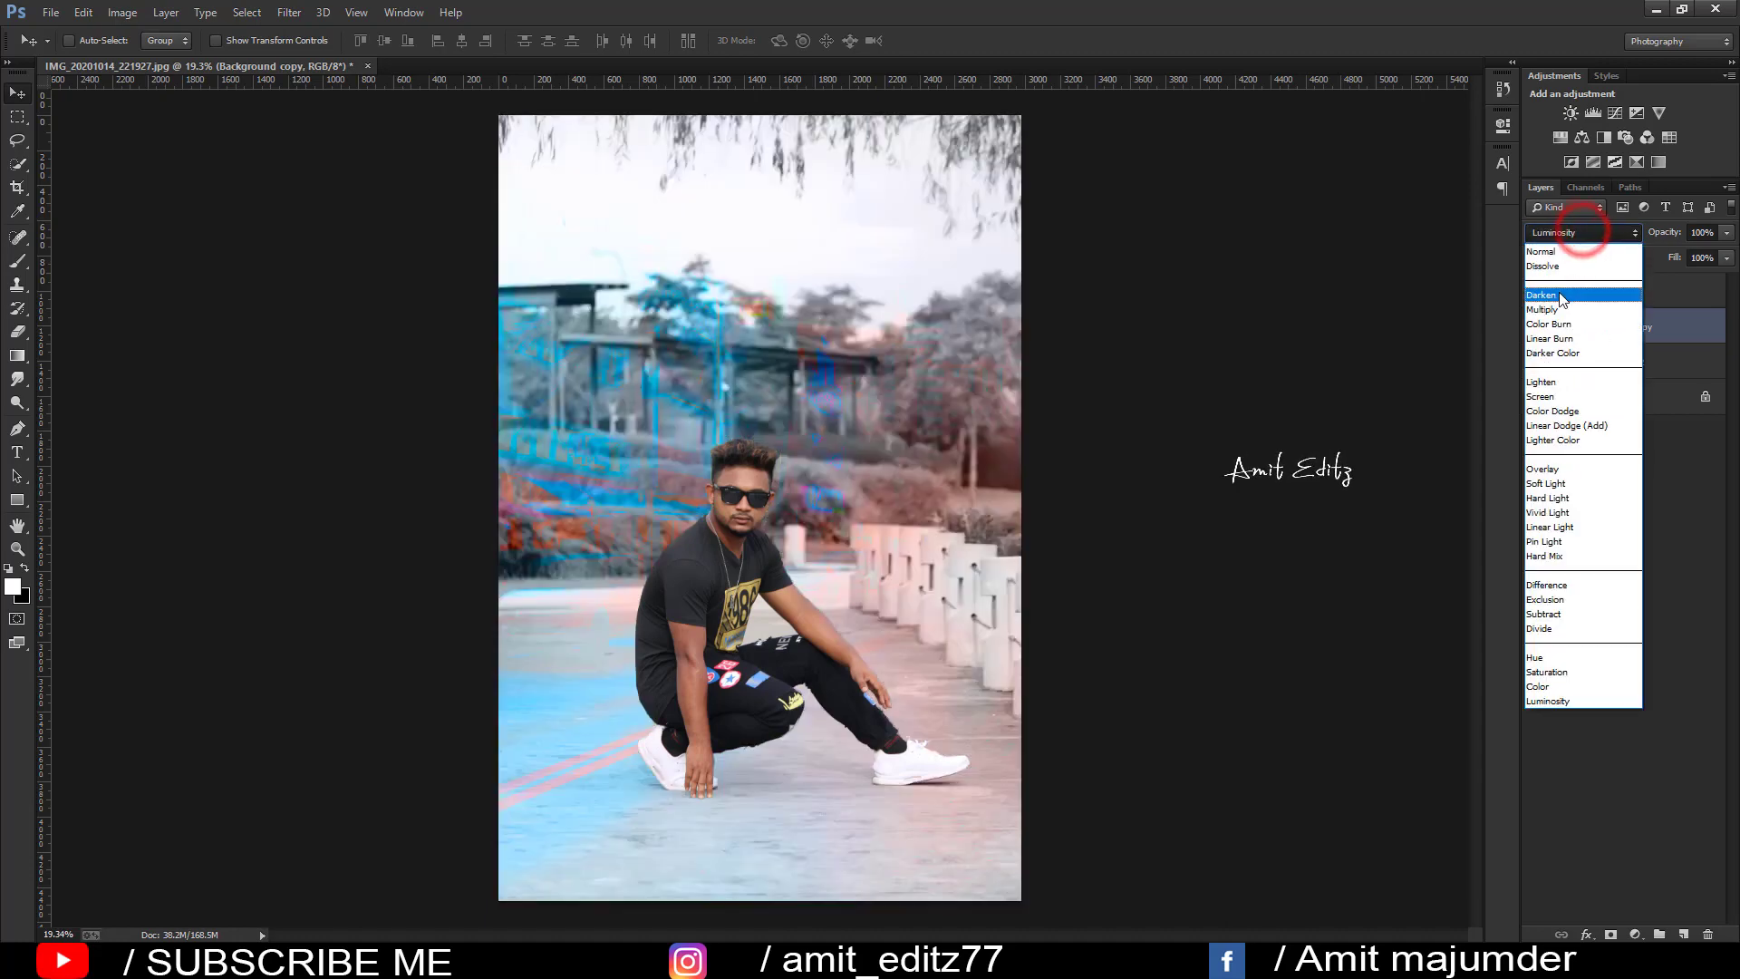
{"action": "left_click", "coordinate": [1561, 290]}
{"action": "key", "text": "Down"}
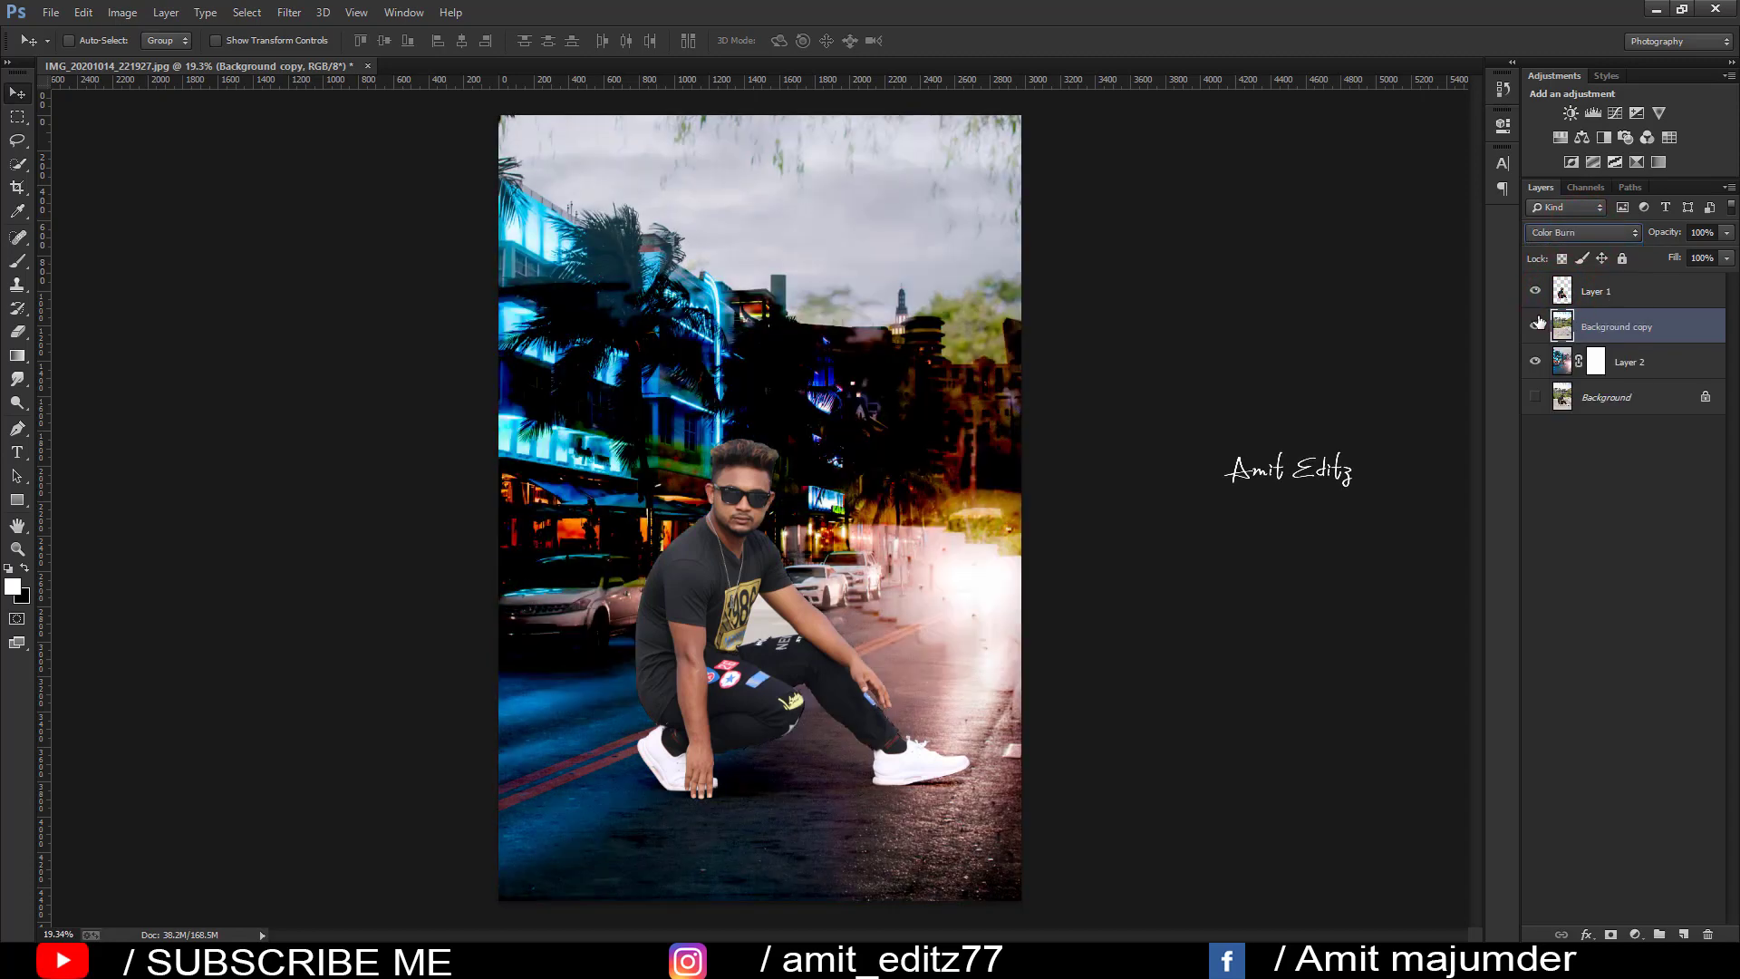
{"action": "key", "text": "Up"}
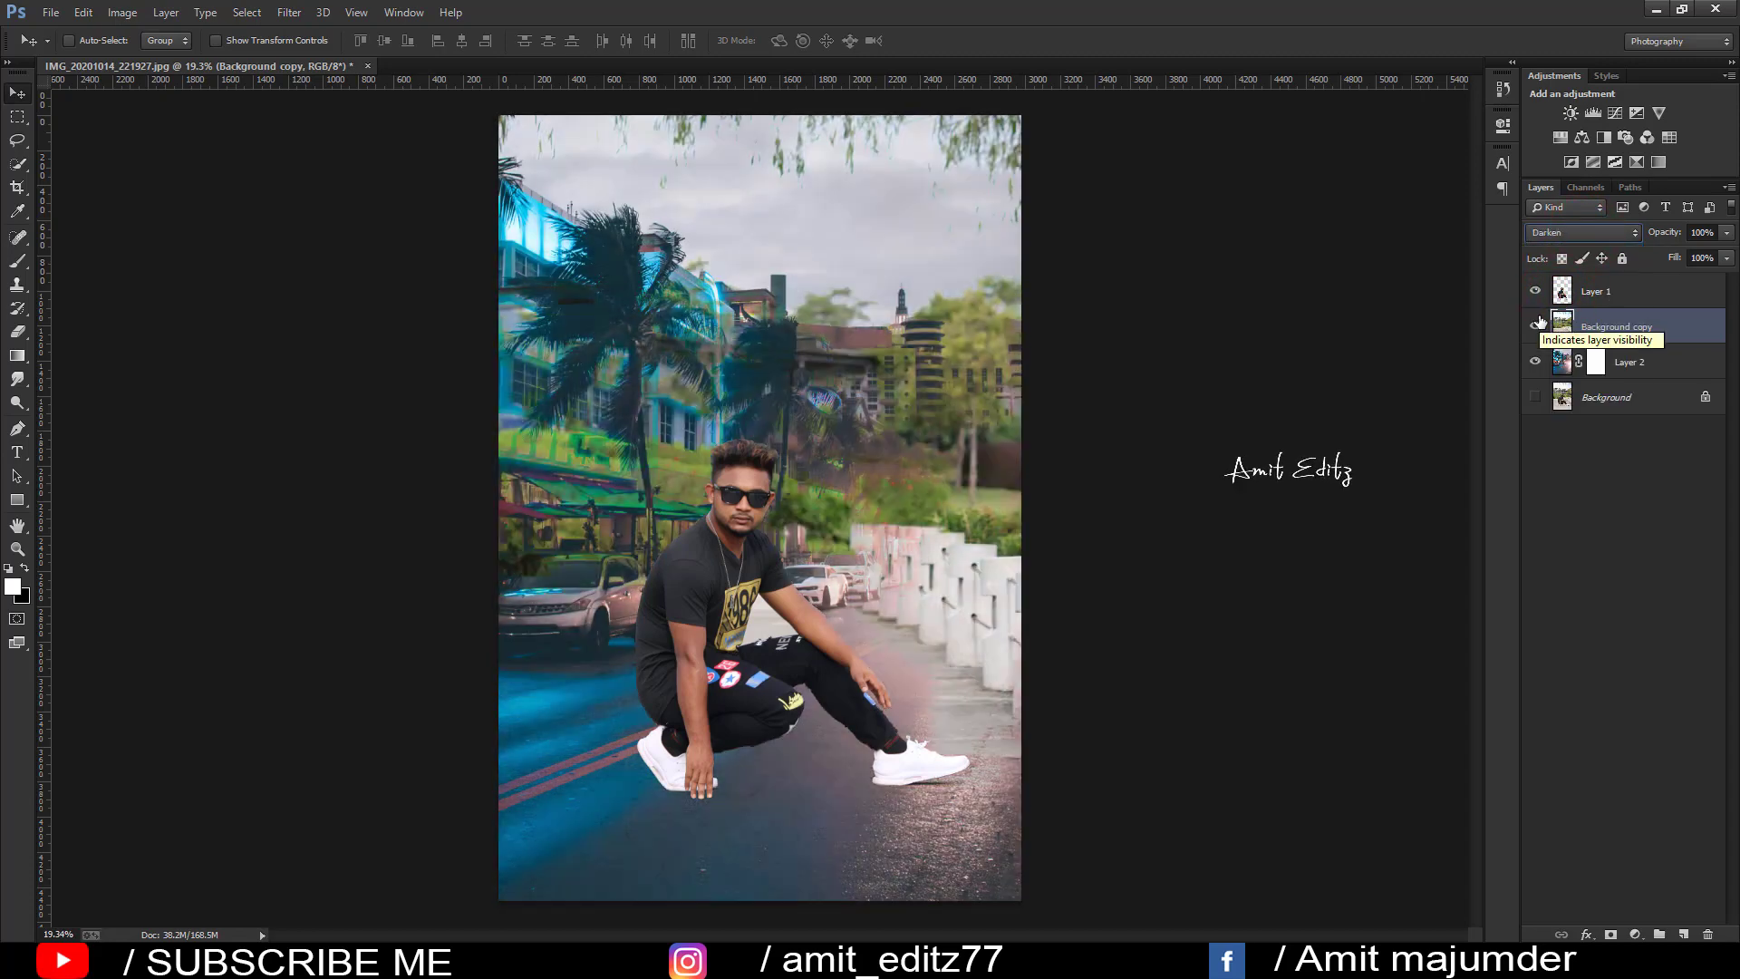
{"action": "key", "text": "Down"}
{"action": "key", "text": "Down"}
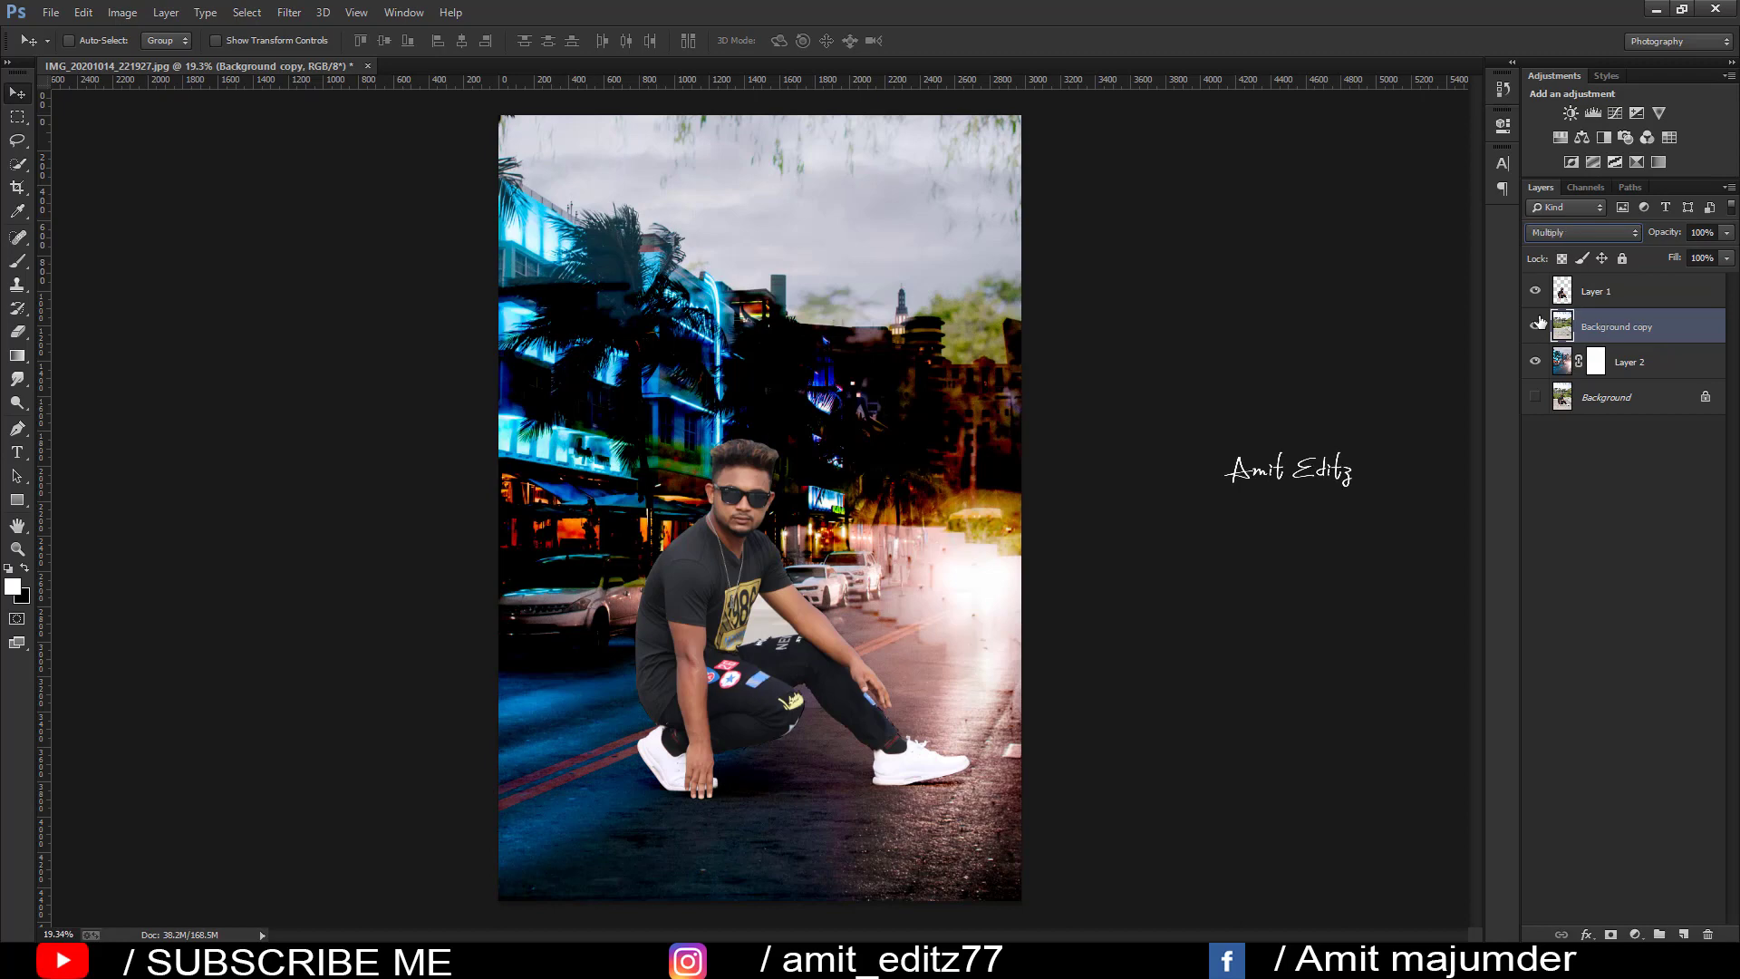
{"action": "key", "text": "Up"}
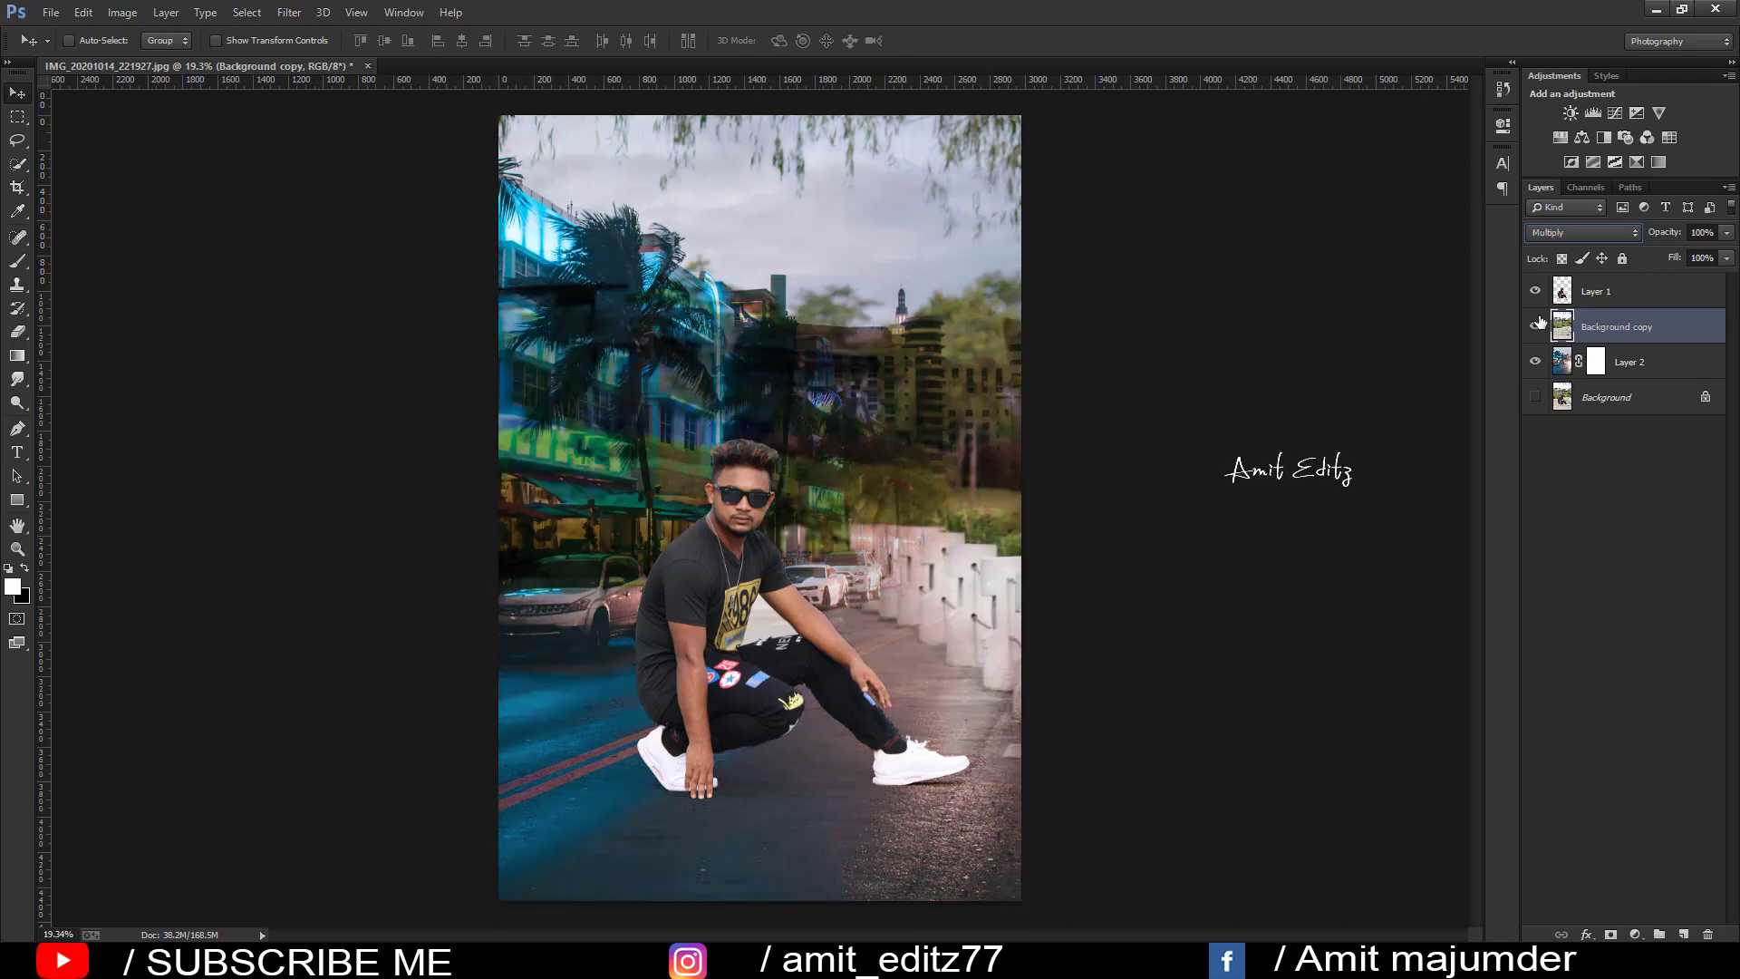
{"action": "key", "text": "Down"}
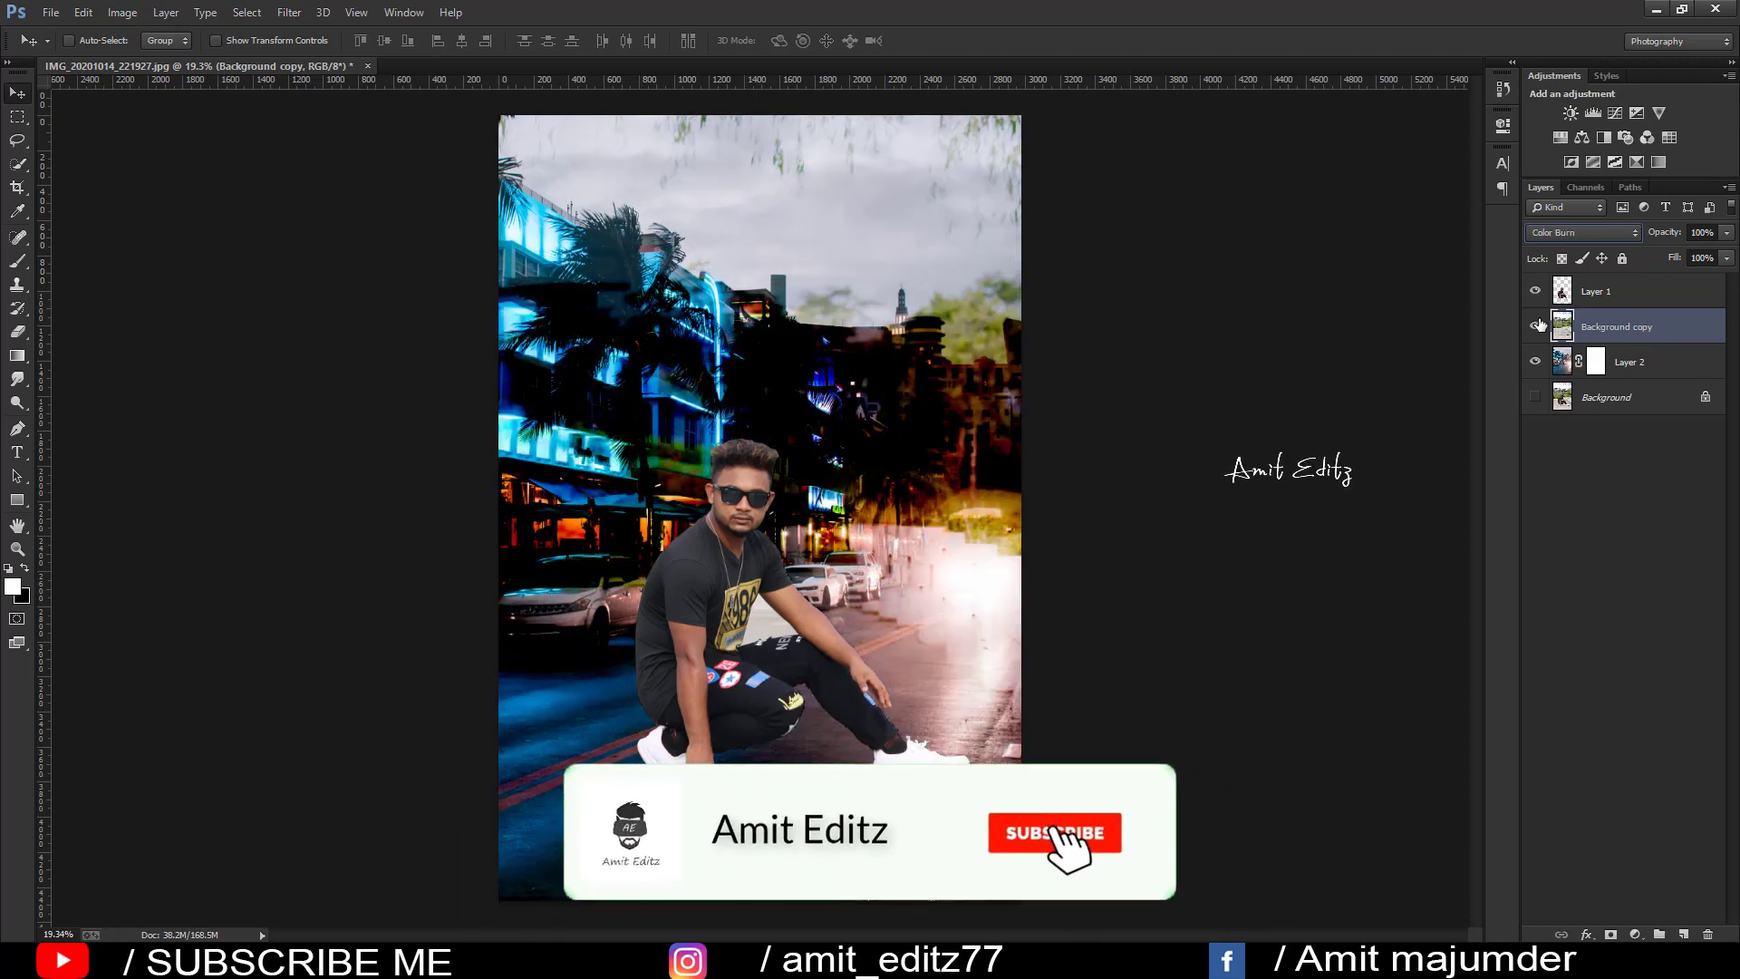
{"action": "key", "text": "Down"}
{"action": "key", "text": "Down"}
{"action": "key", "text": "Up"}
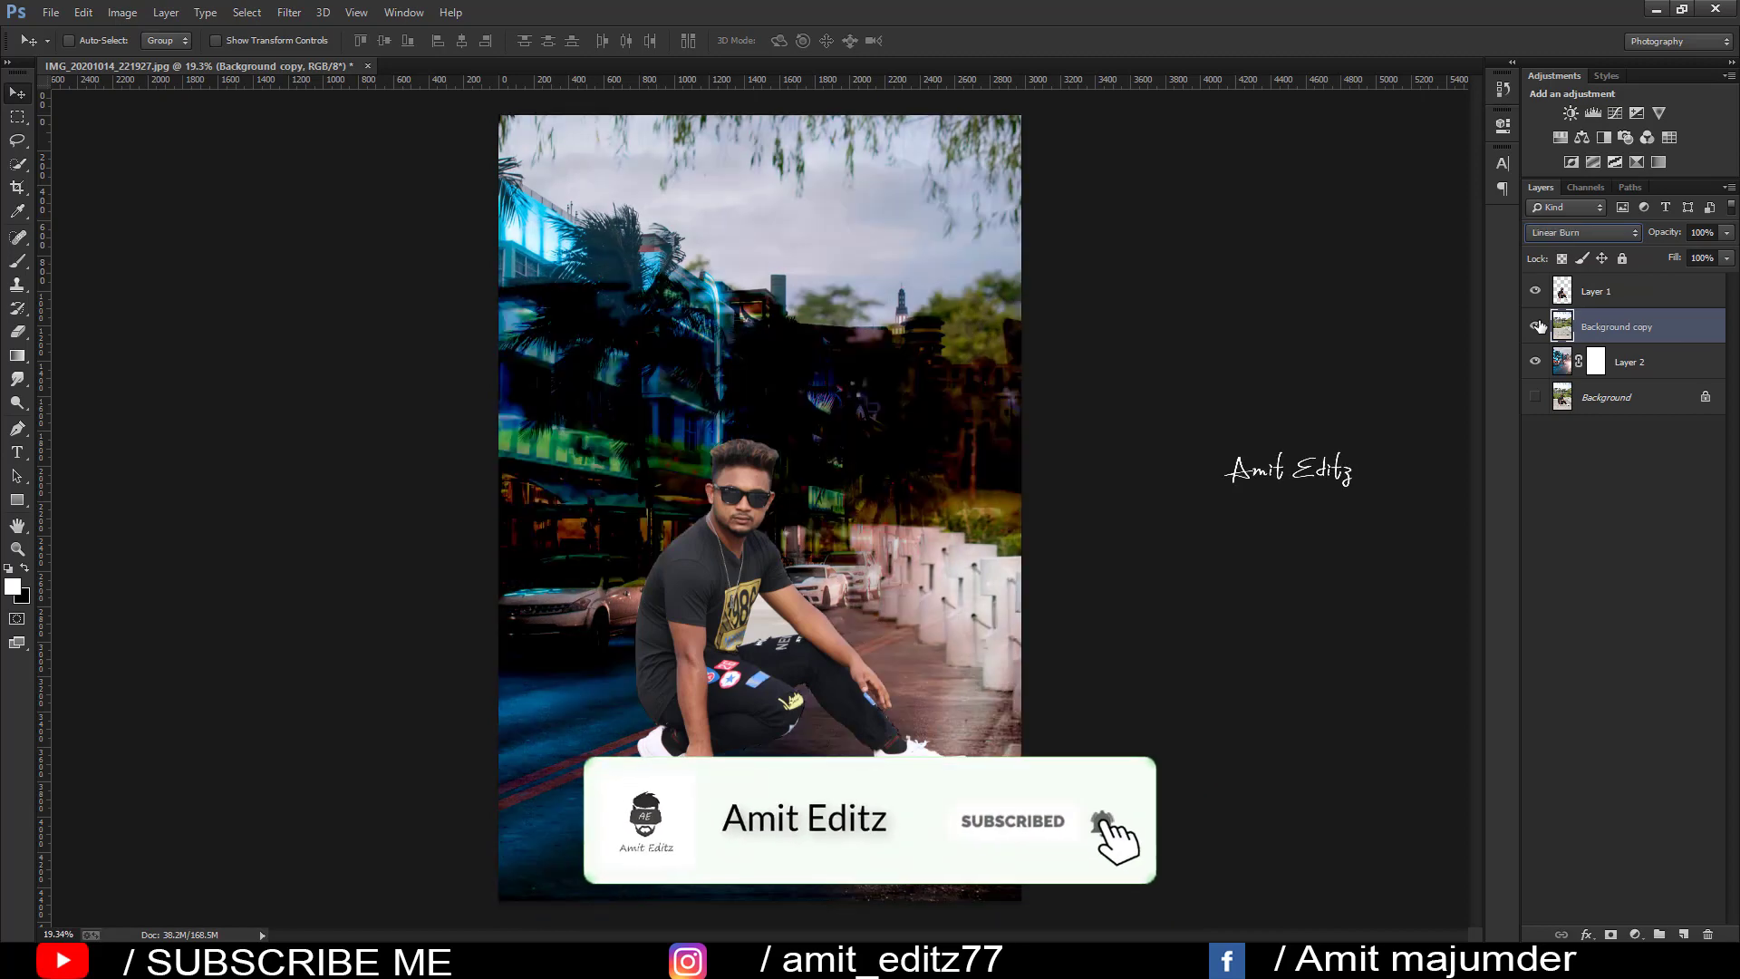
{"action": "key", "text": "Down"}
{"action": "key", "text": "Down"}
{"action": "key", "text": "Down"}
{"action": "key", "text": "Down"}
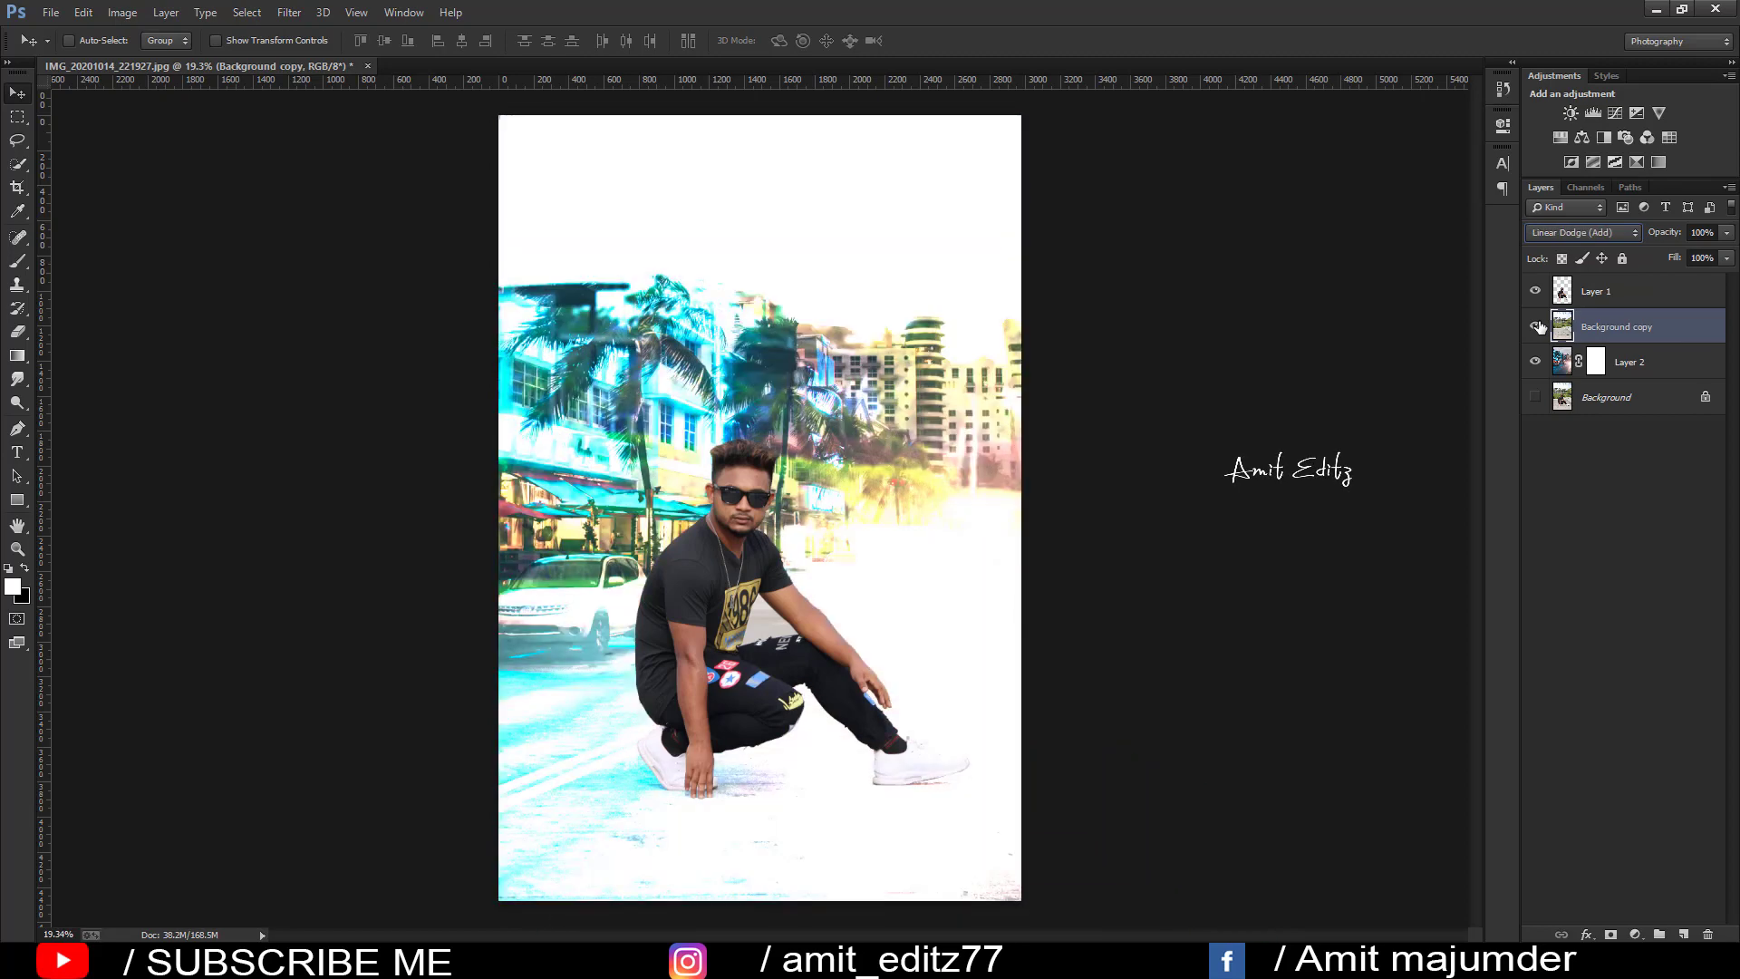
{"action": "key", "text": "Down"}
{"action": "key", "text": "Down"}
{"action": "key", "text": "Down"}
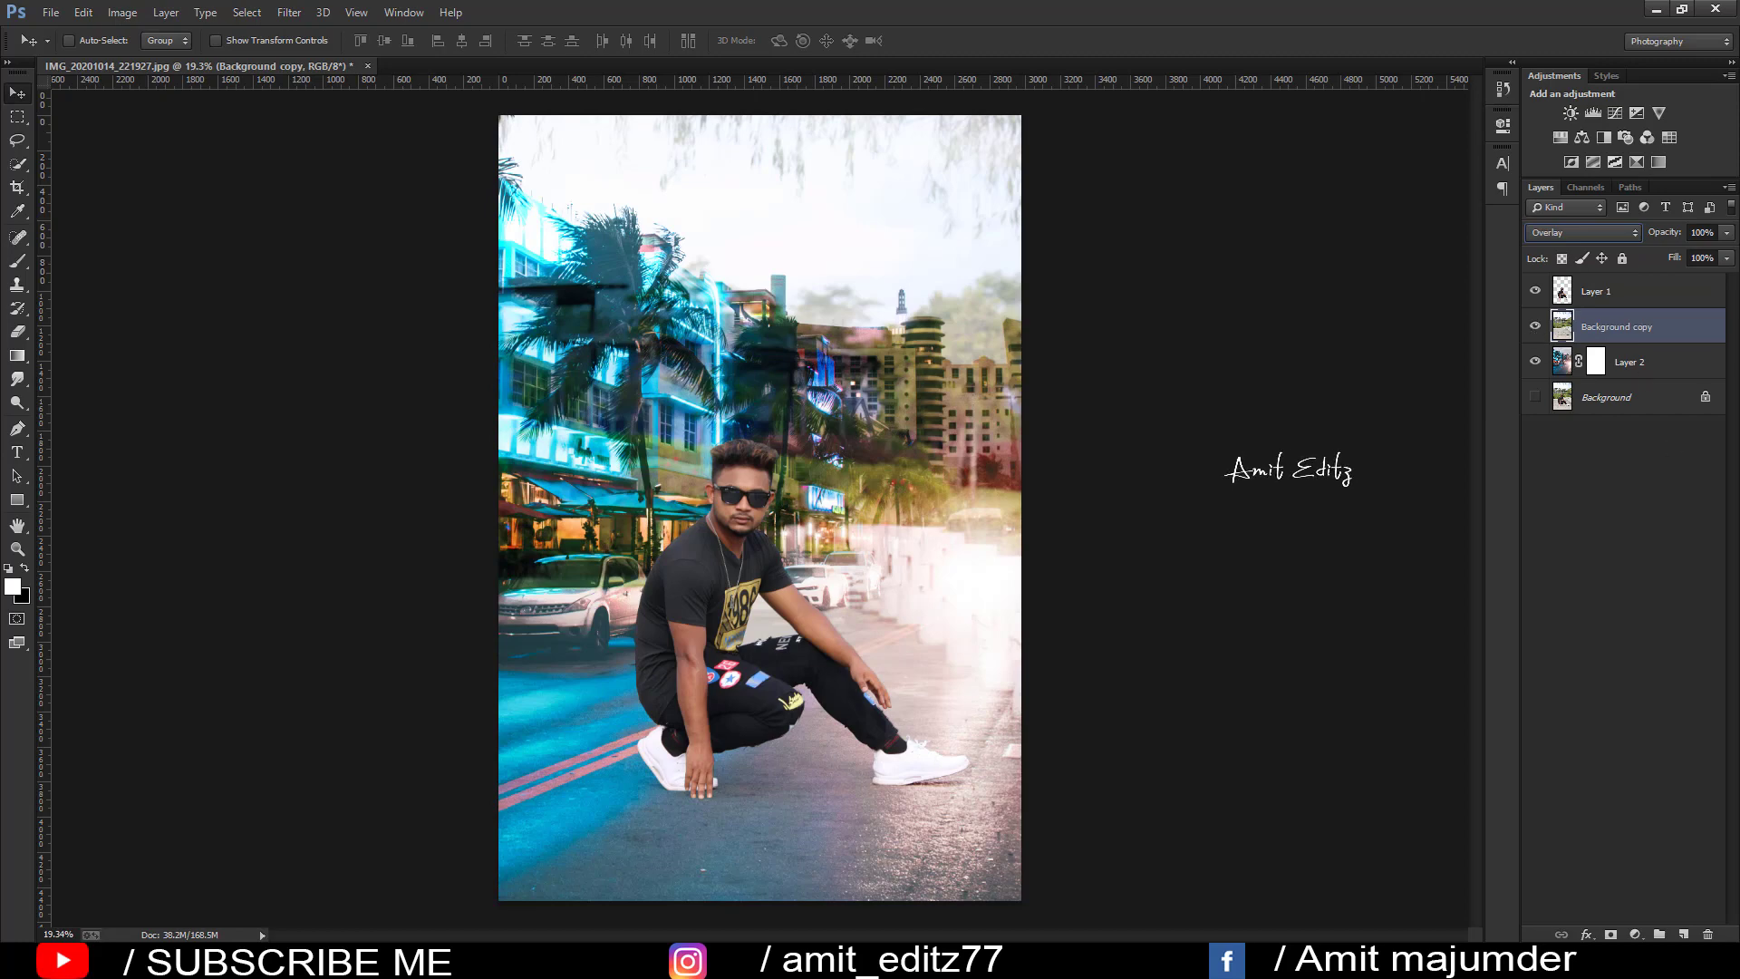
Step: Add a white mask to the park layer and paint out the hazy sky and middle in black
{"action": "left_click", "coordinate": [1611, 935]}
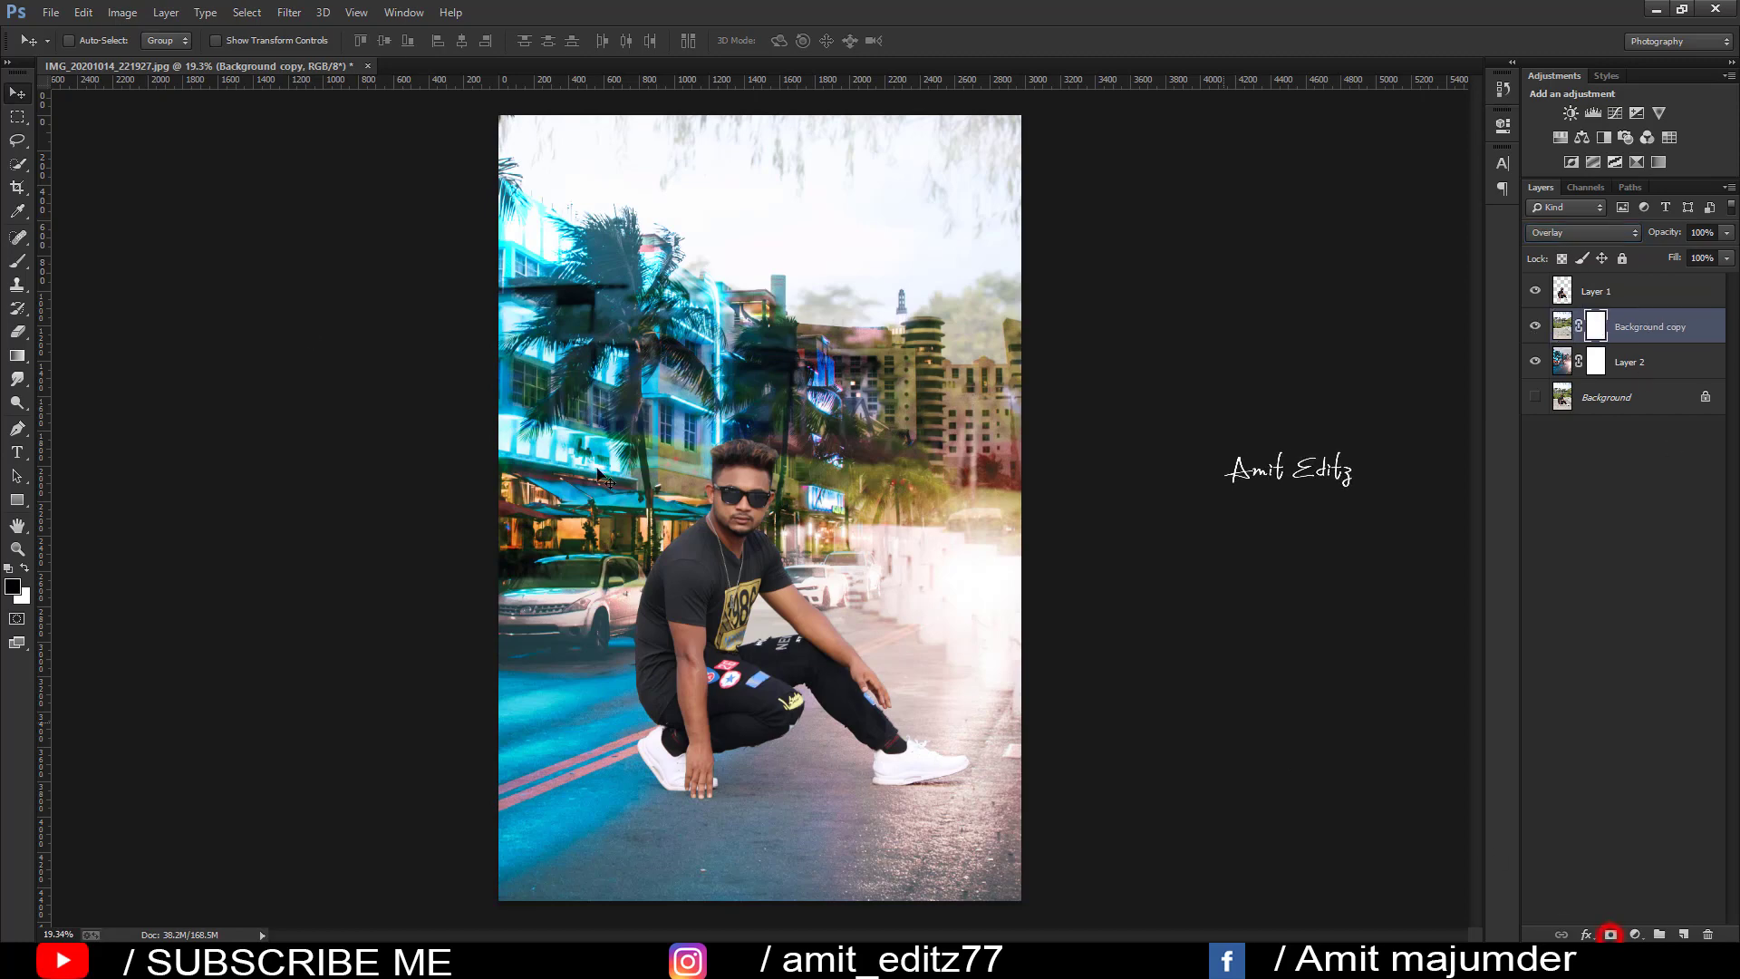
{"action": "left_click", "coordinate": [15, 263]}
{"action": "mouse_move", "coordinate": [440, 206]}
{"action": "left_mouse_down"}
{"action": "mouse_move", "coordinate": [796, 175]}
{"action": "mouse_move", "coordinate": [508, 235]}
{"action": "left_mouse_up"}
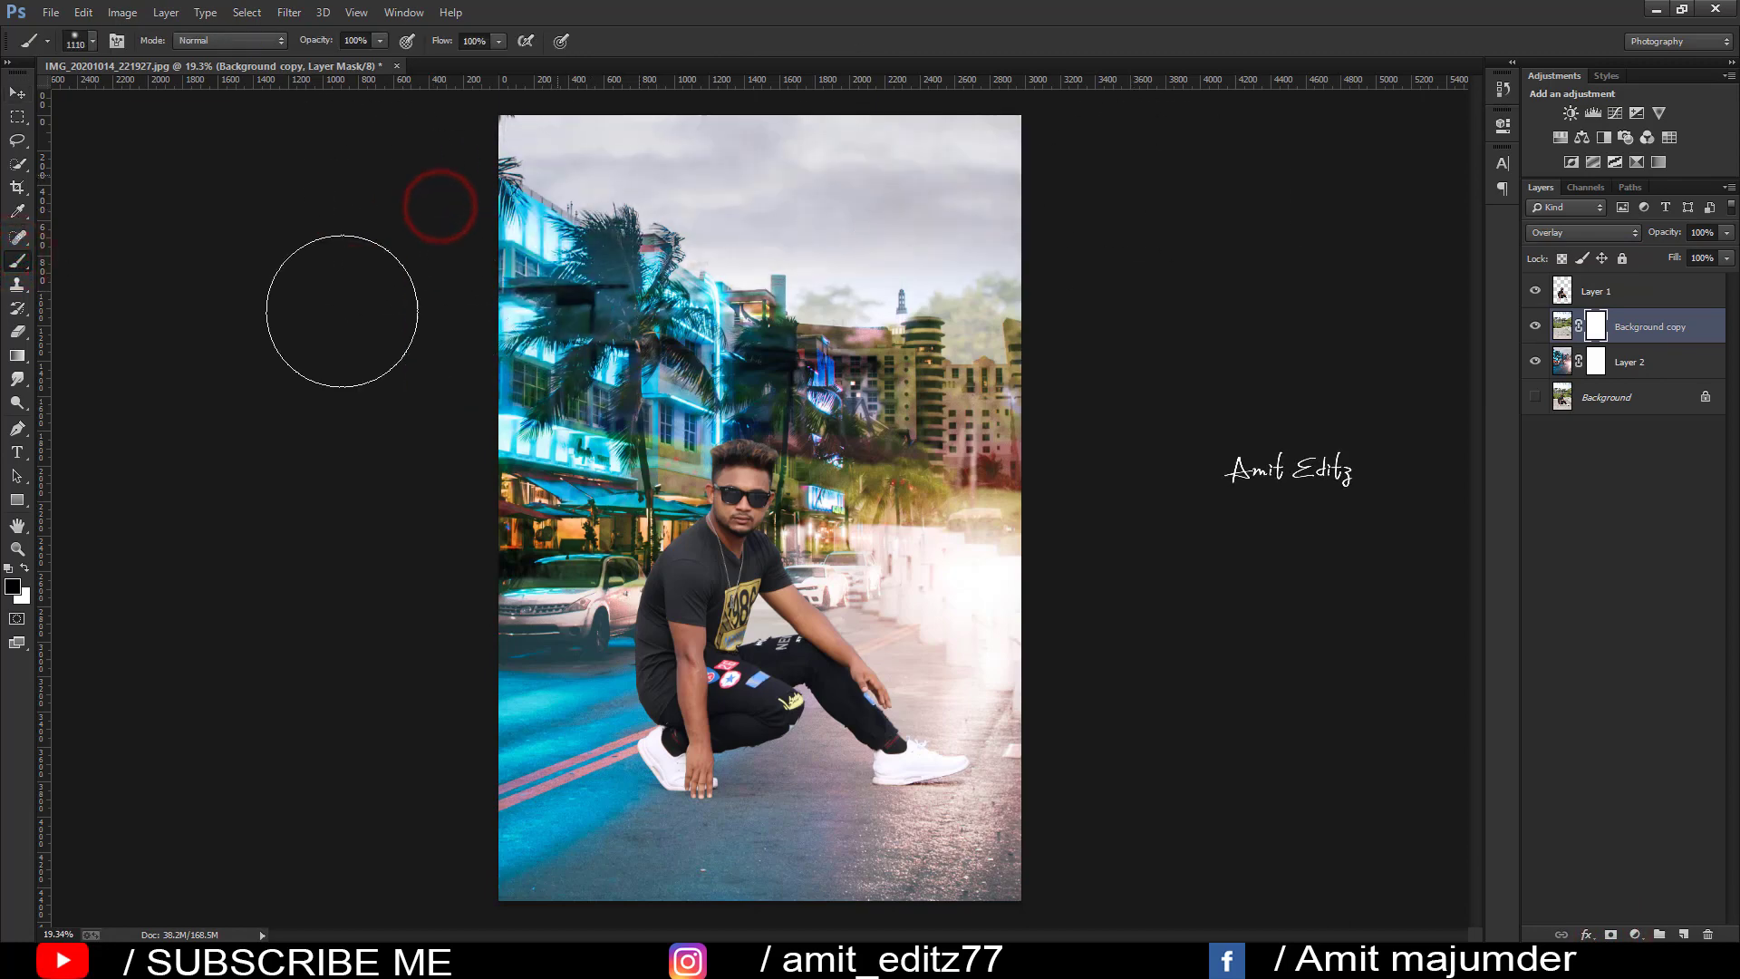
{"action": "mouse_move", "coordinate": [342, 311]}
{"action": "left_mouse_down"}
{"action": "mouse_move", "coordinate": [249, 454]}
{"action": "mouse_move", "coordinate": [466, 556]}
{"action": "mouse_move", "coordinate": [1139, 590]}
{"action": "mouse_move", "coordinate": [771, 658]}
{"action": "mouse_move", "coordinate": [311, 668]}
{"action": "left_mouse_up"}
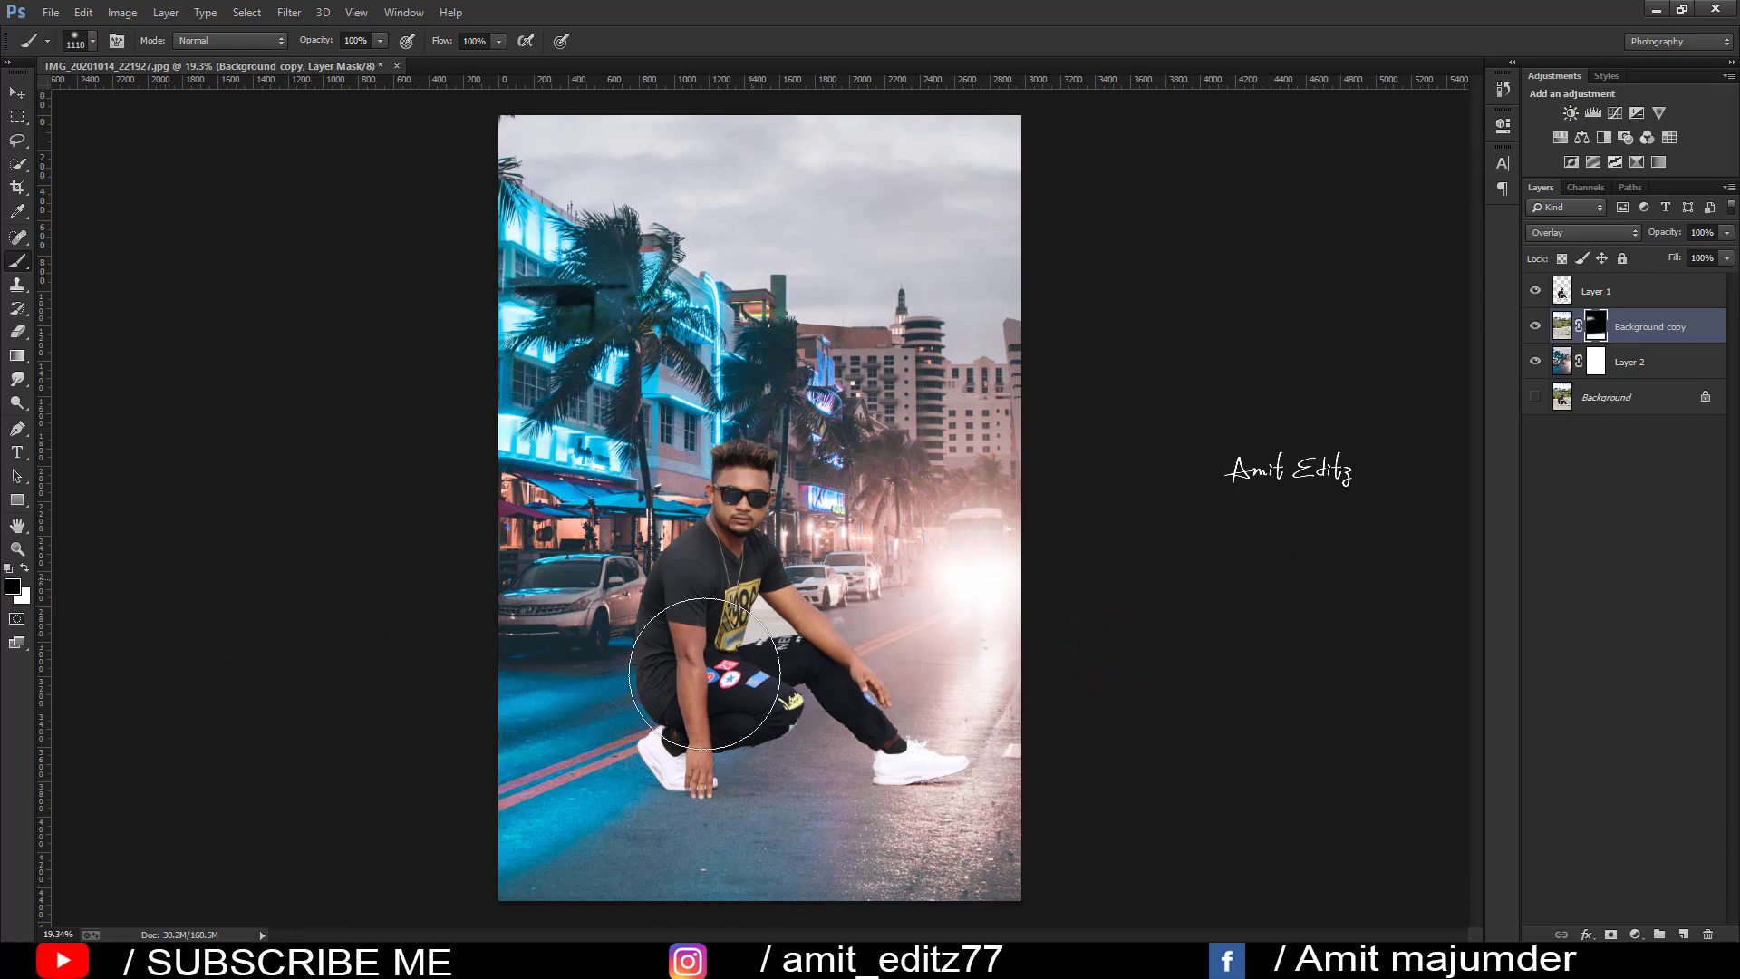
{"action": "key", "text": "v"}
{"action": "scroll", "coordinate": [855, 617], "scroll_direction": "up", "scroll_amount": 3}
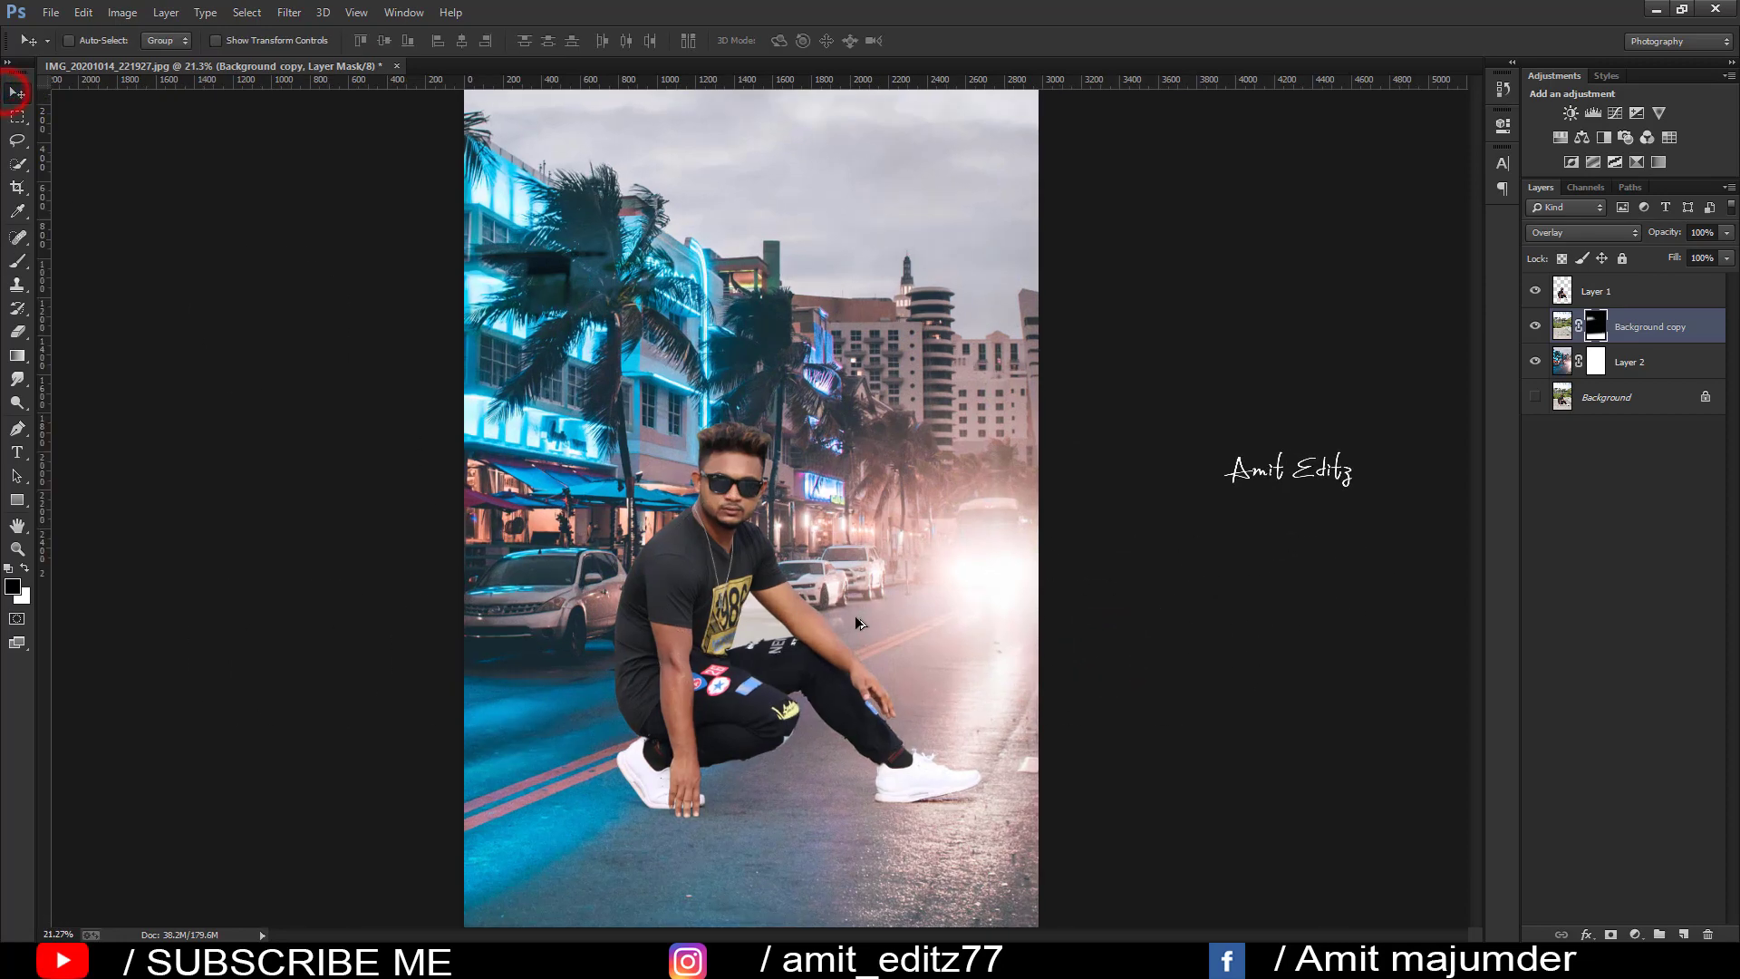
{"action": "scroll", "coordinate": [778, 801], "scroll_direction": "up", "scroll_amount": 3}
{"action": "scroll", "coordinate": [777, 801], "scroll_direction": "up", "scroll_amount": 2}
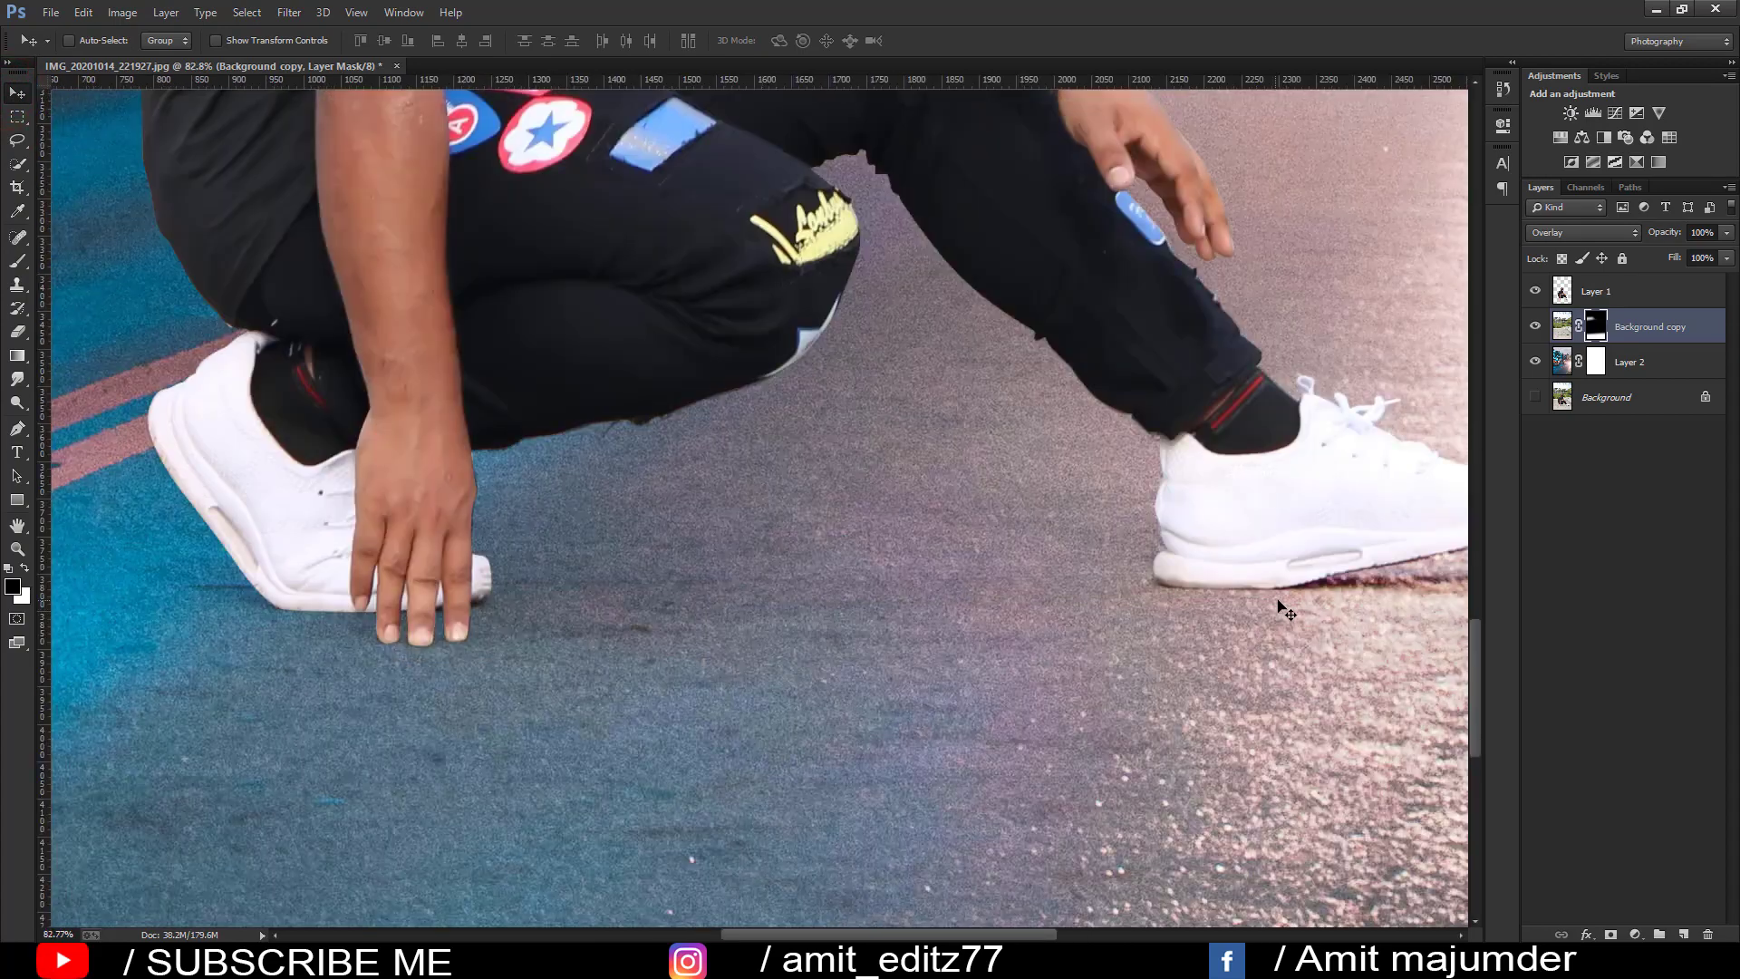
{"action": "scroll", "coordinate": [573, 604], "scroll_direction": "down", "scroll_amount": 3}
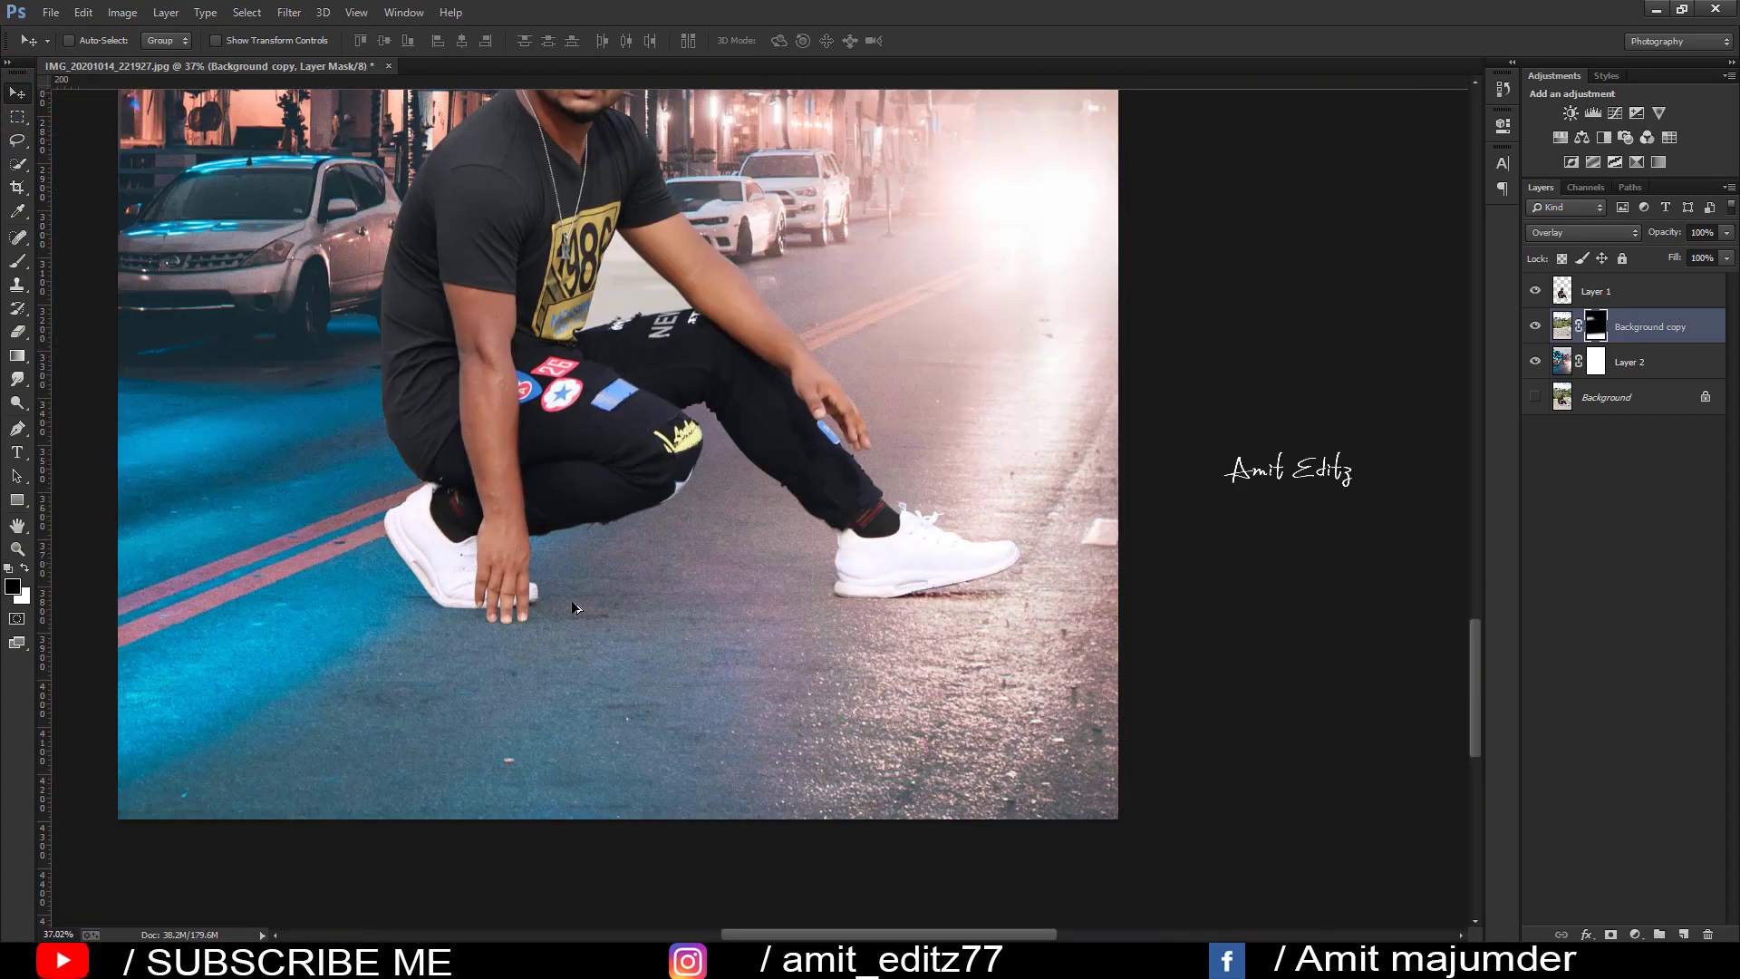
{"action": "scroll", "coordinate": [576, 603], "scroll_direction": "down", "scroll_amount": 2}
{"action": "scroll", "coordinate": [577, 604], "scroll_direction": "down", "scroll_amount": 1}
{"action": "scroll", "coordinate": [584, 602], "scroll_direction": "down", "scroll_amount": 1}
{"action": "scroll", "coordinate": [587, 606], "scroll_direction": "down", "scroll_amount": 1}
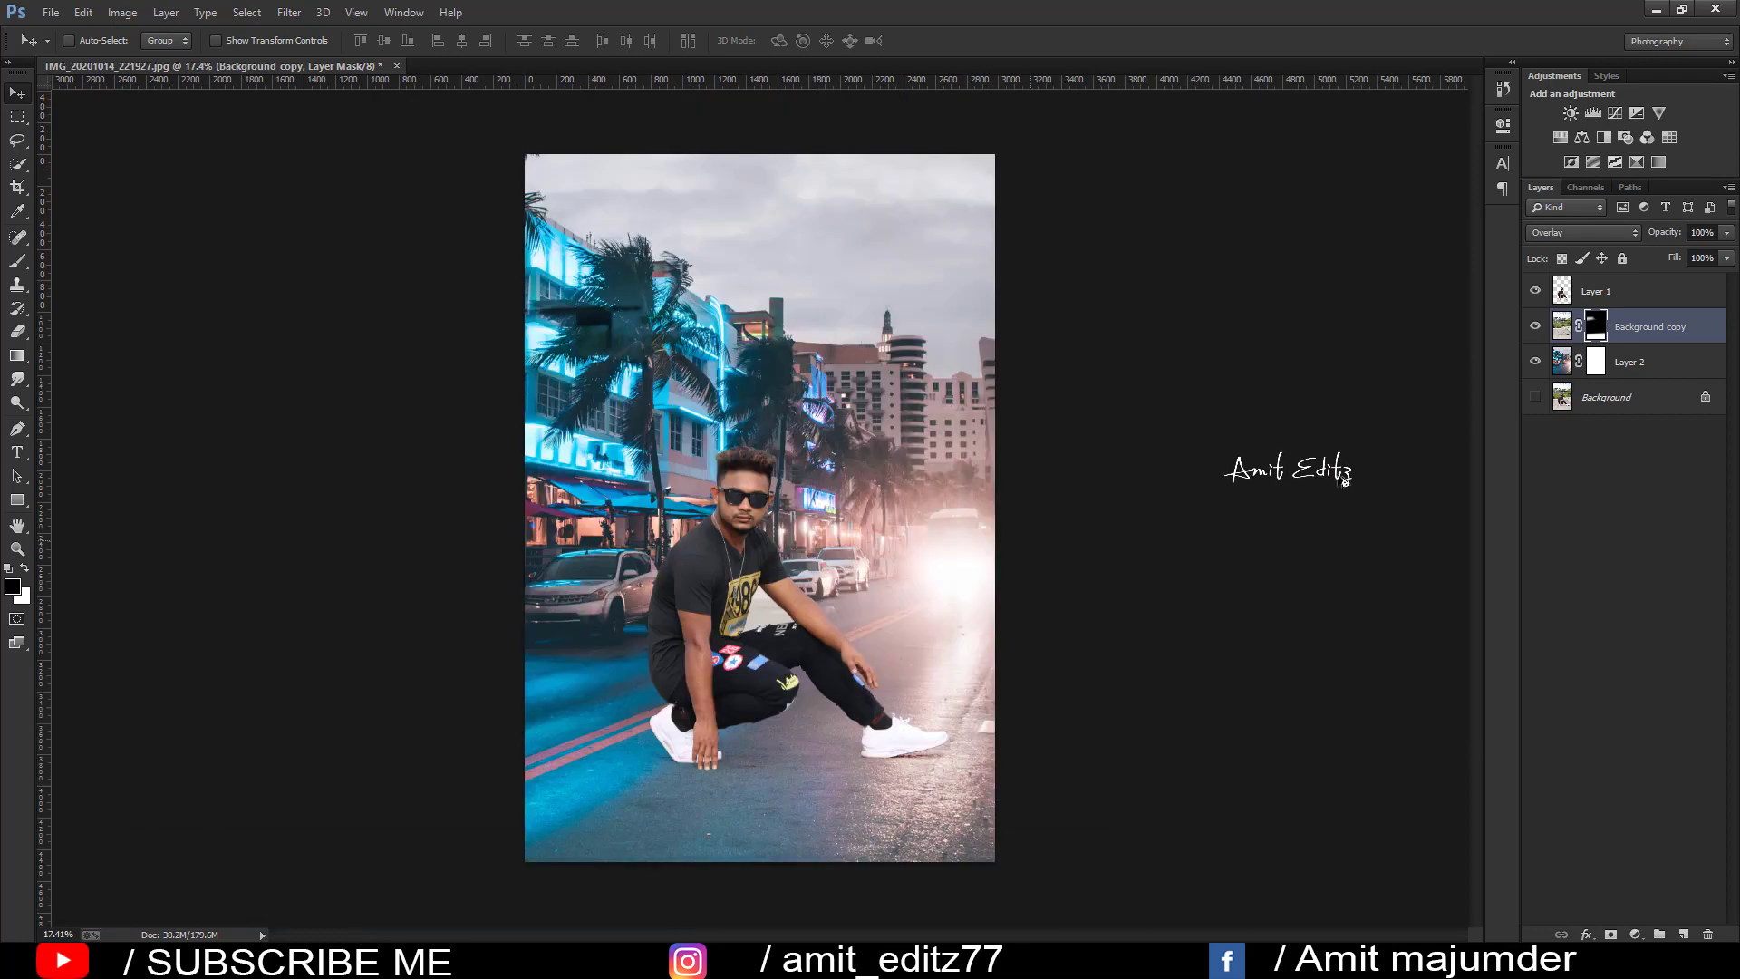
Step: Merge Background copy and Layer 2 into a single street layer
{"action": "left_click", "coordinate": [1613, 282]}
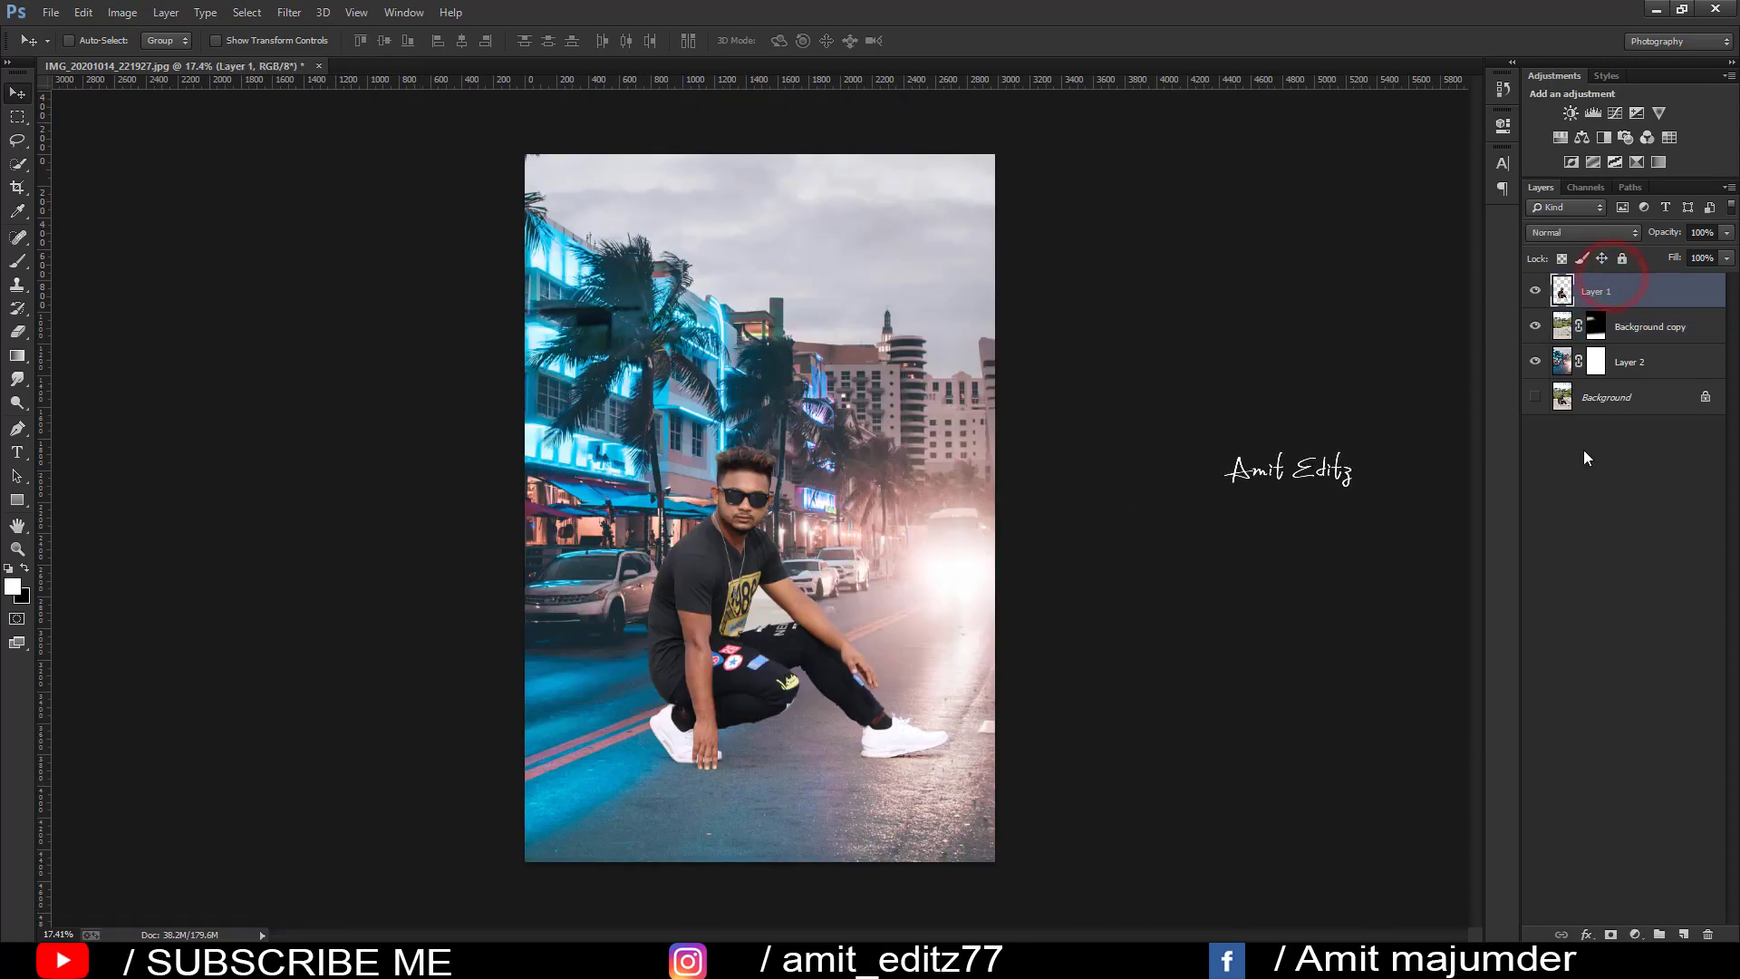
{"action": "left_click", "coordinate": [1627, 337]}
{"action": "right_click", "coordinate": [1618, 359]}
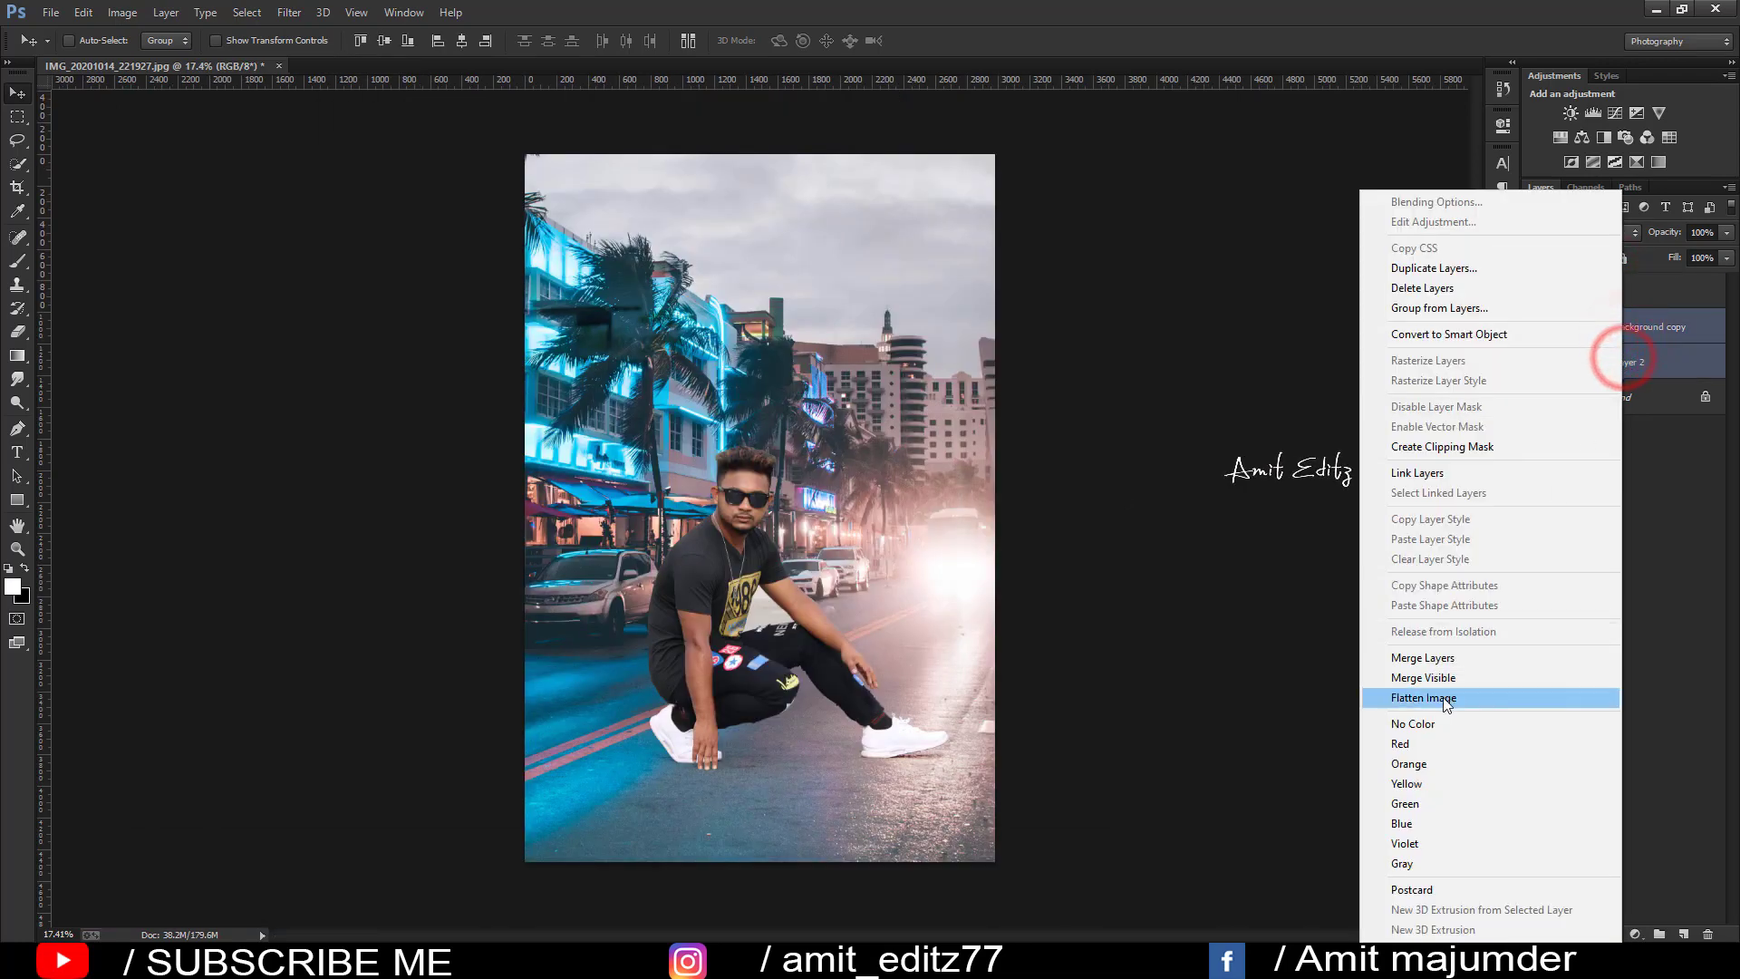
{"action": "left_click", "coordinate": [1442, 659]}
Step: Crop away pixels beyond the canvas and duplicate the merged layer as Background copy 2
{"action": "left_click", "coordinate": [17, 187]}
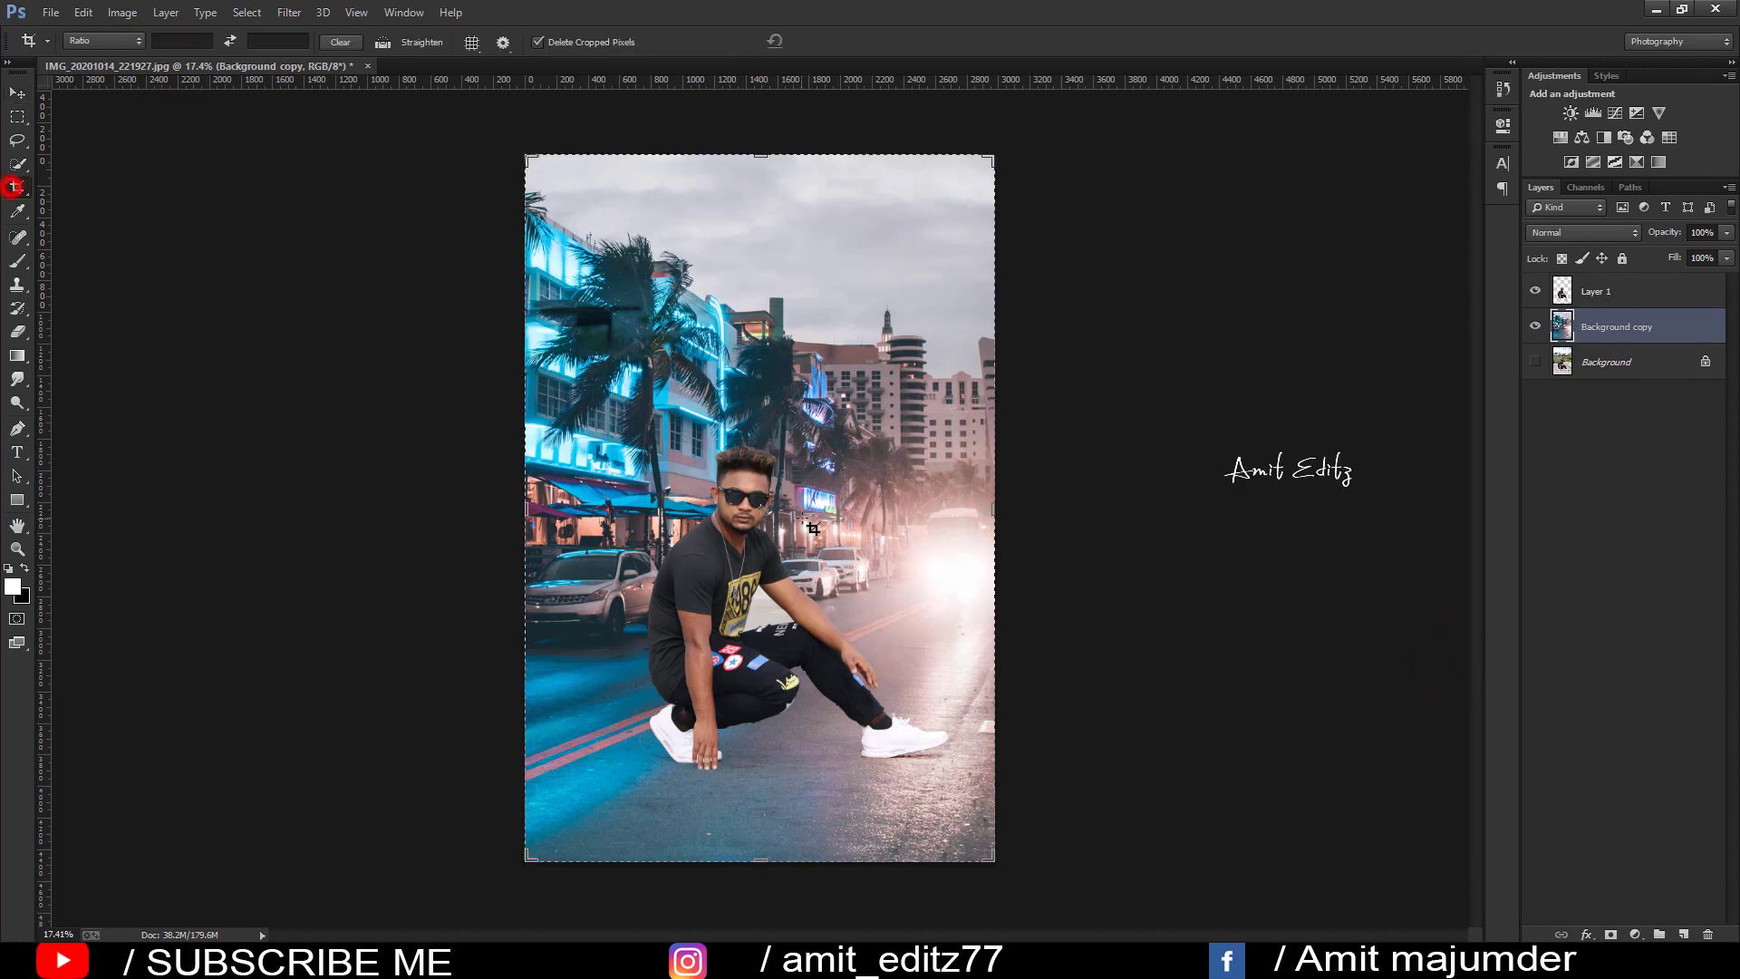
{"action": "left_click", "coordinate": [802, 518]}
{"action": "double_click", "coordinate": [804, 521]}
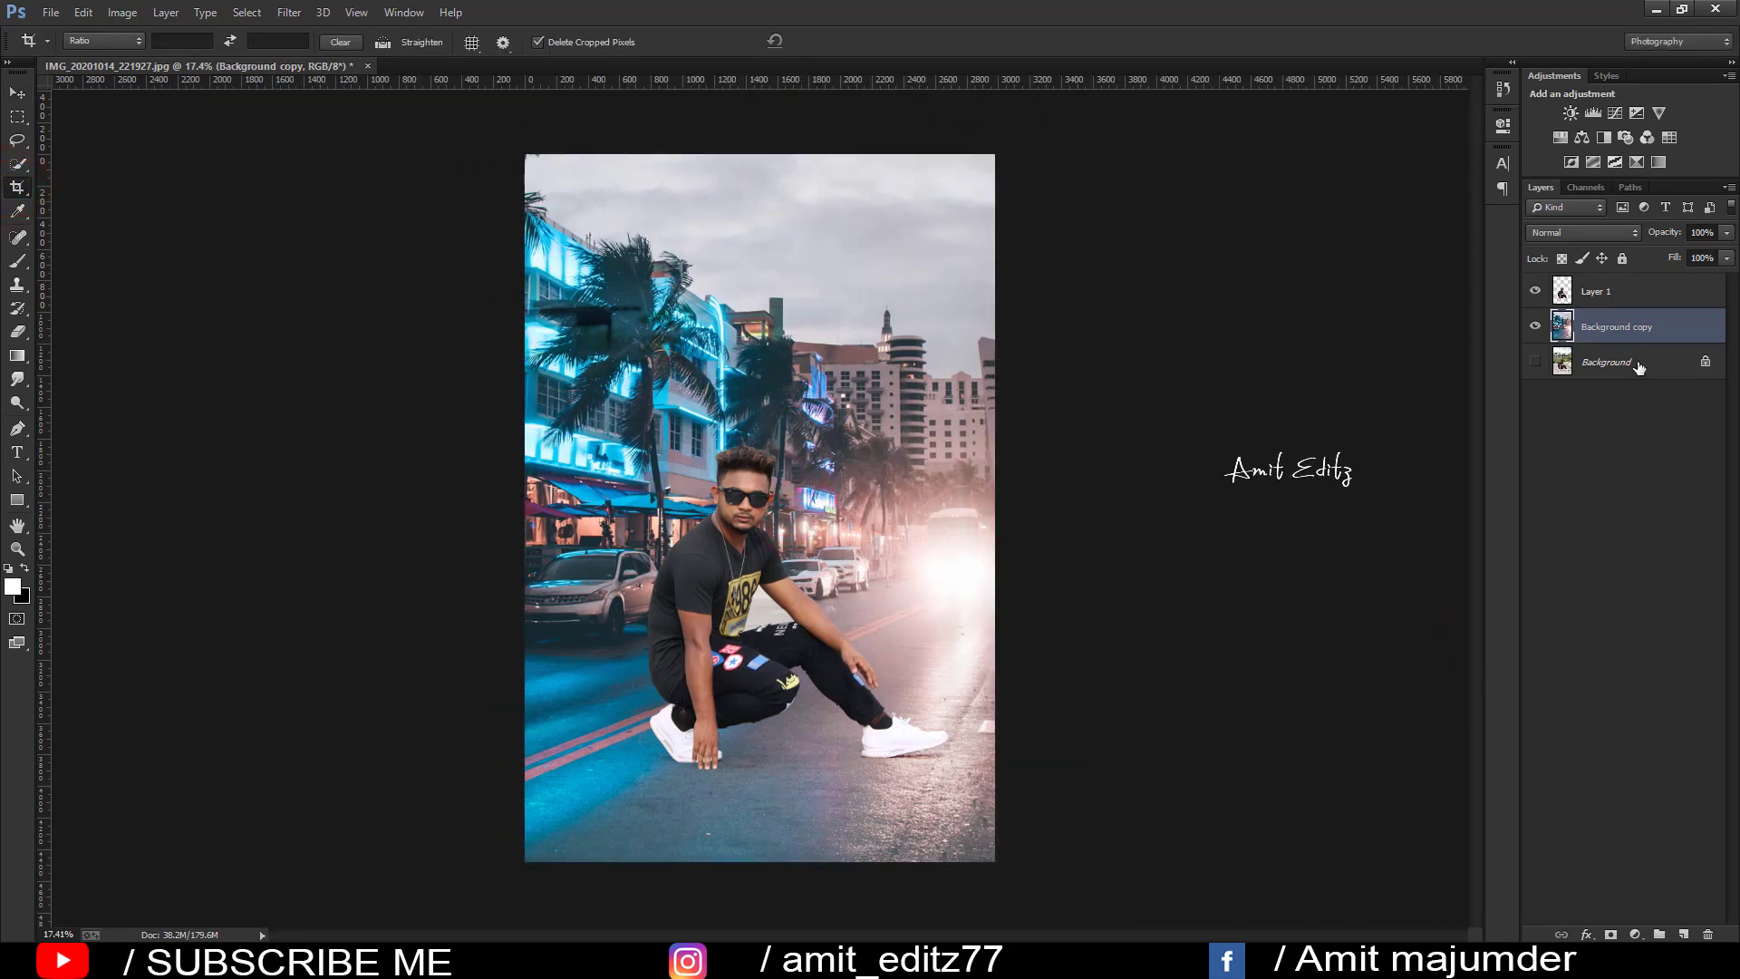
{"action": "left_click_drag", "start_coordinate": [1631, 364], "coordinate": [1685, 932]}
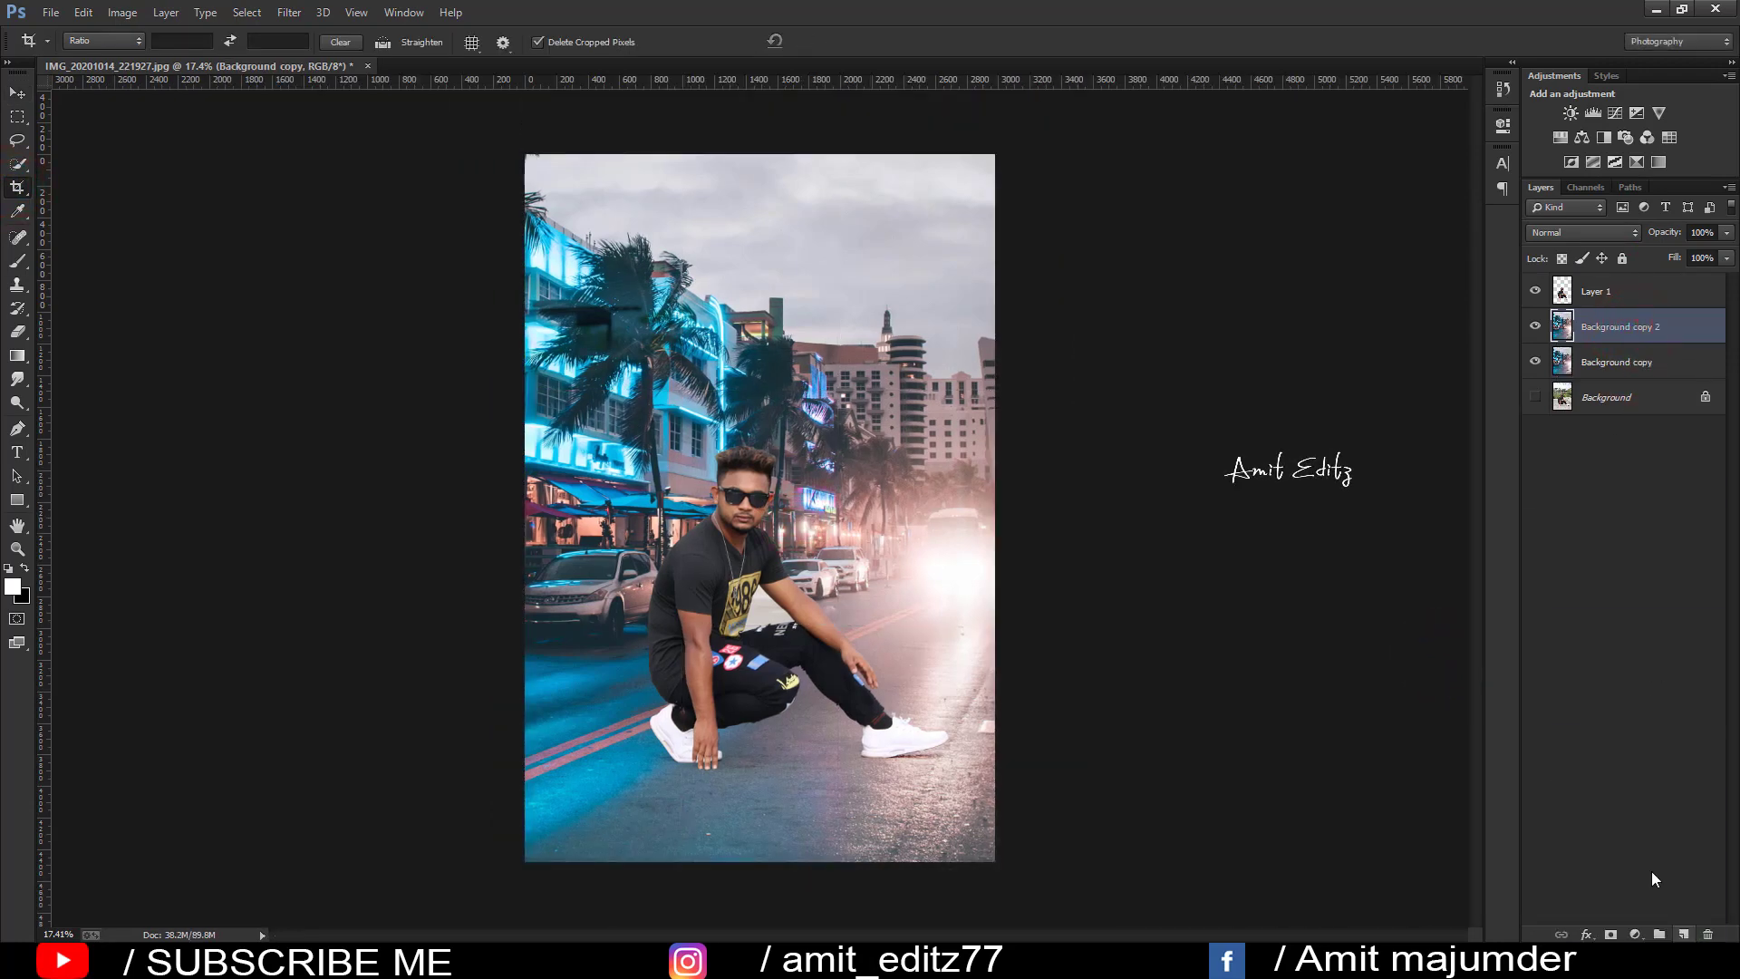
Step: Apply a Gaussian Blur with a radius of about 29.1 pixels to Background copy 2
{"action": "left_click", "coordinate": [288, 12]}
{"action": "mouse_move", "coordinate": [298, 230]}
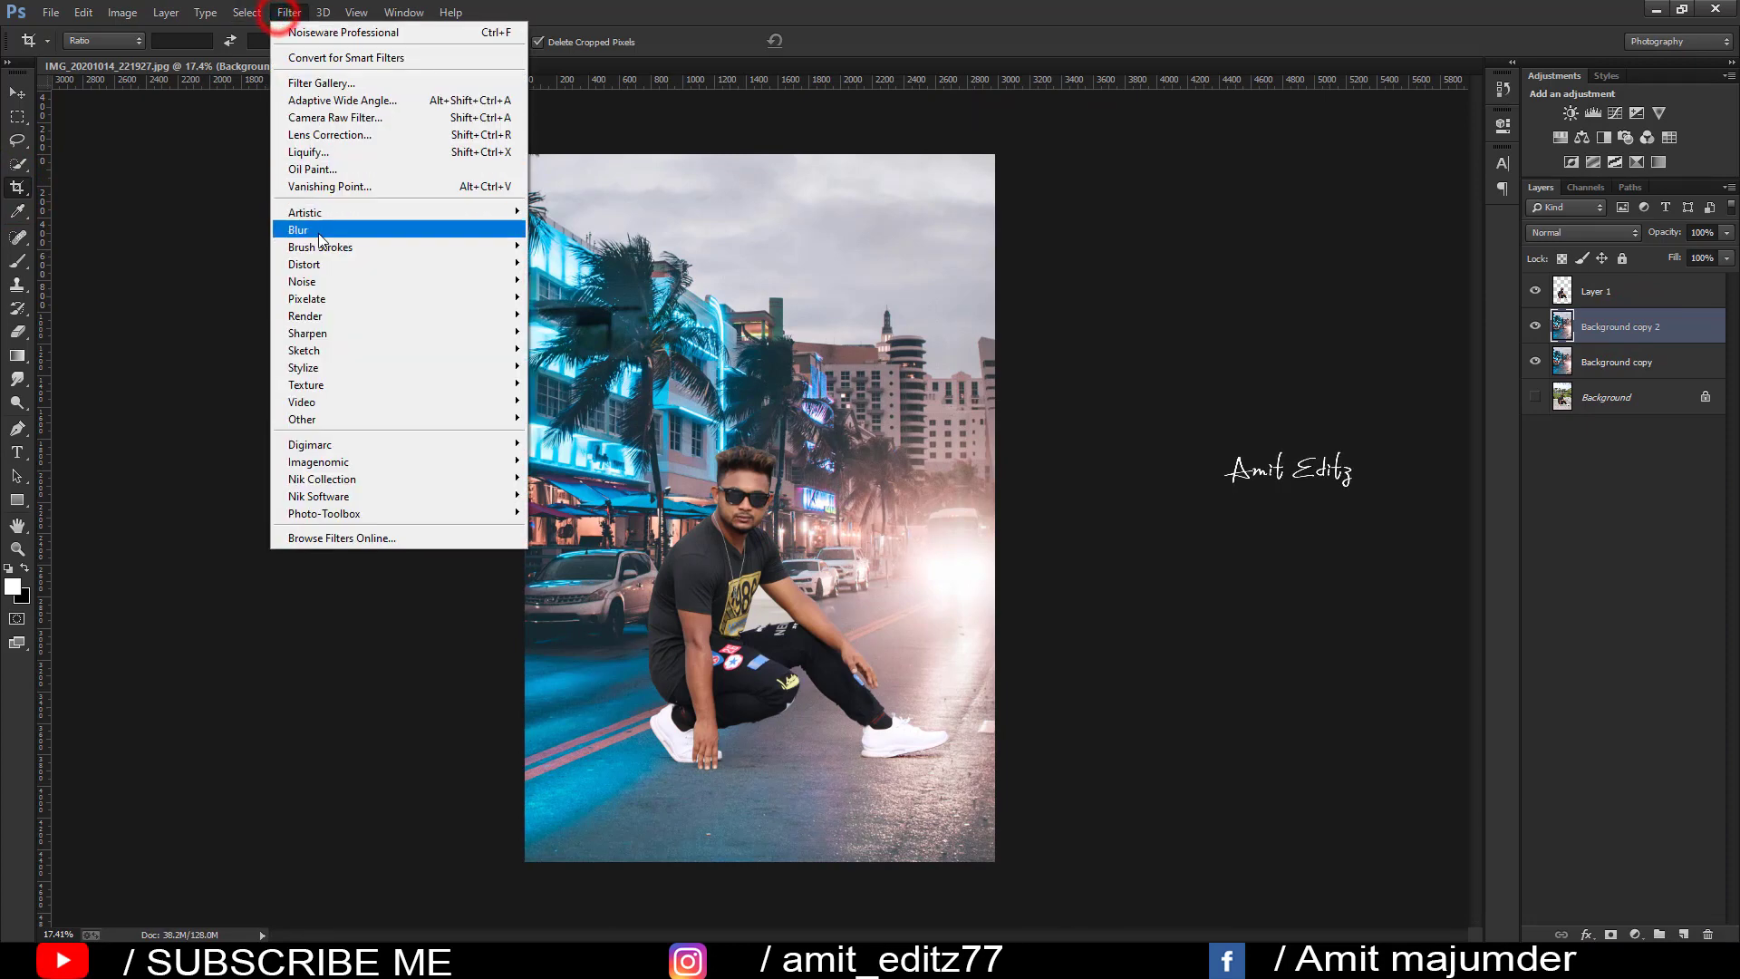
{"action": "left_click", "coordinate": [619, 361]}
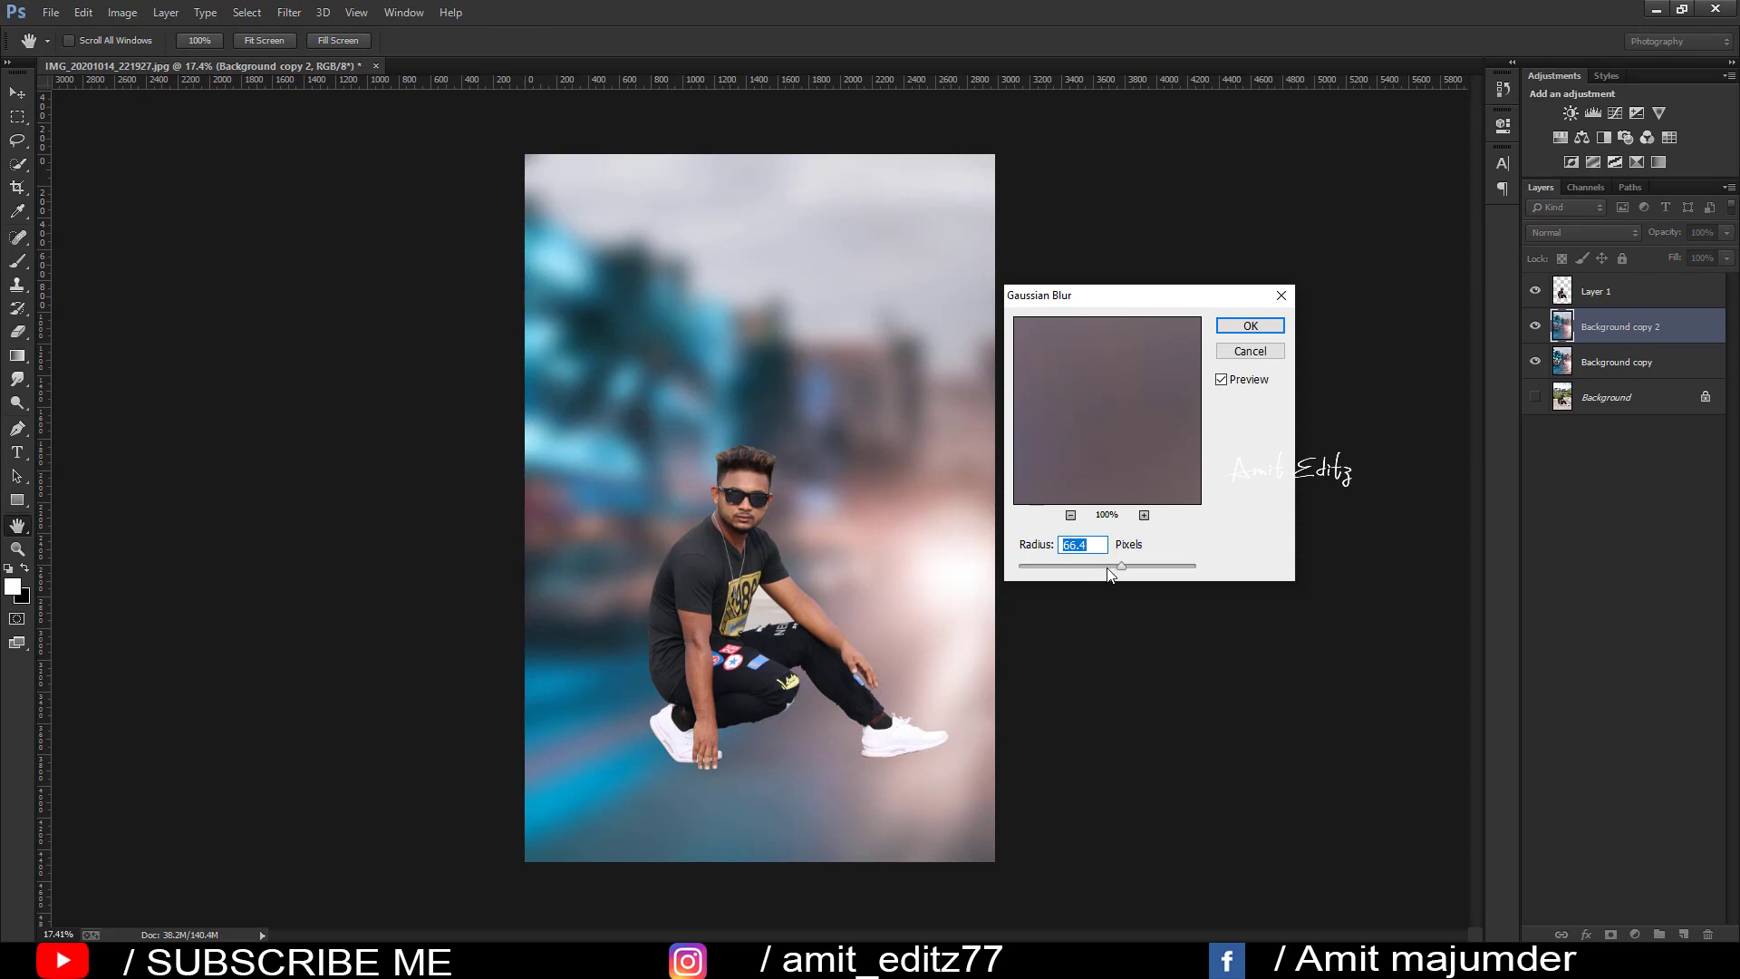
{"action": "left_click_drag", "start_coordinate": [1109, 568], "coordinate": [1099, 568]}
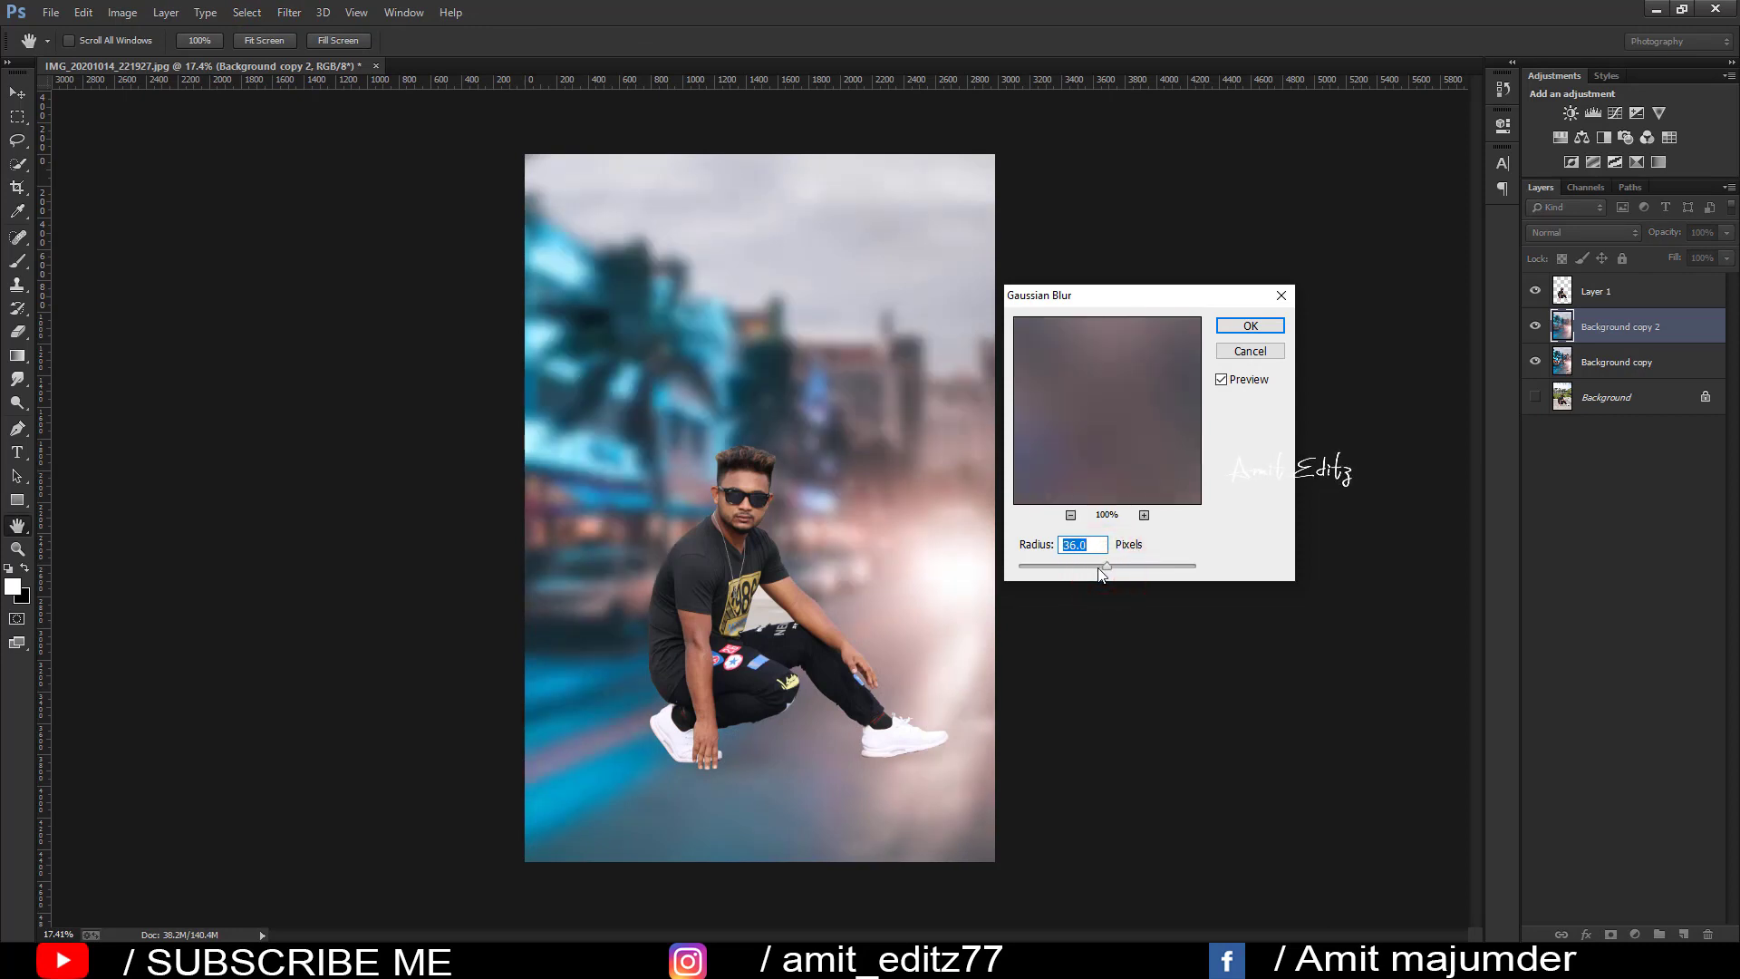
{"action": "left_click", "coordinate": [1099, 568]}
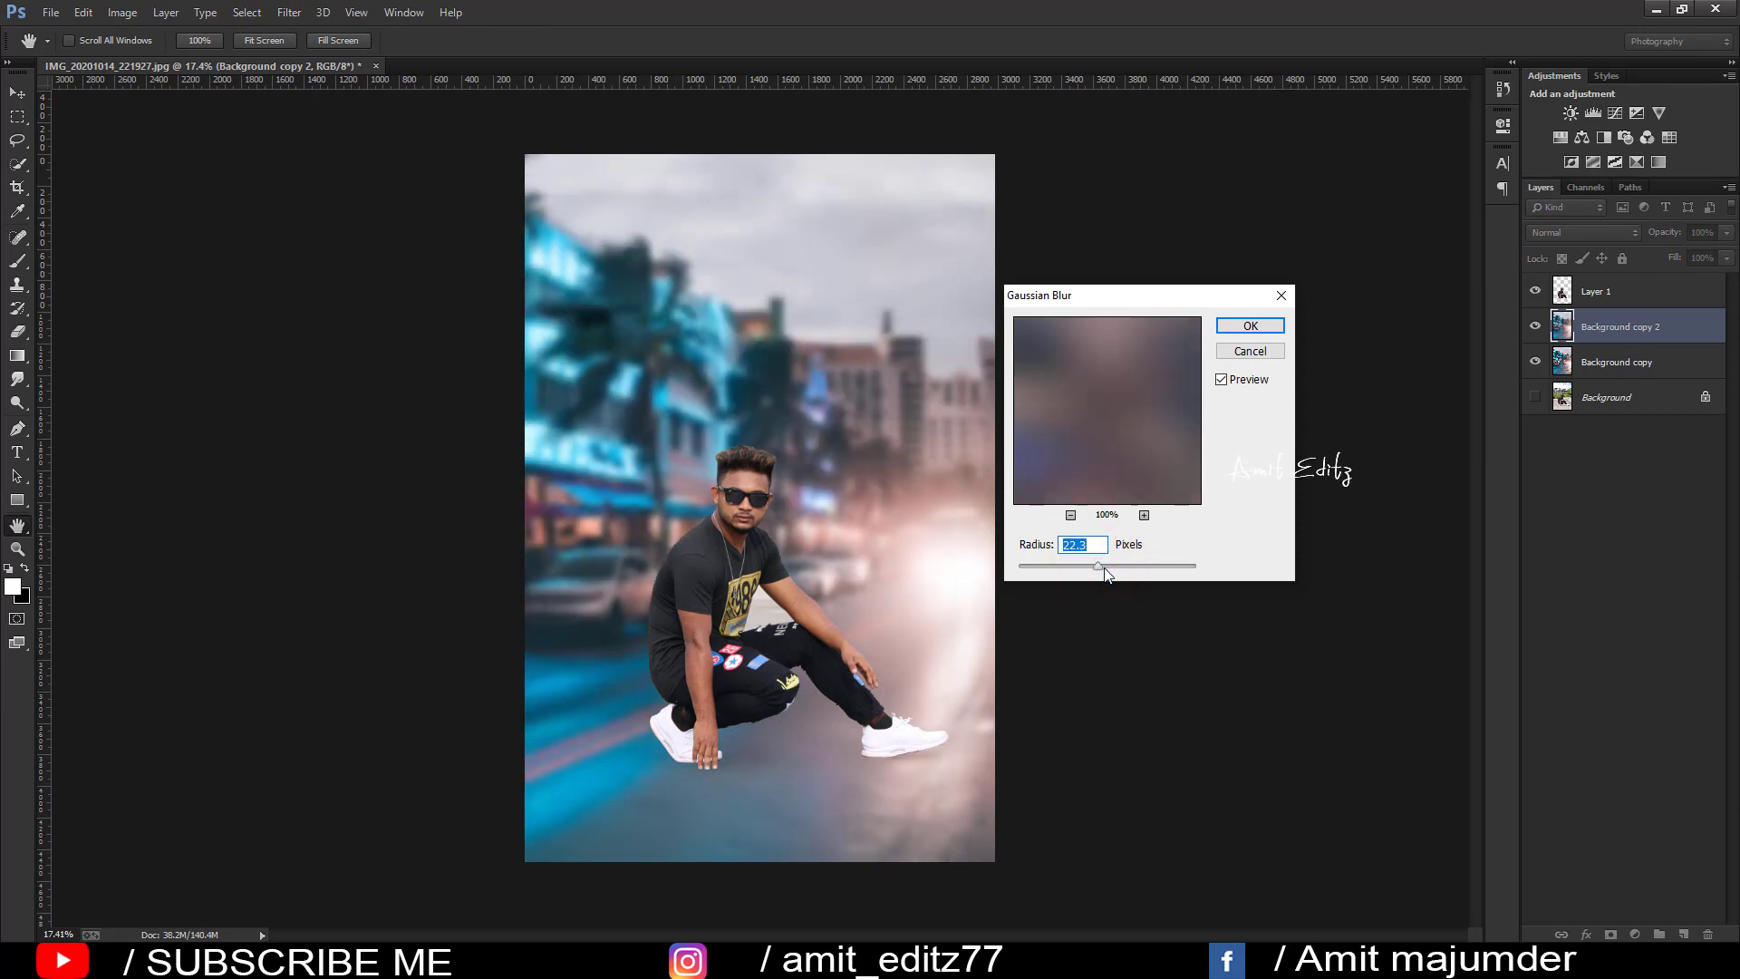
{"action": "left_click_drag", "start_coordinate": [1105, 571], "coordinate": [1101, 572]}
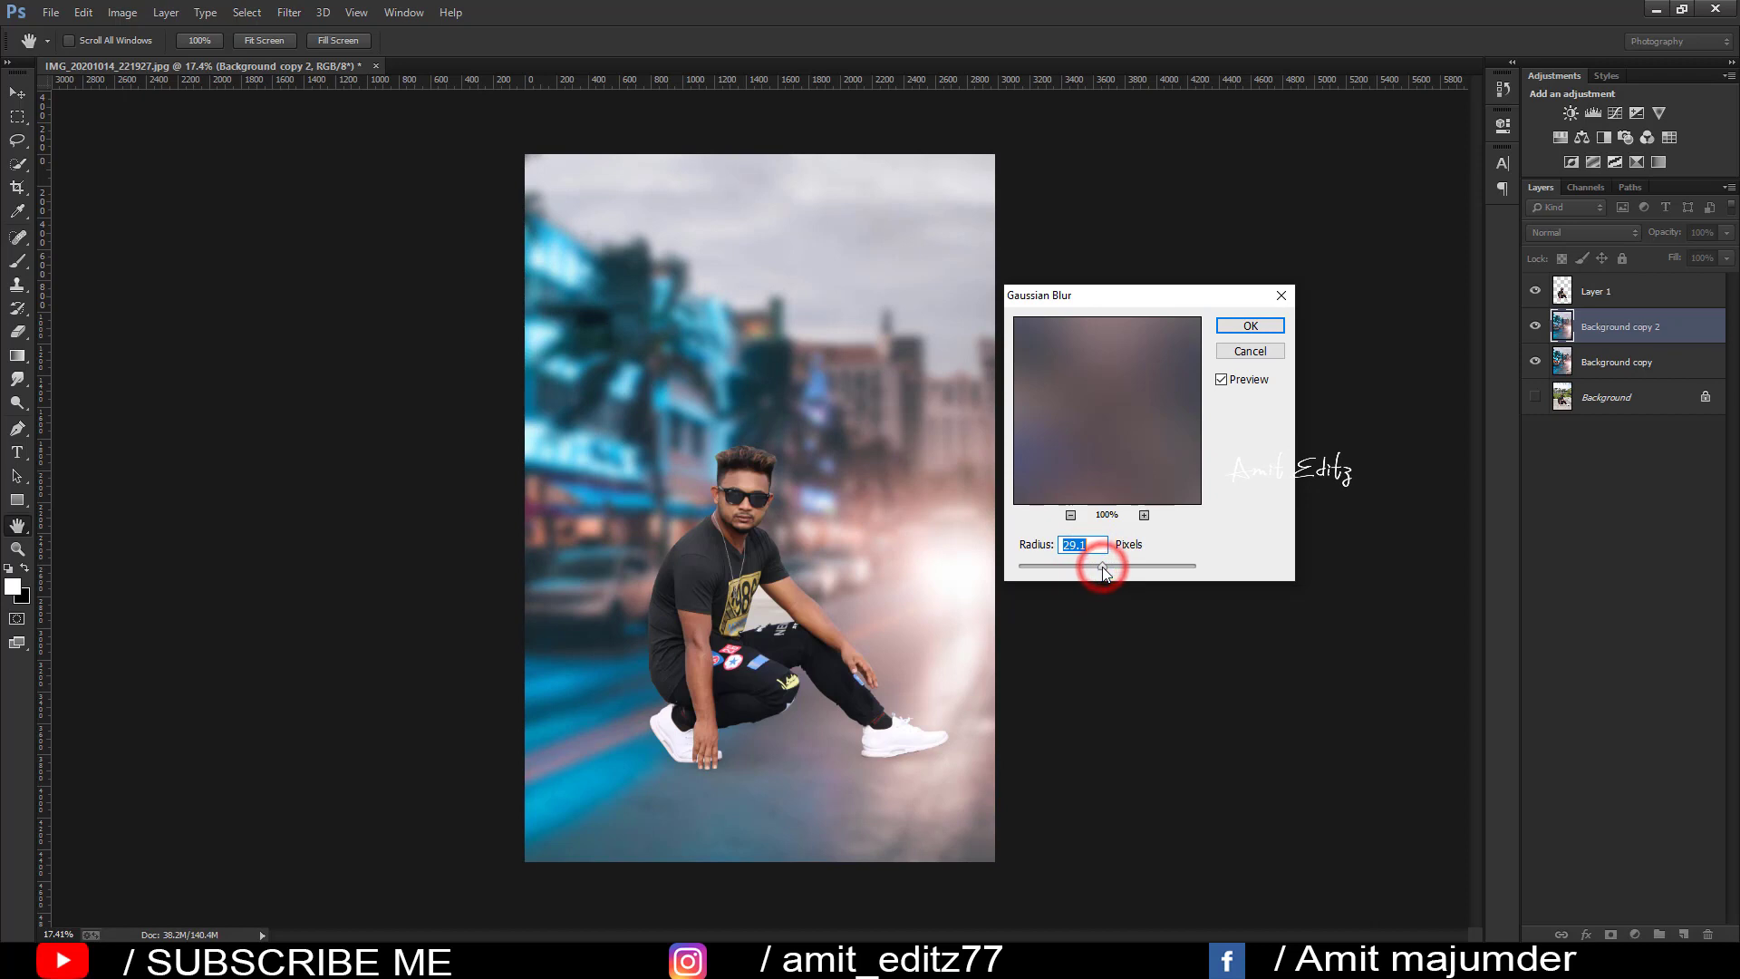
{"action": "left_click", "coordinate": [1250, 326]}
Step: Mask the blurred layer and paint black across the bottom so the road around his feet is sharp
{"action": "left_click", "coordinate": [1612, 934]}
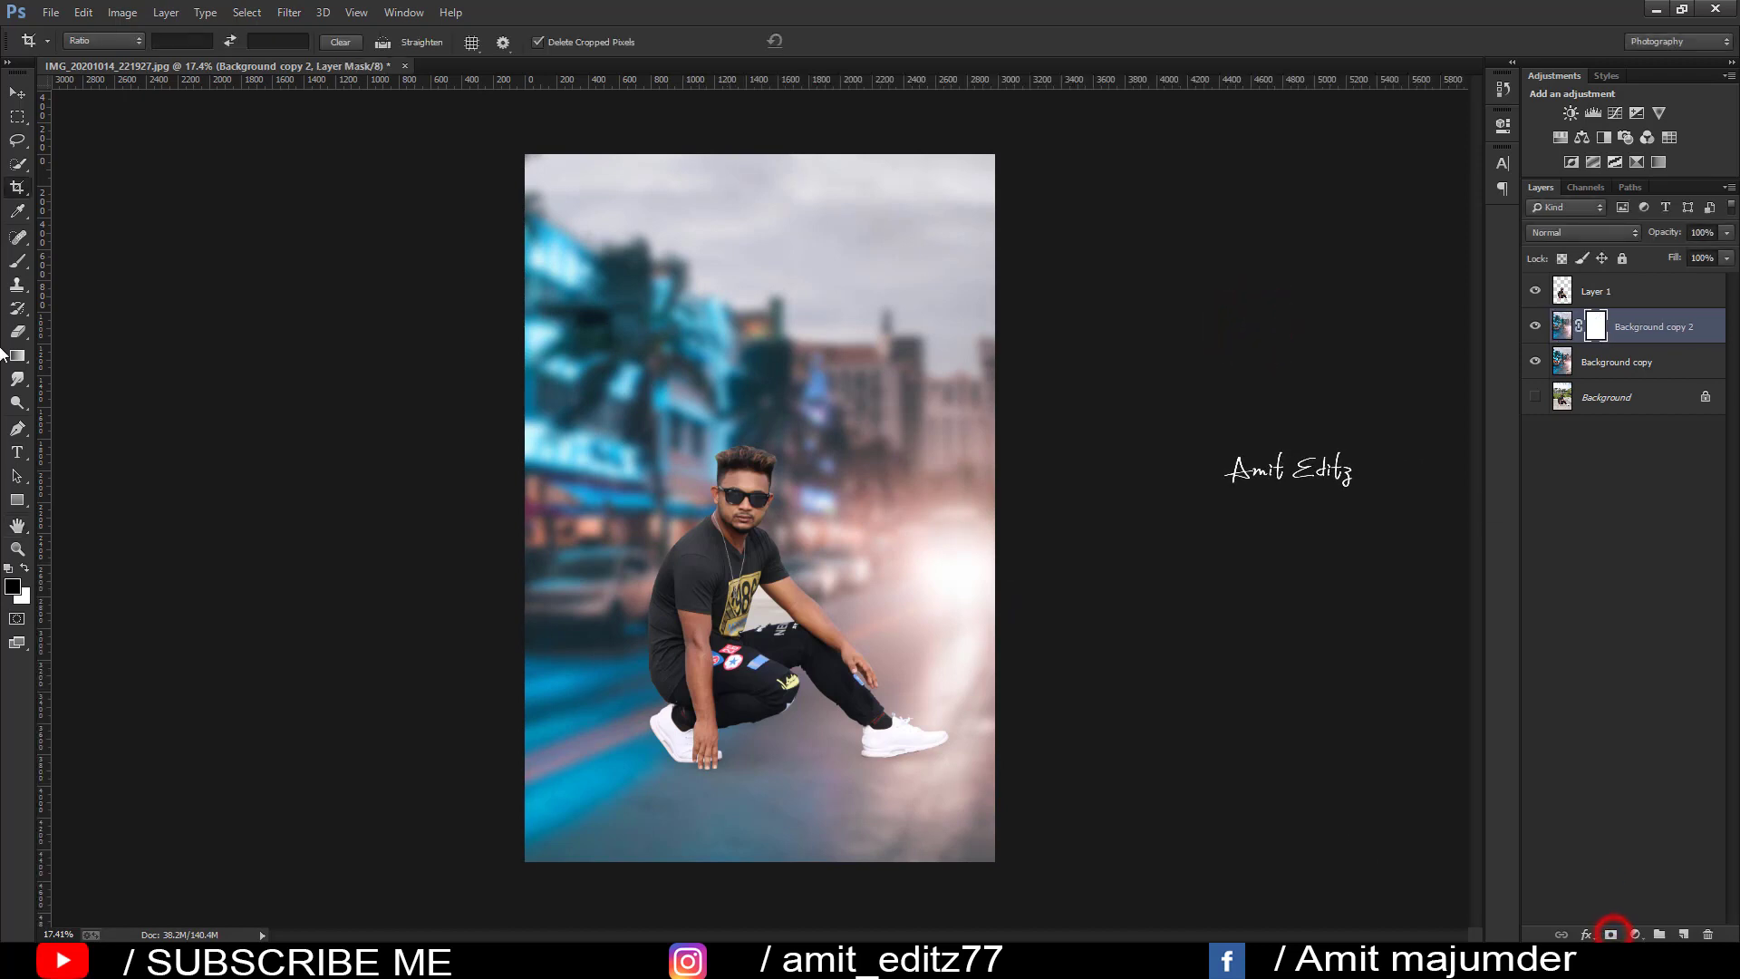
{"action": "left_click", "coordinate": [18, 263]}
{"action": "mouse_move", "coordinate": [585, 820]}
{"action": "left_mouse_down"}
{"action": "mouse_move", "coordinate": [979, 822]}
{"action": "mouse_move", "coordinate": [693, 841]}
{"action": "mouse_move", "coordinate": [816, 820]}
{"action": "left_mouse_up"}
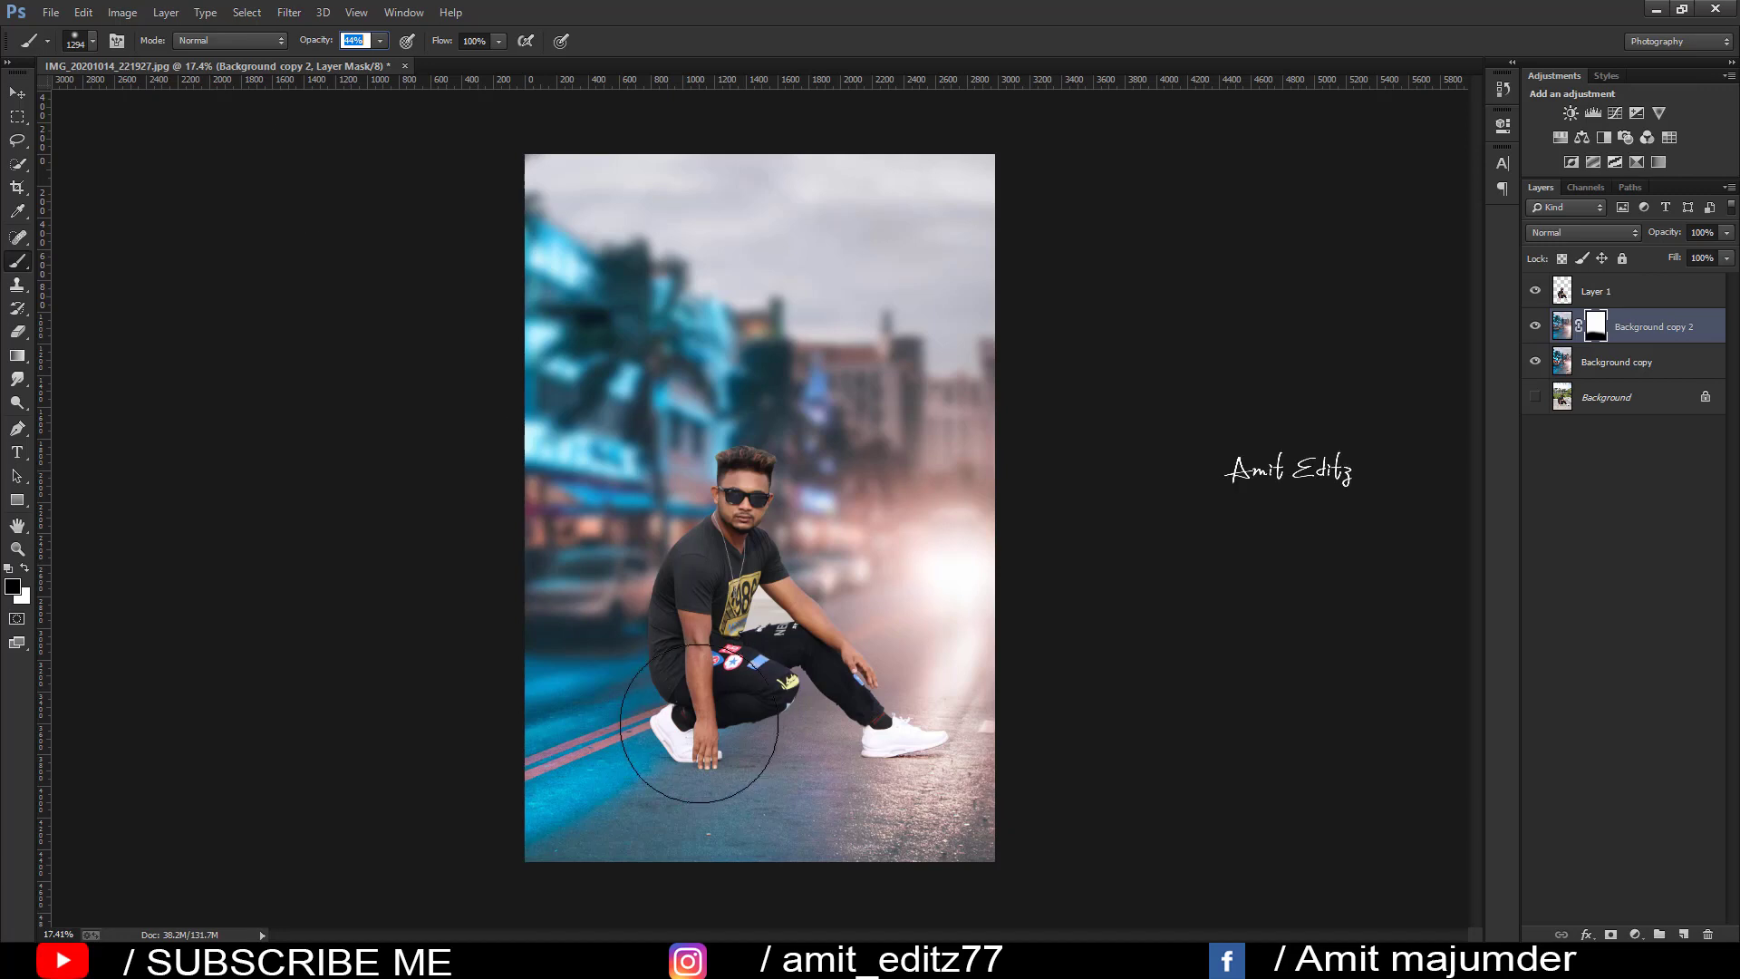
{"action": "left_click_drag", "start_coordinate": [661, 699], "coordinate": [501, 705]}
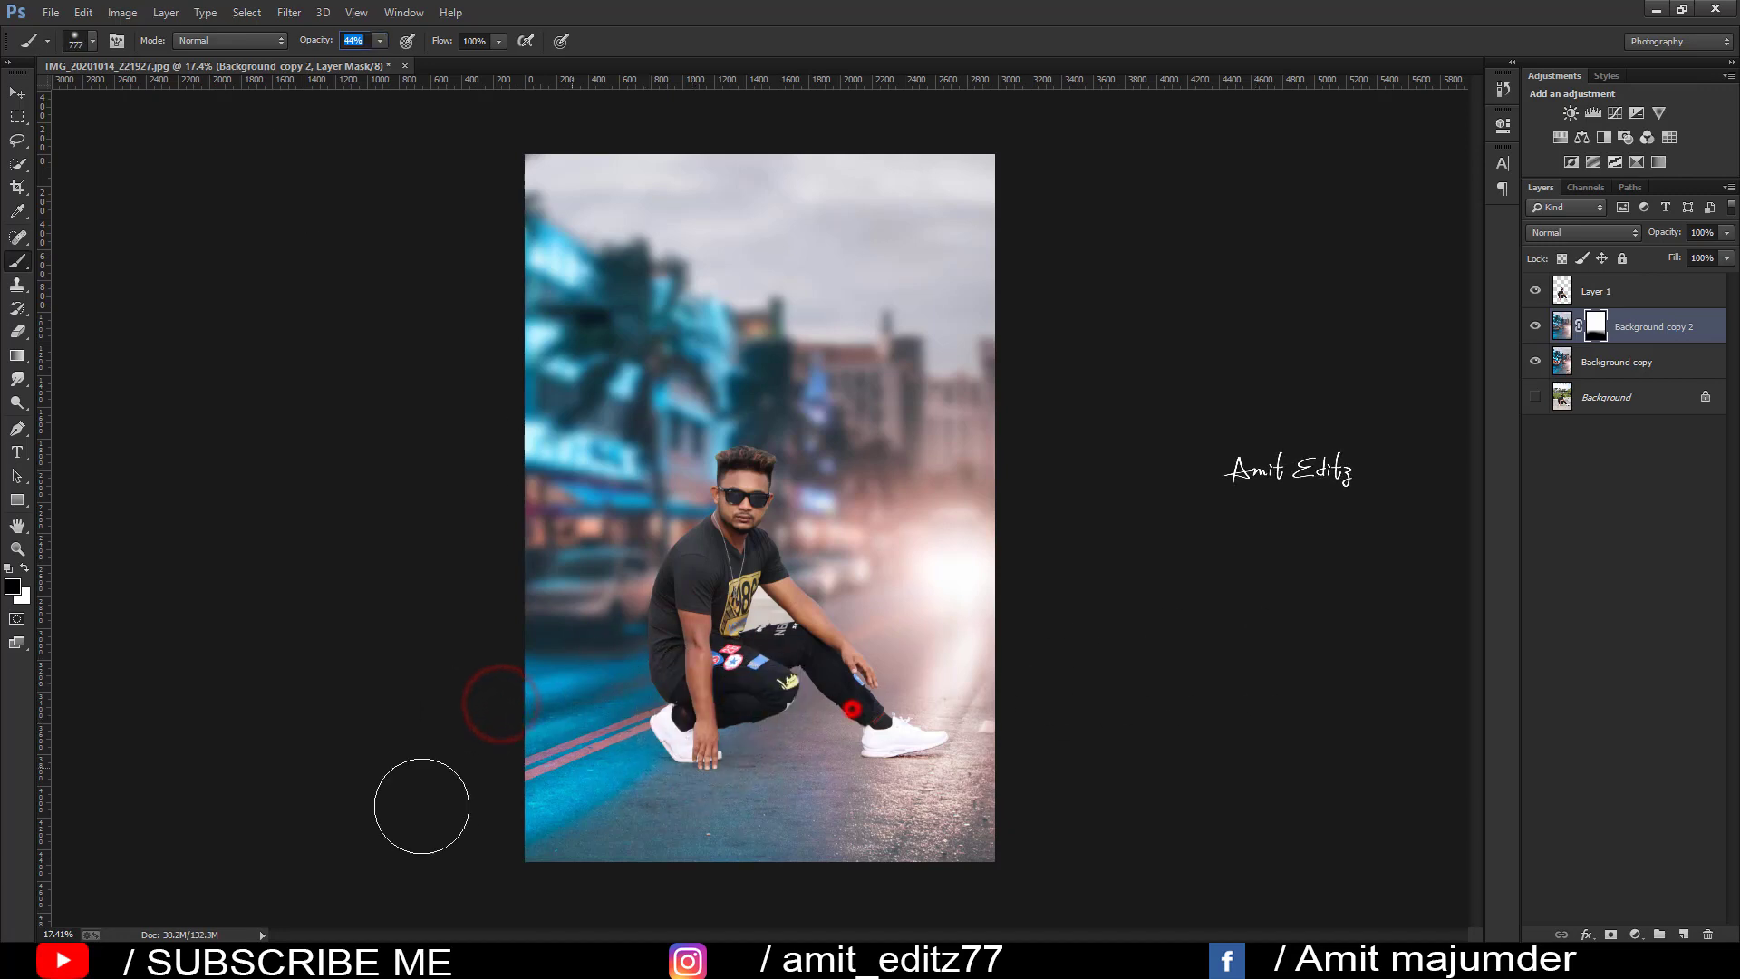
{"action": "left_click", "coordinate": [12, 96]}
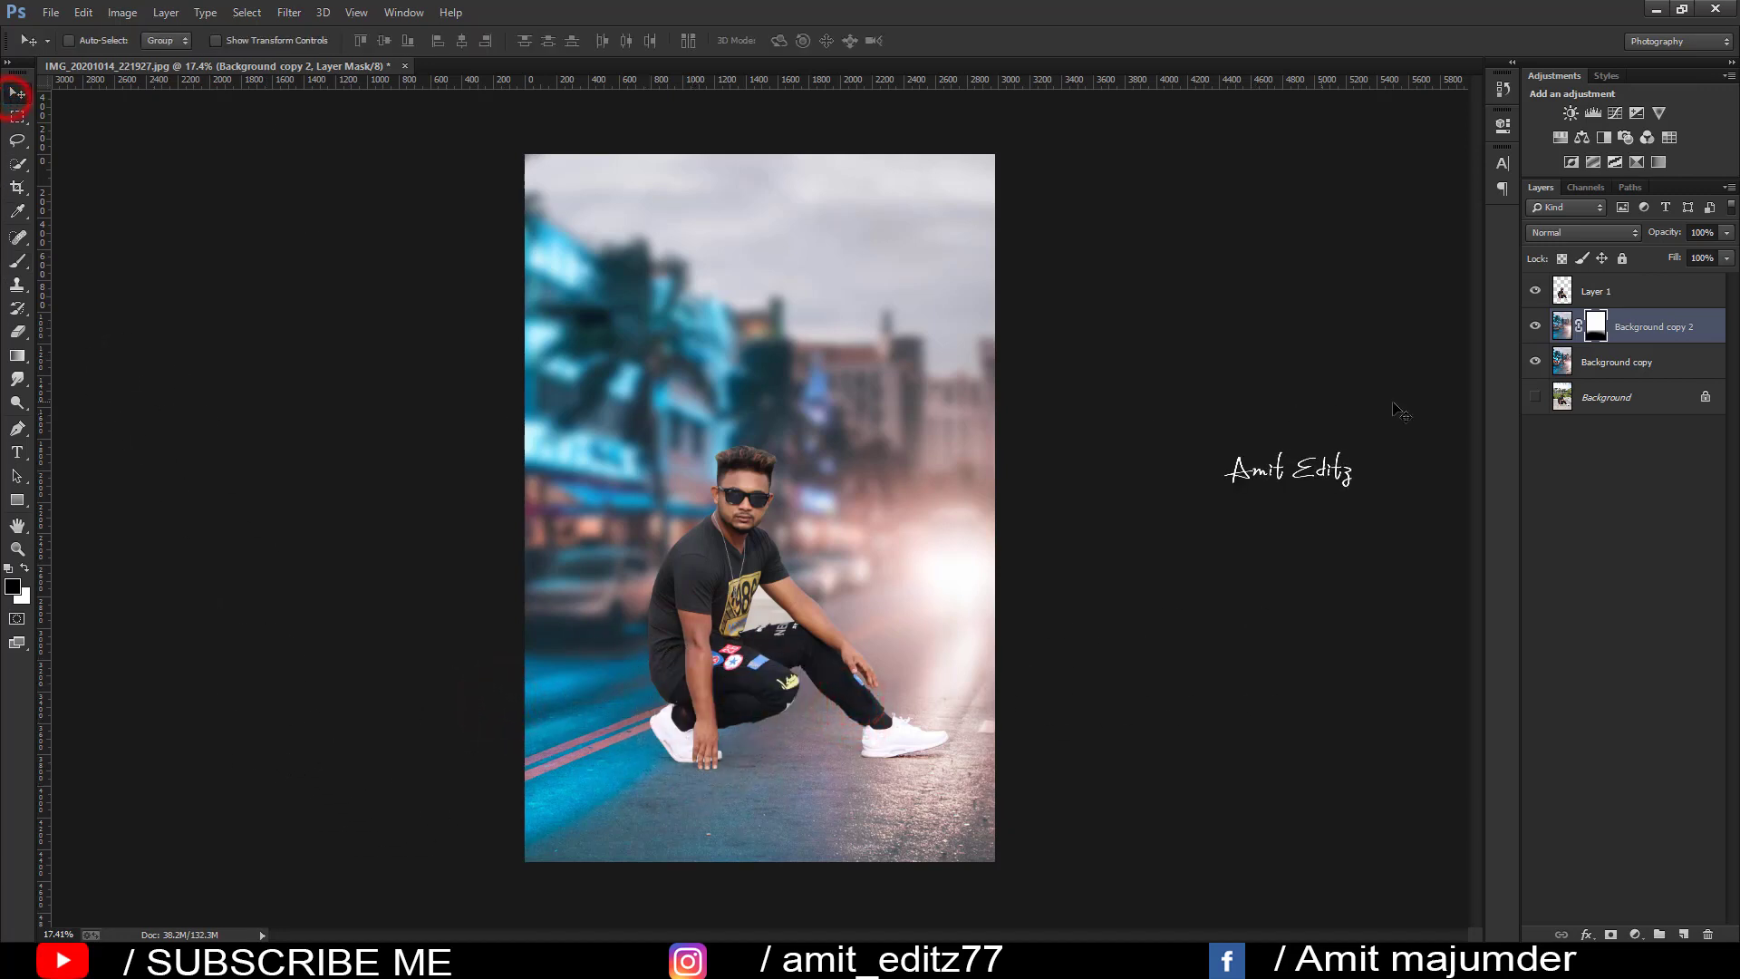
Step: Select Layer 1 and zoom in on the man, undoing an accidental nudge
{"action": "left_click", "coordinate": [1607, 291]}
{"action": "scroll", "coordinate": [725, 645], "scroll_direction": "up", "scroll_amount": 5}
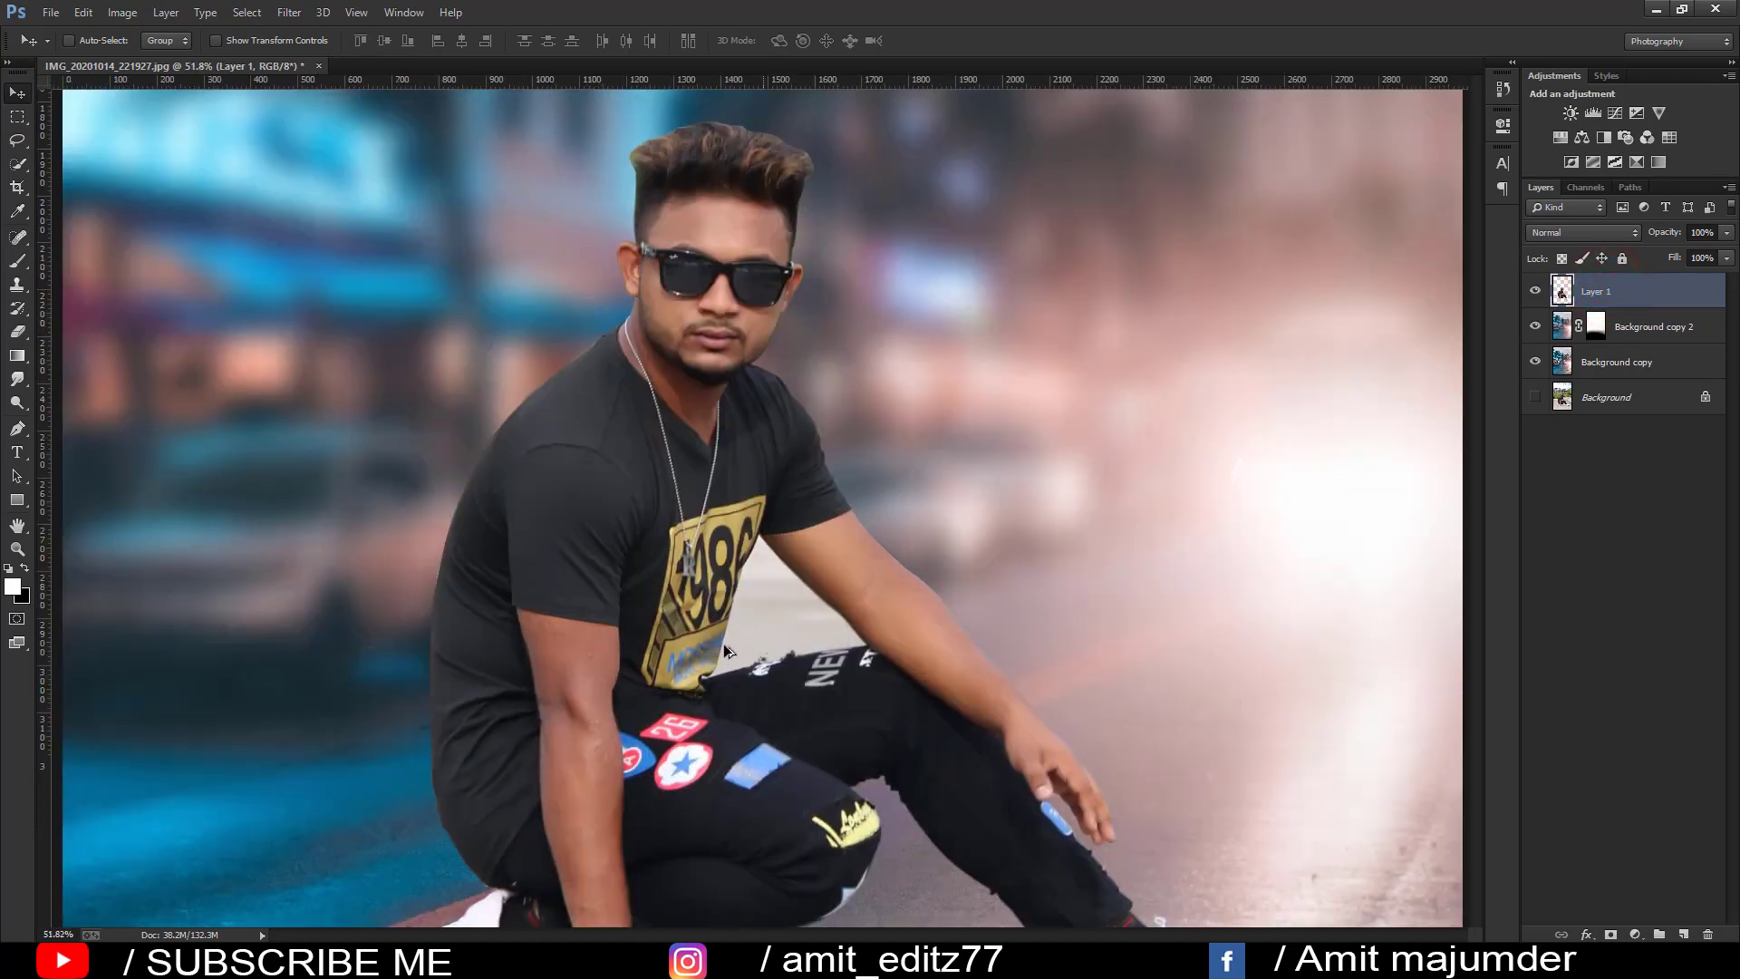
{"action": "scroll", "coordinate": [735, 654], "scroll_direction": "up", "scroll_amount": 2}
{"action": "scroll", "coordinate": [667, 733], "scroll_direction": "up", "scroll_amount": 2}
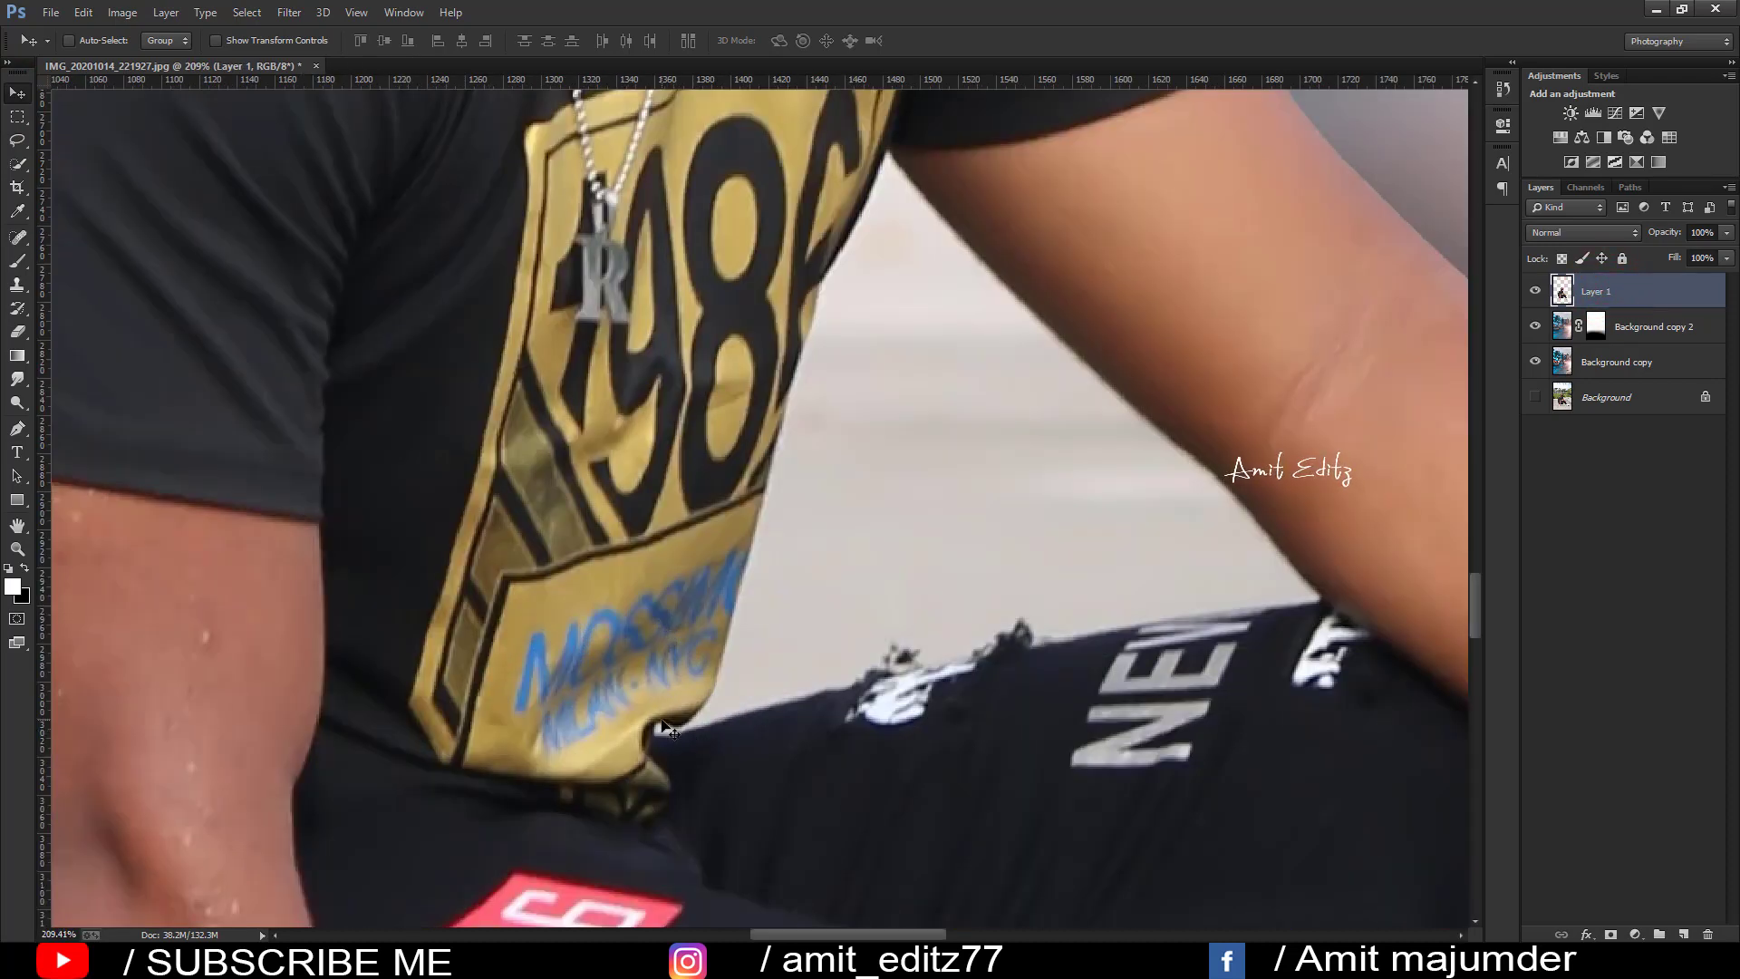
{"action": "left_click_drag", "start_coordinate": [664, 726], "coordinate": [732, 720]}
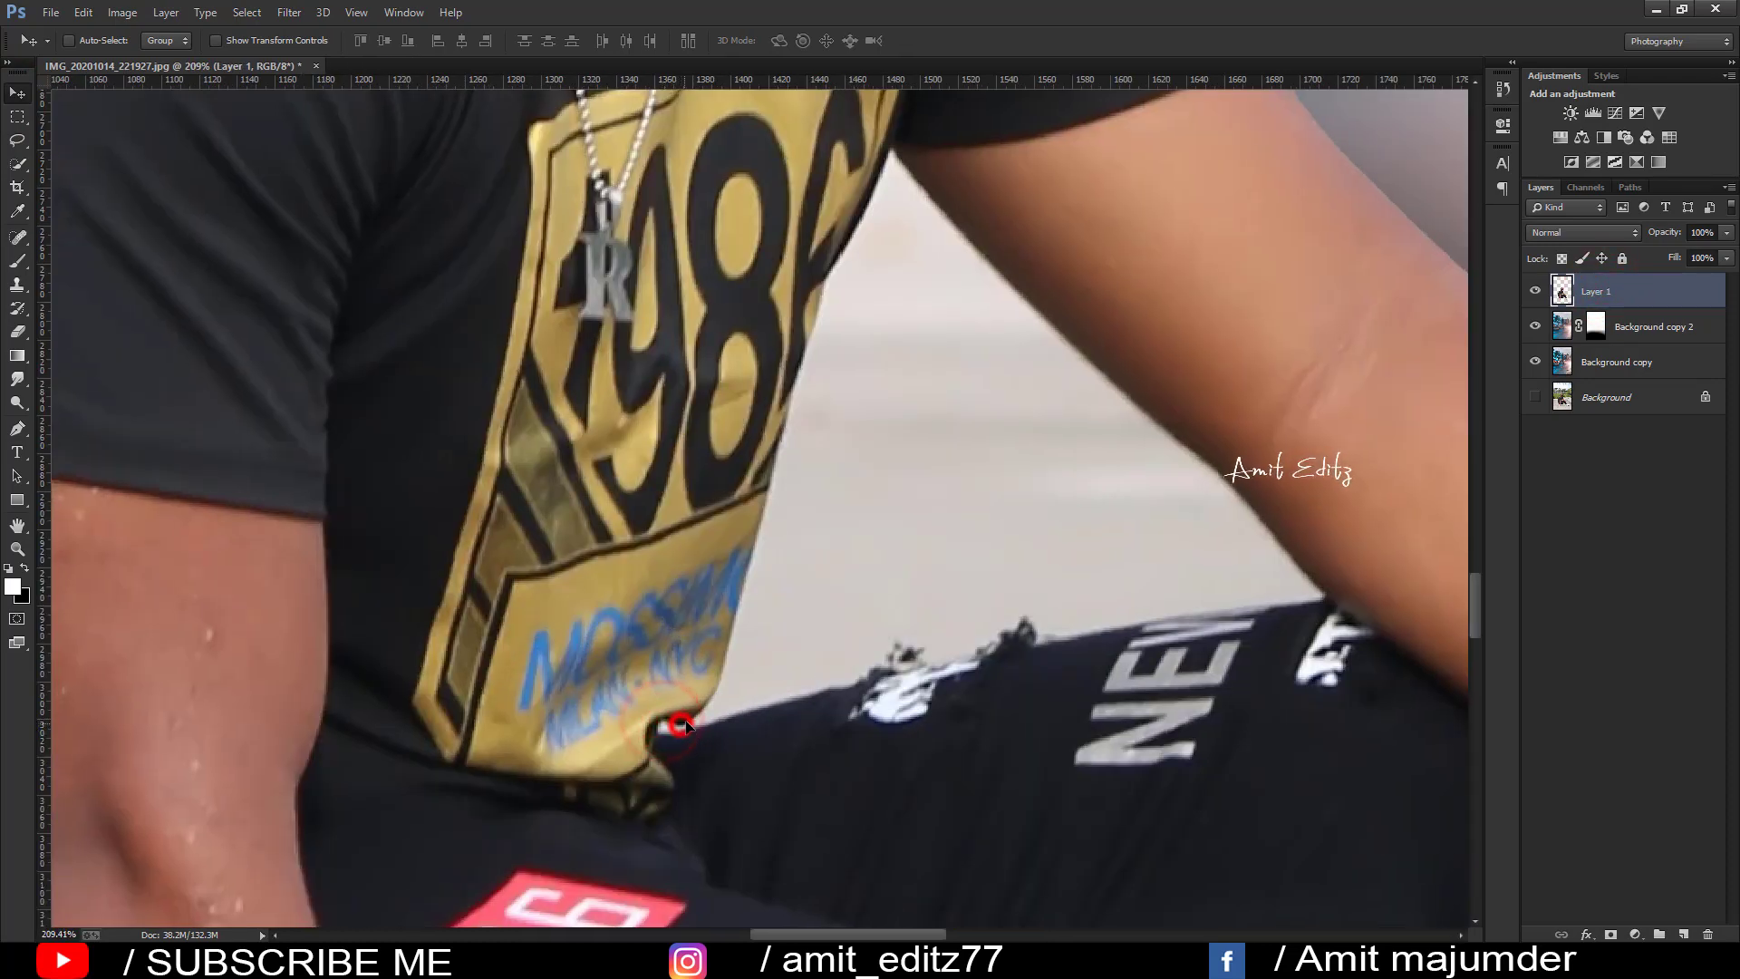
{"action": "key", "text": "ctrl+z"}
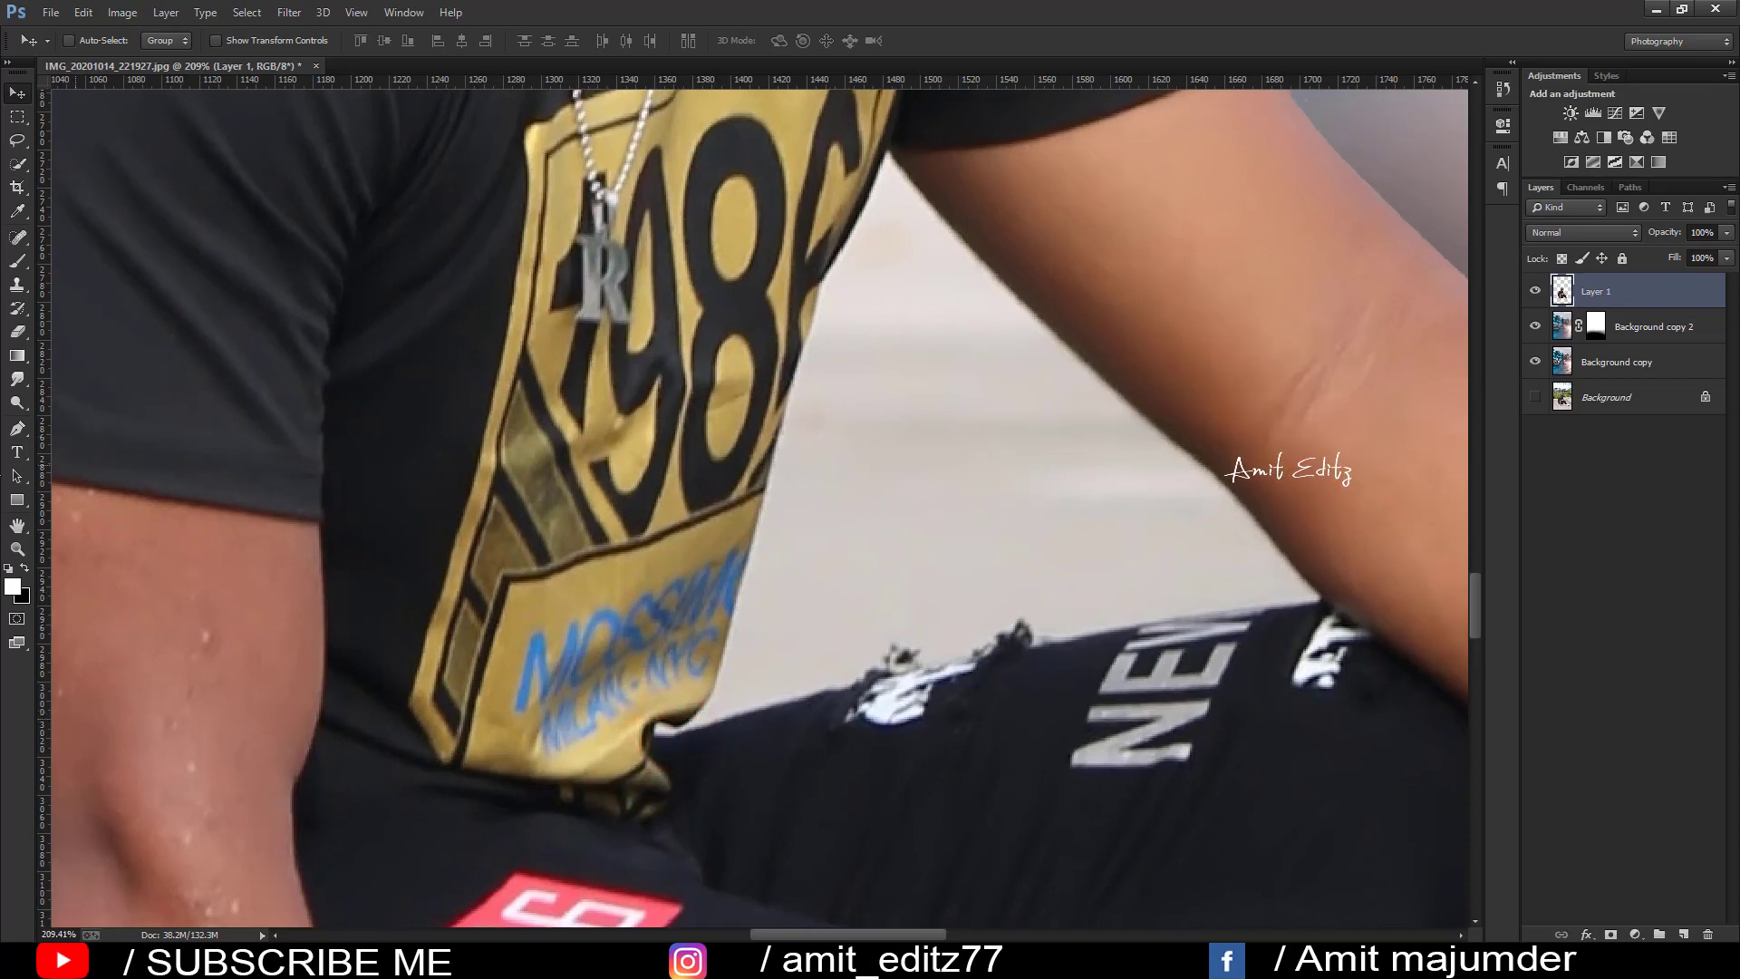
Step: Start a pen path up the man's shirt edge to where it meets his arm
{"action": "left_click", "coordinate": [18, 428]}
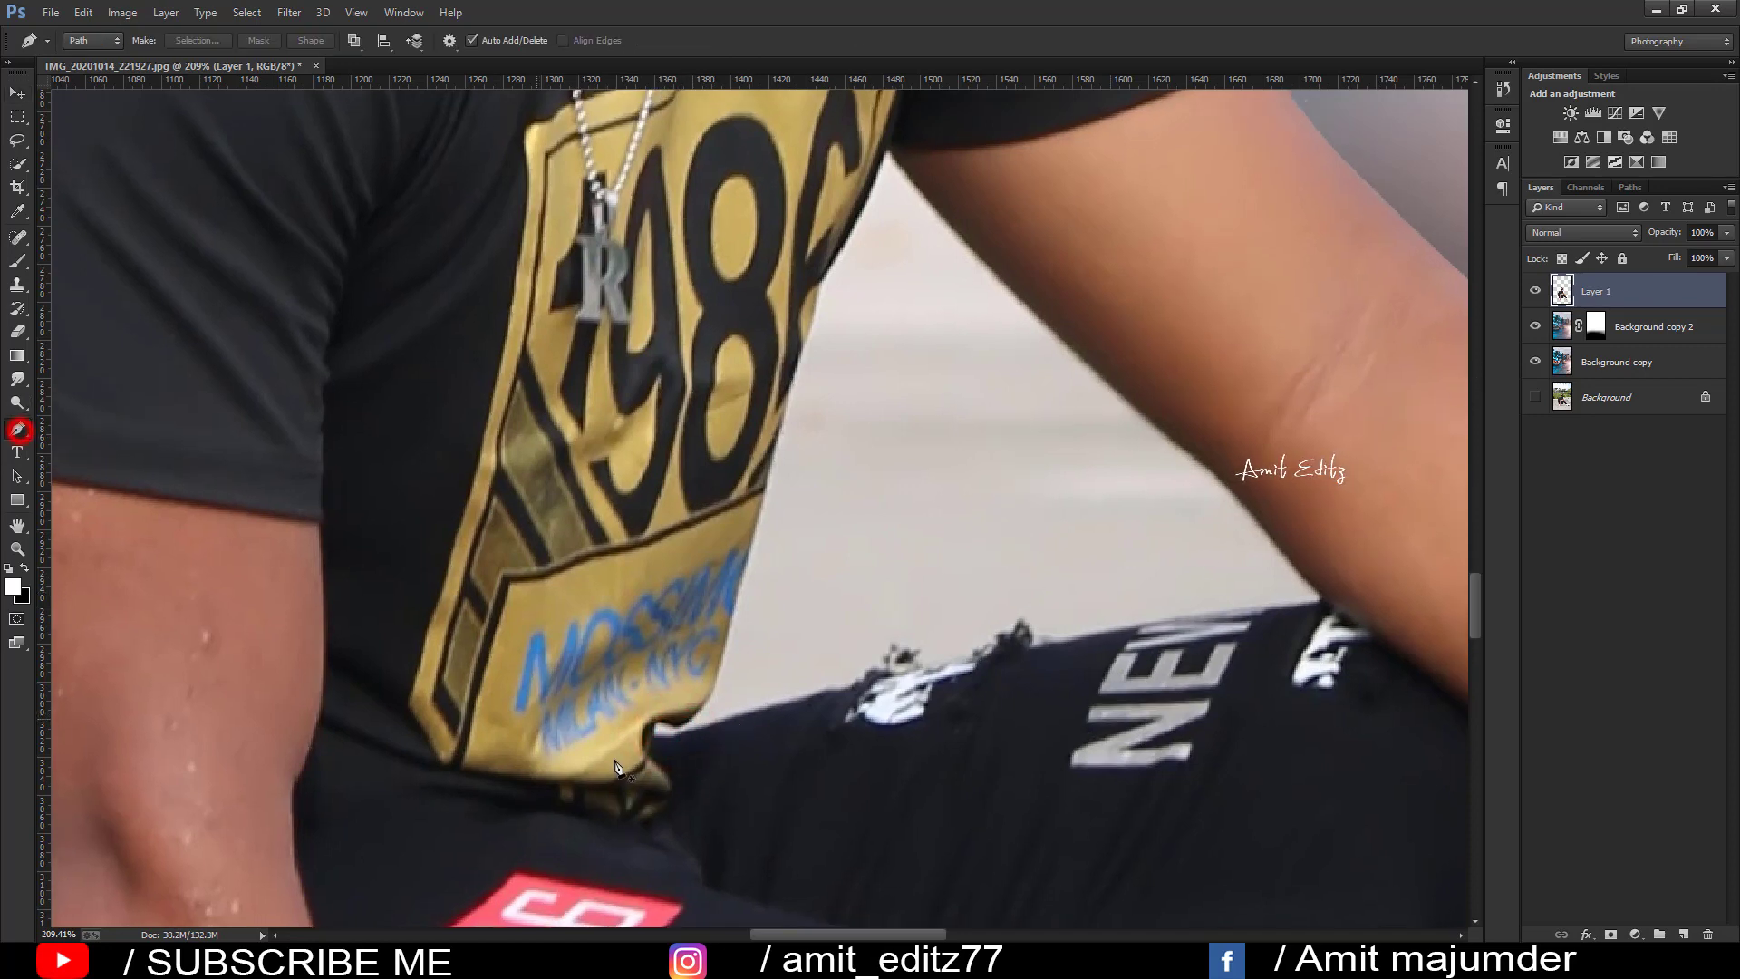
{"action": "left_click", "coordinate": [664, 721]}
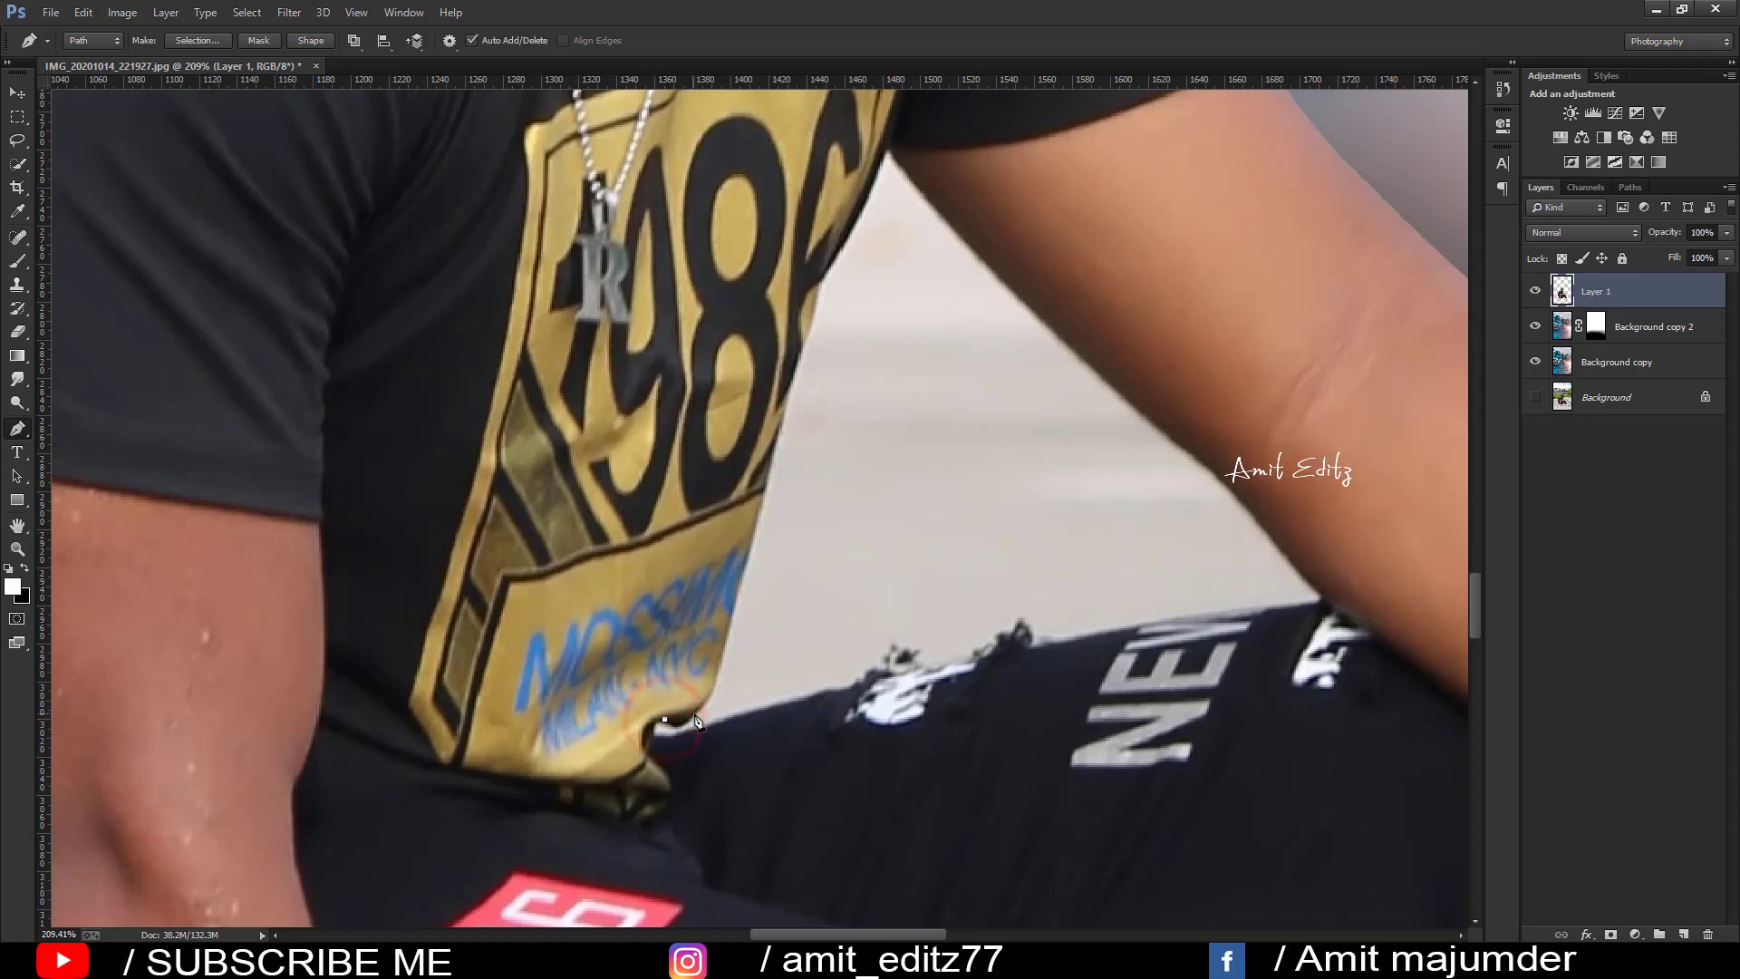
{"action": "left_click_drag", "start_coordinate": [696, 712], "coordinate": [715, 683]}
{"action": "left_click_drag", "start_coordinate": [752, 549], "coordinate": [759, 519]}
{"action": "left_click_drag", "start_coordinate": [786, 410], "coordinate": [815, 320]}
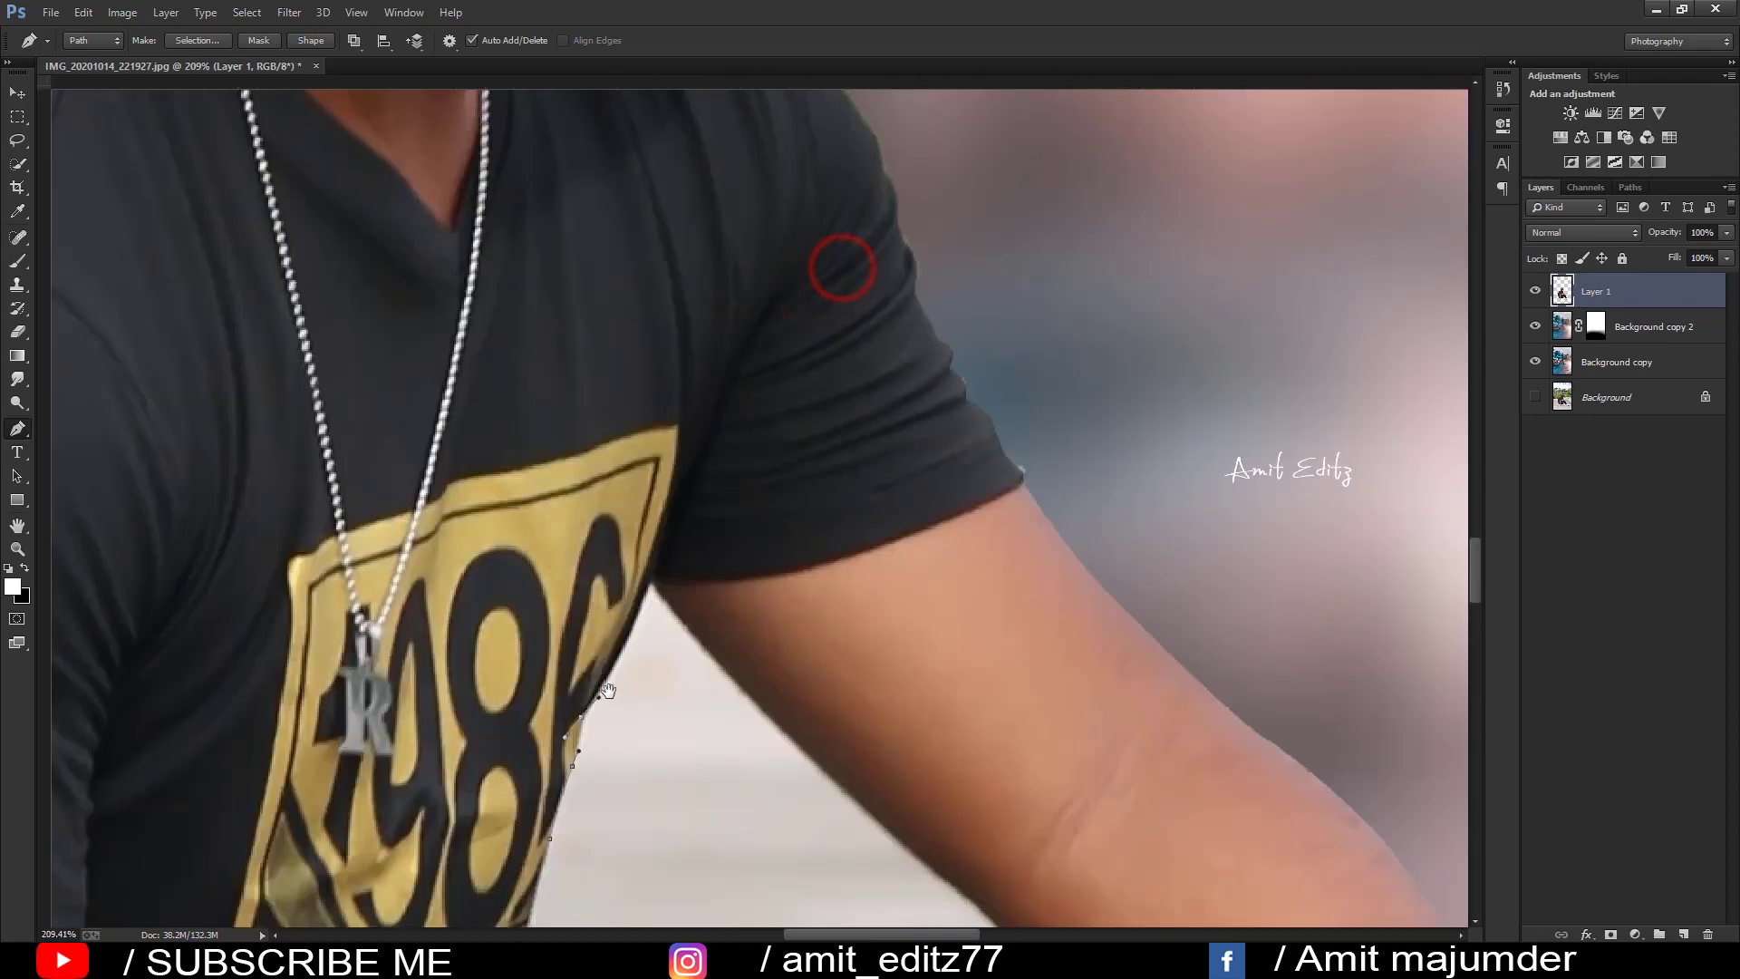
{"action": "mouse_move", "coordinate": [850, 260]}
{"action": "left_mouse_down"}
{"action": "mouse_move", "coordinate": [752, 486]}
{"action": "mouse_move", "coordinate": [979, 188]}
{"action": "left_mouse_up"}
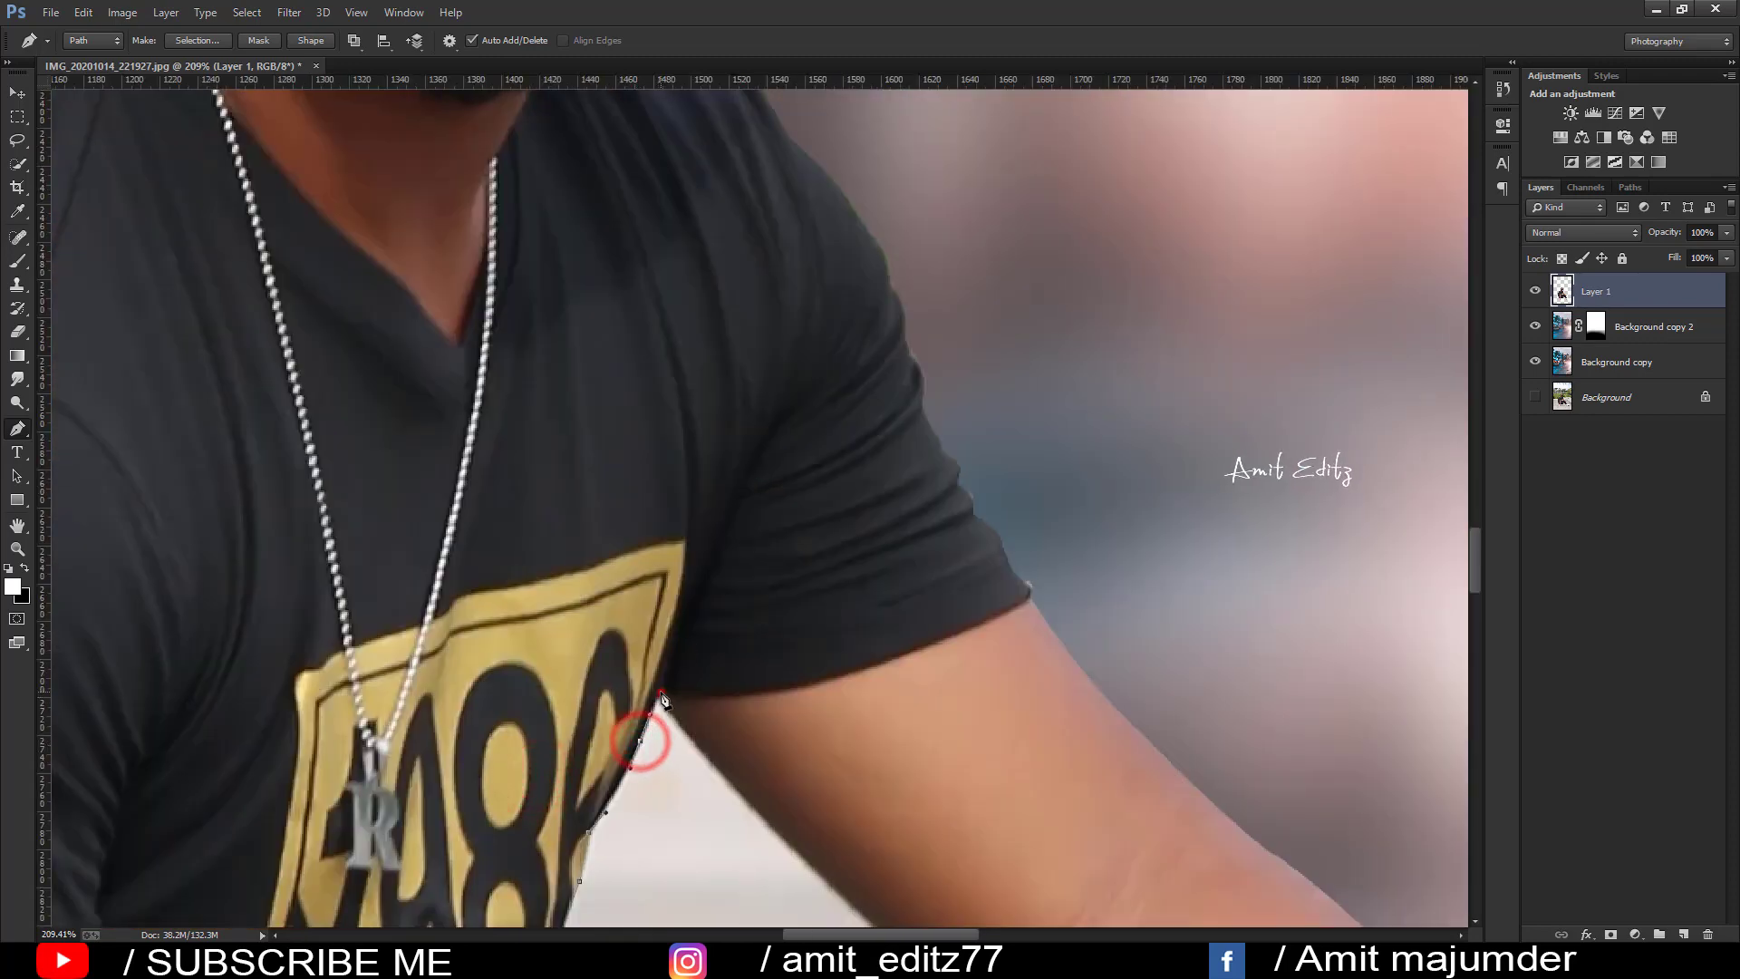
{"action": "left_click", "coordinate": [660, 692]}
Step: Trace the path along the arm's underside down to the pants edge
{"action": "mouse_move", "coordinate": [746, 796]}
{"action": "left_mouse_down"}
{"action": "mouse_move", "coordinate": [794, 846]}
{"action": "mouse_move", "coordinate": [611, 484]}
{"action": "left_mouse_up"}
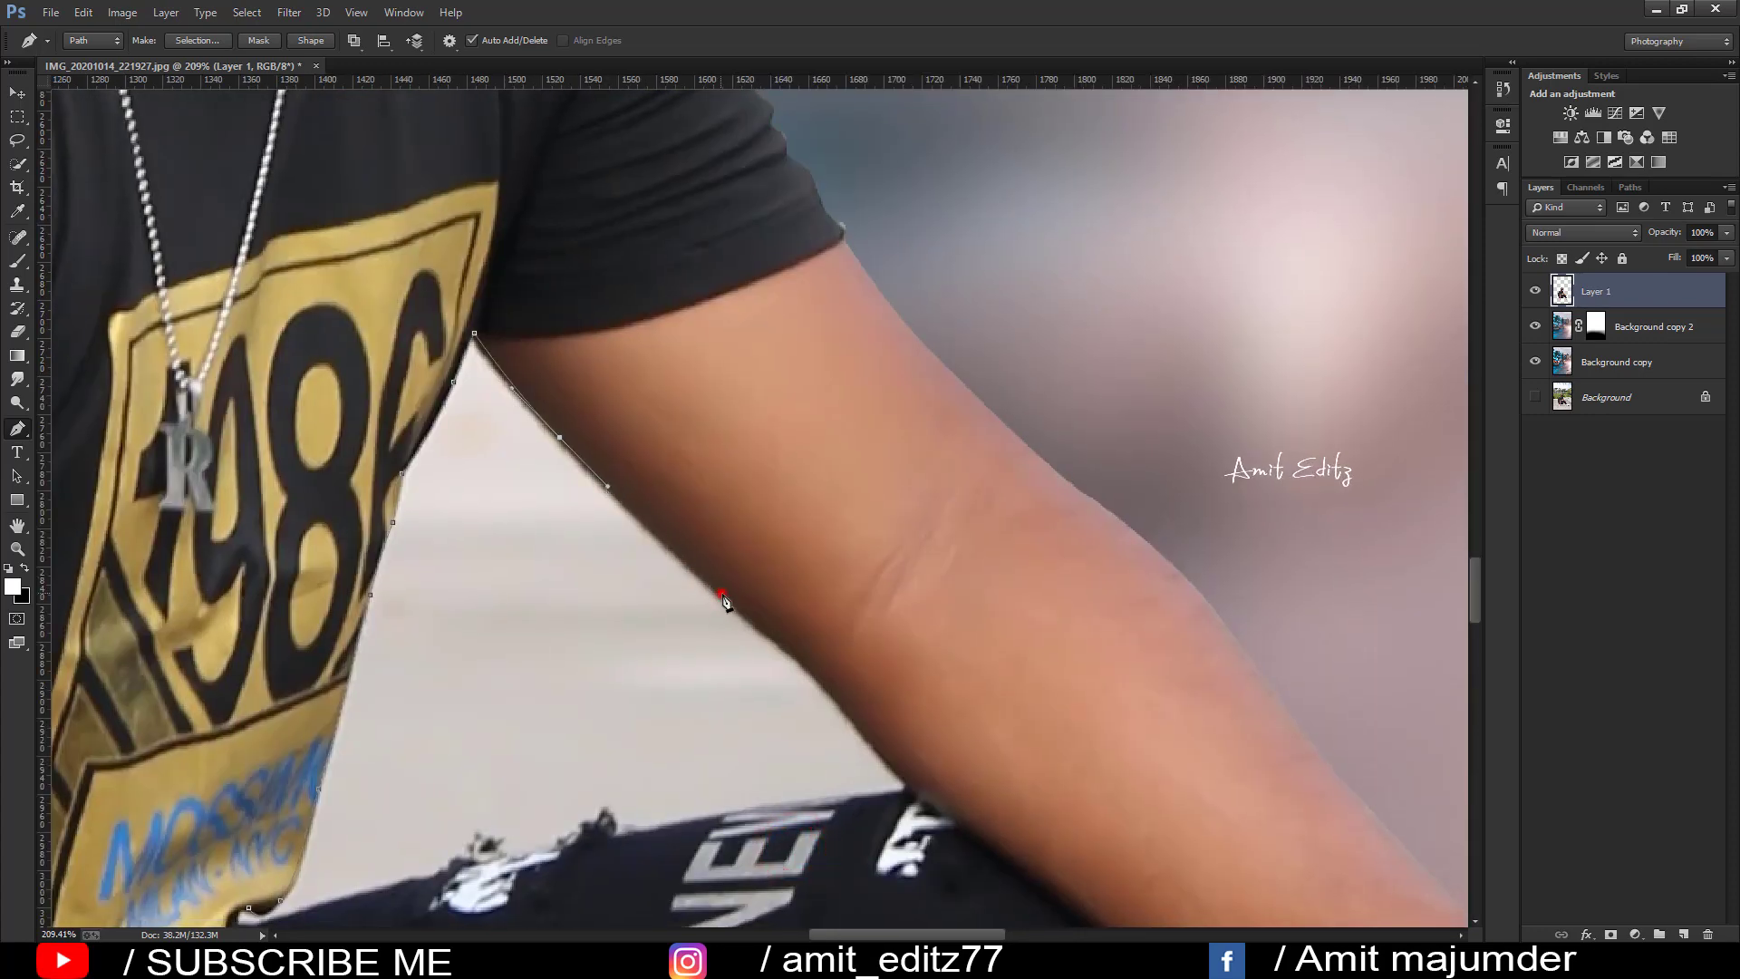
{"action": "left_click_drag", "start_coordinate": [721, 593], "coordinate": [752, 619]}
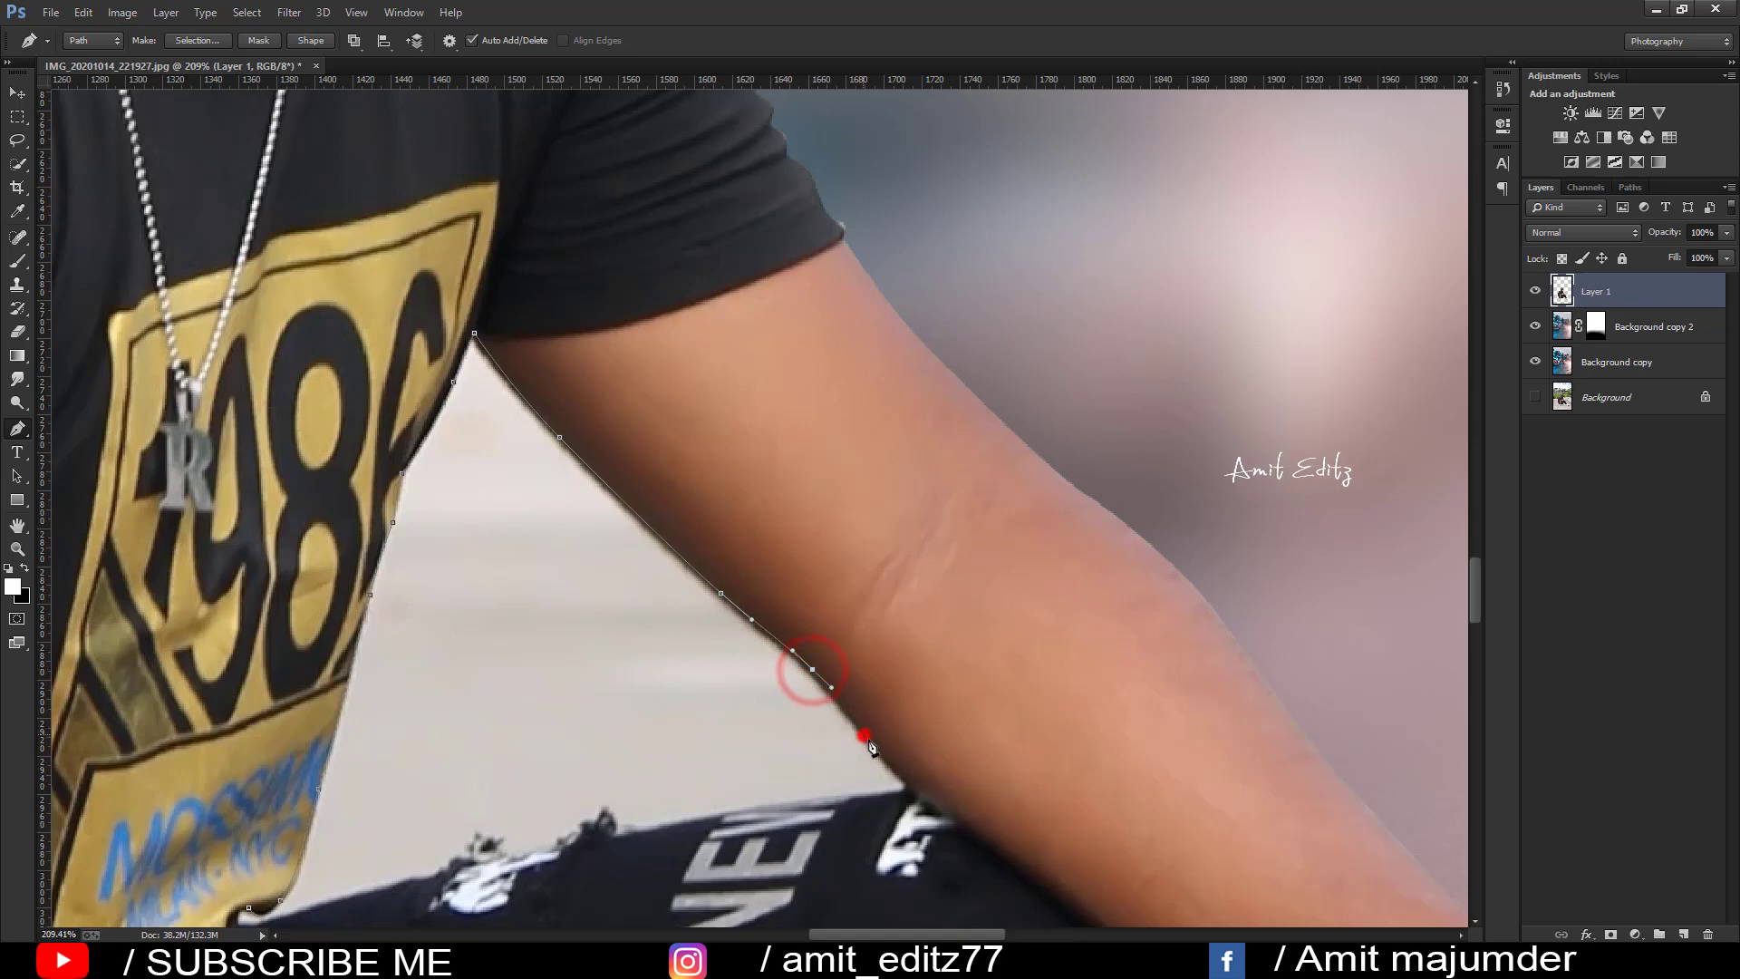
{"action": "left_click_drag", "start_coordinate": [863, 735], "coordinate": [882, 752]}
{"action": "left_click", "coordinate": [908, 792]}
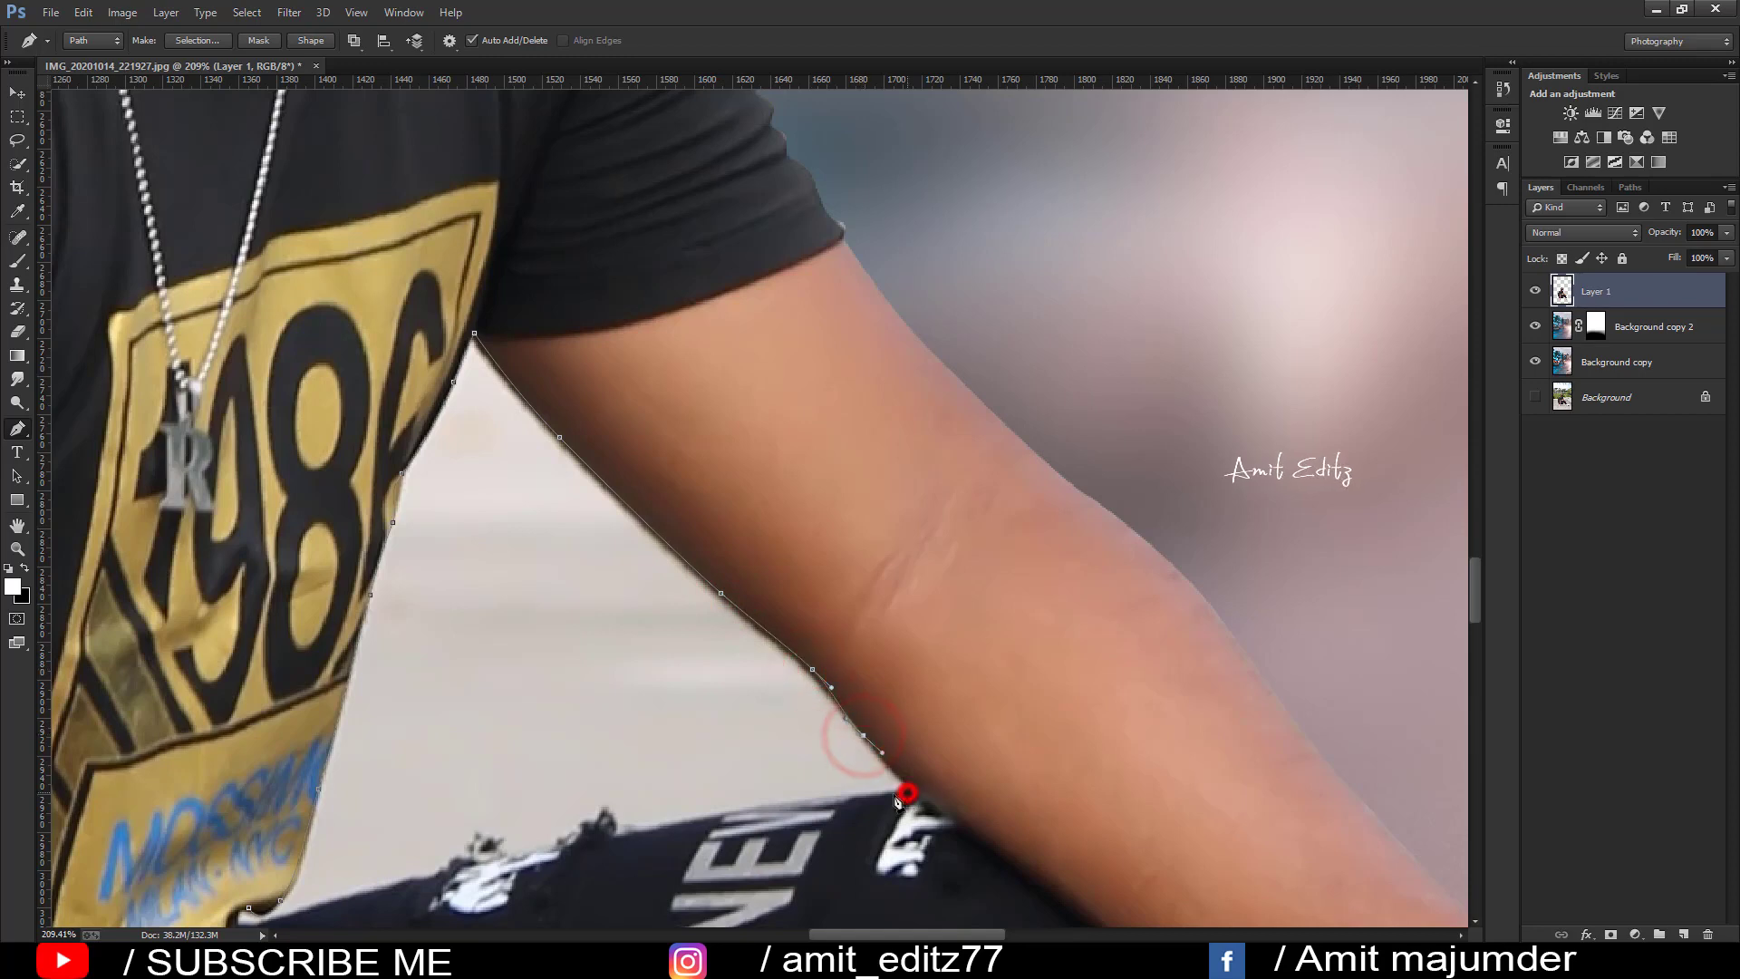
{"action": "left_click", "coordinate": [739, 813]}
{"action": "left_click", "coordinate": [613, 821]}
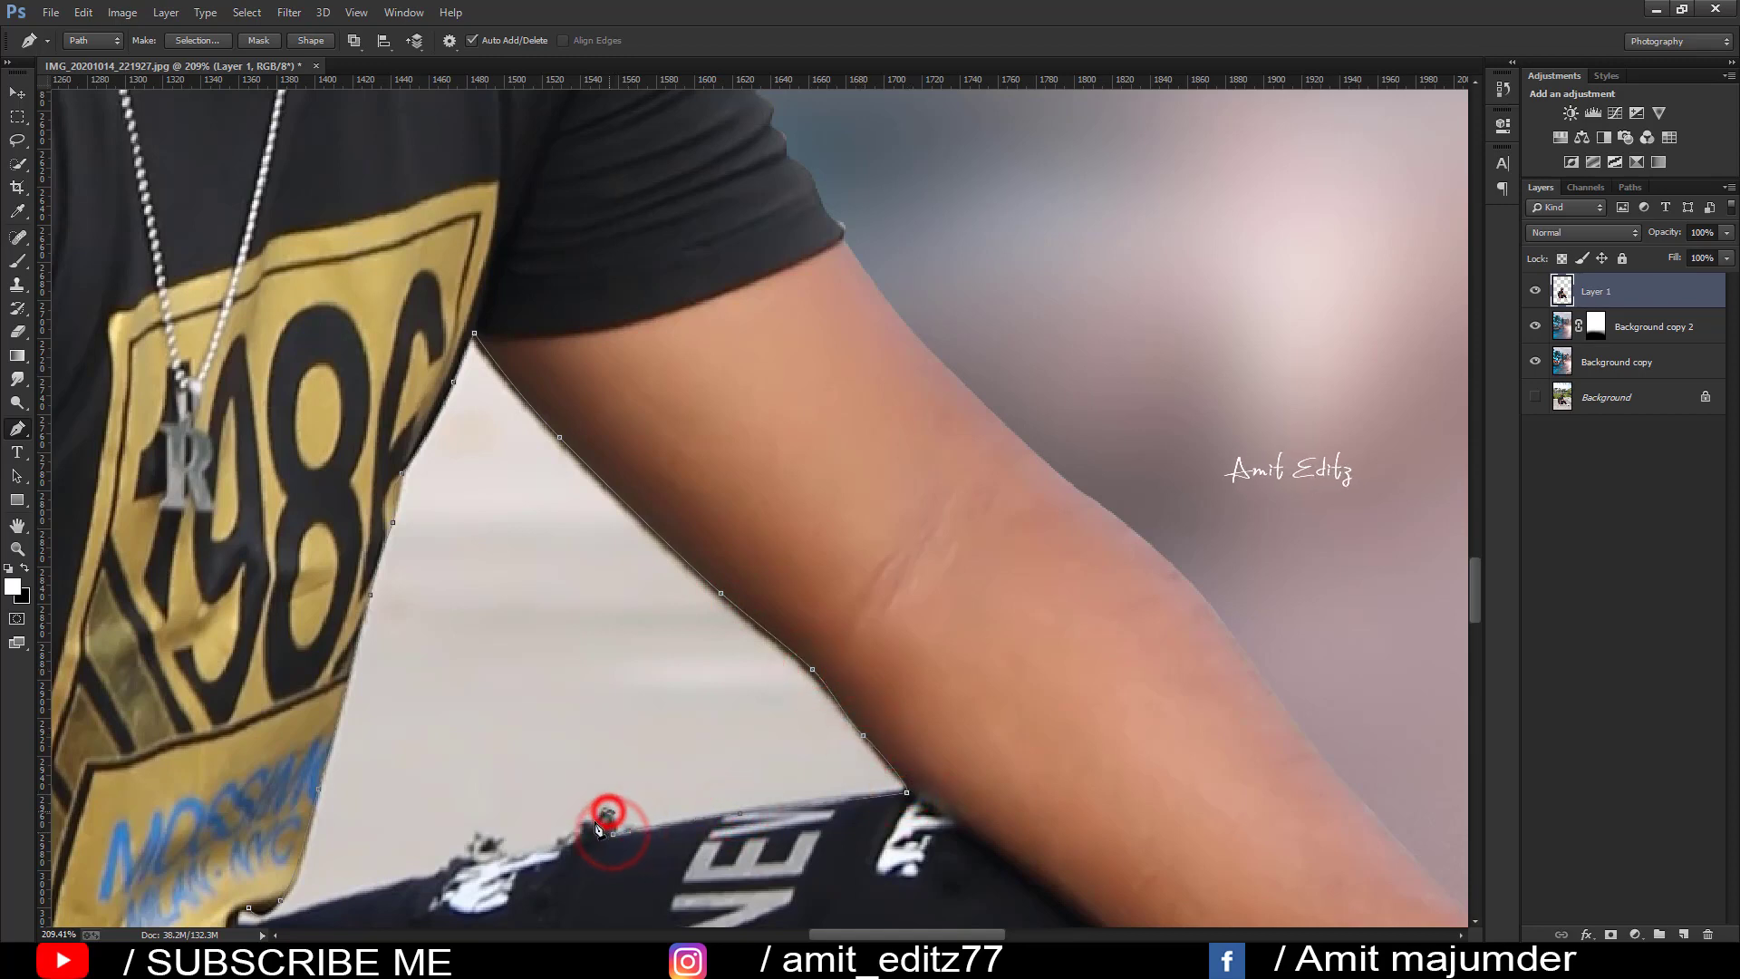
Step: Continue the path around the pants' frayed edge and back up the shirt edge
{"action": "left_click", "coordinate": [584, 824]}
{"action": "left_click", "coordinate": [530, 851]}
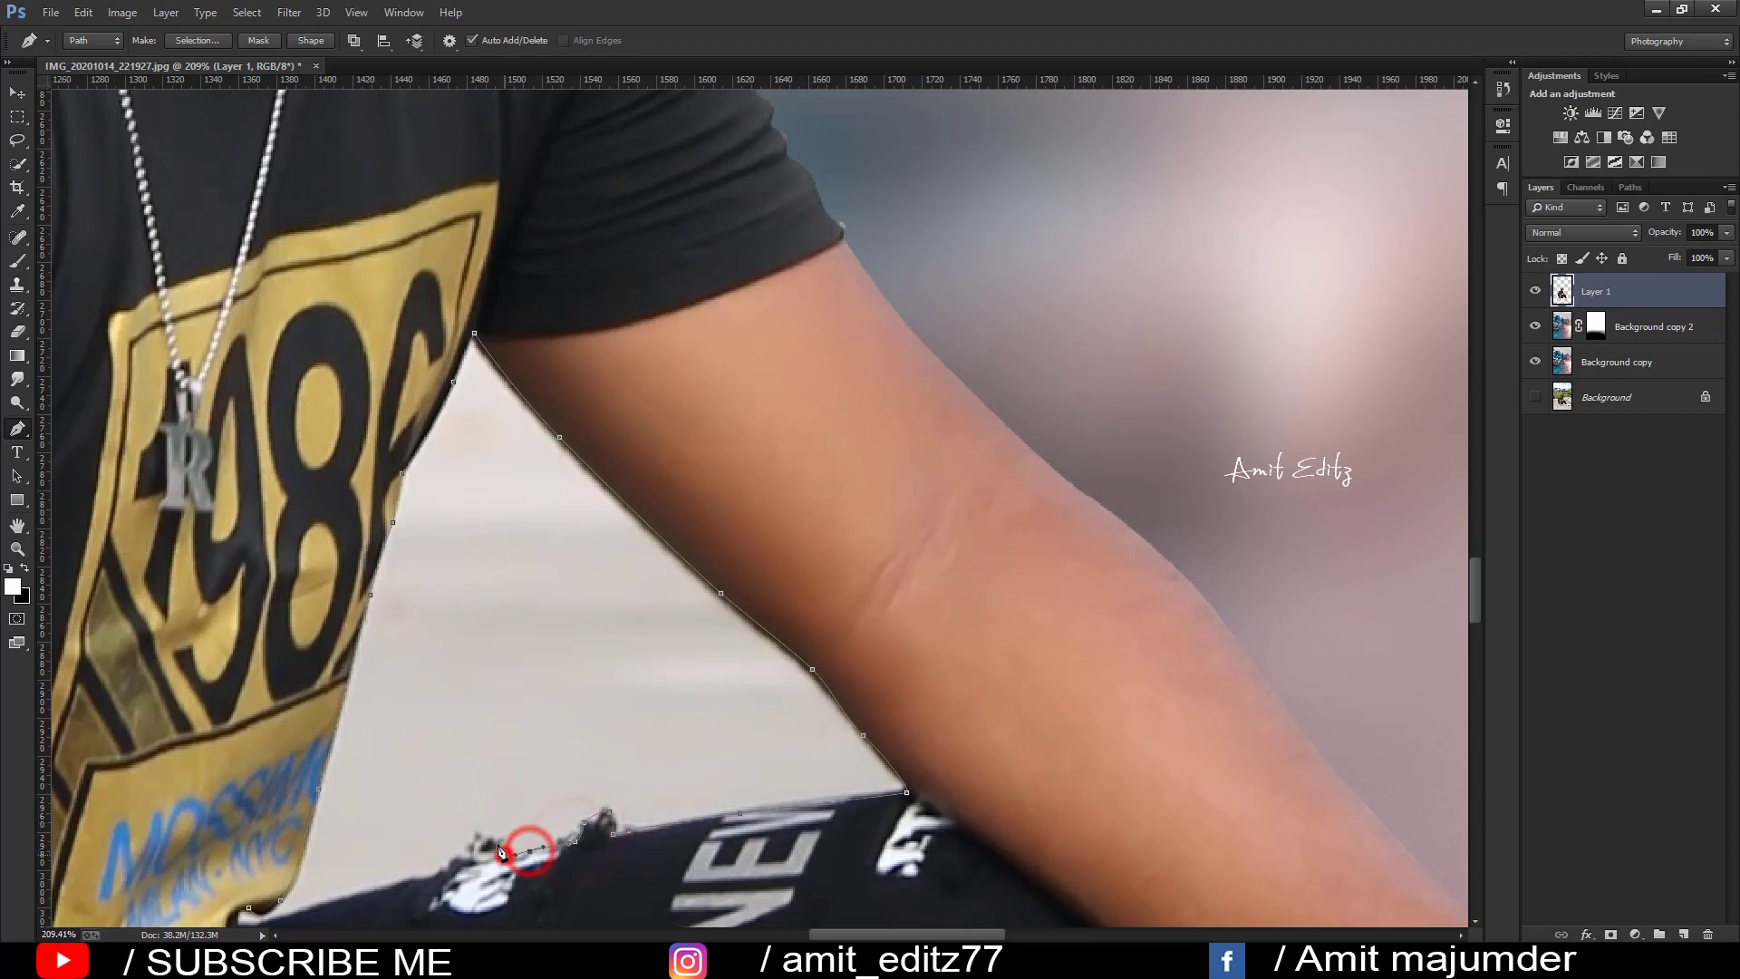
{"action": "left_click", "coordinate": [488, 835]}
{"action": "left_click", "coordinate": [412, 879]}
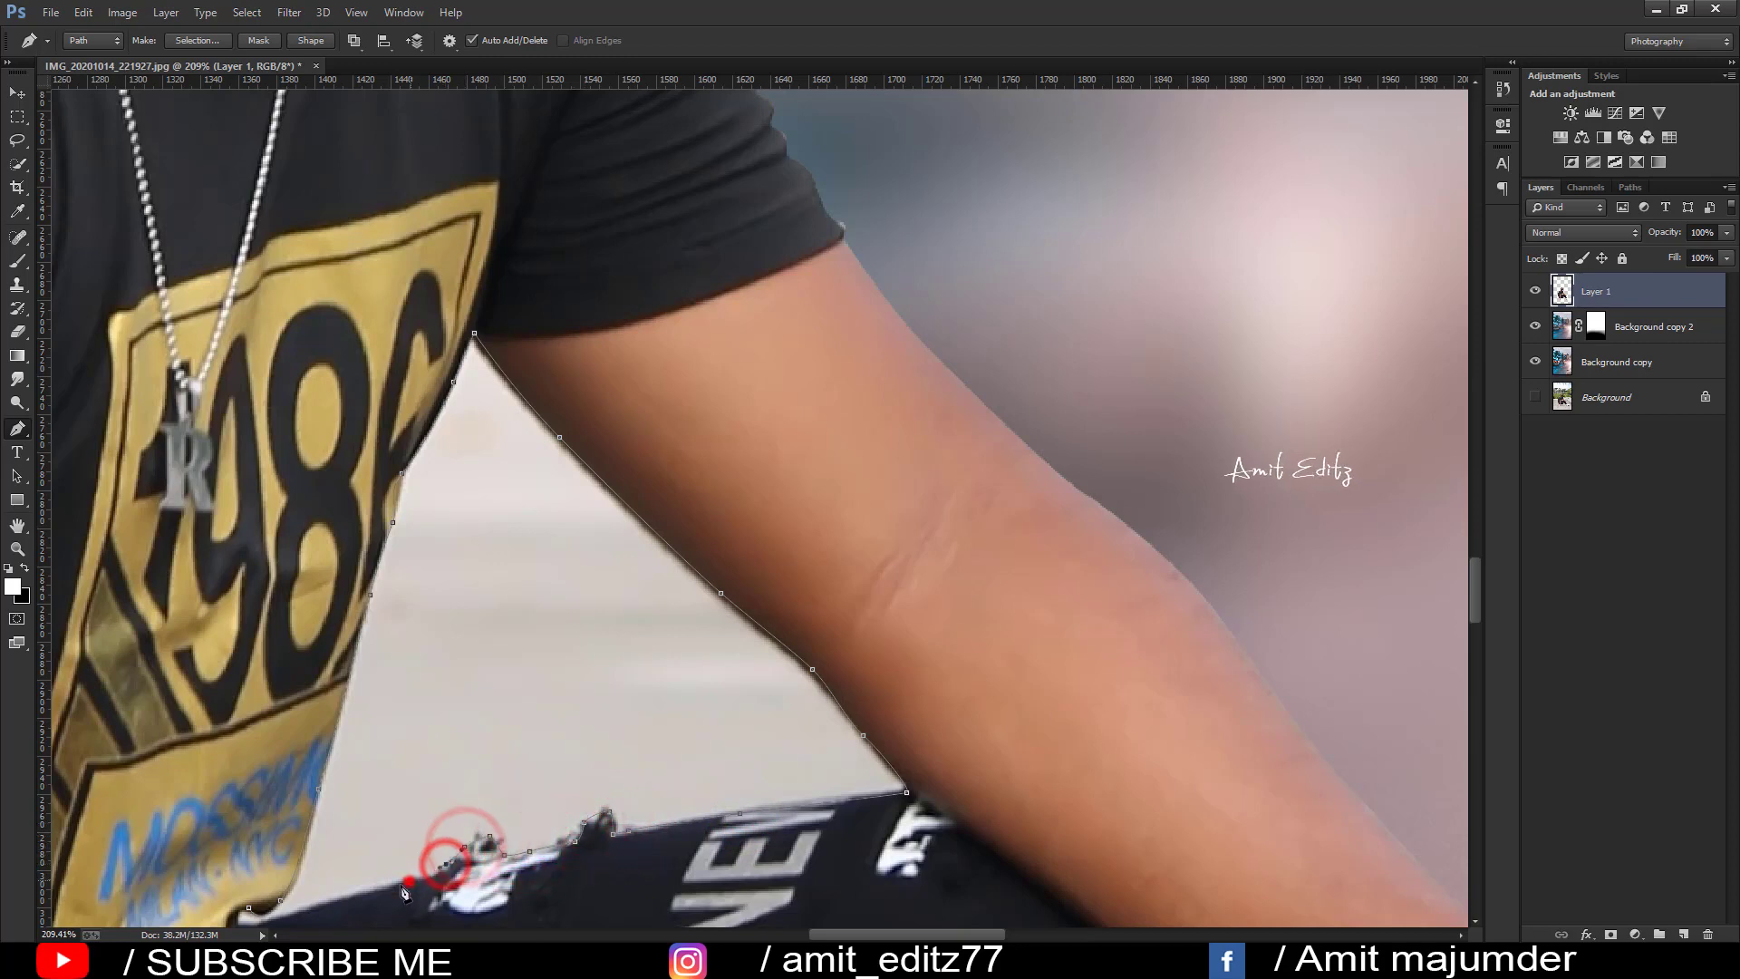
{"action": "left_click_drag", "start_coordinate": [386, 888], "coordinate": [629, 753]}
{"action": "key", "text": "ctrl+r"}
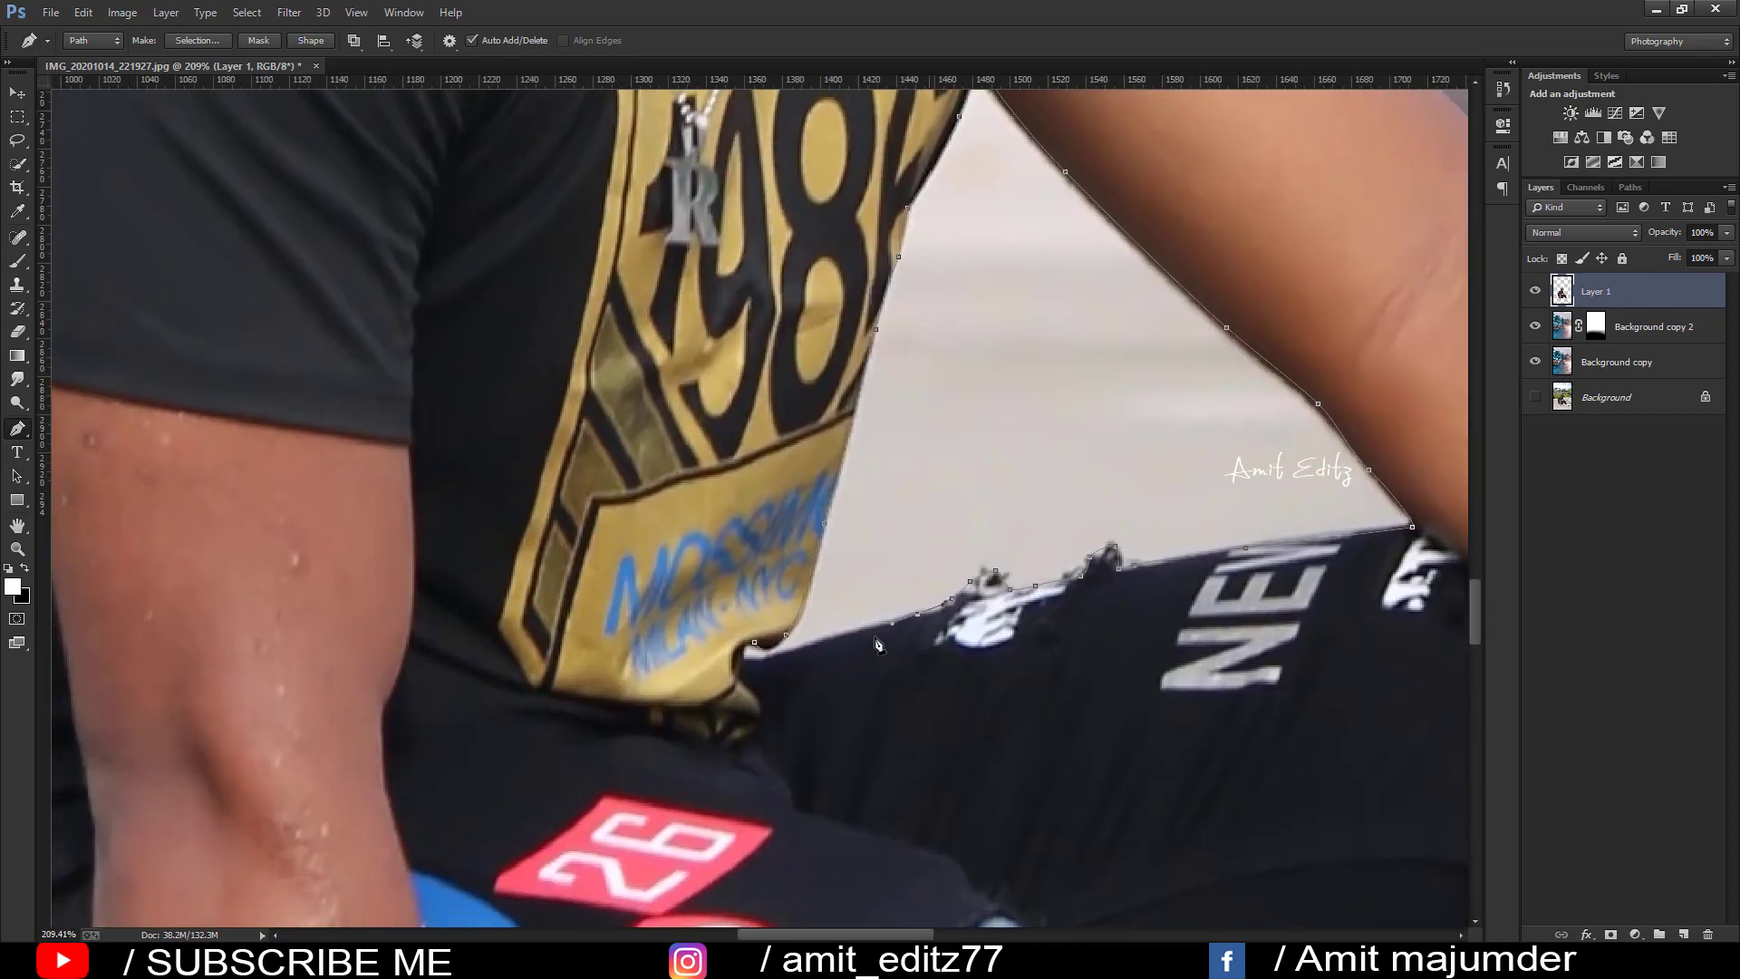
{"action": "left_click", "coordinate": [745, 655]}
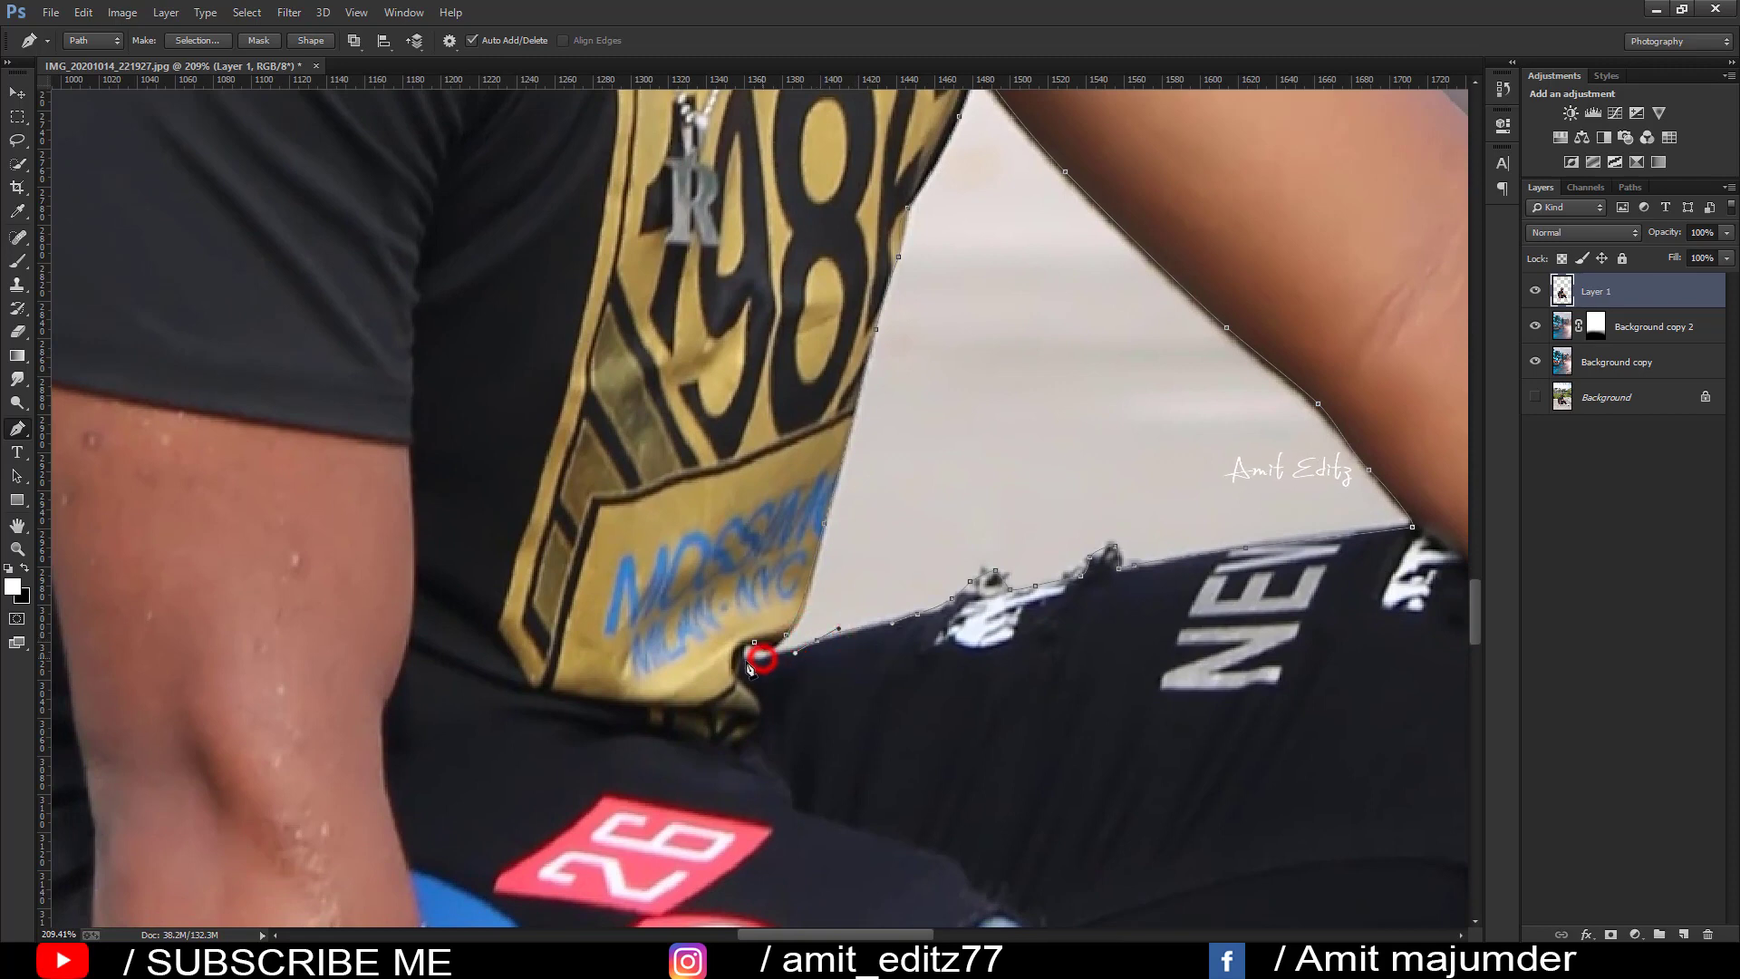
Step: Convert the path to a selection, delete the light gap beside the arm, and deselect
{"action": "right_click", "coordinate": [901, 495]}
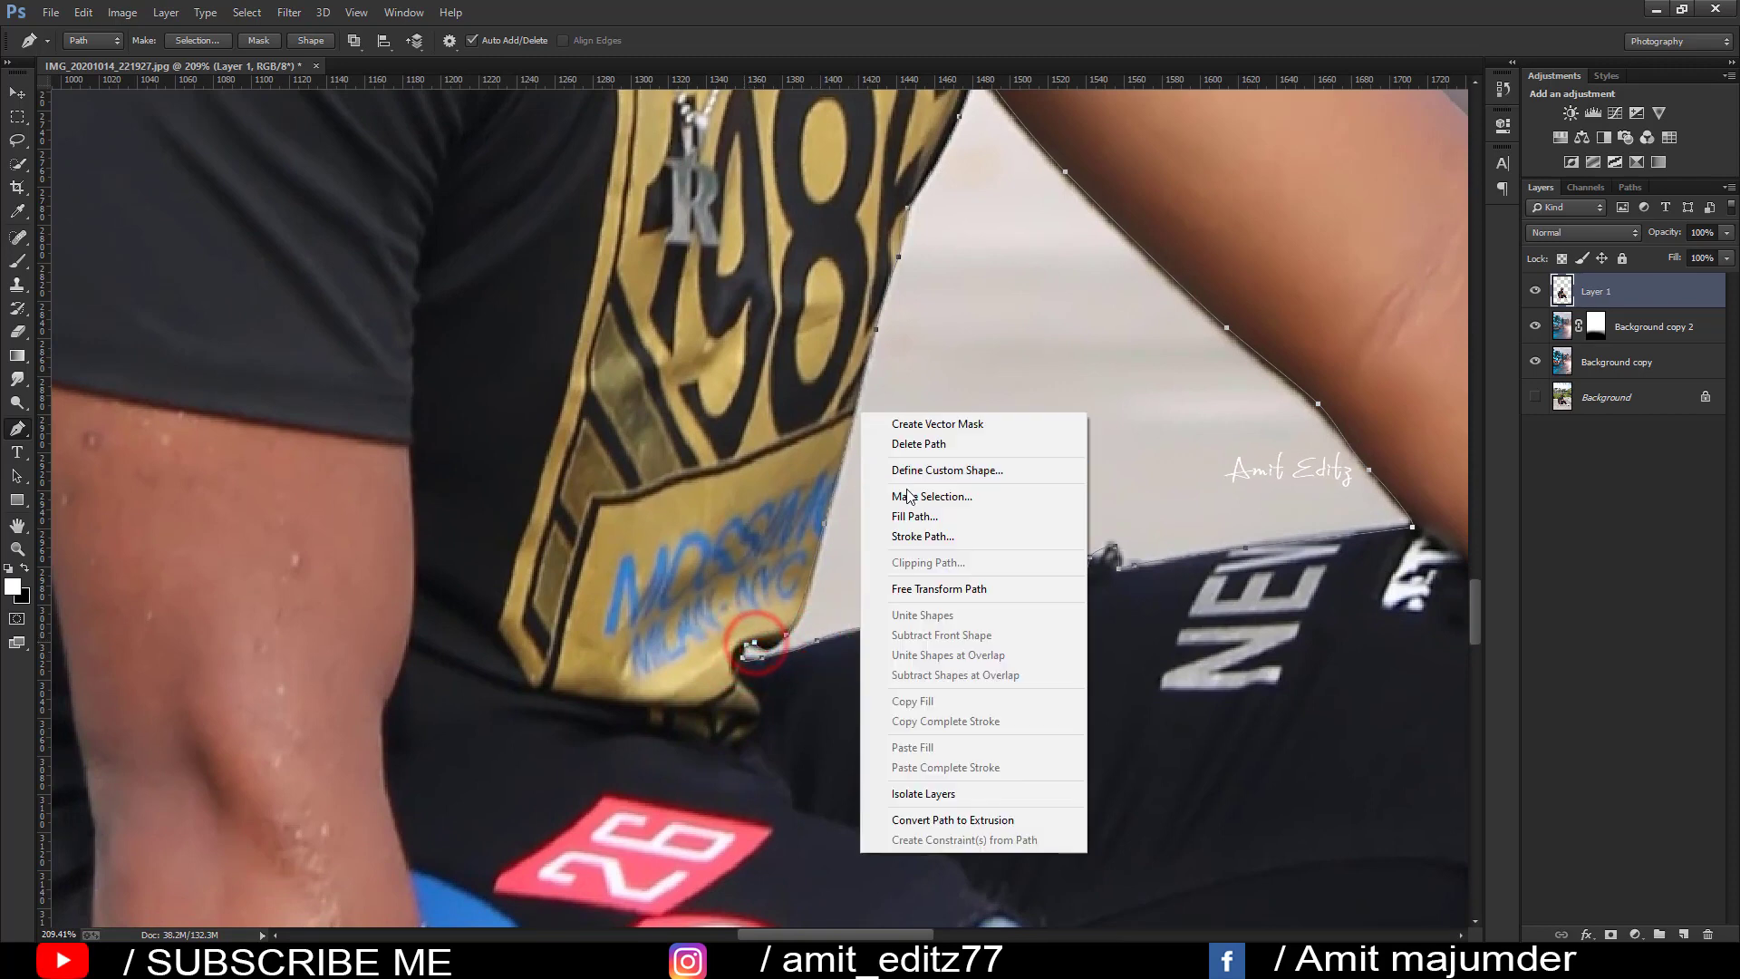
{"action": "left_click", "coordinate": [914, 495]}
{"action": "key", "text": "Delete"}
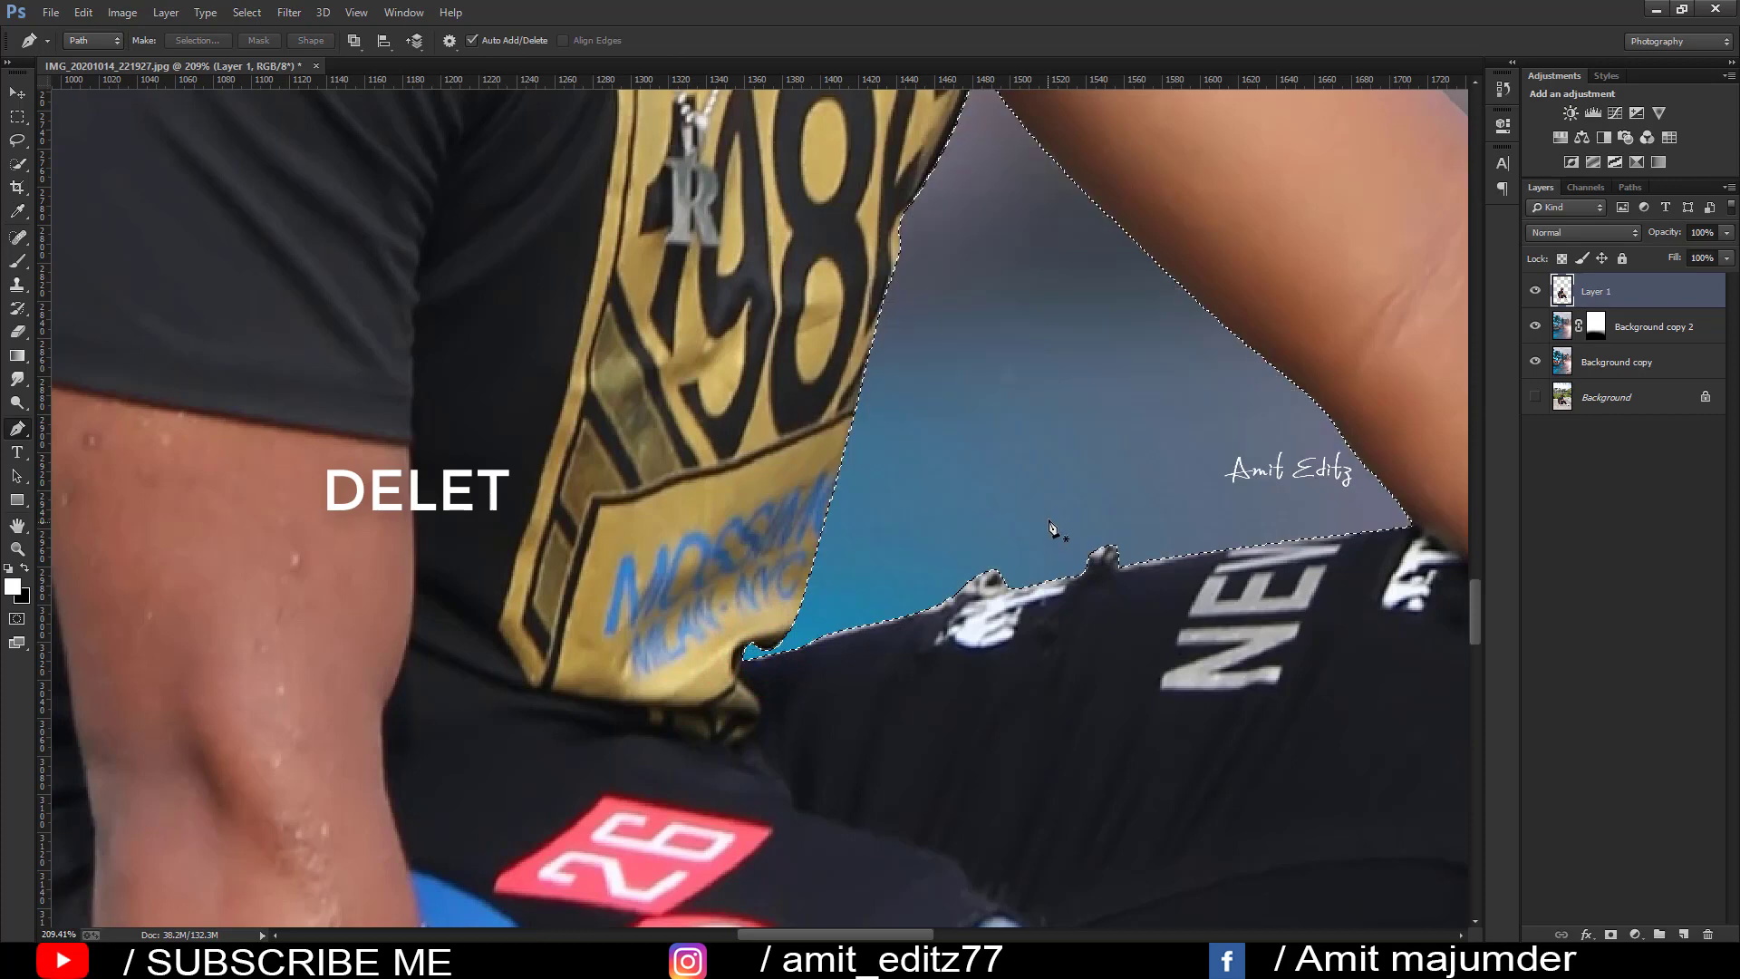
{"action": "key", "text": "ctrl+d"}
{"action": "key", "text": "ctrl+0"}
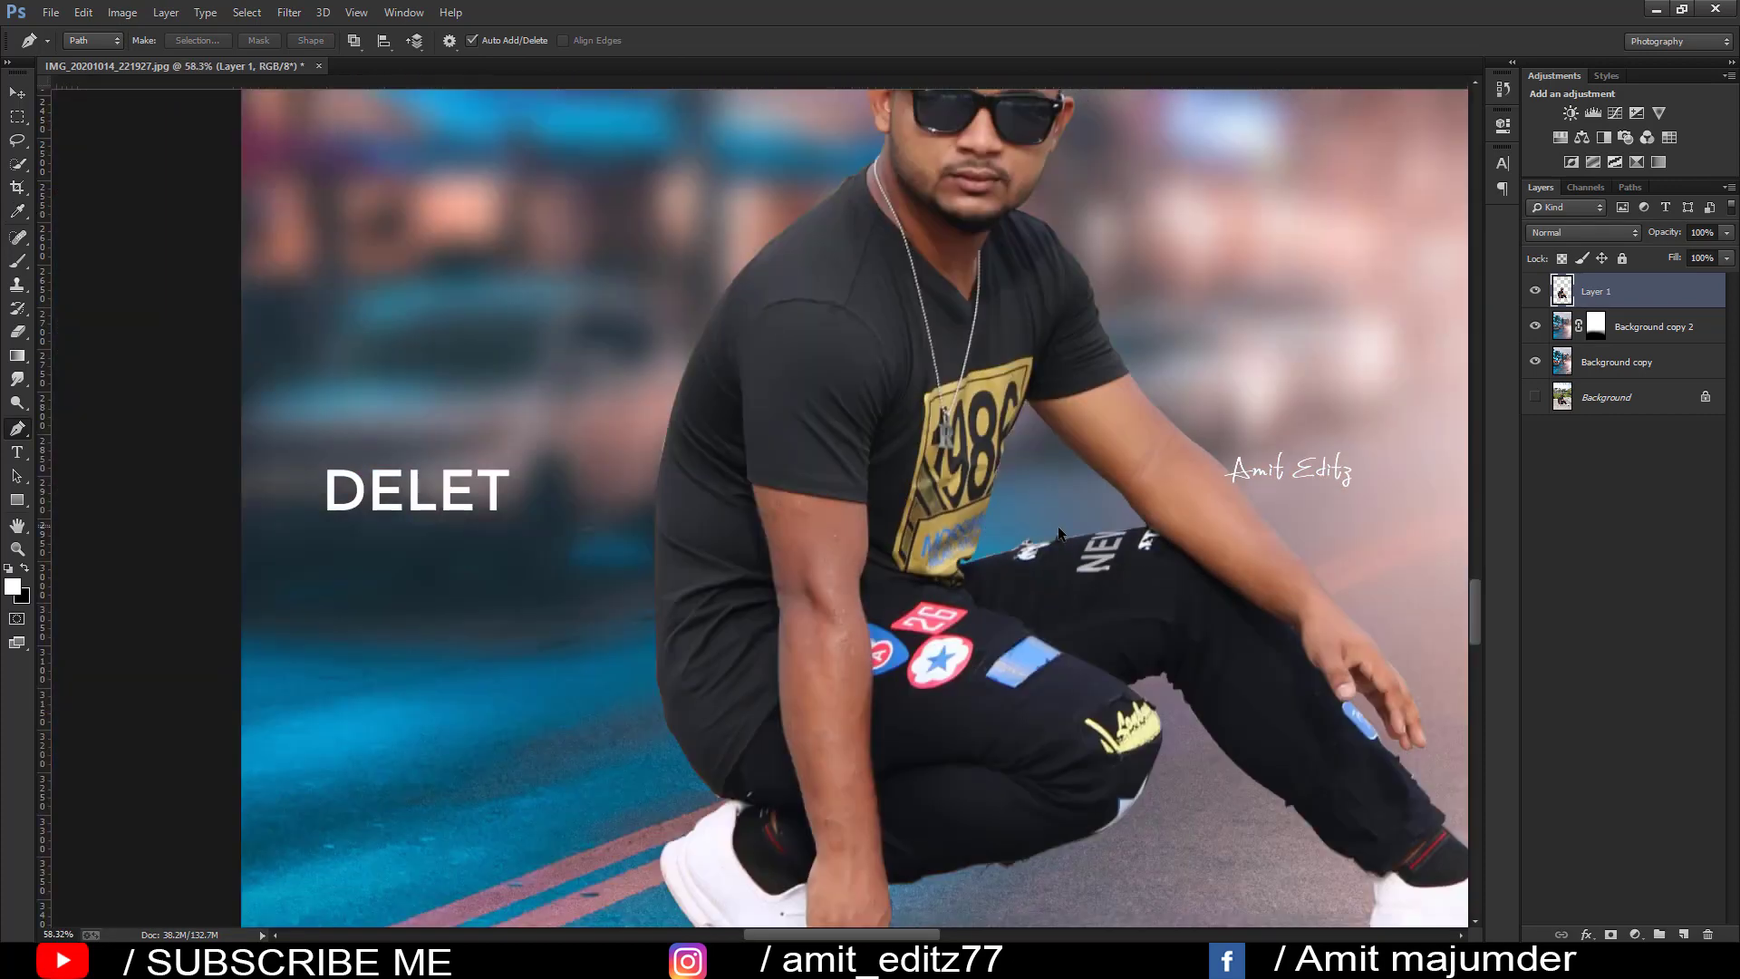
{"action": "key", "text": "ctrl+0"}
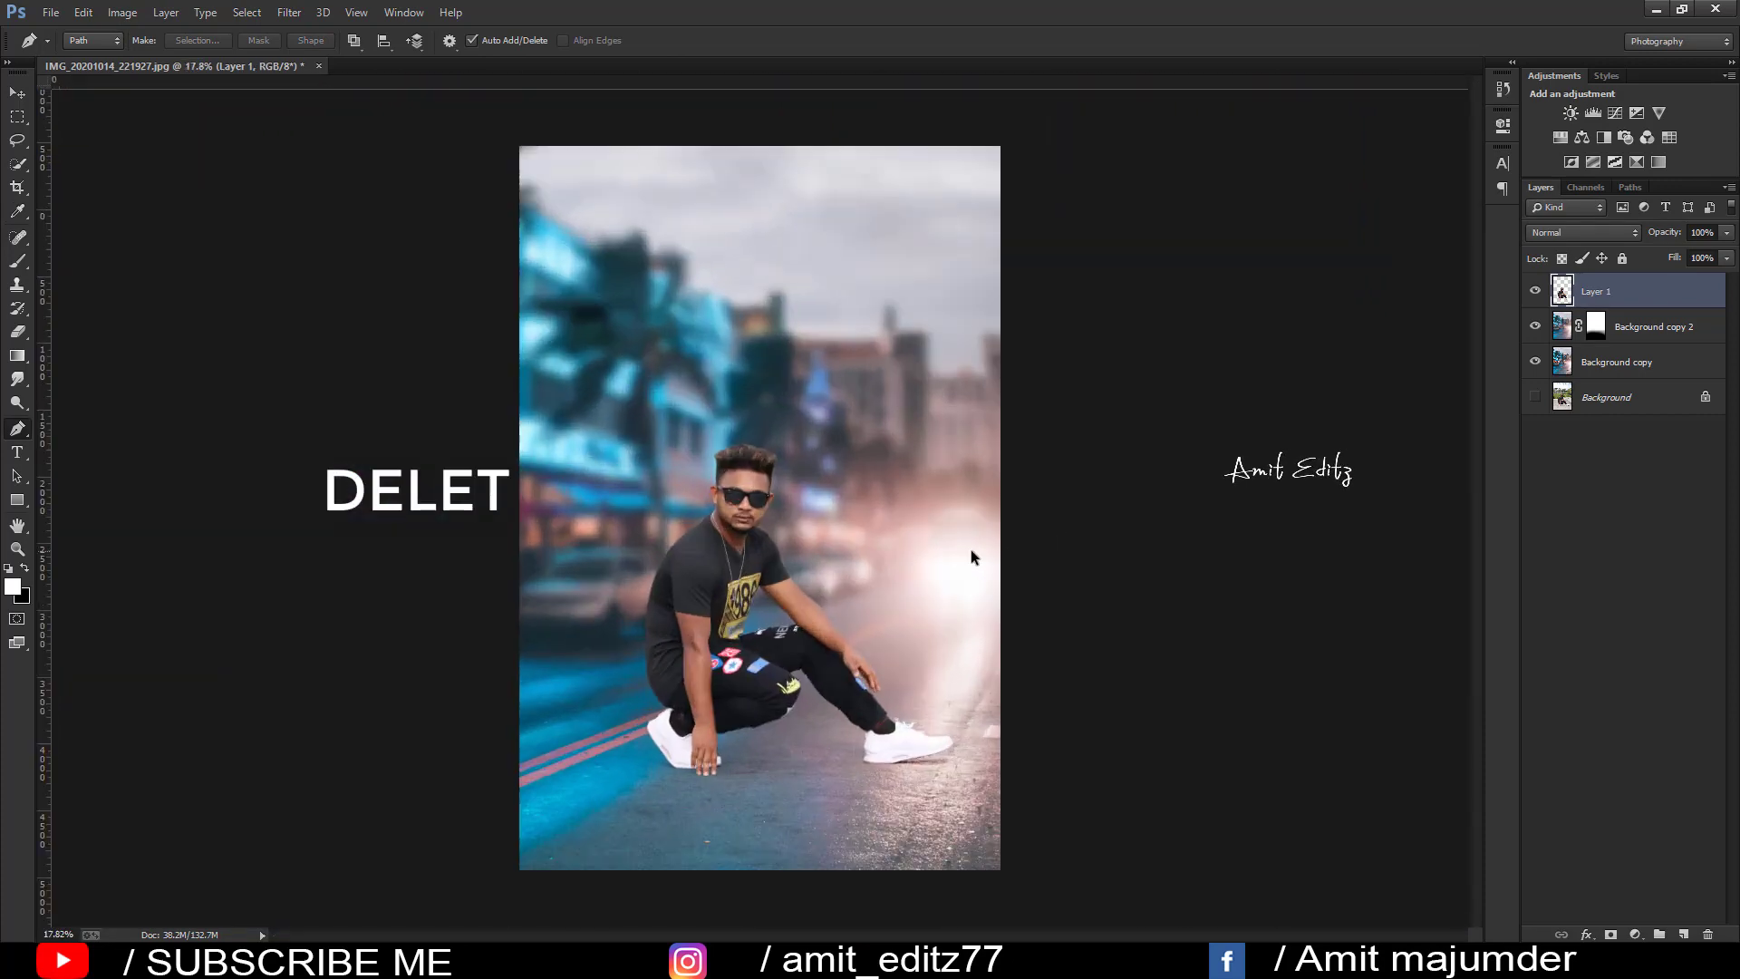
{"action": "key", "text": "ctrl+0"}
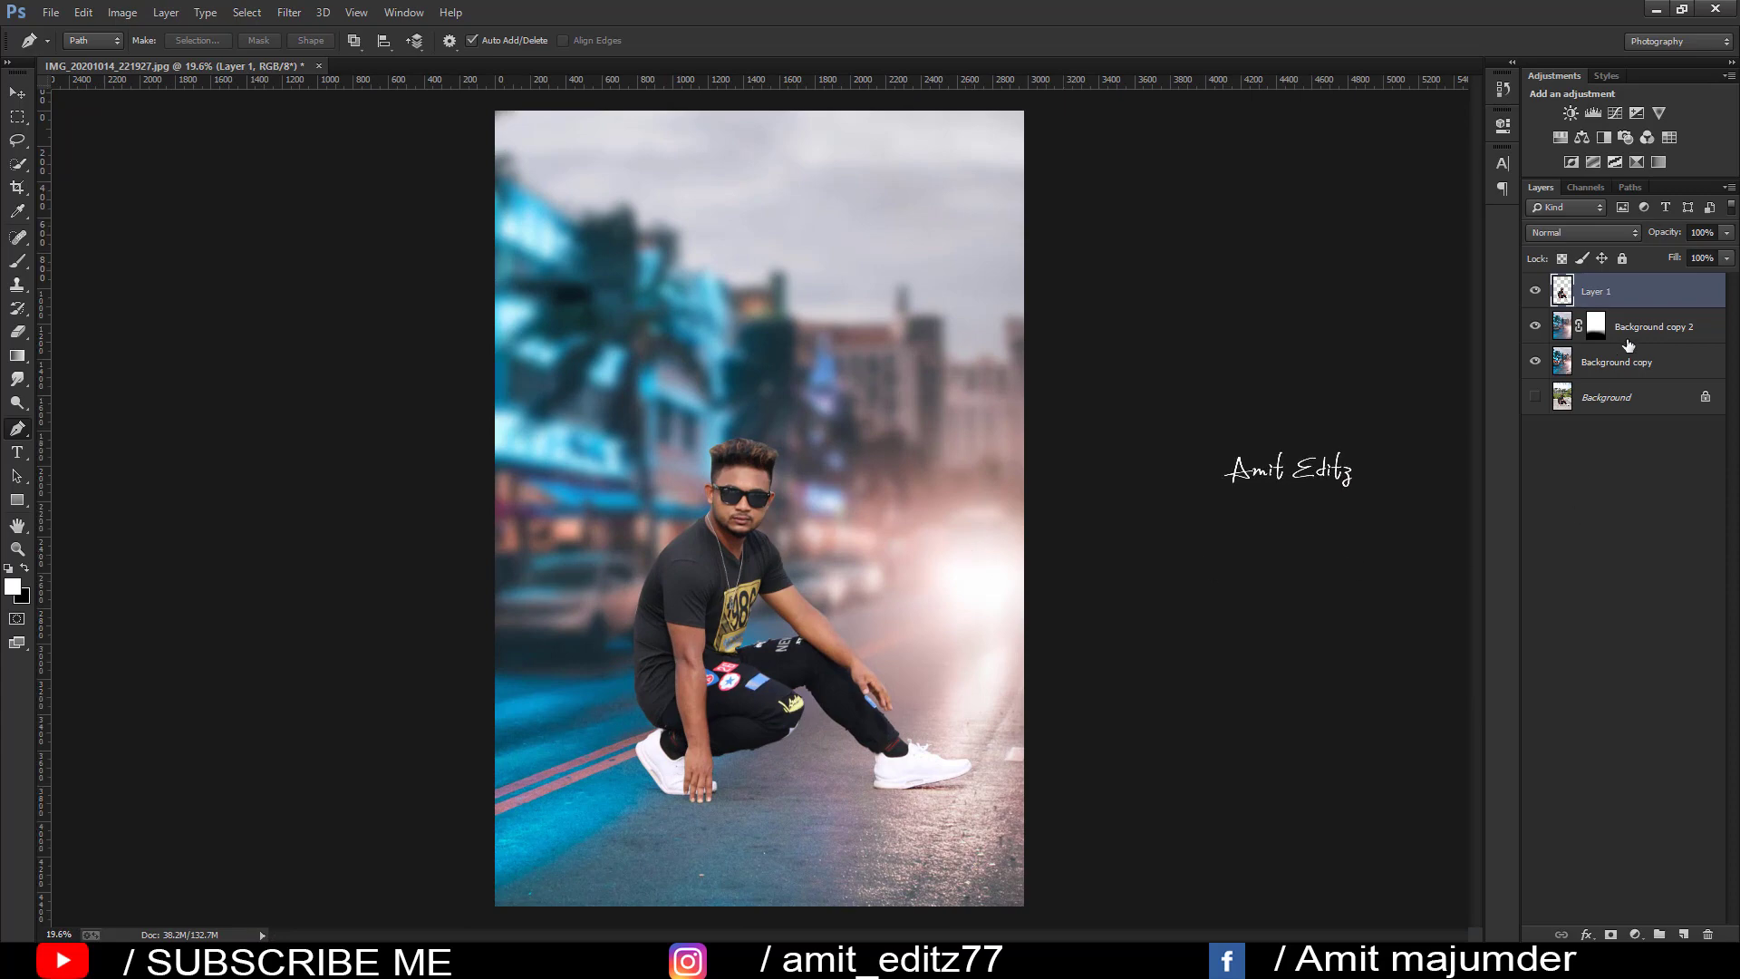
Step: Merge the two background copies and add an empty Layer 2 above Layer 1
{"action": "left_click", "coordinate": [1641, 337]}
{"action": "right_click", "coordinate": [1632, 363]}
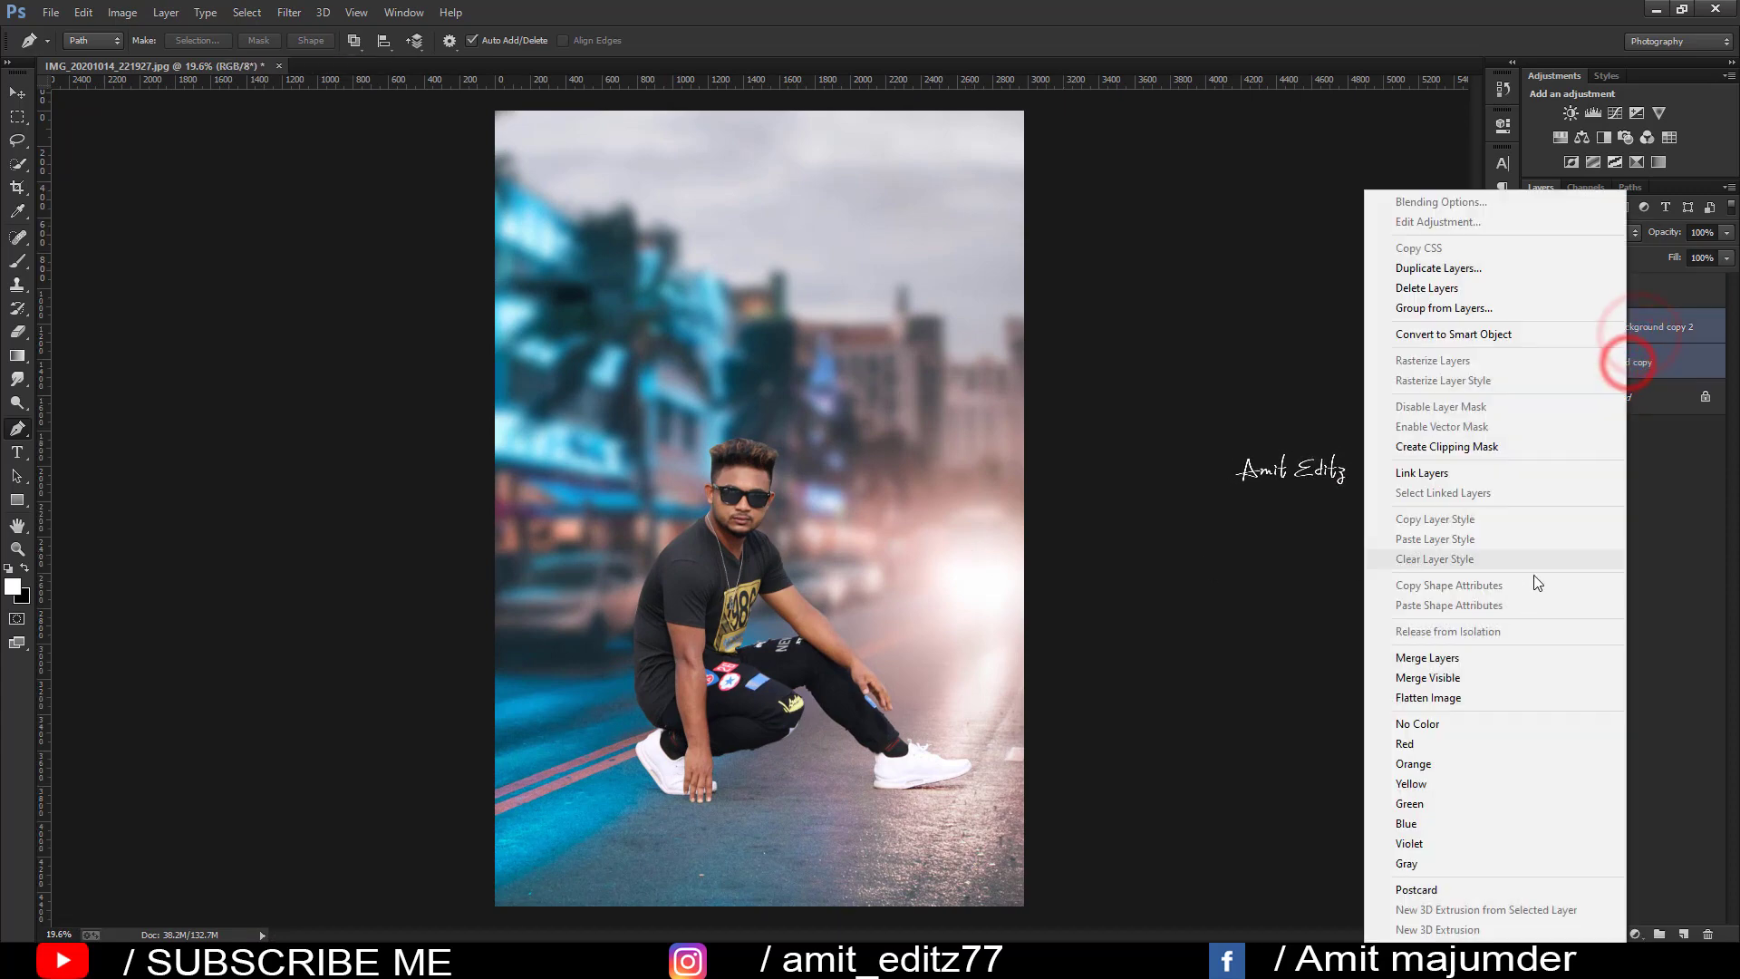
{"action": "left_click", "coordinate": [1481, 658]}
{"action": "left_click", "coordinate": [1643, 290]}
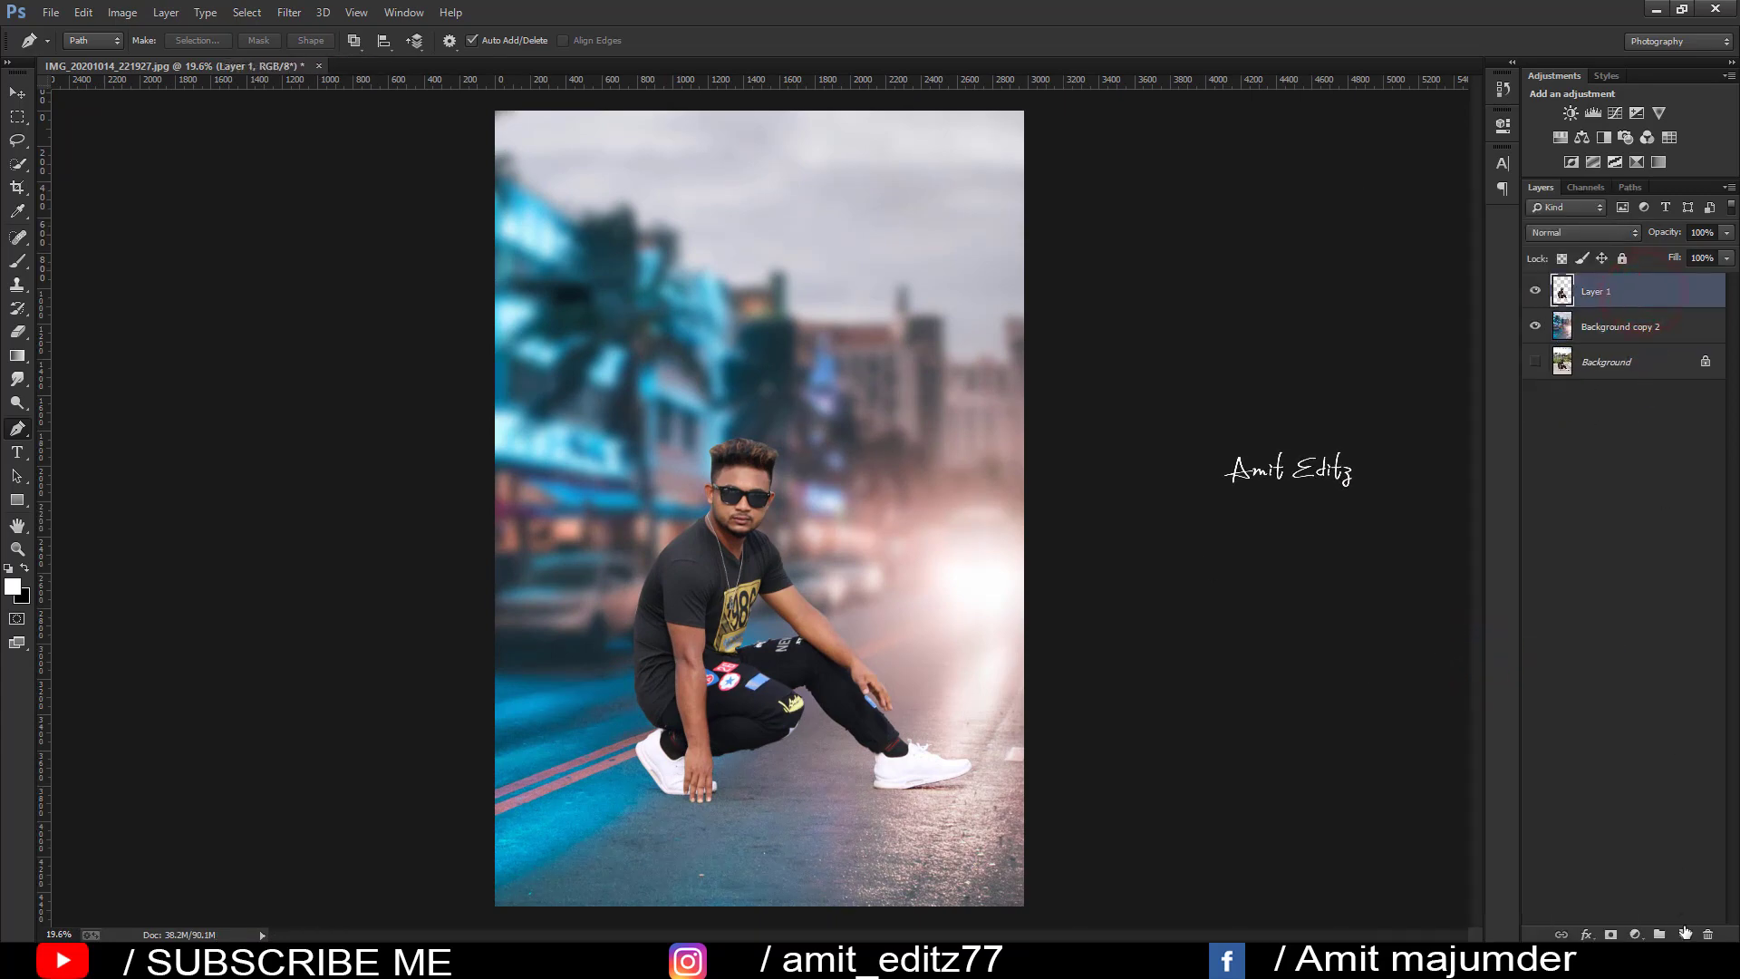
{"action": "left_click", "coordinate": [1683, 934]}
{"action": "left_click", "coordinate": [17, 262]}
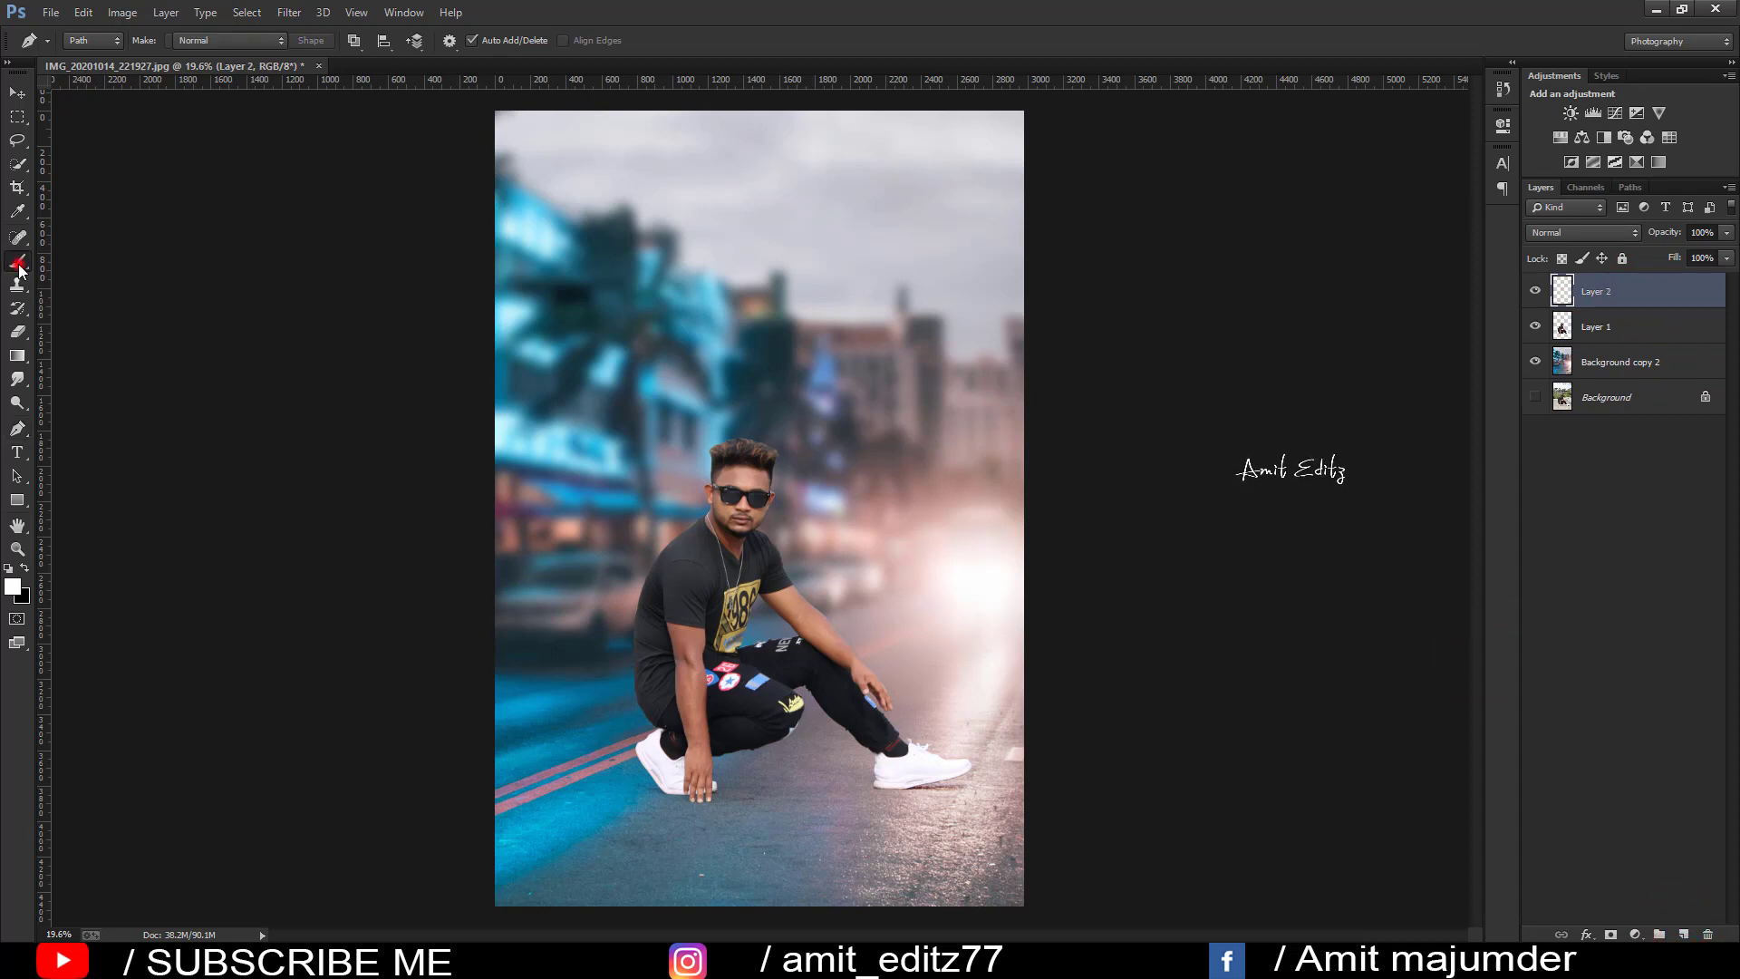
Step: Set black as the painting colour and choose a soft round brush of about 1267 px
{"action": "left_click", "coordinate": [24, 569]}
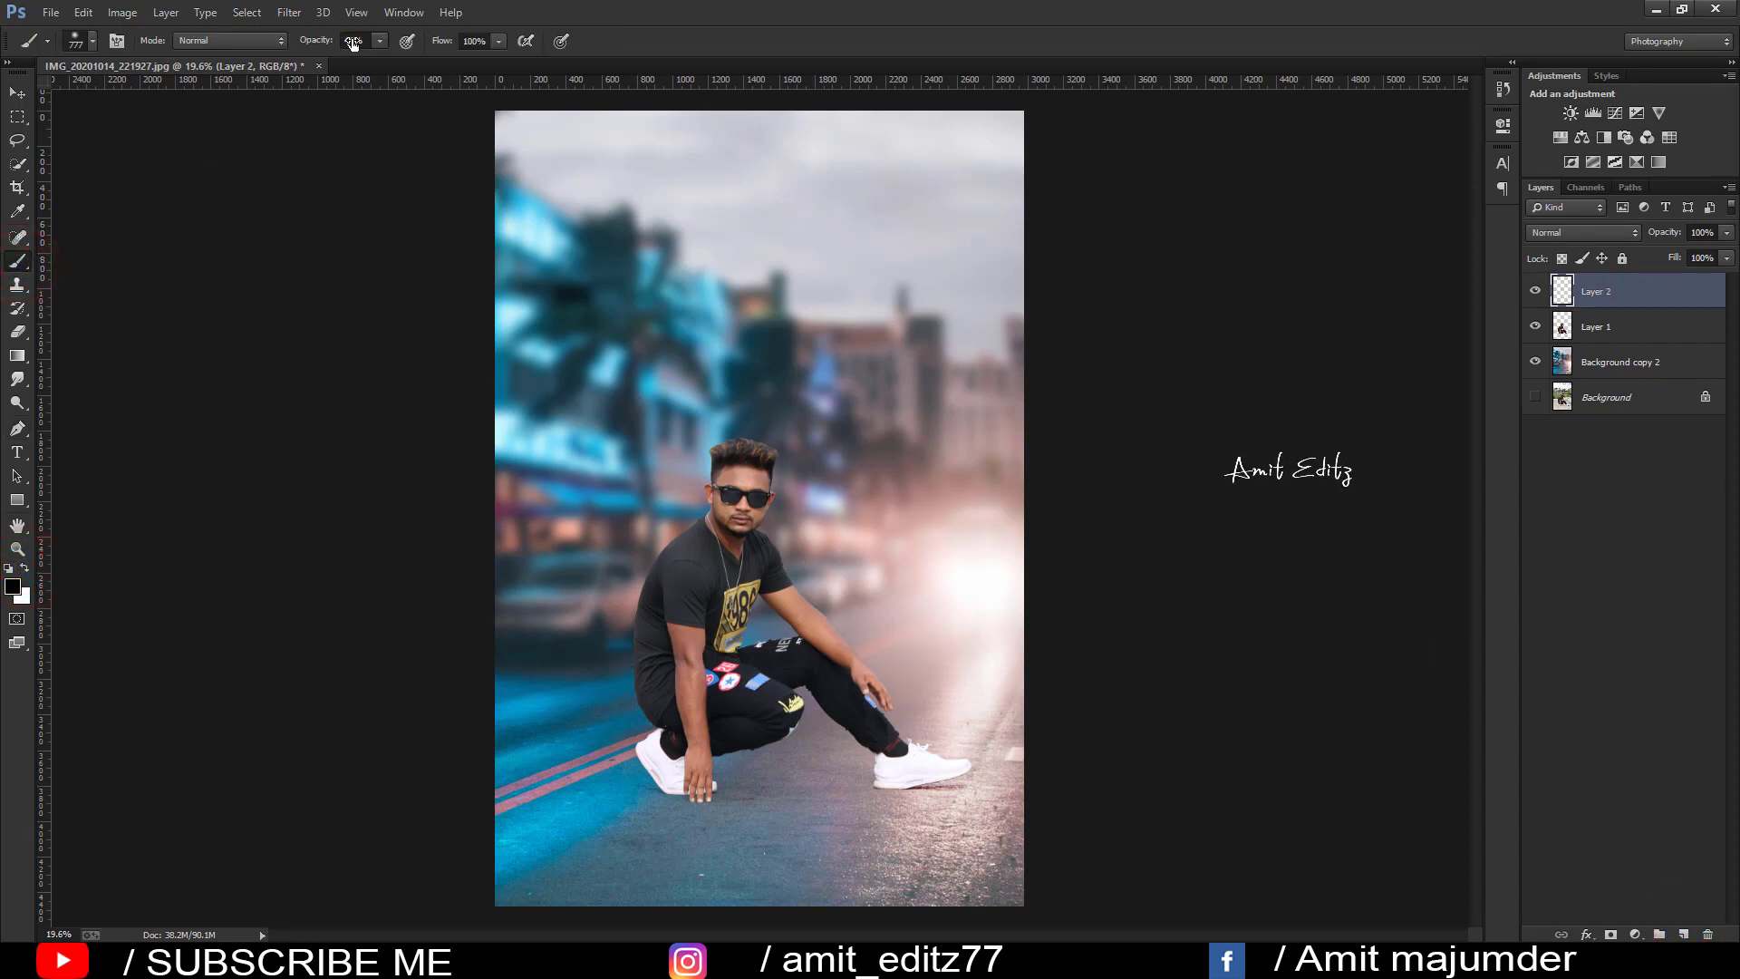
{"action": "right_click", "coordinate": [742, 580]}
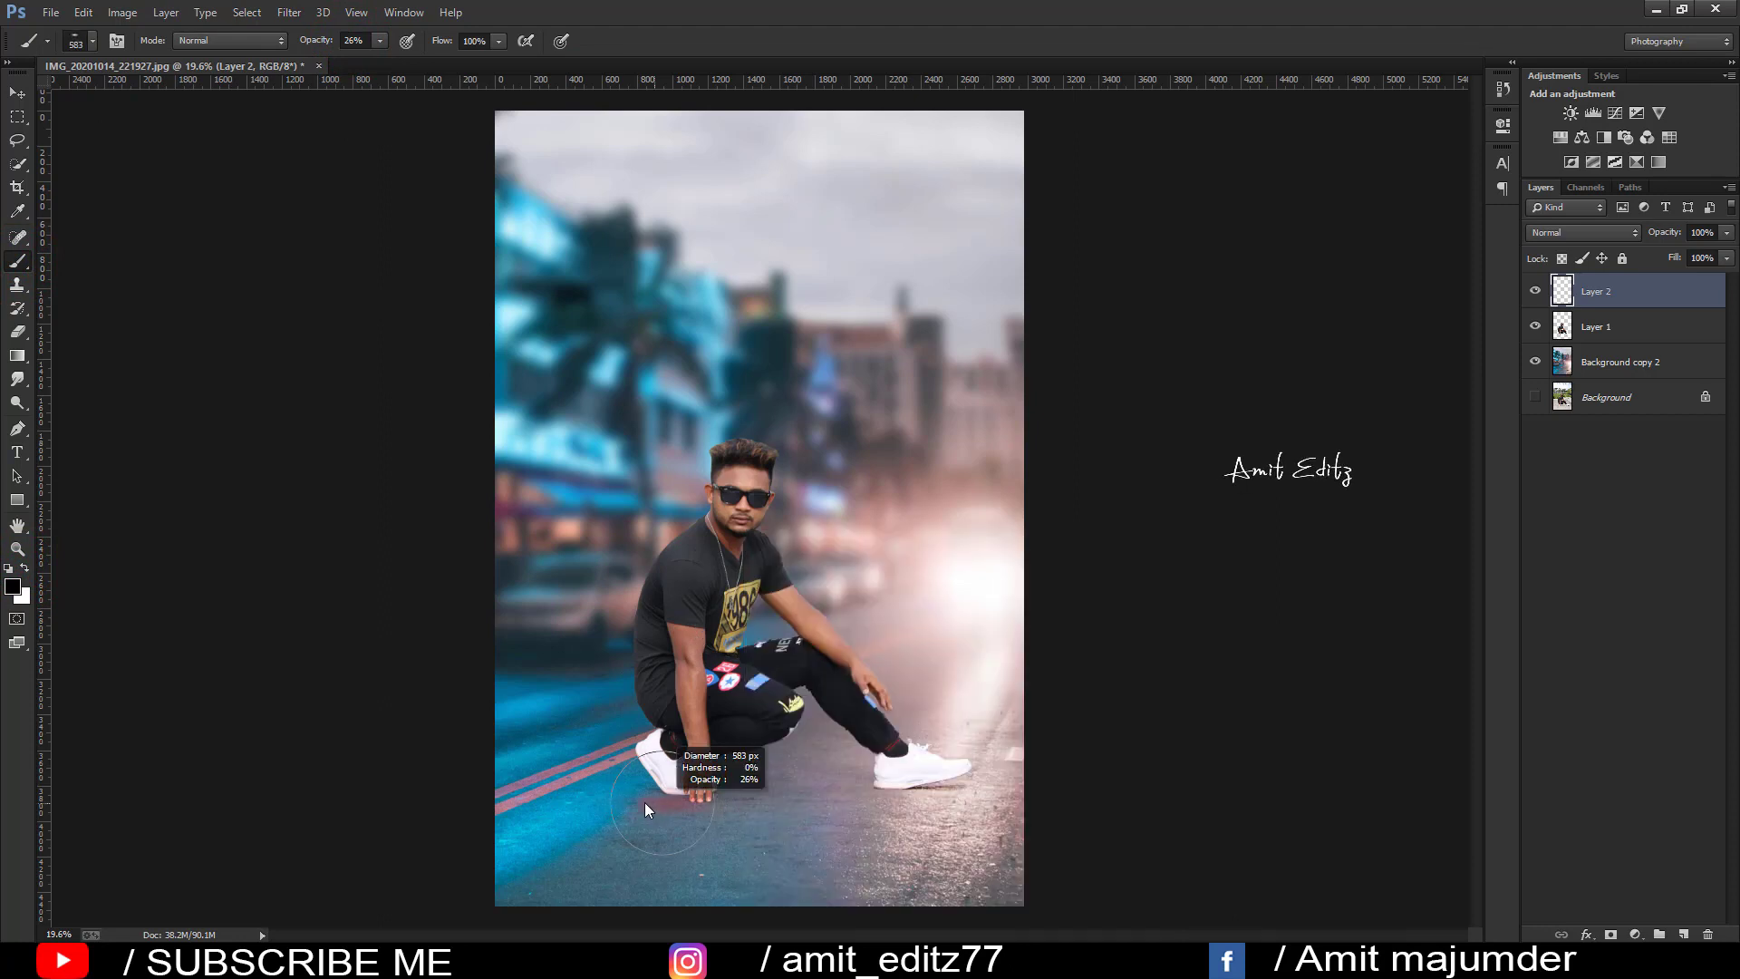
{"action": "left_click_drag", "start_coordinate": [672, 802], "coordinate": [638, 801]}
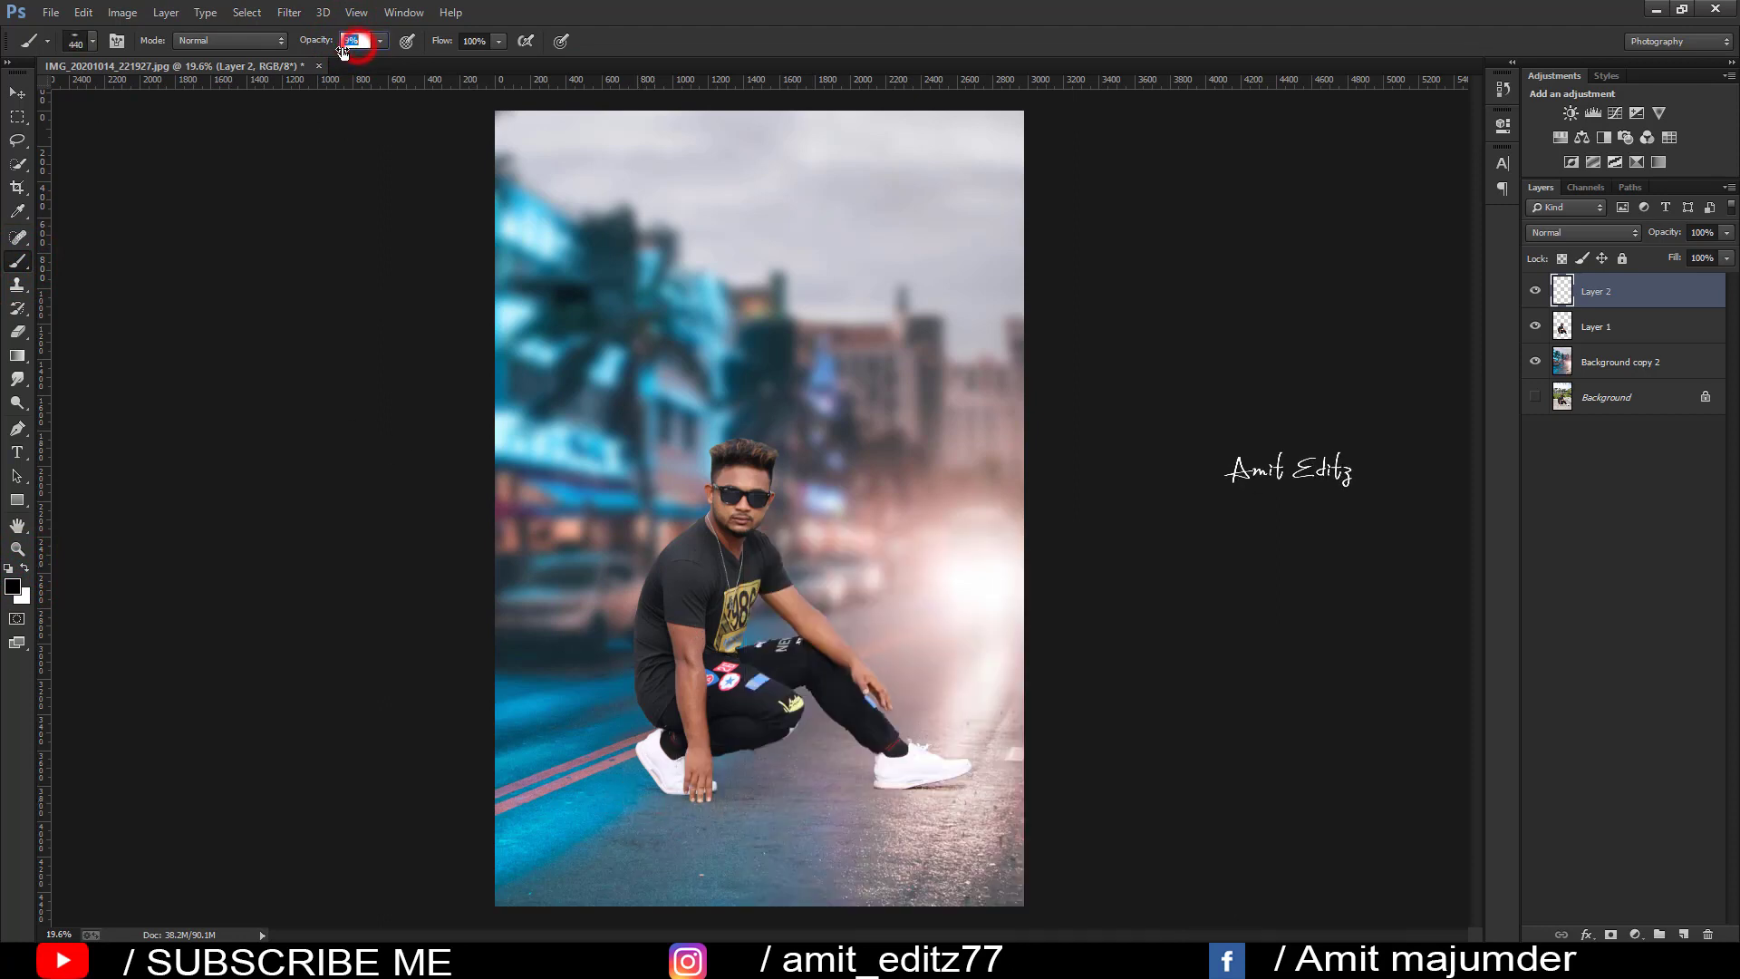
{"action": "left_click_drag", "start_coordinate": [860, 808], "coordinate": [903, 818]}
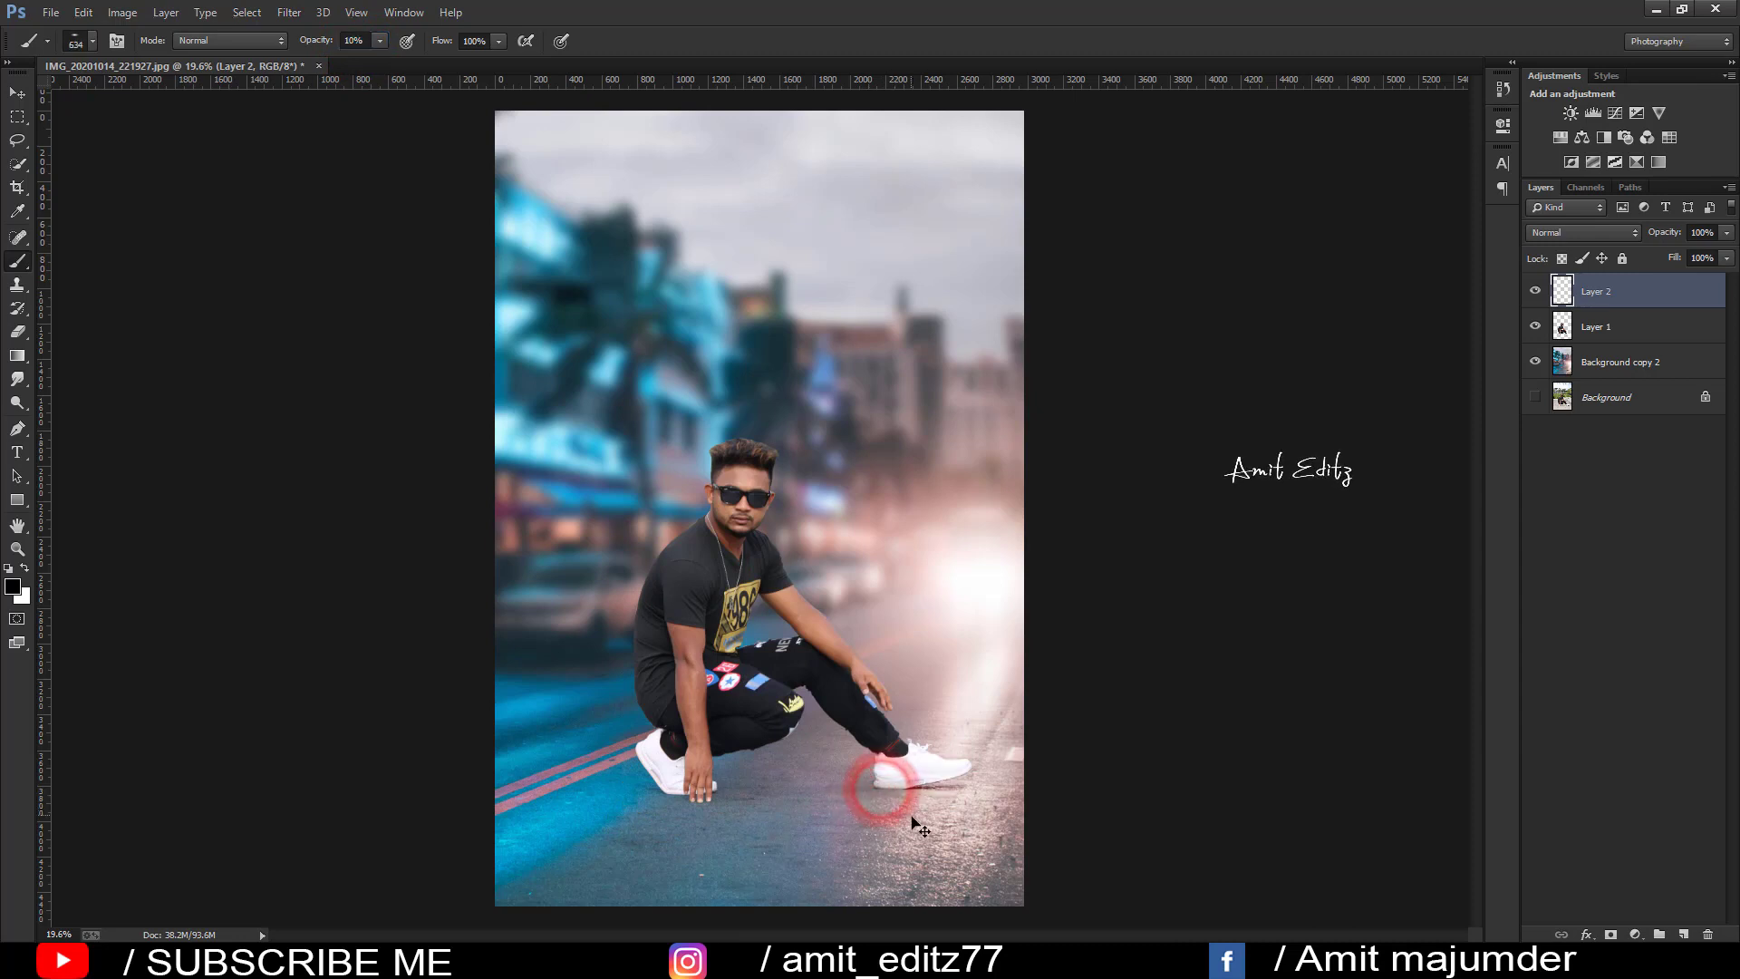
{"action": "mouse_move", "coordinate": [880, 789]}
{"action": "left_mouse_down"}
{"action": "mouse_move", "coordinate": [901, 795]}
{"action": "mouse_move", "coordinate": [873, 801]}
{"action": "left_mouse_up"}
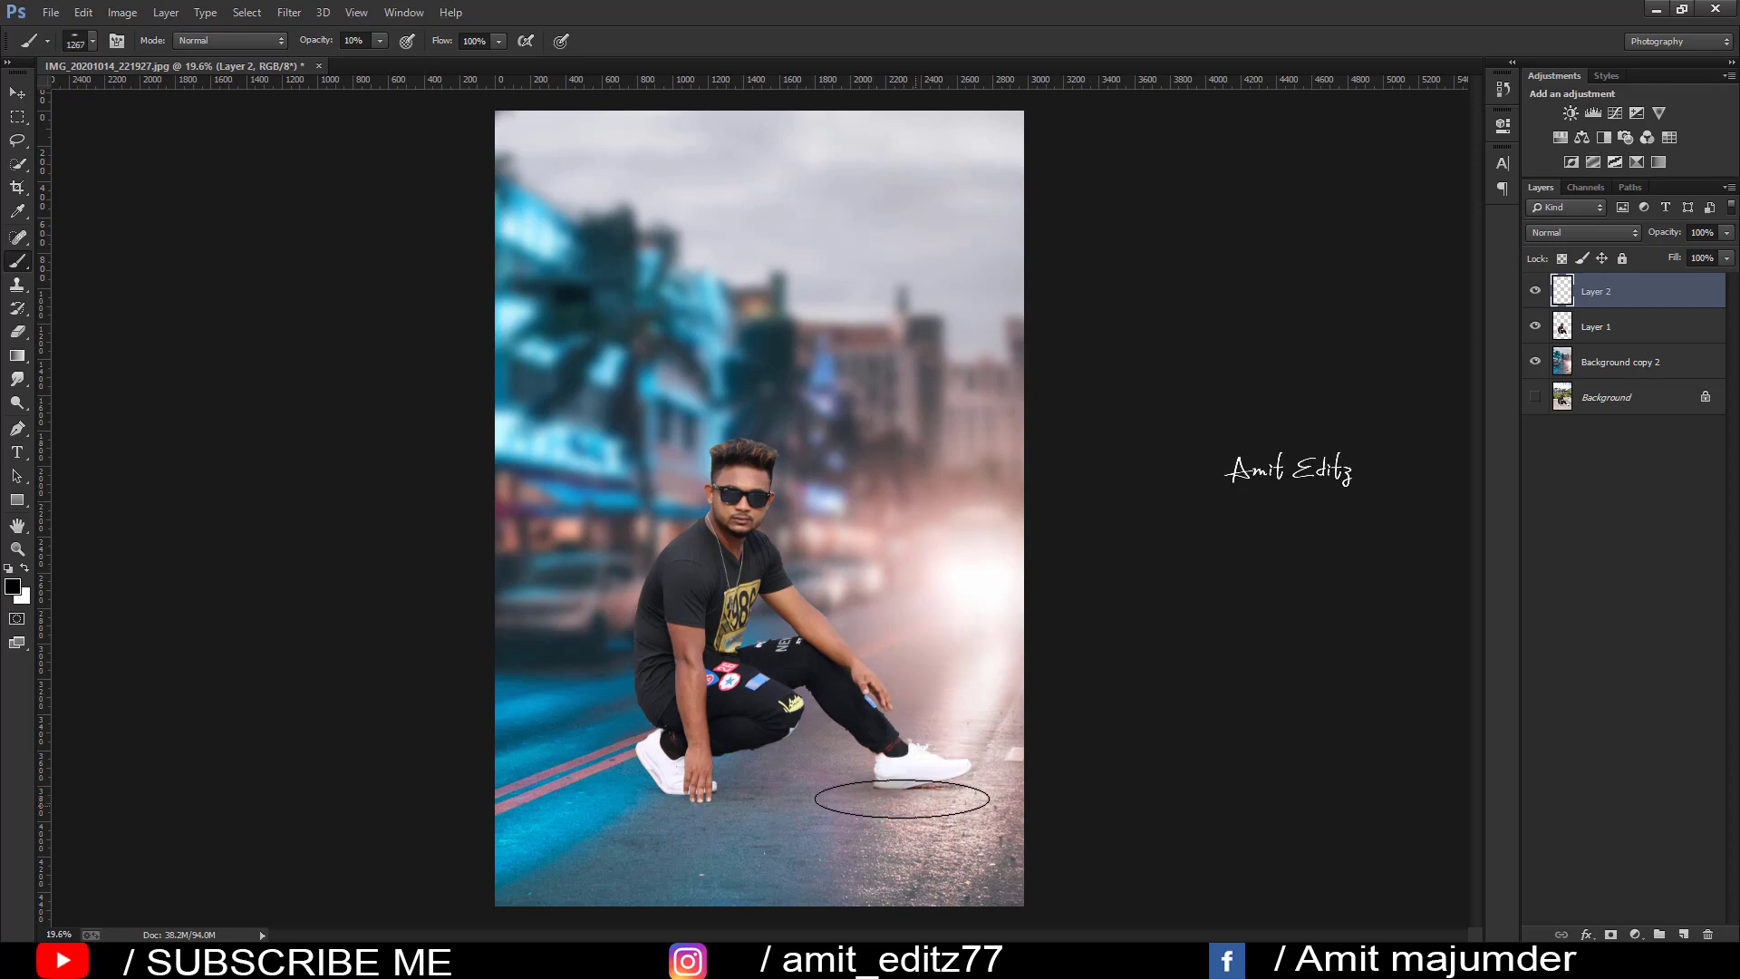
{"action": "left_click_drag", "start_coordinate": [913, 810], "coordinate": [886, 795]}
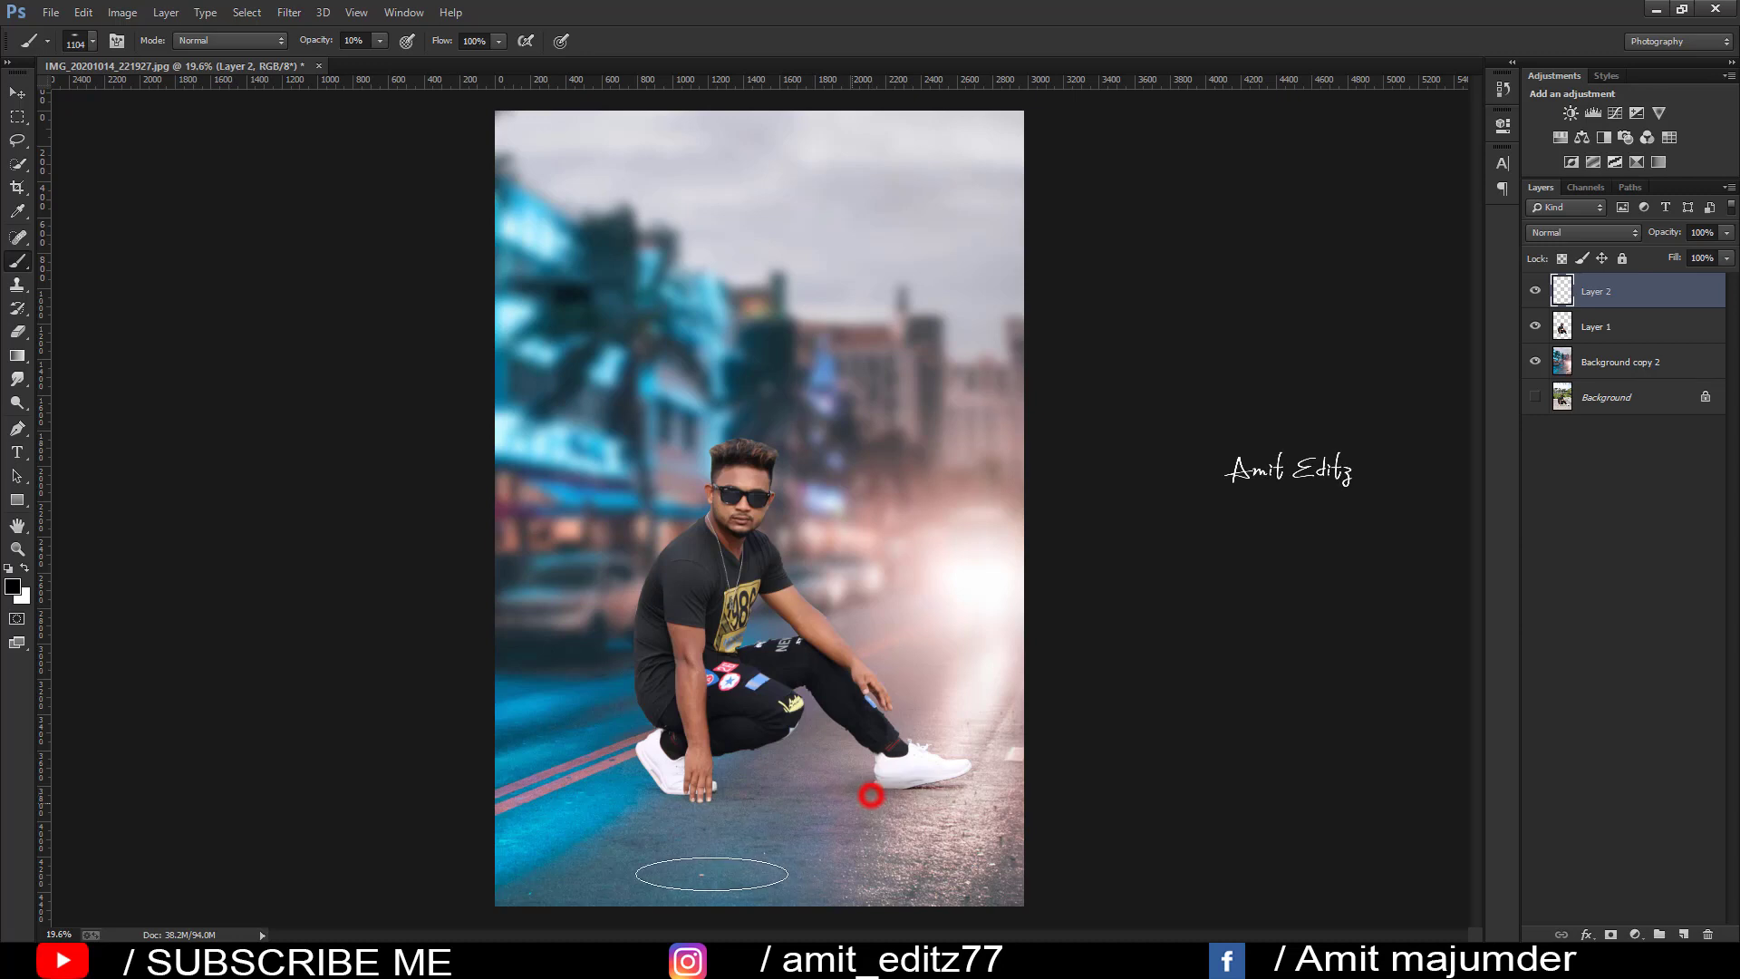
Step: Paint soft dark shadows under the right and left shoes and beside the left hand
{"action": "left_click_drag", "start_coordinate": [873, 794], "coordinate": [816, 800]}
{"action": "left_click", "coordinate": [915, 783]}
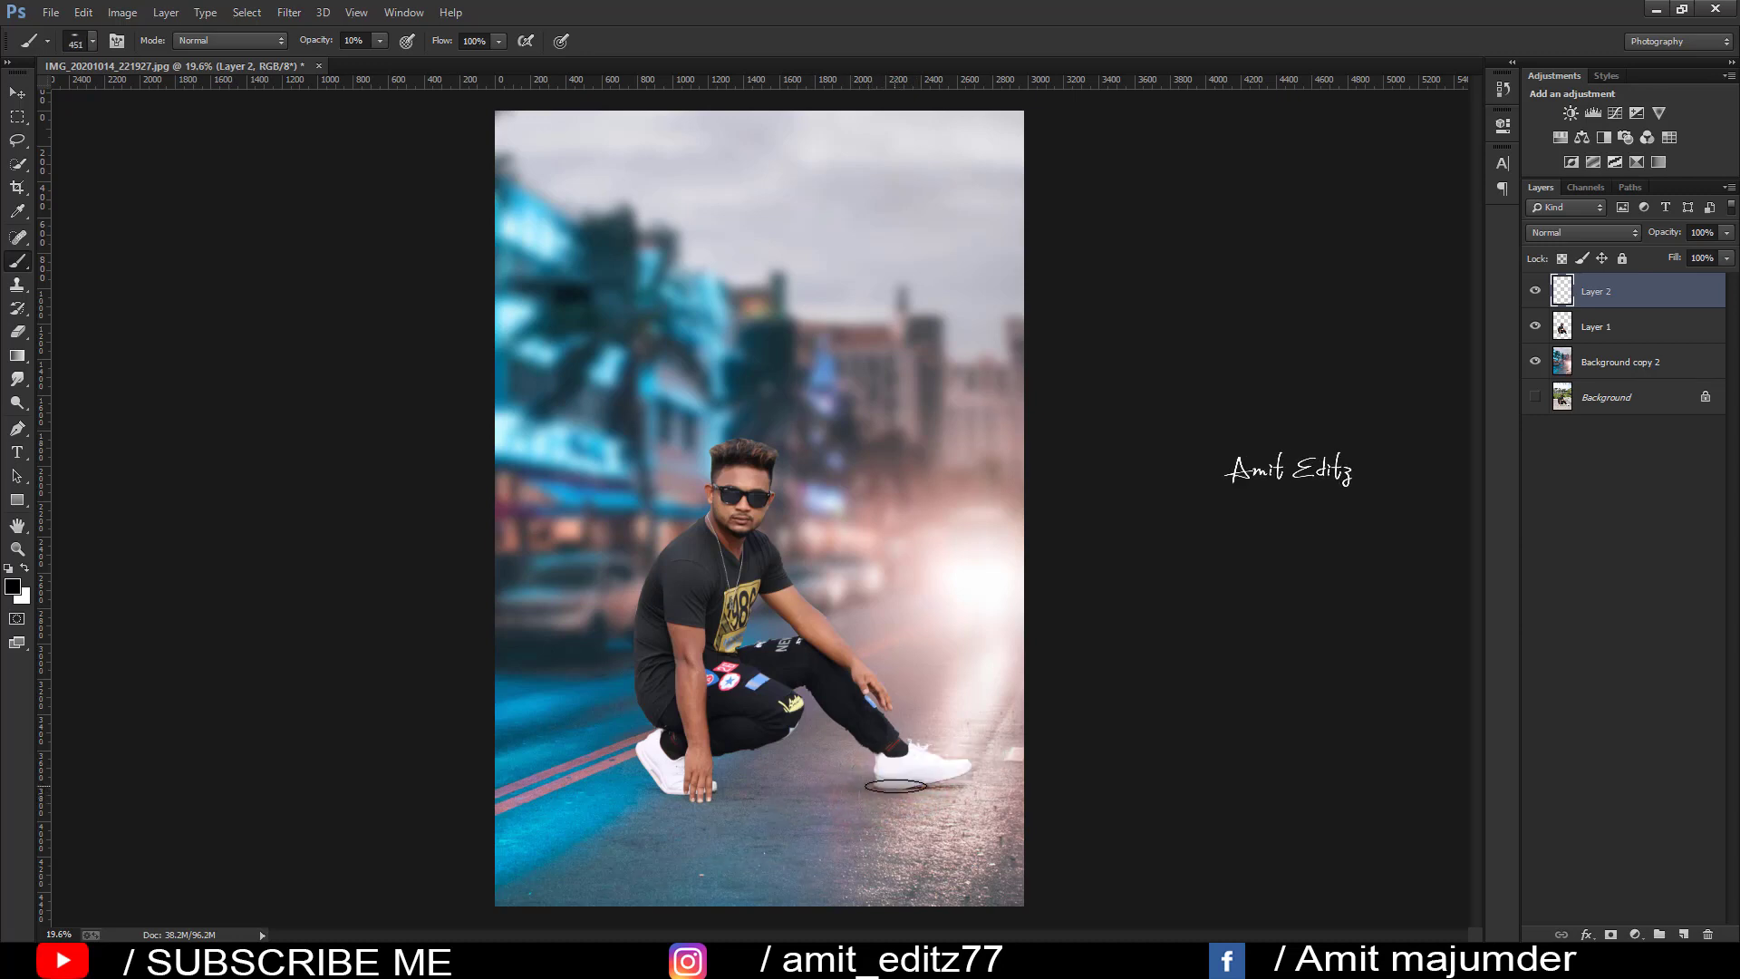
{"action": "left_click", "coordinate": [919, 788]}
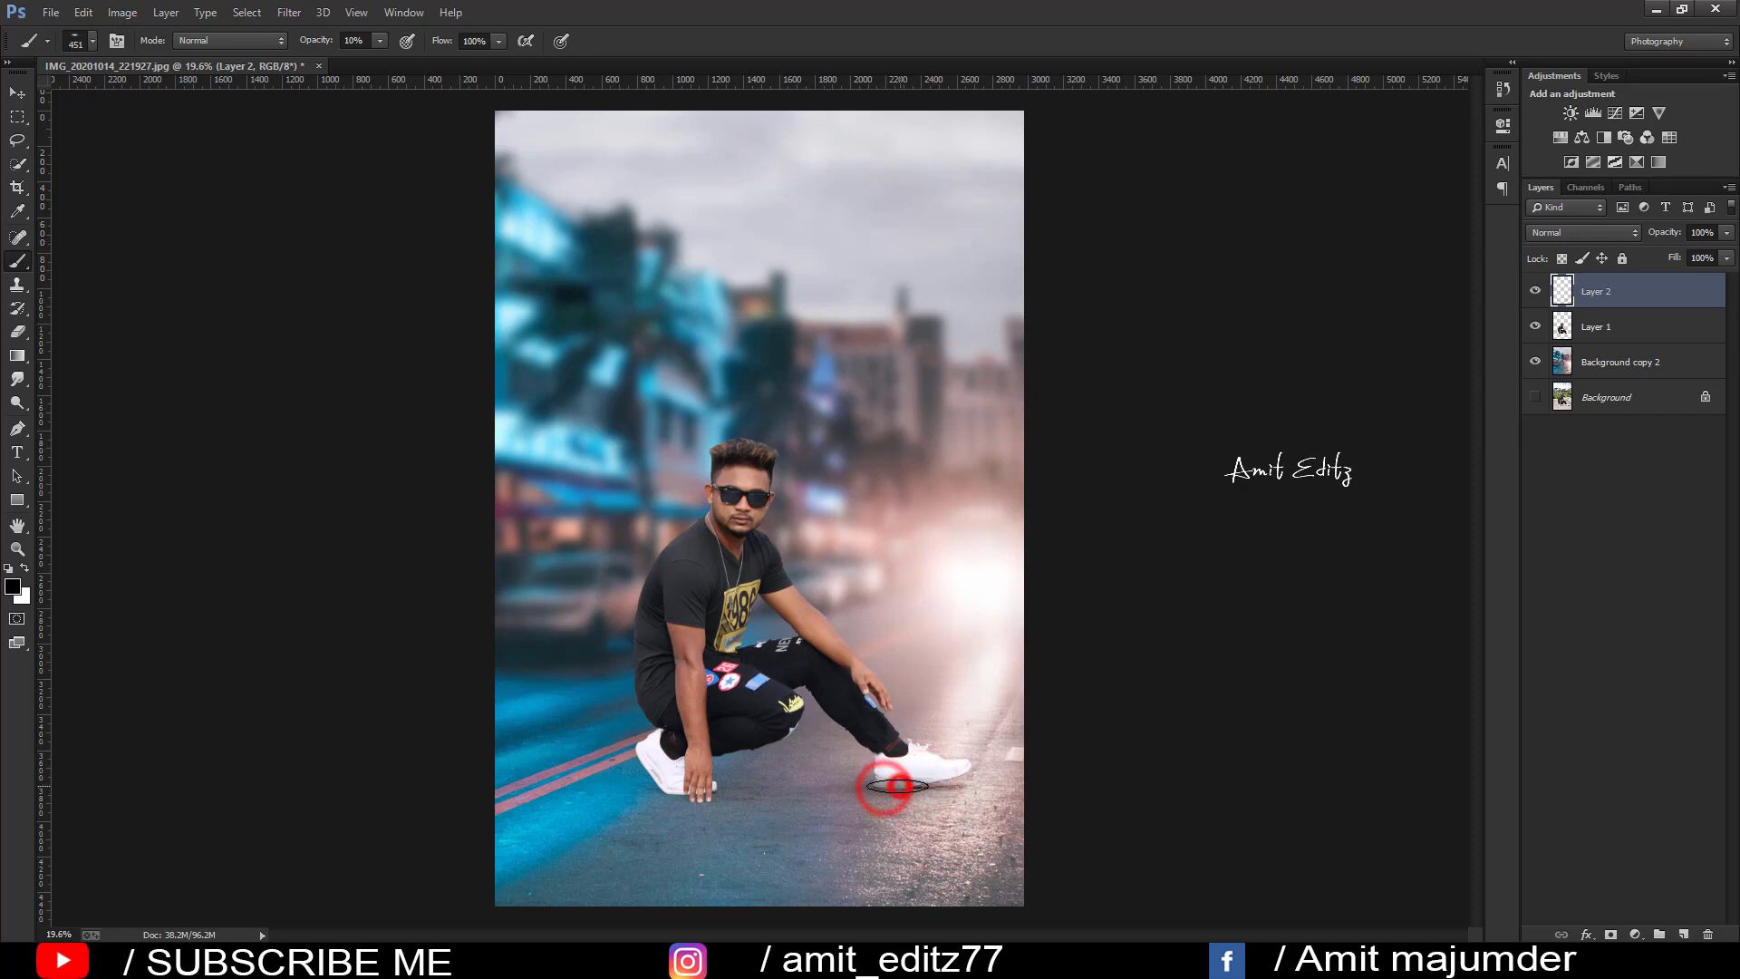
{"action": "left_click_drag", "start_coordinate": [901, 777], "coordinate": [843, 785]}
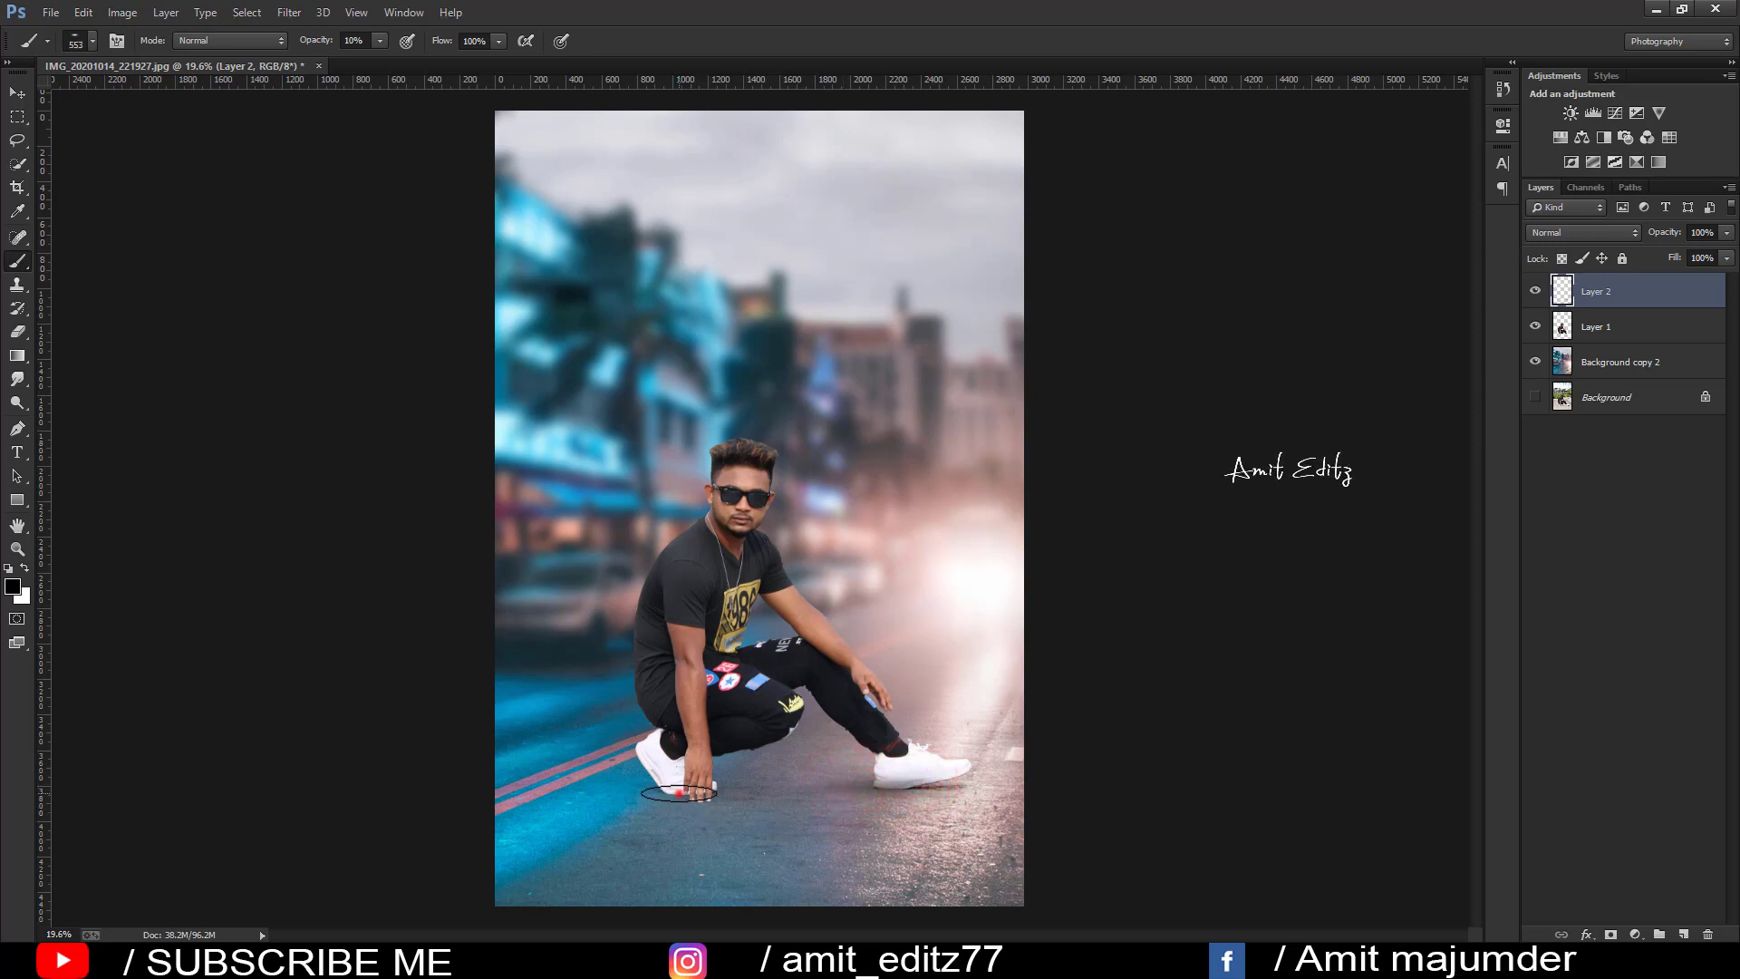
{"action": "left_click_drag", "start_coordinate": [679, 793], "coordinate": [795, 794]}
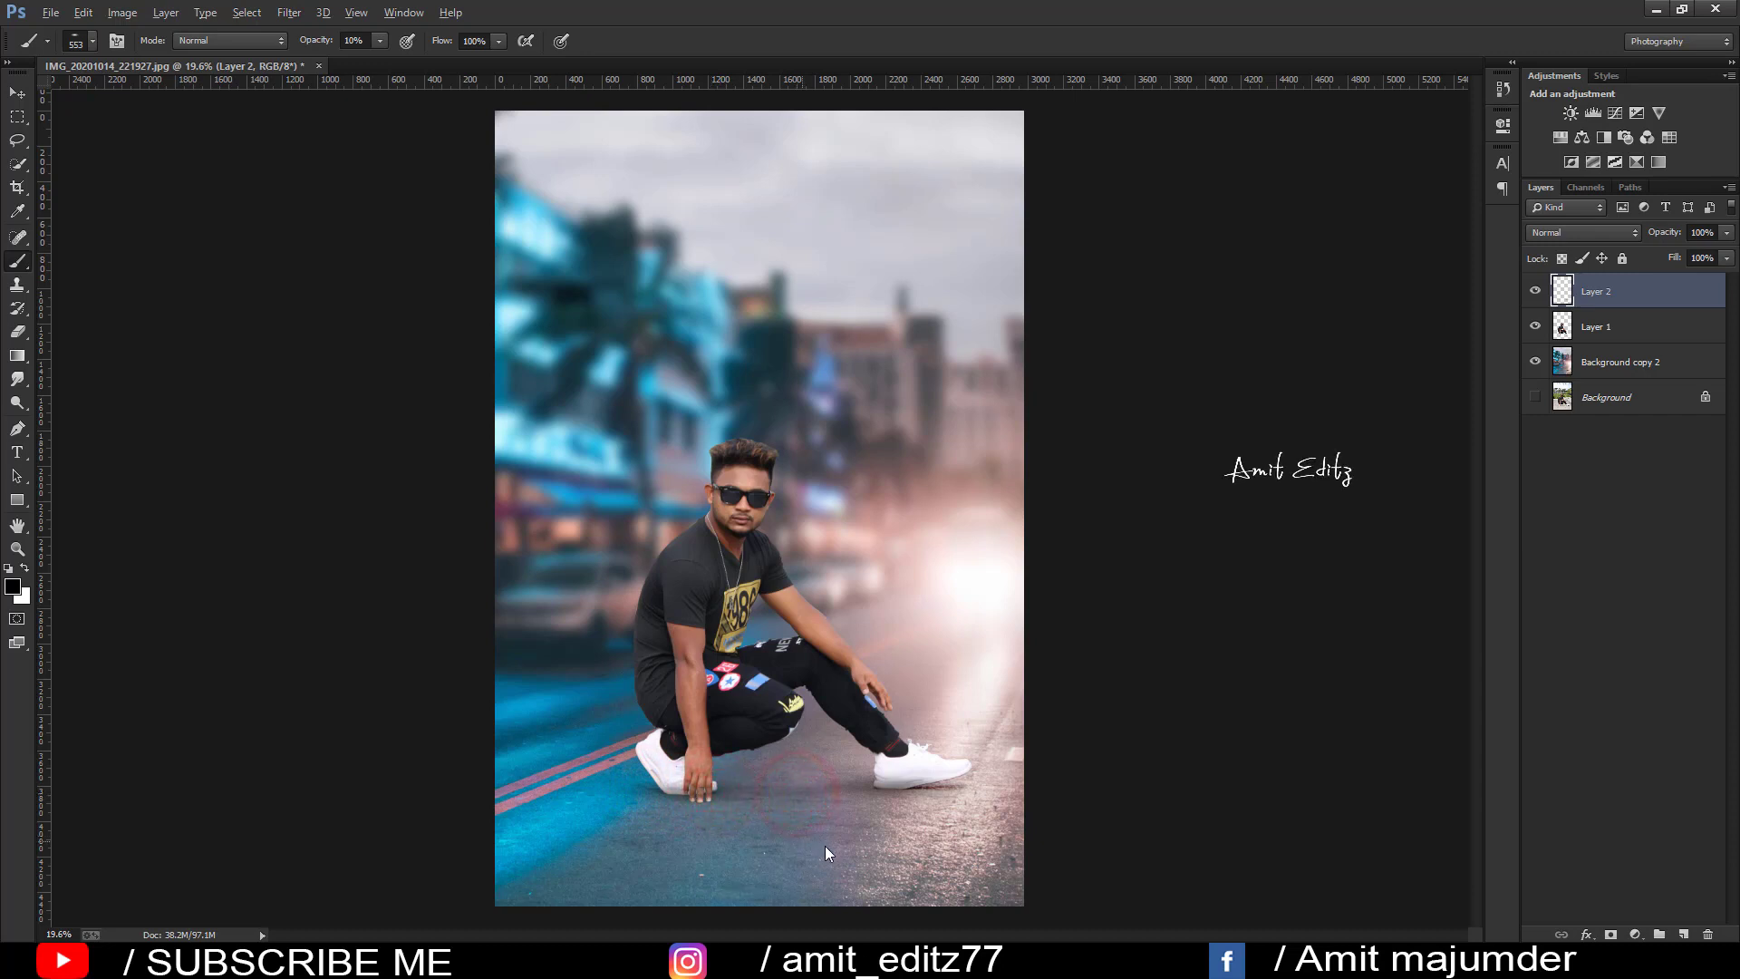
{"action": "left_click", "coordinate": [764, 773]}
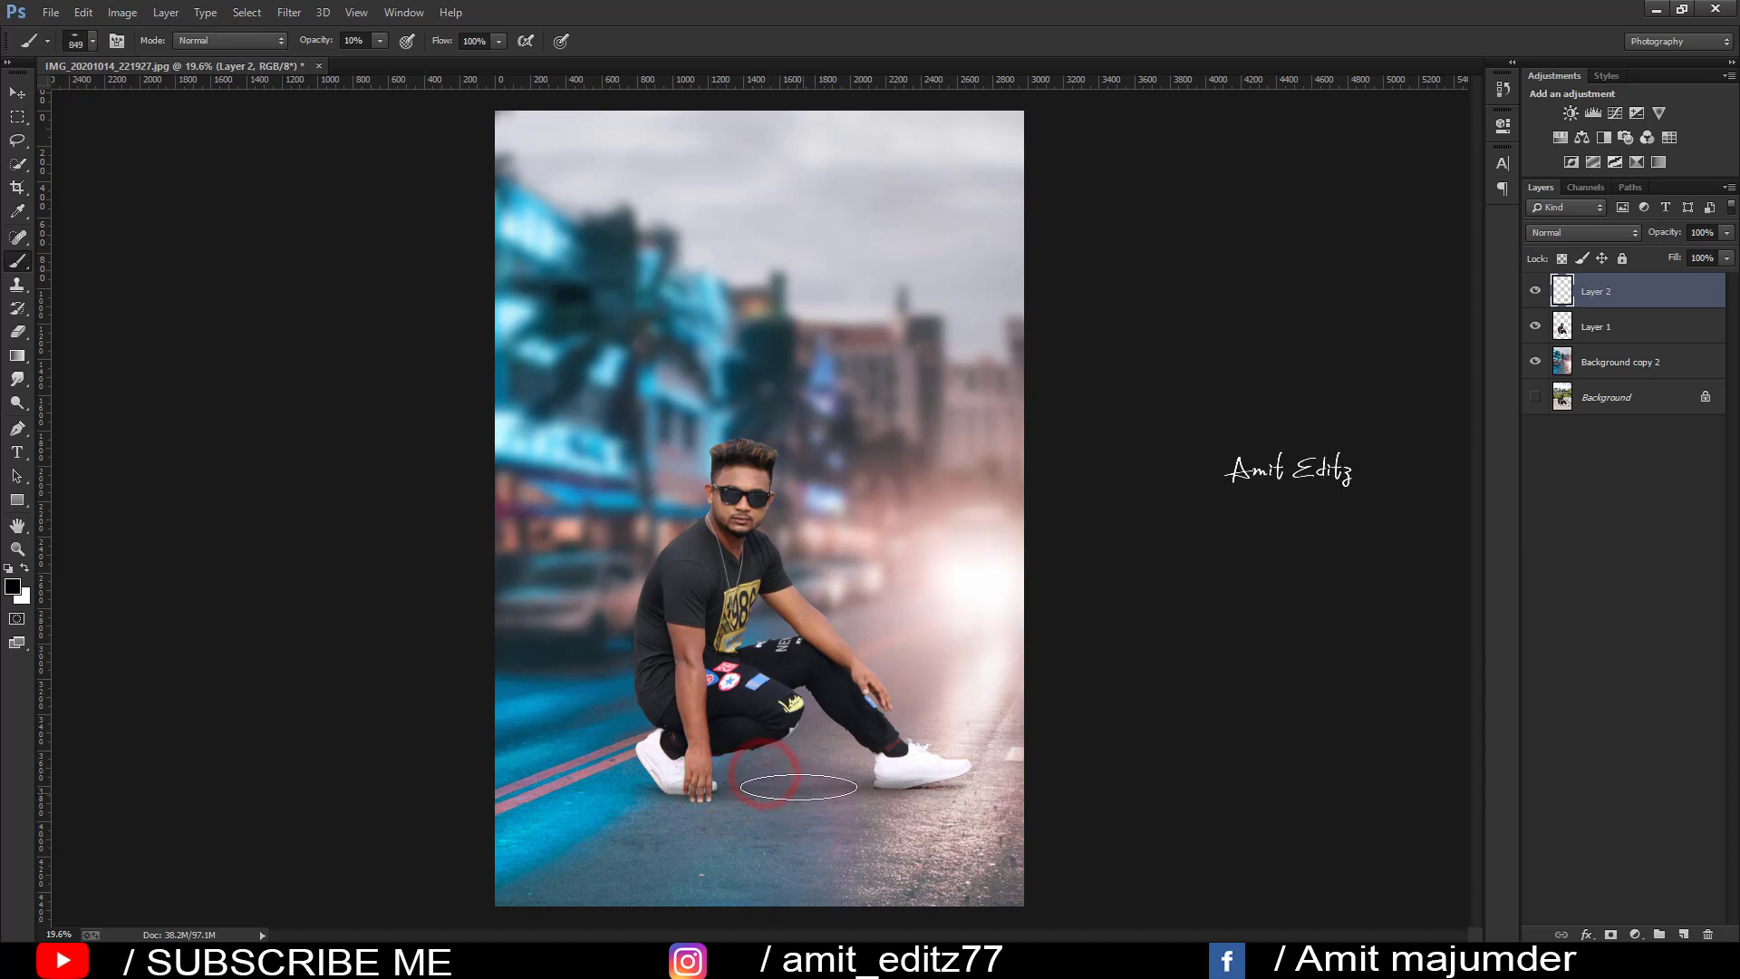
{"action": "left_click", "coordinate": [798, 780]}
{"action": "left_click", "coordinate": [699, 802]}
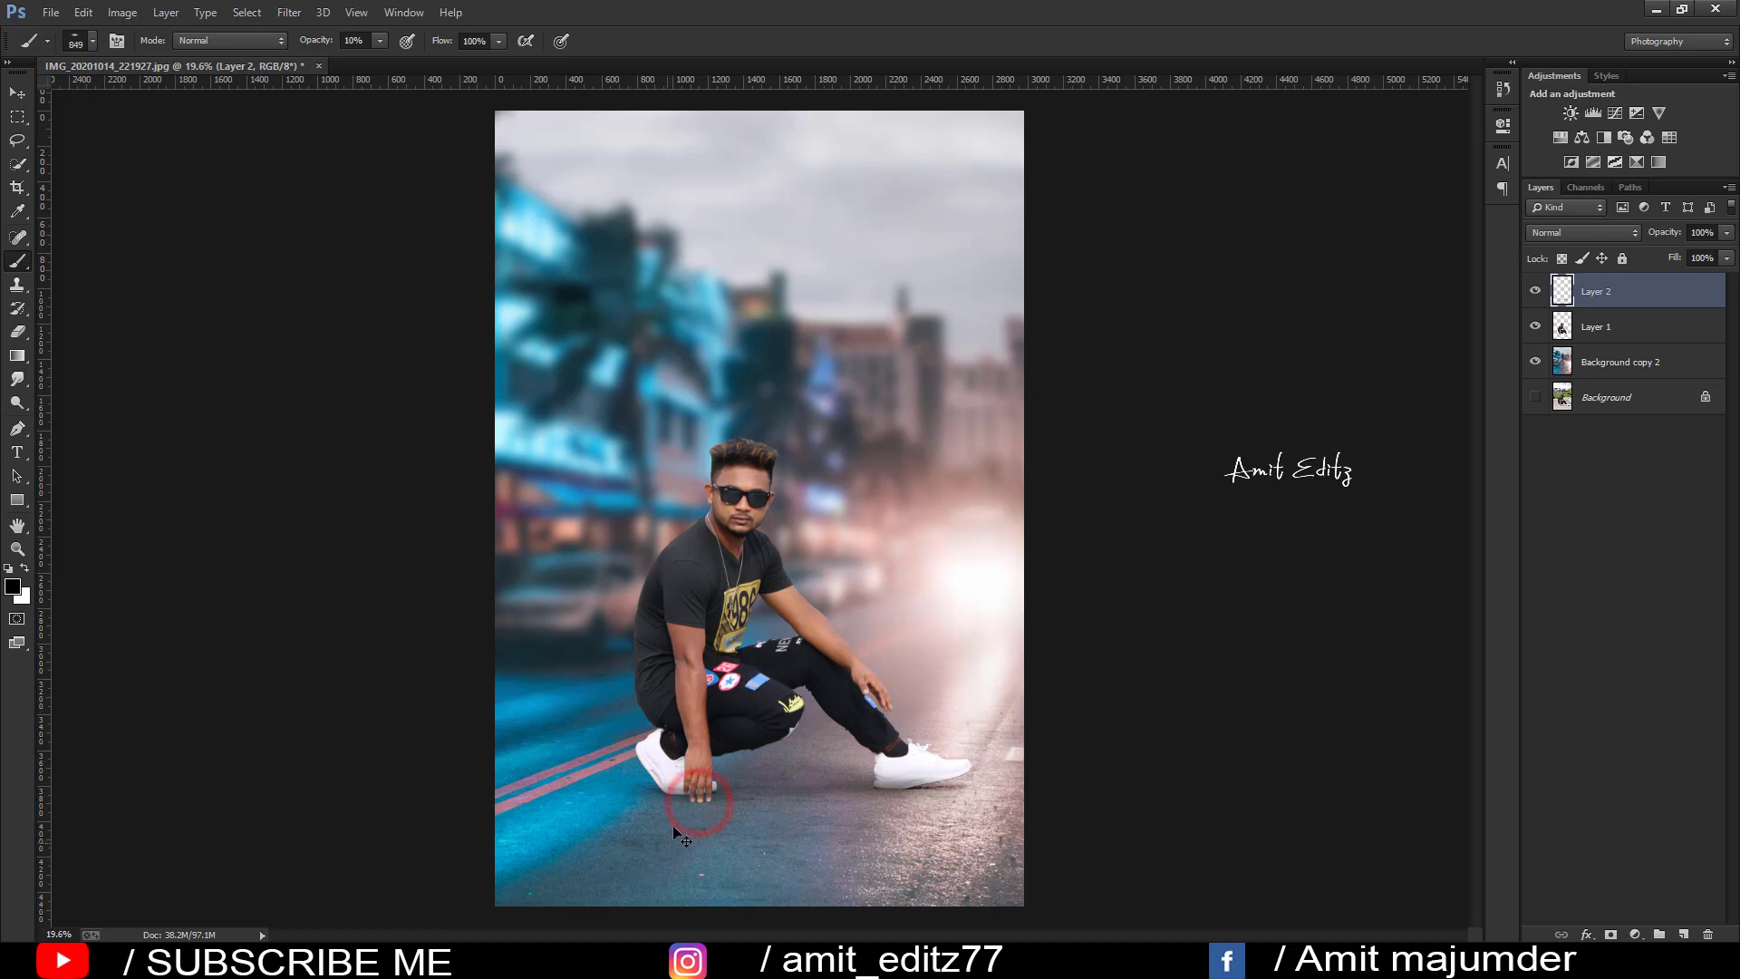
{"action": "left_click", "coordinate": [665, 795]}
Step: Add faint 9%-opacity shadows below the hand and shoes, then move Layer 2 below Layer 1
{"action": "key", "text": "bracketright"}
{"action": "key", "text": "bracketright"}
{"action": "key", "text": "bracketright"}
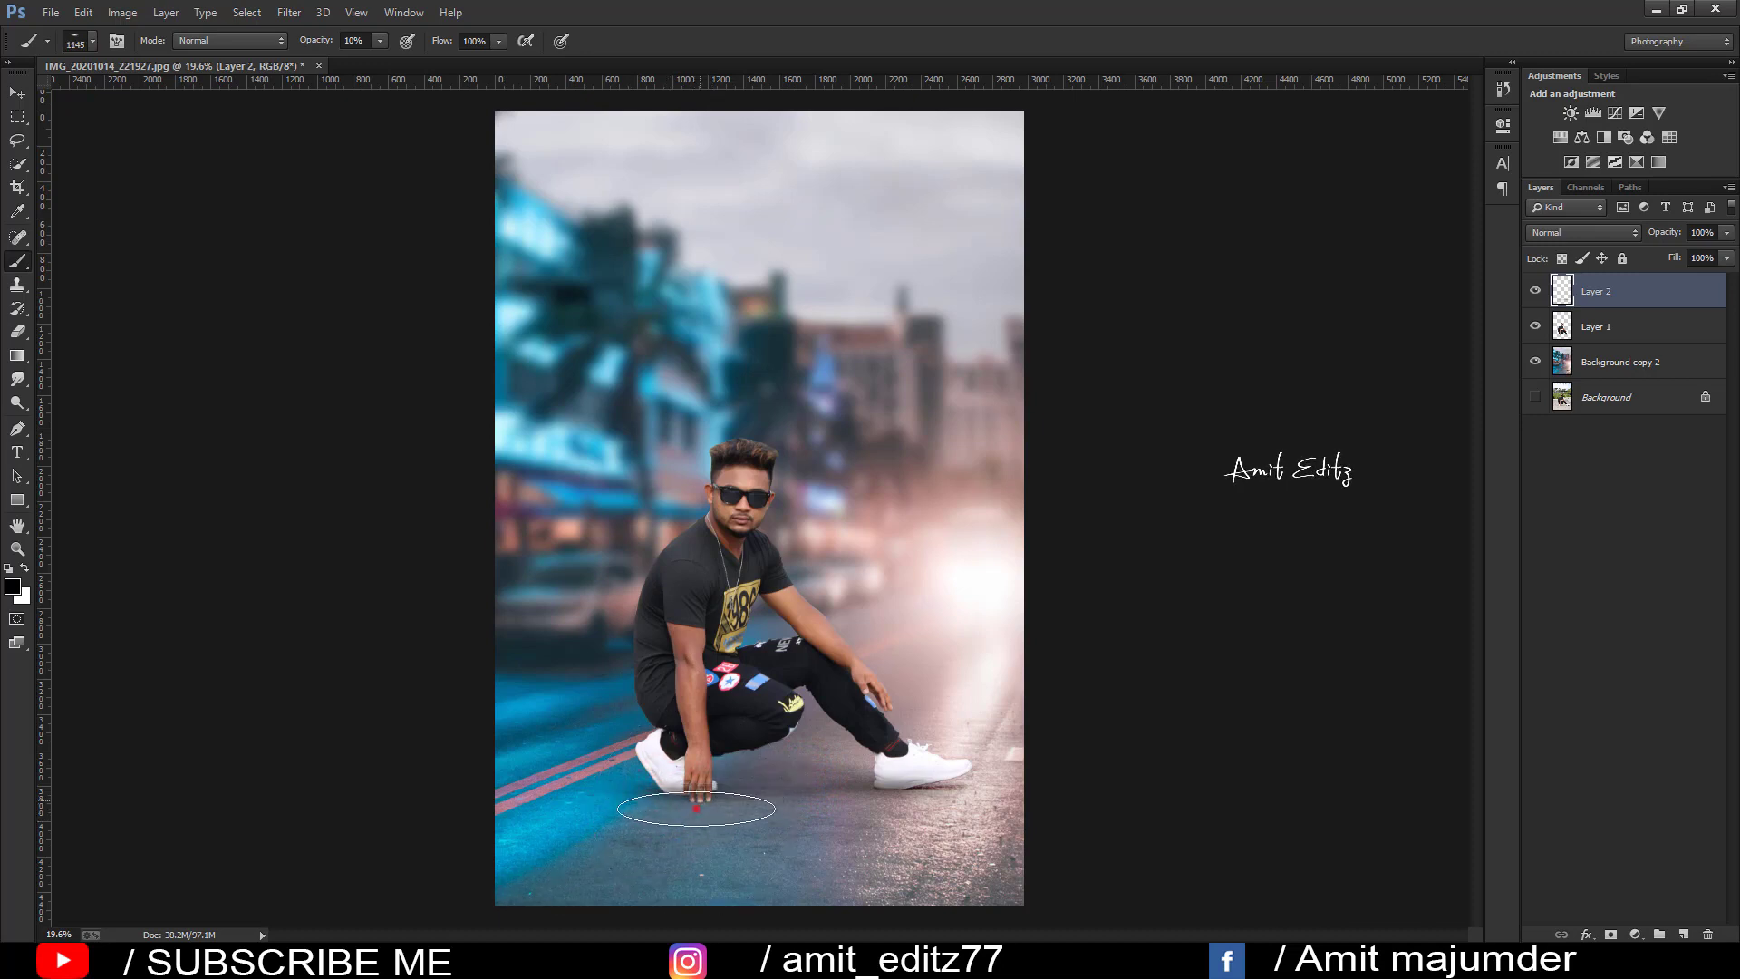
{"action": "left_click", "coordinate": [693, 804]}
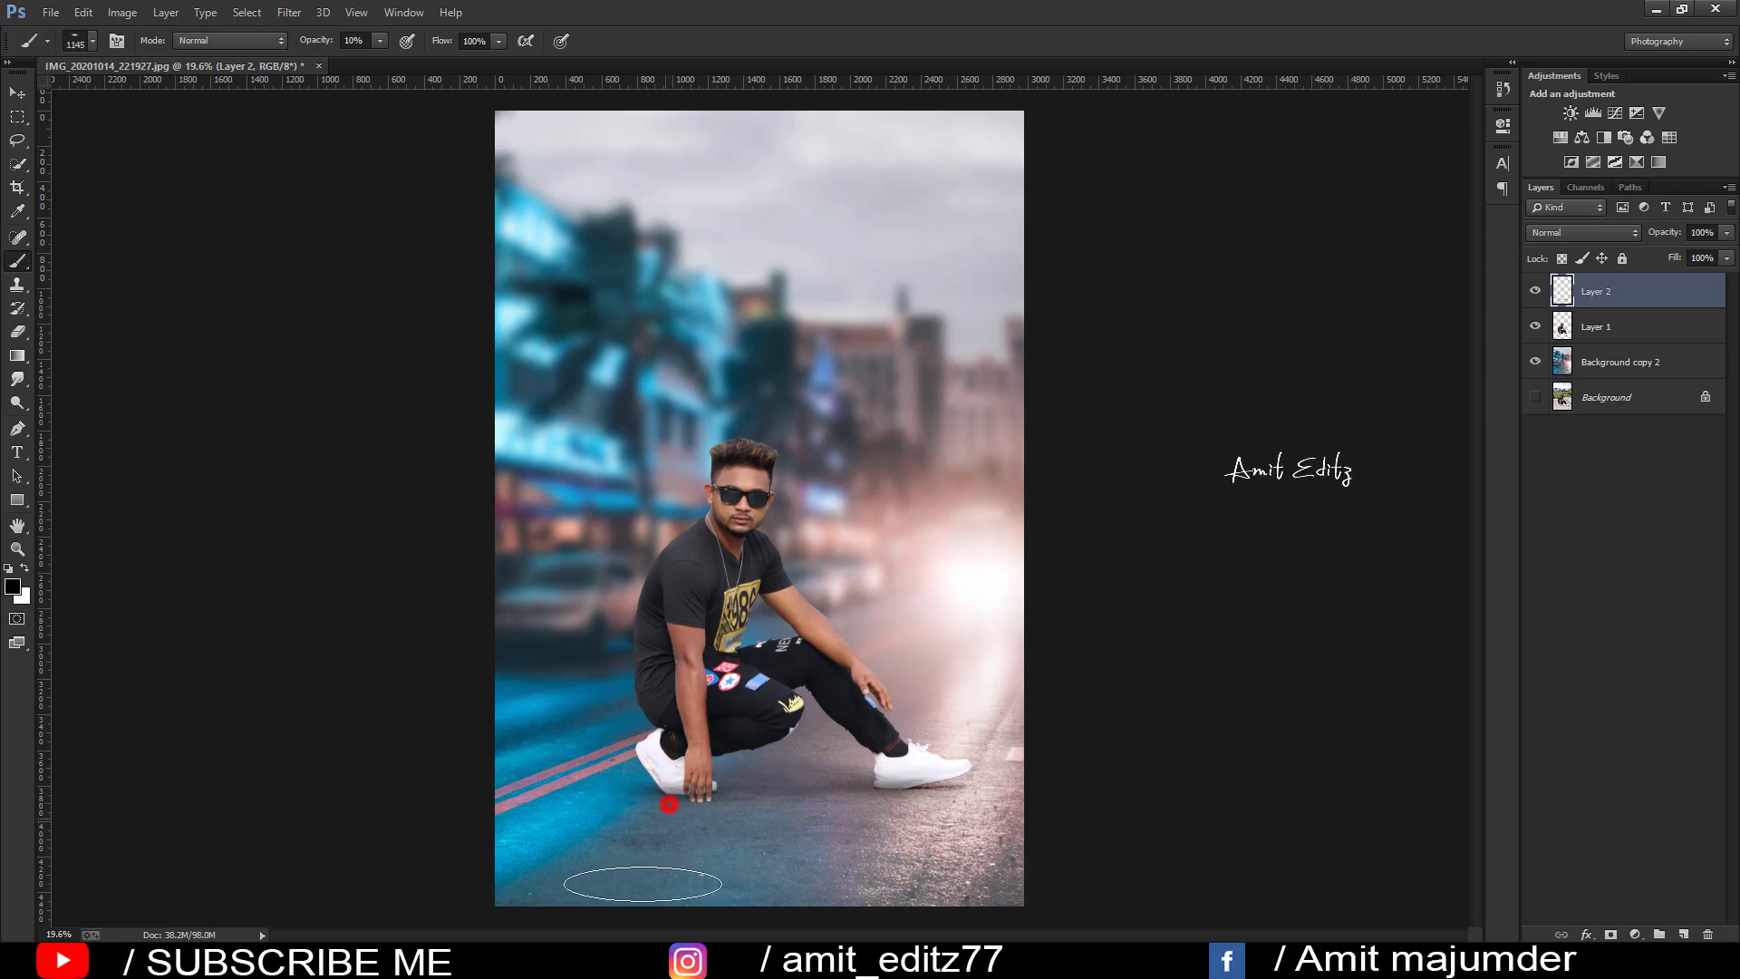
{"action": "left_click", "coordinate": [675, 816]}
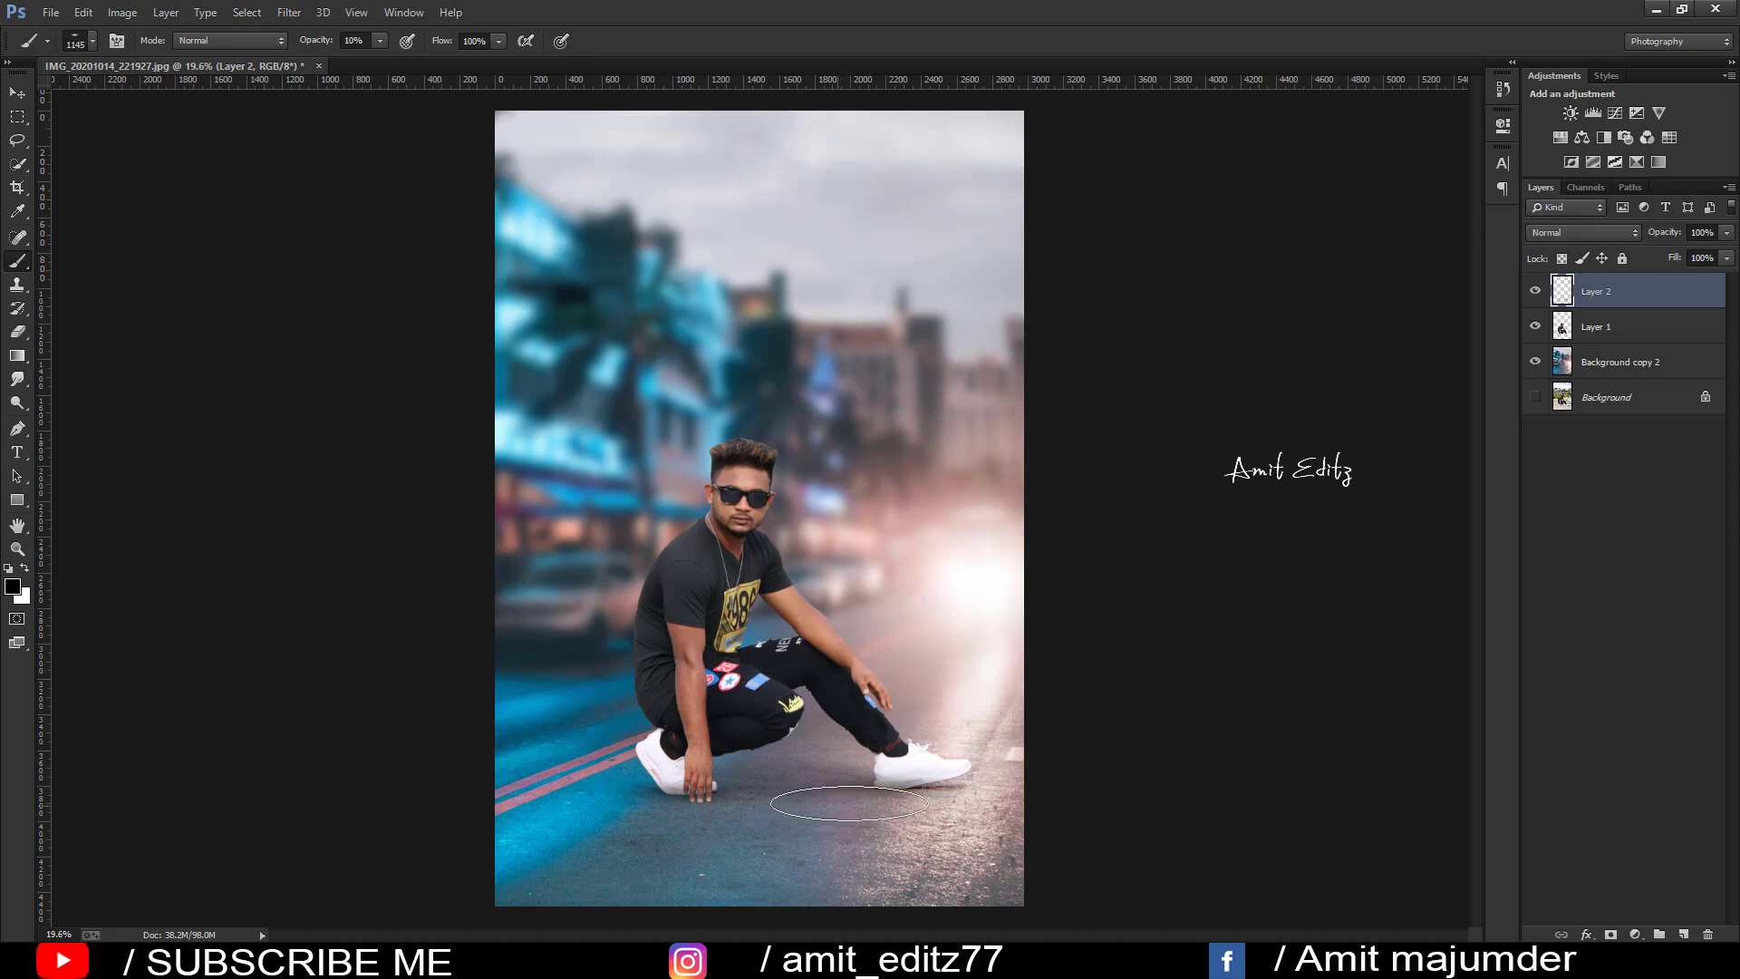
{"action": "left_click", "coordinate": [888, 796]}
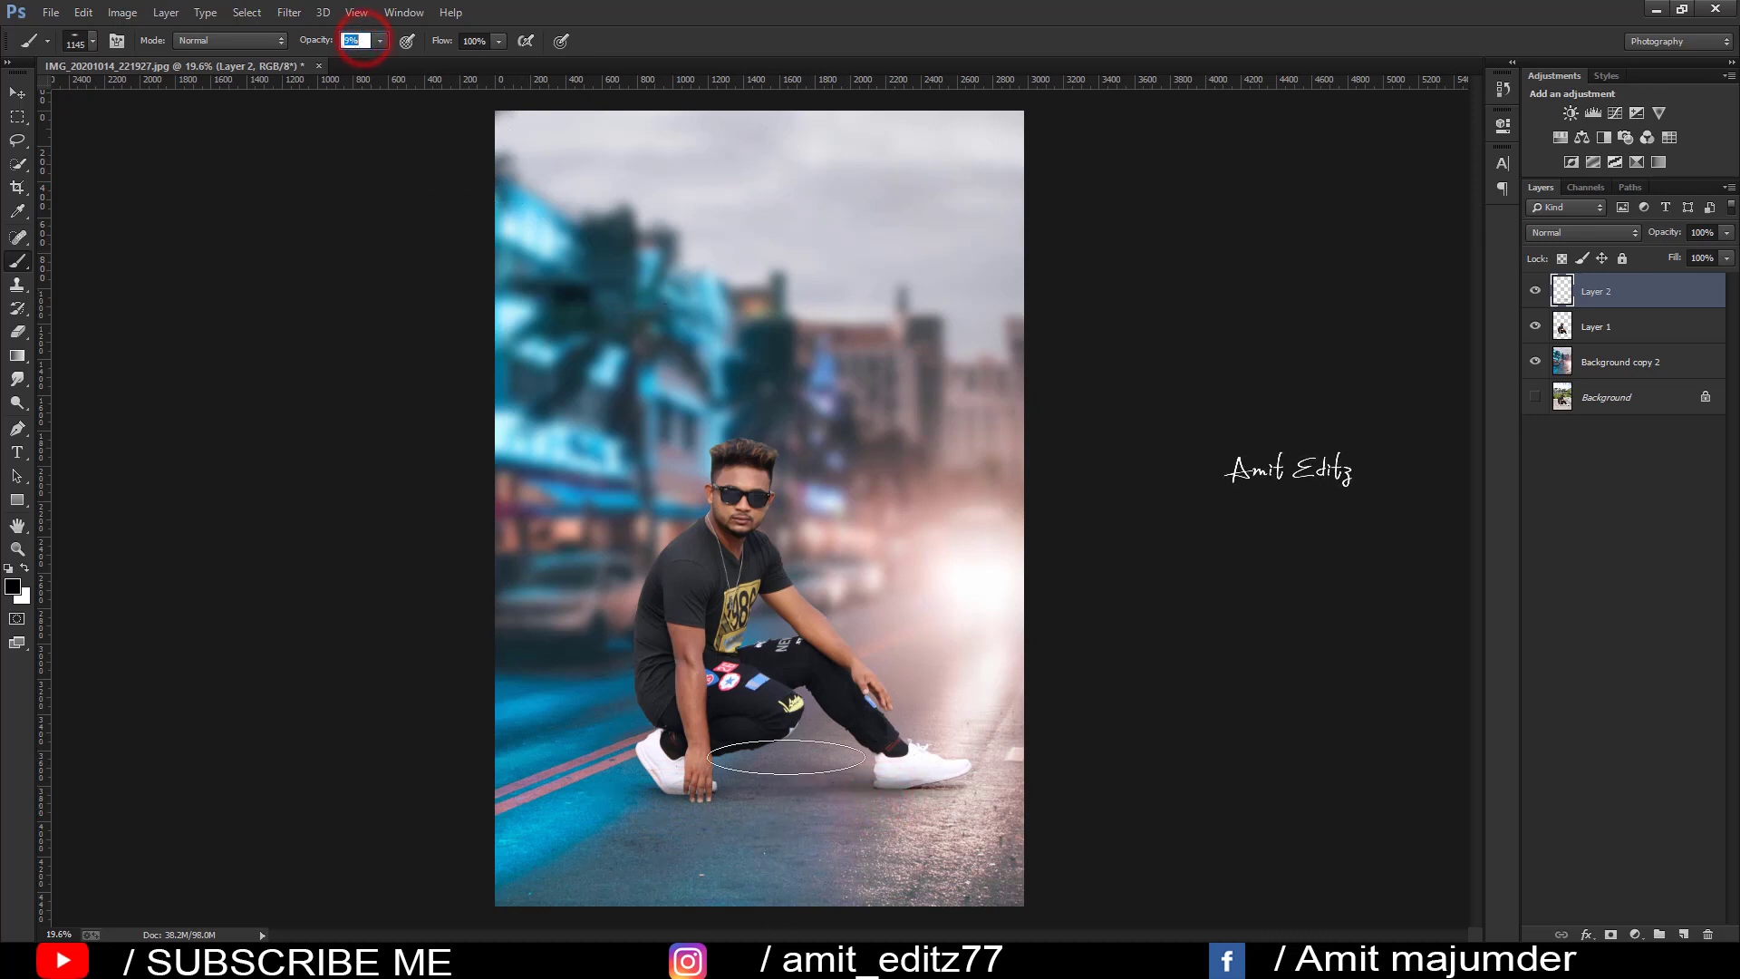
{"action": "key", "text": "bracketleft"}
{"action": "left_click", "coordinate": [861, 802]}
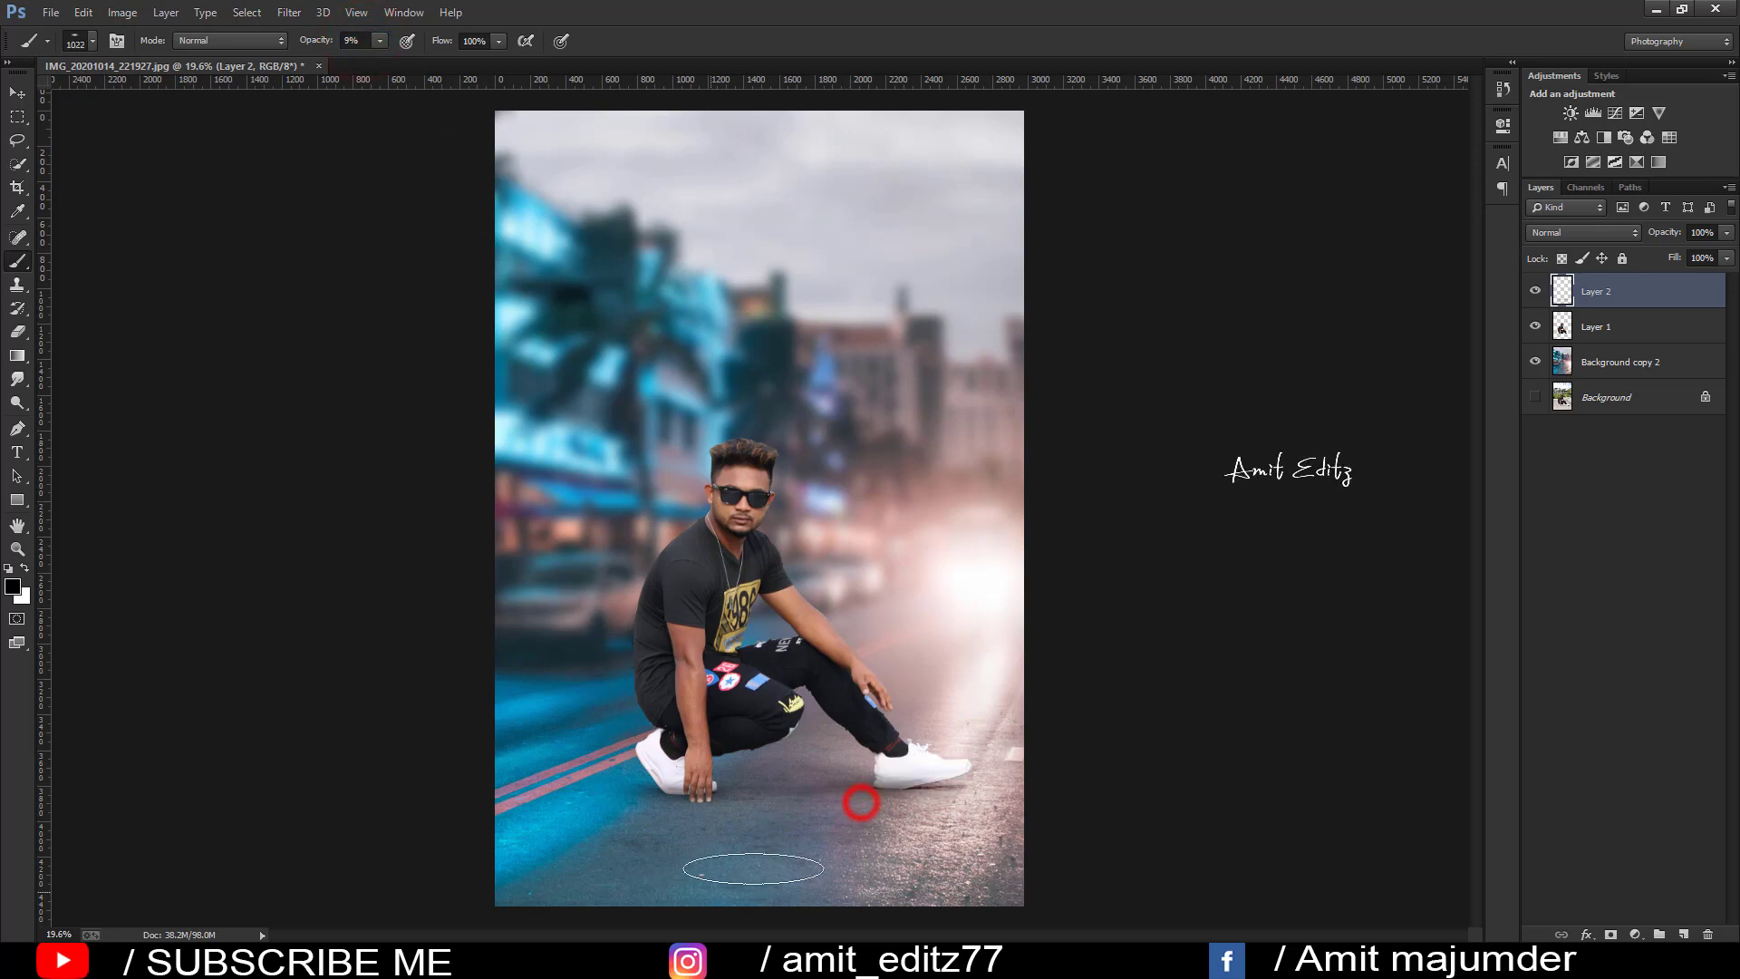
{"action": "left_click", "coordinate": [748, 865]}
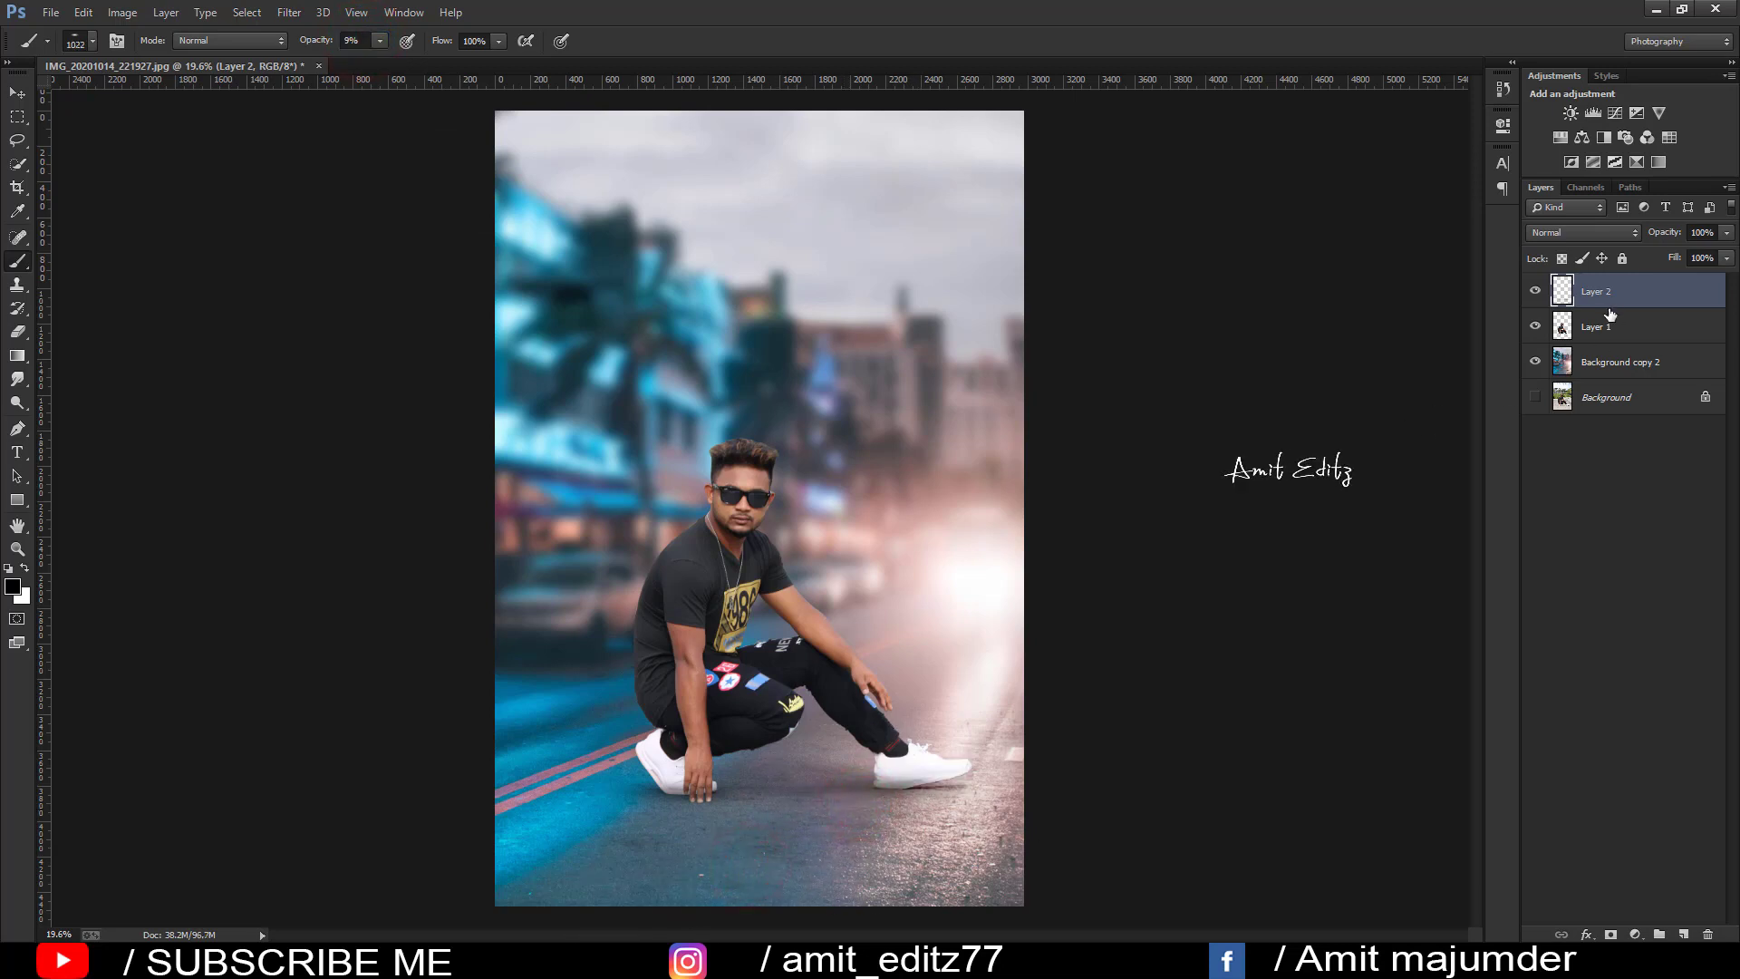
{"action": "left_click_drag", "start_coordinate": [1610, 308], "coordinate": [1612, 344]}
Step: Select Layer 1 and use a small Smudge Tool brush, zoomed in on the hair edge
{"action": "scroll", "coordinate": [1089, 558], "scroll_direction": "down", "scroll_amount": 2}
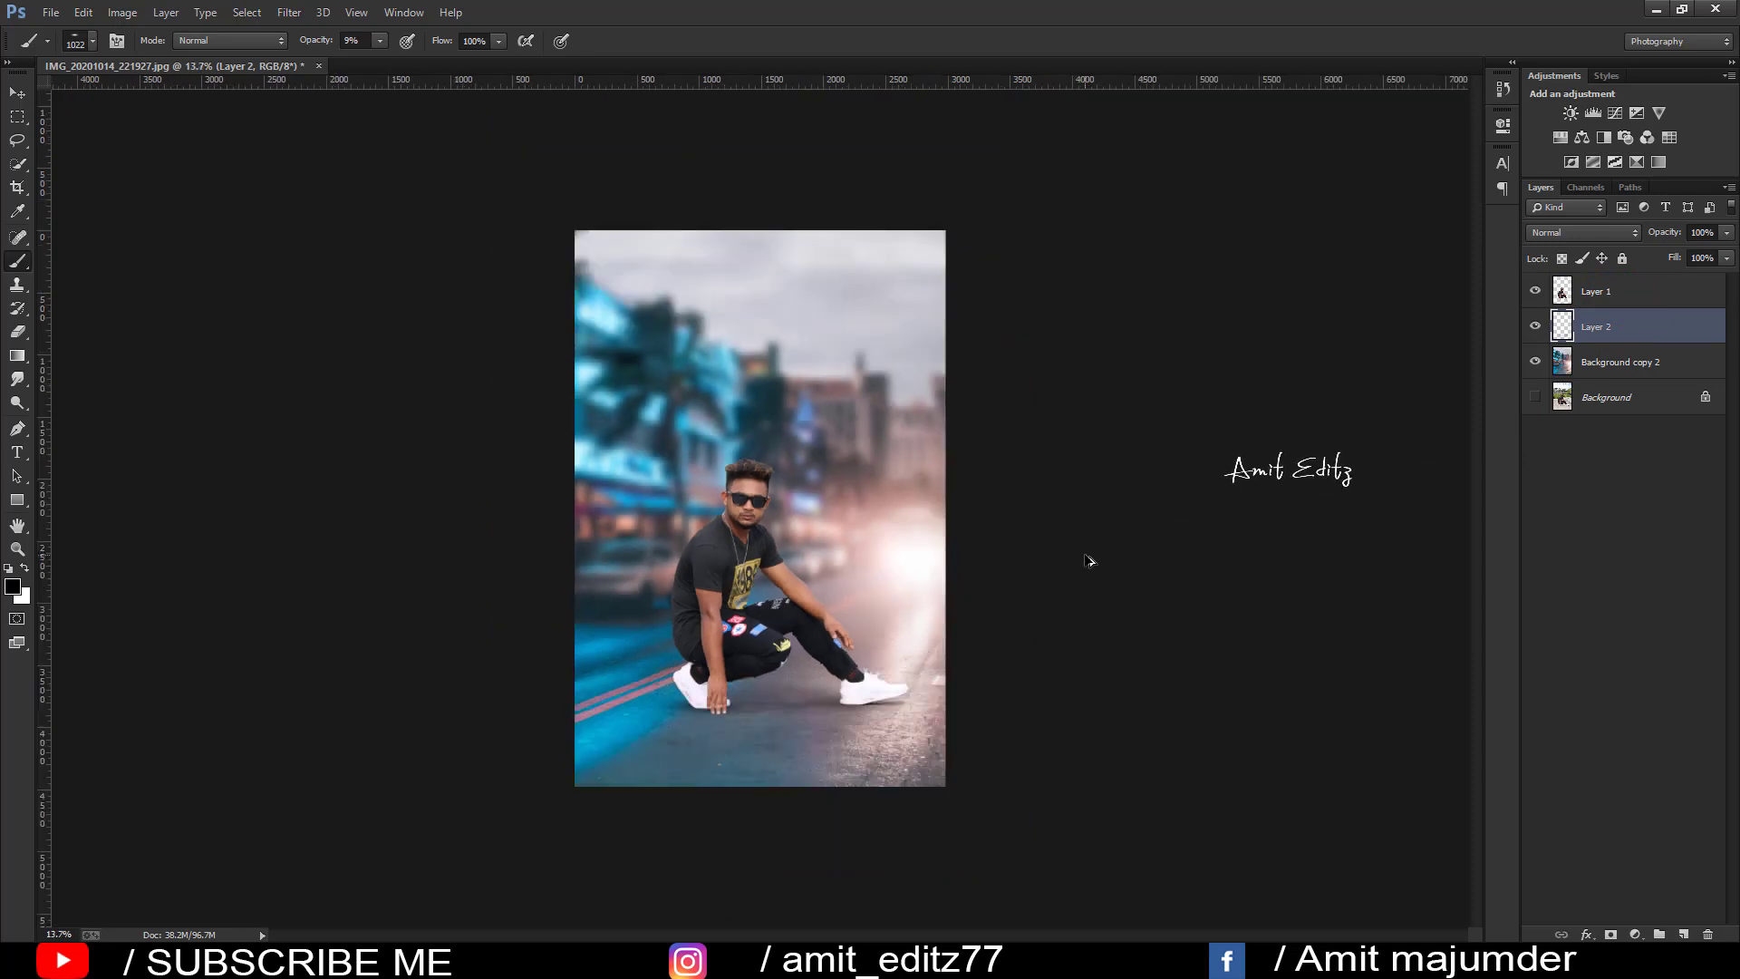
{"action": "left_click", "coordinate": [11, 93]}
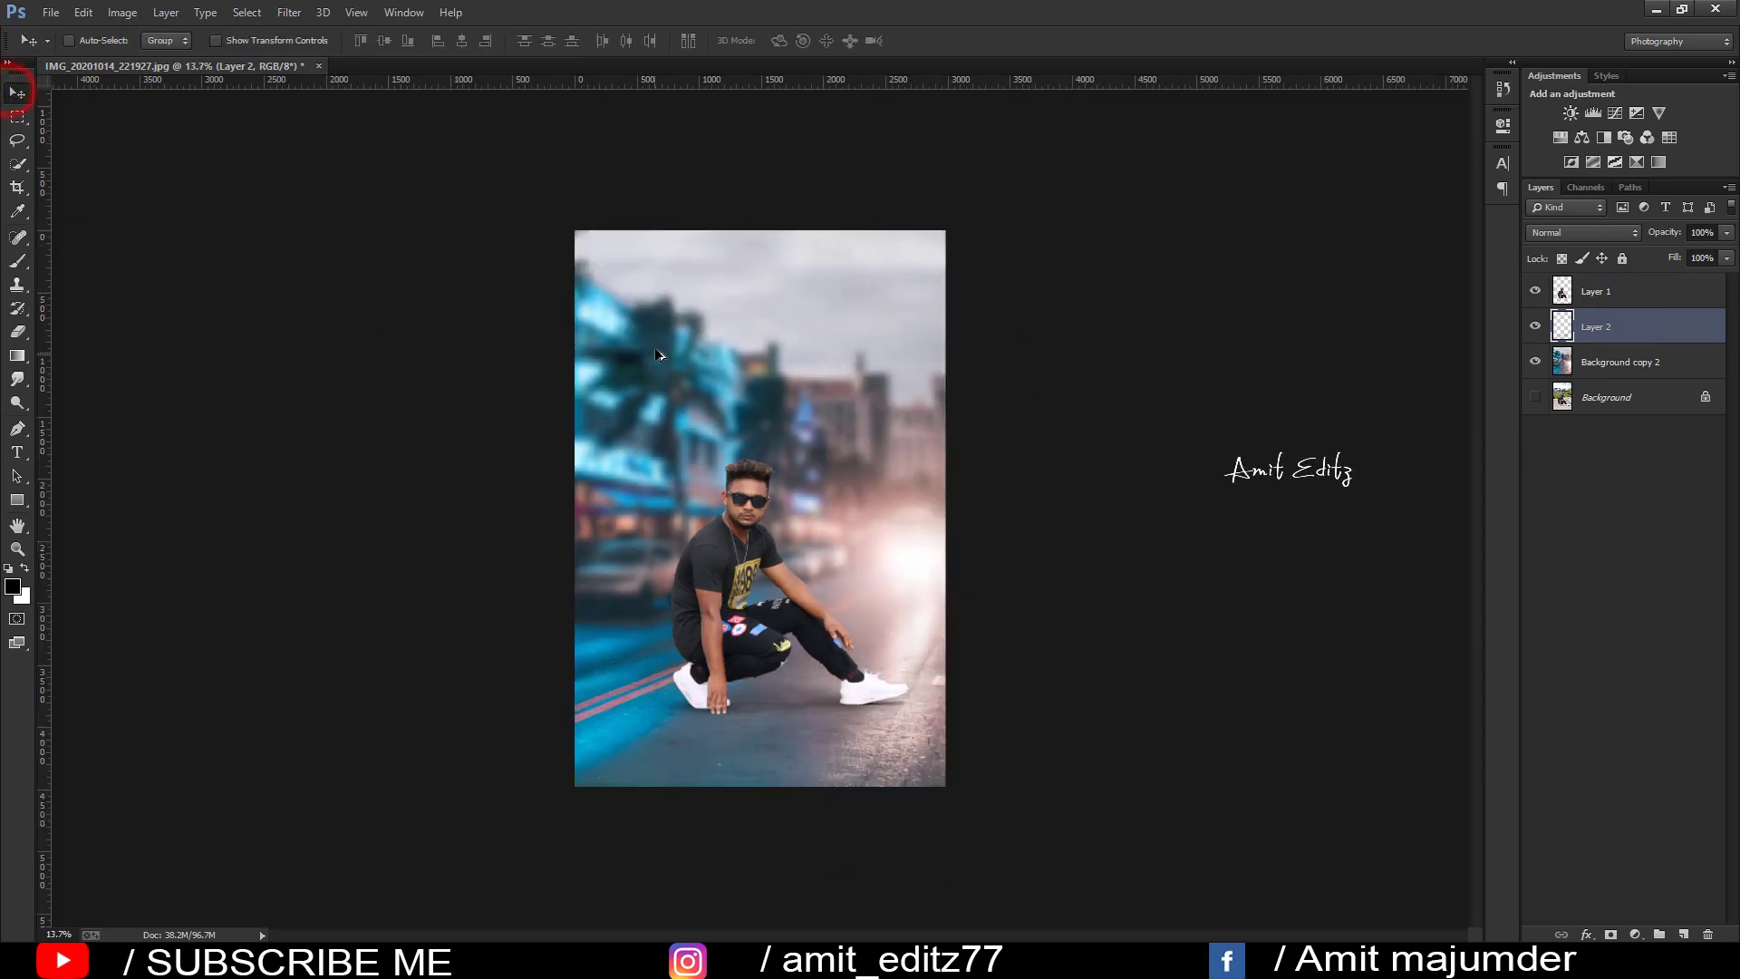
{"action": "scroll", "coordinate": [658, 354], "scroll_direction": "up", "scroll_amount": 2}
{"action": "scroll", "coordinate": [673, 378], "scroll_direction": "down", "scroll_amount": 1}
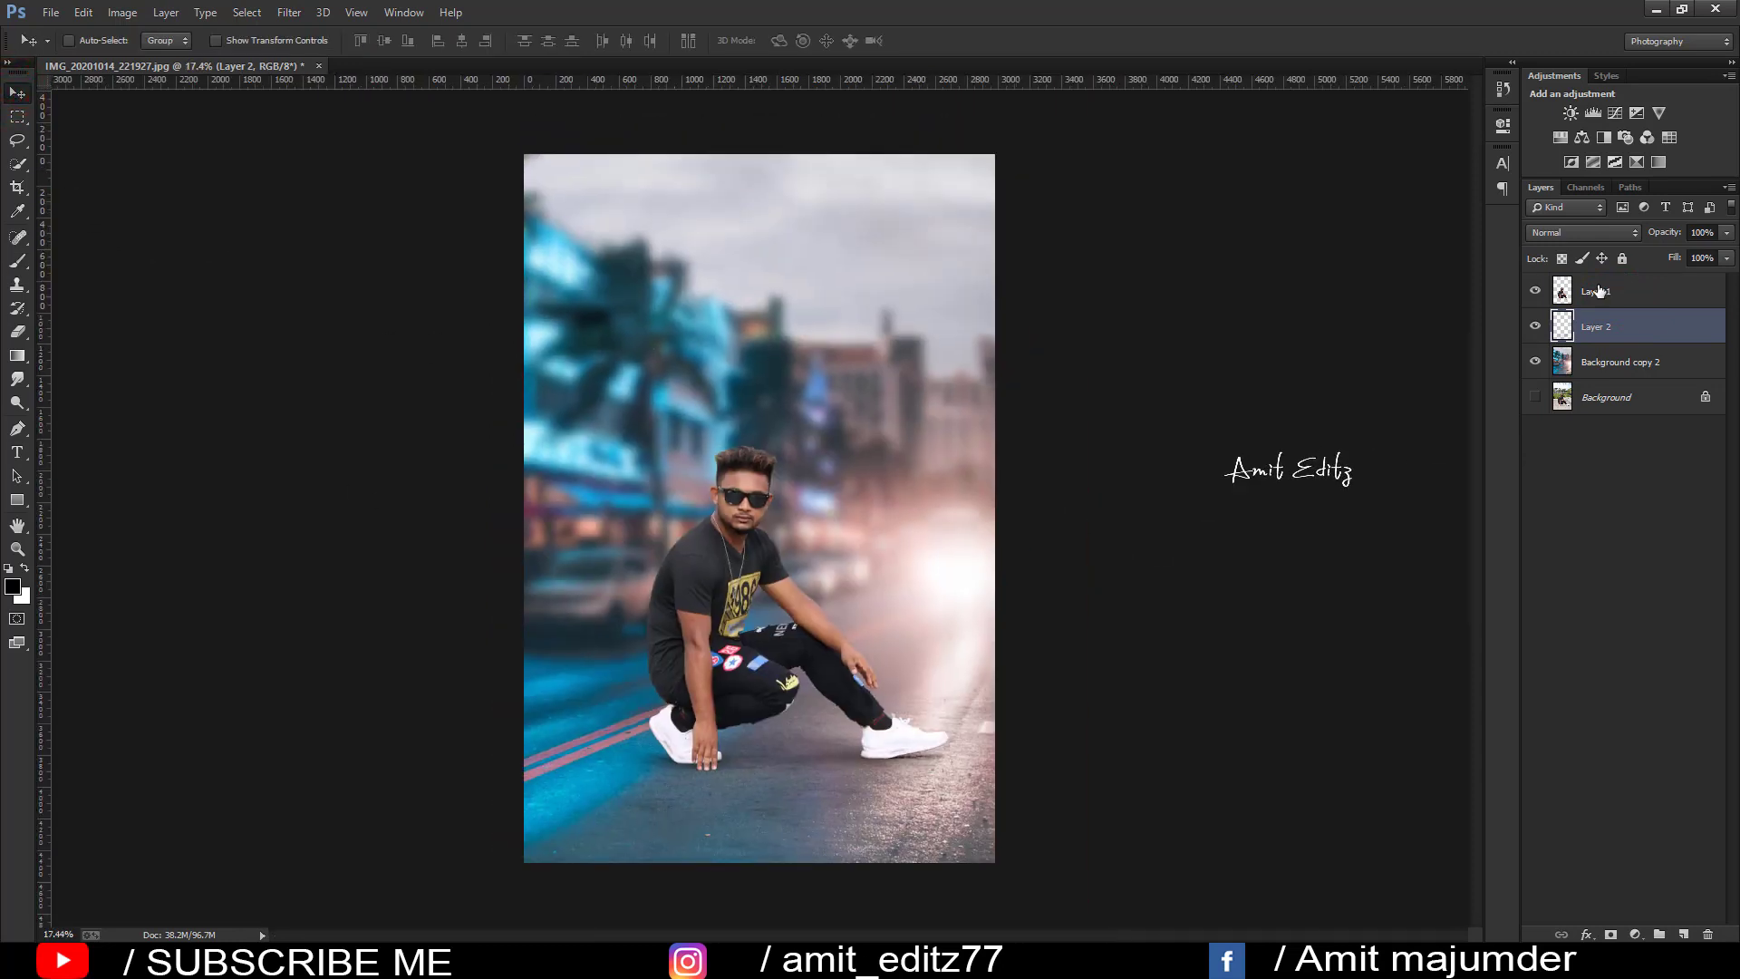
{"action": "left_click", "coordinate": [1608, 290]}
{"action": "scroll", "coordinate": [741, 490], "scroll_direction": "up", "scroll_amount": 5}
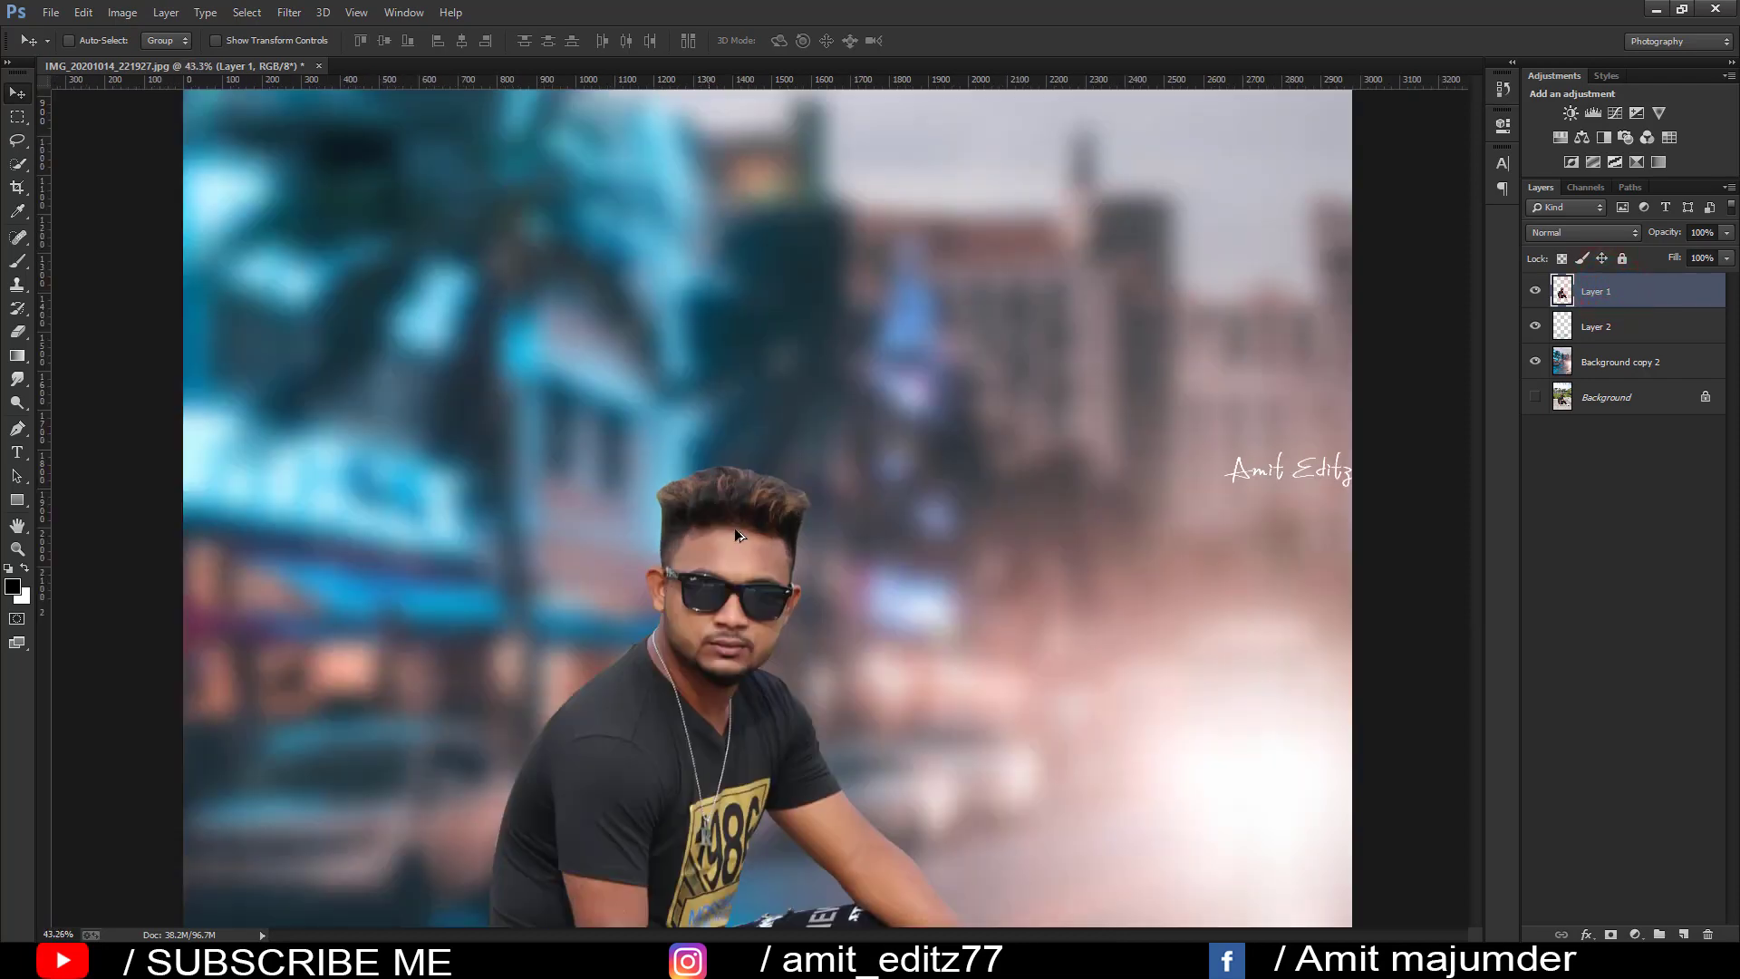
{"action": "scroll", "coordinate": [737, 531], "scroll_direction": "up", "scroll_amount": 2}
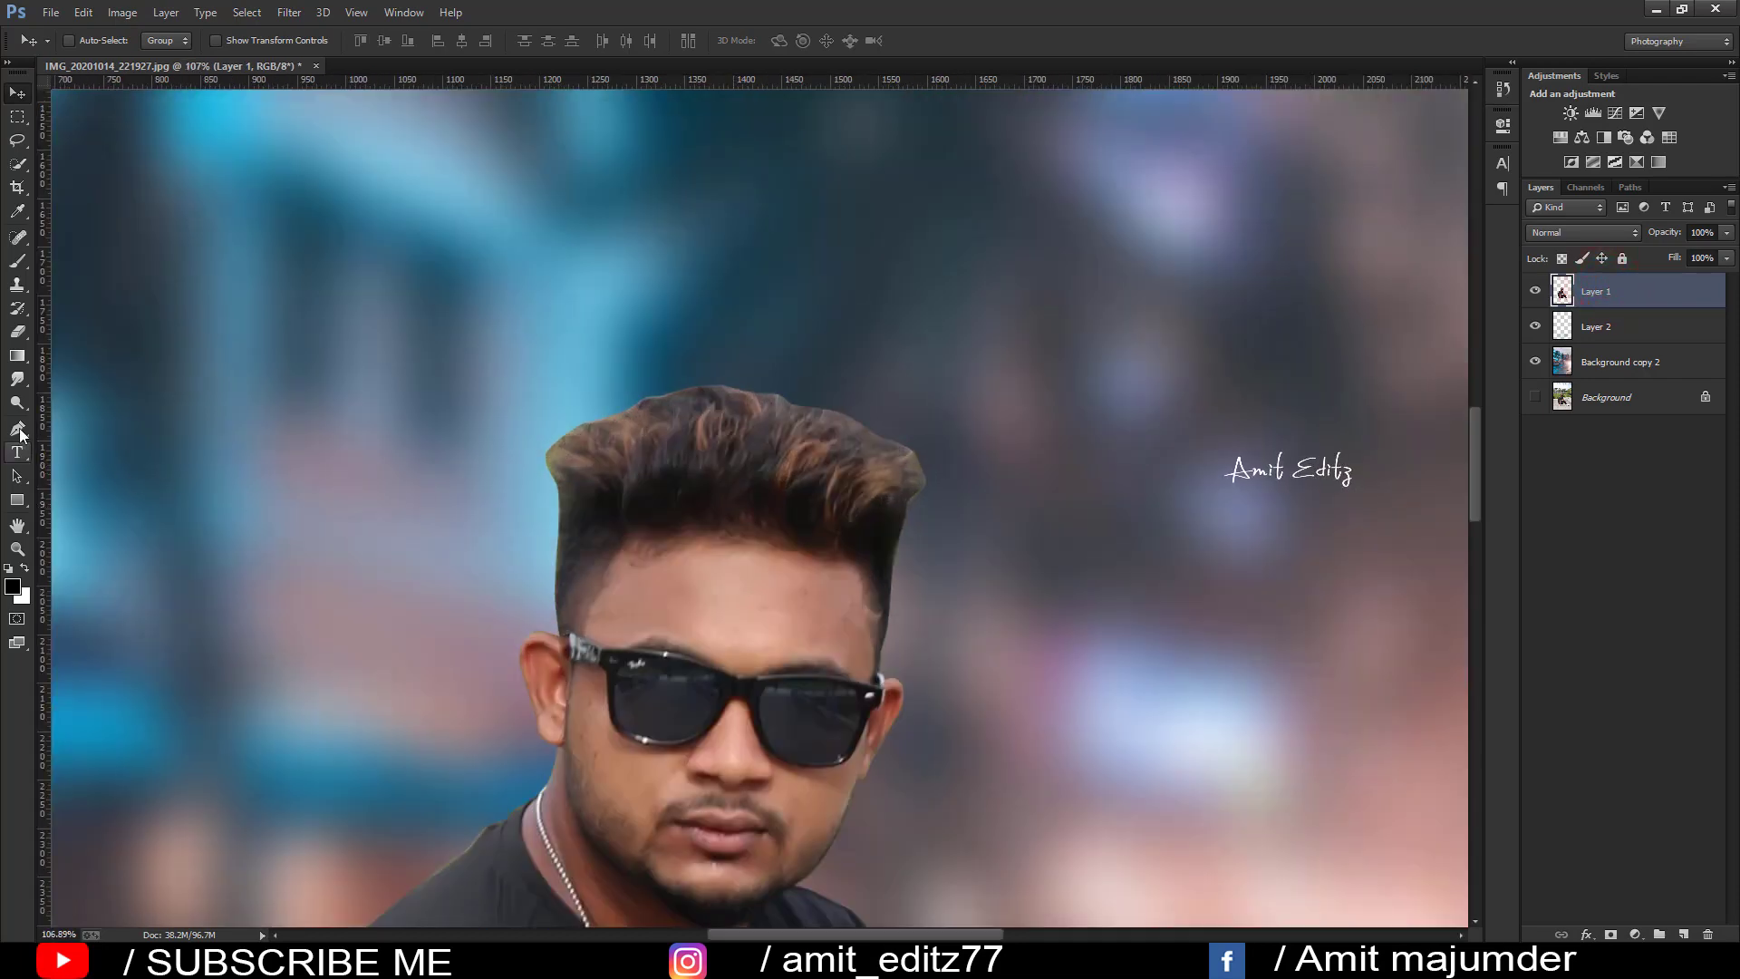
{"action": "left_click", "coordinate": [17, 379]}
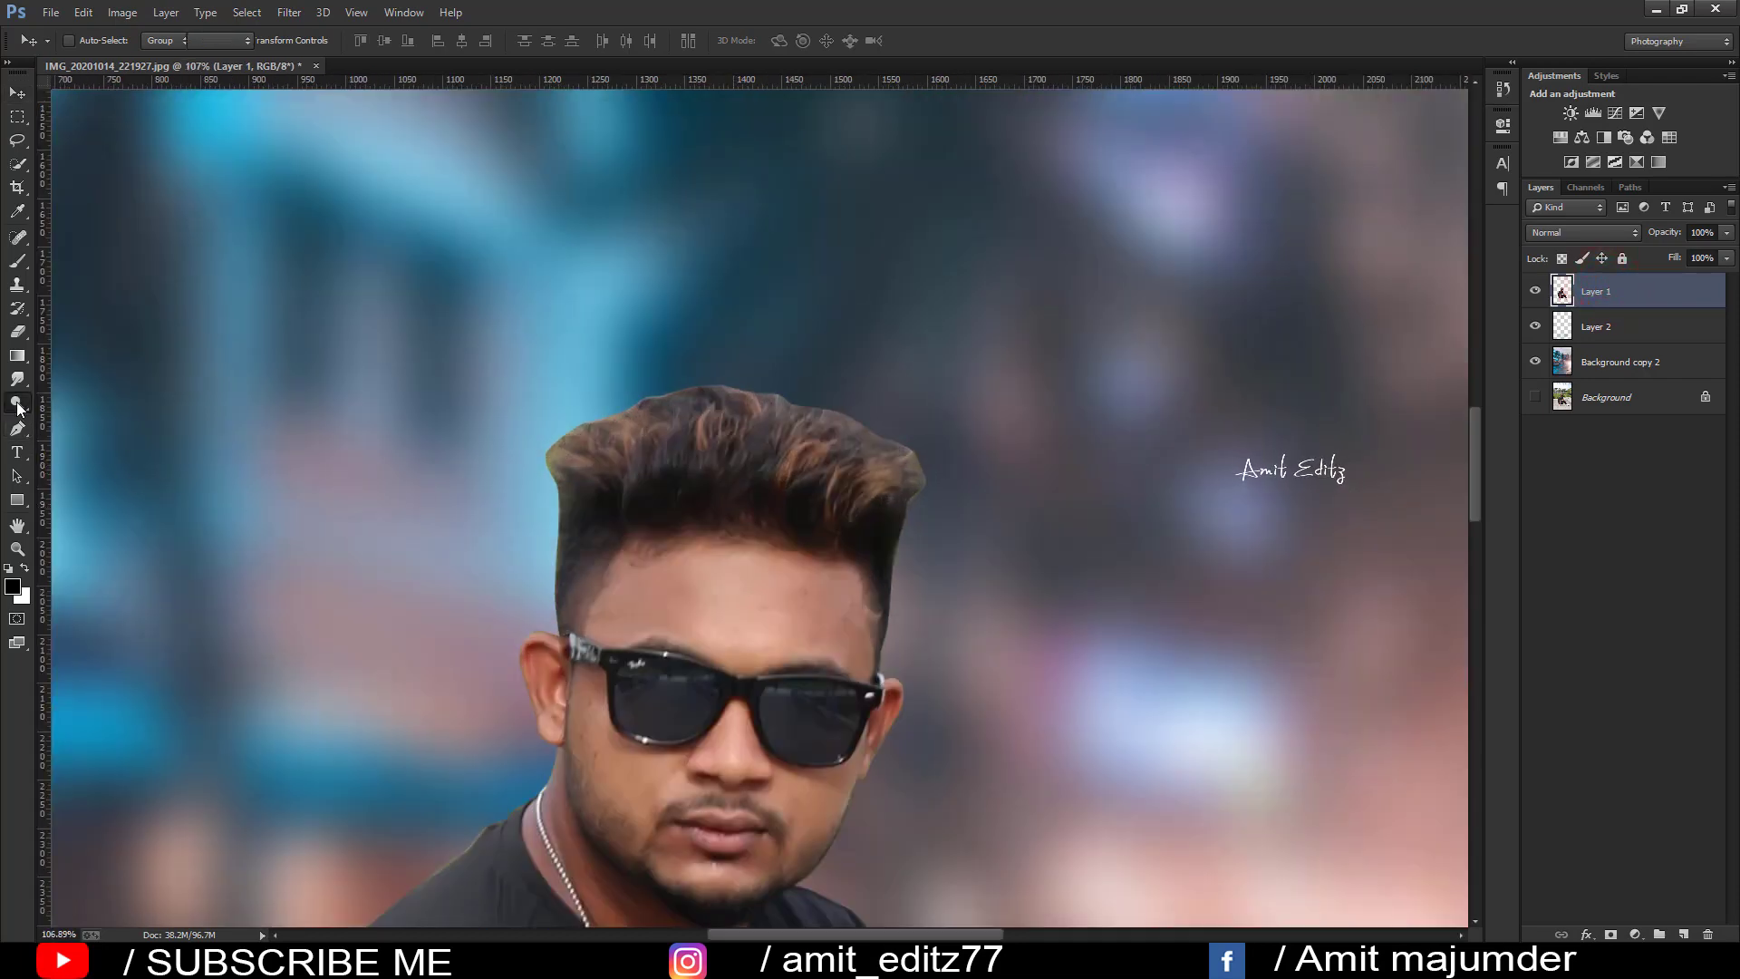
{"action": "right_click", "coordinate": [646, 450]}
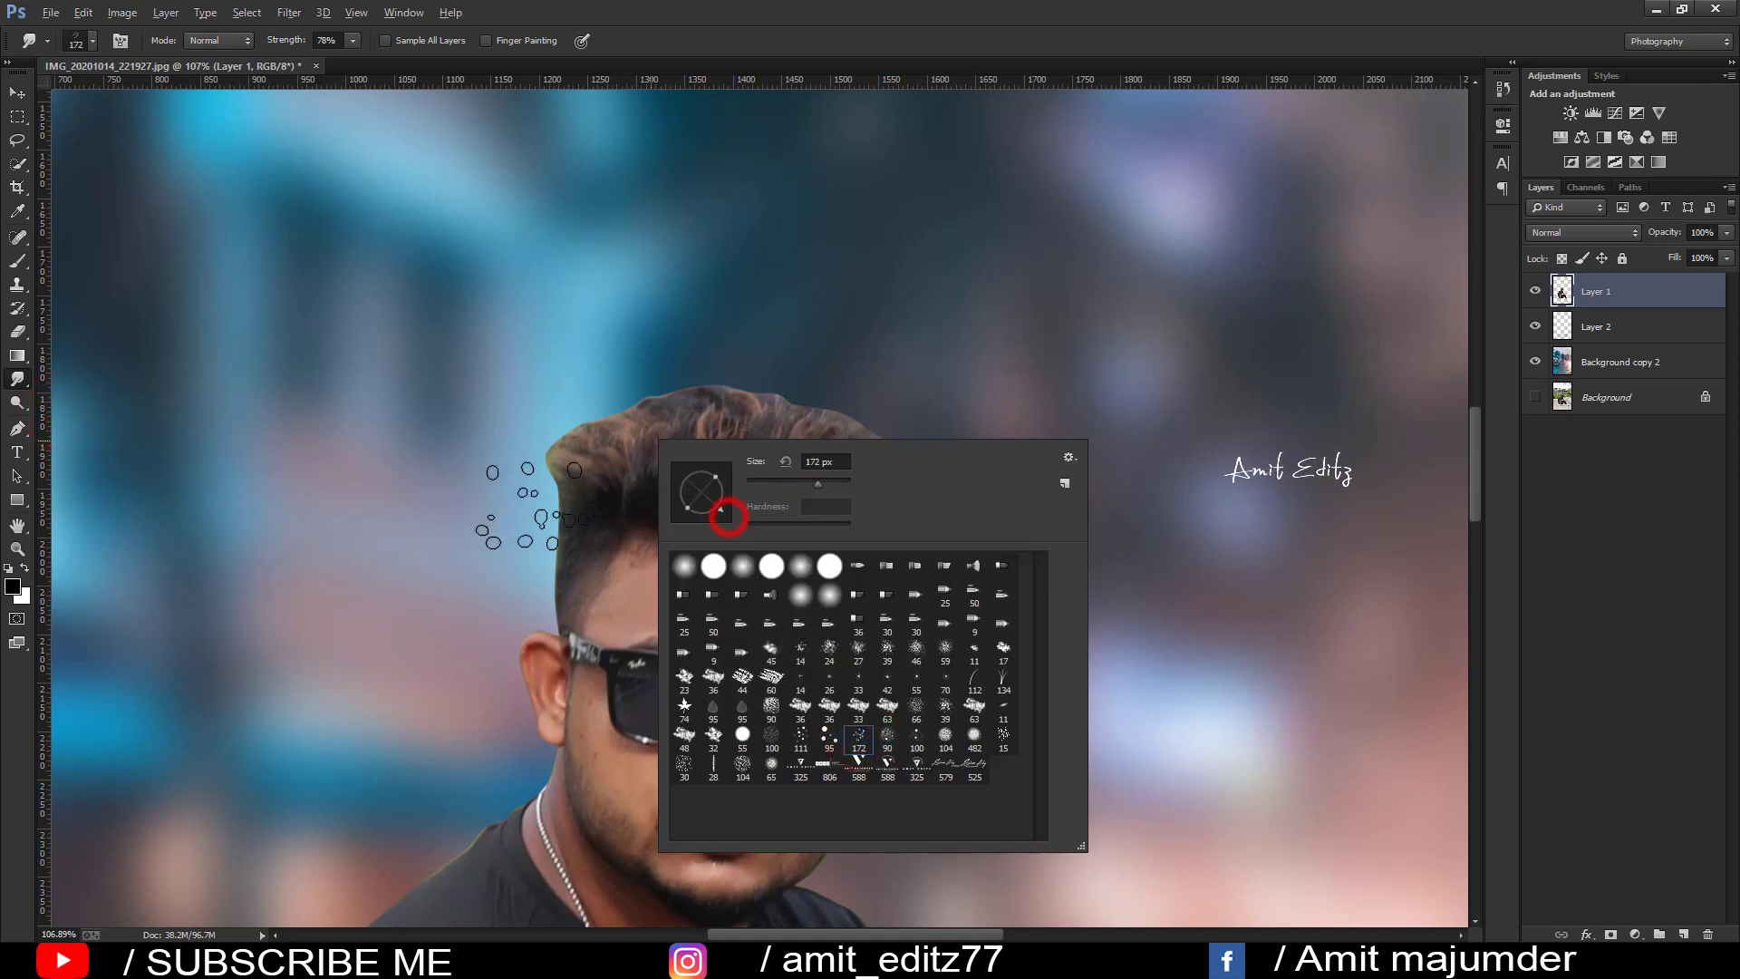
{"action": "key", "text": "Return"}
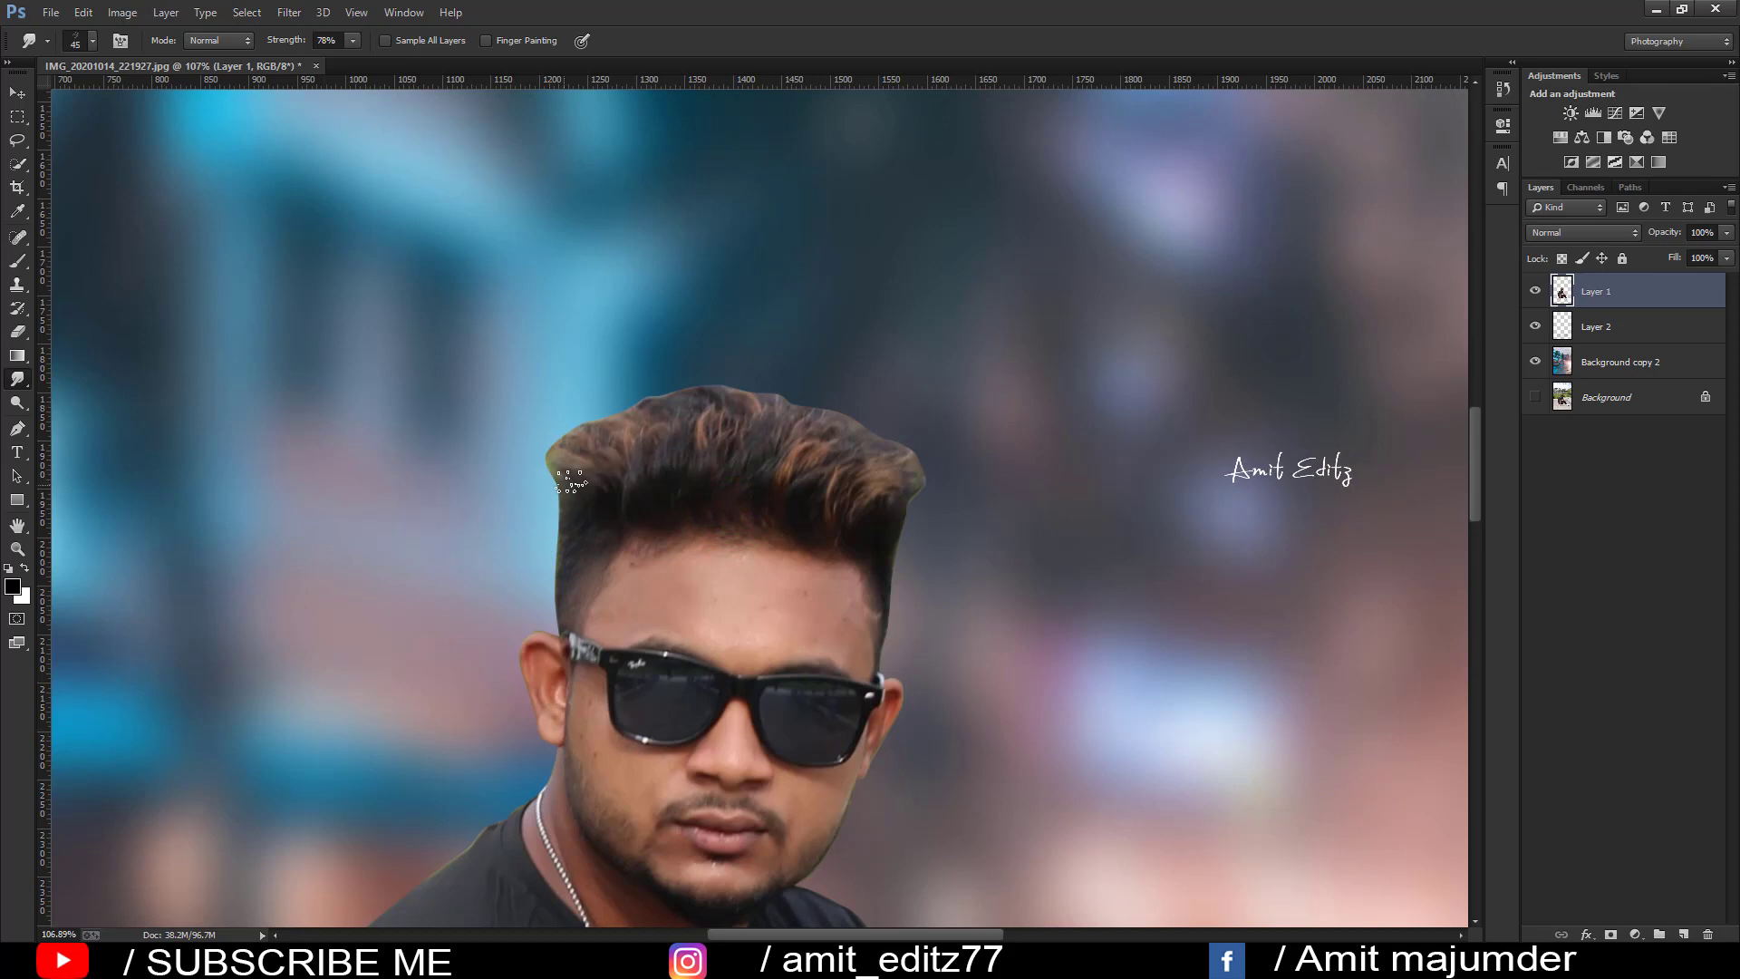
{"action": "mouse_move", "coordinate": [569, 482]}
{"action": "left_mouse_down"}
{"action": "mouse_move", "coordinate": [657, 580]}
{"action": "mouse_move", "coordinate": [535, 481]}
{"action": "mouse_move", "coordinate": [517, 398]}
{"action": "mouse_move", "coordinate": [543, 372]}
{"action": "mouse_move", "coordinate": [653, 377]}
{"action": "mouse_move", "coordinate": [676, 284]}
{"action": "left_mouse_up"}
Step: Smudge hair strands outward and upward along the upper-left edge of the hair
{"action": "left_click_drag", "start_coordinate": [610, 420], "coordinate": [684, 295]}
{"action": "left_click_drag", "start_coordinate": [574, 481], "coordinate": [598, 317]}
{"action": "left_click_drag", "start_coordinate": [680, 426], "coordinate": [693, 308]}
{"action": "left_click_drag", "start_coordinate": [700, 381], "coordinate": [766, 254]}
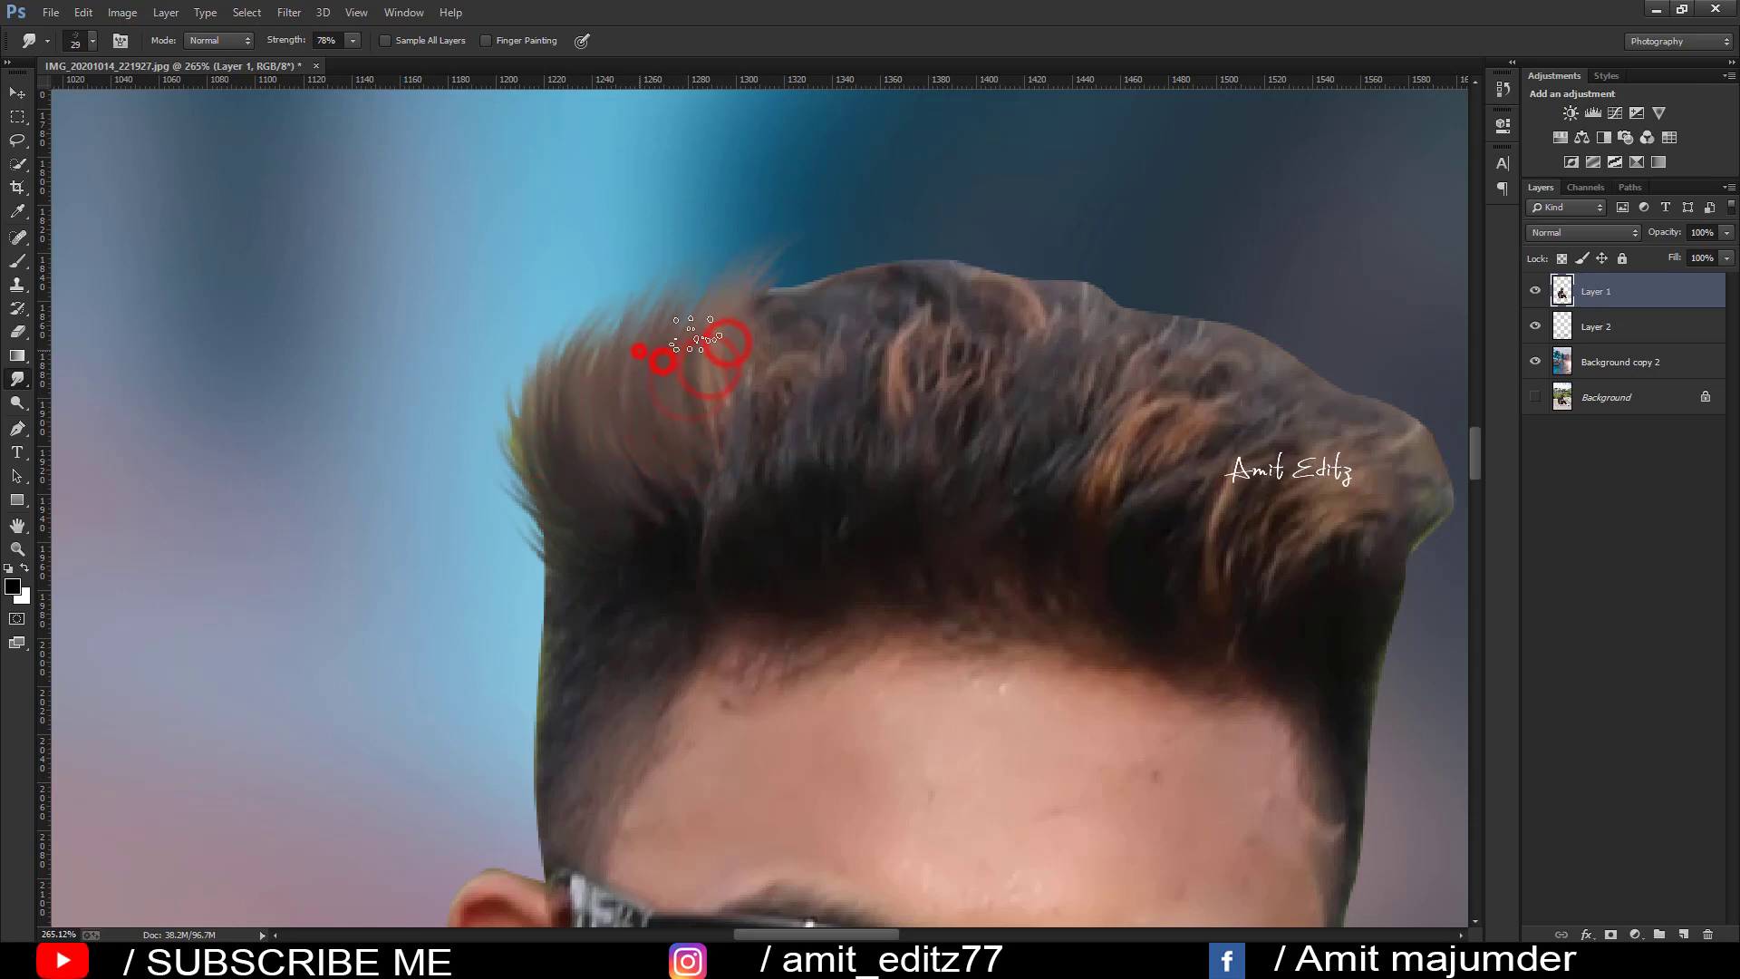
{"action": "scroll", "coordinate": [535, 408], "scroll_direction": "right", "scroll_amount": 5}
{"action": "left_click_drag", "start_coordinate": [490, 499], "coordinate": [489, 362]}
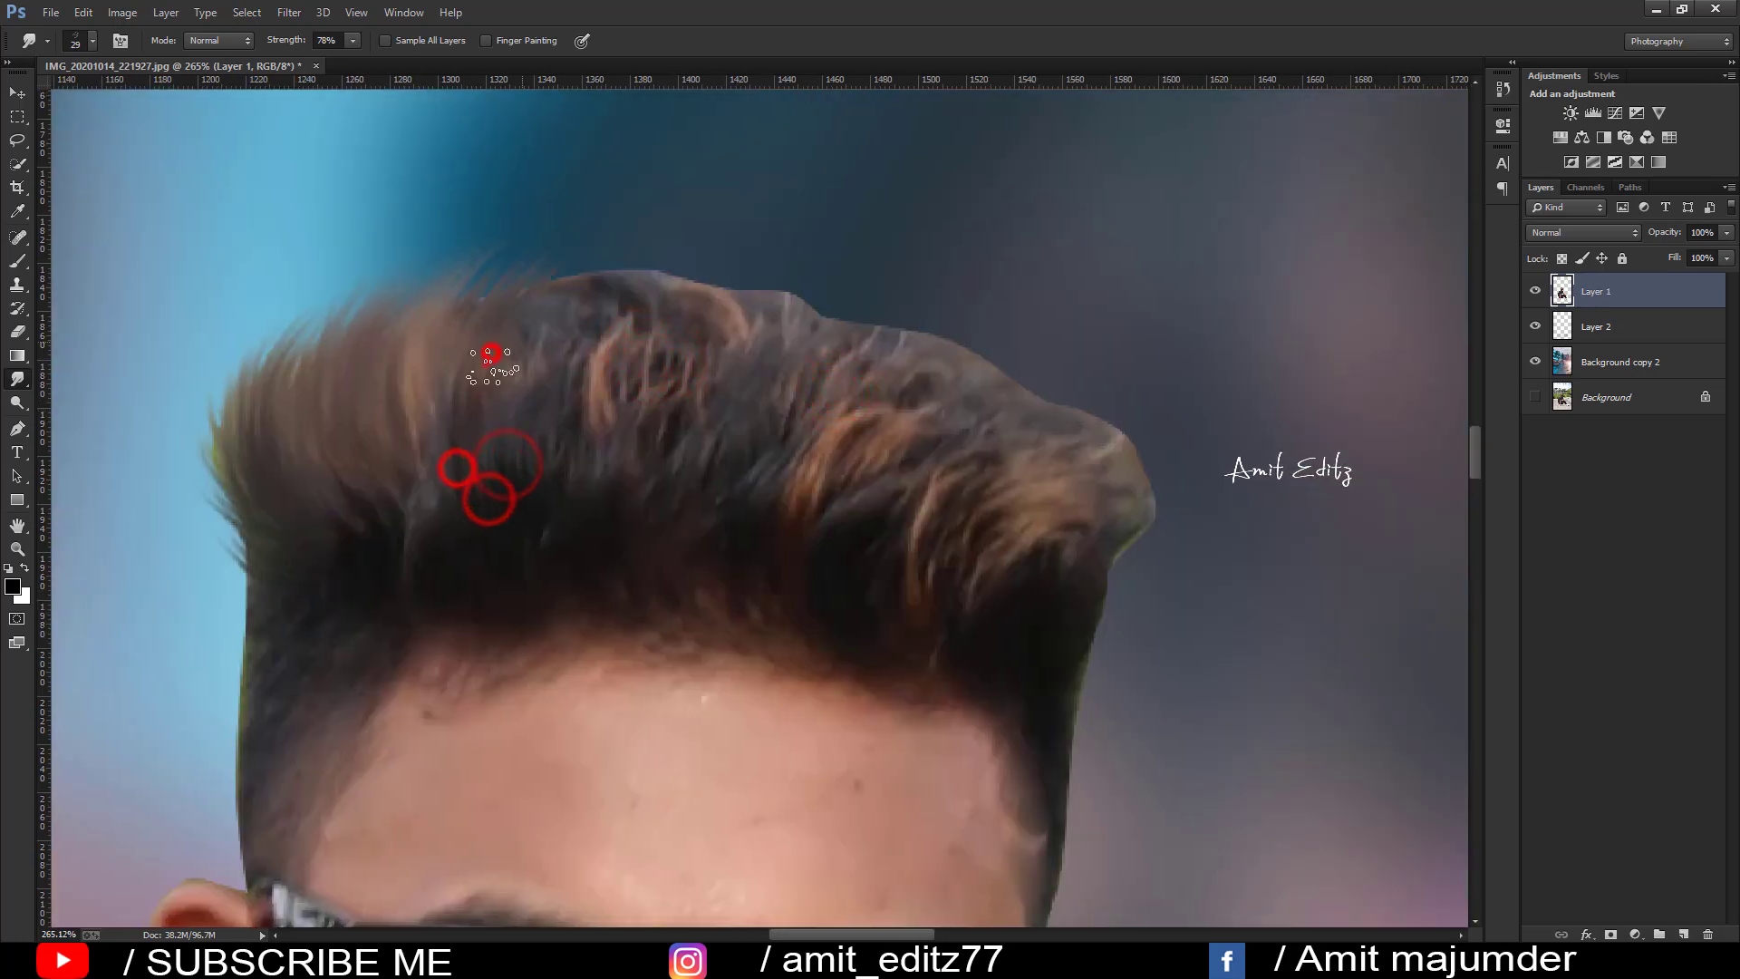
{"action": "left_click_drag", "start_coordinate": [589, 426], "coordinate": [634, 299]}
{"action": "left_click_drag", "start_coordinate": [507, 413], "coordinate": [524, 358]}
{"action": "left_click_drag", "start_coordinate": [581, 408], "coordinate": [607, 291]}
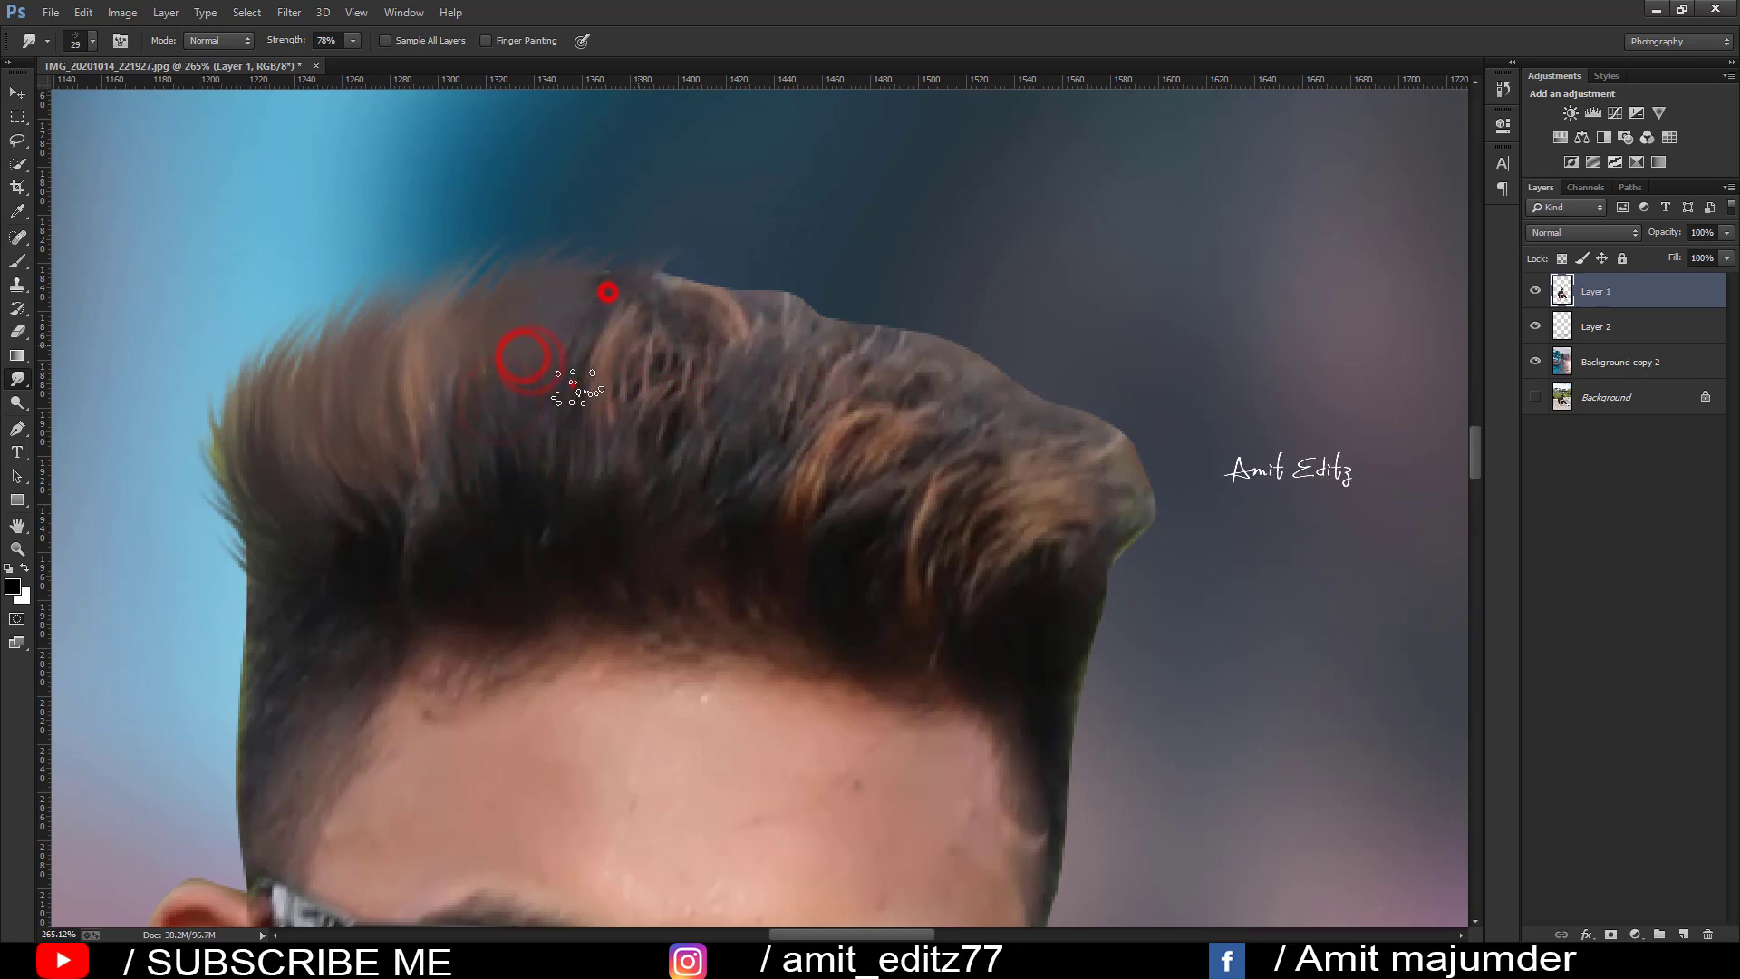
Step: Pull the right hair tuft into spikes and push strands upward across the top and crown
{"action": "mouse_move", "coordinate": [1031, 652]}
{"action": "left_mouse_down"}
{"action": "mouse_move", "coordinate": [1104, 573]}
{"action": "mouse_move", "coordinate": [1124, 415]}
{"action": "left_mouse_up"}
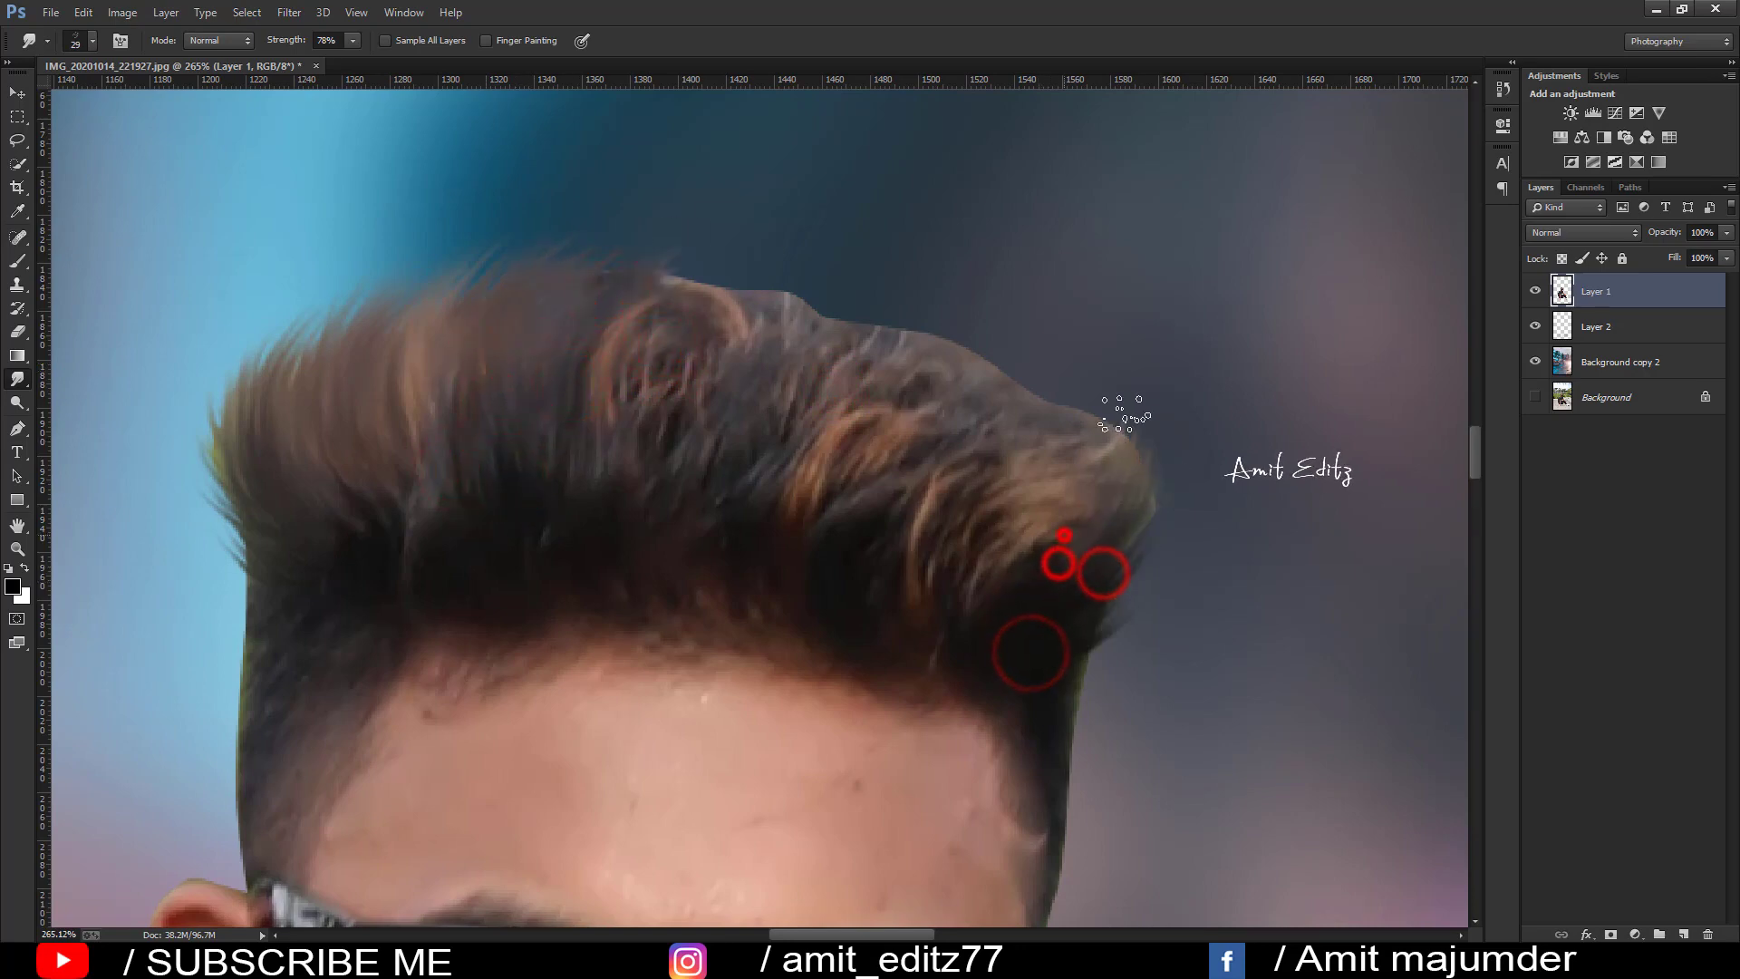
{"action": "left_click_drag", "start_coordinate": [1051, 544], "coordinate": [1088, 426]}
{"action": "left_click_drag", "start_coordinate": [1028, 497], "coordinate": [1088, 398]}
{"action": "left_click_drag", "start_coordinate": [1113, 480], "coordinate": [1111, 385]}
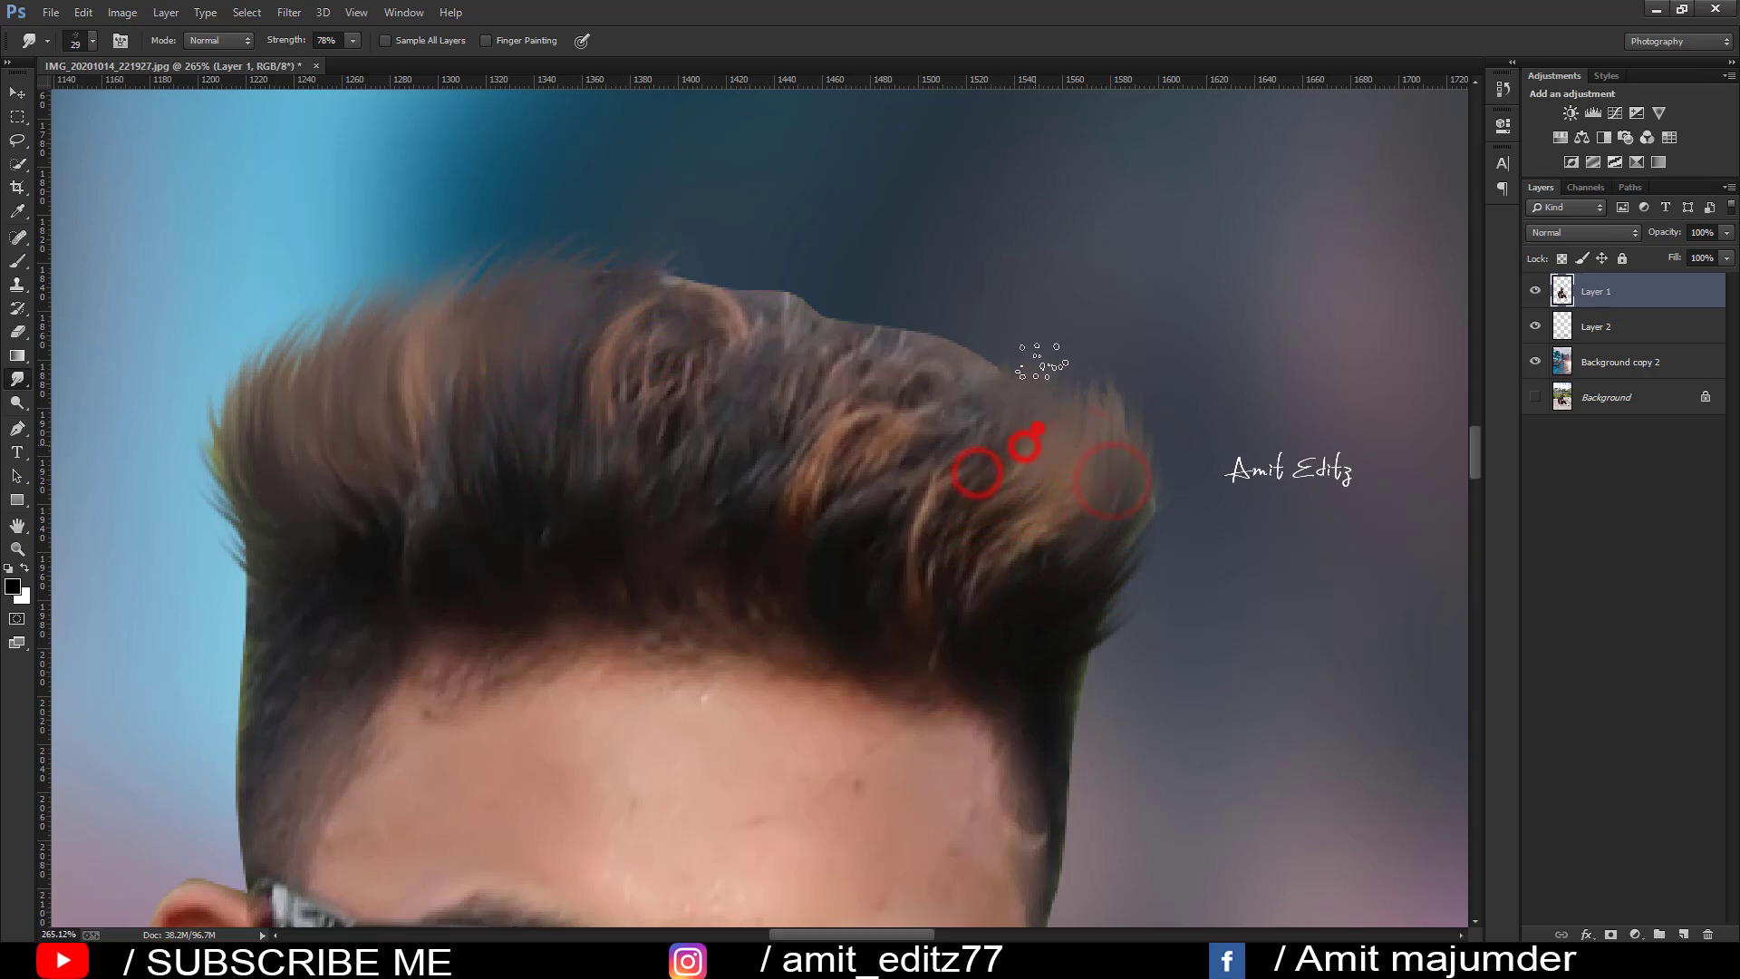
{"action": "mouse_move", "coordinate": [862, 505]}
{"action": "left_mouse_down"}
{"action": "mouse_move", "coordinate": [971, 388]}
{"action": "mouse_move", "coordinate": [1010, 505]}
{"action": "mouse_move", "coordinate": [932, 330]}
{"action": "left_mouse_up"}
{"action": "left_click_drag", "start_coordinate": [882, 464], "coordinate": [969, 340]}
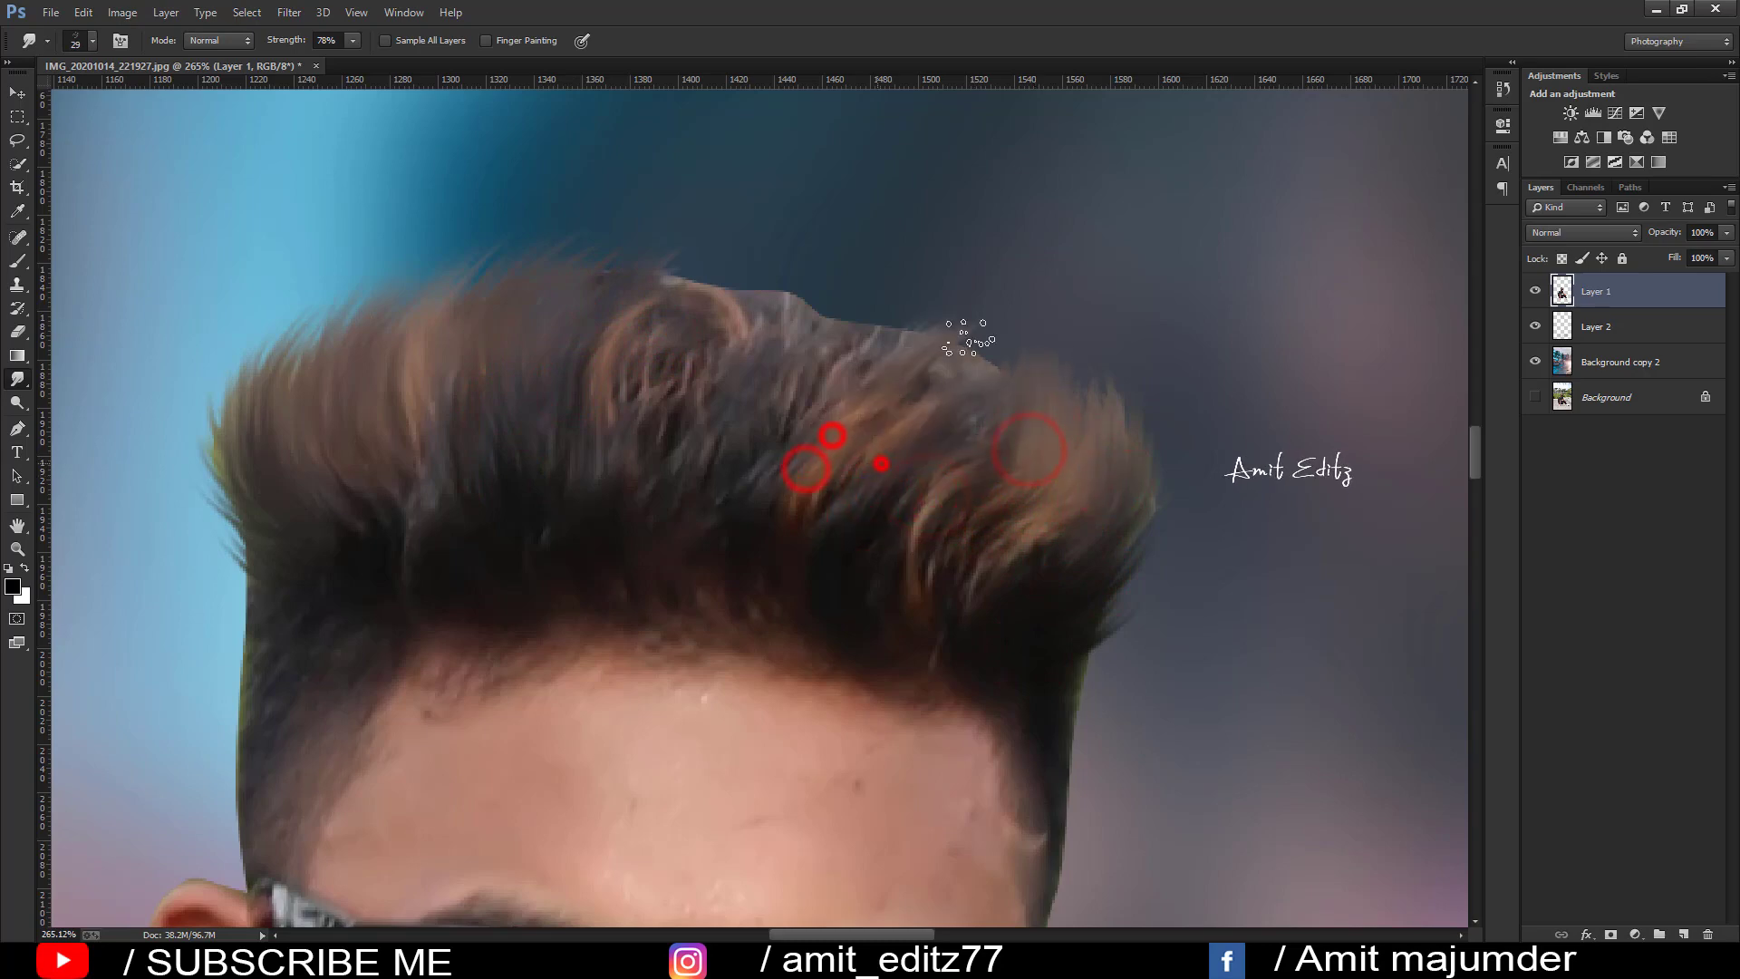
{"action": "left_click_drag", "start_coordinate": [761, 416], "coordinate": [805, 369]}
{"action": "left_click_drag", "start_coordinate": [813, 430], "coordinate": [914, 406]}
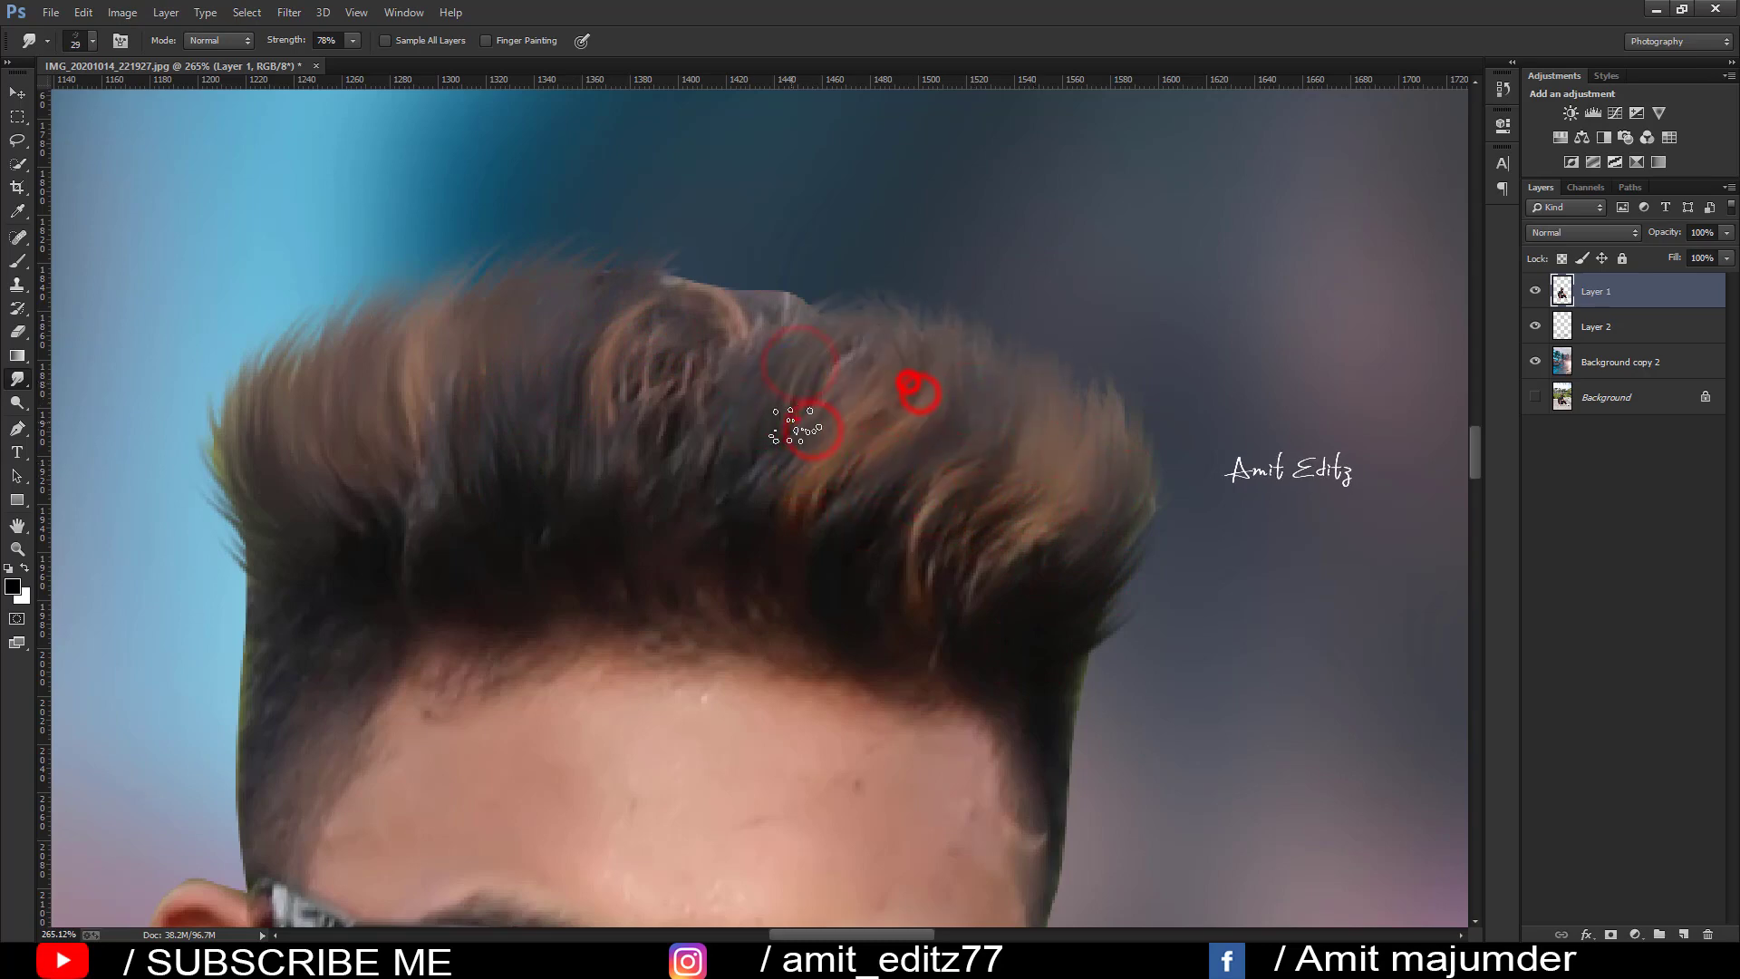
Step: Reshape the crown, top, right side, left edge and right temple into soft strands
{"action": "left_click_drag", "start_coordinate": [673, 408], "coordinate": [693, 286]}
{"action": "mouse_move", "coordinate": [630, 426]}
{"action": "left_mouse_down"}
{"action": "mouse_move", "coordinate": [770, 335]}
{"action": "mouse_move", "coordinate": [744, 344]}
{"action": "left_mouse_up"}
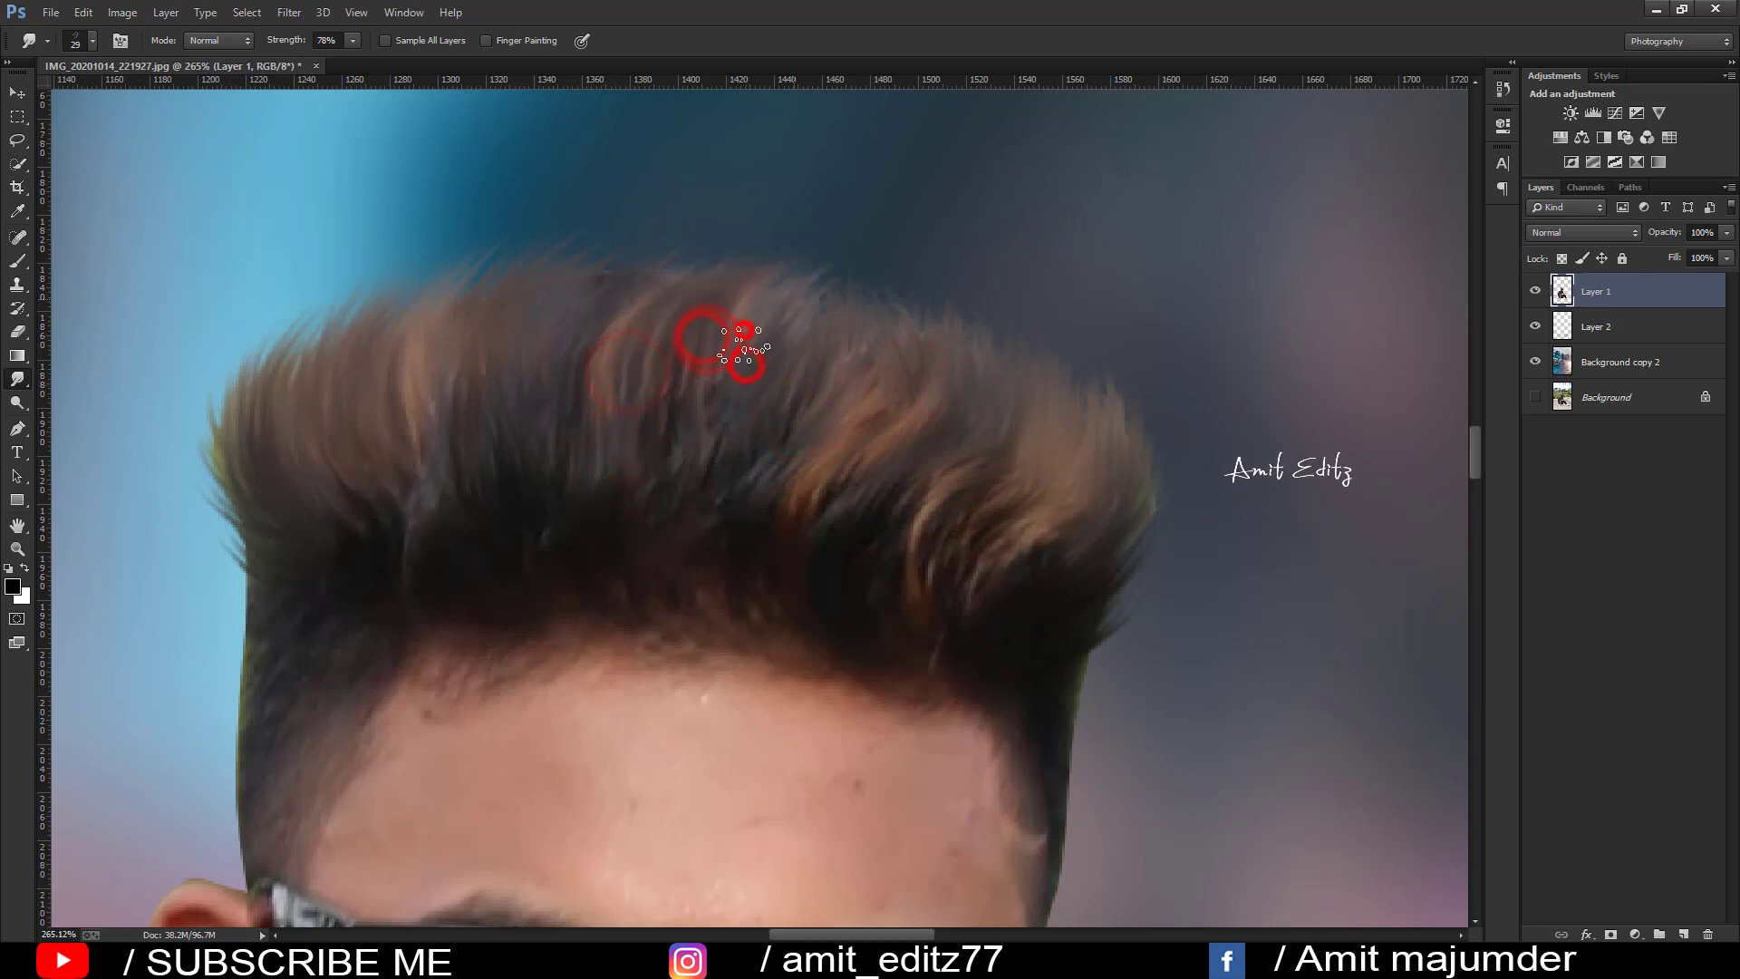
{"action": "left_click_drag", "start_coordinate": [589, 303], "coordinate": [754, 257]}
{"action": "left_click_drag", "start_coordinate": [822, 392], "coordinate": [907, 407]}
{"action": "left_click_drag", "start_coordinate": [846, 342], "coordinate": [758, 260]}
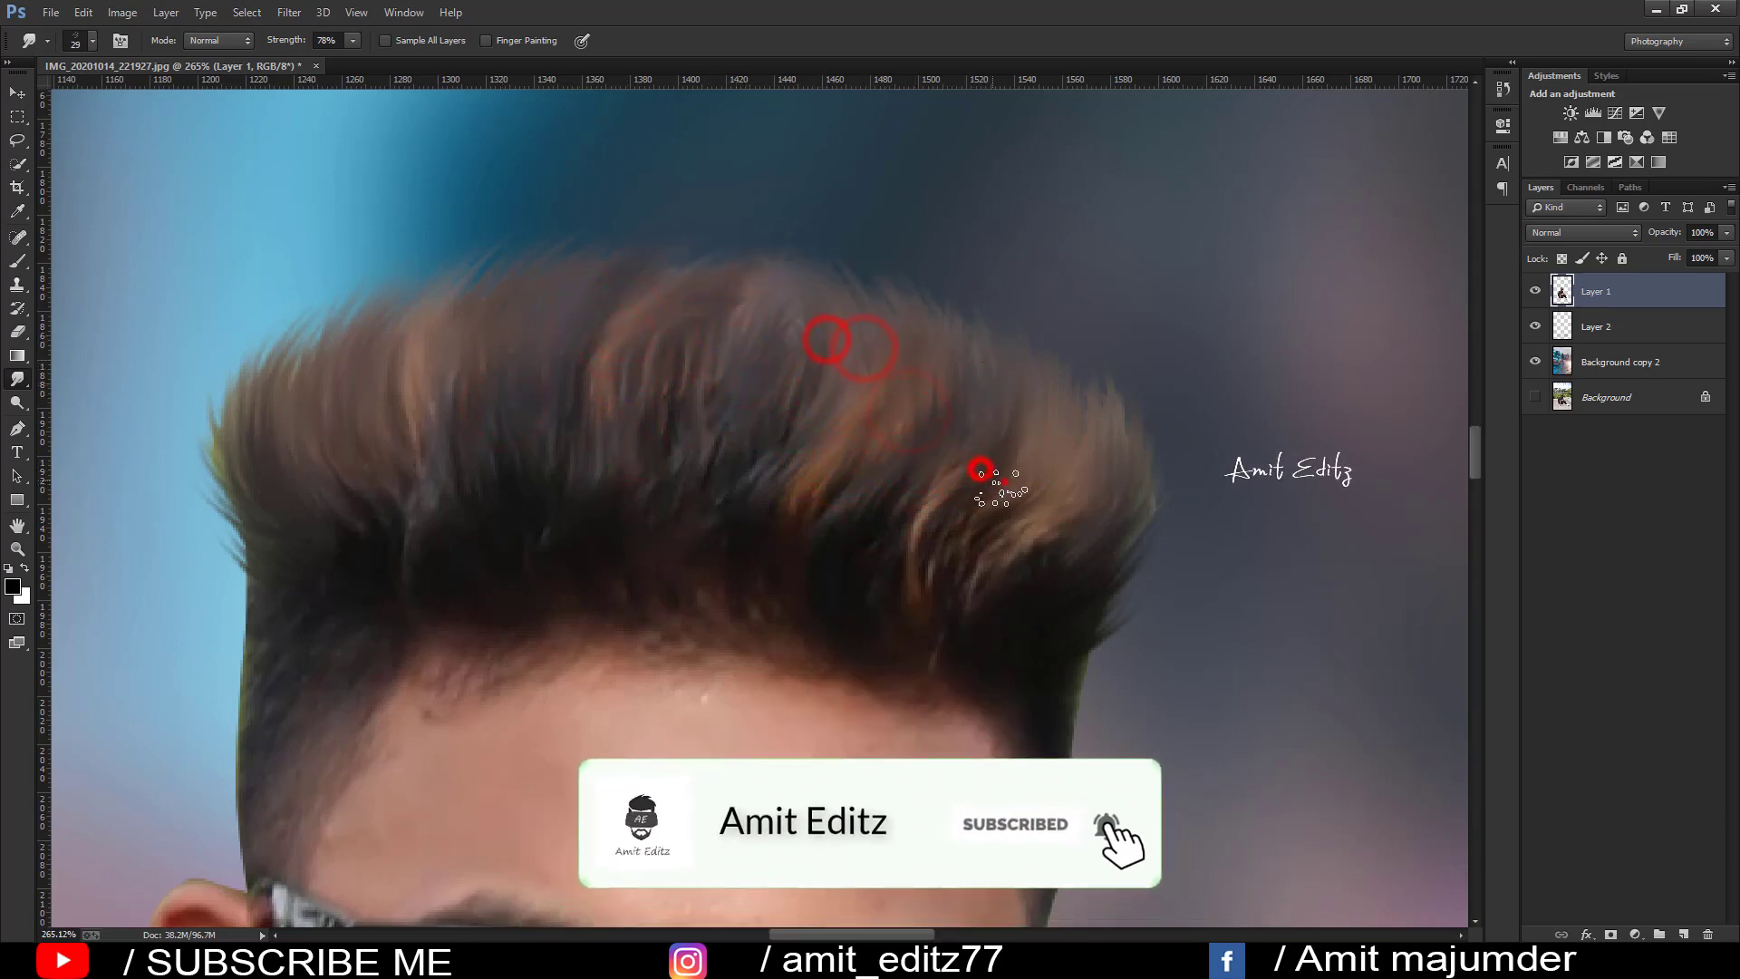
{"action": "left_click_drag", "start_coordinate": [979, 467], "coordinate": [1004, 480]}
{"action": "left_click", "coordinate": [1039, 653]}
{"action": "mouse_move", "coordinate": [299, 586]}
{"action": "left_mouse_down"}
{"action": "mouse_move", "coordinate": [263, 626]}
{"action": "mouse_move", "coordinate": [252, 686]}
{"action": "left_mouse_up"}
{"action": "scroll", "coordinate": [1086, 689], "scroll_direction": "down", "scroll_amount": 2}
{"action": "left_click_drag", "start_coordinate": [1050, 635], "coordinate": [1070, 707]}
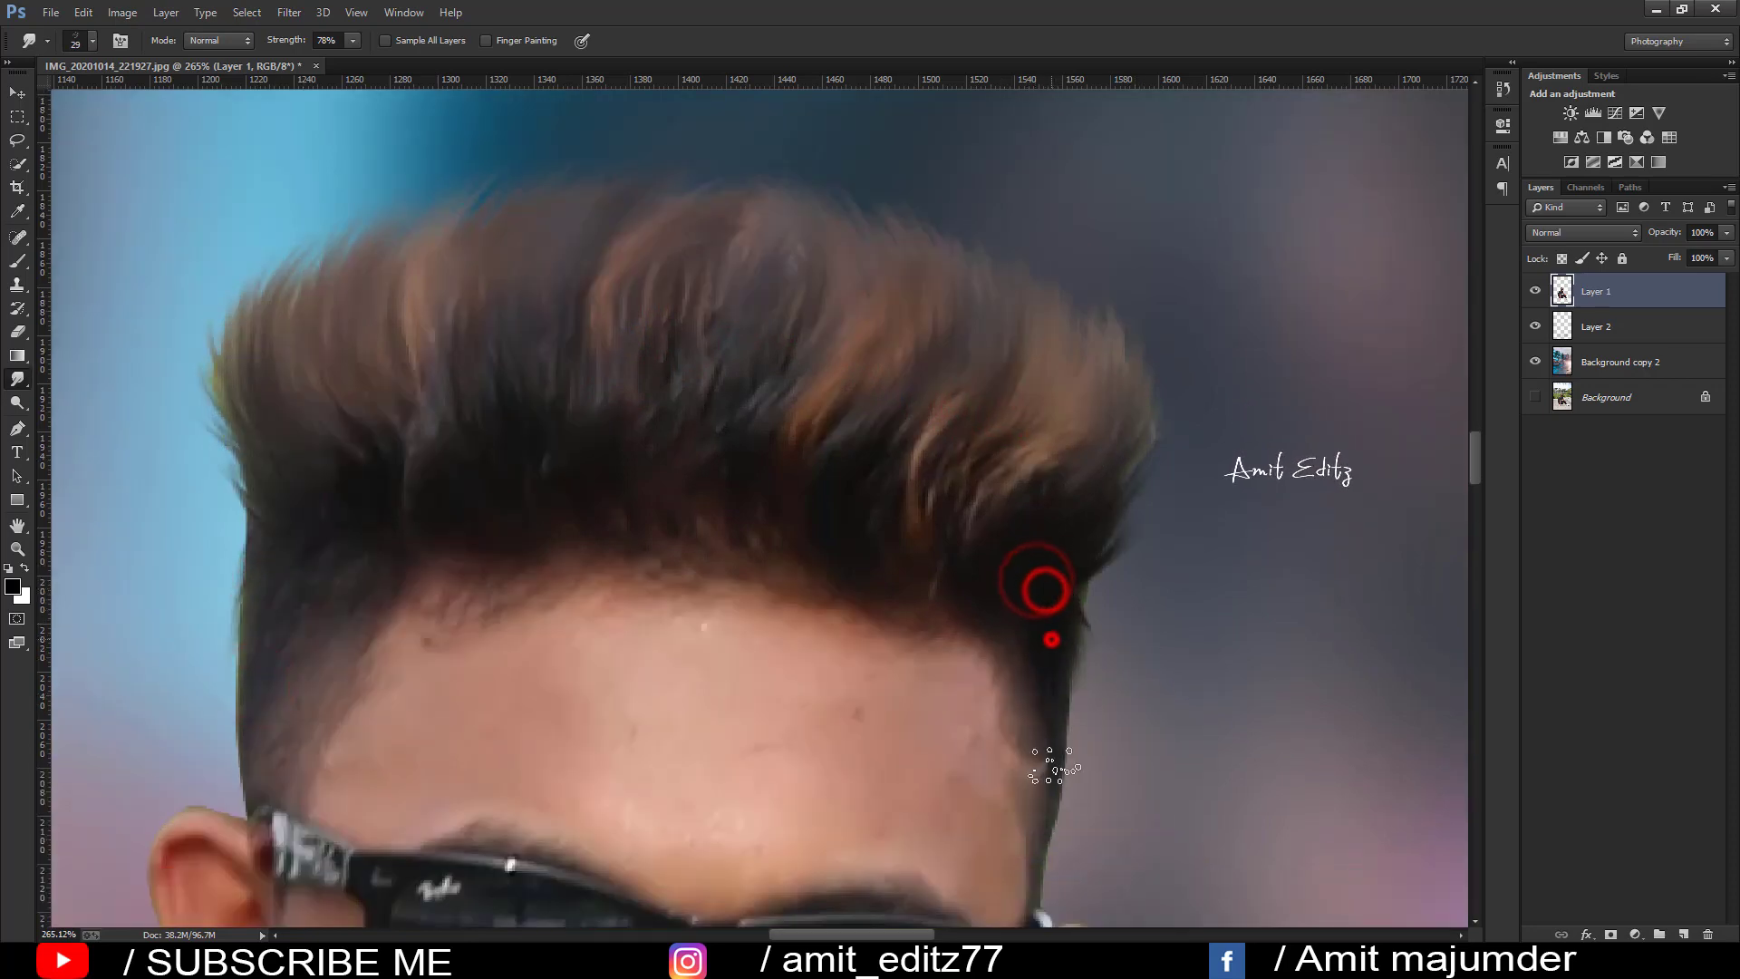
{"action": "left_click_drag", "start_coordinate": [1038, 591], "coordinate": [1129, 521]}
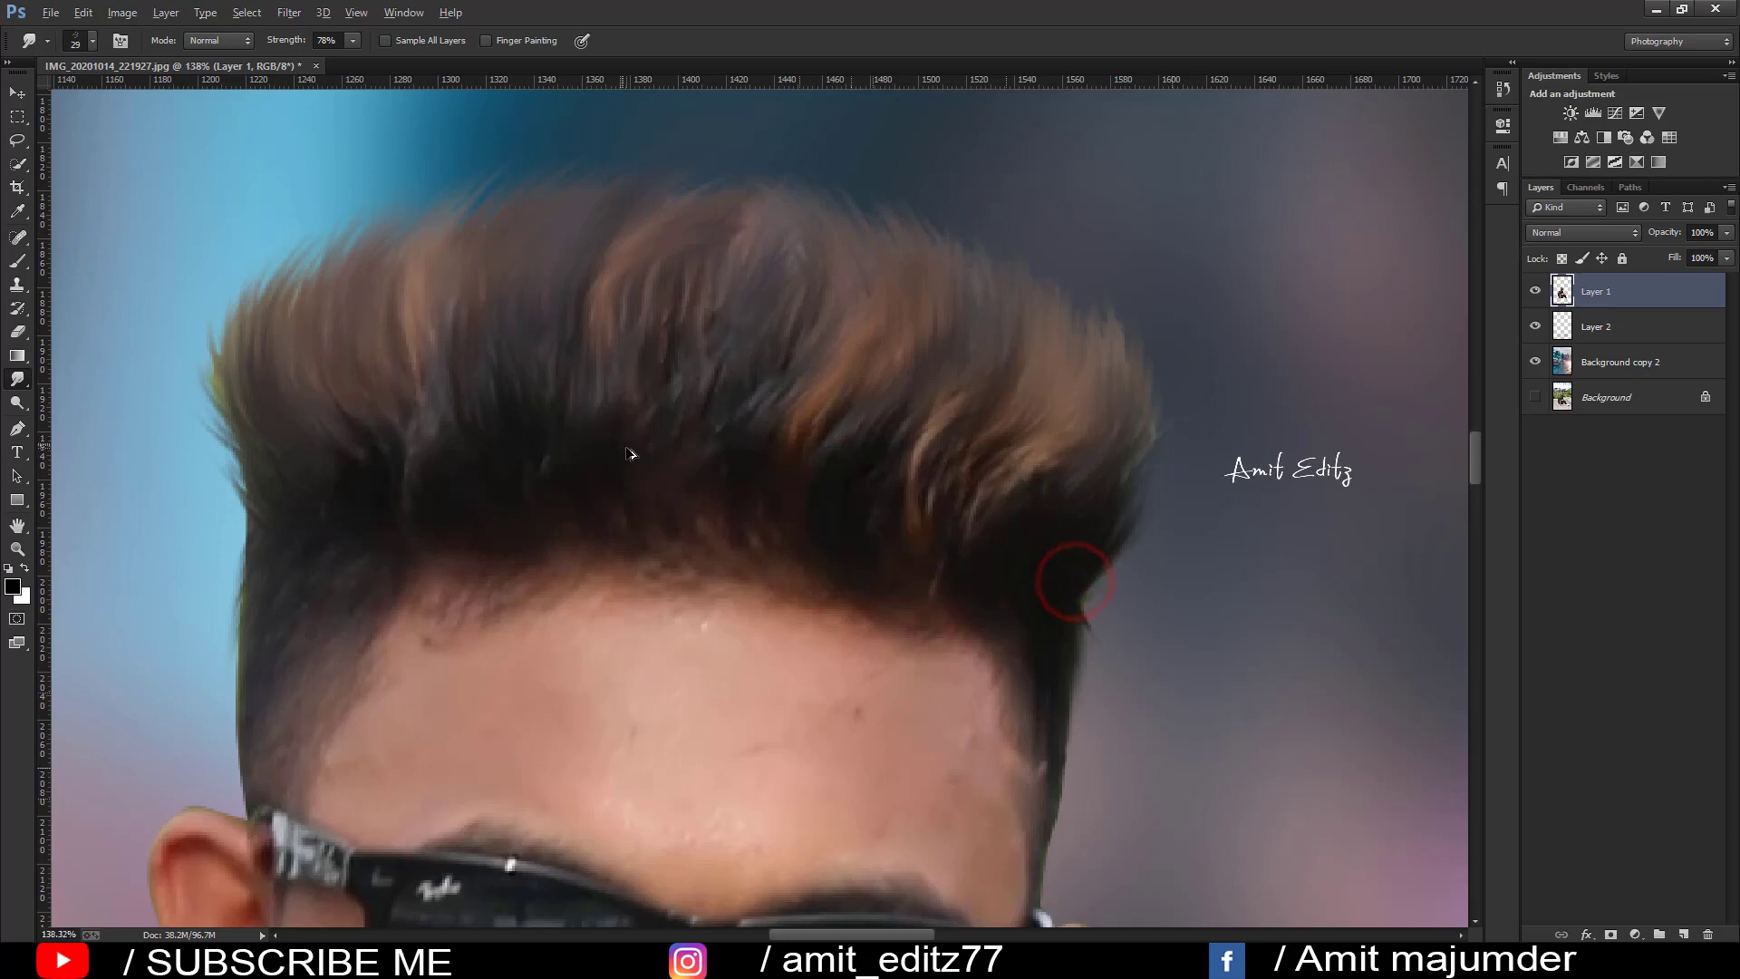
{"action": "scroll", "coordinate": [616, 451], "scroll_direction": "down", "scroll_amount": 3}
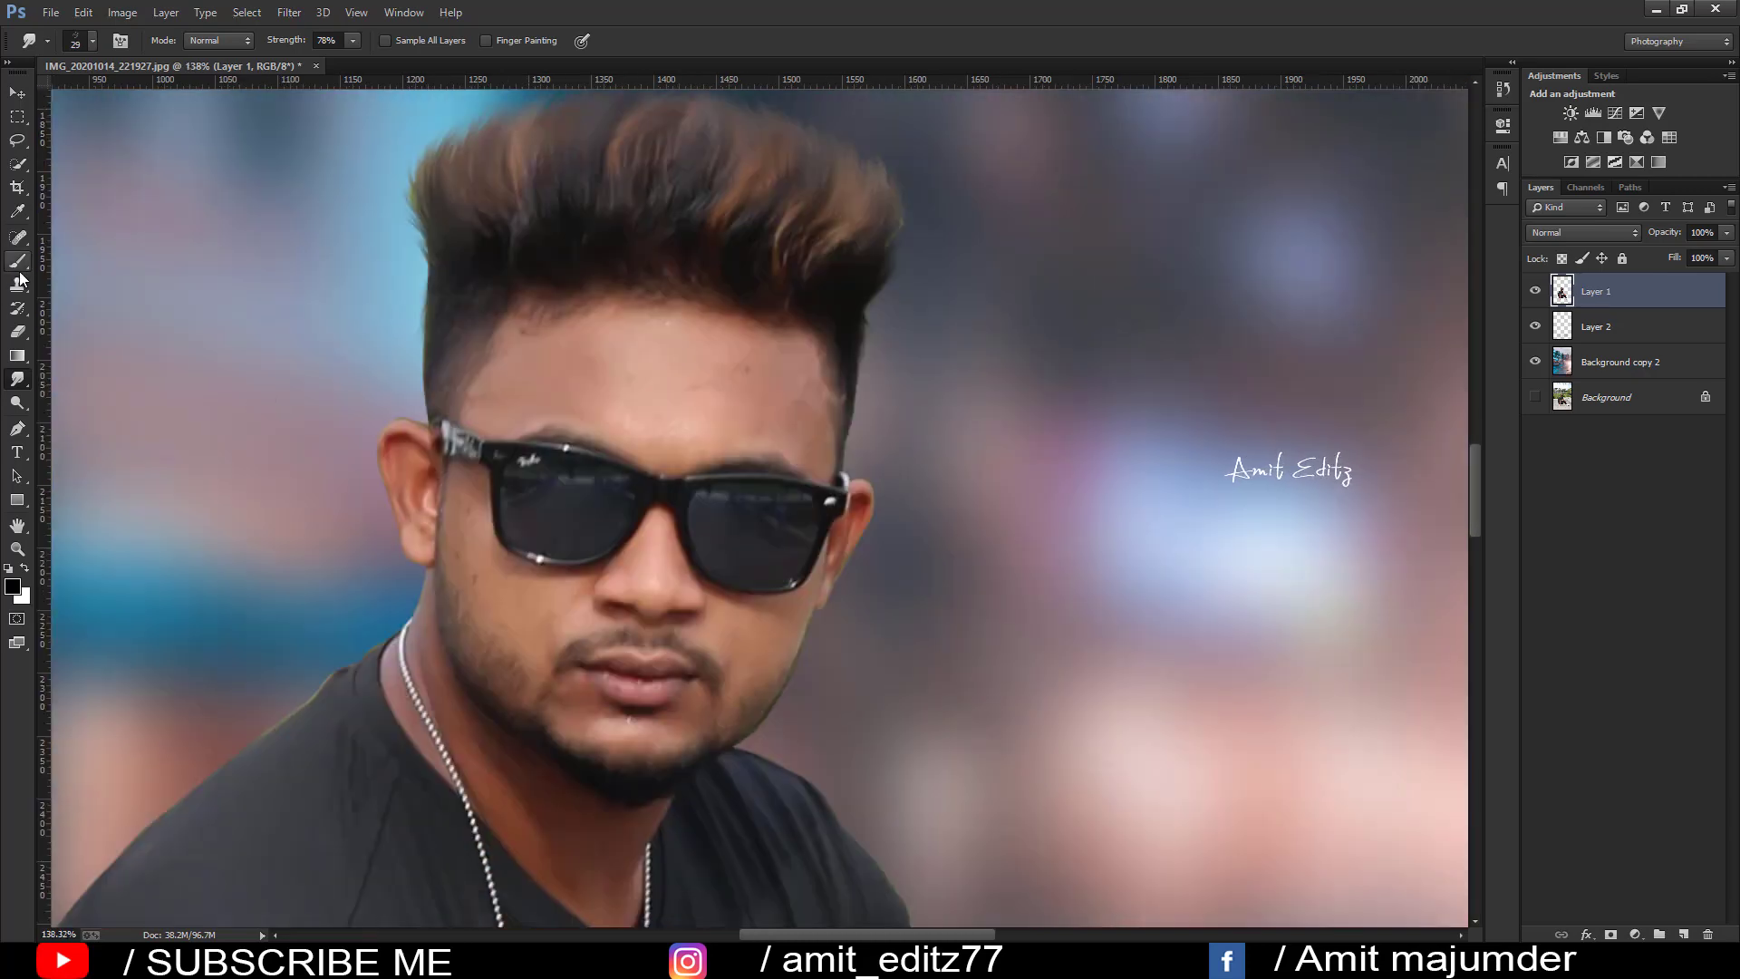
Step: Switch to a 38 px Mixer Brush and smooth the skin on the forehead
{"action": "right_click", "coordinate": [18, 261]}
{"action": "left_click", "coordinate": [99, 317]}
{"action": "scroll", "coordinate": [520, 355], "scroll_direction": "up", "scroll_amount": 2}
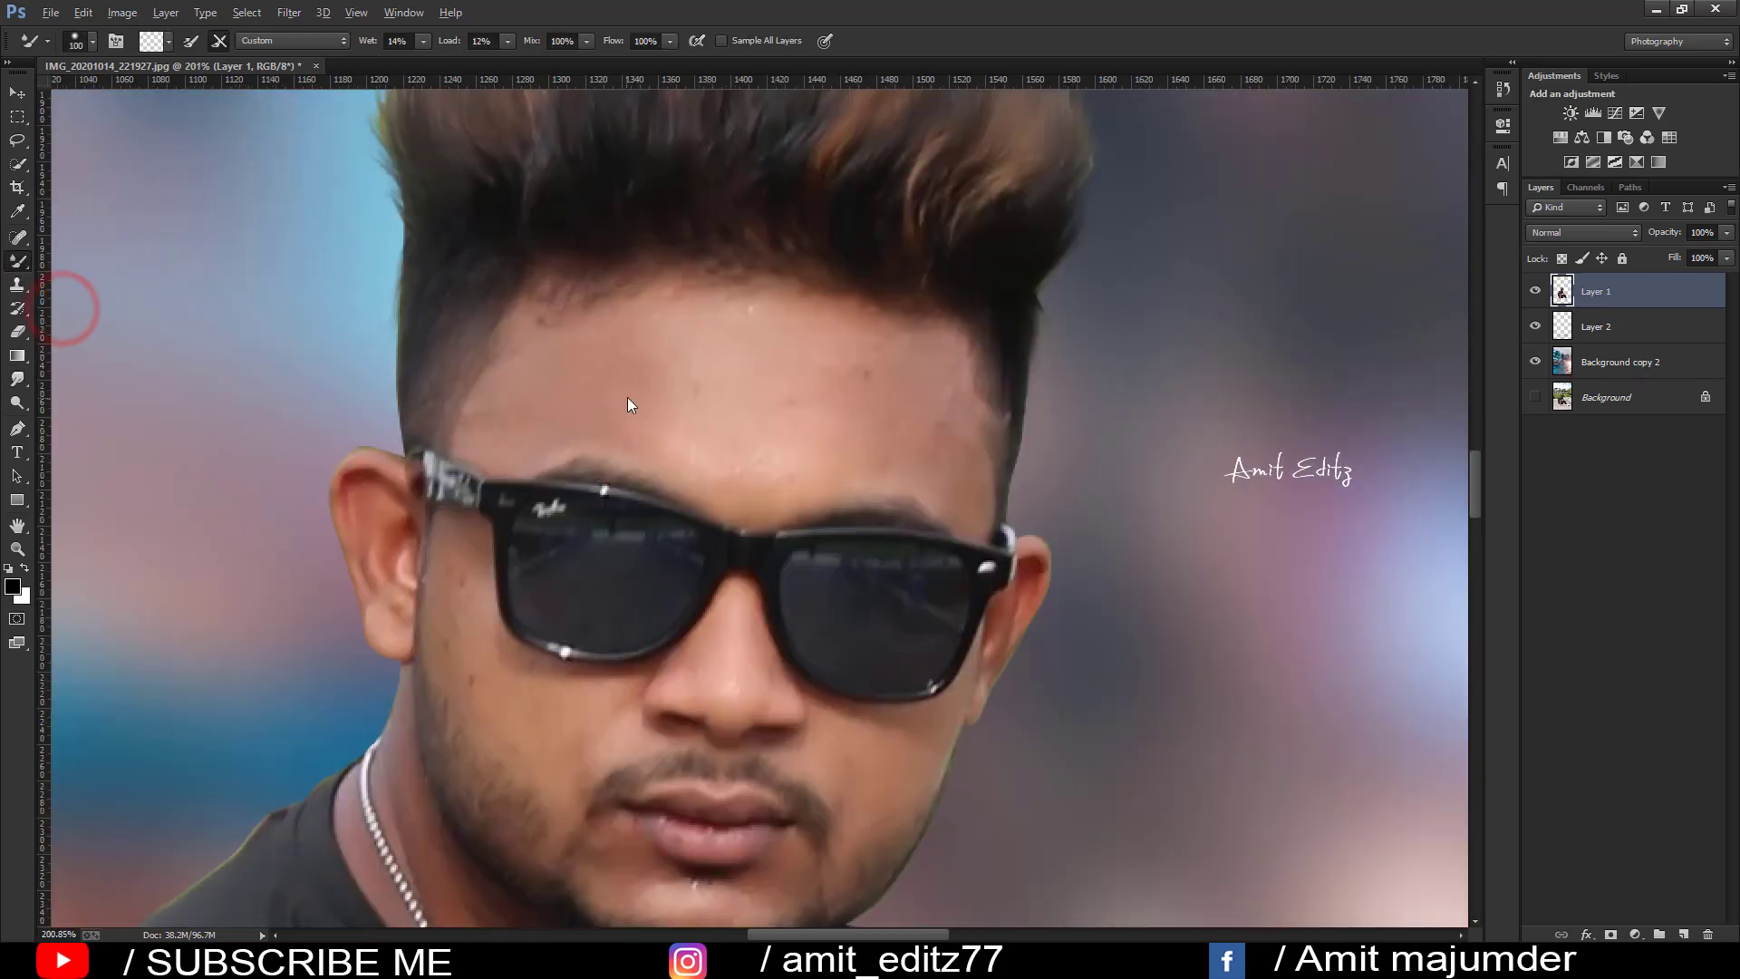
{"action": "left_click_drag", "start_coordinate": [559, 385], "coordinate": [569, 381]}
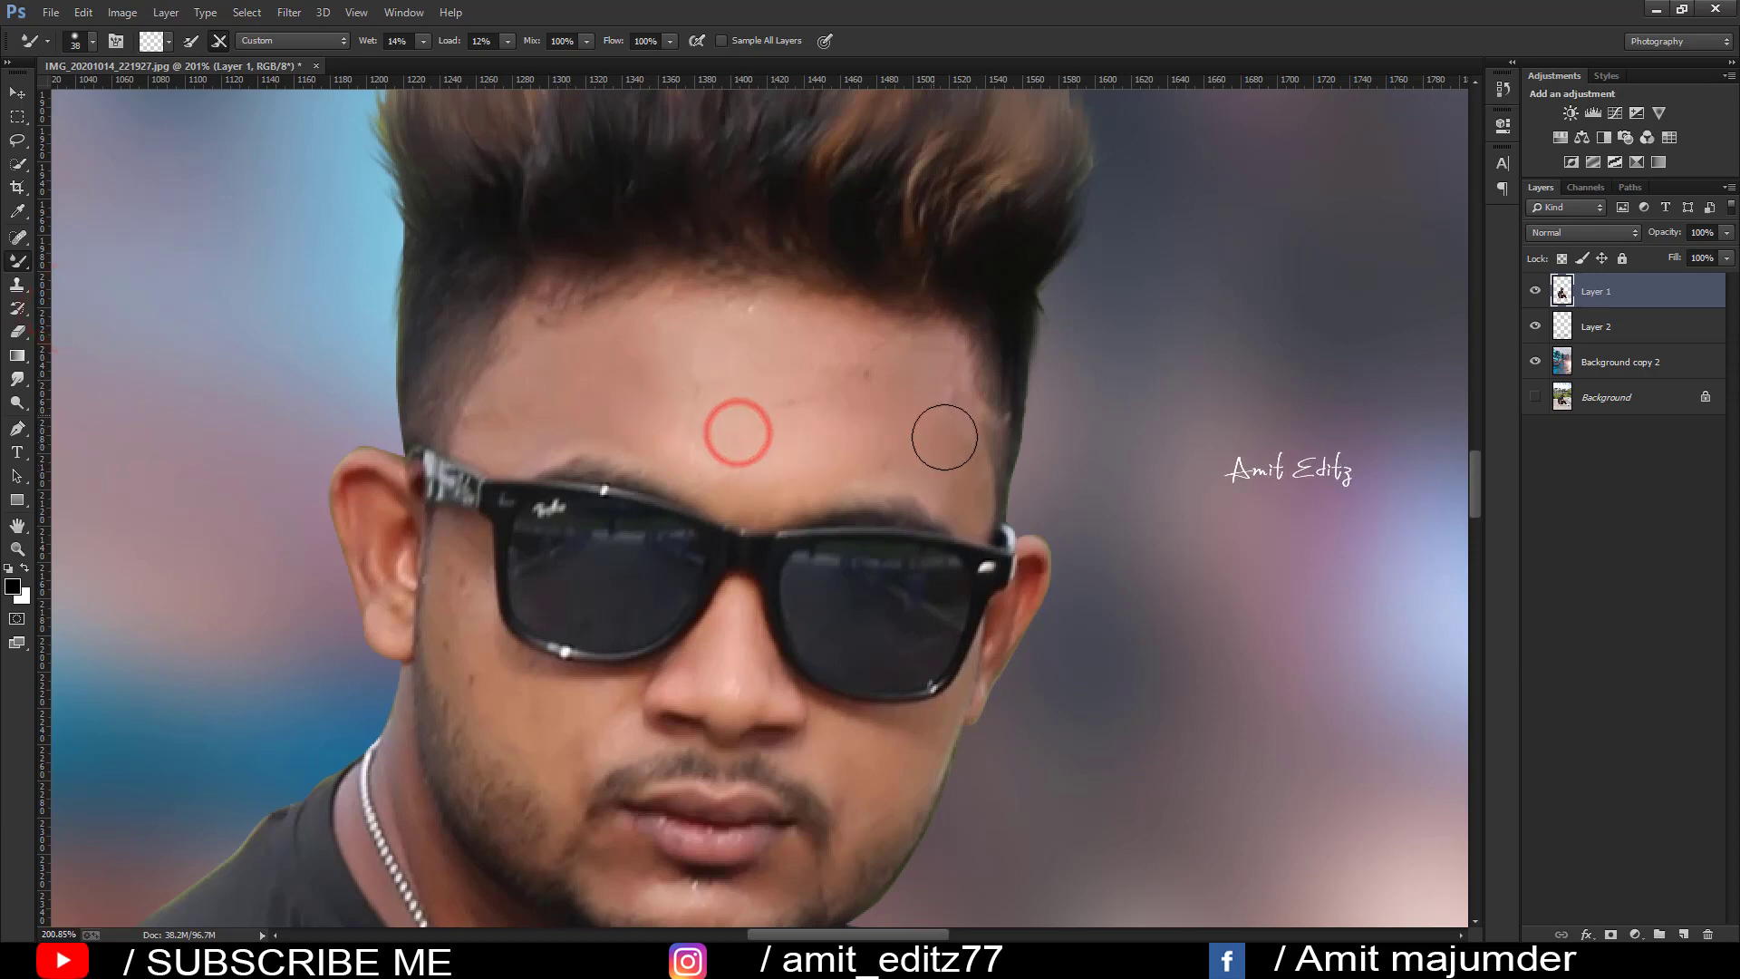
{"action": "left_click_drag", "start_coordinate": [770, 416], "coordinate": [769, 342]}
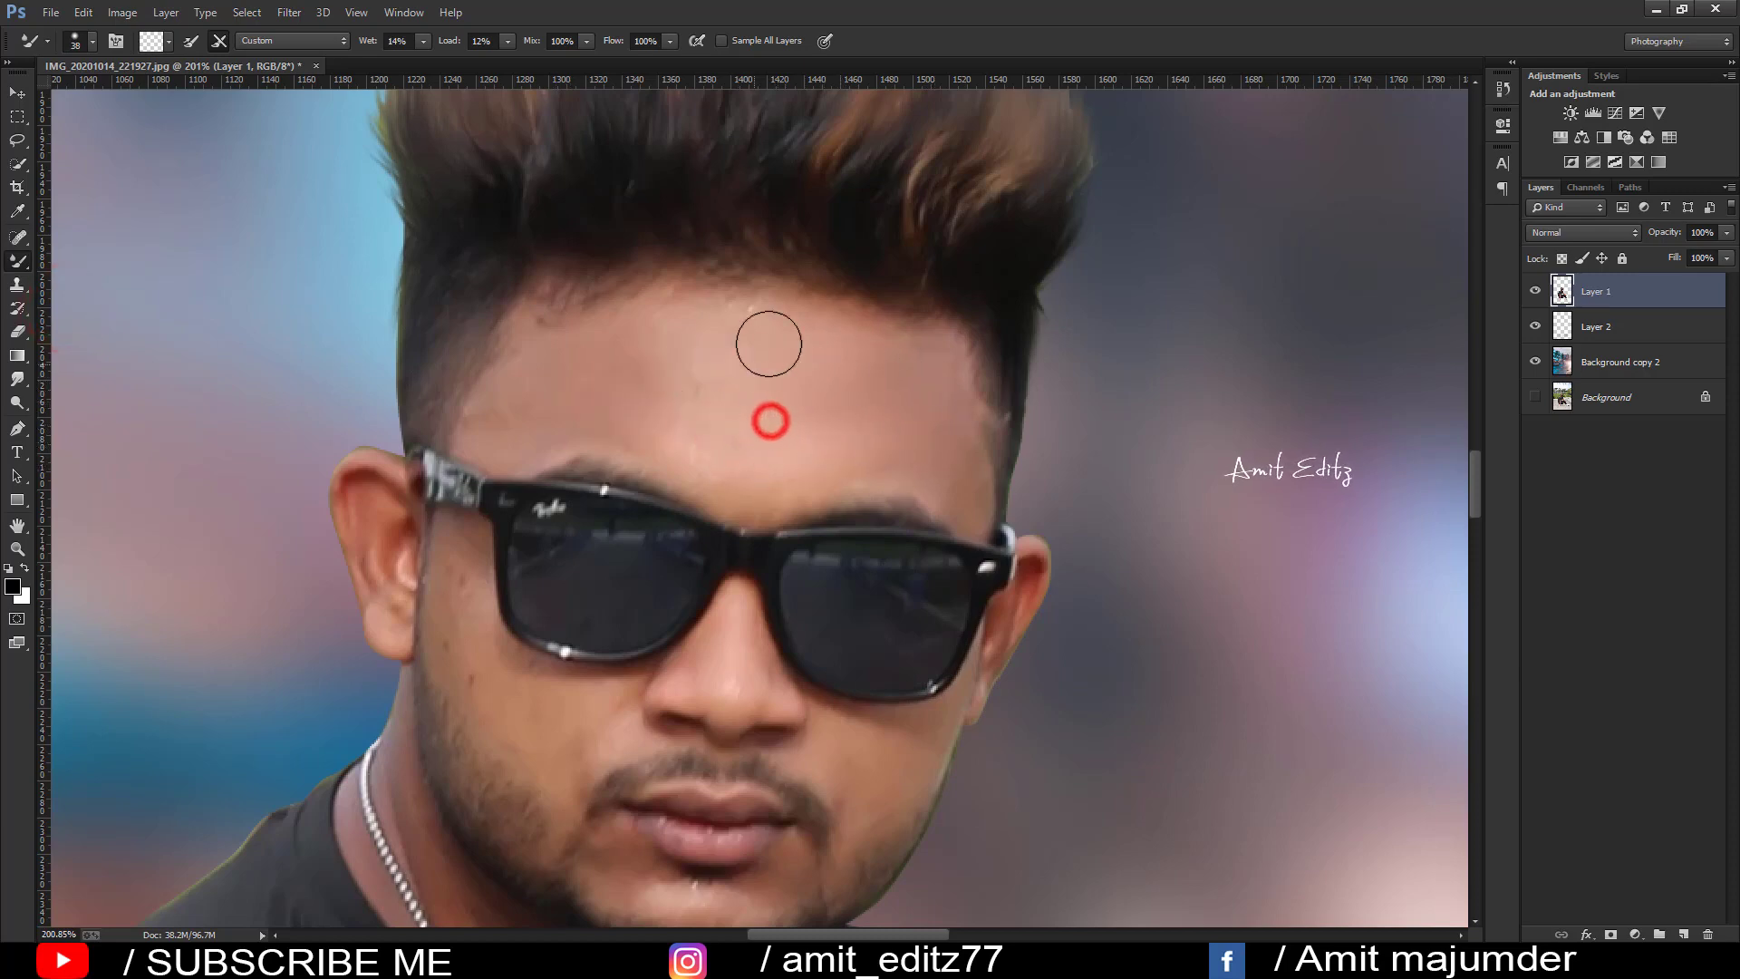
{"action": "left_click_drag", "start_coordinate": [595, 357], "coordinate": [493, 416]}
{"action": "left_click_drag", "start_coordinate": [709, 446], "coordinate": [672, 447]}
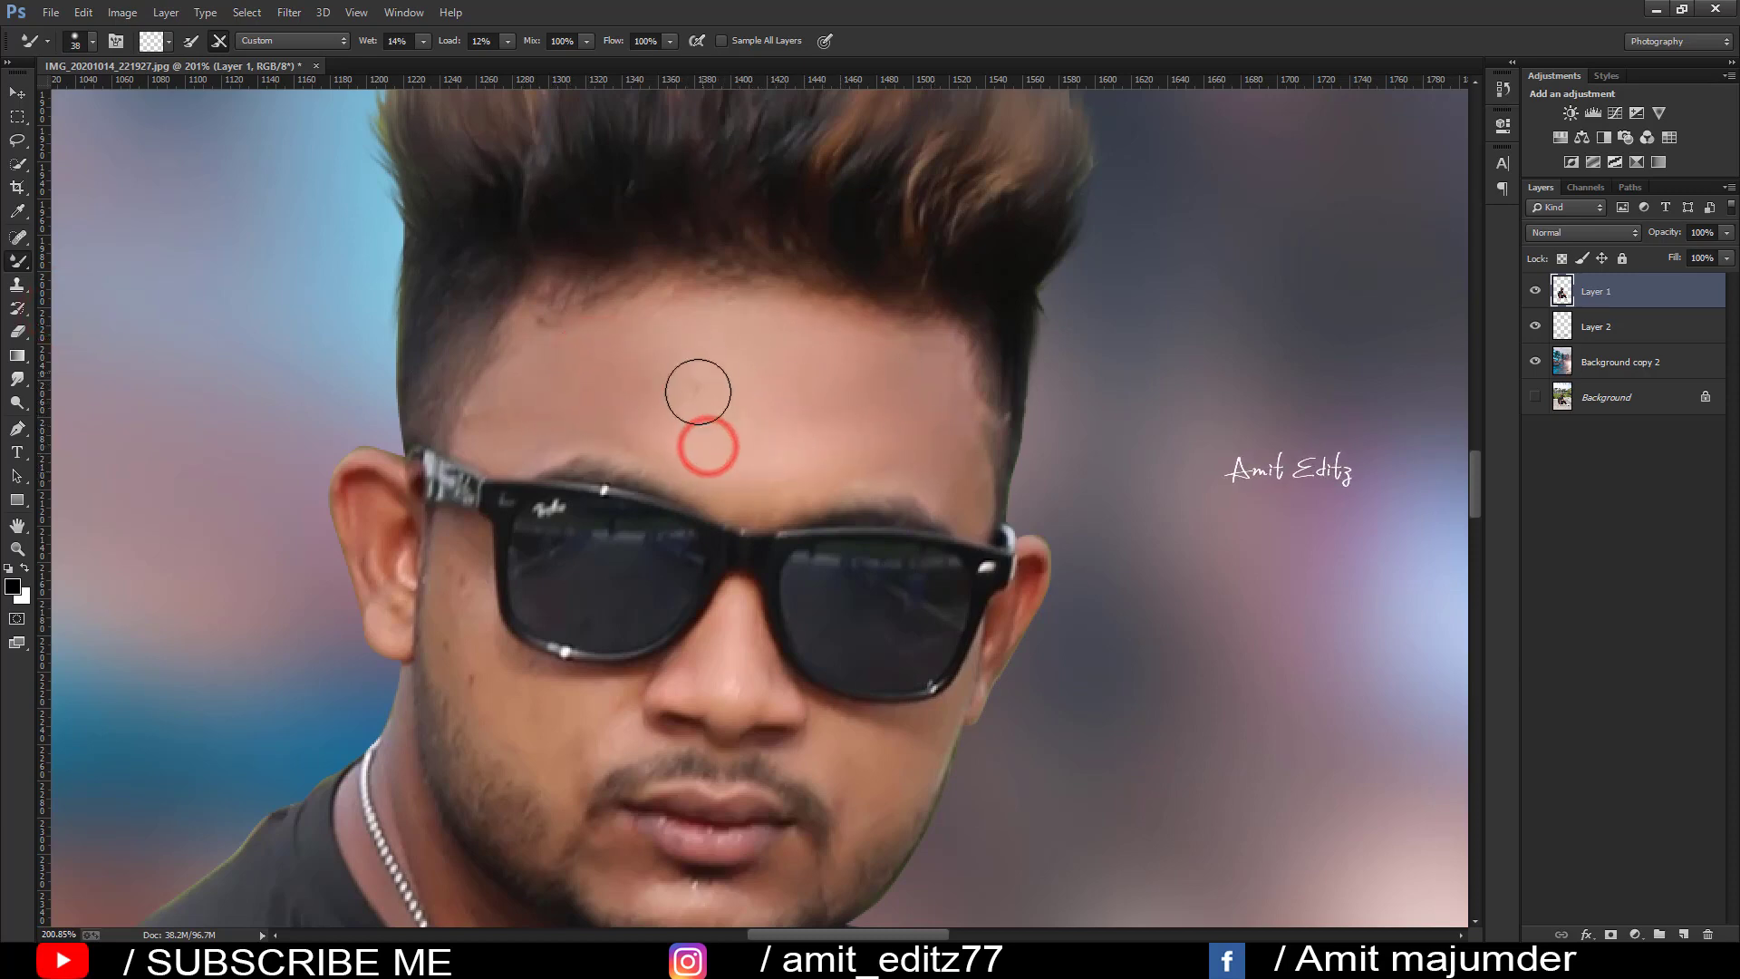
{"action": "left_click", "coordinate": [738, 365]}
{"action": "left_click", "coordinate": [634, 424]}
Step: Smooth the skin on the nose, cheeks and chin
{"action": "left_click_drag", "start_coordinate": [736, 684], "coordinate": [725, 693]}
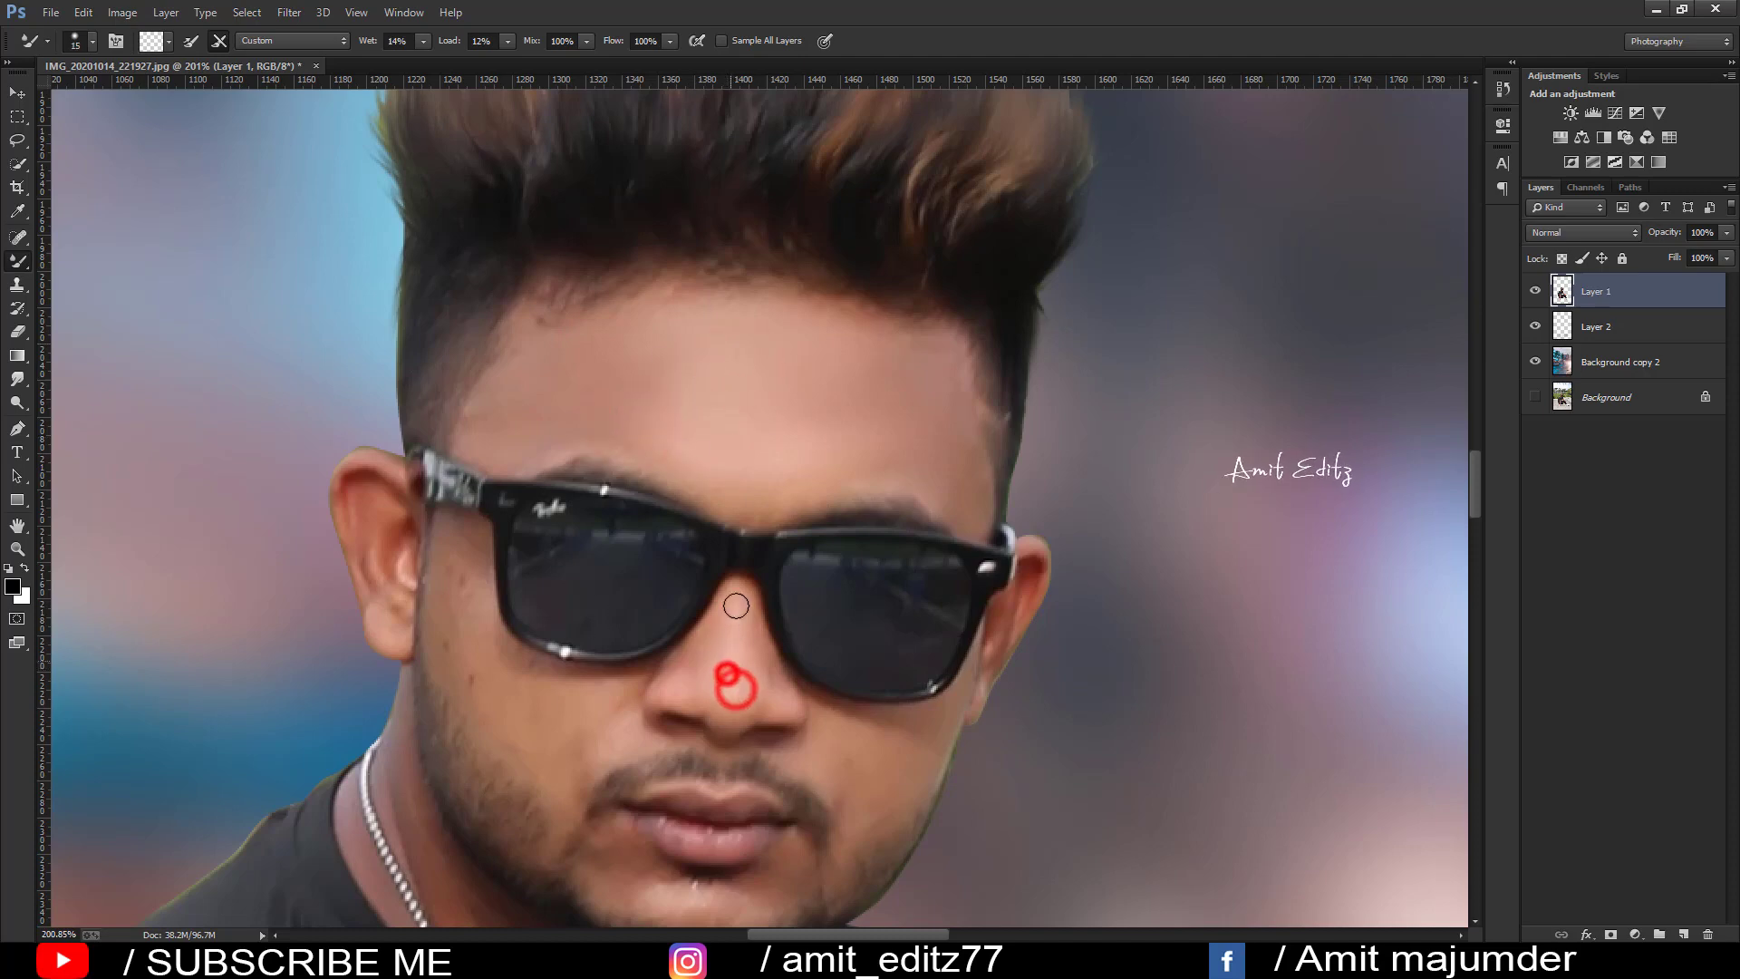
{"action": "key", "text": "bracketright"}
{"action": "left_click", "coordinate": [677, 680]}
{"action": "left_click", "coordinate": [553, 743]}
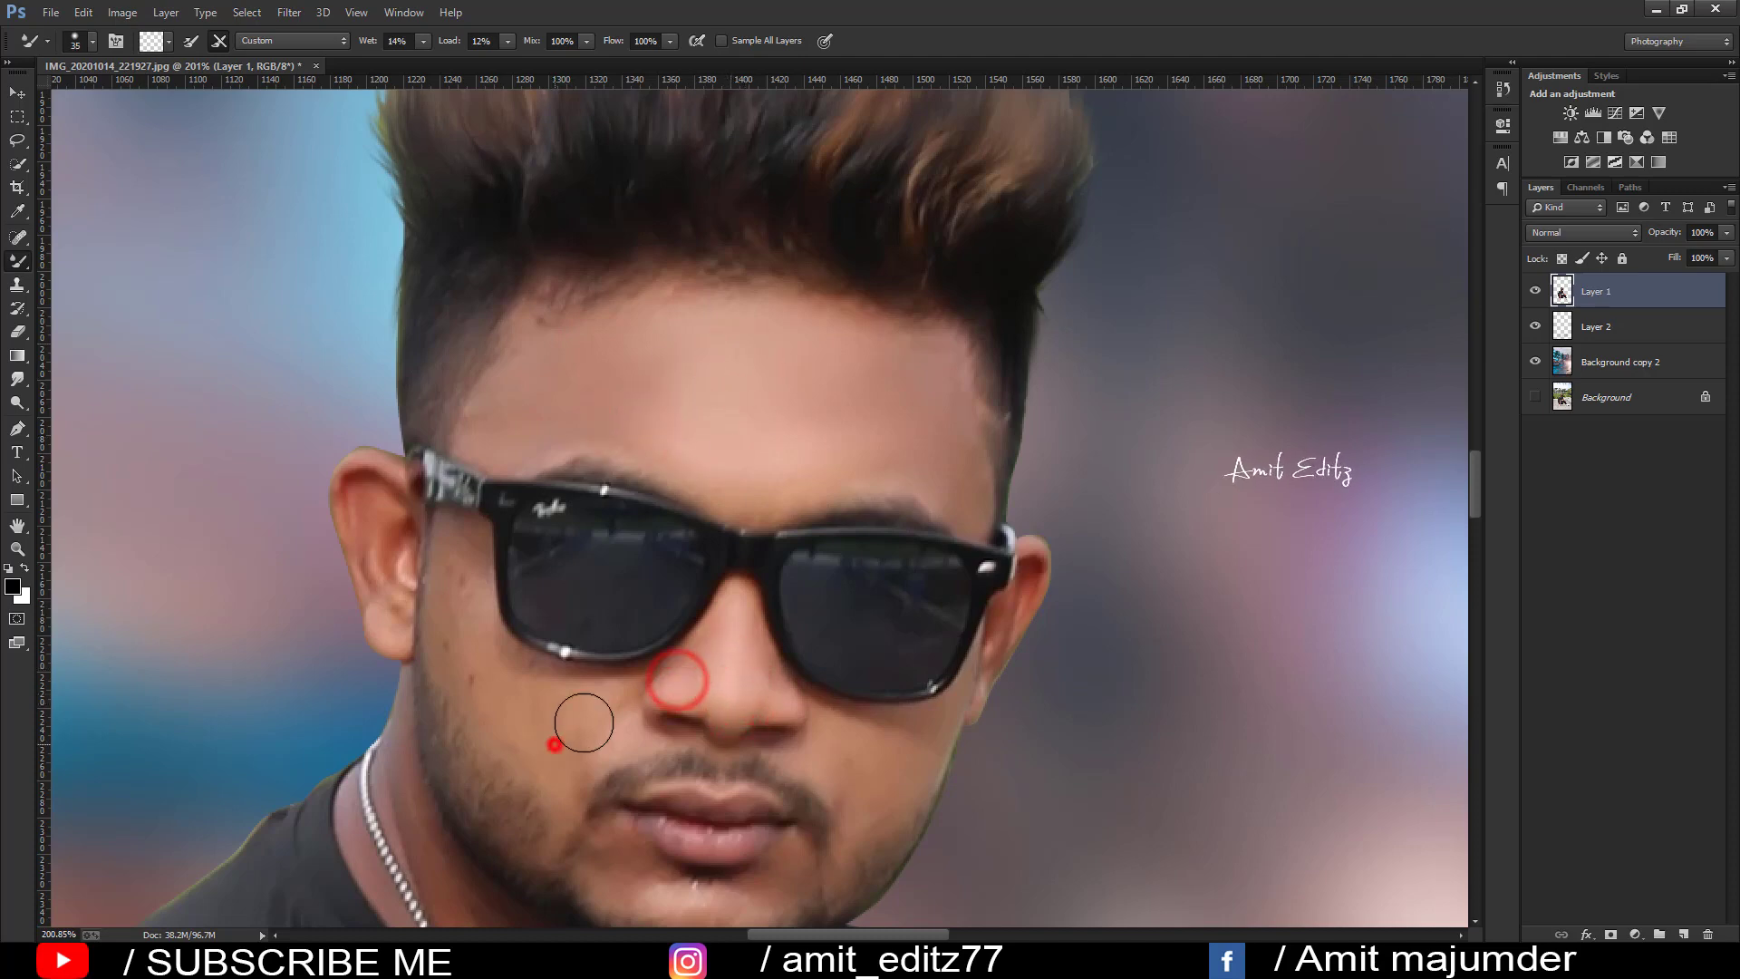
{"action": "key", "text": "bracketright"}
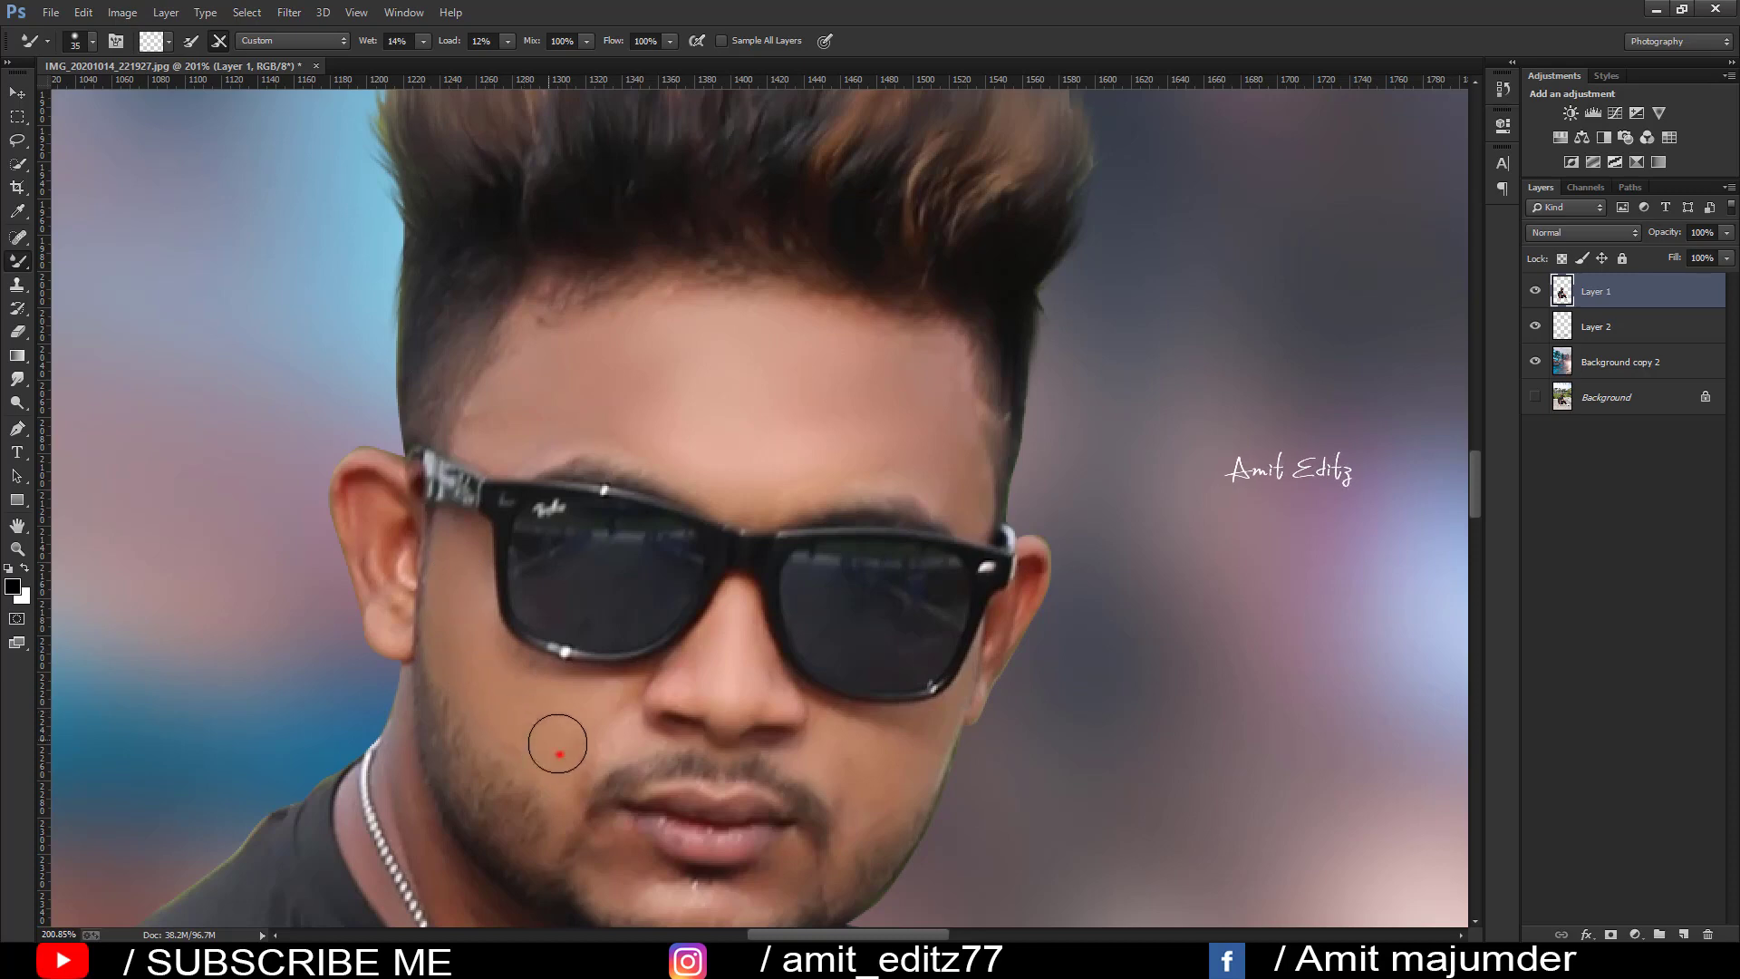
{"action": "left_click", "coordinate": [861, 762]}
{"action": "key", "text": "bracketleft"}
{"action": "left_click_drag", "start_coordinate": [826, 825], "coordinate": [820, 327]}
{"action": "left_click", "coordinate": [663, 381]}
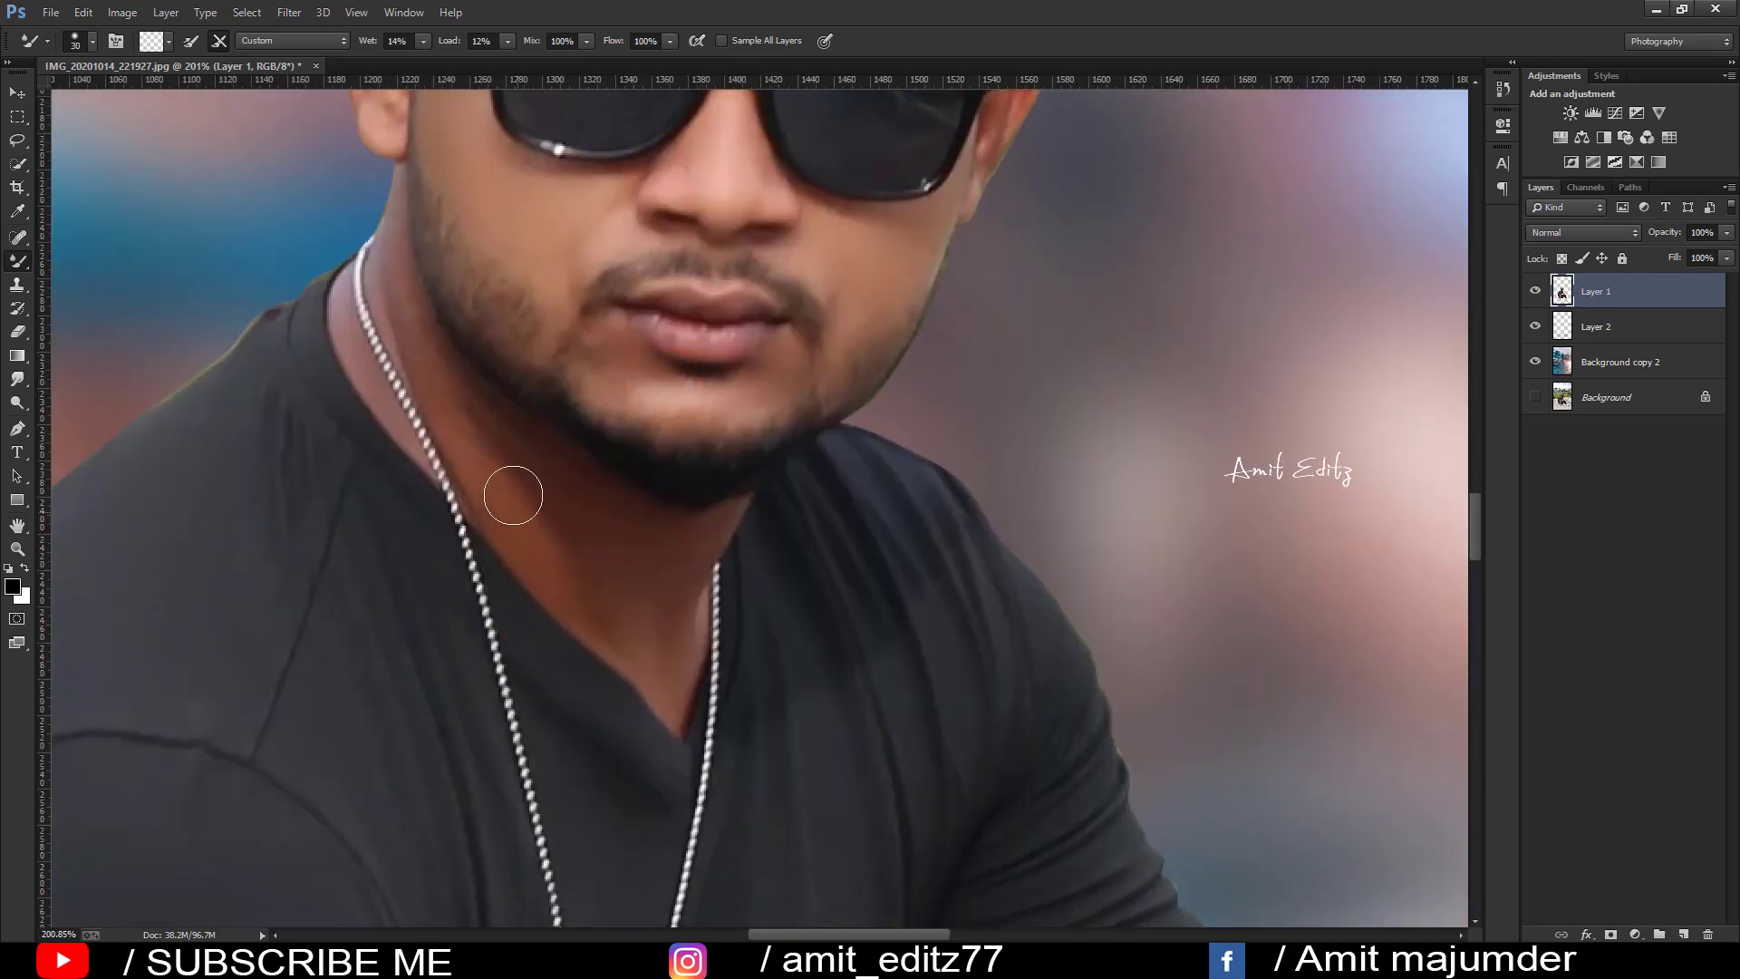
Step: Zoom in on the arm and smooth the skin along the arm and forearm
{"action": "key", "text": "ctrl+0"}
{"action": "left_click", "coordinate": [622, 710], "text": "ctrl"}
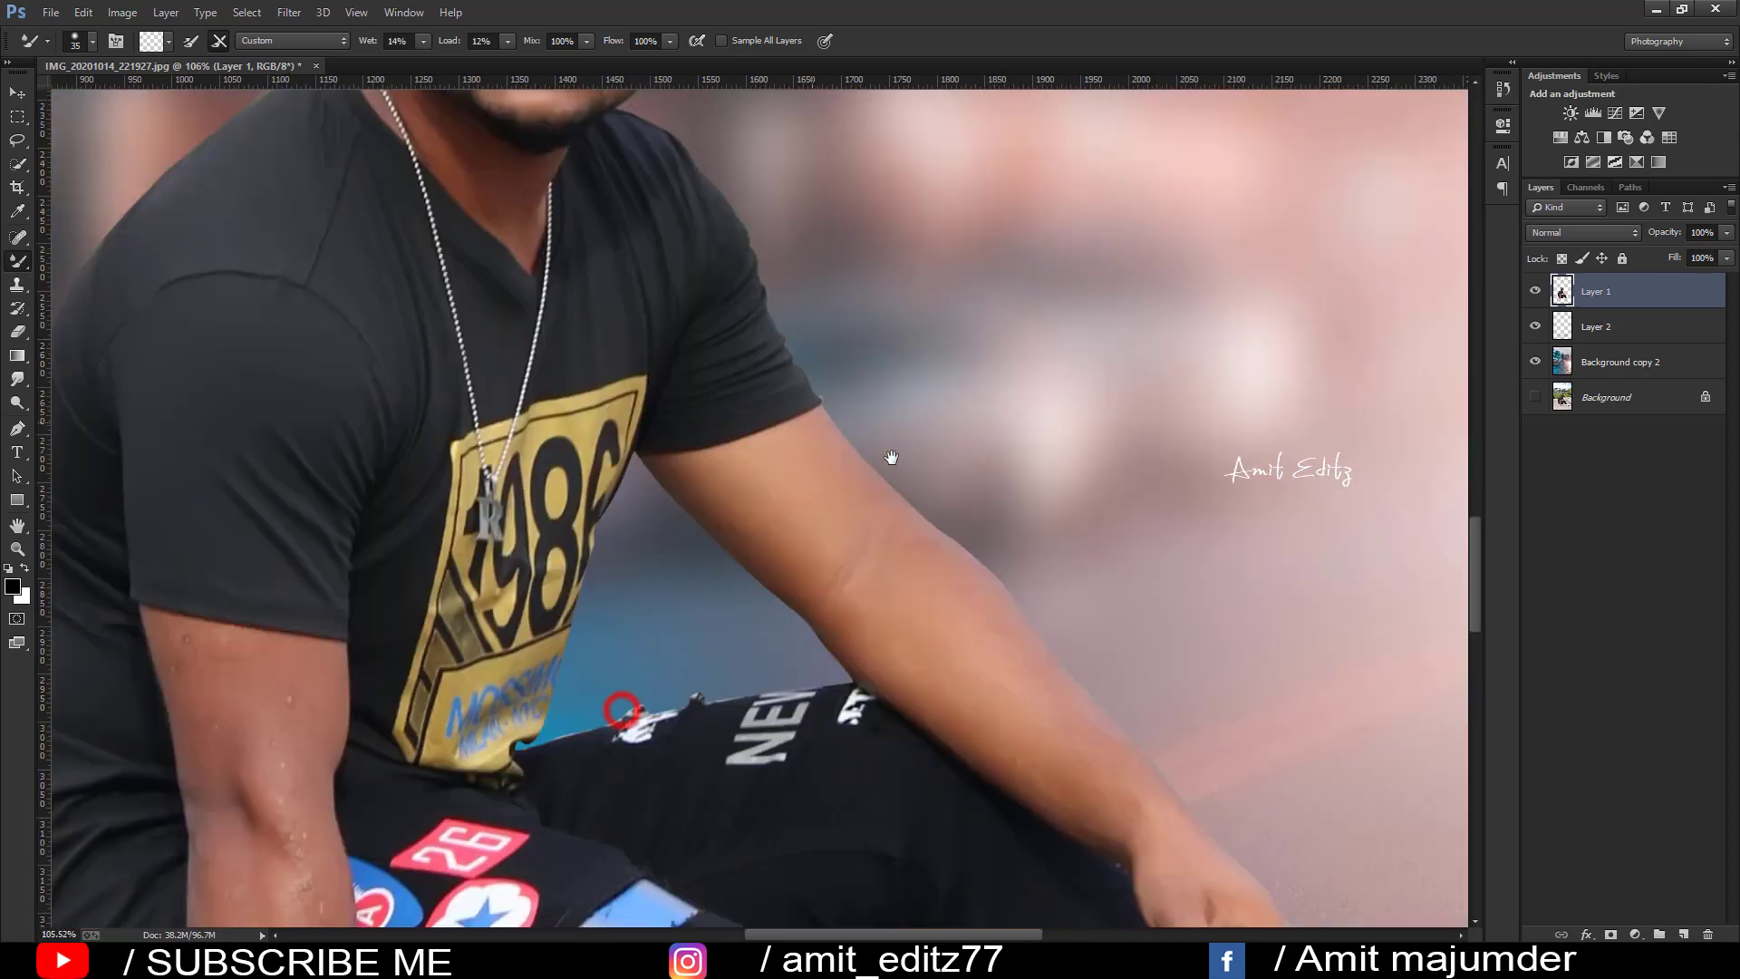
{"action": "left_click", "coordinate": [889, 590]}
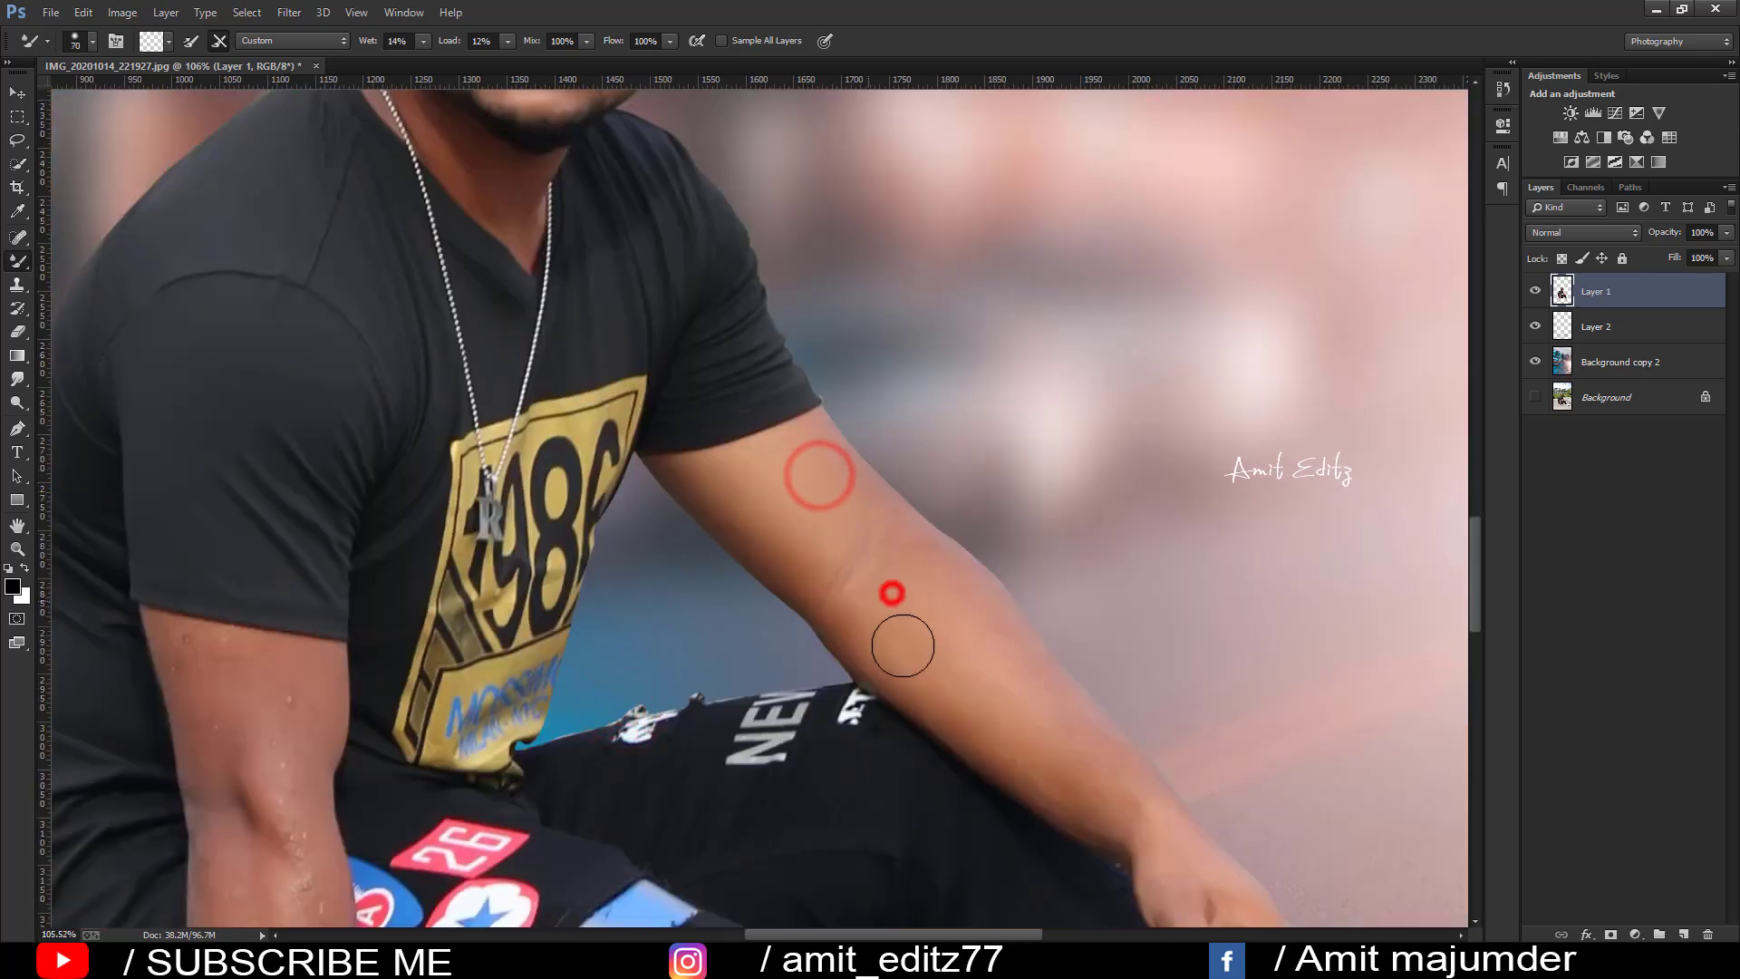
{"action": "key", "text": "bracketleft"}
{"action": "left_click", "coordinate": [843, 471]}
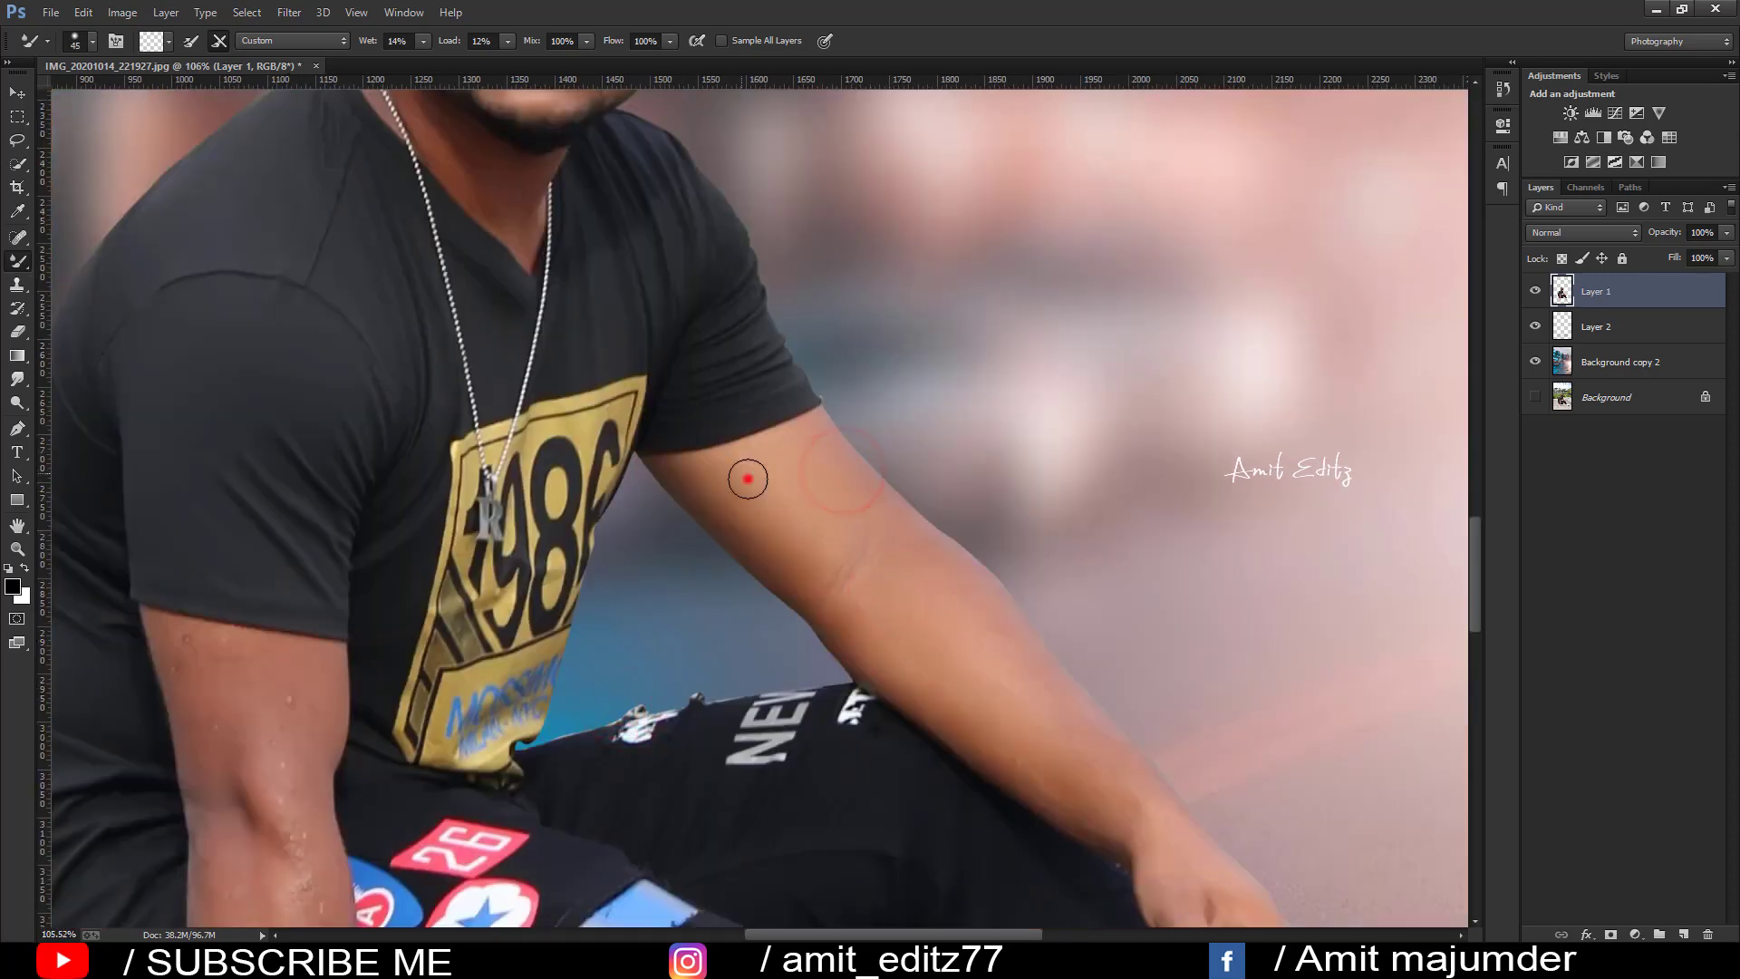
{"action": "left_click", "coordinate": [746, 478]}
{"action": "left_click", "coordinate": [941, 584]}
{"action": "left_click_drag", "start_coordinate": [1003, 649], "coordinate": [618, 431]}
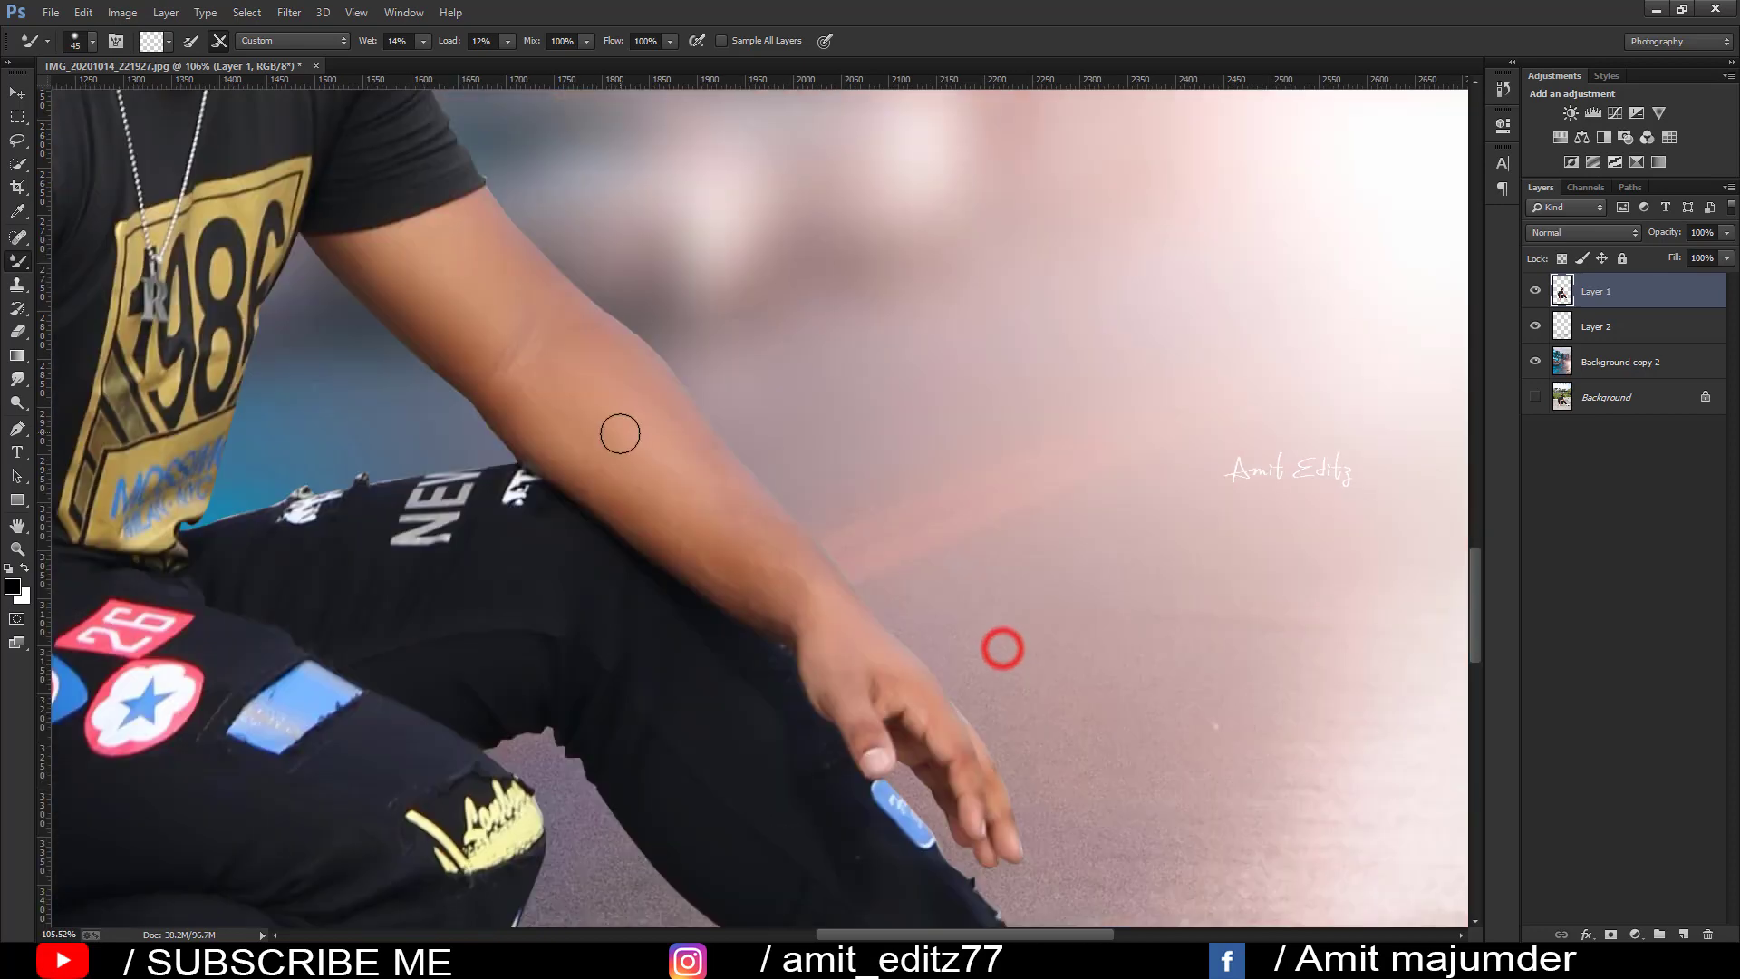
{"action": "left_click", "coordinate": [661, 467]}
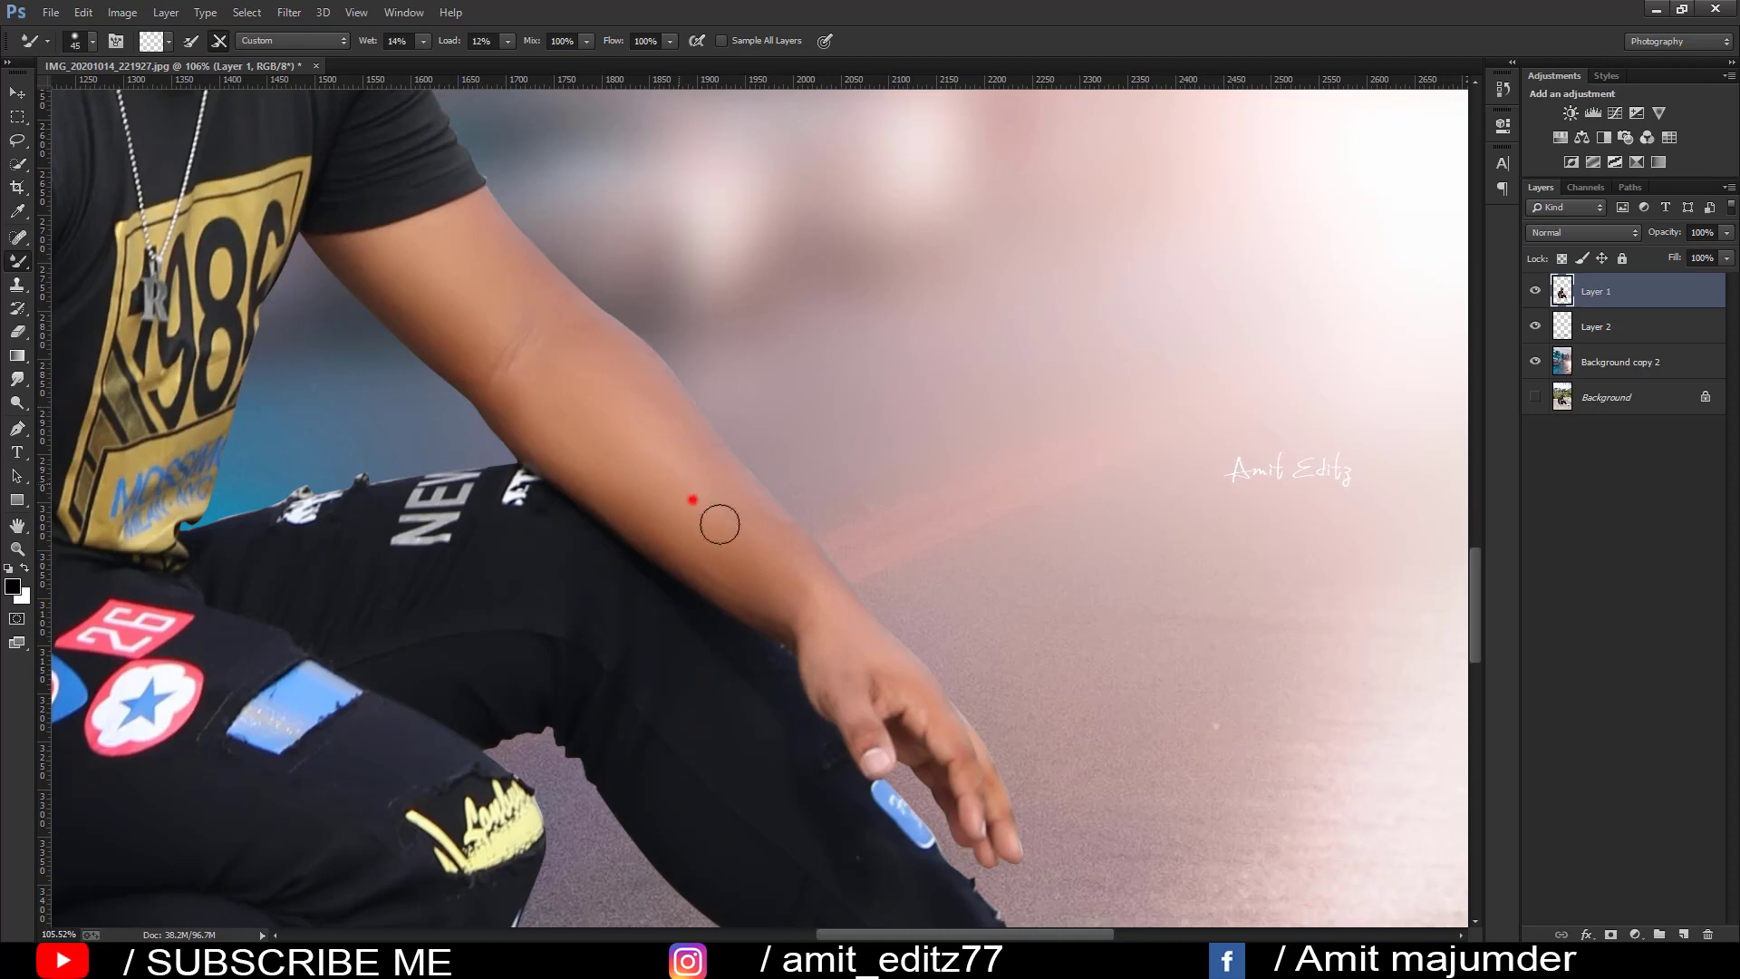
Step: Smooth the skin on the lower and upper arm
{"action": "key", "text": "bracketleft"}
{"action": "scroll", "coordinate": [830, 553], "scroll_direction": "down", "scroll_amount": 2}
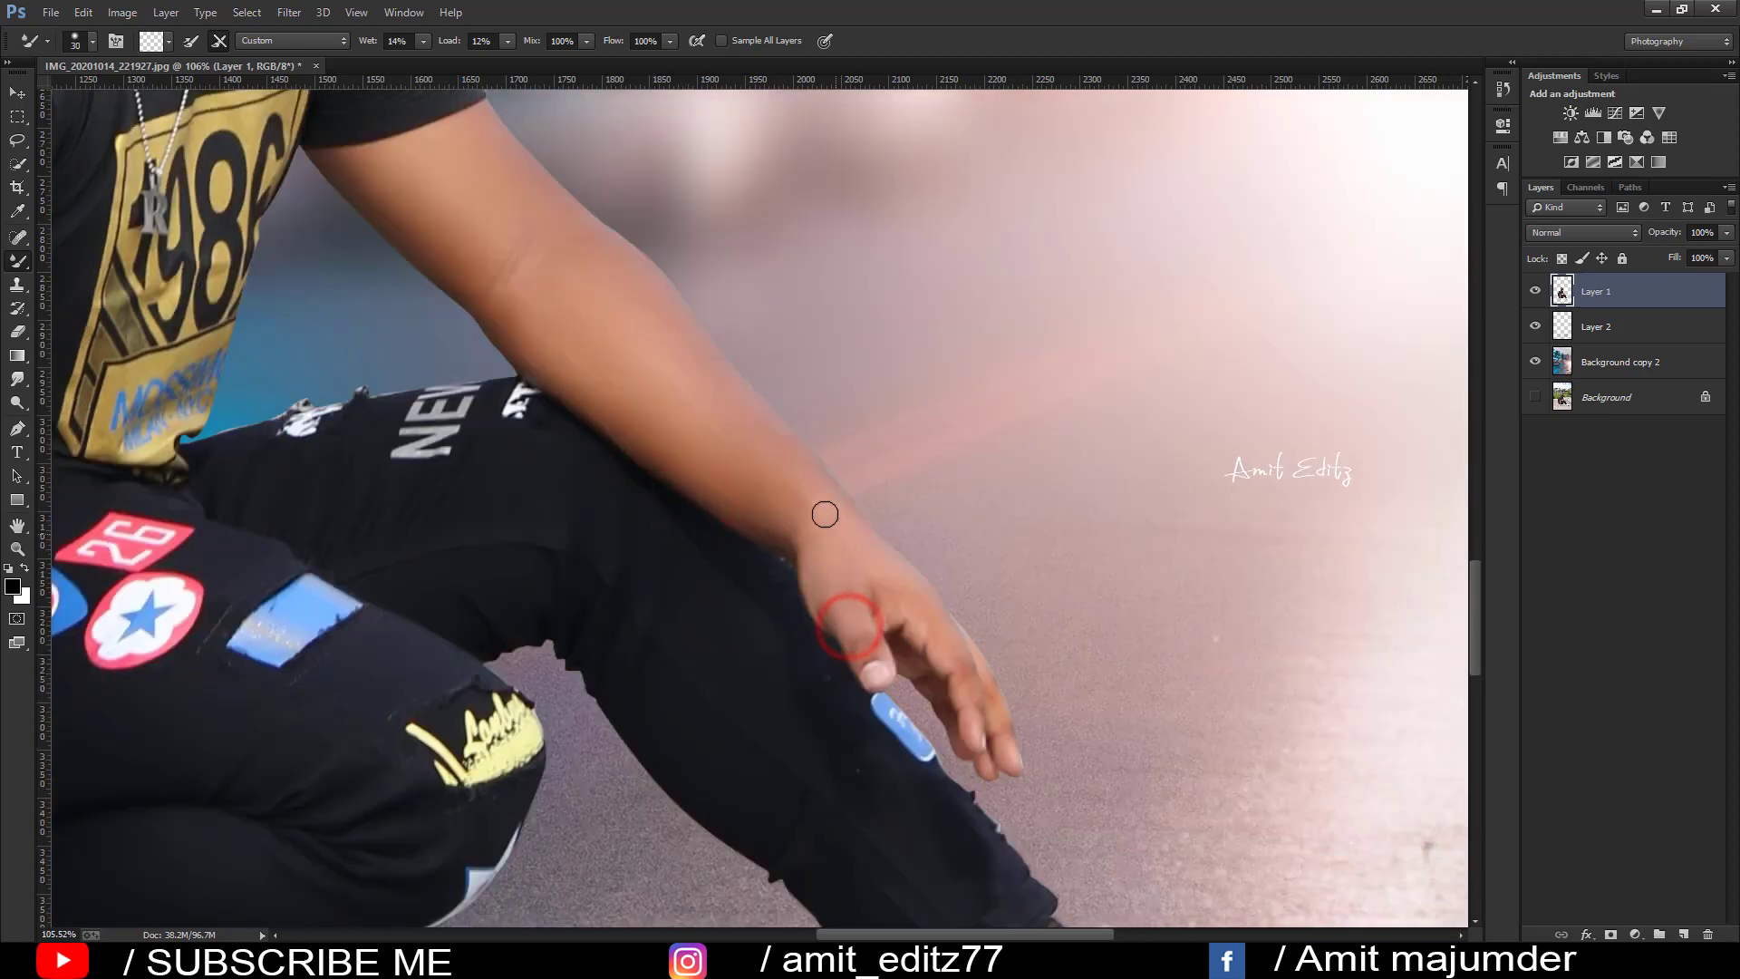
{"action": "scroll", "coordinate": [933, 641], "scroll_direction": "left", "scroll_amount": 10}
{"action": "left_click", "coordinate": [925, 274]}
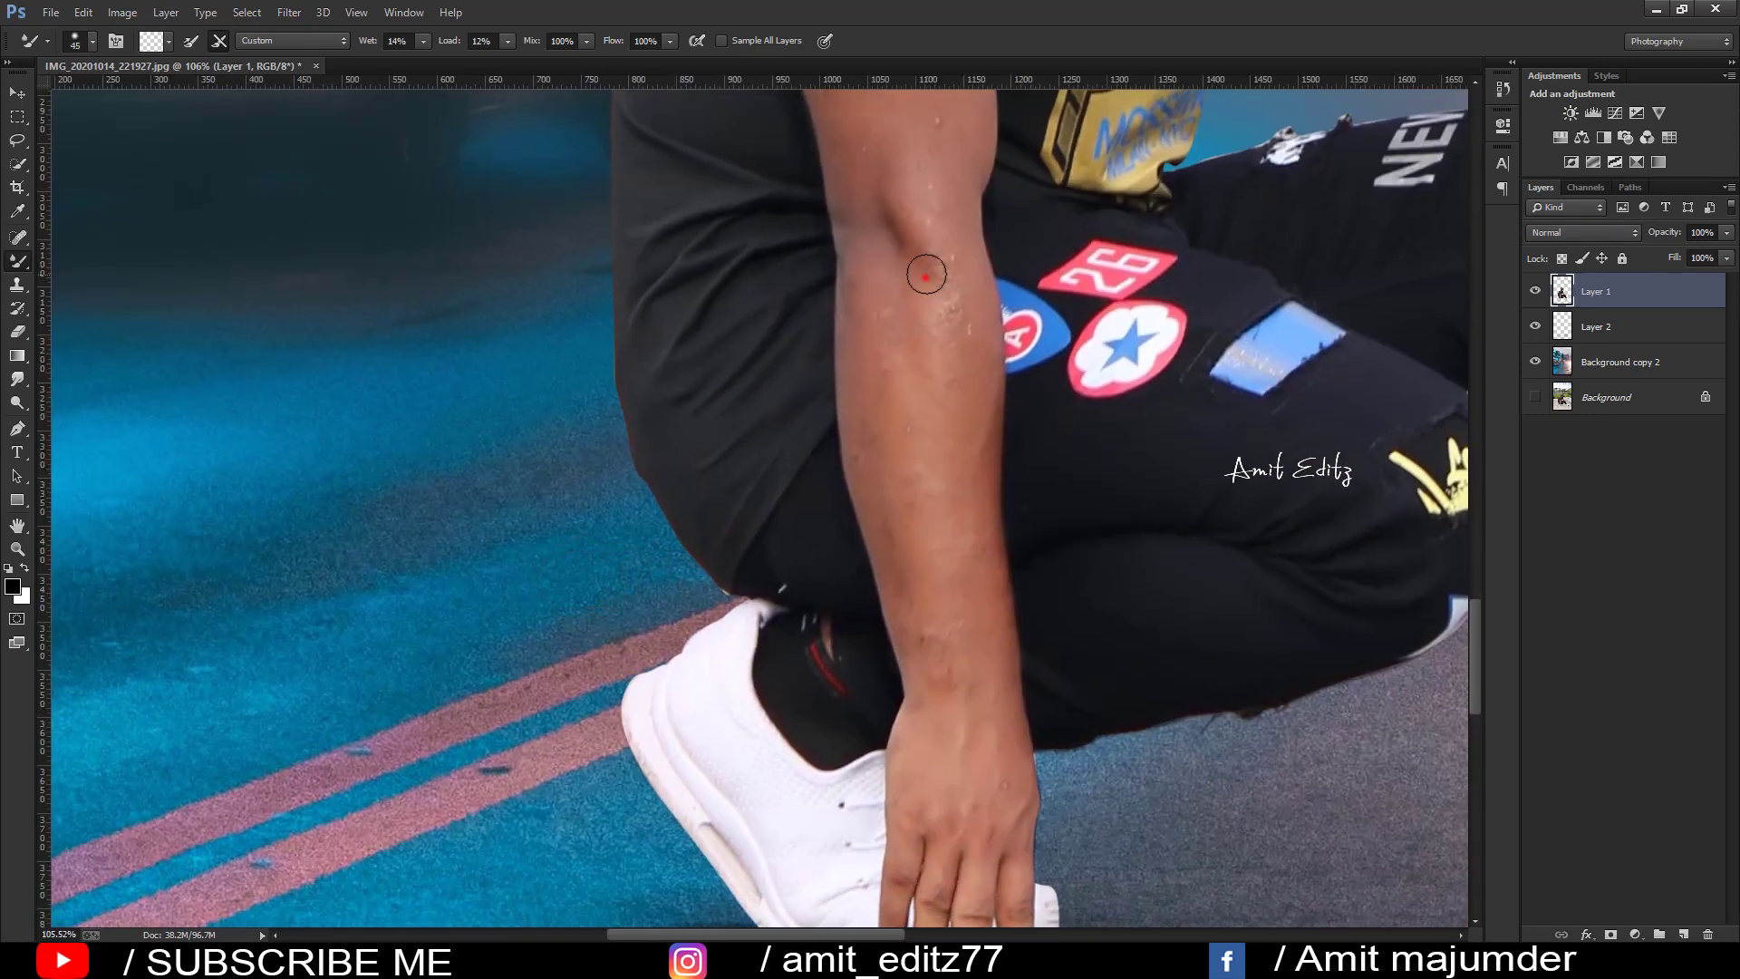
{"action": "key", "text": "bracketright"}
{"action": "key", "text": "bracketright"}
{"action": "key", "text": "bracketright"}
{"action": "left_click", "coordinate": [806, 292]}
{"action": "left_click", "coordinate": [803, 235]}
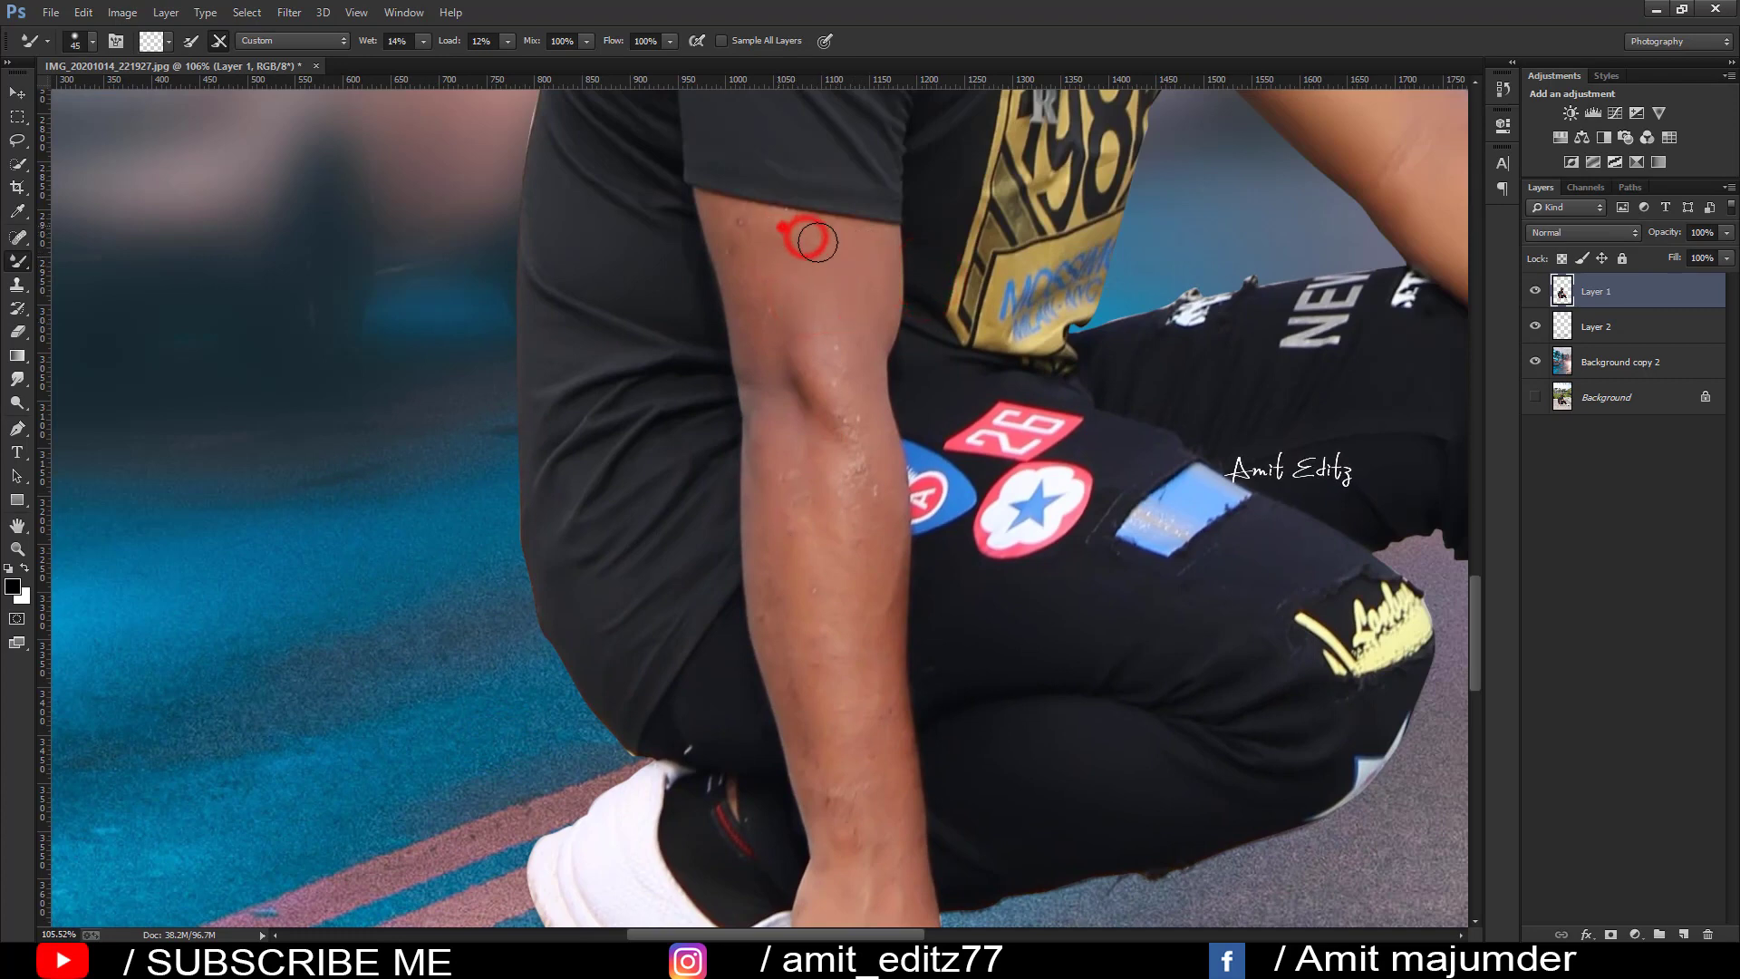
{"action": "left_click", "coordinate": [783, 228]}
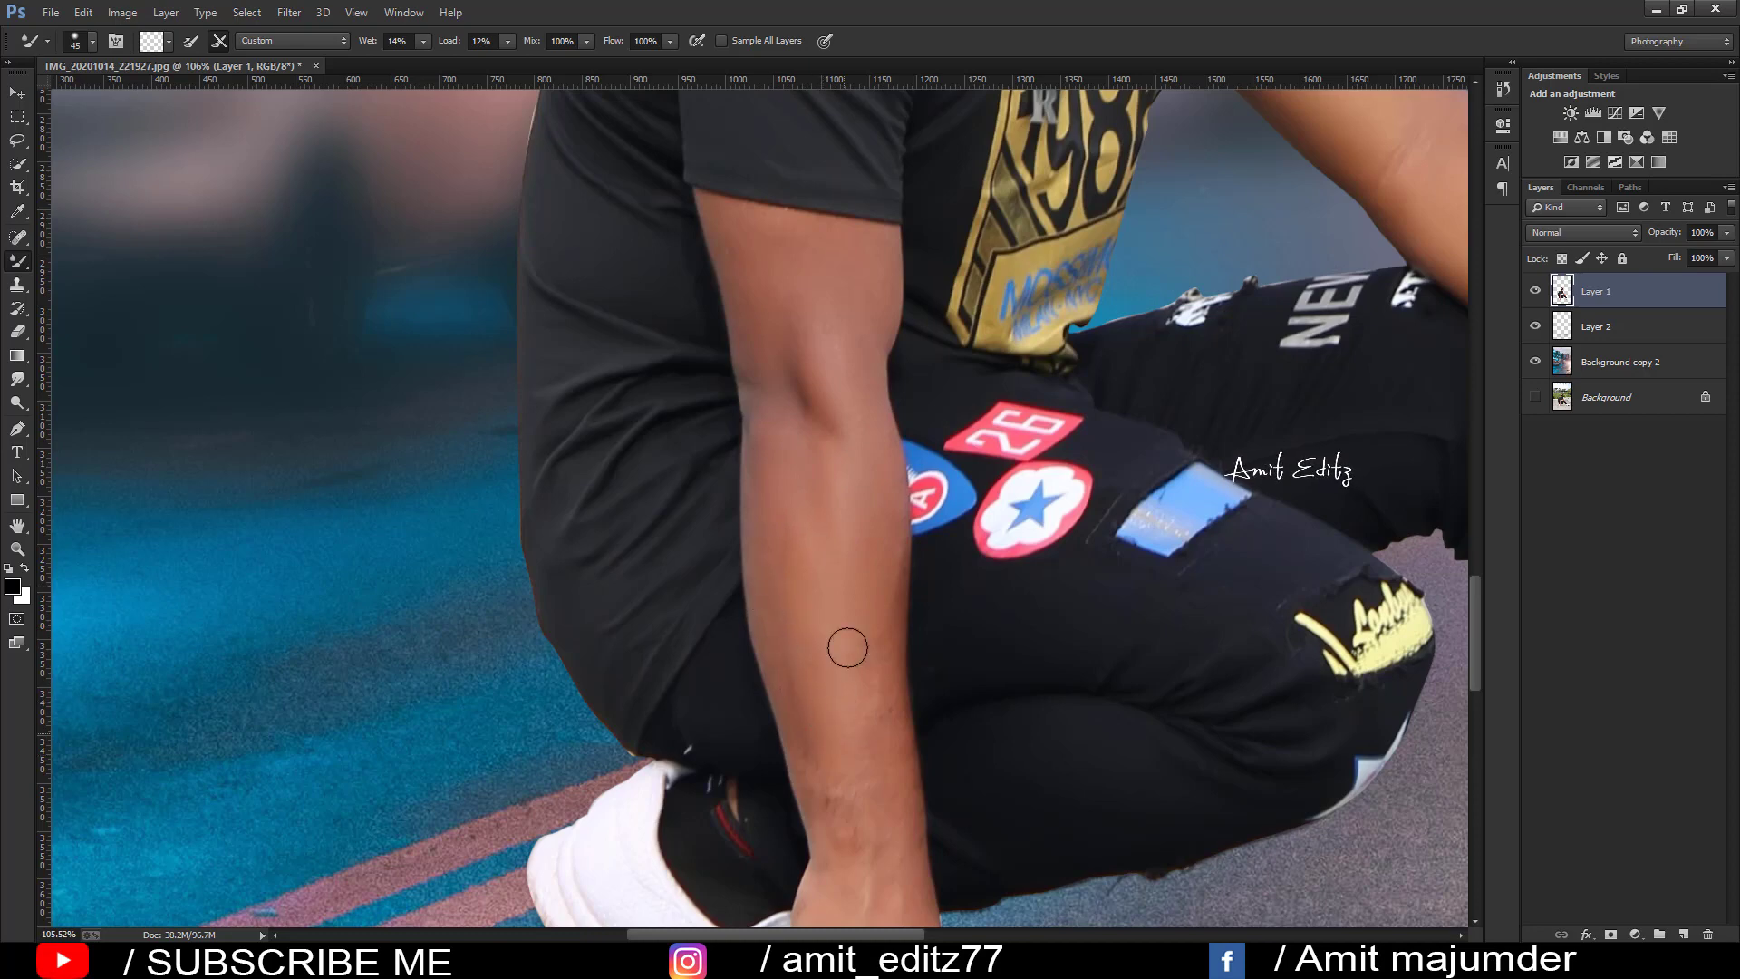
Step: Smooth the skin on the back of the hand with a smaller brush
{"action": "scroll", "coordinate": [881, 596], "scroll_direction": "down", "scroll_amount": 3}
{"action": "key", "text": "bracketright"}
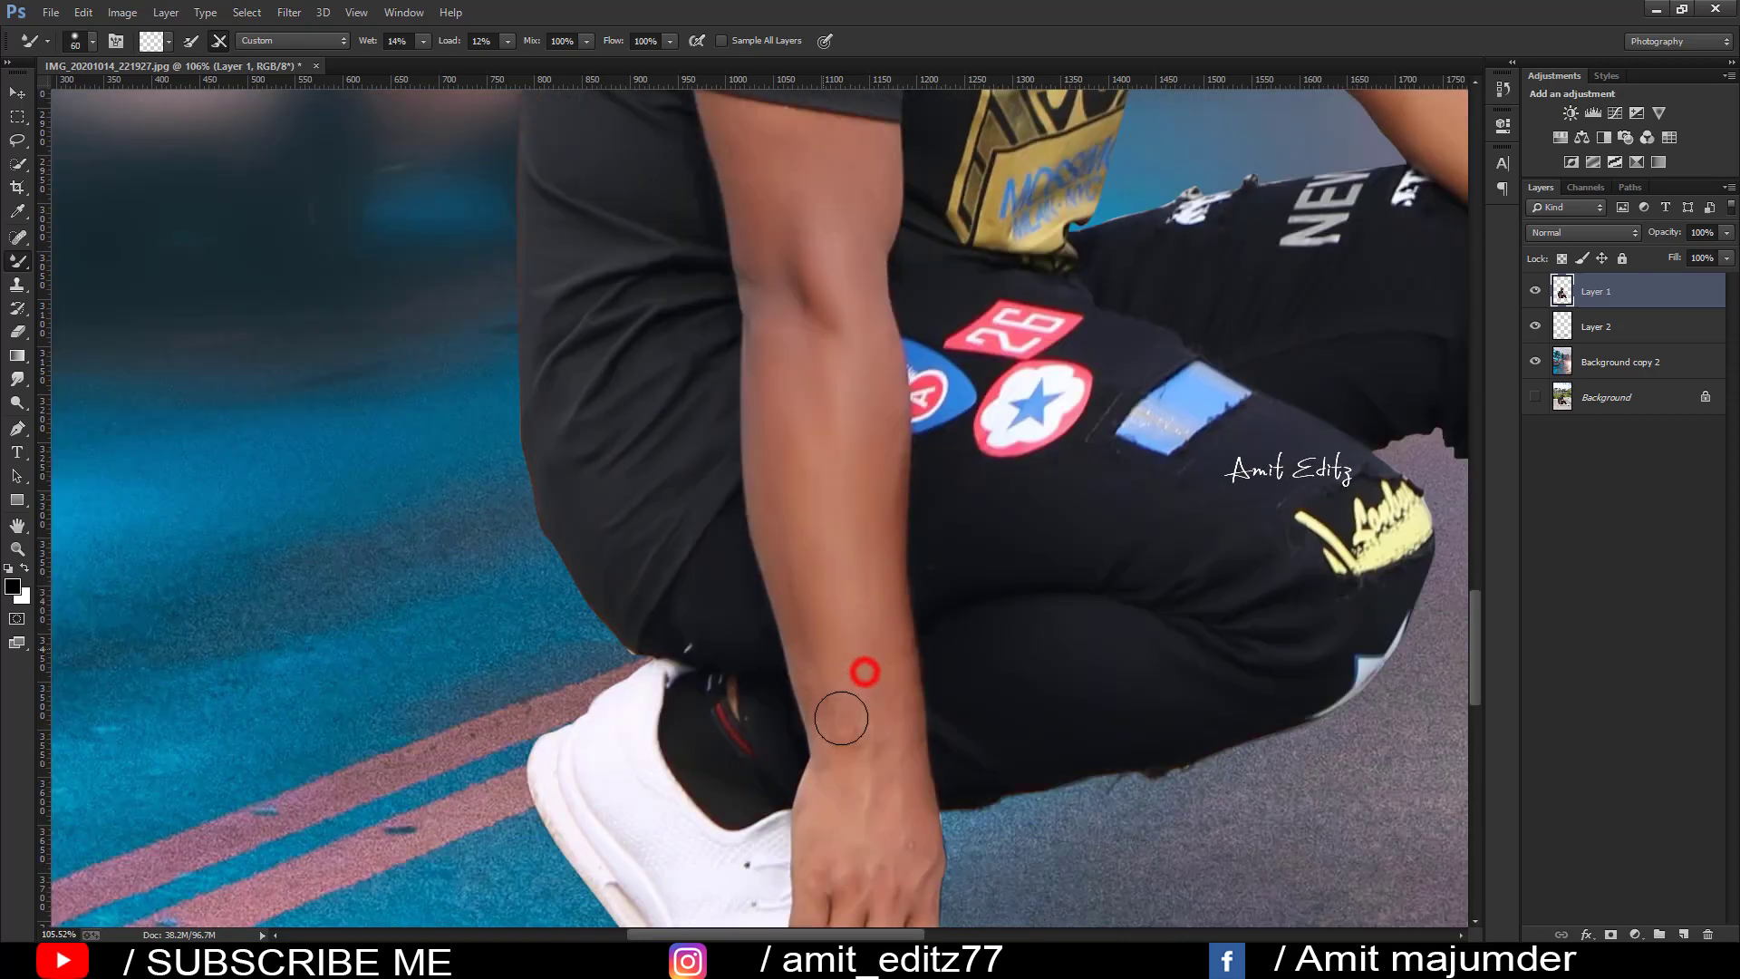
{"action": "mouse_move", "coordinate": [842, 718]}
{"action": "left_mouse_down"}
{"action": "mouse_move", "coordinate": [709, 190]}
{"action": "mouse_move", "coordinate": [731, 472]}
{"action": "left_mouse_up"}
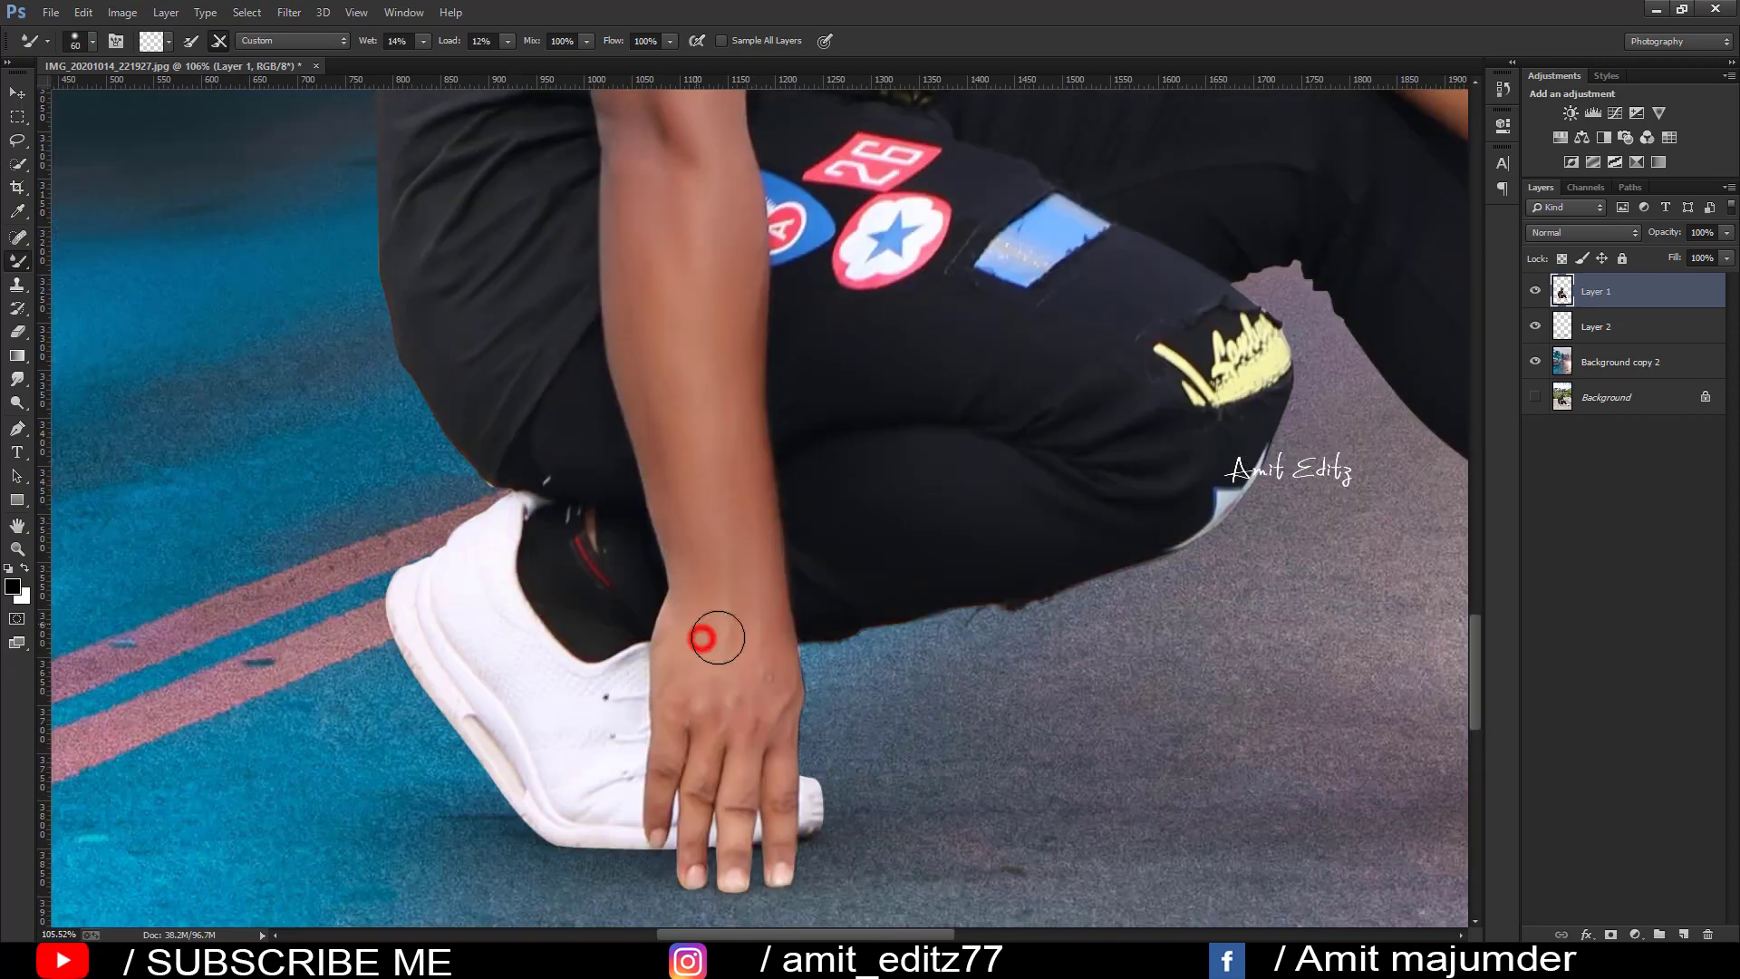
{"action": "key", "text": "bracketleft"}
{"action": "key", "text": "bracketleft"}
{"action": "key", "text": "bracketleft"}
{"action": "left_click", "coordinate": [724, 694]}
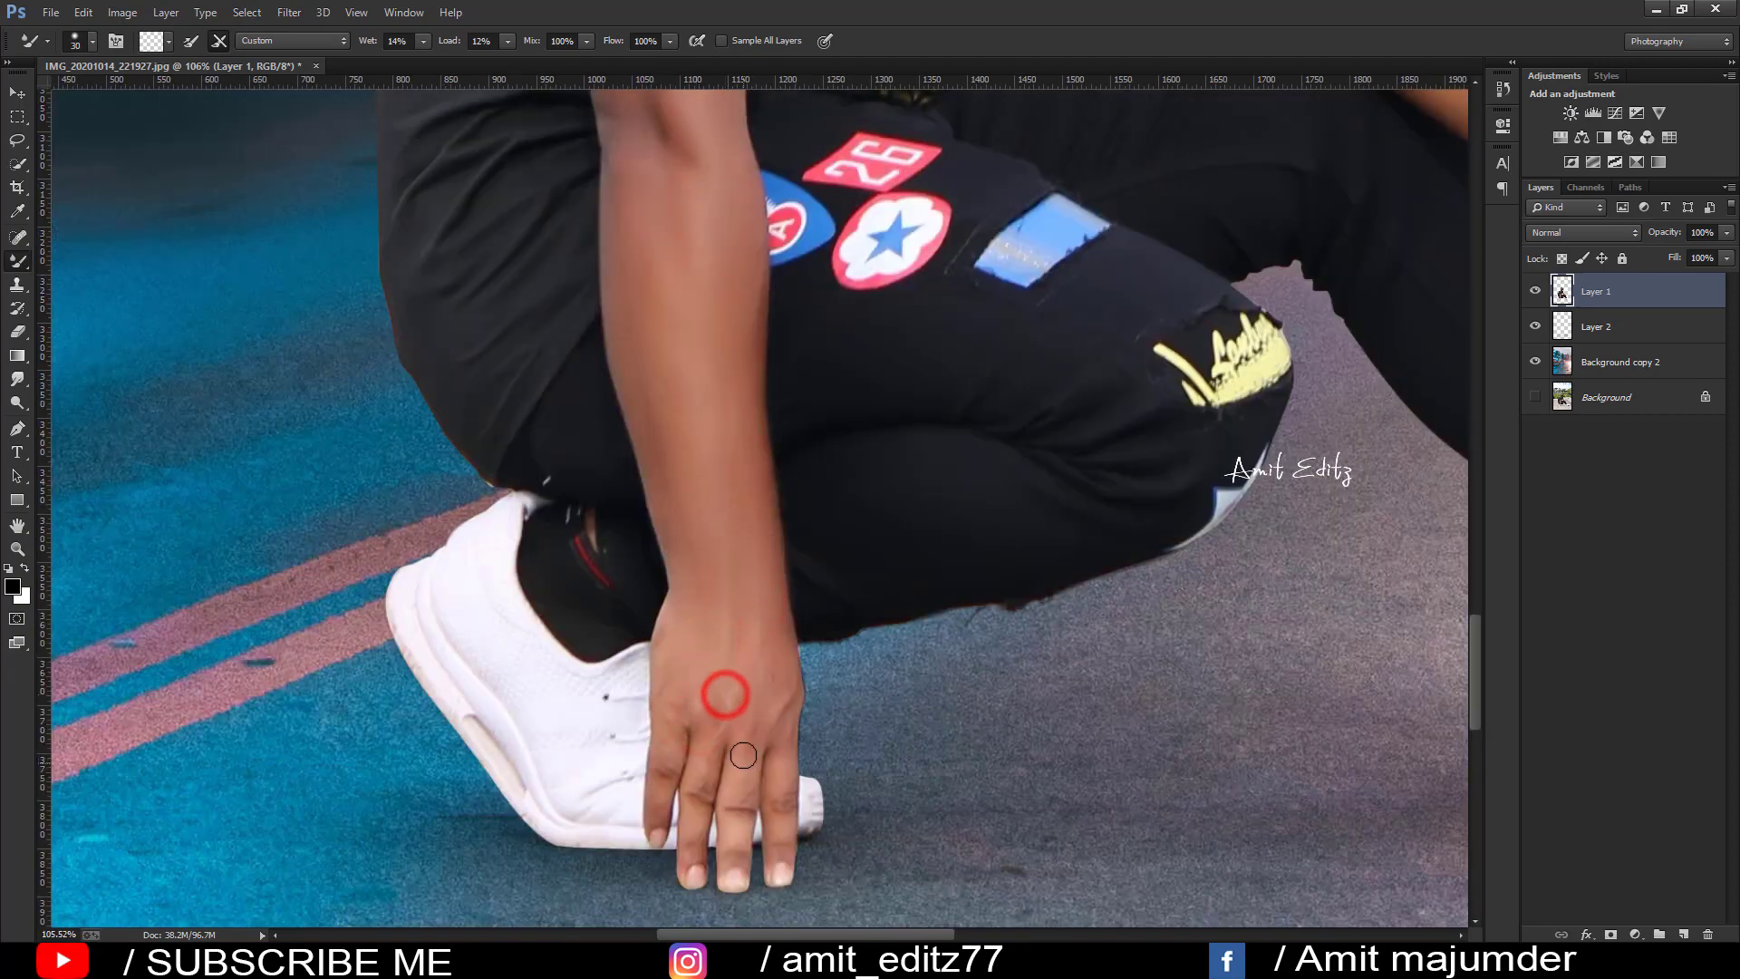
{"action": "scroll", "coordinate": [744, 756], "scroll_direction": "down", "scroll_amount": 5}
{"action": "scroll", "coordinate": [789, 721], "scroll_direction": "down", "scroll_amount": 3}
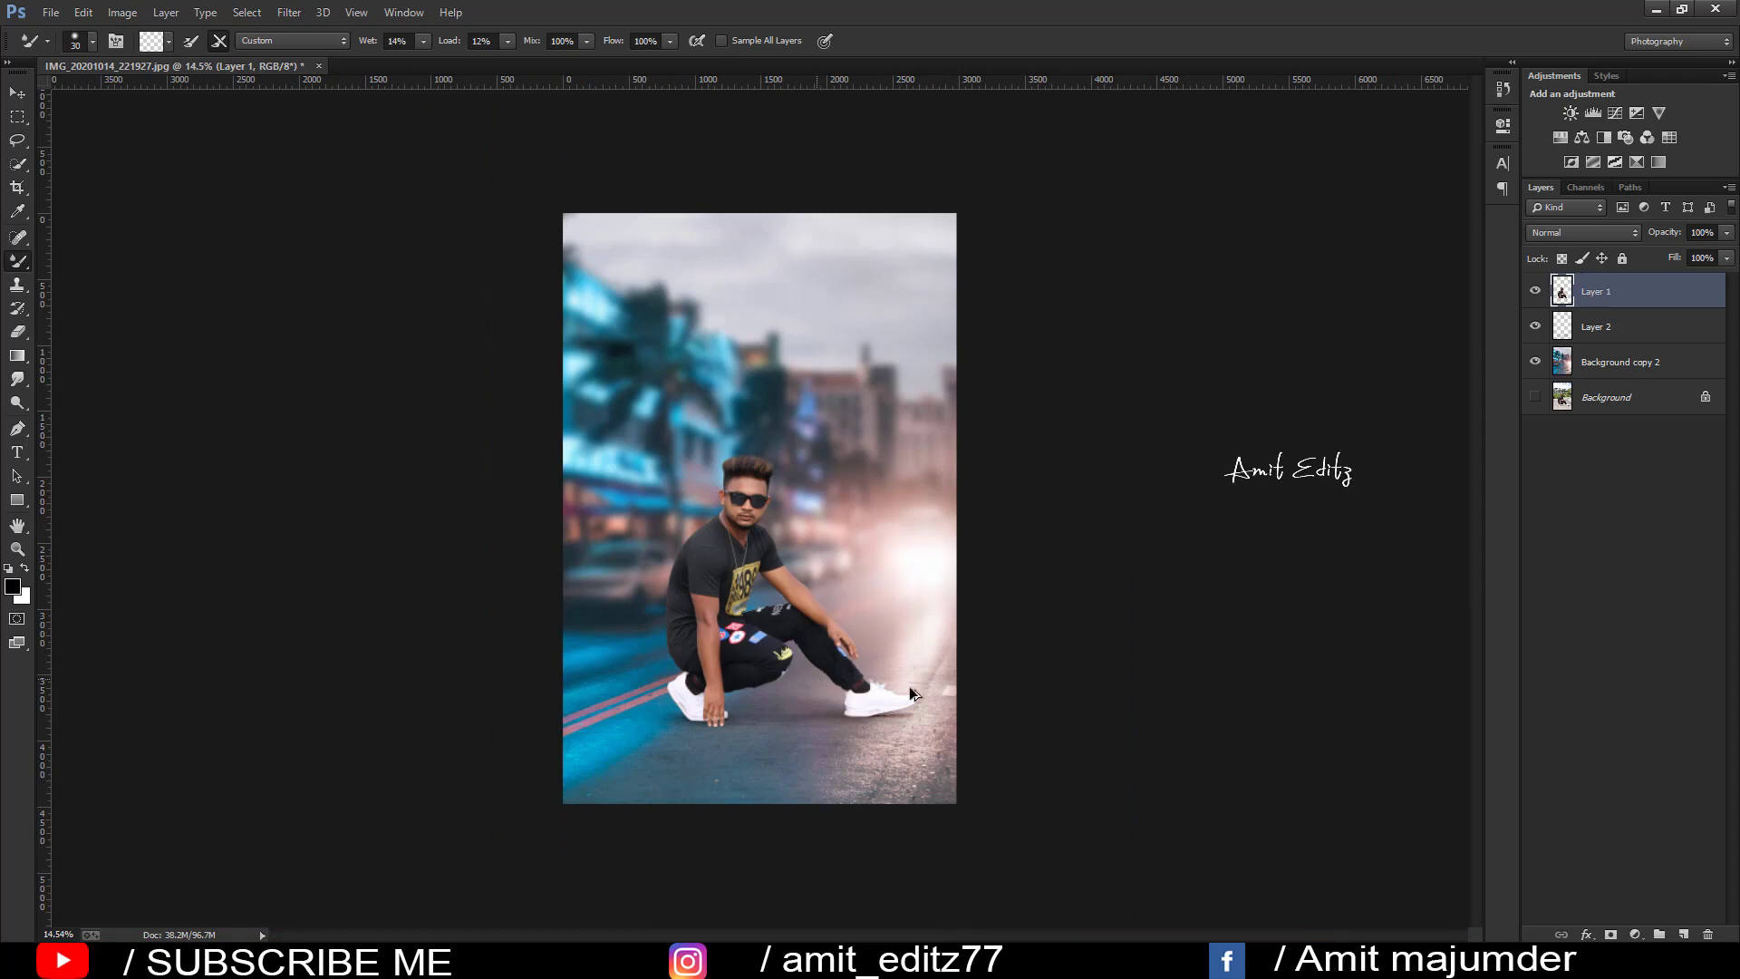
Step: Select Layer 2 and switch to a soft Brush, shrunk to about 319 px
{"action": "left_click", "coordinate": [1615, 328]}
{"action": "key", "text": "ctrl+0"}
{"action": "right_click", "coordinate": [18, 261]}
{"action": "left_click", "coordinate": [42, 261]}
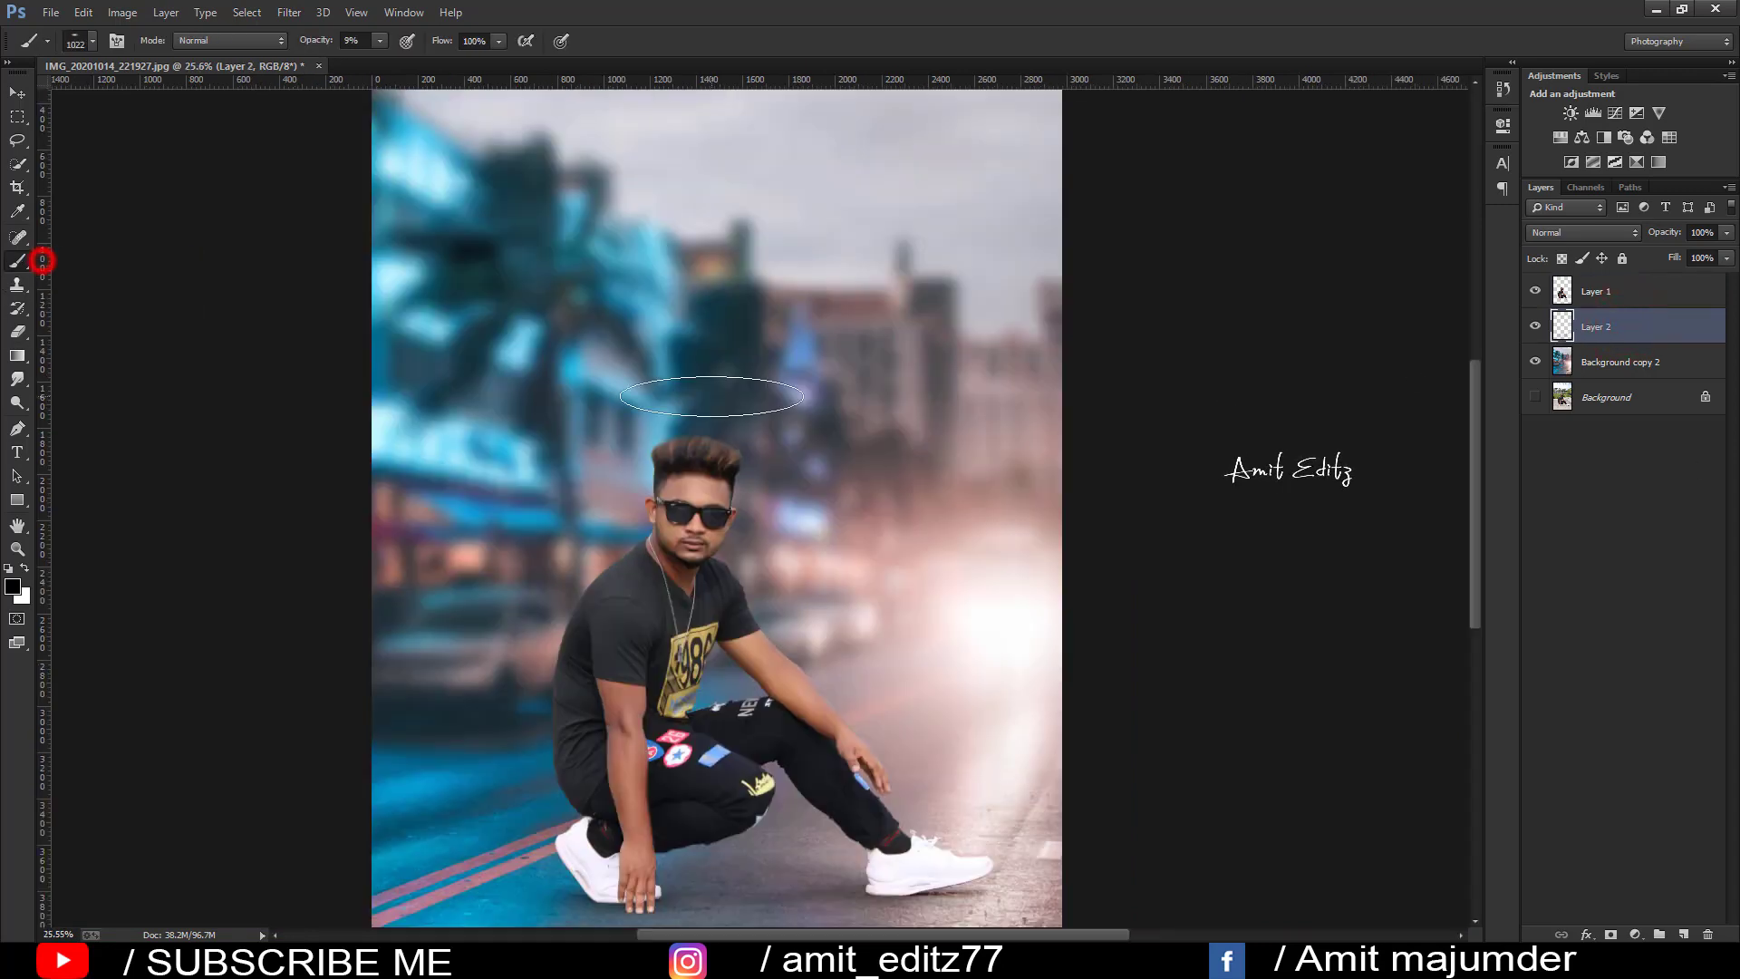
{"action": "right_click", "coordinate": [711, 397]}
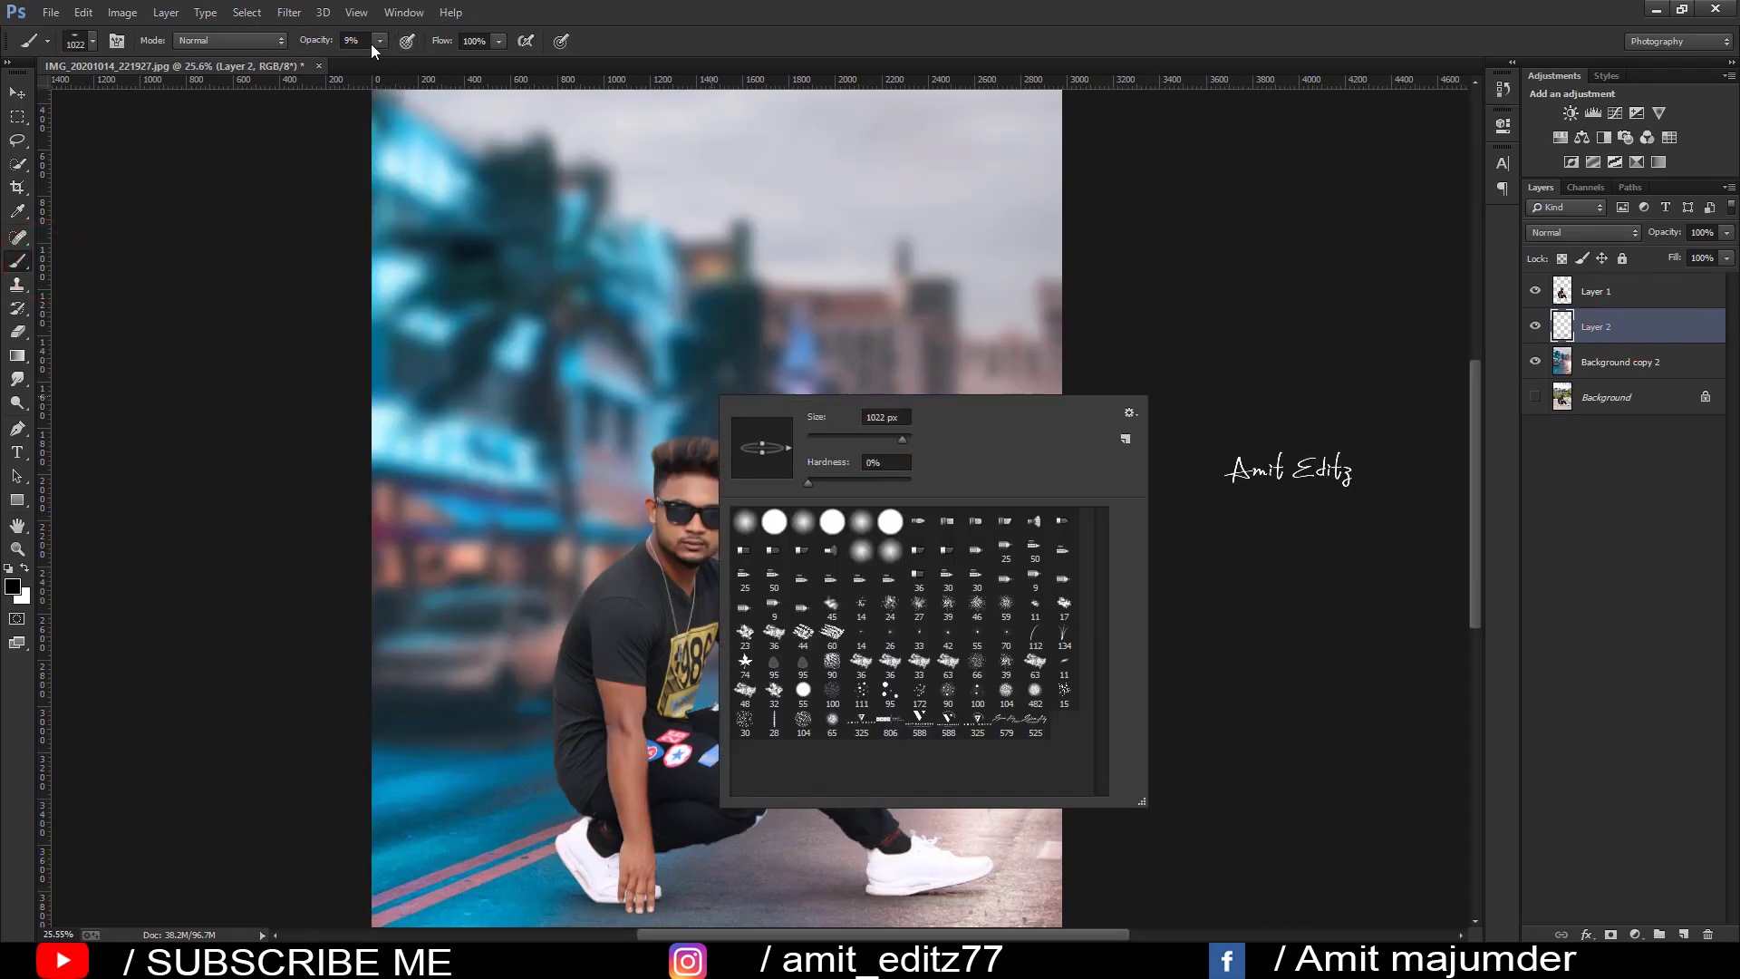
{"action": "left_click", "coordinate": [338, 299]}
{"action": "left_click_drag", "start_coordinate": [678, 877], "coordinate": [649, 874]}
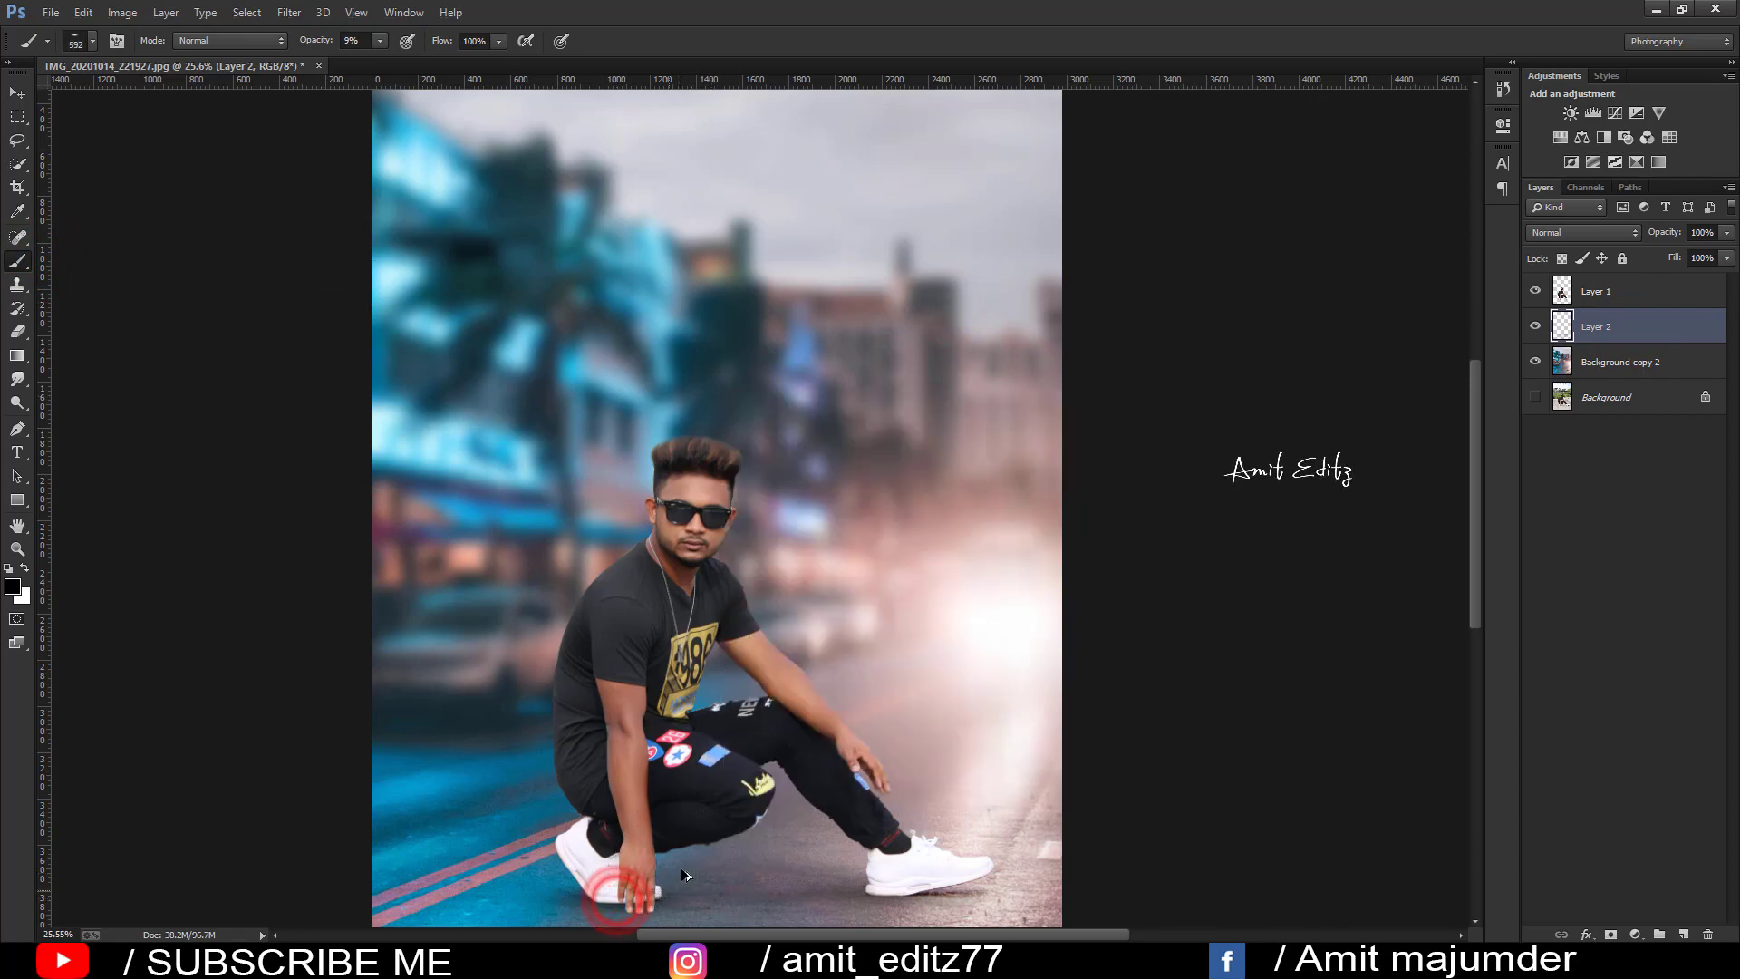
{"action": "scroll", "coordinate": [617, 898], "scroll_direction": "up", "scroll_amount": 2}
{"action": "scroll", "coordinate": [544, 820], "scroll_direction": "up", "scroll_amount": 2}
{"action": "left_click_drag", "start_coordinate": [533, 821], "coordinate": [511, 821]}
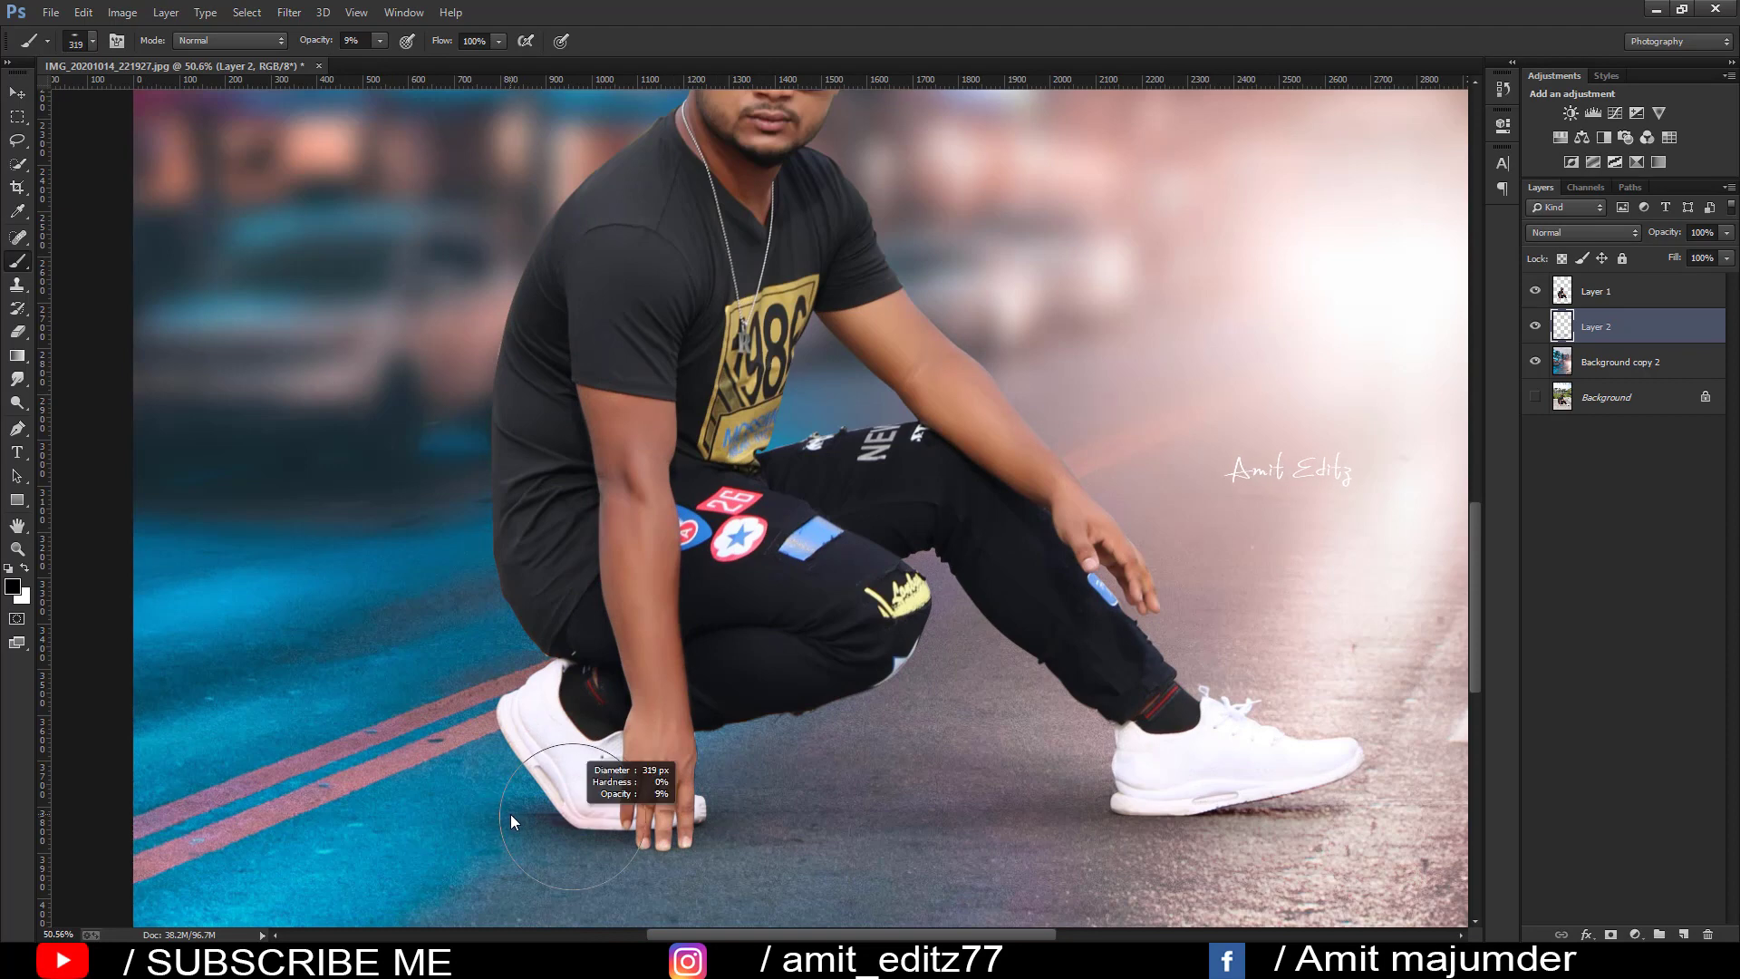
Step: Paint faint shadows beneath the left and right shoes, deepening the right one
{"action": "left_click_drag", "start_coordinate": [640, 817], "coordinate": [482, 818]}
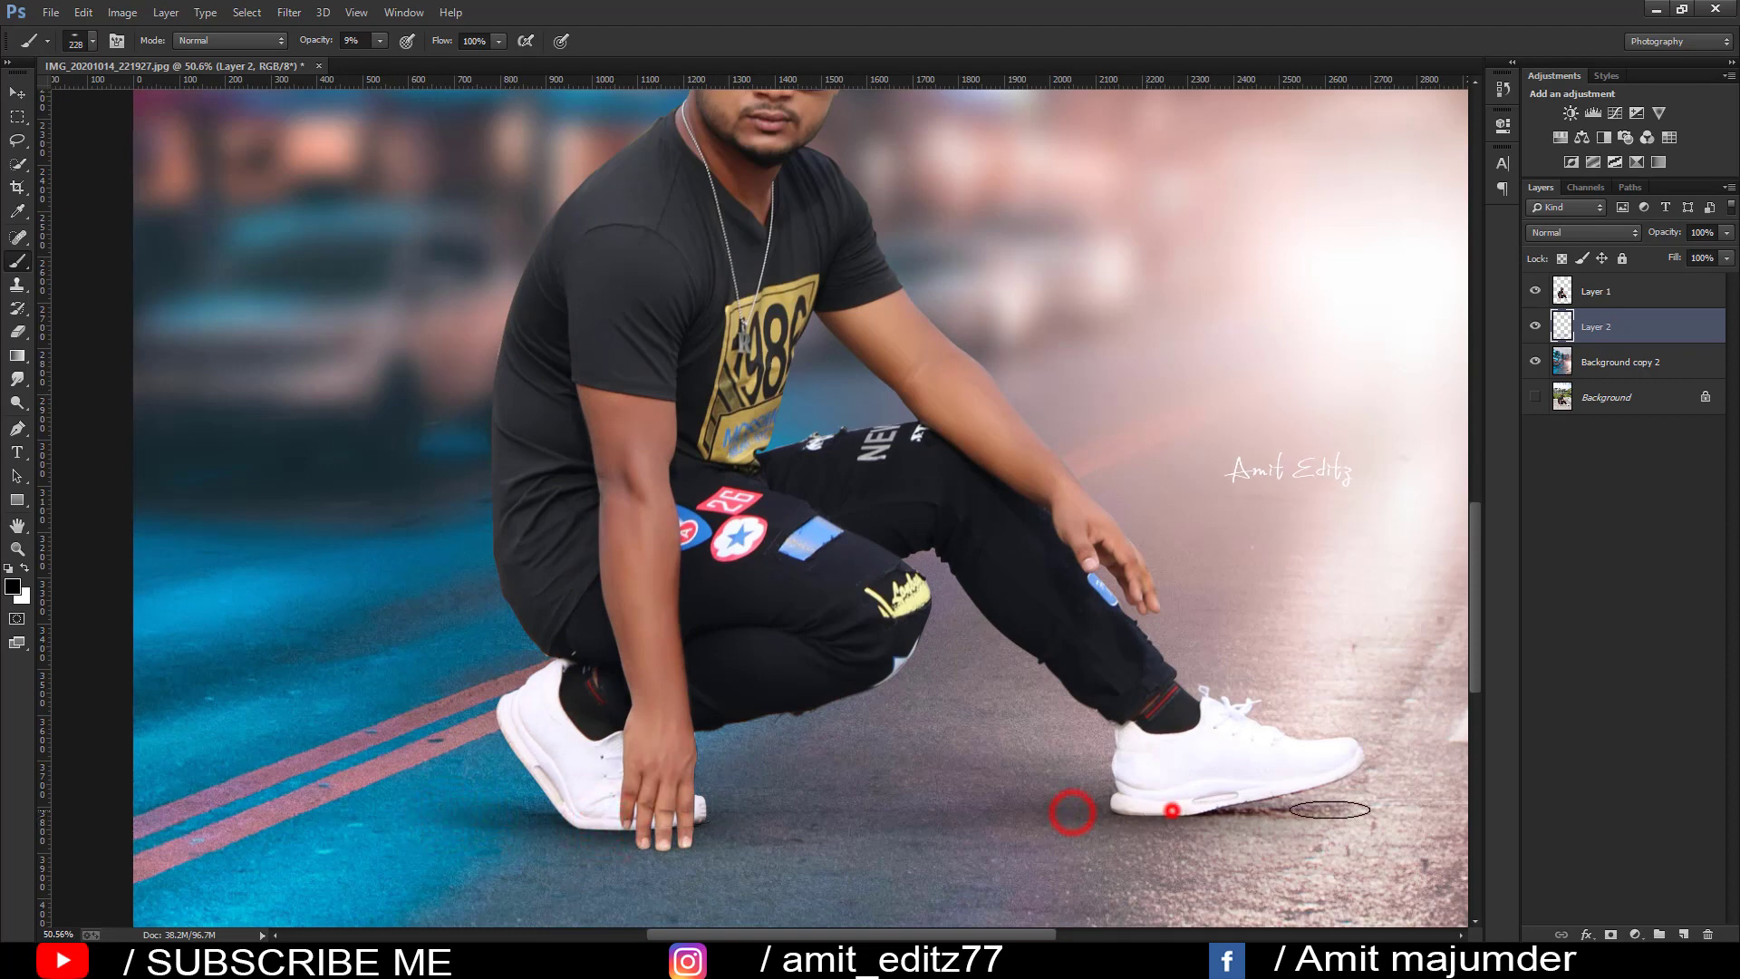
{"action": "left_click_drag", "start_coordinate": [1172, 810], "coordinate": [1217, 809]}
{"action": "key", "text": "ctrl+0"}
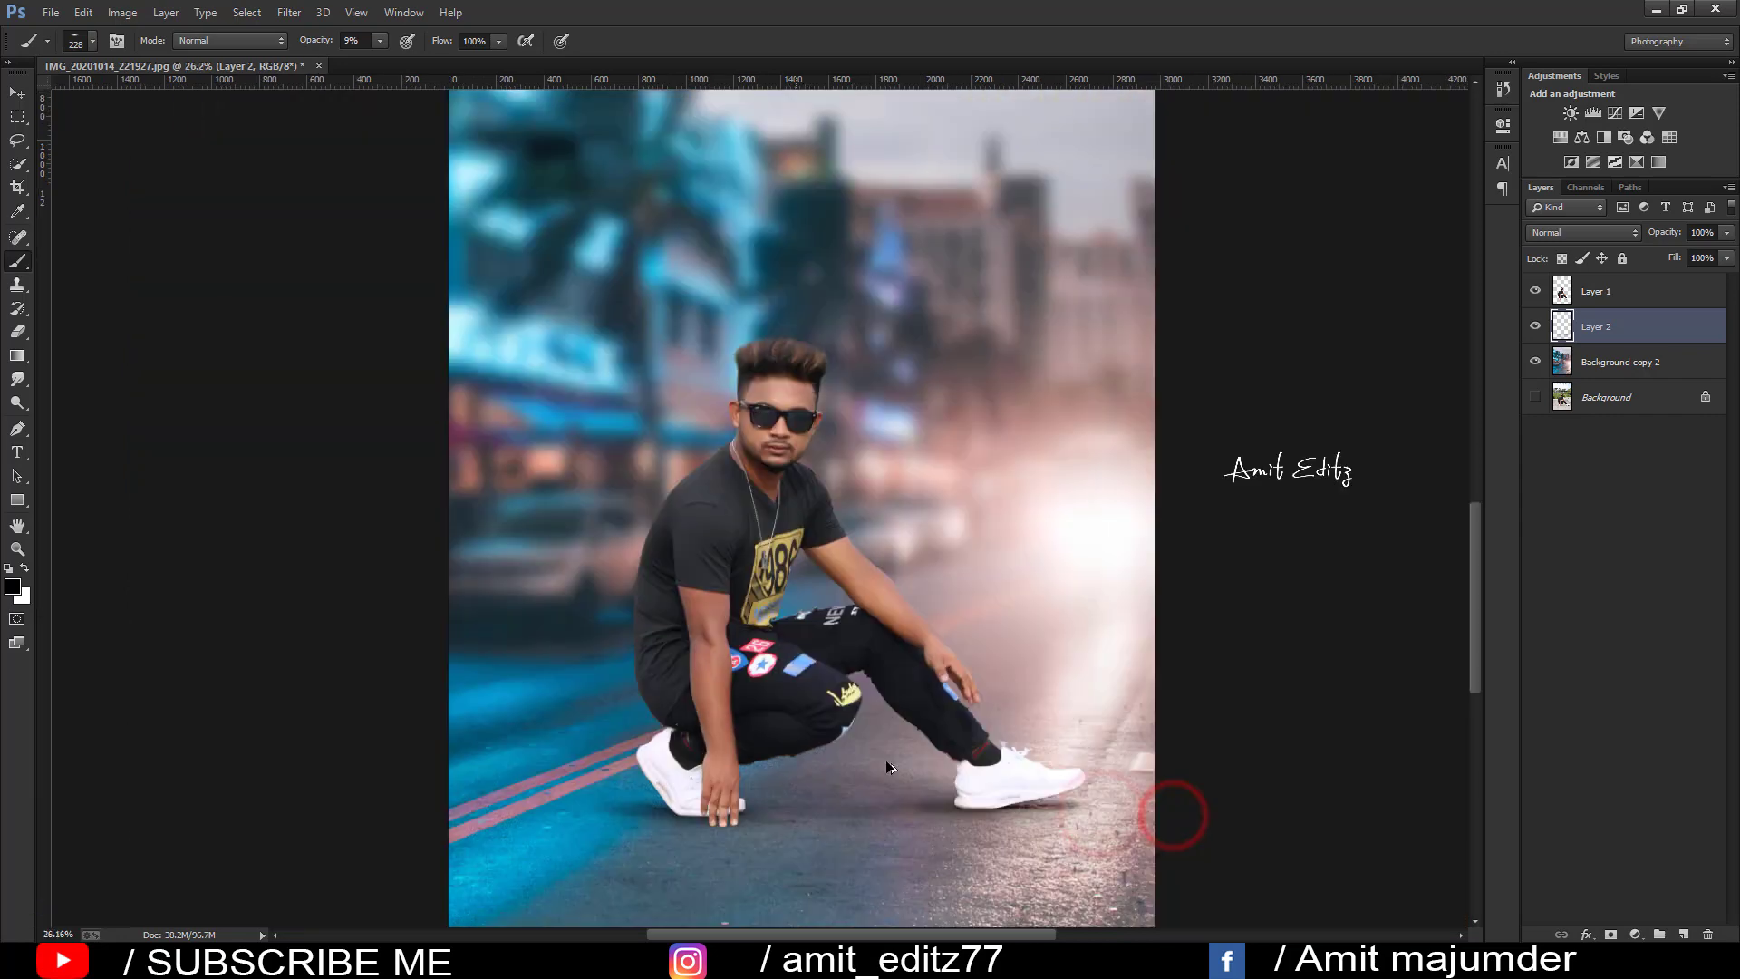
{"action": "scroll", "coordinate": [888, 767], "scroll_direction": "down", "scroll_amount": 3, "text": "alt"}
{"action": "scroll", "coordinate": [887, 767], "scroll_direction": "up", "scroll_amount": 1, "text": "alt"}
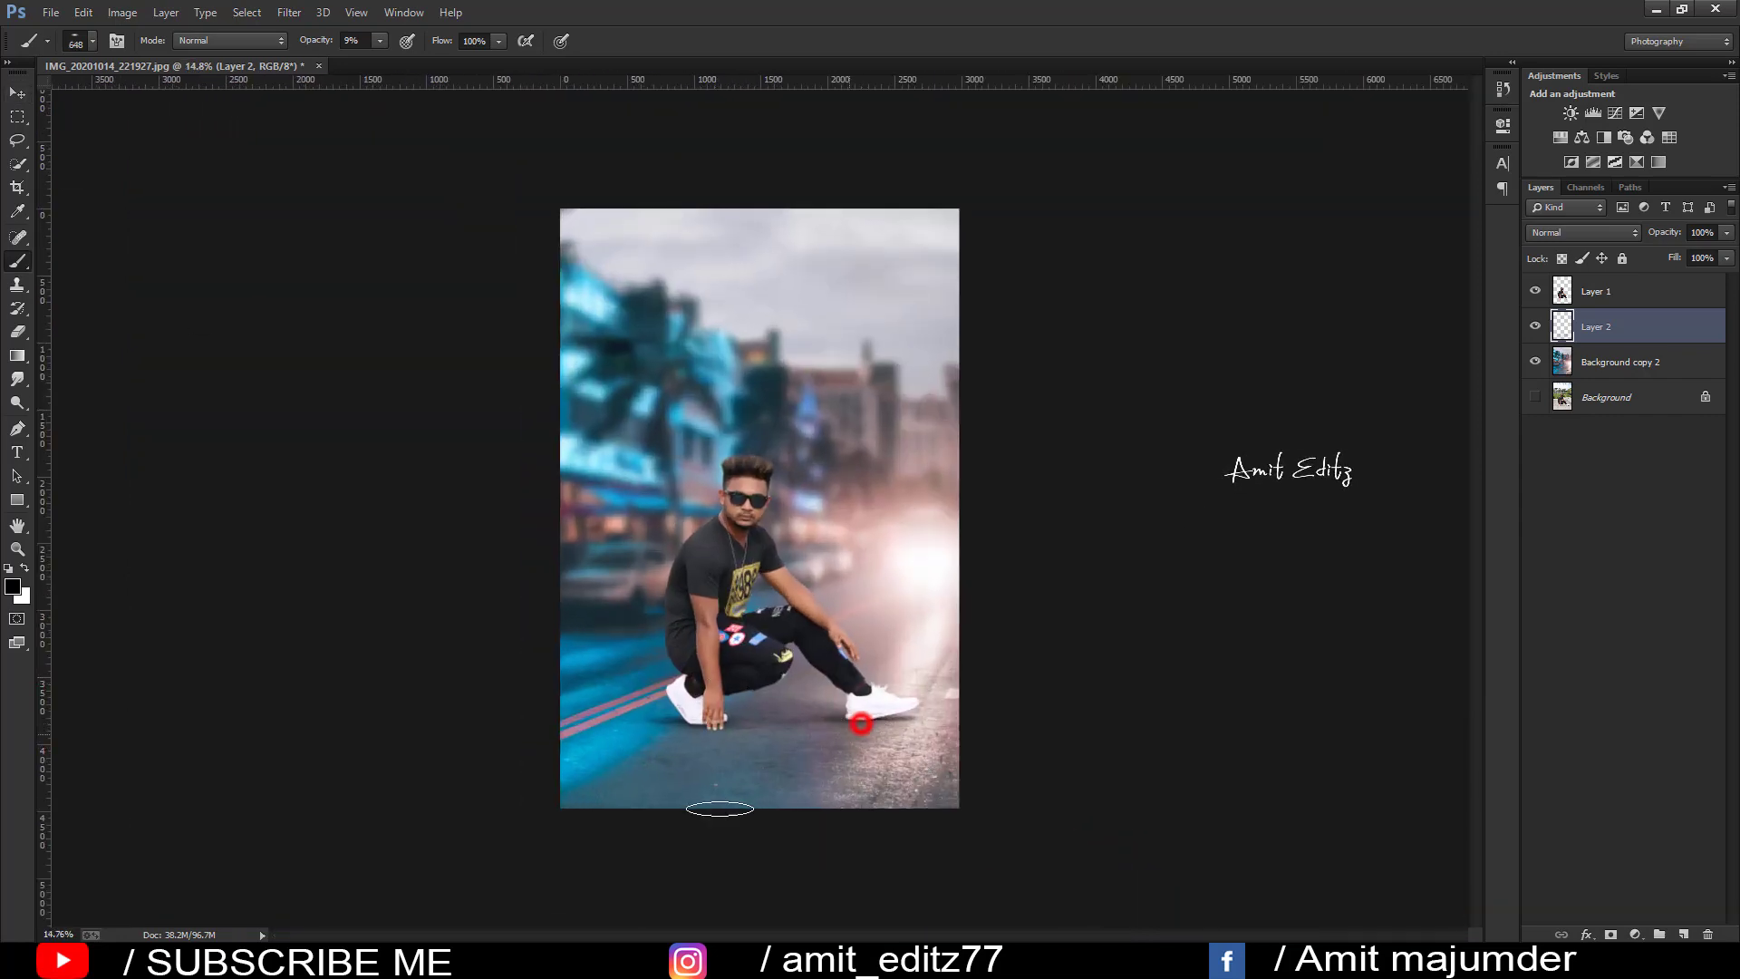
{"action": "left_click", "coordinate": [845, 725]}
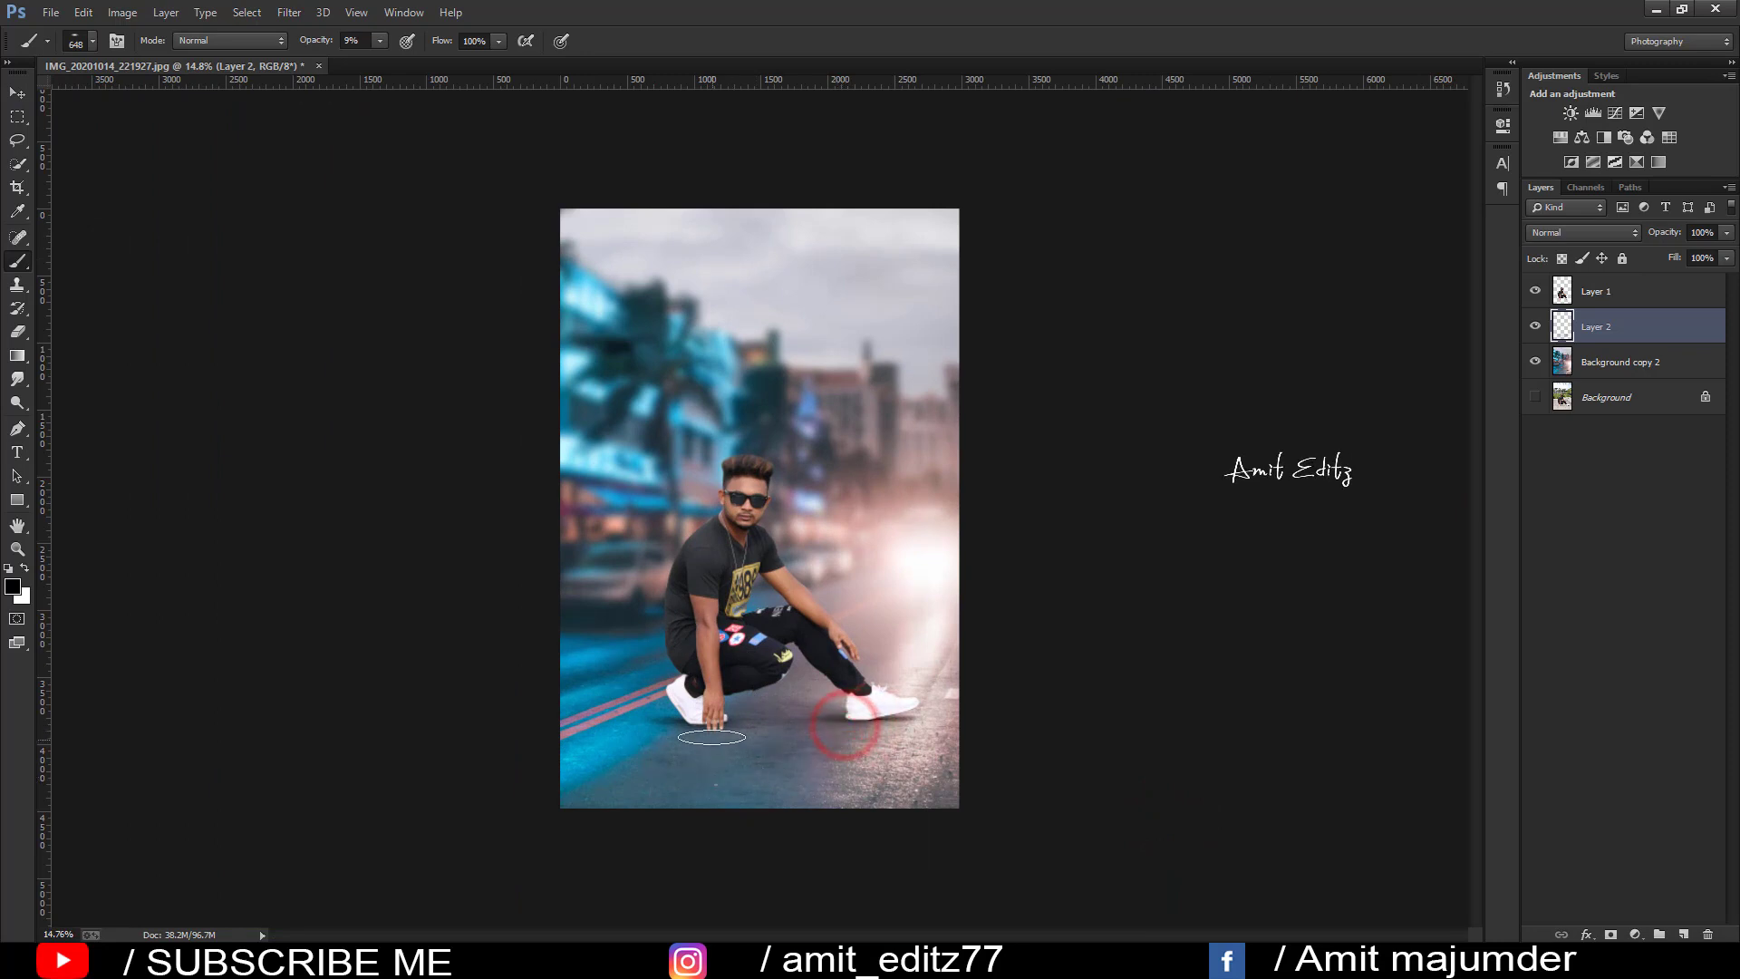
{"action": "key", "text": "bracketright"}
{"action": "key", "text": "bracketright"}
{"action": "key", "text": "bracketright"}
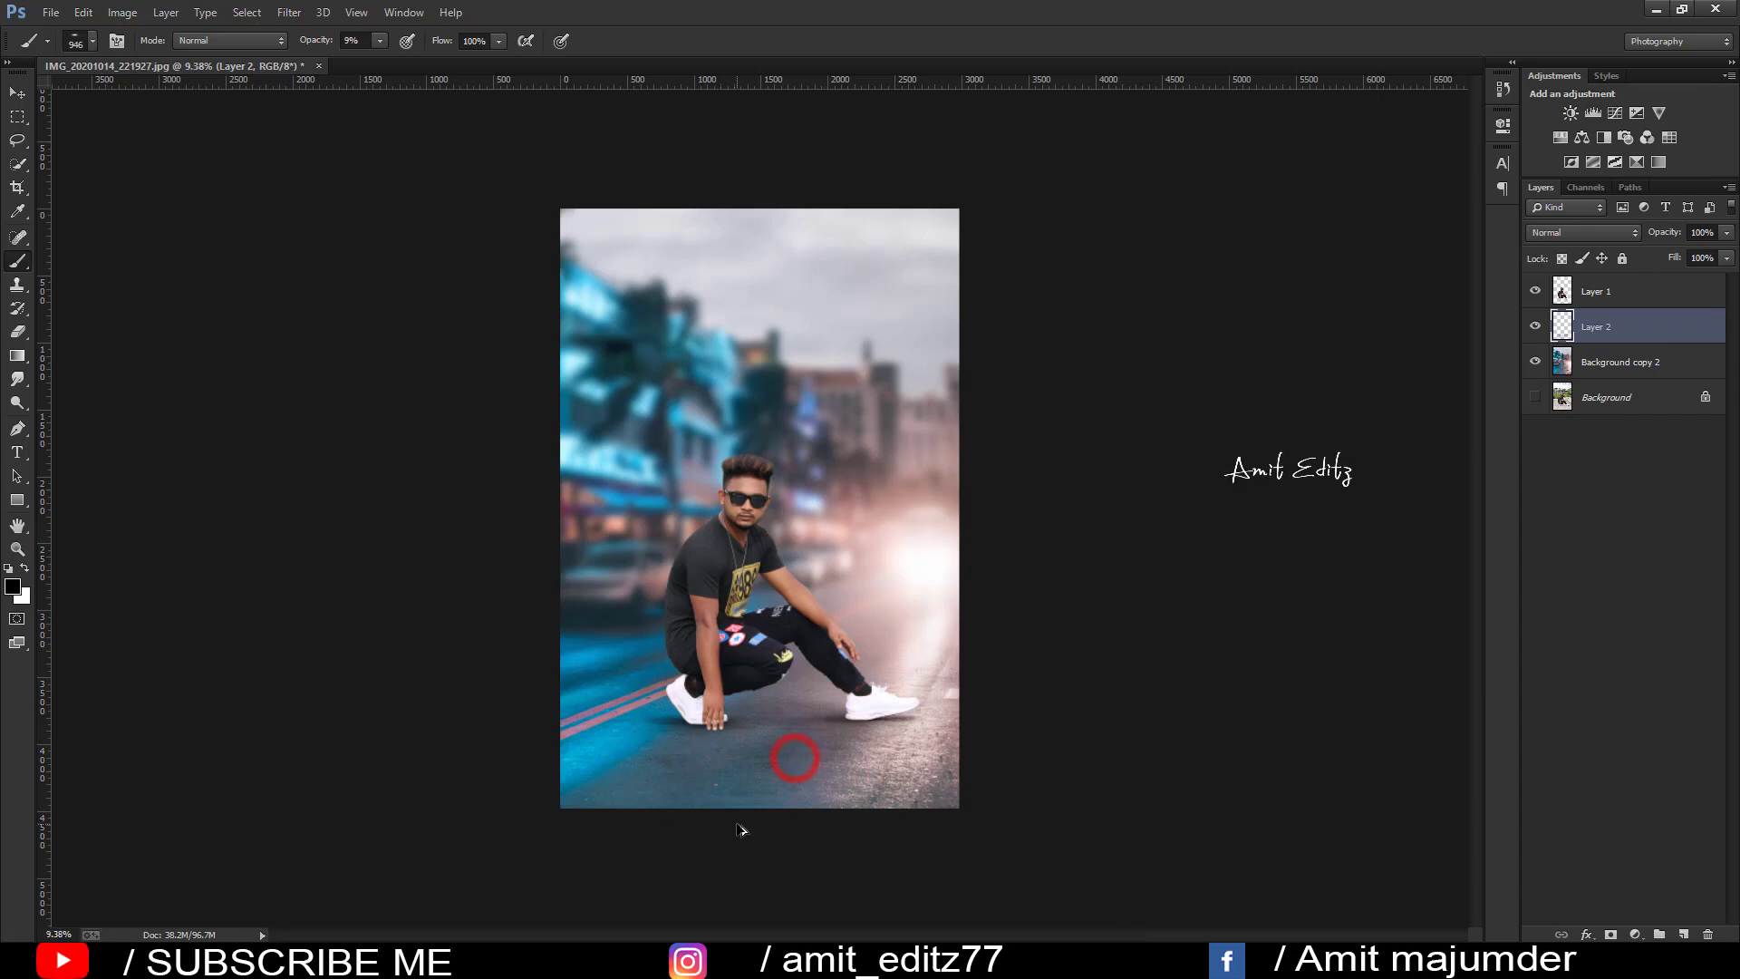
{"action": "scroll", "coordinate": [753, 812], "scroll_direction": "down", "scroll_amount": 3}
{"action": "scroll", "coordinate": [748, 825], "scroll_direction": "up", "scroll_amount": 2}
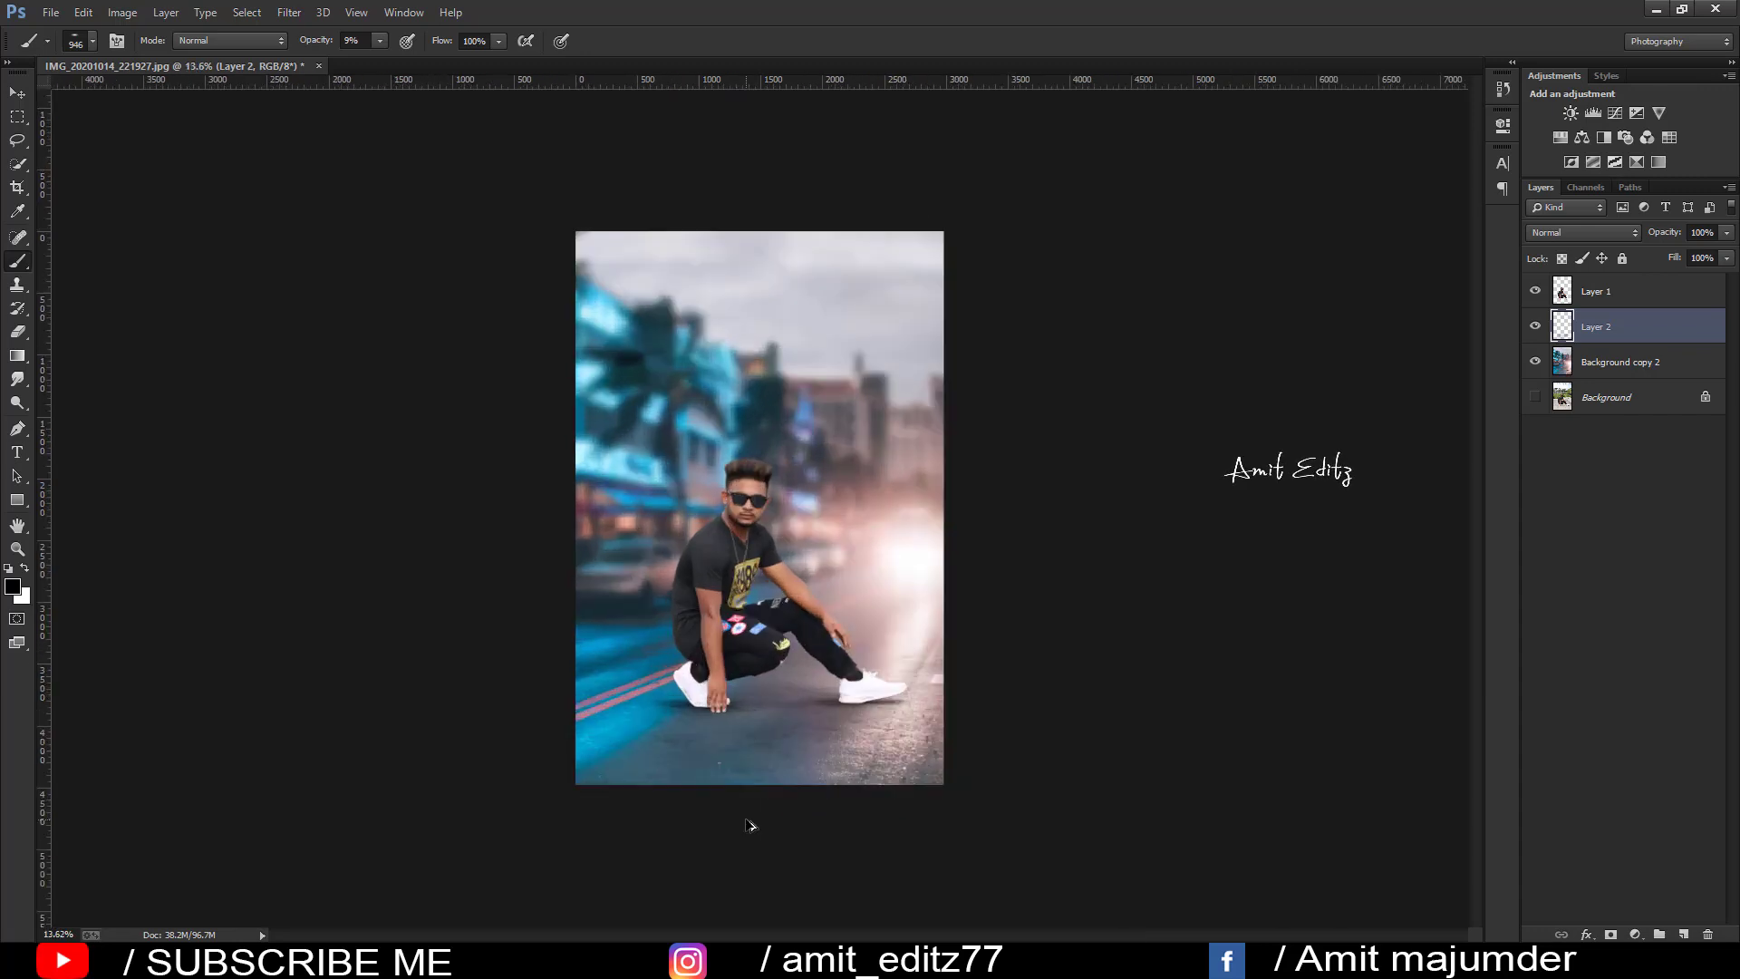
Step: Apply the Camera Raw Filter to Layer 1 with Shadows +30 and Blacks +21
{"action": "left_click", "coordinate": [17, 93]}
{"action": "scroll", "coordinate": [700, 884], "scroll_direction": "up", "scroll_amount": 2}
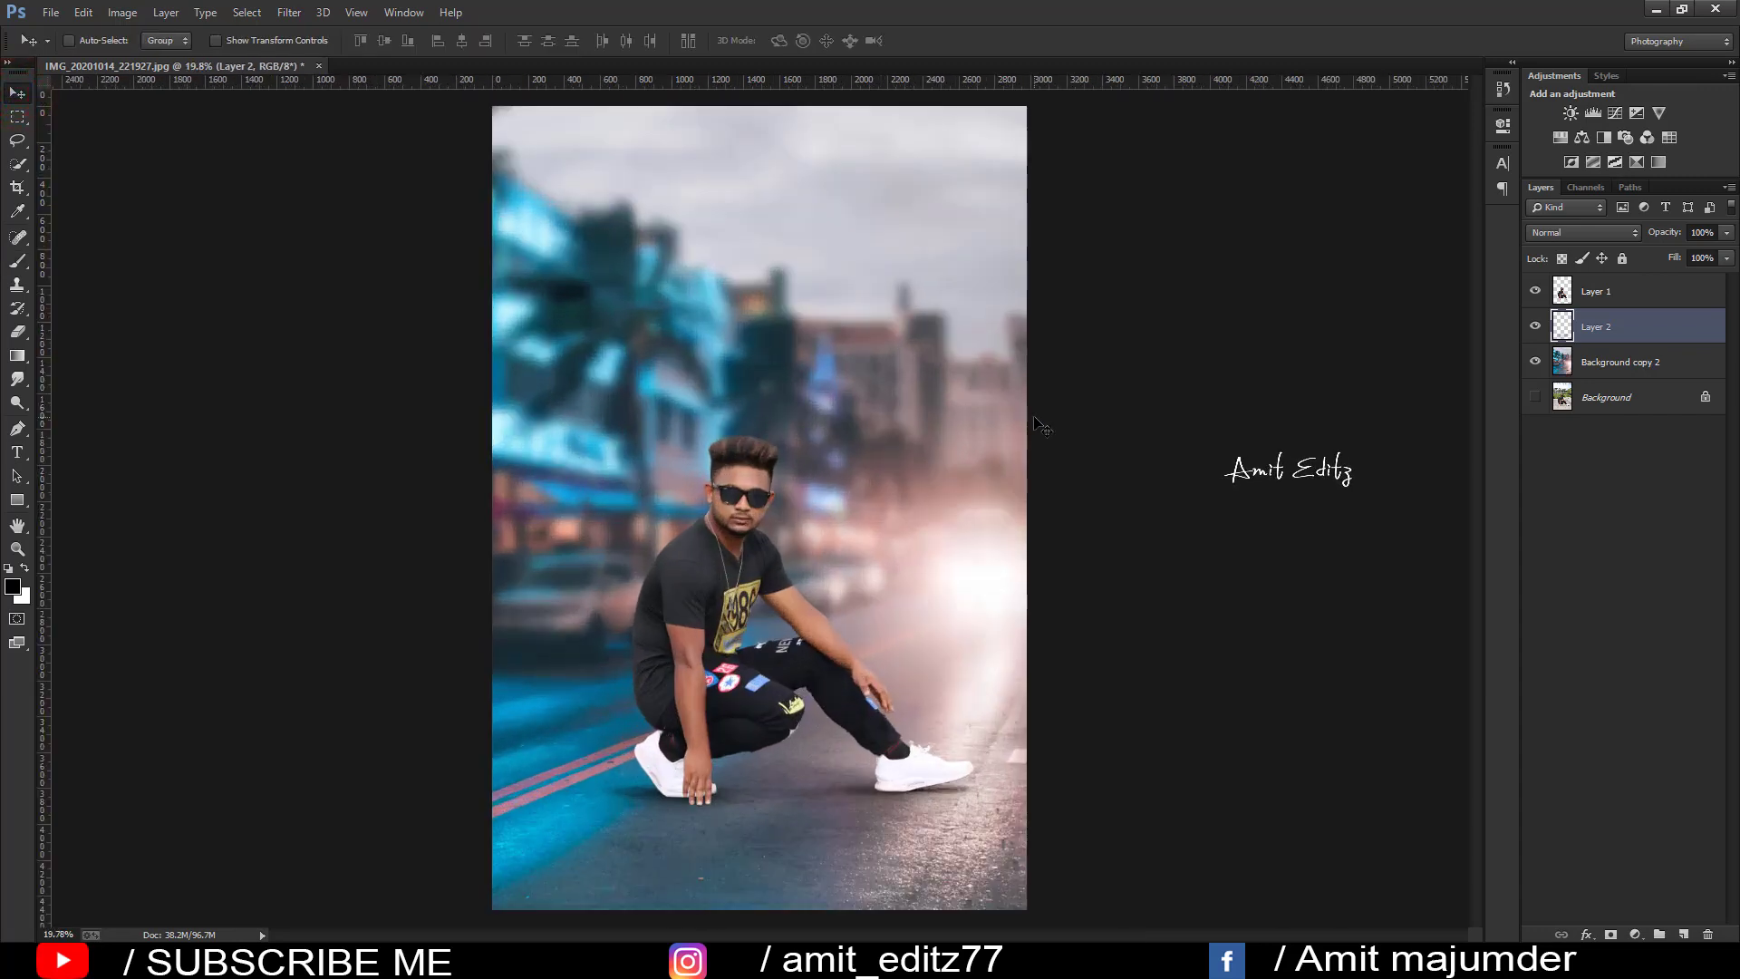
{"action": "left_click", "coordinate": [1661, 292]}
{"action": "left_click", "coordinate": [289, 12]}
{"action": "left_click", "coordinate": [334, 116]}
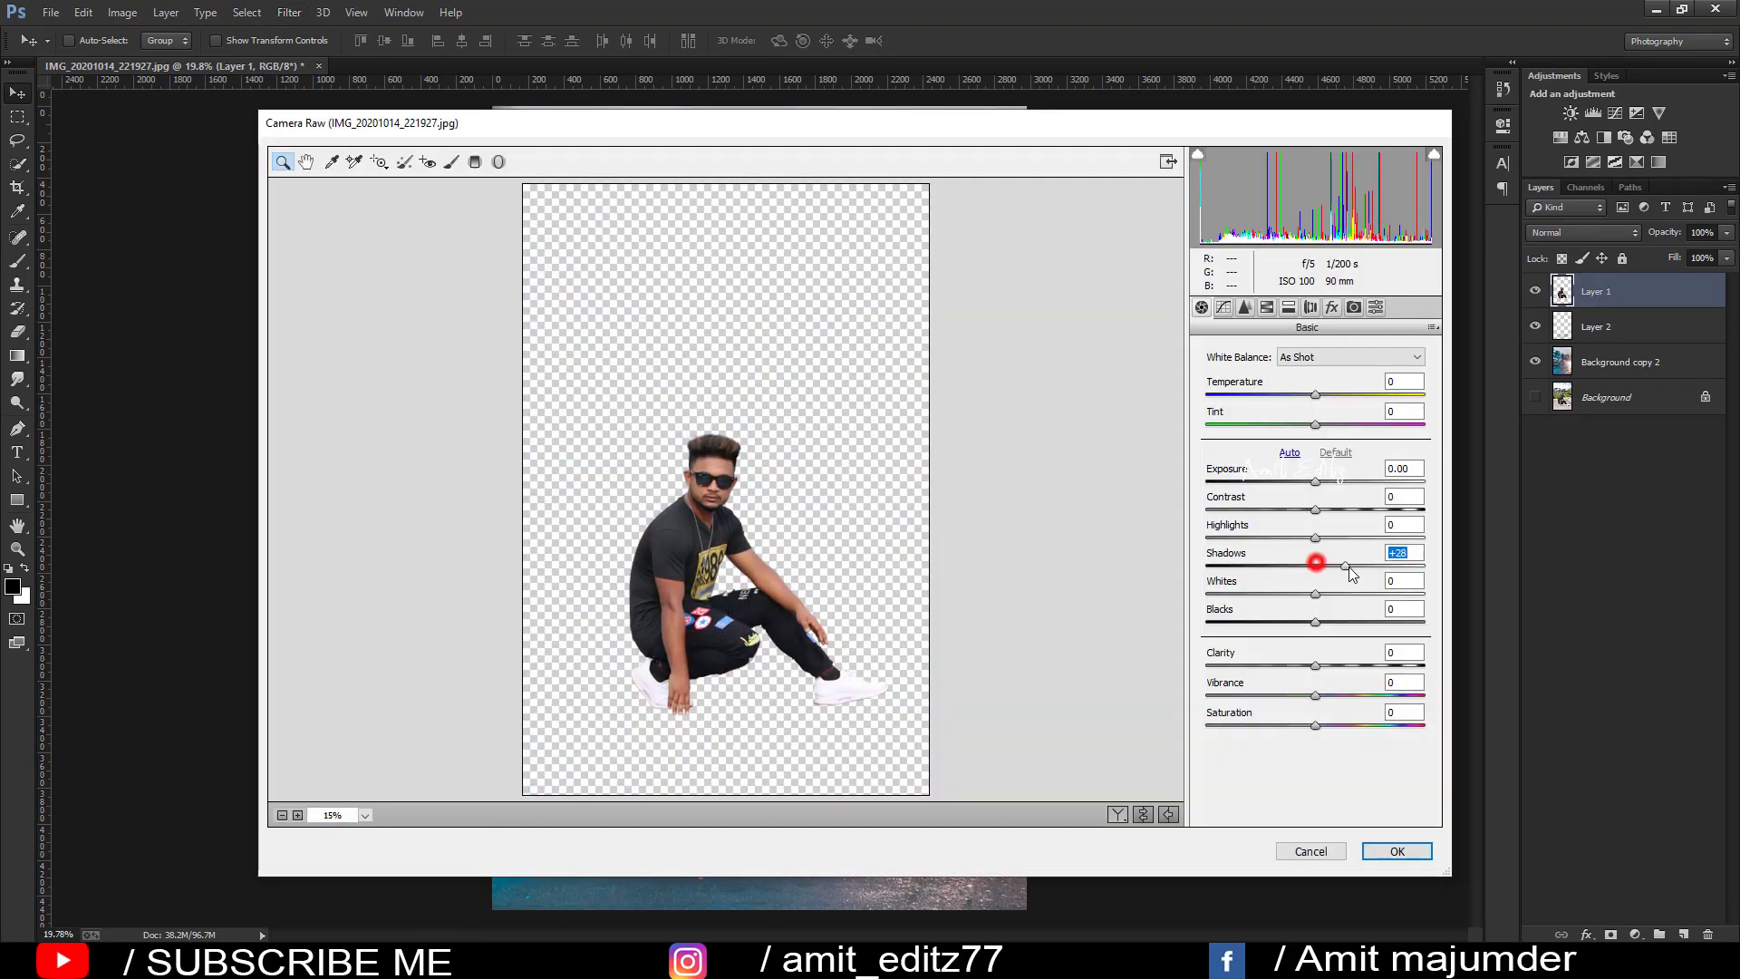
{"action": "left_click_drag", "start_coordinate": [1350, 571], "coordinate": [1349, 566]}
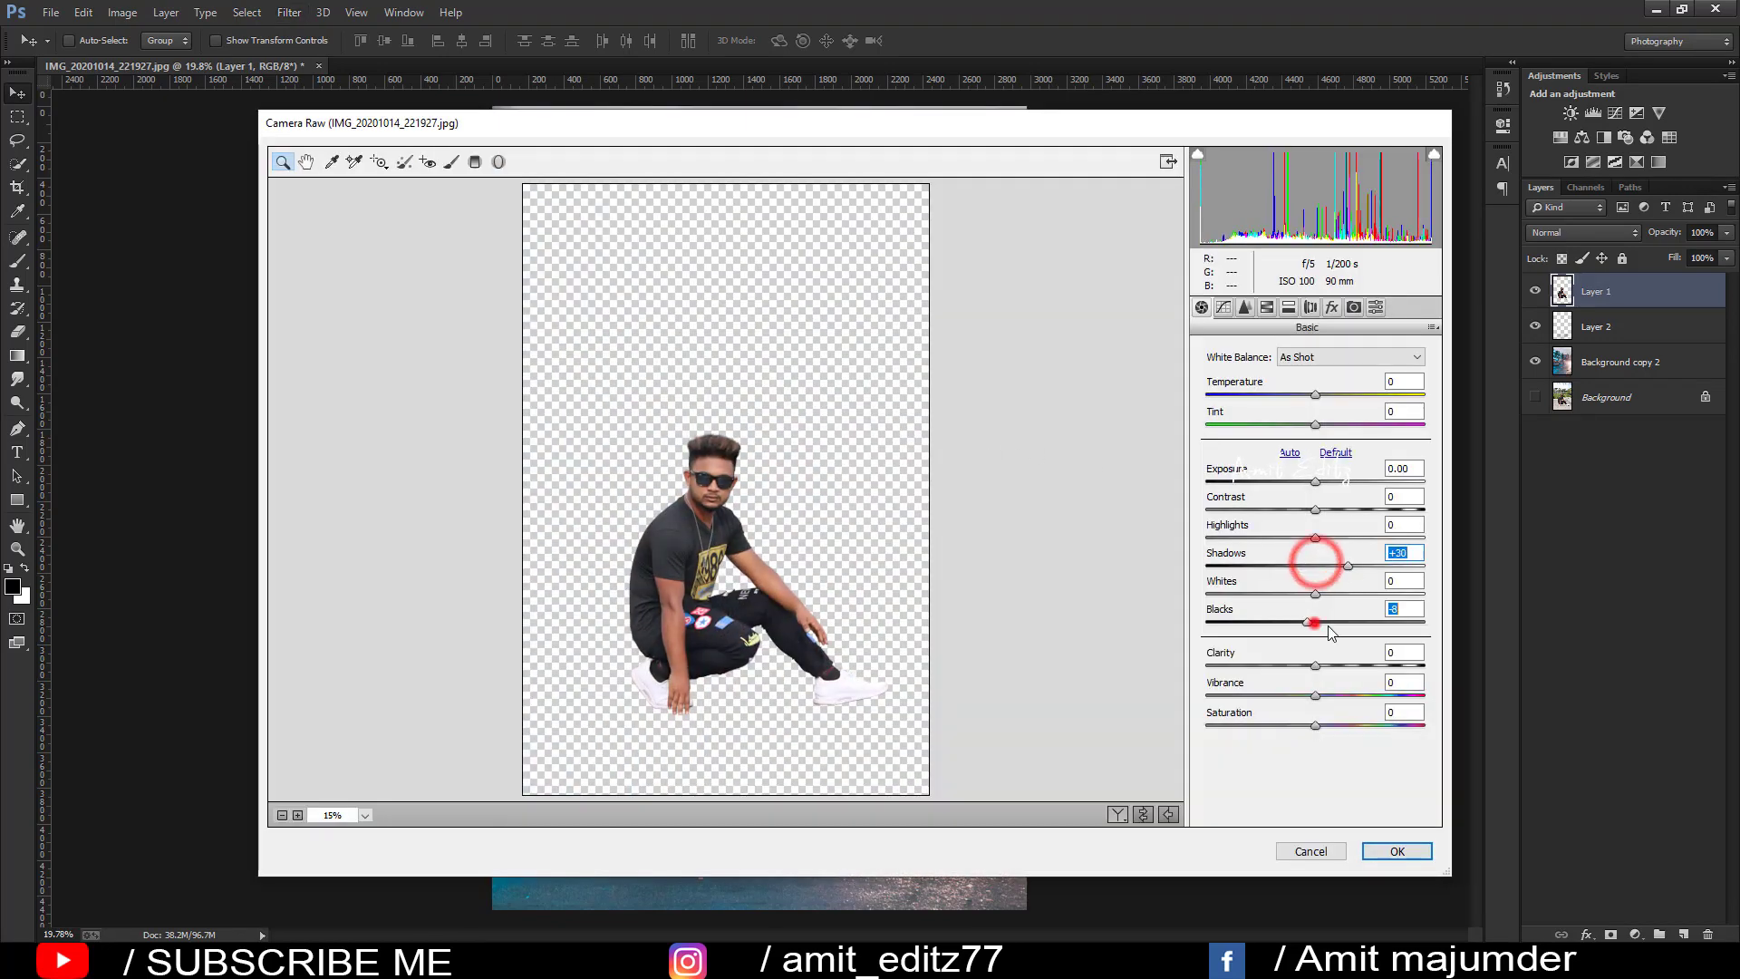
{"action": "left_click_drag", "start_coordinate": [1315, 621], "coordinate": [1338, 622]}
Step: Set HSL Oranges luminance to +55 and saturation to -14, then confirm the filter
{"action": "left_click", "coordinate": [1267, 307]}
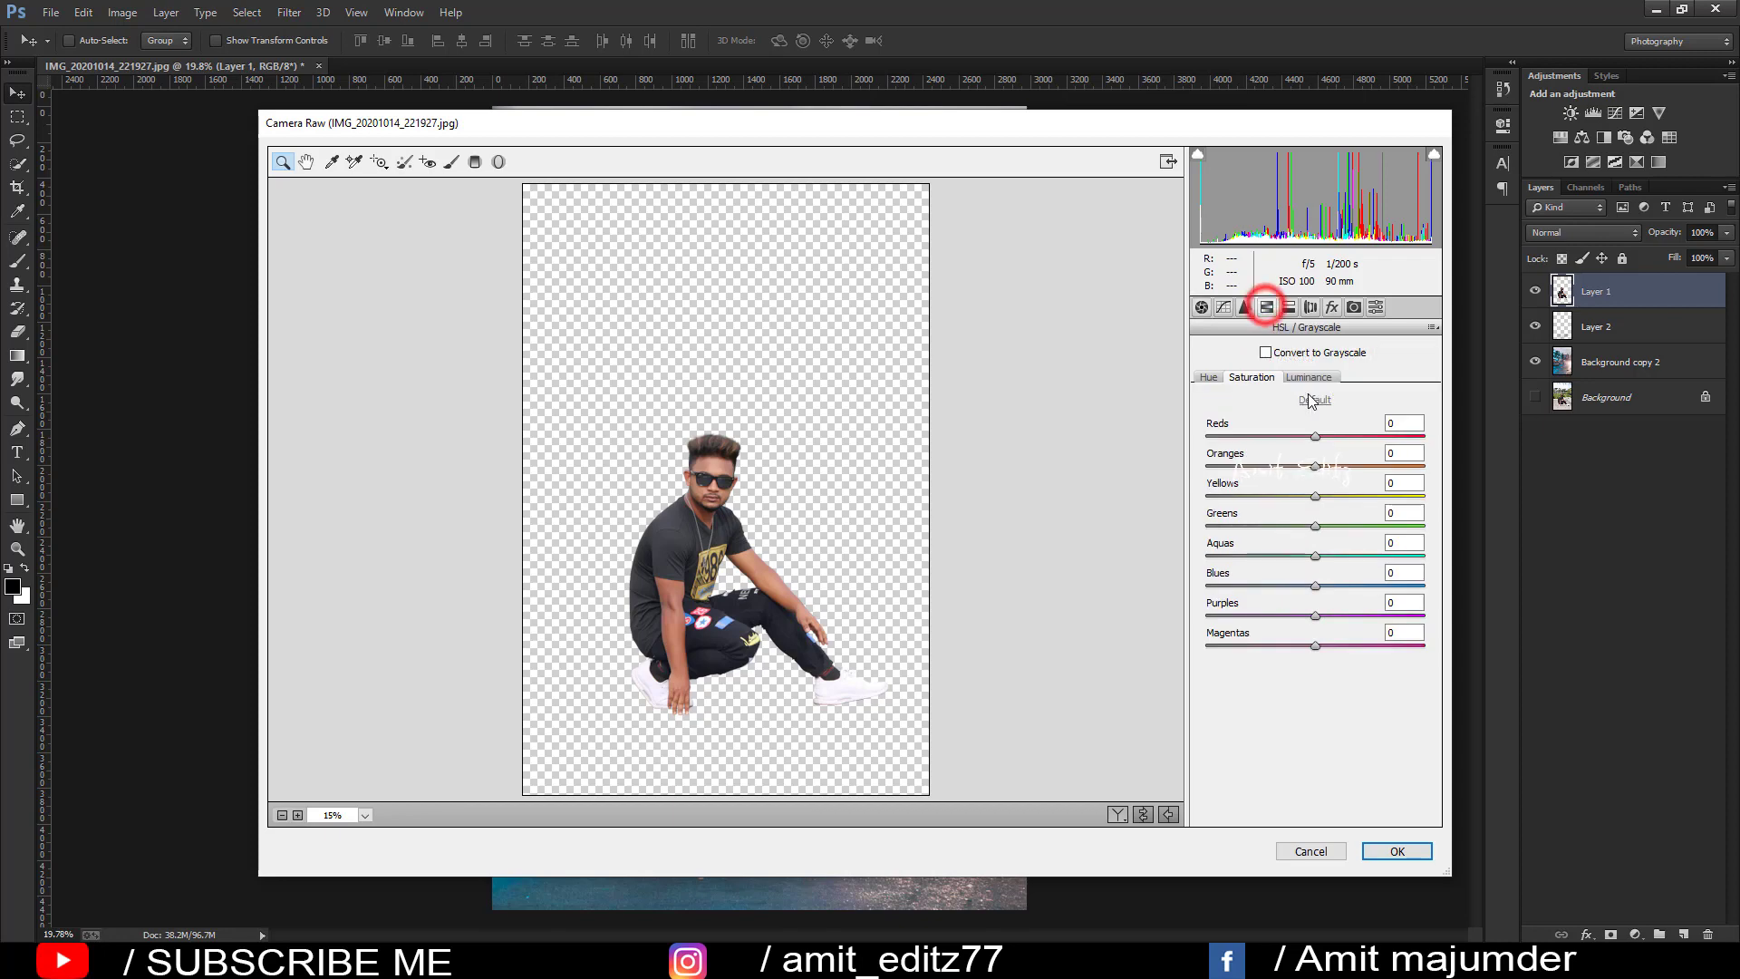
{"action": "left_click", "coordinate": [1309, 378]}
{"action": "mouse_move", "coordinate": [1315, 465]}
{"action": "left_mouse_down"}
{"action": "mouse_move", "coordinate": [1361, 465]}
{"action": "mouse_move", "coordinate": [1302, 467]}
{"action": "left_mouse_up"}
{"action": "left_click", "coordinate": [1252, 377]}
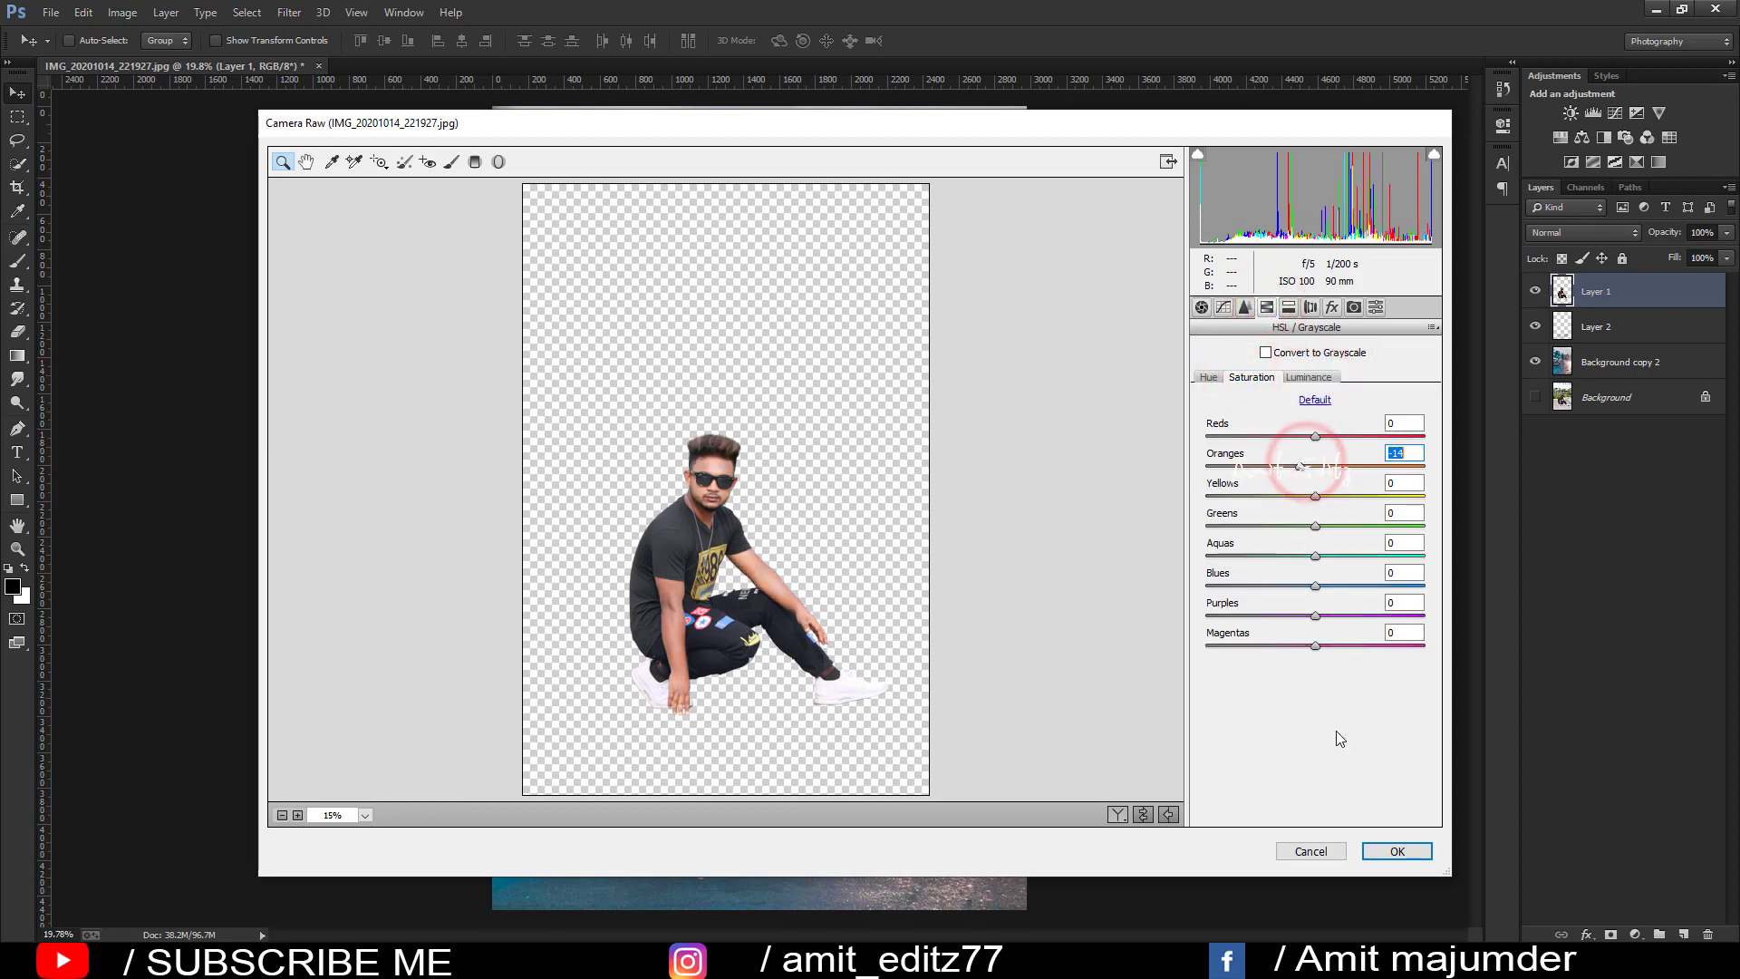
{"action": "left_click", "coordinate": [1408, 855]}
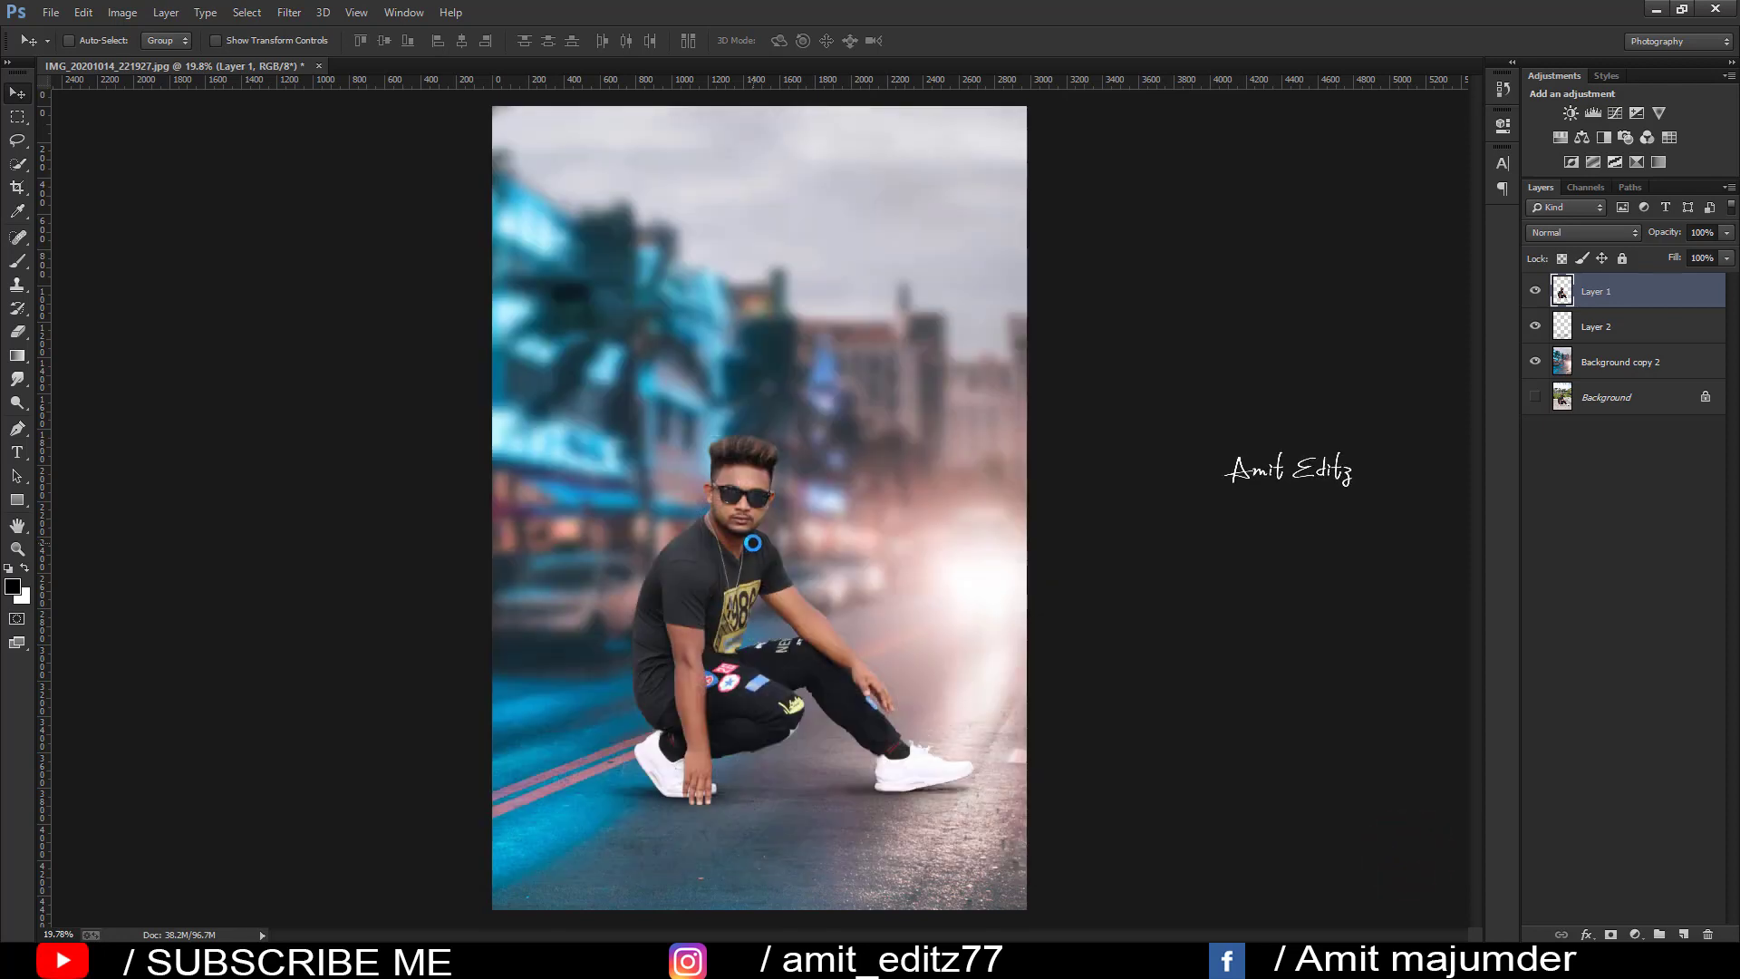
Step: Try a +22 Hue/Saturation shift, discard it, and add an empty Layer 3 on top
{"action": "scroll", "coordinate": [753, 542], "scroll_direction": "down", "scroll_amount": 2}
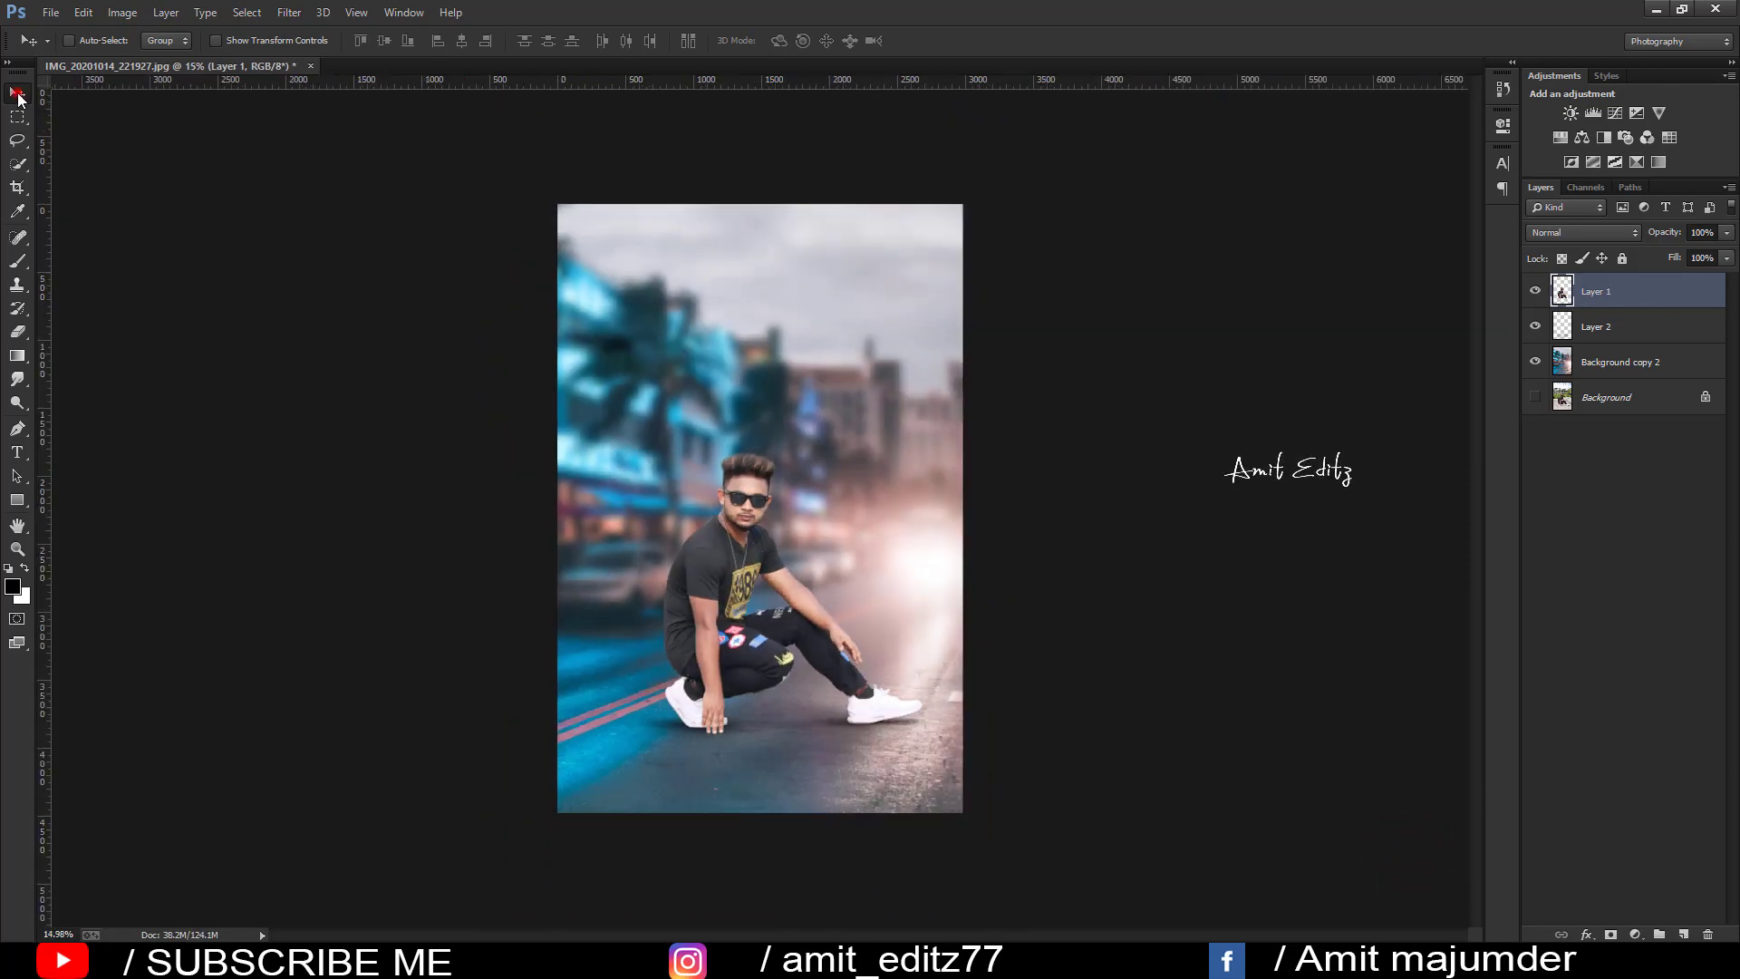
{"action": "scroll", "coordinate": [903, 424], "scroll_direction": "up", "scroll_amount": 2}
{"action": "scroll", "coordinate": [903, 425], "scroll_direction": "up", "scroll_amount": 1}
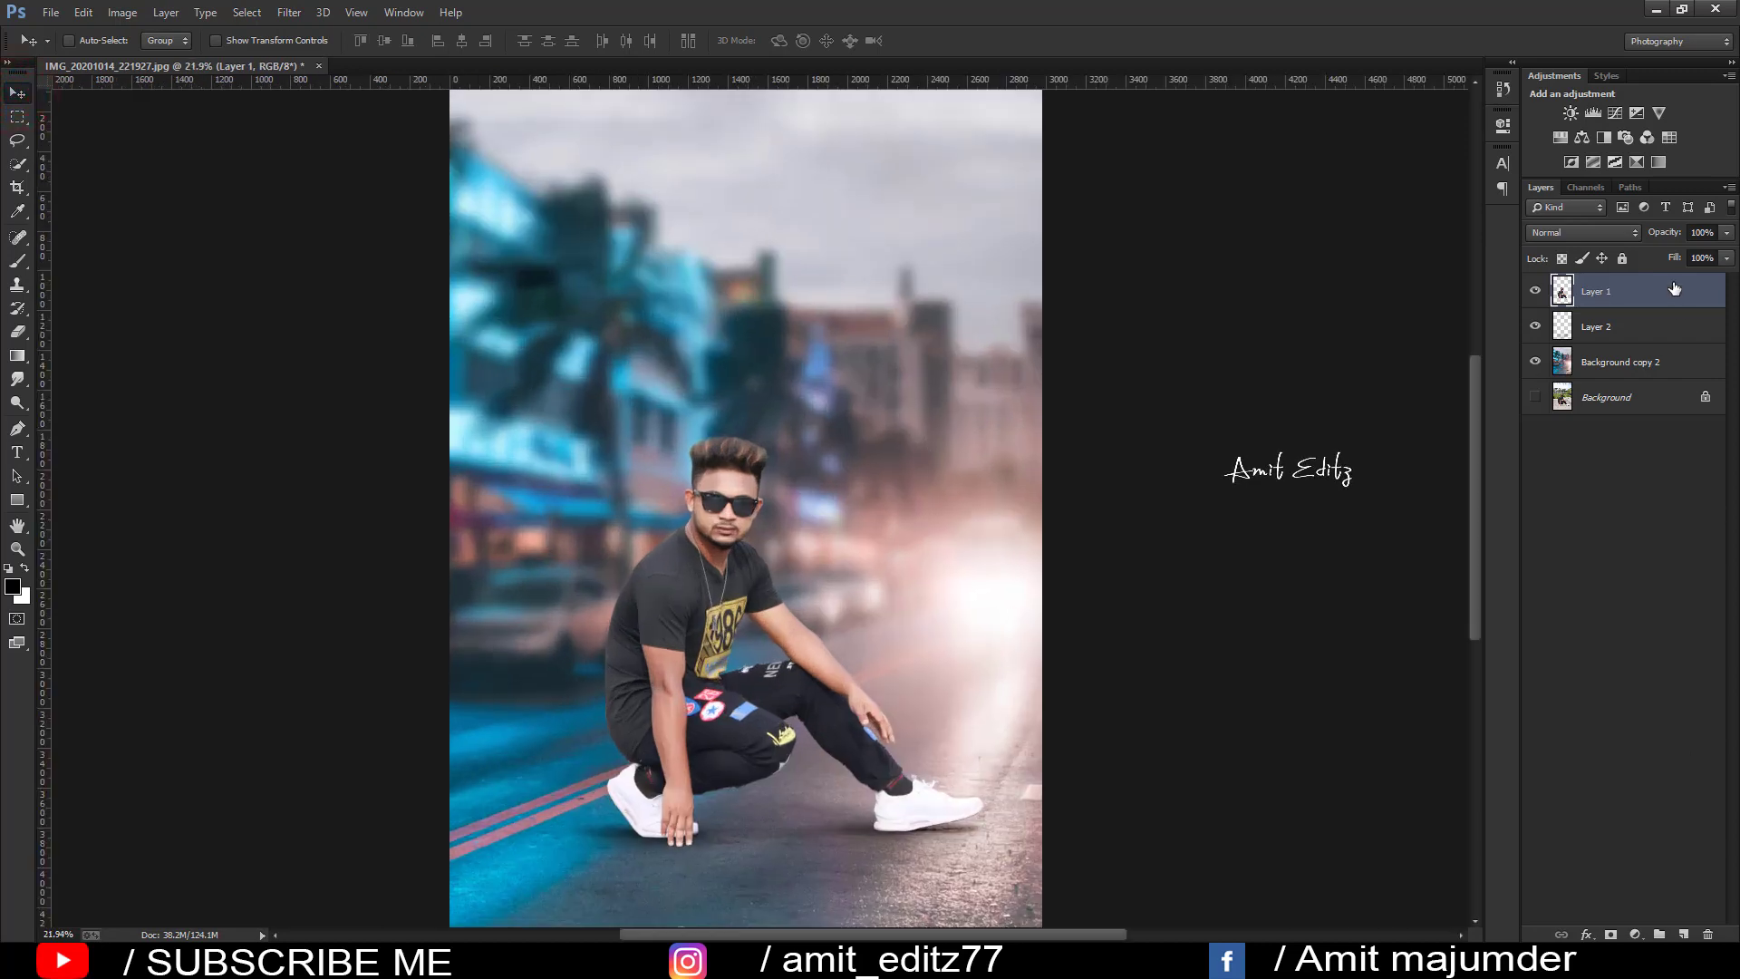
{"action": "left_click", "coordinate": [1561, 139]}
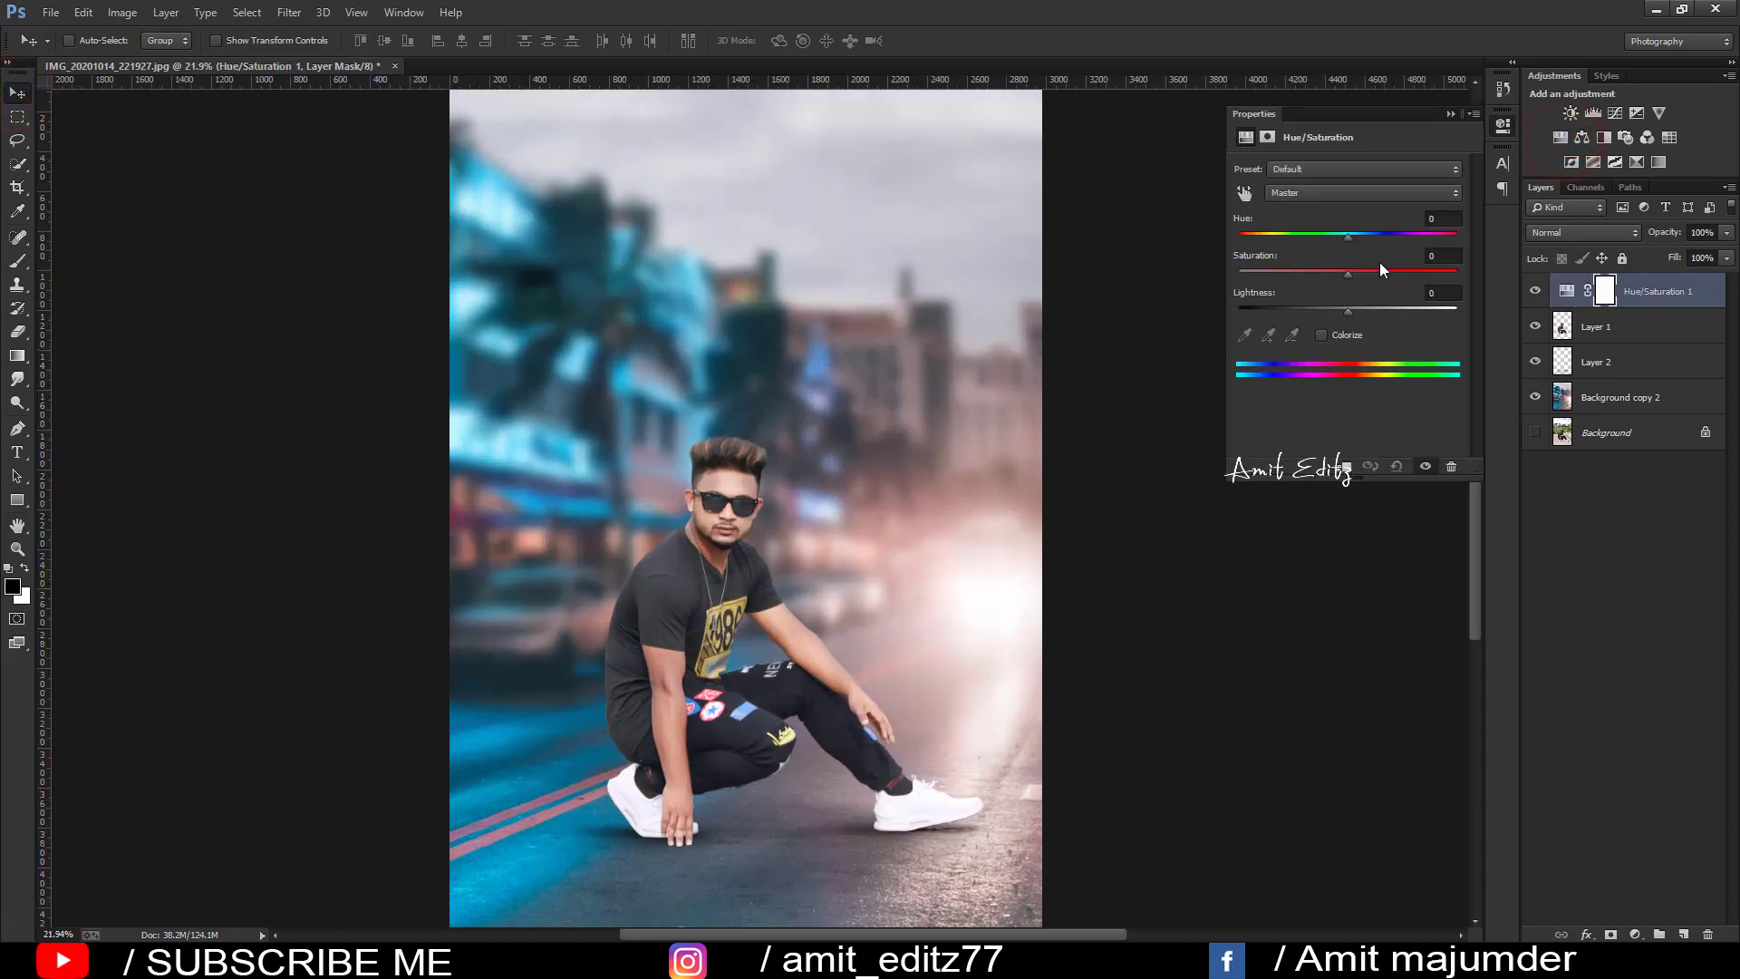
{"action": "left_click_drag", "start_coordinate": [1354, 237], "coordinate": [1372, 237]}
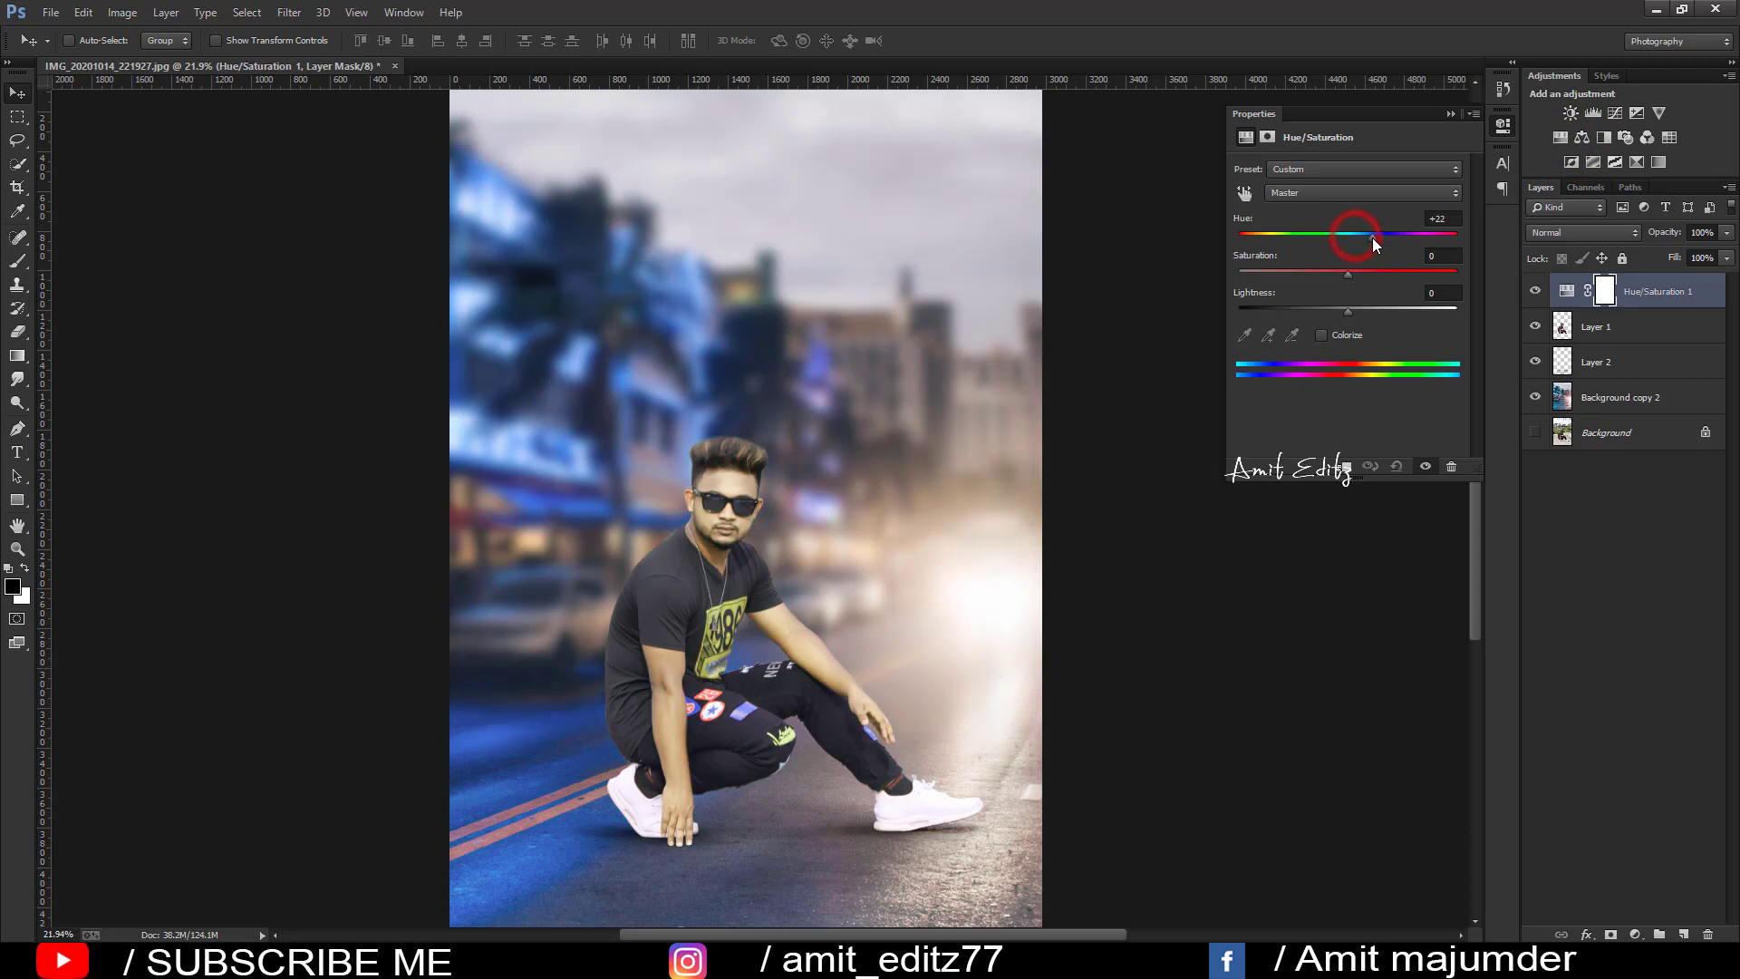
{"action": "left_click", "coordinate": [1451, 115]}
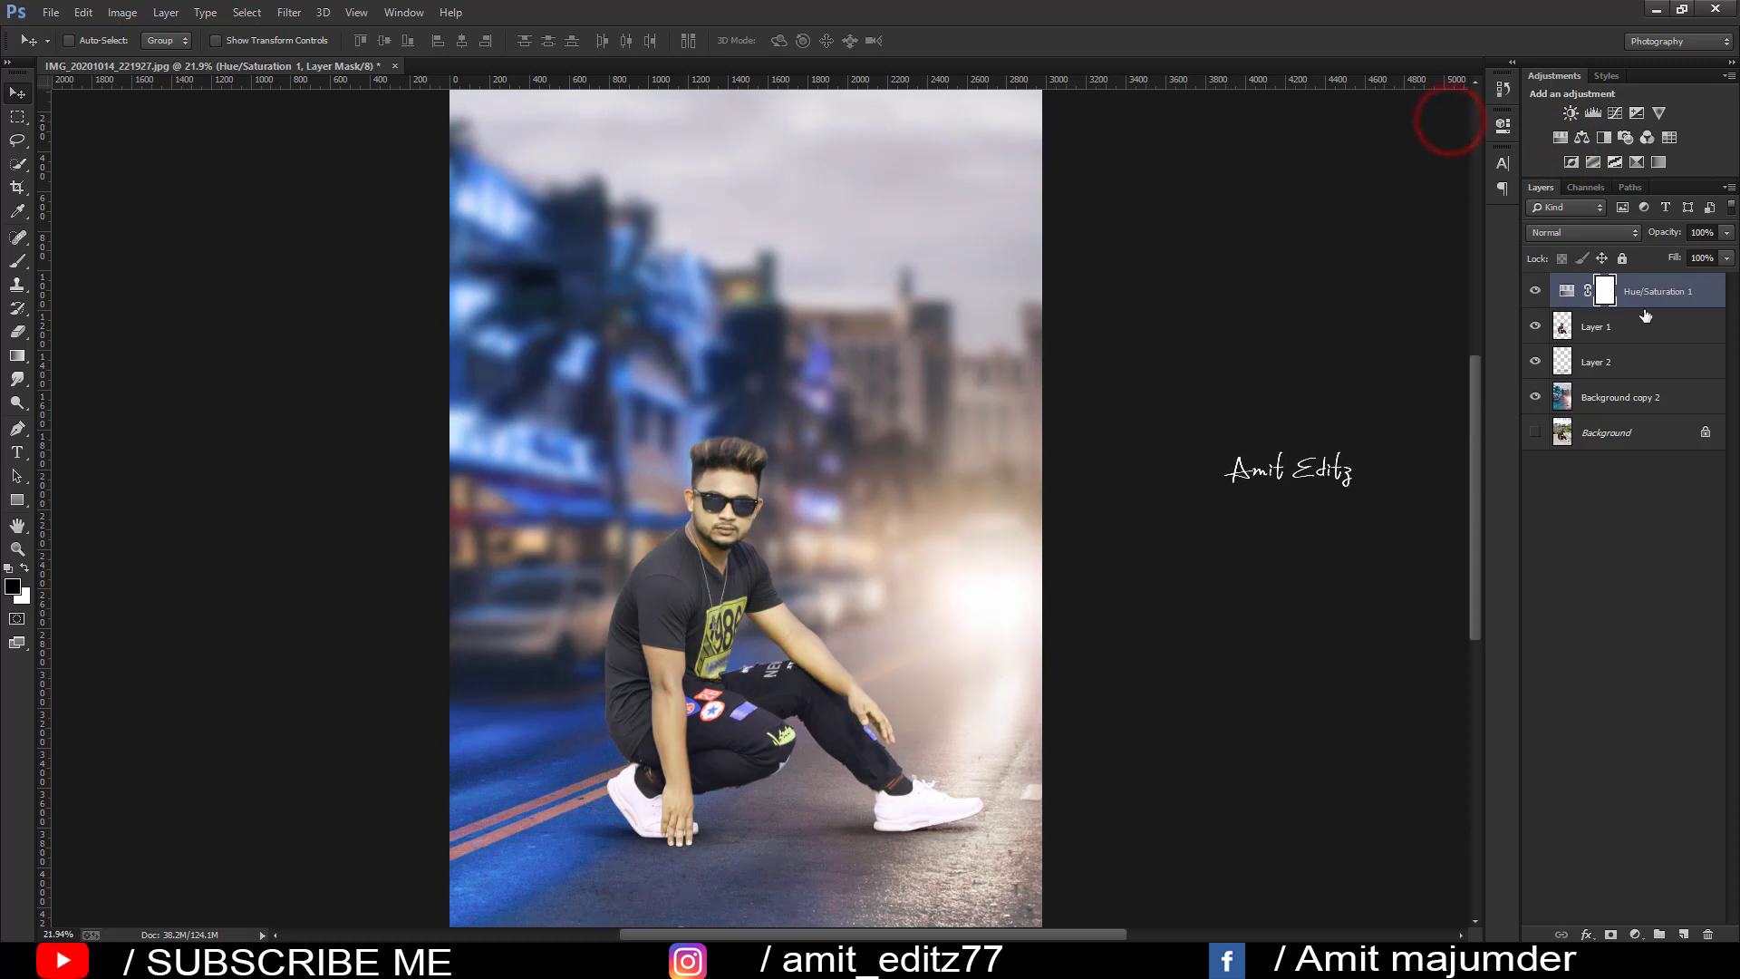
{"action": "mouse_move", "coordinate": [1654, 301]}
{"action": "left_mouse_down"}
{"action": "mouse_move", "coordinate": [1716, 777]}
{"action": "mouse_move", "coordinate": [1708, 933]}
{"action": "left_mouse_up"}
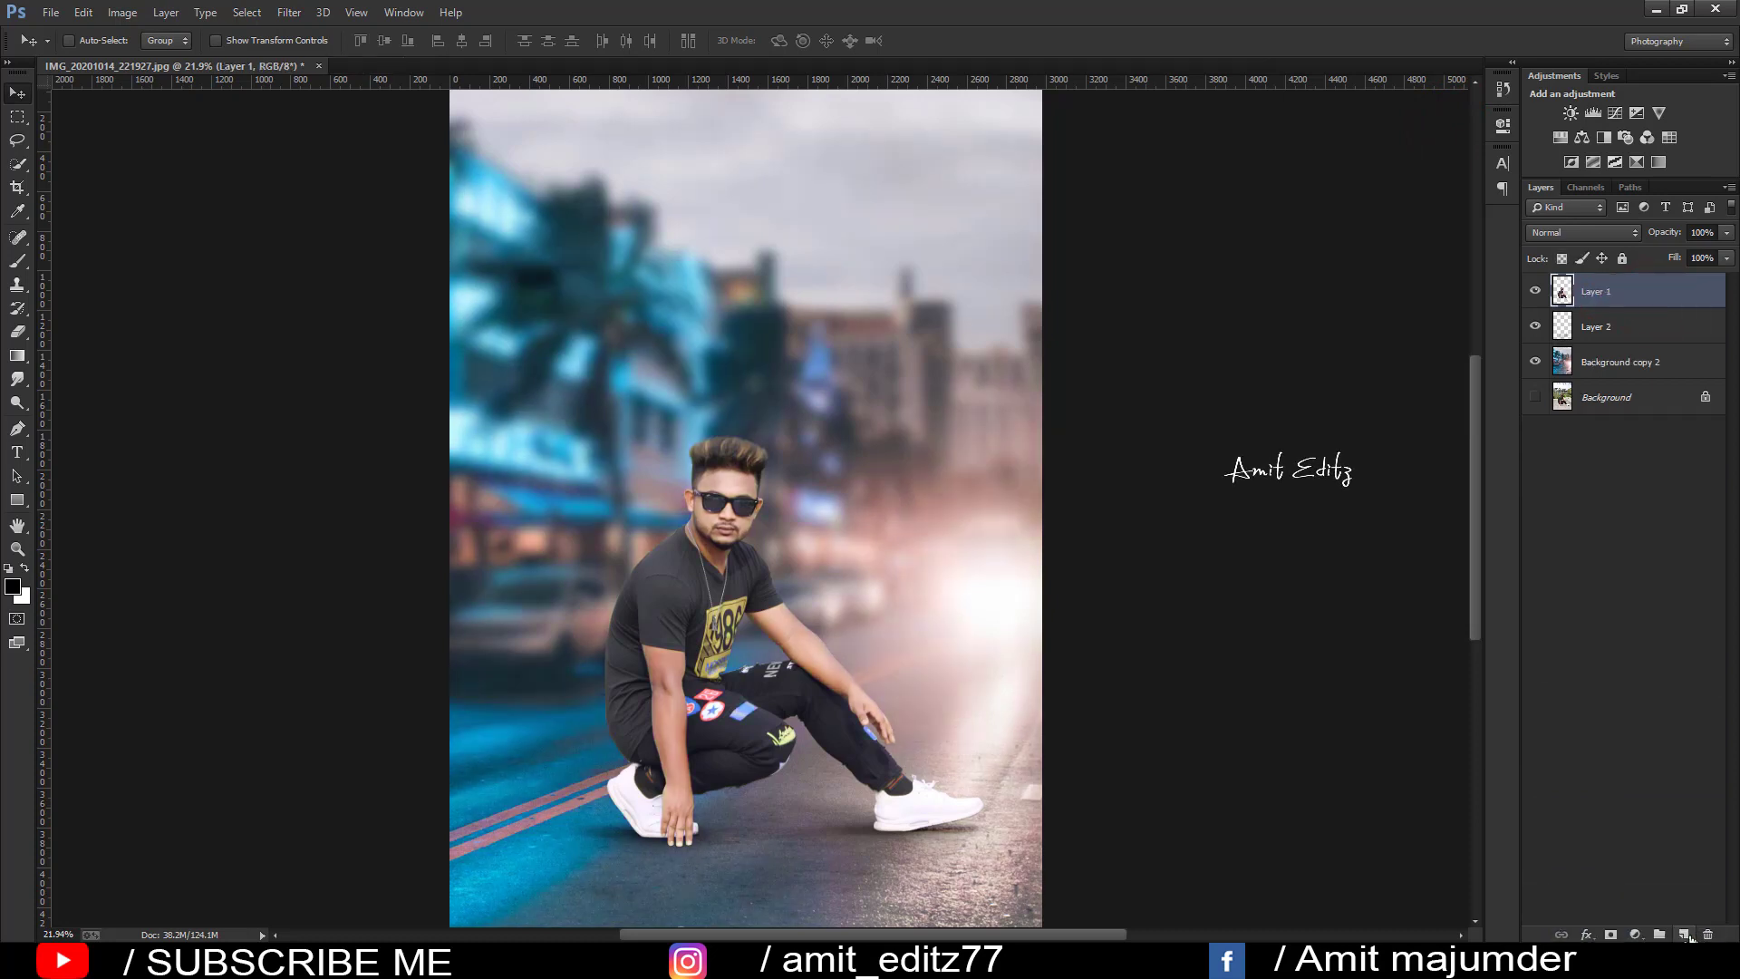
{"action": "left_click", "coordinate": [1685, 934]}
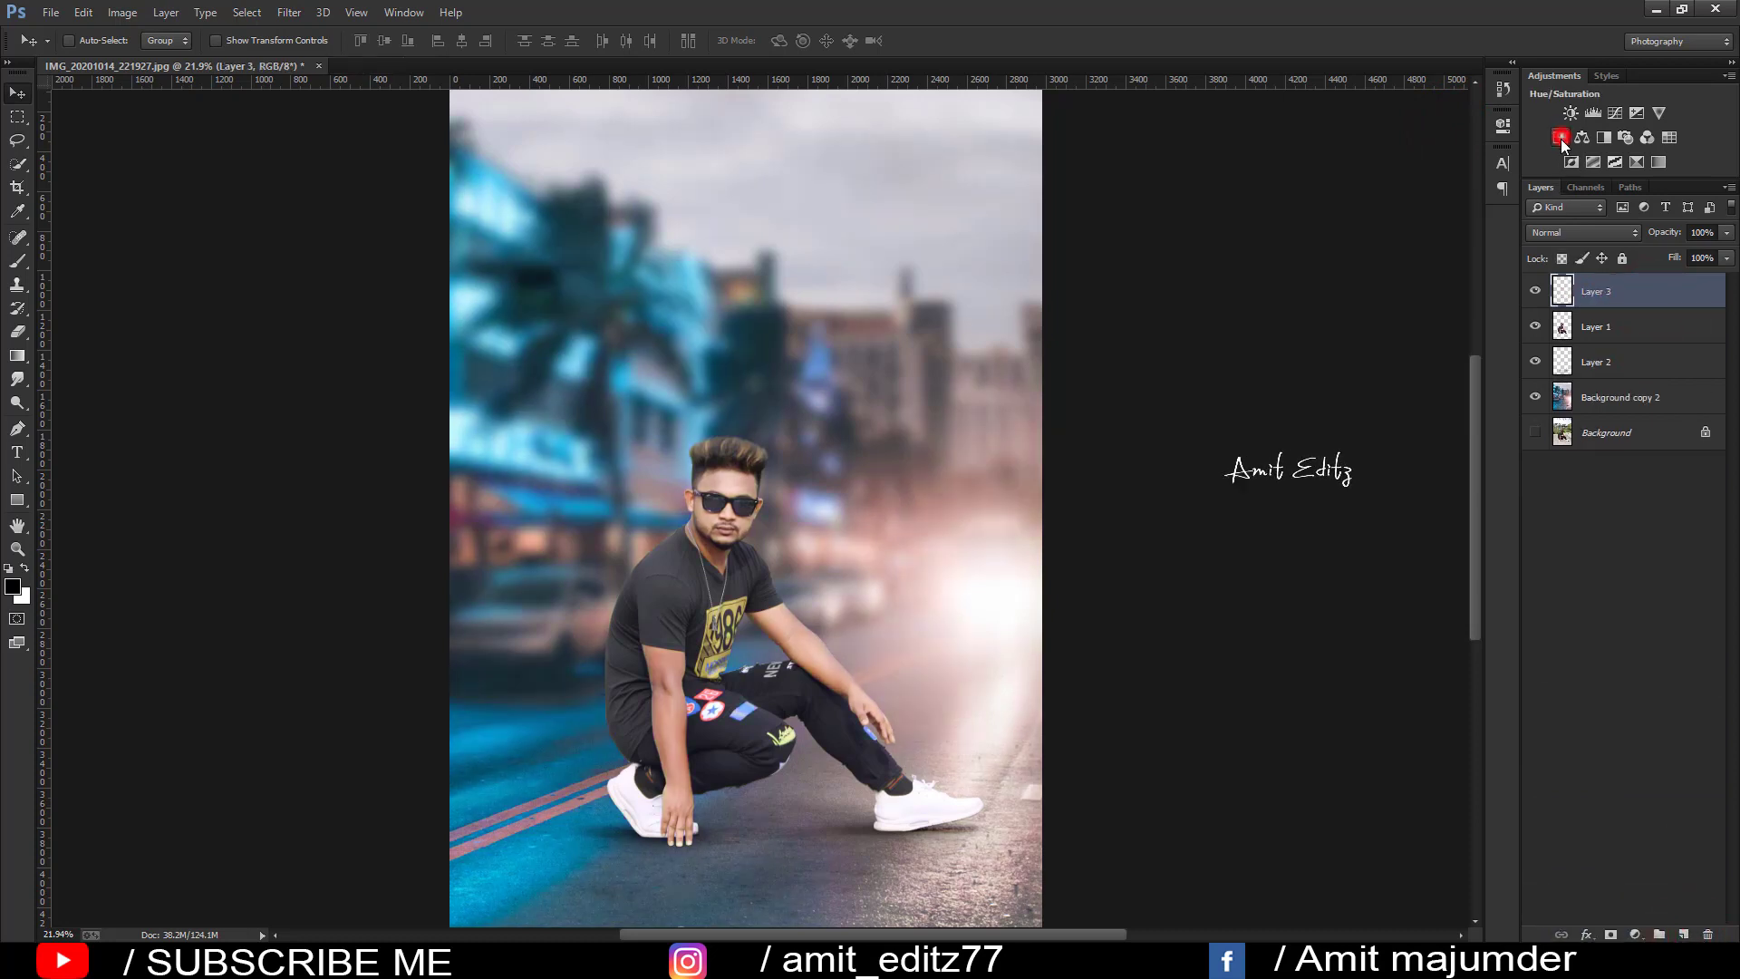
Step: Try a second Hue/Saturation hue shift and delete that adjustment layer too
{"action": "left_click", "coordinate": [1561, 138]}
{"action": "mouse_move", "coordinate": [1345, 236]}
{"action": "left_mouse_down"}
{"action": "mouse_move", "coordinate": [1379, 230]}
{"action": "mouse_move", "coordinate": [1275, 235]}
{"action": "mouse_move", "coordinate": [1310, 241]}
{"action": "left_mouse_up"}
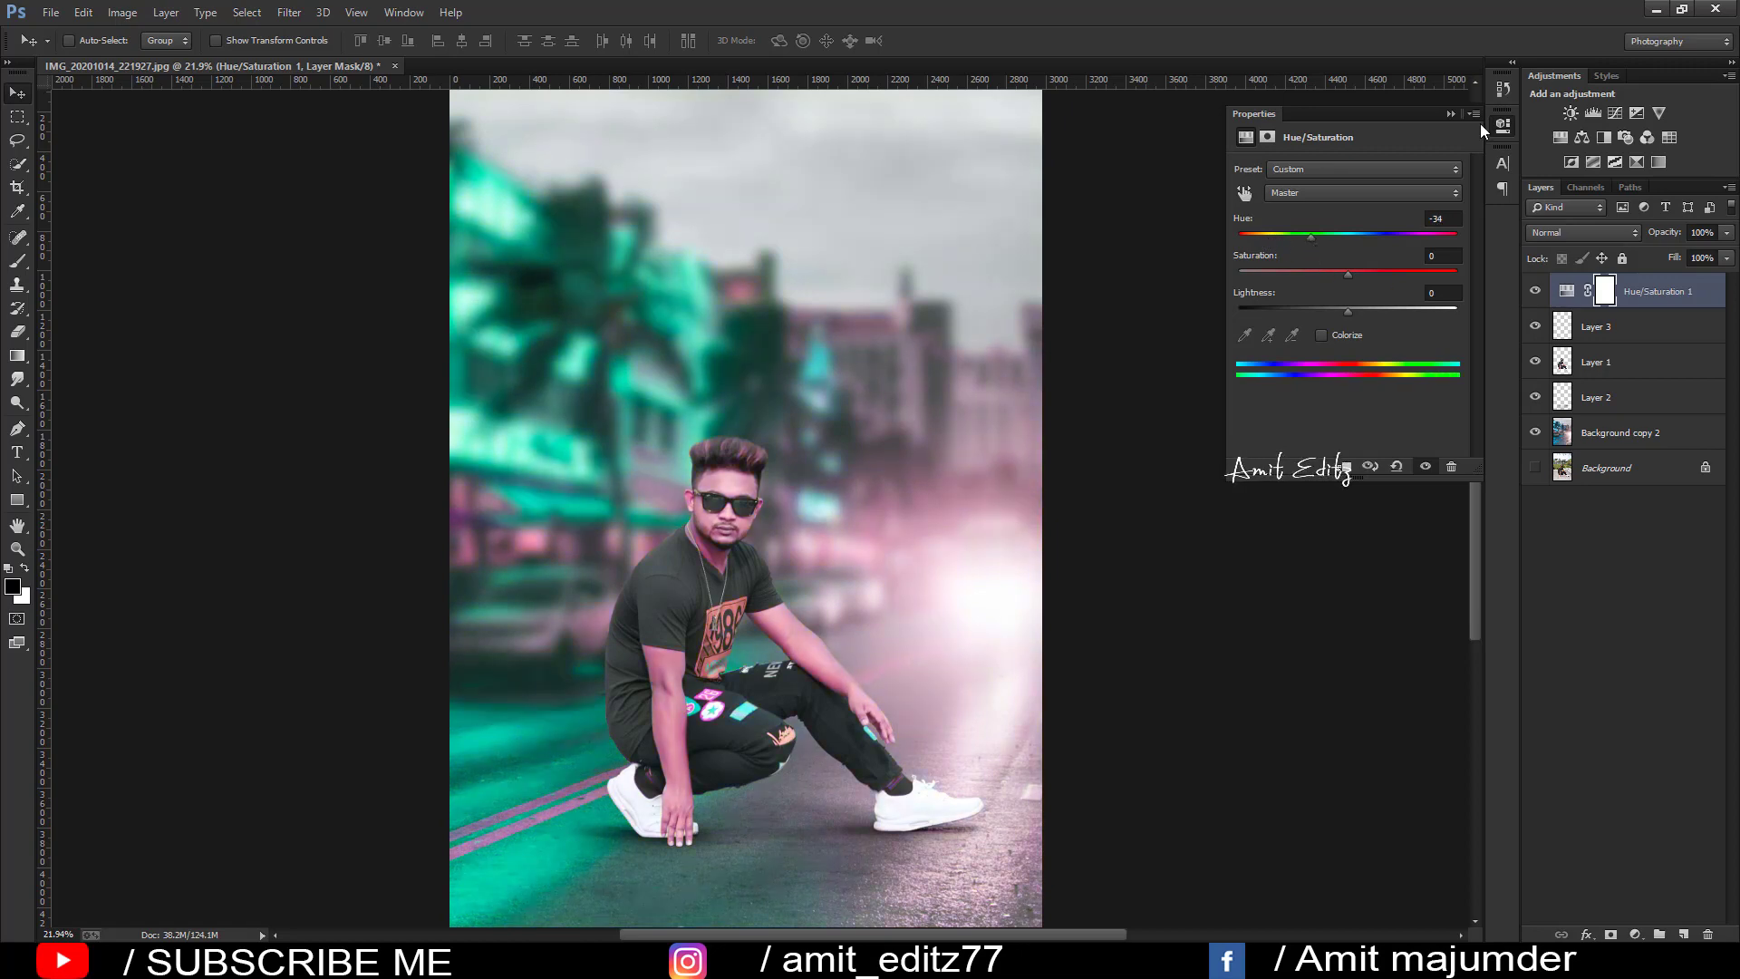
{"action": "left_click", "coordinate": [1450, 117]}
{"action": "left_click_drag", "start_coordinate": [1672, 291], "coordinate": [1706, 922]}
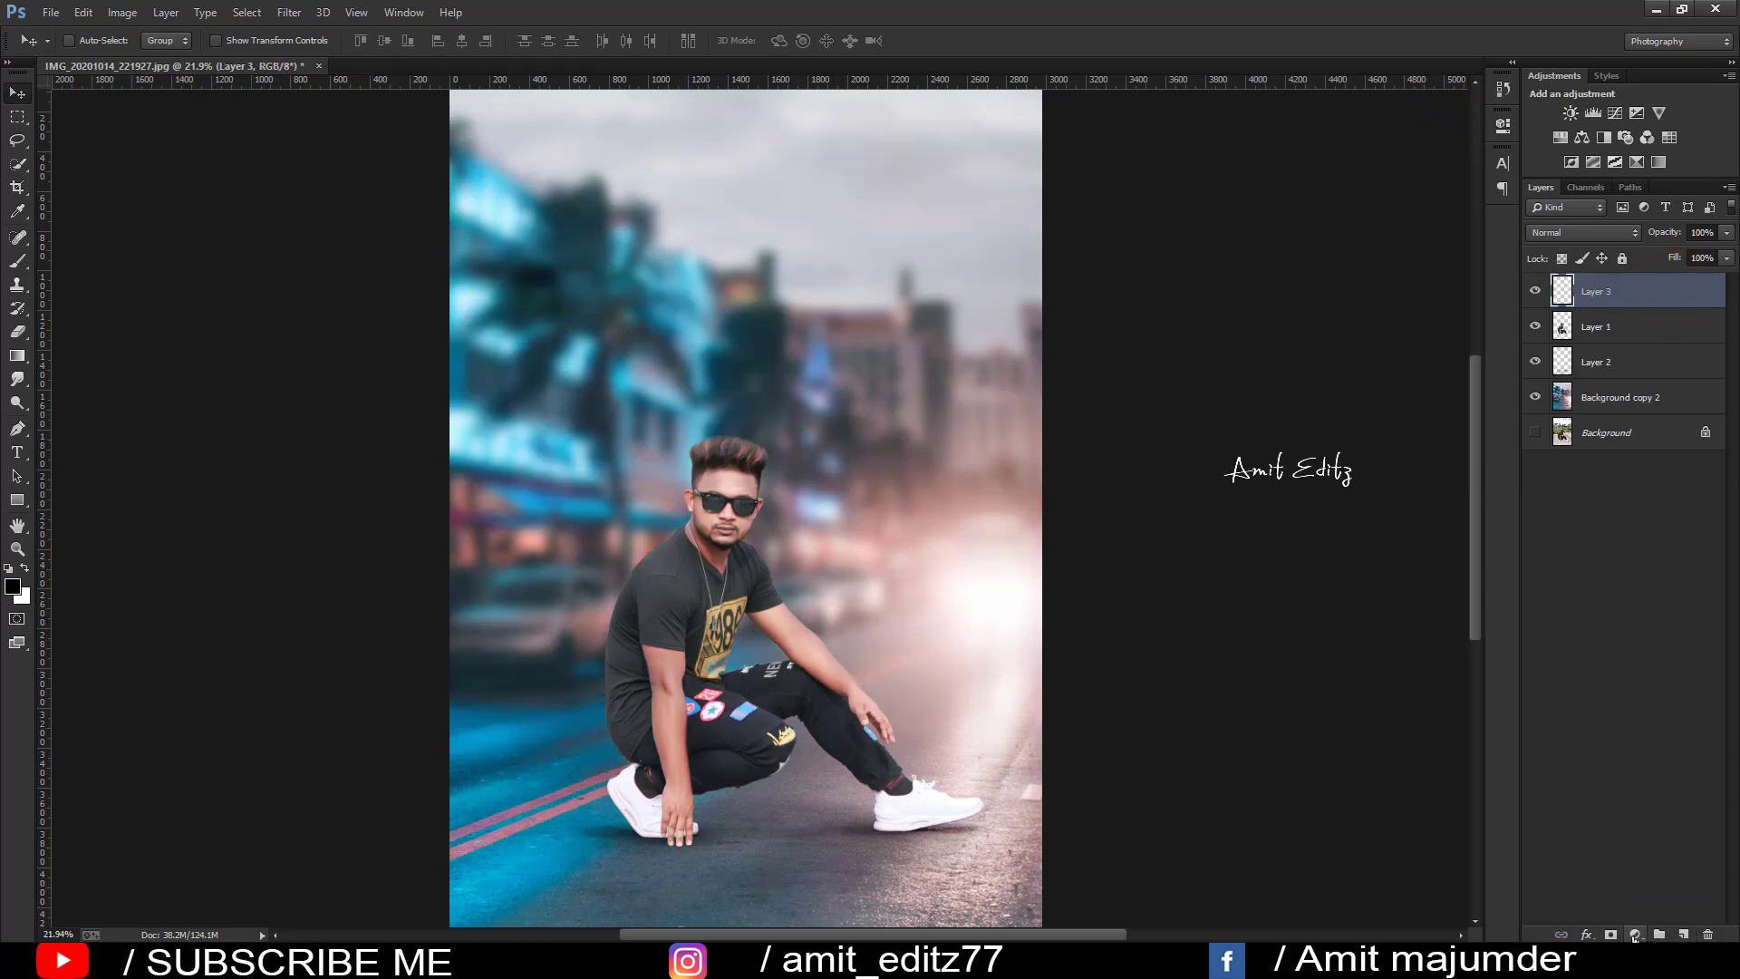
{"action": "left_click", "coordinate": [1635, 933]}
Step: Add a Solid Color fill layer coloured pale cream #ffefc7
{"action": "left_click", "coordinate": [1605, 545]}
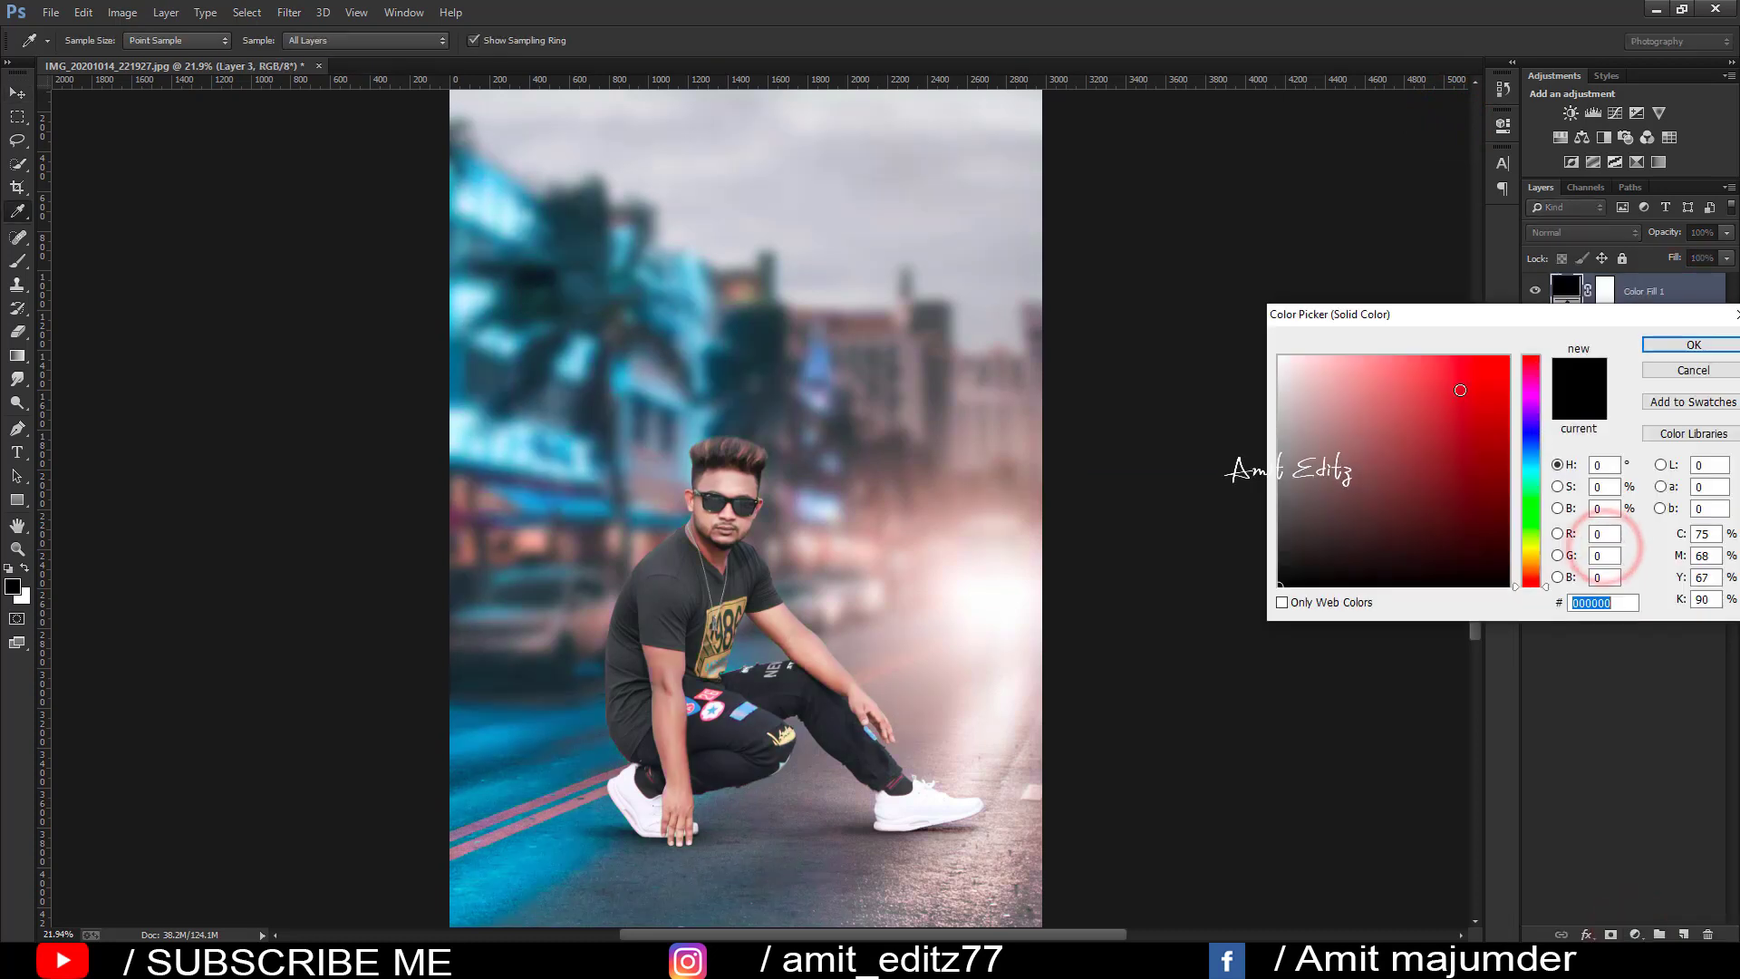
{"action": "left_click_drag", "start_coordinate": [1420, 402], "coordinate": [1471, 356]}
{"action": "left_click", "coordinate": [1531, 470]}
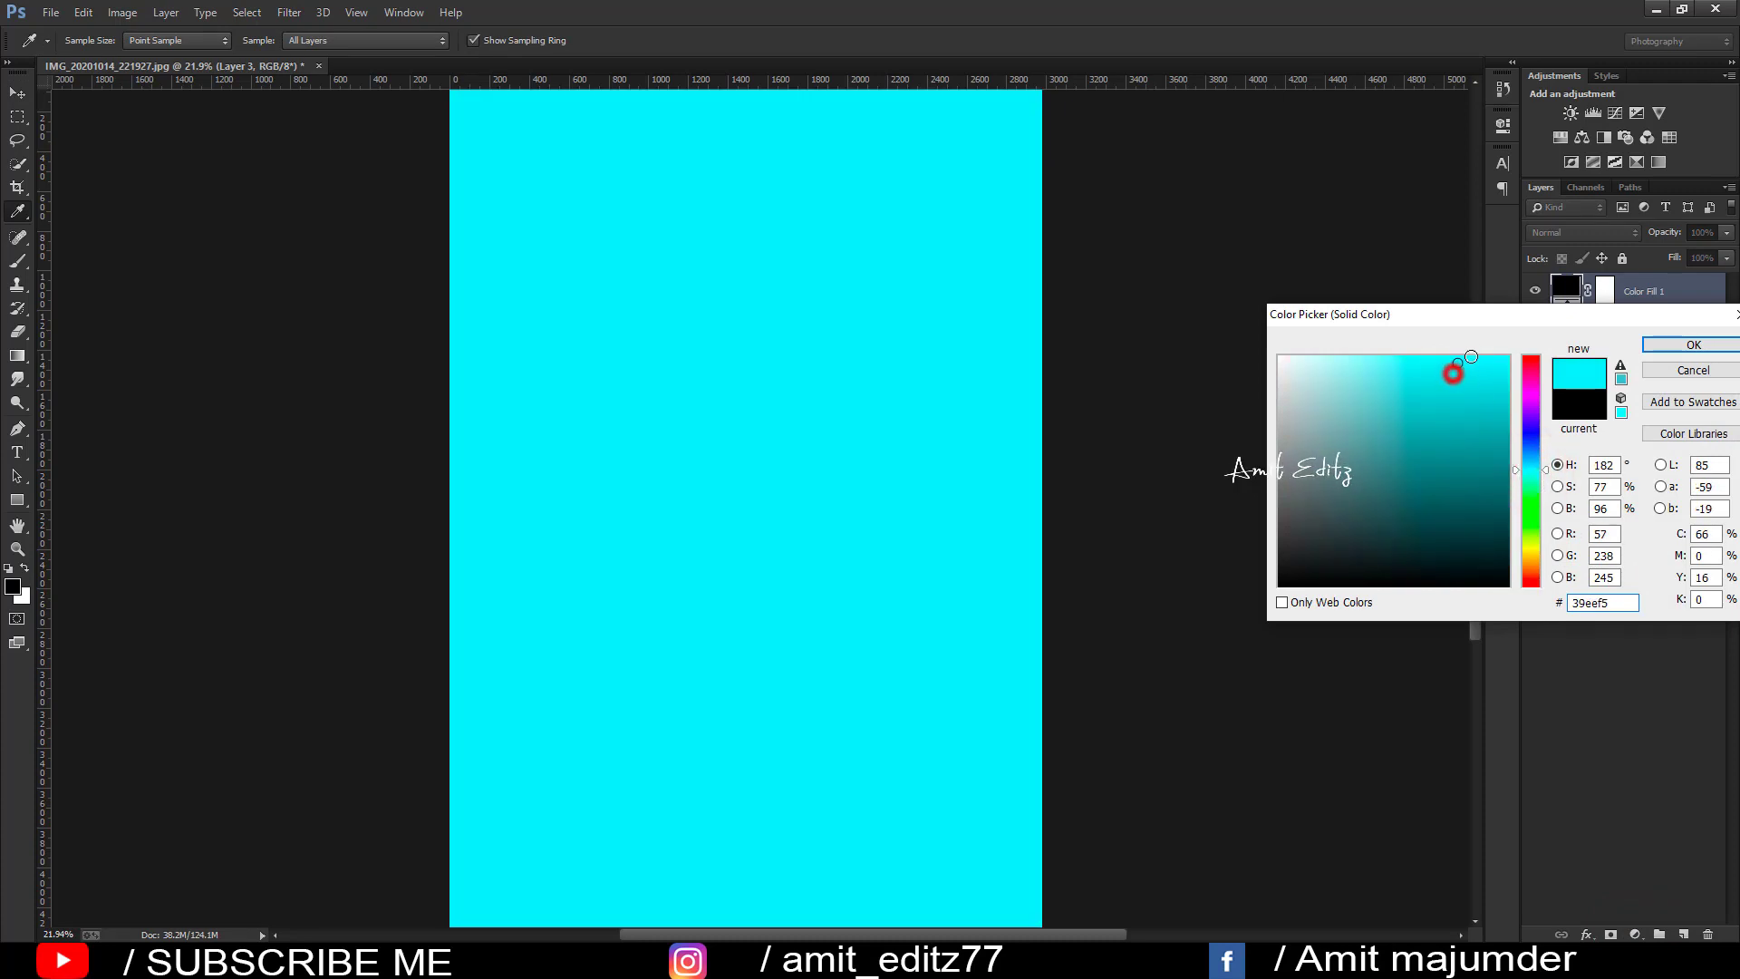
{"action": "left_click", "coordinate": [1531, 554]}
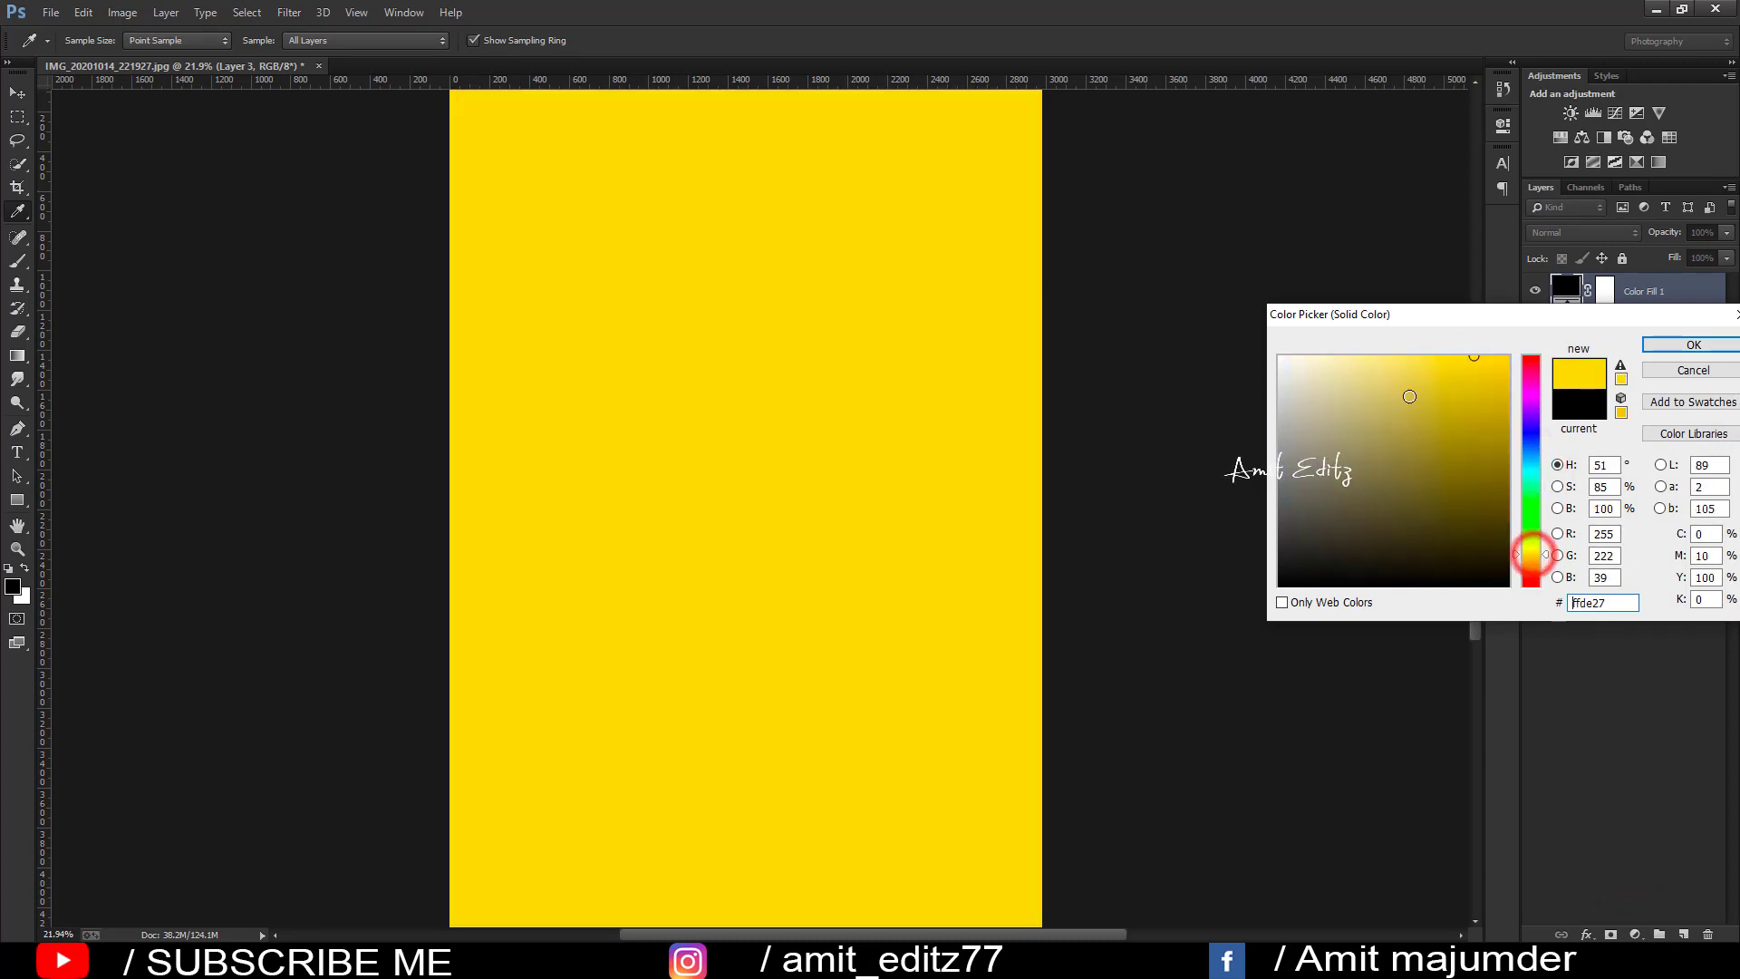
{"action": "left_click", "coordinate": [1391, 375]}
{"action": "left_click", "coordinate": [1334, 356]}
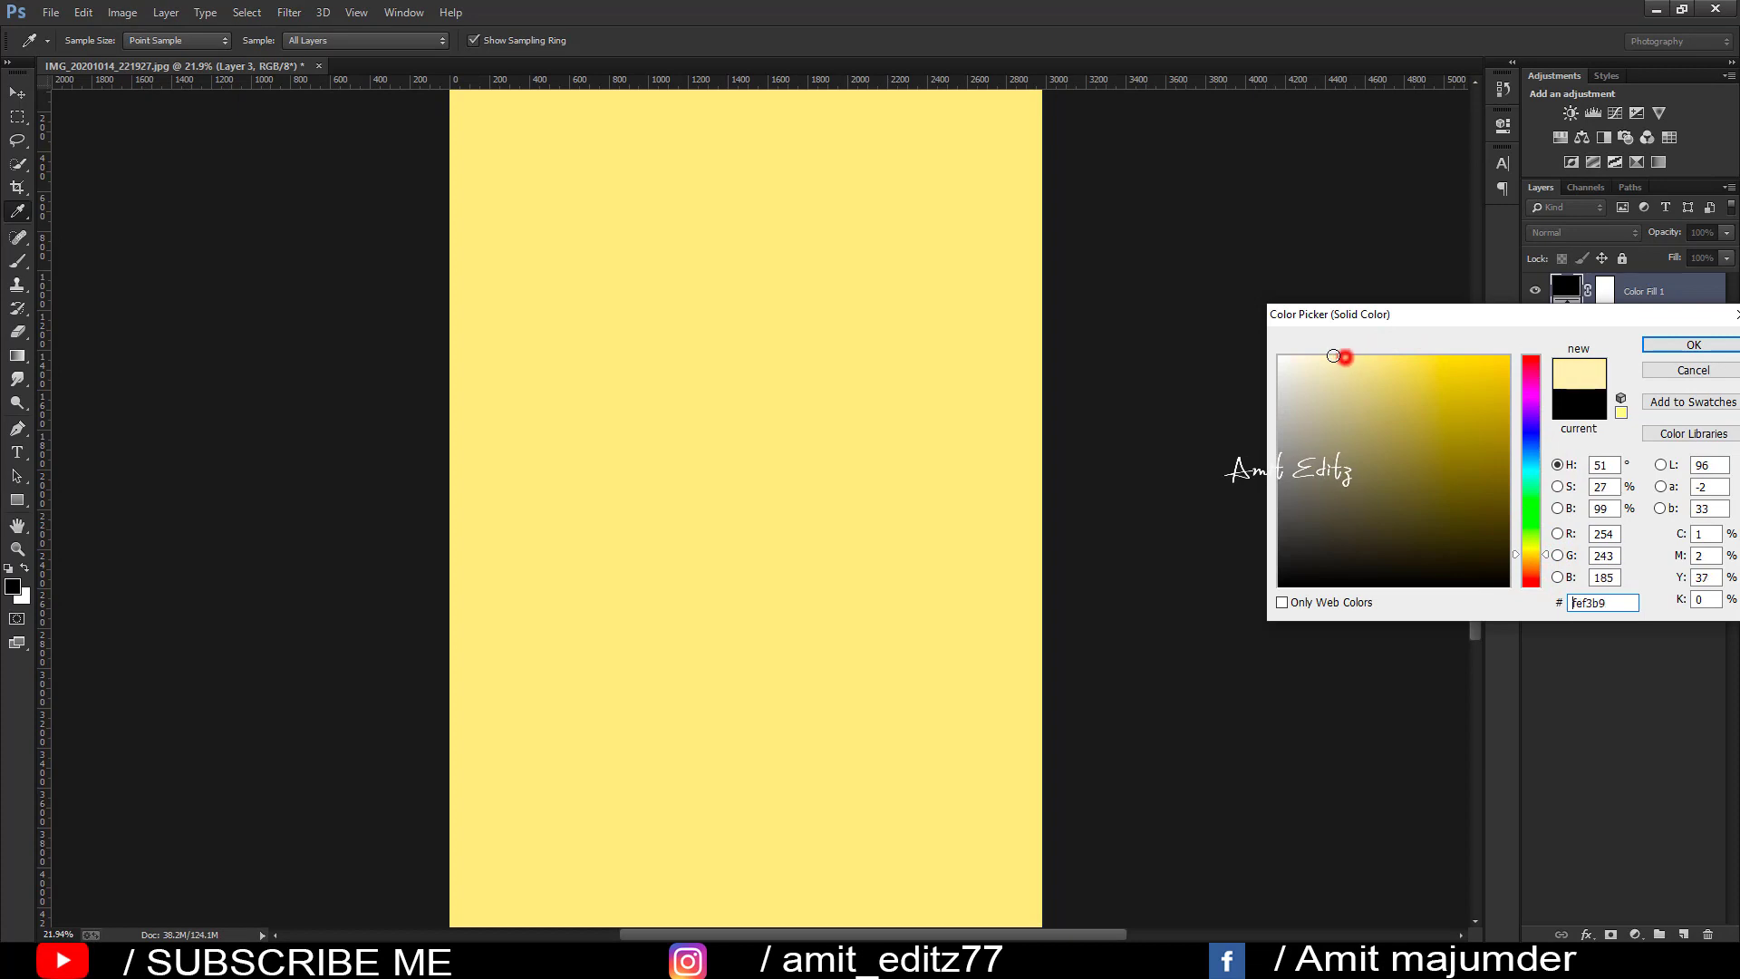
{"action": "left_click", "coordinate": [1531, 560]}
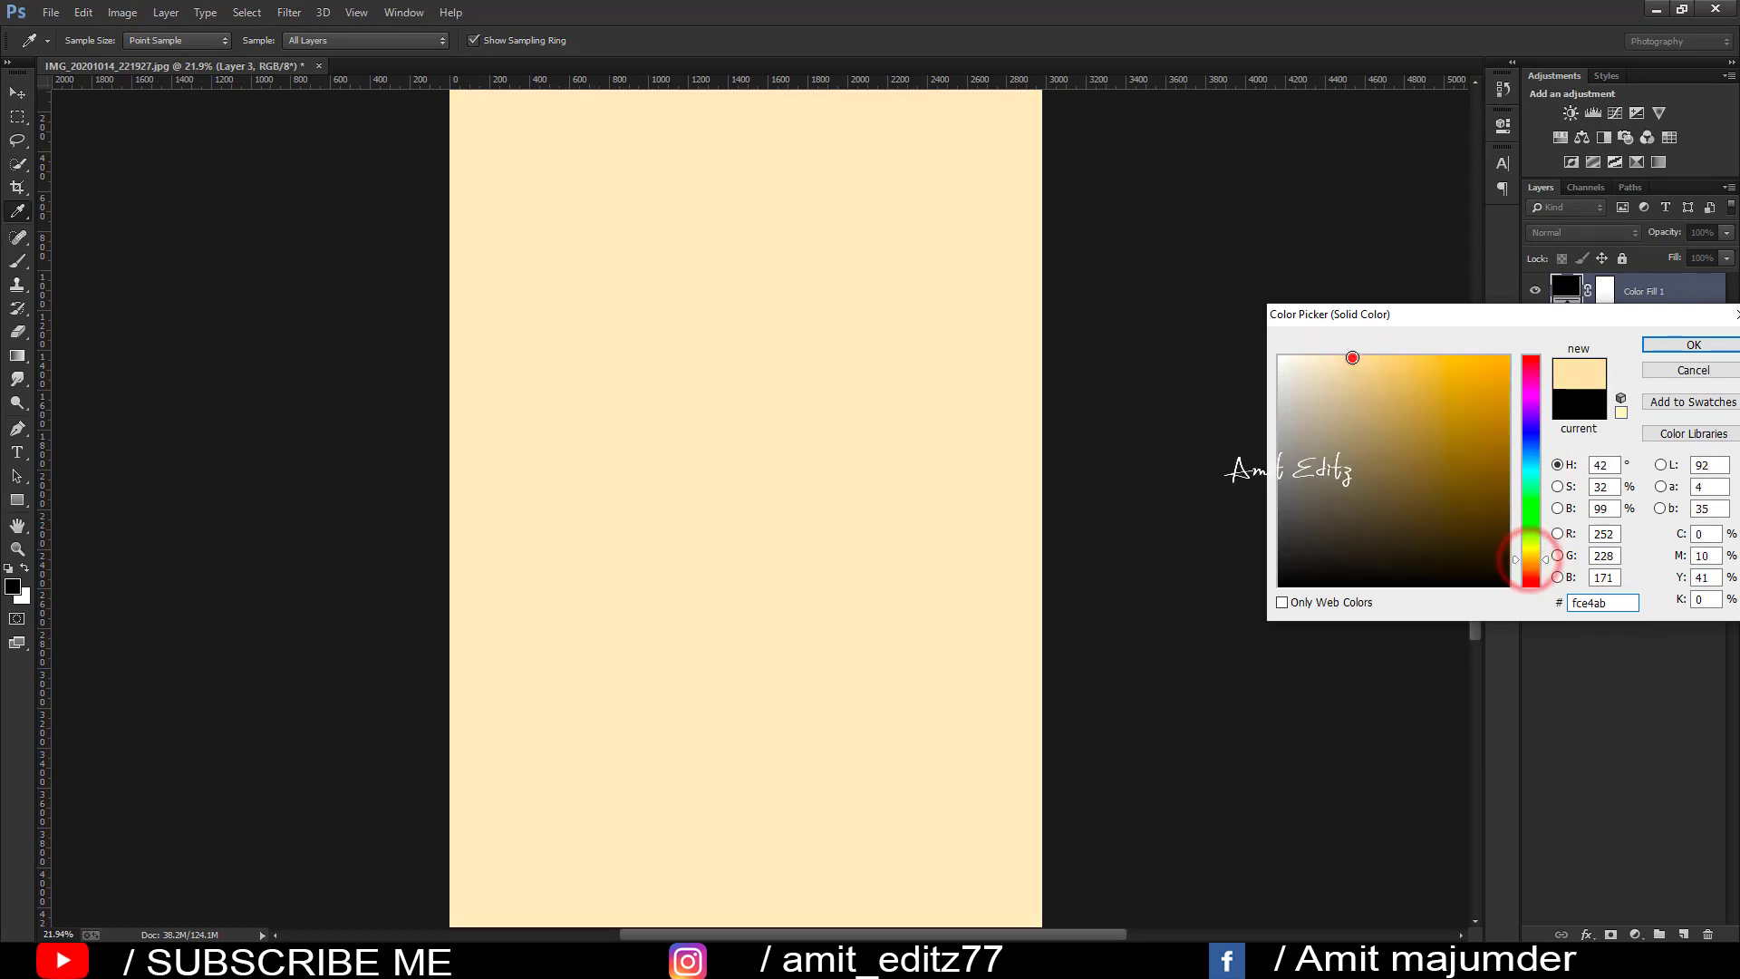
{"action": "left_click", "coordinate": [1355, 358]}
{"action": "left_click", "coordinate": [1328, 356]}
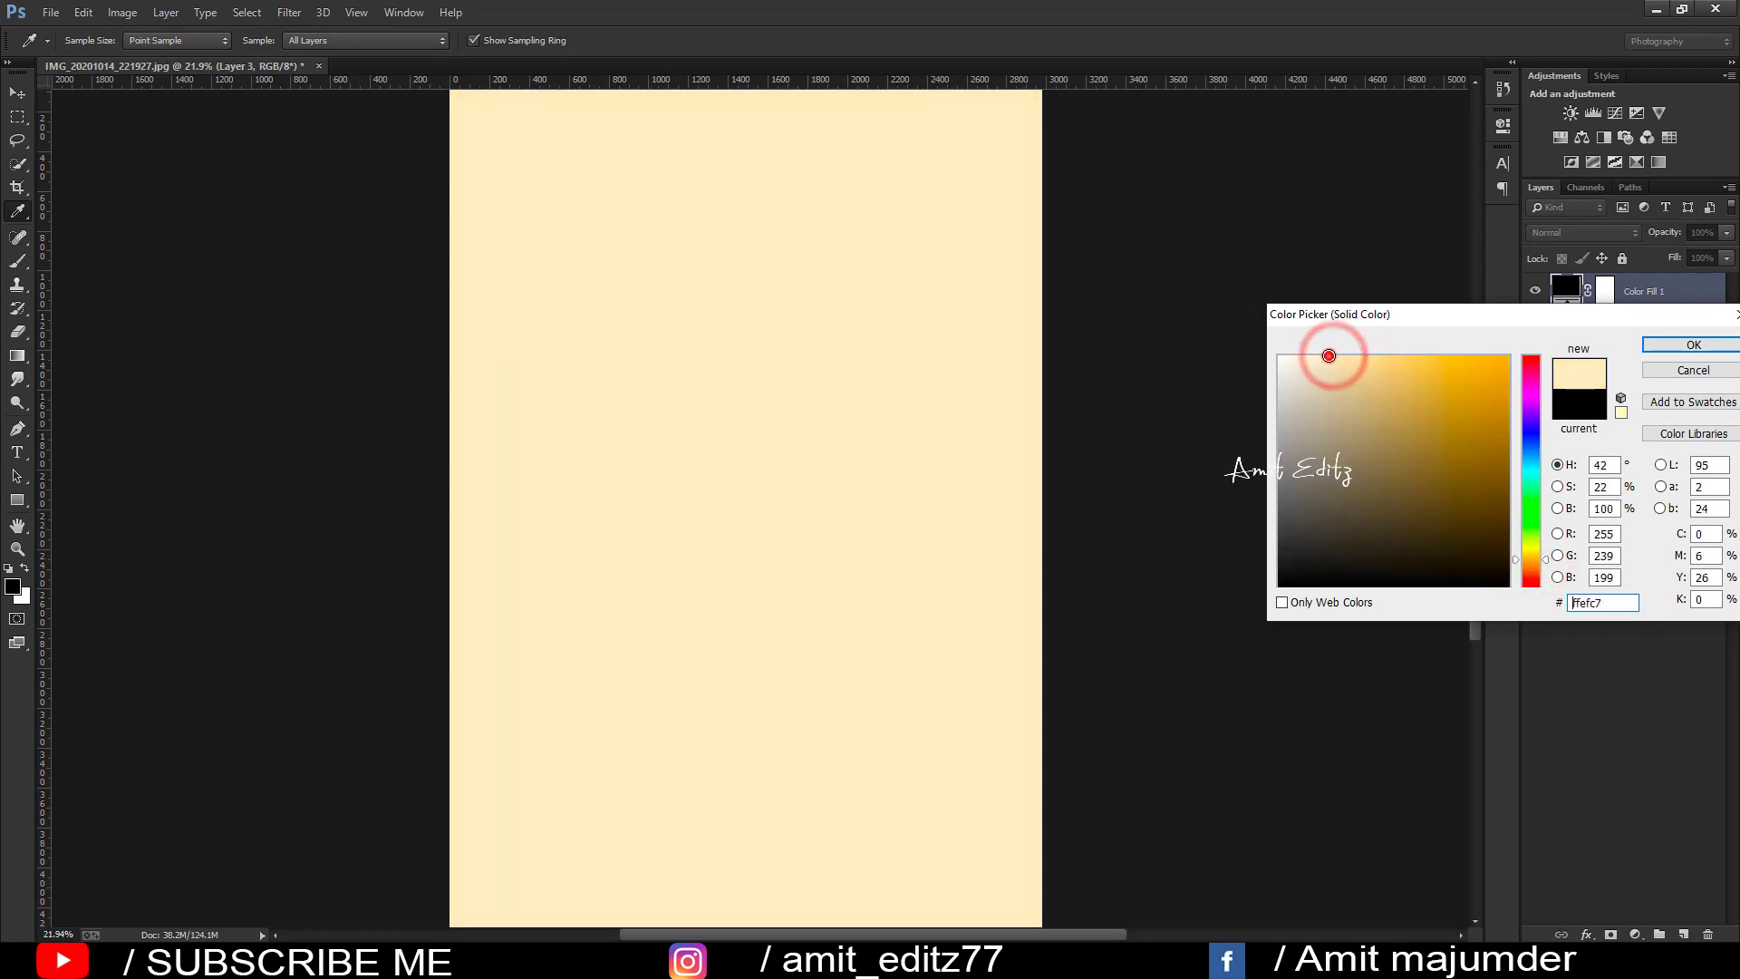
{"action": "left_click", "coordinate": [1661, 346]}
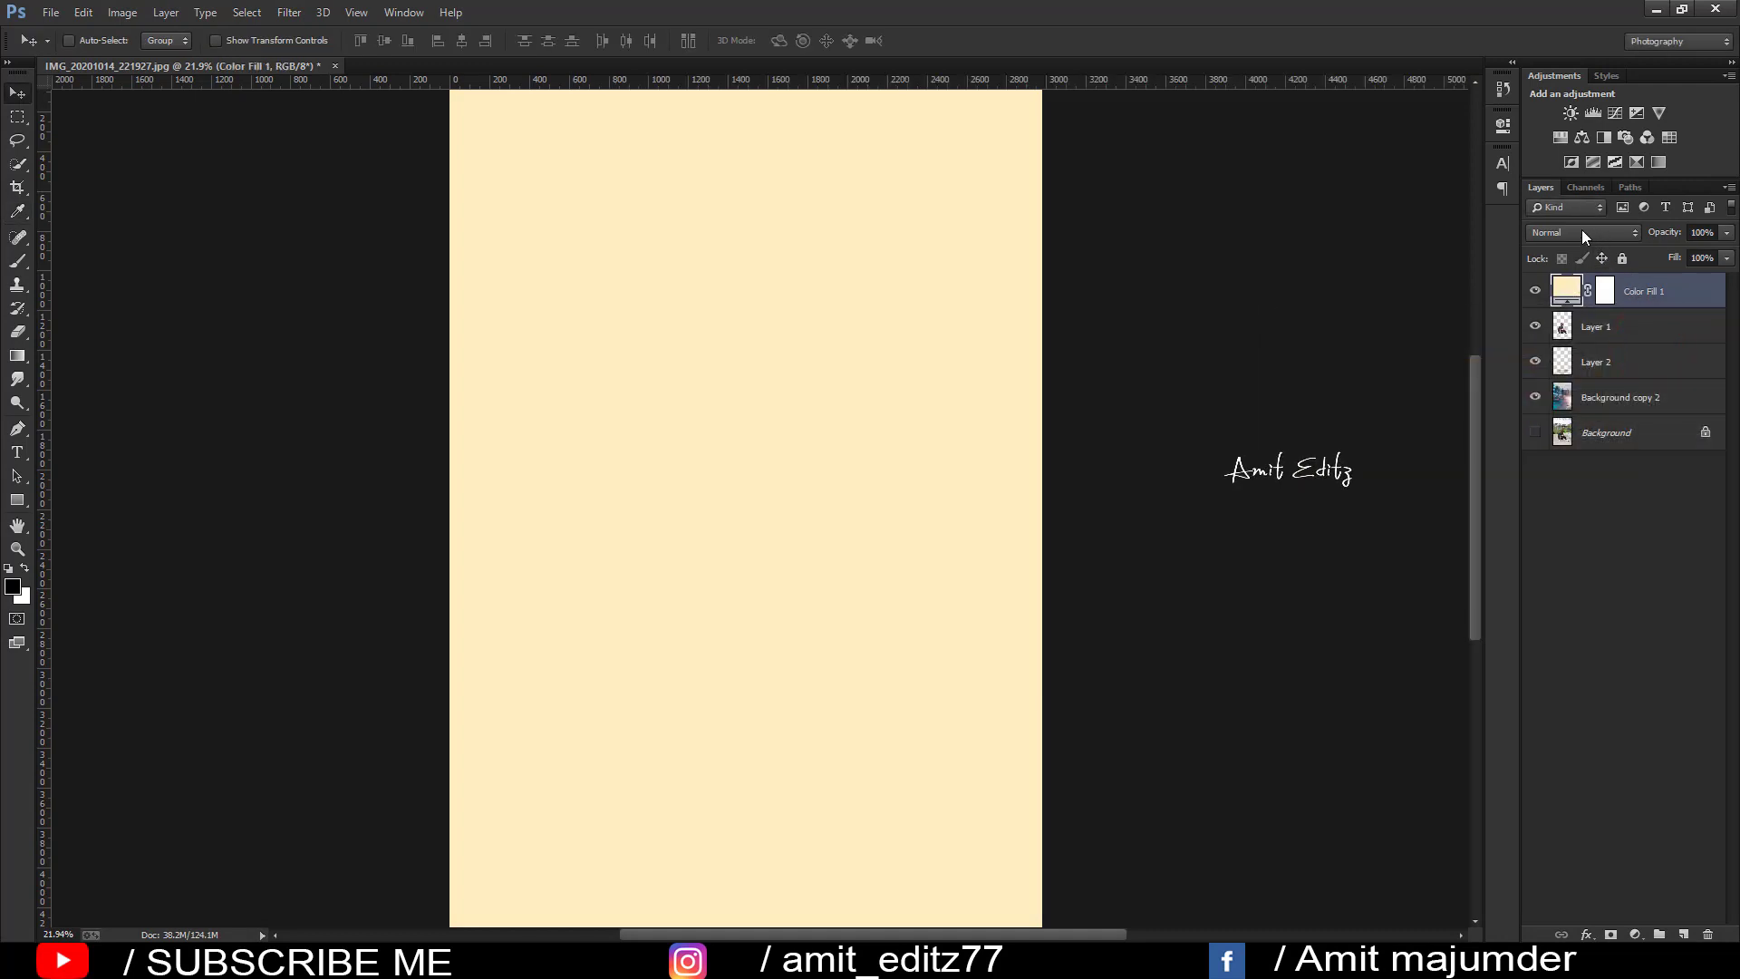
Step: Add a hidden peach Hue/Saturation layer and invert Color Fill 1's mask to black
{"action": "left_click", "coordinate": [1561, 137]}
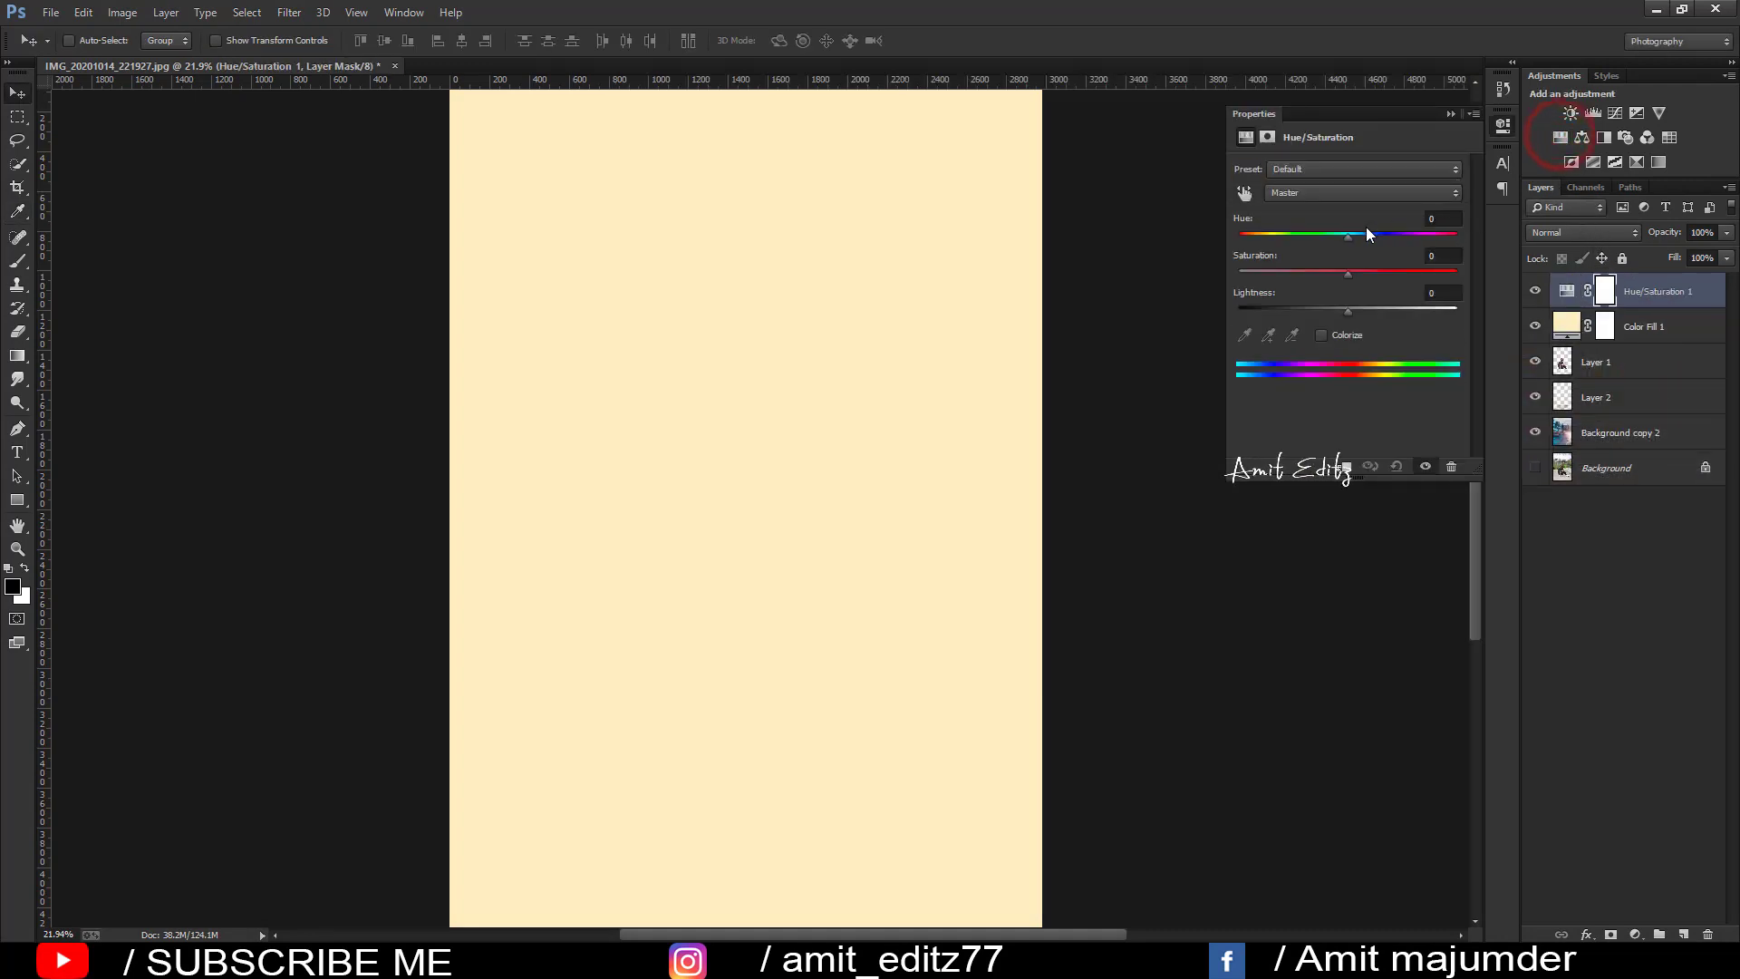
{"action": "mouse_move", "coordinate": [1328, 235]}
{"action": "left_mouse_down"}
{"action": "mouse_move", "coordinate": [1260, 235]}
{"action": "mouse_move", "coordinate": [1348, 235]}
{"action": "left_mouse_up"}
{"action": "left_click", "coordinate": [1451, 111]}
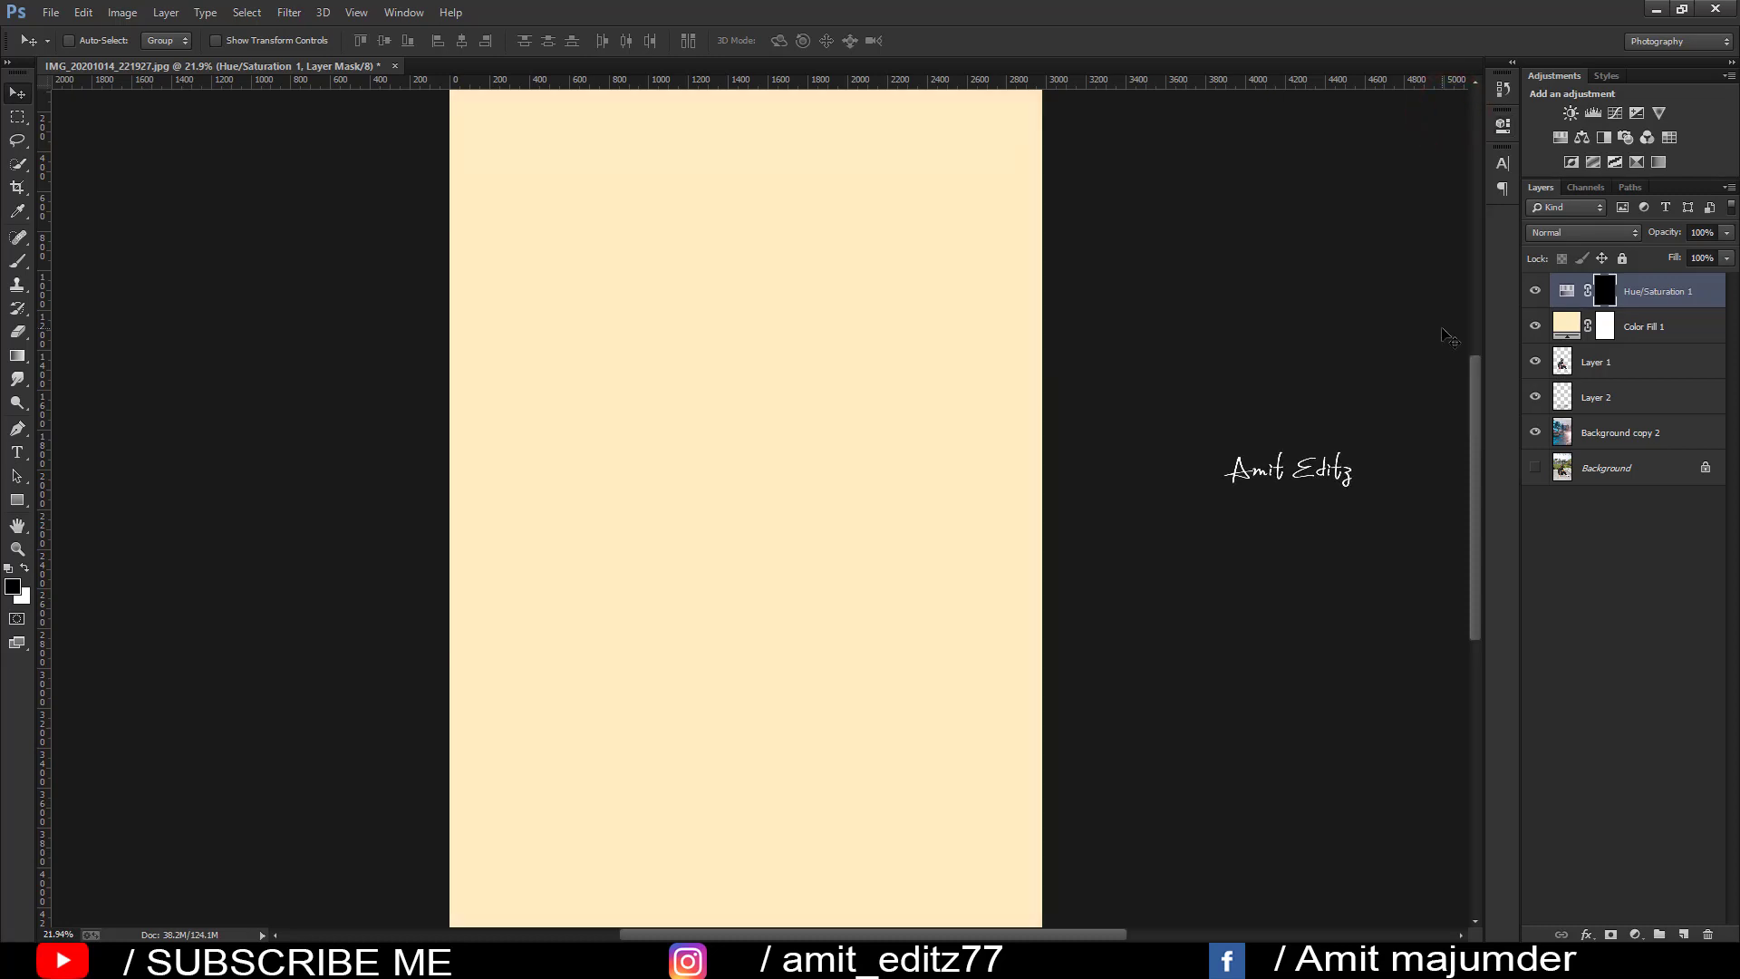
{"action": "left_click", "coordinate": [1606, 327]}
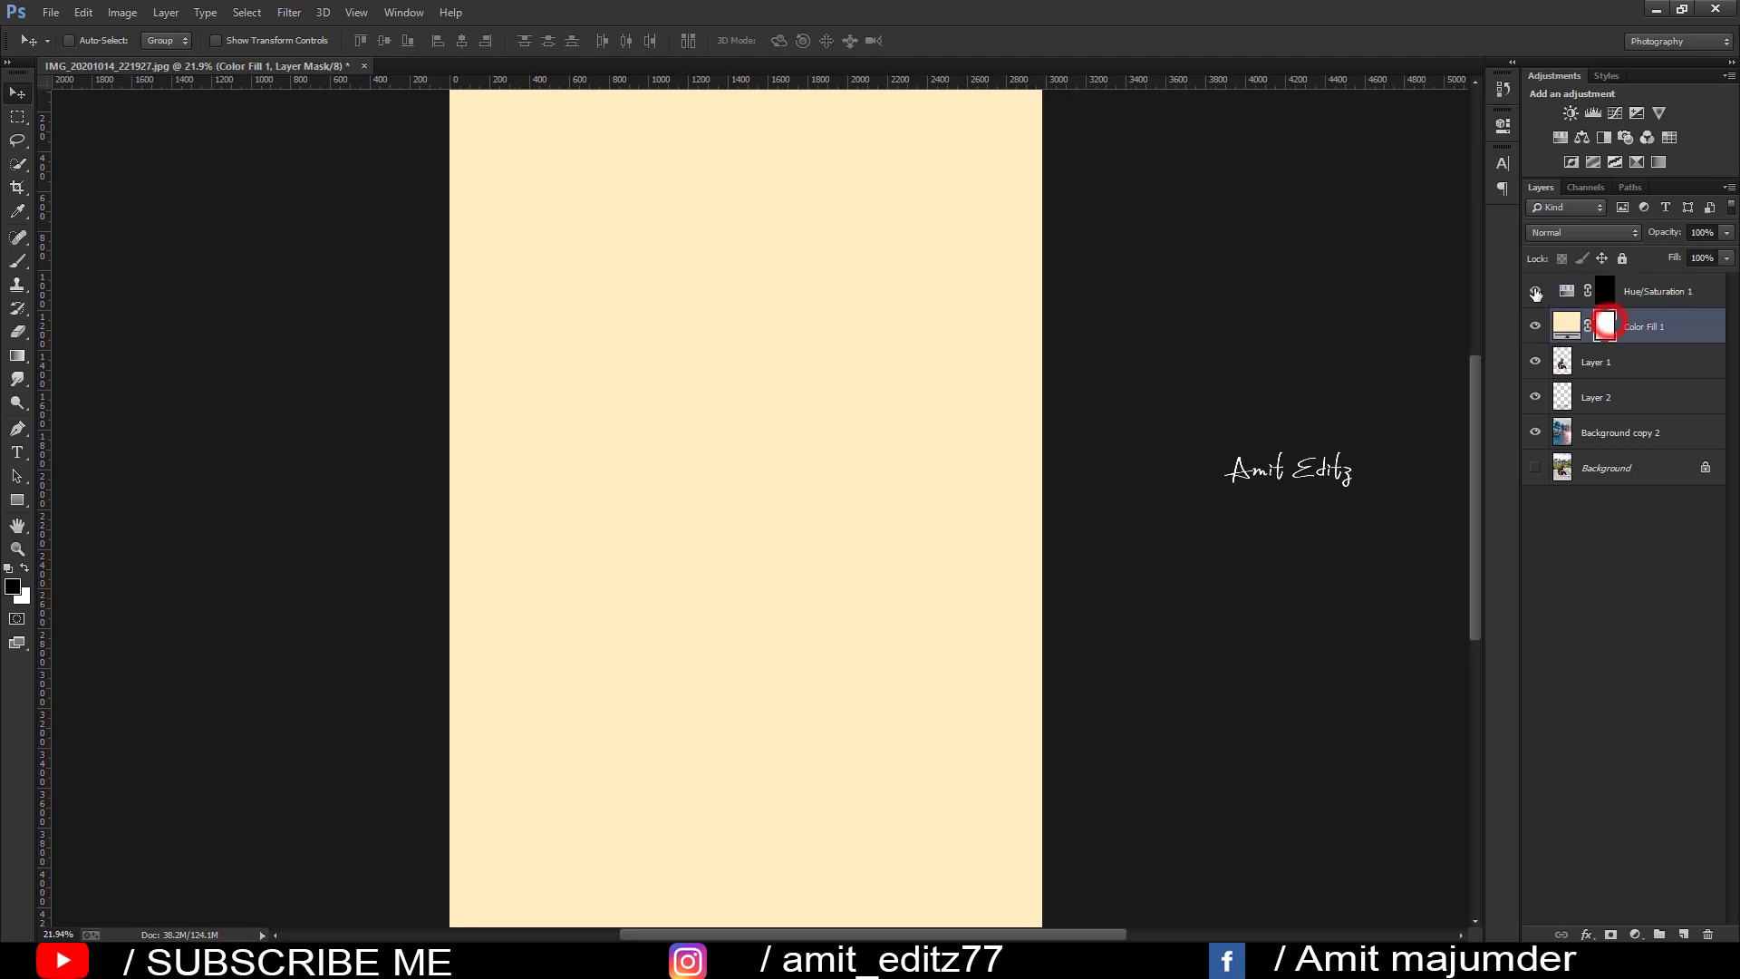
{"action": "left_click", "coordinate": [1535, 291]}
{"action": "key", "text": "ctrl+i"}
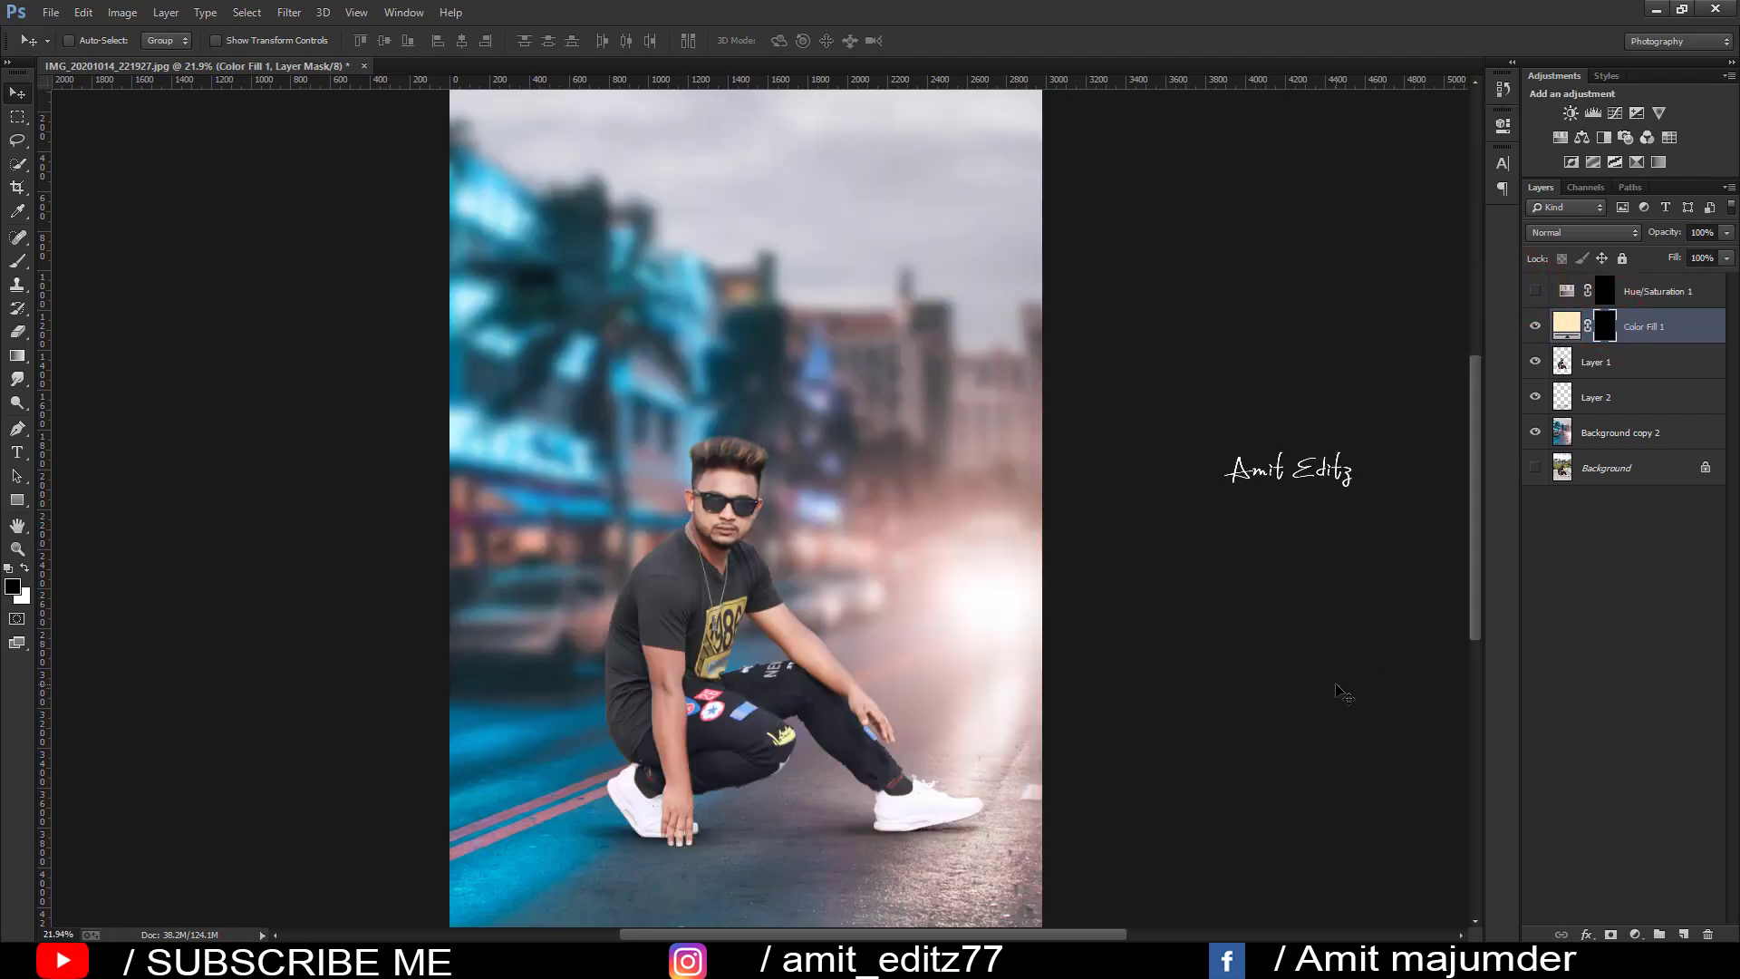
Step: Paint faint white light on the fill mask near the man's face with a soft 9% brush
{"action": "scroll", "coordinate": [1342, 693], "scroll_direction": "up", "scroll_amount": 2}
{"action": "scroll", "coordinate": [419, 525], "scroll_direction": "up", "scroll_amount": 2}
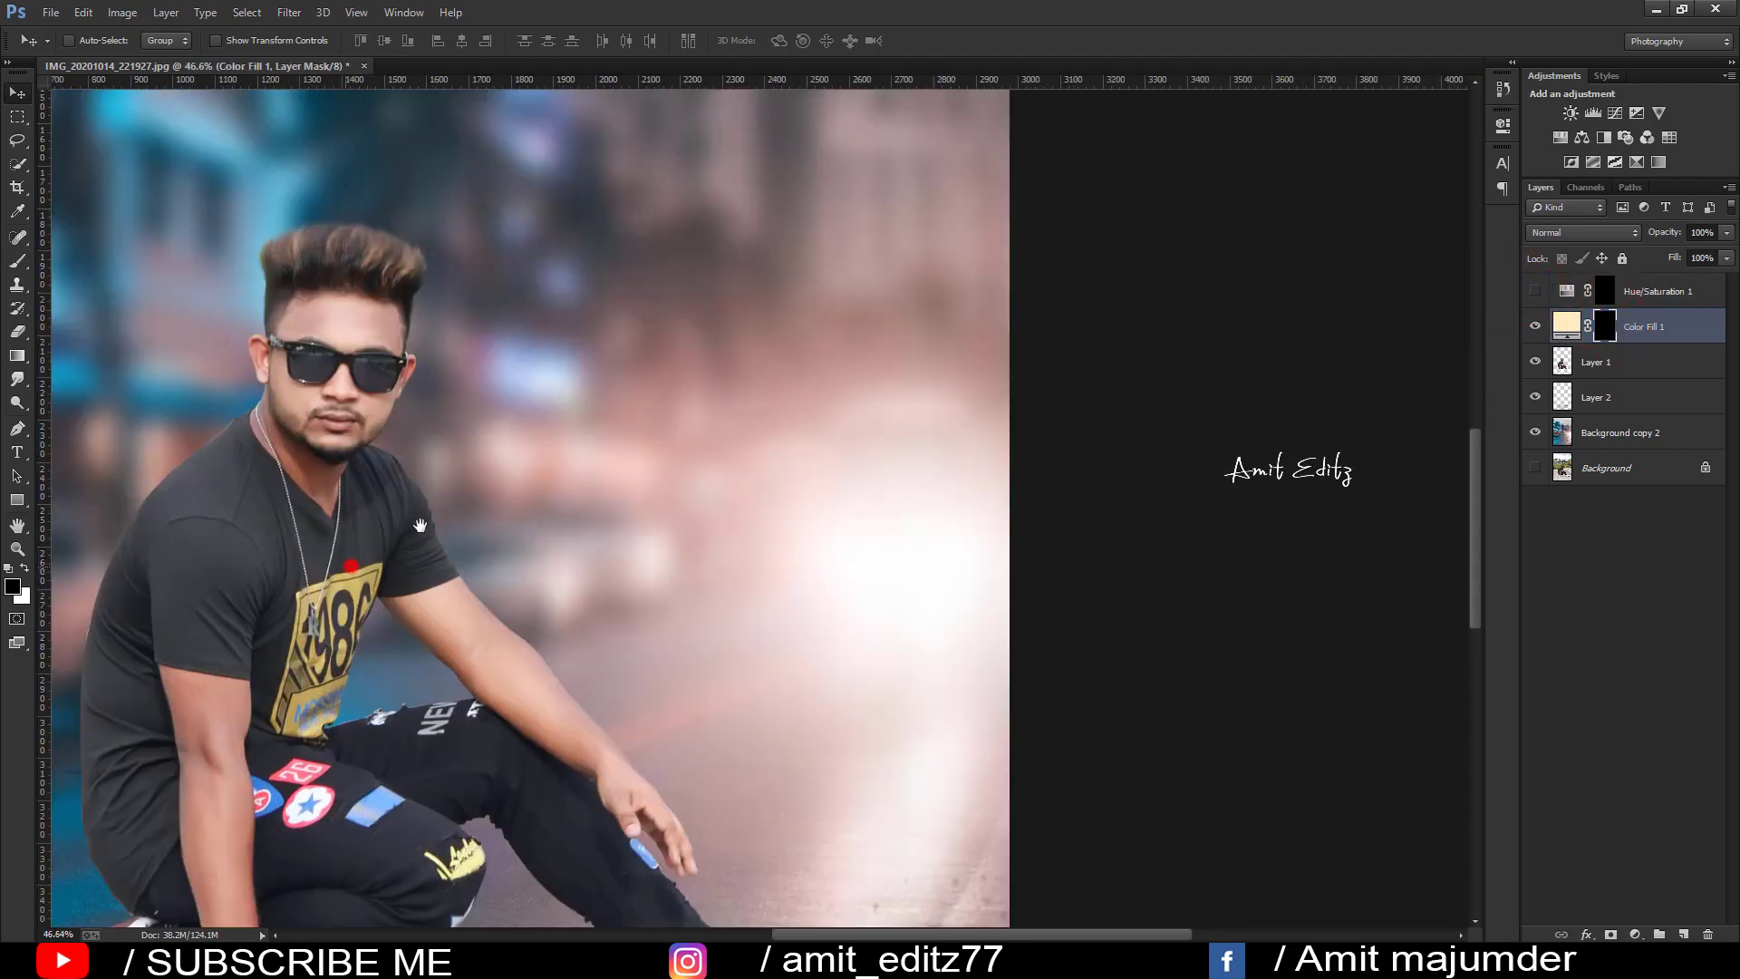
{"action": "left_click_drag", "start_coordinate": [419, 525], "coordinate": [533, 457]}
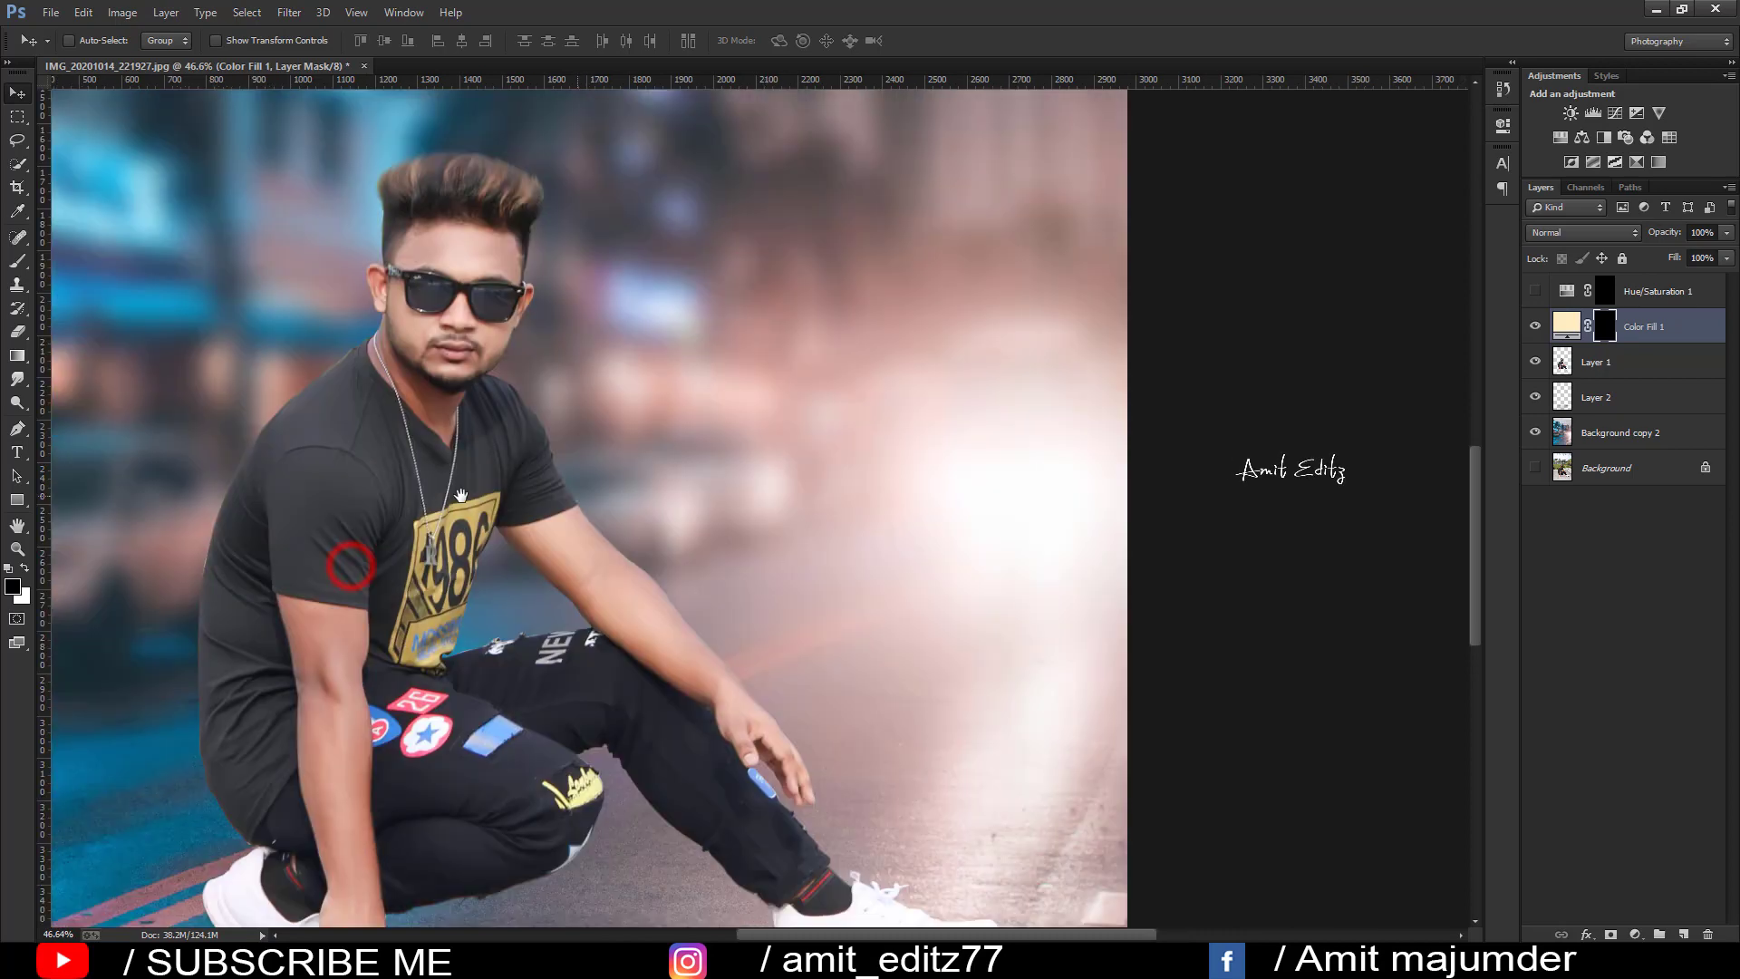
{"action": "left_click", "coordinate": [17, 263]}
{"action": "right_click", "coordinate": [436, 458]}
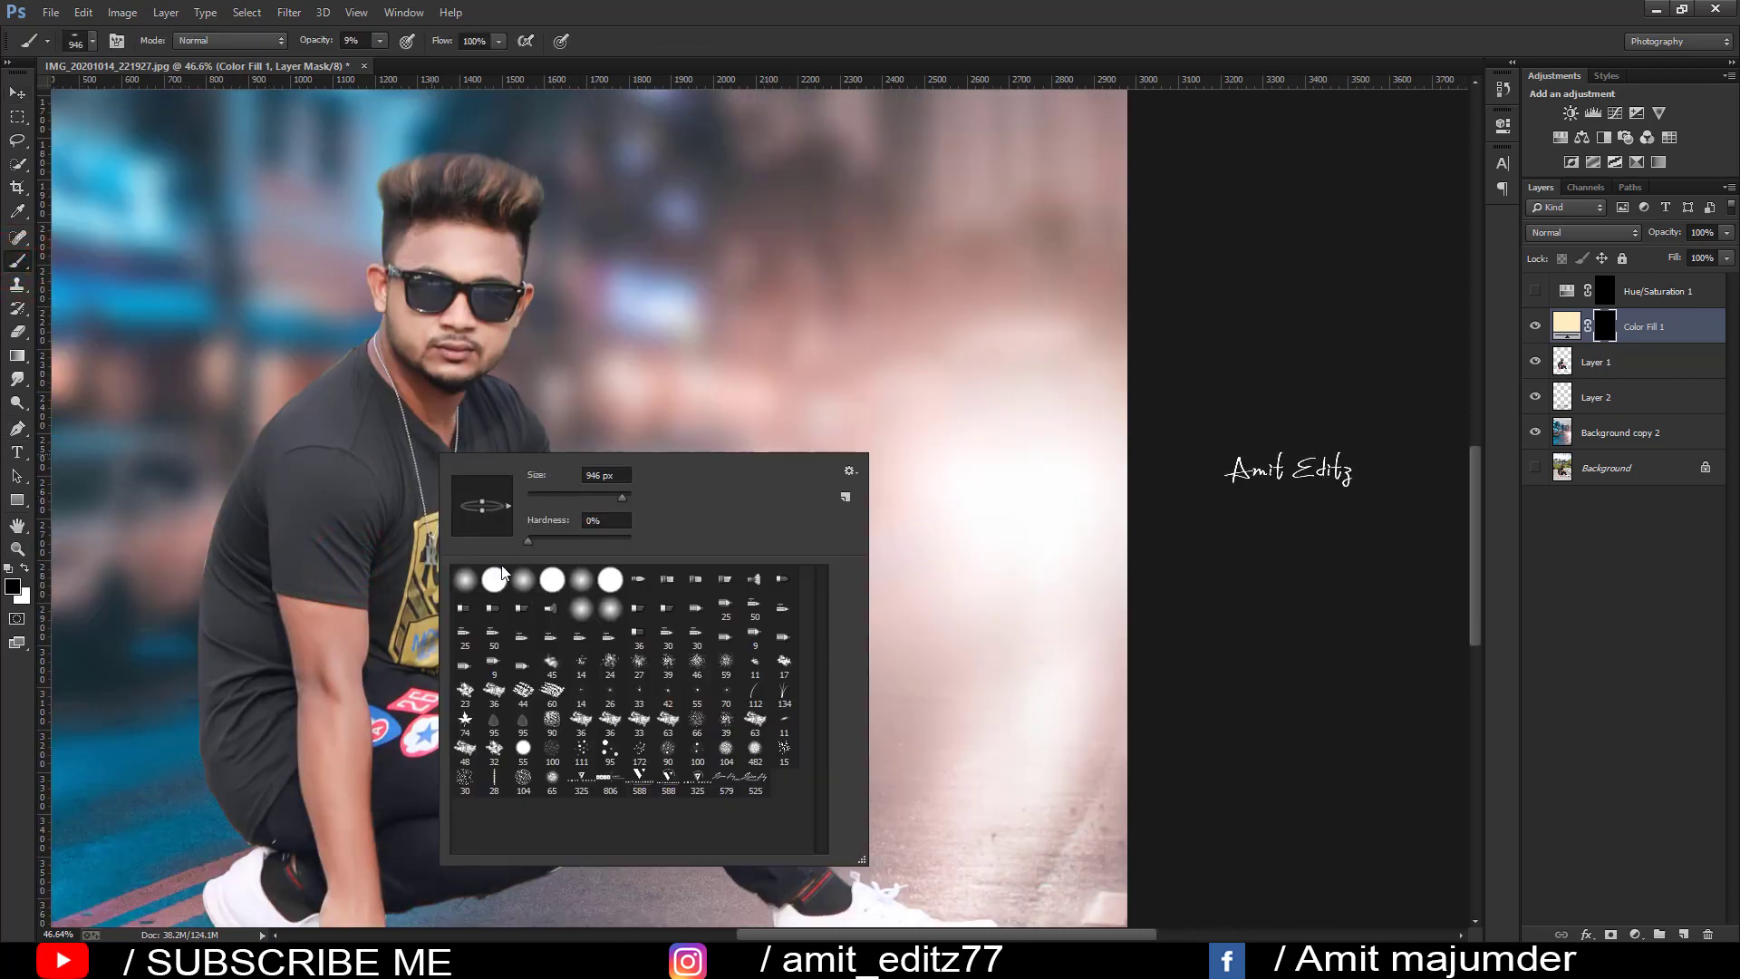
{"action": "left_click", "coordinate": [23, 569]}
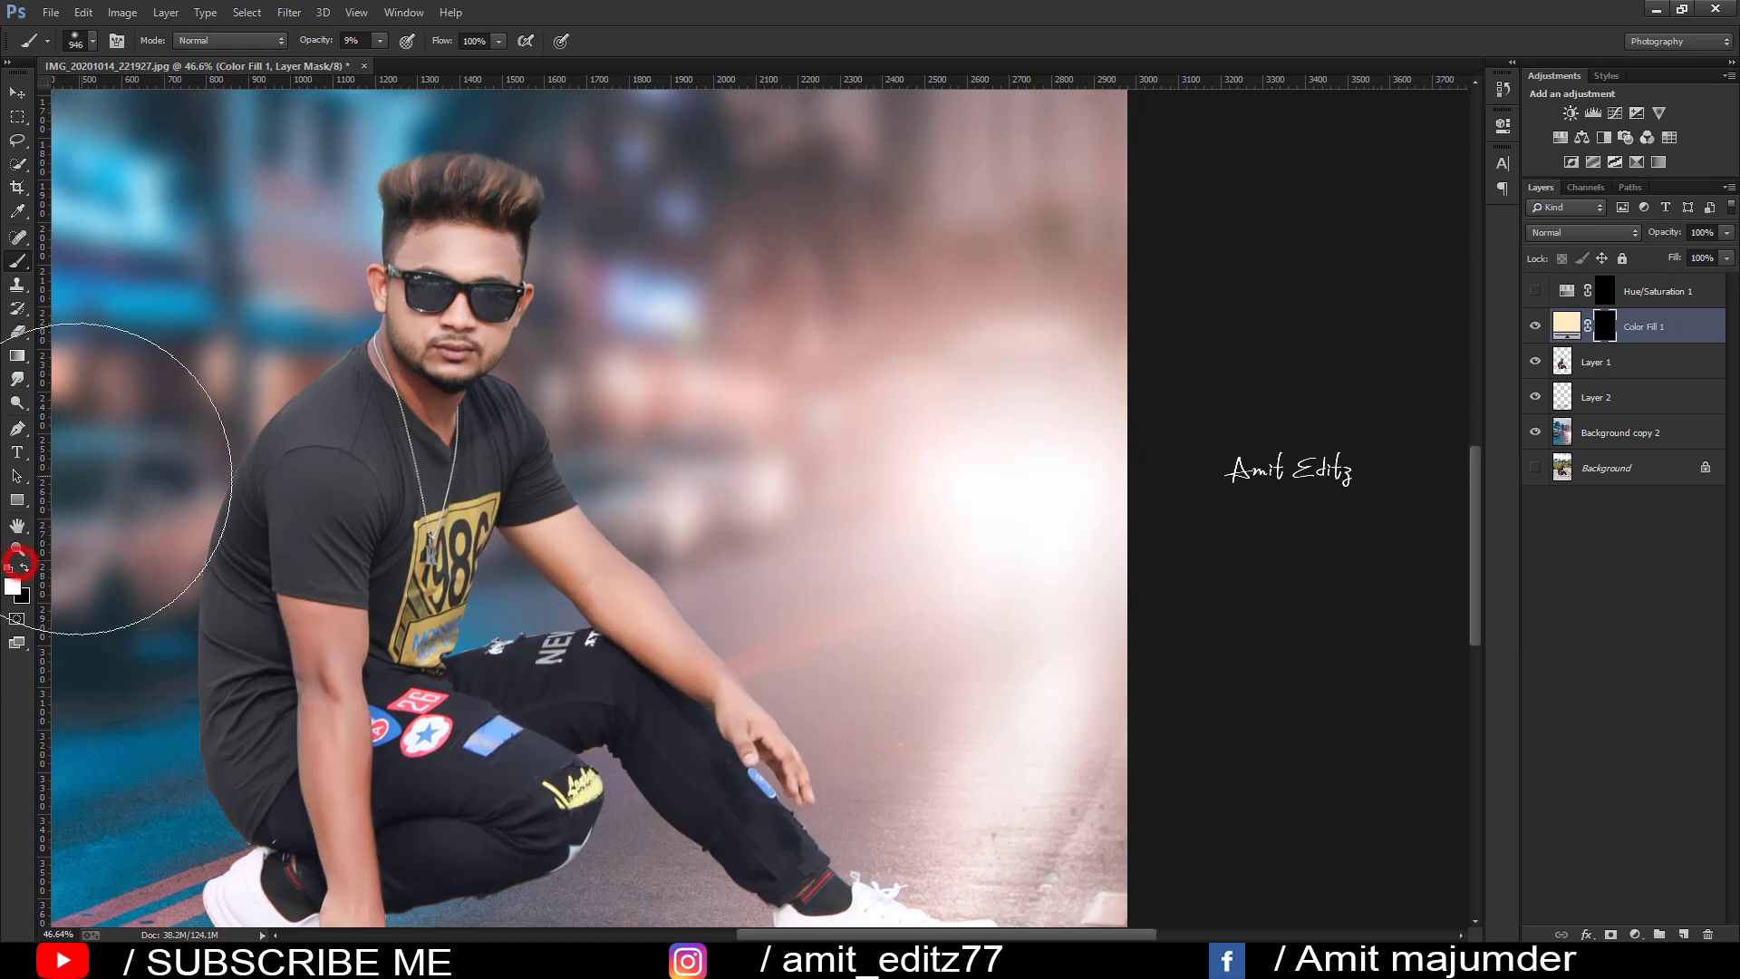
{"action": "key", "text": "x"}
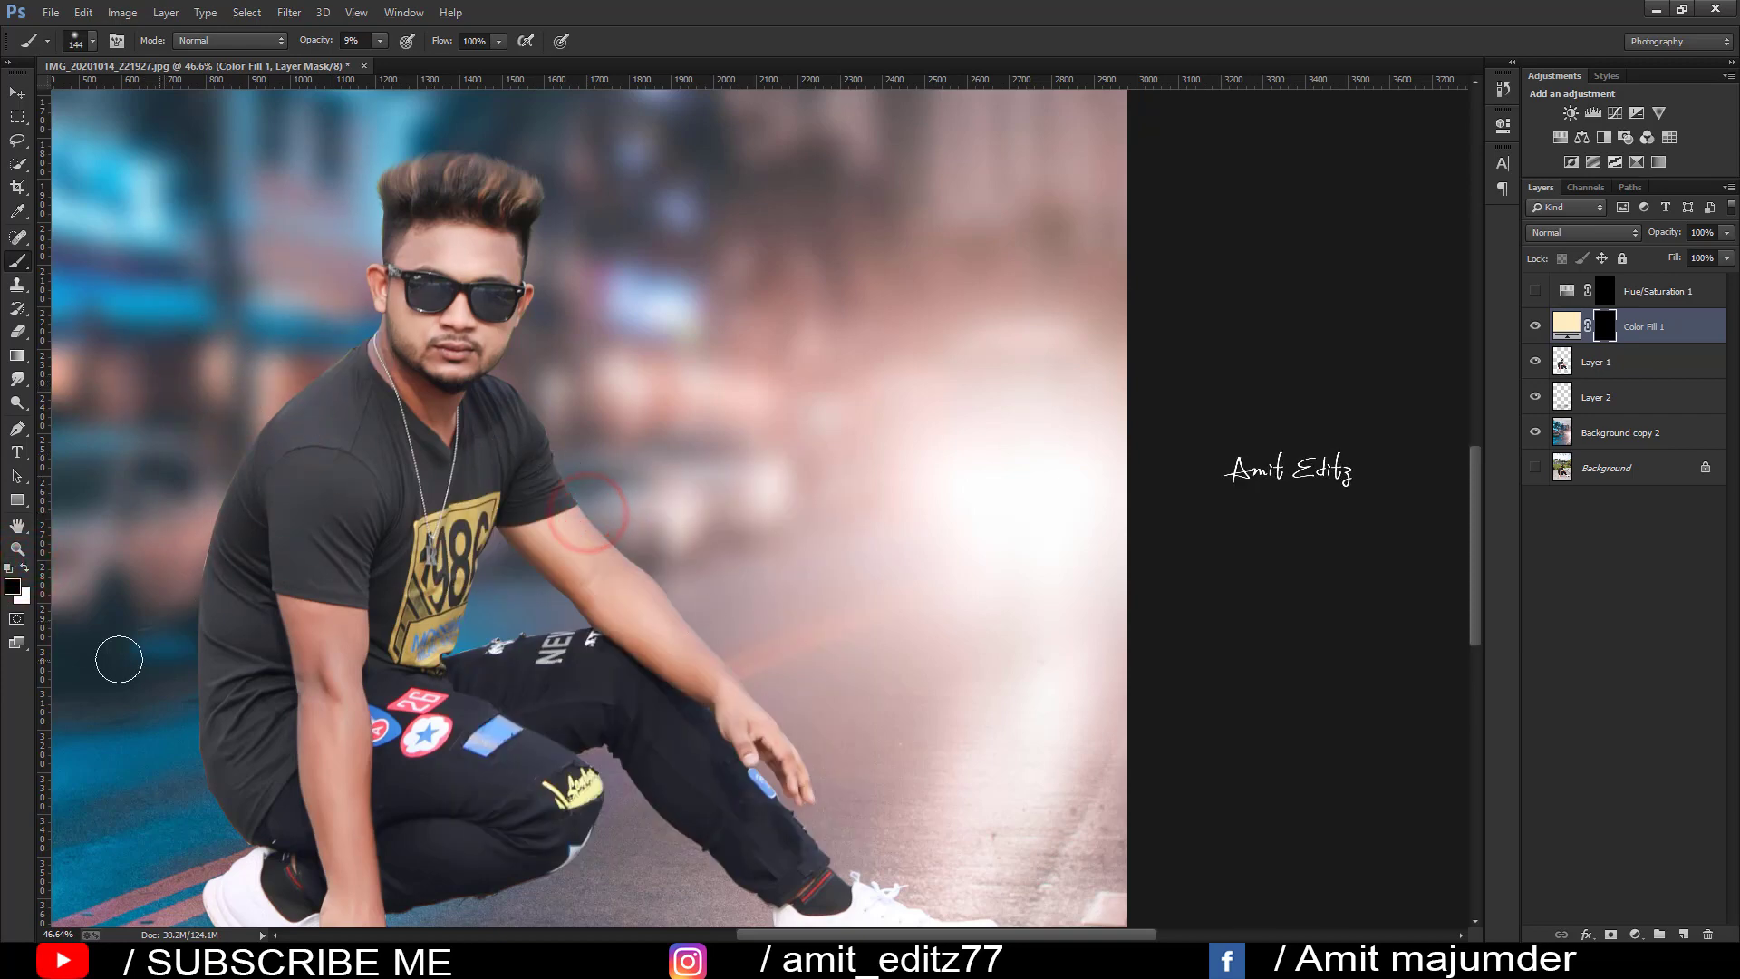
{"action": "left_click", "coordinate": [22, 566]}
{"action": "left_click_drag", "start_coordinate": [521, 458], "coordinate": [489, 390]}
Step: Load the man's outline from Layer 1 as a selection and target the fill colour
{"action": "scroll", "coordinate": [344, 408], "scroll_direction": "up", "scroll_amount": 1}
{"action": "mouse_move", "coordinate": [512, 360]}
{"action": "left_mouse_down"}
{"action": "mouse_move", "coordinate": [529, 465]}
{"action": "mouse_move", "coordinate": [598, 543]}
{"action": "left_mouse_up"}
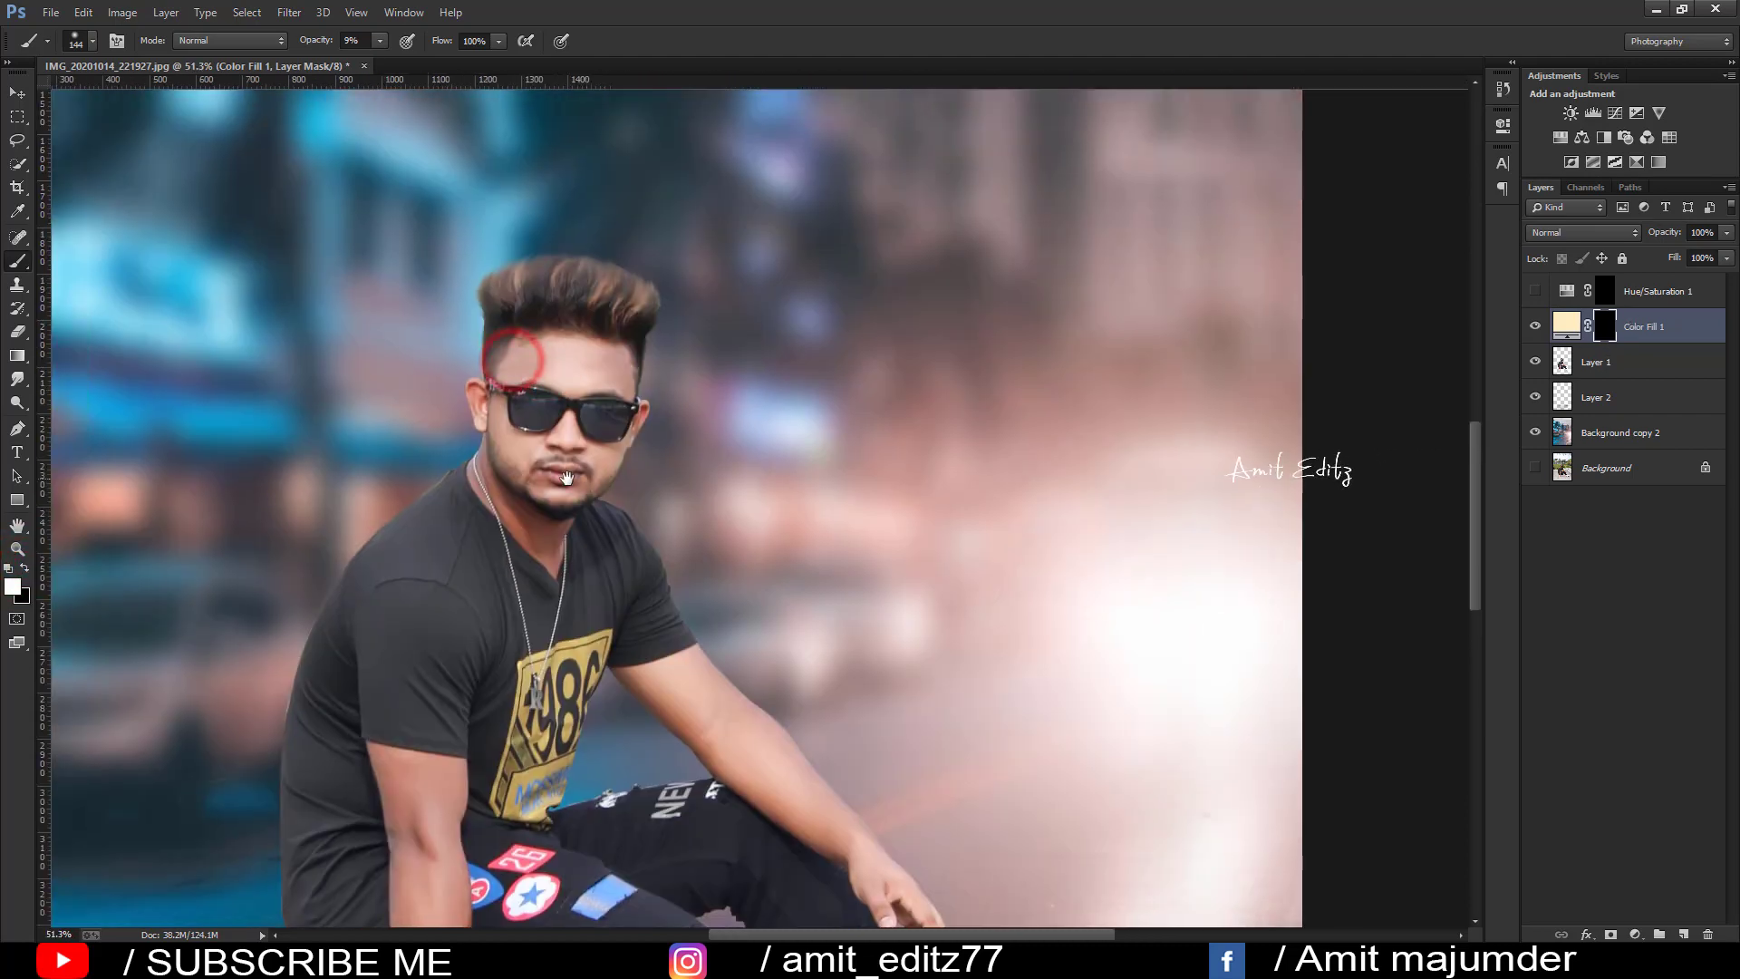
{"action": "scroll", "coordinate": [634, 453], "scroll_direction": "up", "scroll_amount": 2}
{"action": "left_click", "coordinate": [1564, 362], "text": "ctrl"}
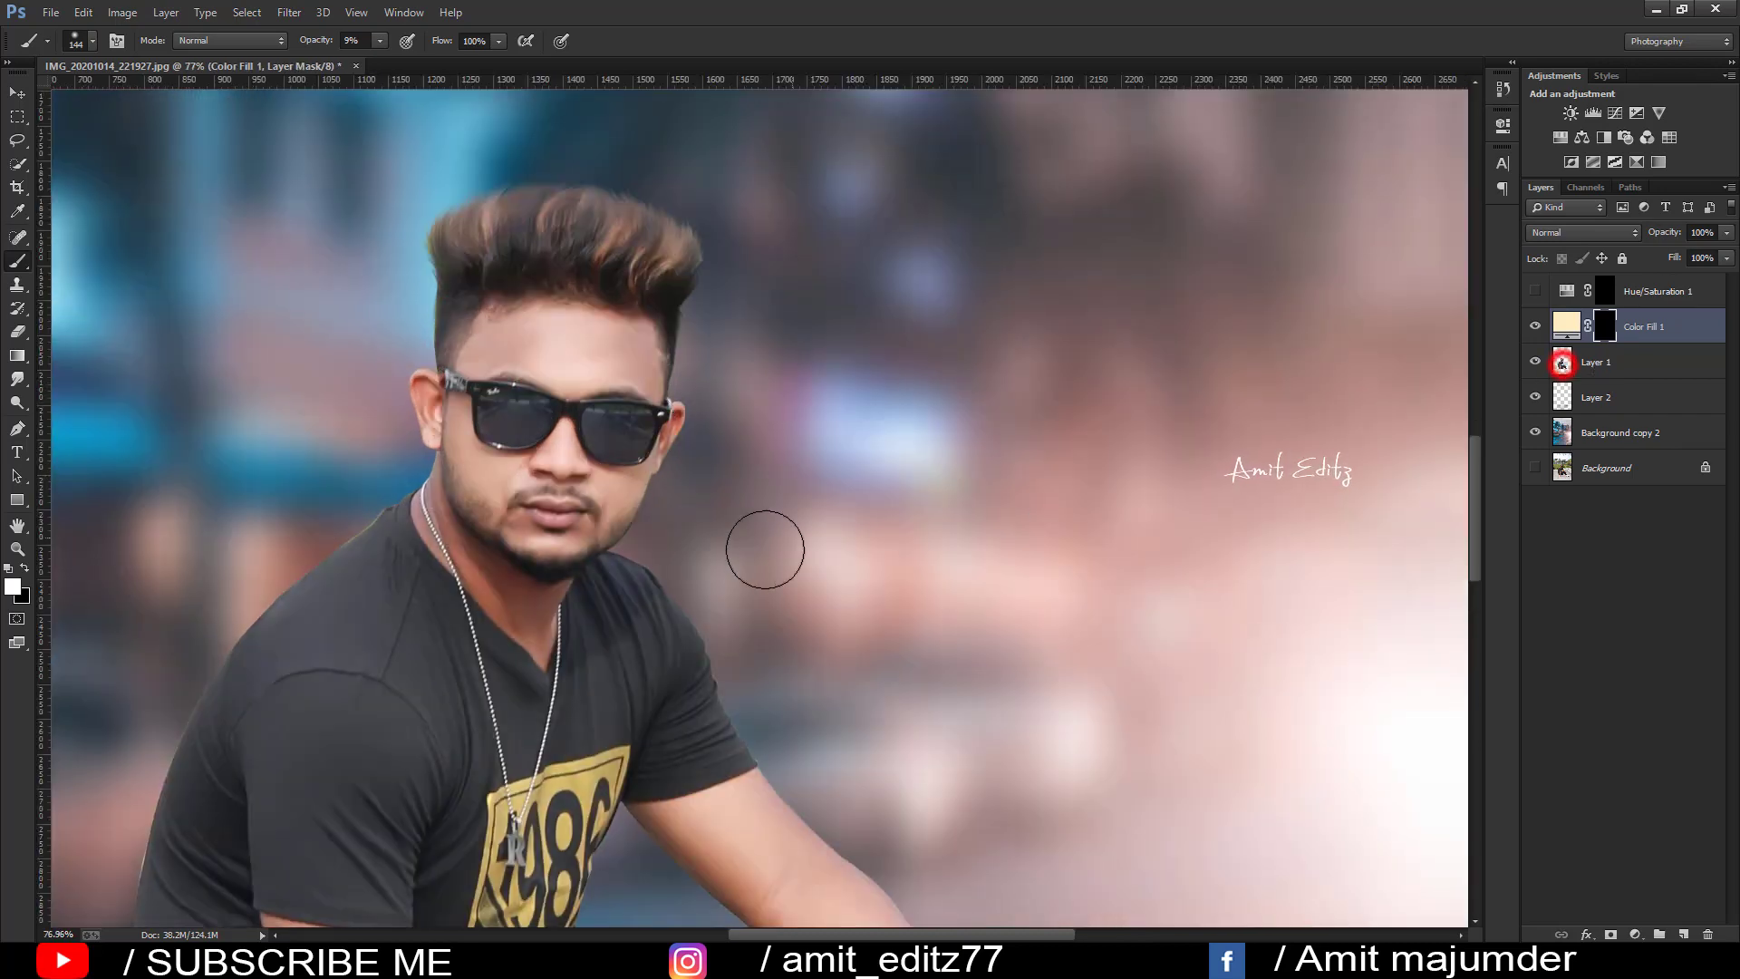
{"action": "left_click", "coordinate": [682, 610]}
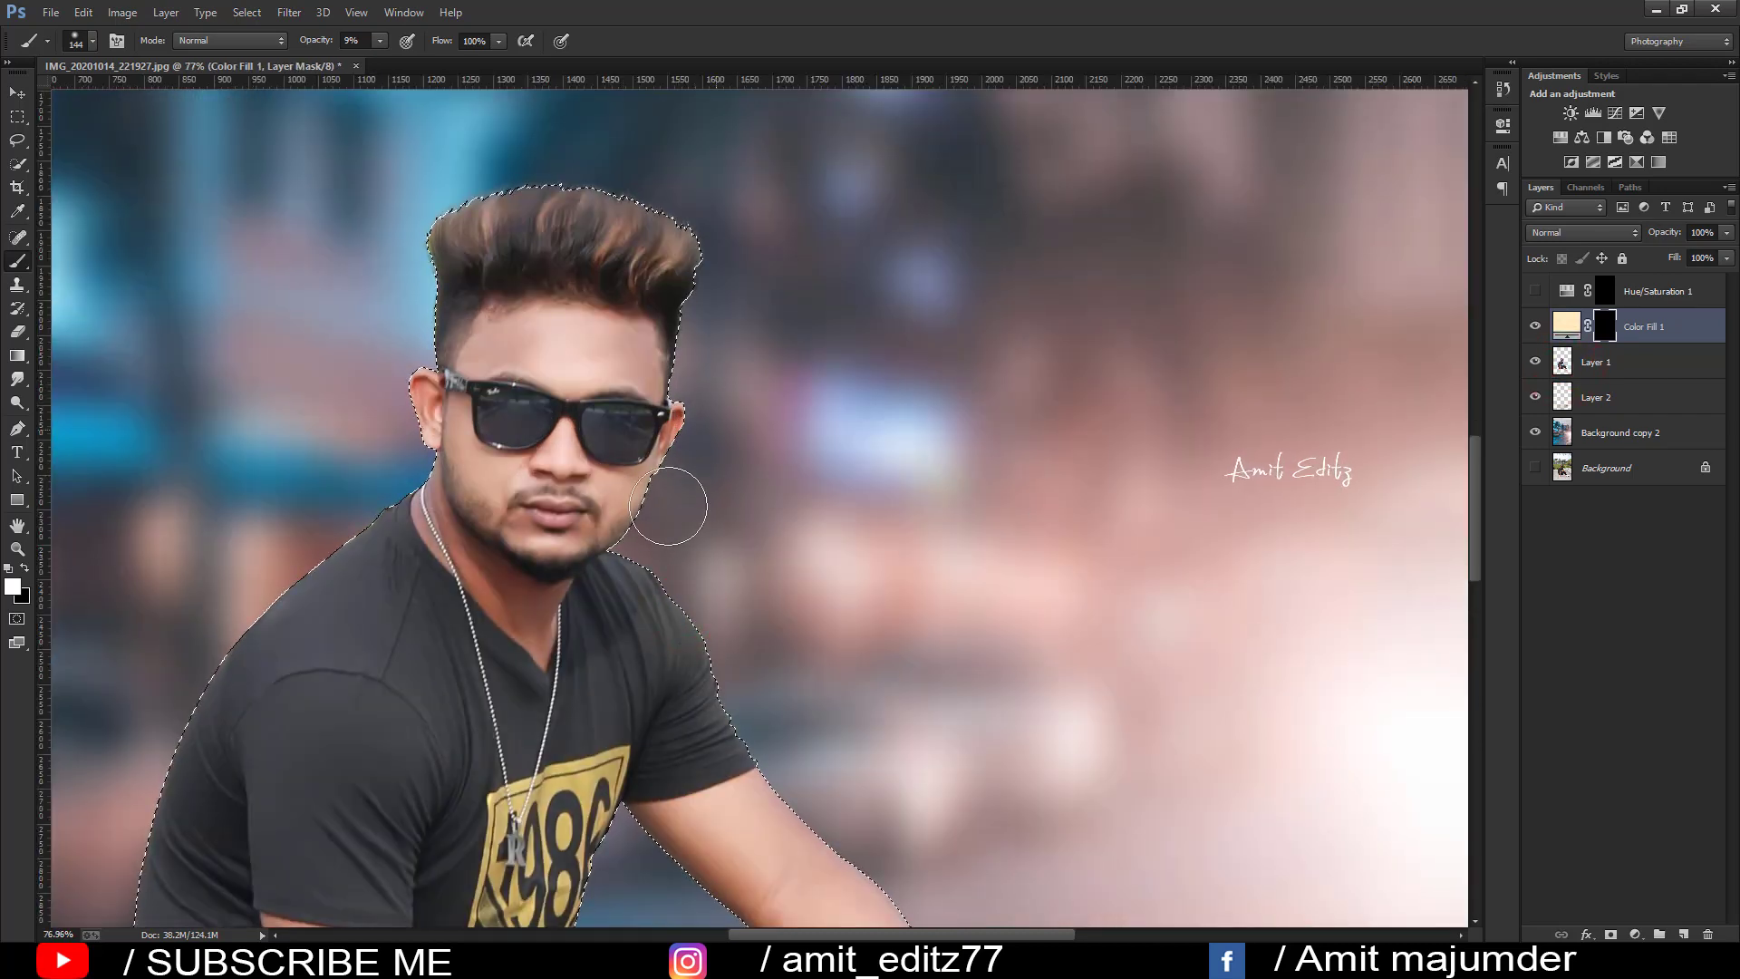
{"action": "mouse_move", "coordinate": [680, 498]}
{"action": "left_mouse_down"}
{"action": "mouse_move", "coordinate": [622, 291]}
{"action": "mouse_move", "coordinate": [689, 399]}
{"action": "left_mouse_up"}
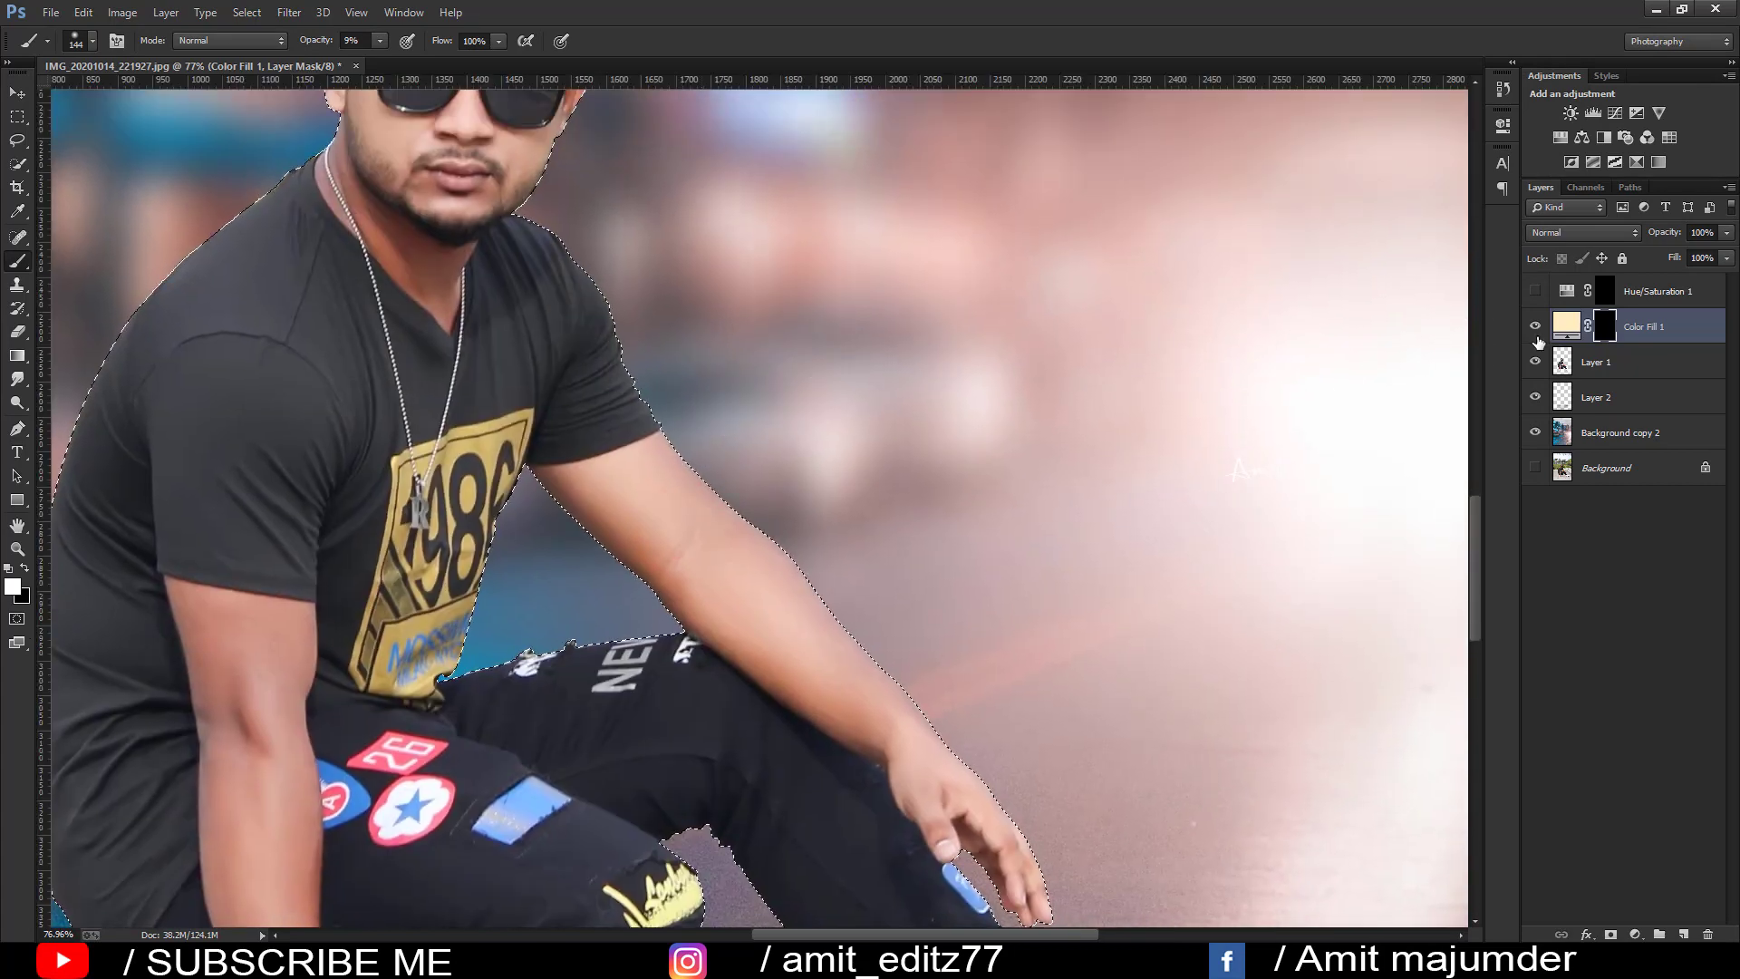
{"action": "left_click", "coordinate": [1567, 326]}
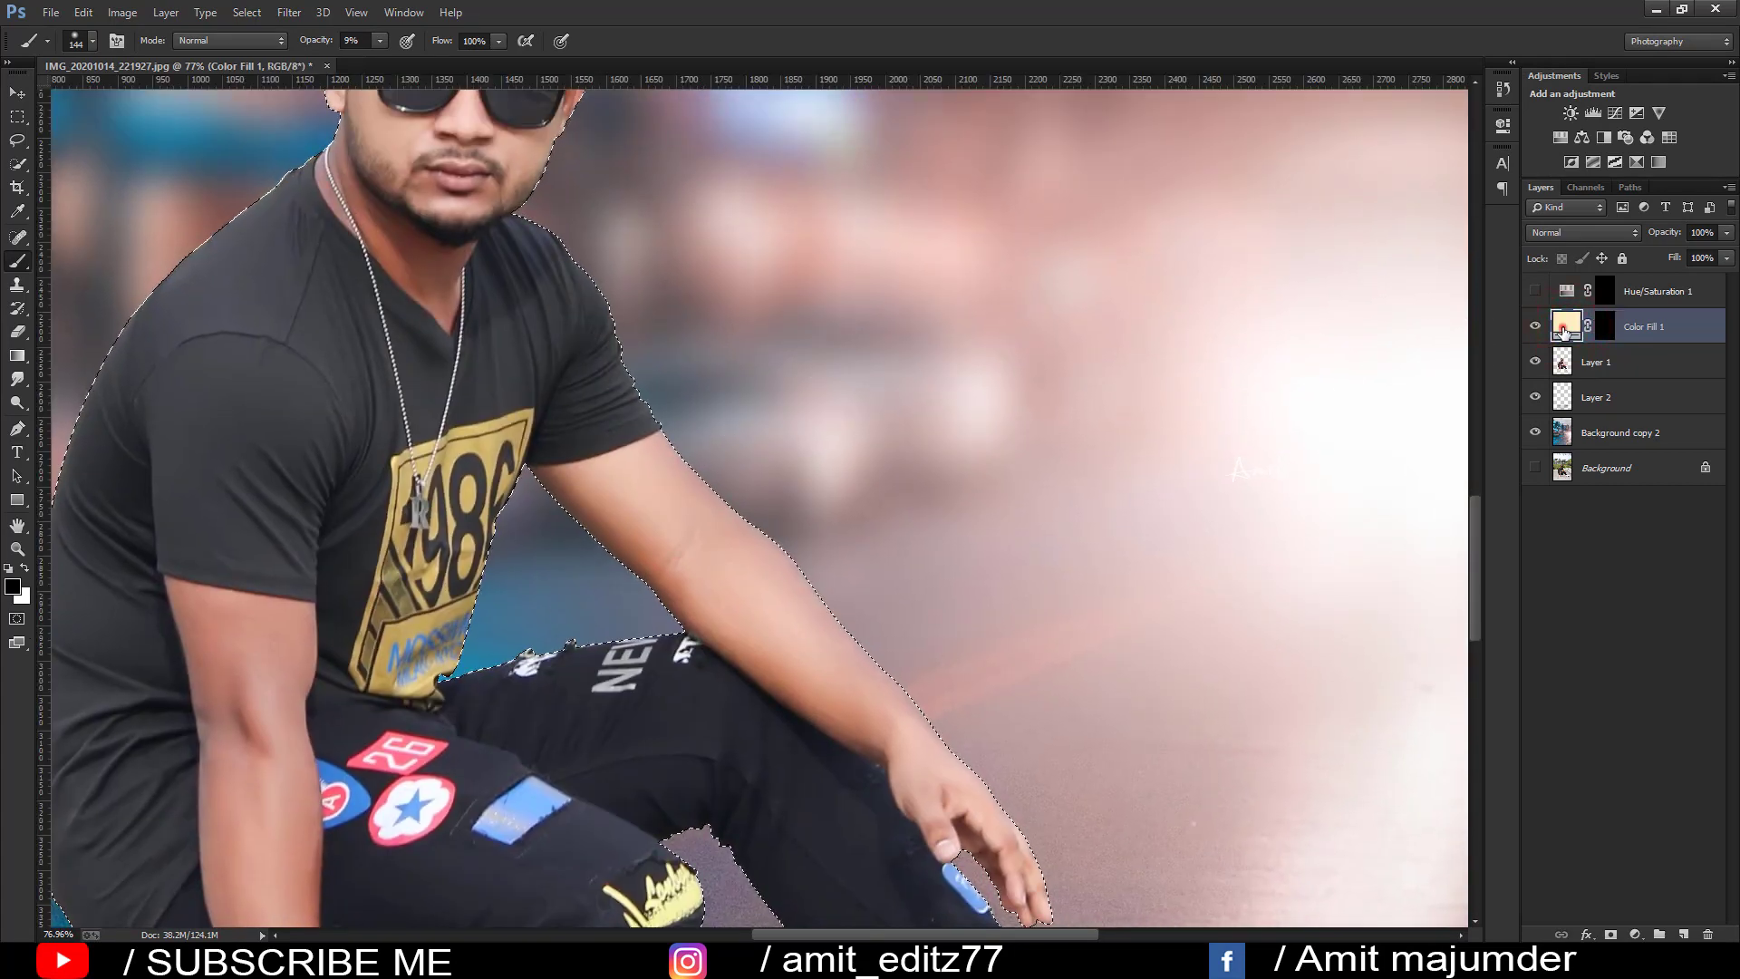
Step: Change Color Fill 1 to a paler, warmer cream, #ffe8b6
{"action": "double_click", "coordinate": [1563, 326]}
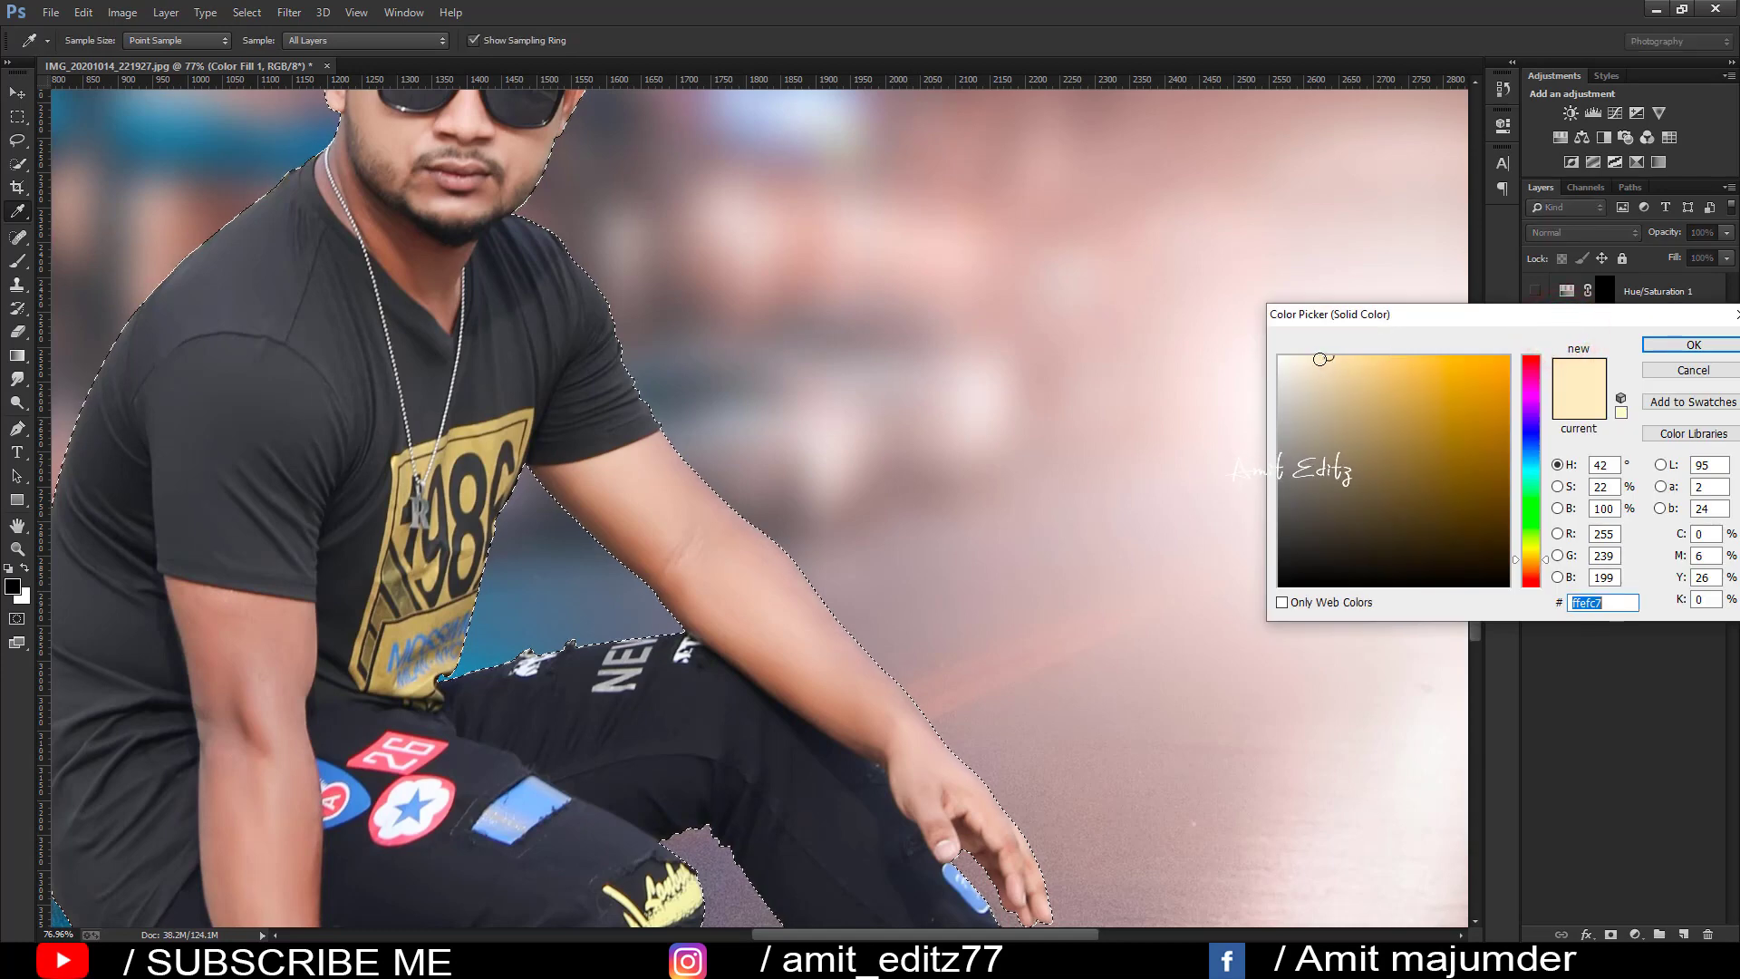
{"action": "left_click_drag", "start_coordinate": [1320, 359], "coordinate": [1343, 359]}
{"action": "left_click", "coordinate": [1313, 357]}
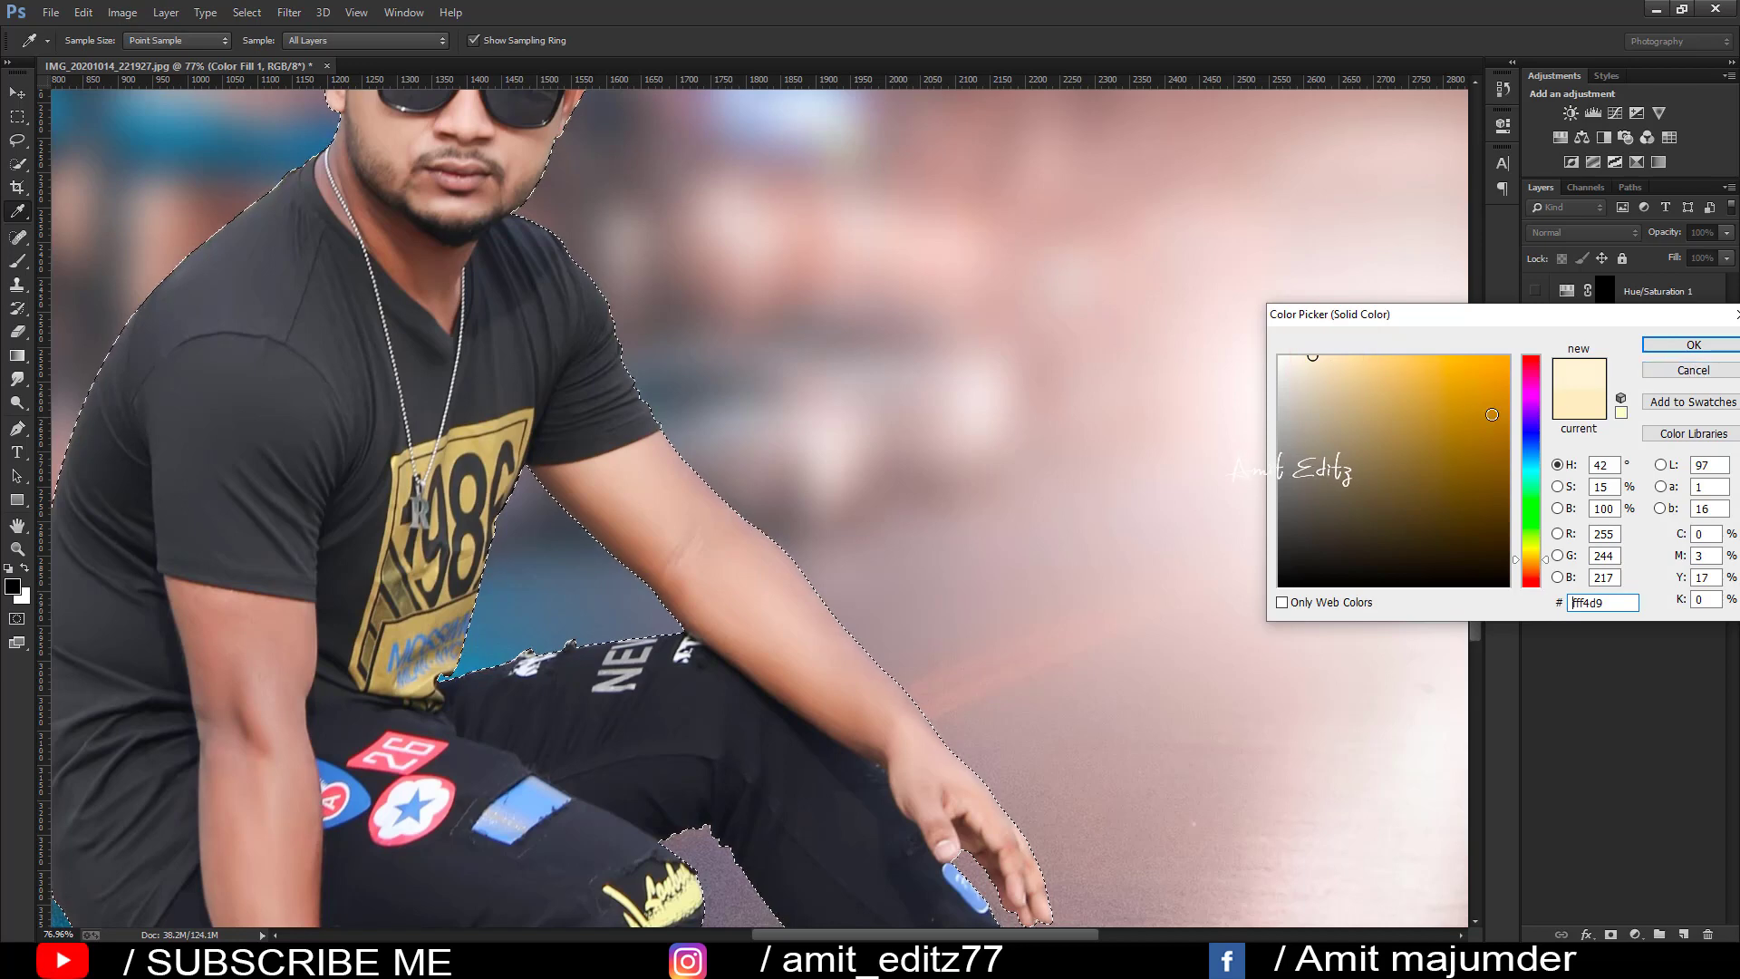
{"action": "left_click", "coordinate": [1530, 560]}
{"action": "left_click", "coordinate": [1340, 359]}
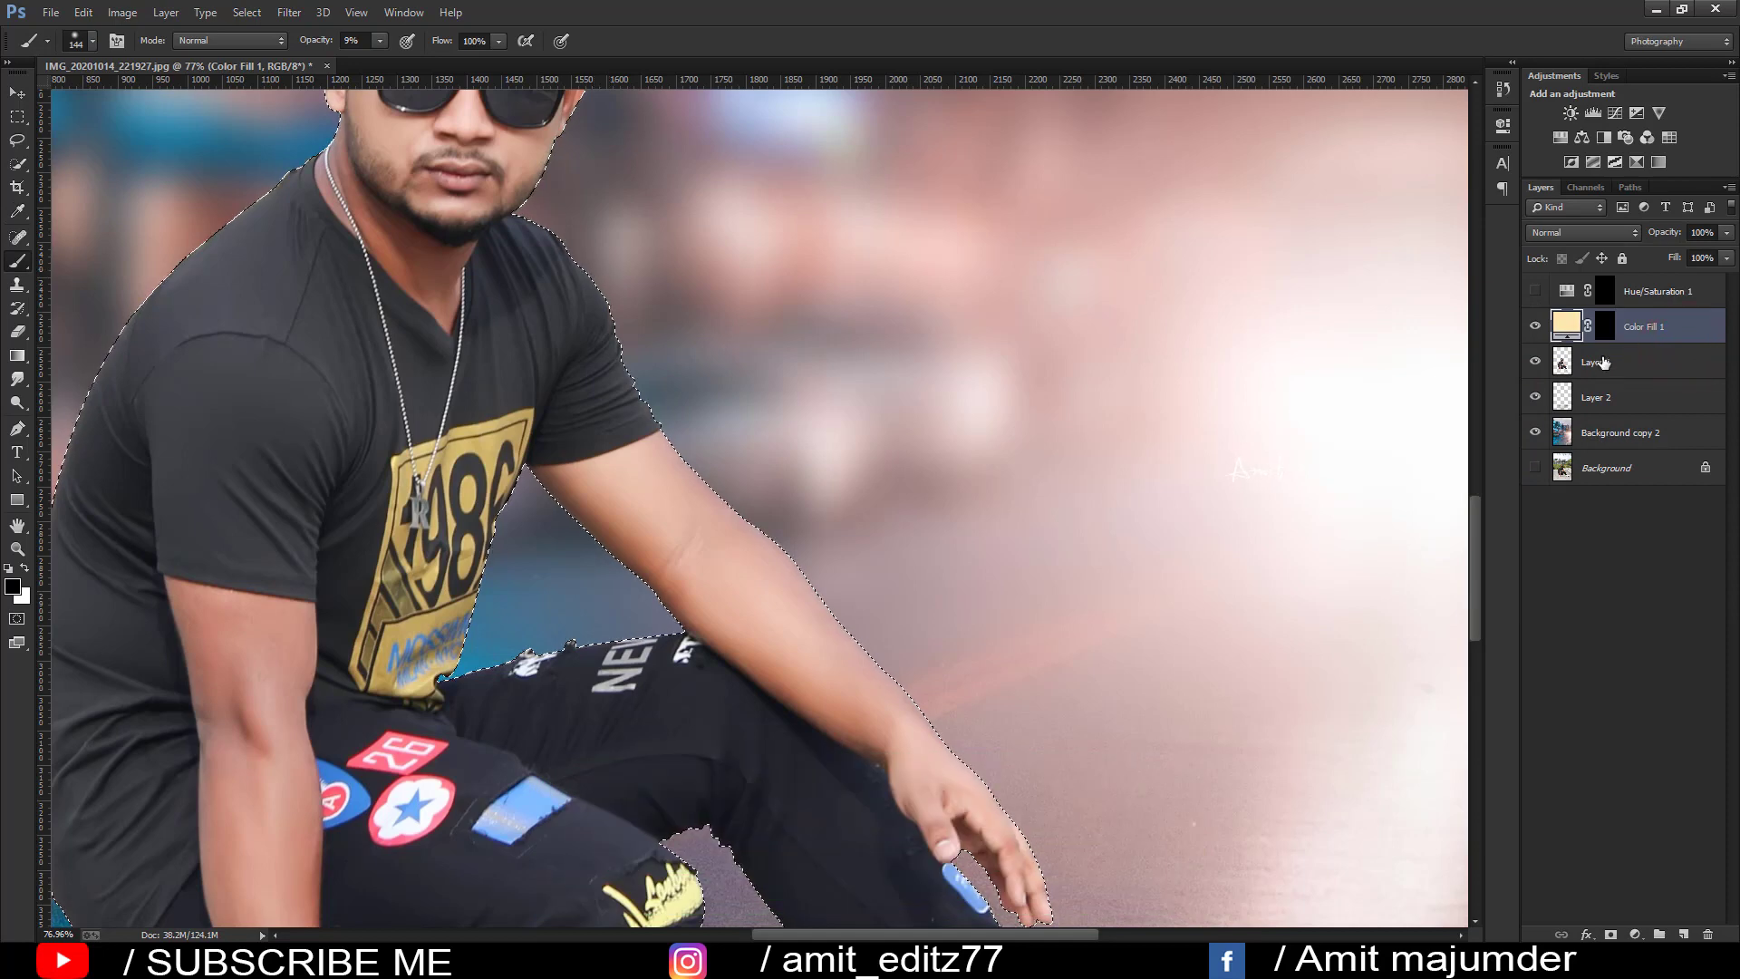
Step: Target the fill mask with white paint, 50% brush opacity and a 74 px brush
{"action": "key", "text": "x"}
{"action": "left_click", "coordinate": [602, 252]}
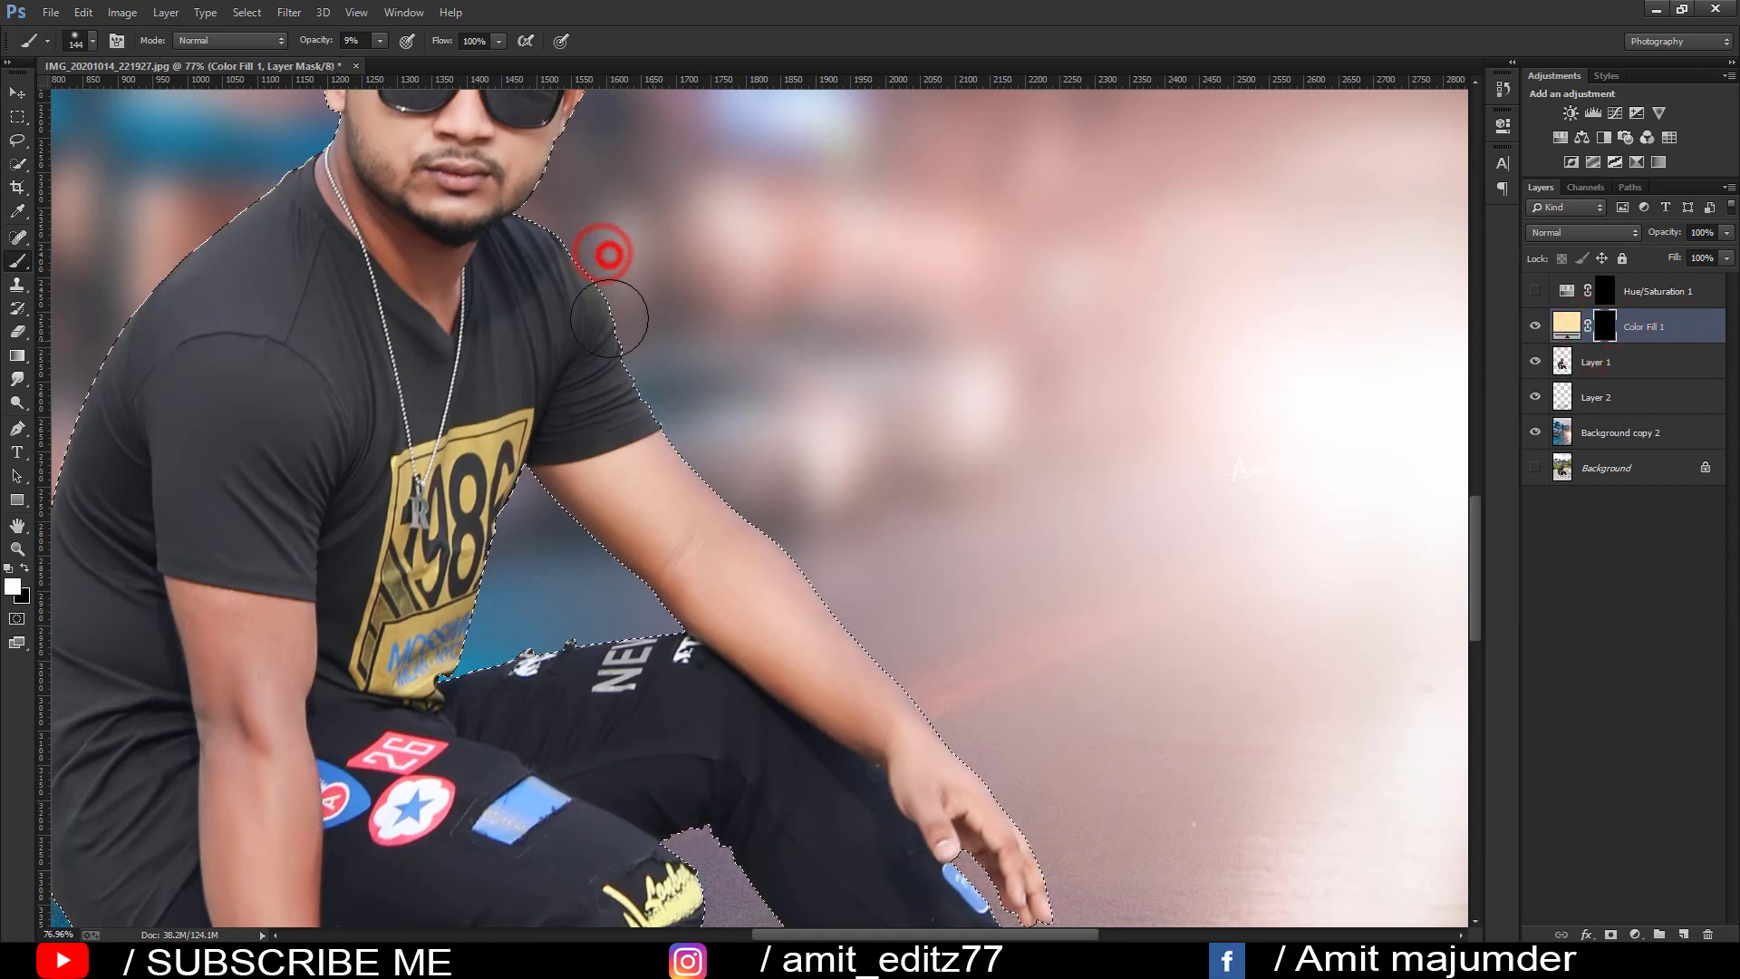
{"action": "left_click", "coordinate": [350, 41]}
{"action": "type", "text": "50"}
{"action": "key", "text": "Return"}
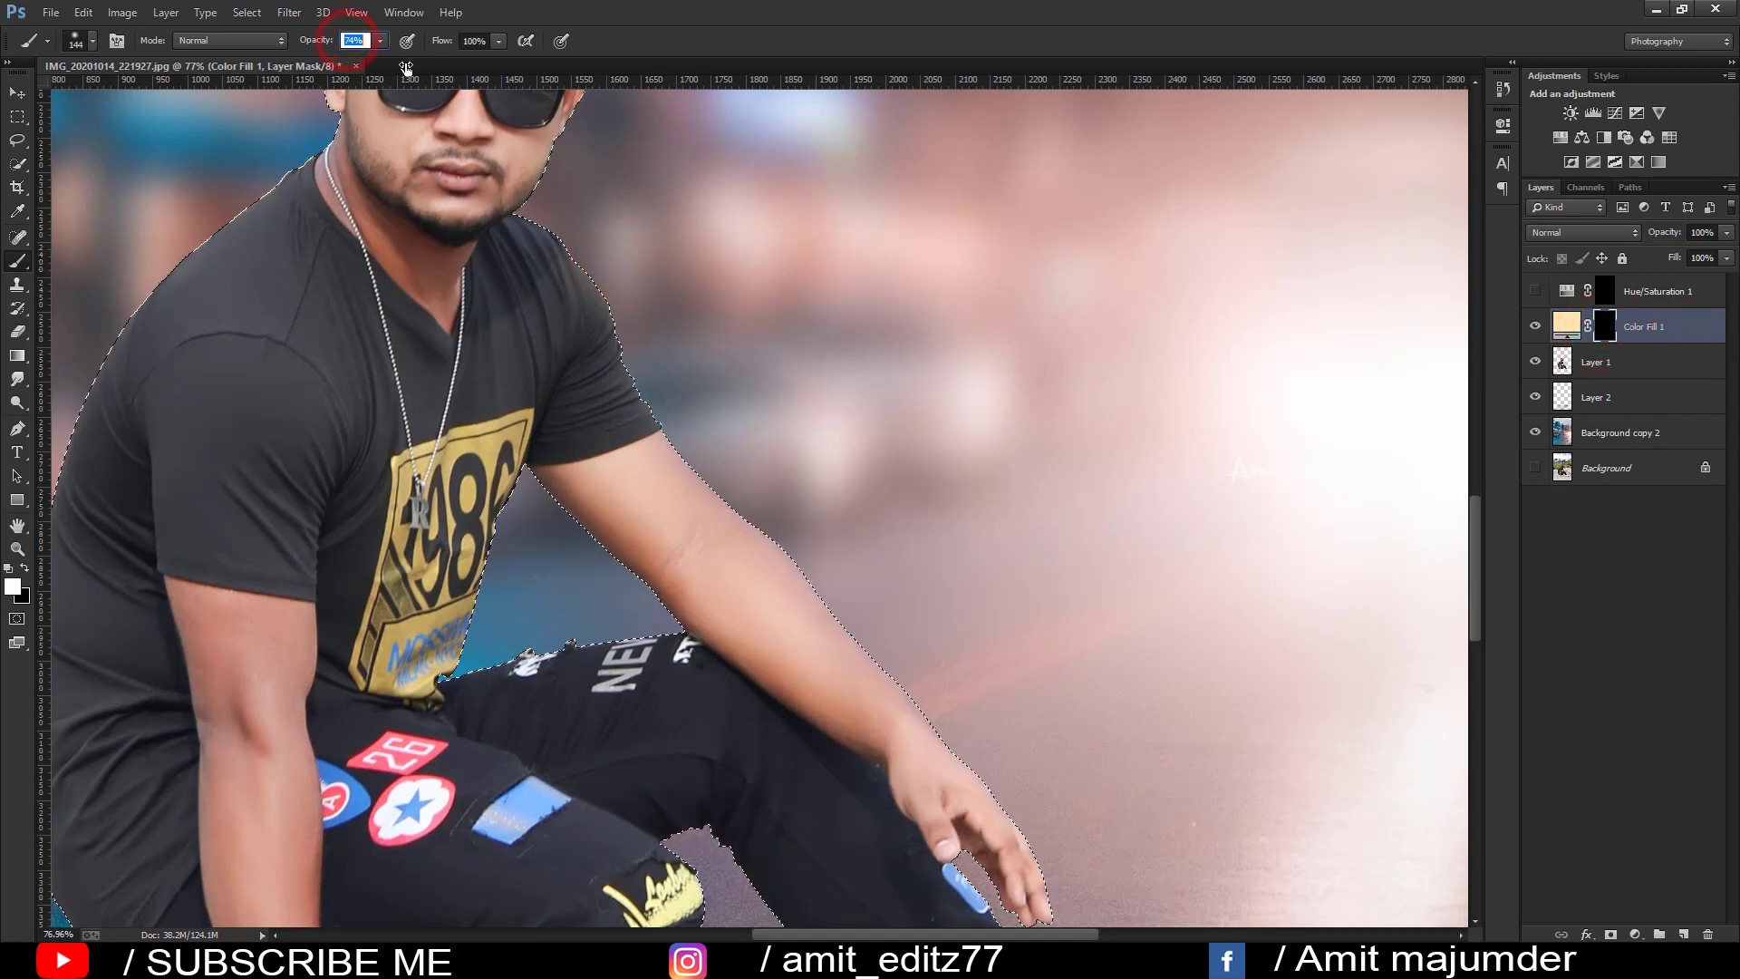
{"action": "left_click_drag", "start_coordinate": [533, 239], "coordinate": [495, 231]}
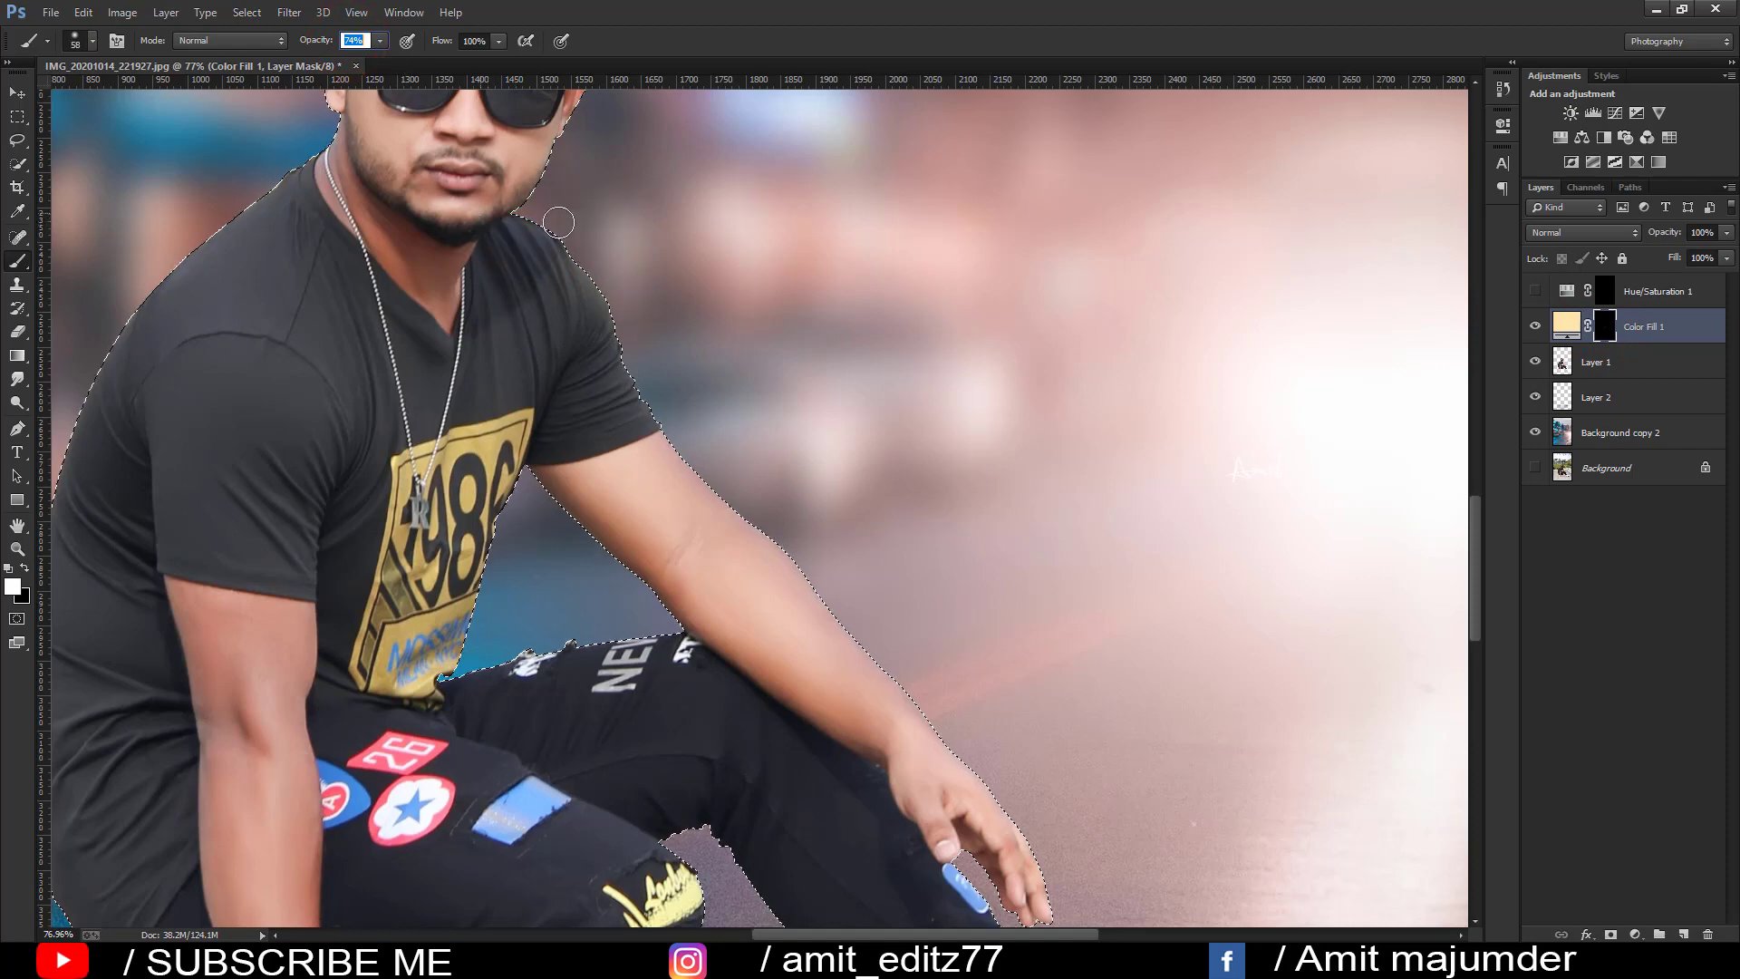
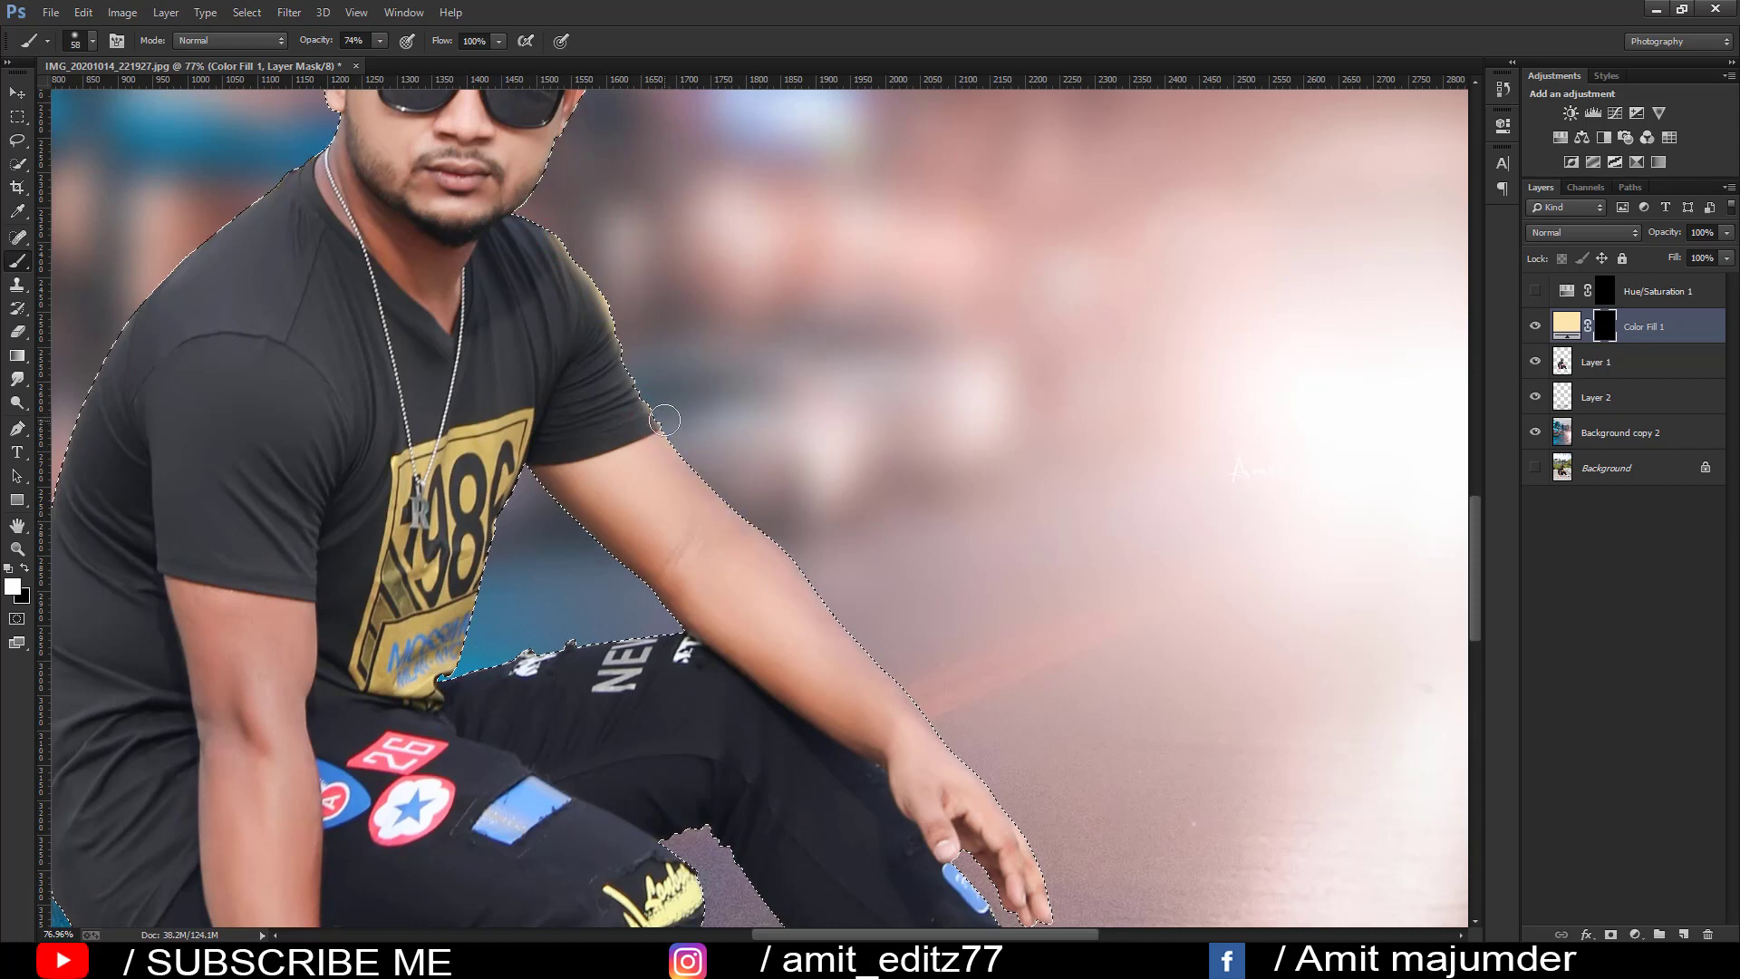
Step: Recolour Color Fill 1 to pale cream fff7e6, then target its mask with white to paint
{"action": "double_click", "coordinate": [1573, 328]}
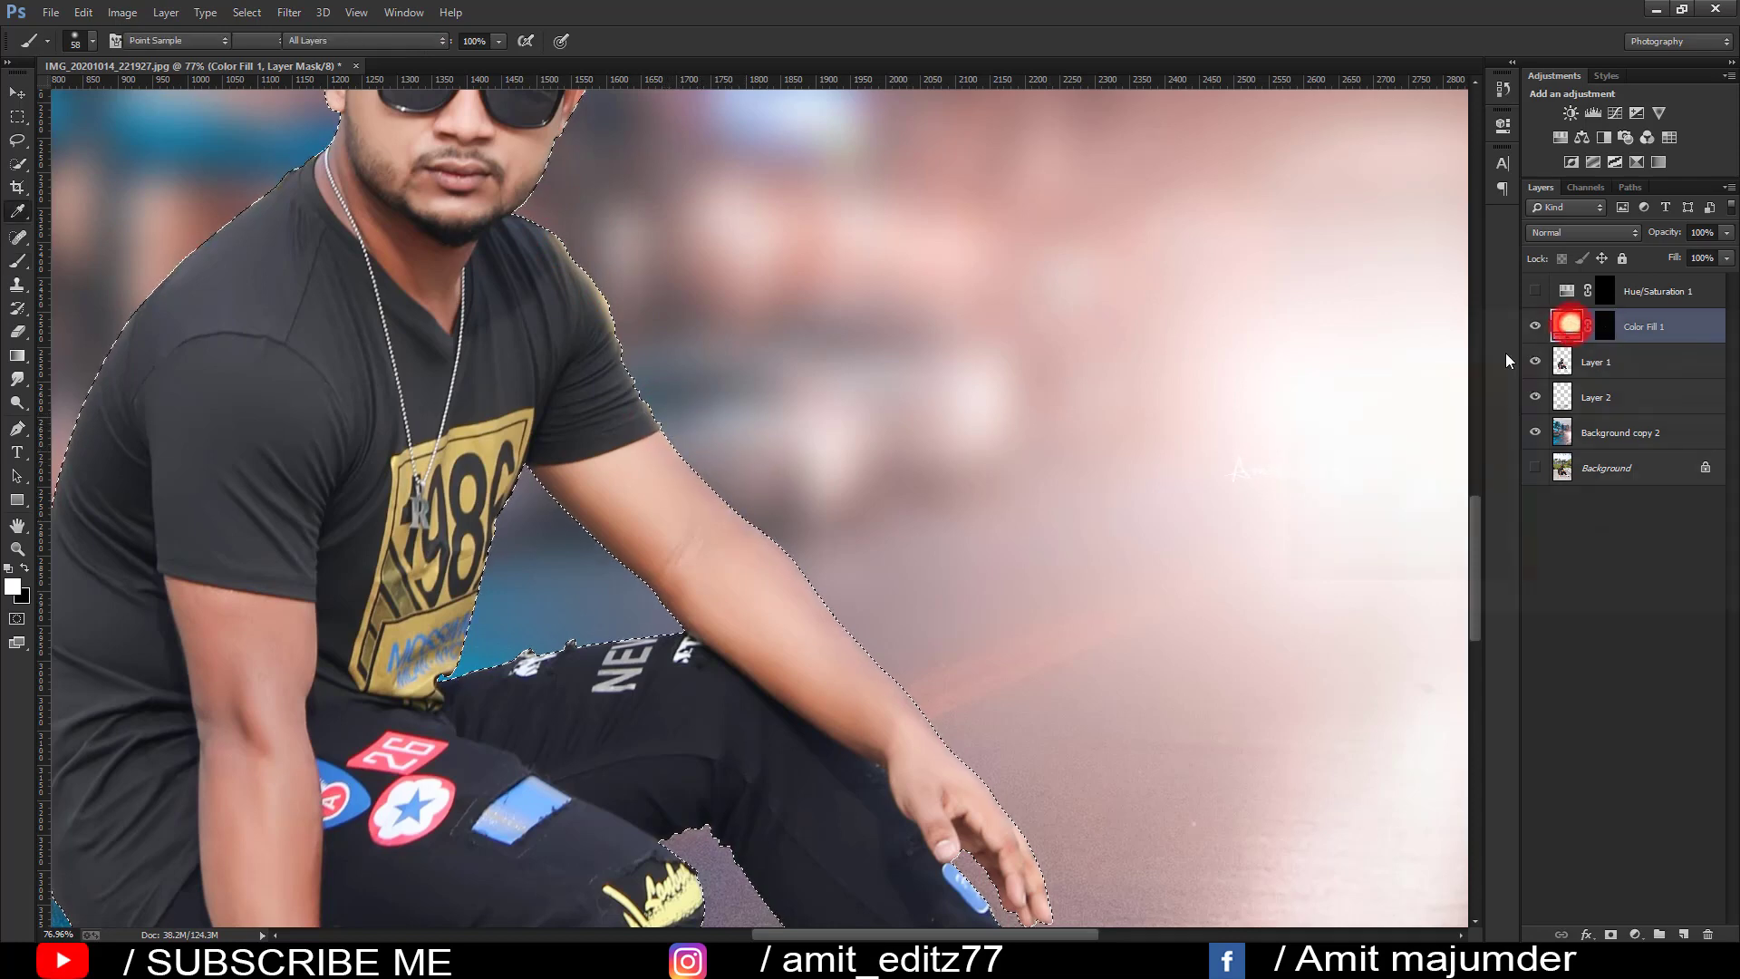
{"action": "left_click", "coordinate": [1315, 356]}
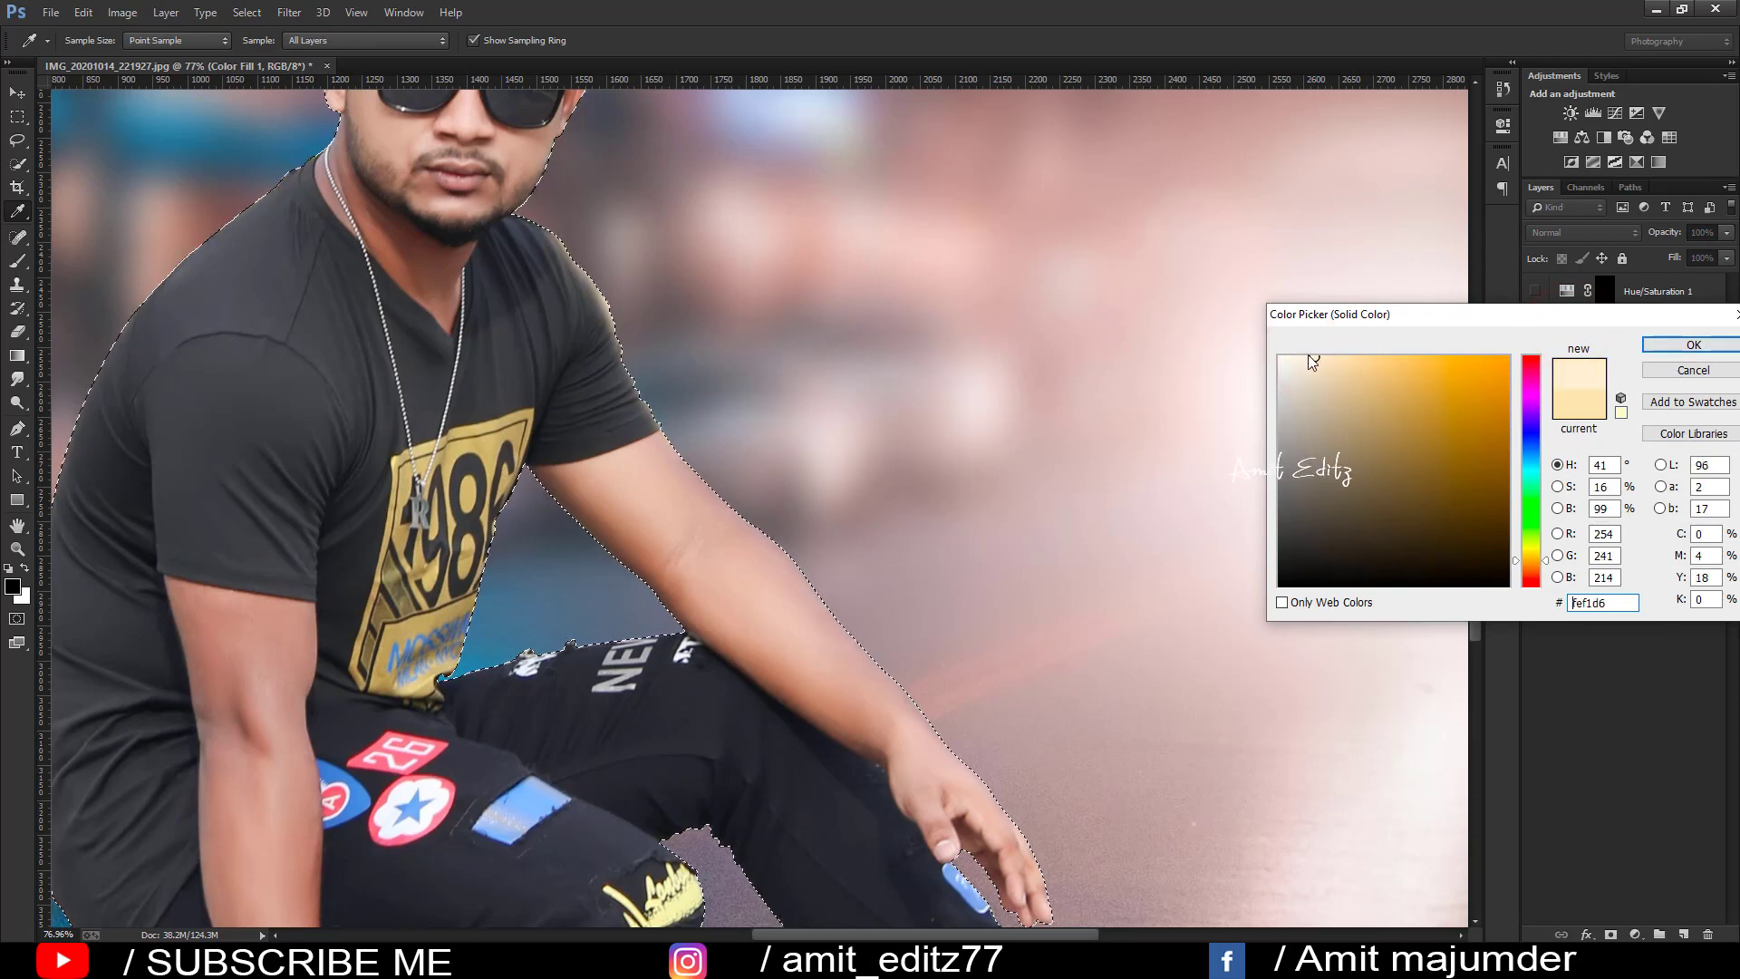
{"action": "left_click", "coordinate": [1301, 357]}
{"action": "left_click", "coordinate": [1677, 352]}
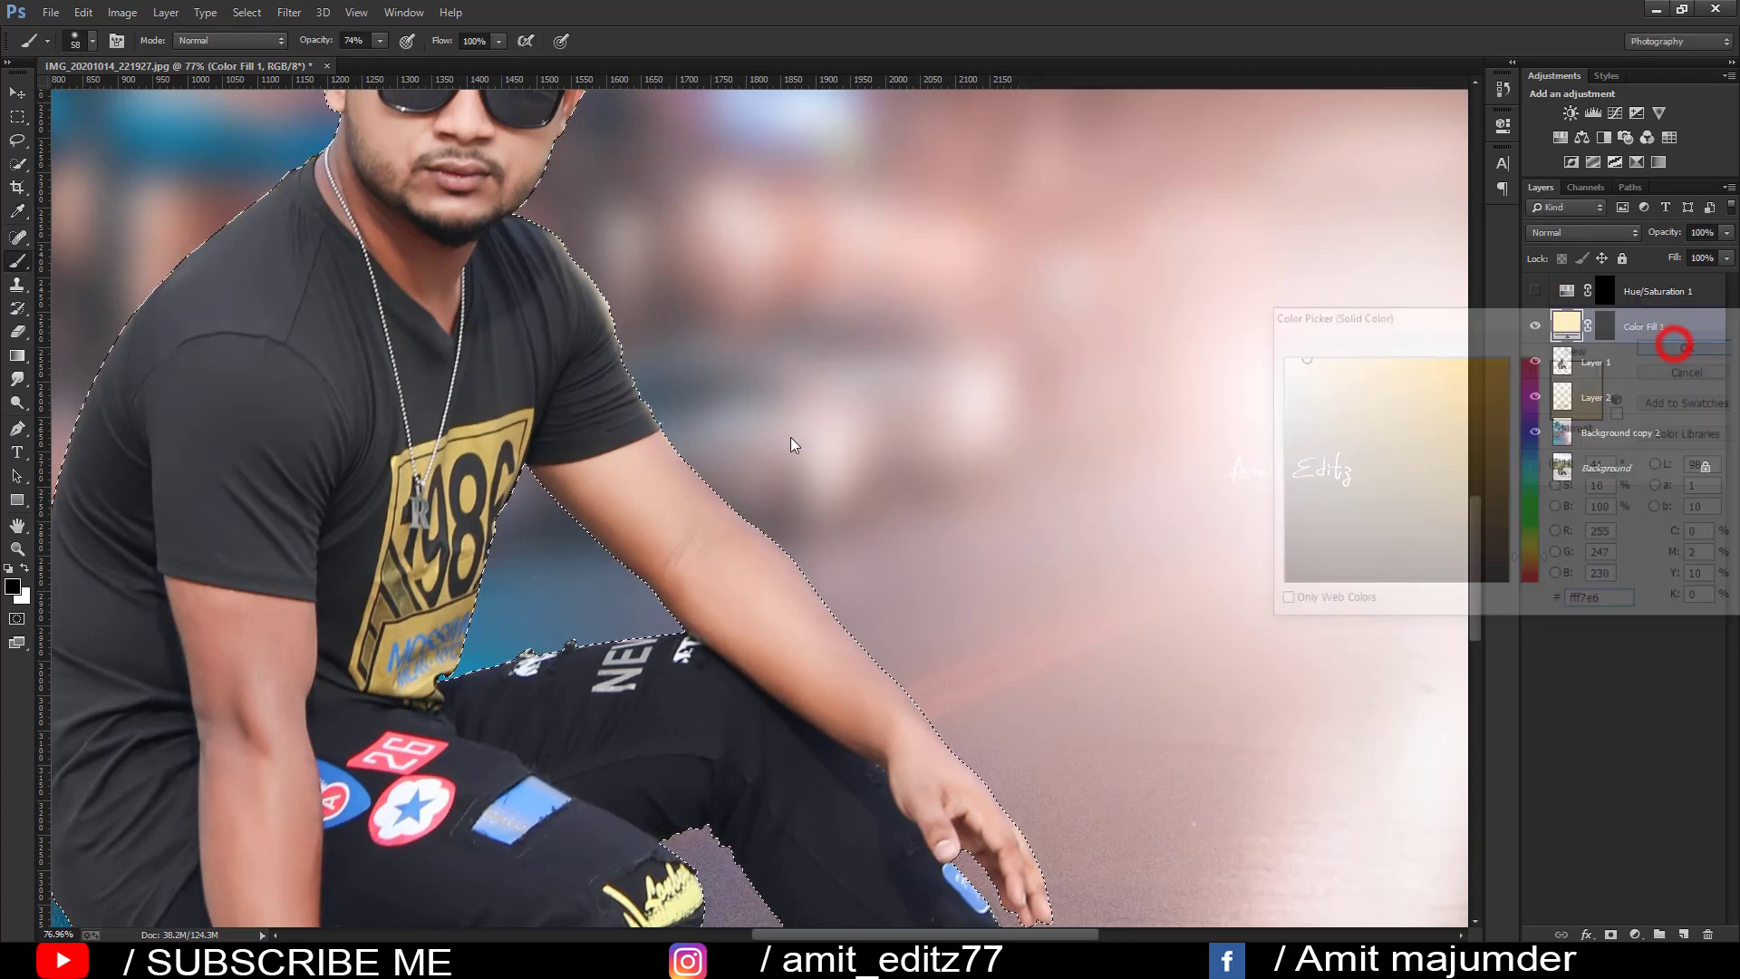
{"action": "left_click", "coordinate": [1606, 326]}
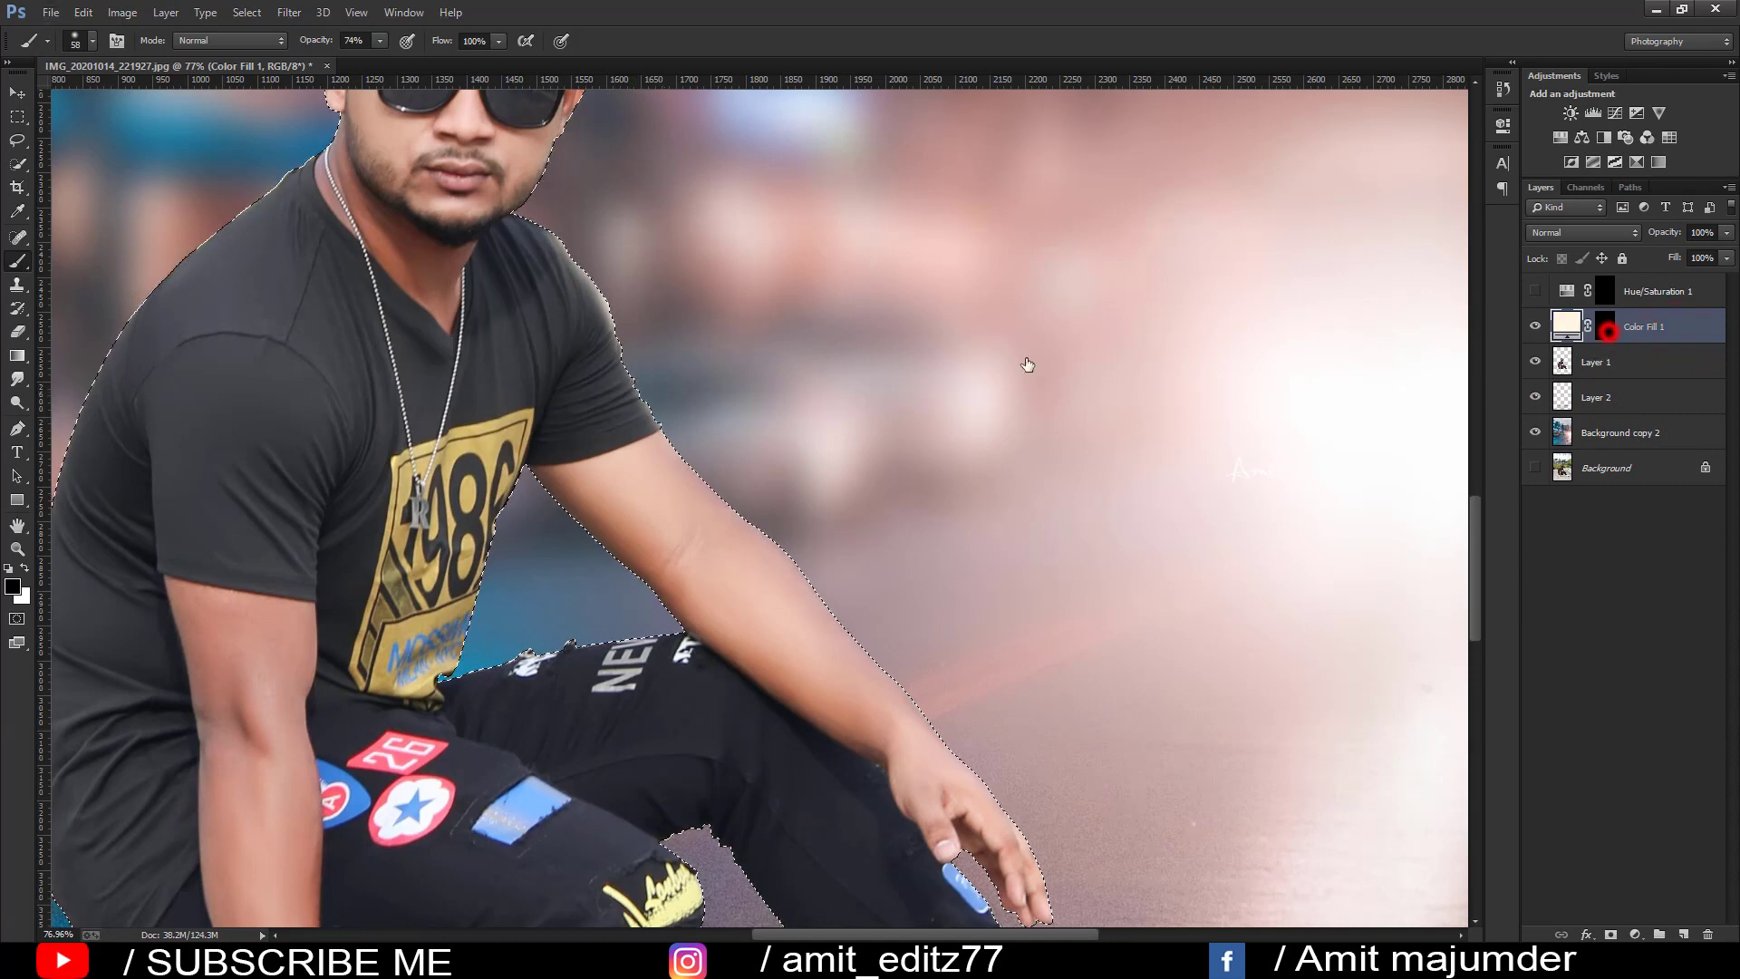
{"action": "key", "text": "x"}
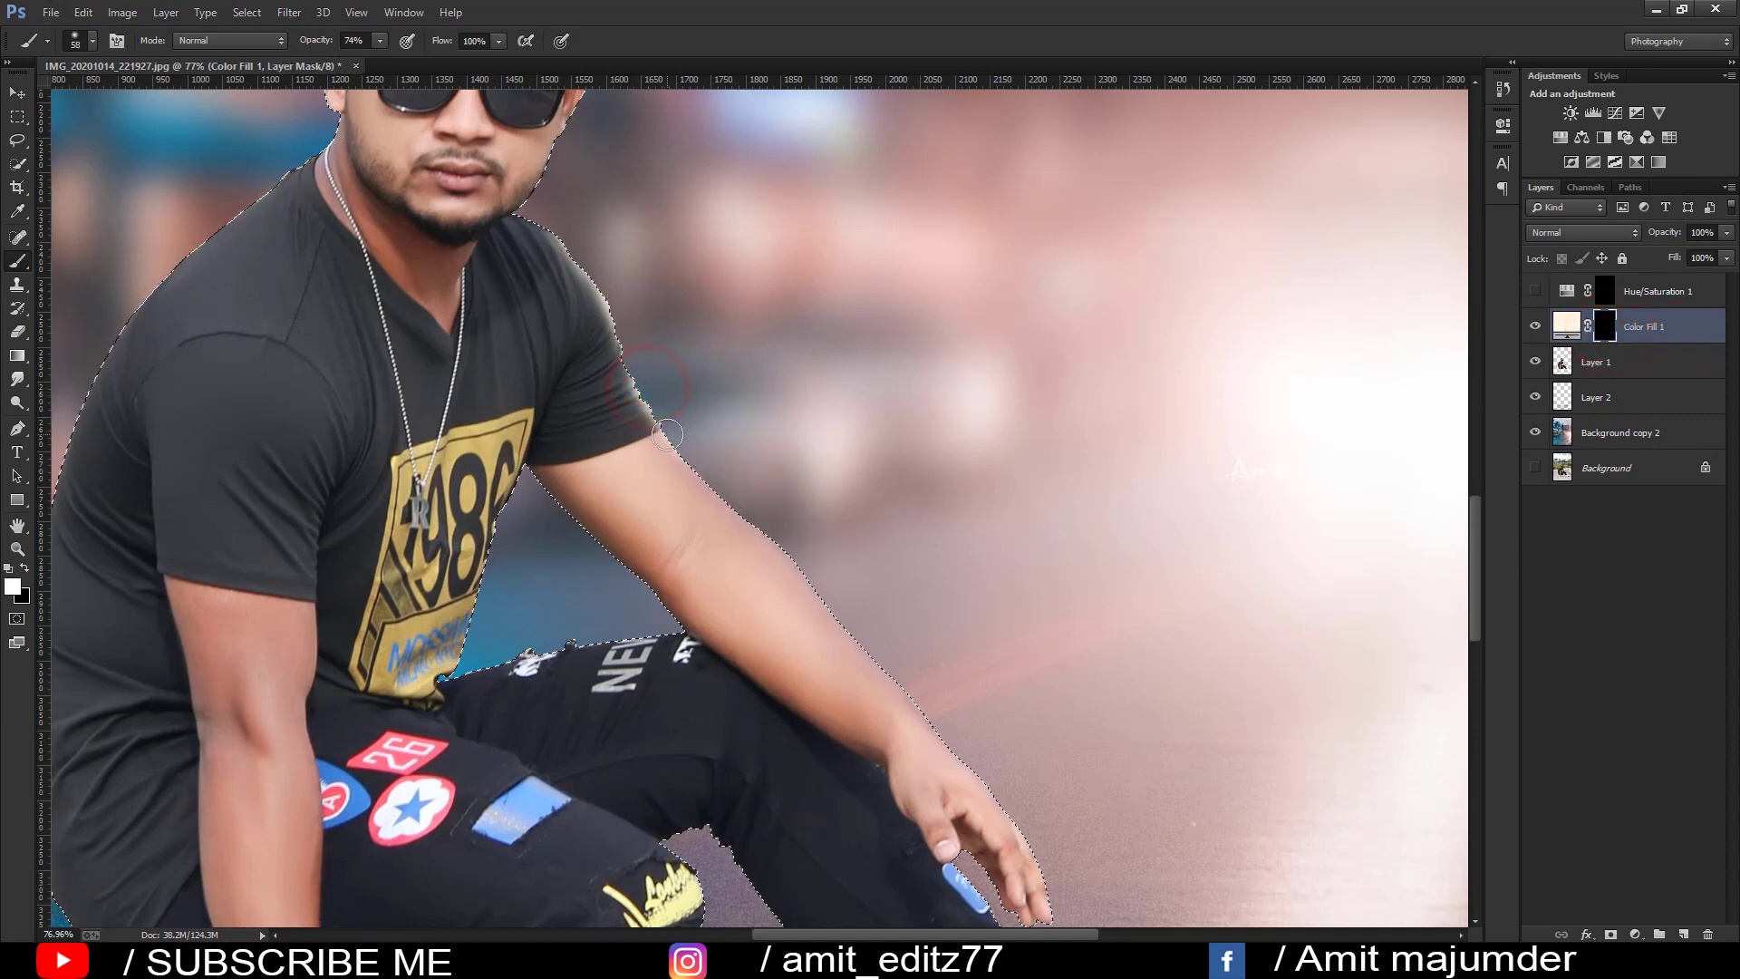
Step: Paint white on the Color Fill 1 mask along the upper arm, forearm and hand edges
{"action": "left_click_drag", "start_coordinate": [764, 512], "coordinate": [831, 585]}
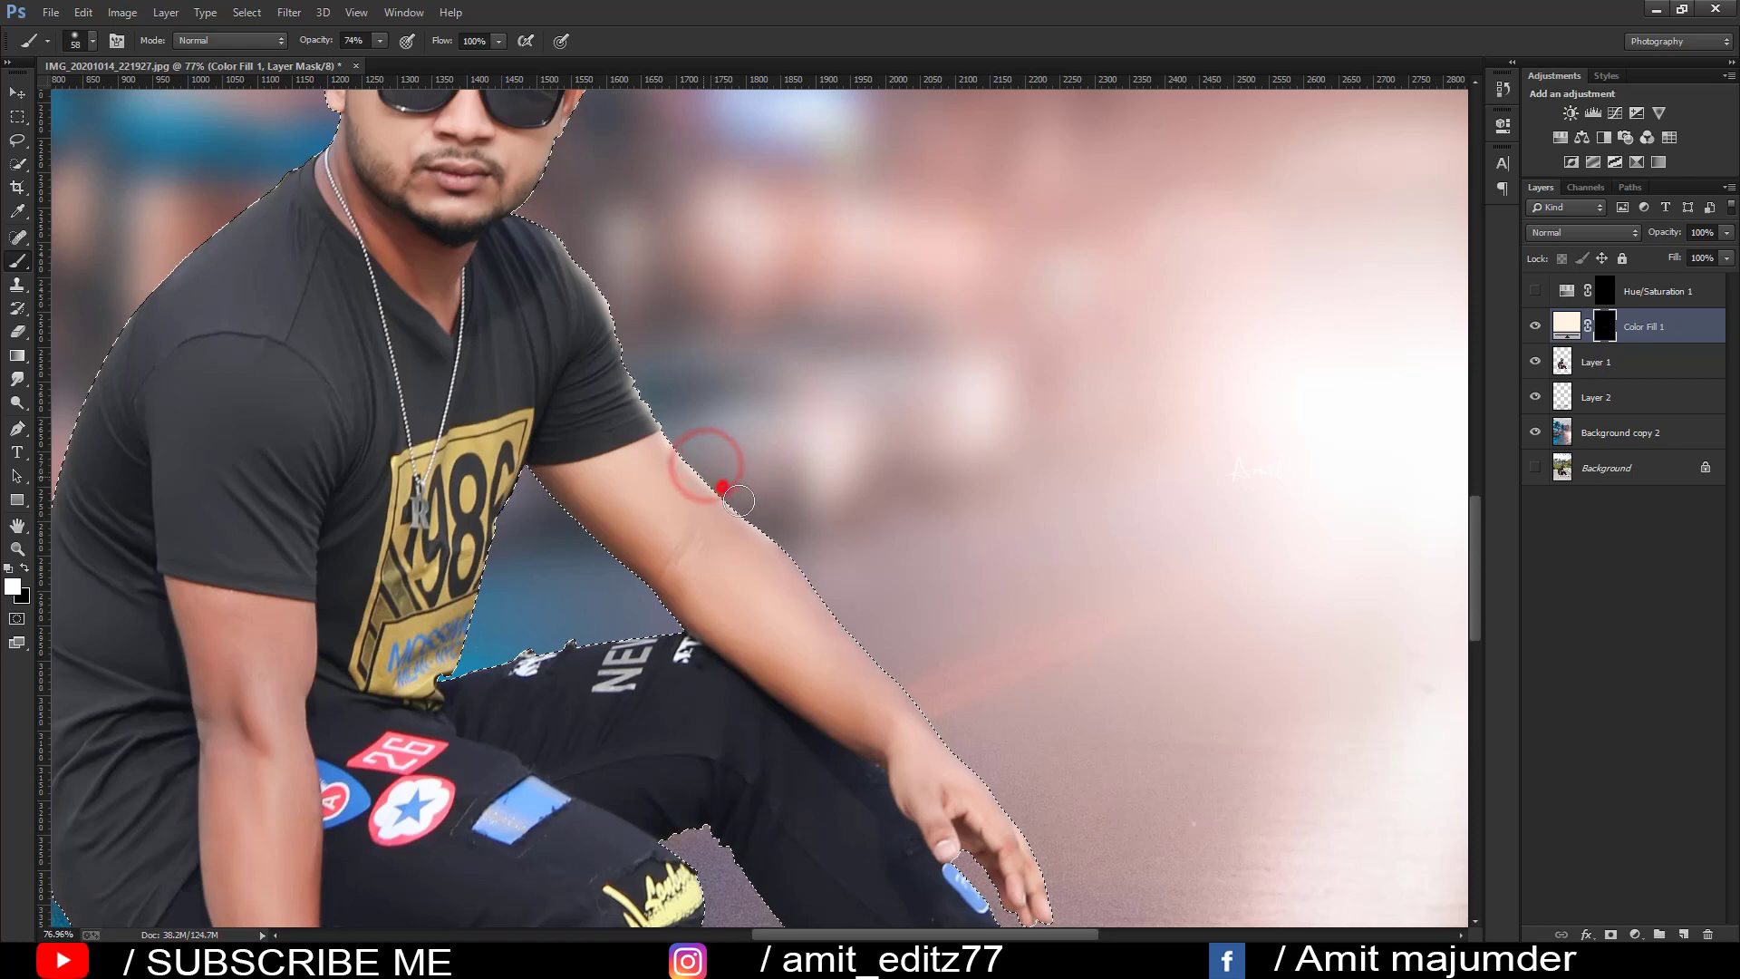
{"action": "left_click_drag", "start_coordinate": [907, 682], "coordinate": [736, 351]}
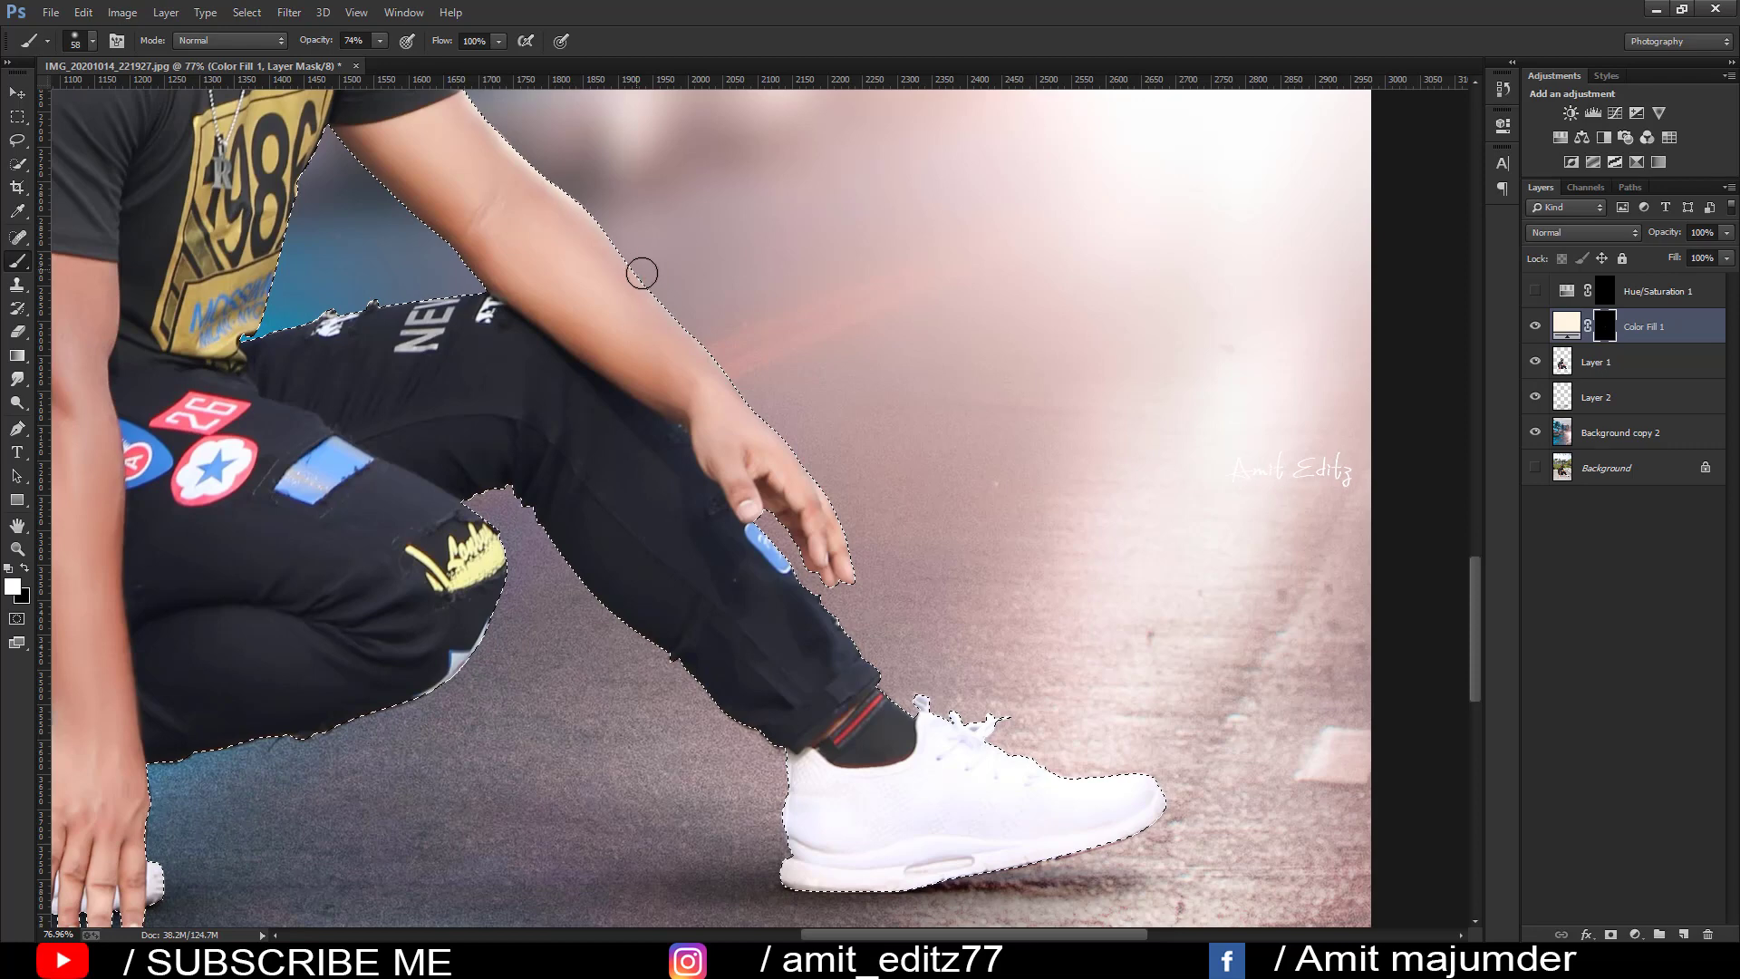
{"action": "left_click_drag", "start_coordinate": [649, 280], "coordinate": [715, 362]}
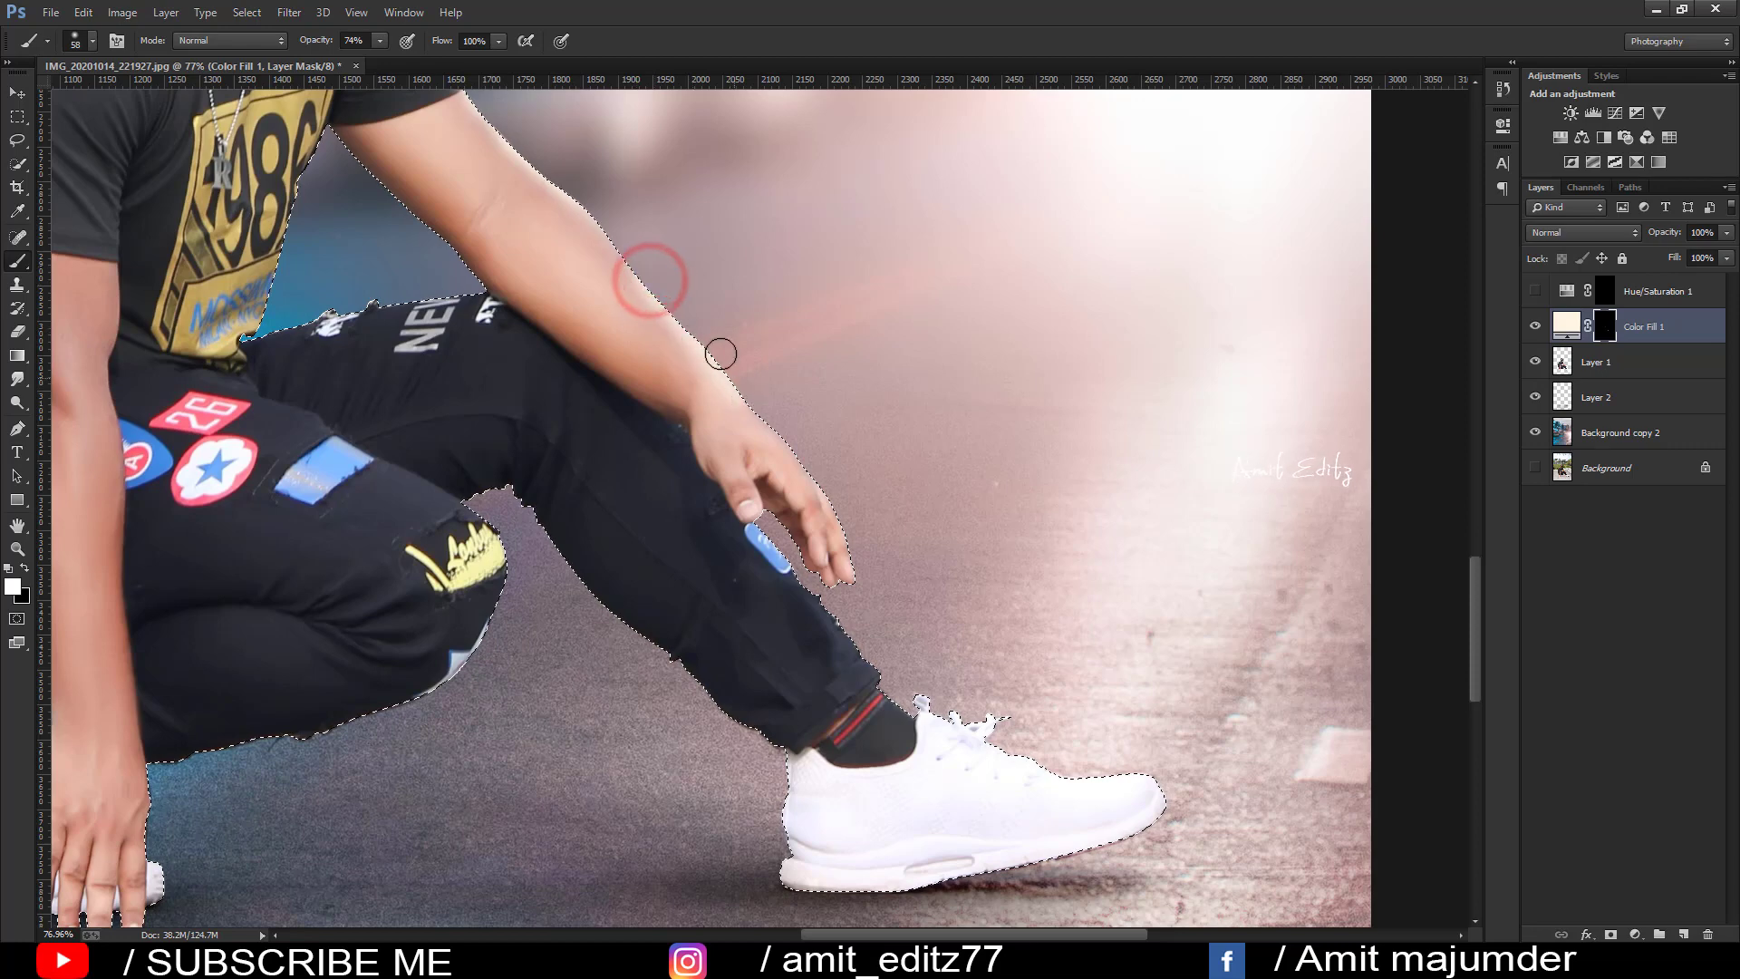
{"action": "left_click_drag", "start_coordinate": [602, 214], "coordinate": [755, 387]}
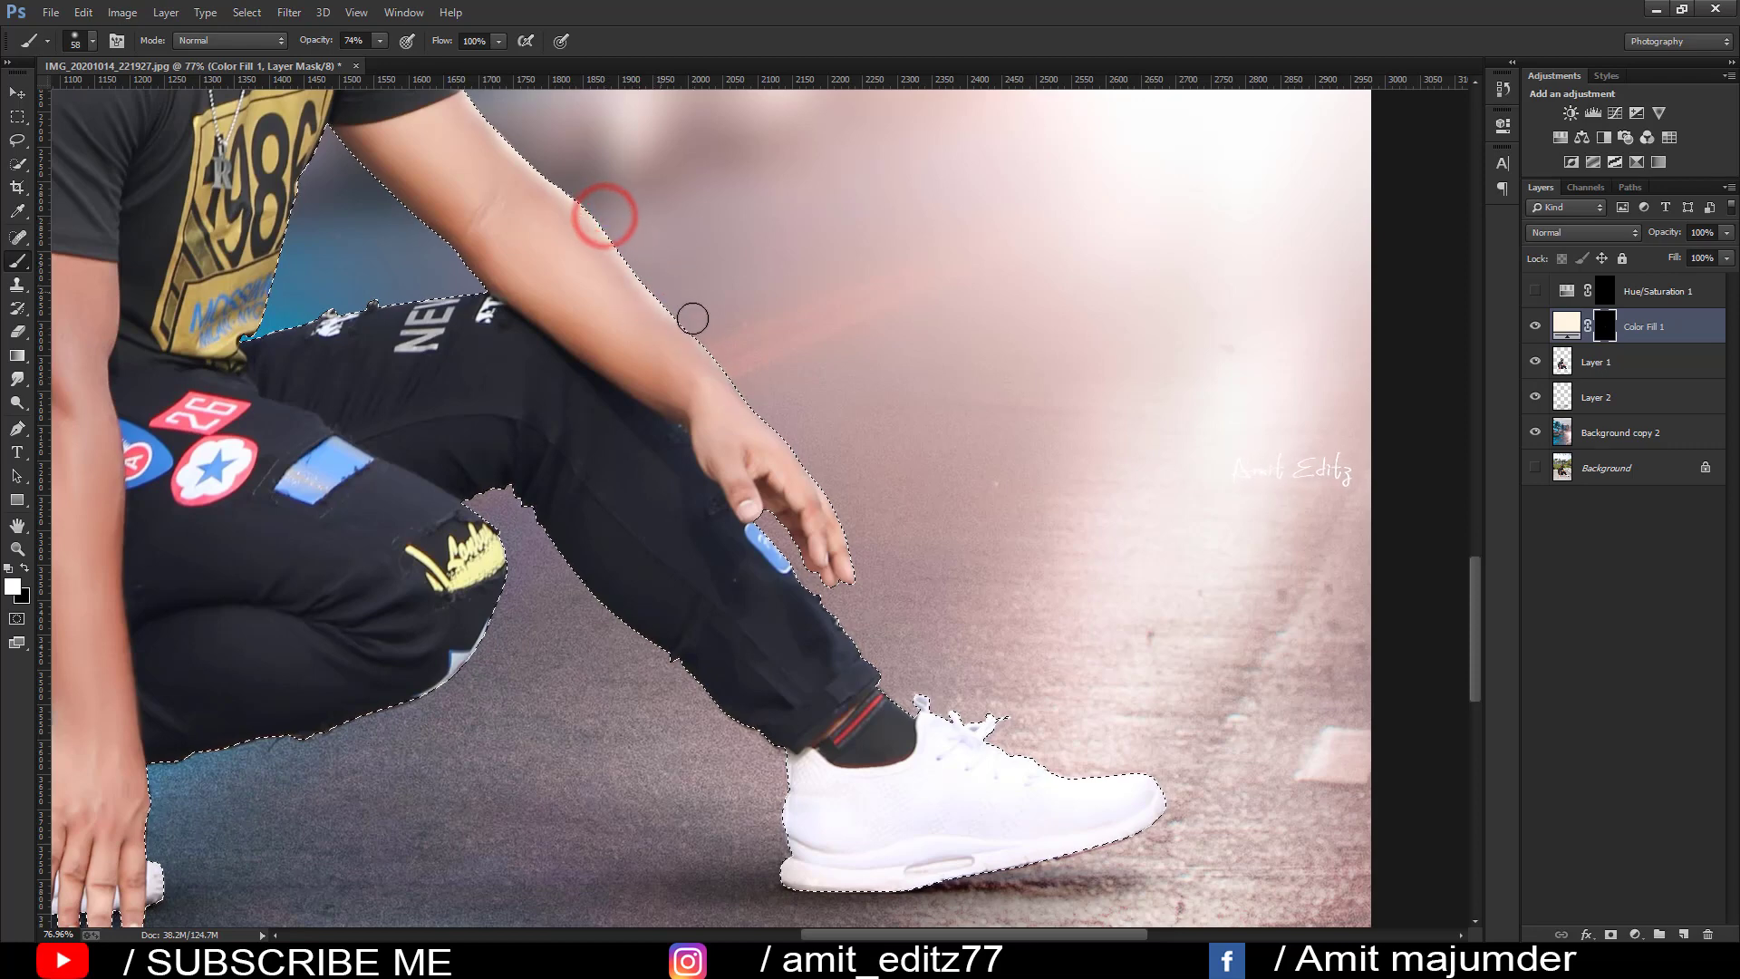
{"action": "left_click", "coordinate": [753, 381]}
{"action": "left_click_drag", "start_coordinate": [822, 467], "coordinate": [829, 579]}
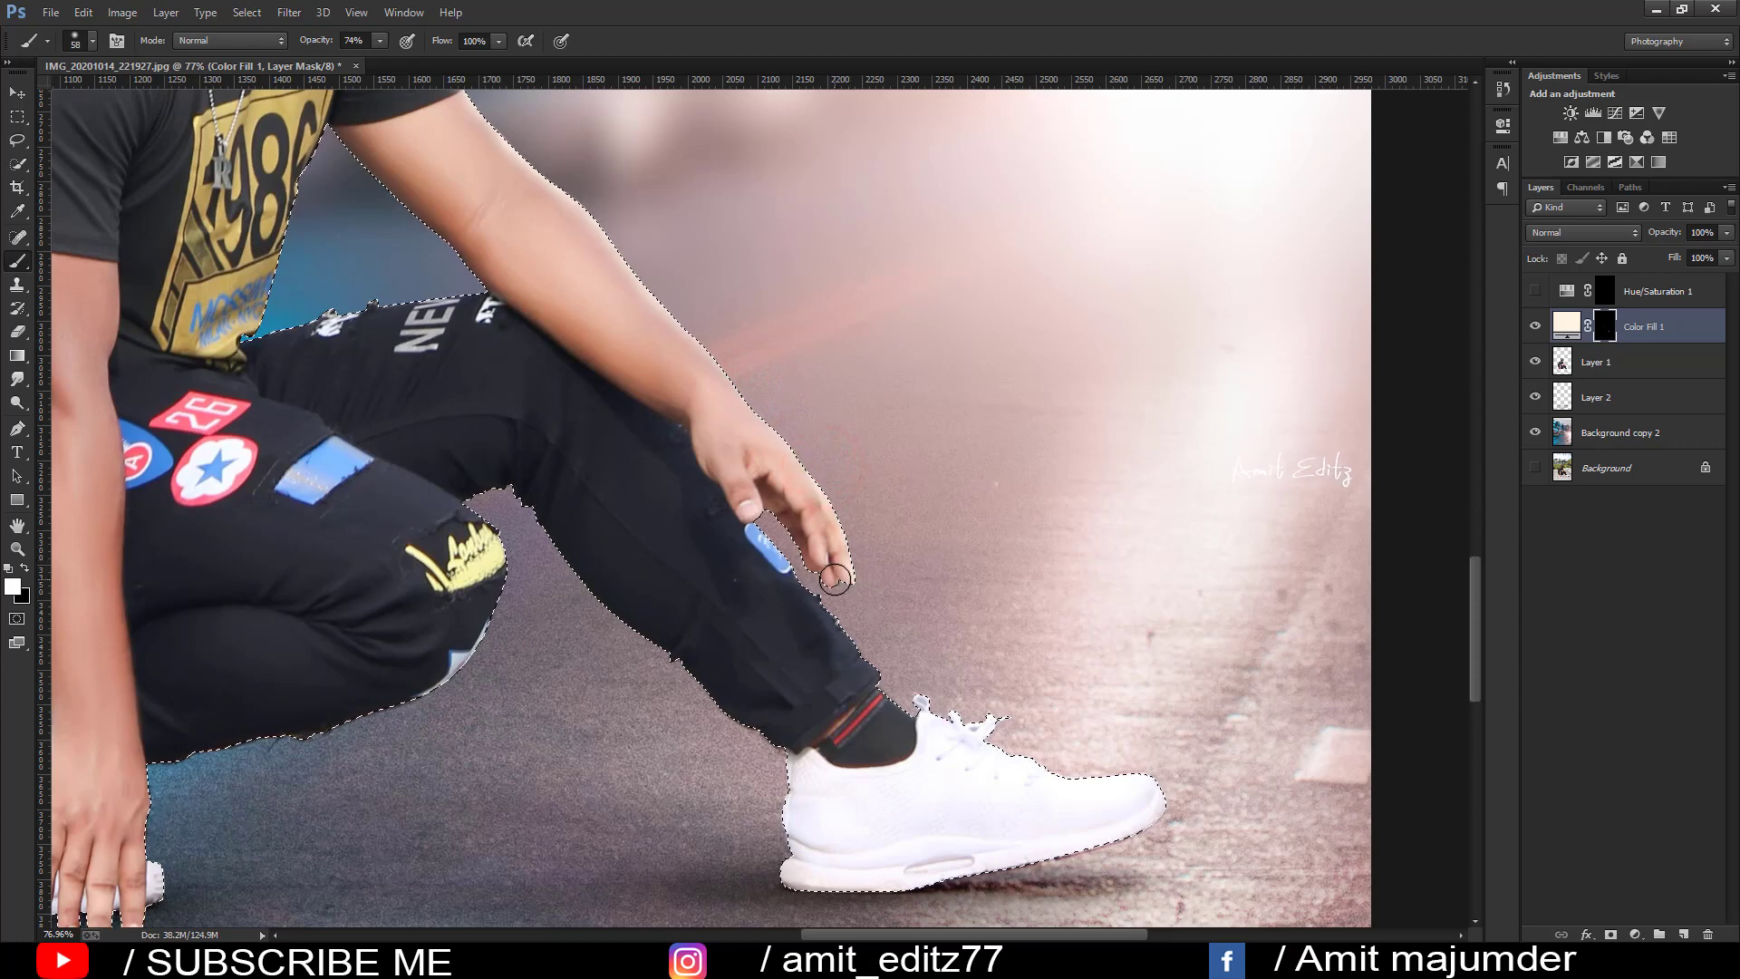
Step: Shrink the brush to 35 and paint glow along the lower pant leg and shoe
{"action": "left_click", "coordinate": [797, 557]}
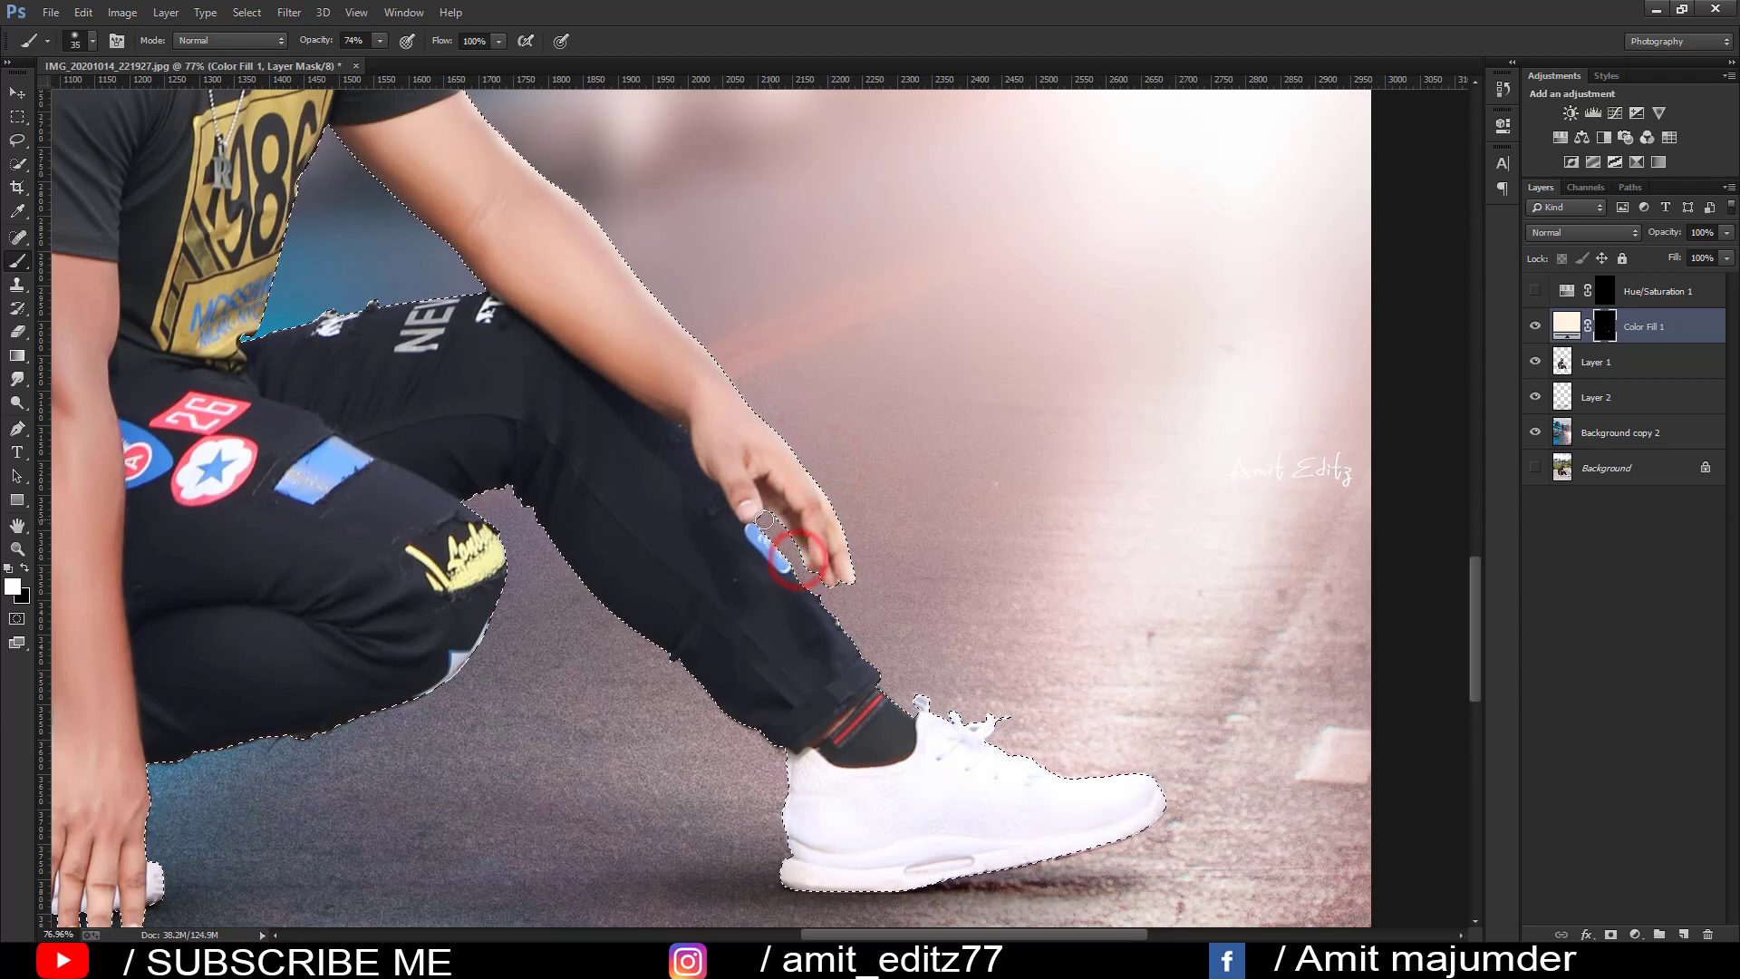
{"action": "mouse_move", "coordinate": [851, 638]}
{"action": "left_mouse_down"}
{"action": "mouse_move", "coordinate": [898, 692]}
{"action": "mouse_move", "coordinate": [994, 721]}
{"action": "left_mouse_up"}
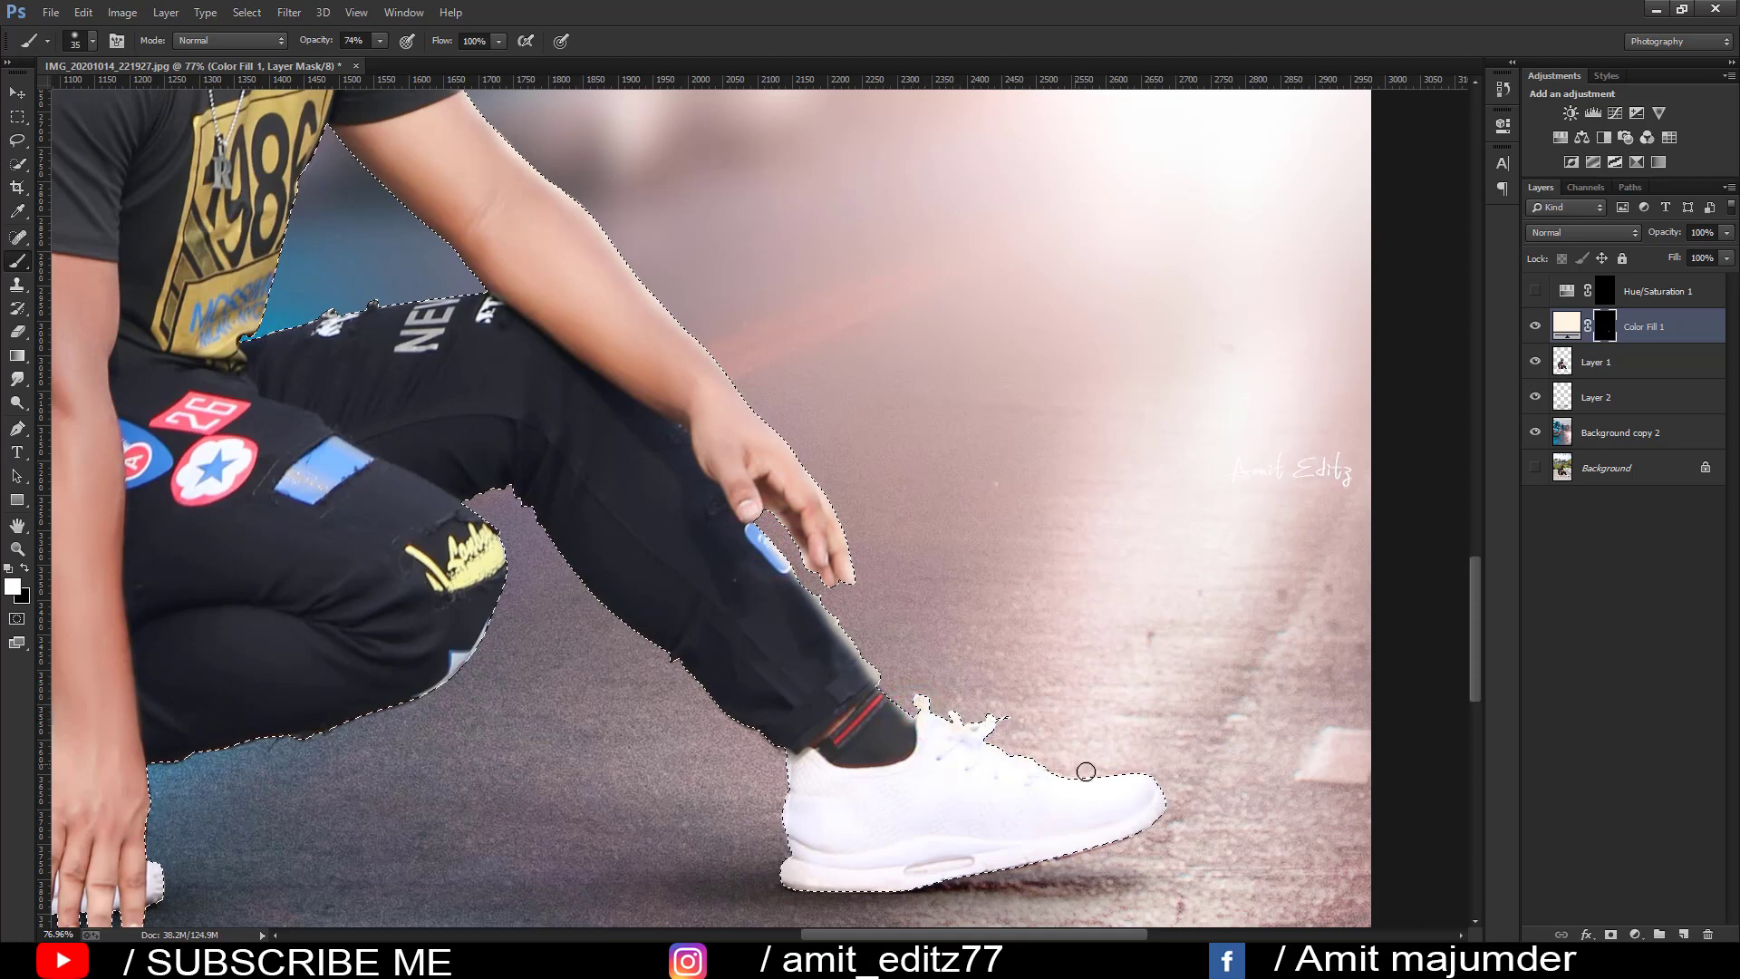
{"action": "left_click", "coordinate": [1029, 754]}
{"action": "left_click_drag", "start_coordinate": [726, 782], "coordinate": [734, 787]}
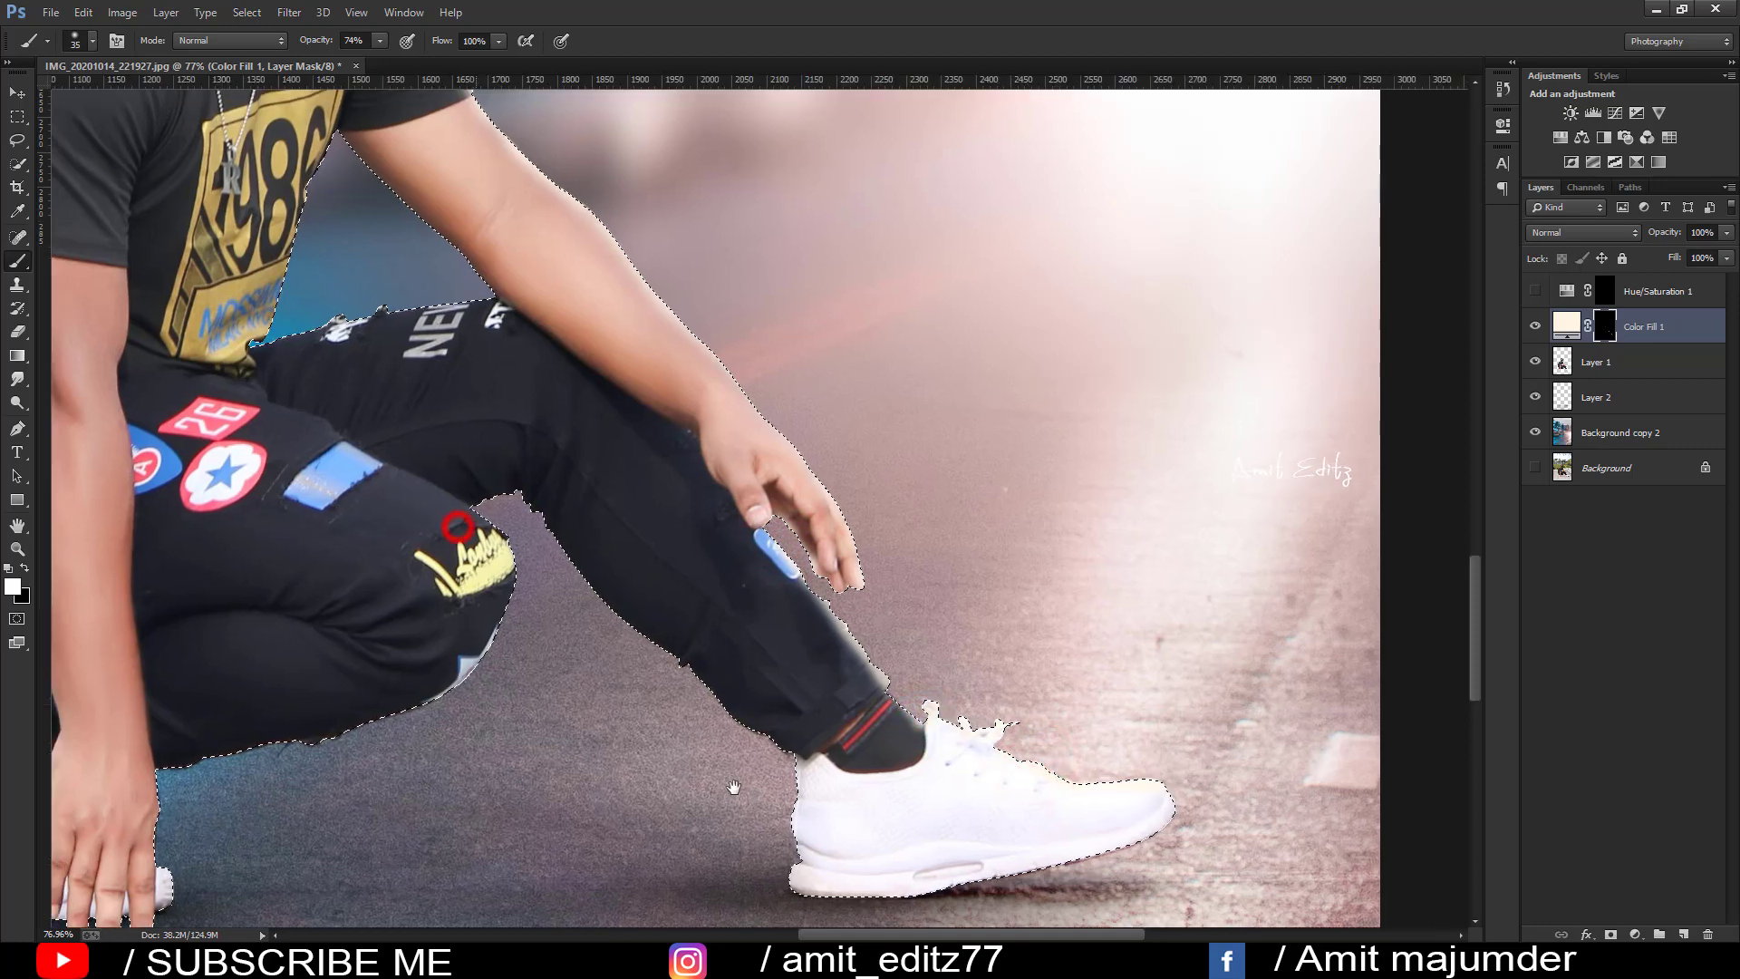
{"action": "left_click_drag", "start_coordinate": [634, 543], "coordinate": [844, 743]}
{"action": "mouse_move", "coordinate": [617, 401]}
{"action": "left_mouse_down"}
{"action": "mouse_move", "coordinate": [735, 537]}
{"action": "mouse_move", "coordinate": [728, 558]}
{"action": "left_mouse_up"}
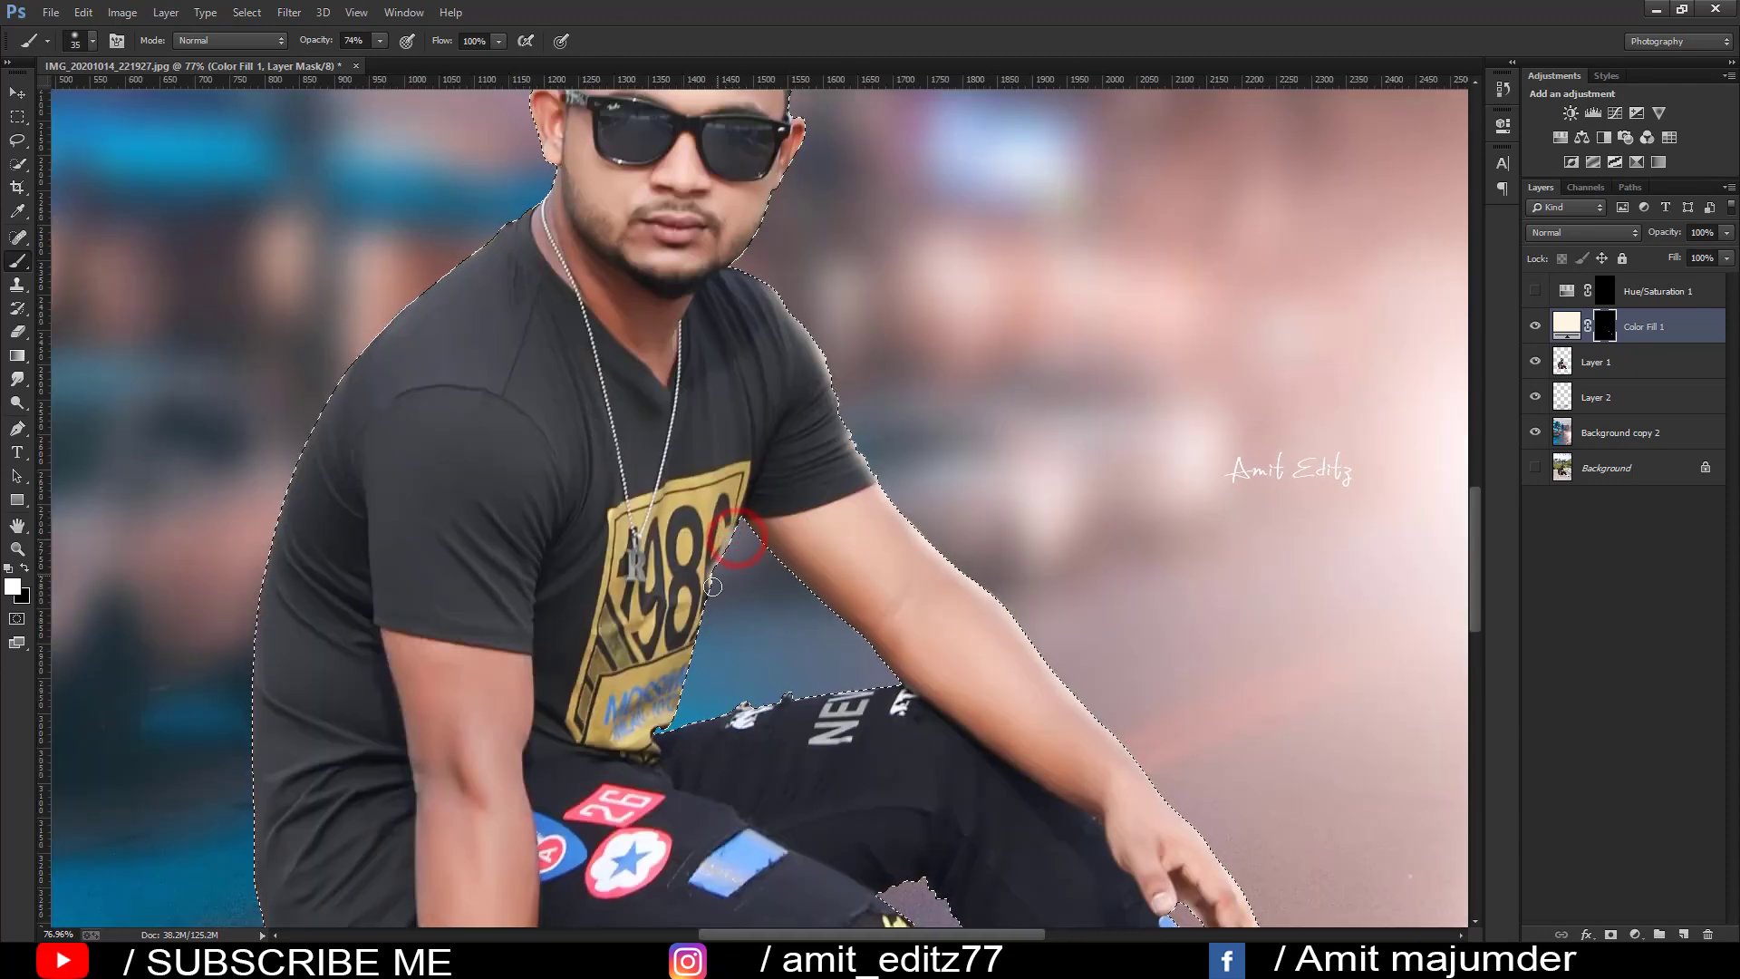
Step: Paint glow on the mask along the shirt, leg, right hair edge and jaw
{"action": "left_click_drag", "start_coordinate": [699, 652], "coordinate": [689, 716]}
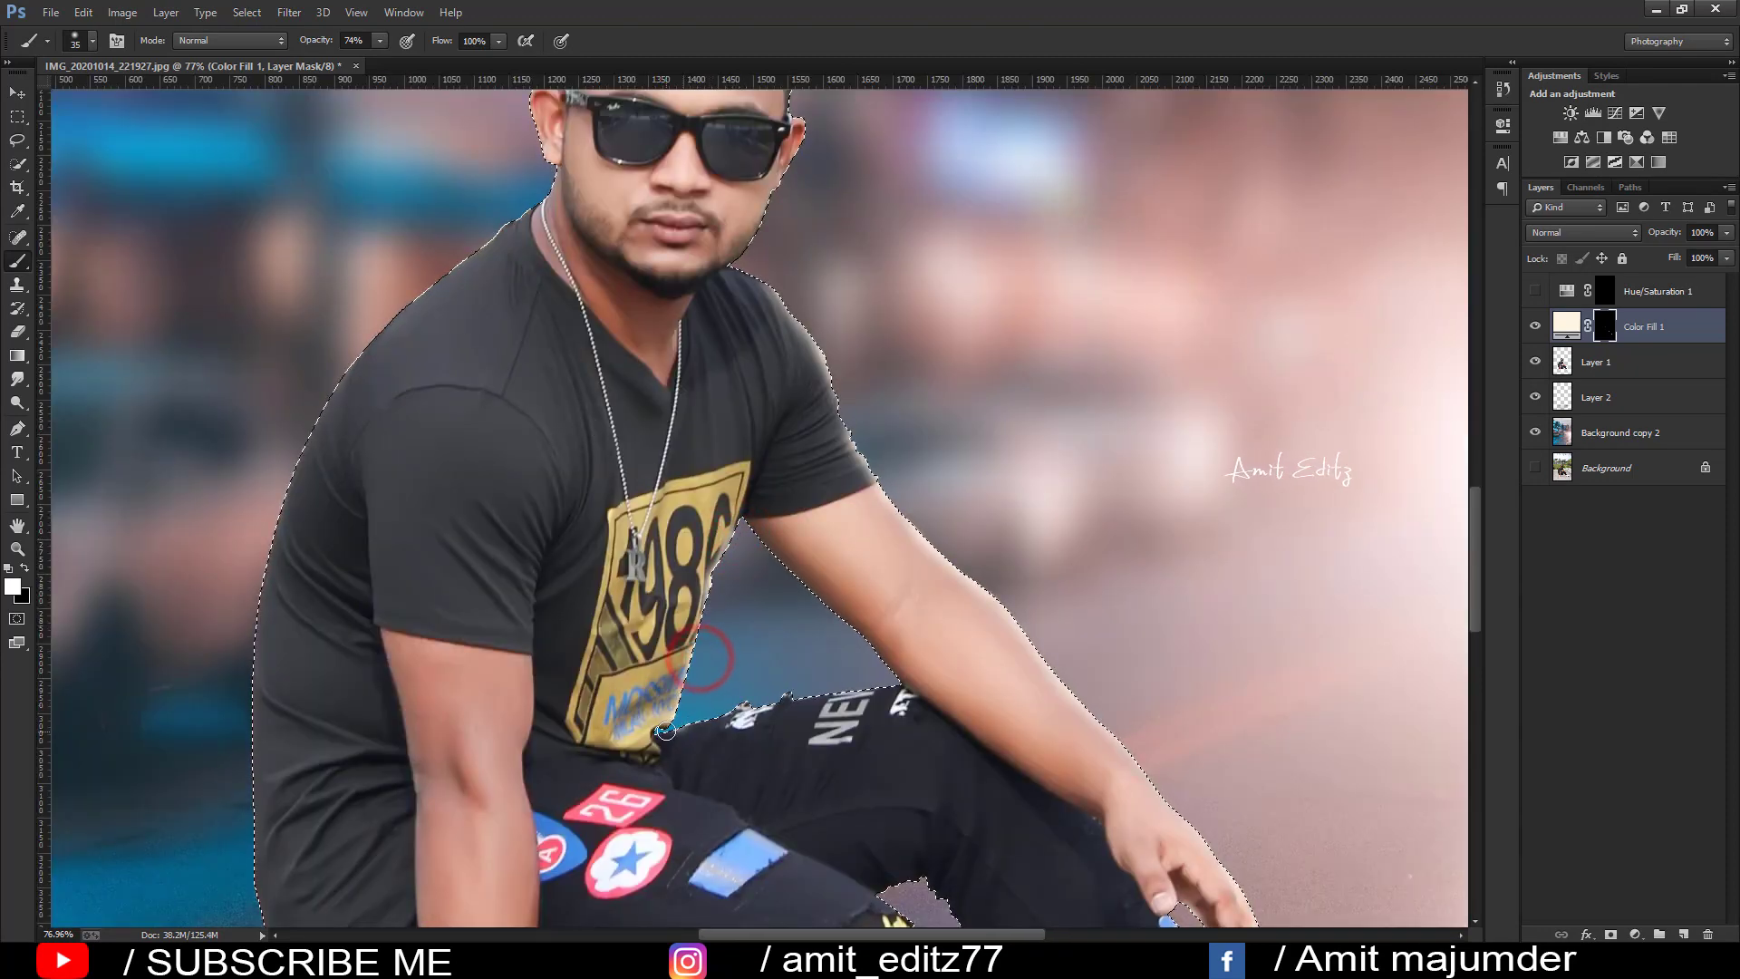
{"action": "left_click", "coordinate": [676, 730]}
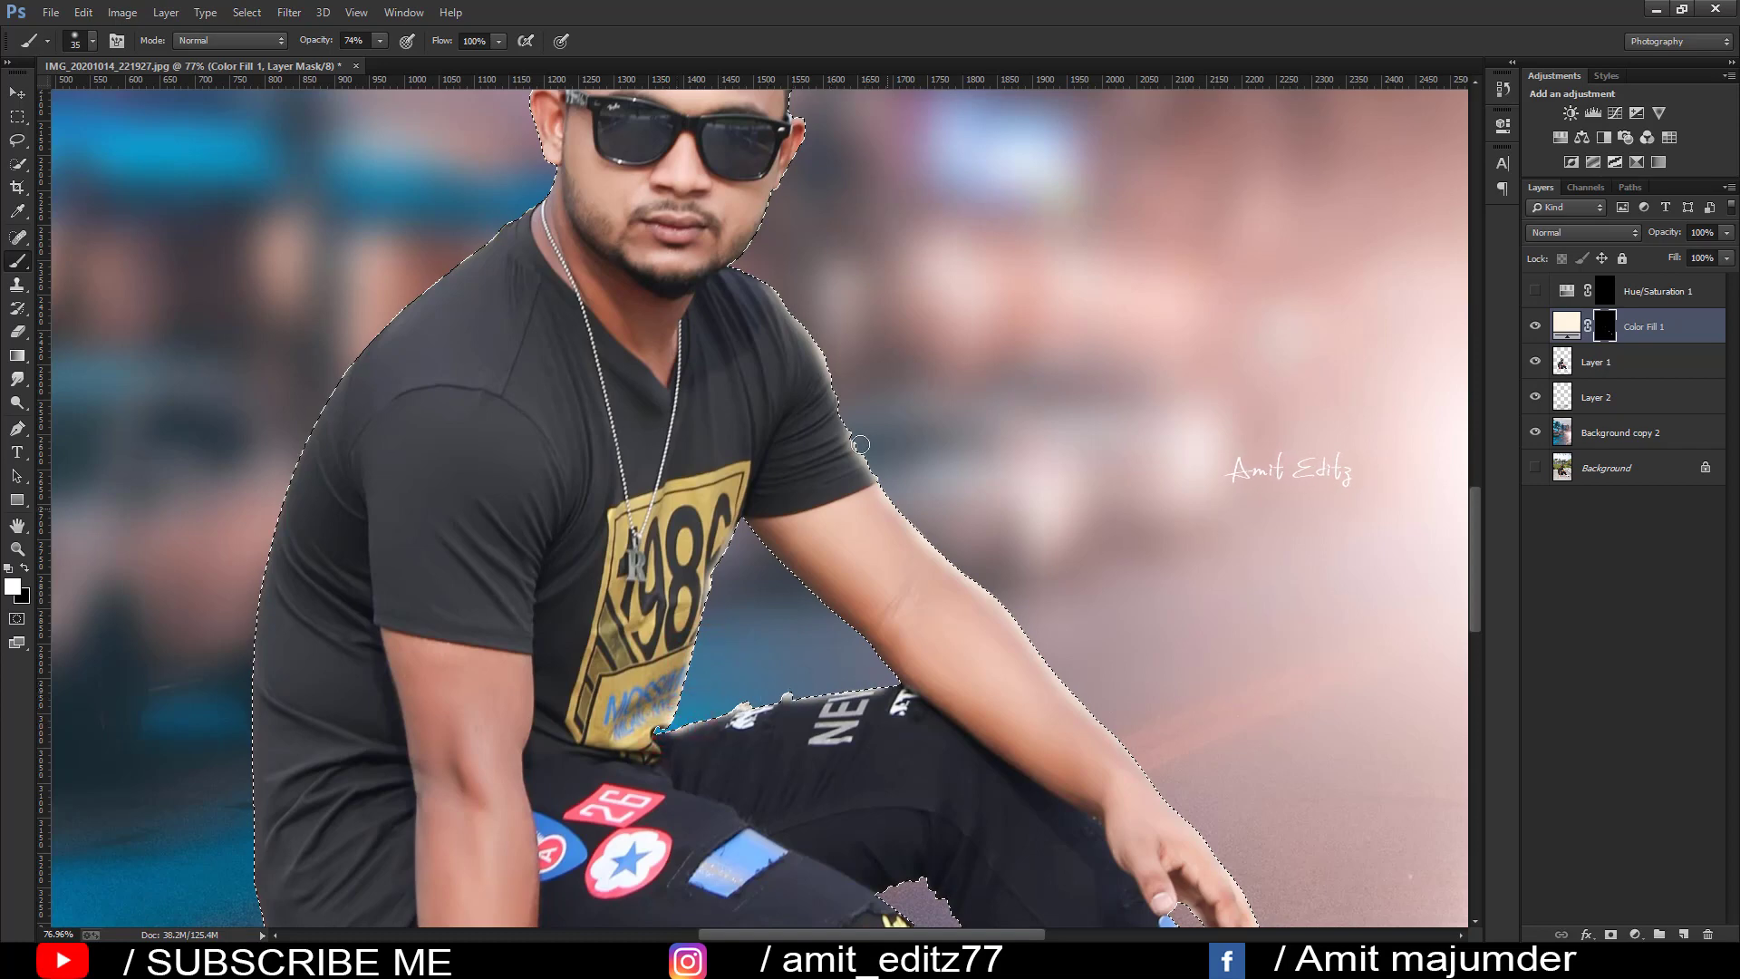
{"action": "scroll", "coordinate": [816, 304], "scroll_direction": "up", "scroll_amount": 3}
{"action": "scroll", "coordinate": [821, 290], "scroll_direction": "up", "scroll_amount": 3}
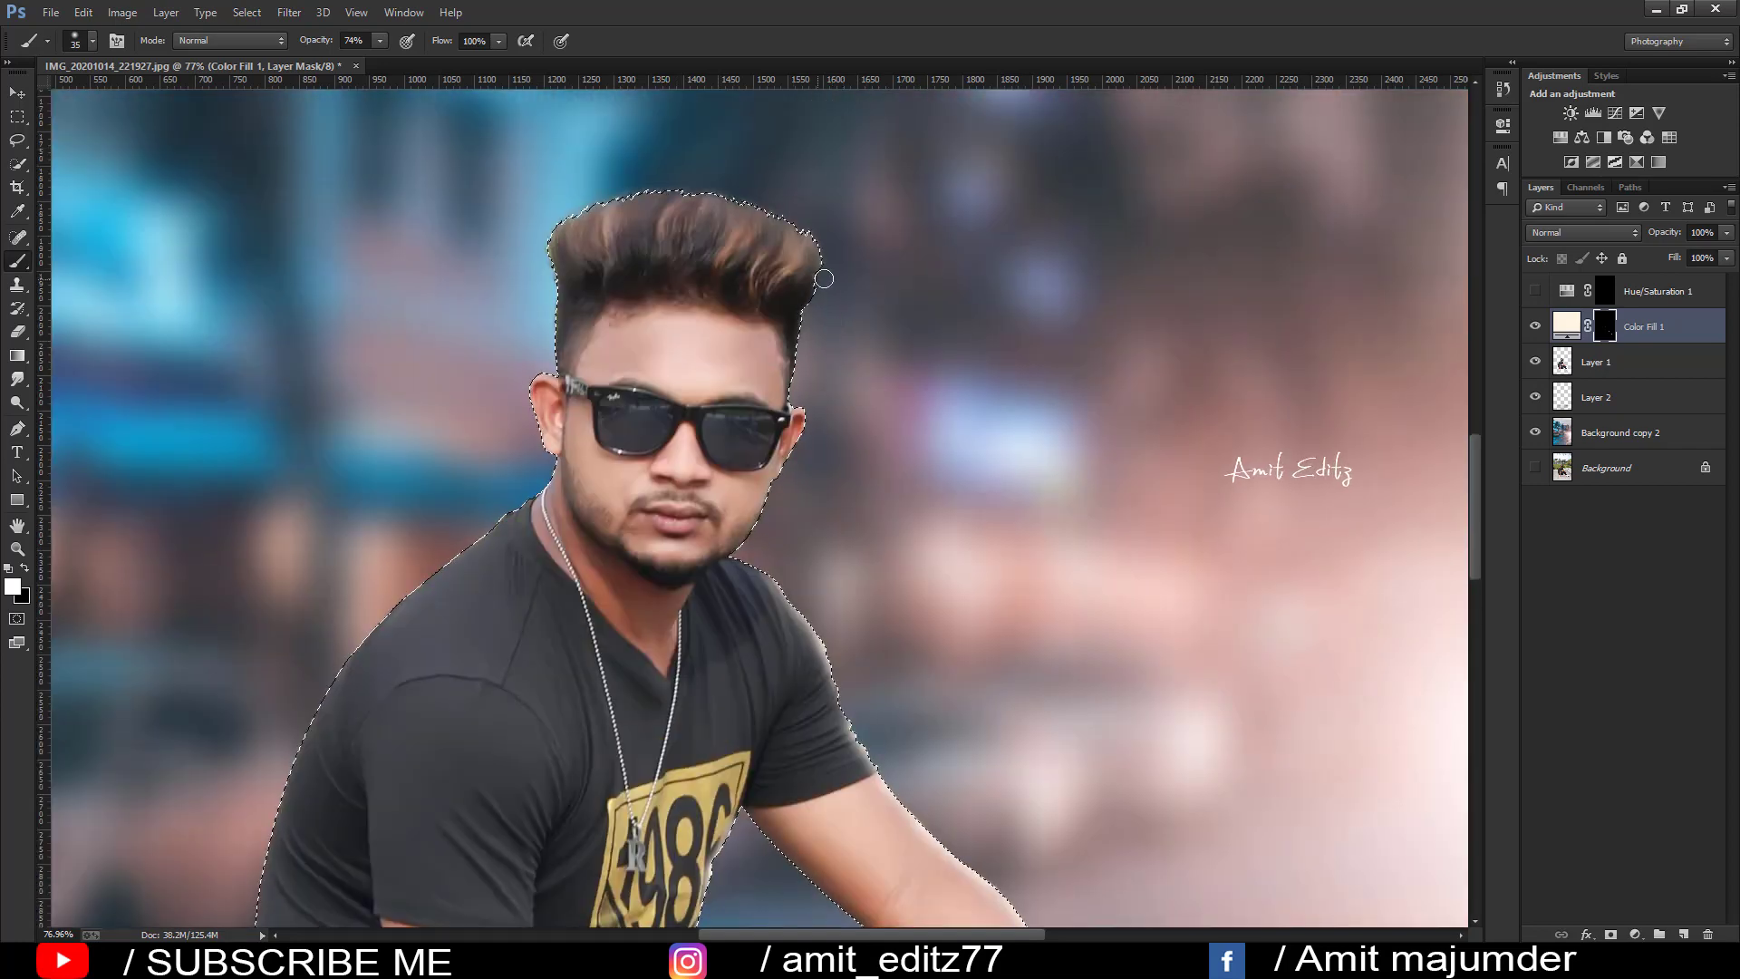
{"action": "mouse_move", "coordinate": [826, 273]}
{"action": "left_mouse_down"}
{"action": "mouse_move", "coordinate": [806, 365]}
{"action": "mouse_move", "coordinate": [821, 418]}
{"action": "left_mouse_up"}
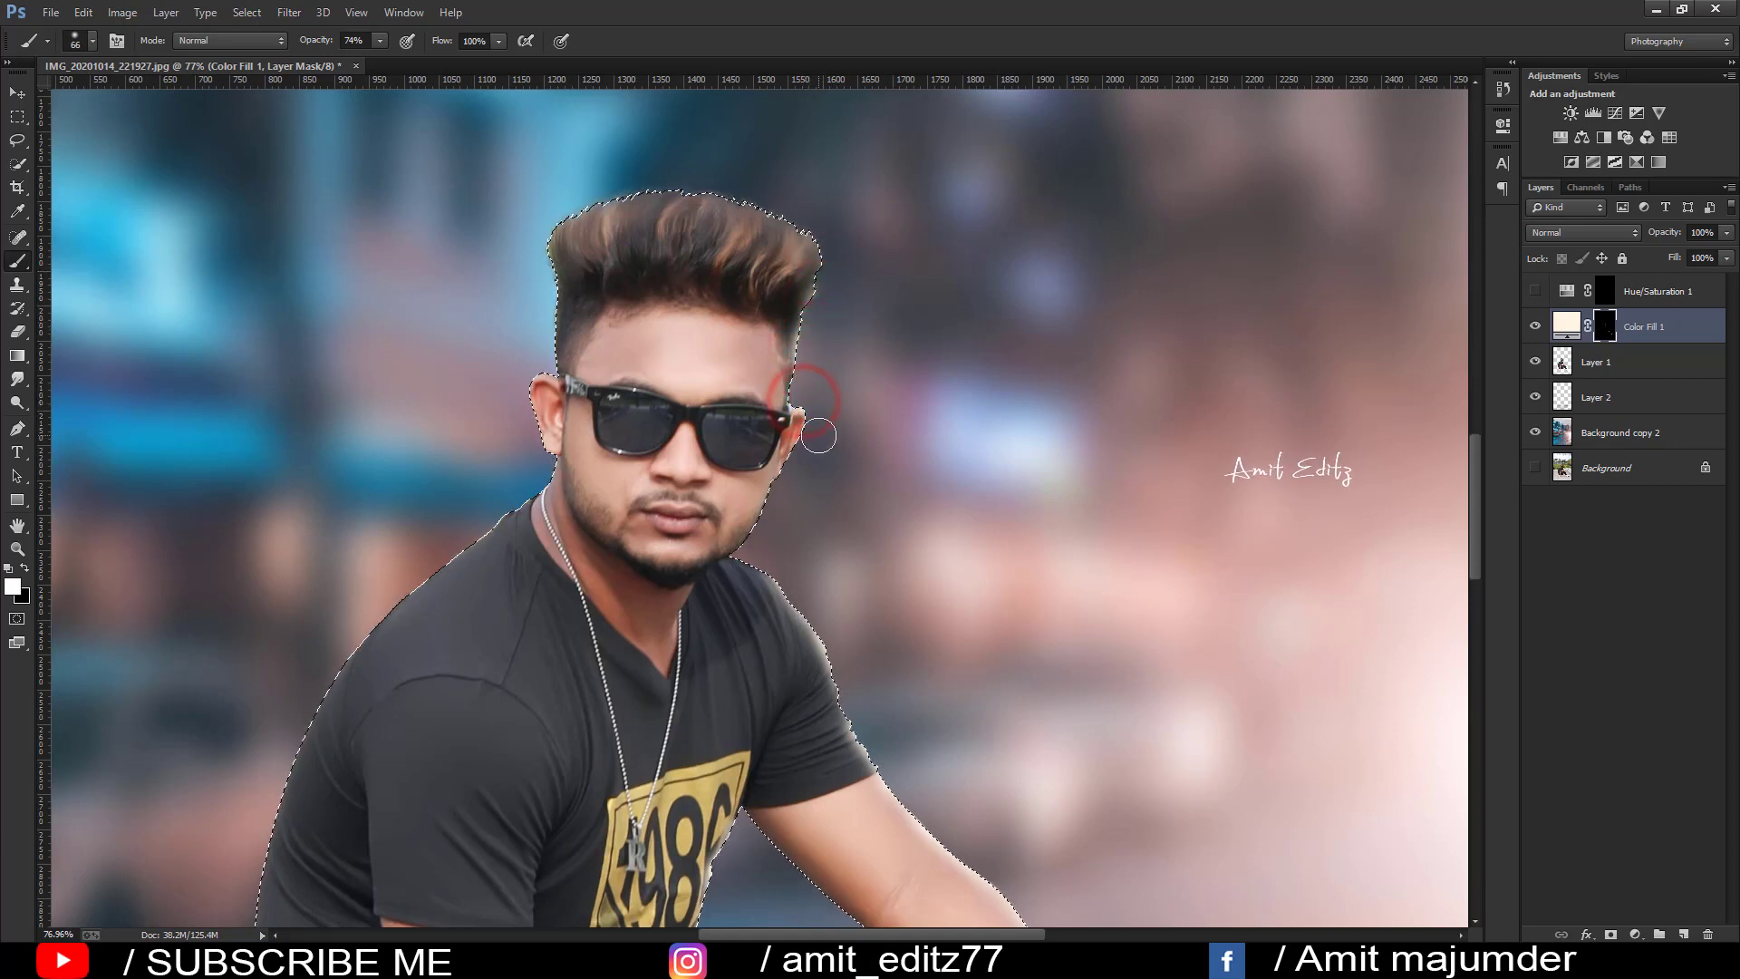
{"action": "left_click_drag", "start_coordinate": [797, 481], "coordinate": [783, 510]}
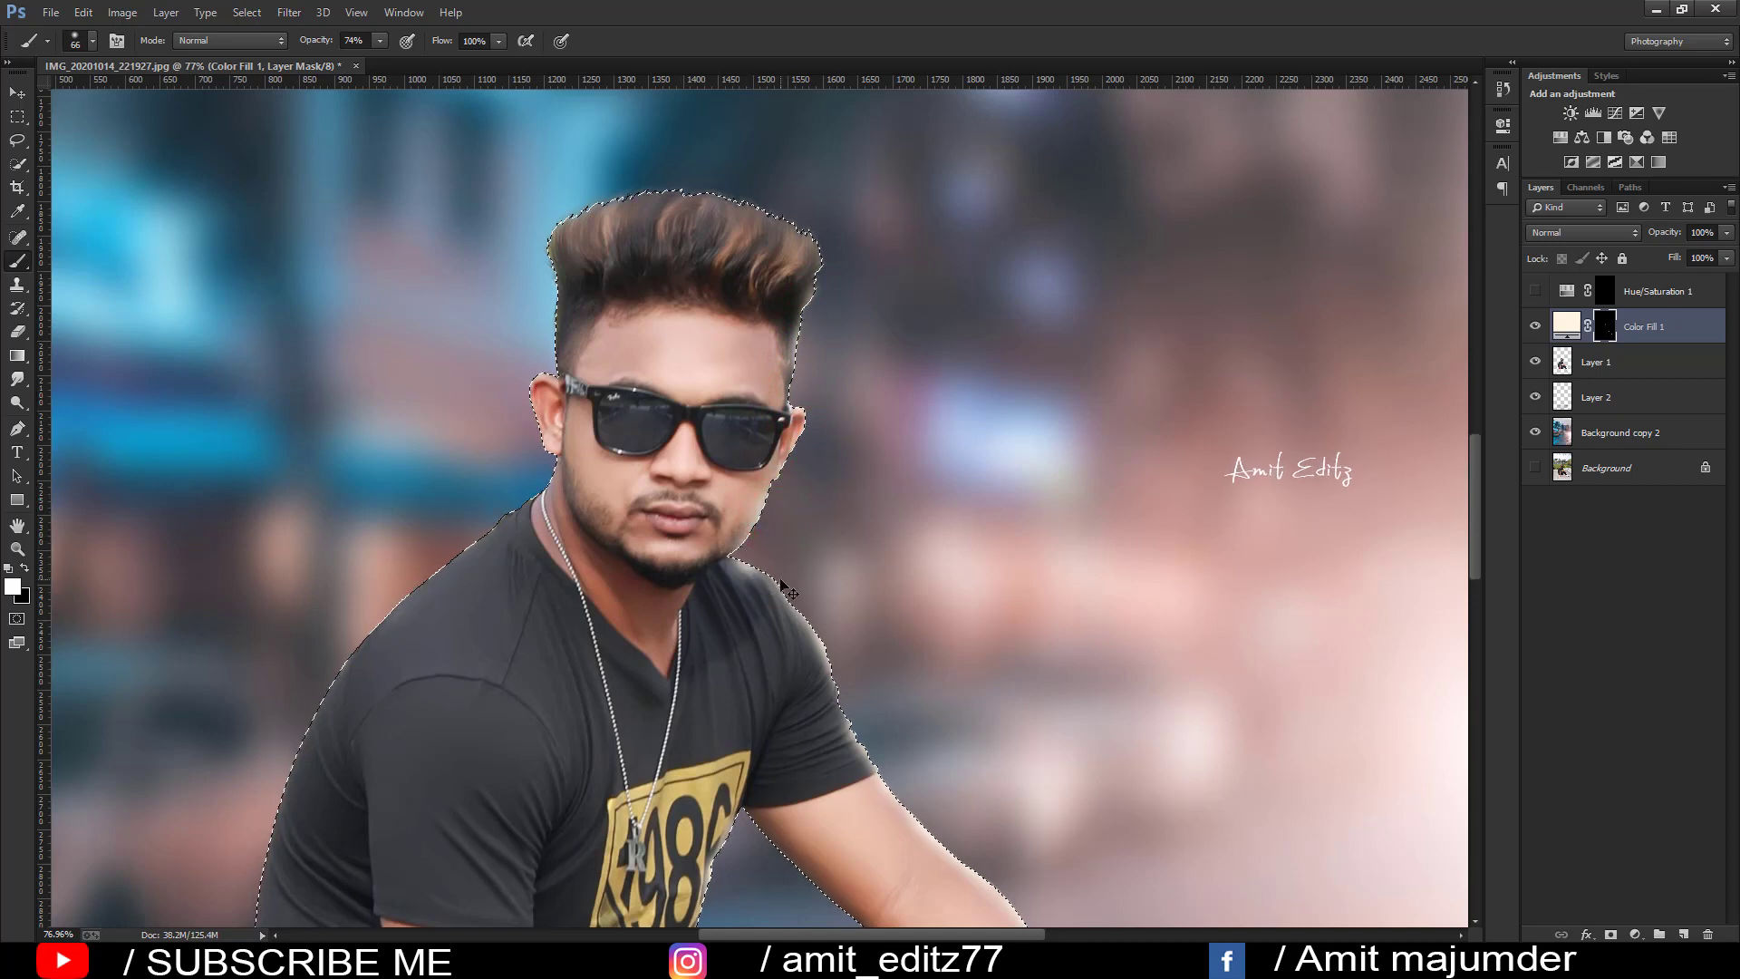
Step: Set brush size 43 and opacity 54%, then blend the right jawline into the background
{"action": "right_click", "coordinate": [762, 551], "text": "alt"}
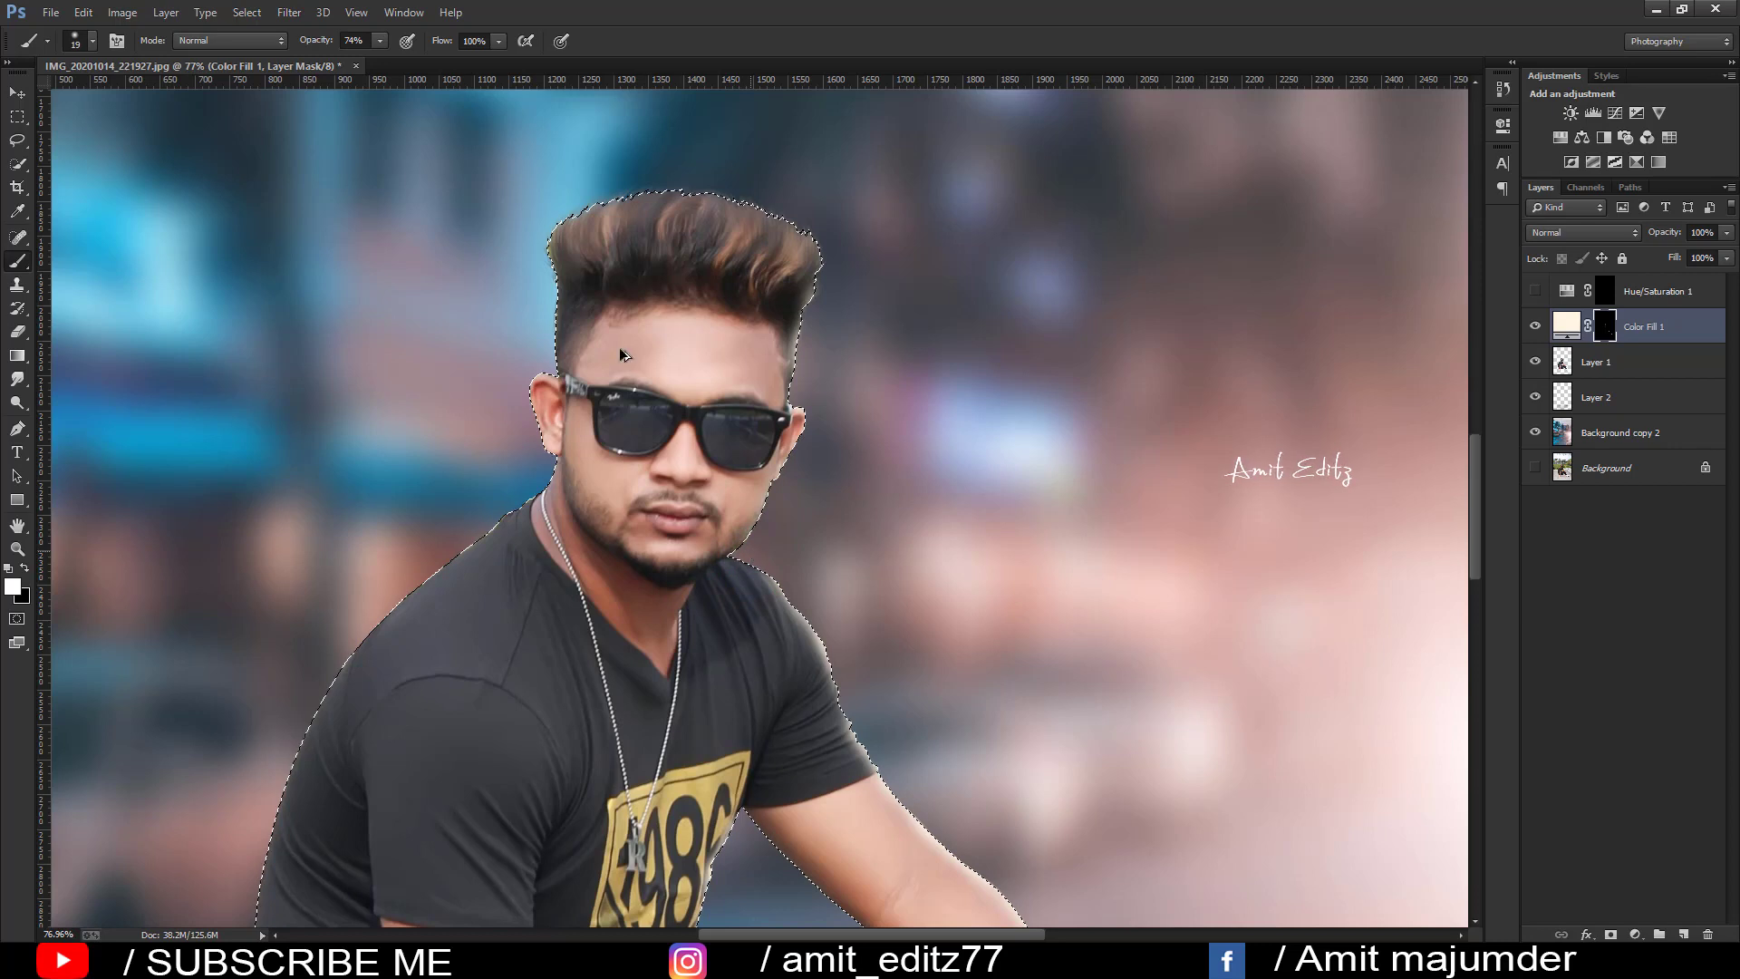
{"action": "left_click", "coordinate": [354, 40]}
{"action": "type", "text": "69"}
{"action": "key", "text": "Return"}
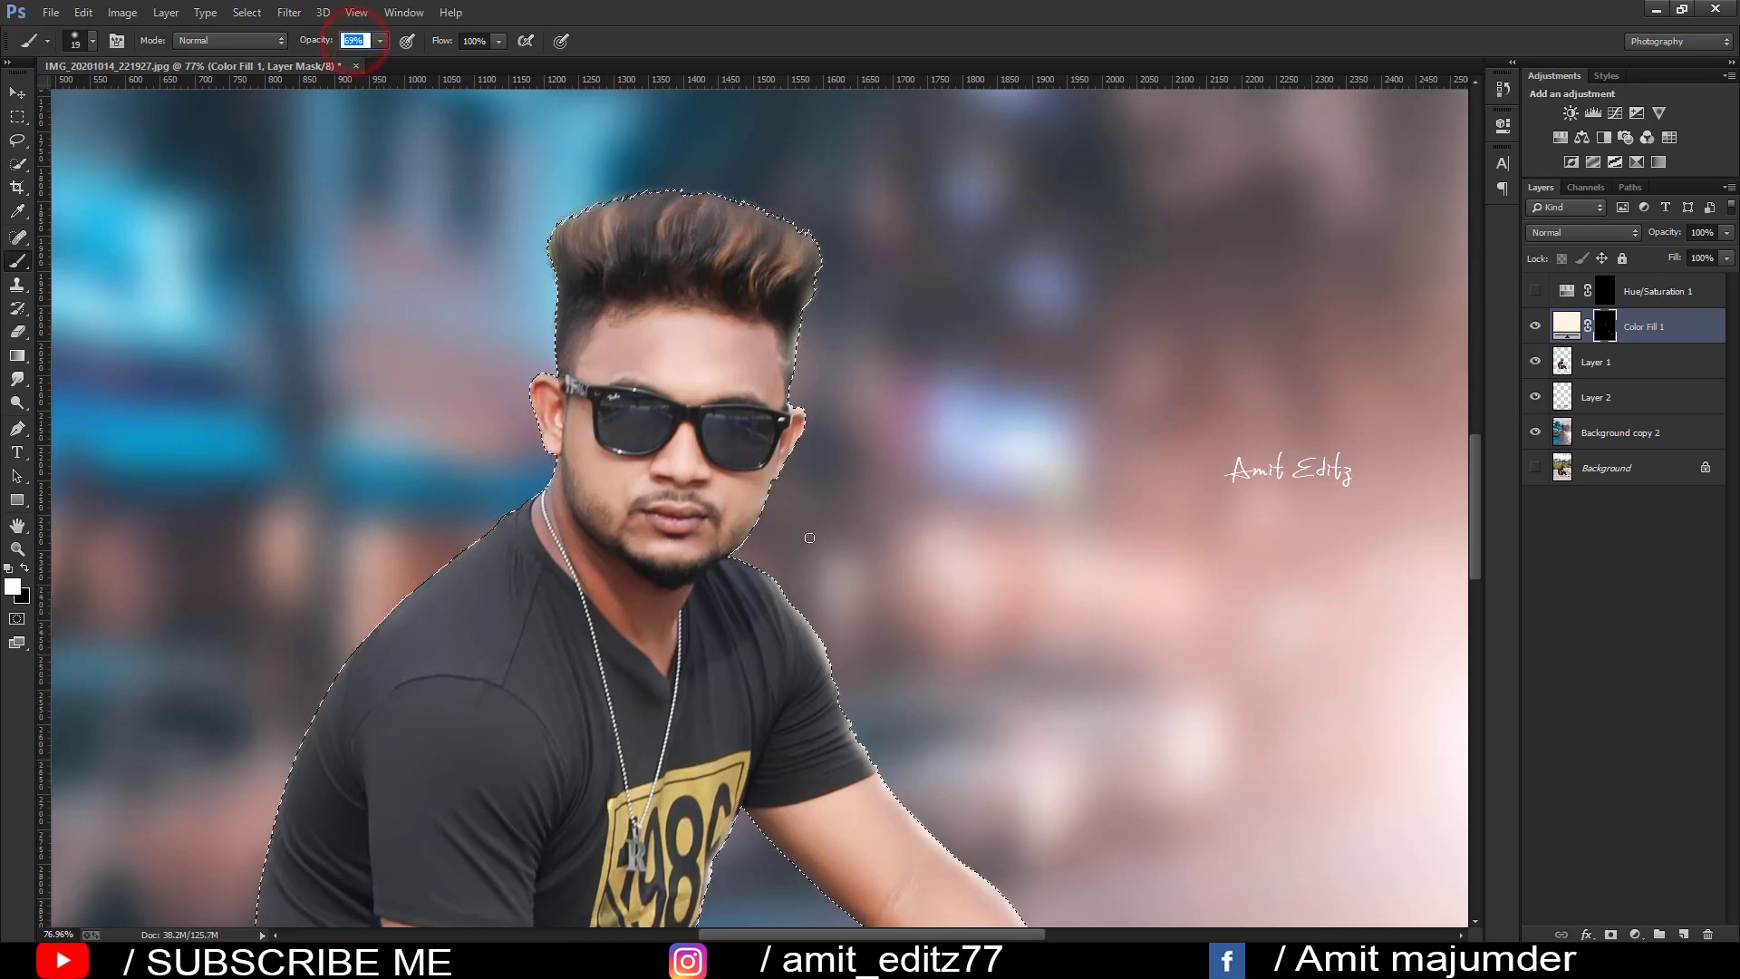
{"action": "type", "text": "54"}
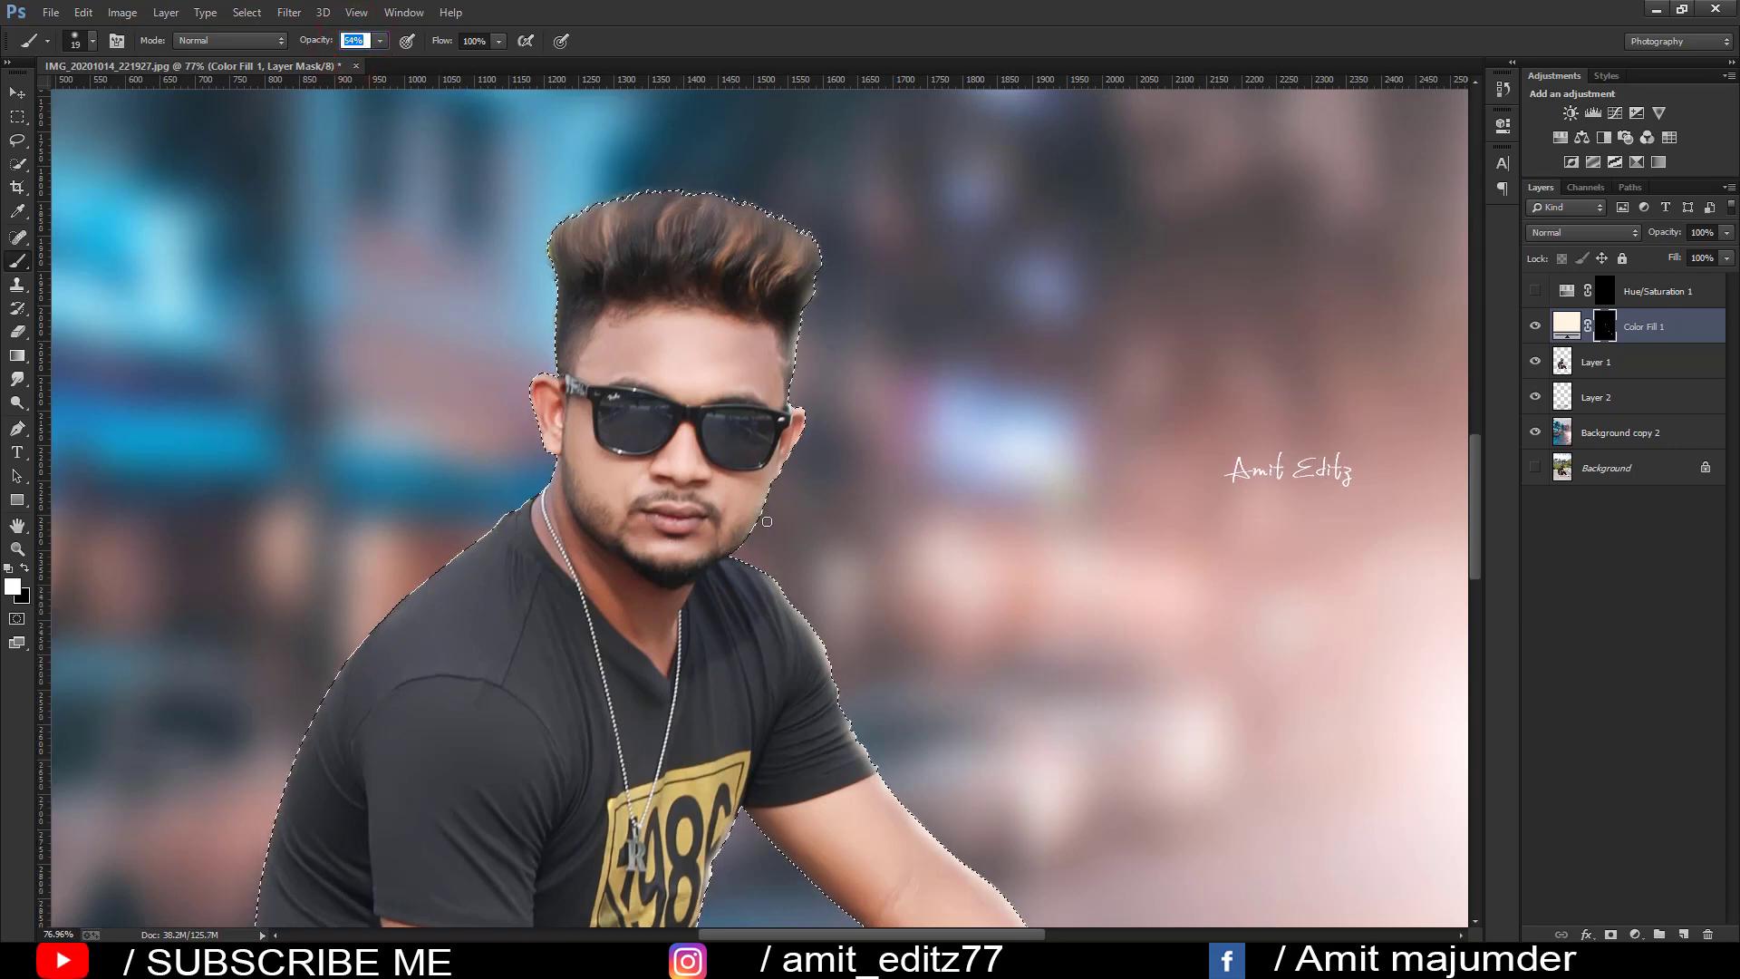
{"action": "left_click_drag", "start_coordinate": [756, 529], "coordinate": [734, 559]}
Step: Reload the figure's outline as a selection and paint glow down the jaw edge
{"action": "scroll", "coordinate": [820, 604], "scroll_direction": "down", "scroll_amount": 3}
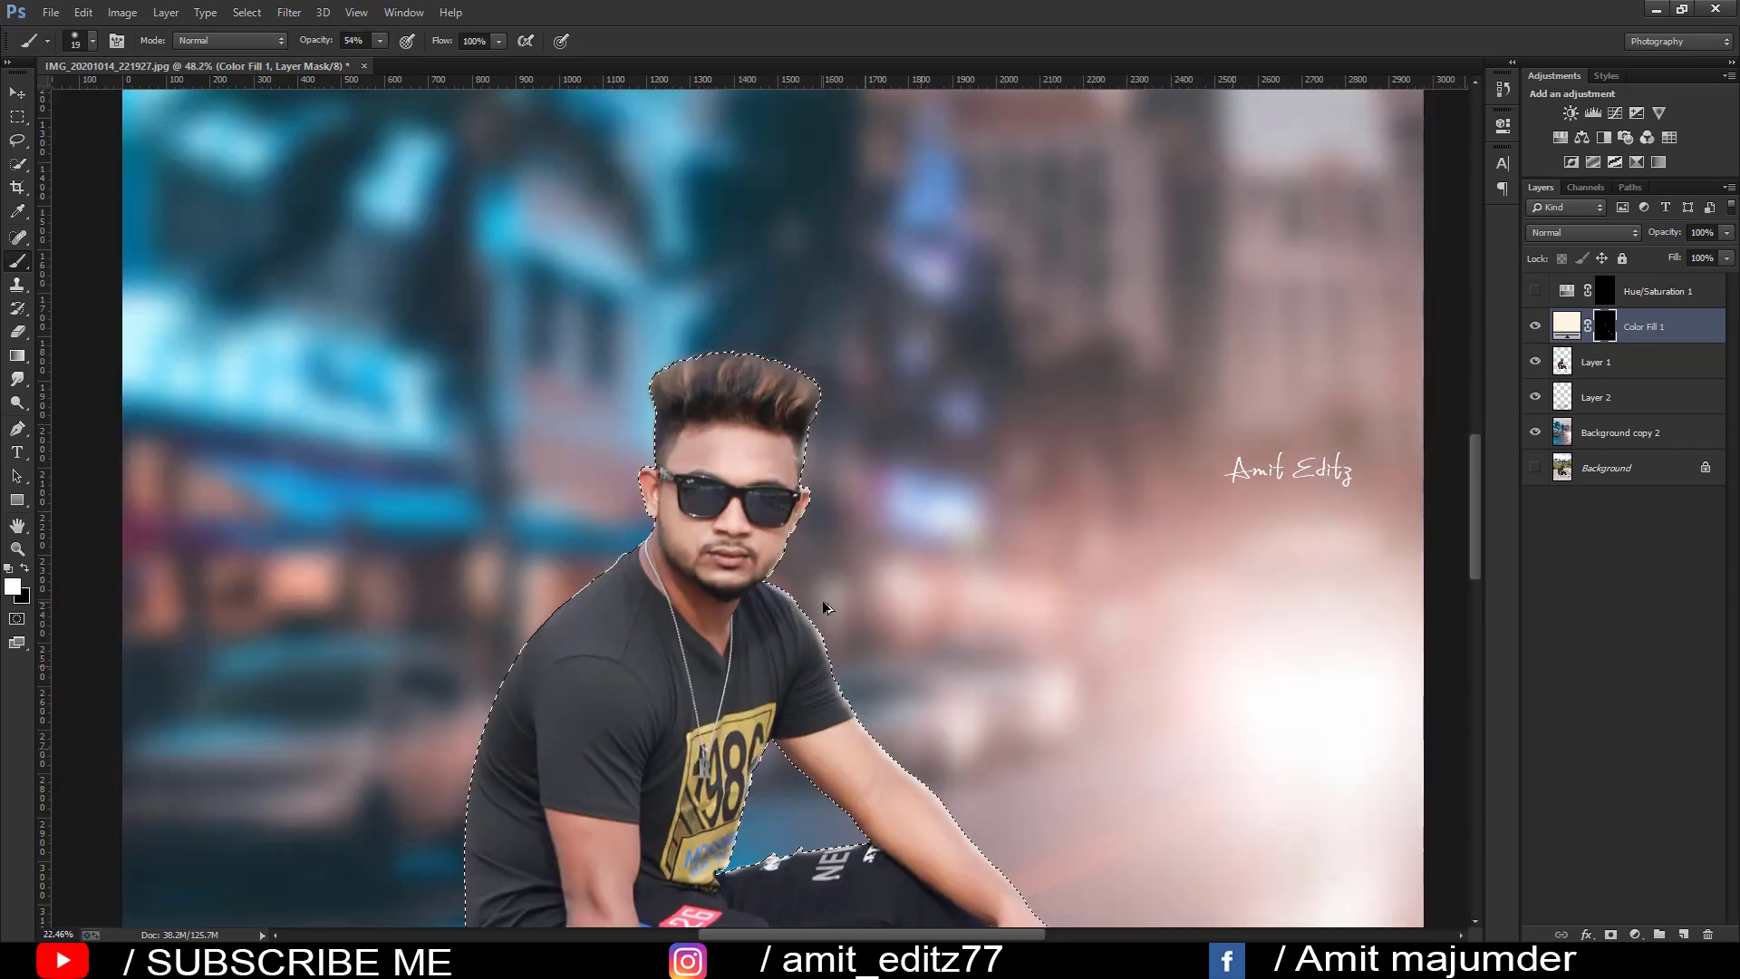
{"action": "scroll", "coordinate": [823, 600], "scroll_direction": "down", "scroll_amount": 2}
{"action": "key", "text": "ctrl+d"}
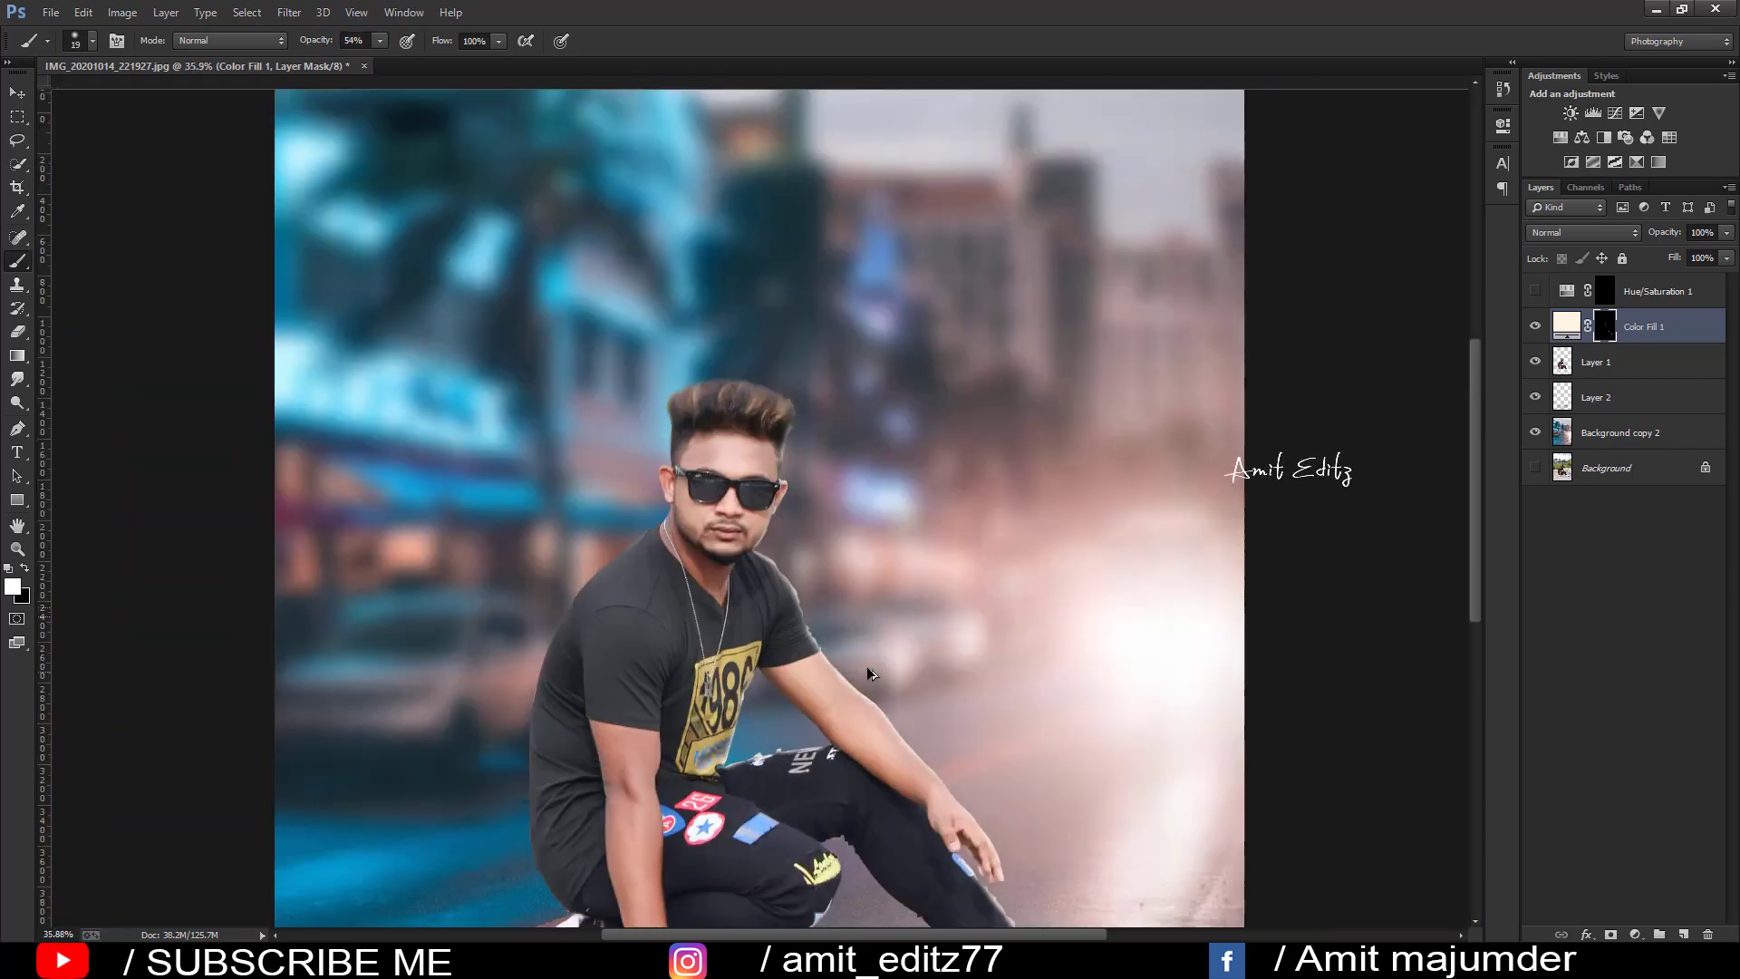
{"action": "scroll", "coordinate": [830, 606], "scroll_direction": "up", "scroll_amount": 2}
{"action": "scroll", "coordinate": [806, 591], "scroll_direction": "up", "scroll_amount": 1}
{"action": "scroll", "coordinate": [780, 553], "scroll_direction": "up", "scroll_amount": 1}
{"action": "scroll", "coordinate": [722, 466], "scroll_direction": "up", "scroll_amount": 1}
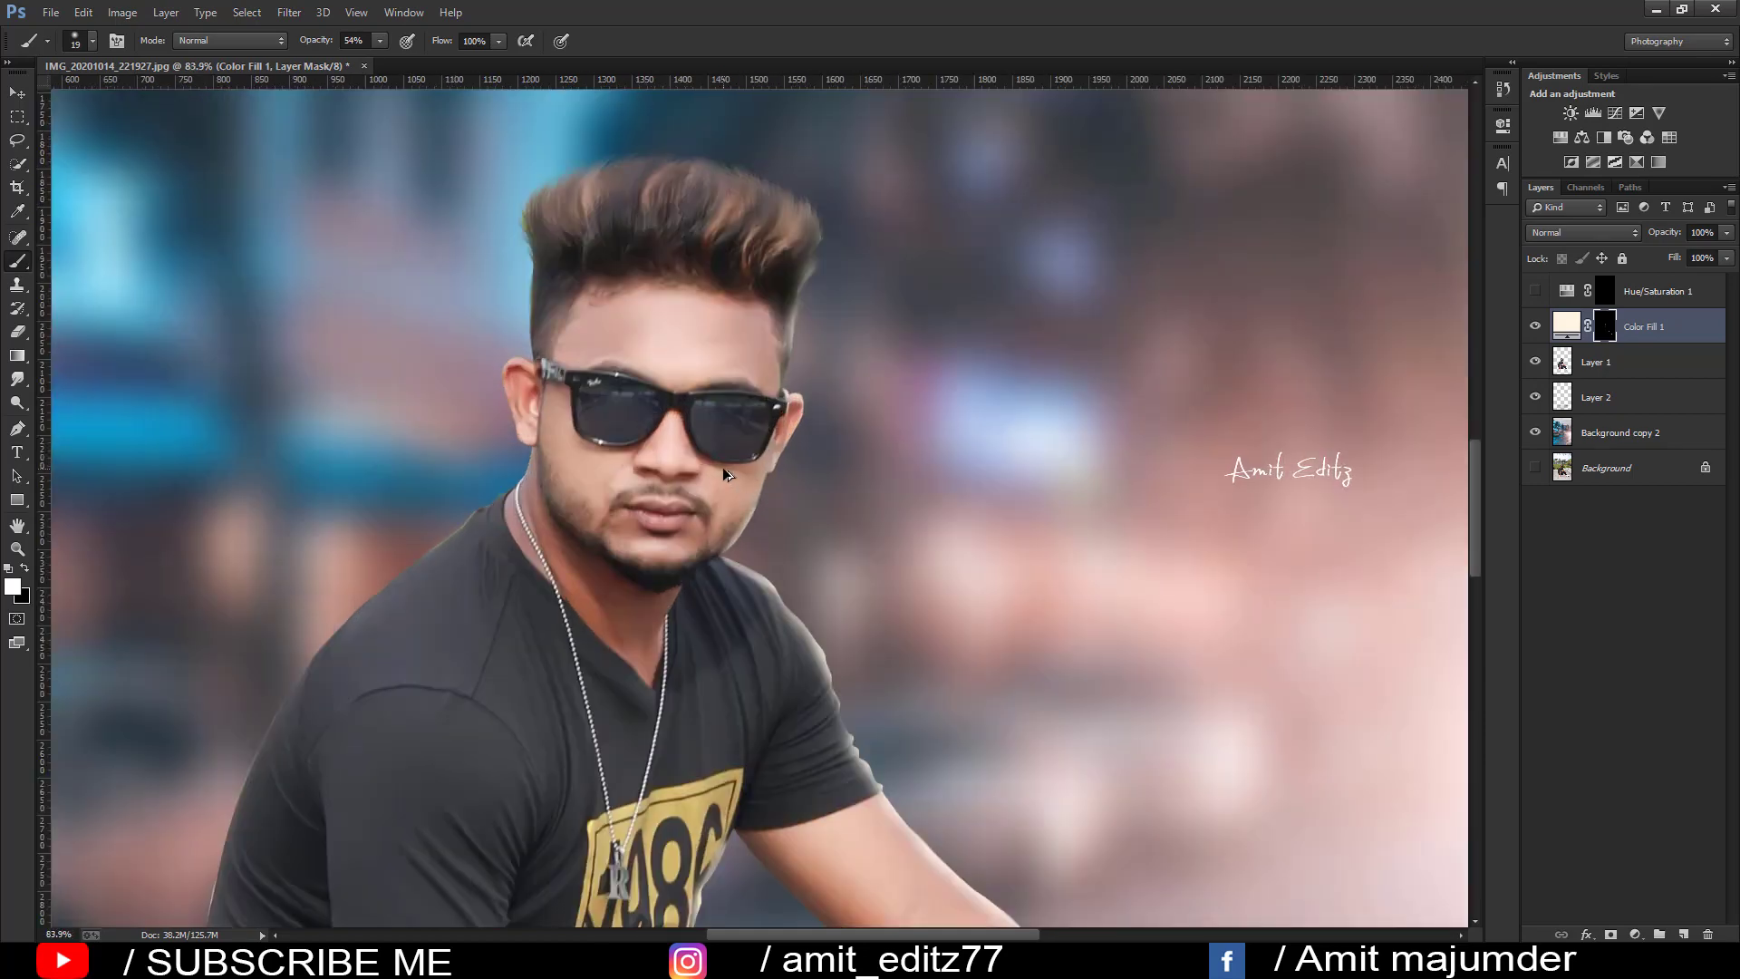
{"action": "scroll", "coordinate": [779, 504], "scroll_direction": "up", "scroll_amount": 1}
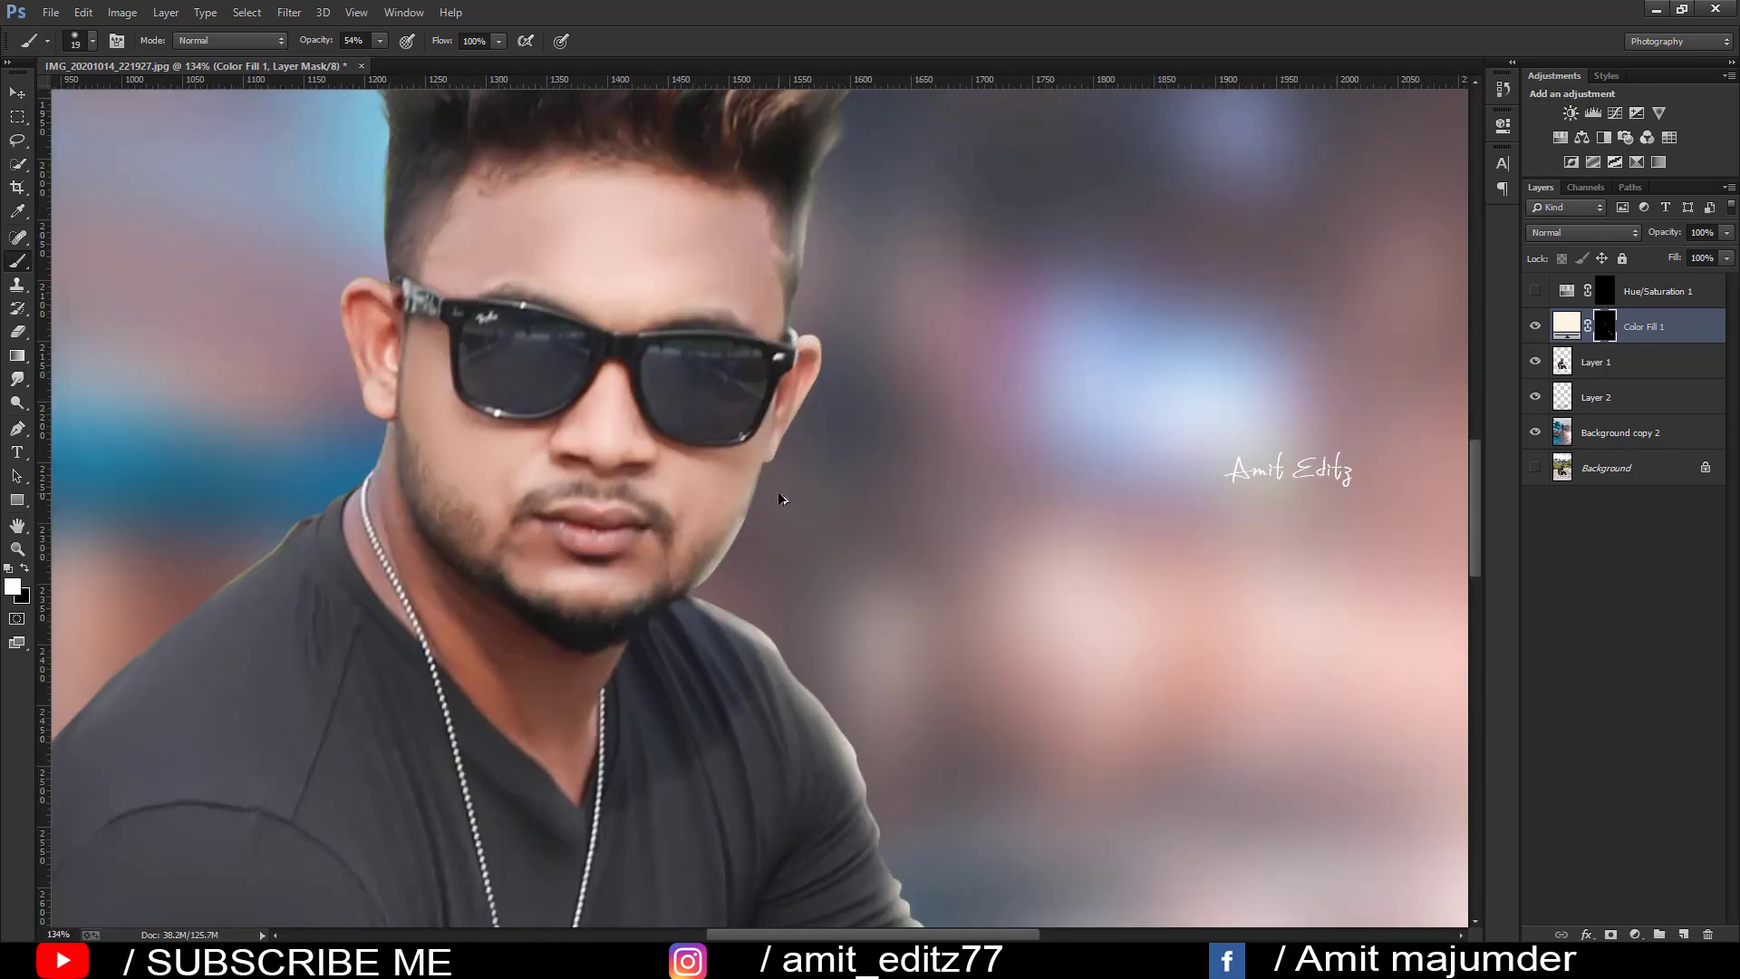
{"action": "left_click", "coordinate": [1561, 366], "text": "ctrl"}
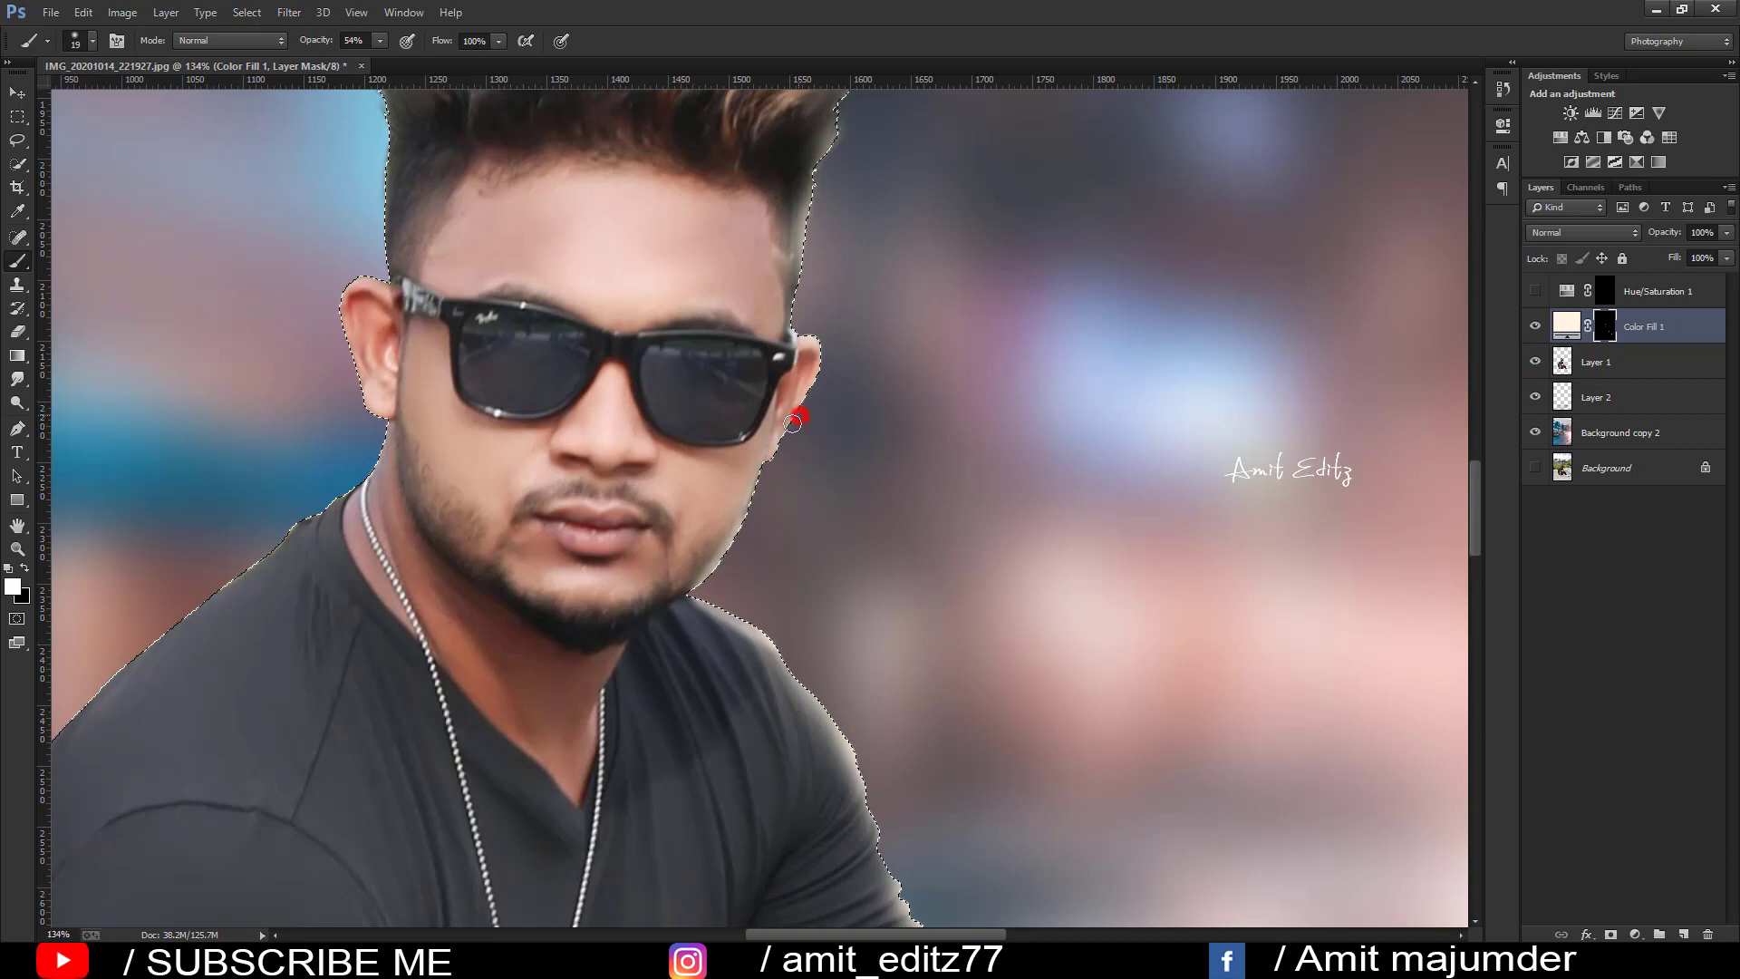
{"action": "left_click_drag", "start_coordinate": [794, 422], "coordinate": [760, 488]}
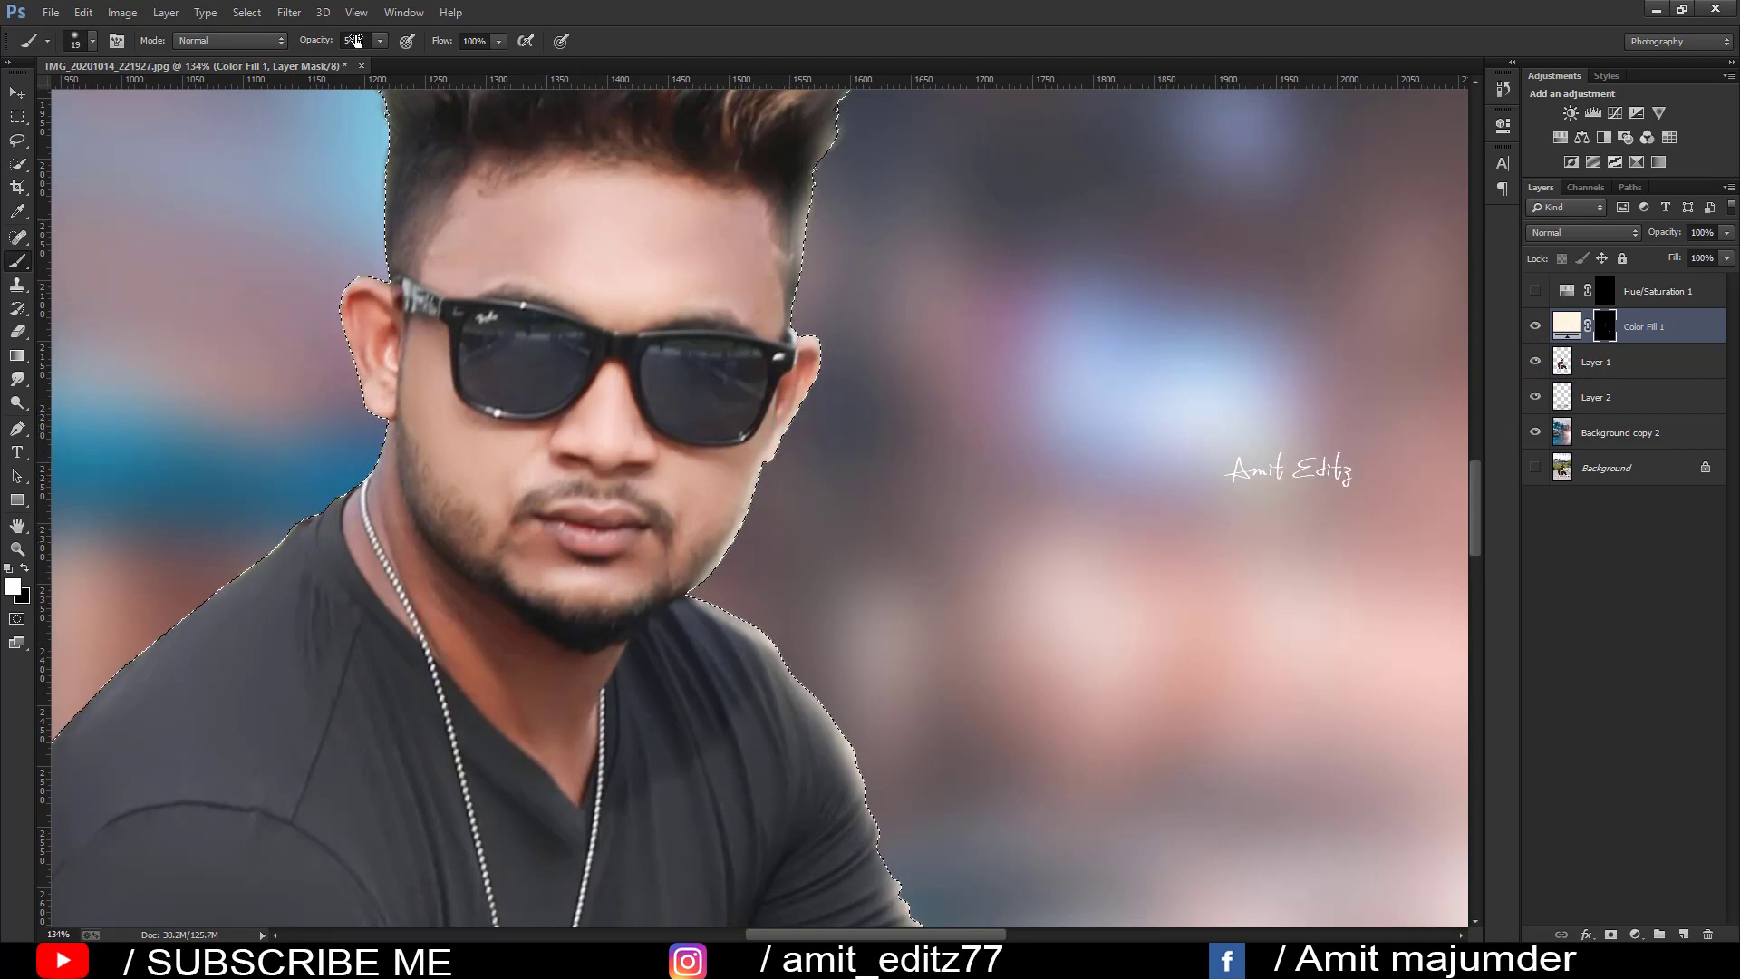
Step: Lower the brush opacity to 7% and paint a faint glow down the shirt
{"action": "left_click_drag", "start_coordinate": [326, 52], "coordinate": [329, 52]}
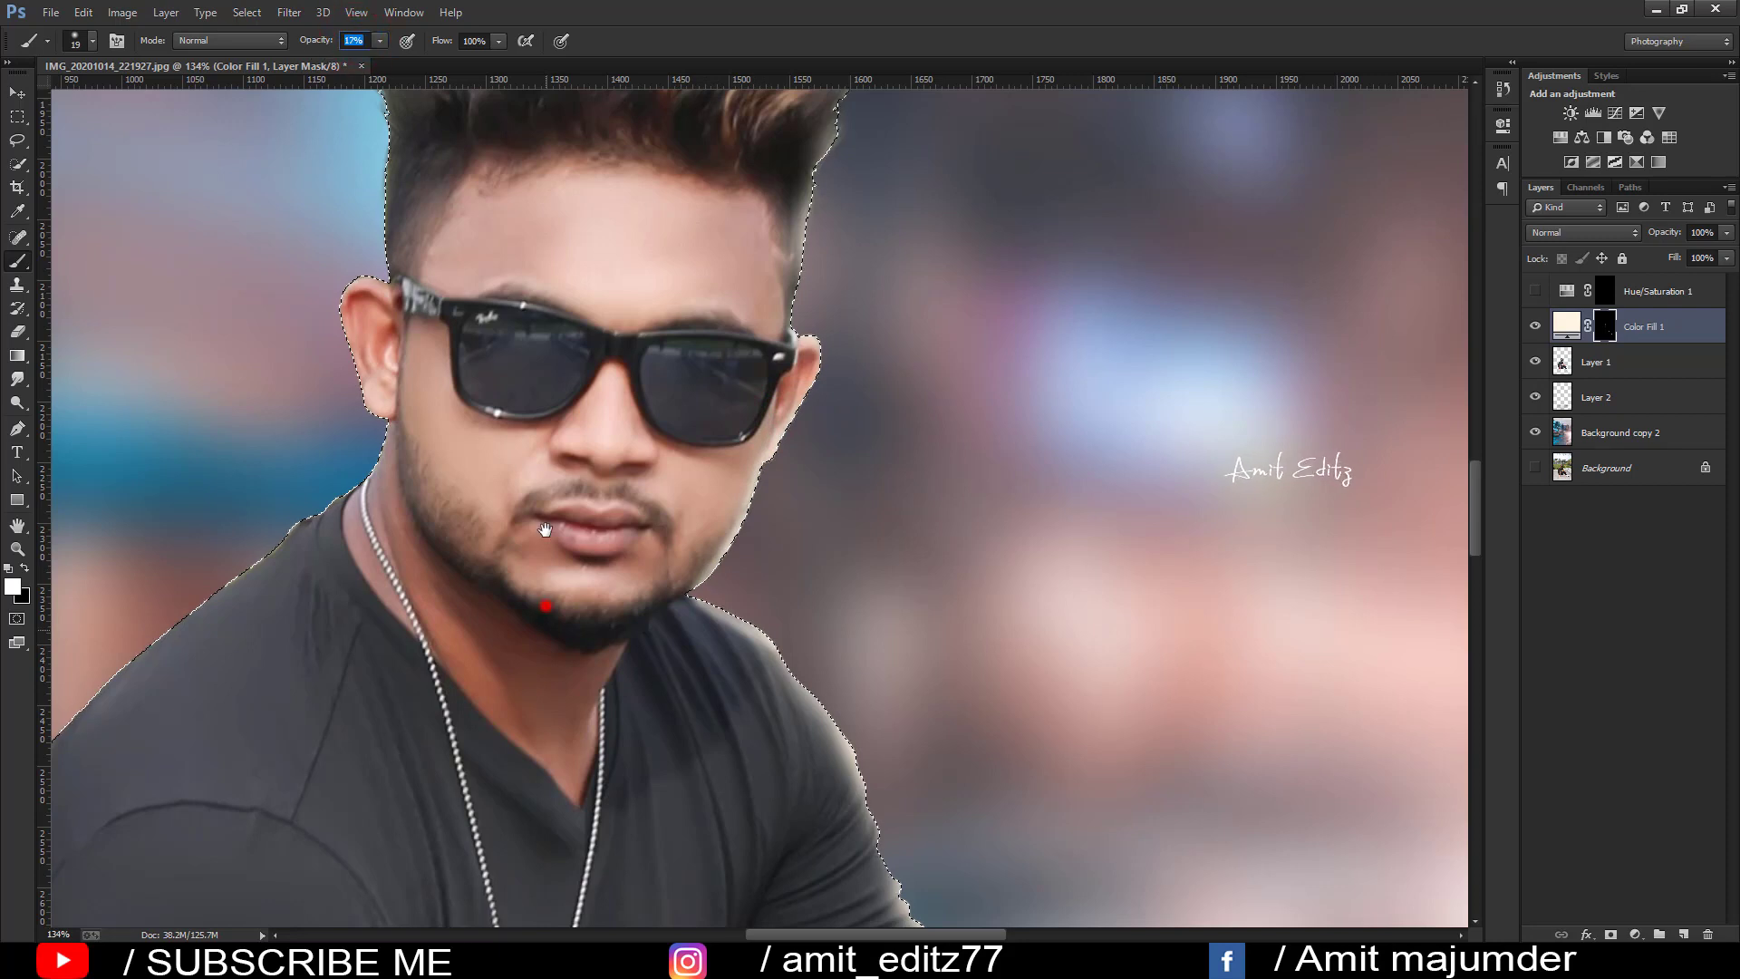
{"action": "scroll", "coordinate": [544, 598], "scroll_direction": "down", "scroll_amount": 5}
{"action": "left_click_drag", "start_coordinate": [671, 440], "coordinate": [704, 585]}
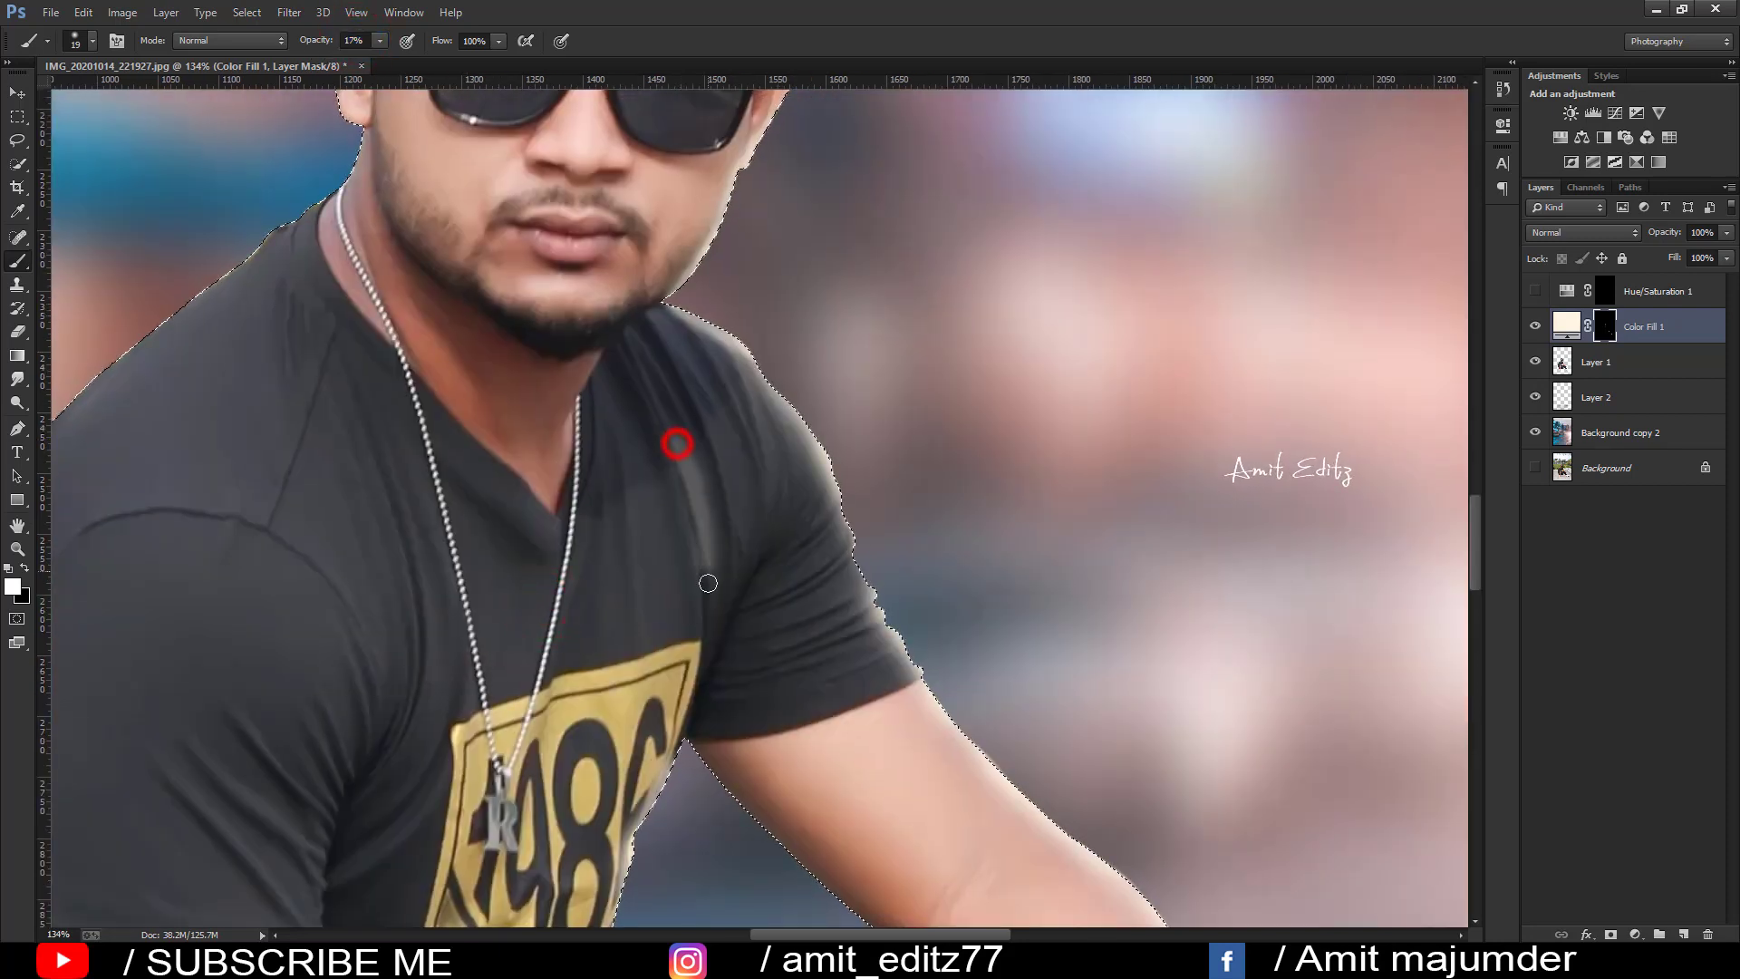
{"action": "key", "text": "ctrl+z"}
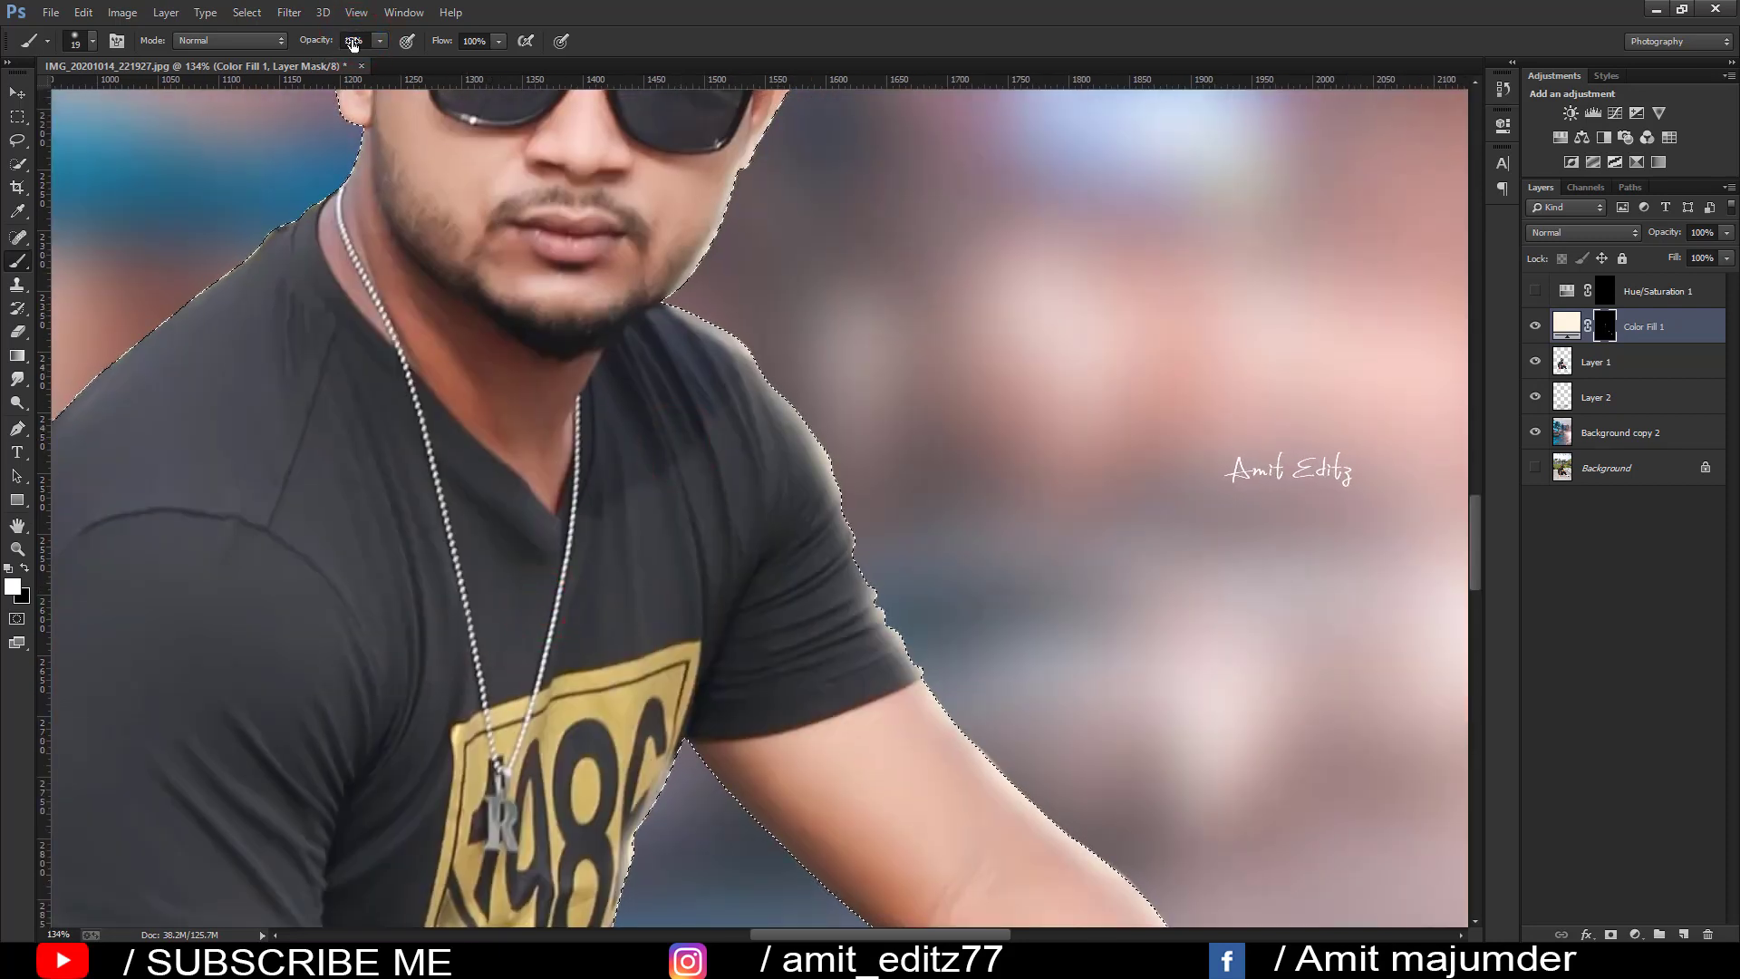
{"action": "left_click", "coordinate": [353, 43]}
{"action": "type", "text": "7"}
{"action": "left_click_drag", "start_coordinate": [663, 416], "coordinate": [705, 543]}
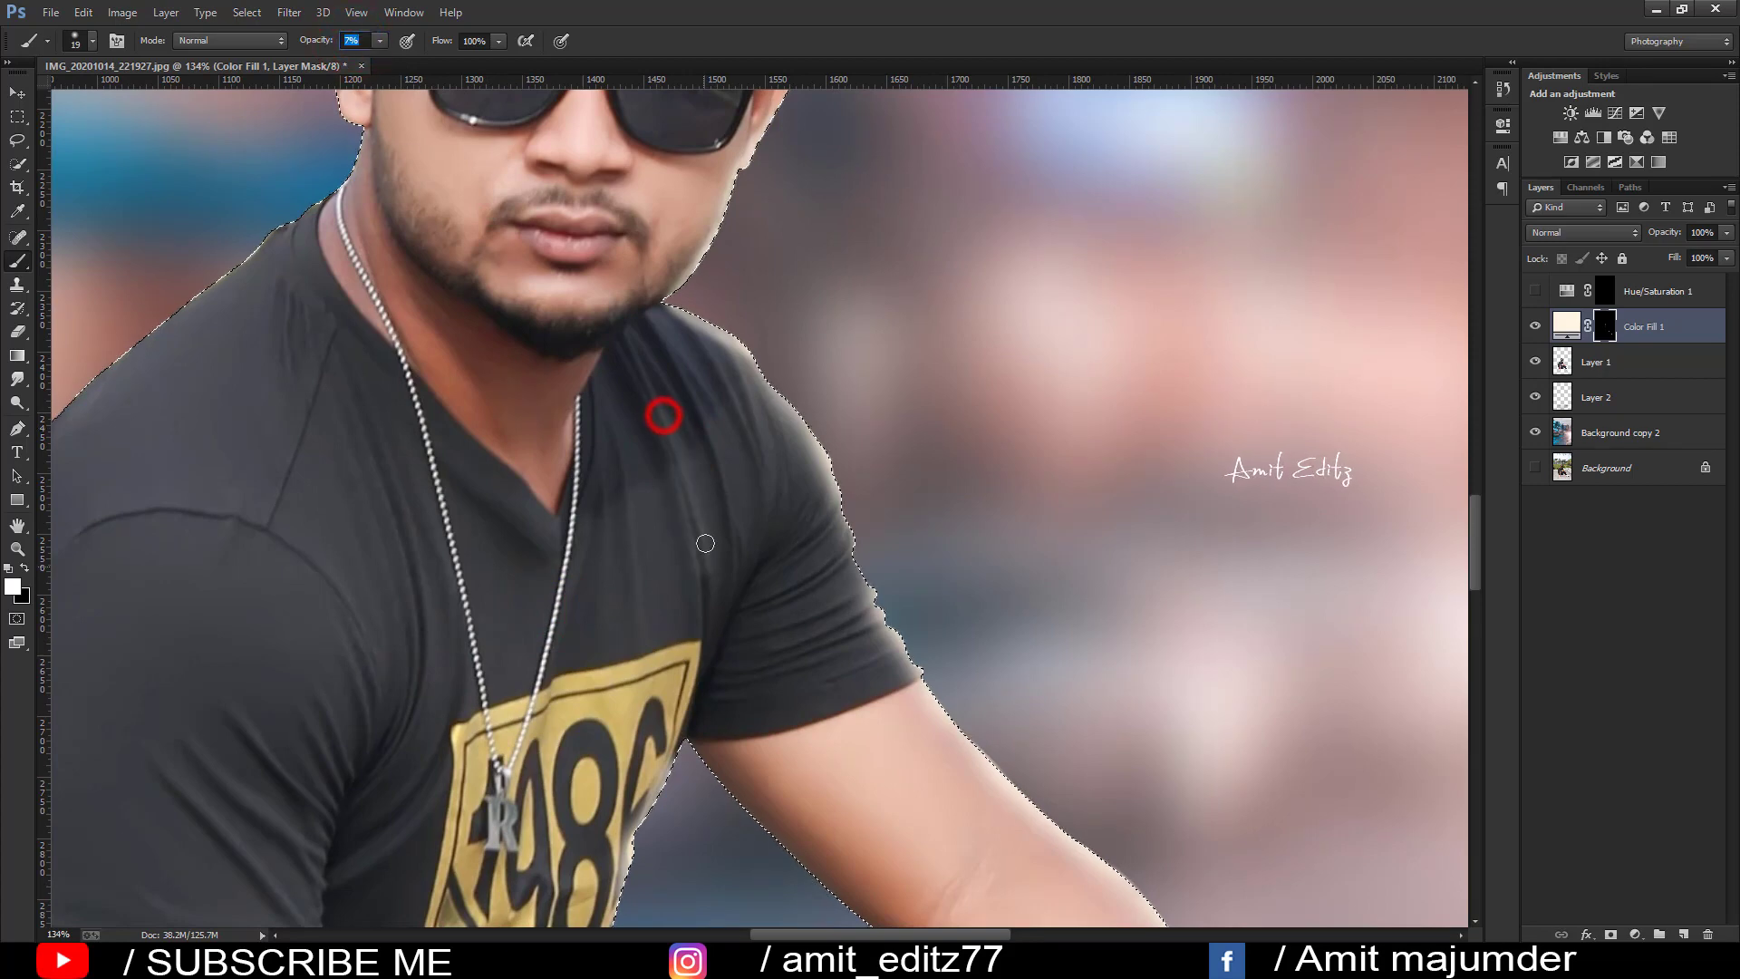
Step: Brush faint light over the shirt, wrist and hand, then the forearm with a 58 px brush
{"action": "scroll", "coordinate": [725, 626], "scroll_direction": "down", "scroll_amount": 5}
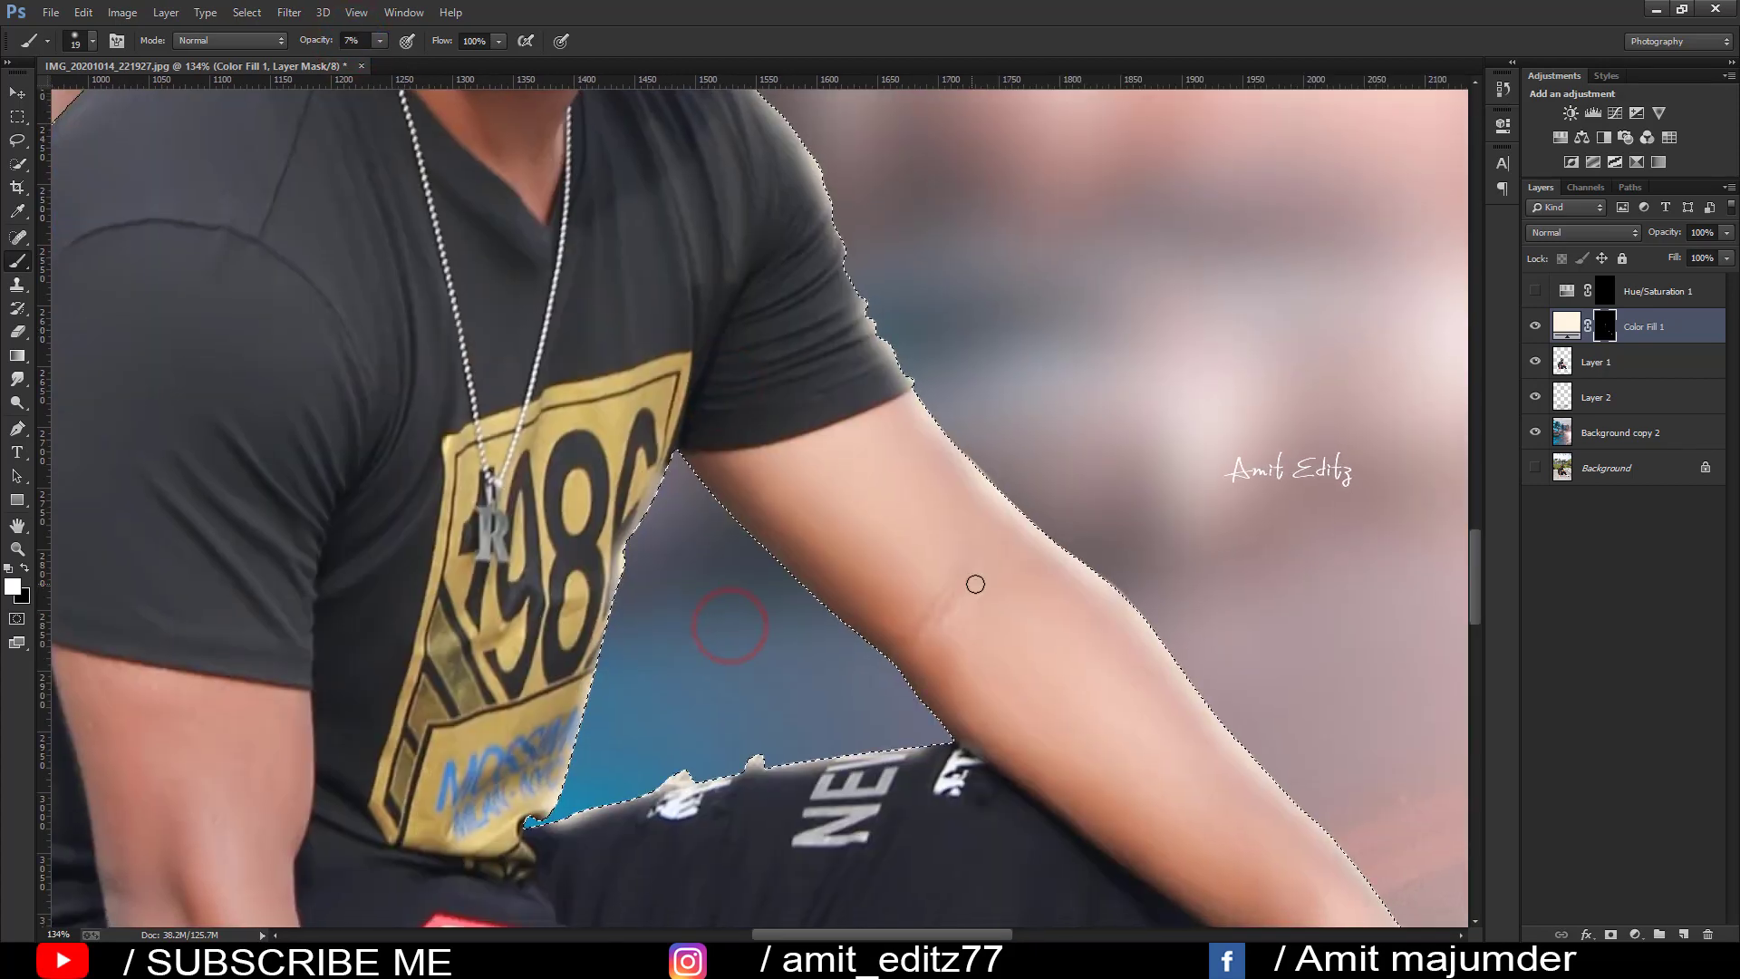
{"action": "scroll", "coordinate": [975, 583], "scroll_direction": "down", "scroll_amount": 2}
{"action": "scroll", "coordinate": [653, 612], "scroll_direction": "down", "scroll_amount": 2}
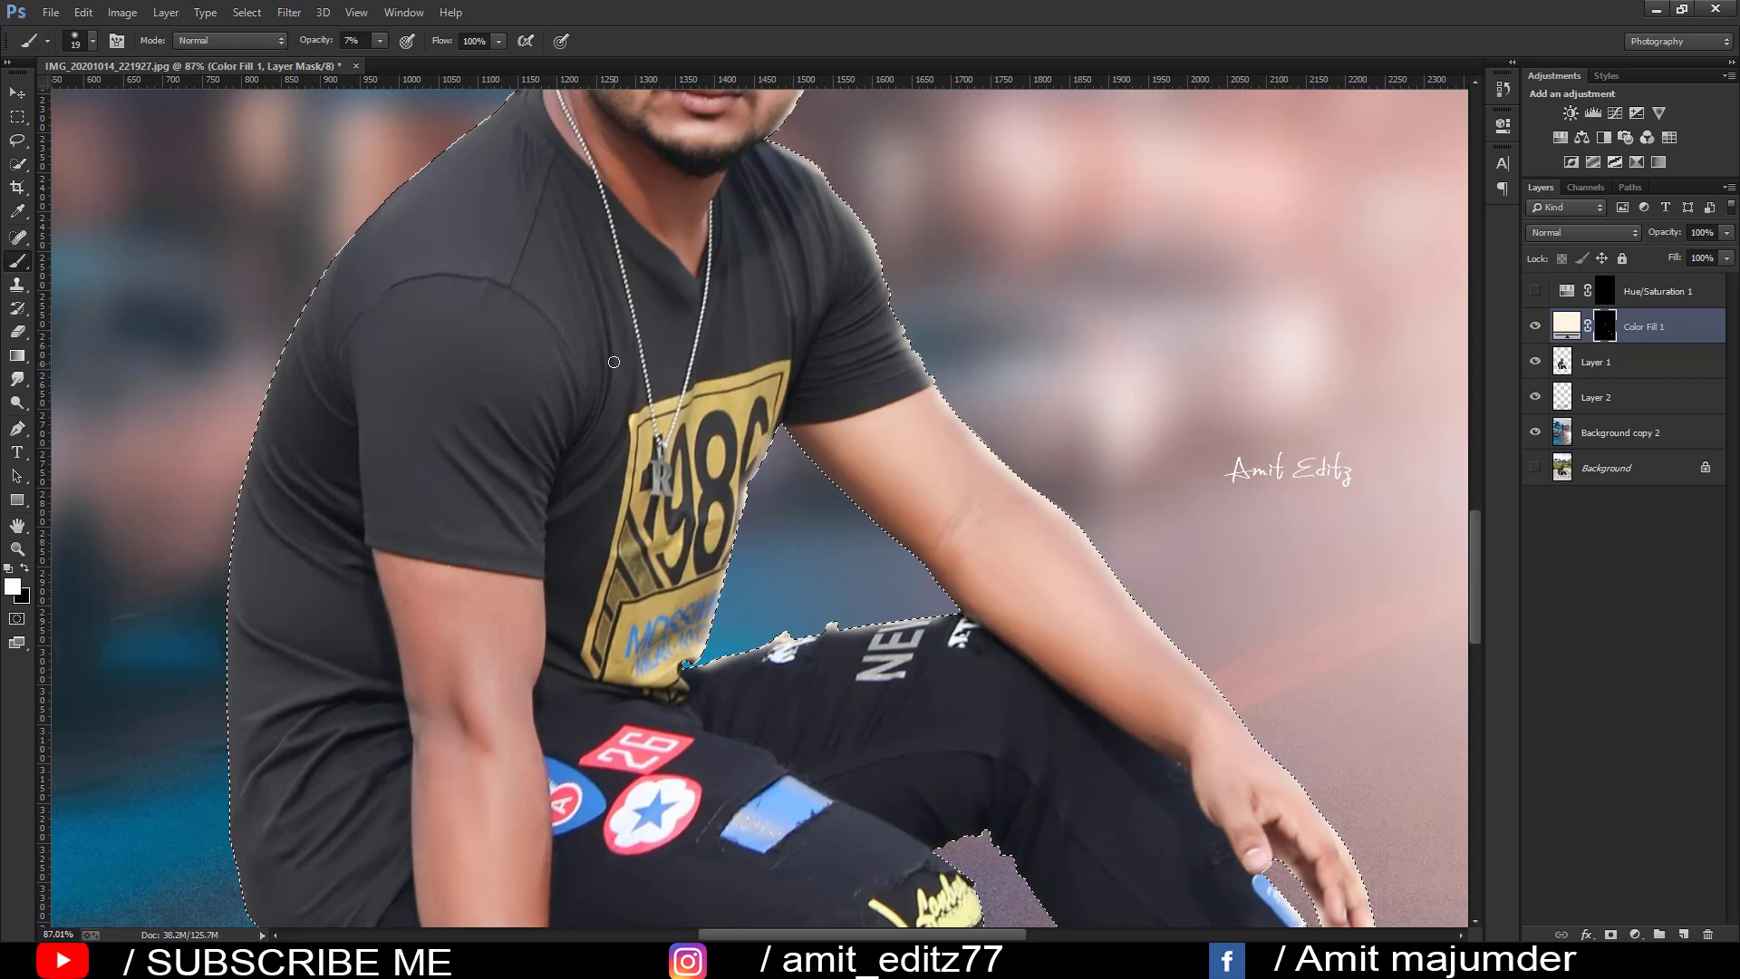
{"action": "left_click_drag", "start_coordinate": [614, 362], "coordinate": [615, 403]}
{"action": "left_click_drag", "start_coordinate": [676, 467], "coordinate": [473, 228]}
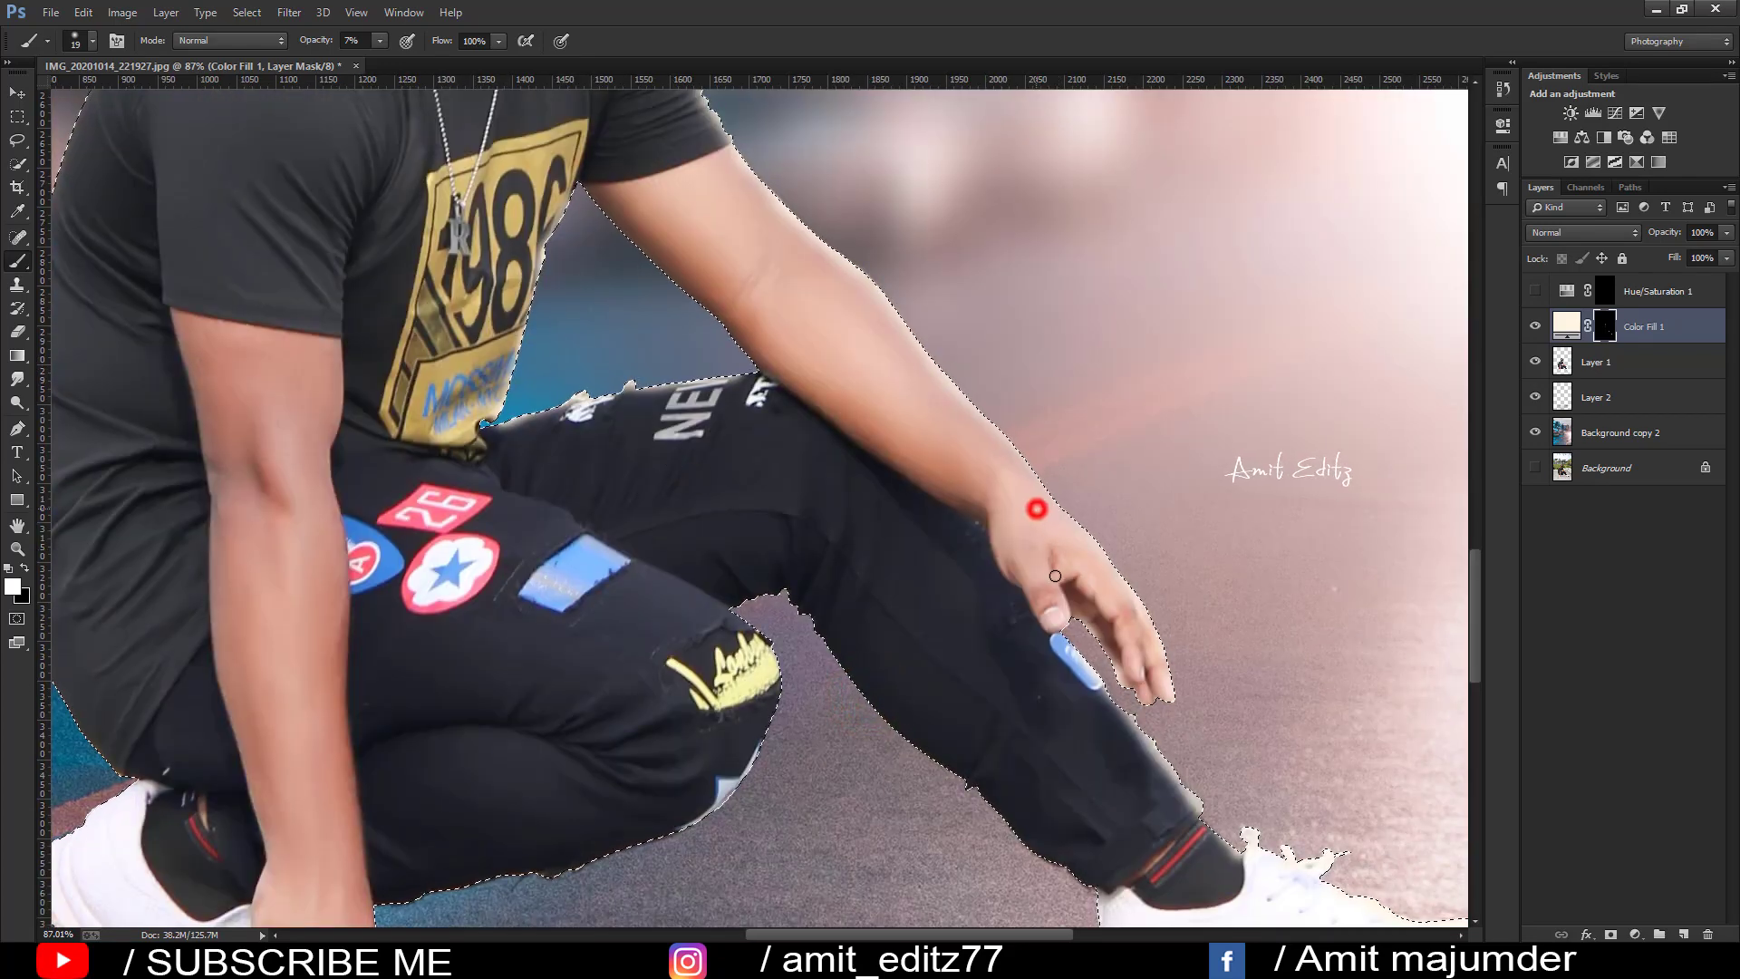
{"action": "left_click_drag", "start_coordinate": [1025, 504], "coordinate": [1048, 617]}
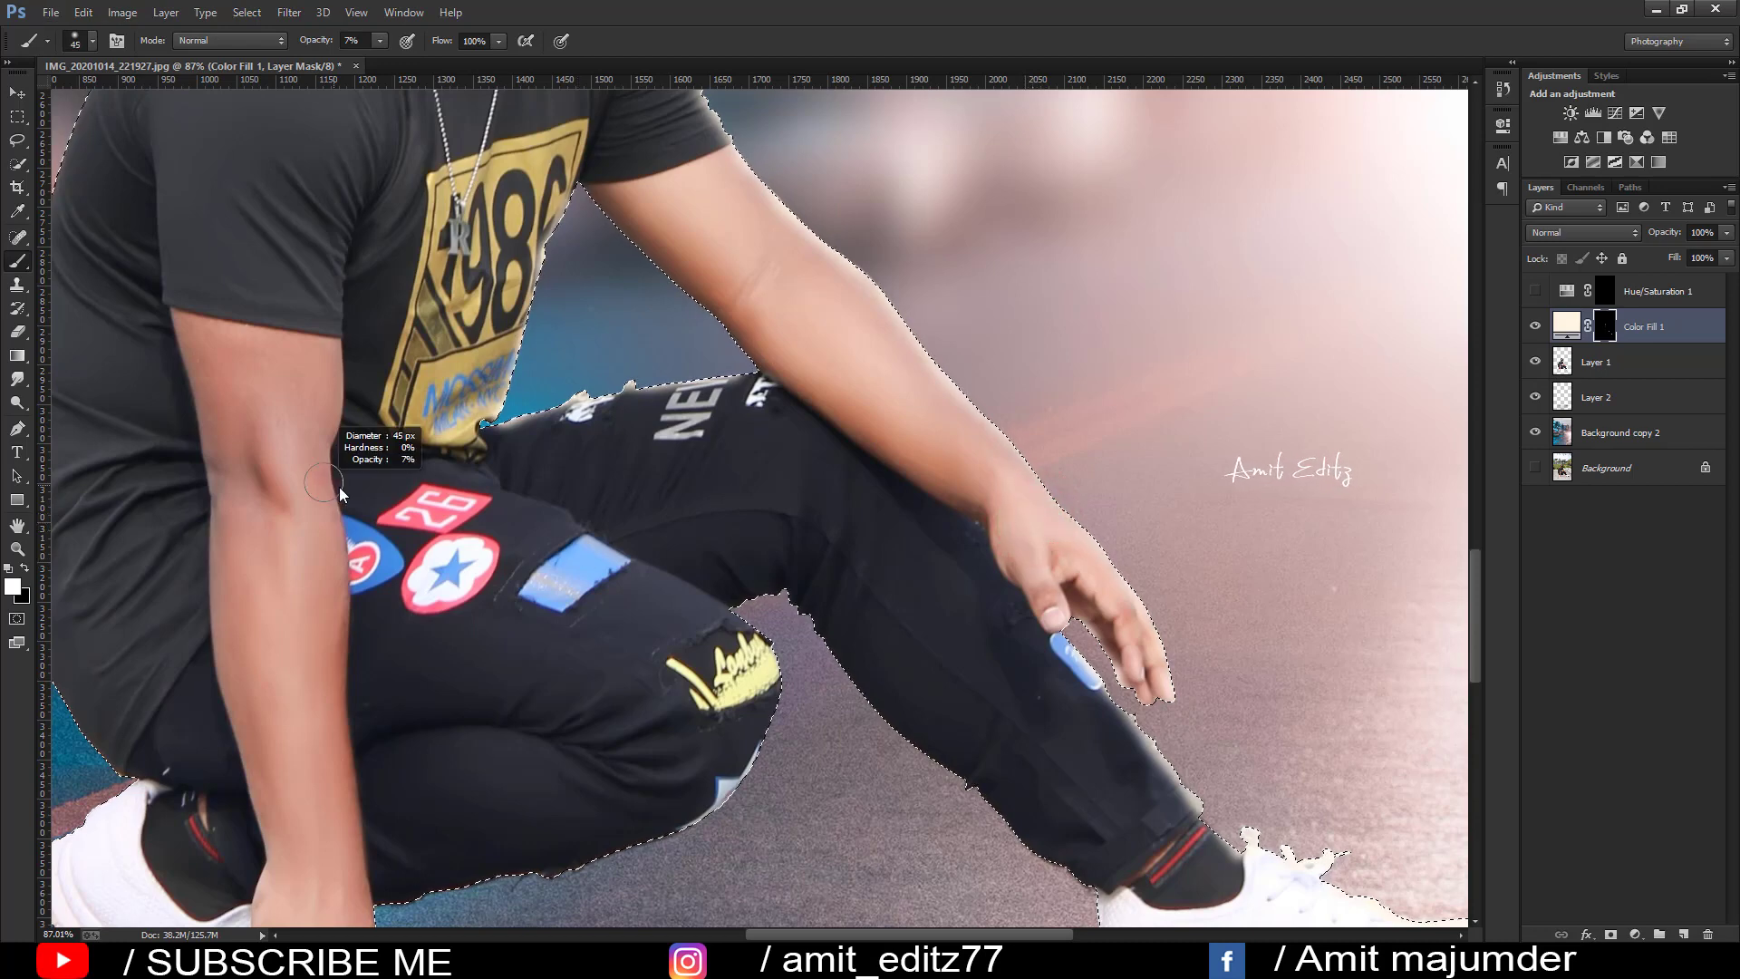
{"action": "left_click", "coordinate": [338, 368]}
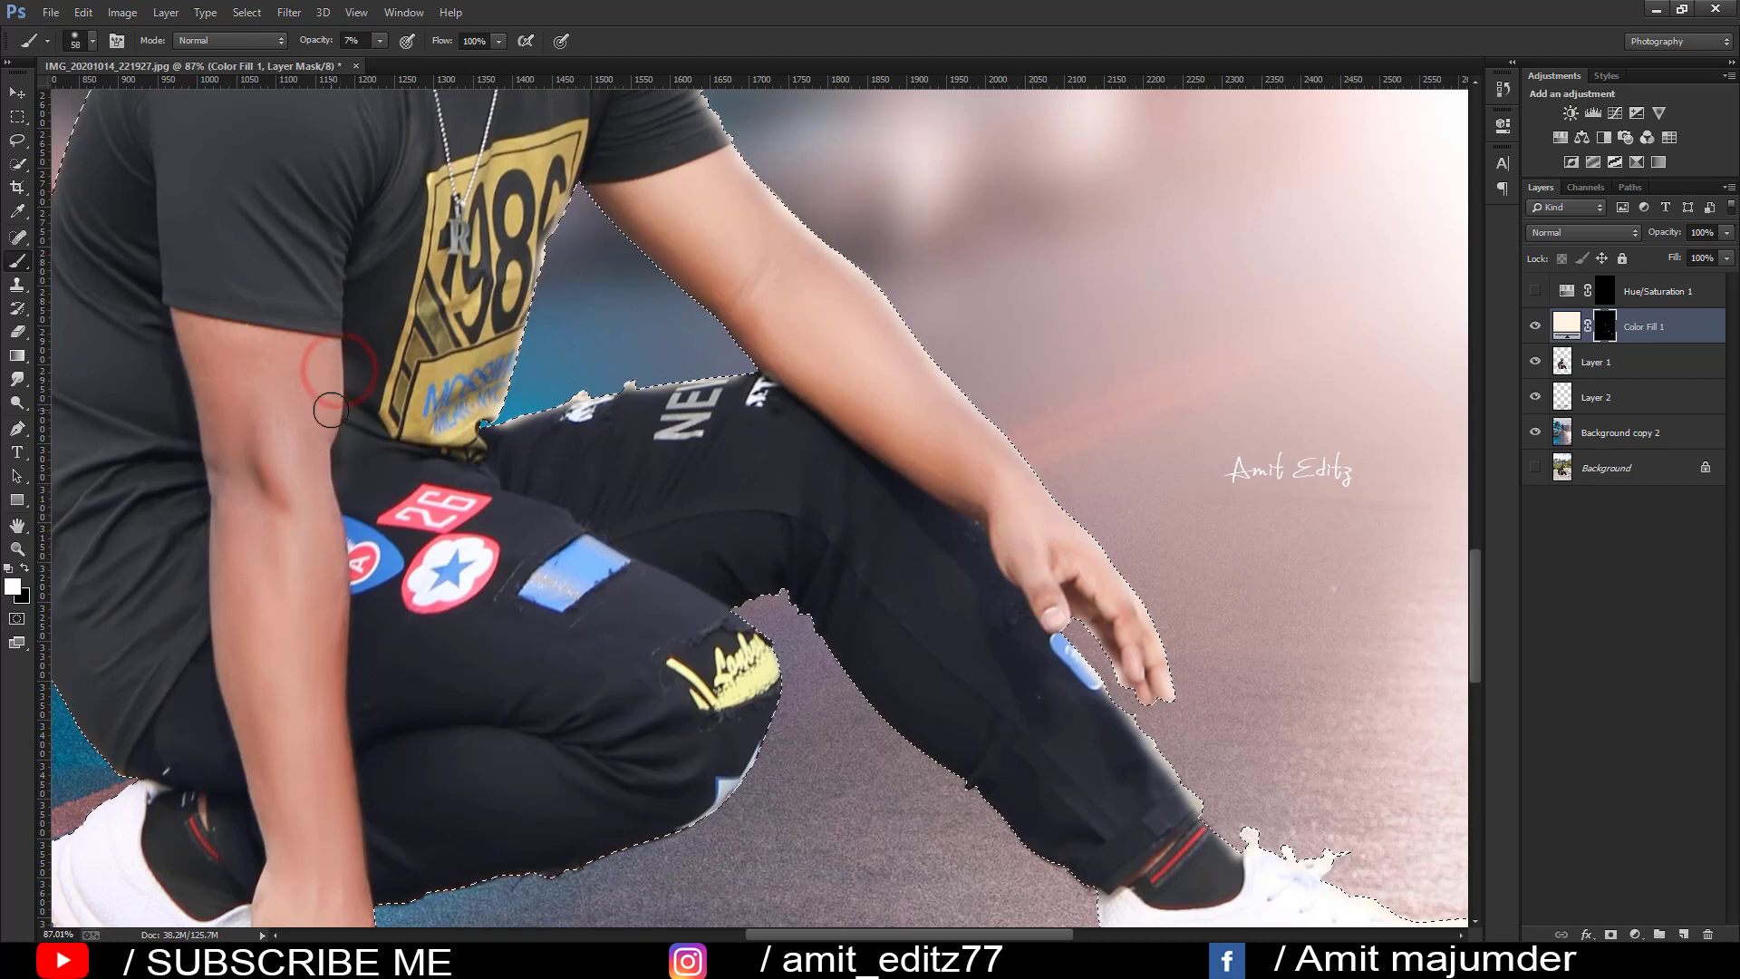
{"action": "left_click_drag", "start_coordinate": [343, 491], "coordinate": [346, 508]}
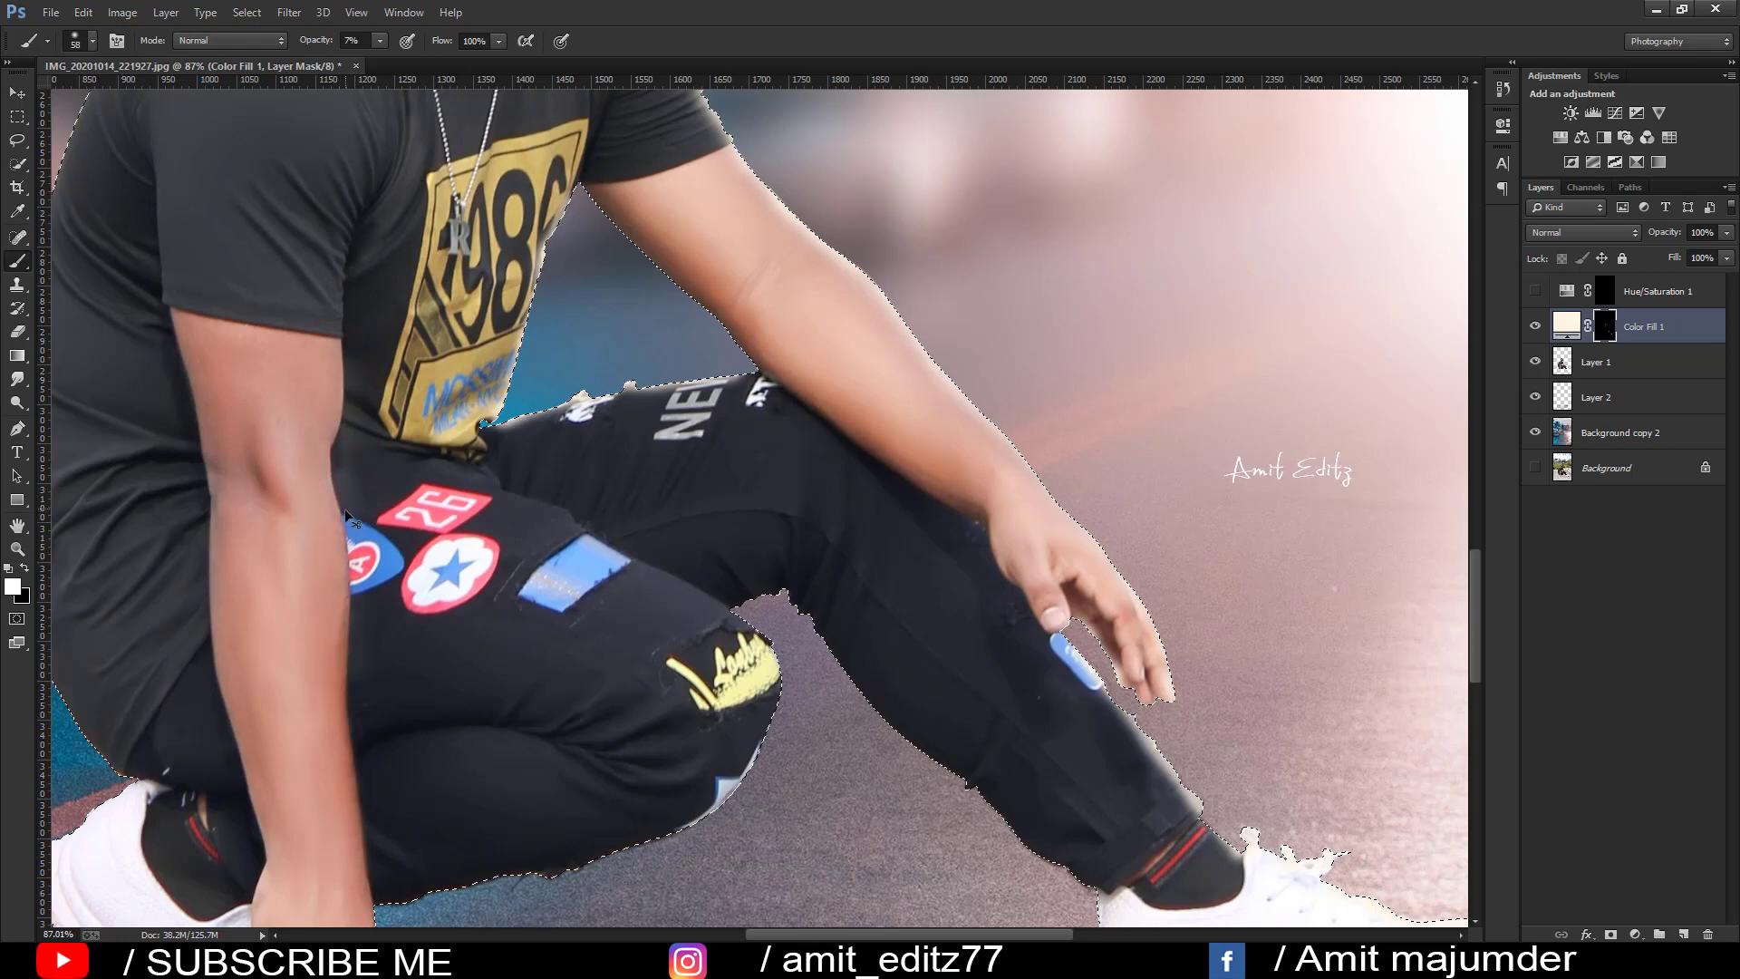
Step: Zoom out to the whole image and delete the unused Hue/Saturation 1 adjustment layer
{"action": "scroll", "coordinate": [345, 508], "scroll_direction": "down", "scroll_amount": 4}
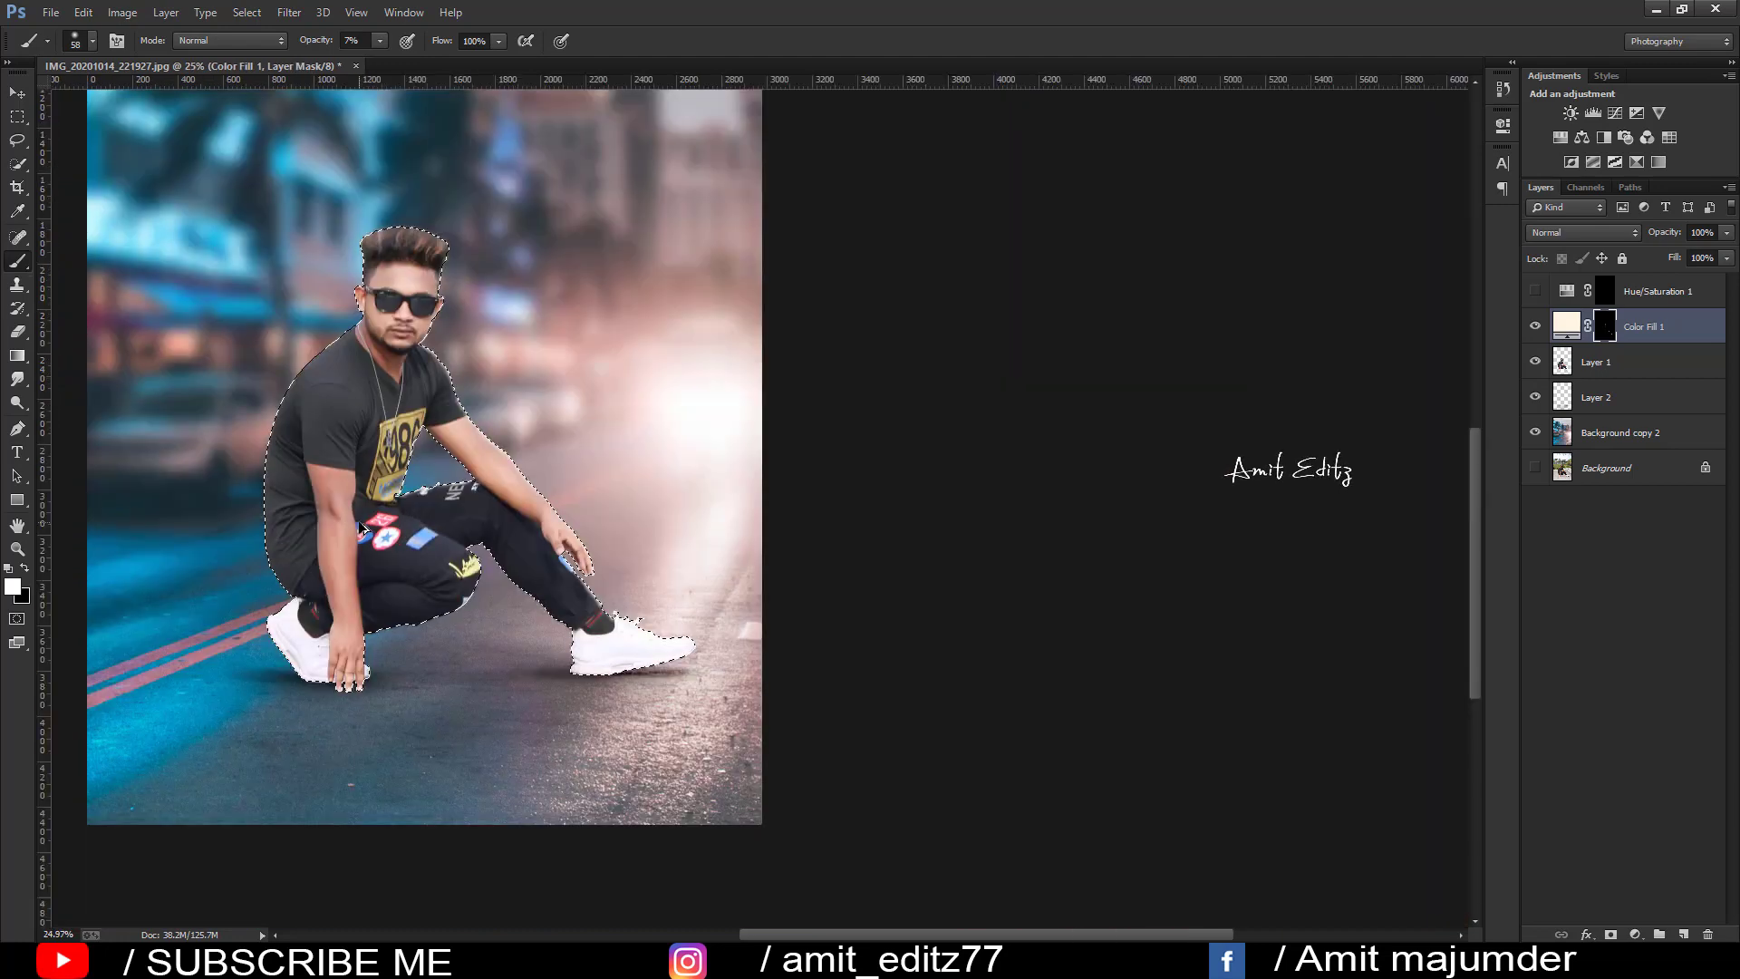
{"action": "scroll", "coordinate": [361, 526], "scroll_direction": "up", "scroll_amount": 1}
{"action": "scroll", "coordinate": [361, 524], "scroll_direction": "up", "scroll_amount": 1}
{"action": "scroll", "coordinate": [362, 523], "scroll_direction": "up", "scroll_amount": 1}
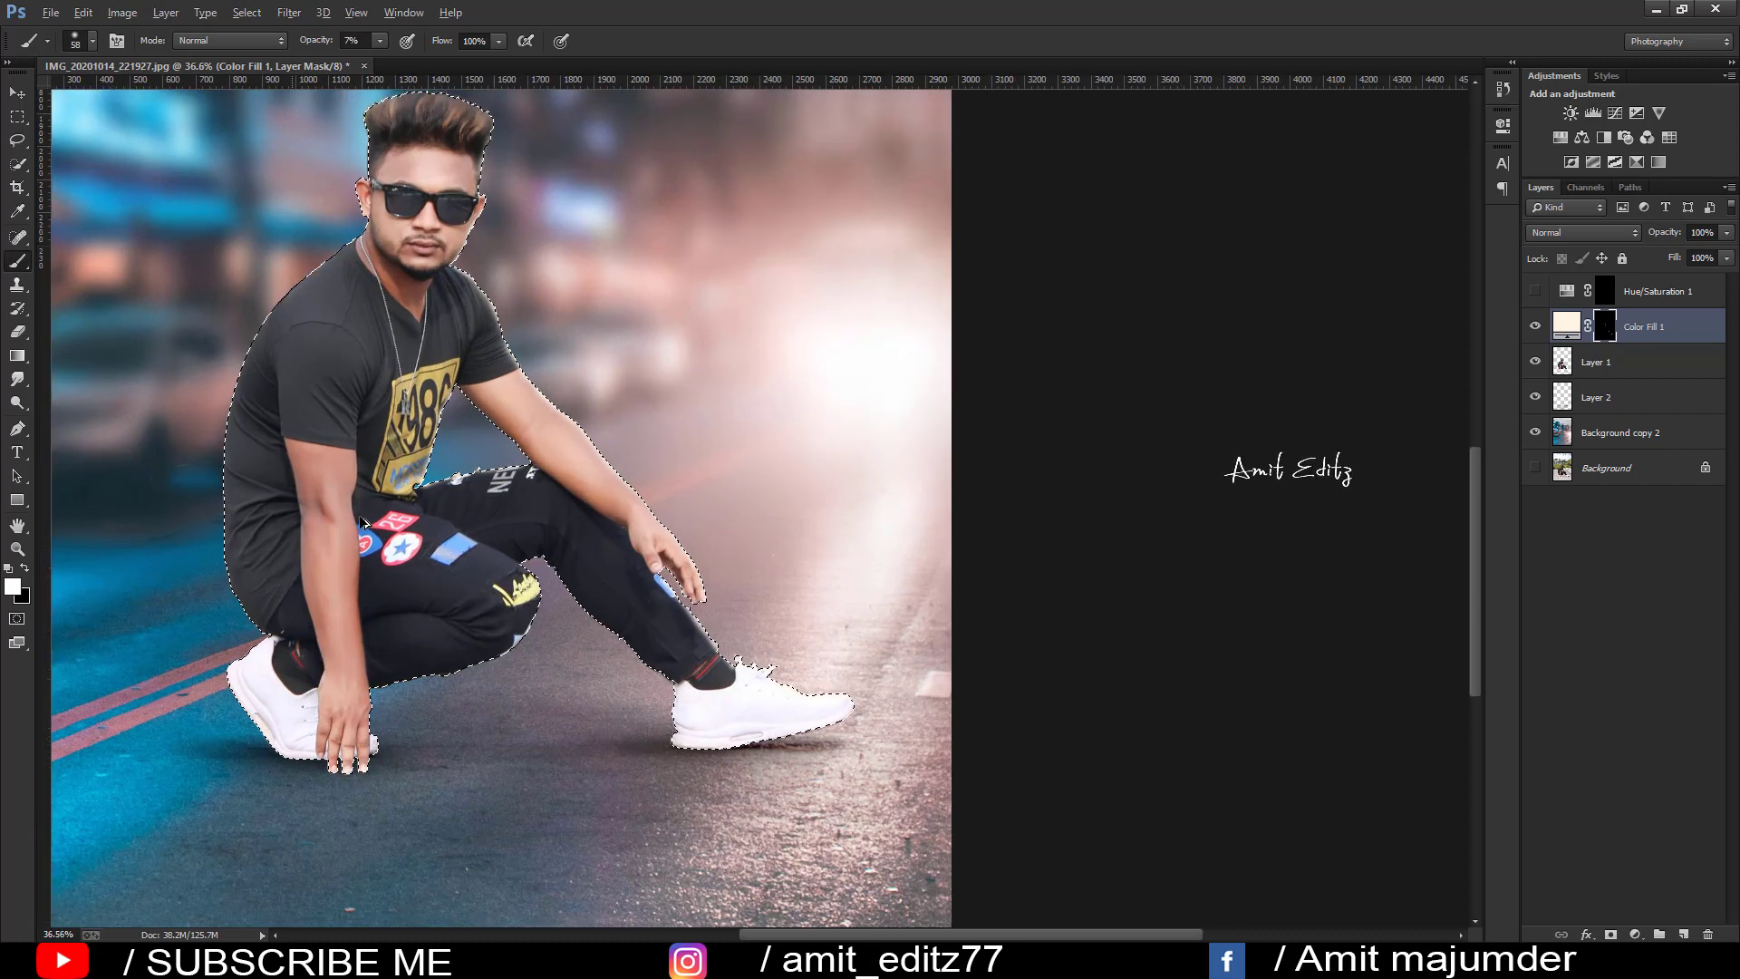
{"action": "scroll", "coordinate": [361, 521], "scroll_direction": "down", "scroll_amount": 1}
{"action": "scroll", "coordinate": [360, 521], "scroll_direction": "down", "scroll_amount": 2}
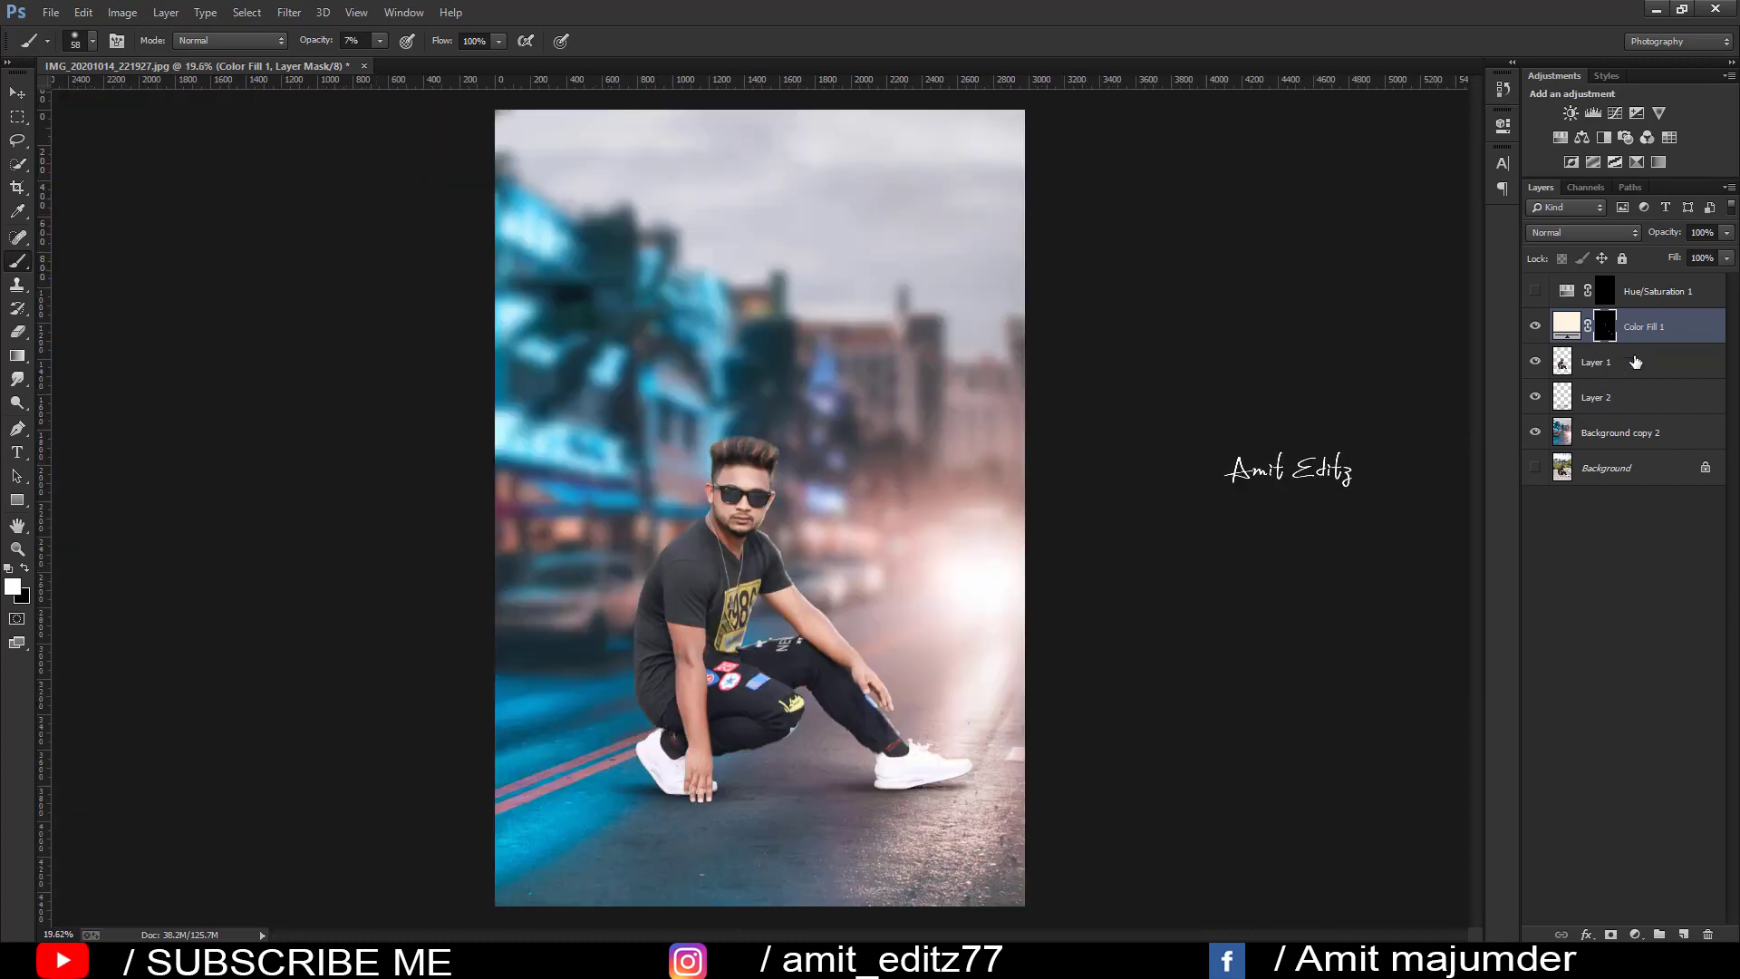
{"action": "left_click_drag", "start_coordinate": [1675, 291], "coordinate": [1708, 935]}
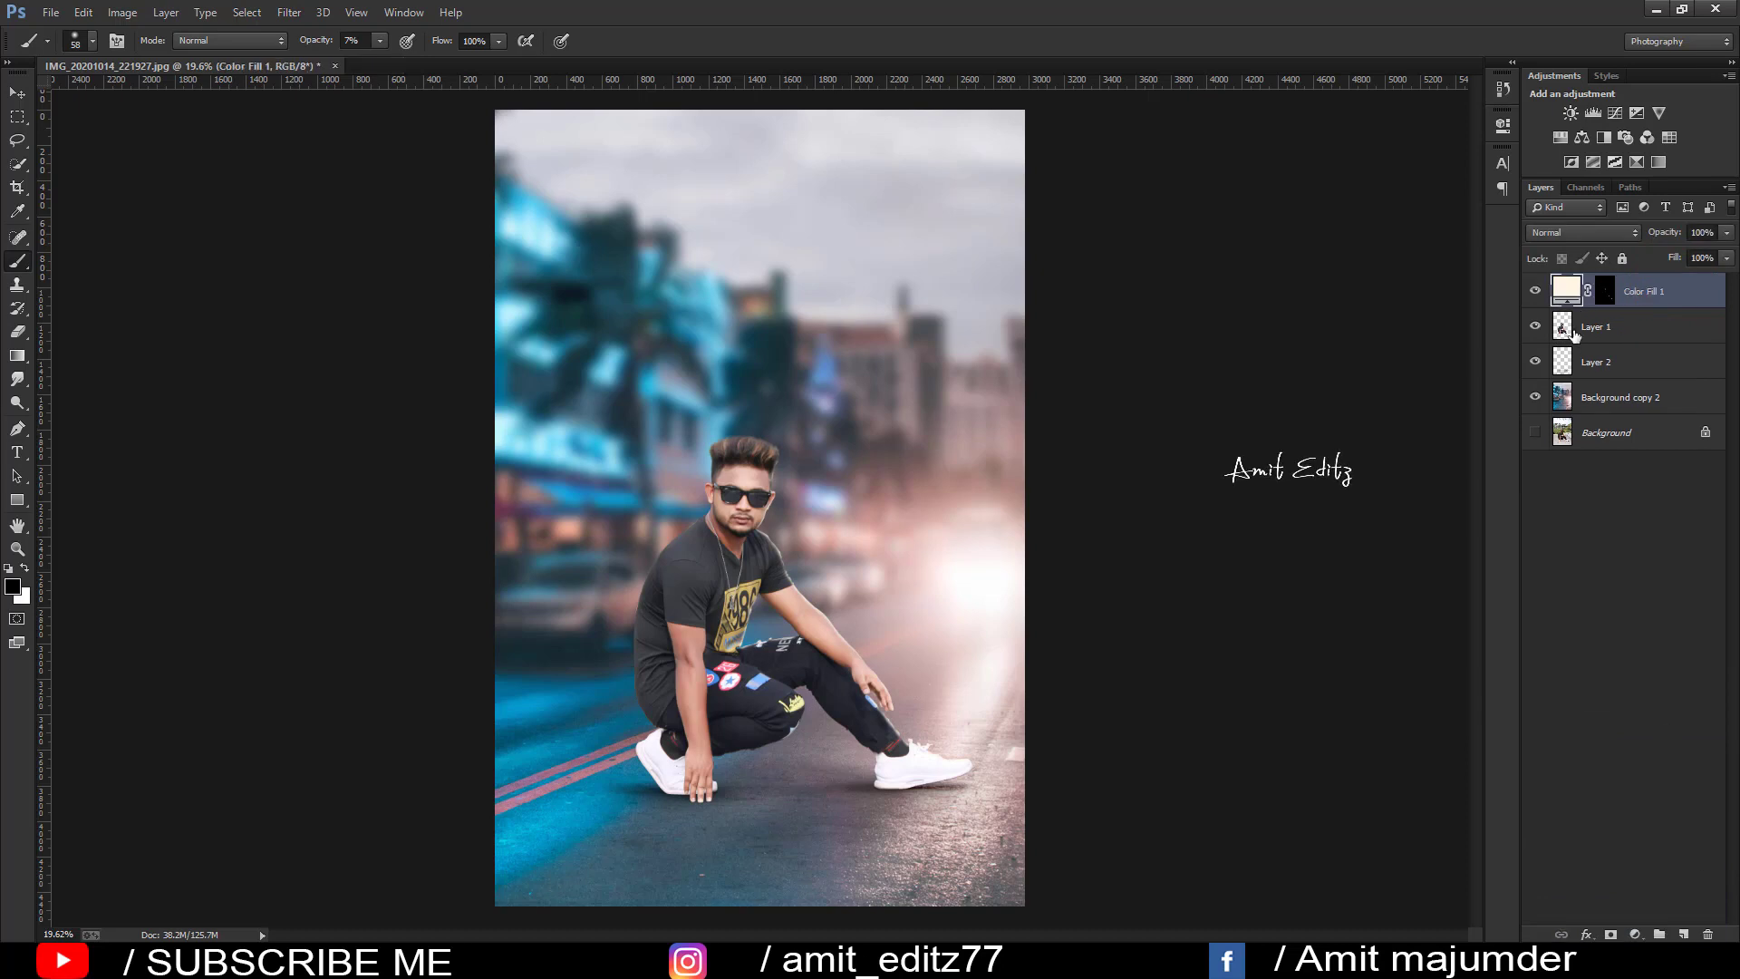
Step: Duplicate the Color Fill 1 layer from its context menu, creating Color Fill 1 copy
{"action": "right_click", "coordinate": [1641, 297]}
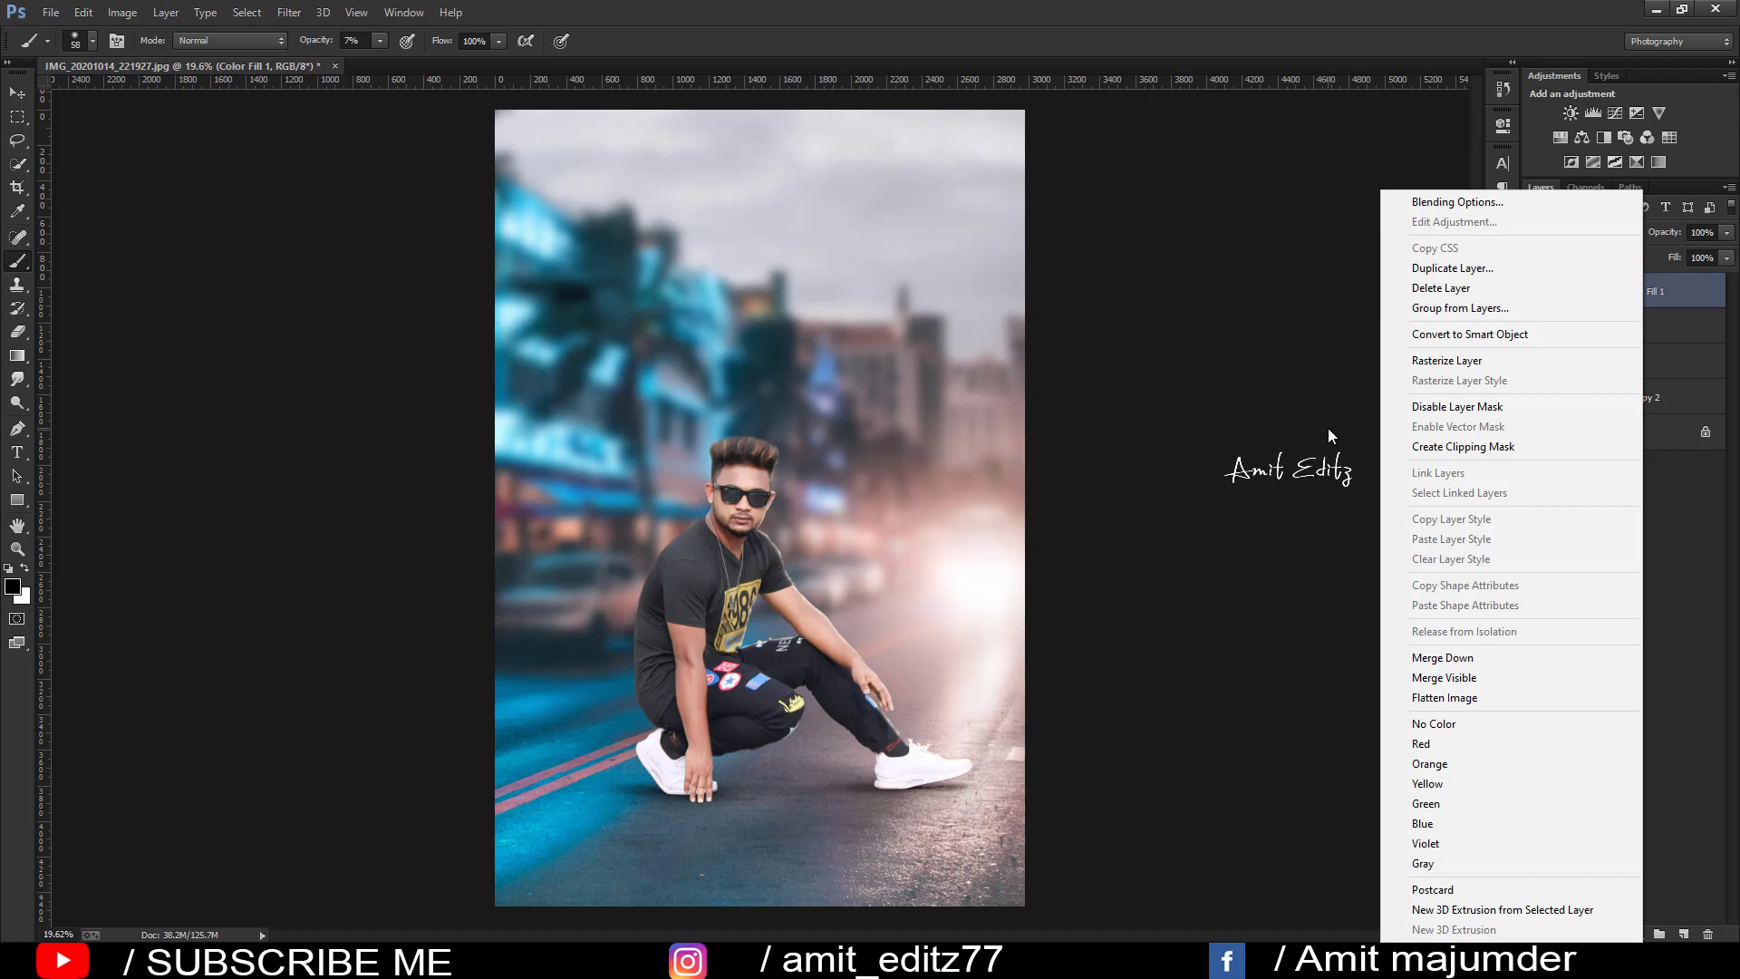
{"action": "left_click", "coordinate": [1476, 268]}
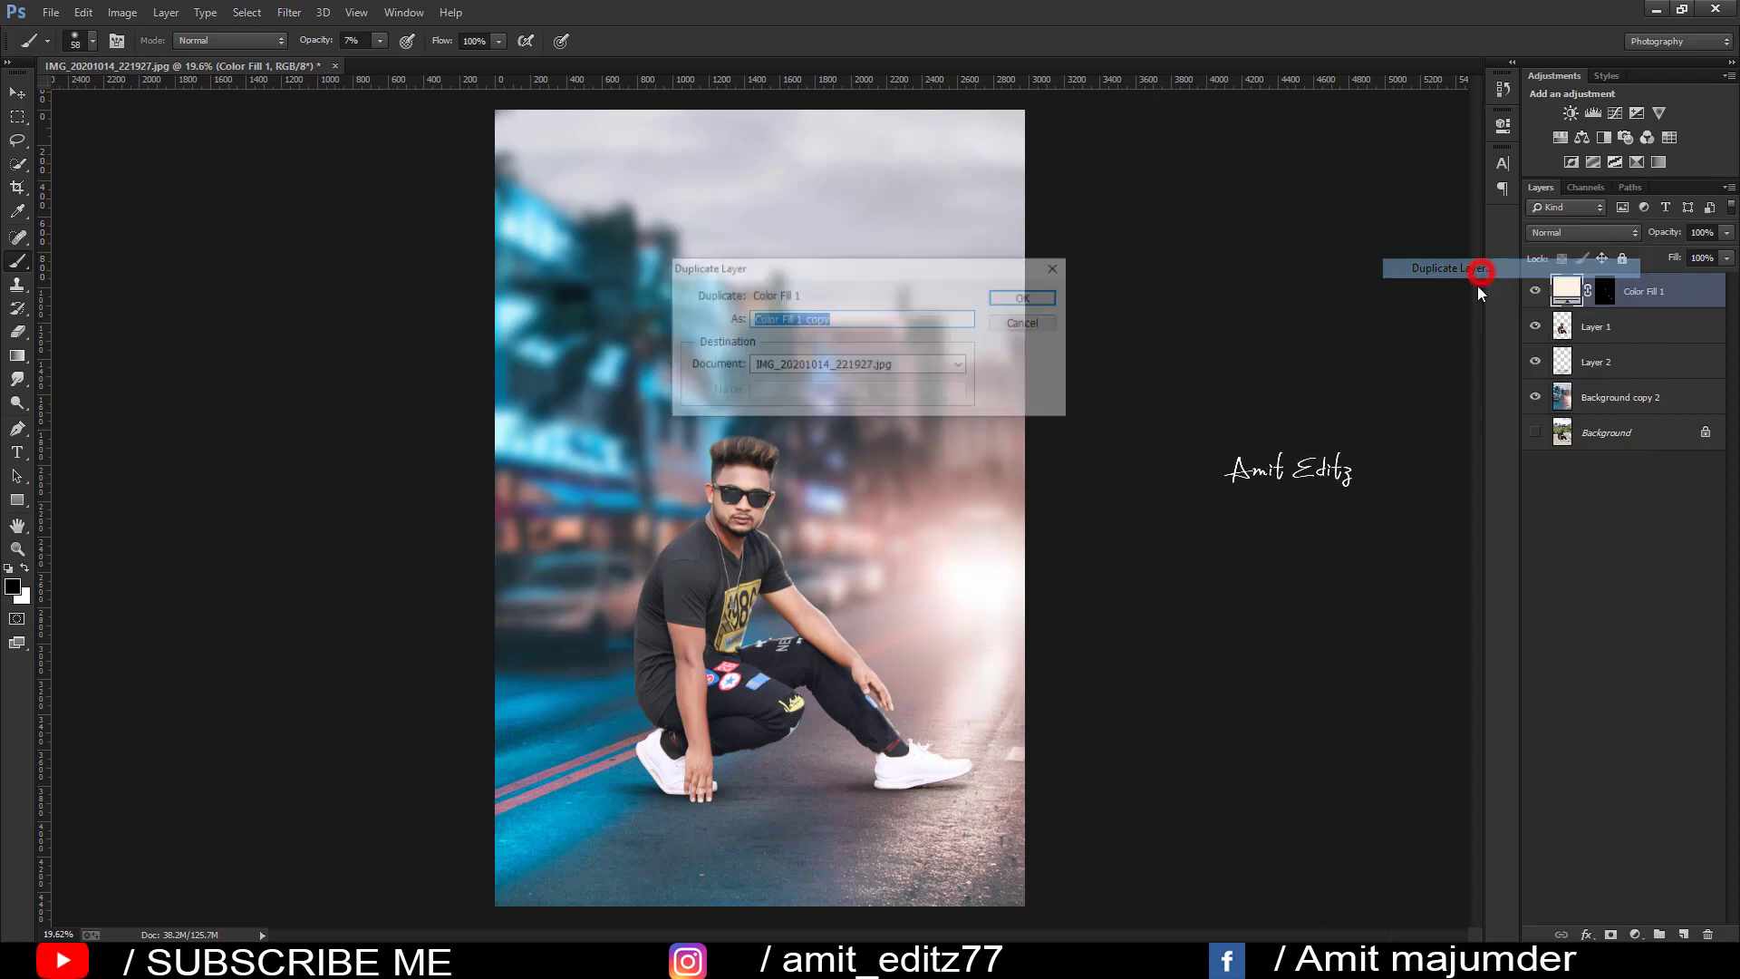
{"action": "left_click", "coordinate": [1049, 293]}
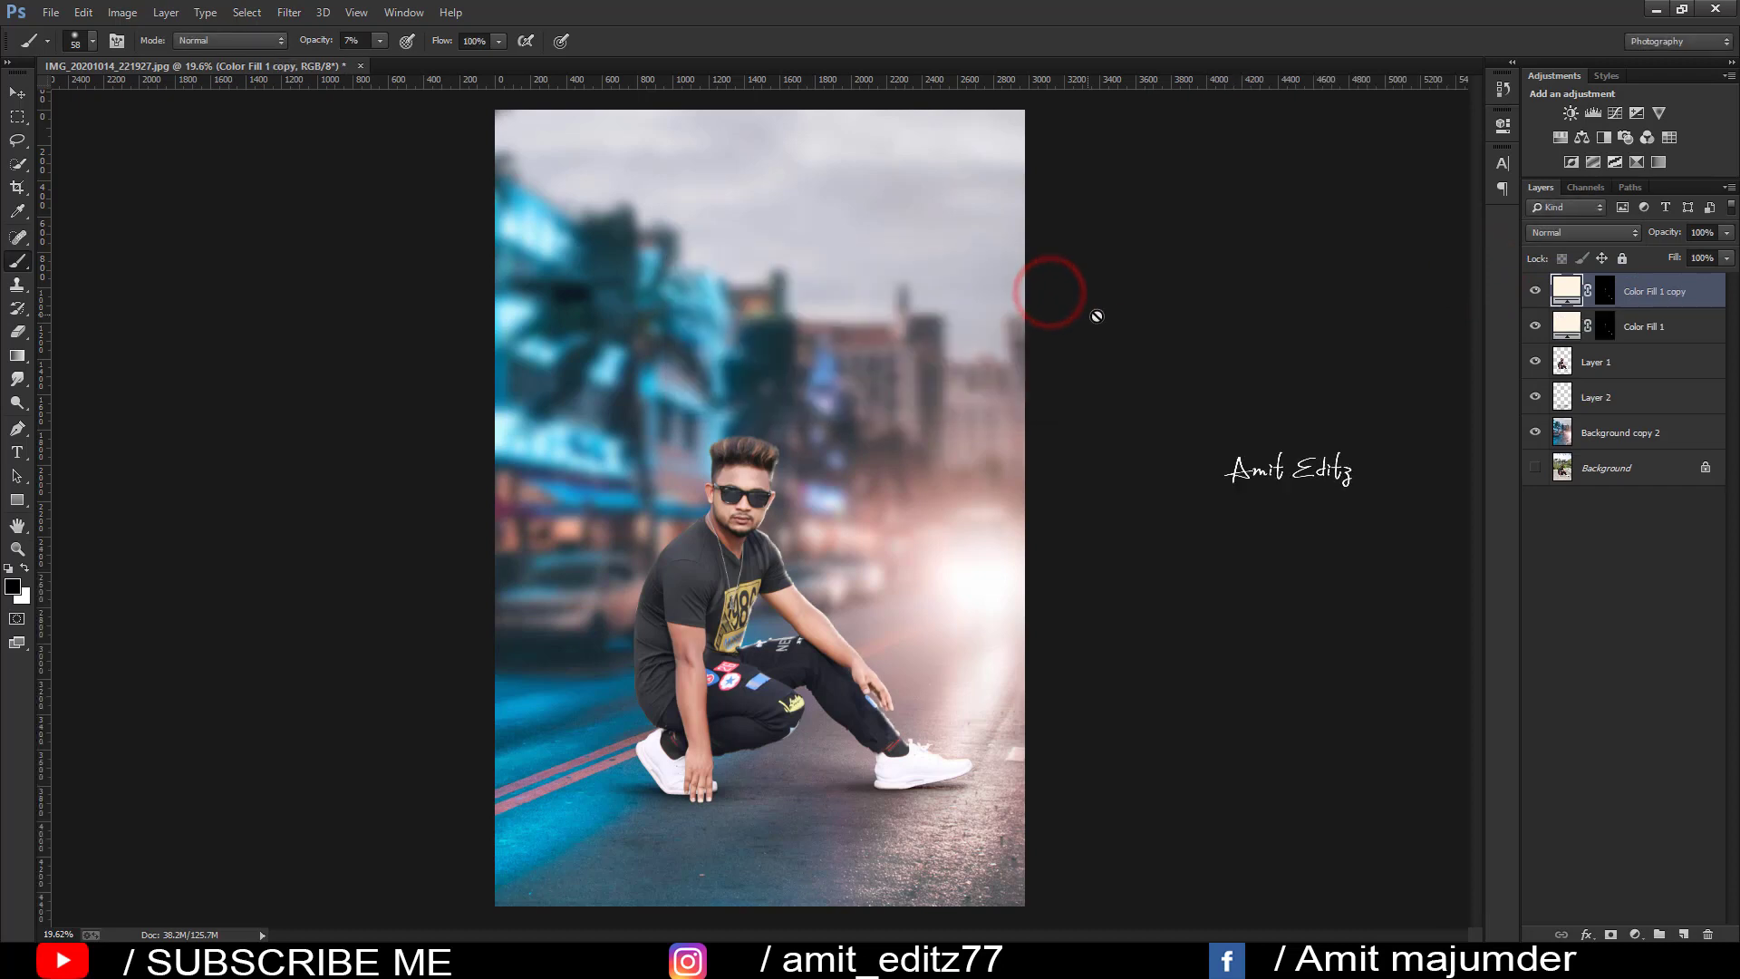
Step: Try a light cyan fill on the copy layer, then cancel to keep the original colour
{"action": "double_click", "coordinate": [1565, 290]}
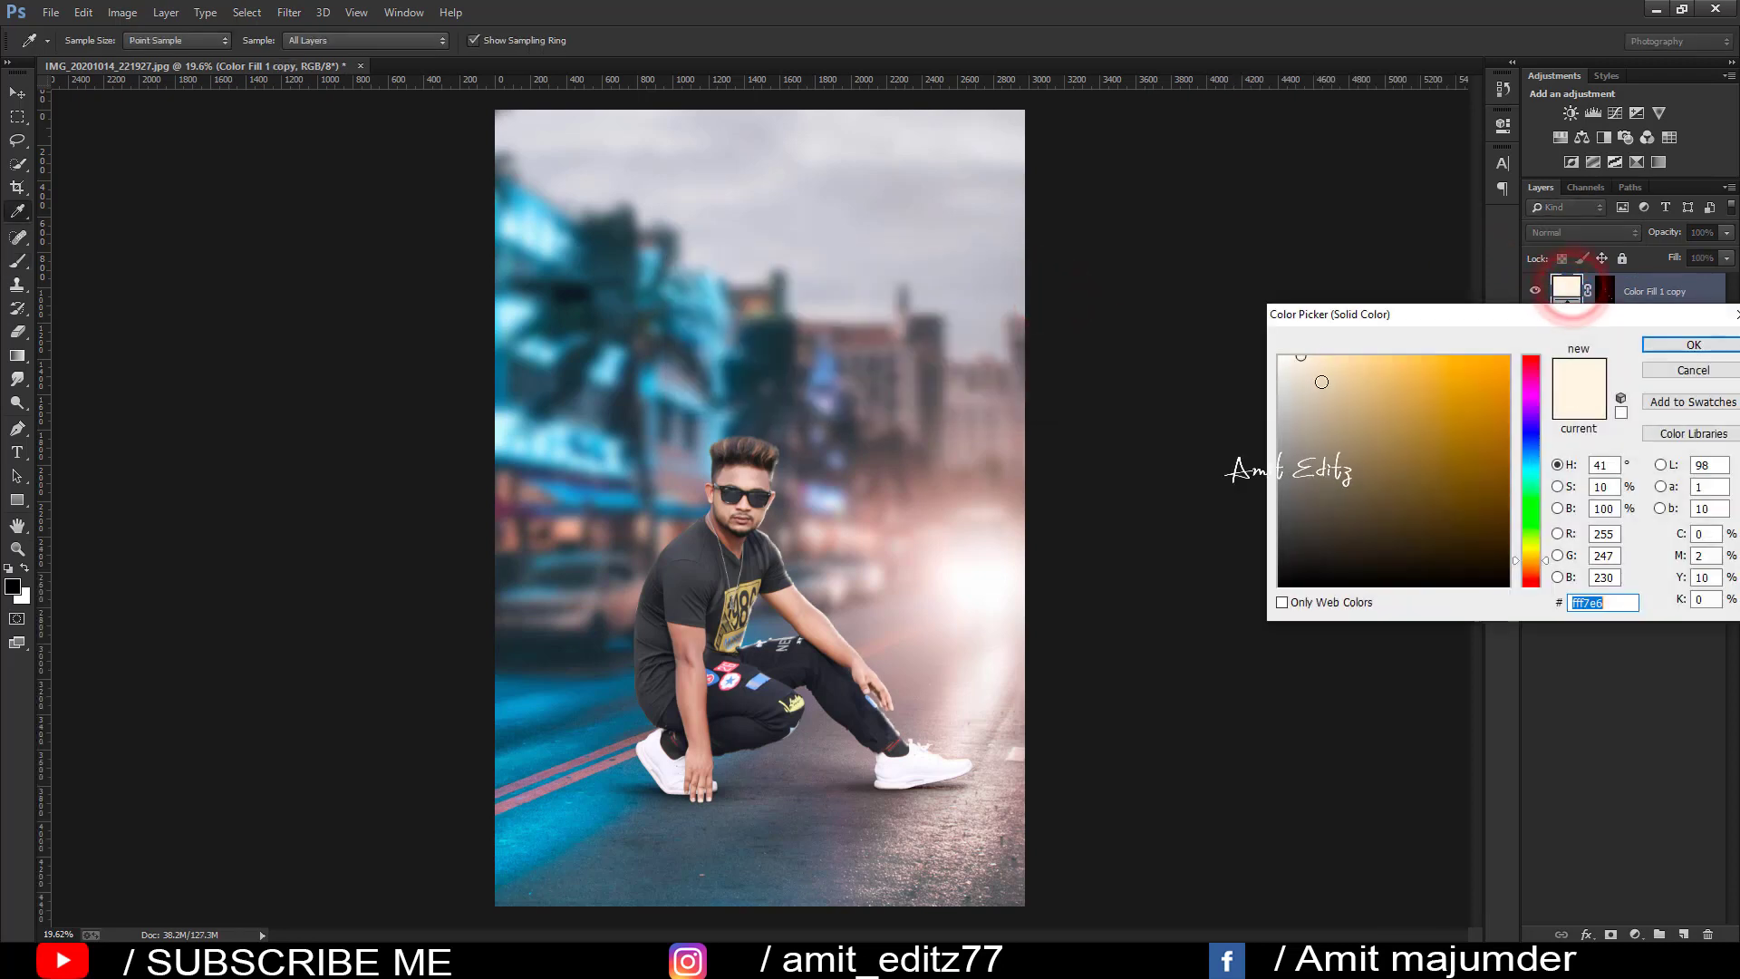
{"action": "left_click", "coordinate": [1531, 464]}
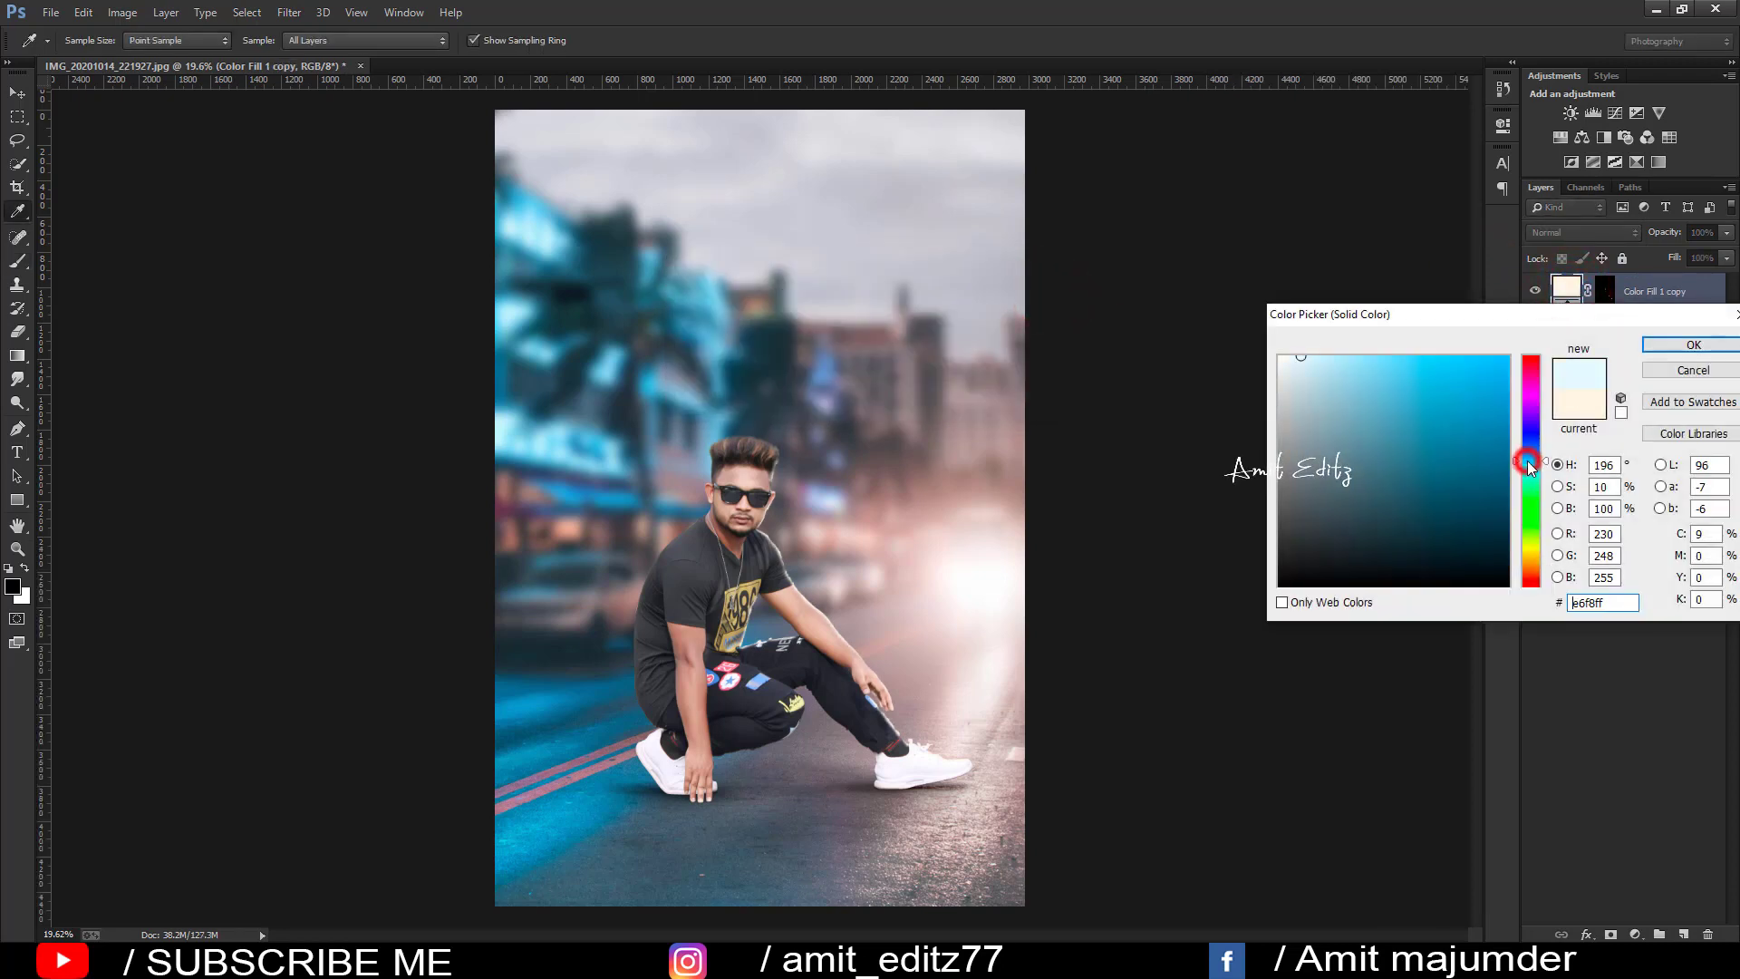
{"action": "left_click_drag", "start_coordinate": [1342, 381], "coordinate": [1370, 357]}
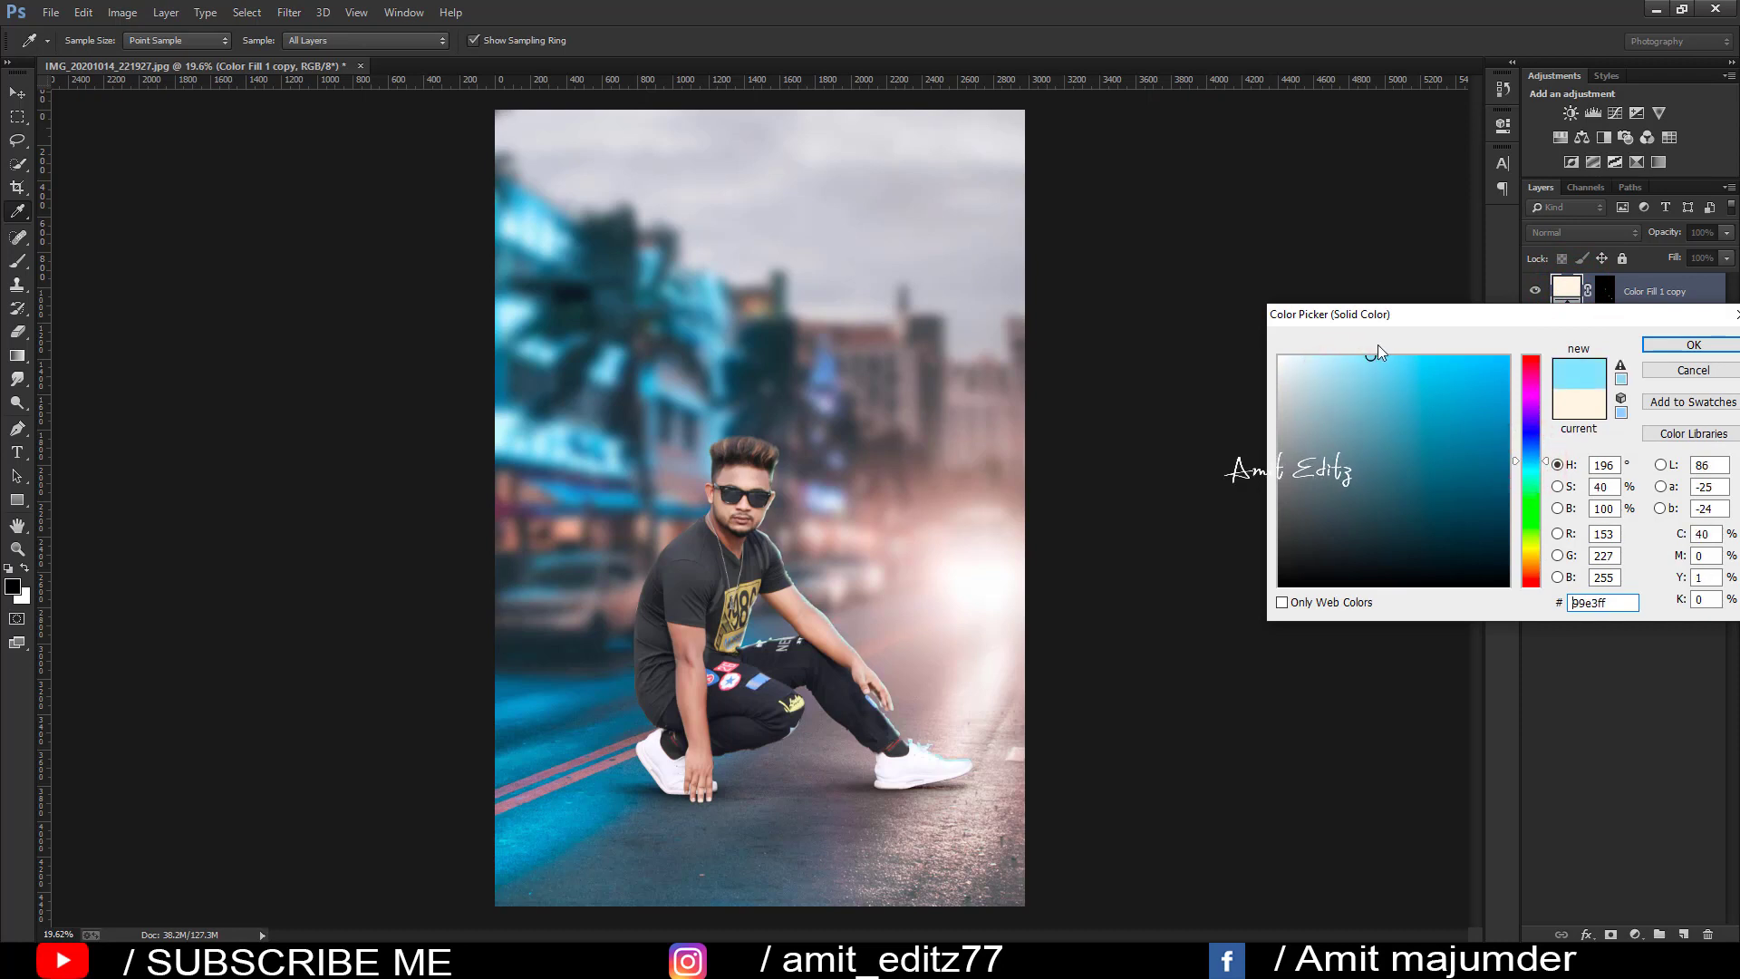
{"action": "left_click", "coordinate": [1692, 371]}
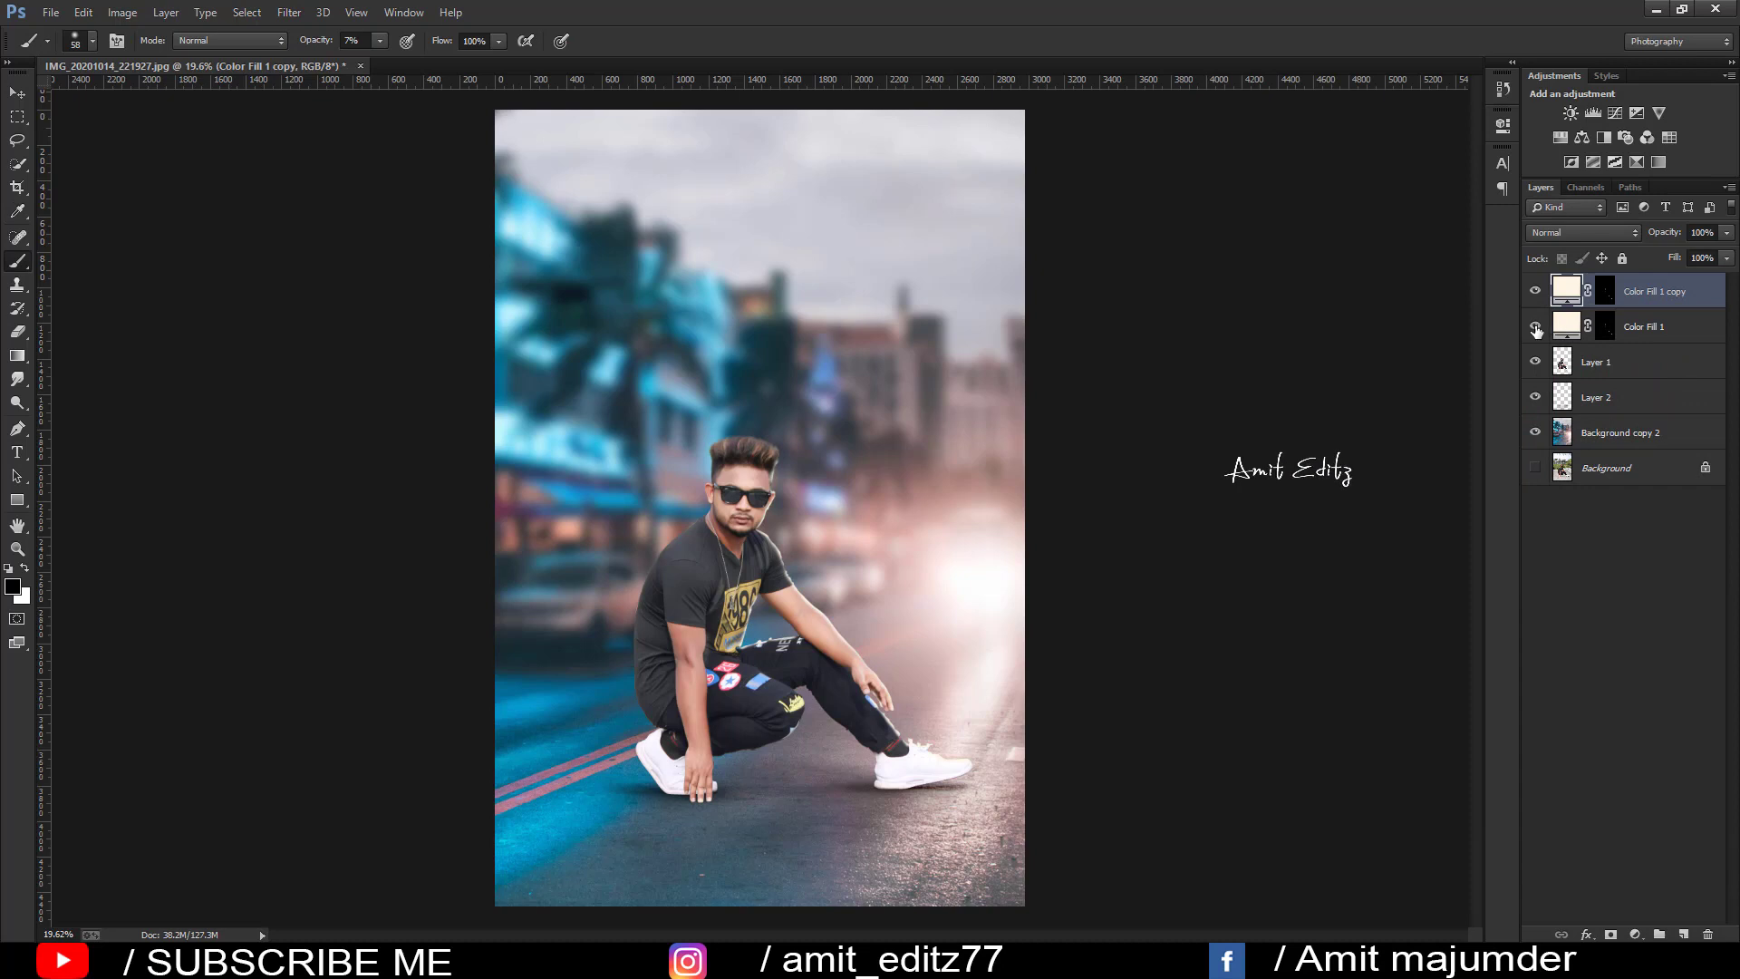
Step: Toggle Color Fill 1's visibility and invert the copy's mask to white
{"action": "left_click", "coordinate": [1536, 328]}
{"action": "left_click", "coordinate": [1536, 329]}
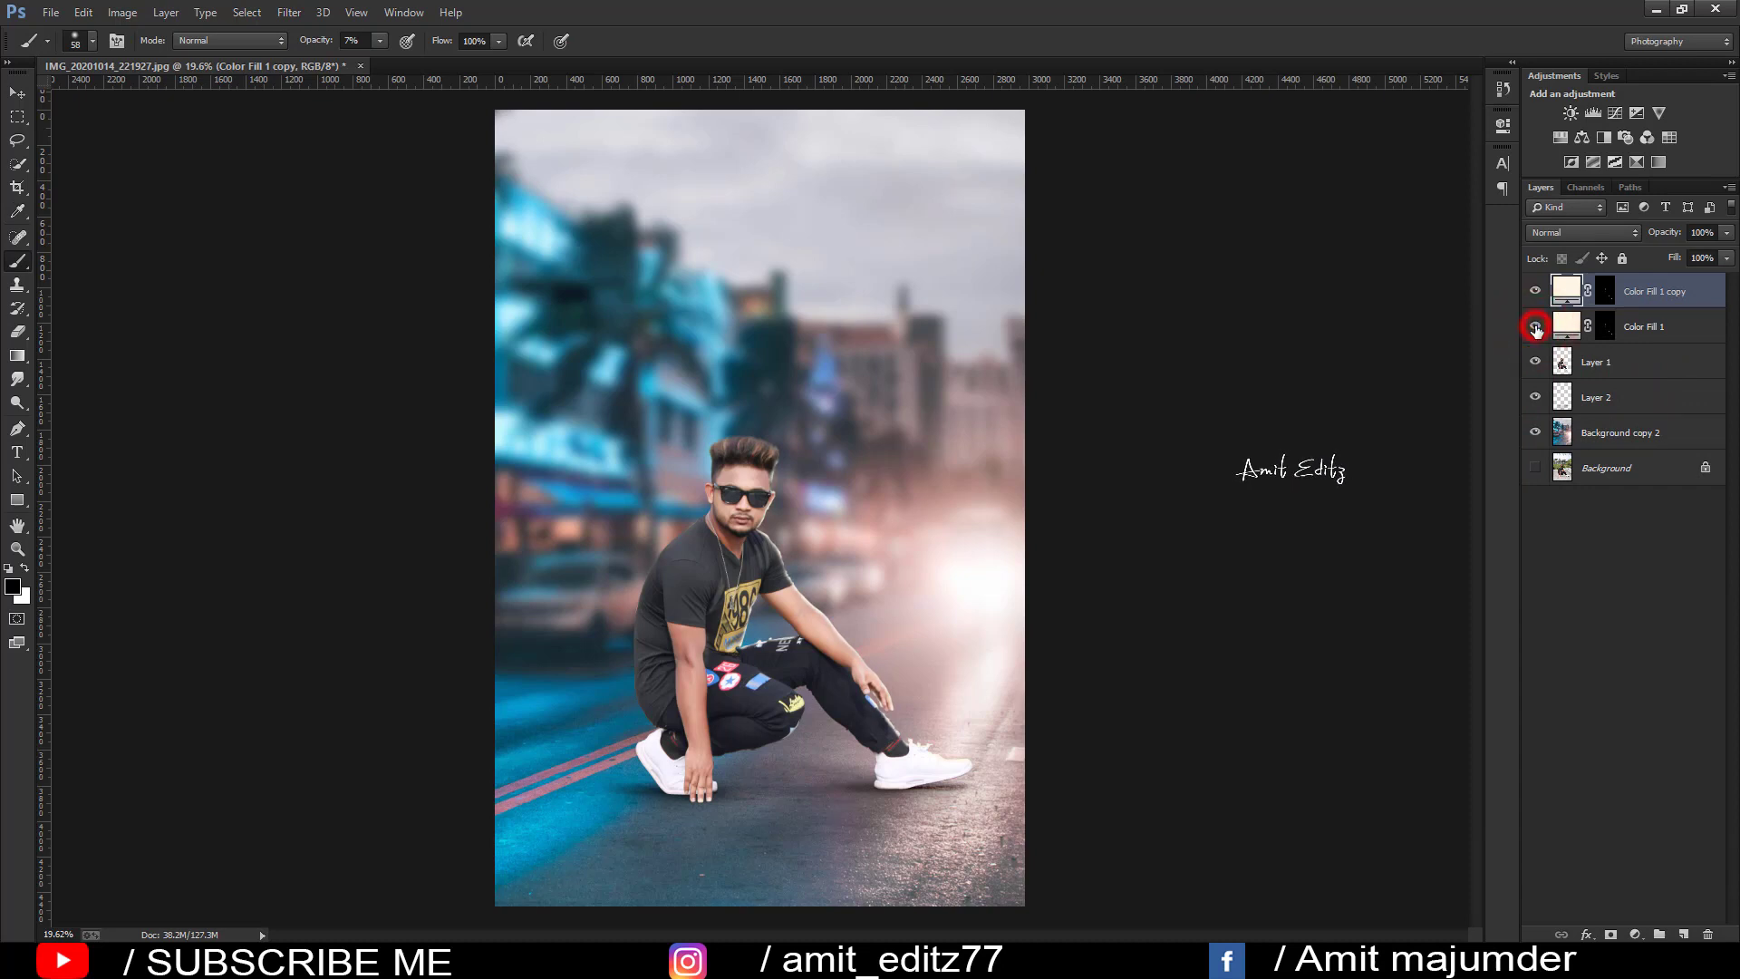
{"action": "left_click", "coordinate": [1604, 294]}
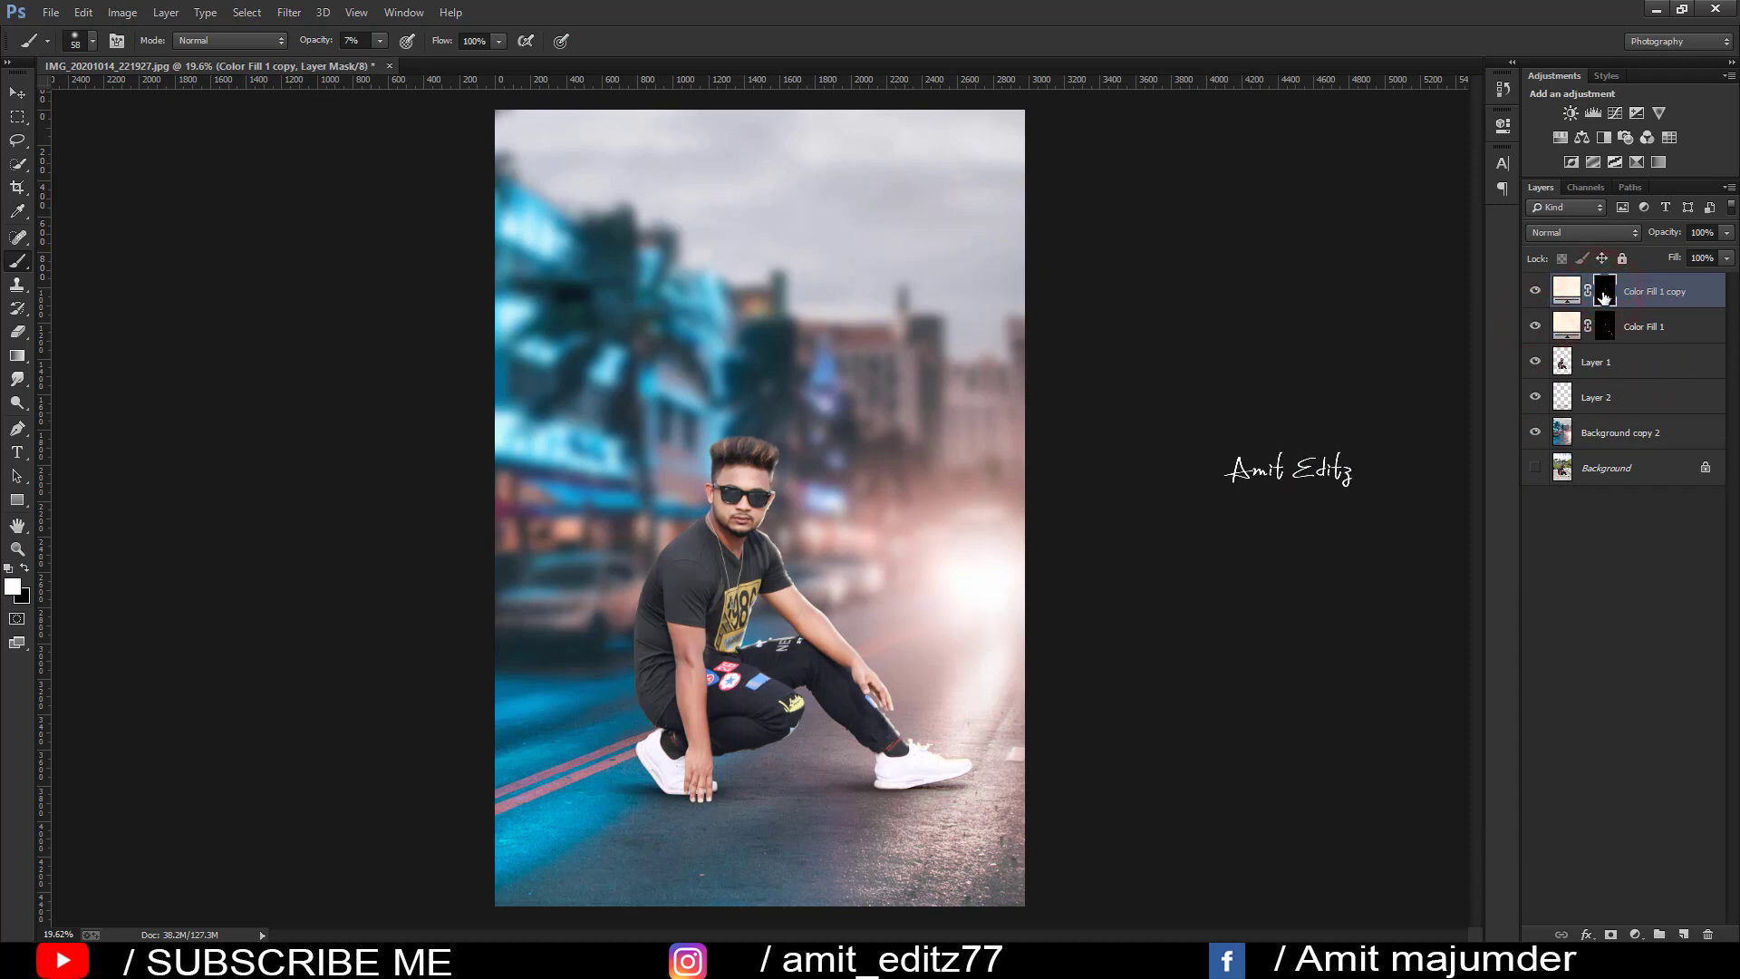
{"action": "key", "text": "ctrl+i"}
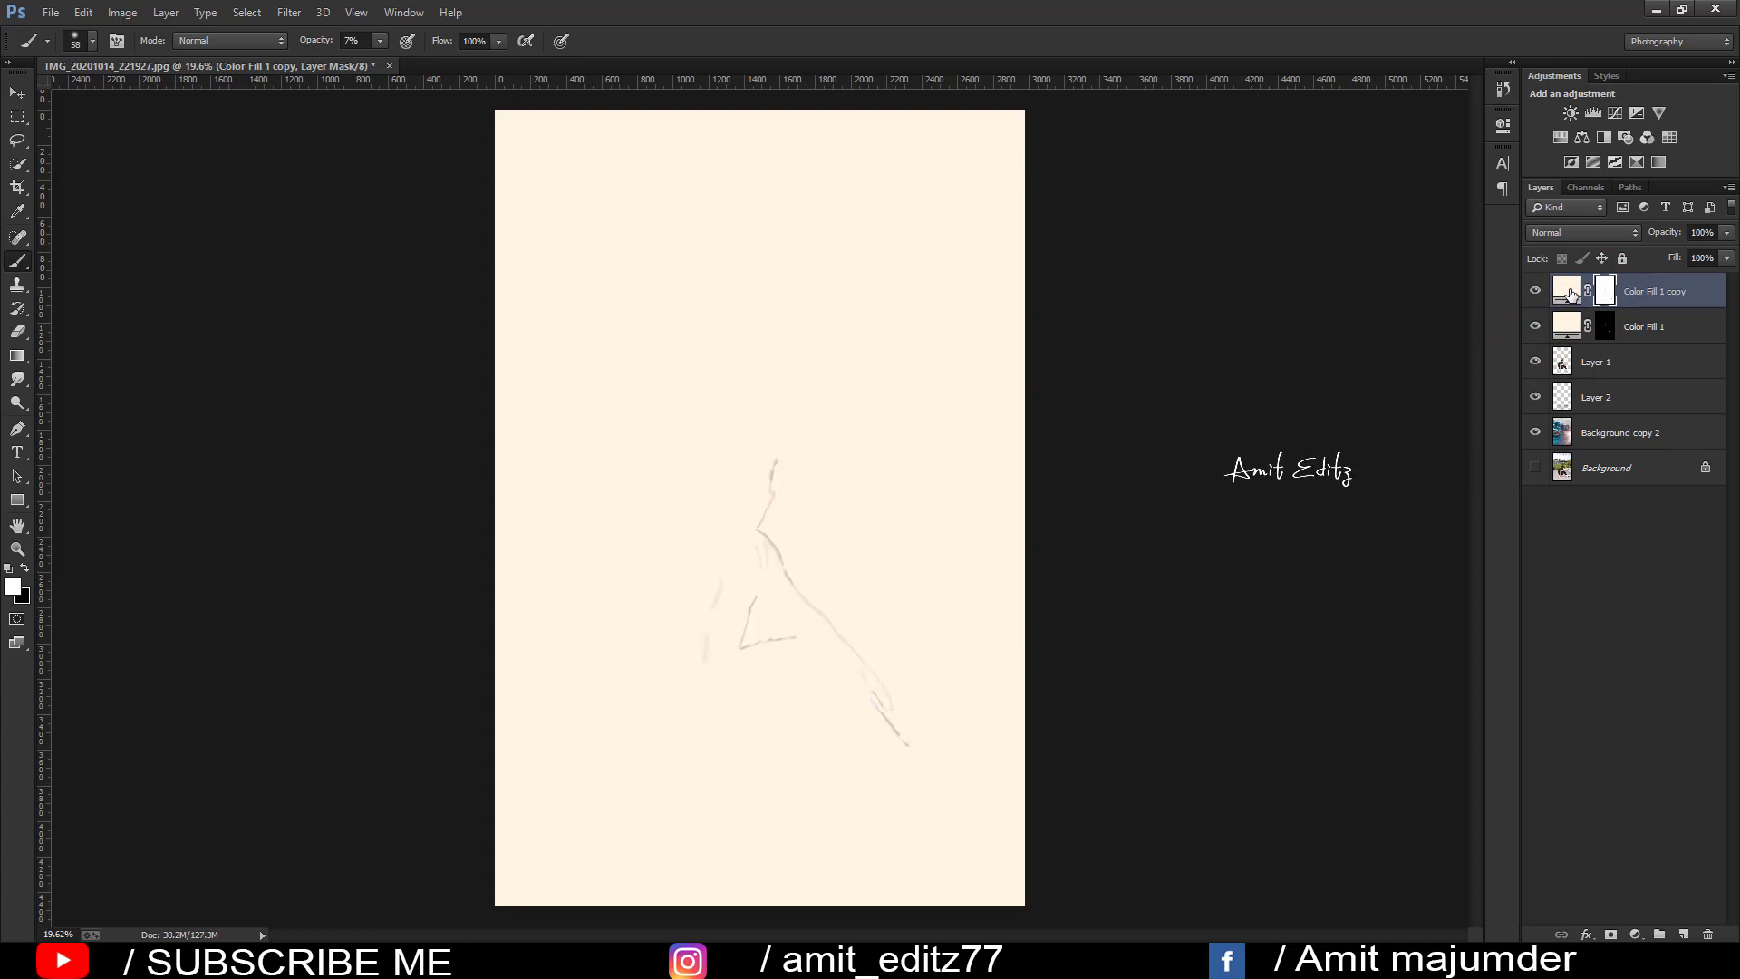
Step: Set the Color Fill 1 copy fill to light blue #7db1ff after trying several blues
{"action": "double_click", "coordinate": [1568, 291]}
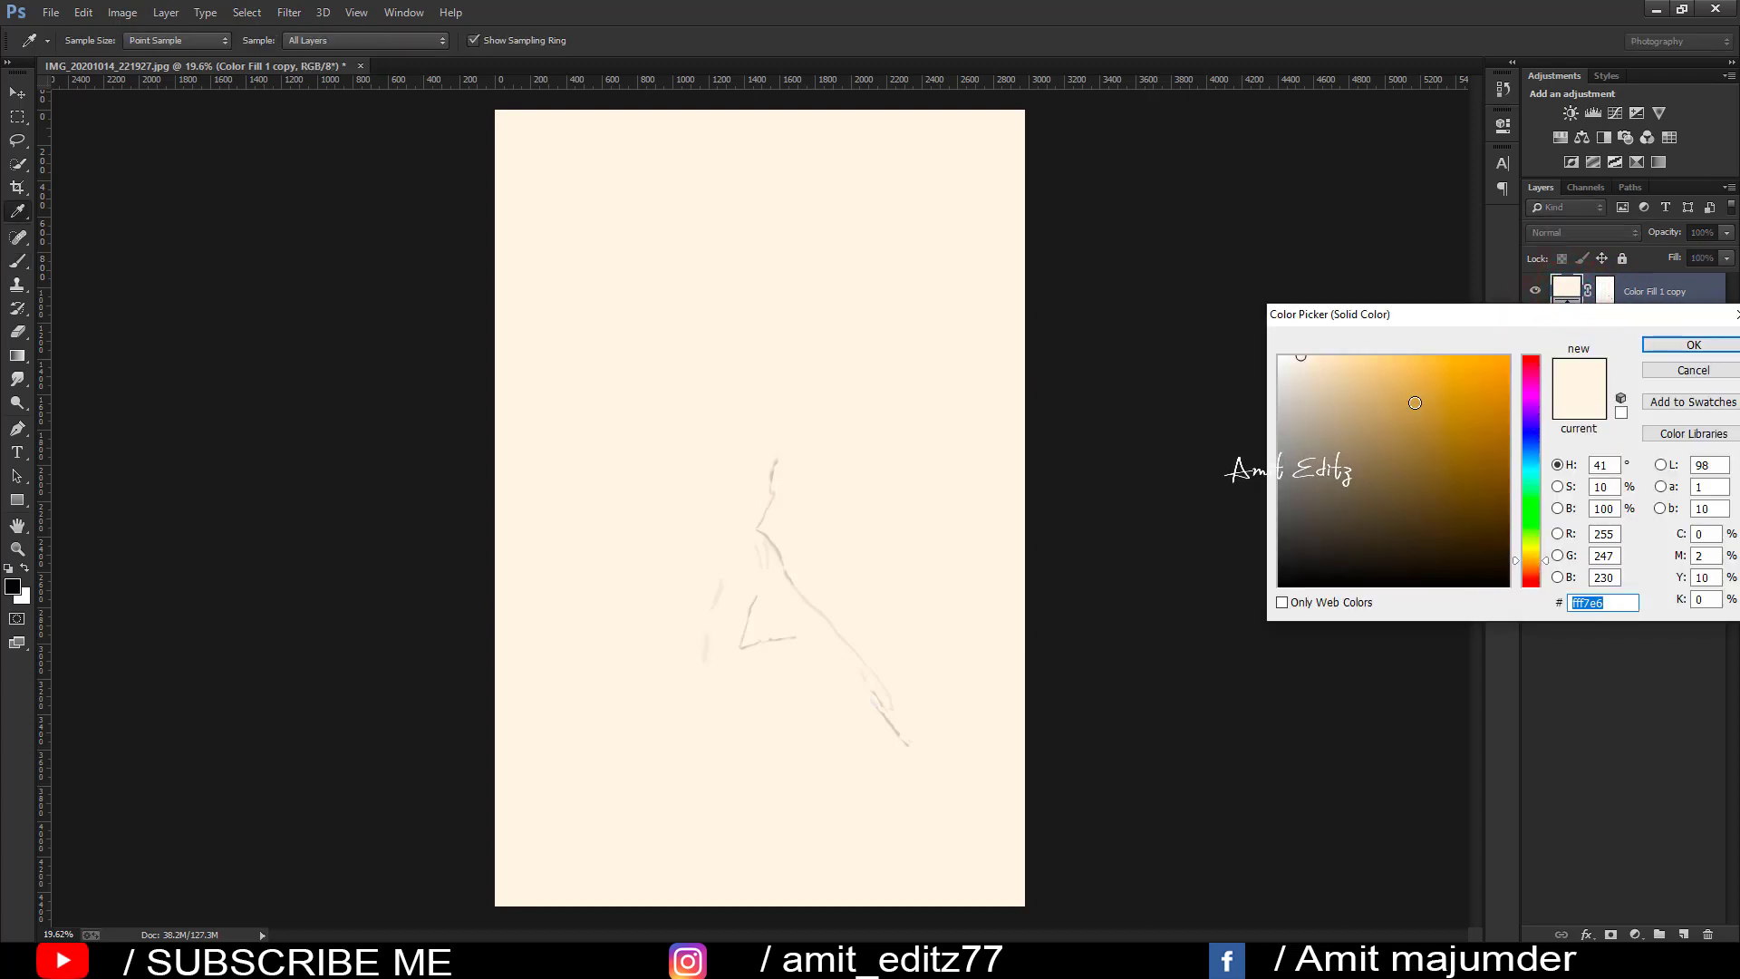
{"action": "left_click", "coordinate": [1531, 465]}
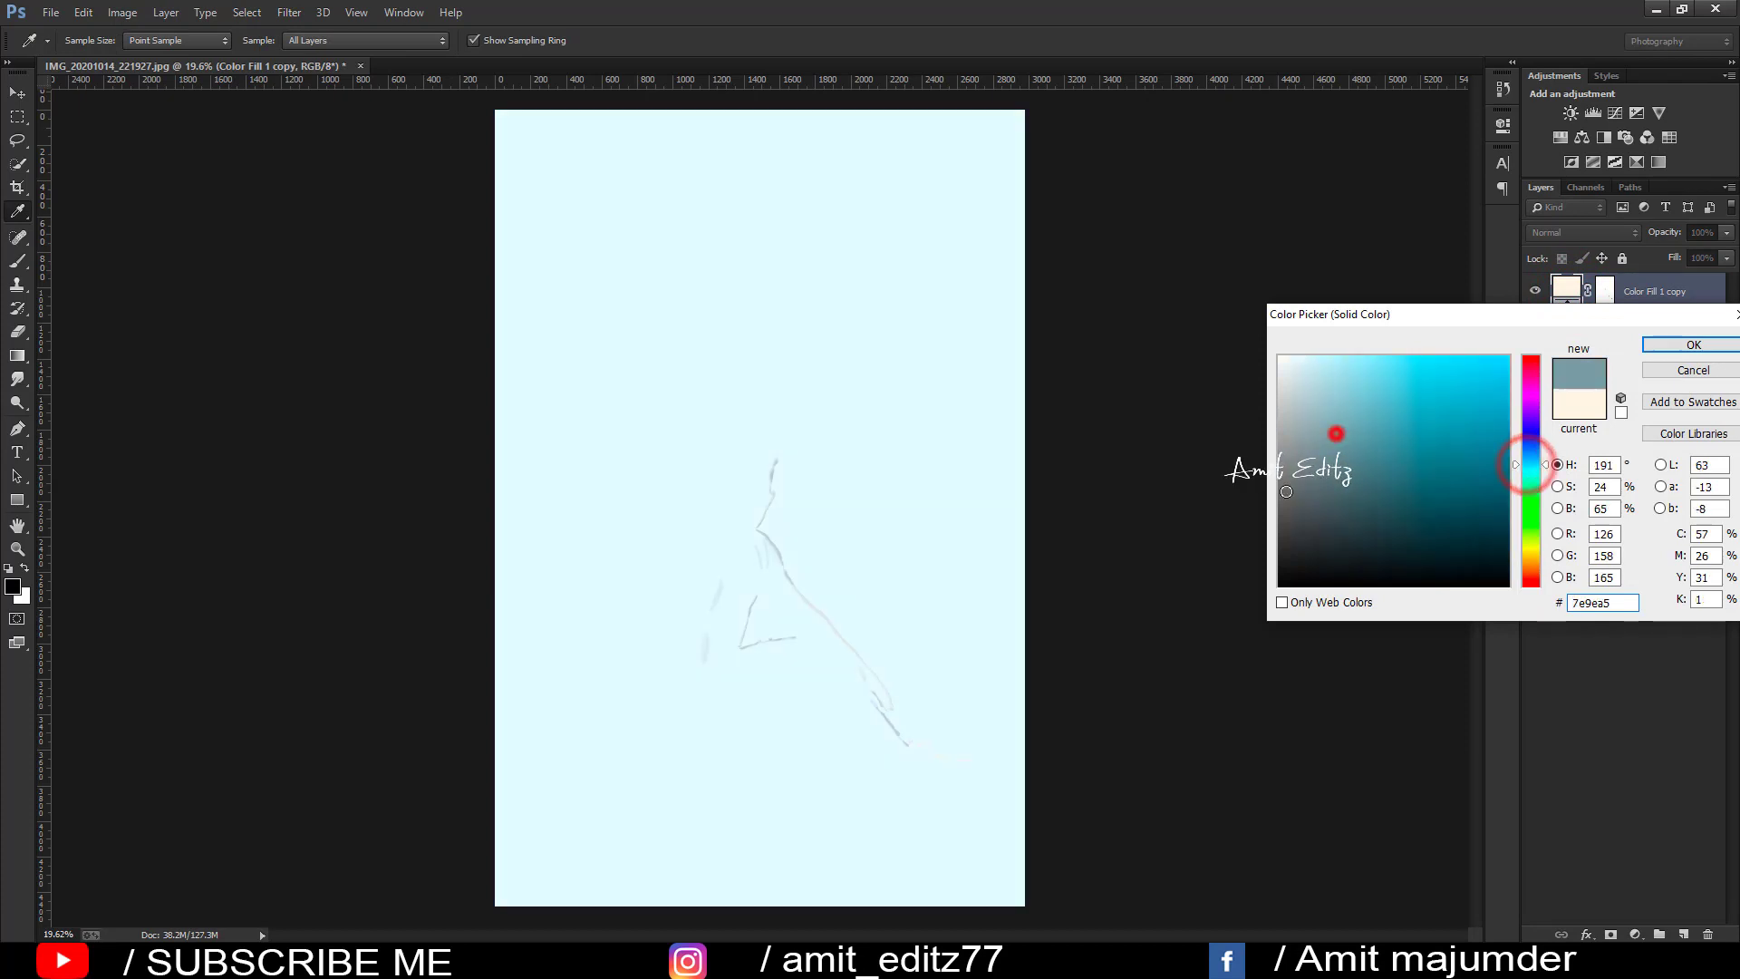
{"action": "left_click_drag", "start_coordinate": [1330, 435], "coordinate": [1280, 559]}
{"action": "left_click_drag", "start_coordinate": [1419, 422], "coordinate": [1447, 379]}
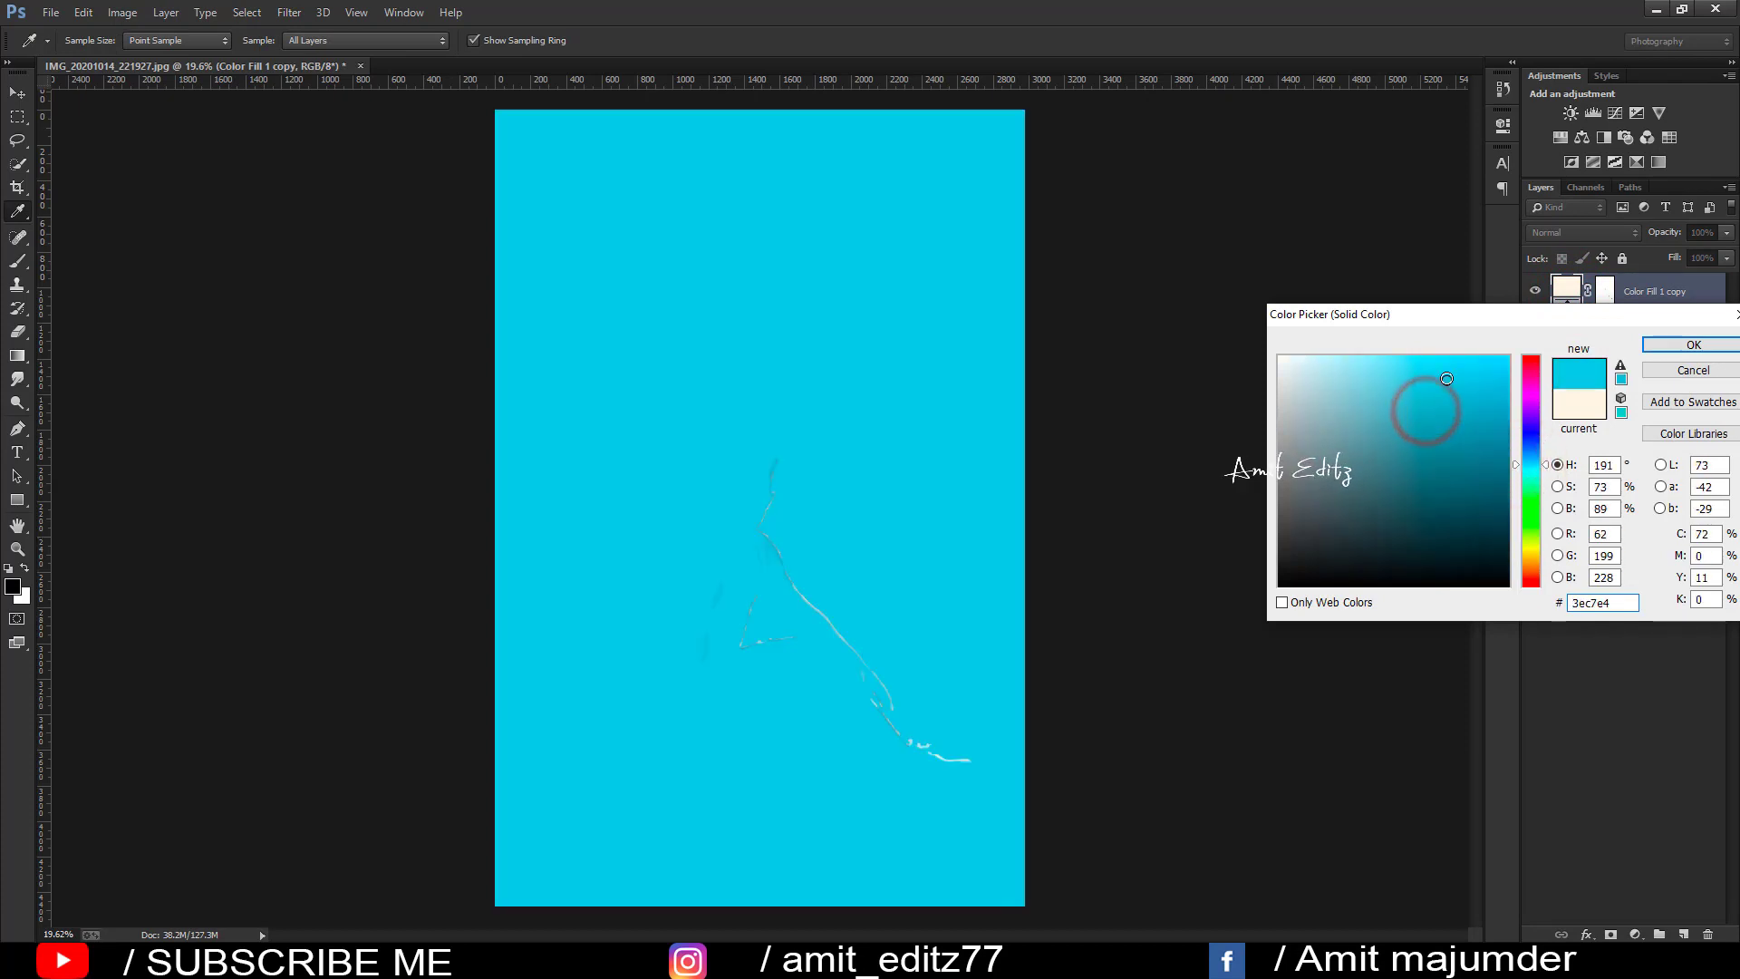
{"action": "left_click", "coordinate": [1375, 488]}
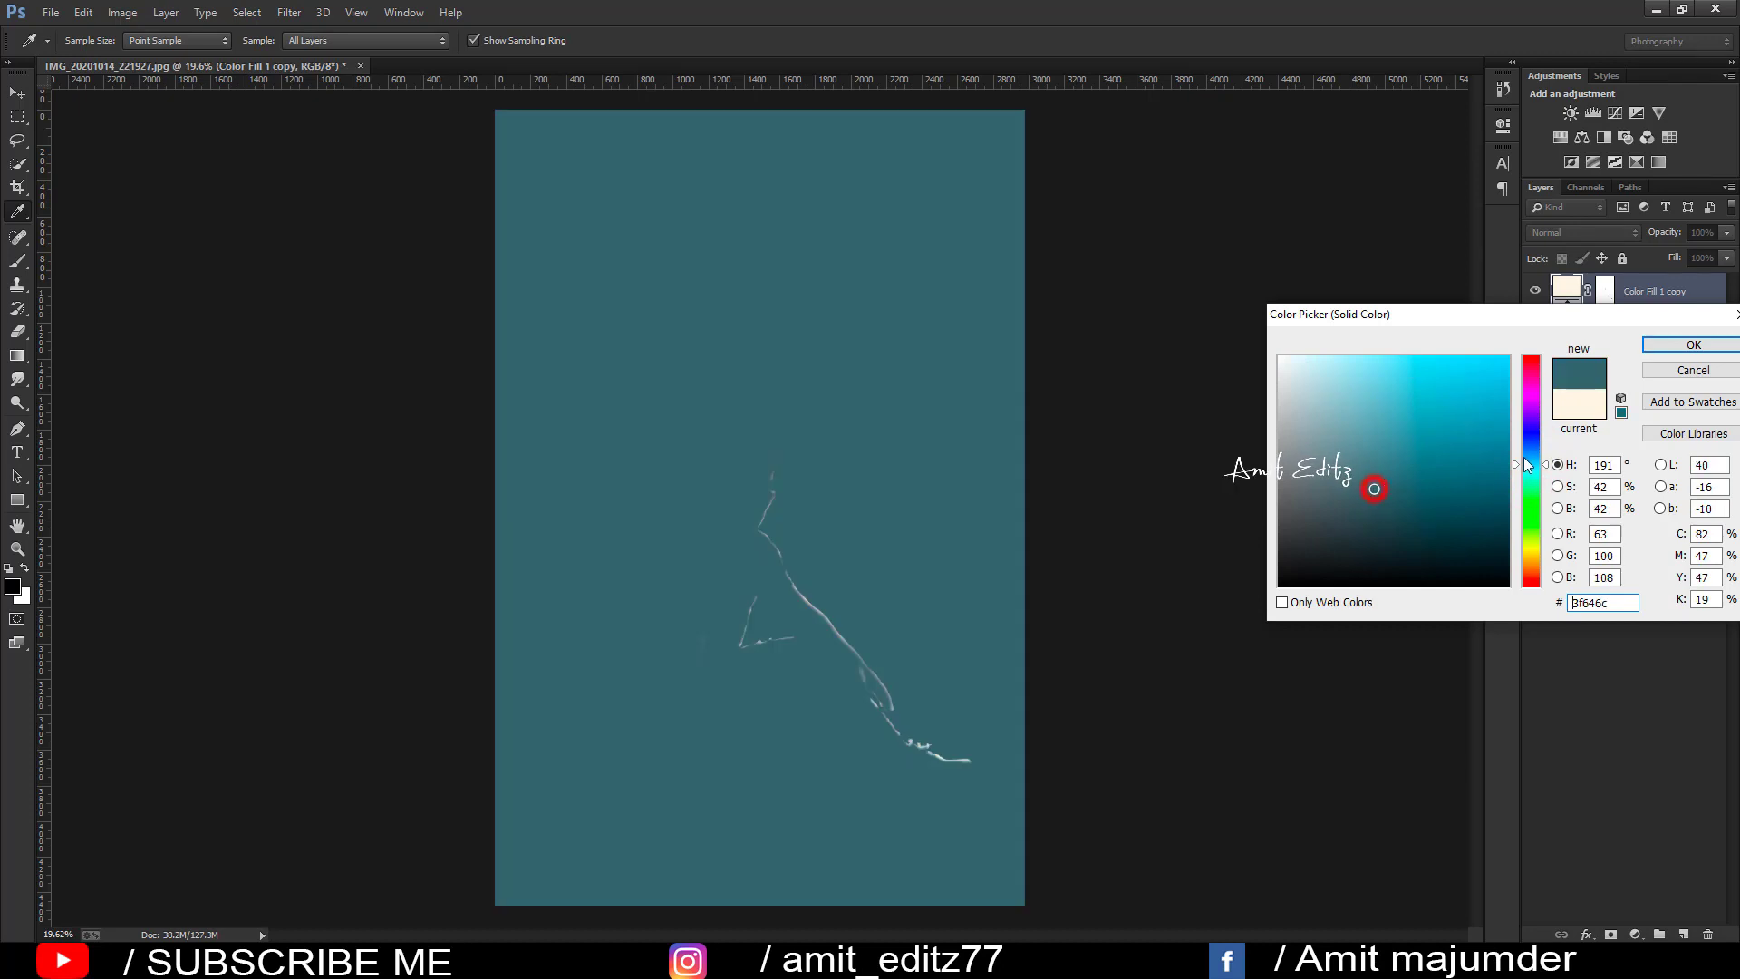
{"action": "left_click_drag", "start_coordinate": [1529, 463], "coordinate": [1530, 448]}
{"action": "left_click_drag", "start_coordinate": [1451, 387], "coordinate": [1397, 354]}
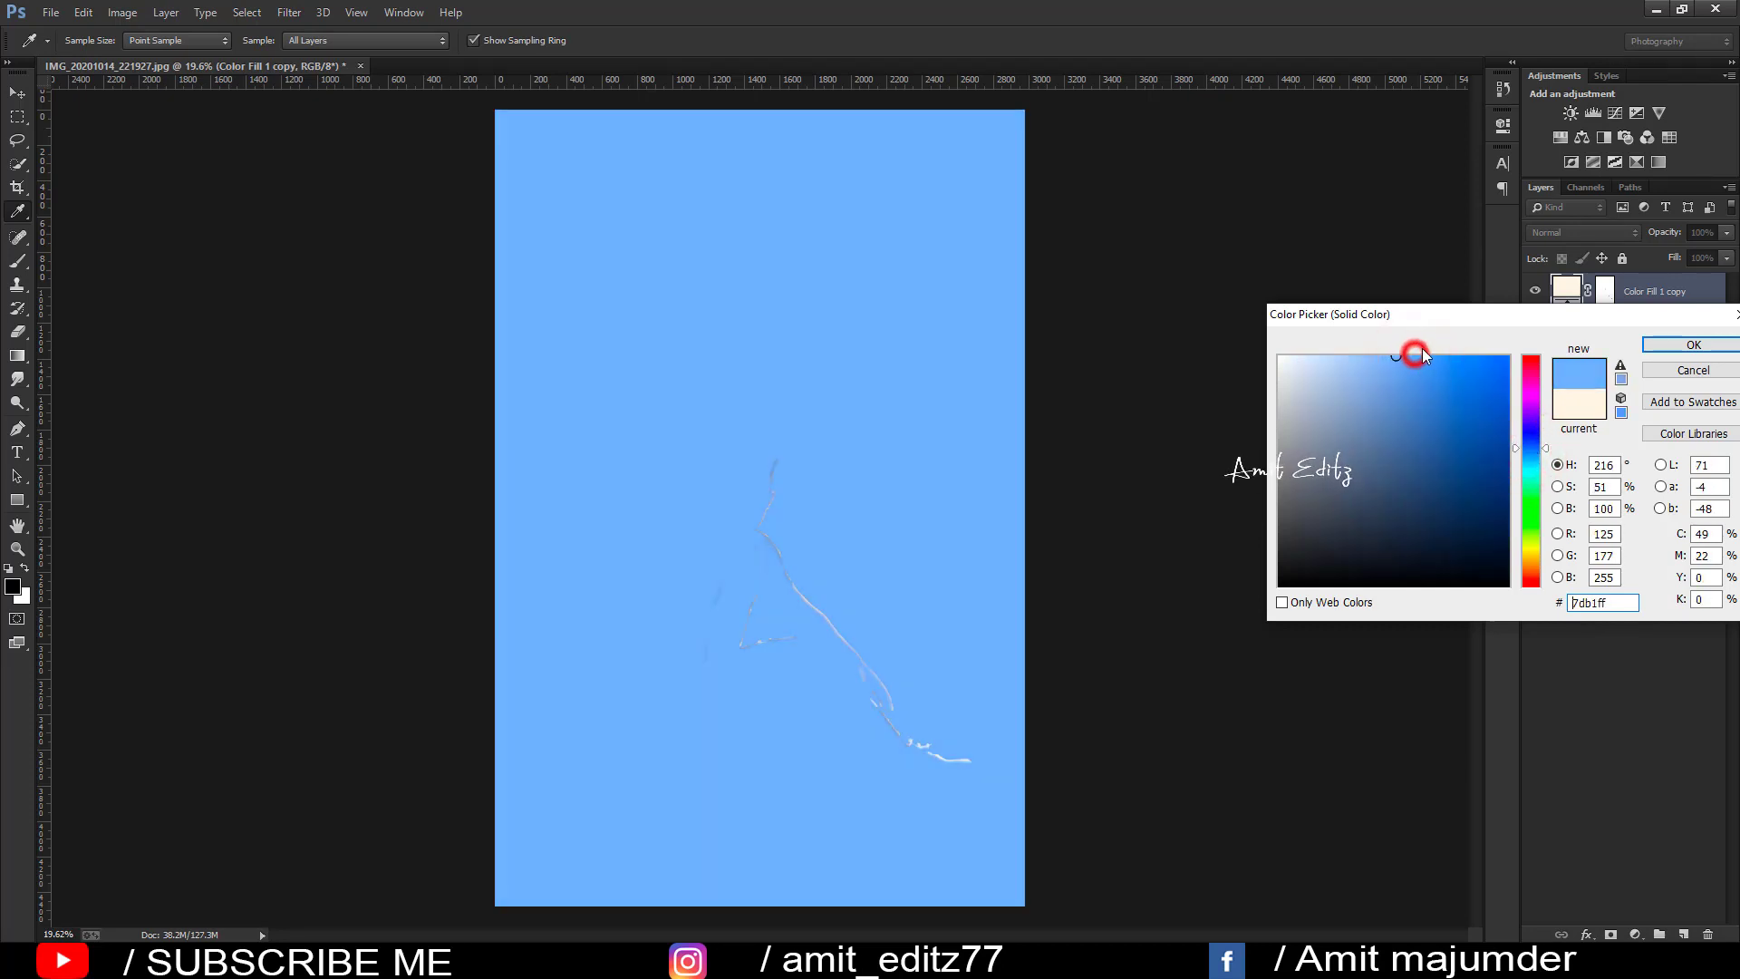
{"action": "left_click", "coordinate": [1672, 344]}
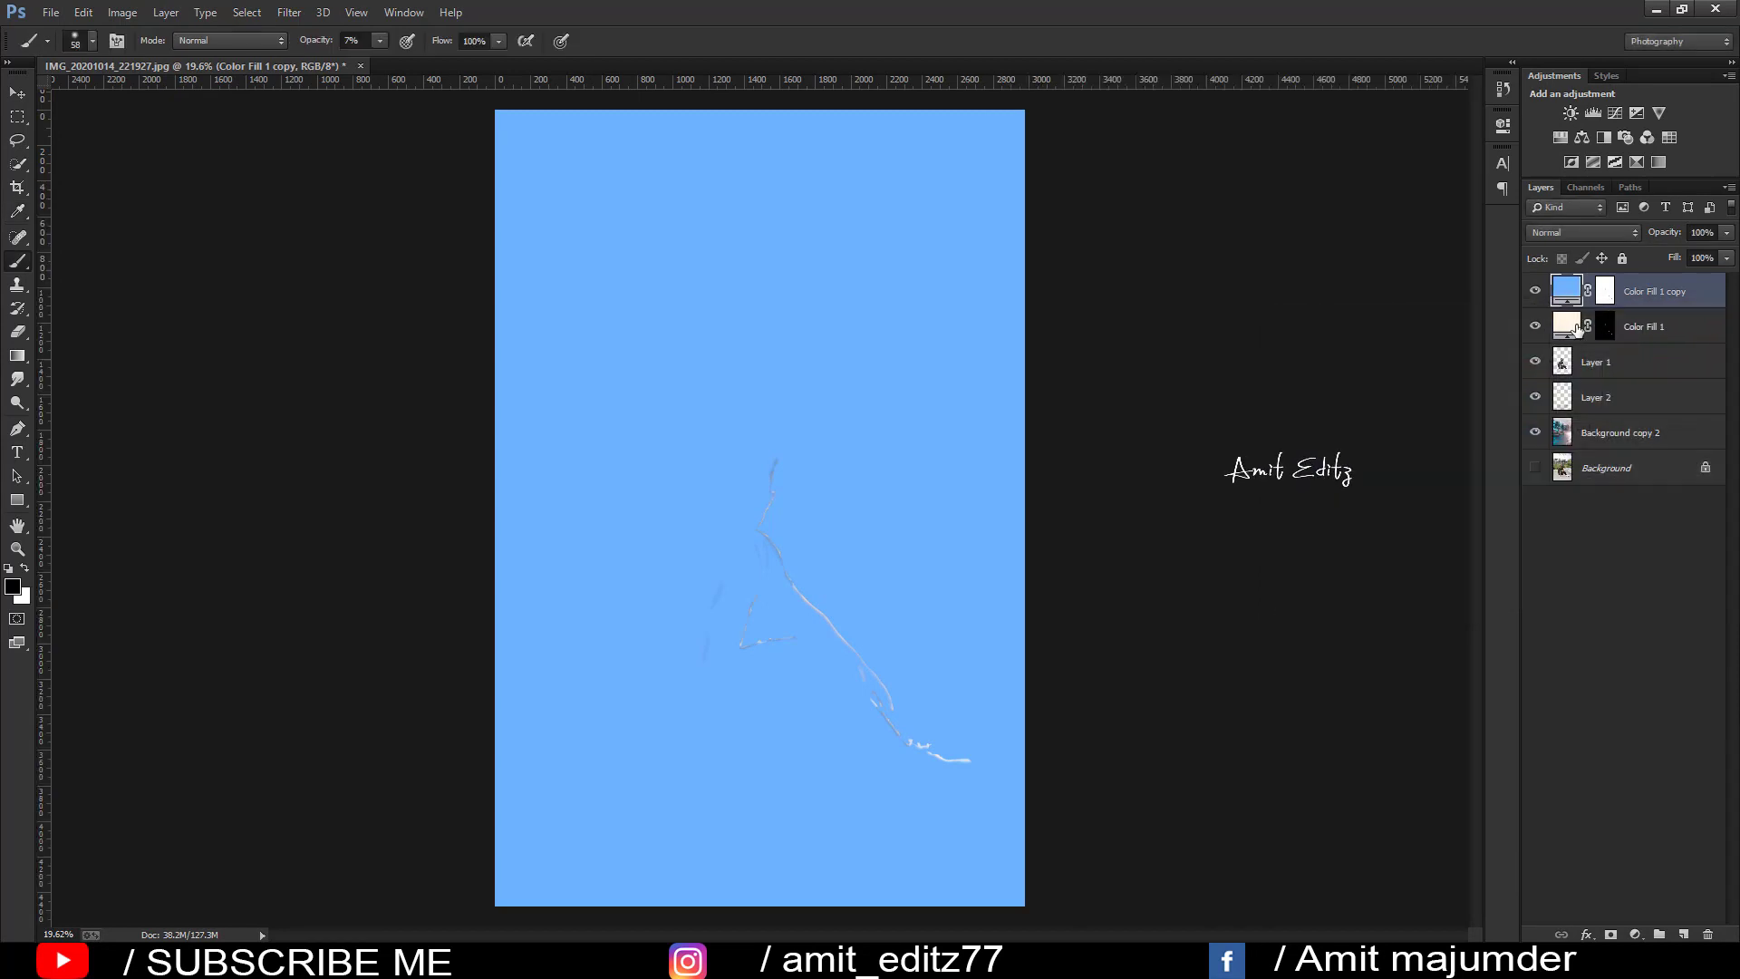
Step: Compare the photo with and without the blue fill, then fill the copy's mask black
{"action": "left_click", "coordinate": [1536, 292]}
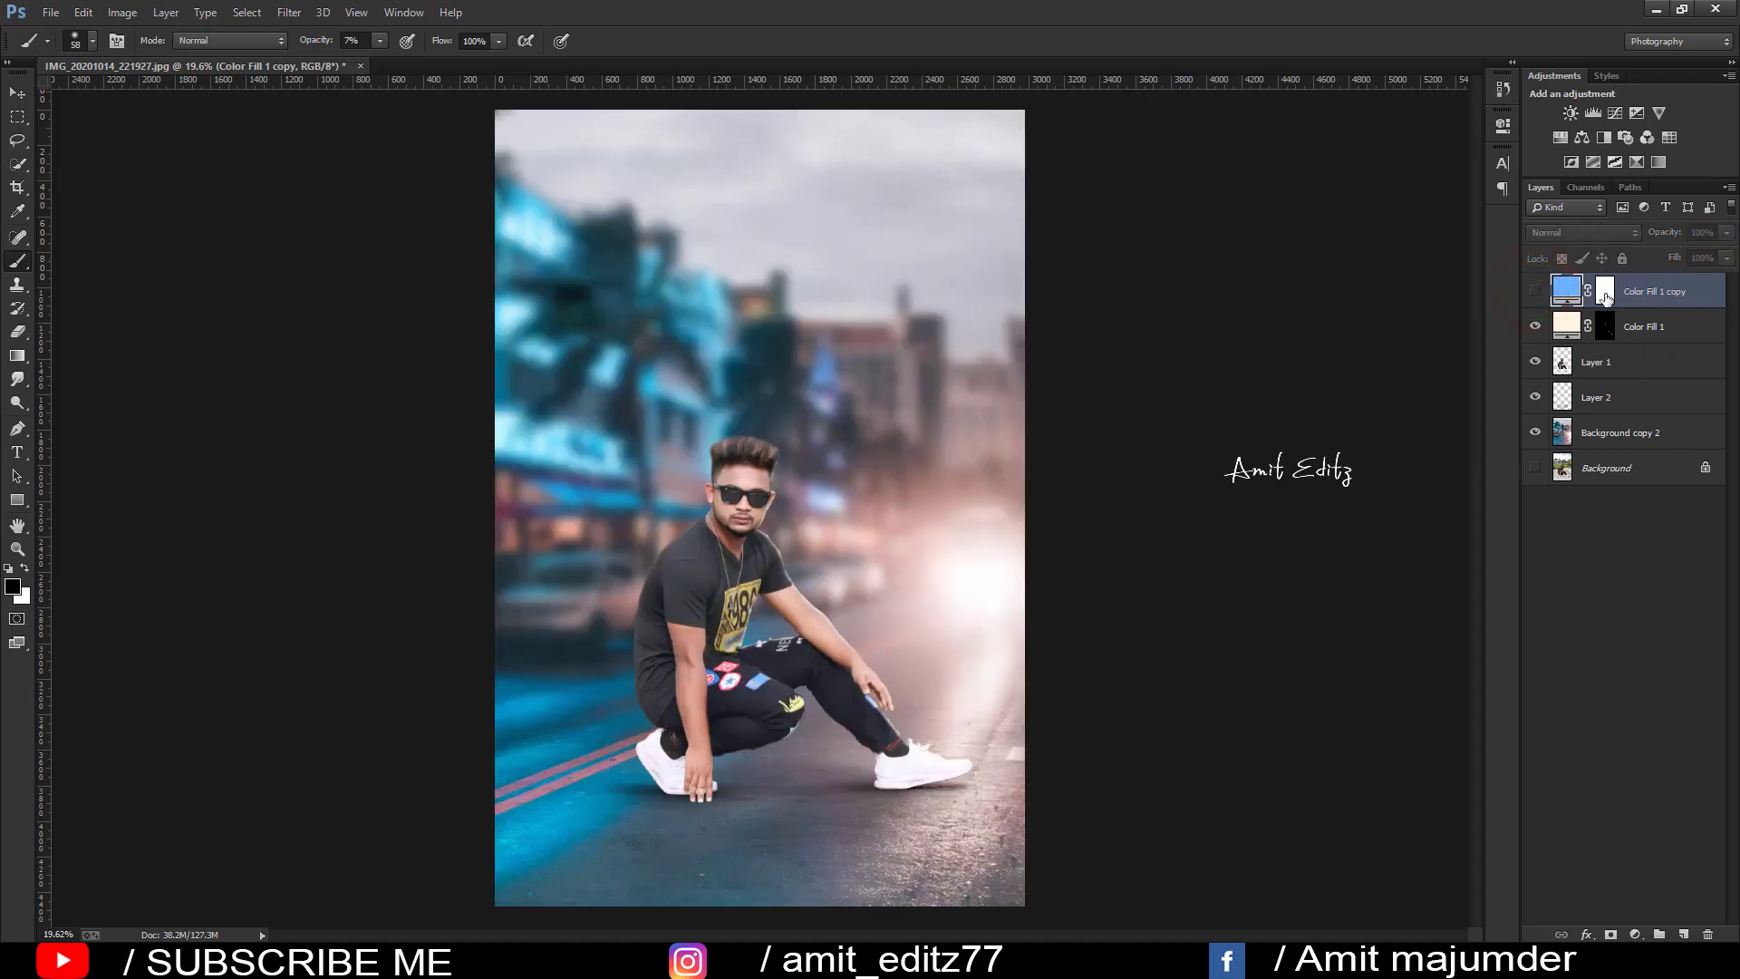
{"action": "scroll", "coordinate": [732, 453], "scroll_direction": "up", "scroll_amount": 3}
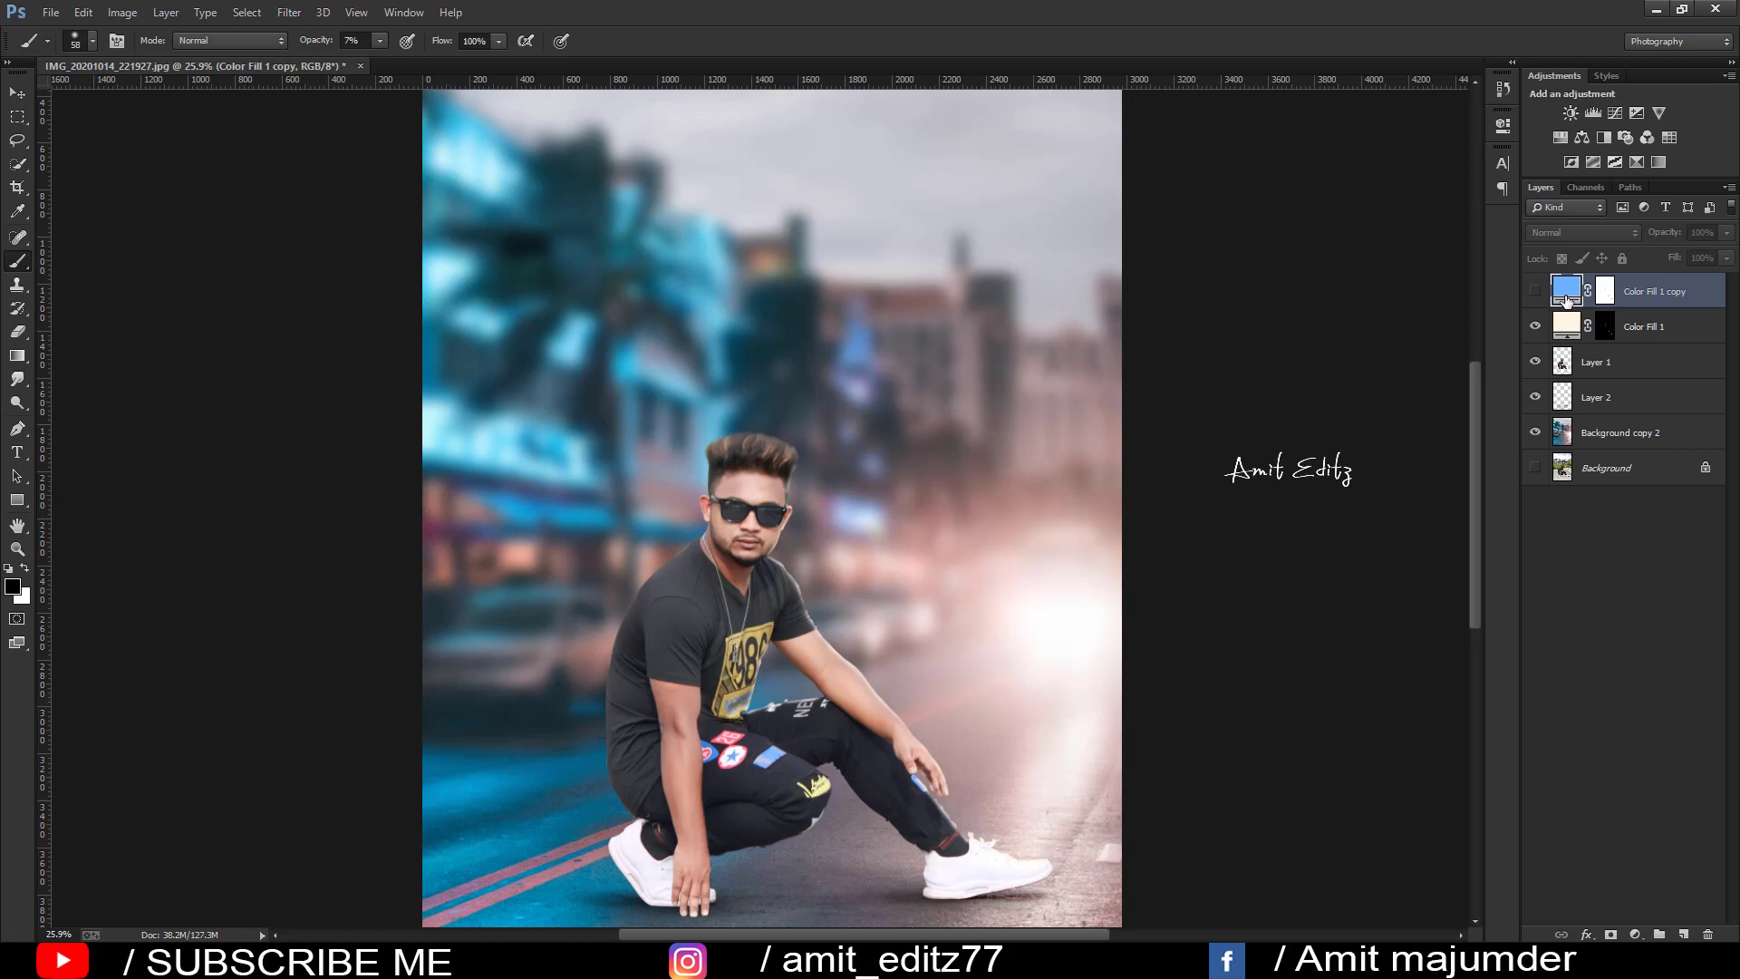
{"action": "left_click", "coordinate": [1536, 291]}
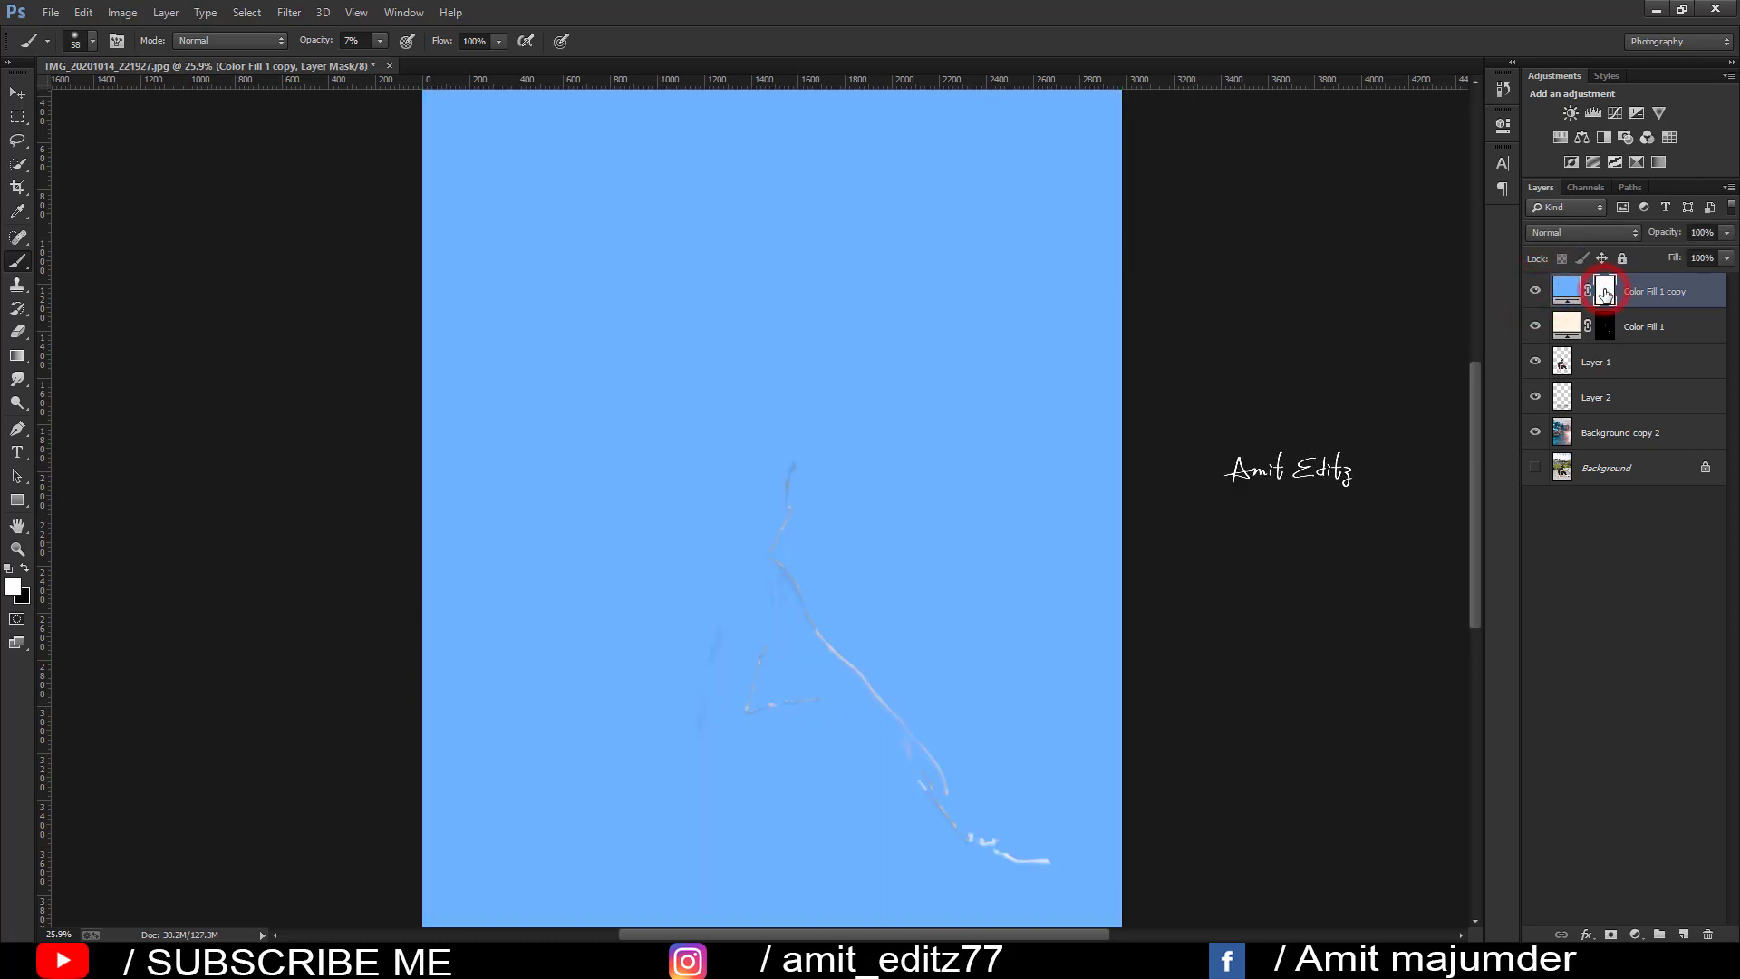
{"action": "left_click", "coordinate": [1604, 292]}
{"action": "key", "text": "ctrl+i"}
{"action": "key", "text": "x"}
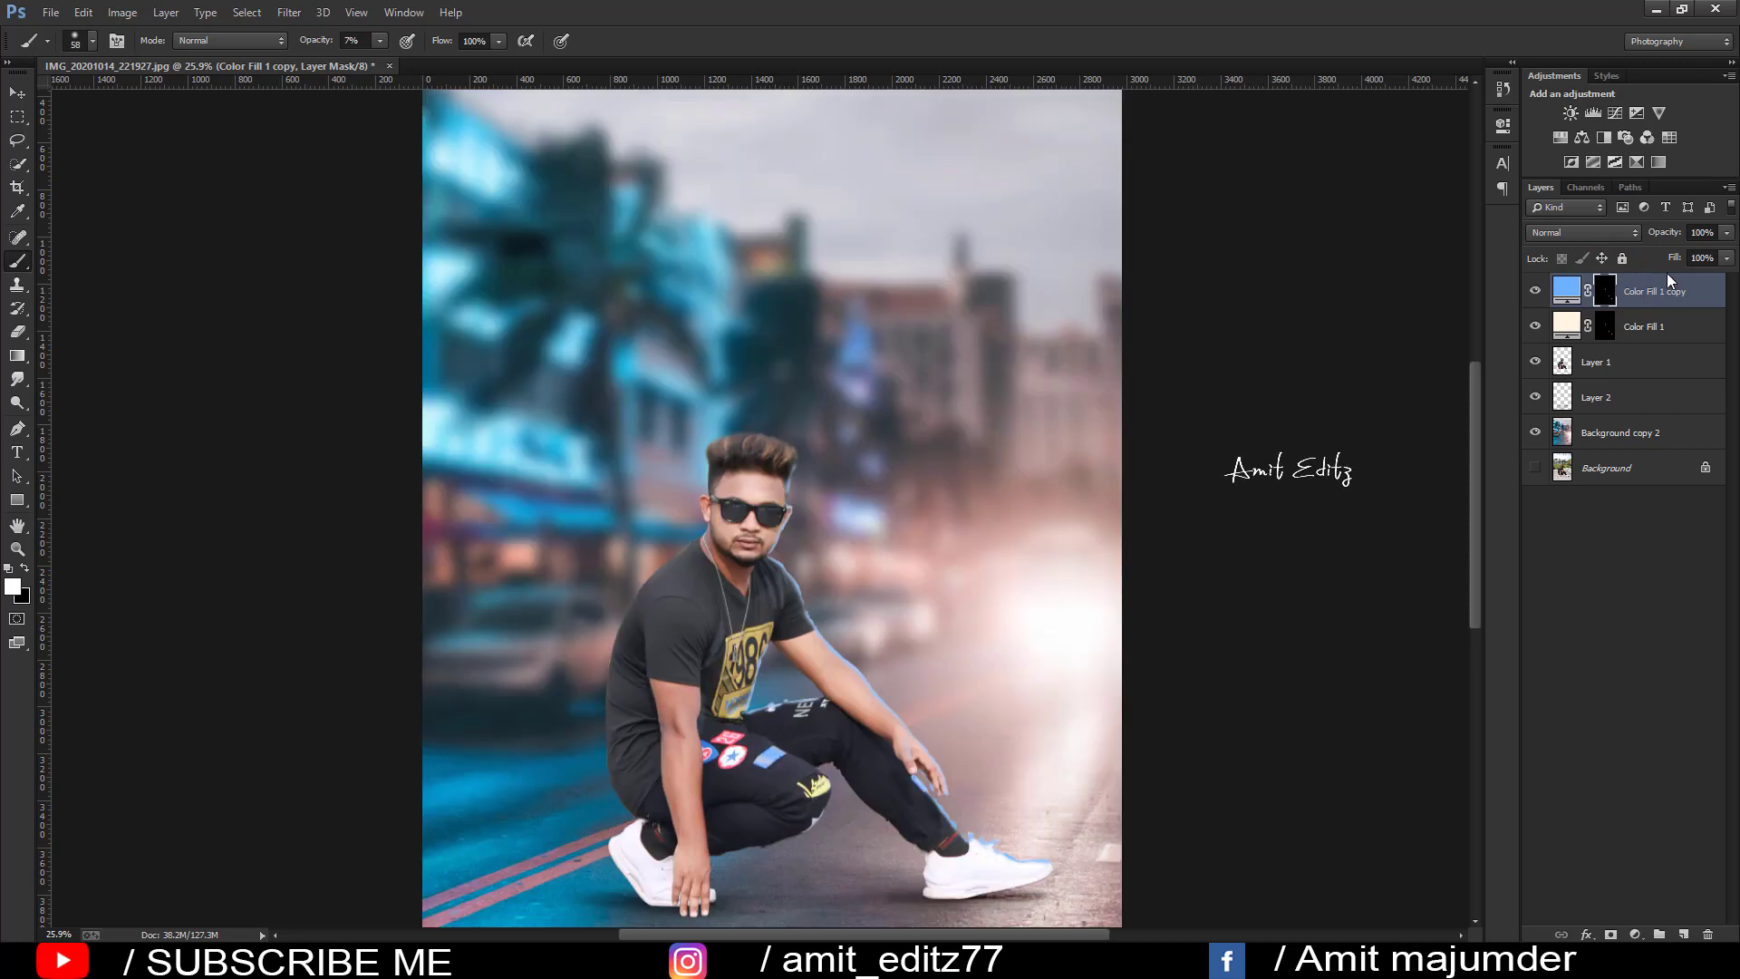
Step: Load the man's outline from Layer 1 as a selection
{"action": "left_click", "coordinate": [1571, 363], "text": "ctrl"}
{"action": "scroll", "coordinate": [629, 486], "scroll_direction": "up", "scroll_amount": 3}
{"action": "scroll", "coordinate": [649, 497], "scroll_direction": "up", "scroll_amount": 1}
{"action": "scroll", "coordinate": [813, 536], "scroll_direction": "up", "scroll_amount": 2}
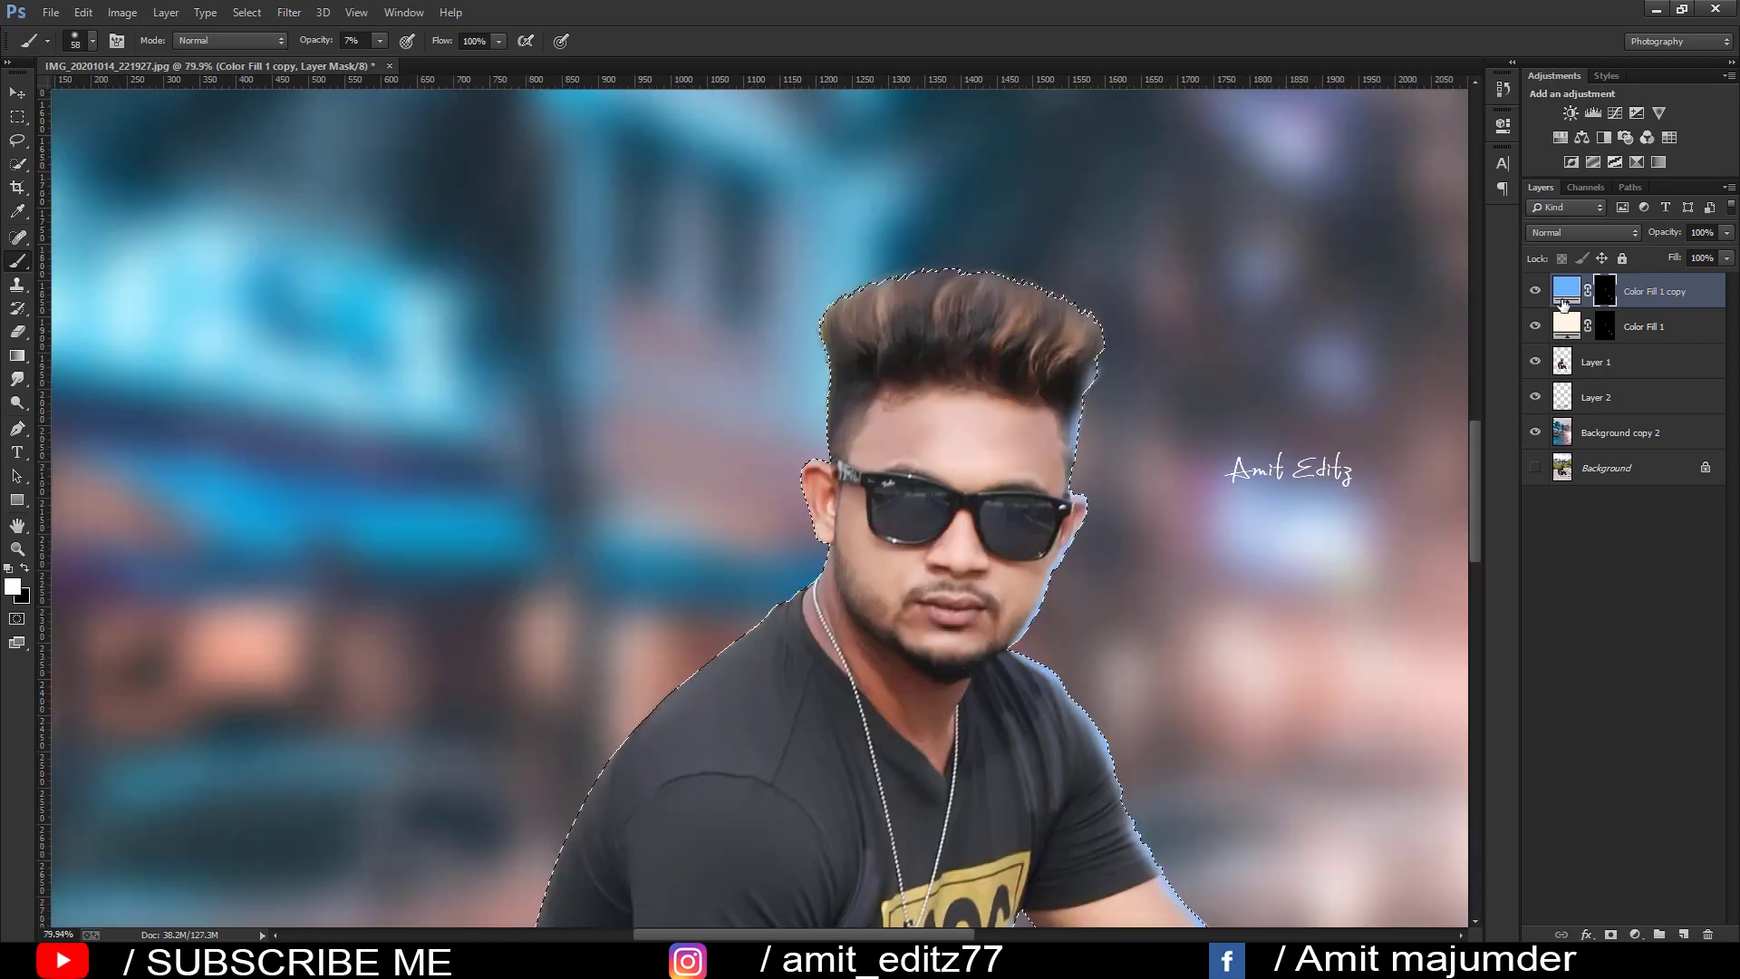
{"action": "double_click", "coordinate": [1651, 291]}
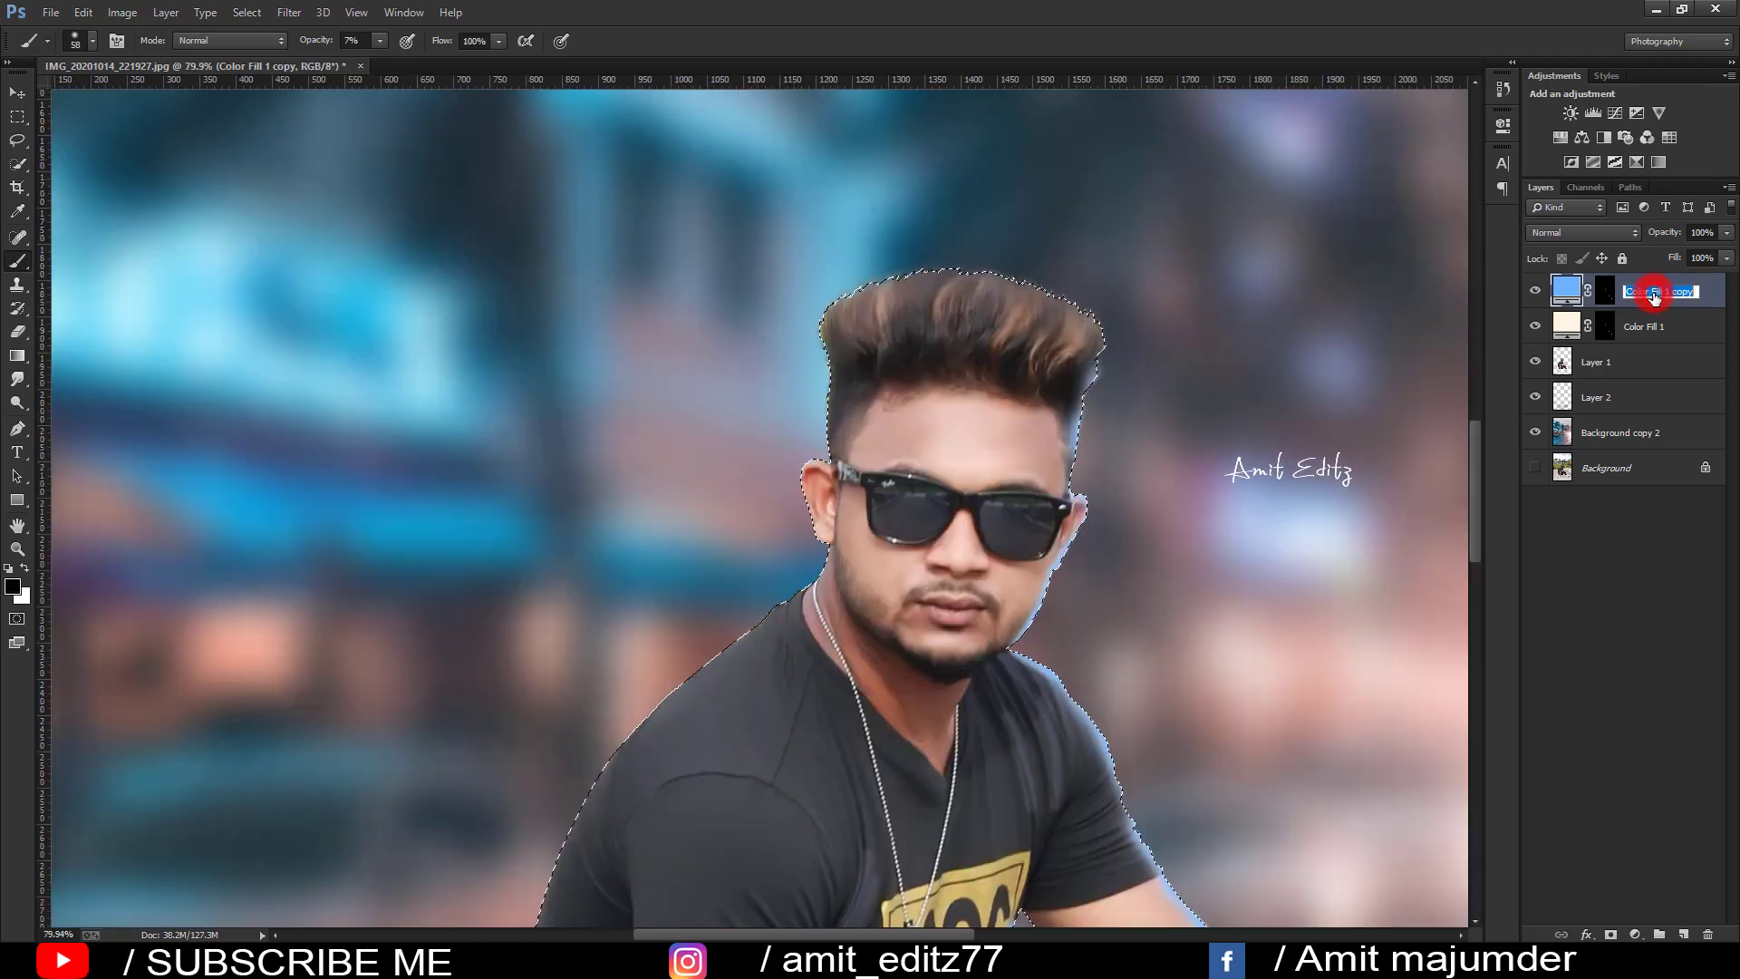
{"action": "double_click", "coordinate": [1713, 294]}
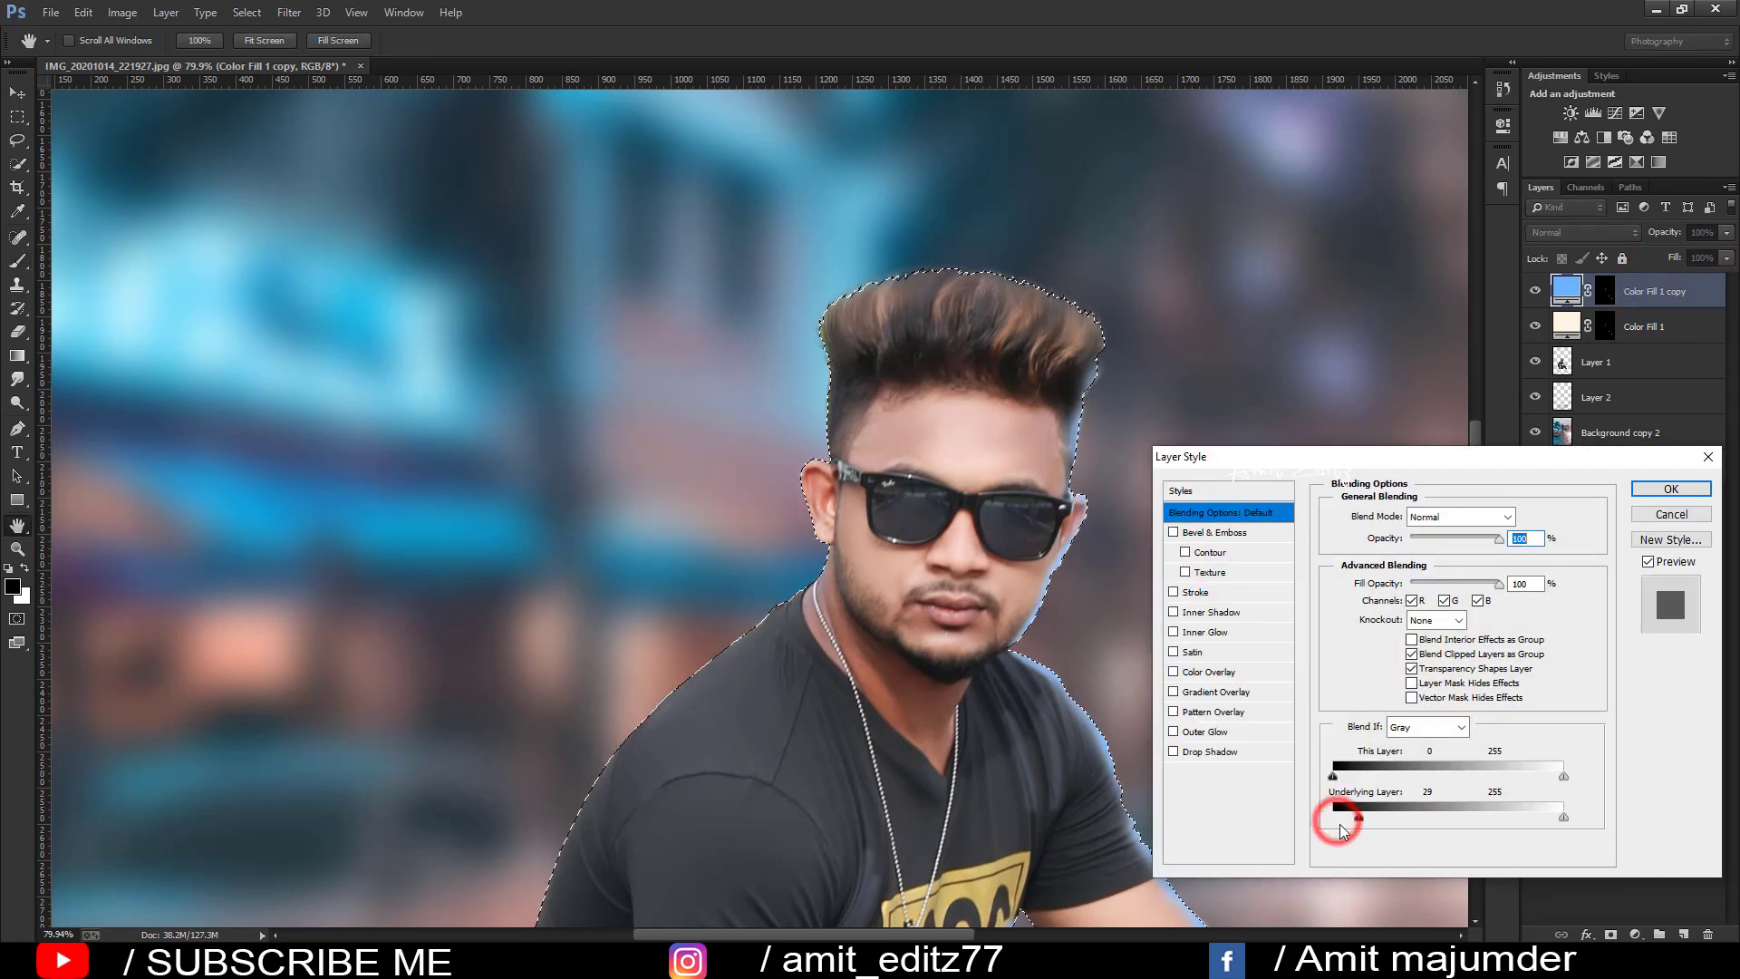
{"action": "left_click_drag", "start_coordinate": [1333, 818], "coordinate": [1407, 817]}
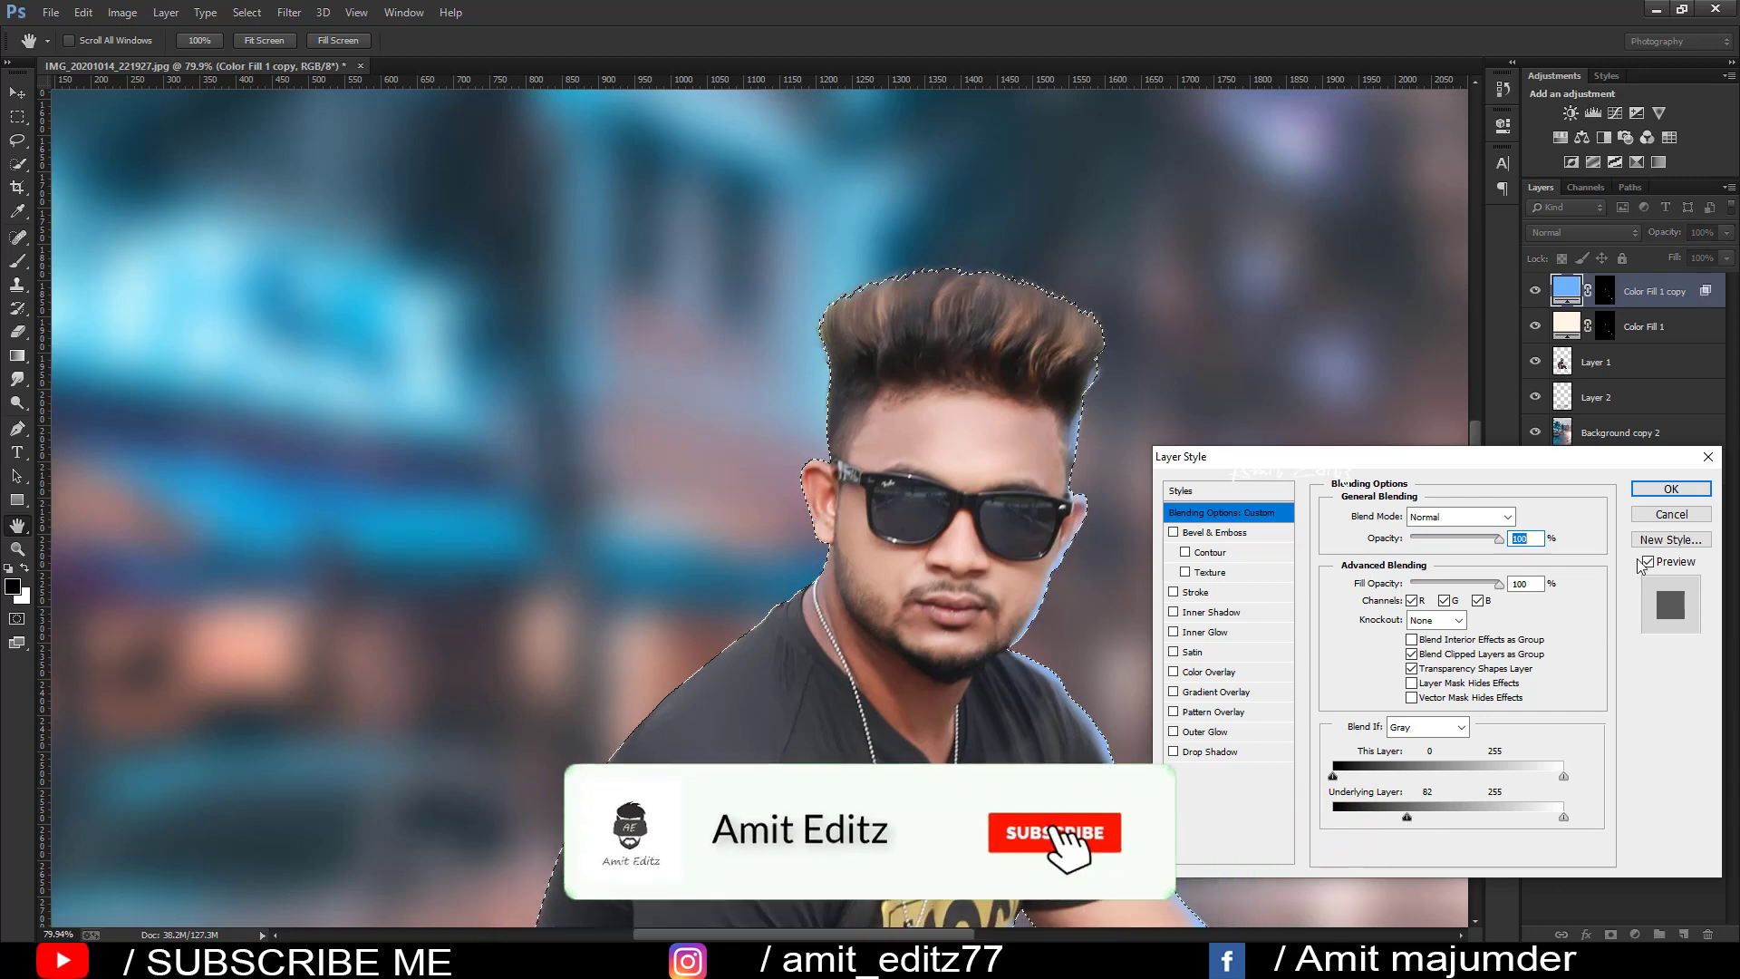
{"action": "left_click_drag", "start_coordinate": [1404, 819], "coordinate": [1333, 818]}
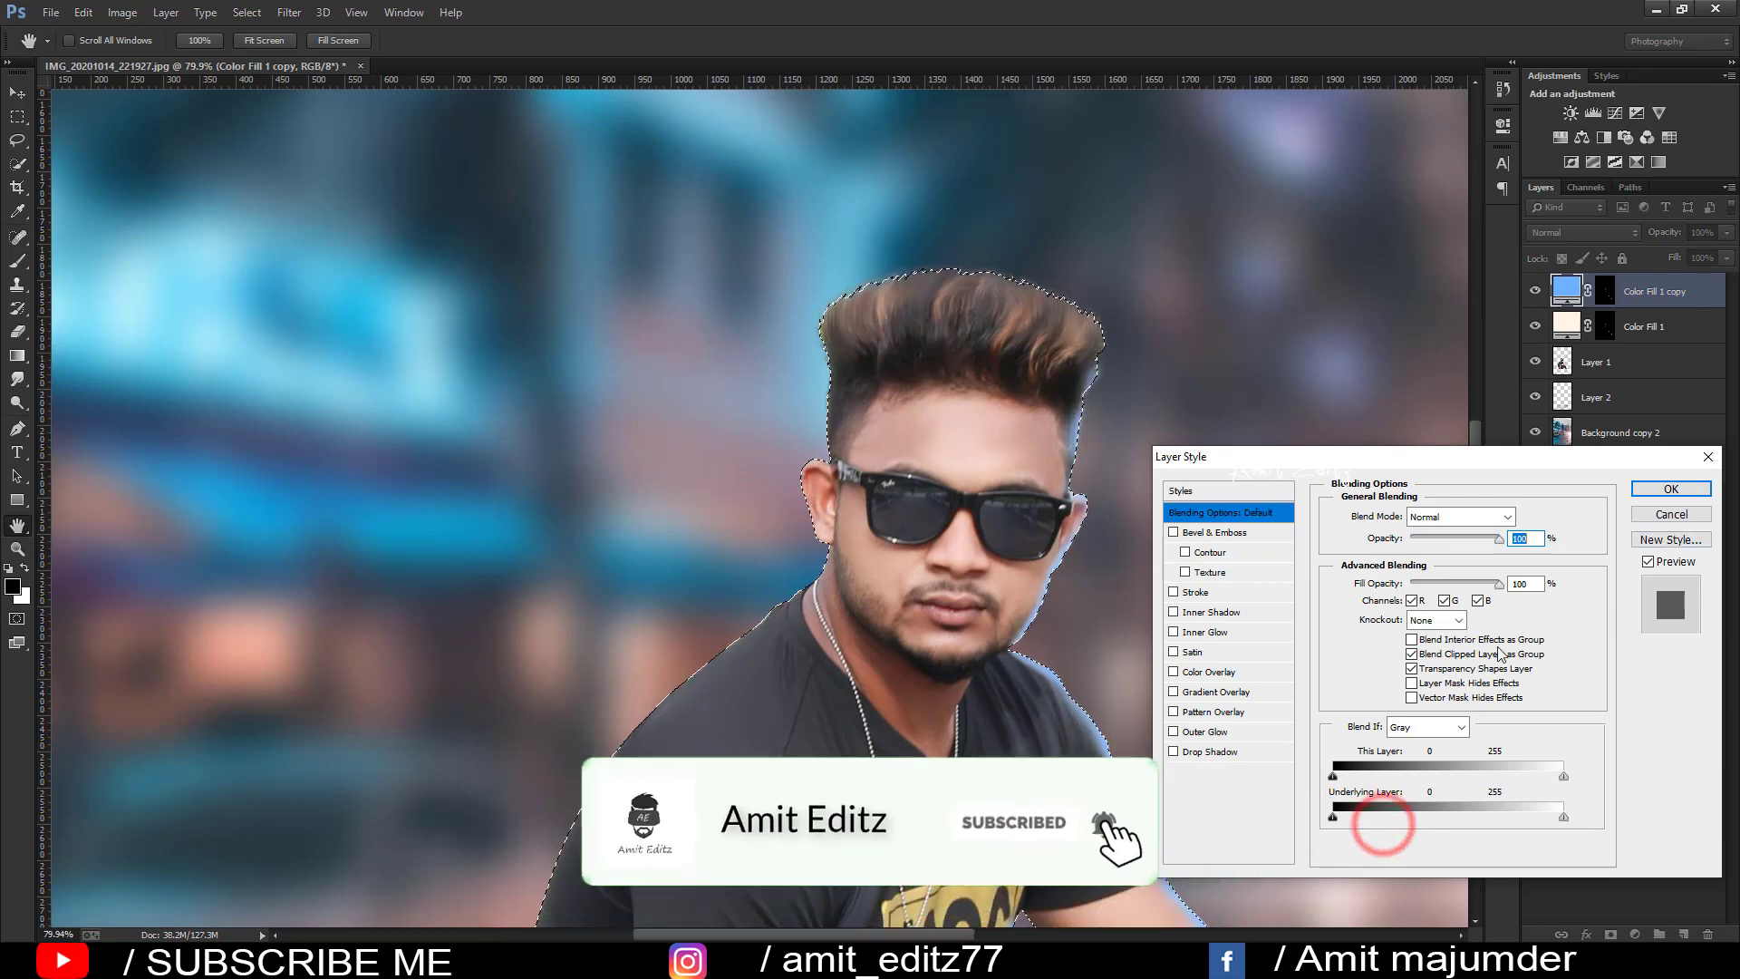
{"action": "left_click", "coordinate": [1668, 514]}
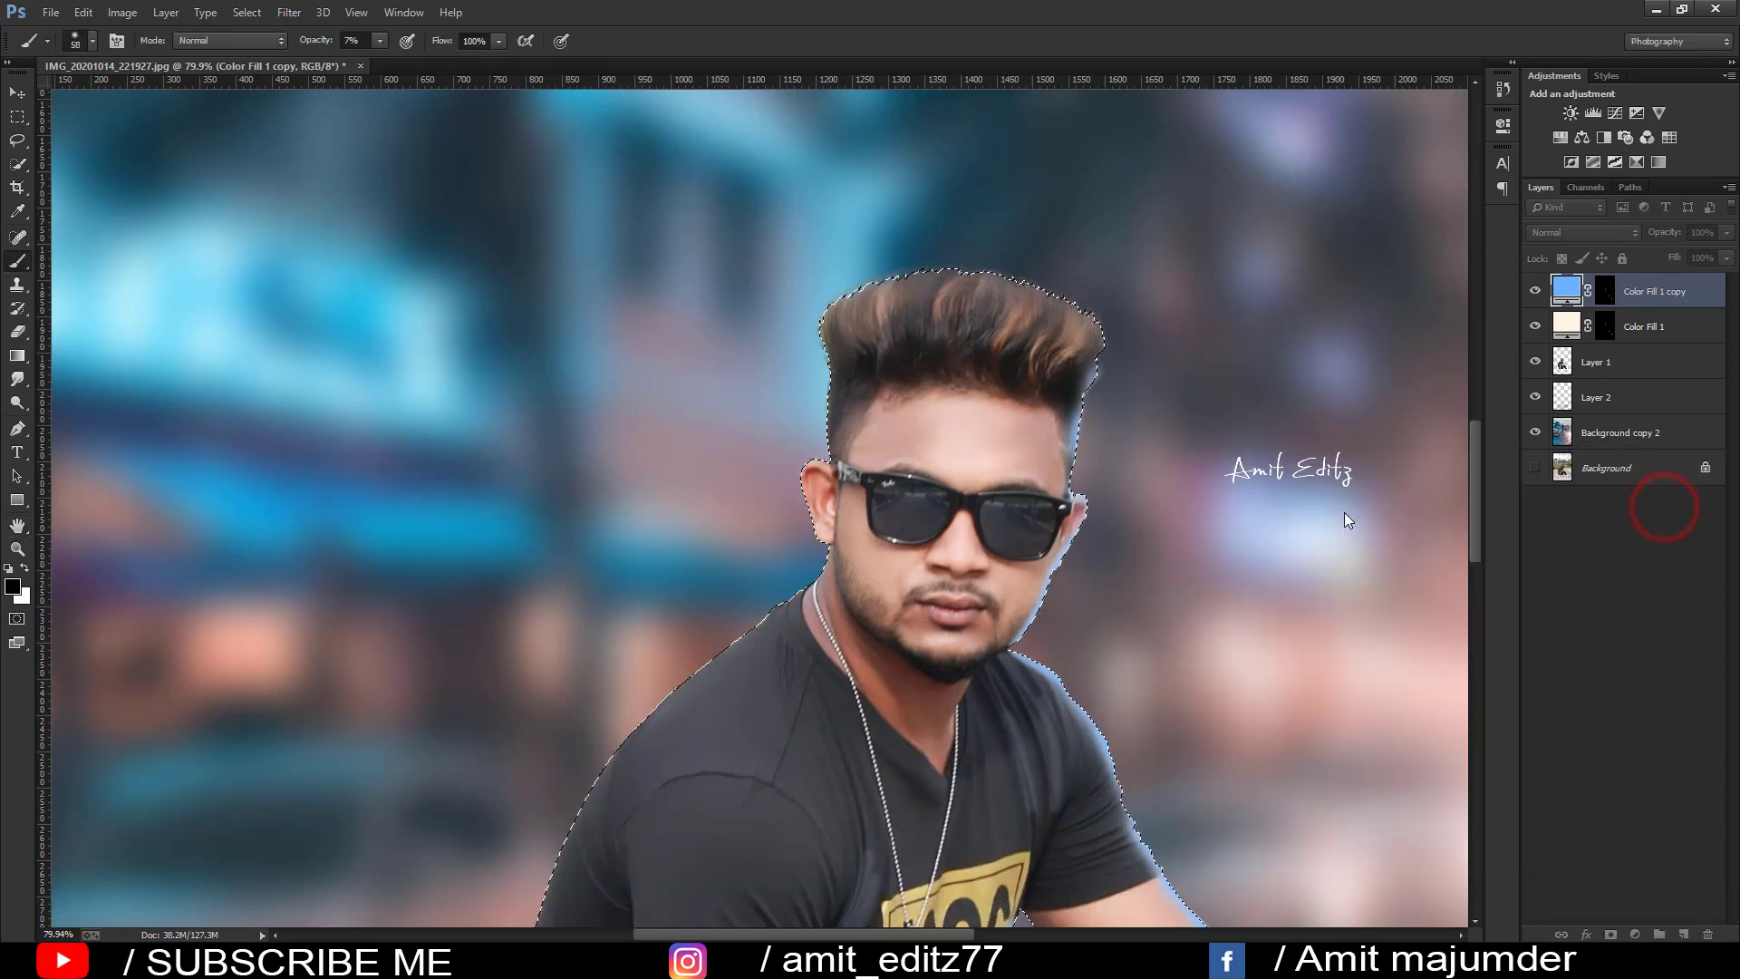
Step: Deselect the man, then invert the fill mask and undo the inversion
{"action": "scroll", "coordinate": [1166, 532], "scroll_direction": "down", "scroll_amount": 2}
{"action": "key", "text": "ctrl+d"}
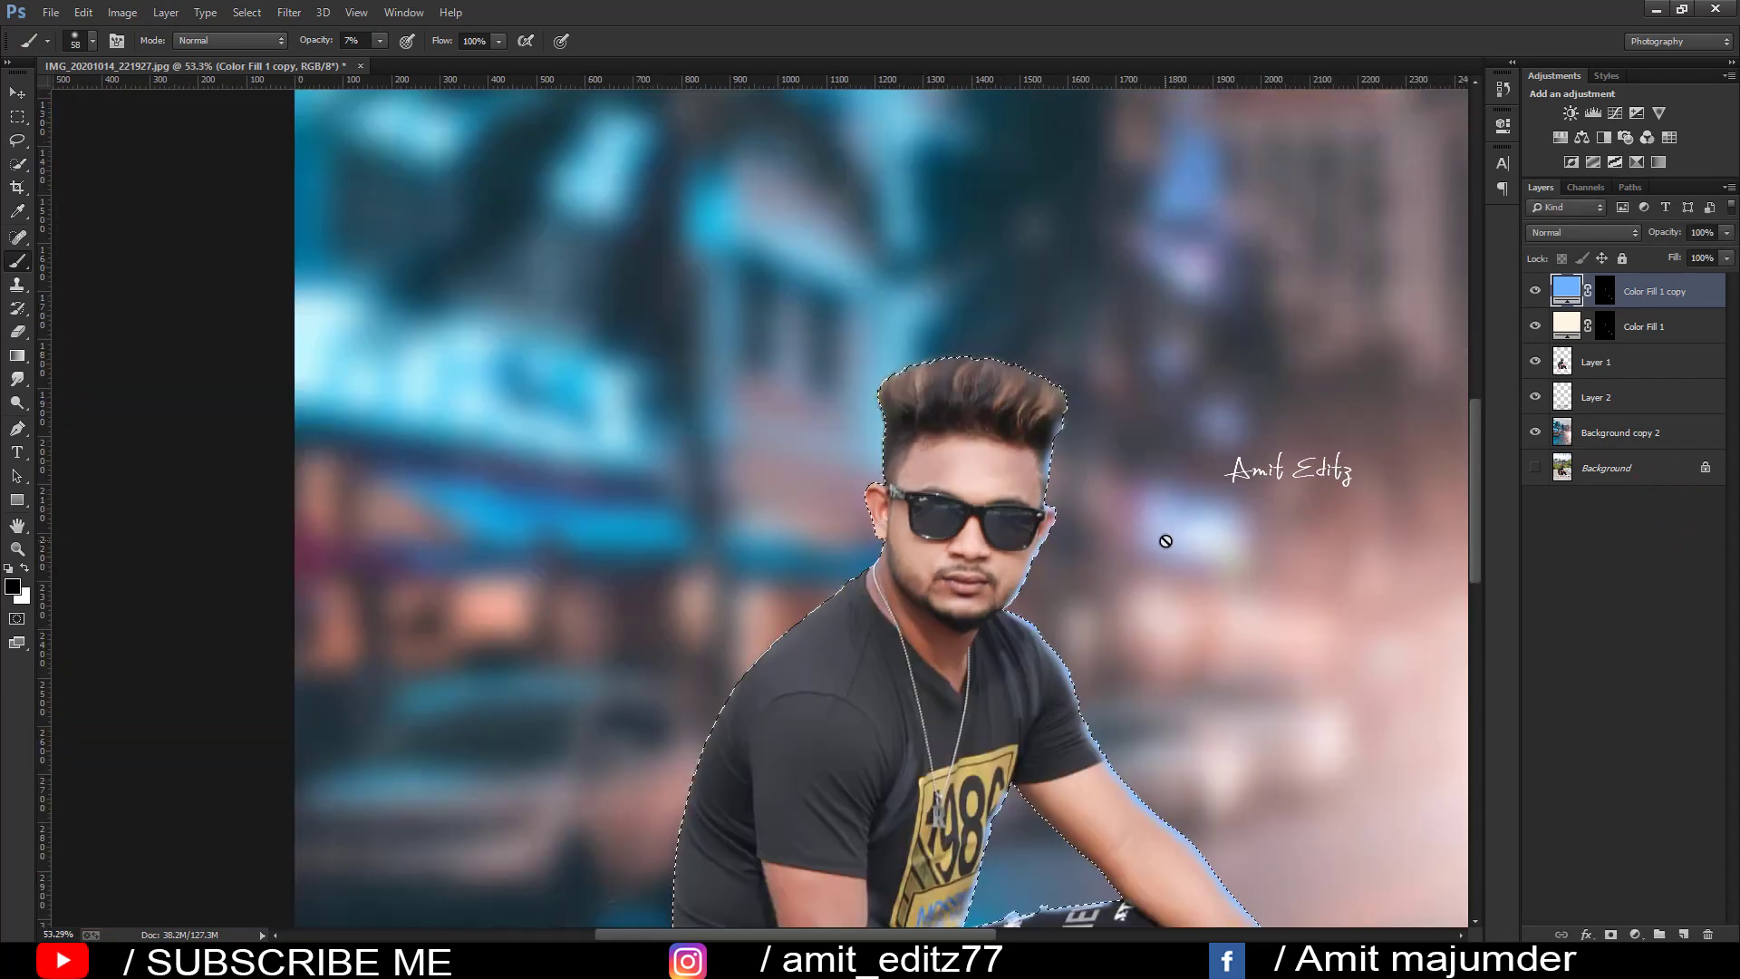
{"action": "key", "text": "ctrl+i"}
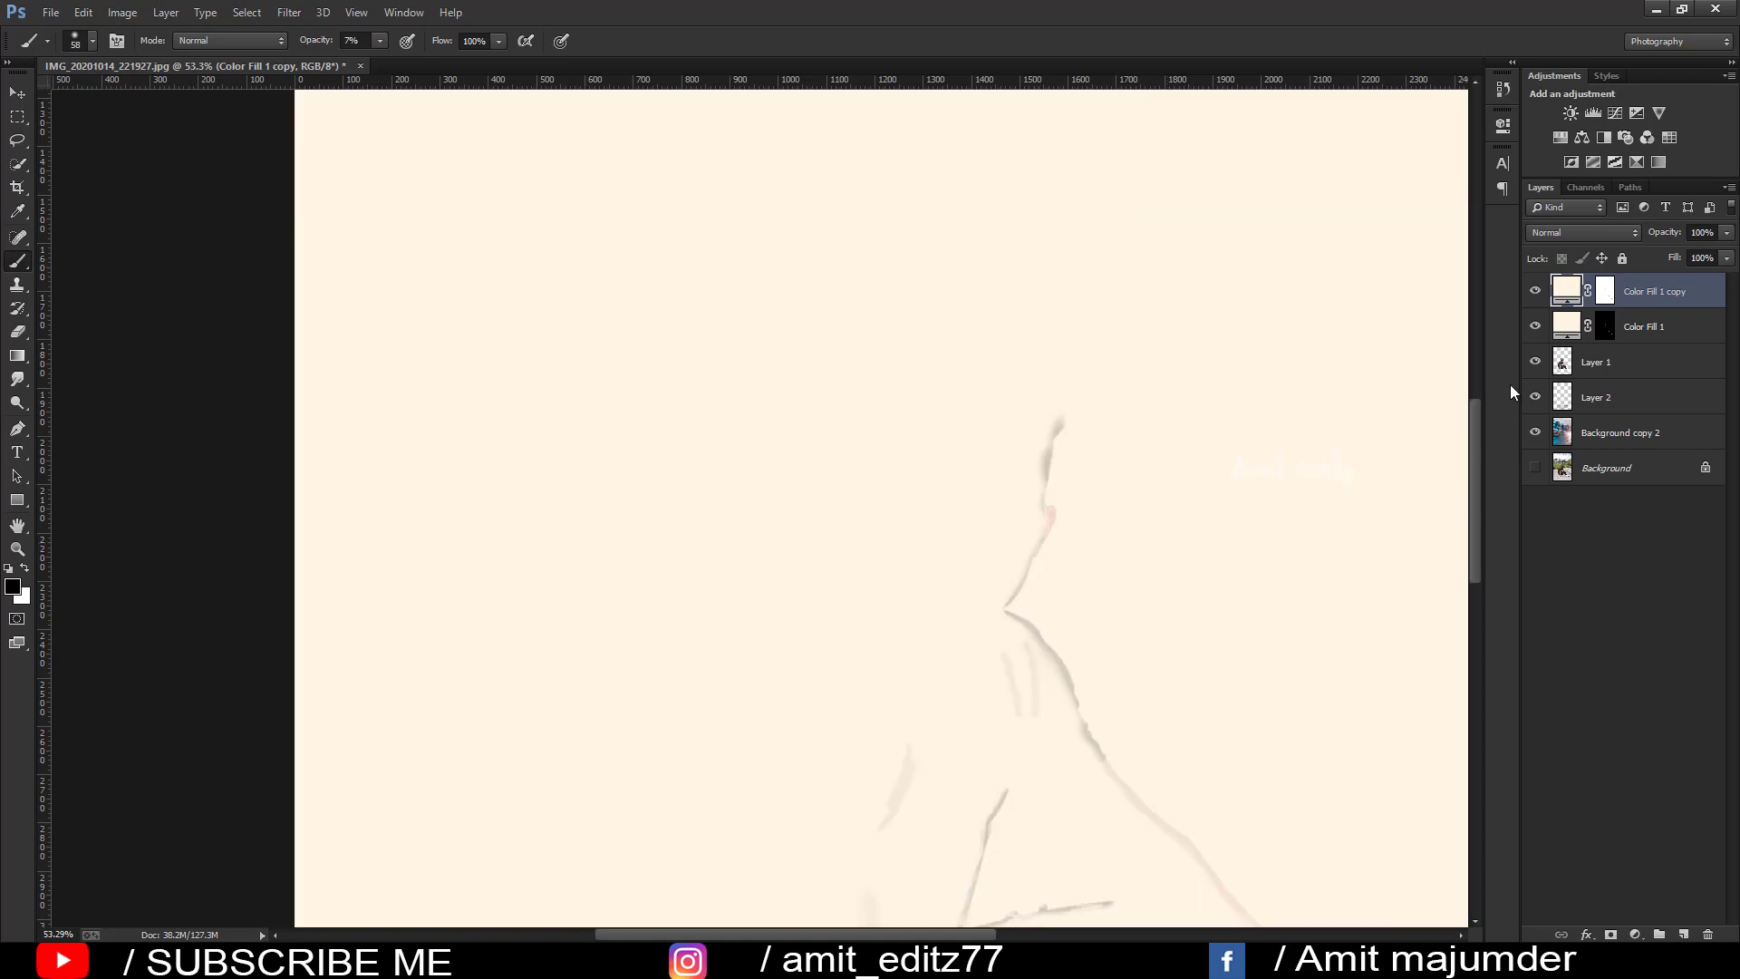
{"action": "scroll", "coordinate": [1383, 452], "scroll_direction": "down", "scroll_amount": 2}
{"action": "key", "text": "ctrl+alt+z"}
{"action": "key", "text": "ctrl+alt+z"}
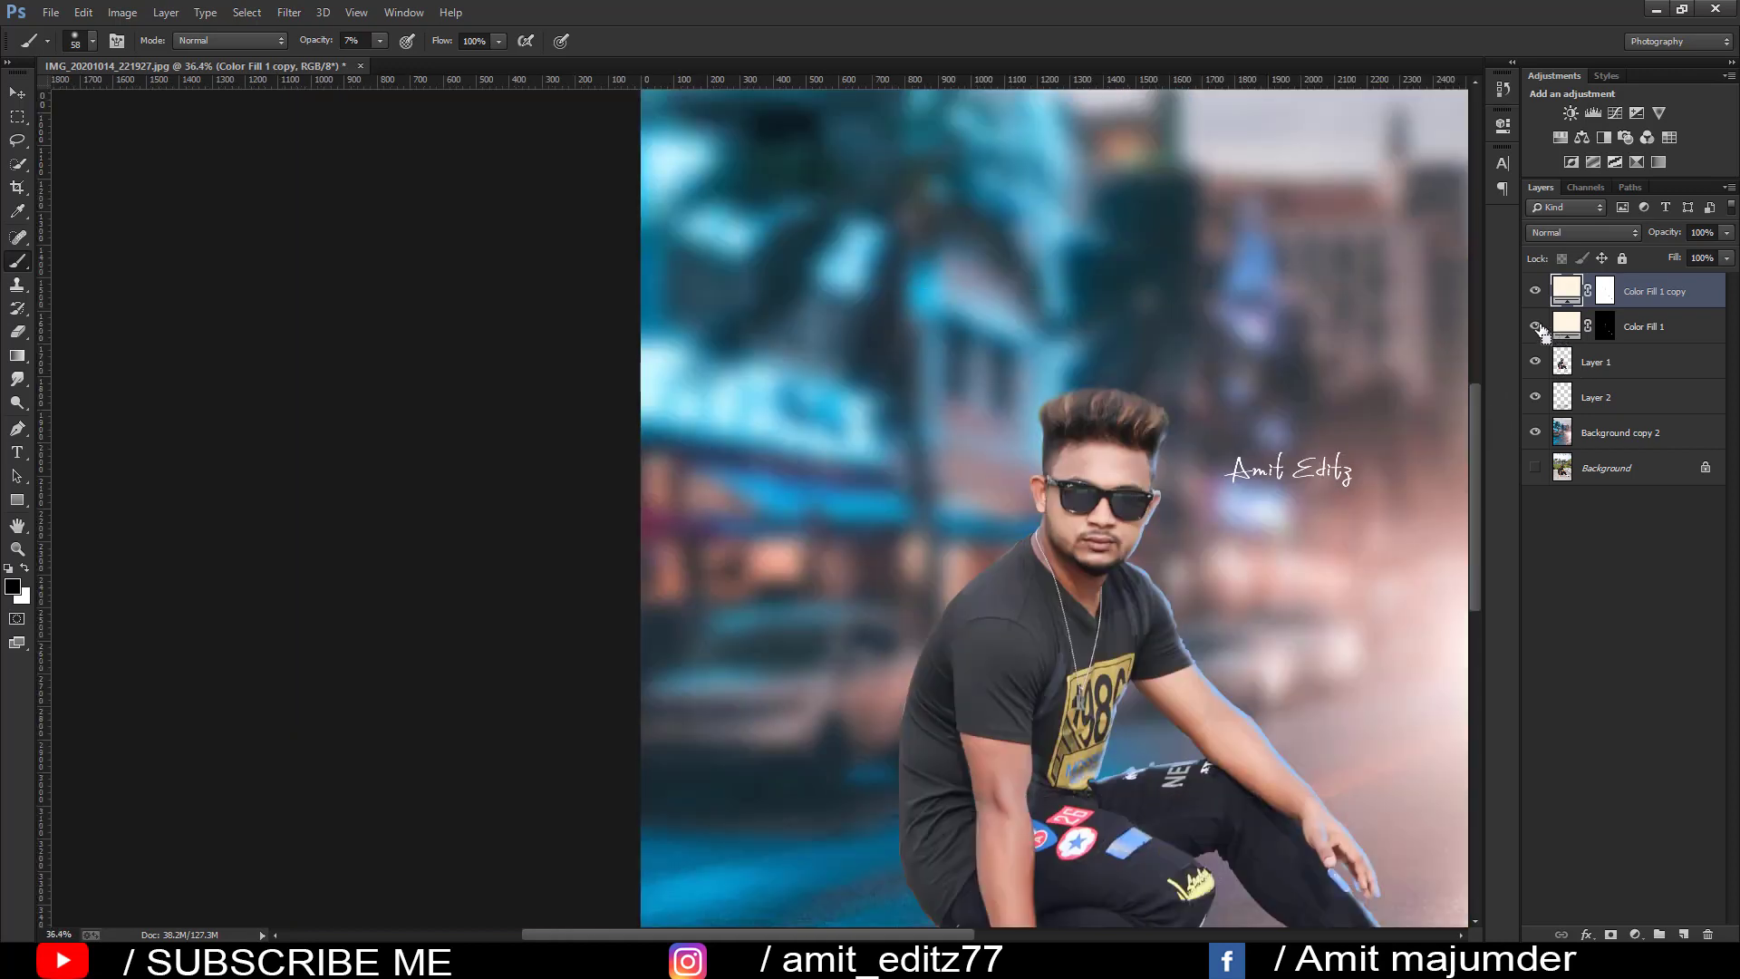
Step: Hide Color Fill 1 and delete the Color Fill 1 copy layer
{"action": "left_click", "coordinate": [1535, 326]}
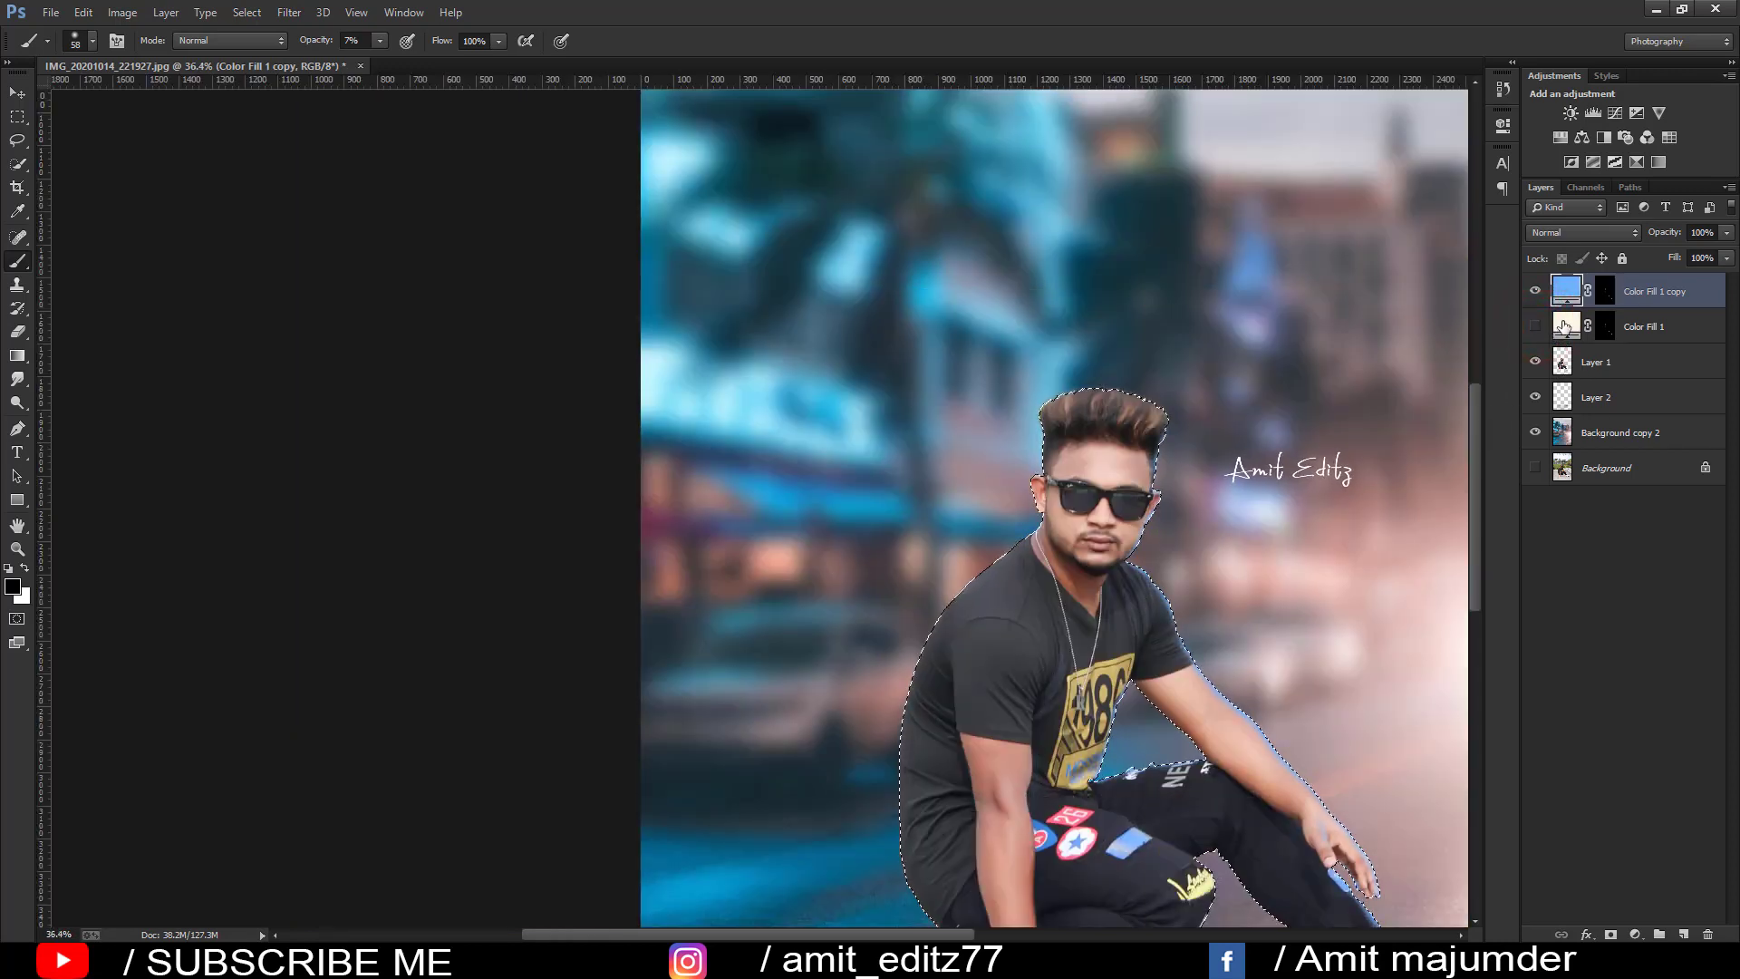
{"action": "left_click", "coordinate": [1666, 291]}
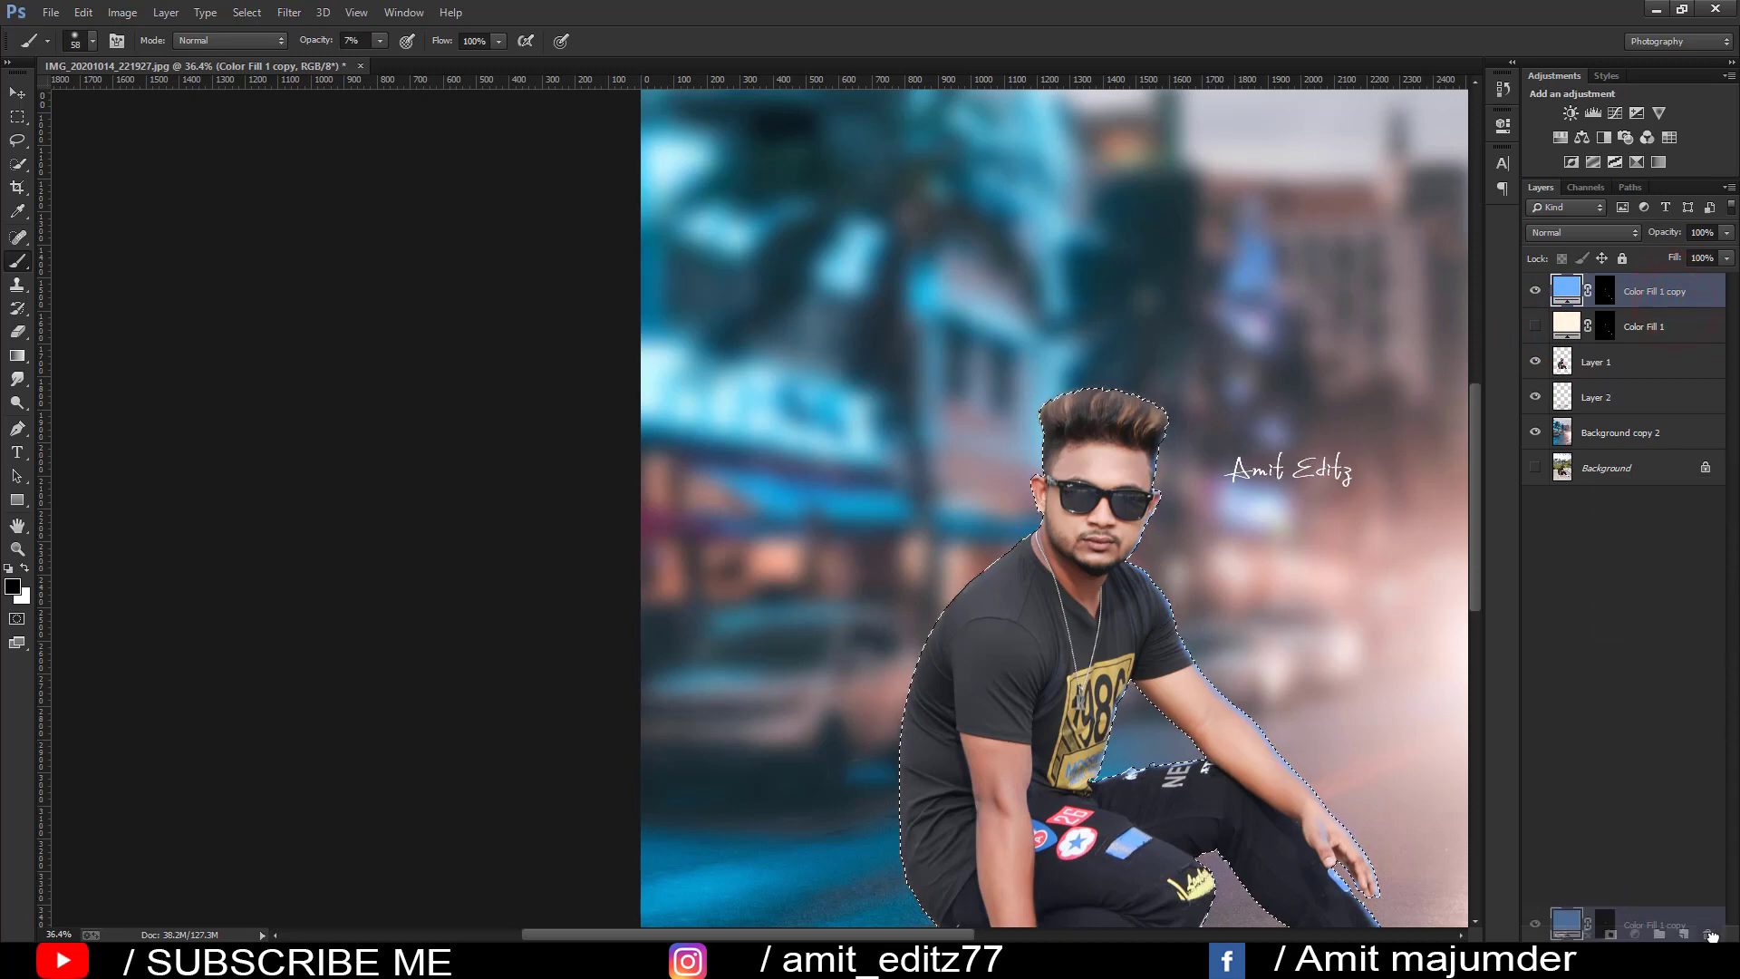
{"action": "left_click_drag", "start_coordinate": [1647, 290], "coordinate": [1708, 935]}
Step: Toggle Color Fill 1's visibility, then start and cancel a Solid Color fill layer
{"action": "left_click", "coordinate": [1536, 291]}
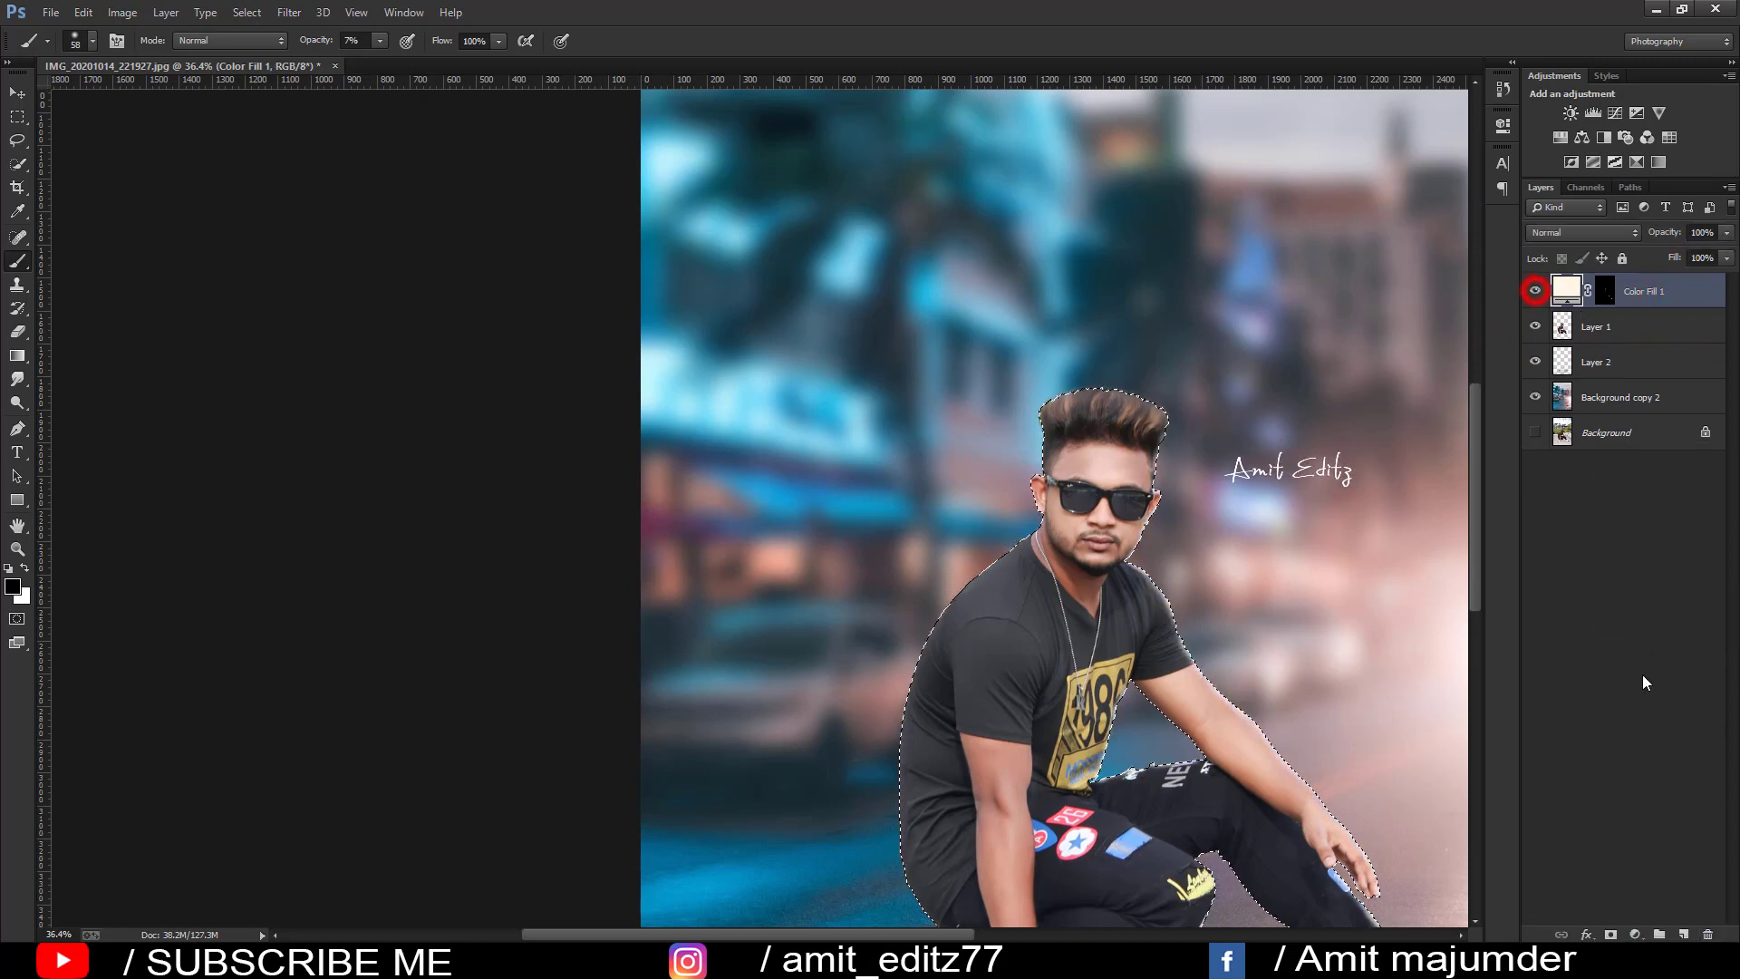
{"action": "left_click", "coordinate": [1635, 934]}
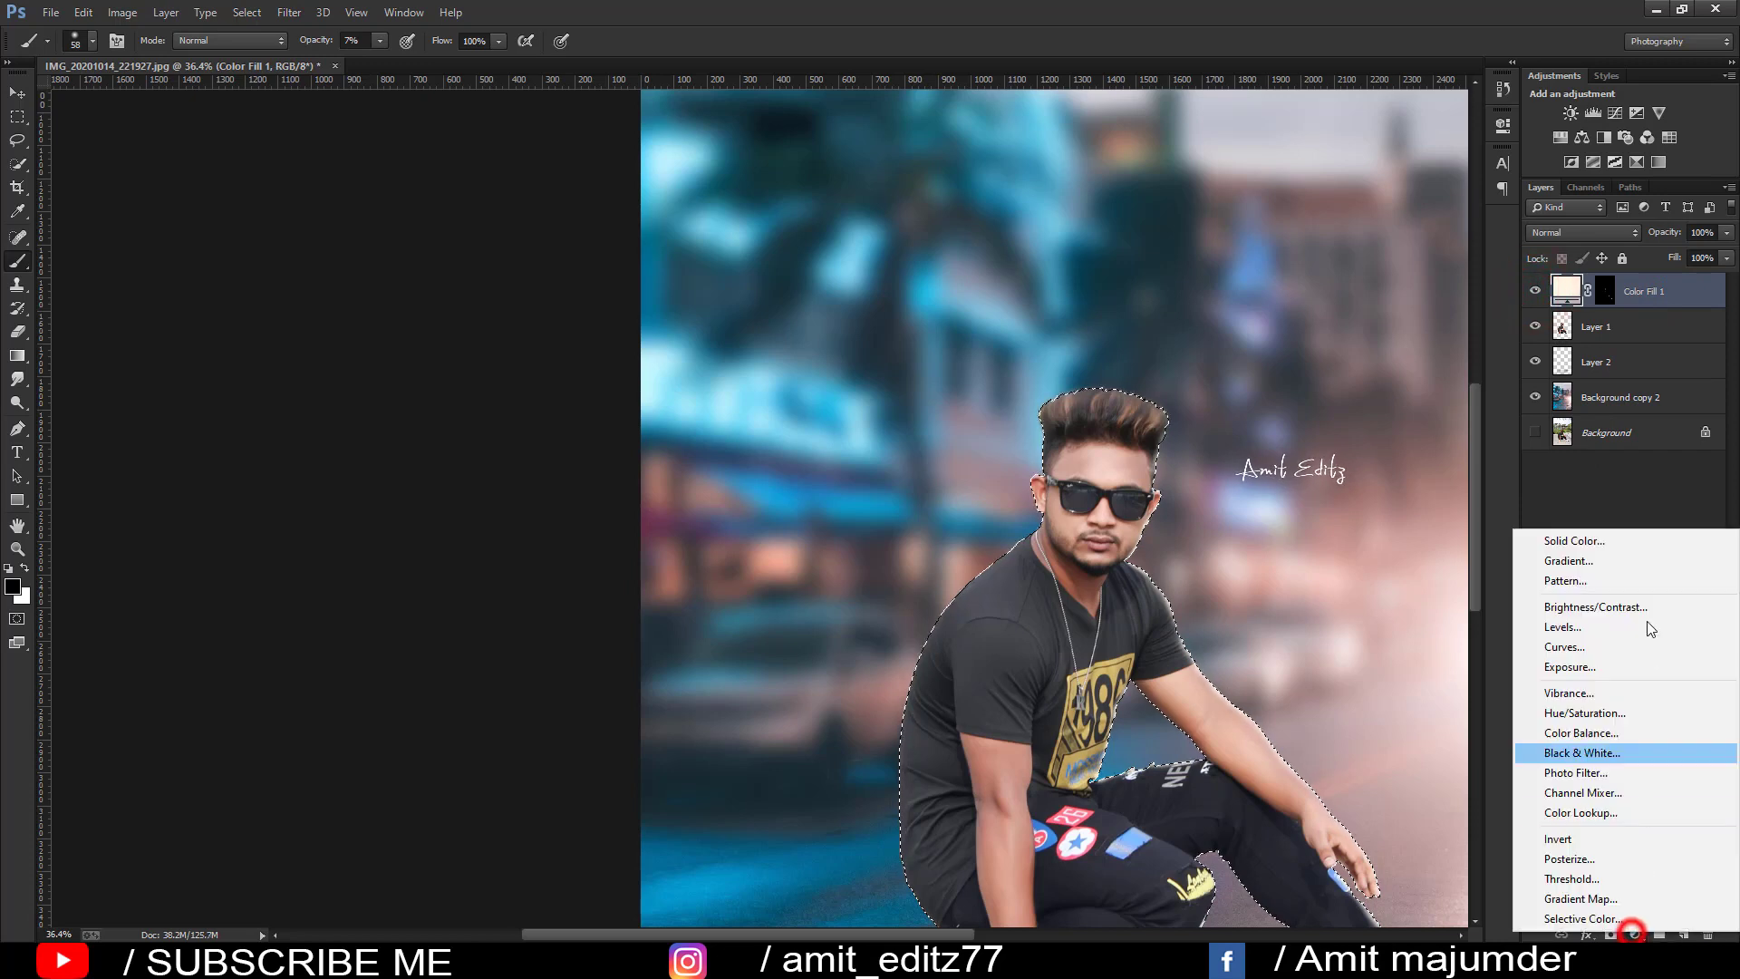
{"action": "left_click", "coordinate": [1615, 542]}
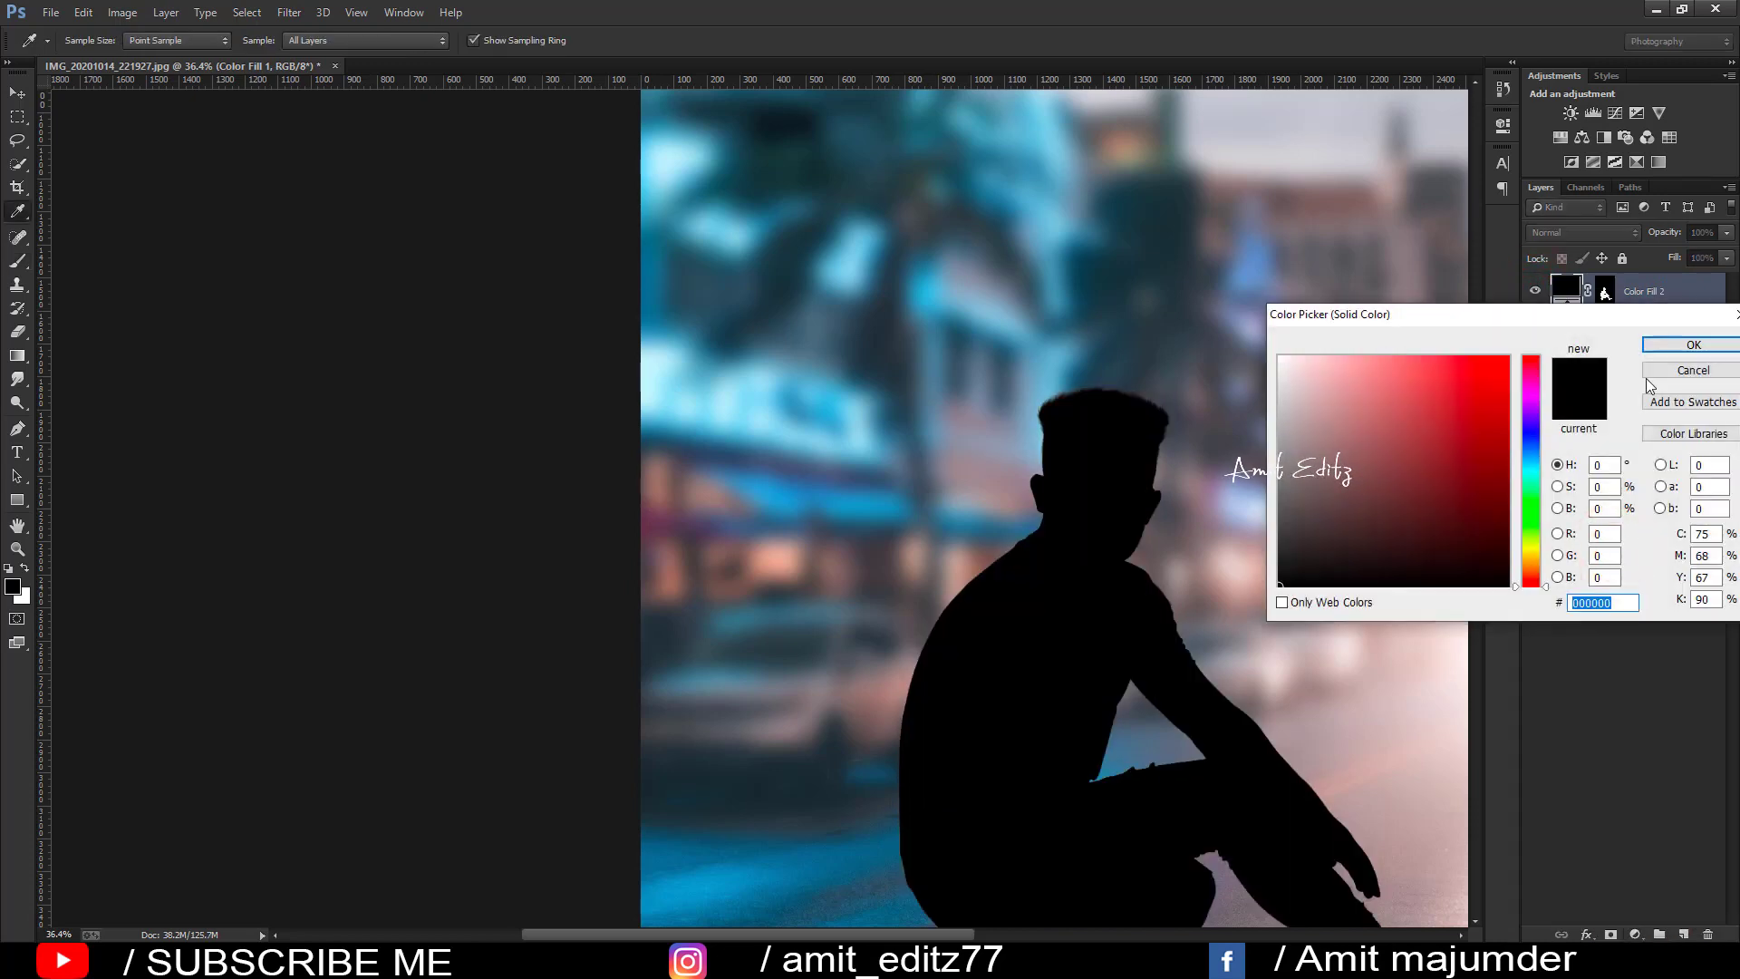
{"action": "left_click", "coordinate": [1692, 372]}
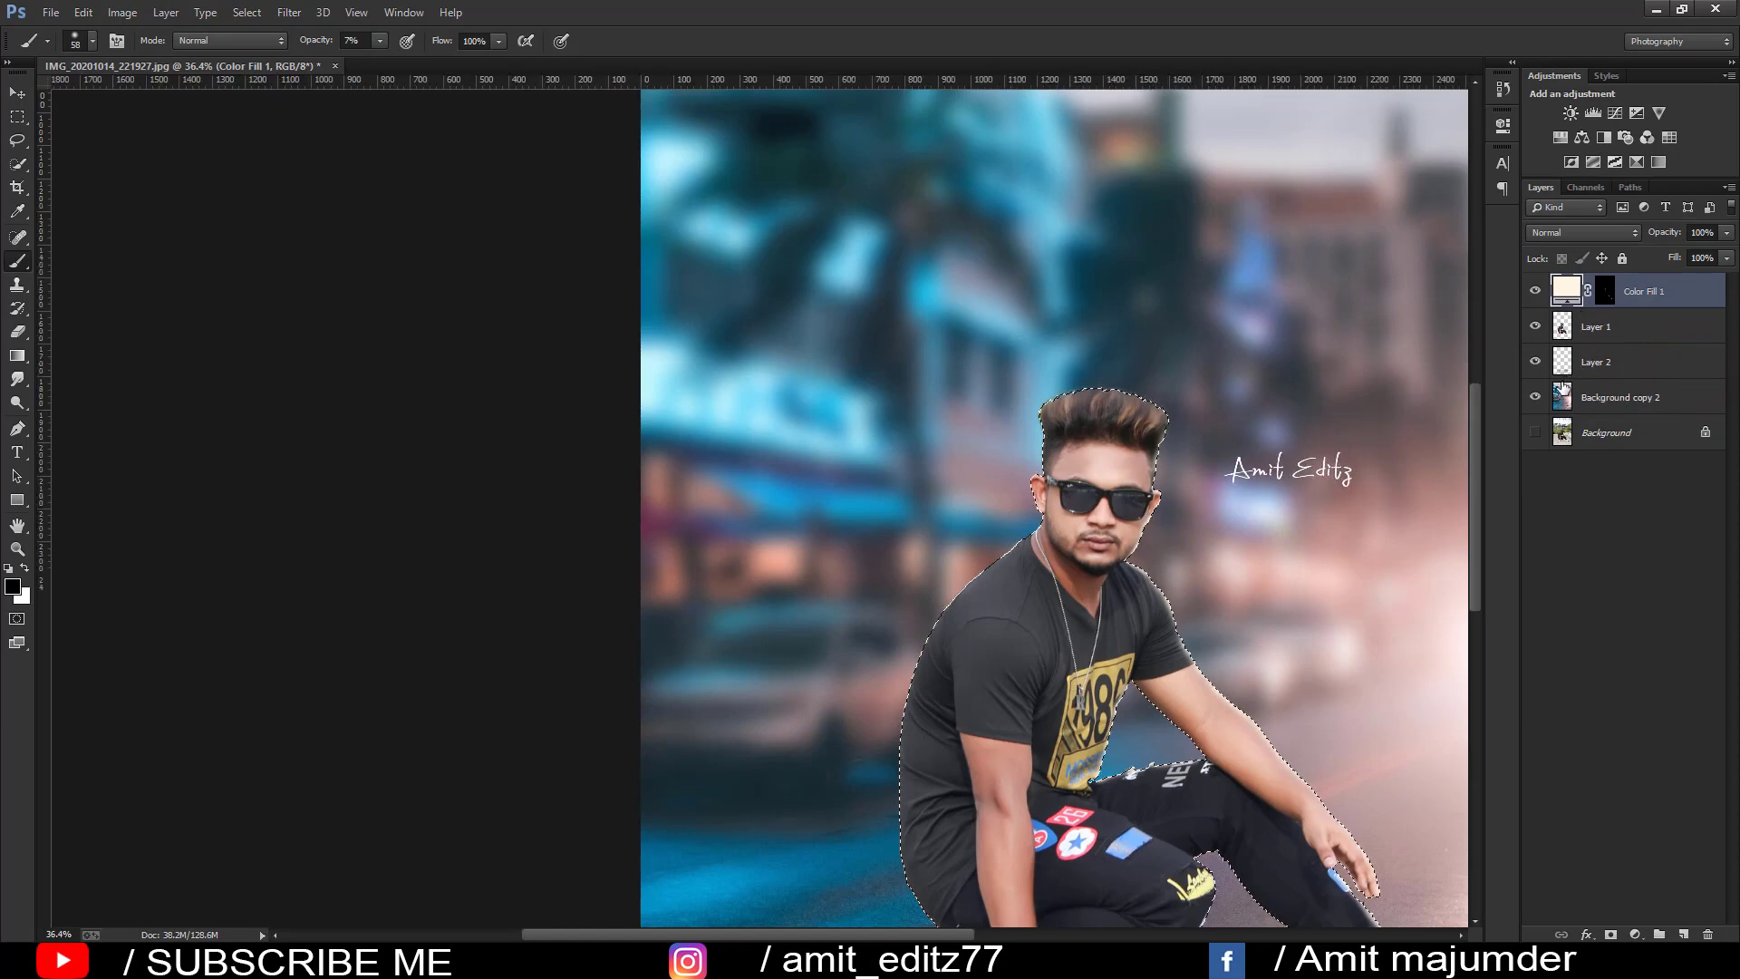
Step: Deselect and add a Solid Color fill layer in bright cyan #3ed8ff
{"action": "key", "text": "ctrl+d"}
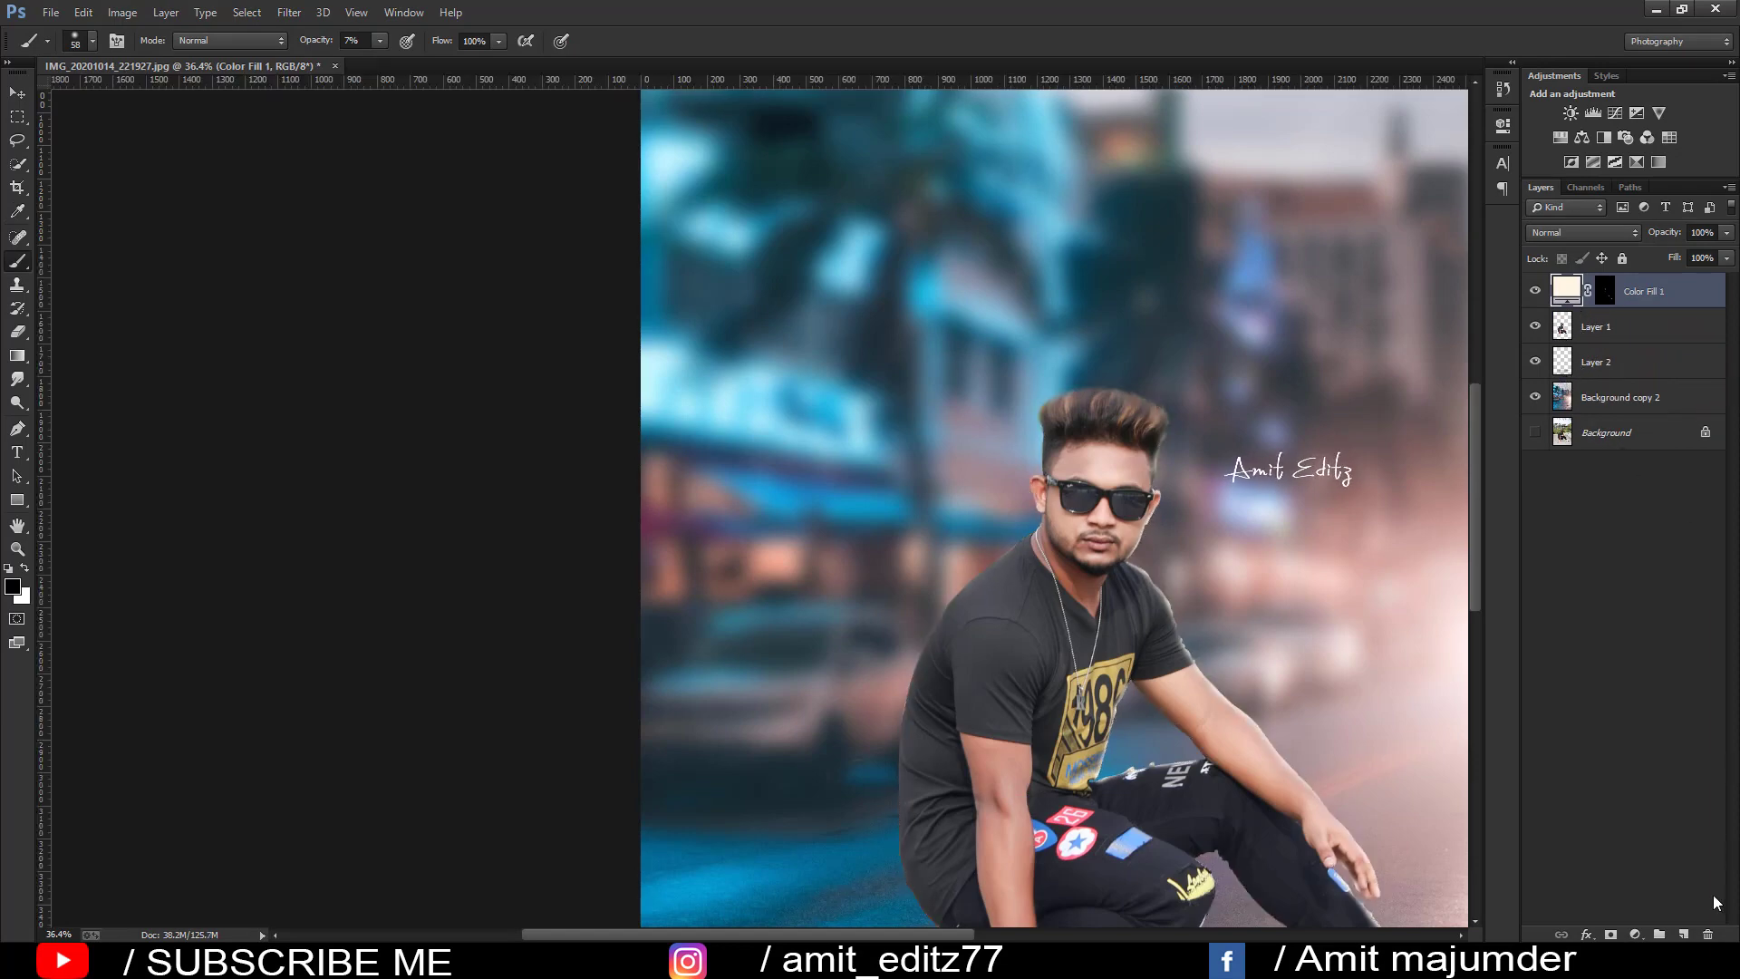
{"action": "left_click", "coordinate": [1636, 936]}
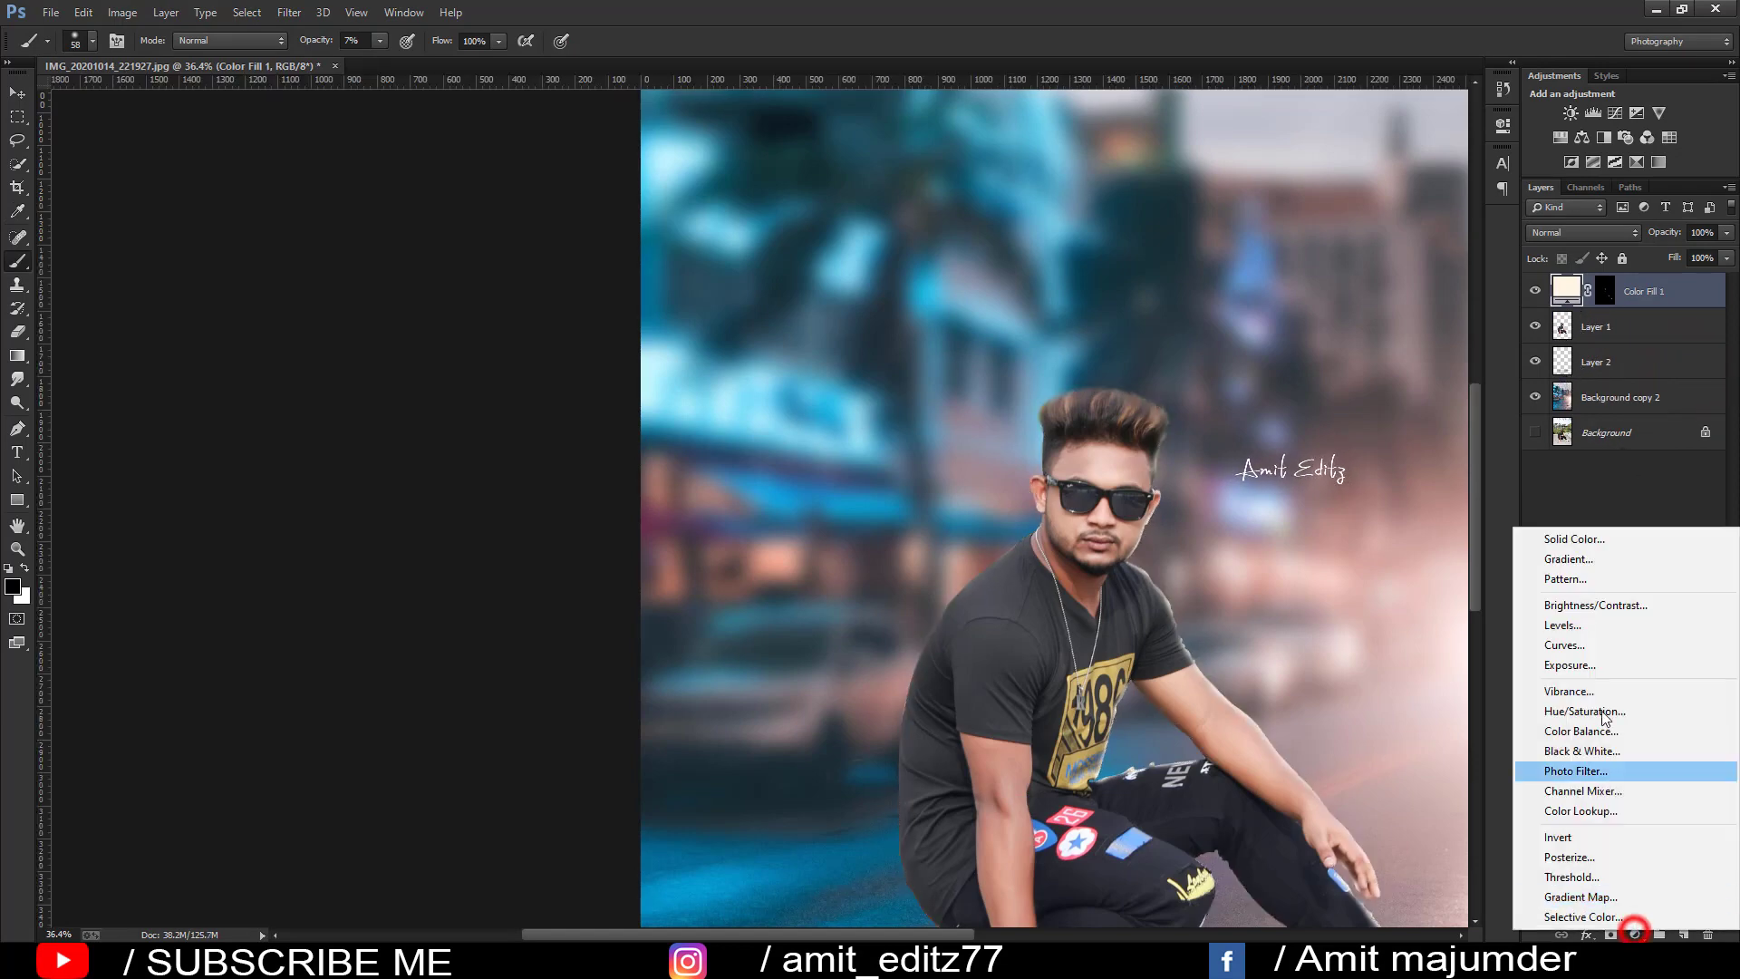
{"action": "left_click", "coordinate": [1601, 535]}
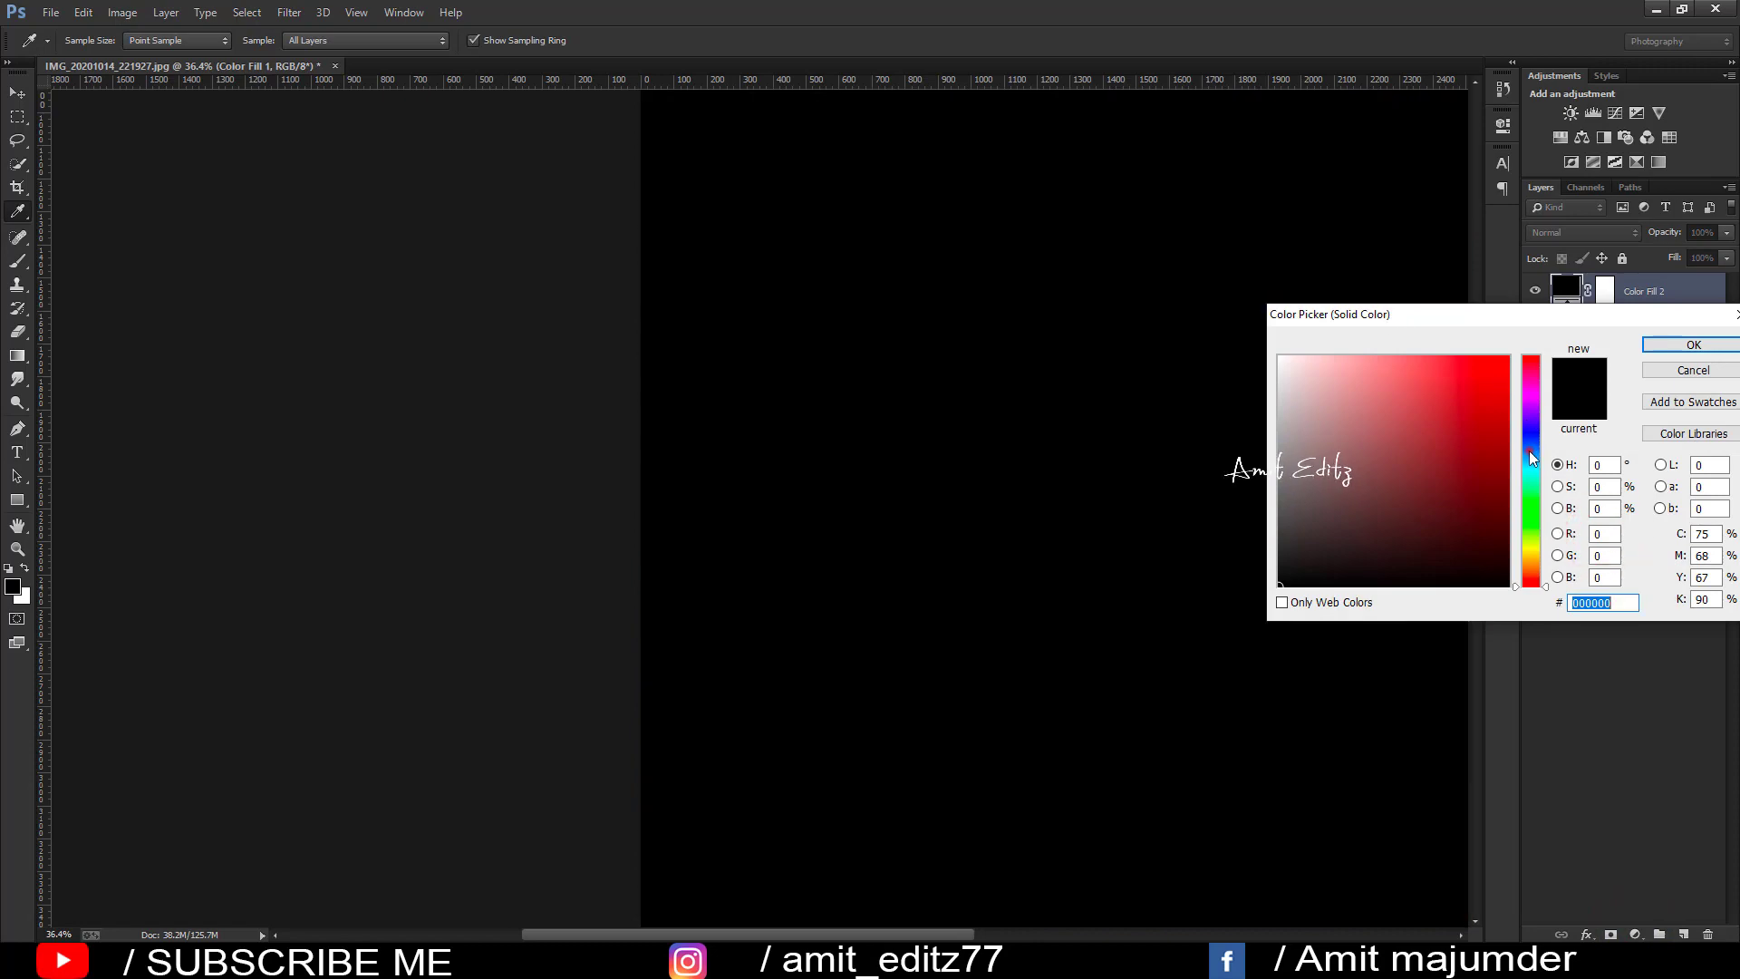
{"action": "left_click", "coordinate": [1530, 460]}
{"action": "left_click", "coordinate": [1489, 359]}
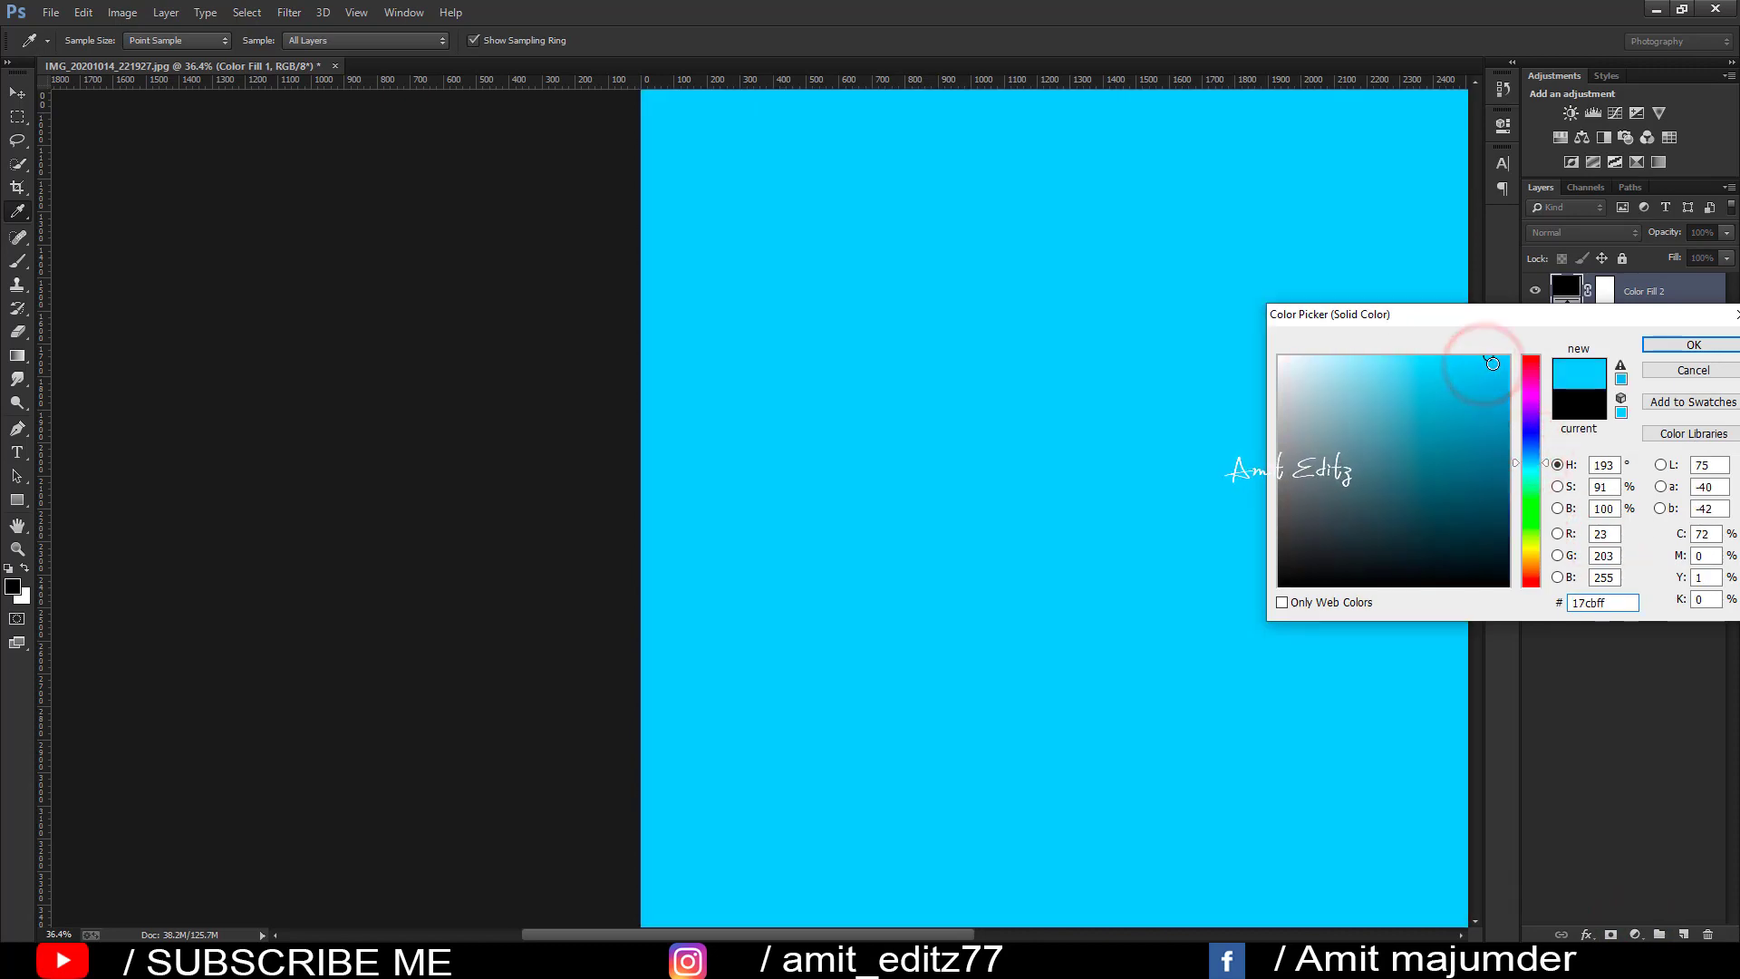
{"action": "left_click", "coordinate": [1488, 381]}
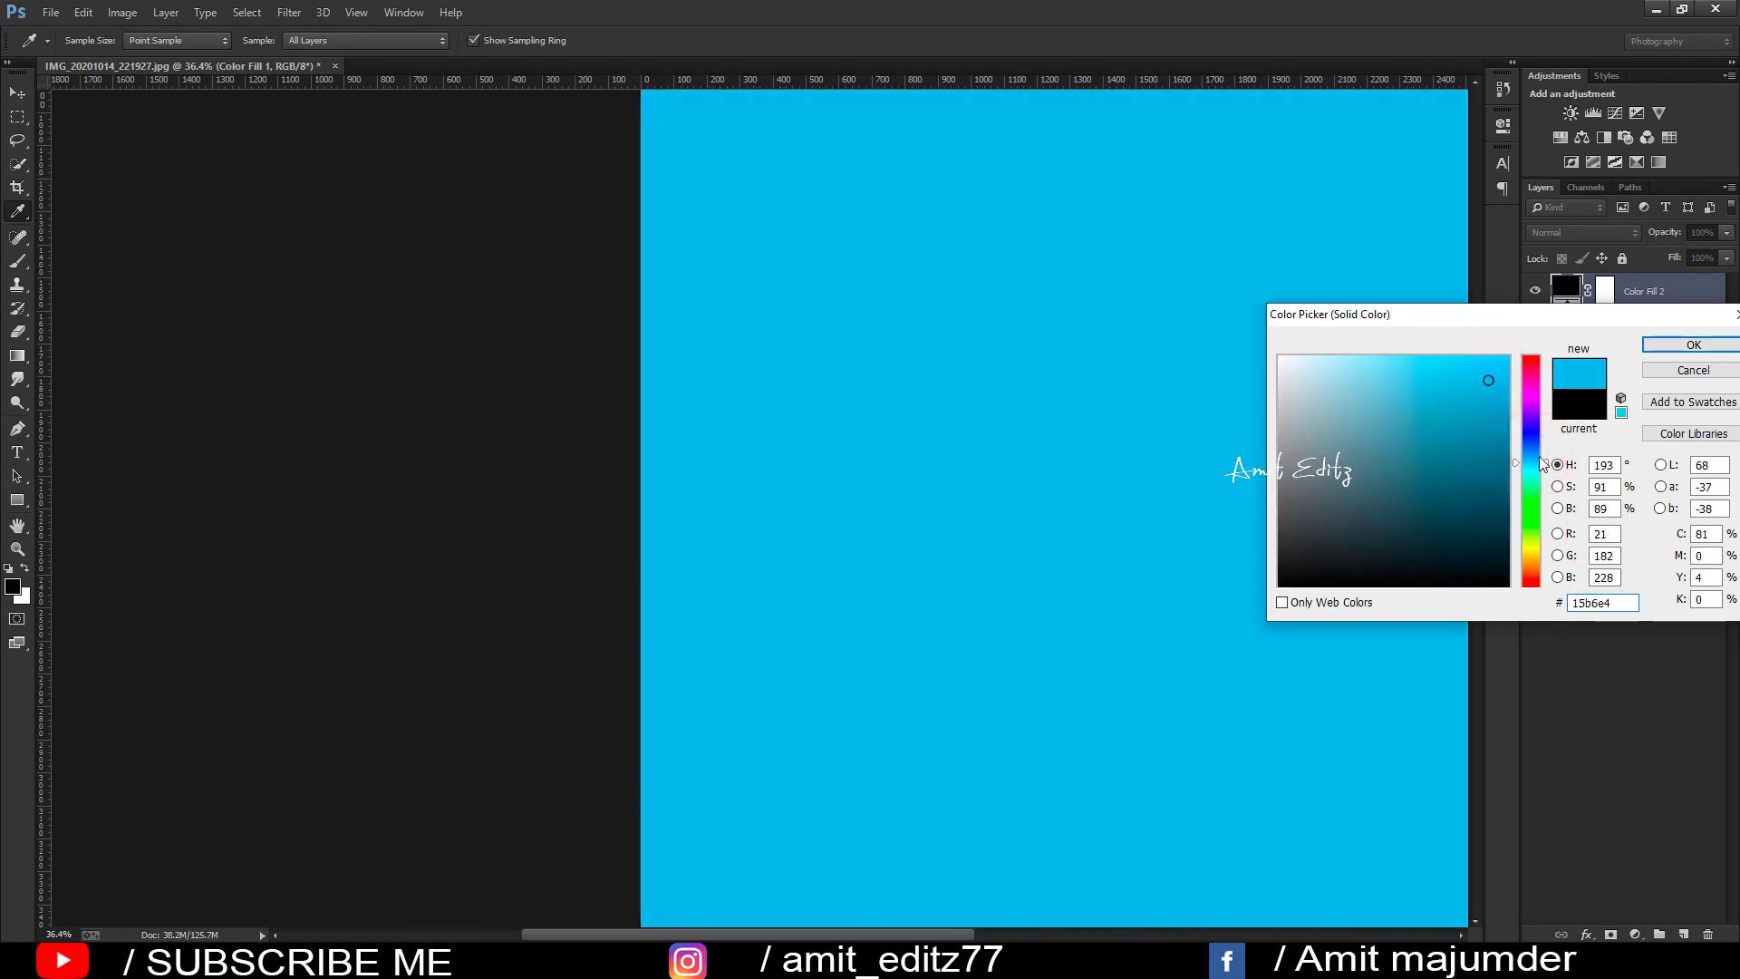
{"action": "left_click", "coordinate": [1532, 459]}
{"action": "left_click", "coordinate": [1461, 367]}
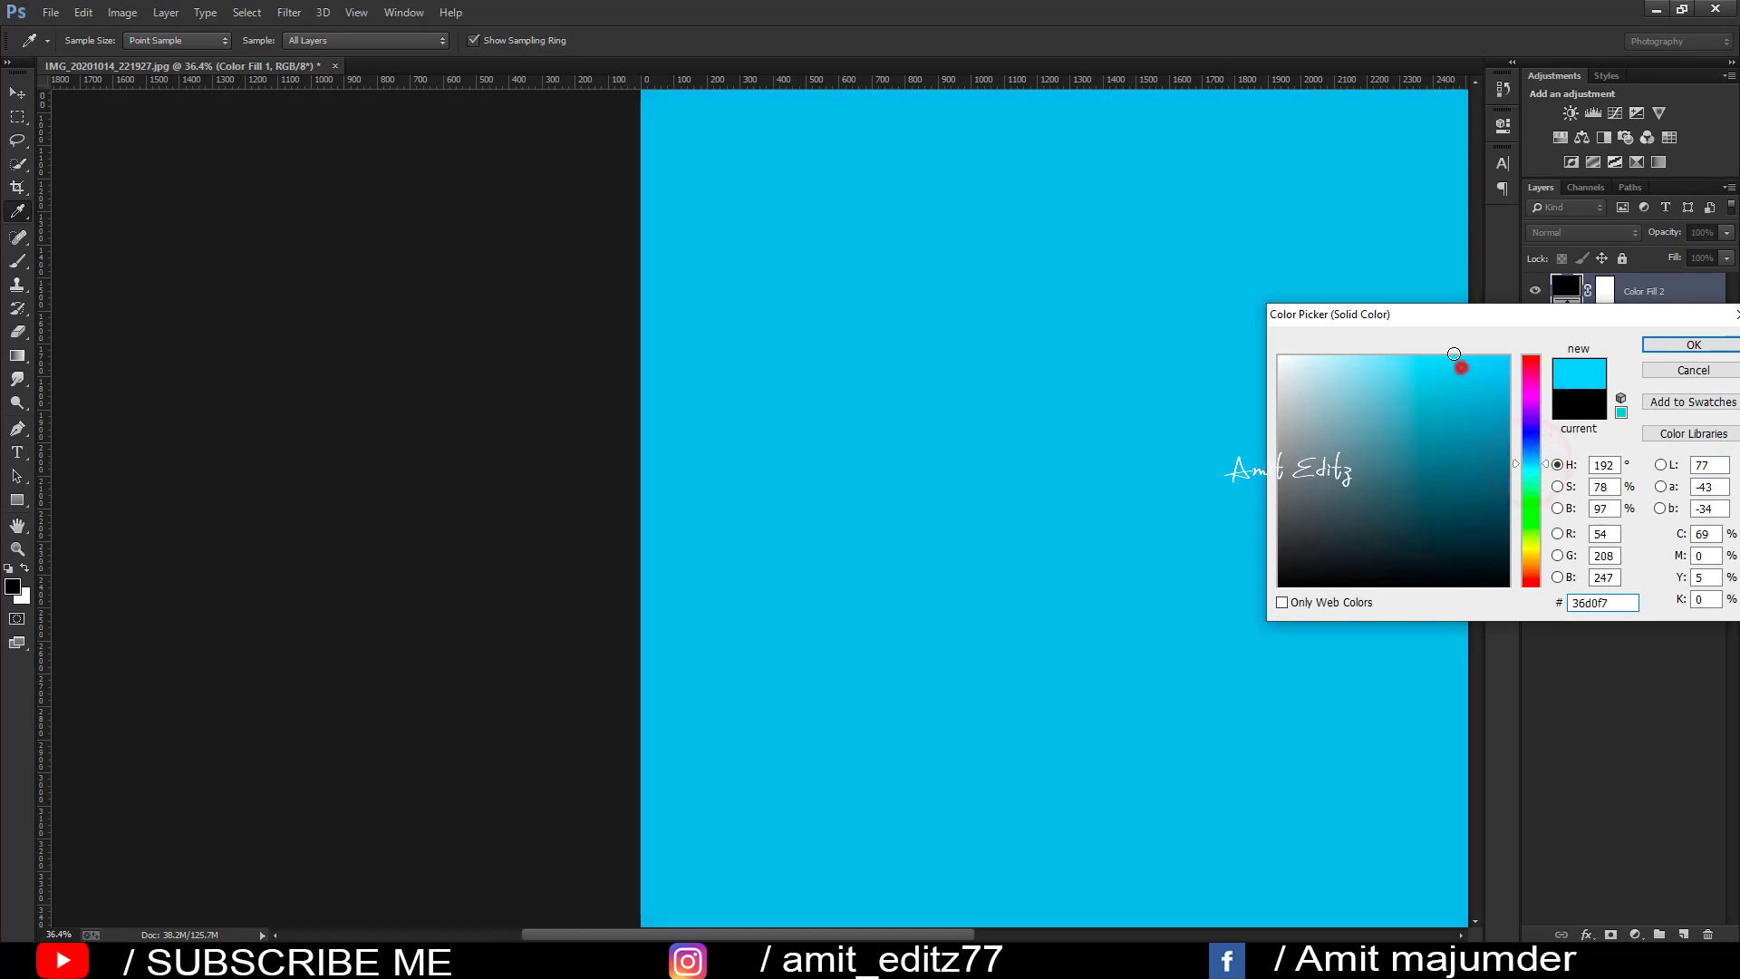
{"action": "left_click", "coordinate": [1489, 352]}
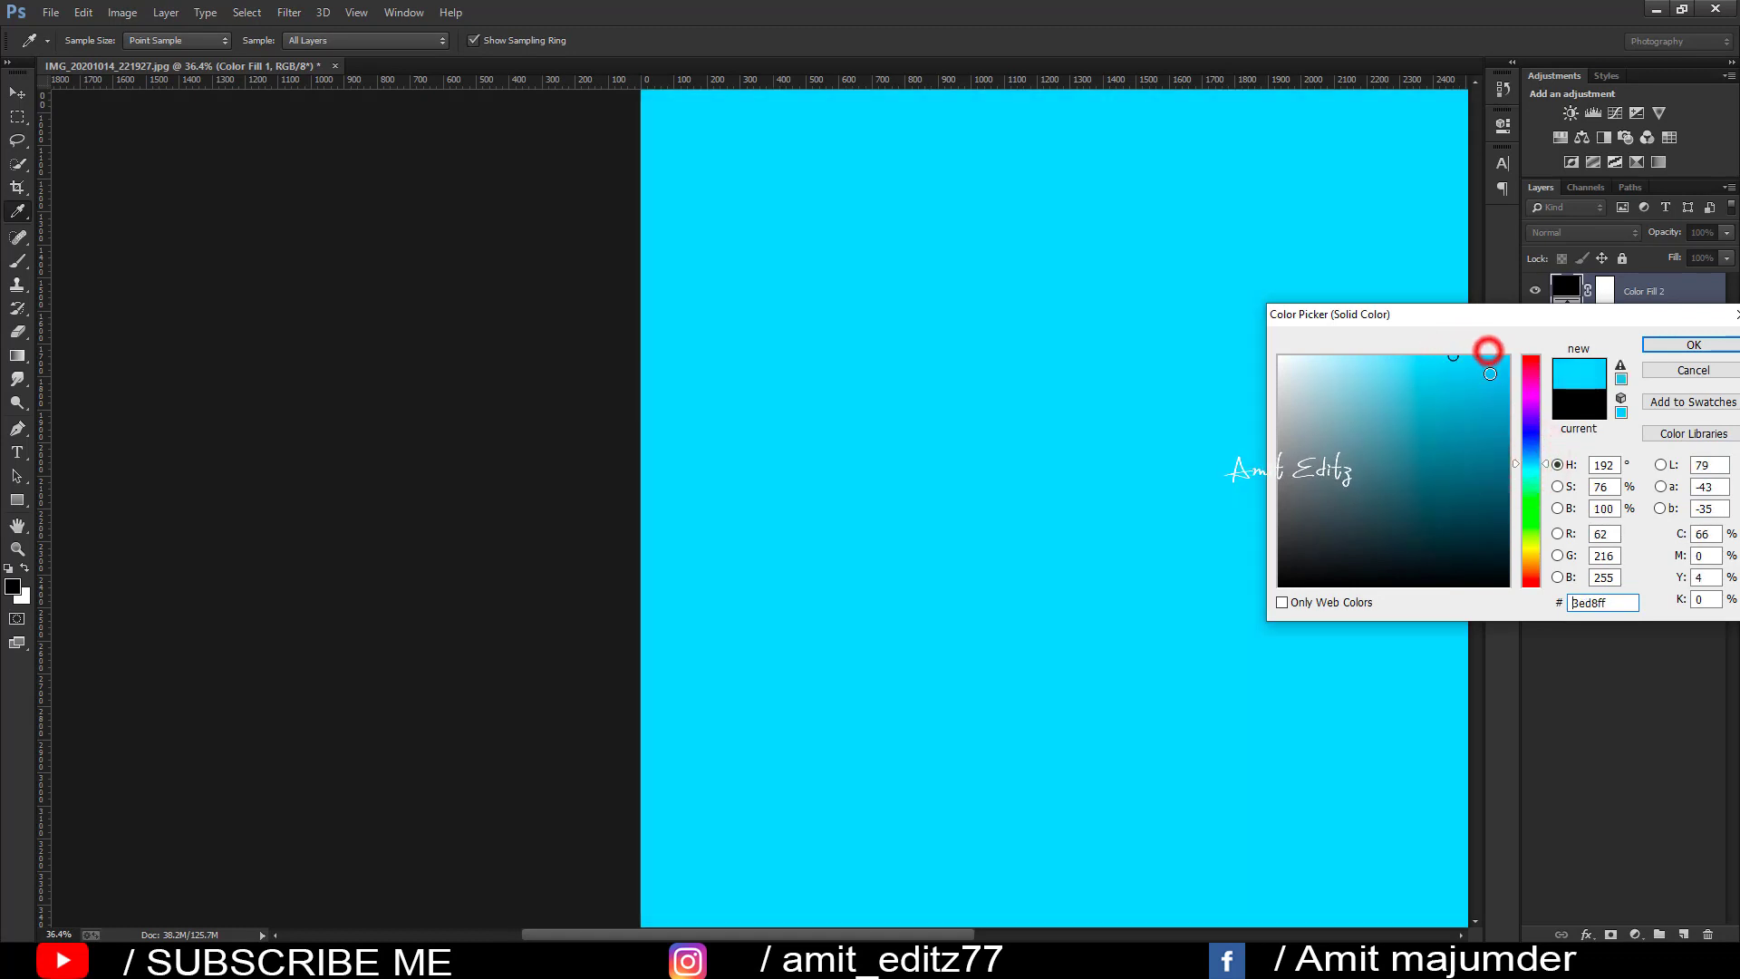
{"action": "left_click", "coordinate": [1672, 344]}
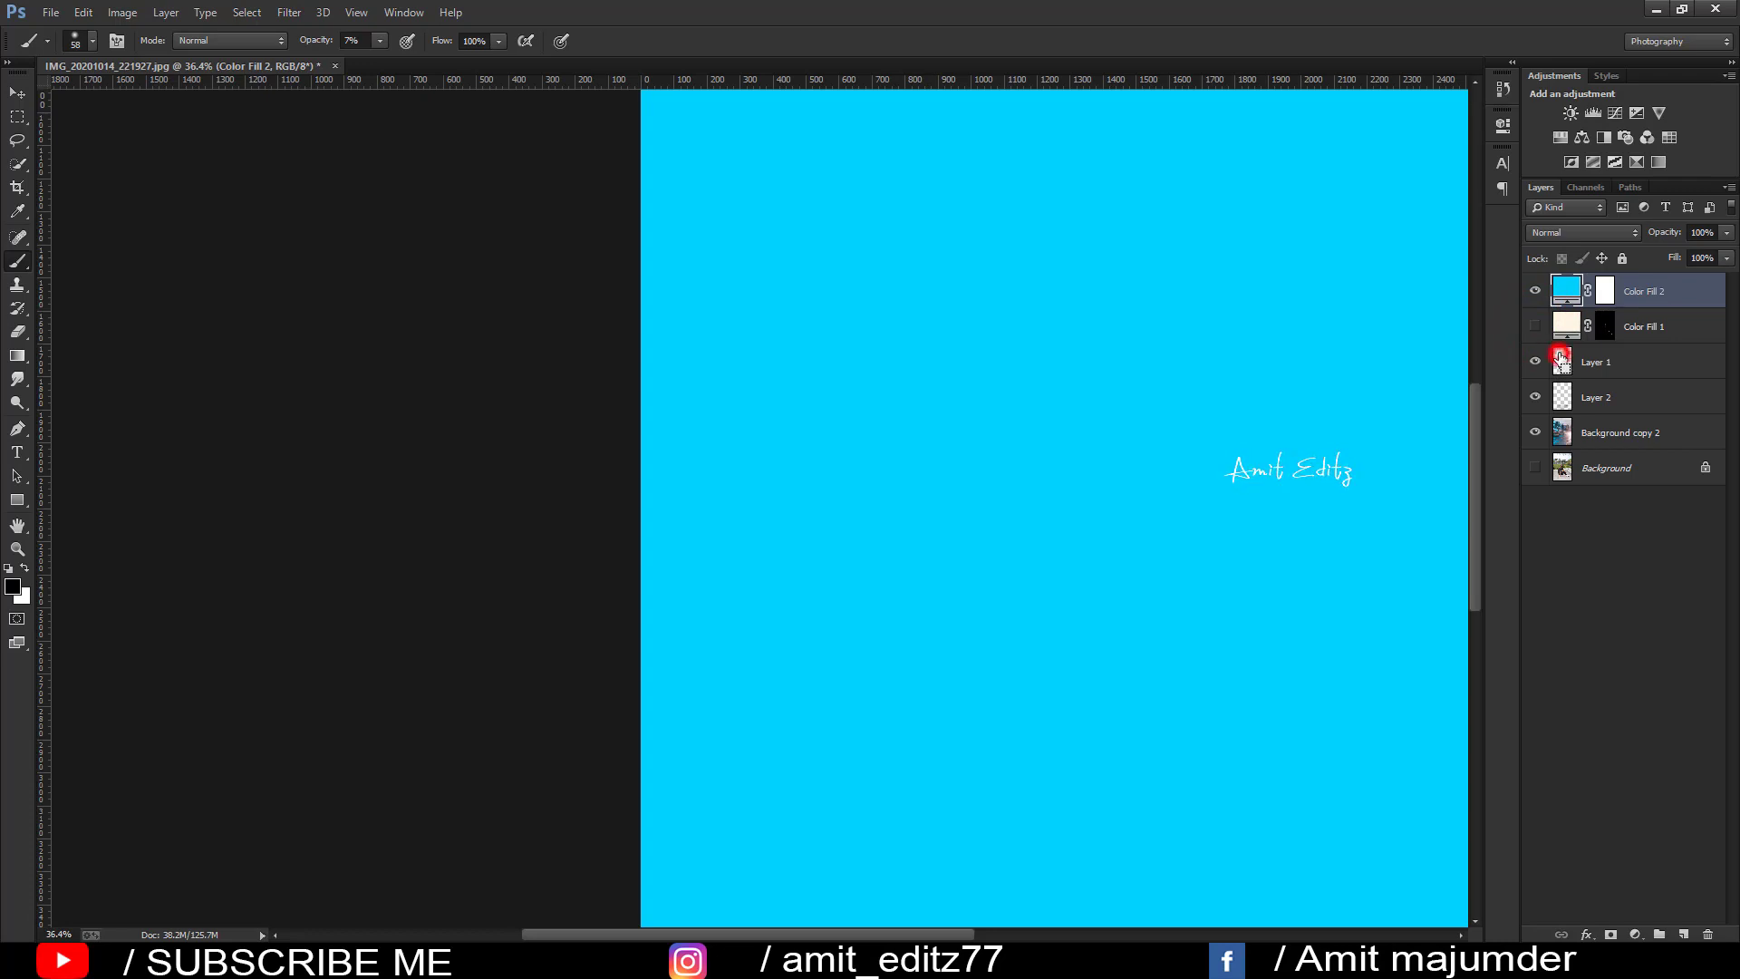
Step: Load and clear the man's selection, then try and discard a Blend If range change
{"action": "left_click", "coordinate": [1560, 361], "text": "ctrl"}
{"action": "key", "text": "ctrl+d"}
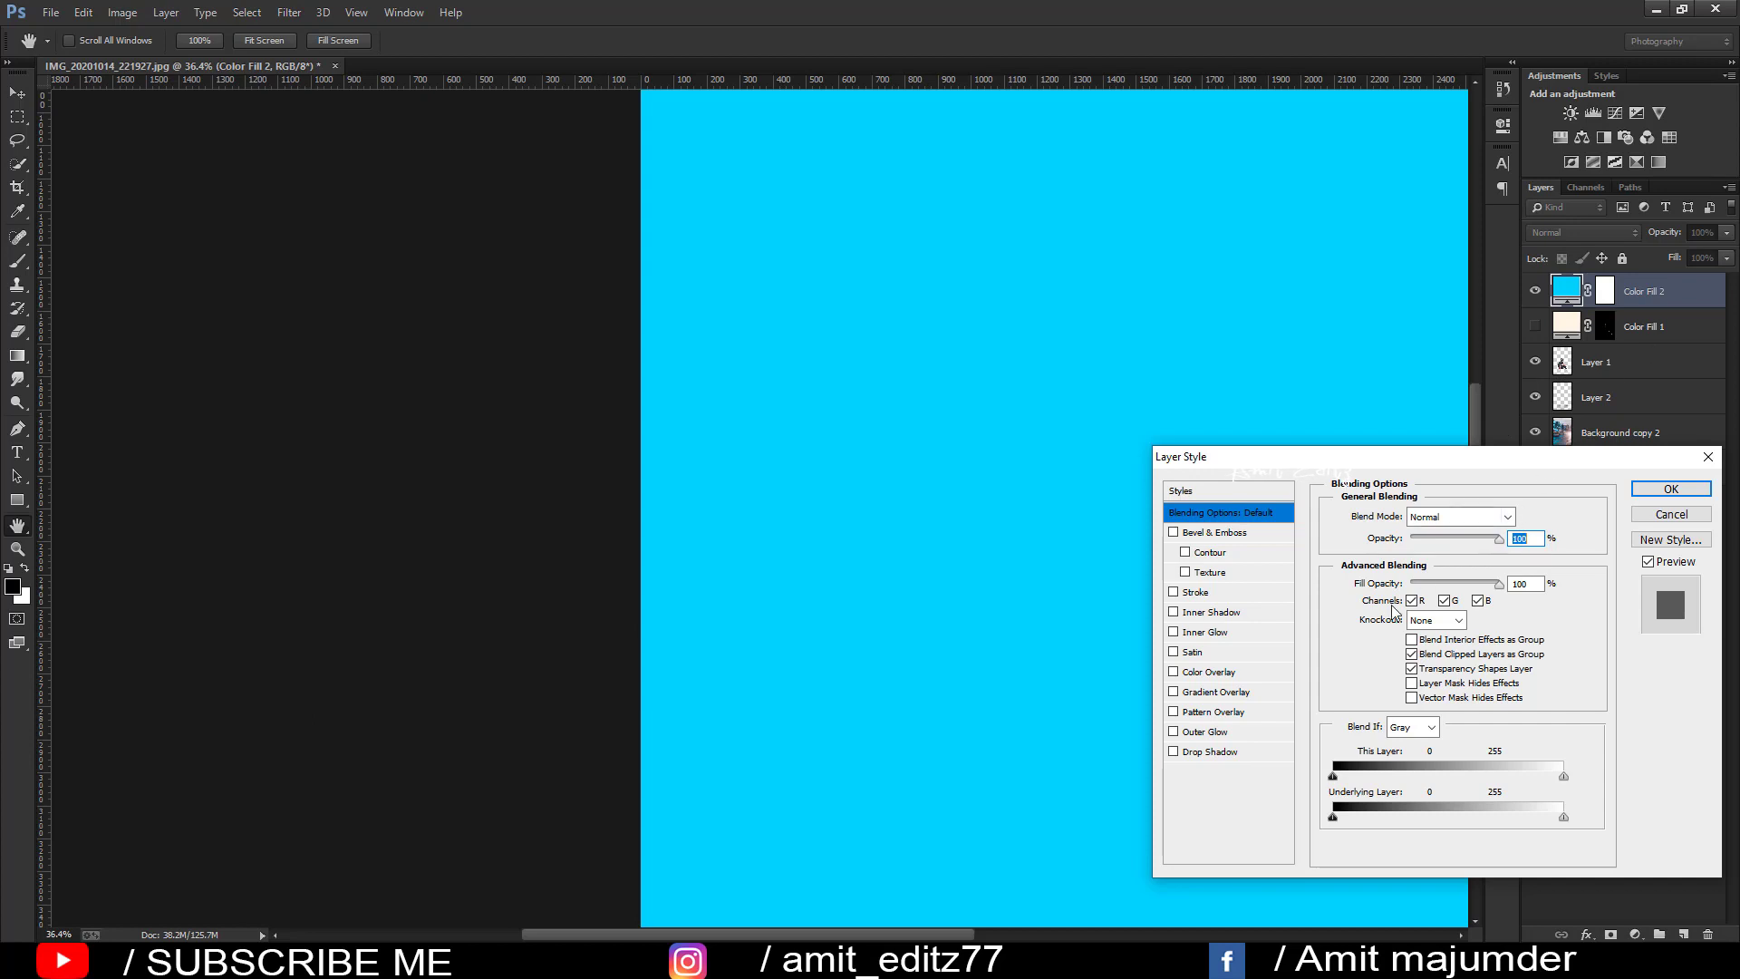
{"action": "left_click_drag", "start_coordinate": [1359, 821], "coordinate": [1364, 817]}
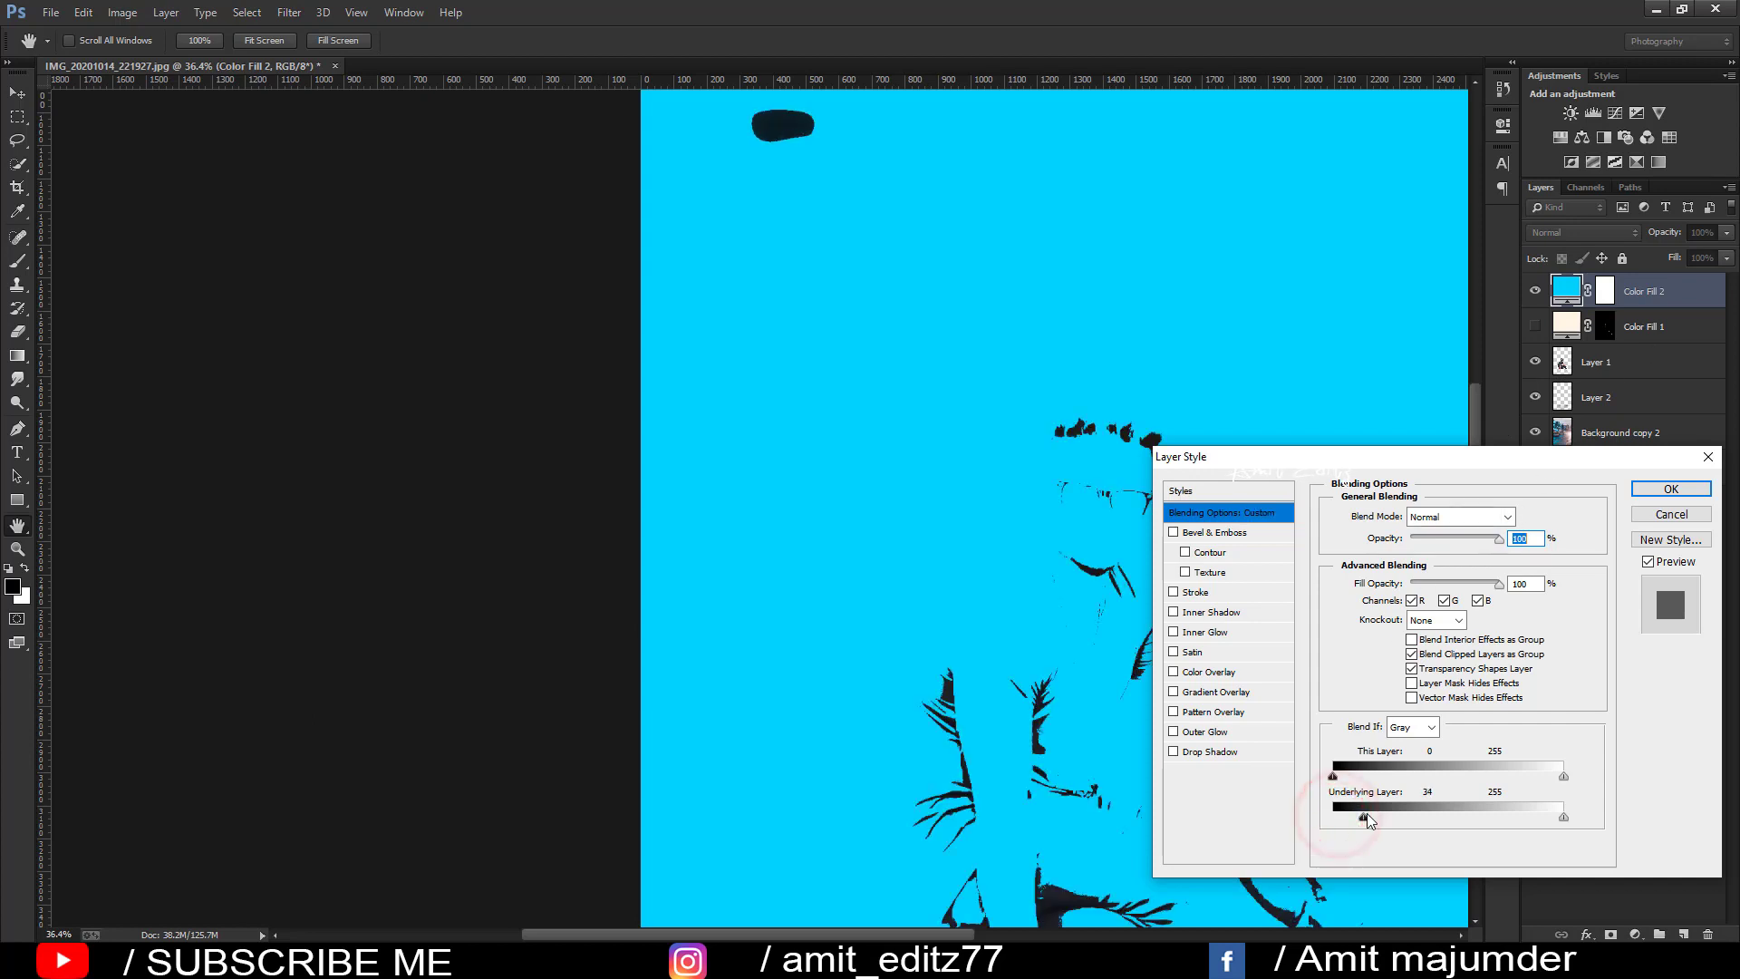
{"action": "left_click", "coordinate": [1667, 515]}
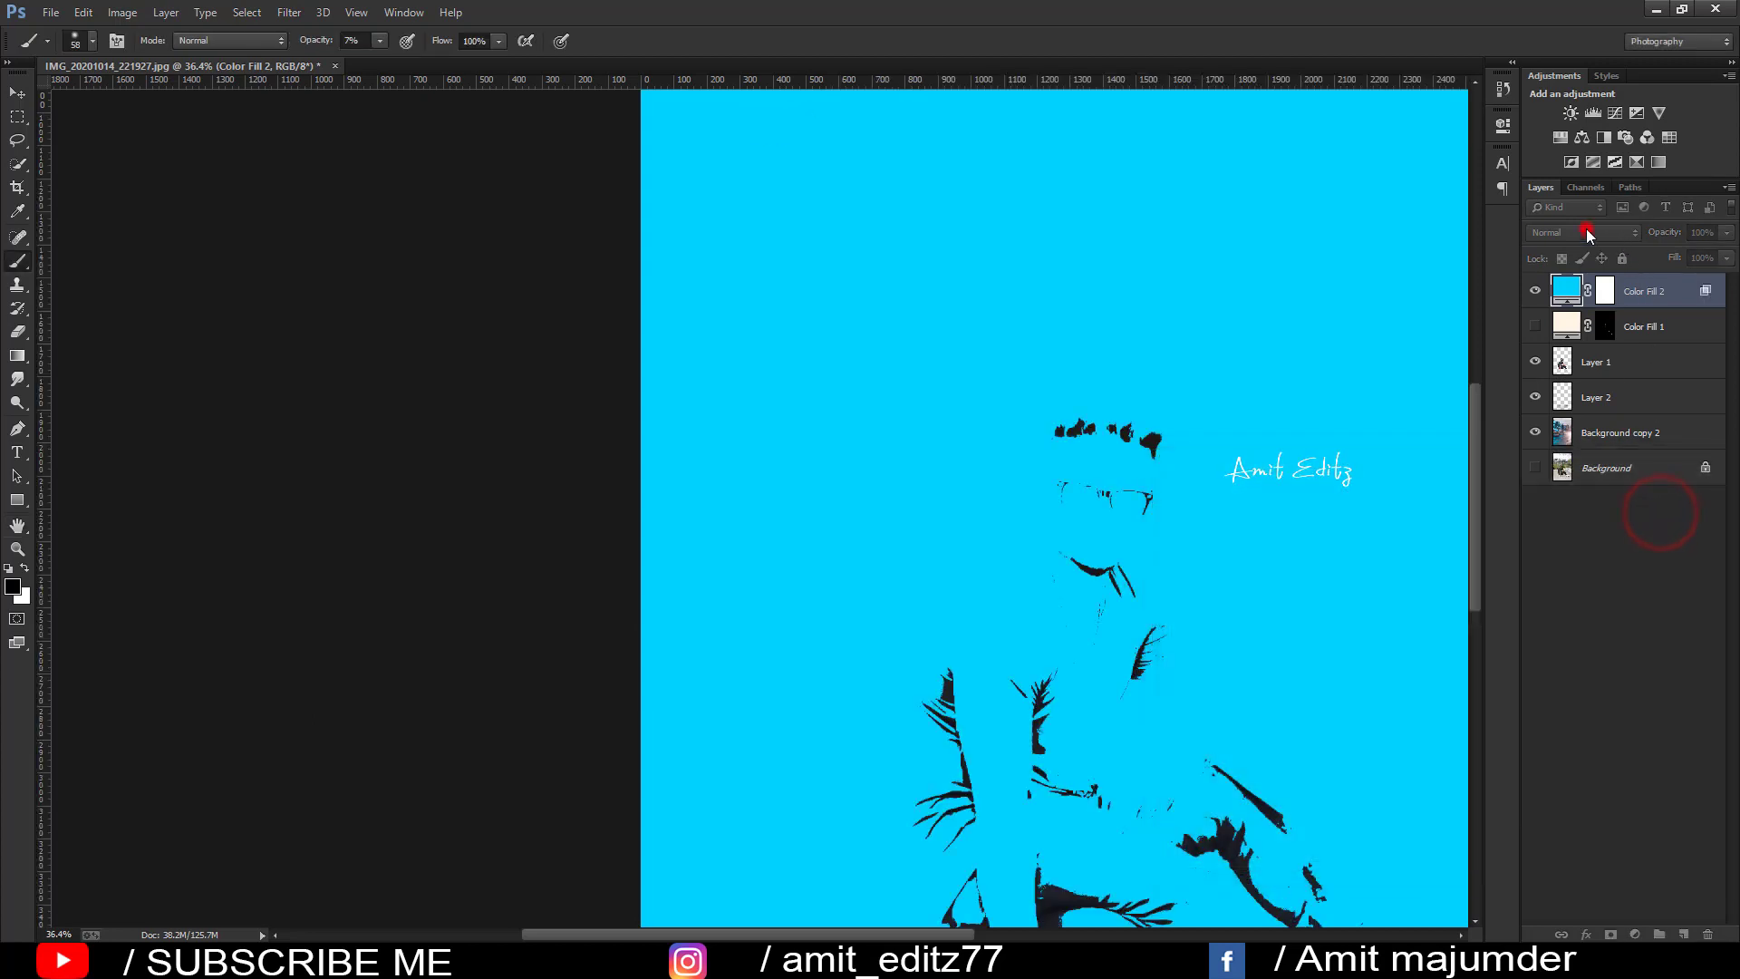
Step: Cycle Color Fill 2's blend modes and settle on Color Dodge
{"action": "left_click", "coordinate": [1582, 232]}
{"action": "left_click", "coordinate": [1559, 309]}
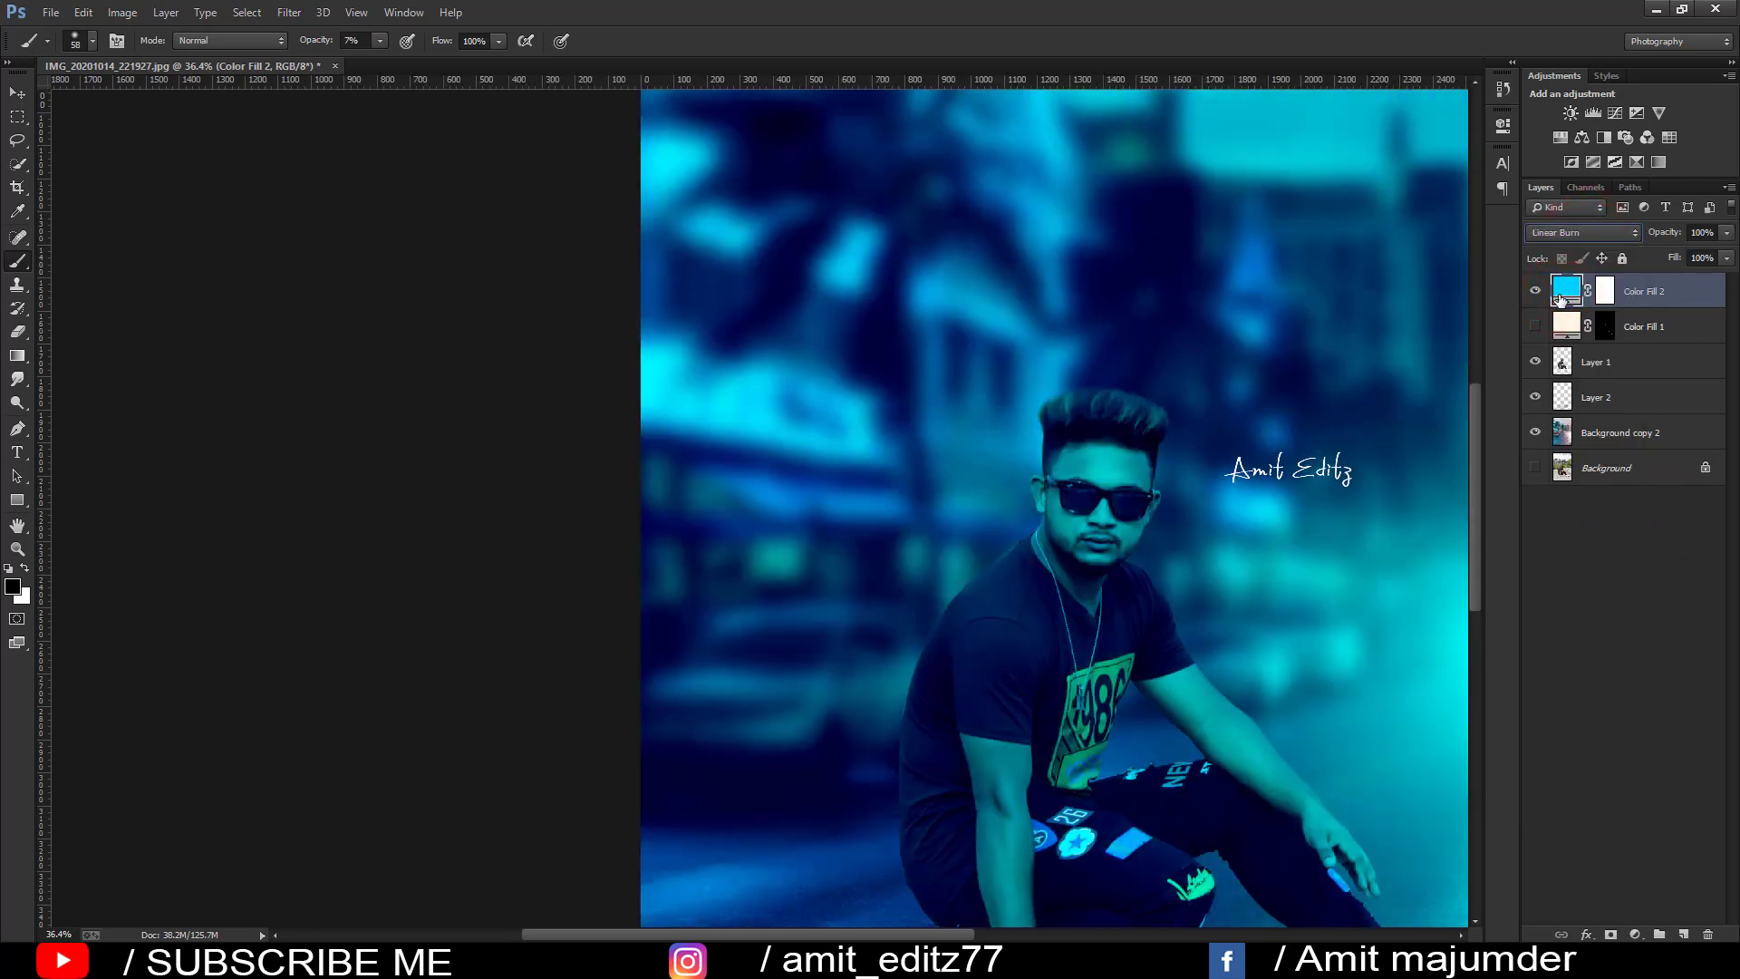
{"action": "key", "text": "Down"}
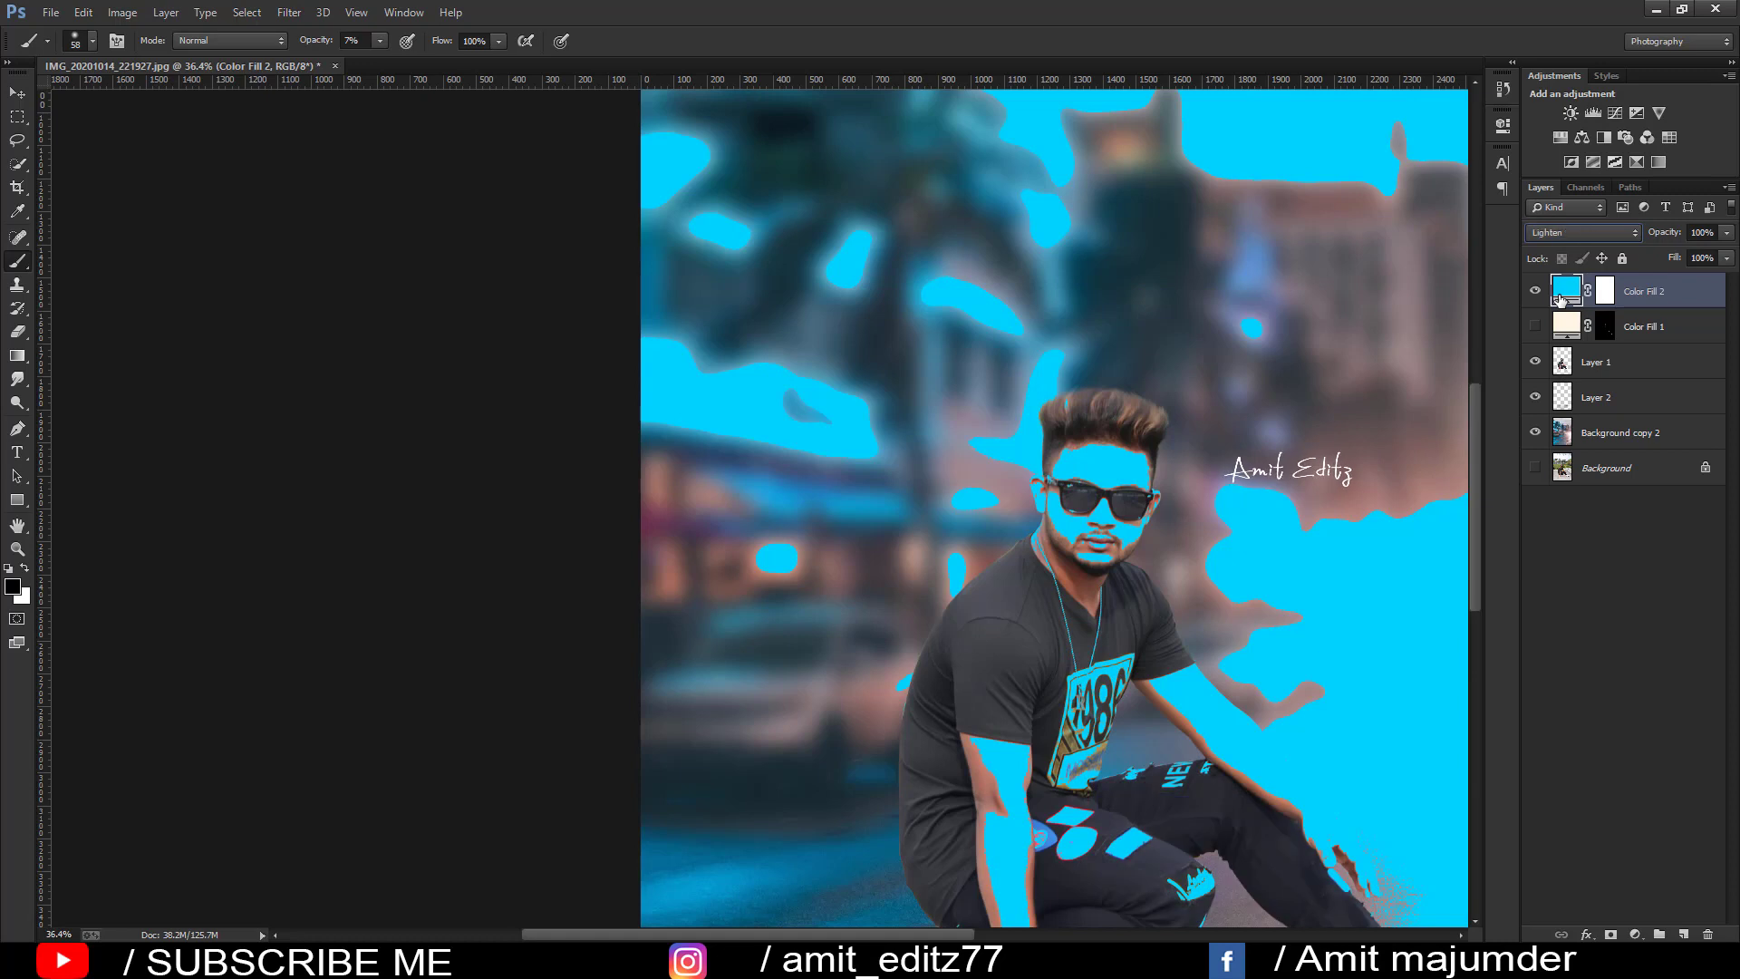
{"action": "key", "text": "Up"}
{"action": "key", "text": "Down"}
{"action": "key", "text": "Down"}
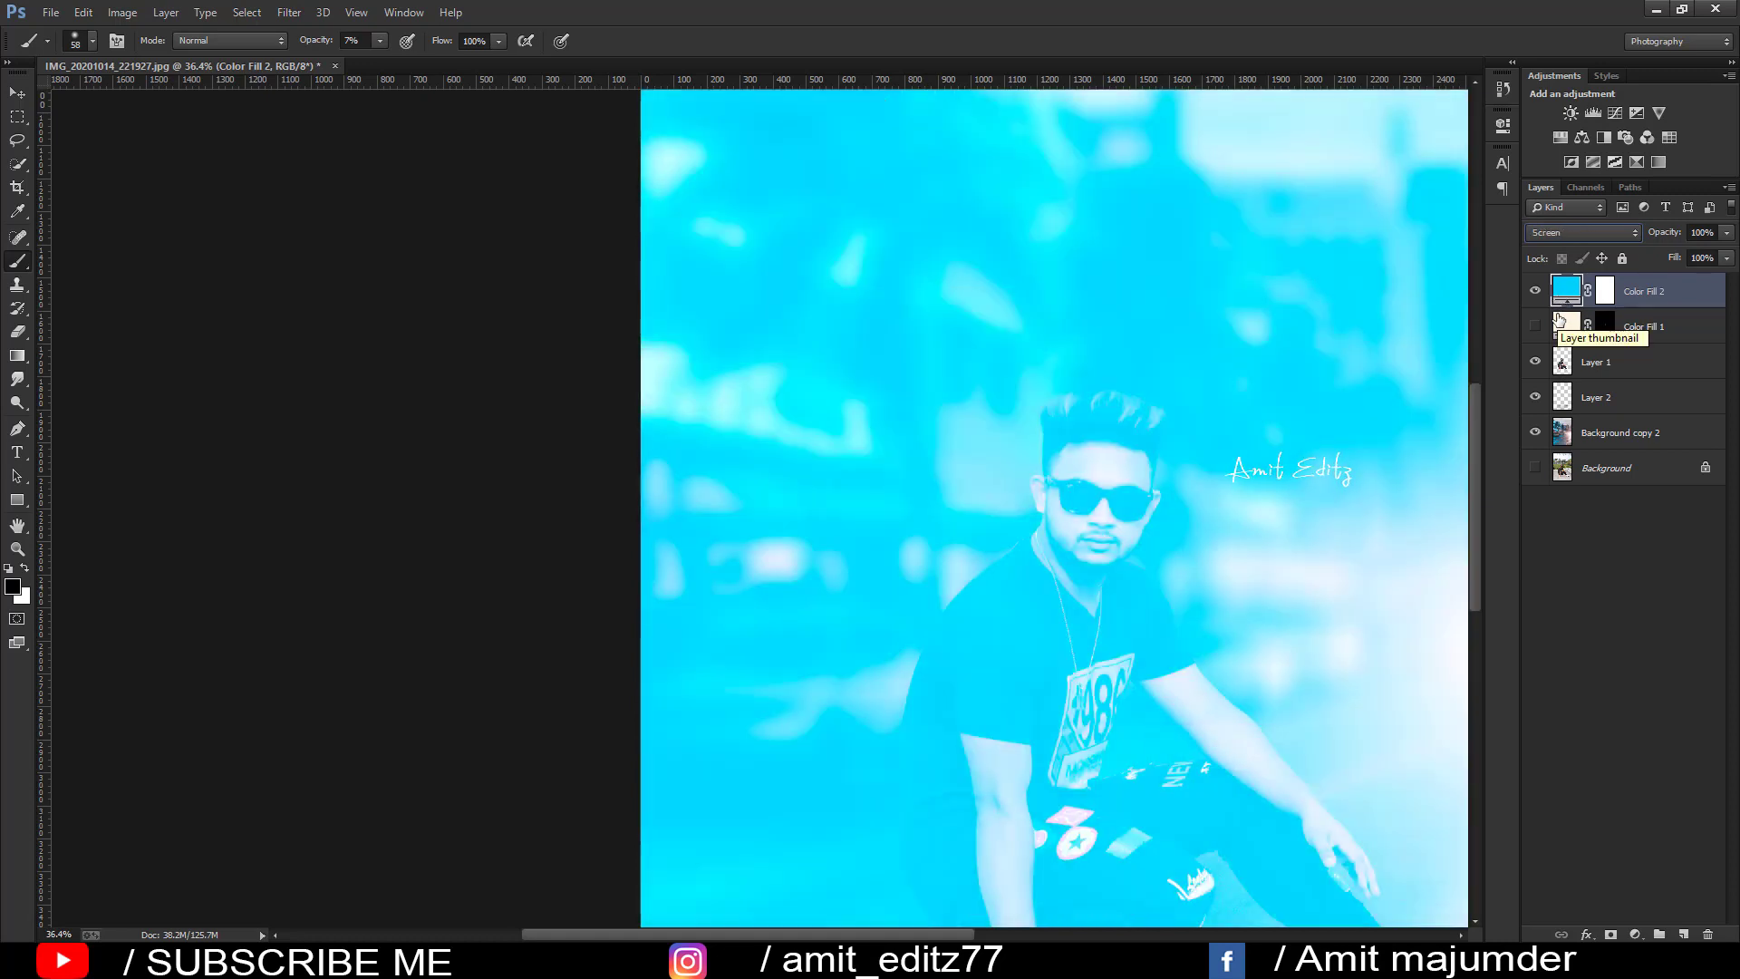
{"action": "key", "text": "Down"}
{"action": "key", "text": "Up"}
{"action": "key", "text": "Down"}
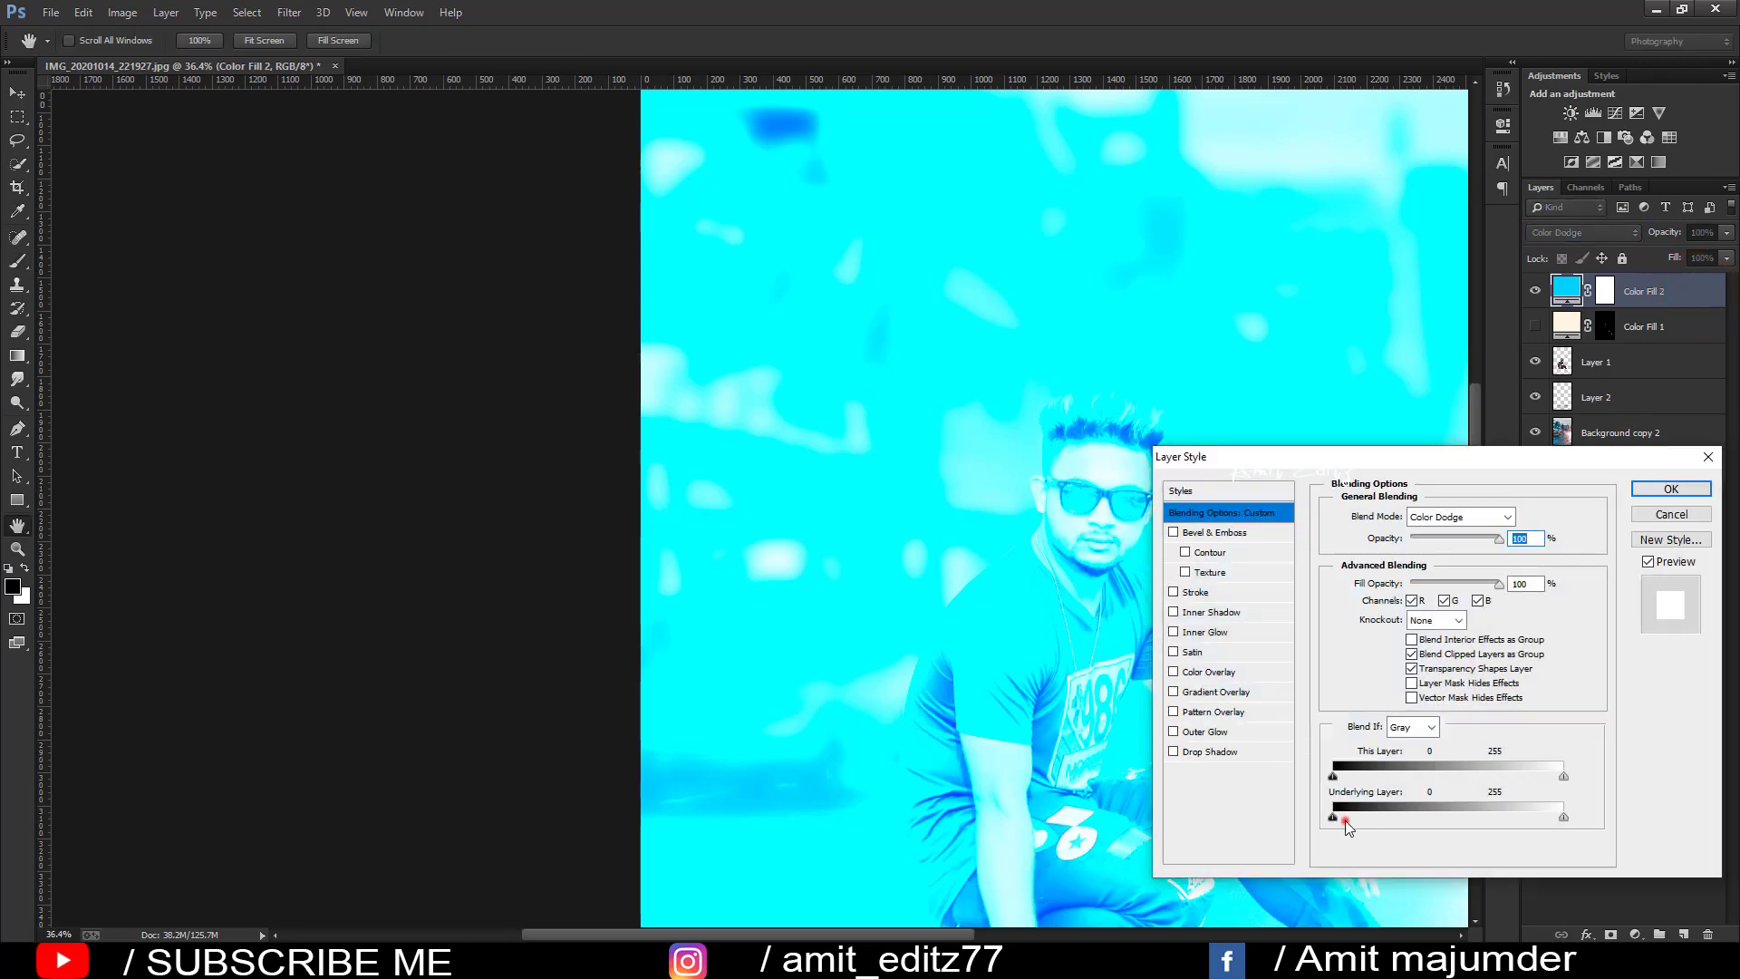
Step: Try the Blend If sliders for underlying and this-layer tones, then close Blending Options
{"action": "left_click_drag", "start_coordinate": [1345, 819], "coordinate": [1309, 822]}
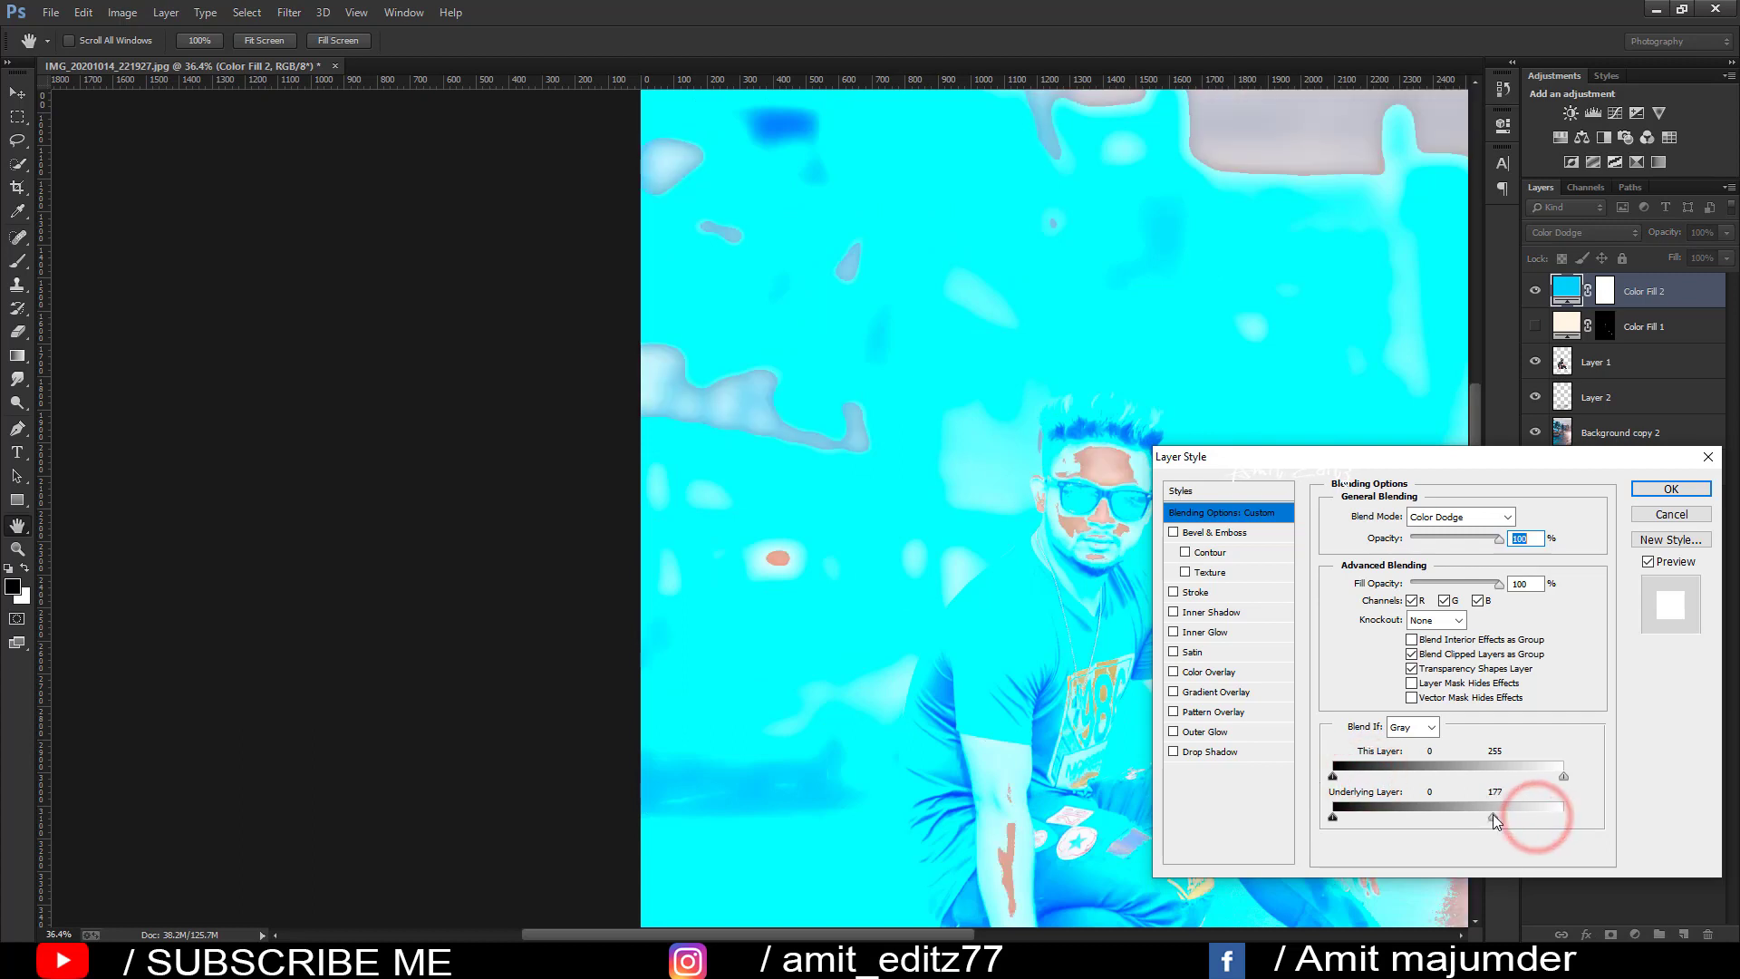
{"action": "mouse_move", "coordinate": [1493, 814]}
{"action": "left_mouse_down"}
{"action": "mouse_move", "coordinate": [1454, 808]}
{"action": "mouse_move", "coordinate": [1559, 777]}
{"action": "mouse_move", "coordinate": [1417, 776]}
{"action": "left_mouse_up"}
{"action": "left_click_drag", "start_coordinate": [1521, 776], "coordinate": [1465, 772]}
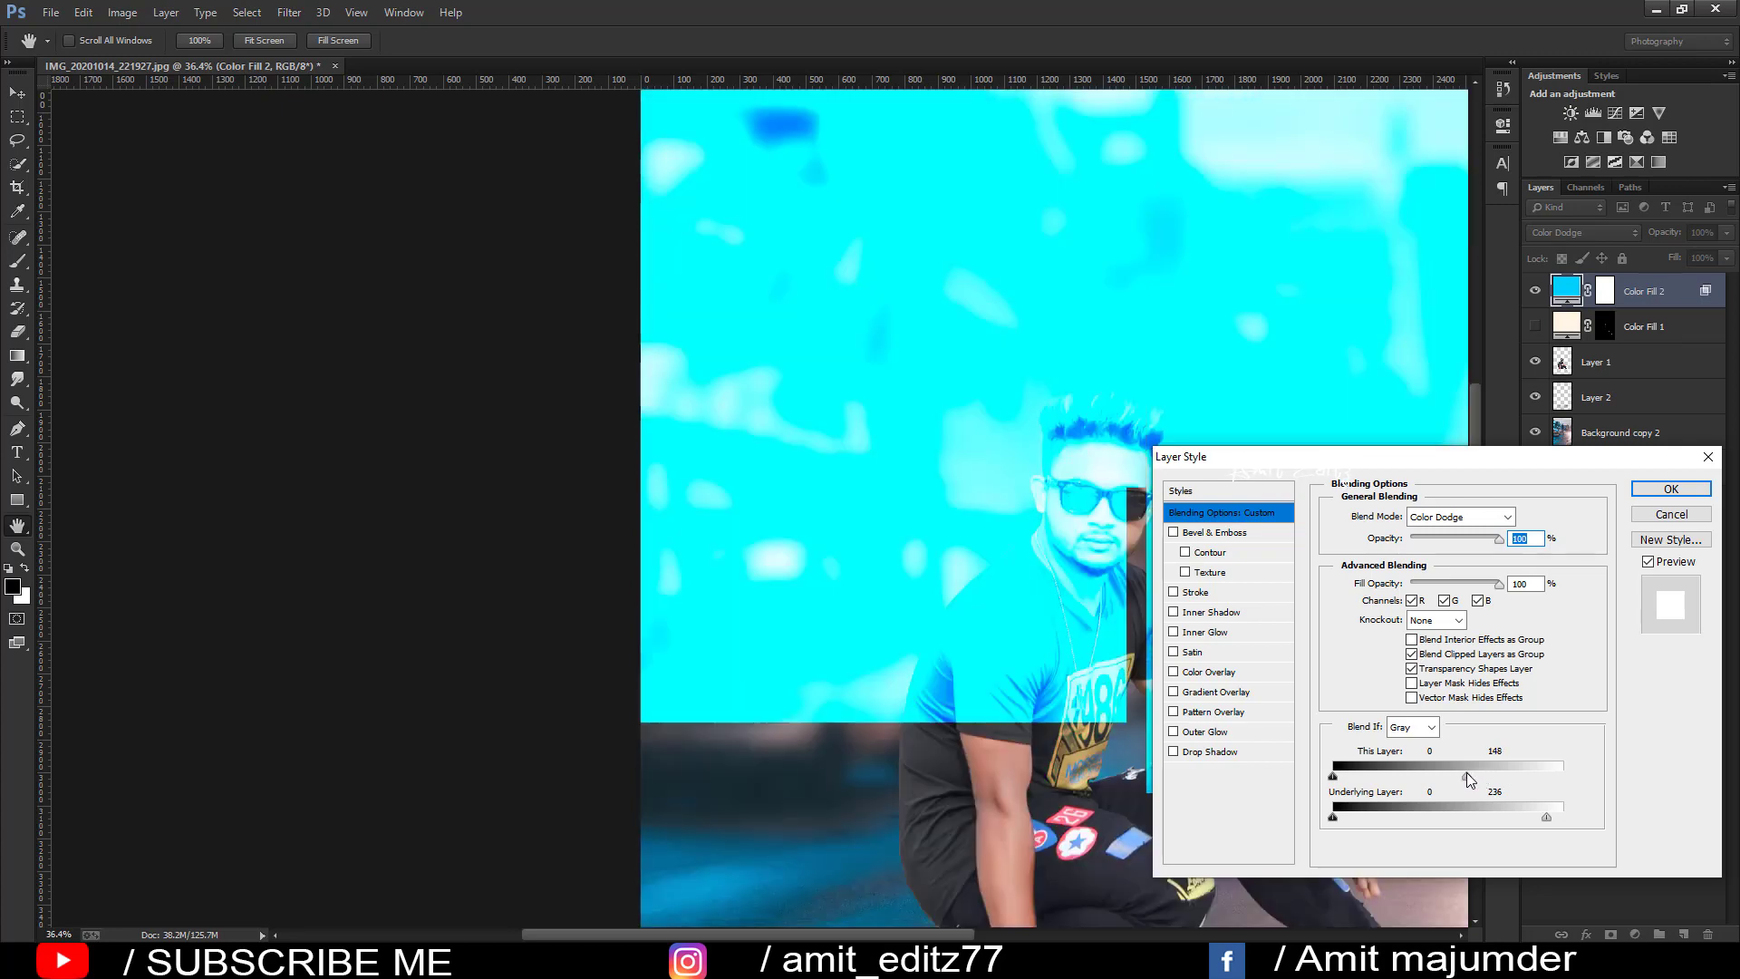
{"action": "left_click", "coordinate": [1681, 515]}
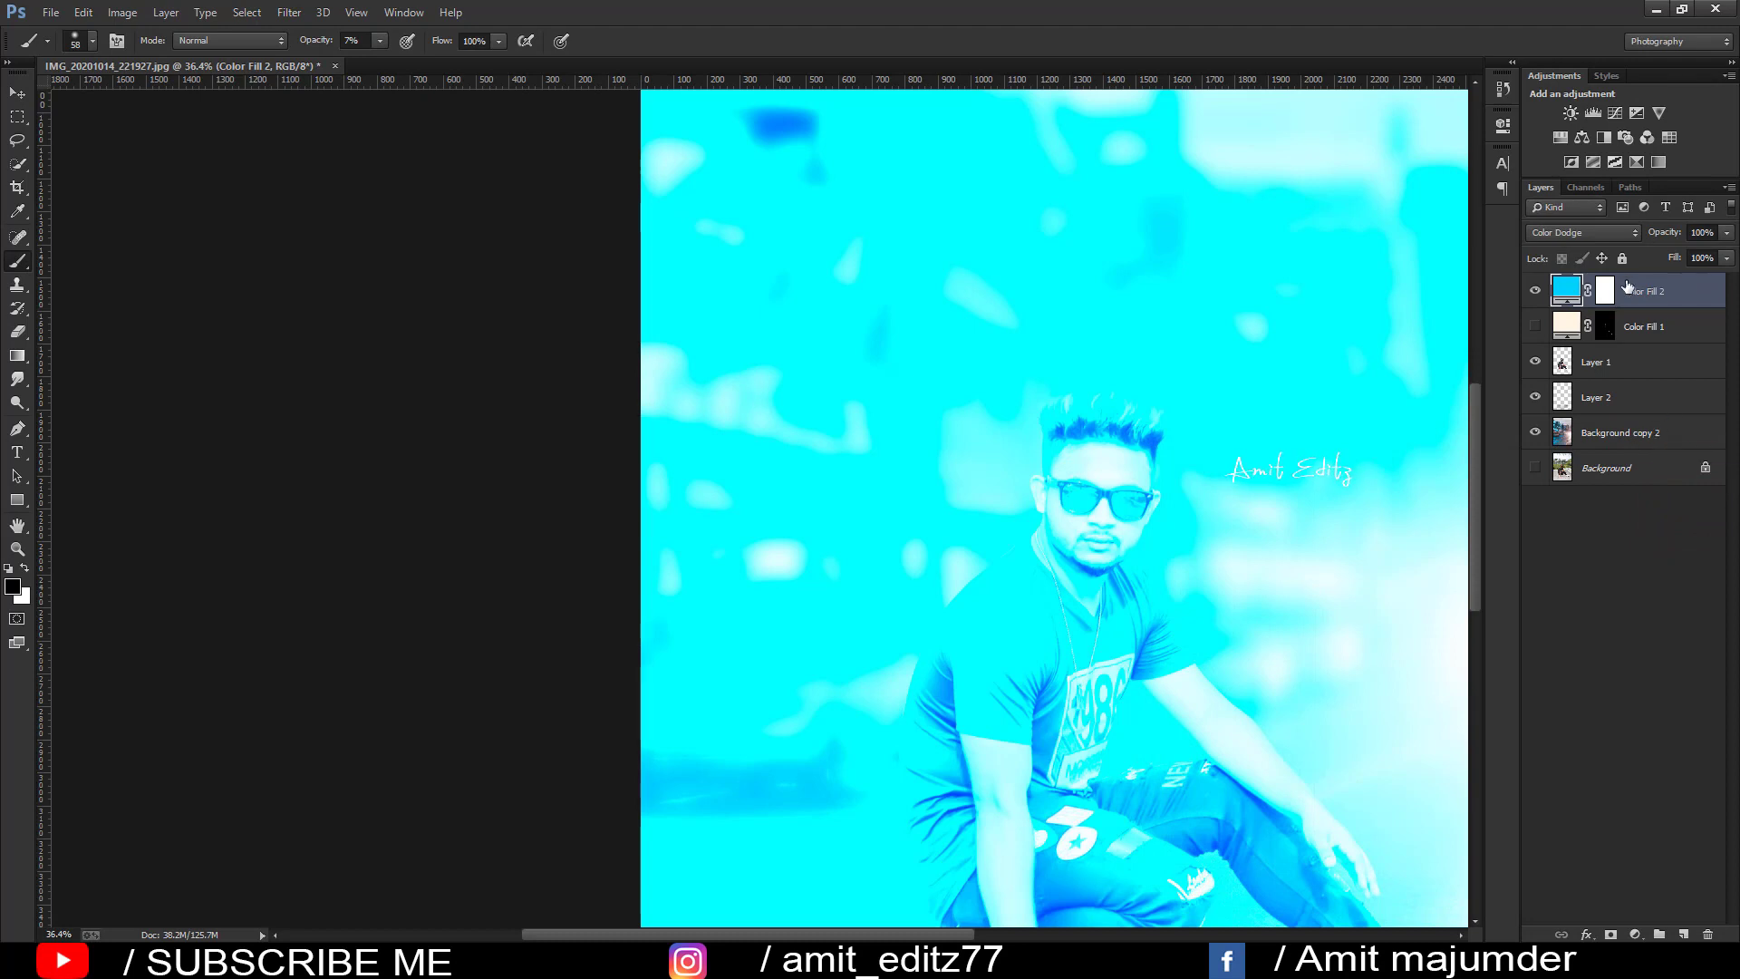
Step: Invert Color Fill 2's mask to black so the cyan wash is hidden
{"action": "left_click", "coordinate": [1603, 294]}
{"action": "key", "text": "x"}
{"action": "key", "text": "ctrl+i"}
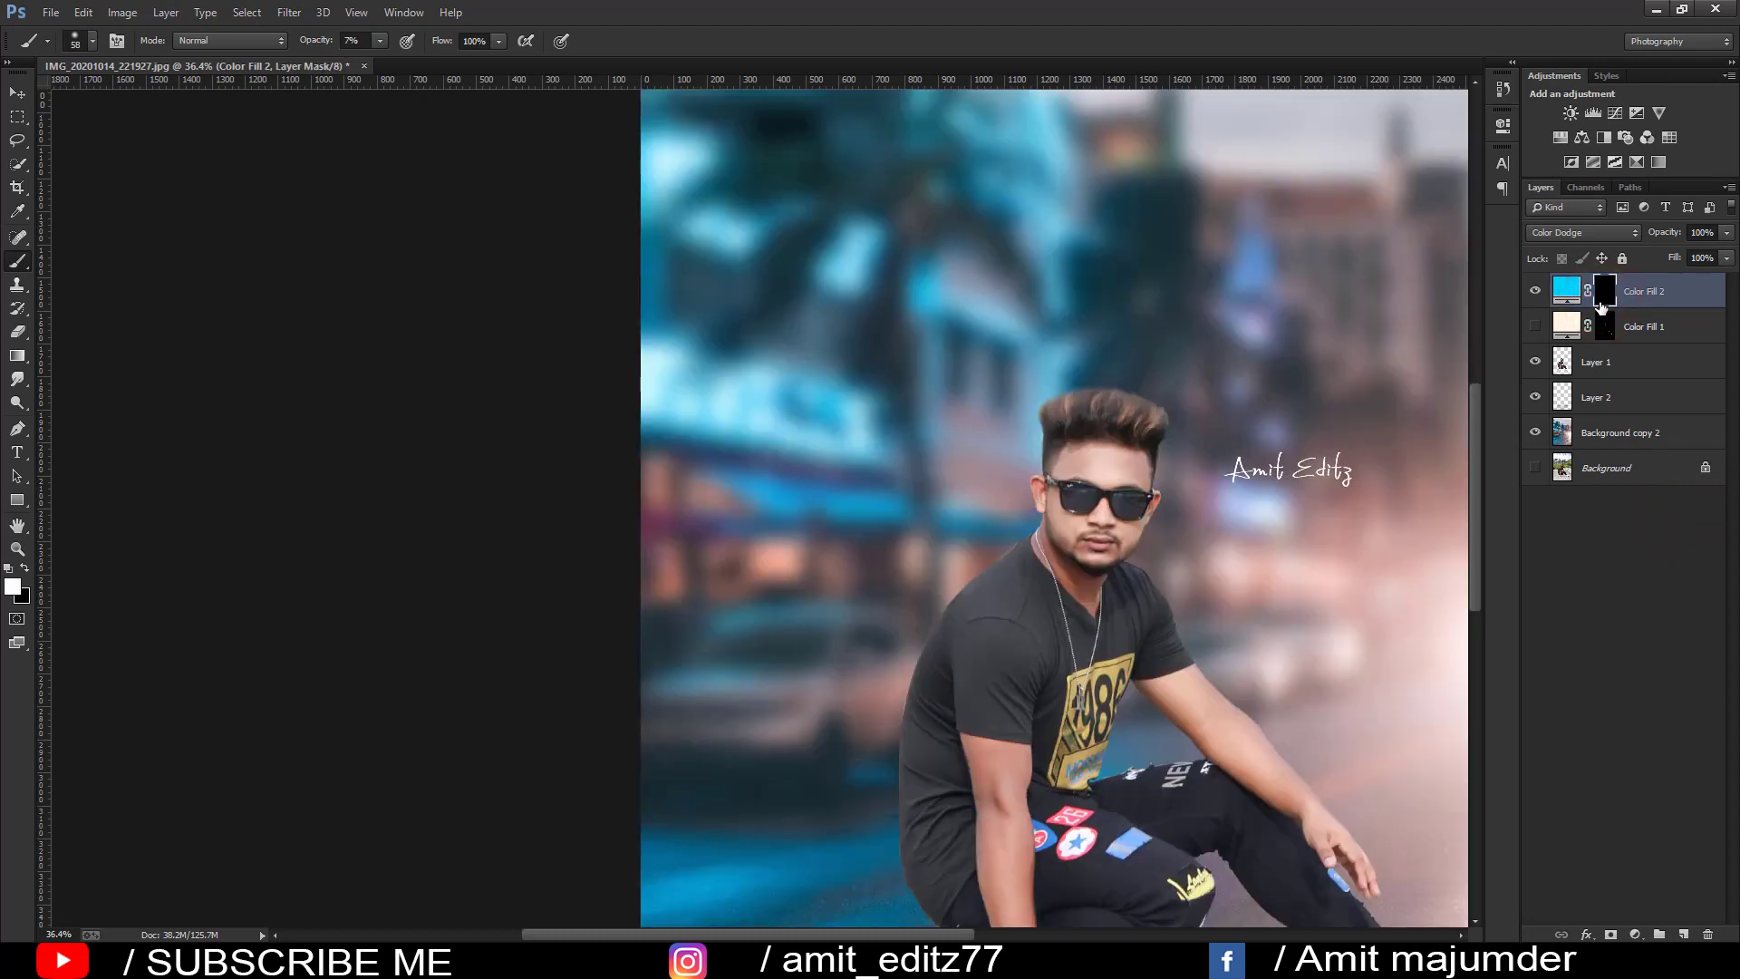
{"action": "scroll", "coordinate": [1133, 453], "scroll_direction": "up", "scroll_amount": 2}
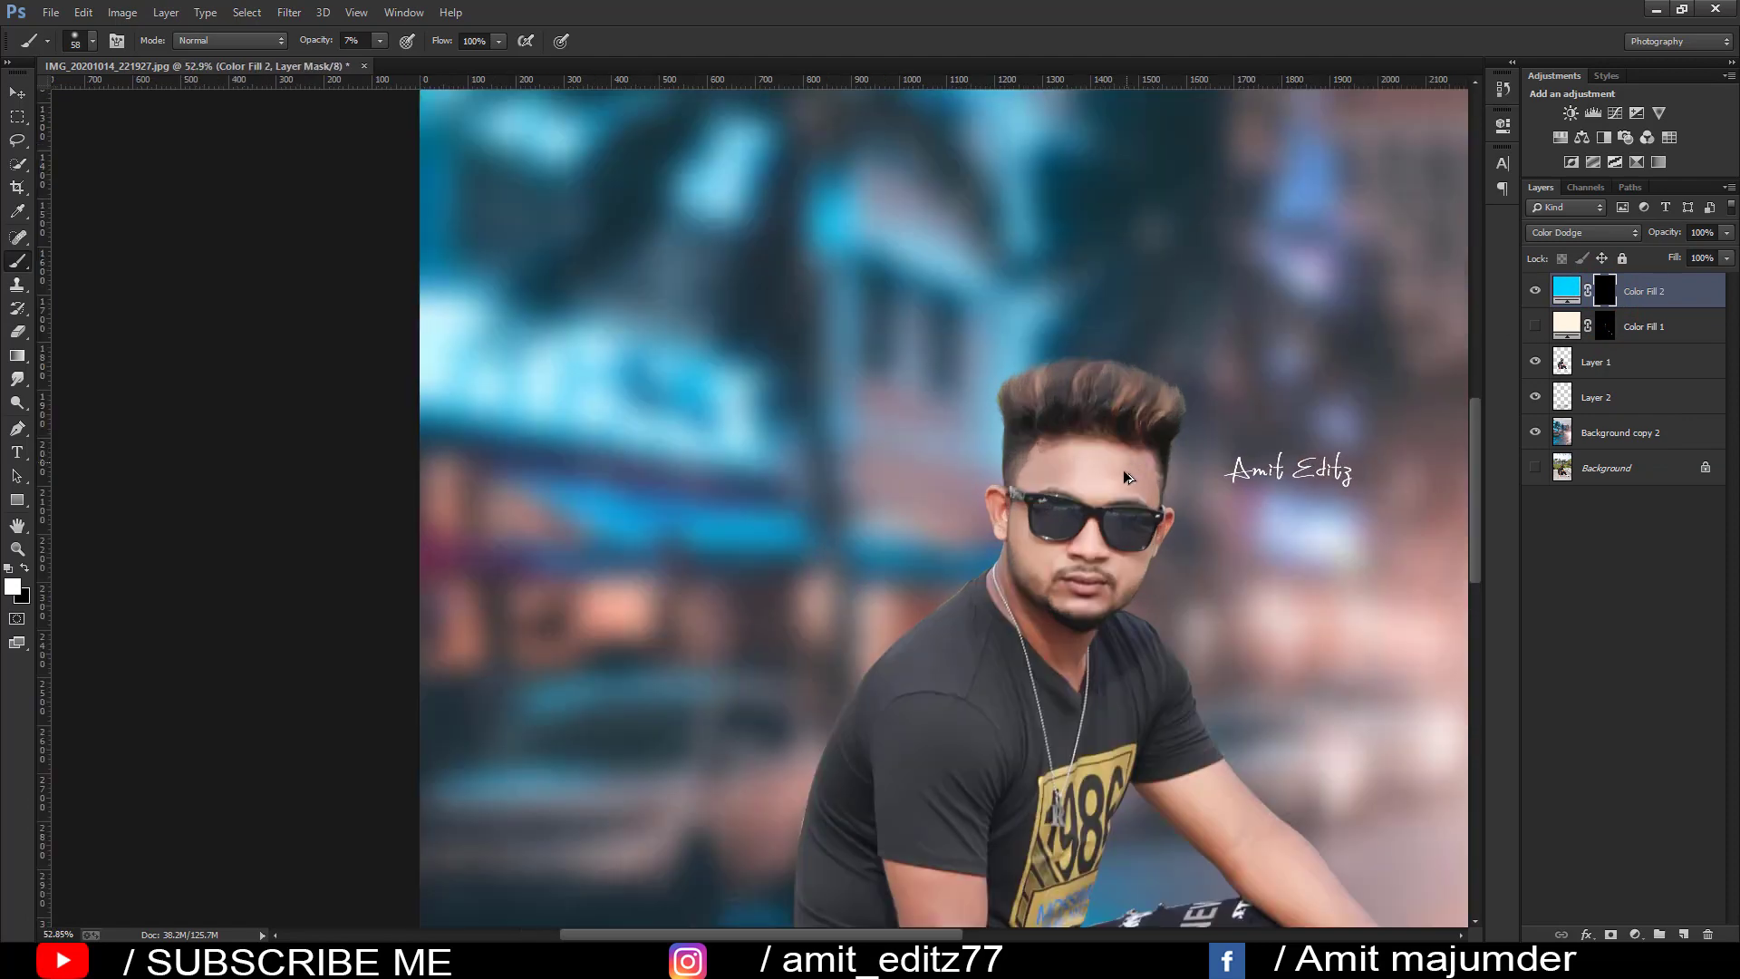
{"action": "scroll", "coordinate": [1123, 469], "scroll_direction": "up", "scroll_amount": 2}
{"action": "scroll", "coordinate": [121, 514], "scroll_direction": "down", "scroll_amount": 2}
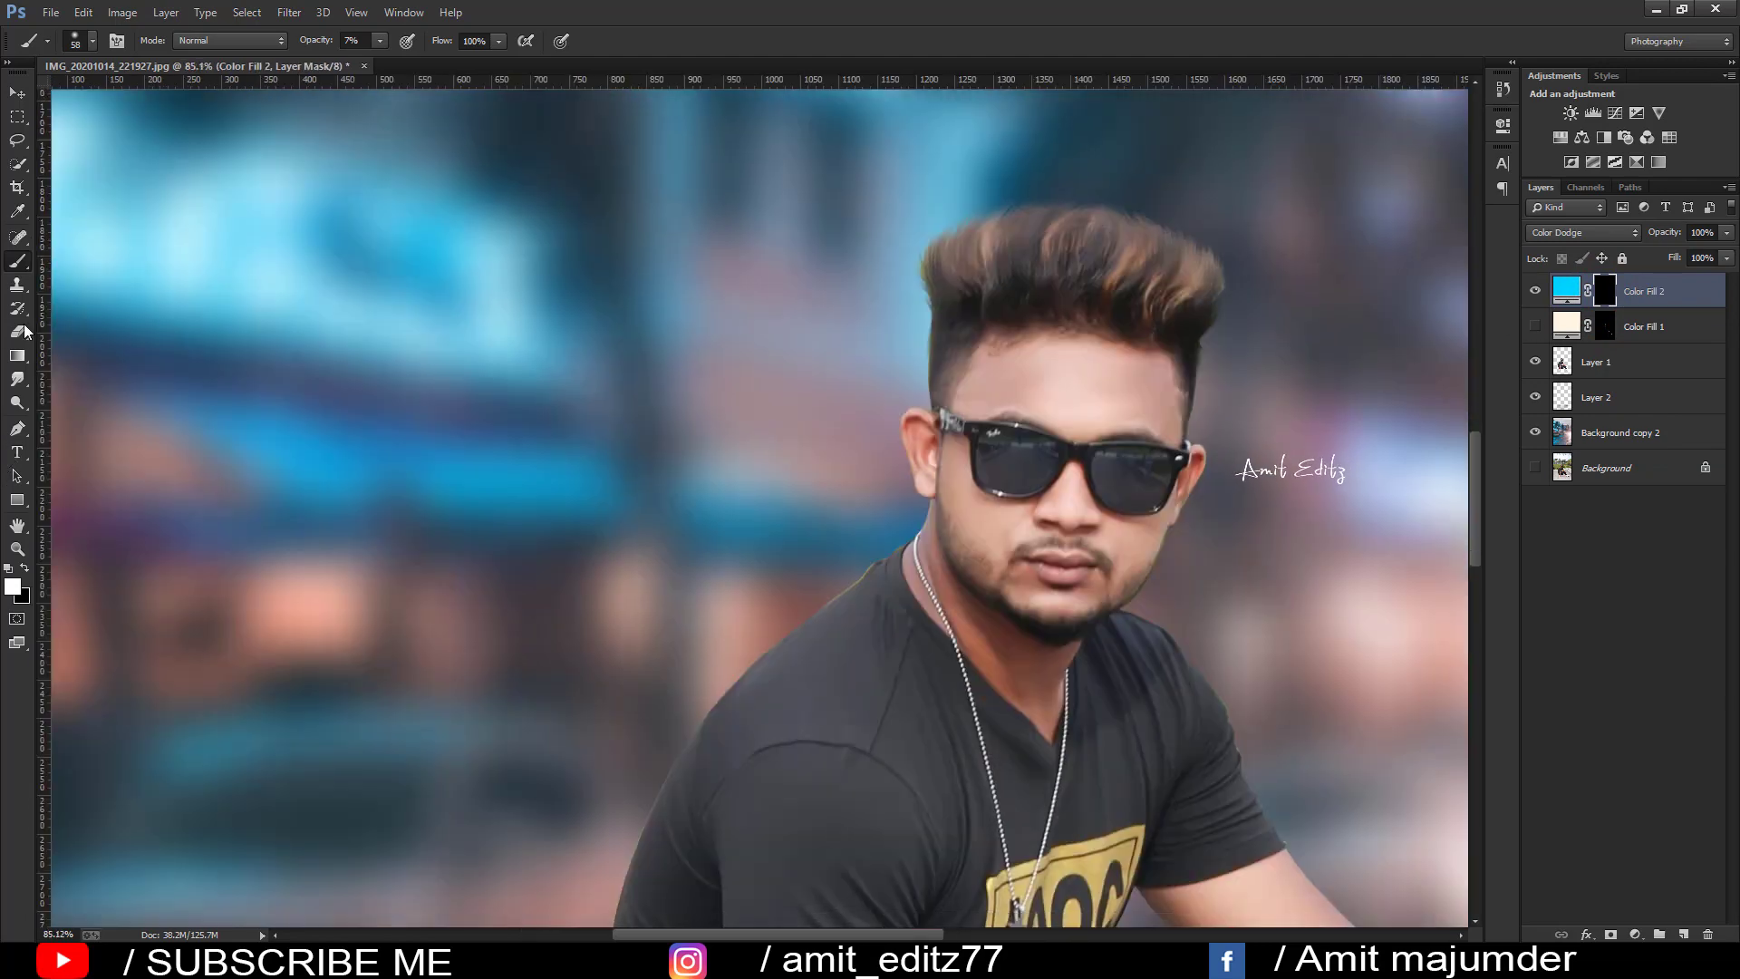
Step: Load the man's outline as a selection, set brush opacity to 64%, and undo a test stroke
{"action": "left_click", "coordinate": [1565, 367], "text": "ctrl"}
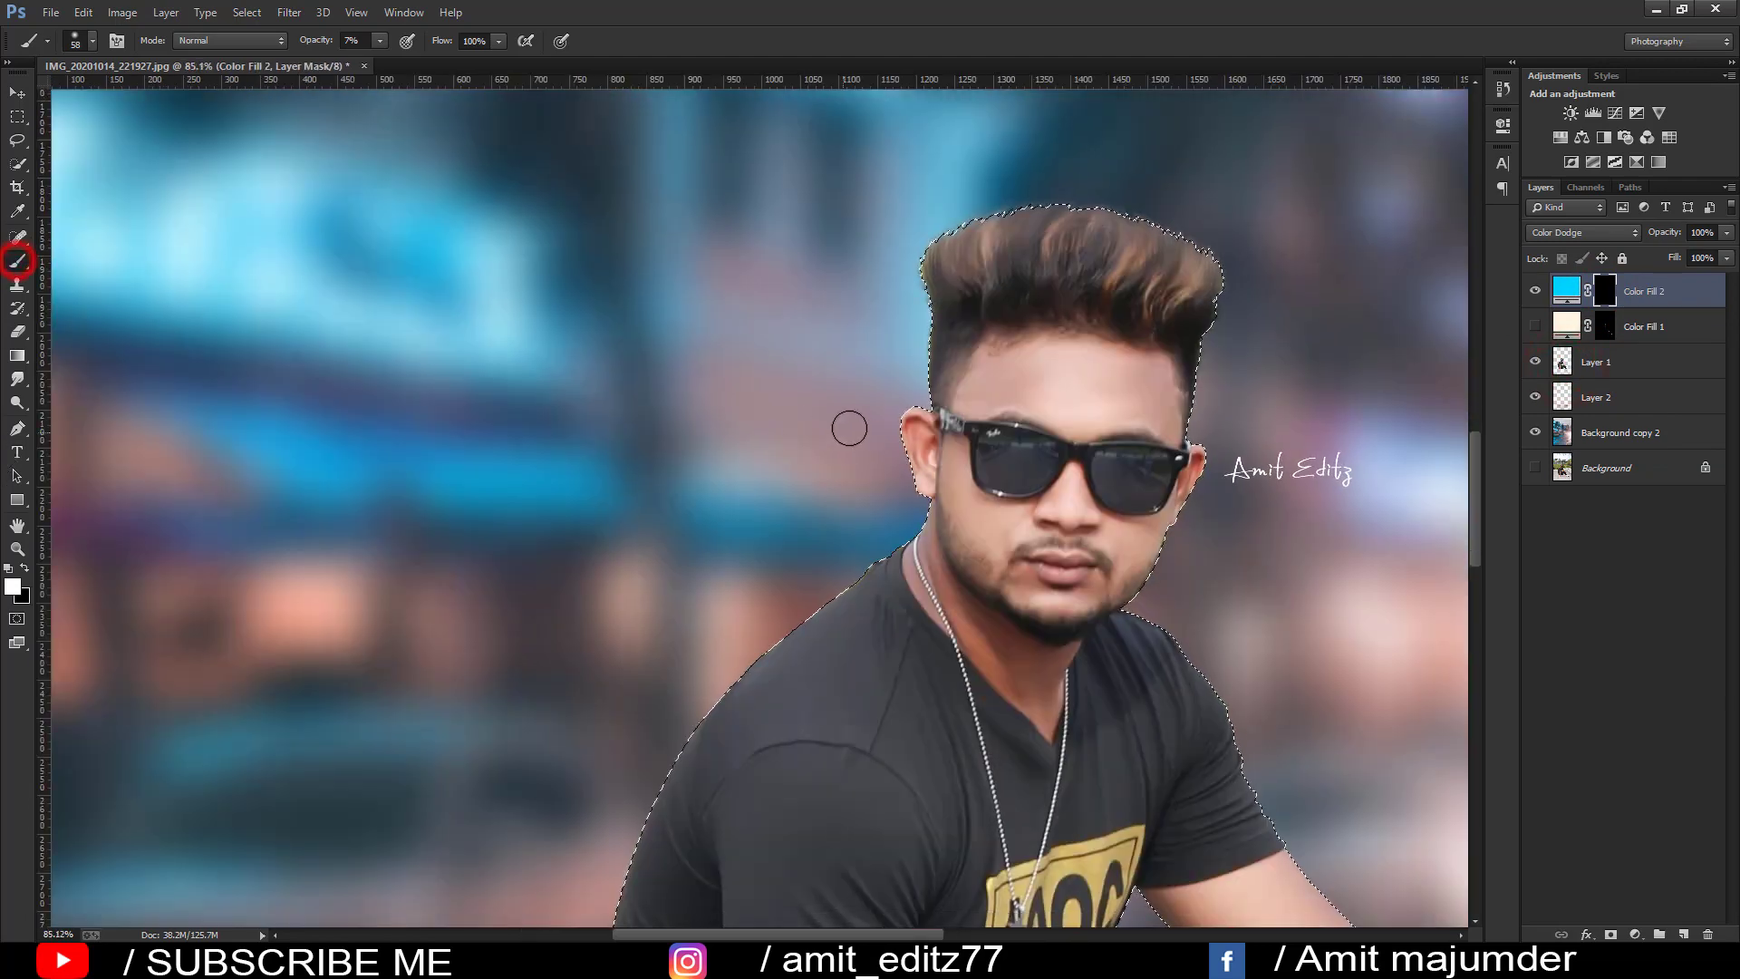
{"action": "left_click", "coordinate": [883, 413]}
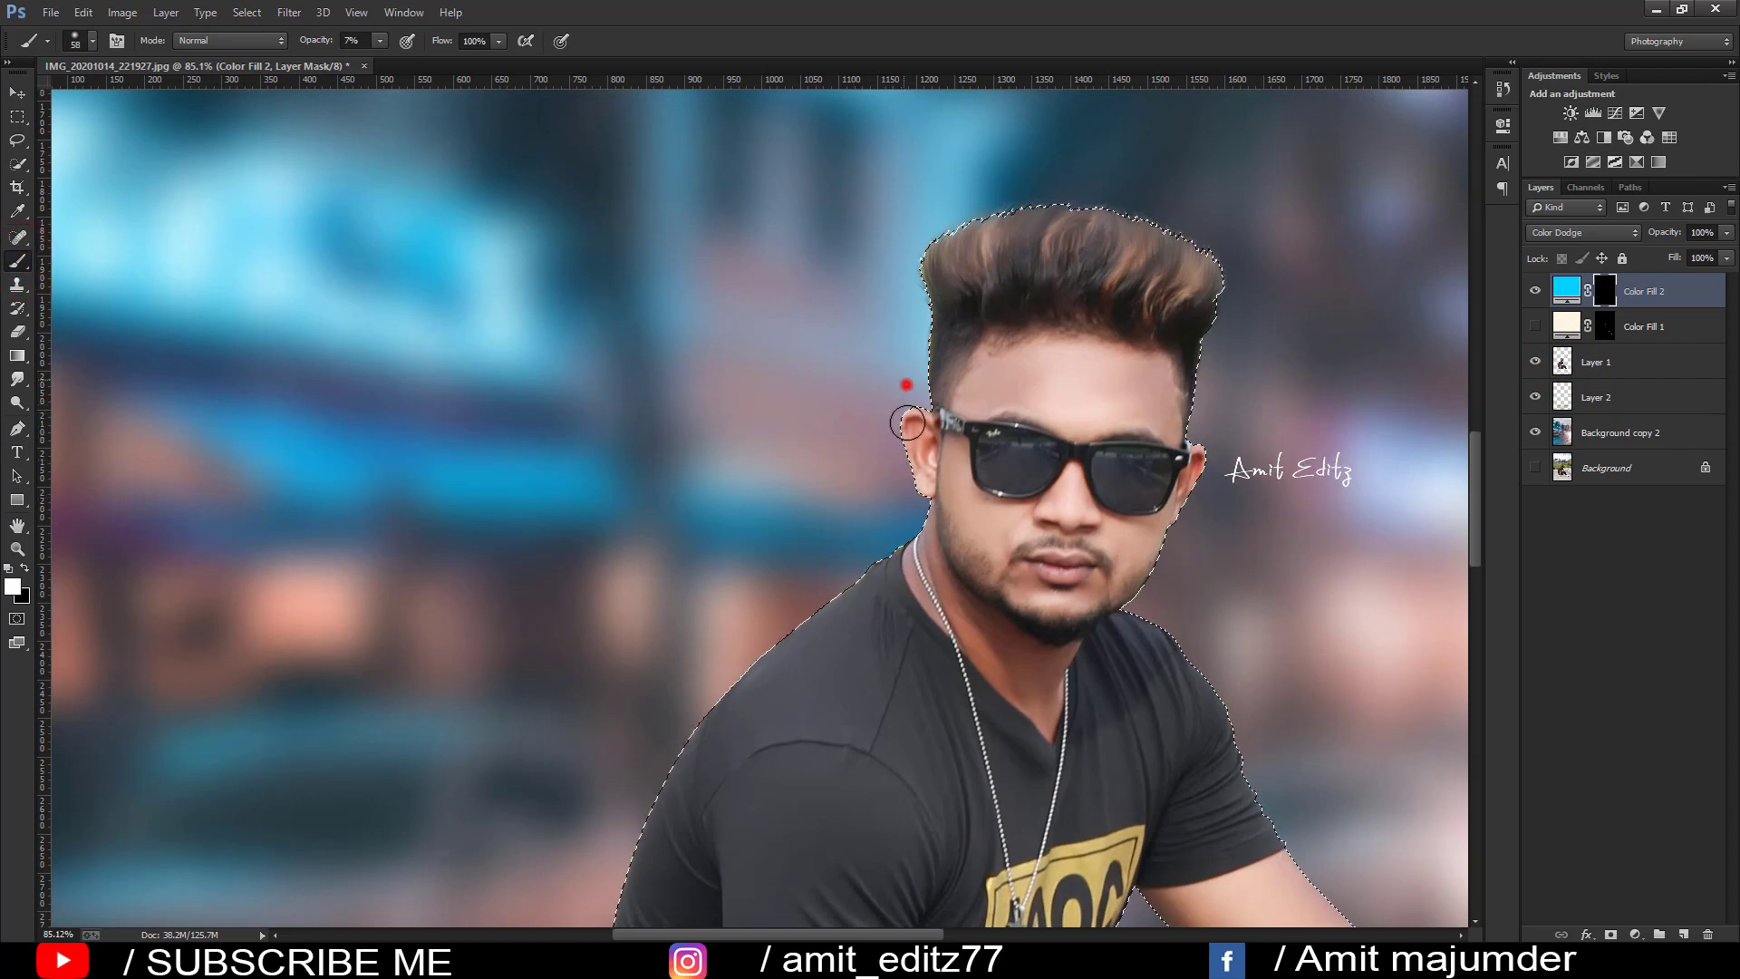
{"action": "left_click_drag", "start_coordinate": [907, 423], "coordinate": [902, 377]}
{"action": "left_click", "coordinate": [355, 41]}
{"action": "type", "text": "75"}
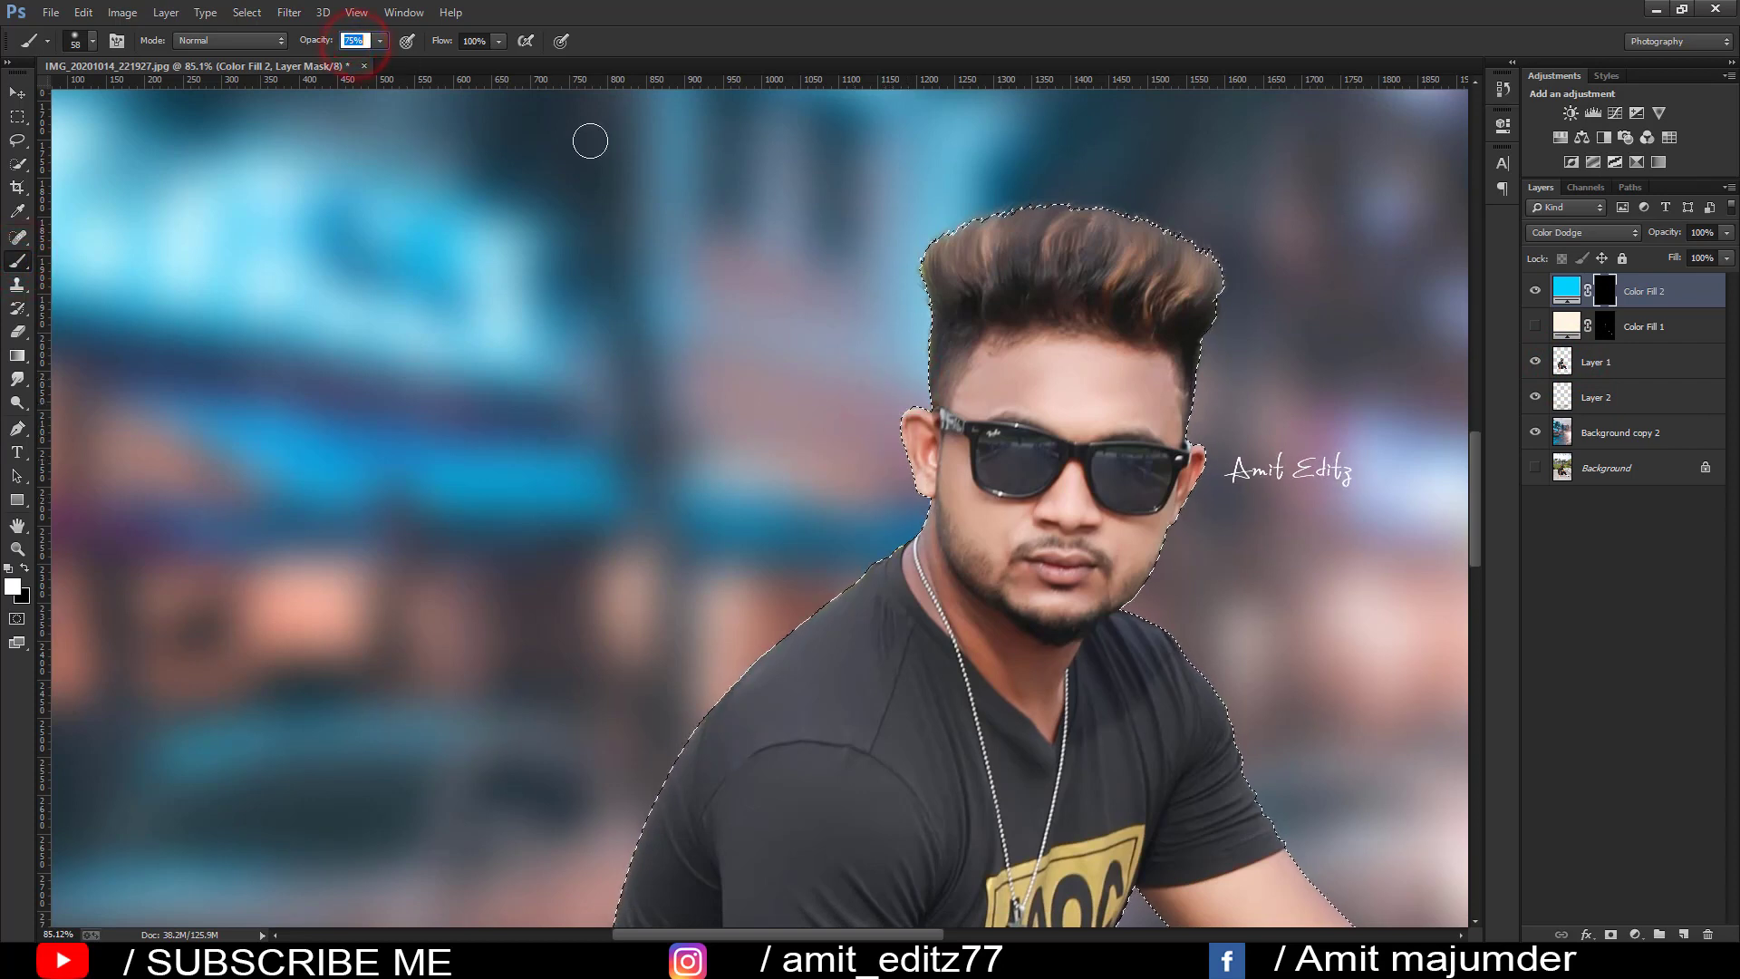
{"action": "scroll", "coordinate": [780, 226], "scroll_direction": "down", "scroll_amount": 1}
{"action": "type", "text": "64"}
{"action": "scroll", "coordinate": [968, 312], "scroll_direction": "down", "scroll_amount": 2}
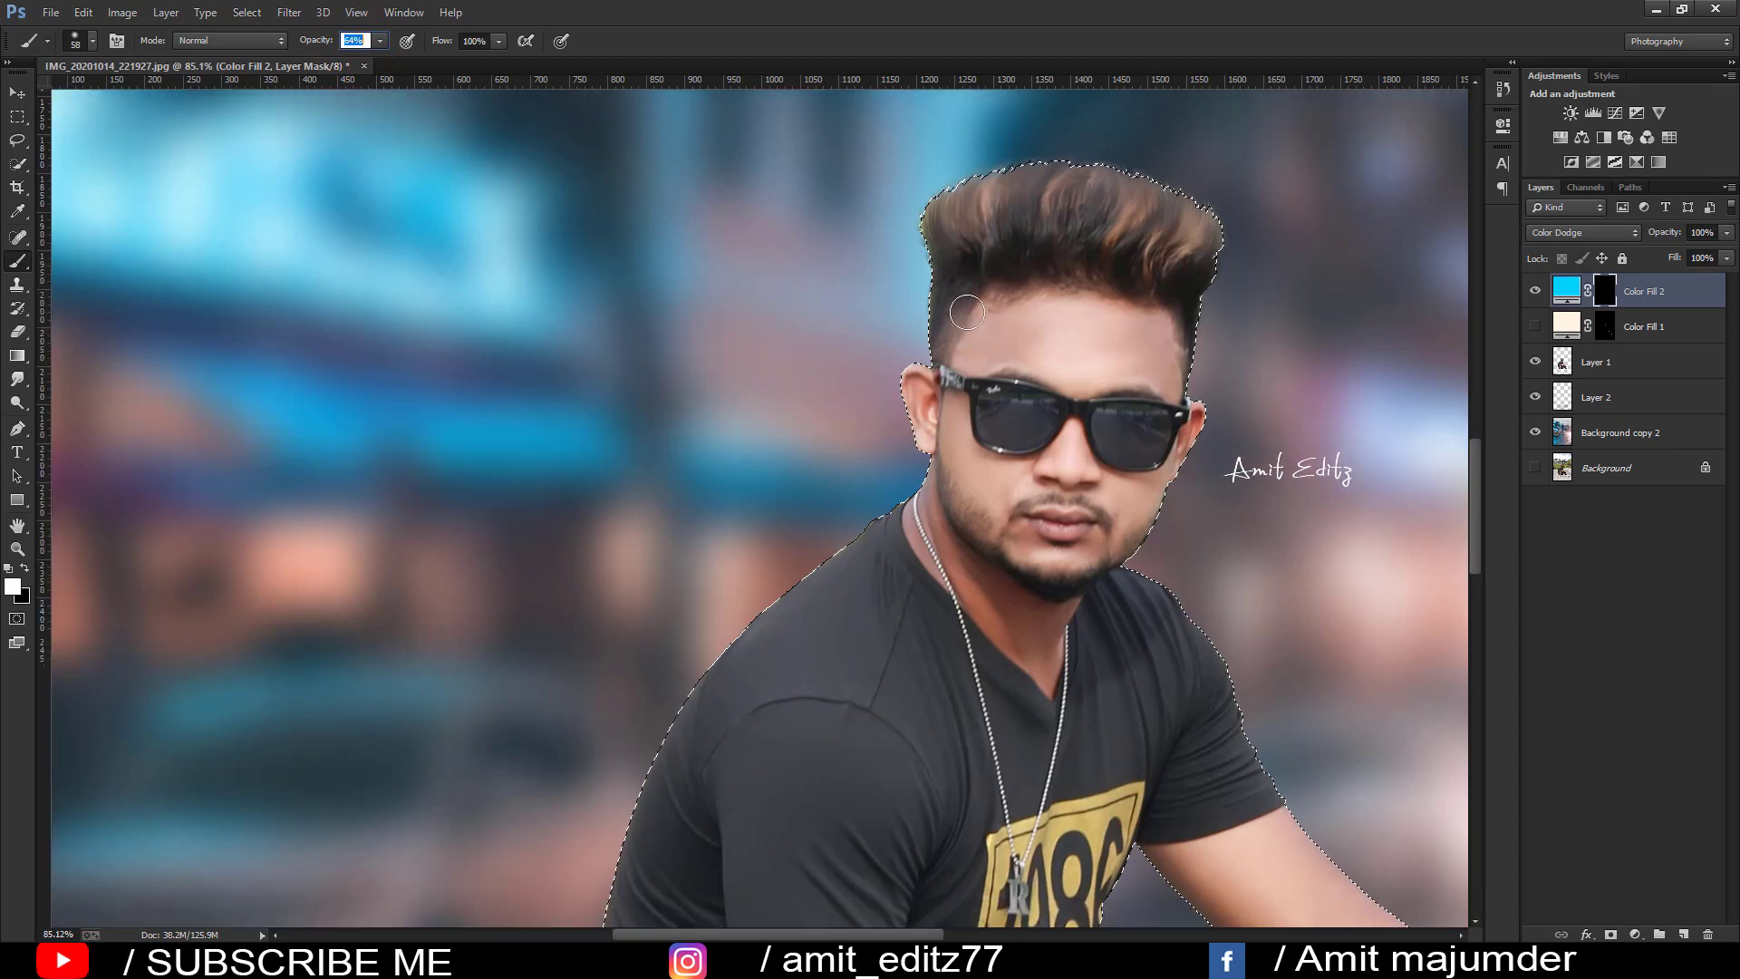
{"action": "left_click_drag", "start_coordinate": [915, 226], "coordinate": [929, 304]}
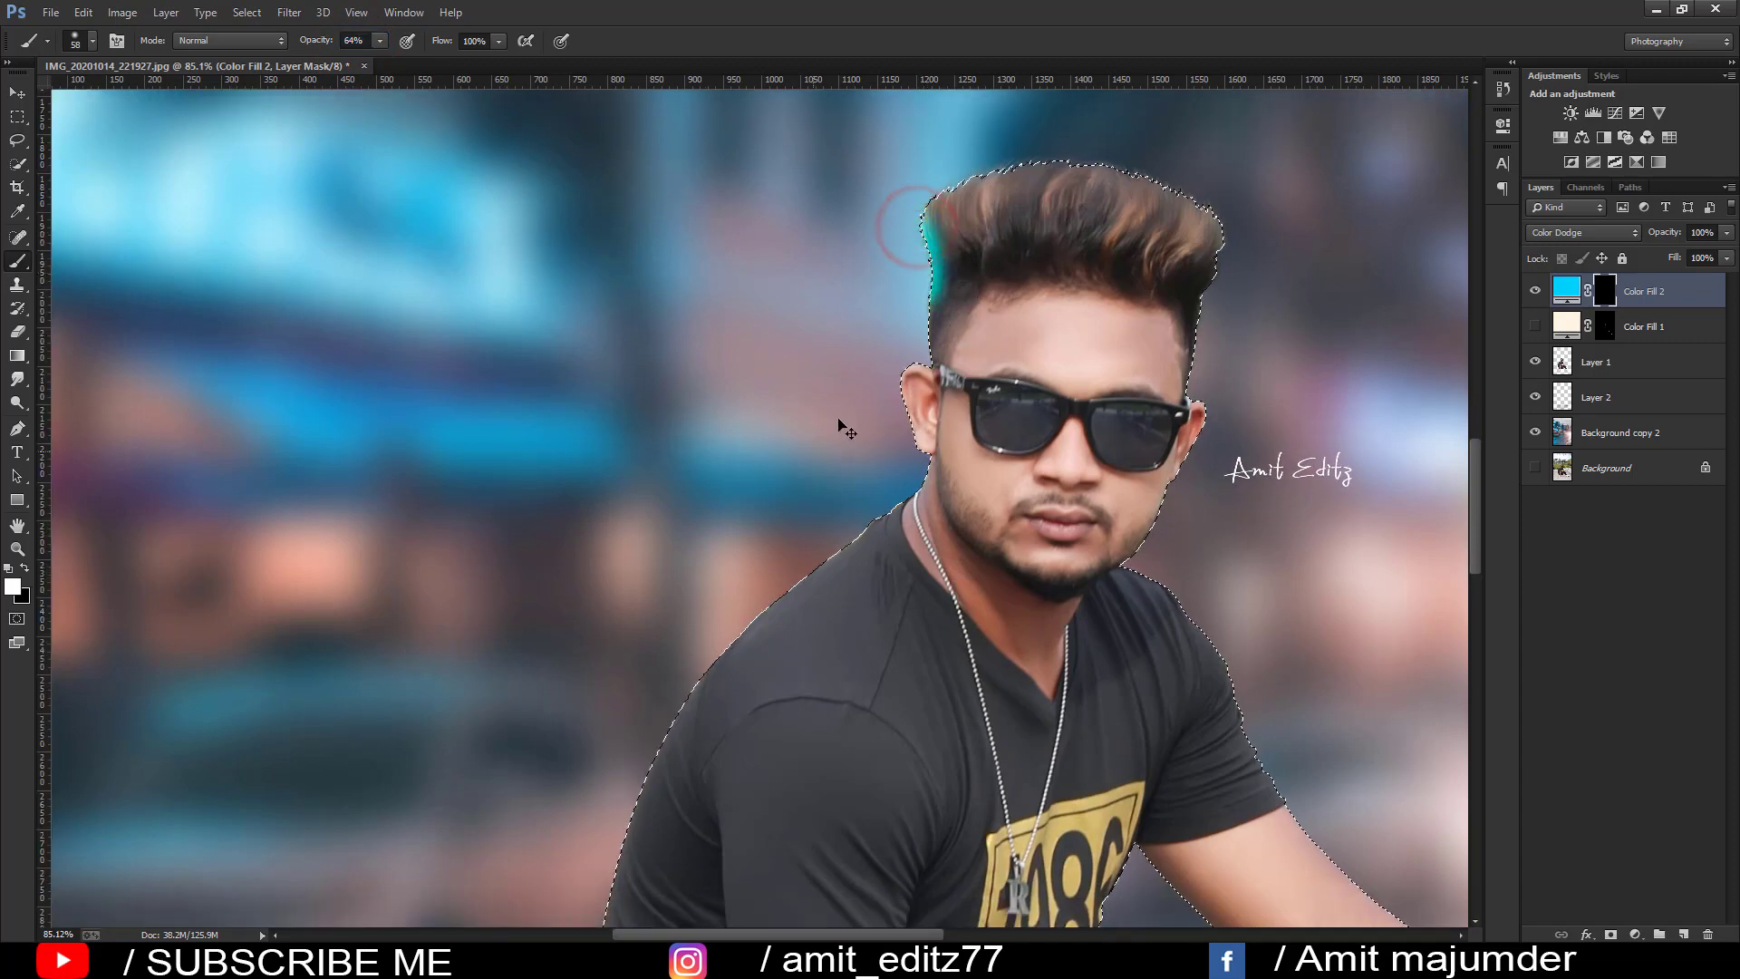
{"action": "key", "text": "ctrl+z"}
{"action": "scroll", "coordinate": [871, 399], "scroll_direction": "up", "scroll_amount": 3}
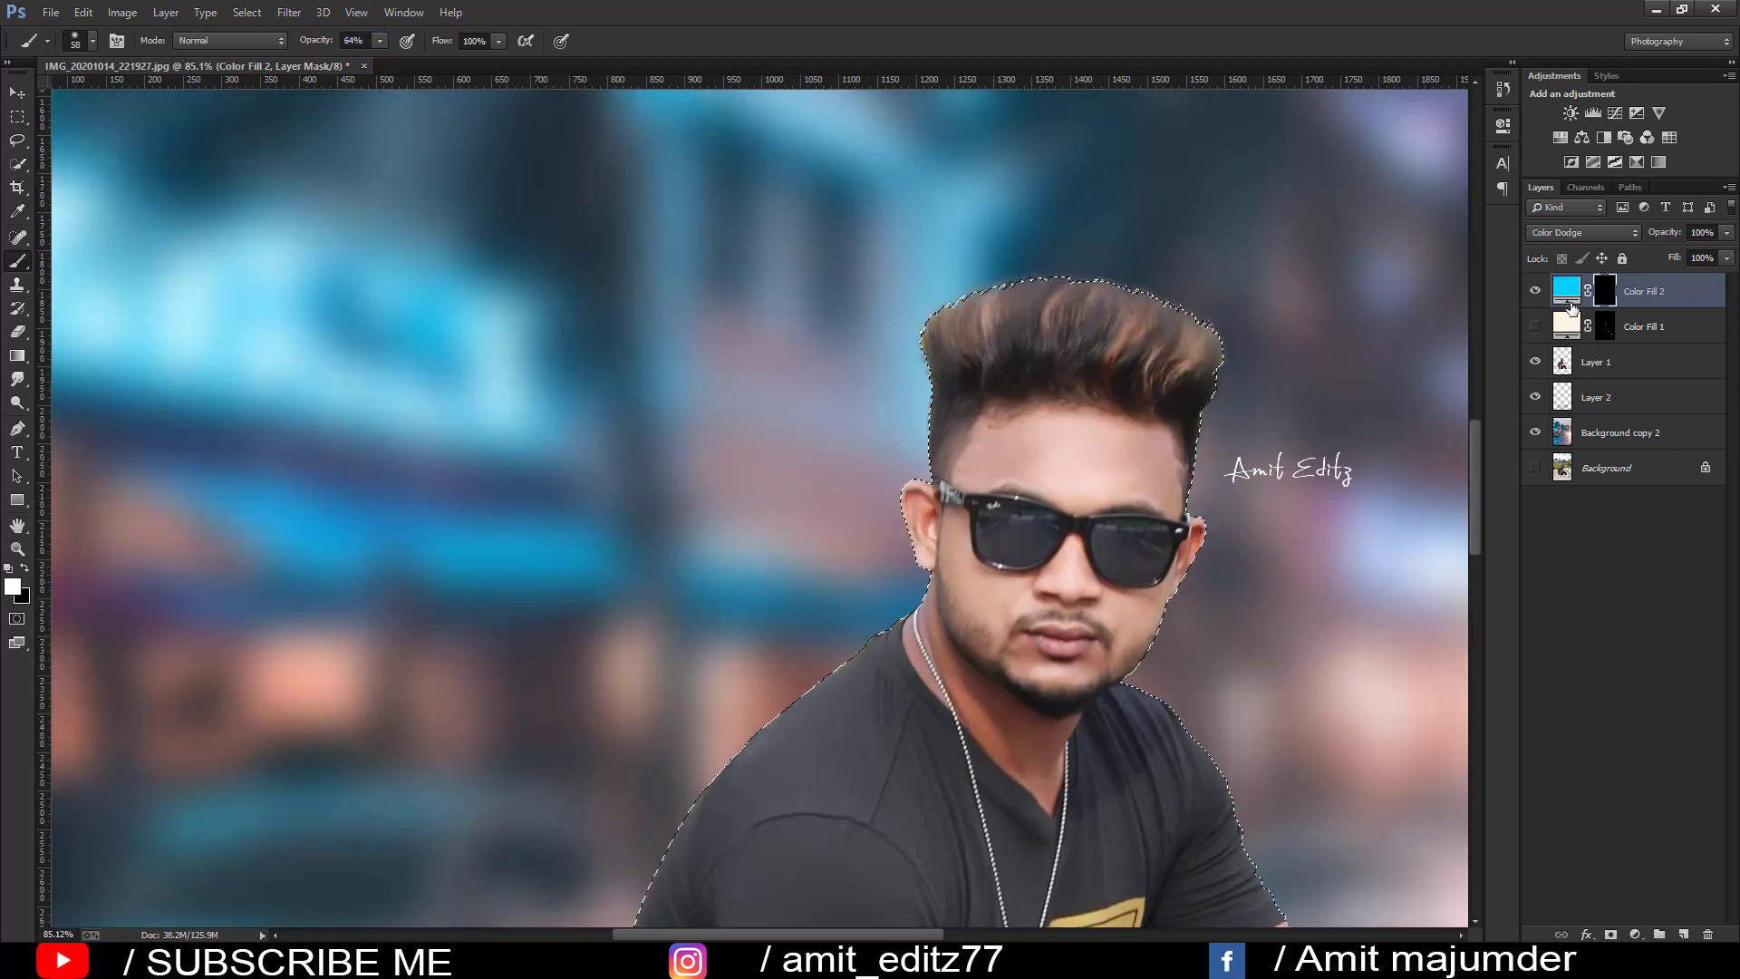
Step: Change Color Fill 2's colour from cyan to sky blue #65afe3
{"action": "double_click", "coordinate": [1571, 292]}
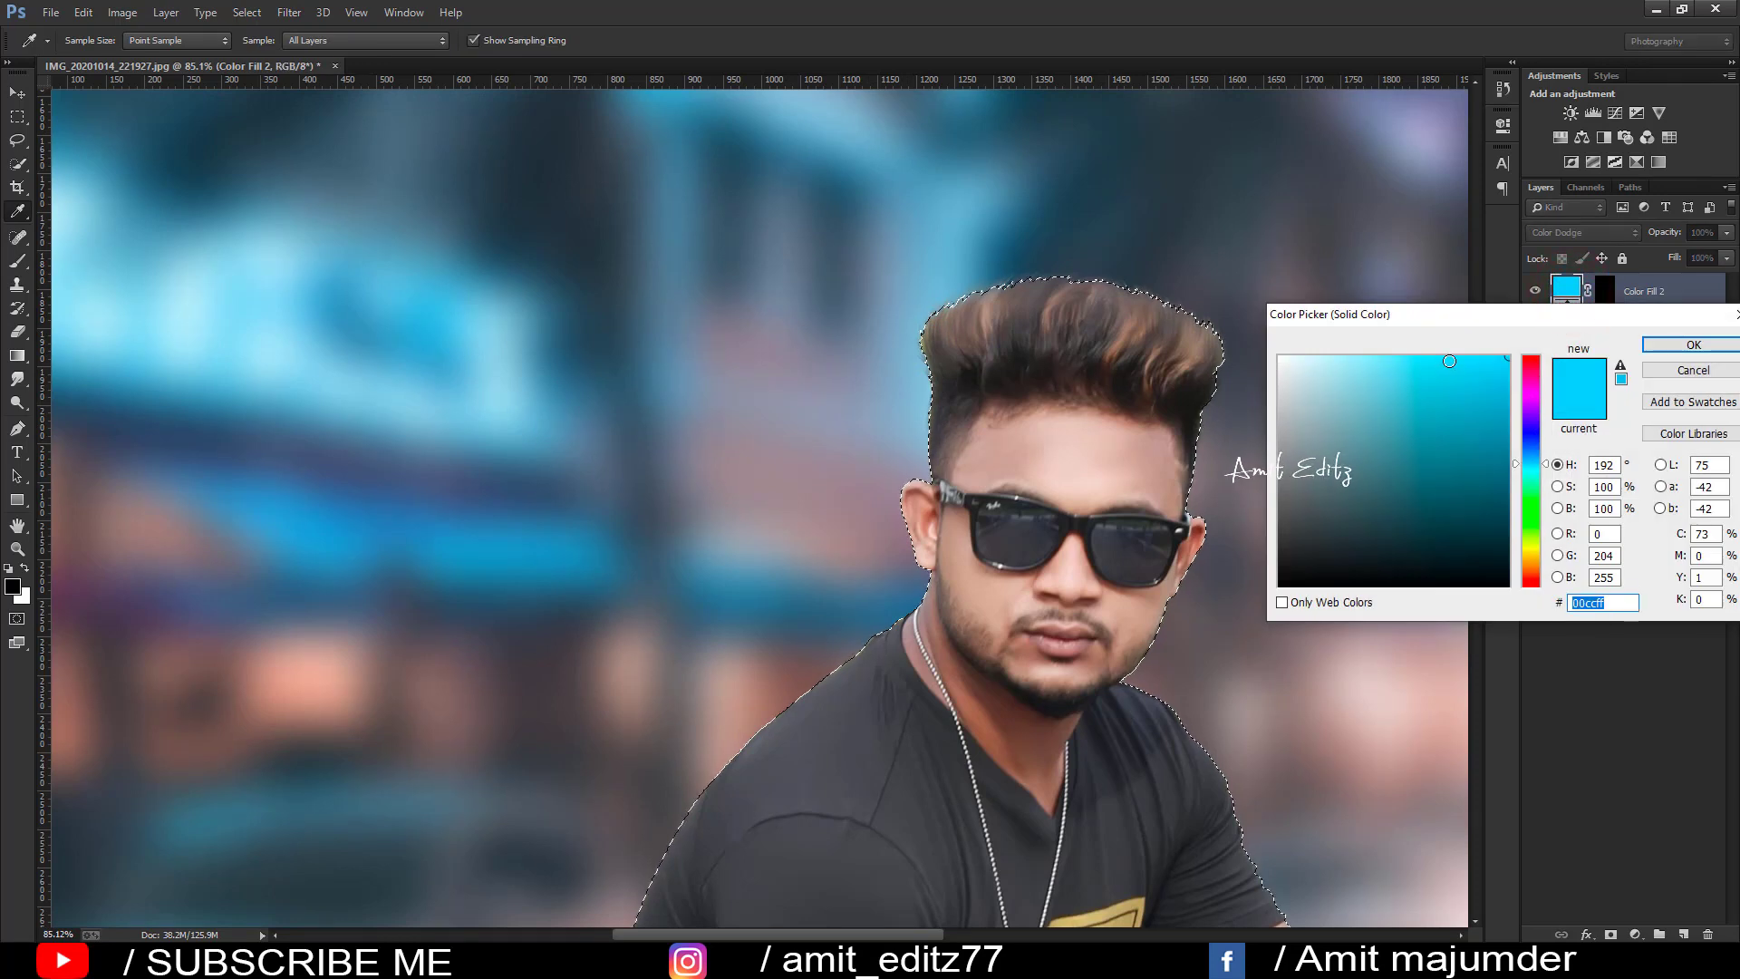
{"action": "left_click", "coordinate": [1450, 362]}
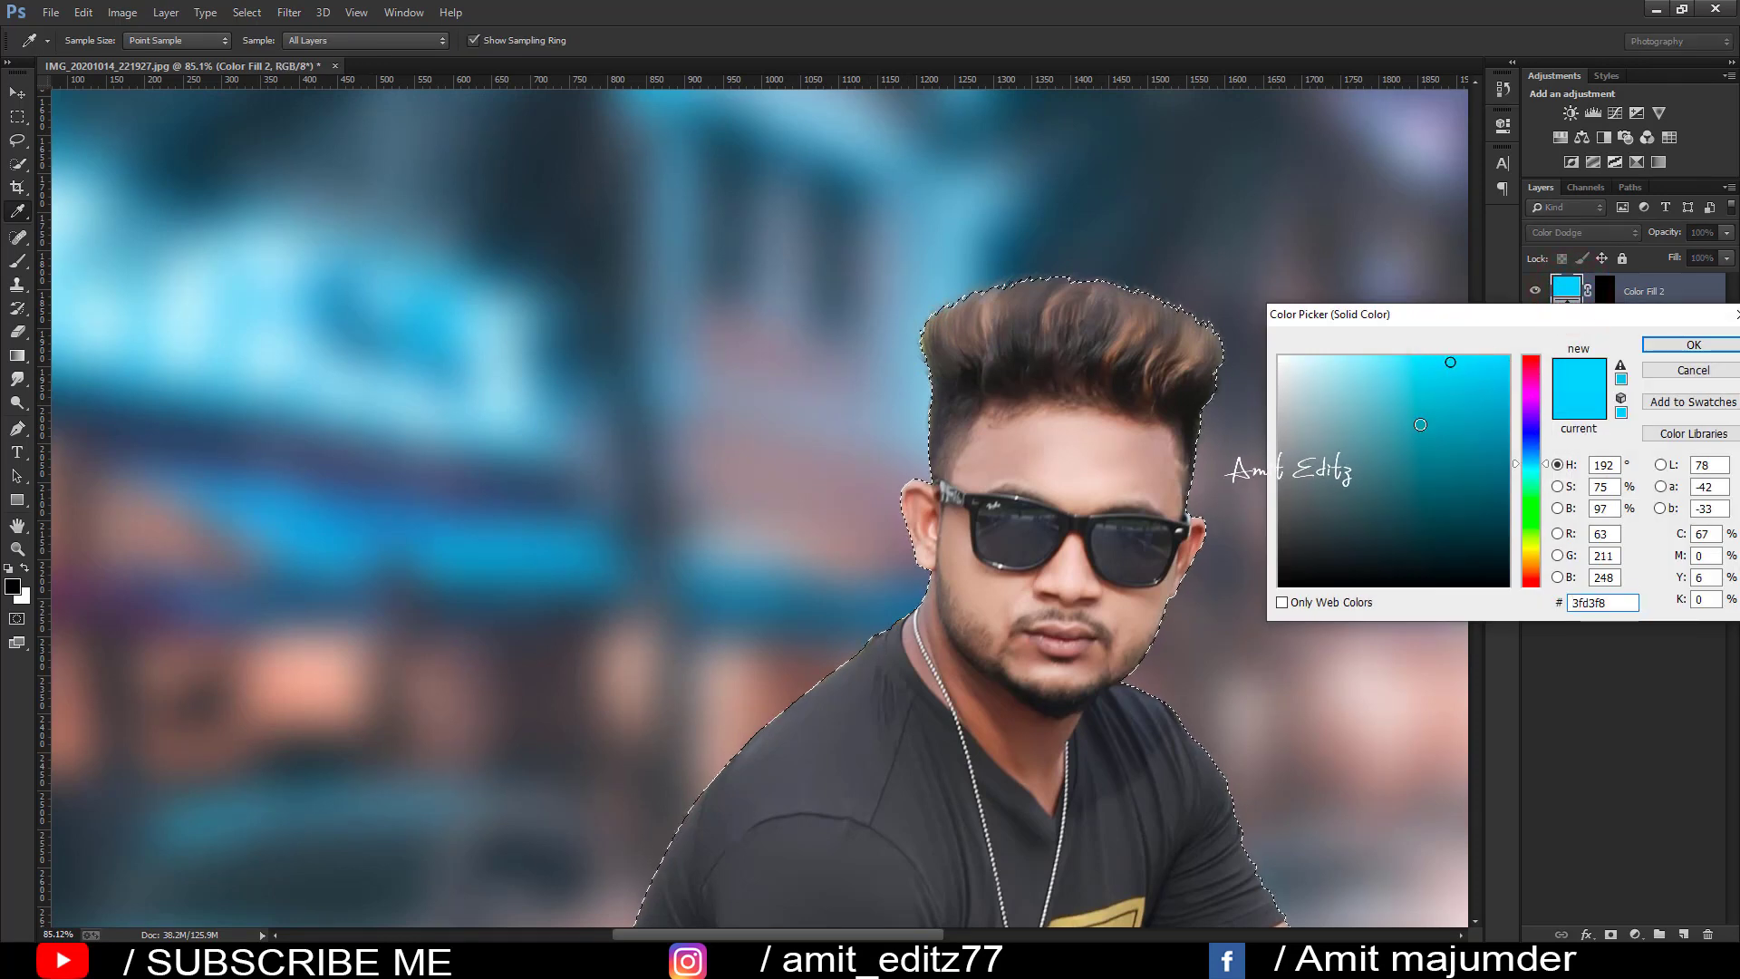
{"action": "mouse_move", "coordinate": [1441, 428]}
{"action": "left_mouse_down"}
{"action": "mouse_move", "coordinate": [1485, 456]}
{"action": "mouse_move", "coordinate": [1532, 448]}
{"action": "left_mouse_up"}
{"action": "left_click_drag", "start_coordinate": [1401, 370], "coordinate": [1385, 357]}
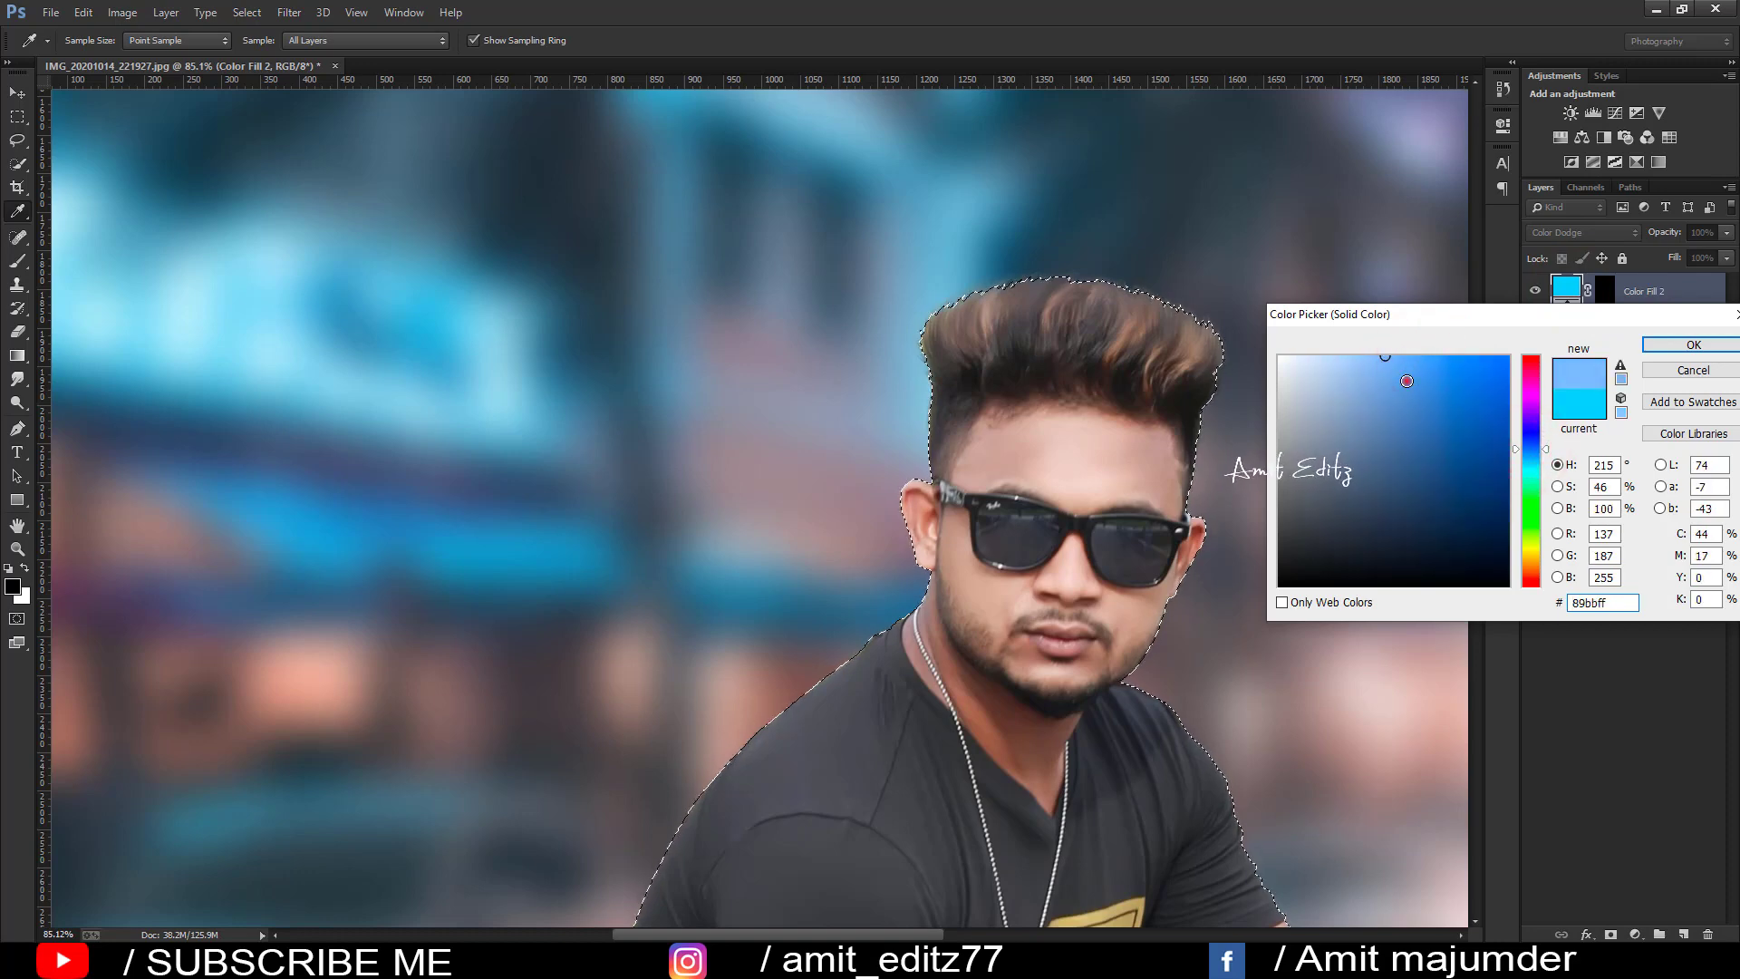
{"action": "left_click", "coordinate": [1407, 381]}
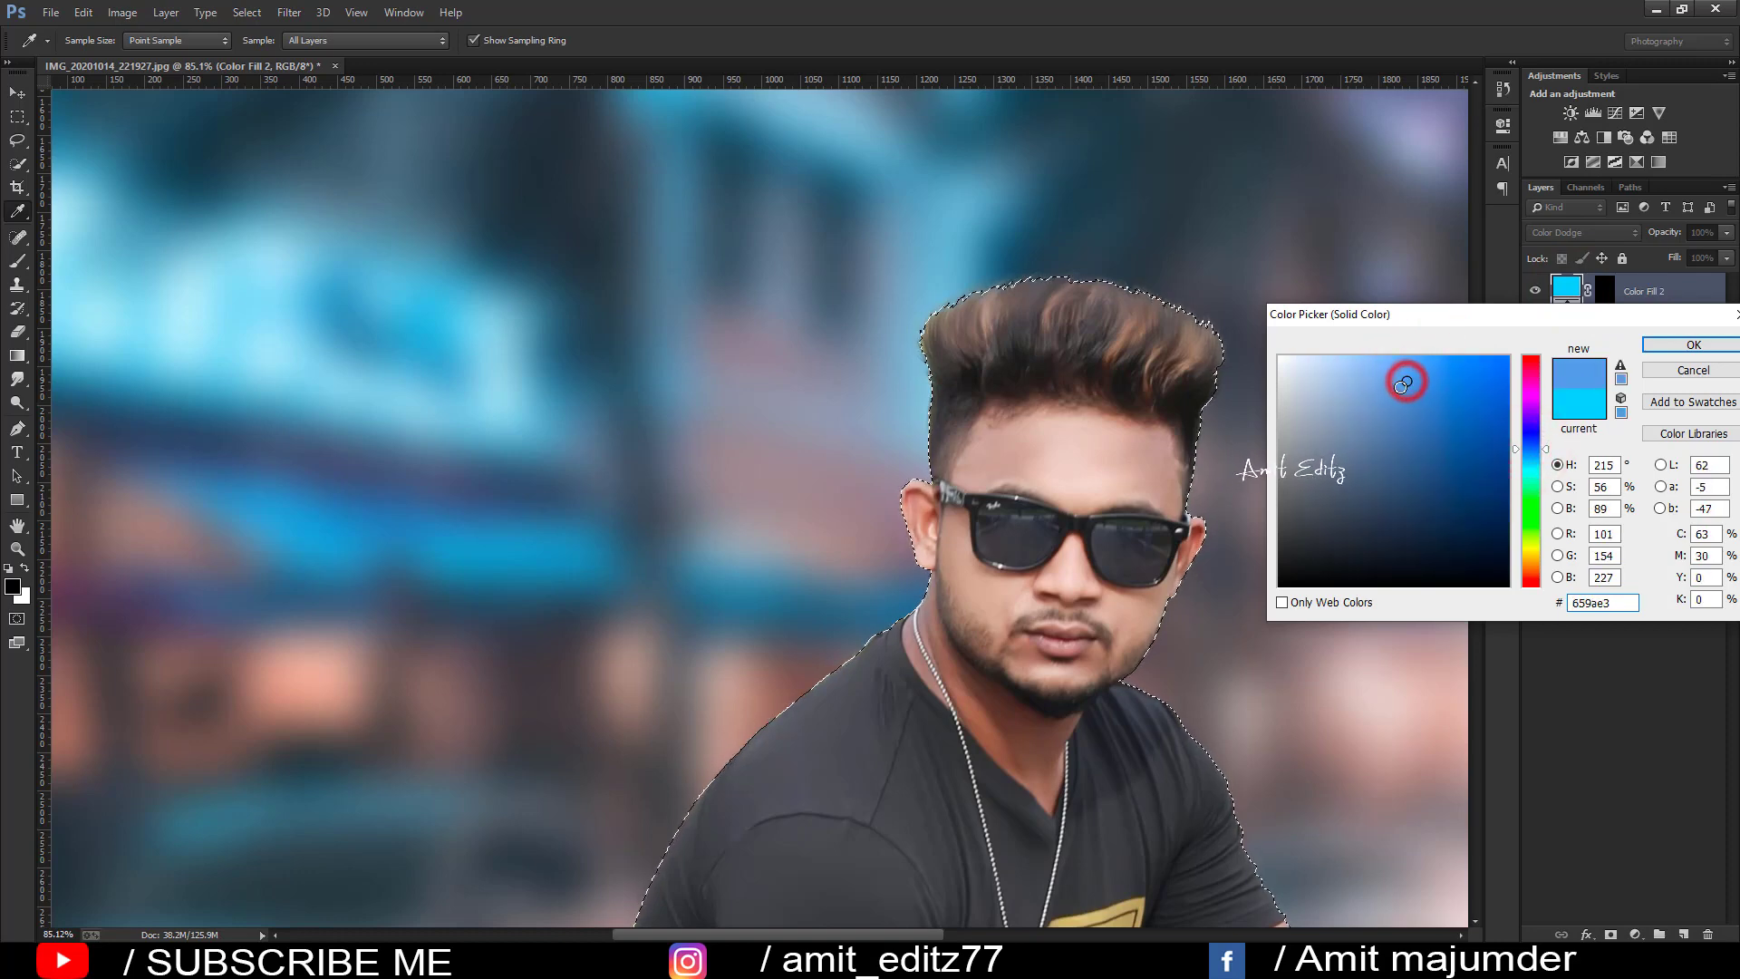
{"action": "left_click", "coordinate": [1531, 456]}
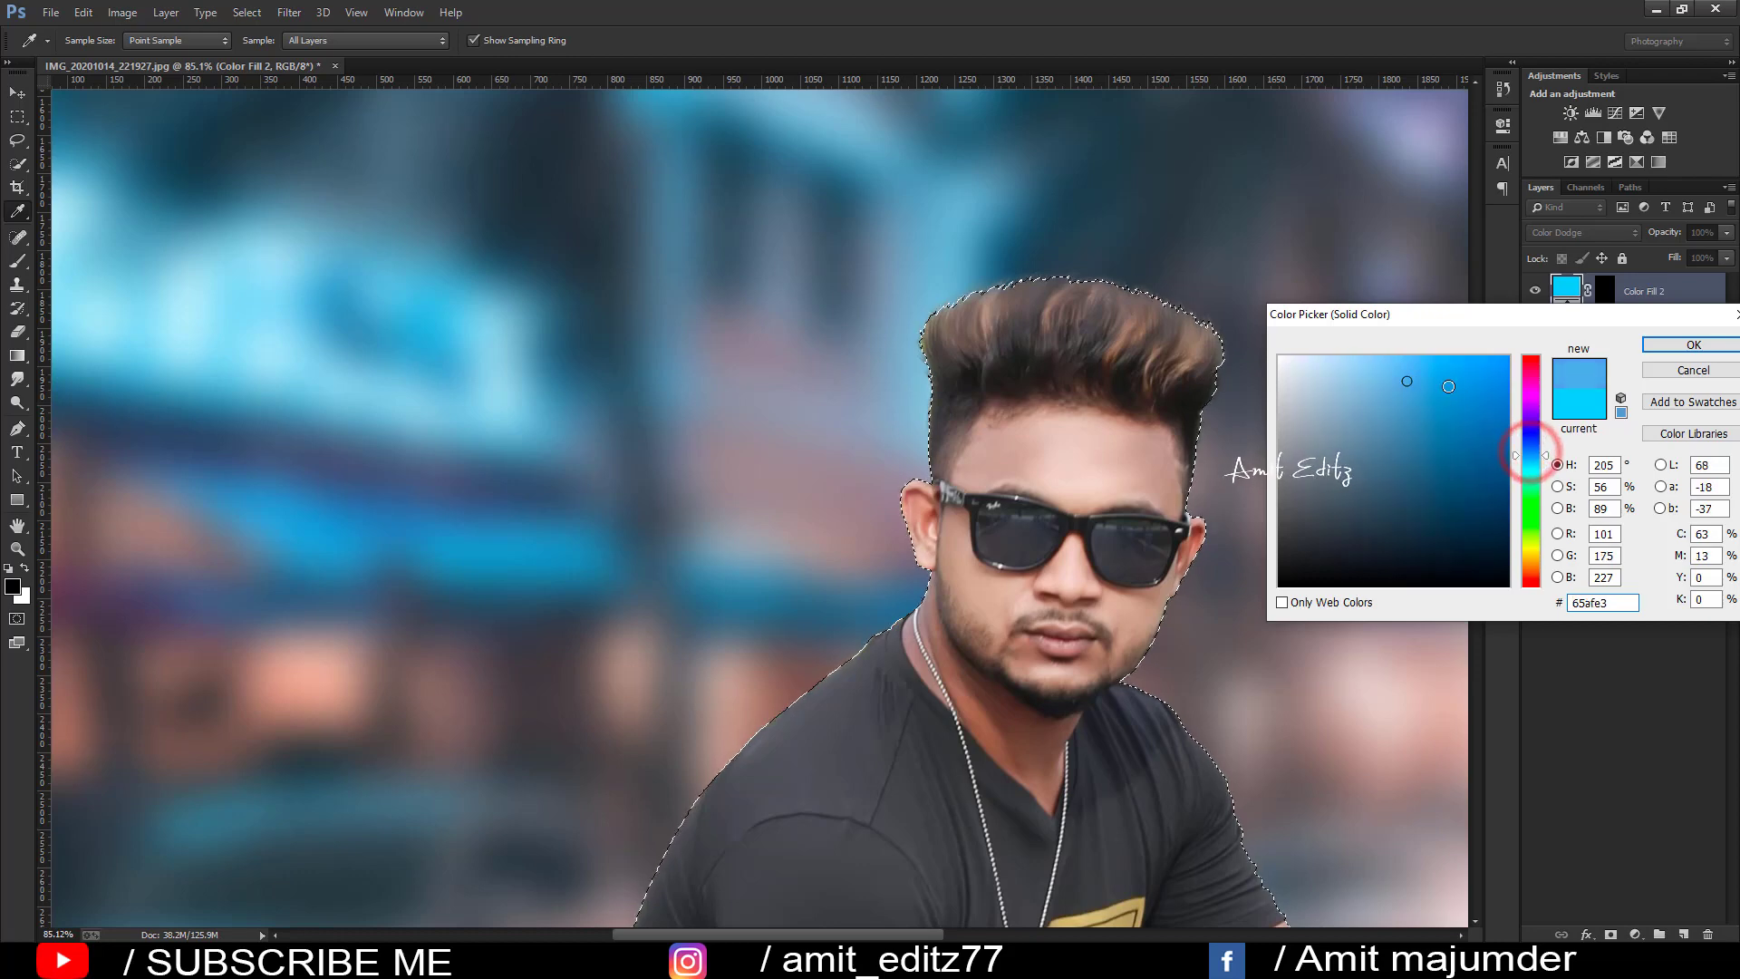
{"action": "left_click", "coordinate": [1679, 346]}
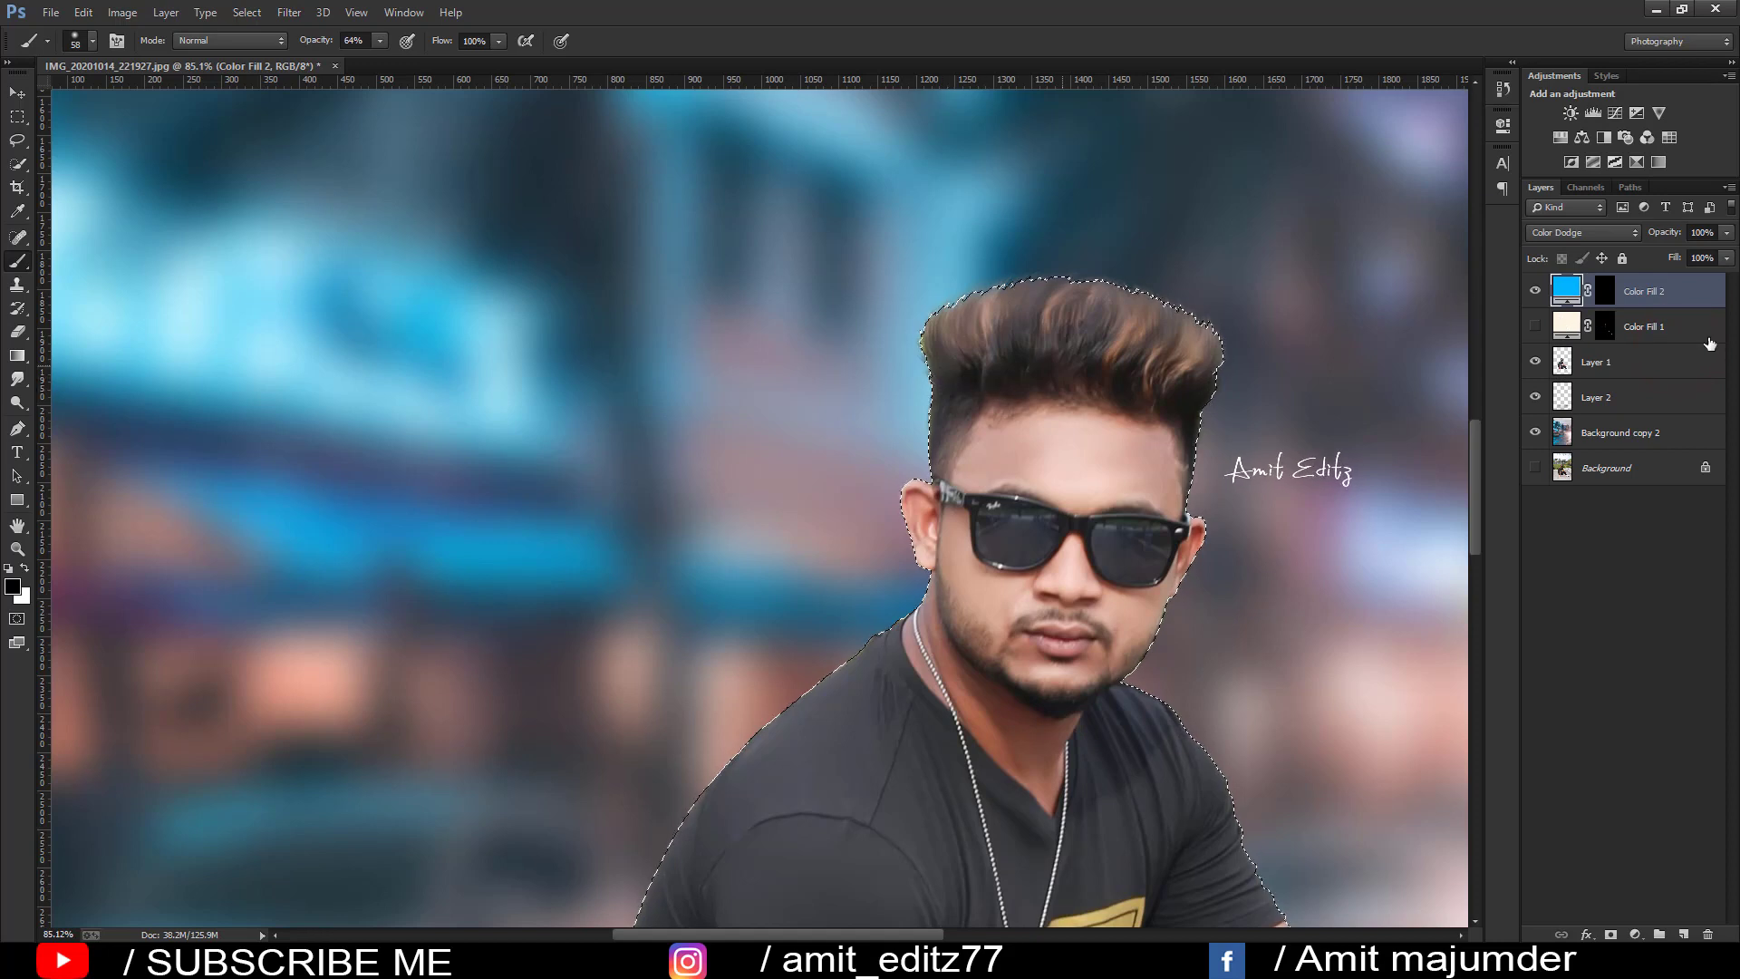
Step: Paint white on Color Fill 2's mask to add blue rim light along hair, ear, neck and shoulder
{"action": "left_click", "coordinate": [1600, 299]}
{"action": "key", "text": "x"}
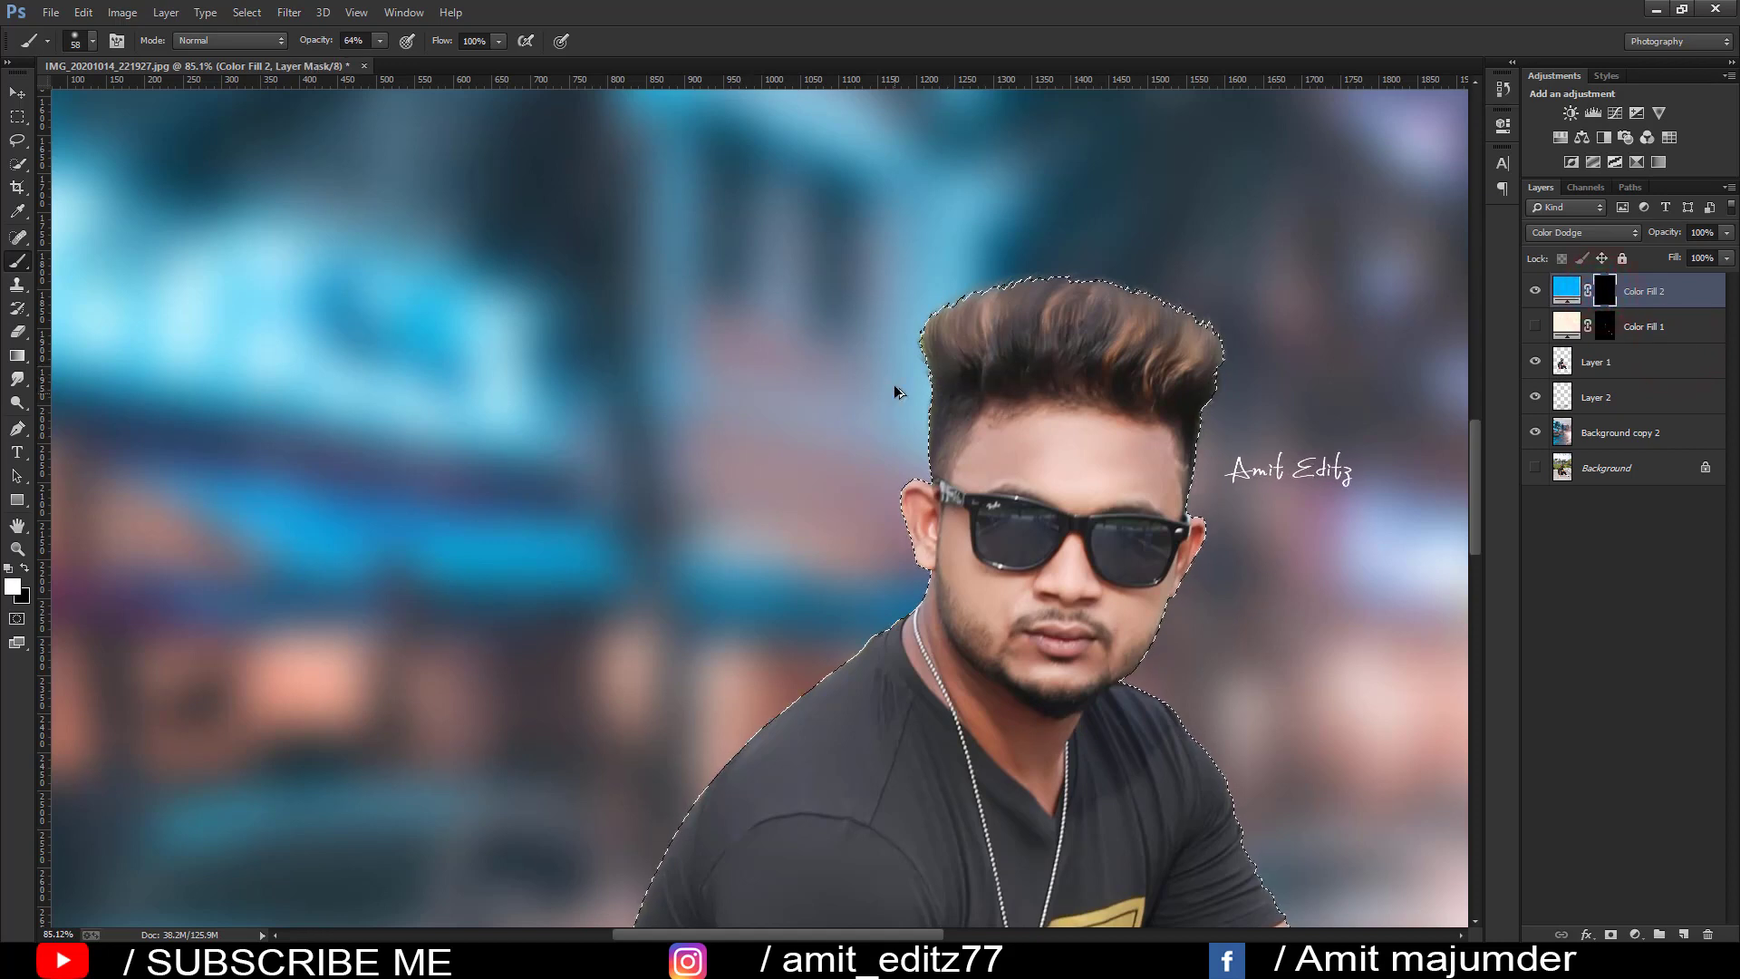
{"action": "scroll", "coordinate": [895, 392], "scroll_direction": "up", "scroll_amount": 3}
{"action": "left_click_drag", "start_coordinate": [923, 361], "coordinate": [910, 521]}
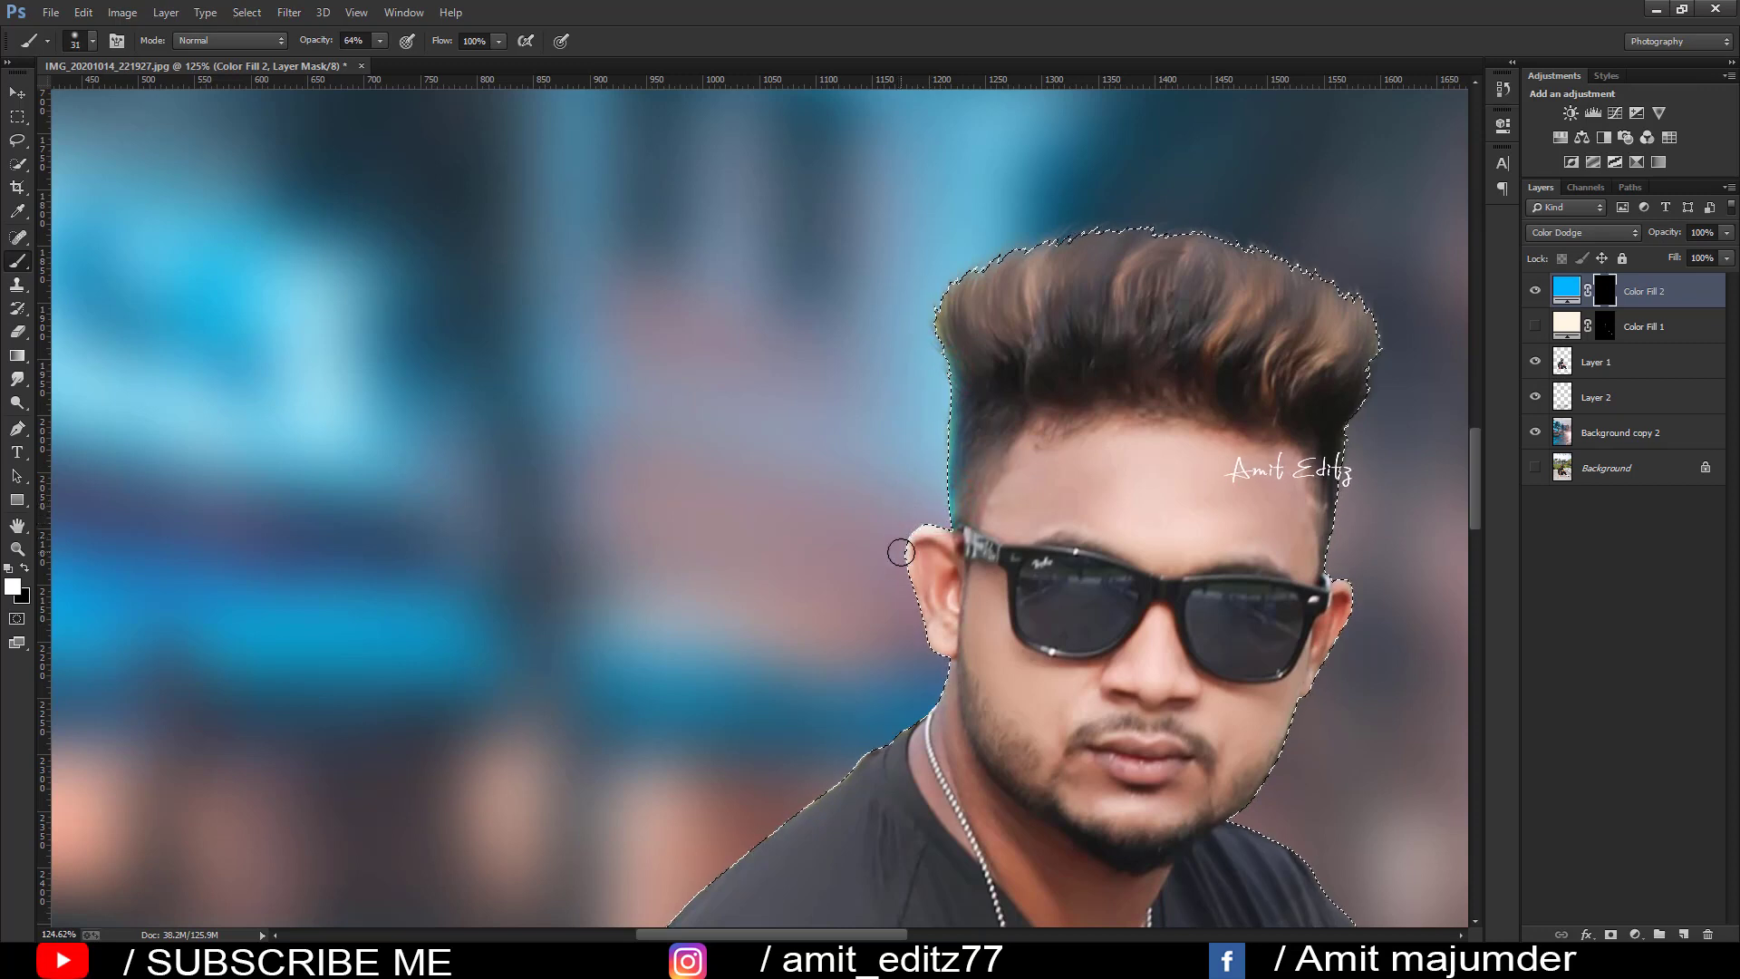
{"action": "scroll", "coordinate": [901, 549], "scroll_direction": "down", "scroll_amount": 2}
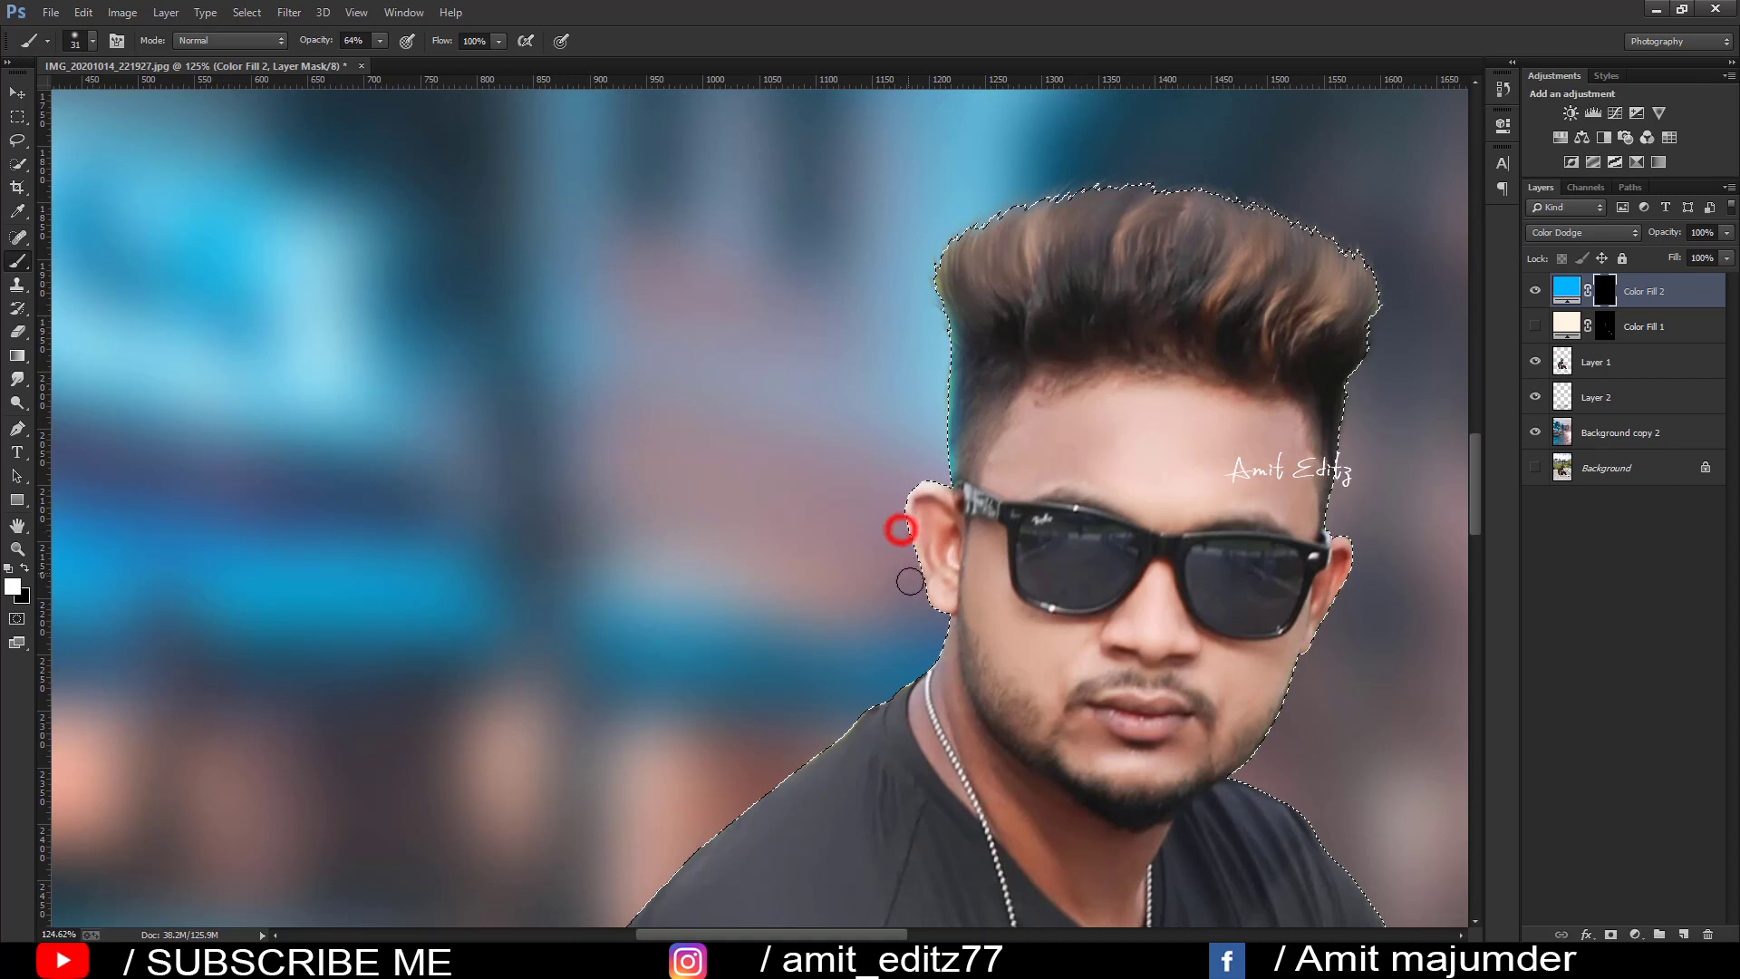
{"action": "mouse_move", "coordinate": [910, 581]}
{"action": "left_mouse_down"}
{"action": "mouse_move", "coordinate": [896, 680]}
{"action": "mouse_move", "coordinate": [843, 714]}
{"action": "left_mouse_up"}
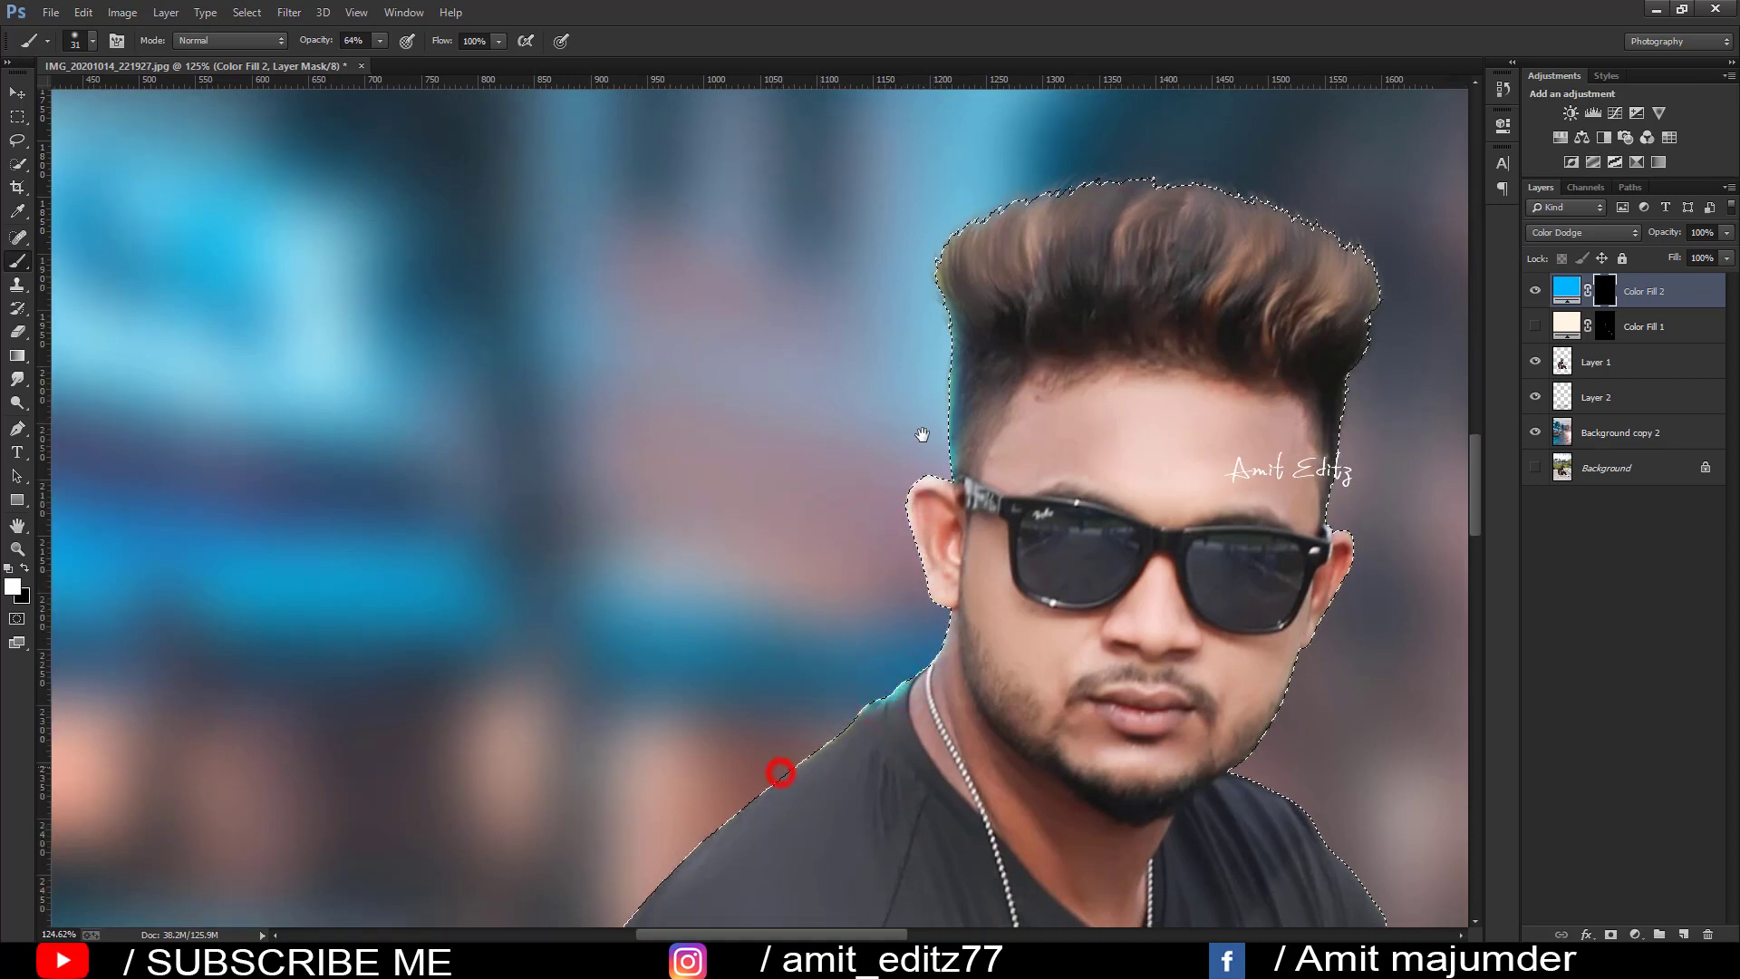
{"action": "scroll", "coordinate": [786, 757], "scroll_direction": "down", "scroll_amount": 5}
{"action": "scroll", "coordinate": [786, 757], "scroll_direction": "left", "scroll_amount": 2}
{"action": "left_click_drag", "start_coordinate": [996, 380], "coordinate": [917, 444]}
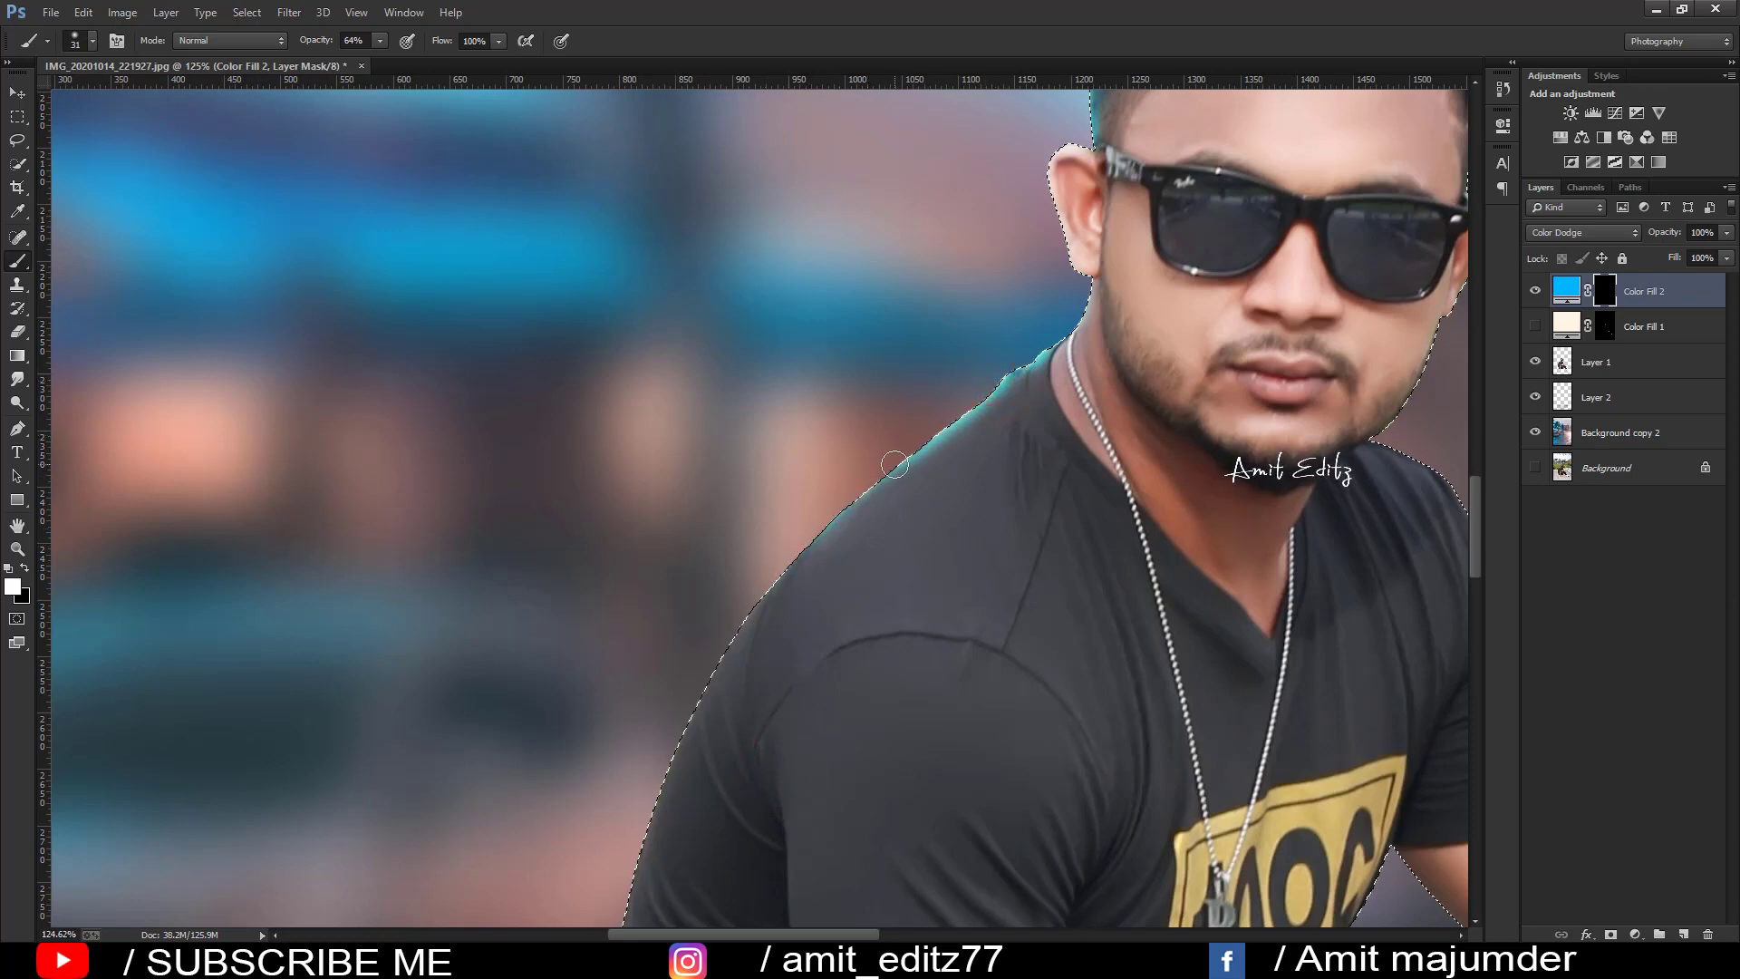
{"action": "left_click_drag", "start_coordinate": [775, 573], "coordinate": [760, 594]}
Step: At 53% brush opacity, extend the blue glow down the shoulder and the shirt's left edge
{"action": "left_click", "coordinate": [353, 42]}
{"action": "left_click_drag", "start_coordinate": [884, 471], "coordinate": [762, 585]}
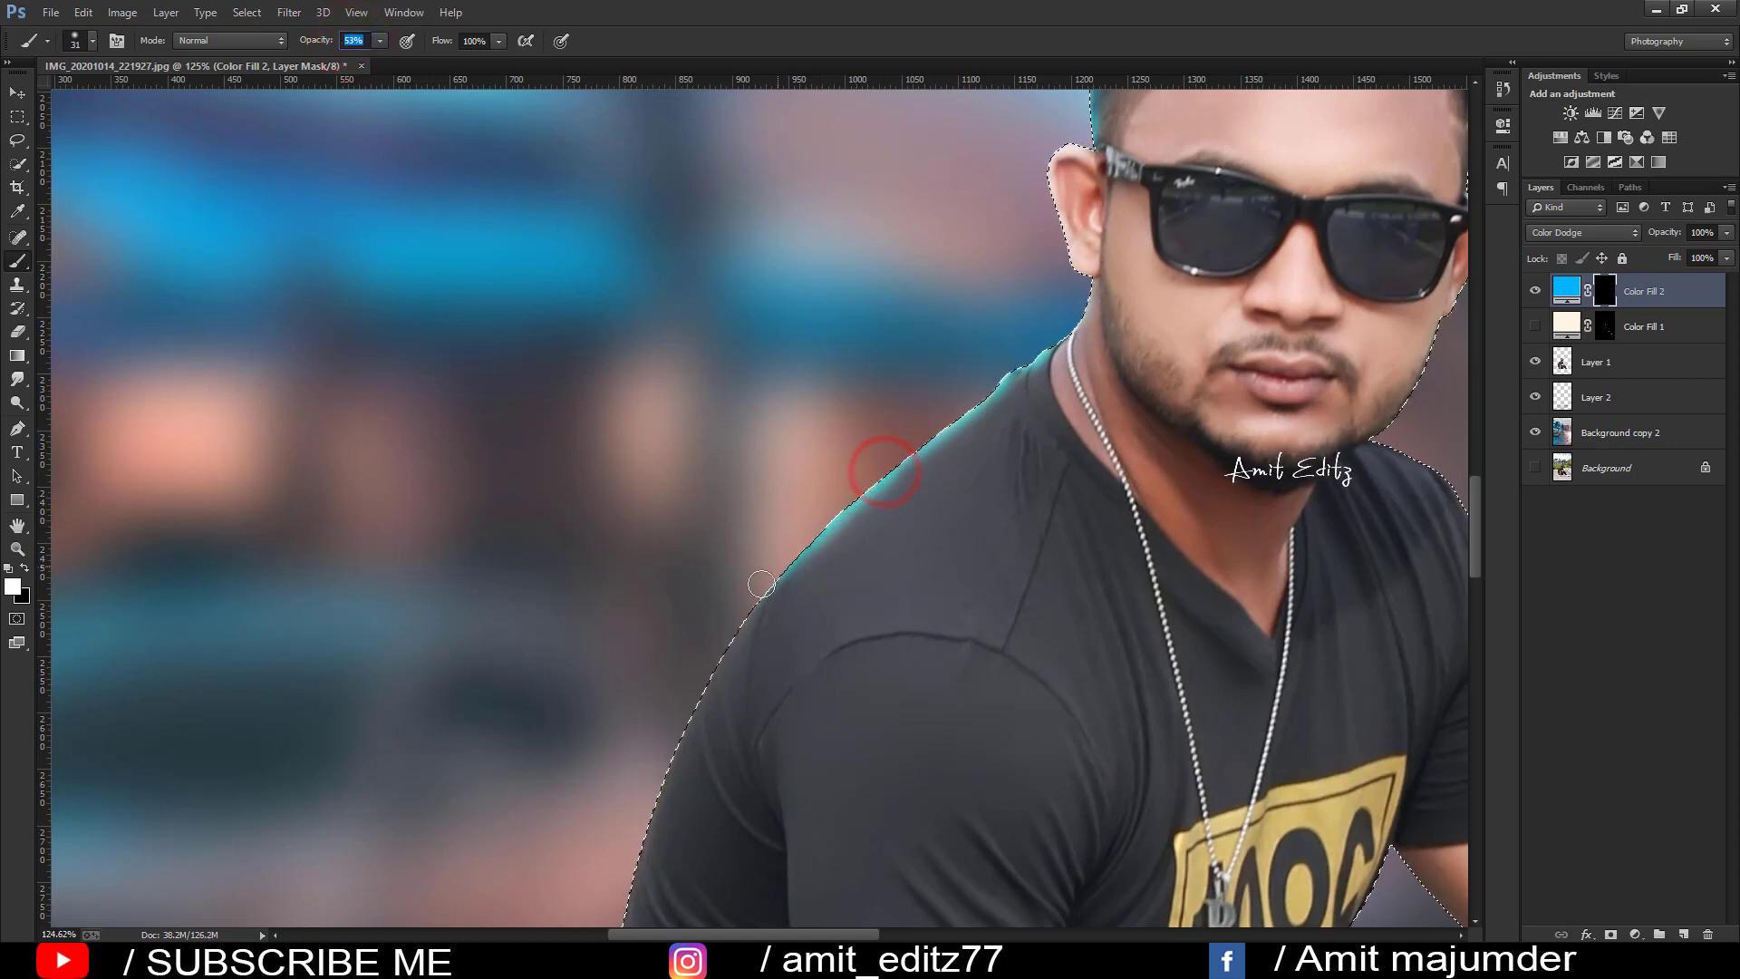
{"action": "left_click_drag", "start_coordinate": [676, 711], "coordinate": [755, 362]}
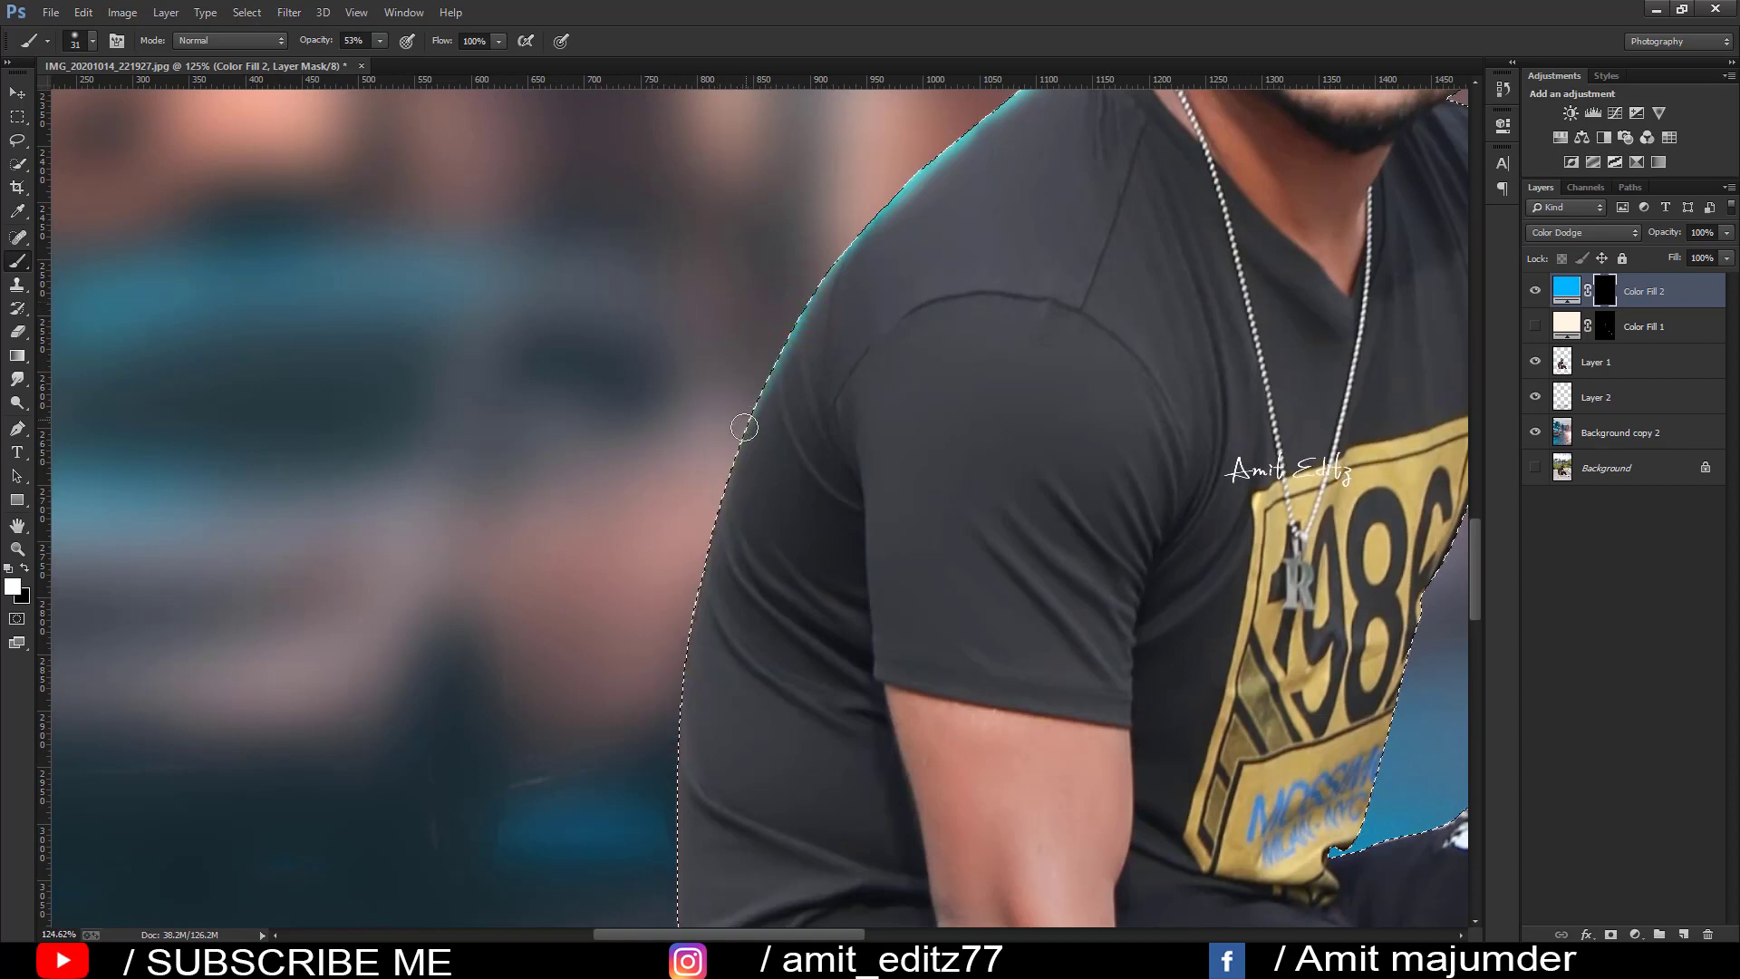
{"action": "left_click_drag", "start_coordinate": [744, 427], "coordinate": [730, 472]}
{"action": "left_click_drag", "start_coordinate": [696, 572], "coordinate": [697, 365]}
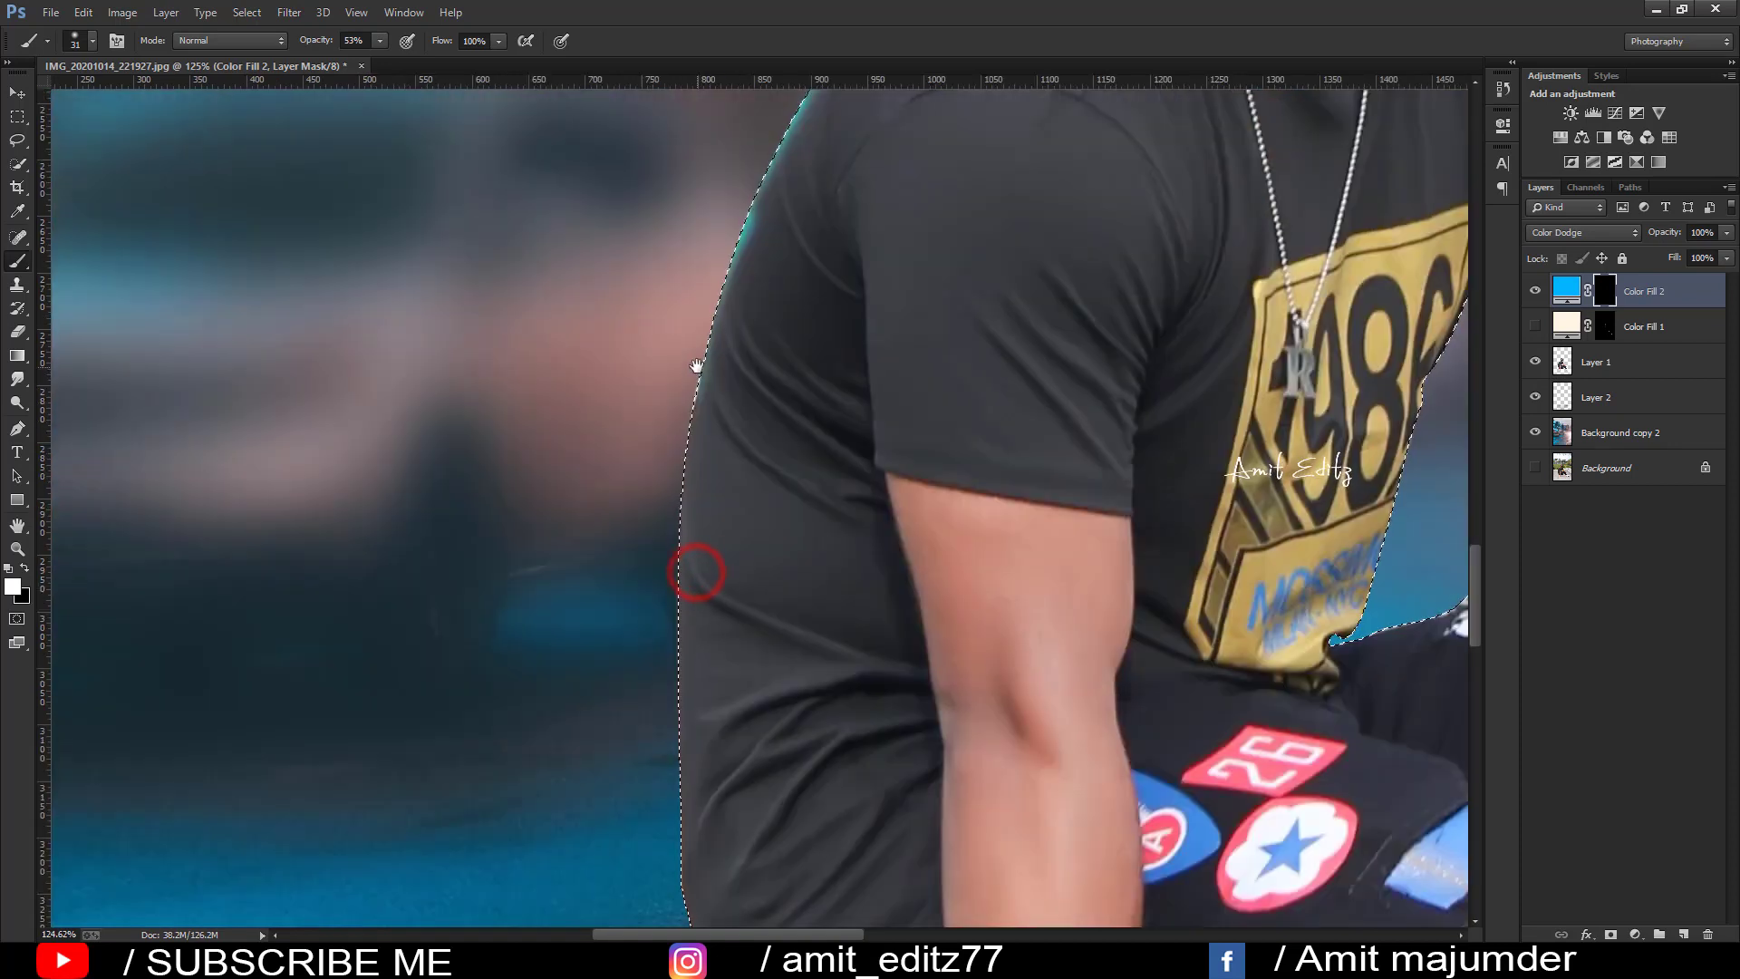
{"action": "left_click_drag", "start_coordinate": [721, 279], "coordinate": [671, 497]}
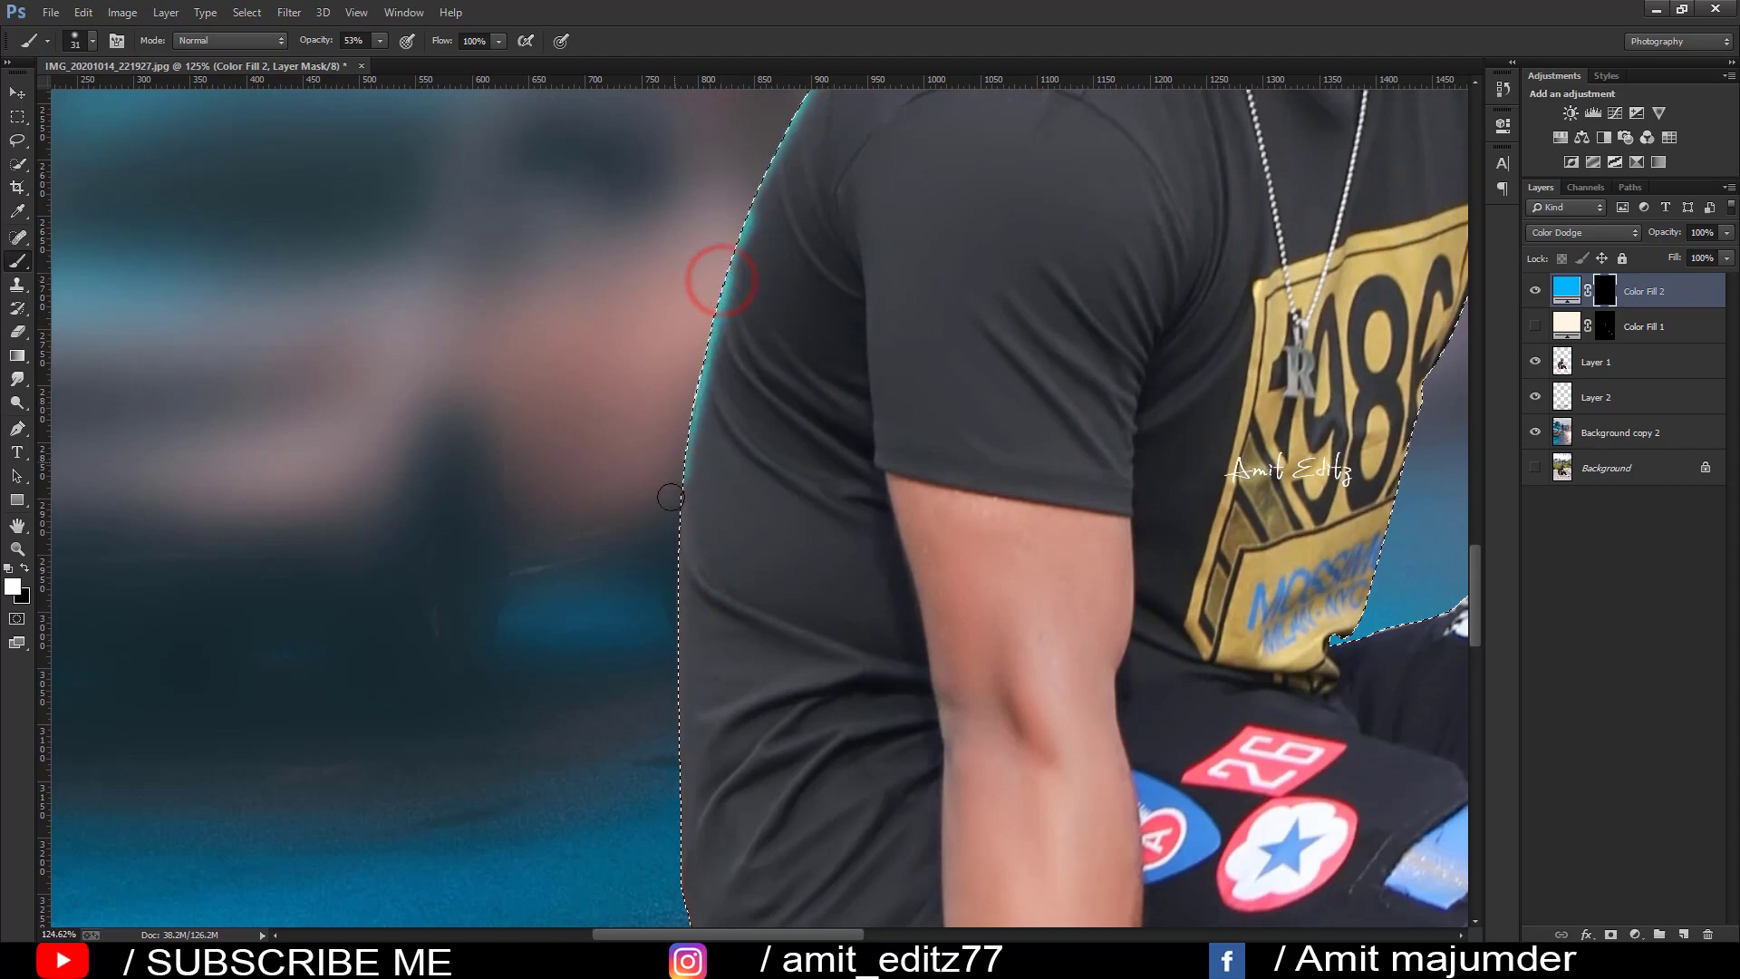
{"action": "mouse_move", "coordinate": [683, 693]}
{"action": "left_mouse_down"}
{"action": "mouse_move", "coordinate": [686, 381]}
{"action": "mouse_move", "coordinate": [664, 469]}
{"action": "mouse_move", "coordinate": [675, 531]}
{"action": "left_mouse_up"}
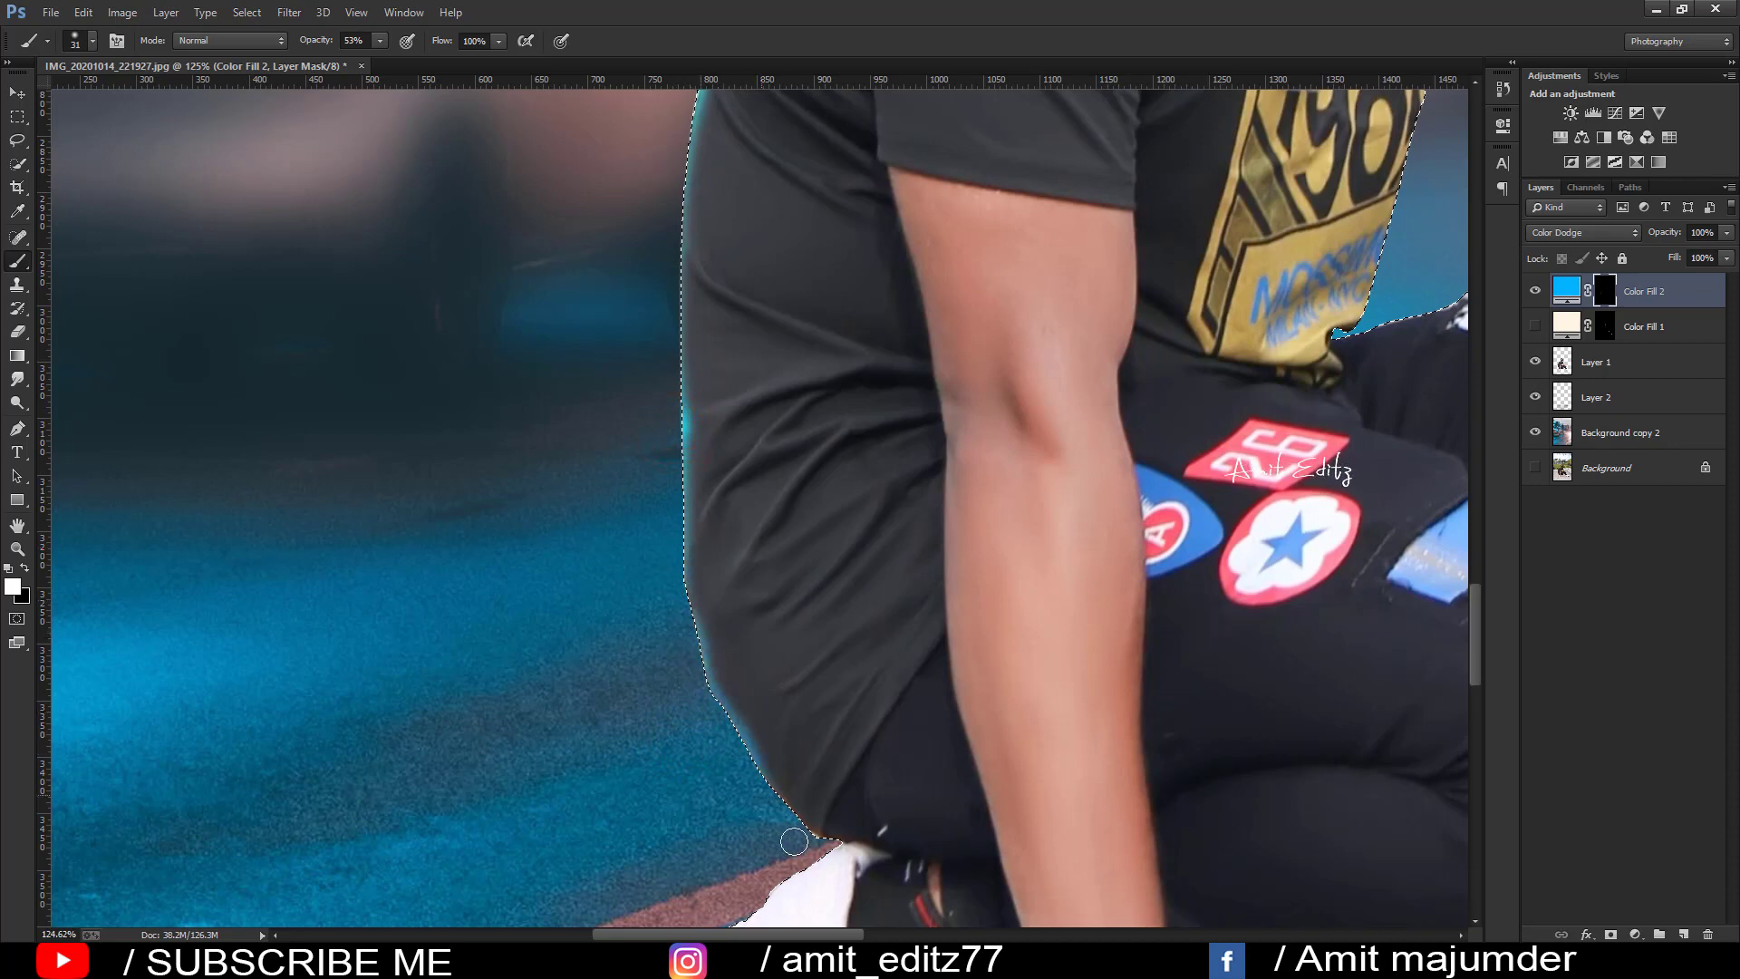
Step: Mask away the blue glow along the shoe's left edge and heel, and set brush size to 12
{"action": "left_click_drag", "start_coordinate": [760, 729], "coordinate": [736, 331]}
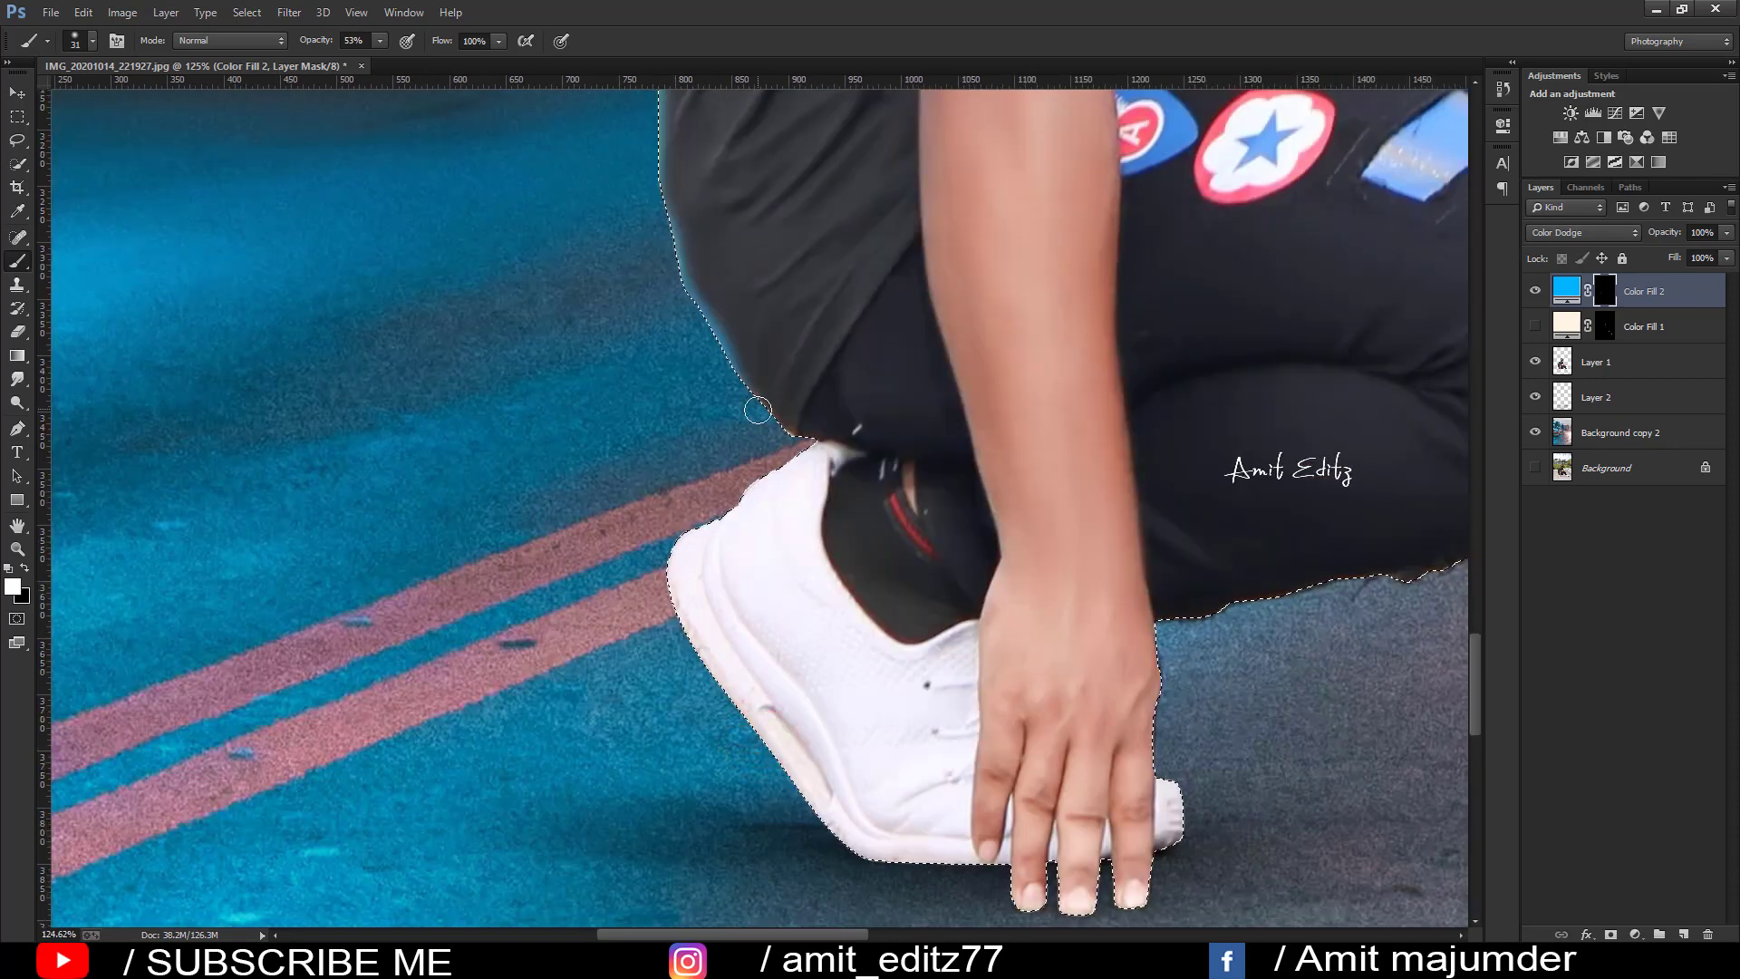
{"action": "left_click_drag", "start_coordinate": [794, 456], "coordinate": [816, 440]}
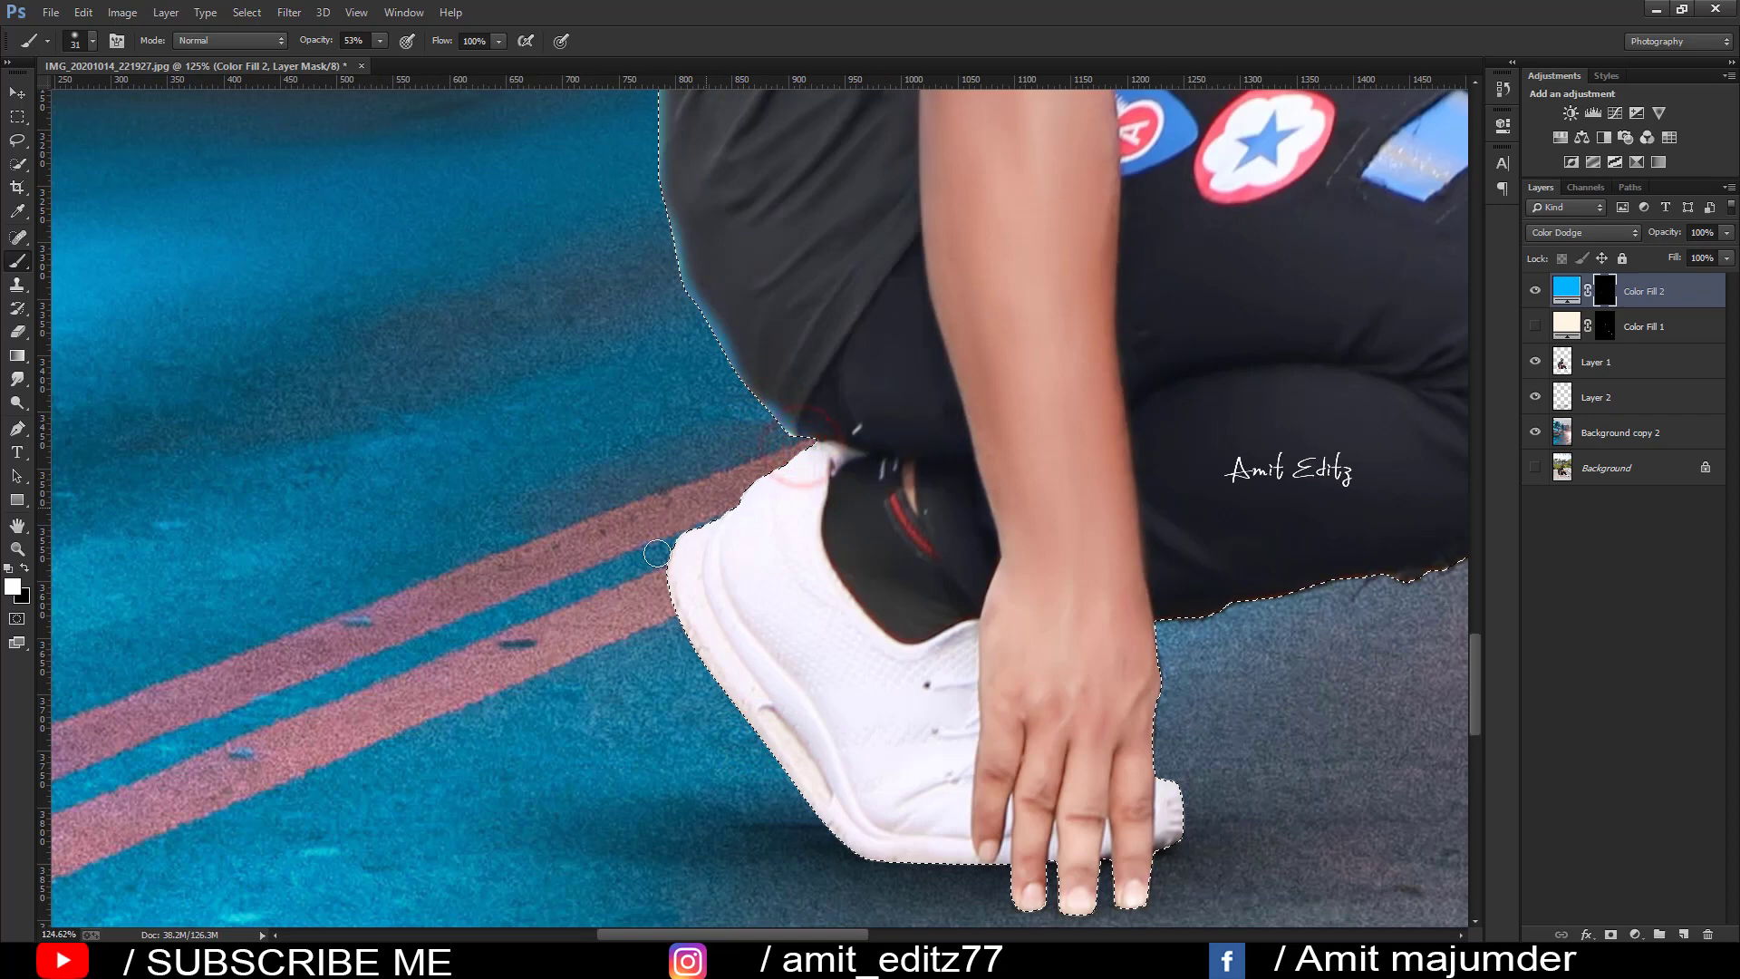
{"action": "left_click_drag", "start_coordinate": [671, 547], "coordinate": [713, 645]}
{"action": "left_click_drag", "start_coordinate": [711, 517], "coordinate": [718, 629]}
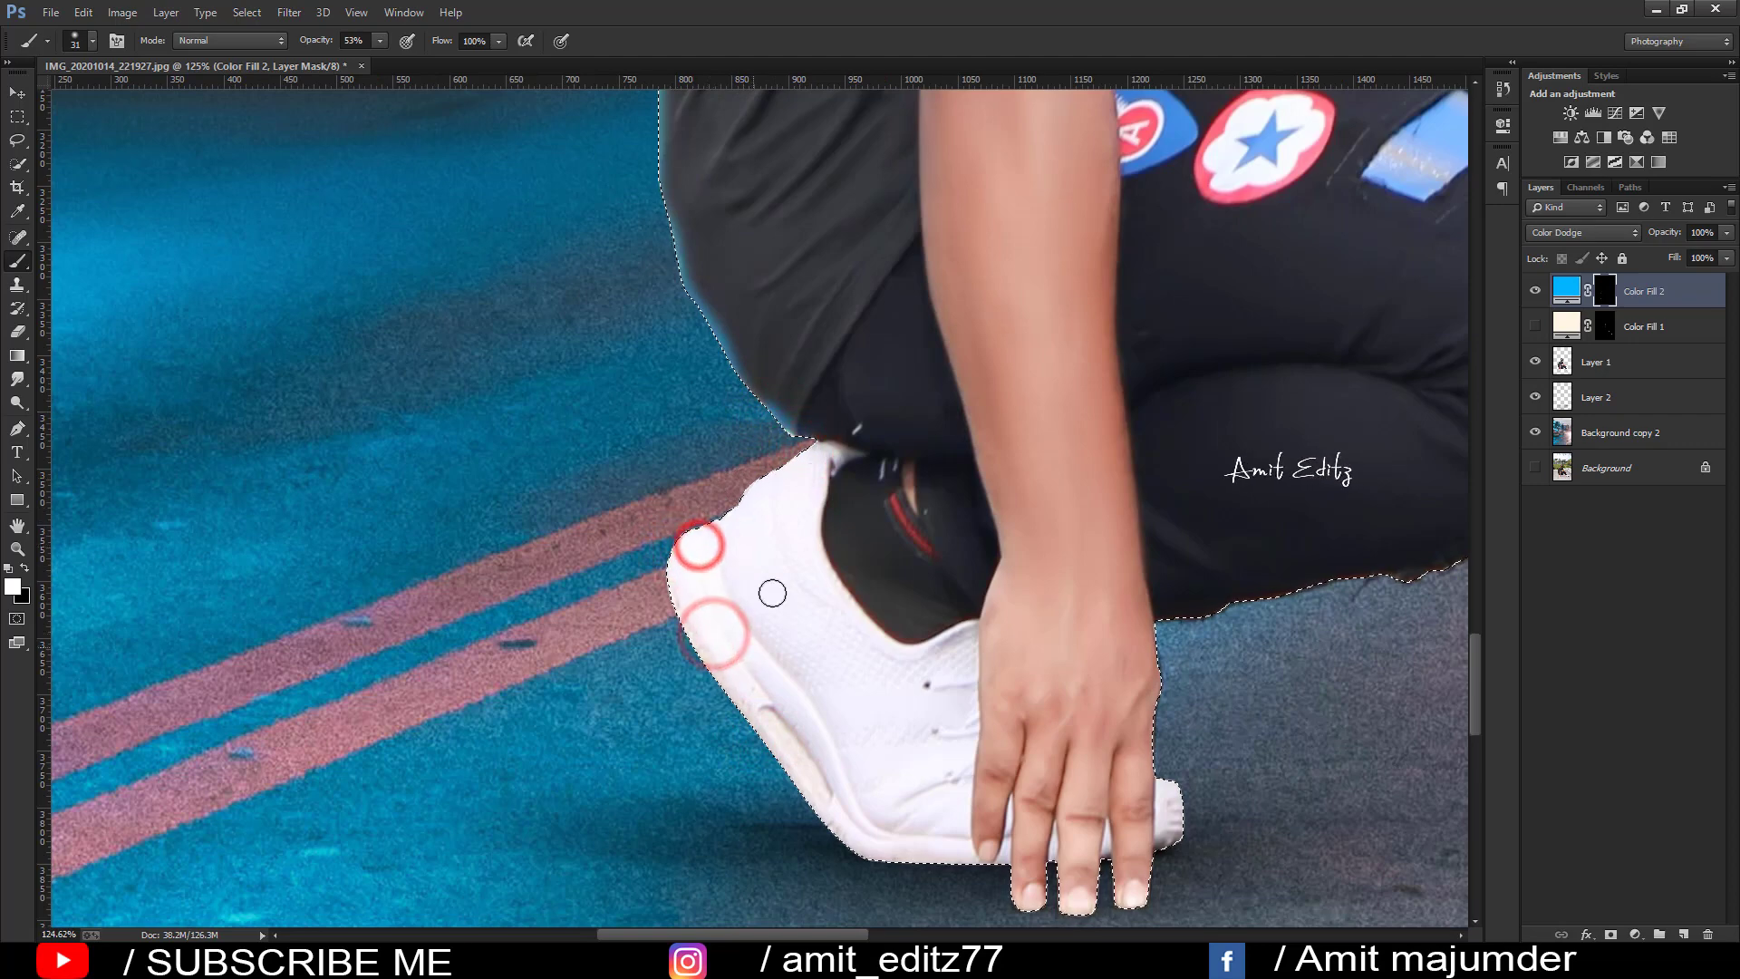
{"action": "mouse_move", "coordinate": [706, 382]}
{"action": "left_mouse_down"}
{"action": "mouse_move", "coordinate": [655, 594]}
{"action": "mouse_move", "coordinate": [746, 516]}
{"action": "left_mouse_up"}
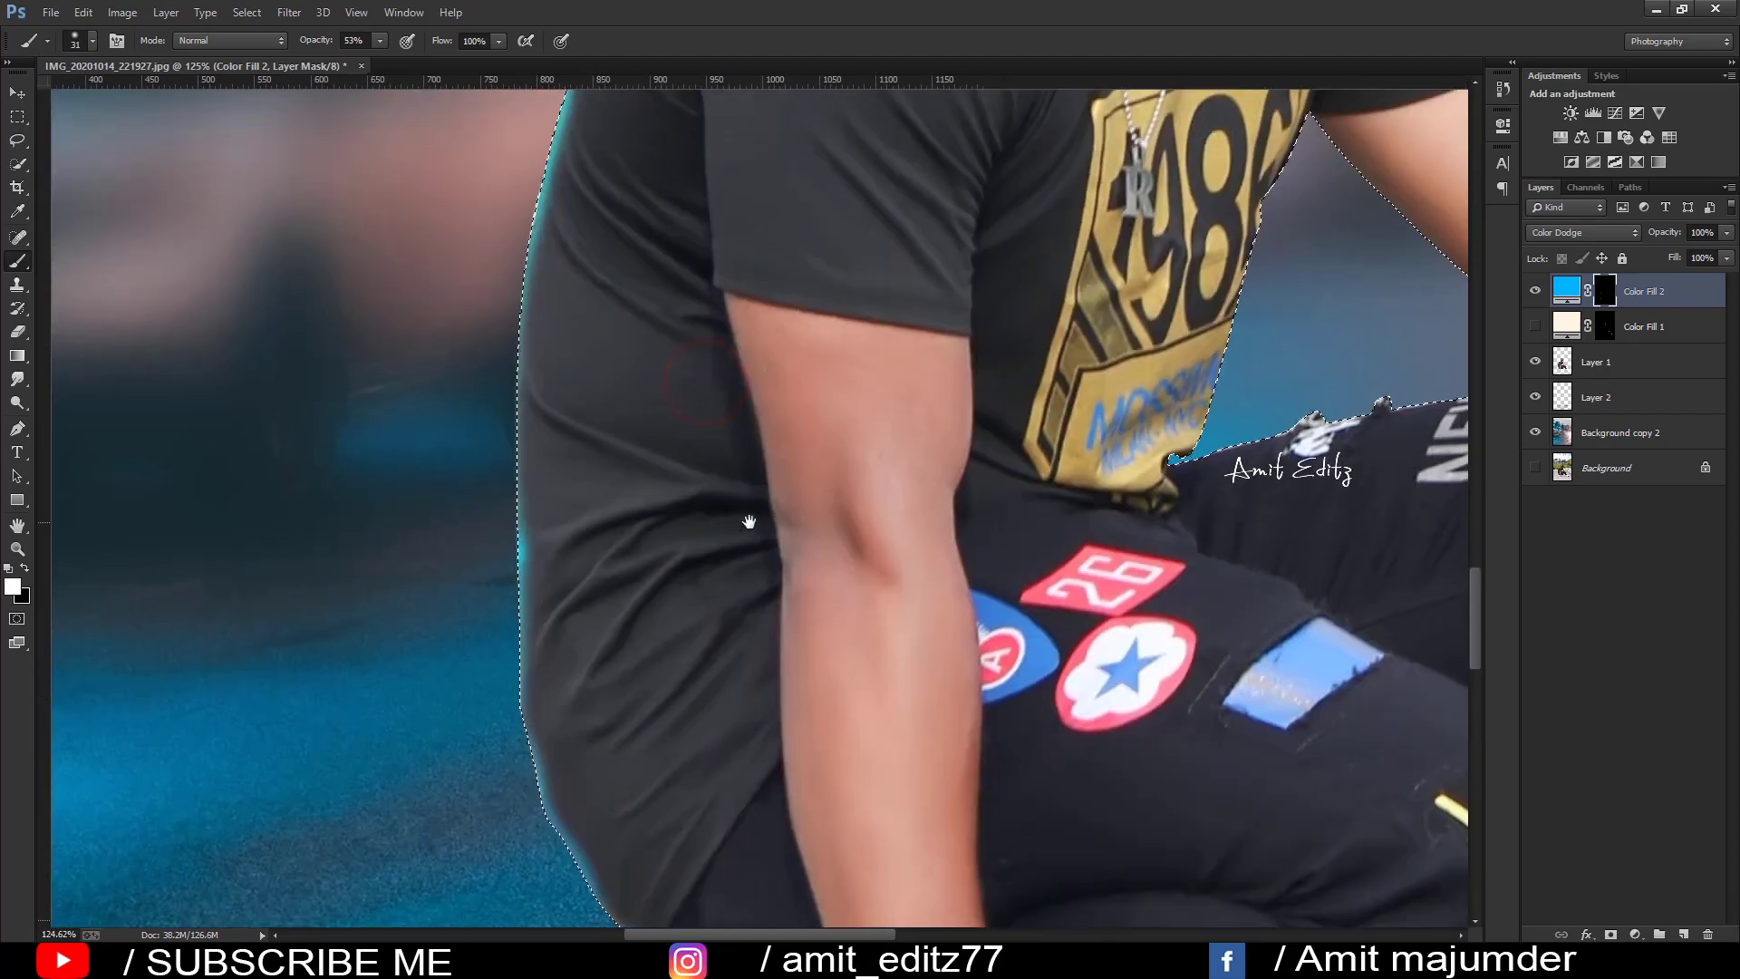
{"action": "left_click_drag", "start_coordinate": [715, 225], "coordinate": [699, 575]}
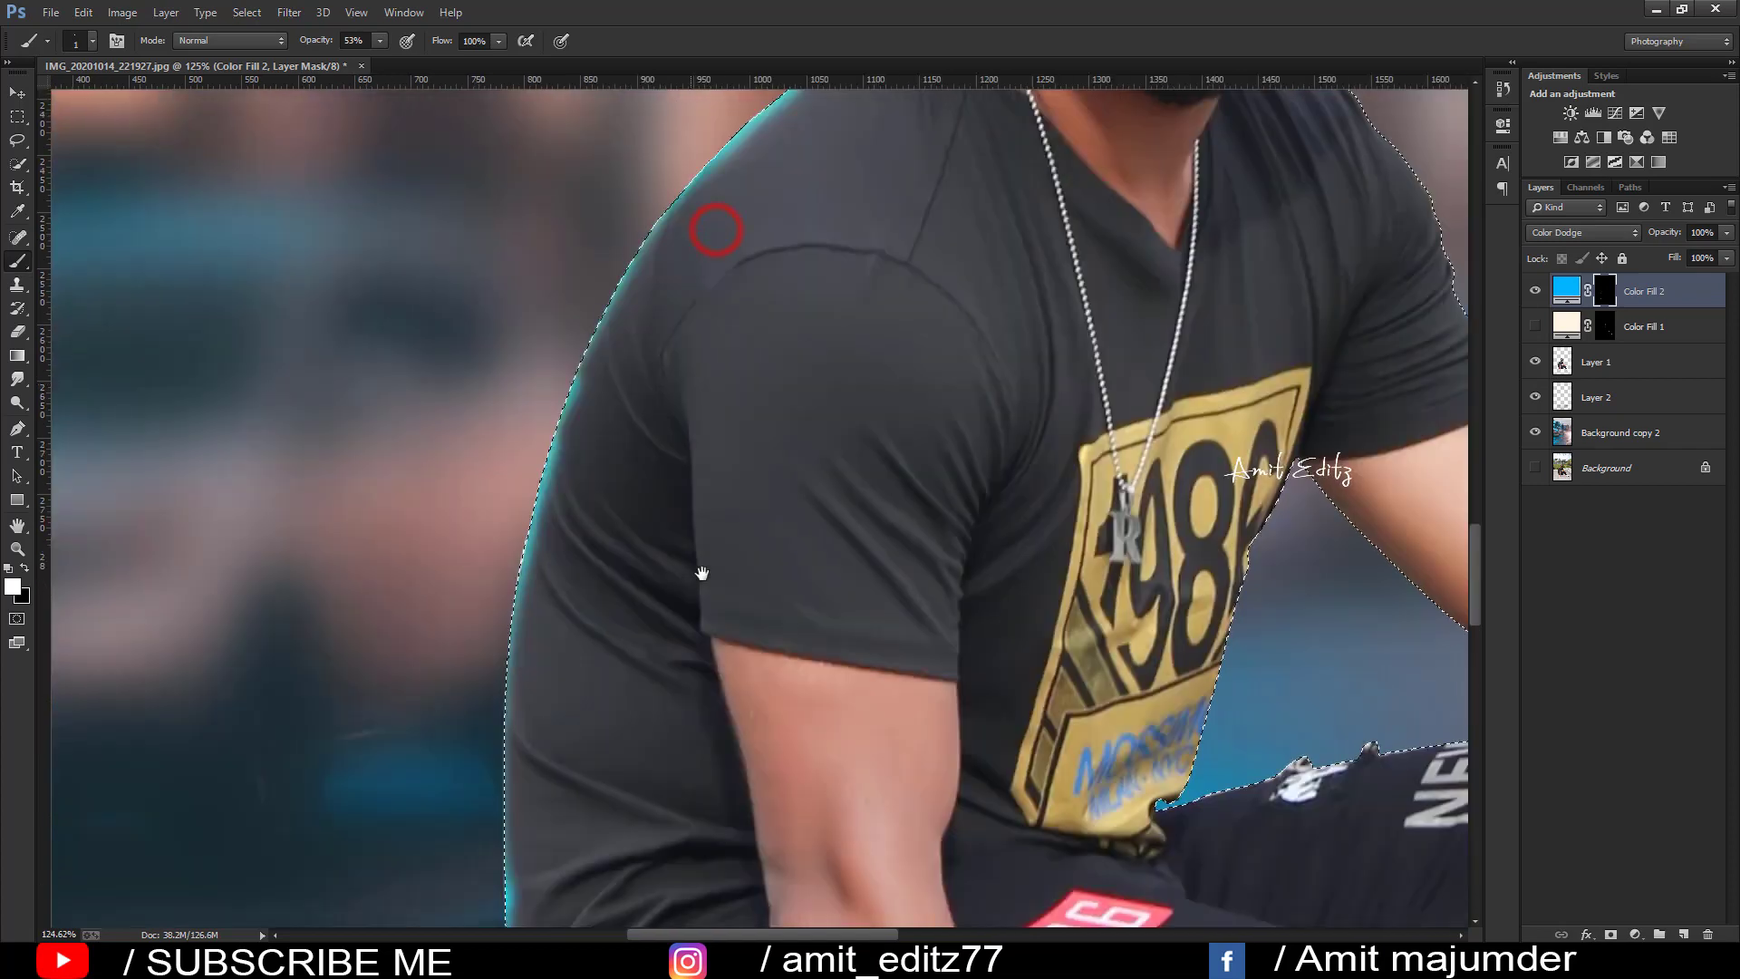
{"action": "right_click", "coordinate": [706, 470], "text": "alt"}
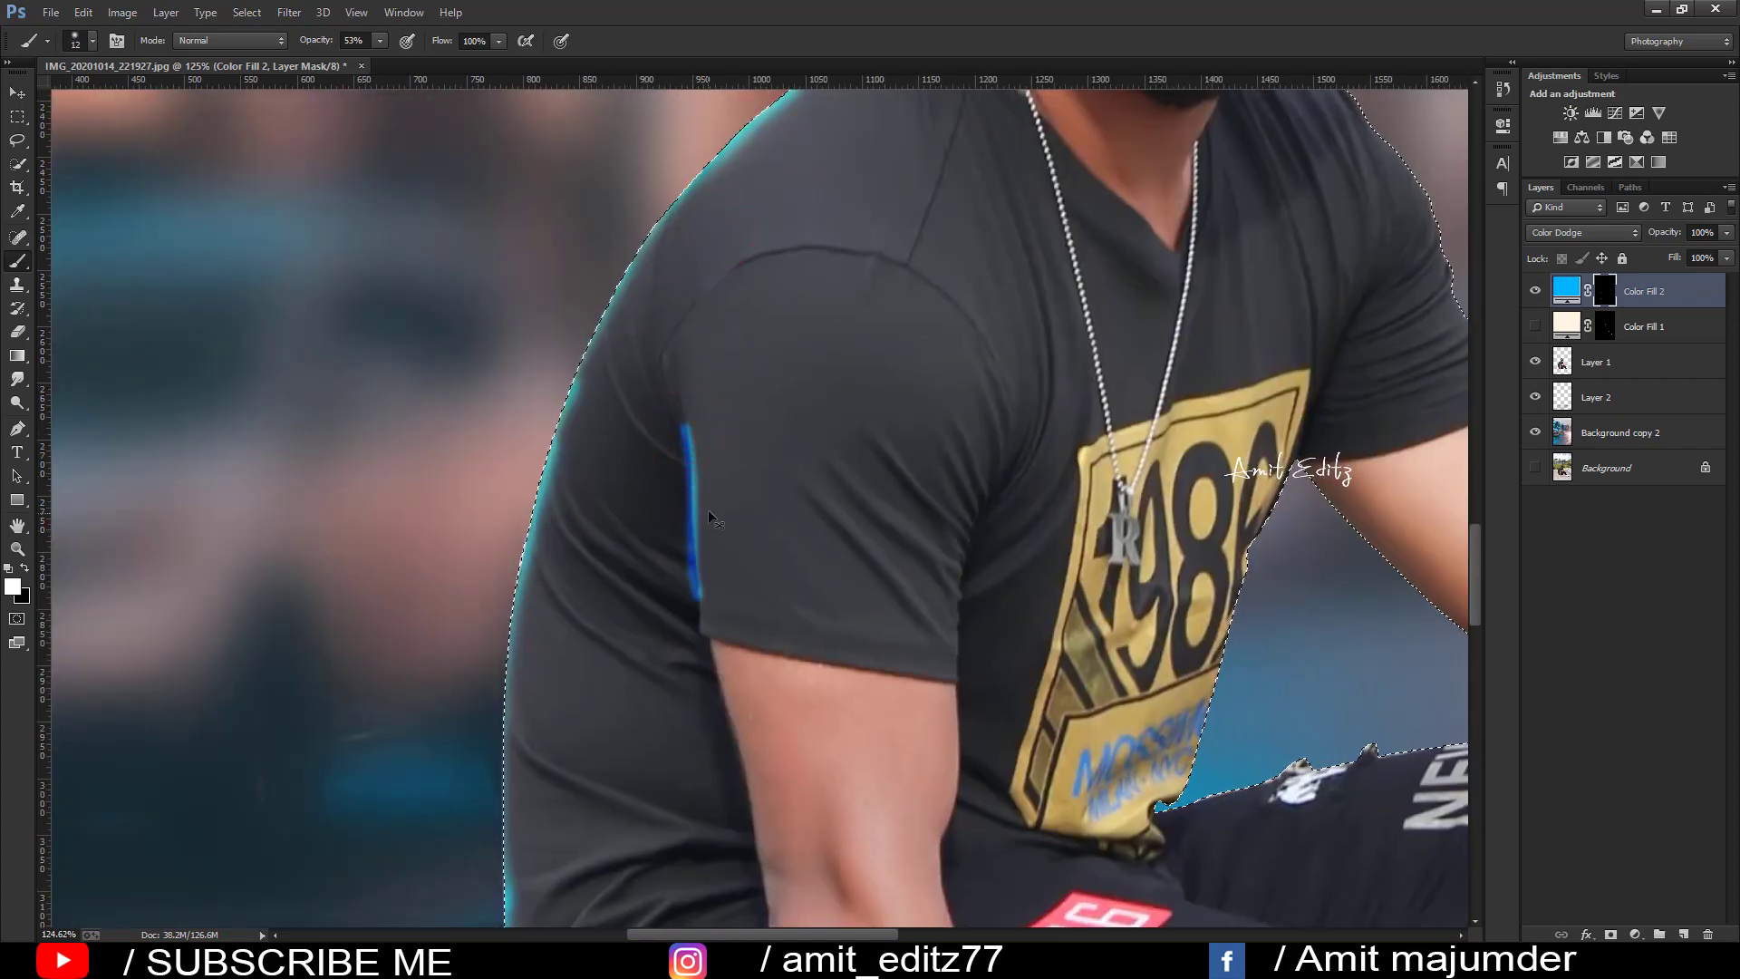
Step: Undo the stray sleeve stroke and, at 14% opacity, paint faint highlights on the sleeve seam and inner arm
{"action": "key", "text": "ctrl+z"}
{"action": "left_click", "coordinate": [348, 41]}
{"action": "type", "text": "16"}
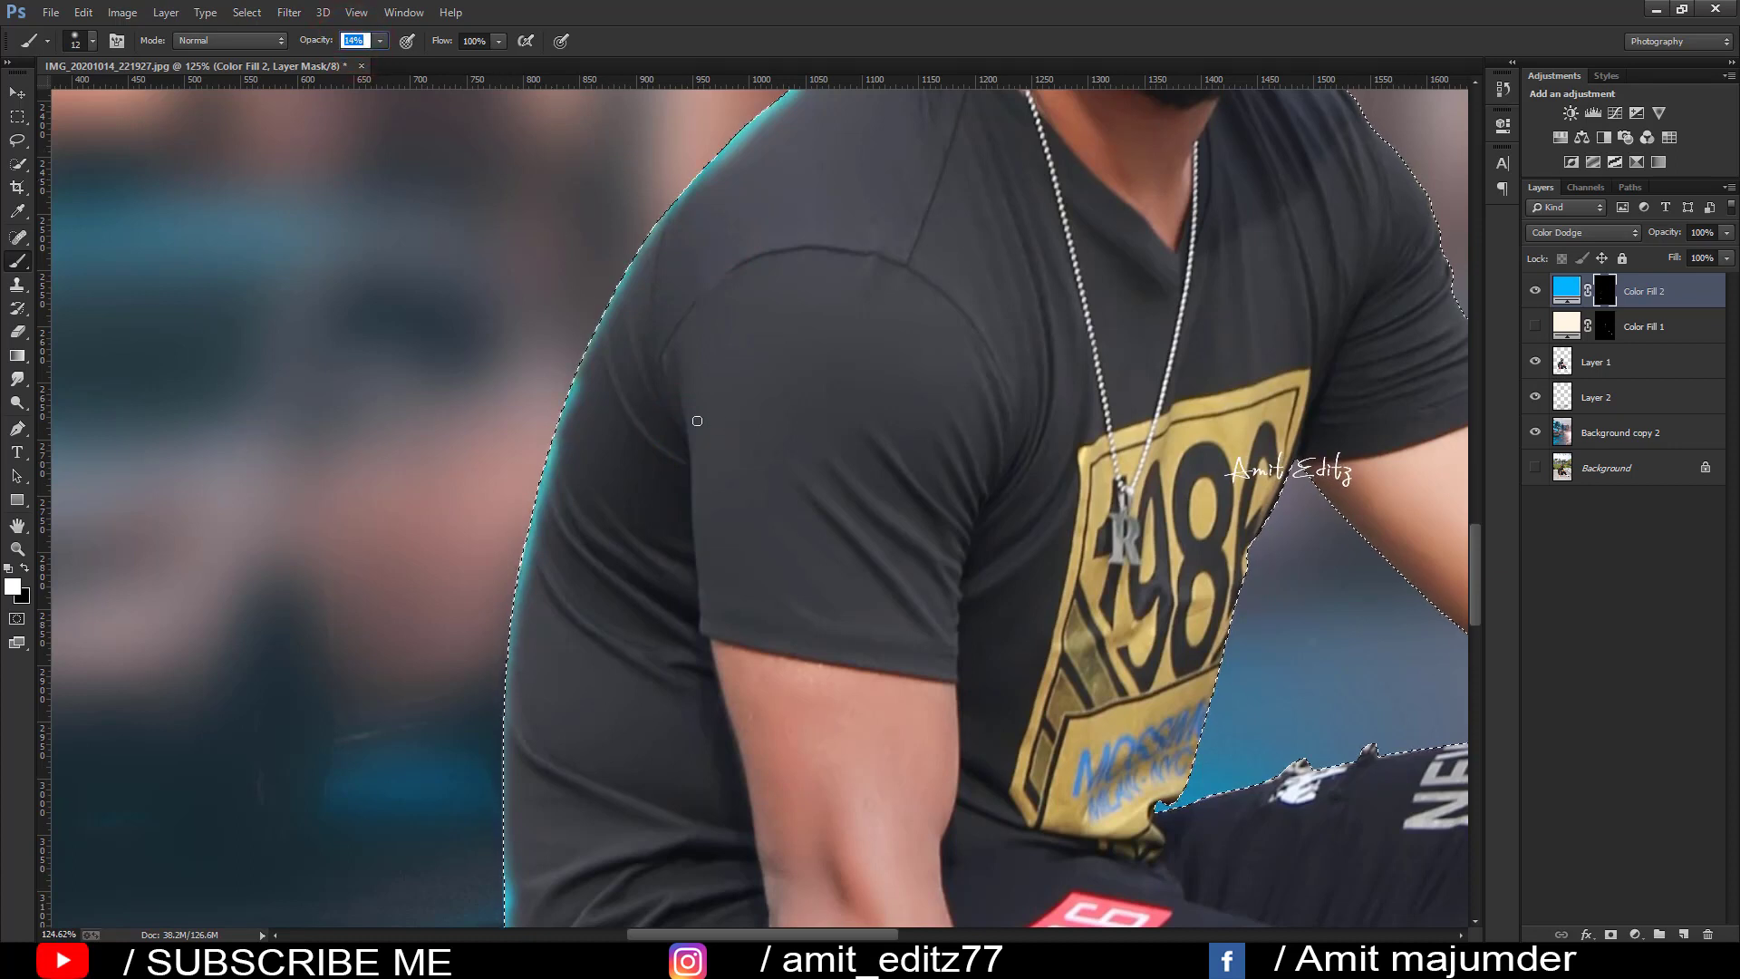
{"action": "left_click_drag", "start_coordinate": [676, 442], "coordinate": [622, 382]}
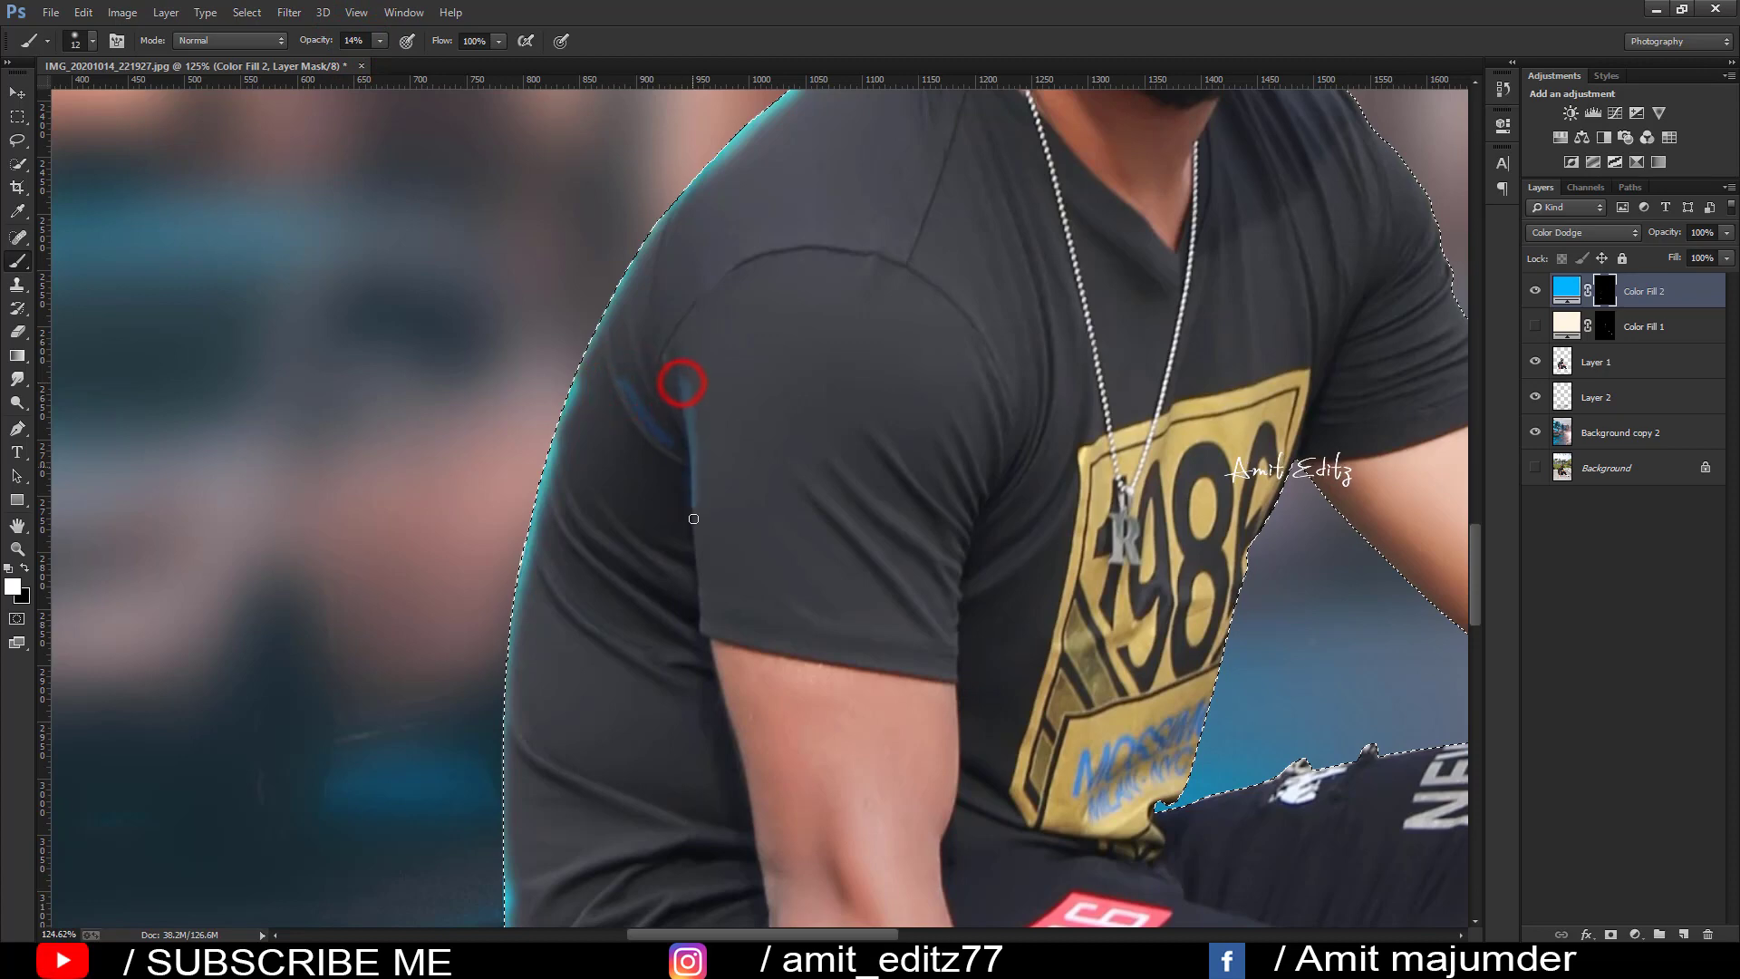
{"action": "left_click_drag", "start_coordinate": [702, 609], "coordinate": [746, 428]}
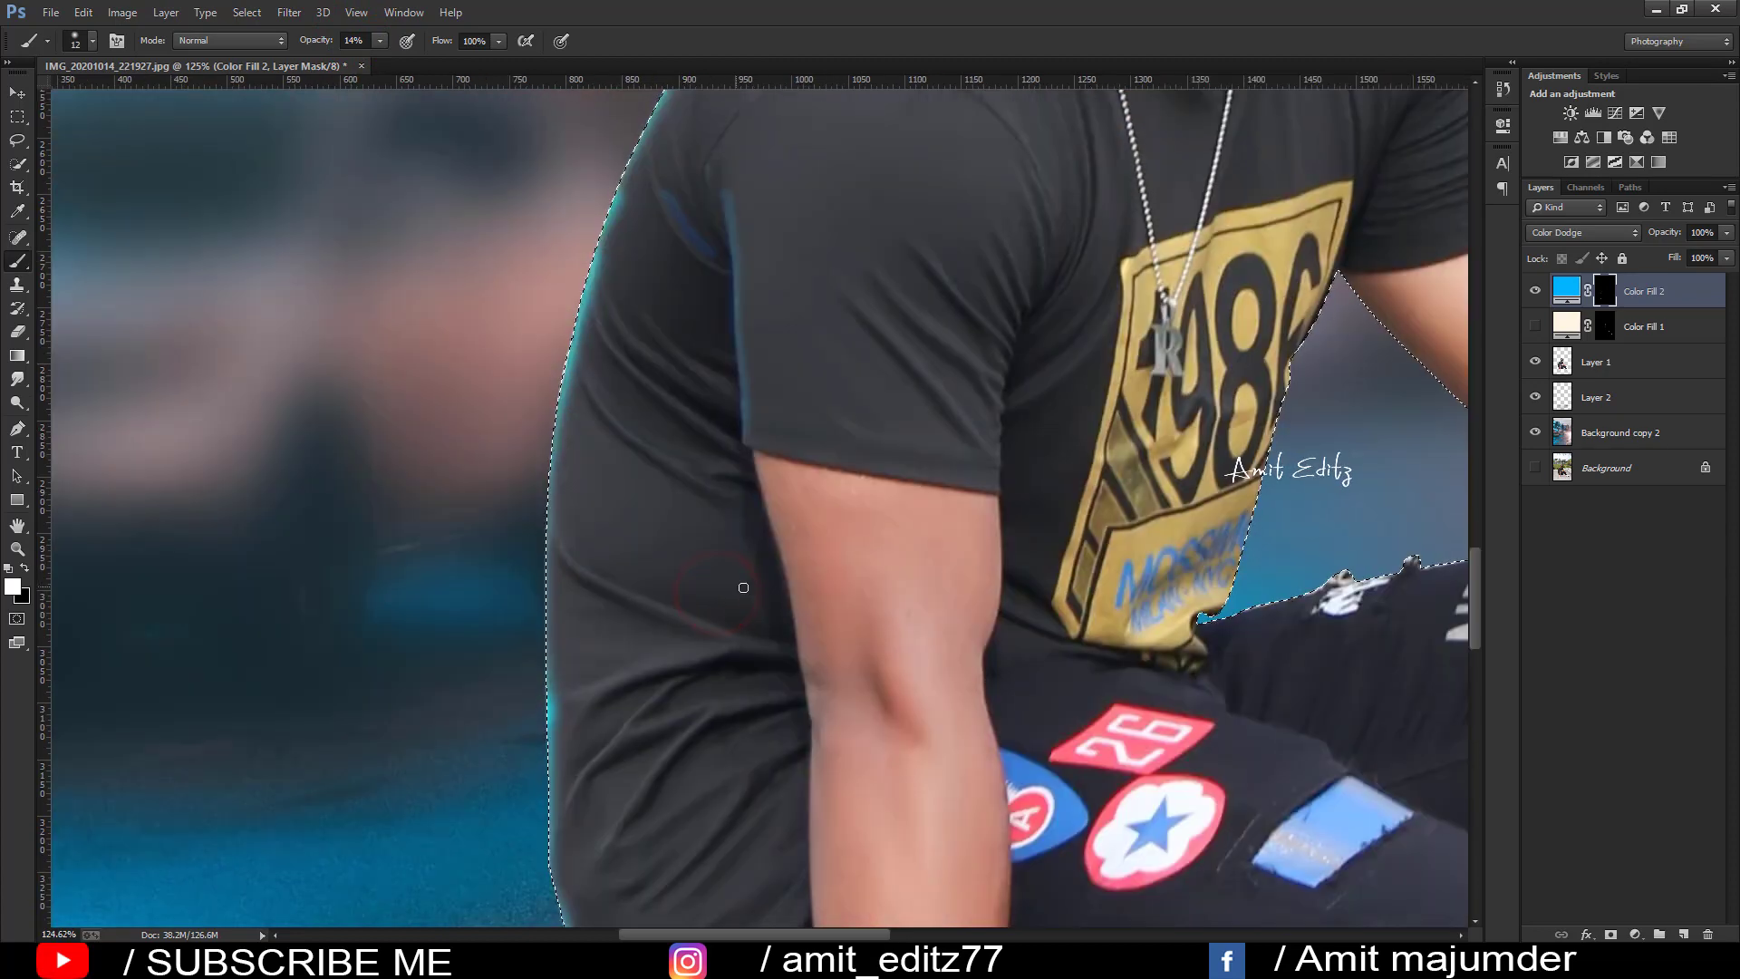
{"action": "left_click_drag", "start_coordinate": [763, 497], "coordinate": [813, 726]}
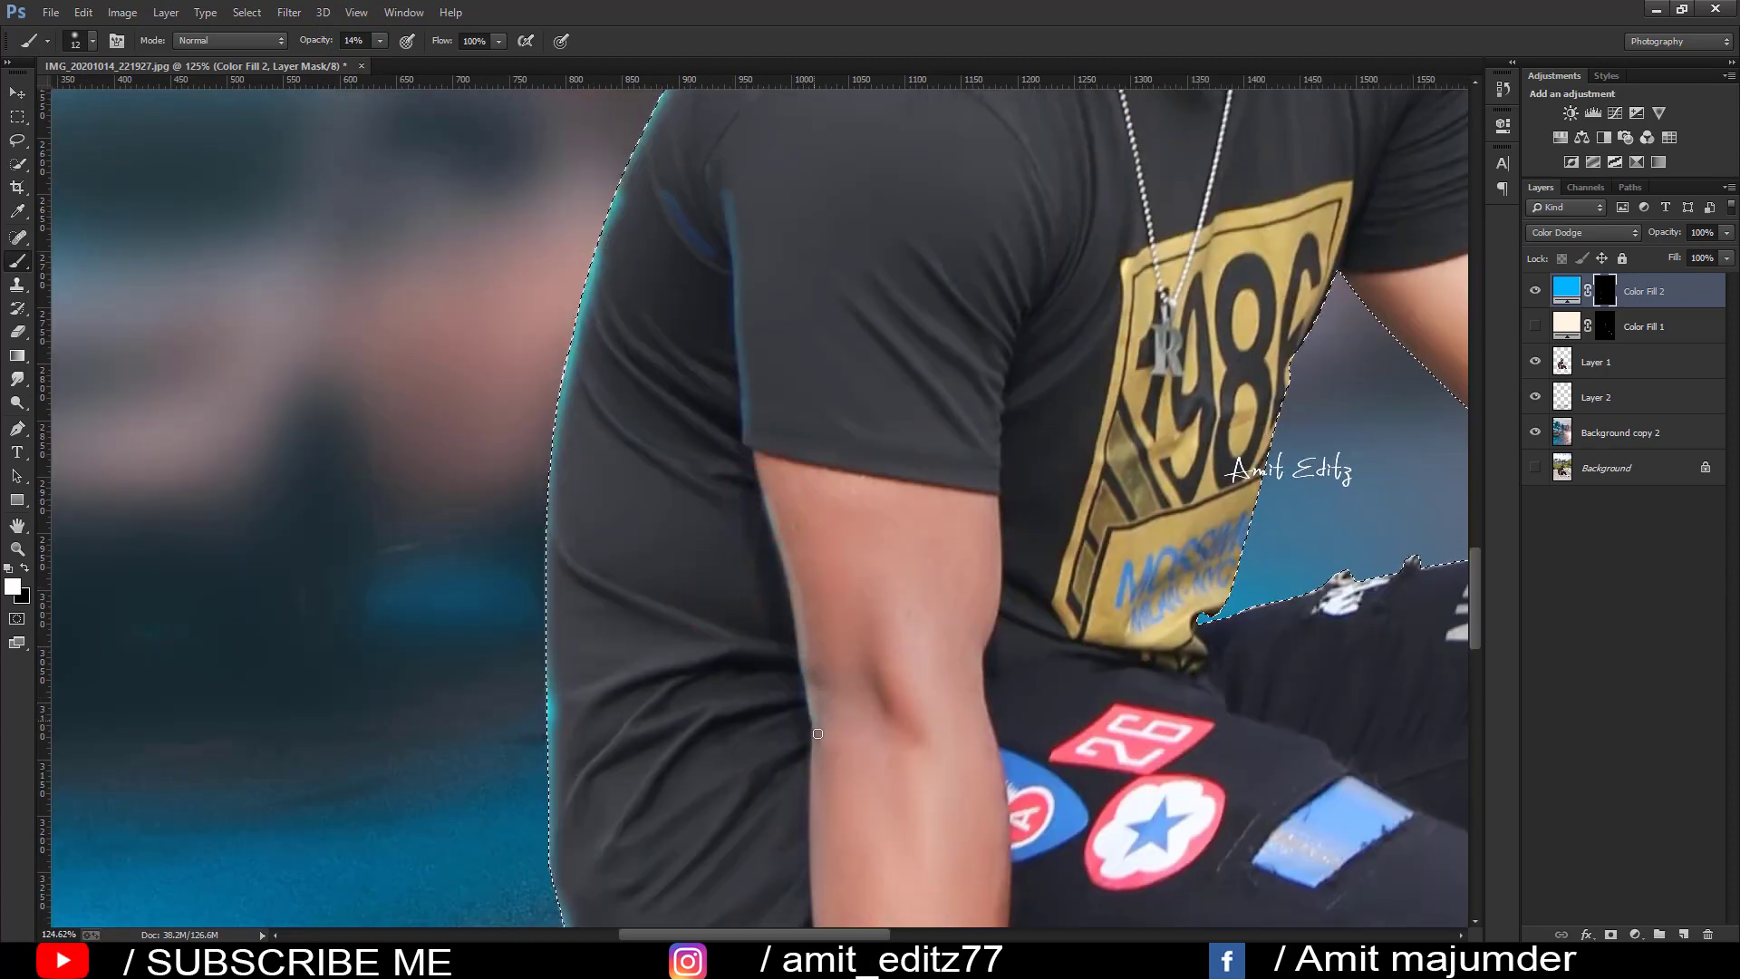
{"action": "left_click_drag", "start_coordinate": [751, 453], "coordinate": [731, 265]}
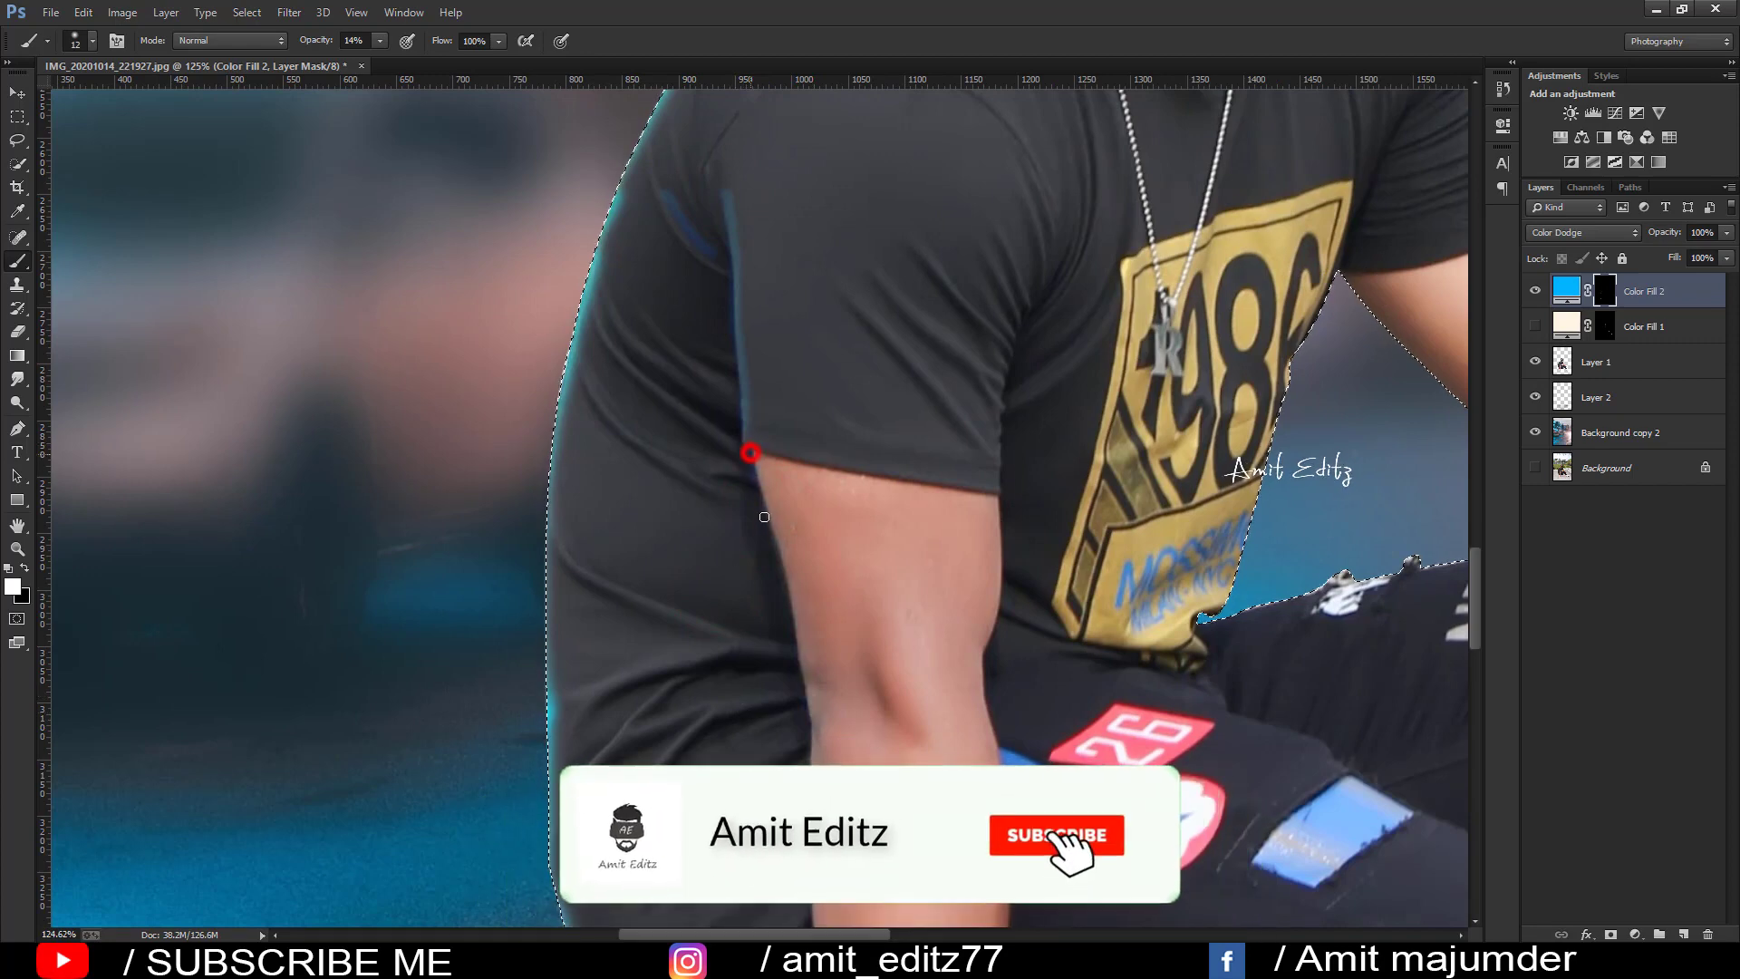
Step: Paint faint blue highlights on the shirt's lower-left folds
{"action": "left_click_drag", "start_coordinate": [681, 651], "coordinate": [583, 692]}
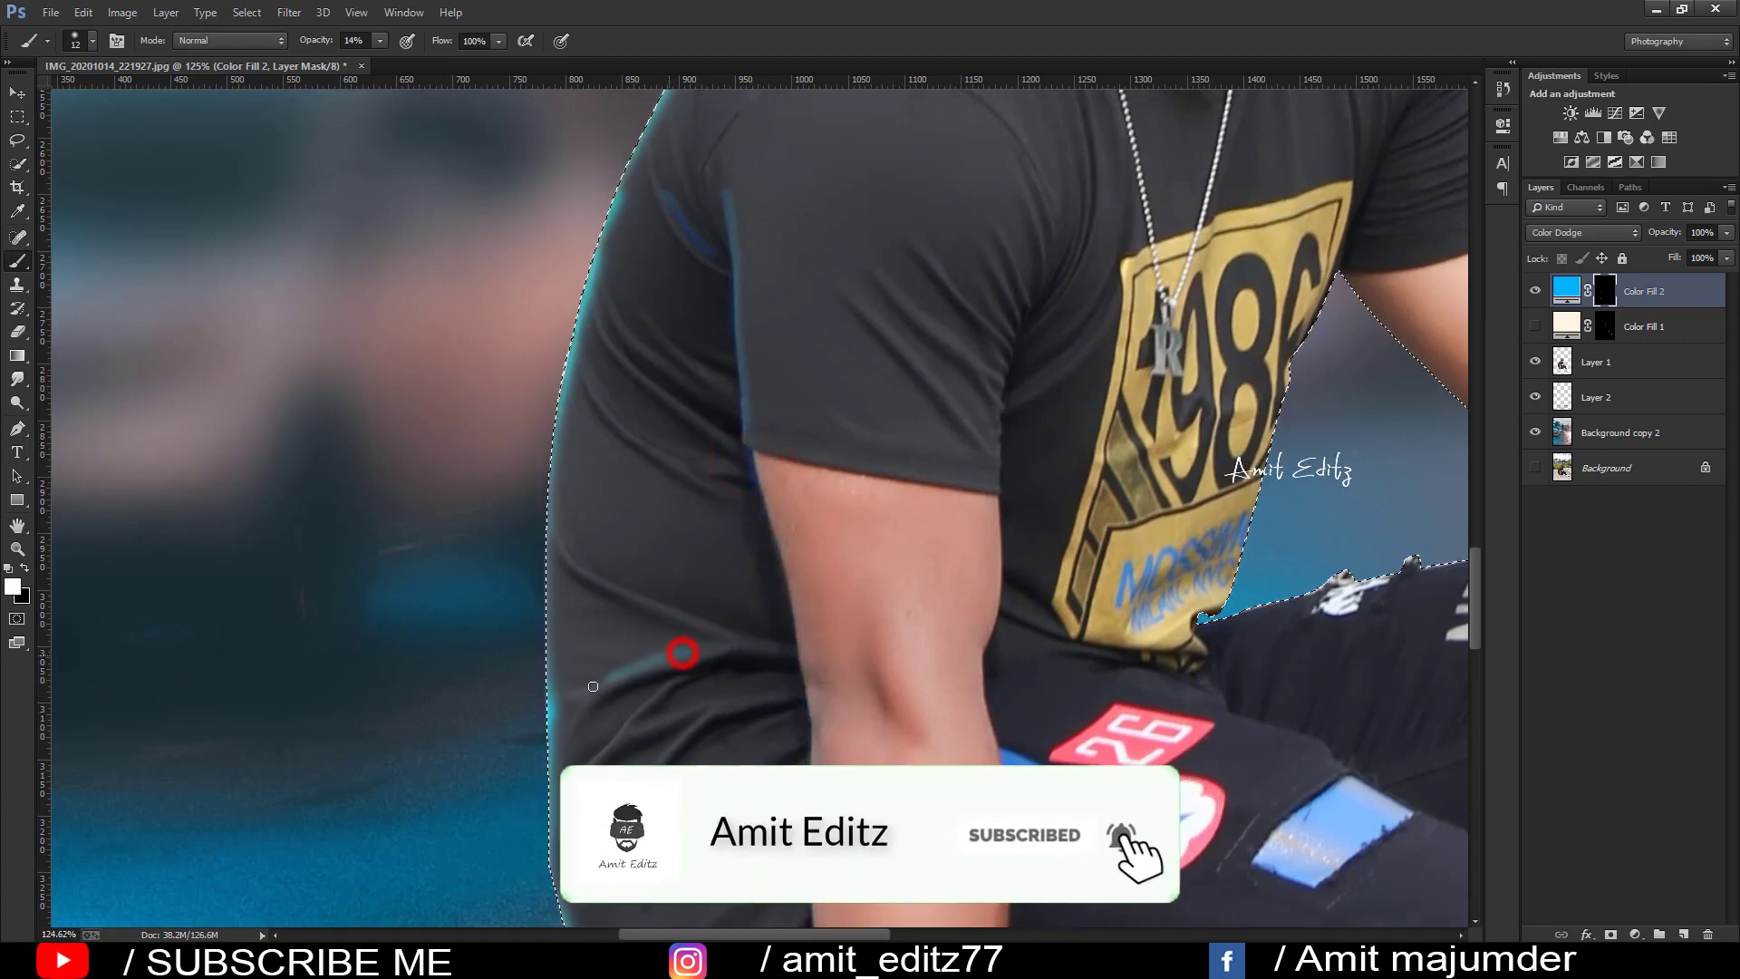
{"action": "left_click_drag", "start_coordinate": [730, 614], "coordinate": [738, 532]}
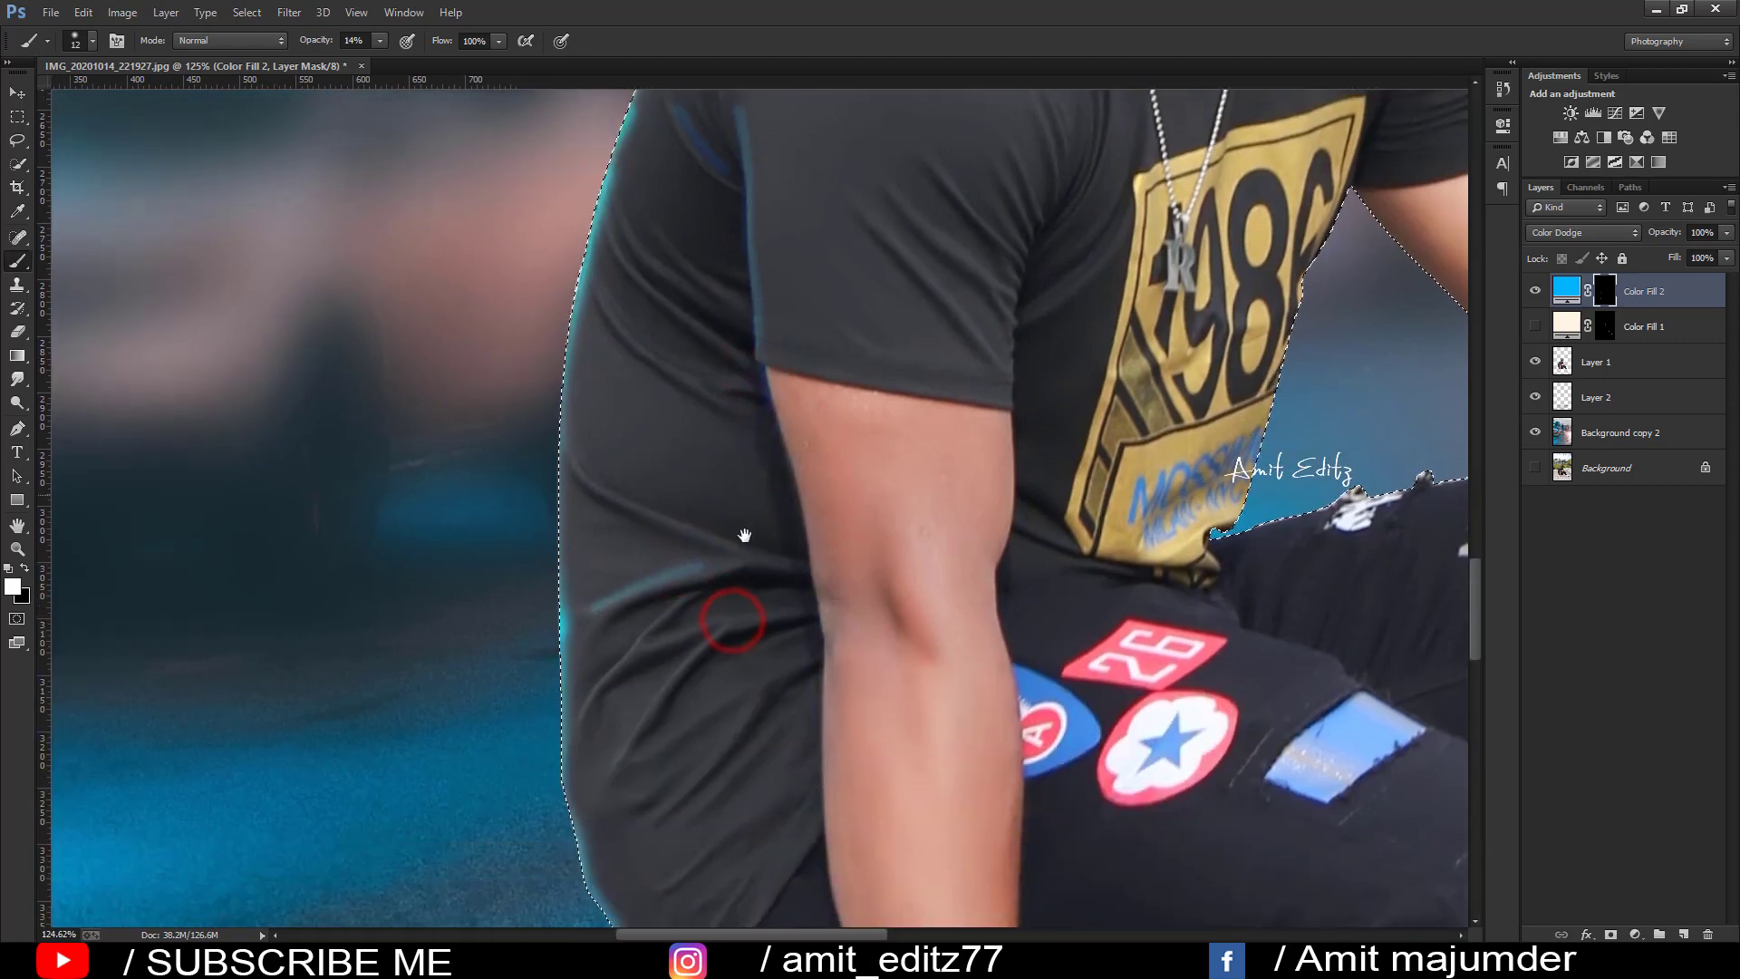
{"action": "mouse_move", "coordinate": [585, 691]}
{"action": "left_mouse_down"}
{"action": "mouse_move", "coordinate": [657, 625]}
{"action": "mouse_move", "coordinate": [678, 684]}
{"action": "left_mouse_up"}
{"action": "left_click", "coordinate": [712, 642]}
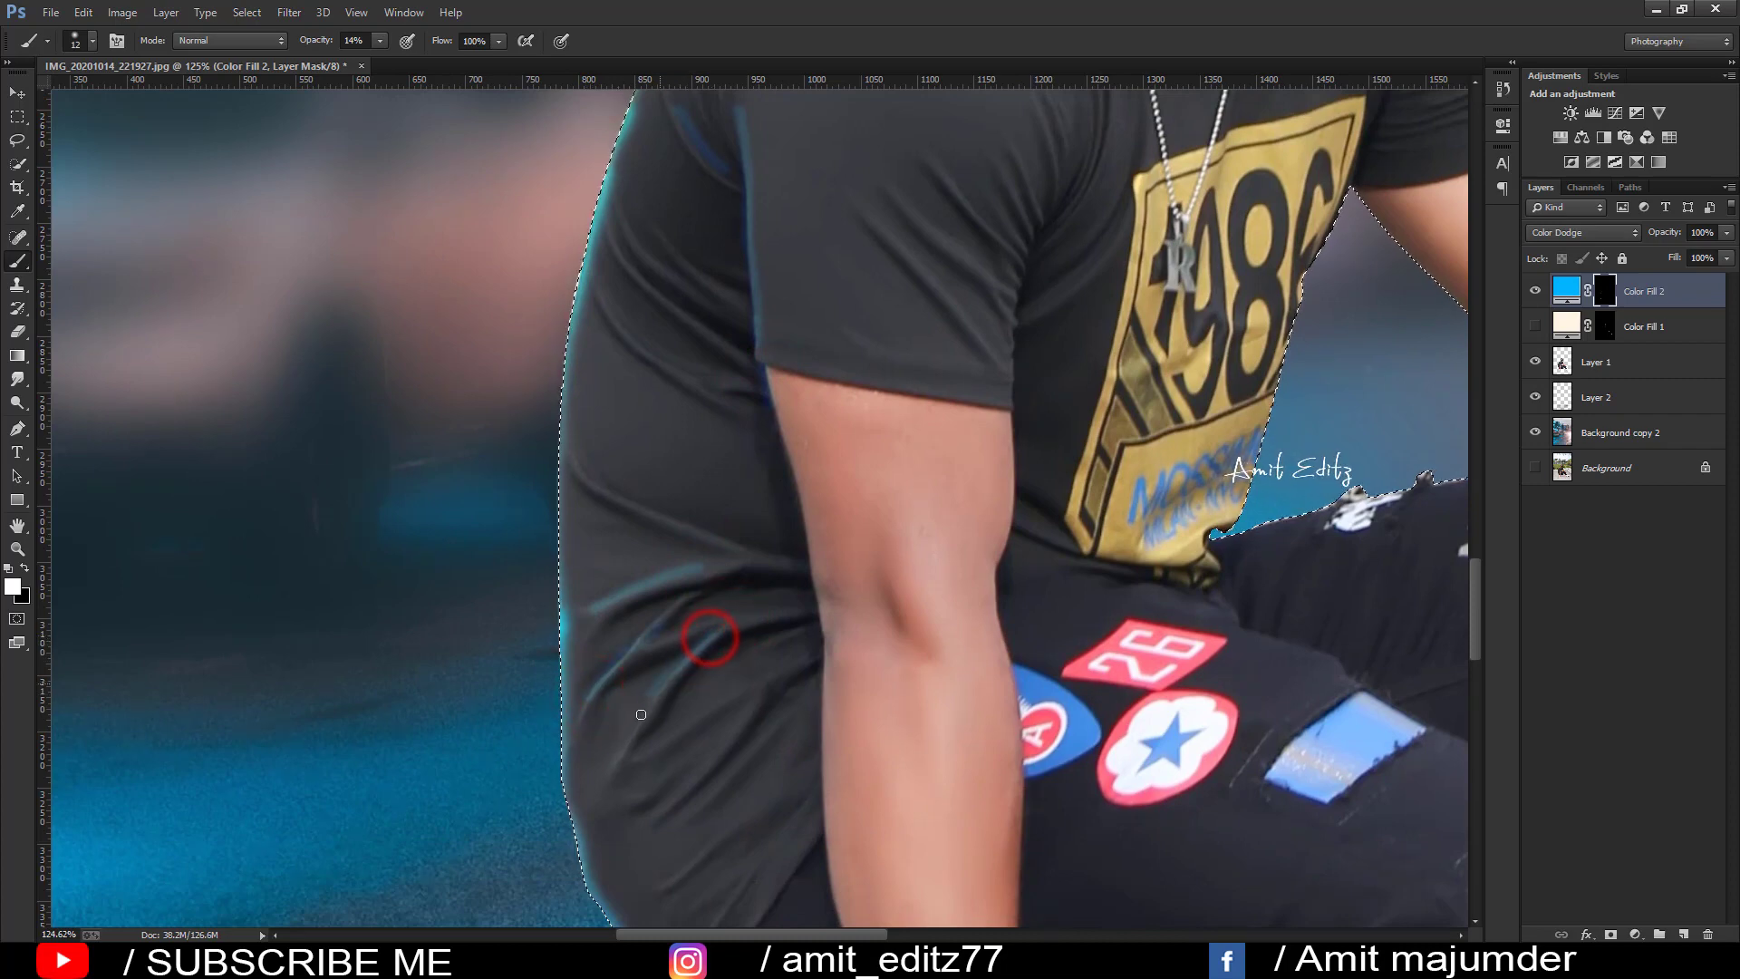
{"action": "left_click_drag", "start_coordinate": [743, 703], "coordinate": [728, 834]}
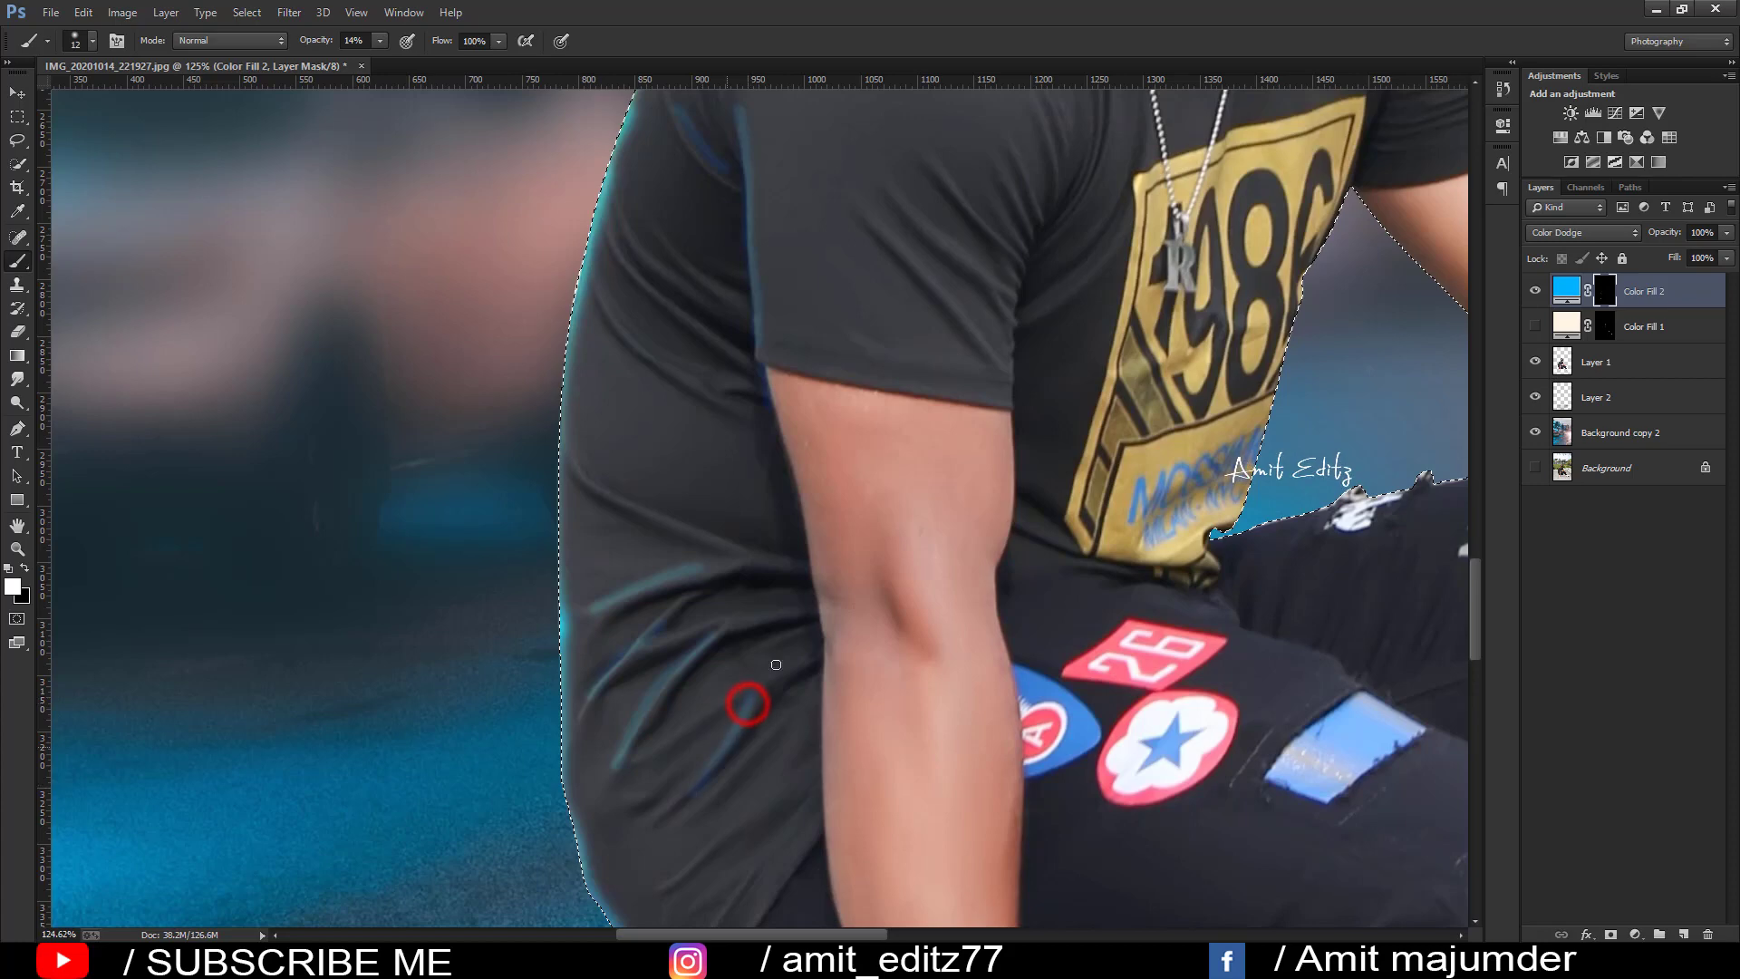
{"action": "left_click_drag", "start_coordinate": [820, 436], "coordinate": [707, 879]}
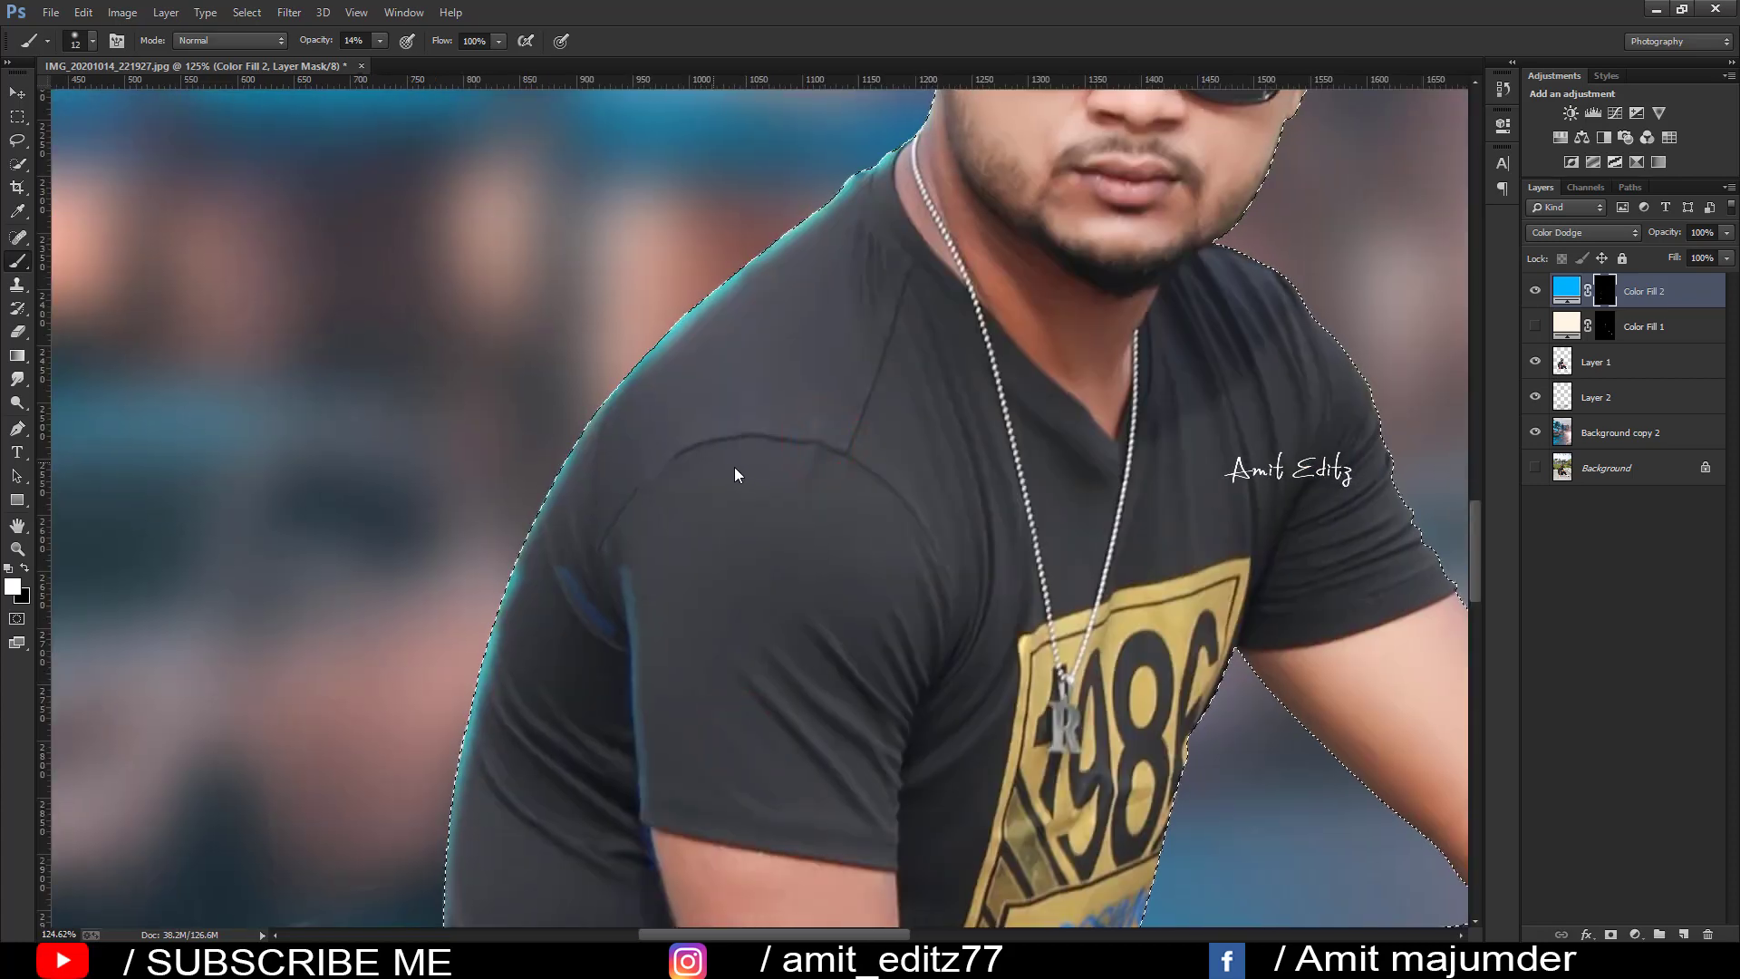
Step: Enlarge the brush, try a lighter blue fill colour, and undo a trial shoulder stroke
{"action": "key", "text": "bracketright"}
{"action": "key", "text": "bracketright"}
{"action": "key", "text": "bracketright"}
{"action": "double_click", "coordinate": [1570, 290]}
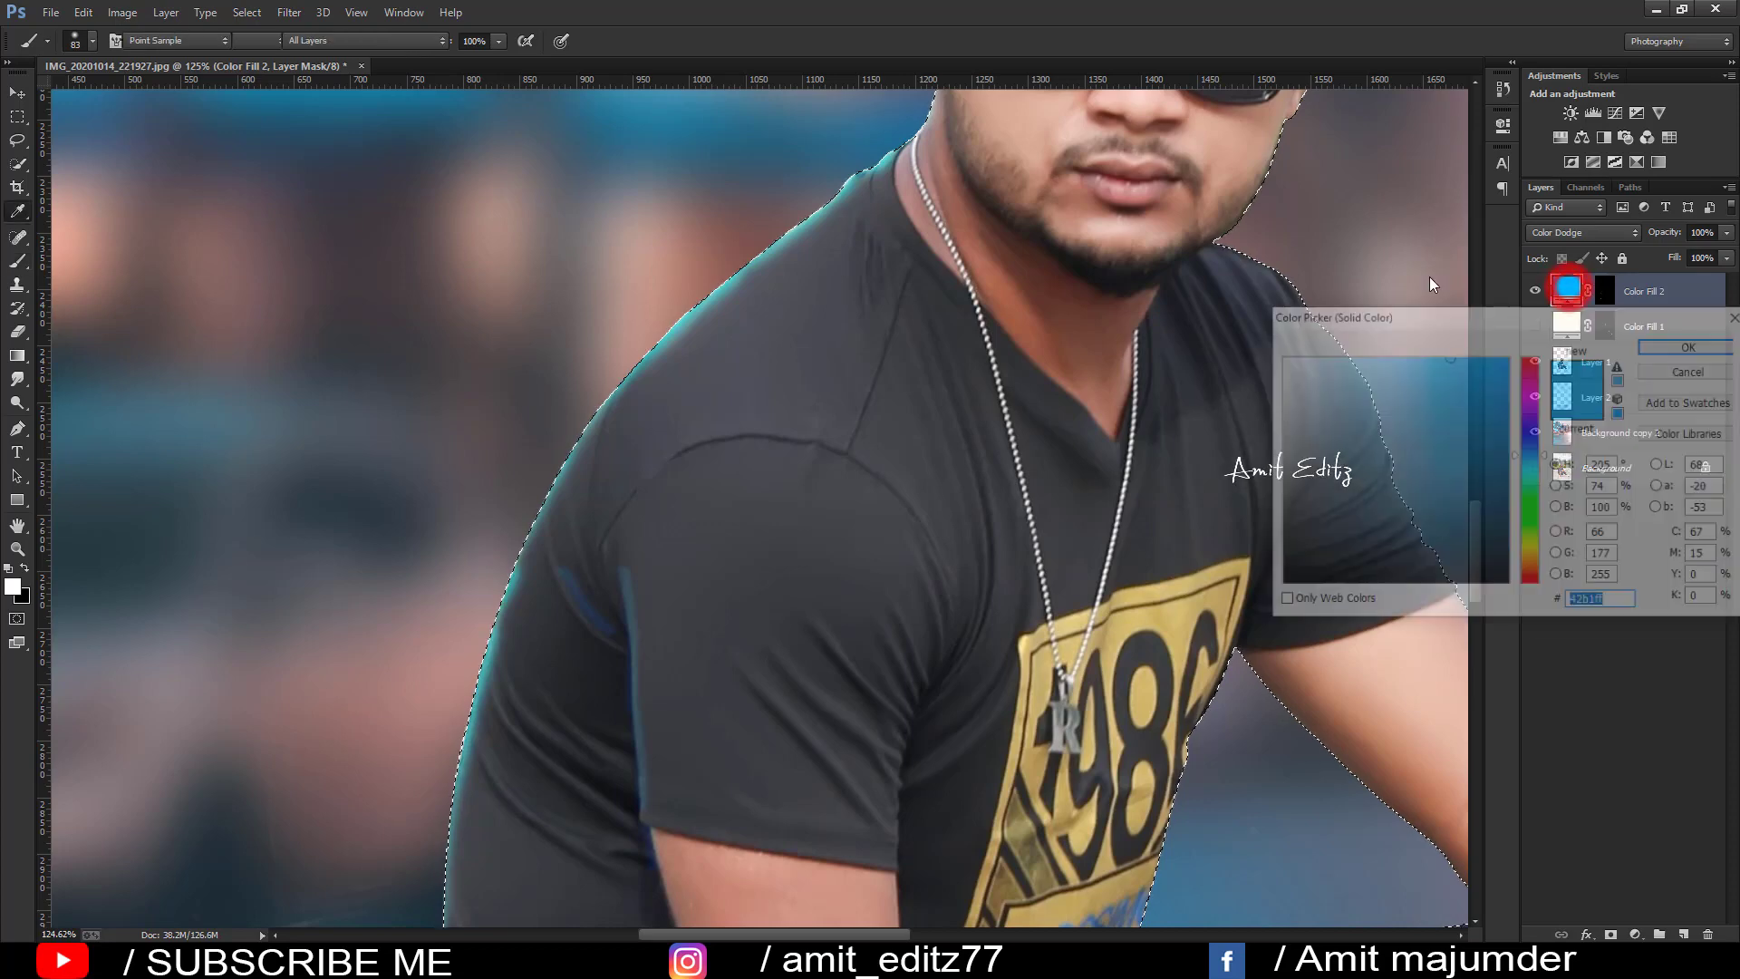
{"action": "left_click_drag", "start_coordinate": [1385, 356], "coordinate": [1353, 335]}
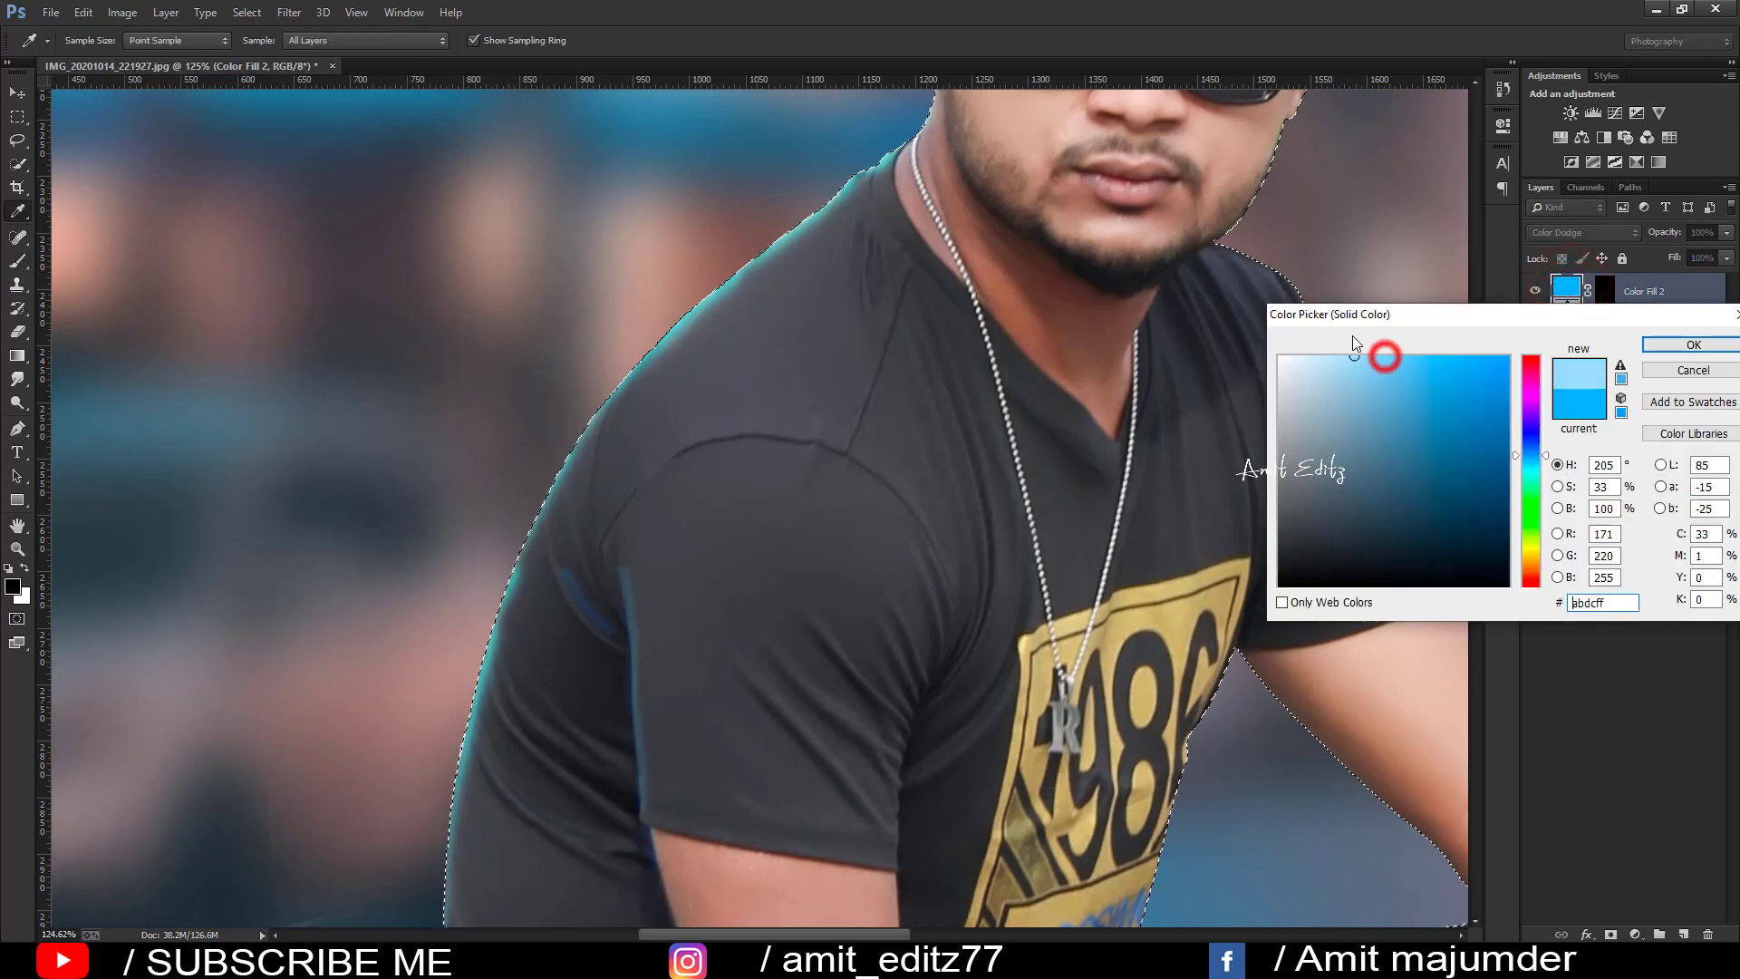
{"action": "left_click", "coordinate": [1692, 344]}
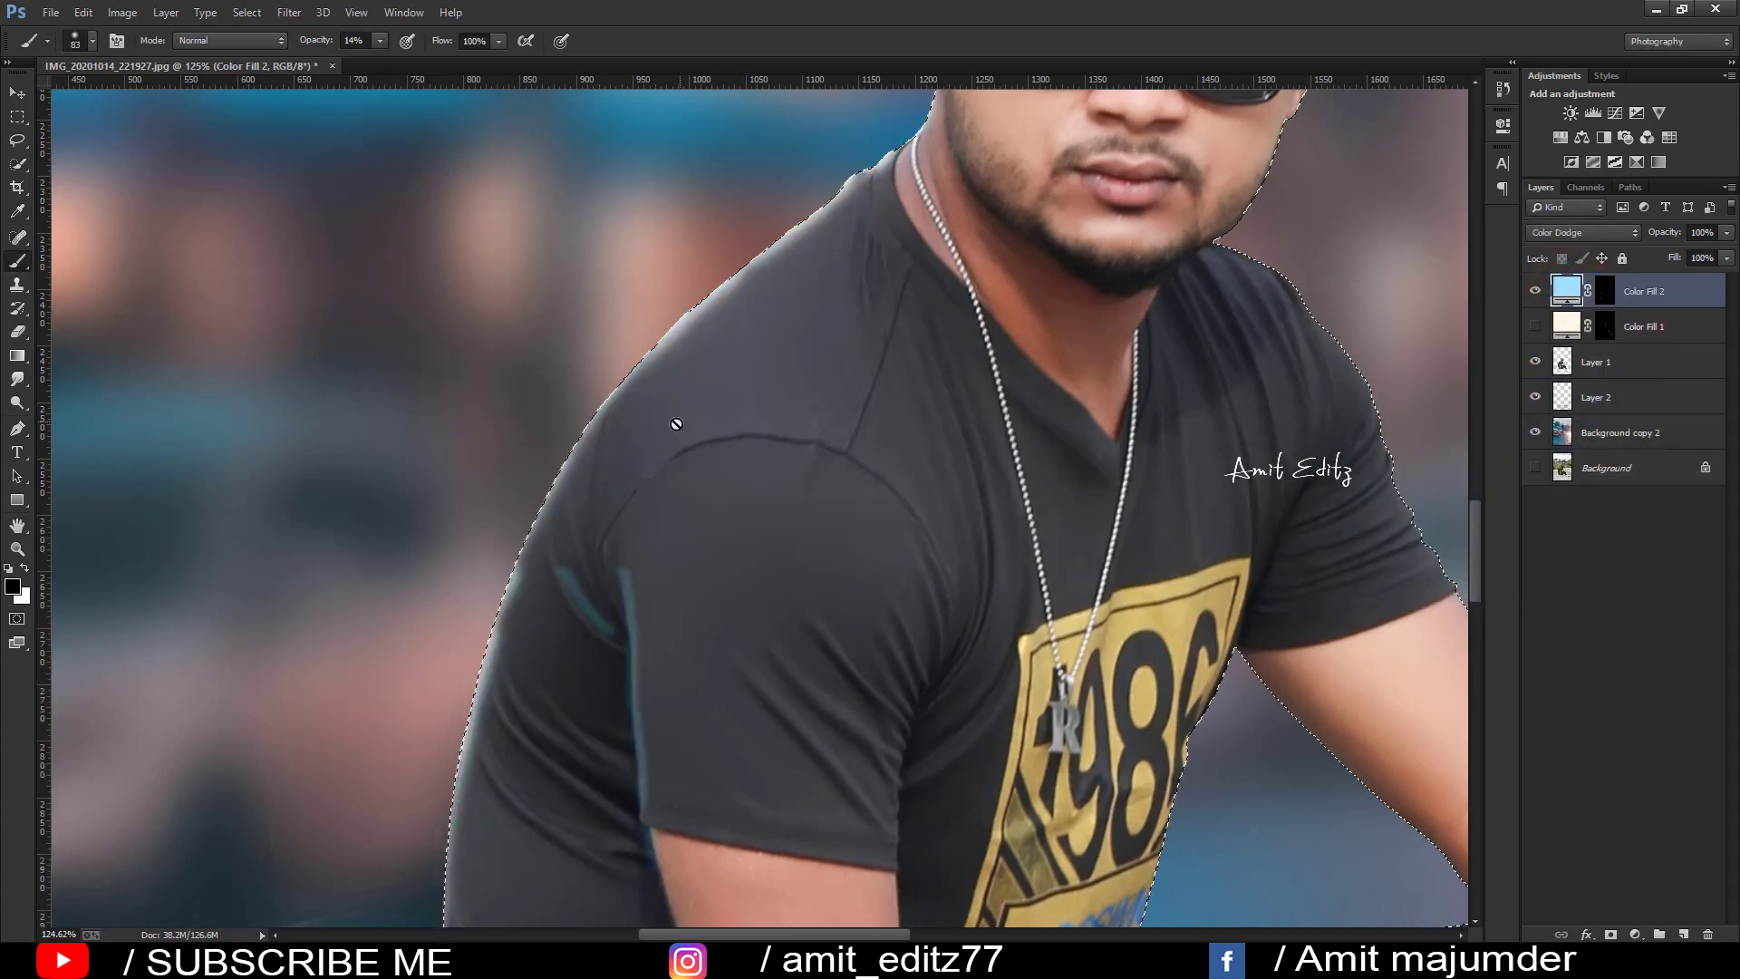
{"action": "left_click", "coordinate": [1605, 290]}
{"action": "key", "text": "x"}
{"action": "left_click_drag", "start_coordinate": [635, 447], "coordinate": [725, 355]}
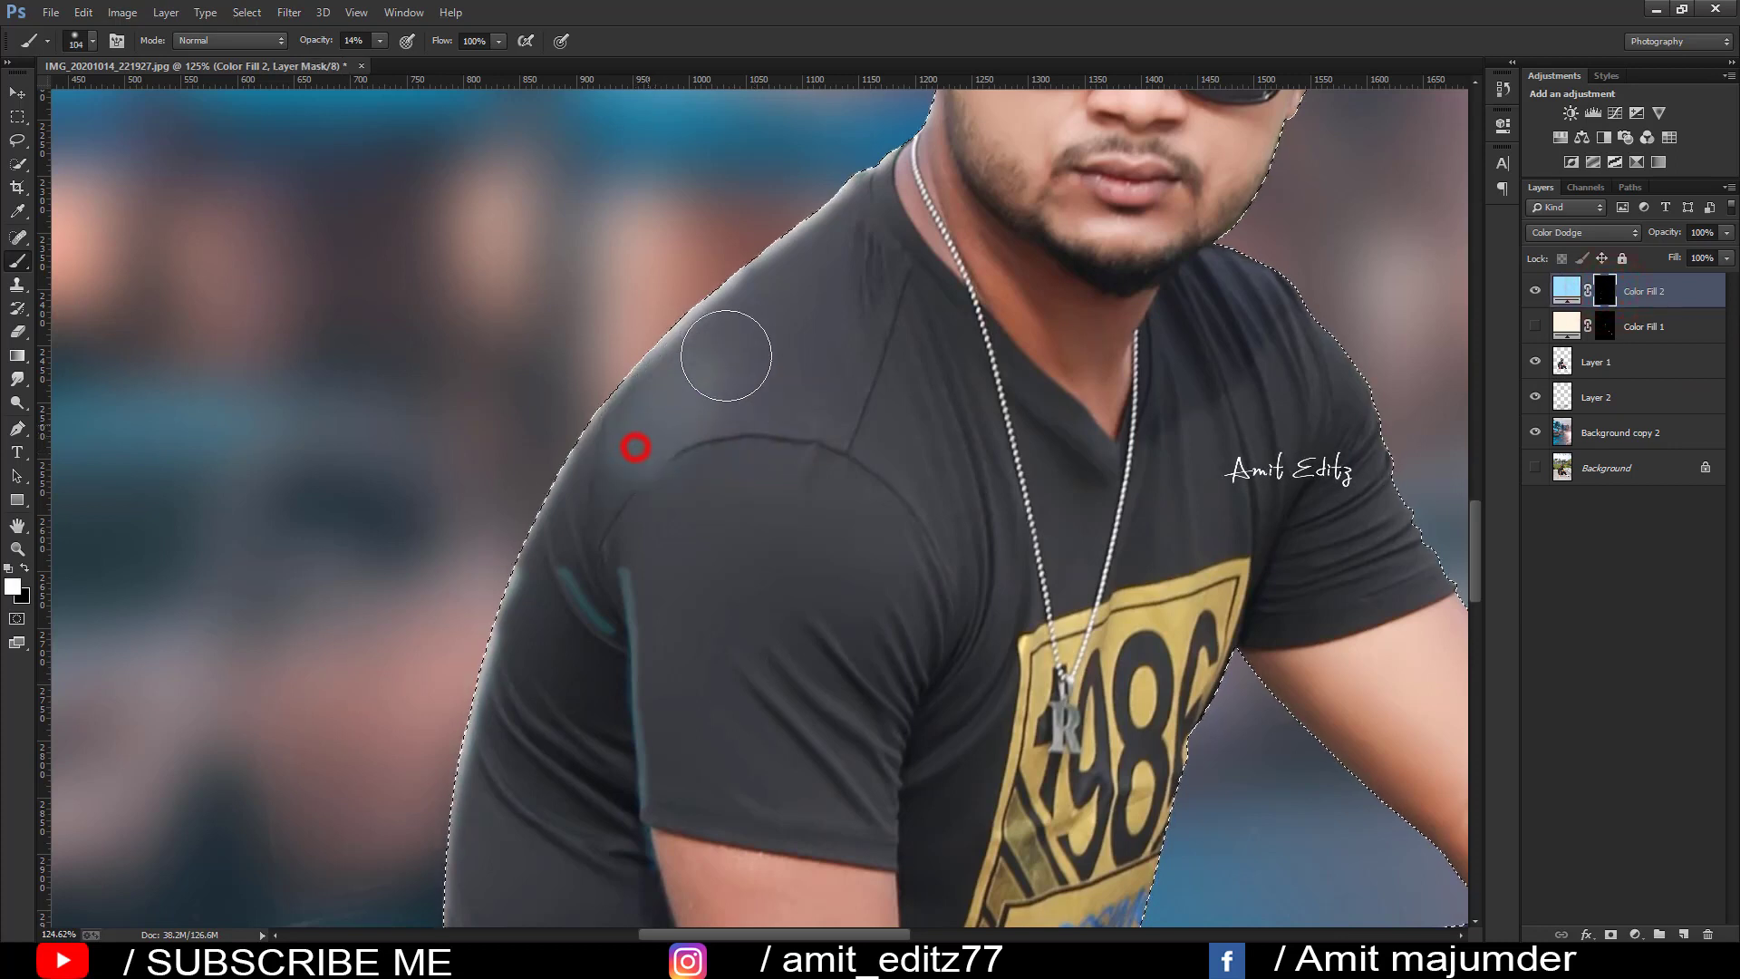
{"action": "key", "text": "ctrl+z"}
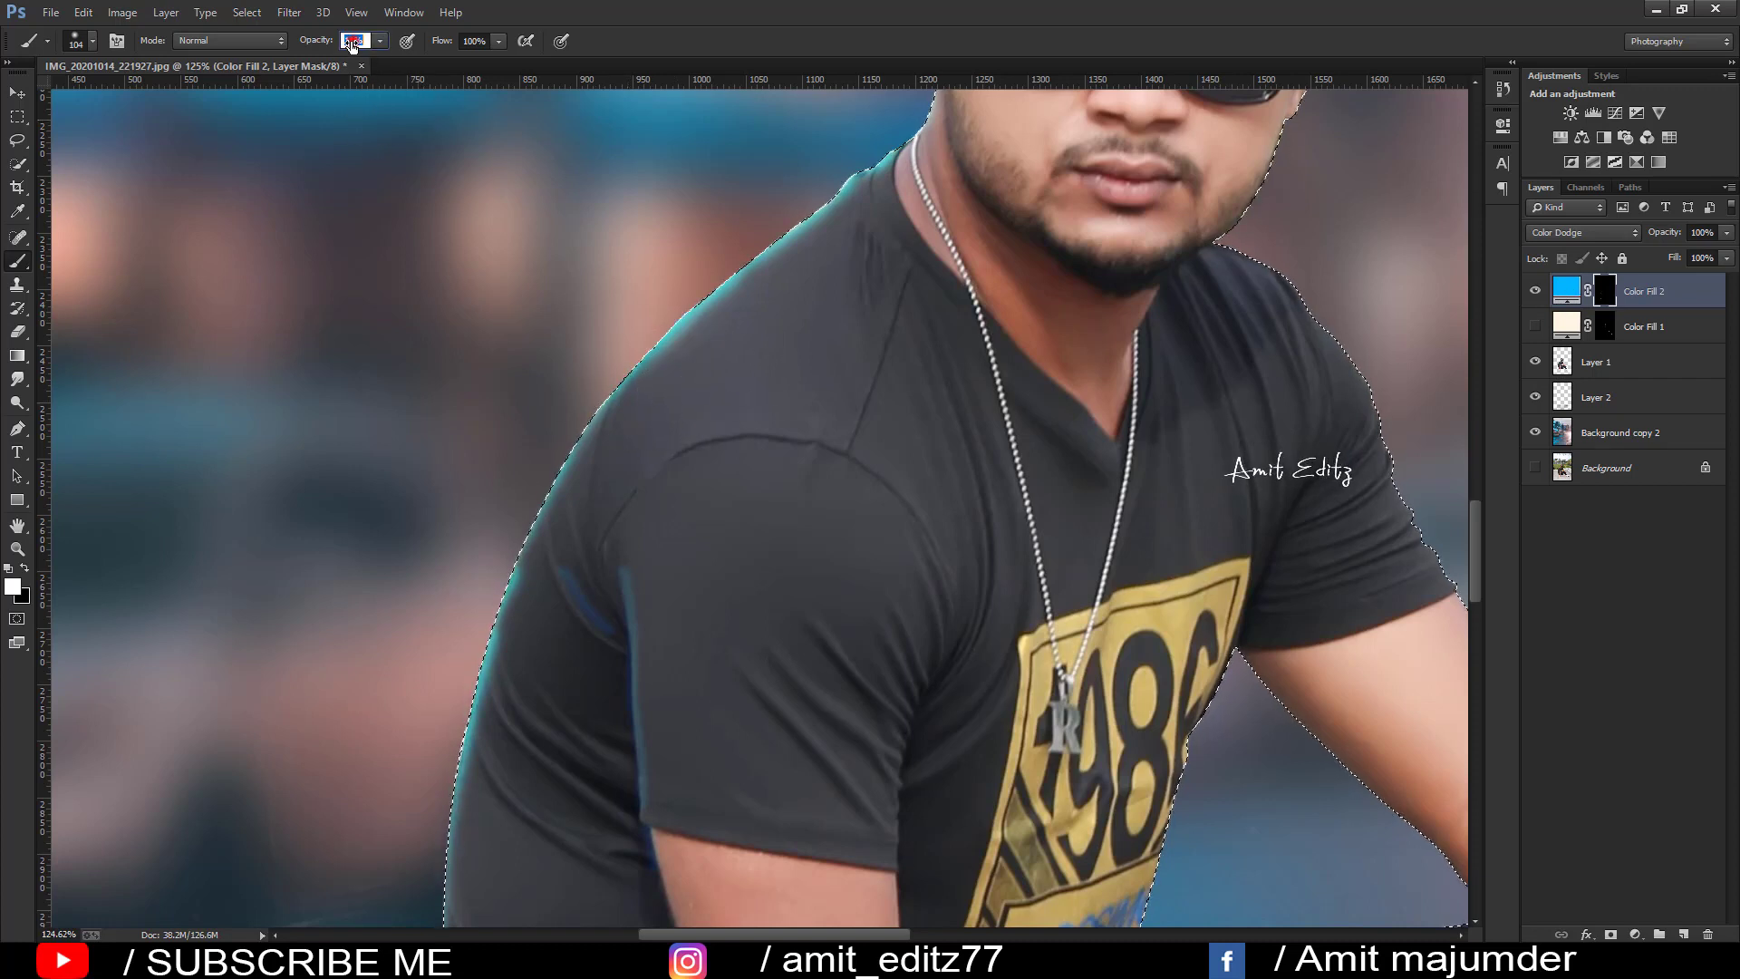
Step: At 9% opacity, brighten the blue glow from the neck down the shoulder and arm's left edge
{"action": "left_click_drag", "start_coordinate": [636, 455], "coordinate": [778, 331]}
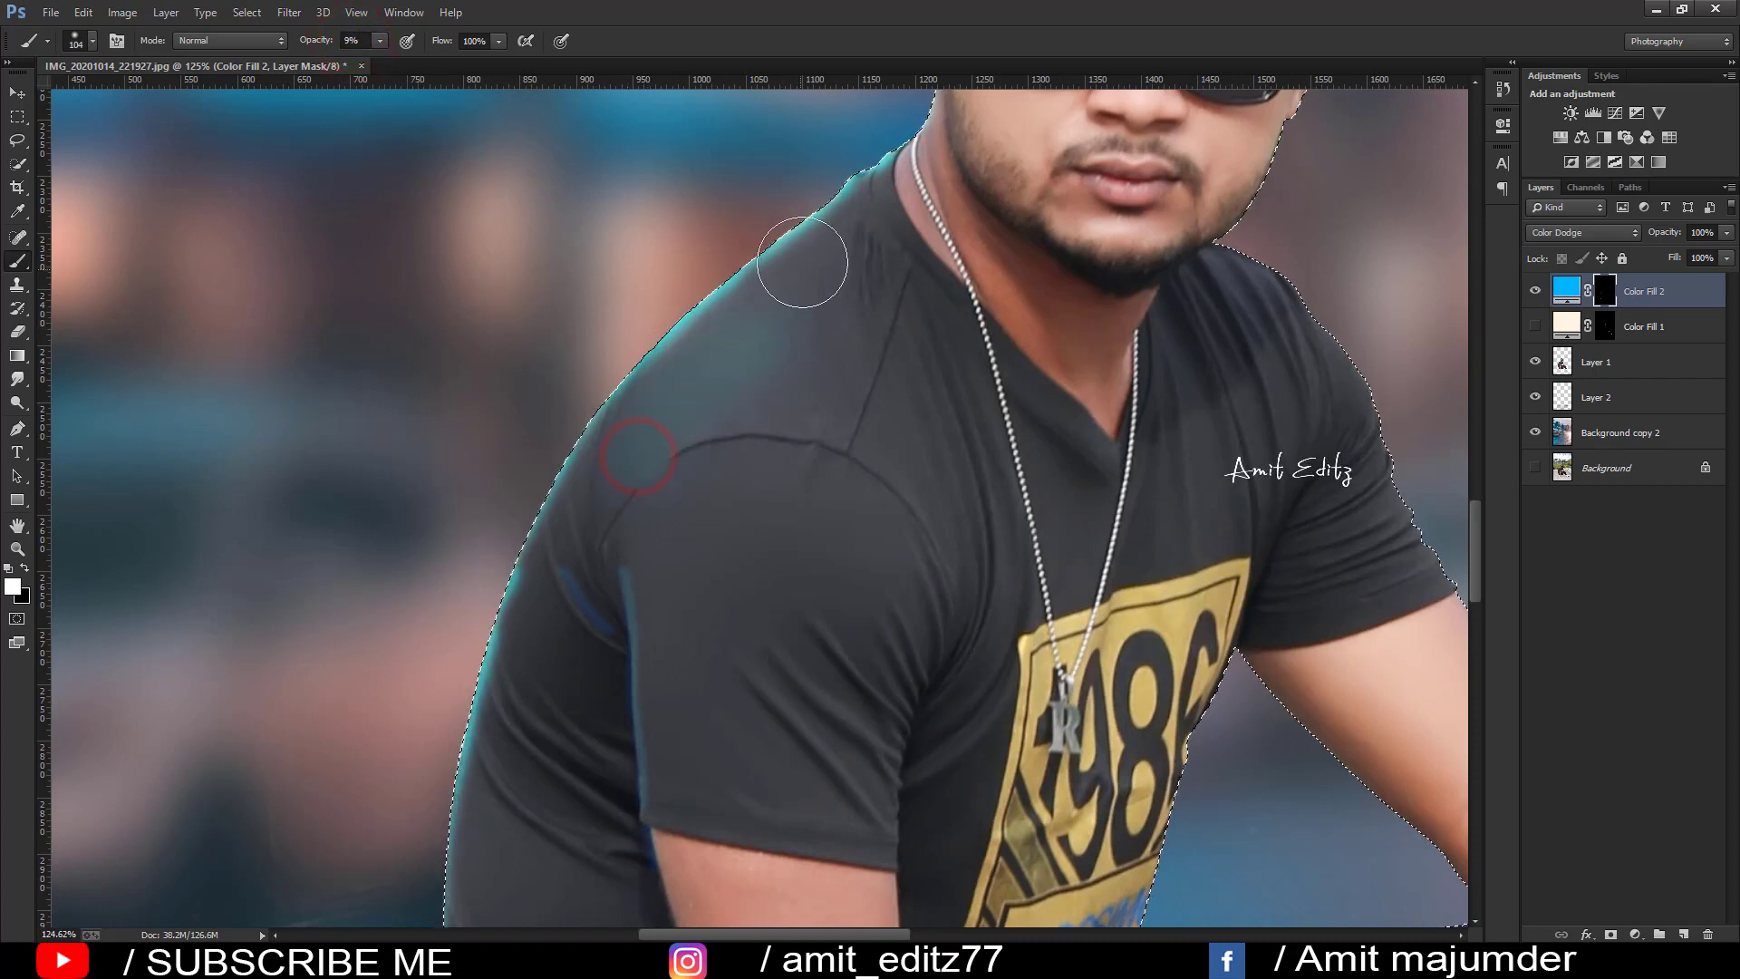
{"action": "left_click_drag", "start_coordinate": [827, 214], "coordinate": [548, 474]}
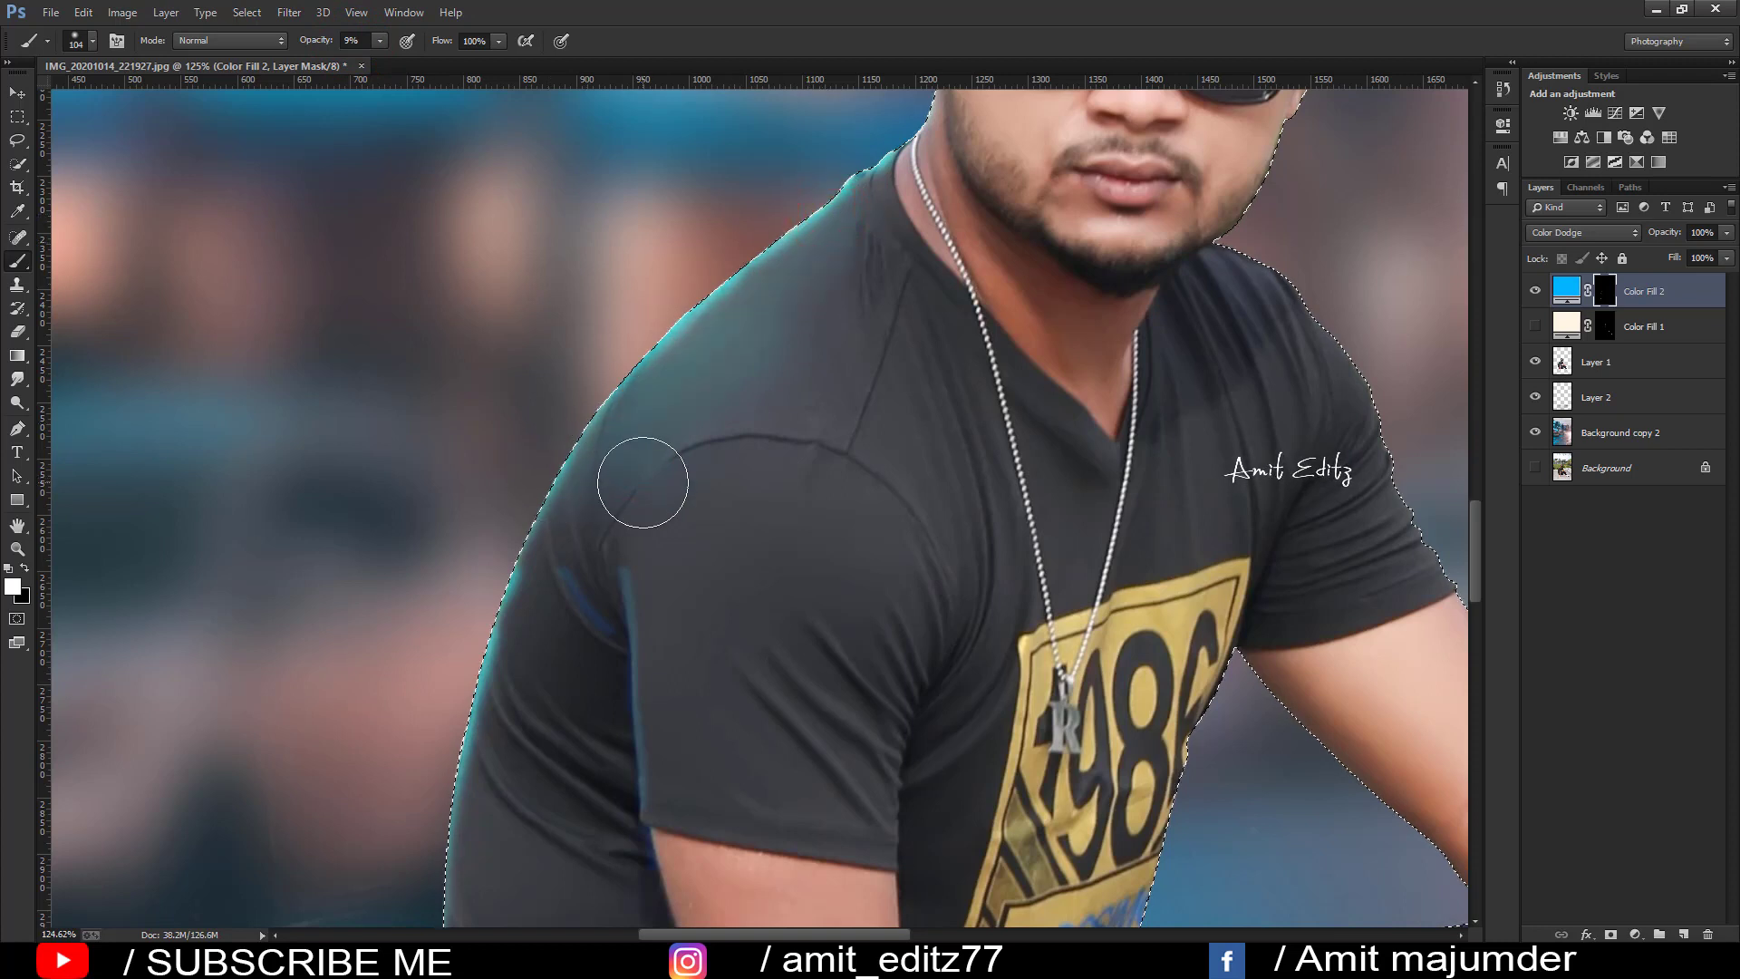
{"action": "left_click_drag", "start_coordinate": [820, 194], "coordinate": [661, 342]}
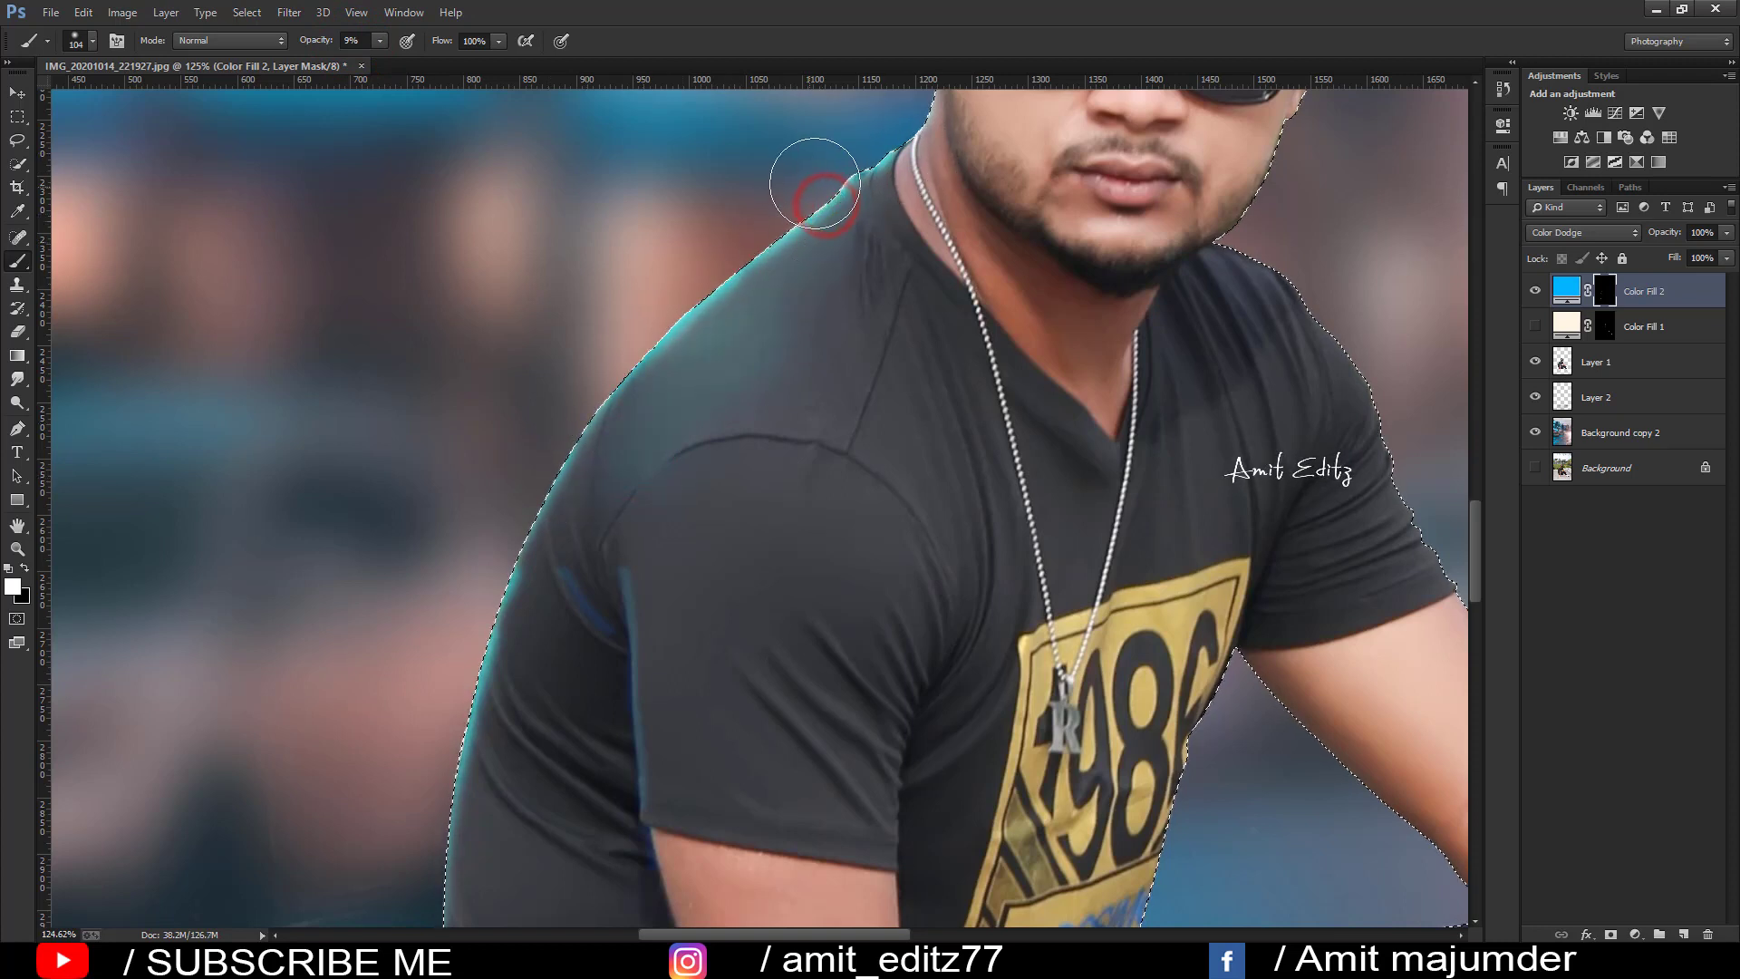
{"action": "left_click_drag", "start_coordinate": [855, 173], "coordinate": [614, 383]}
{"action": "left_click_drag", "start_coordinate": [556, 486], "coordinate": [498, 640]}
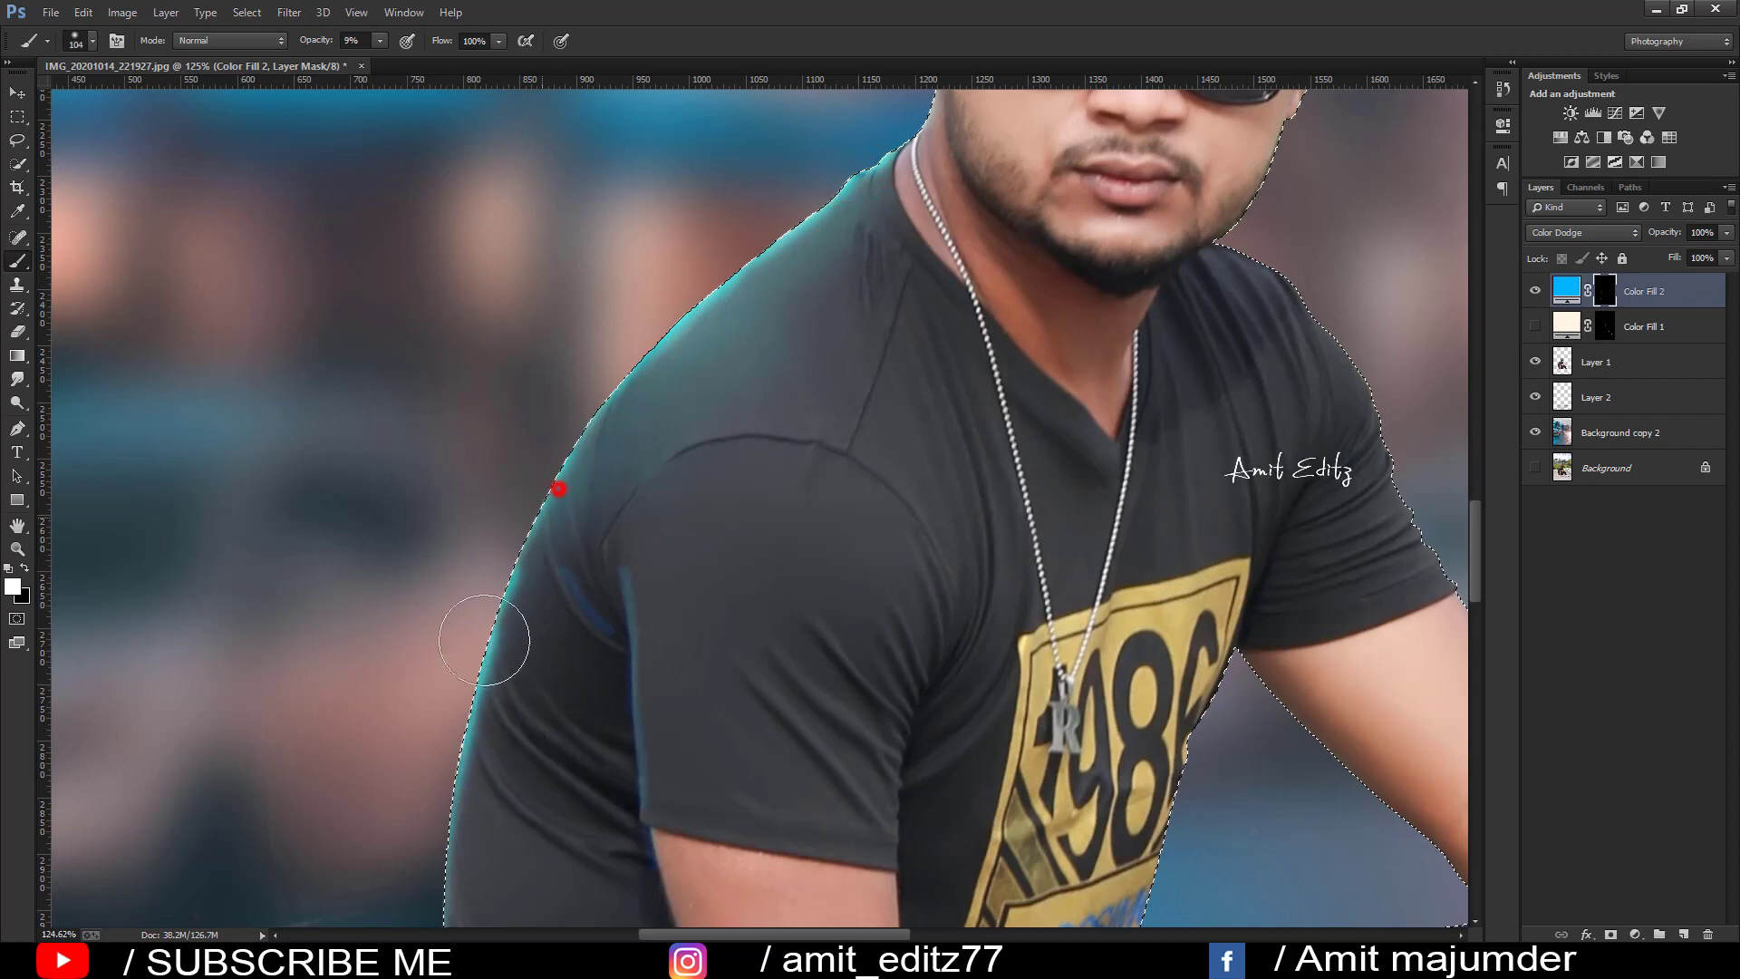
{"action": "left_click_drag", "start_coordinate": [621, 350], "coordinate": [625, 342]}
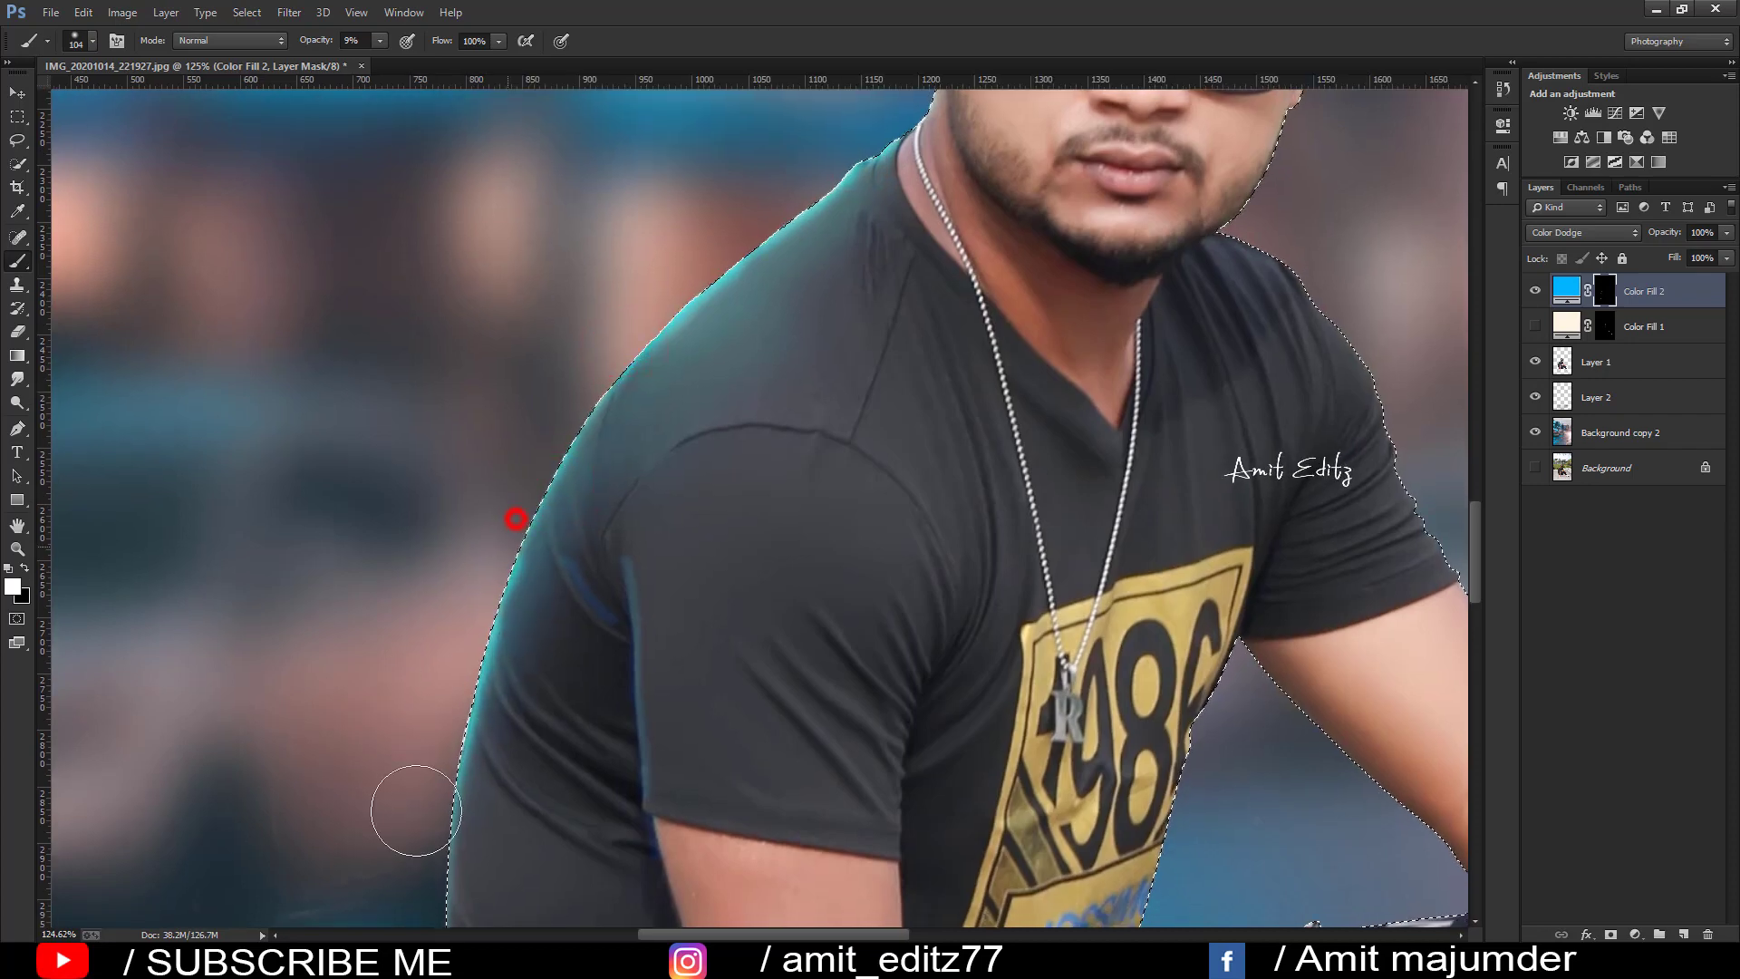
{"action": "left_click_drag", "start_coordinate": [488, 702], "coordinate": [556, 344]}
{"action": "left_click_drag", "start_coordinate": [532, 419], "coordinate": [467, 883]}
Step: Zoom out and set Color Fill 2's layer opacity to 77% in Color Dodge
{"action": "scroll", "coordinate": [575, 524], "scroll_direction": "down", "scroll_amount": 3}
{"action": "scroll", "coordinate": [578, 521], "scroll_direction": "down", "scroll_amount": 1}
{"action": "scroll", "coordinate": [610, 527], "scroll_direction": "down", "scroll_amount": 1}
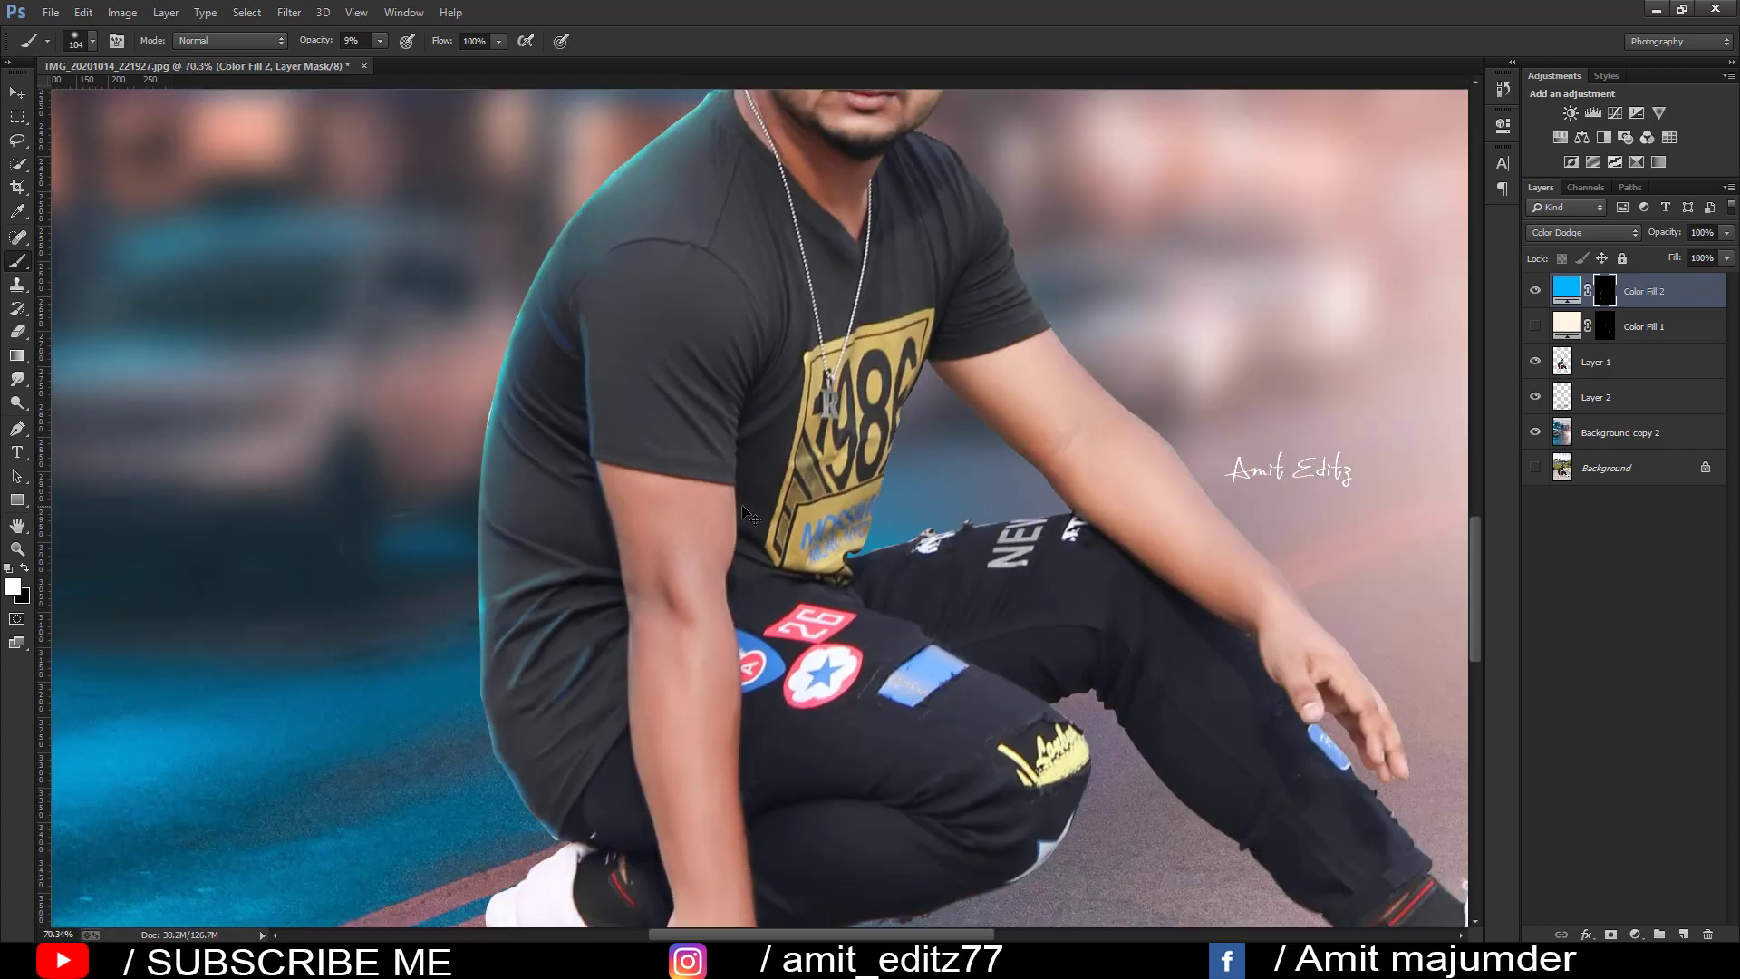
{"action": "scroll", "coordinate": [680, 517], "scroll_direction": "down", "scroll_amount": 2}
{"action": "scroll", "coordinate": [747, 508], "scroll_direction": "down", "scroll_amount": 1}
{"action": "scroll", "coordinate": [747, 507], "scroll_direction": "down", "scroll_amount": 2}
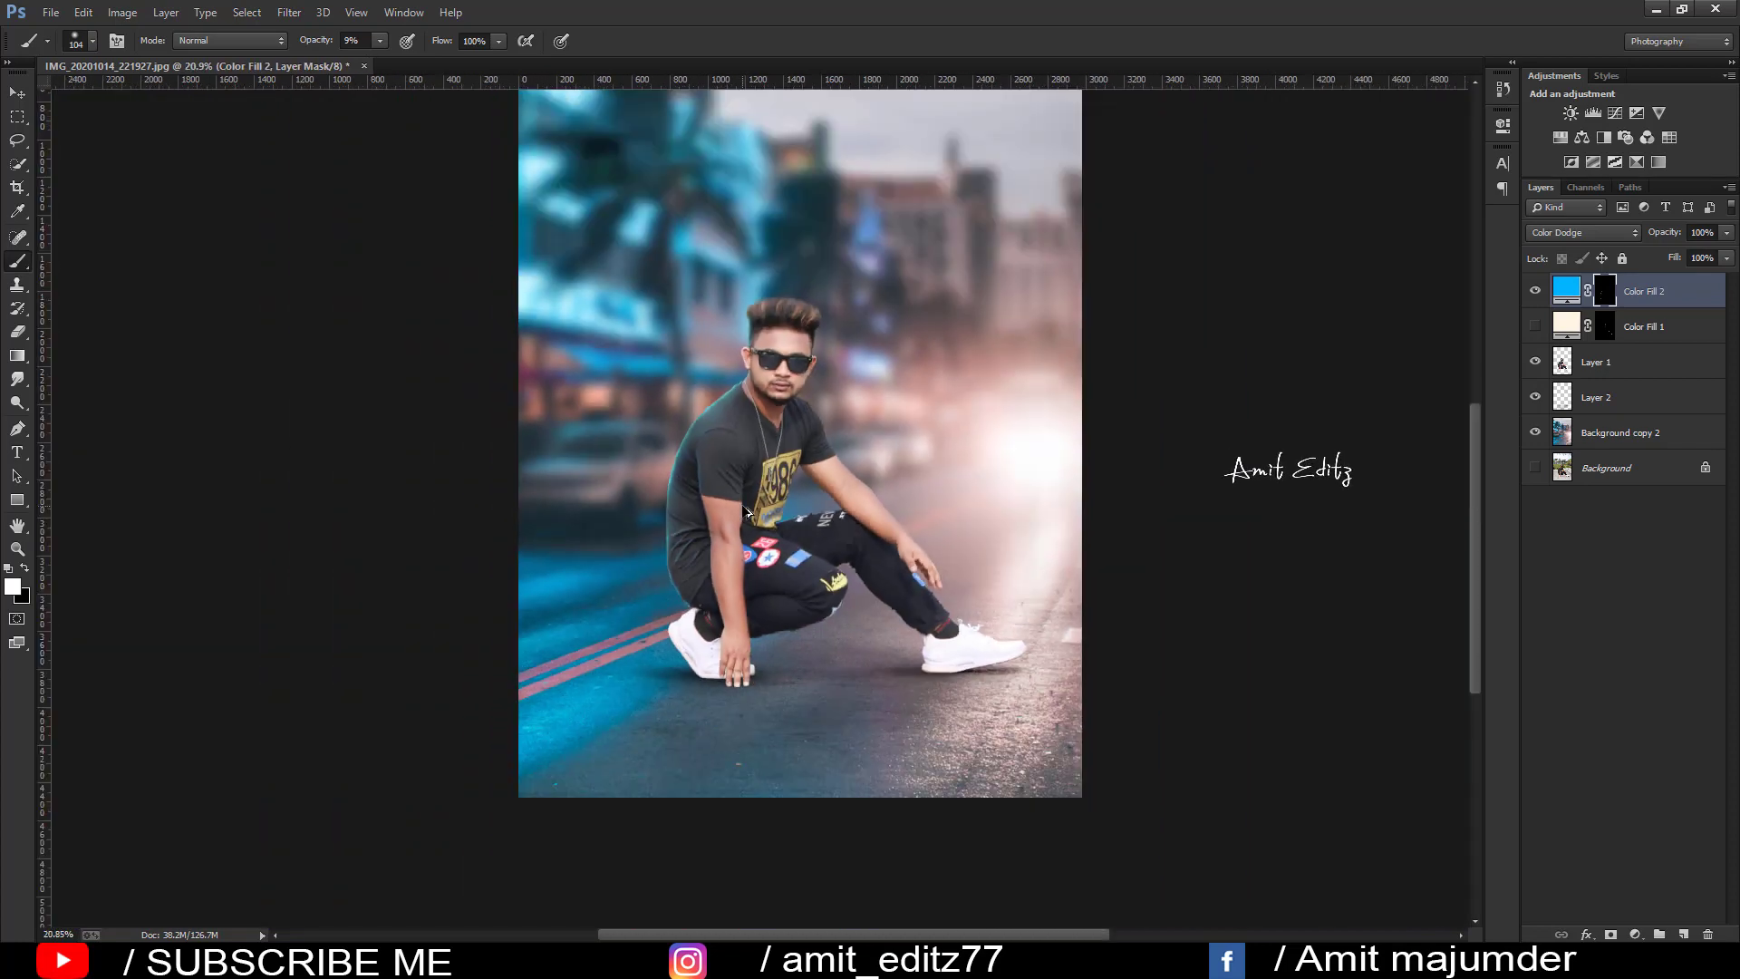
{"action": "scroll", "coordinate": [816, 468], "scroll_direction": "up", "scroll_amount": 1}
{"action": "scroll", "coordinate": [867, 432], "scroll_direction": "up", "scroll_amount": 1}
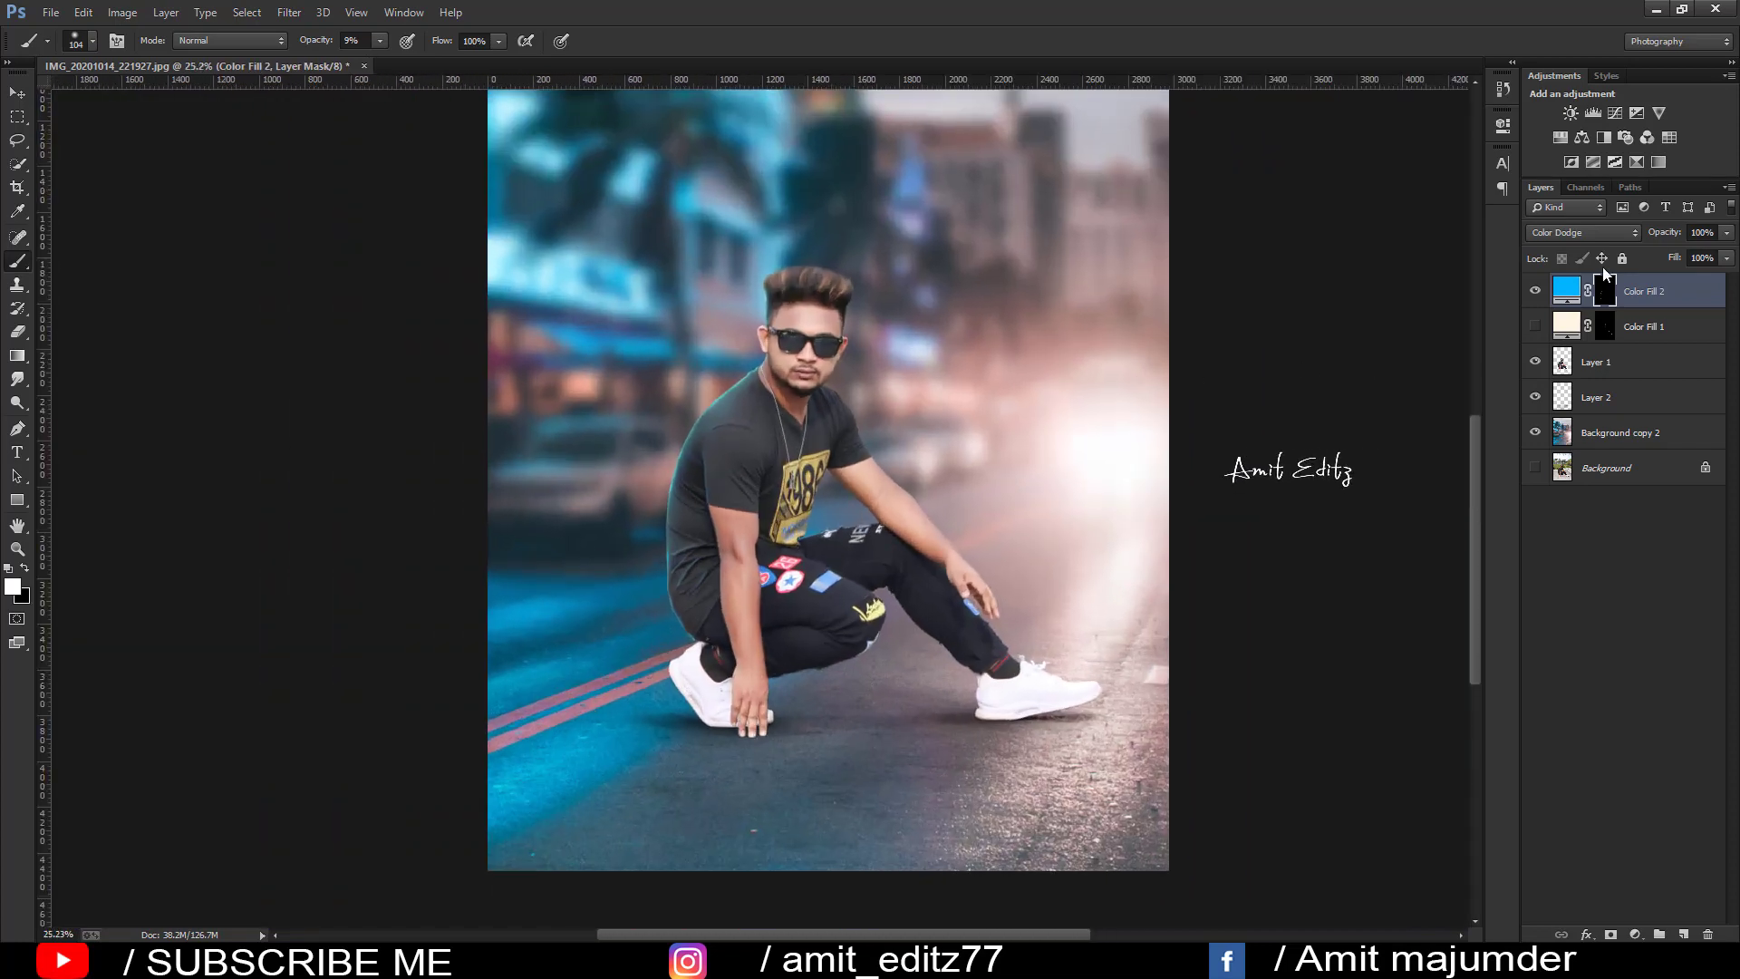
{"action": "left_click", "coordinate": [1726, 233]}
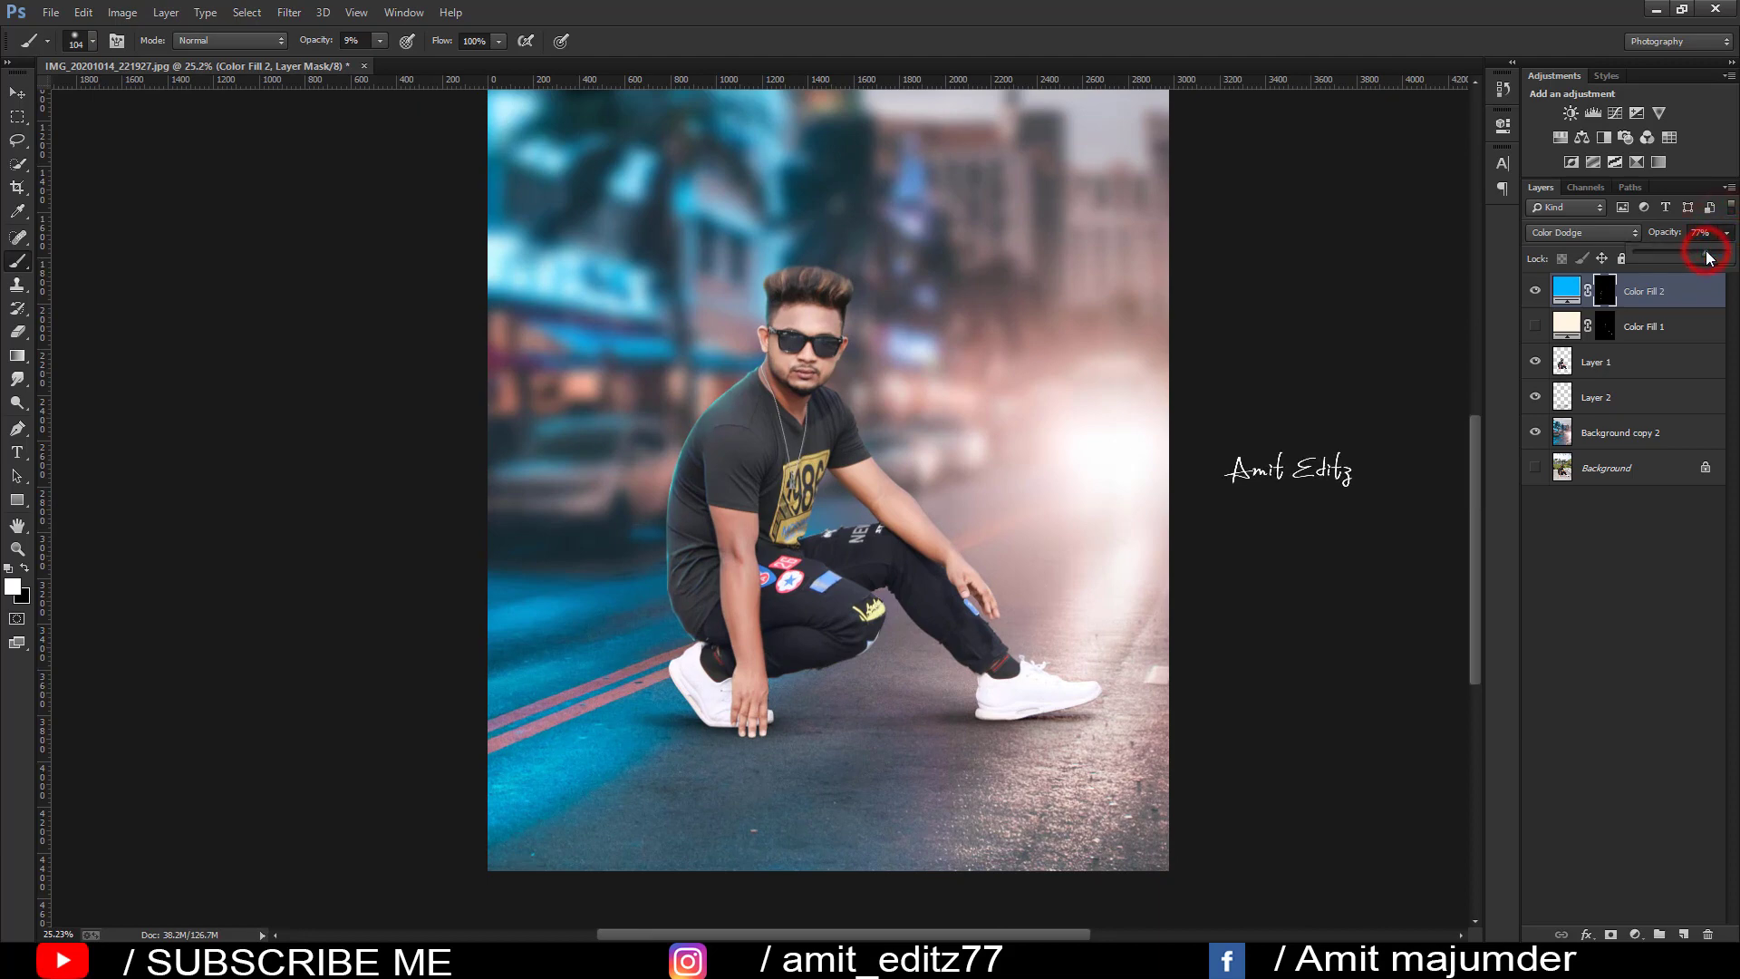
{"action": "left_click", "coordinate": [17, 94]}
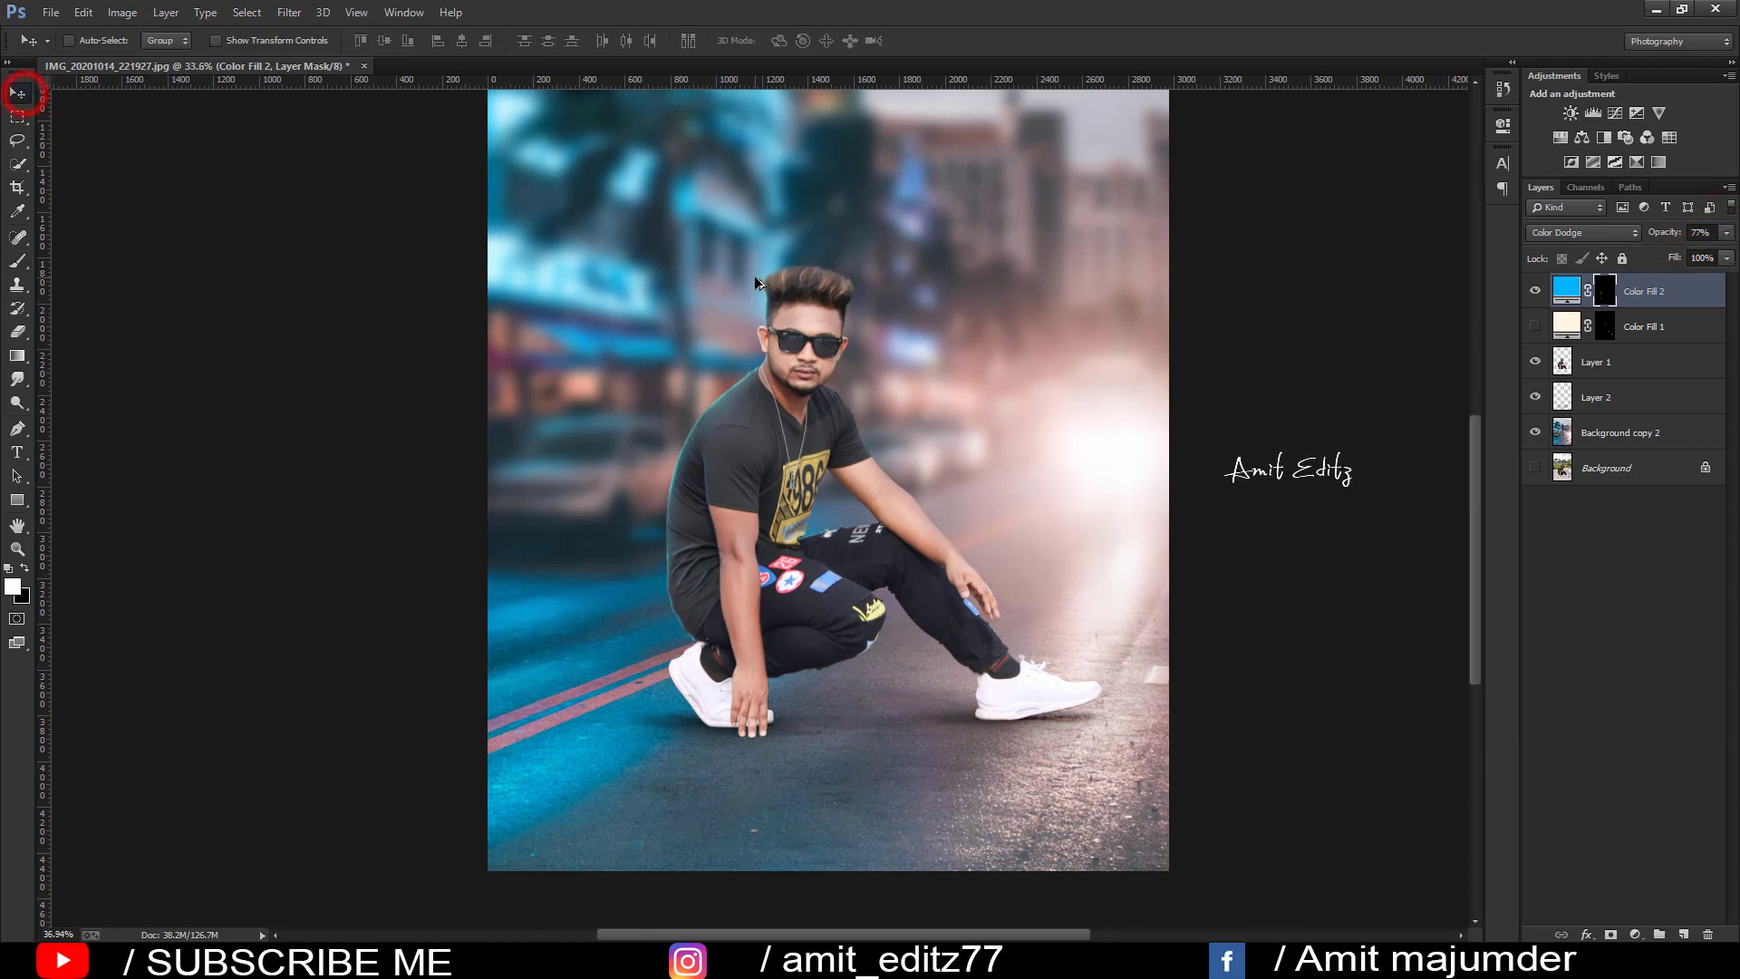
Step: Adjust the zoom and select Layer 1 with the cut-out man
{"action": "scroll", "coordinate": [754, 276], "scroll_direction": "up", "scroll_amount": 2}
{"action": "scroll", "coordinate": [754, 276], "scroll_direction": "down", "scroll_amount": 1}
{"action": "scroll", "coordinate": [754, 275], "scroll_direction": "down", "scroll_amount": 2}
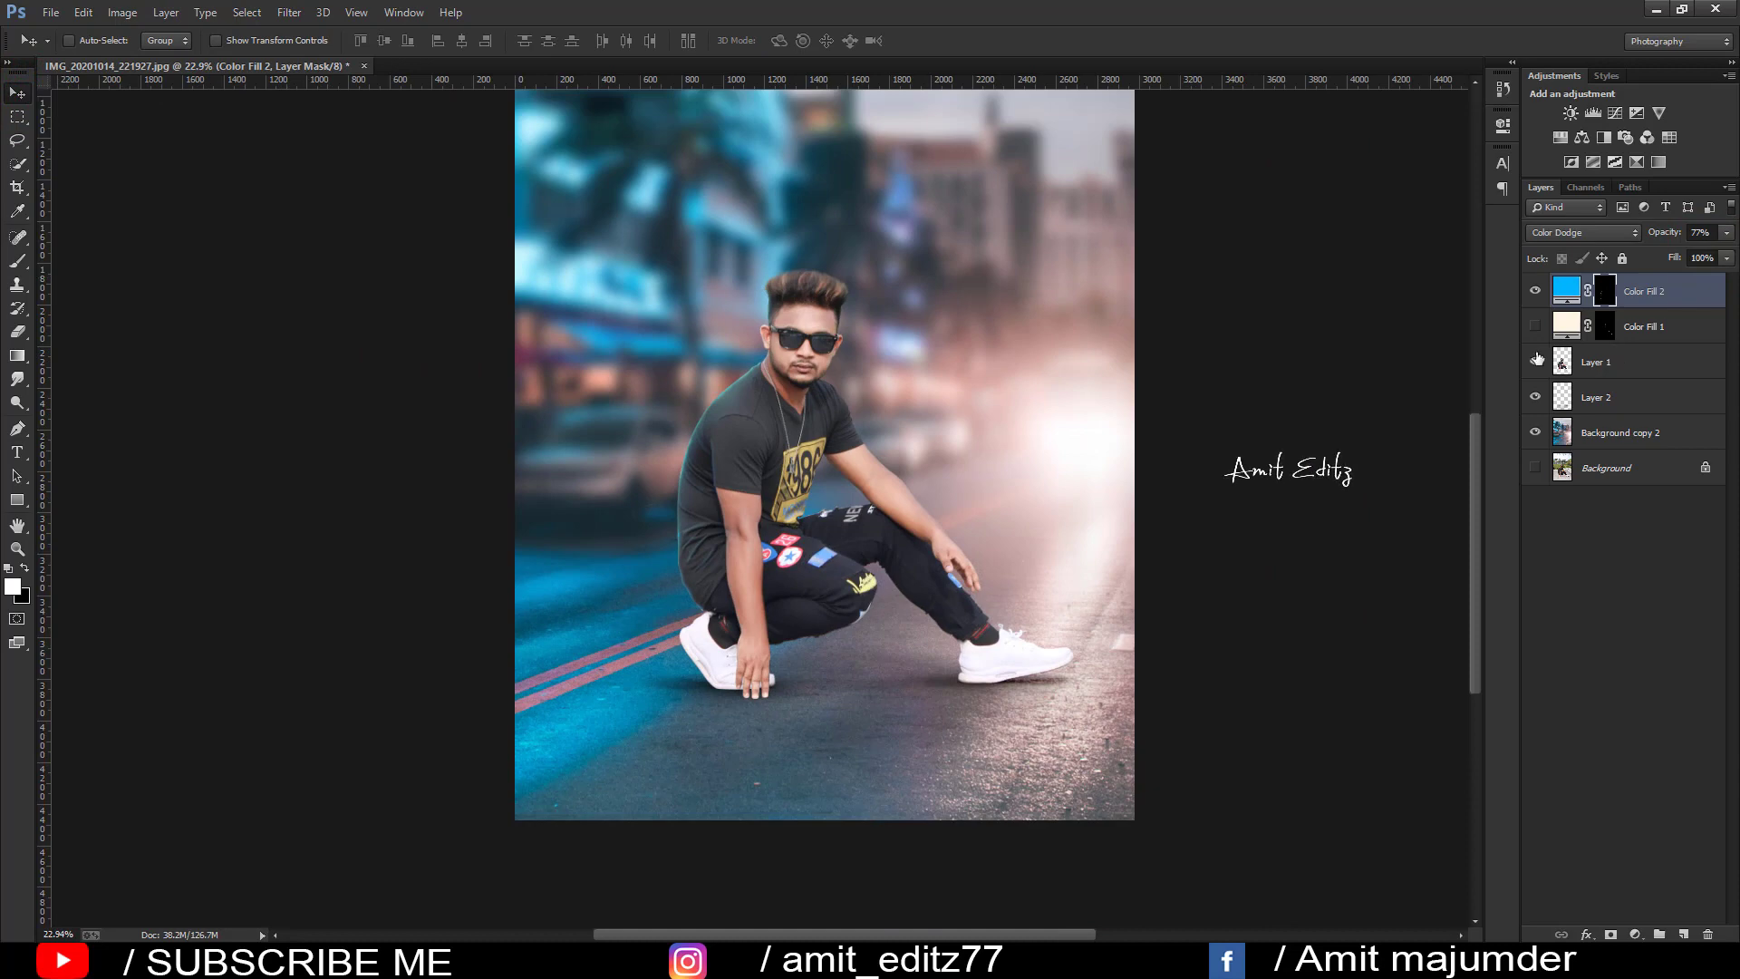
{"action": "scroll", "coordinate": [970, 400], "scroll_direction": "up", "scroll_amount": 2}
{"action": "scroll", "coordinate": [970, 401], "scroll_direction": "down", "scroll_amount": 1}
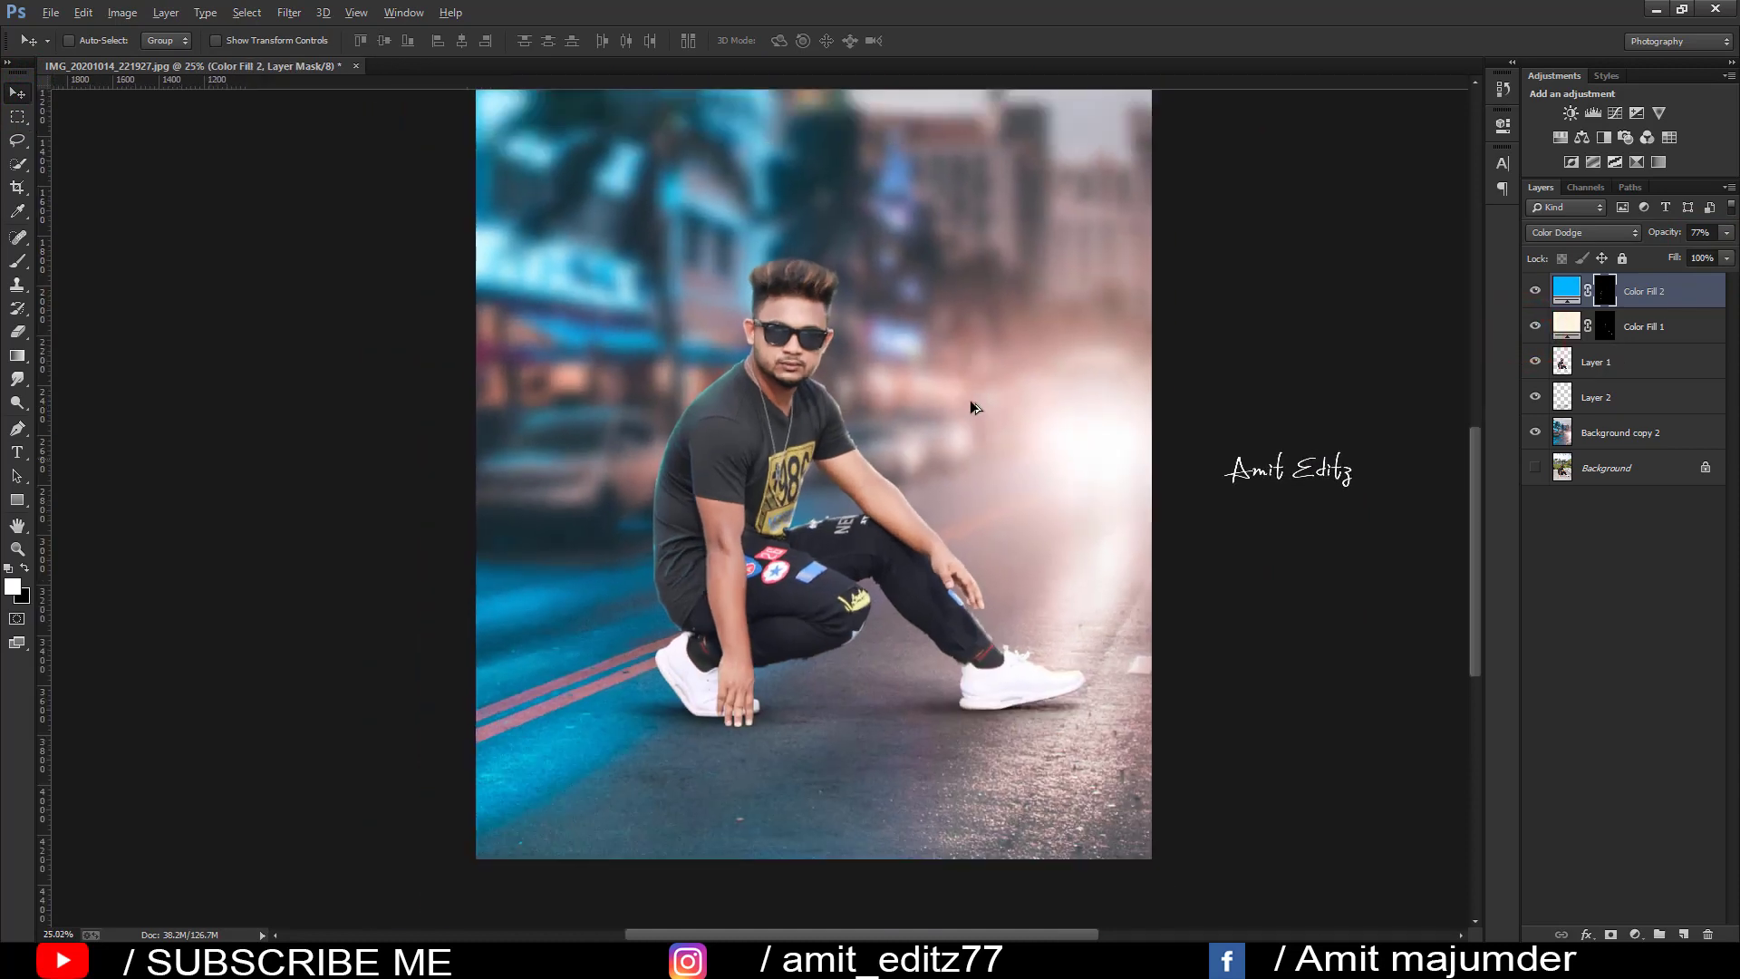
{"action": "scroll", "coordinate": [970, 400], "scroll_direction": "down", "scroll_amount": 1}
{"action": "scroll", "coordinate": [970, 400], "scroll_direction": "up", "scroll_amount": 2}
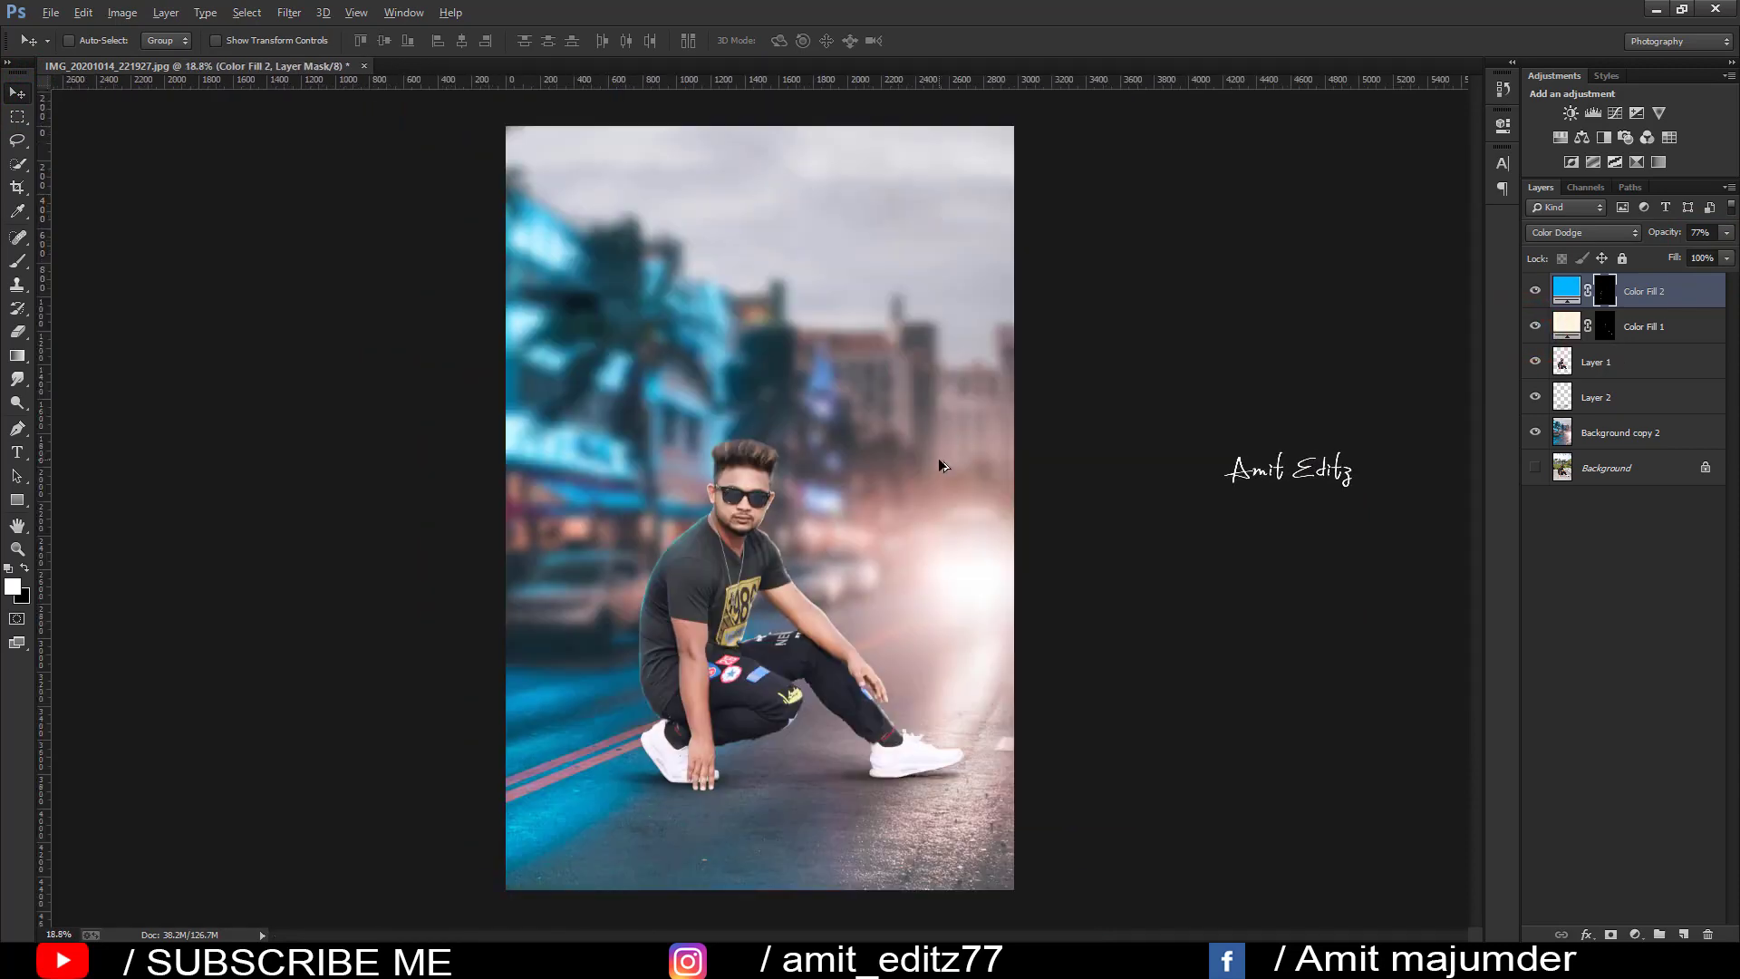
{"action": "scroll", "coordinate": [938, 459], "scroll_direction": "down", "scroll_amount": 1}
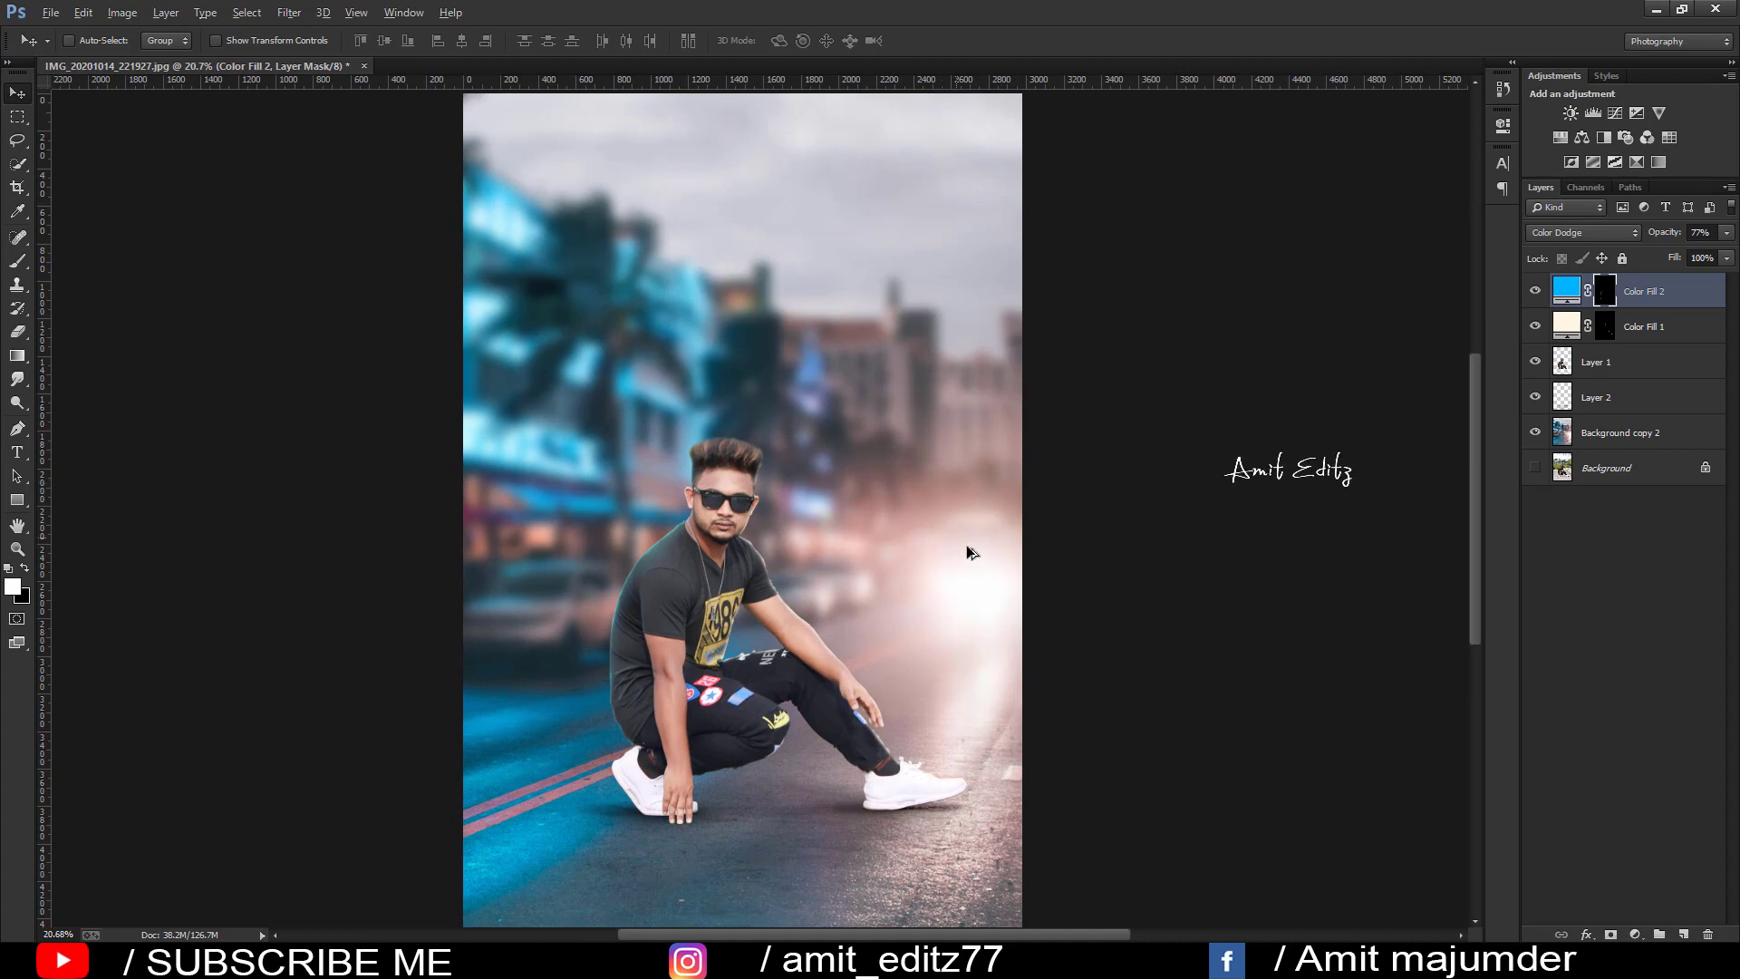
{"action": "left_click", "coordinate": [1622, 365]}
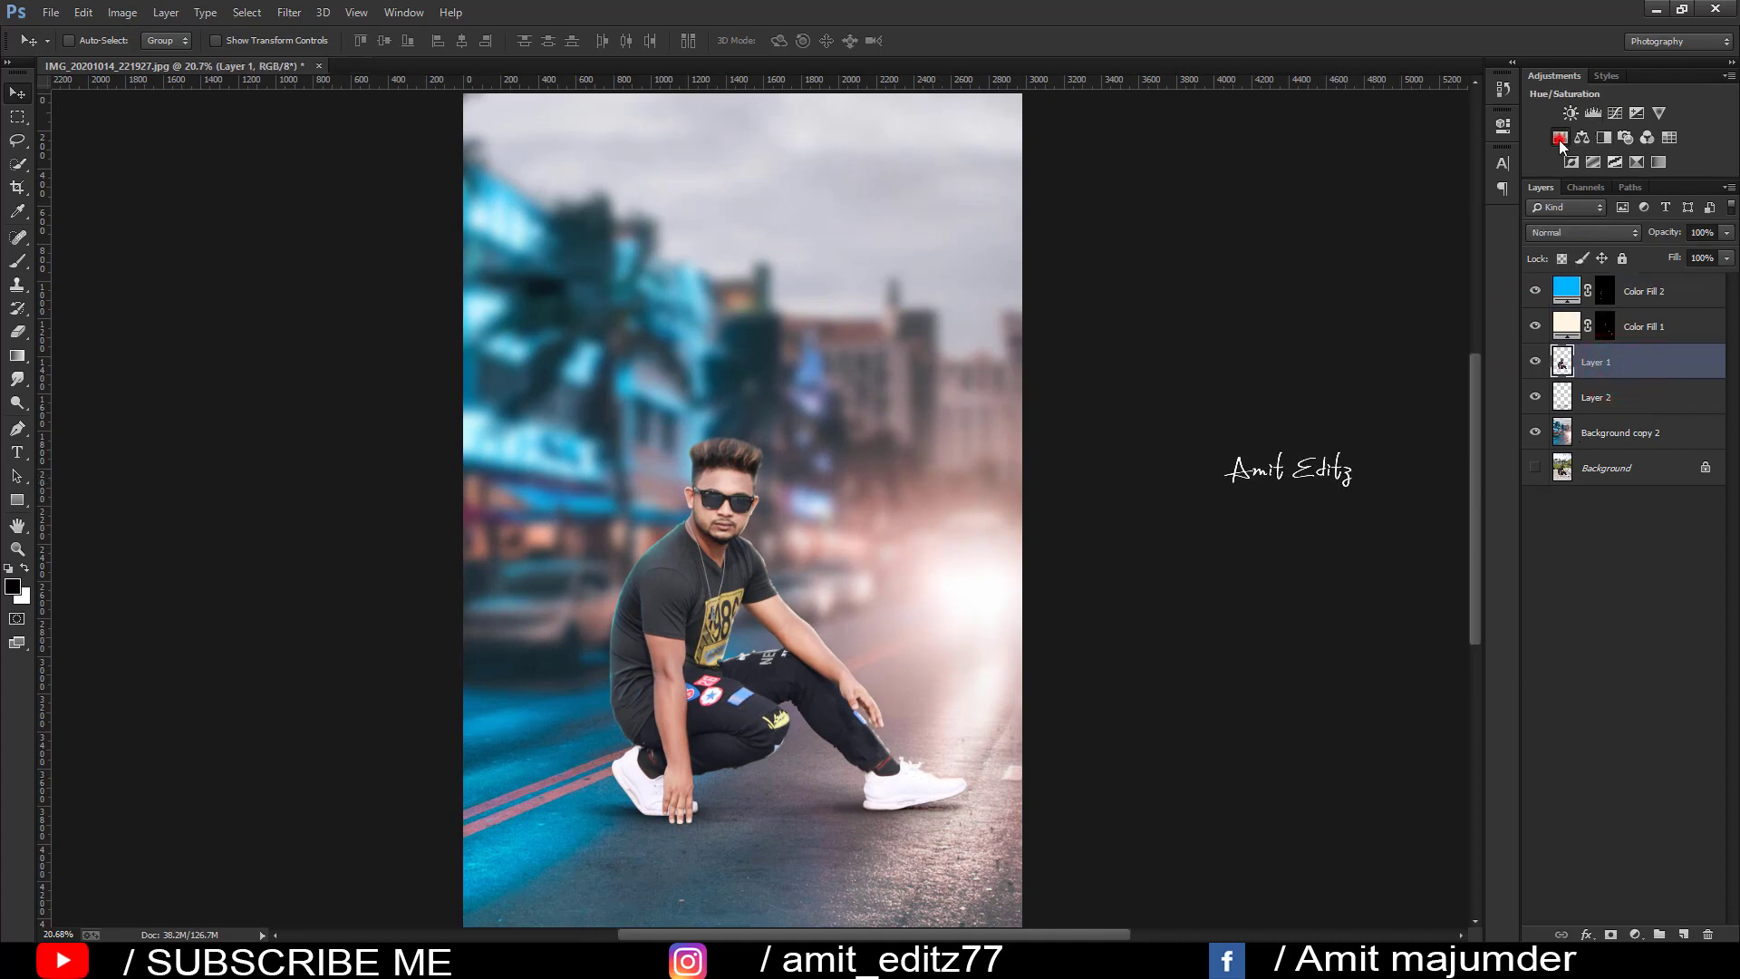
Step: Add a Hue/Saturation layer at Lightness -48, invert its mask, and load Layer 1's outline
{"action": "left_click", "coordinate": [1559, 139]}
{"action": "left_click_drag", "start_coordinate": [1316, 308], "coordinate": [1296, 306]}
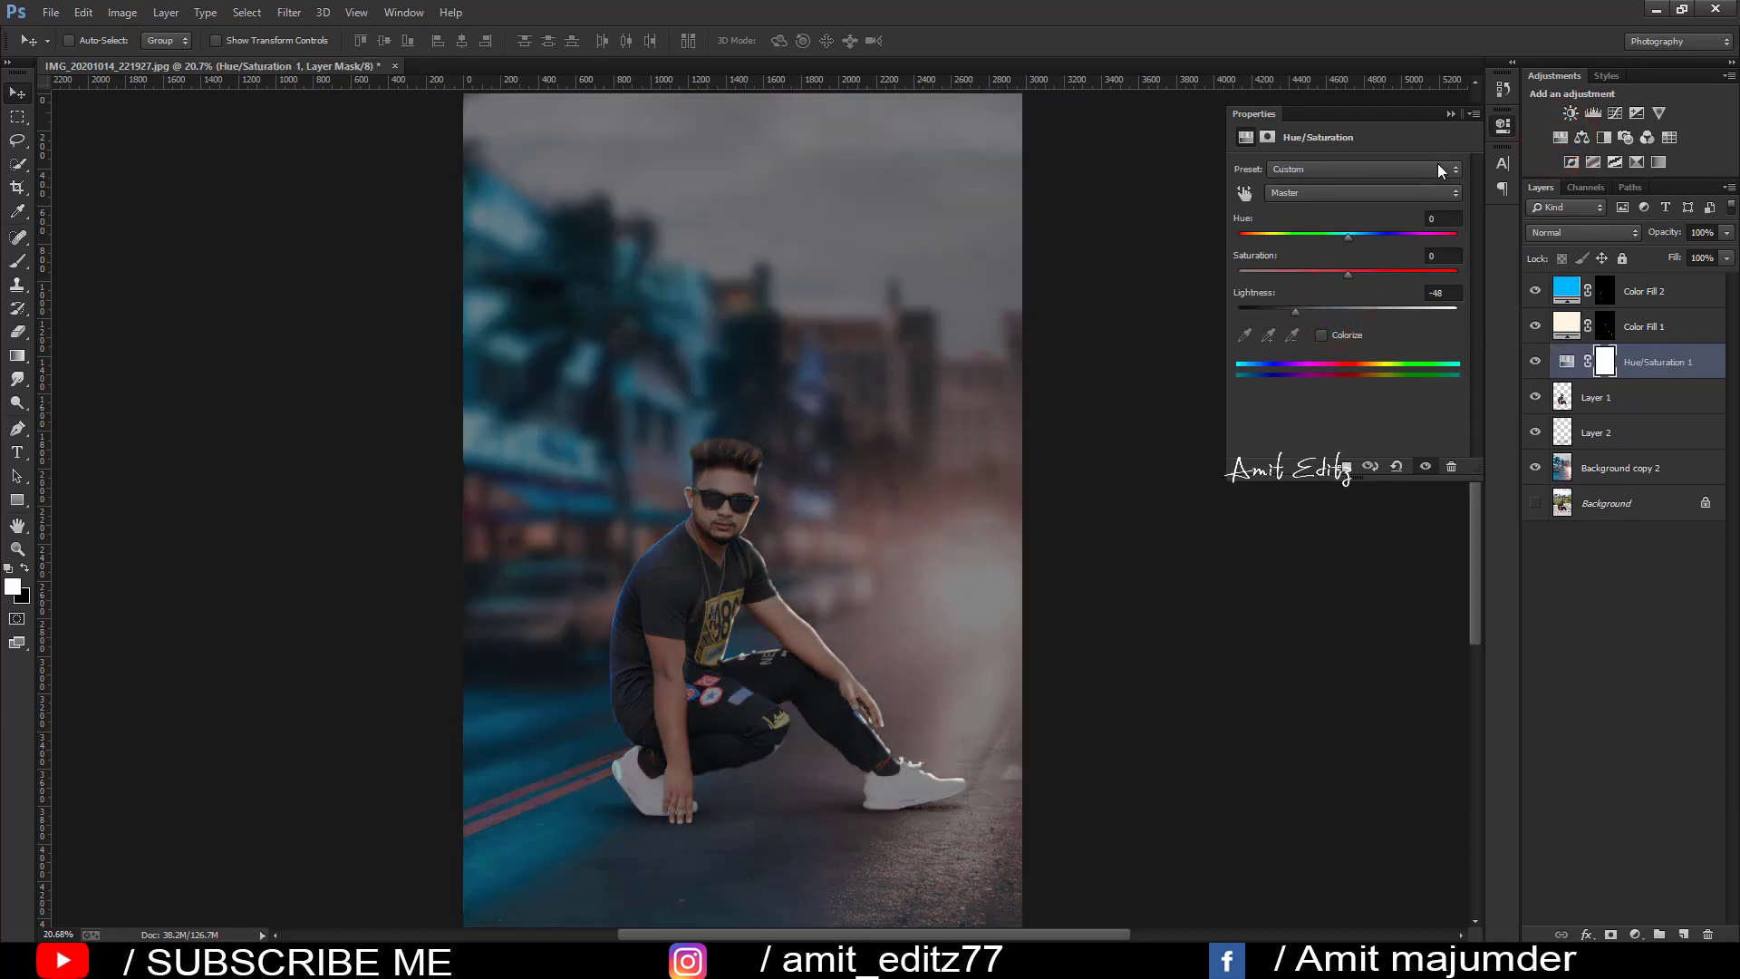
{"action": "left_click", "coordinate": [1451, 115]}
{"action": "key", "text": "ctrl+i"}
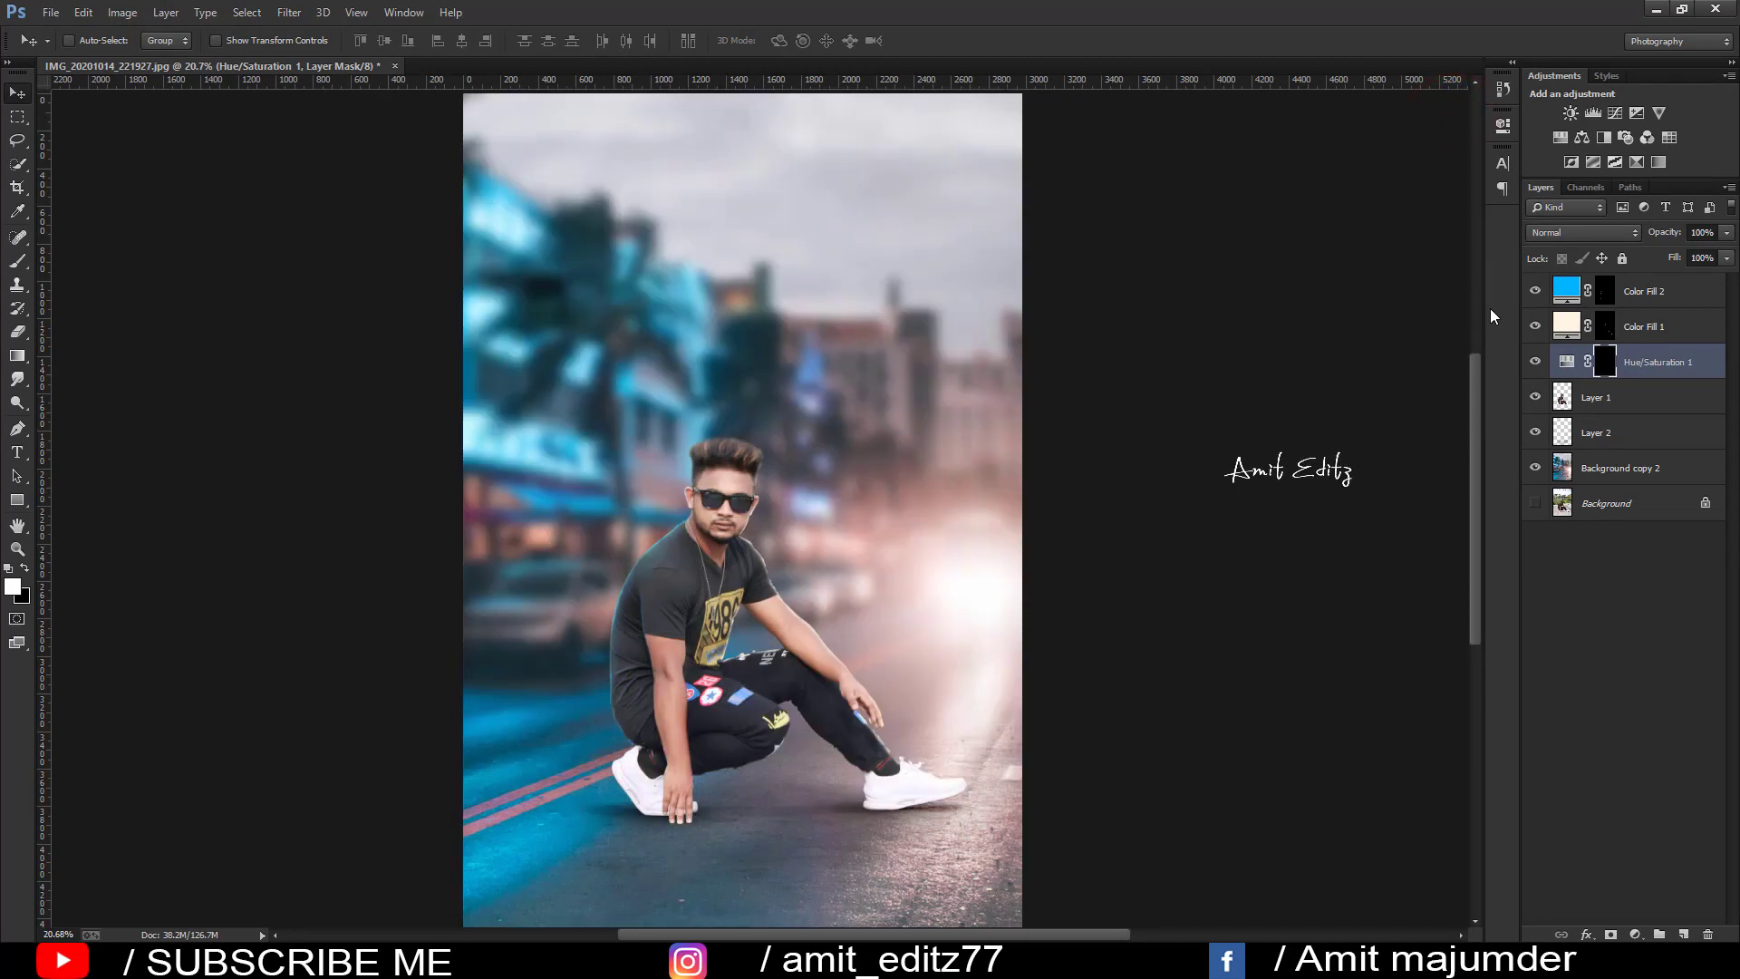
{"action": "left_click", "coordinate": [1566, 399]}
{"action": "left_click", "coordinate": [1566, 398], "text": "ctrl"}
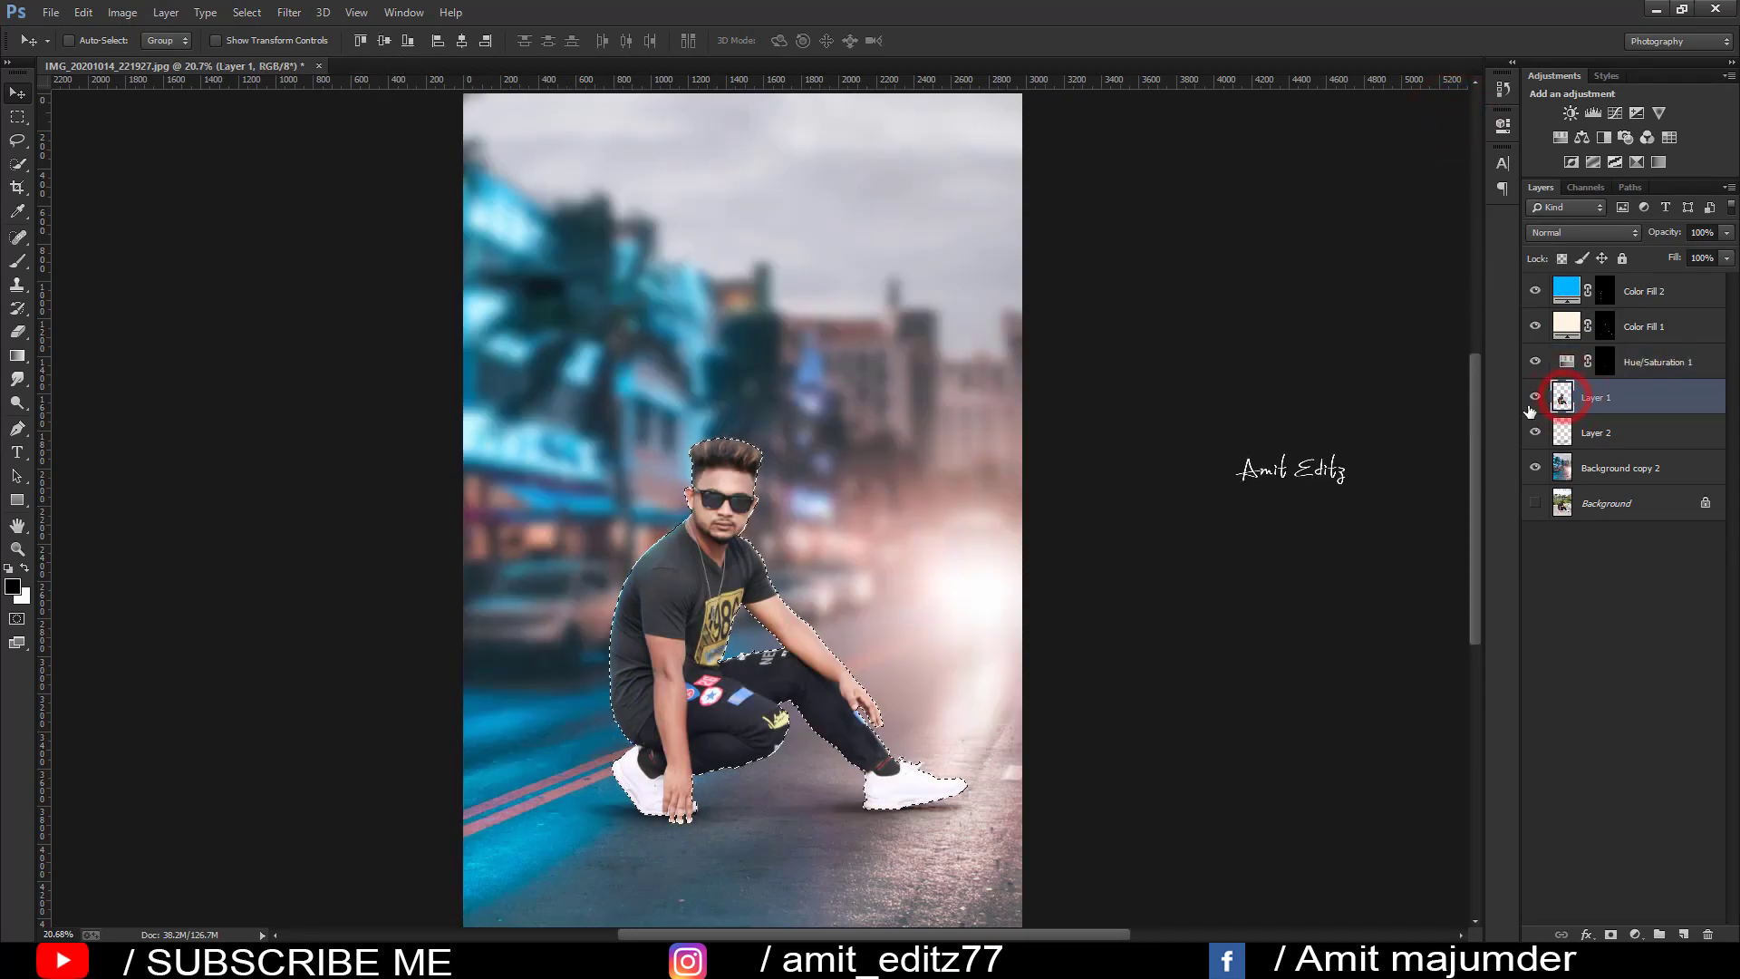
Step: Set up a soft, low-opacity Brush of about 358 px on the Hue/Saturation 1 mask
{"action": "left_click", "coordinate": [1605, 362]}
{"action": "left_click", "coordinate": [17, 261]}
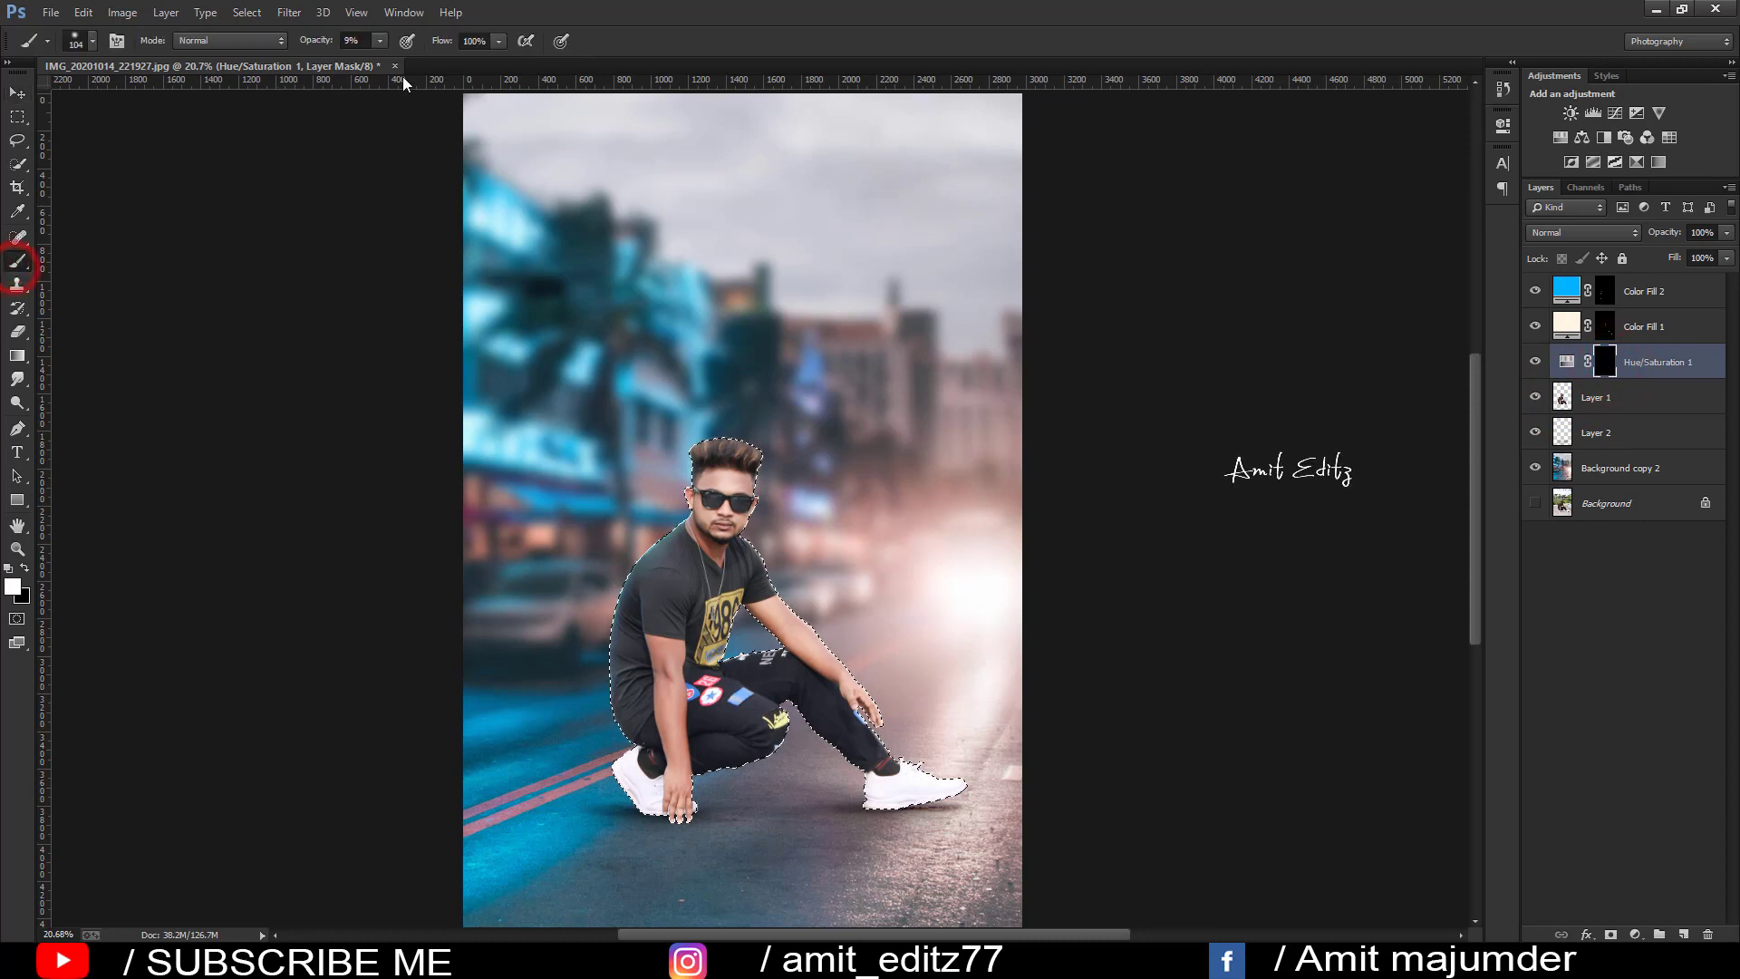
{"action": "type", "text": "31"}
{"action": "left_click", "coordinate": [725, 634]}
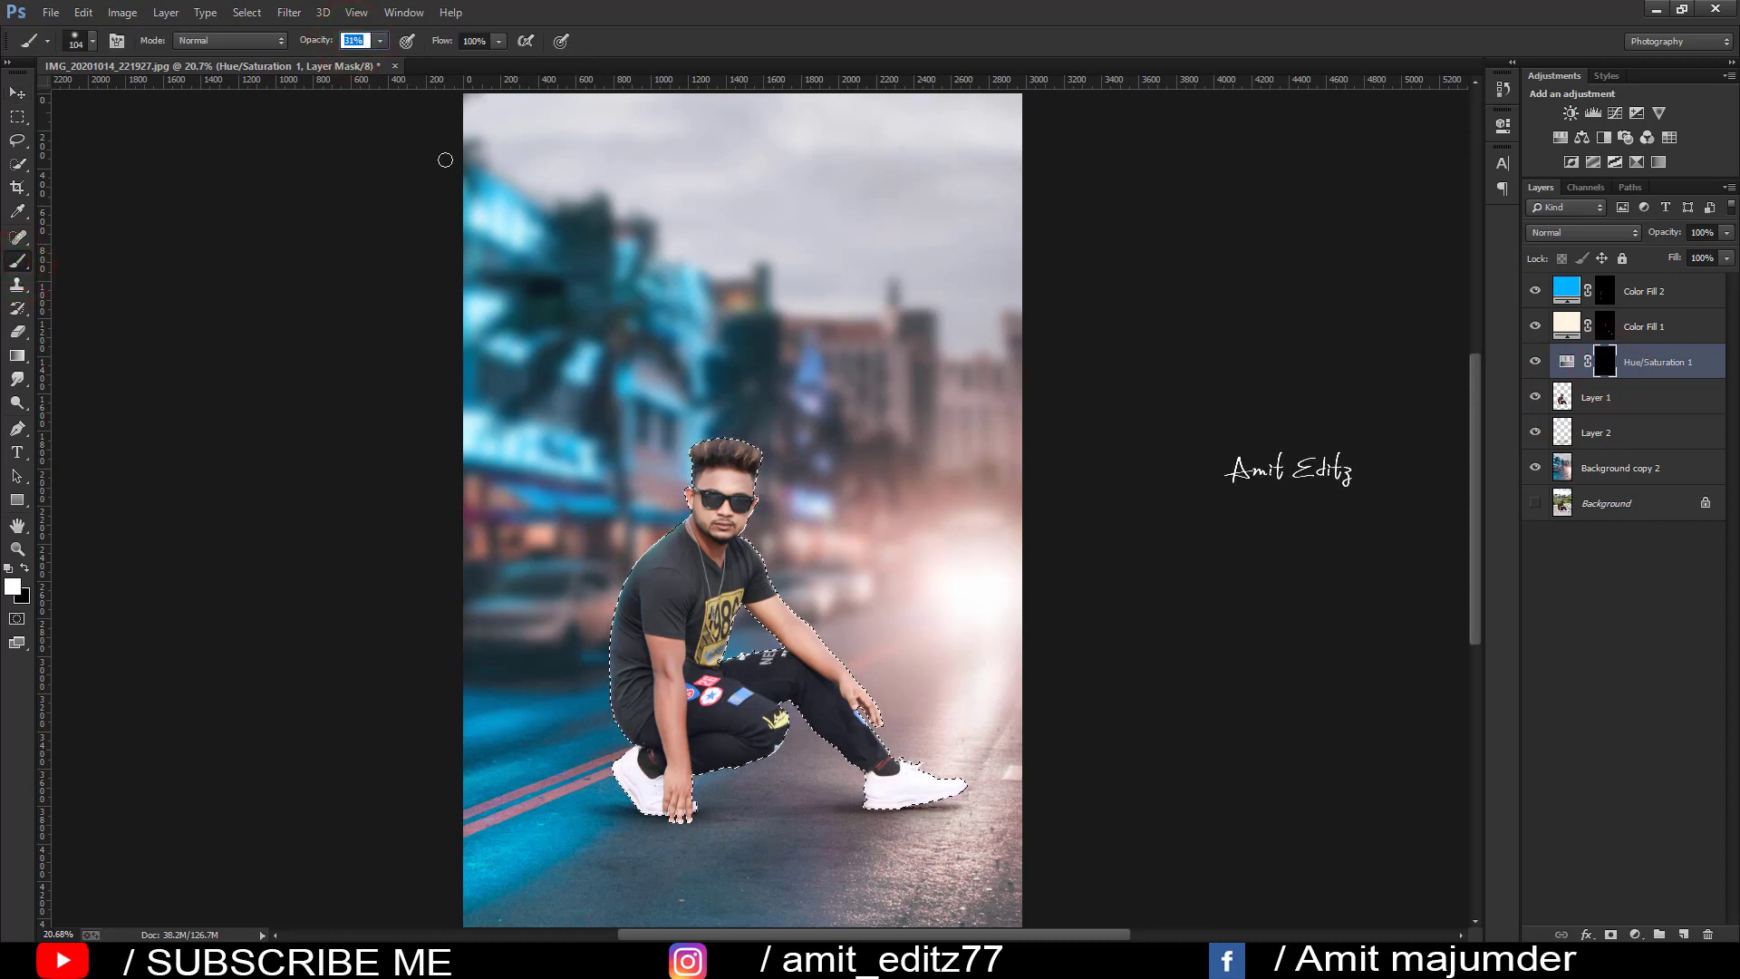
{"action": "type", "text": "68"}
{"action": "right_click", "coordinate": [640, 477]}
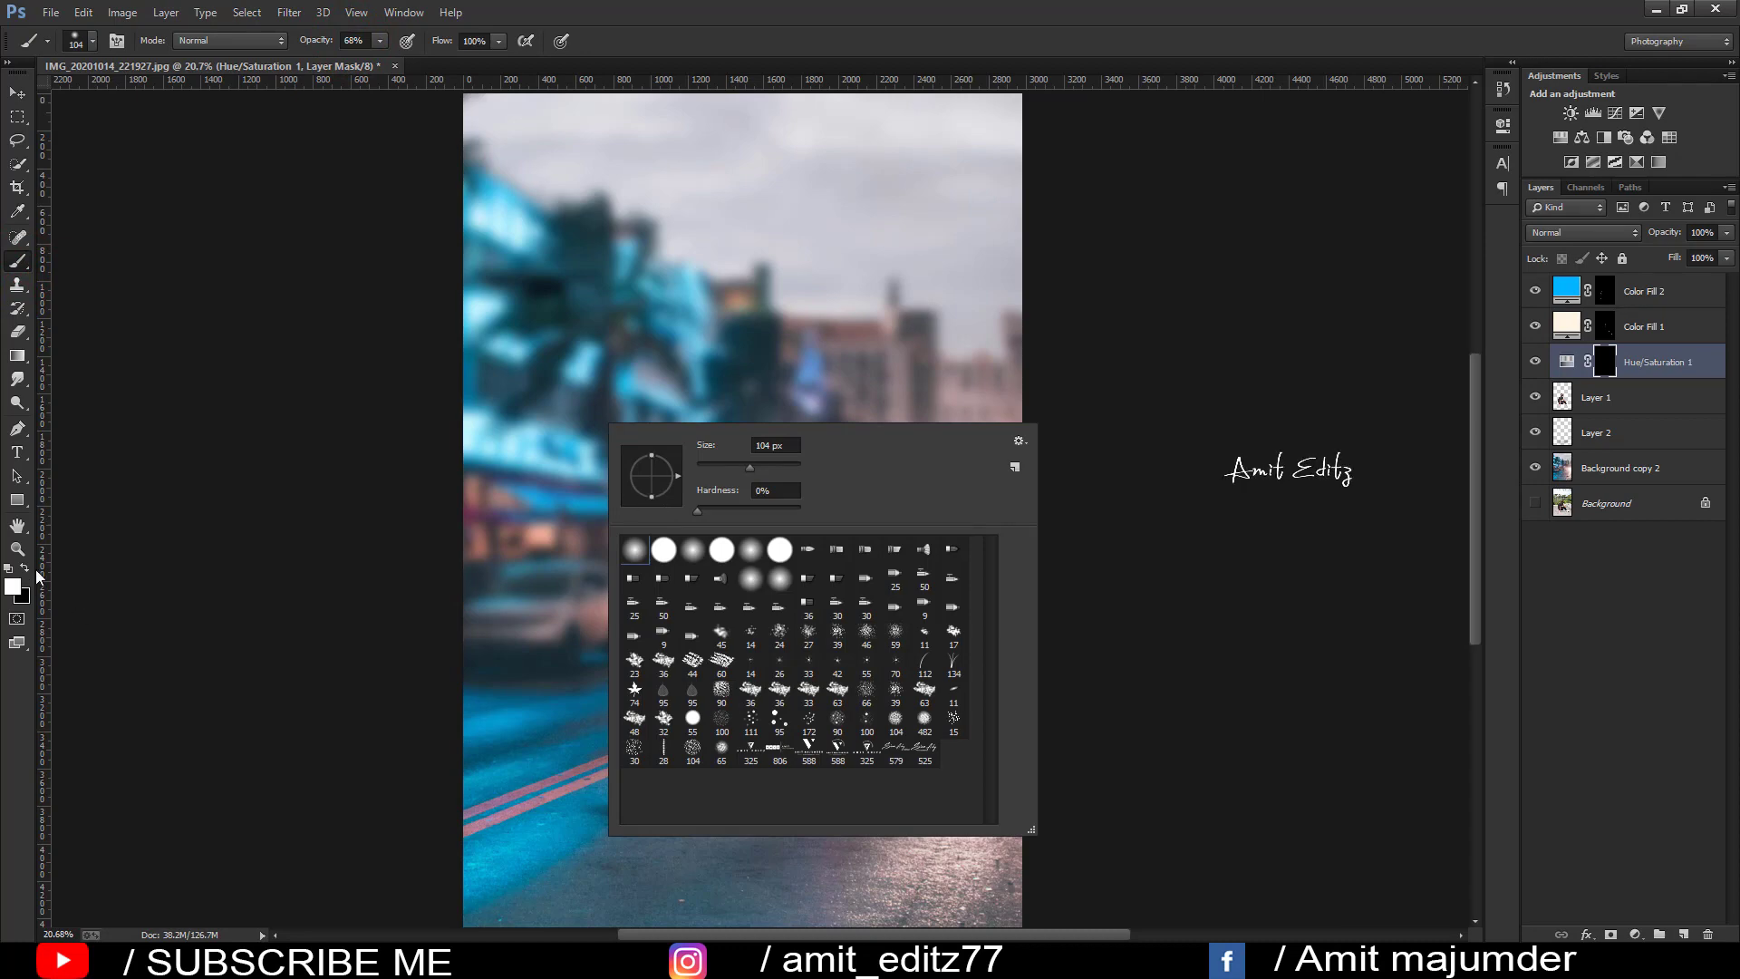
{"action": "left_click", "coordinate": [589, 874]}
{"action": "scroll", "coordinate": [636, 851], "scroll_direction": "up", "scroll_amount": 2}
{"action": "scroll", "coordinate": [760, 803], "scroll_direction": "down", "scroll_amount": 1}
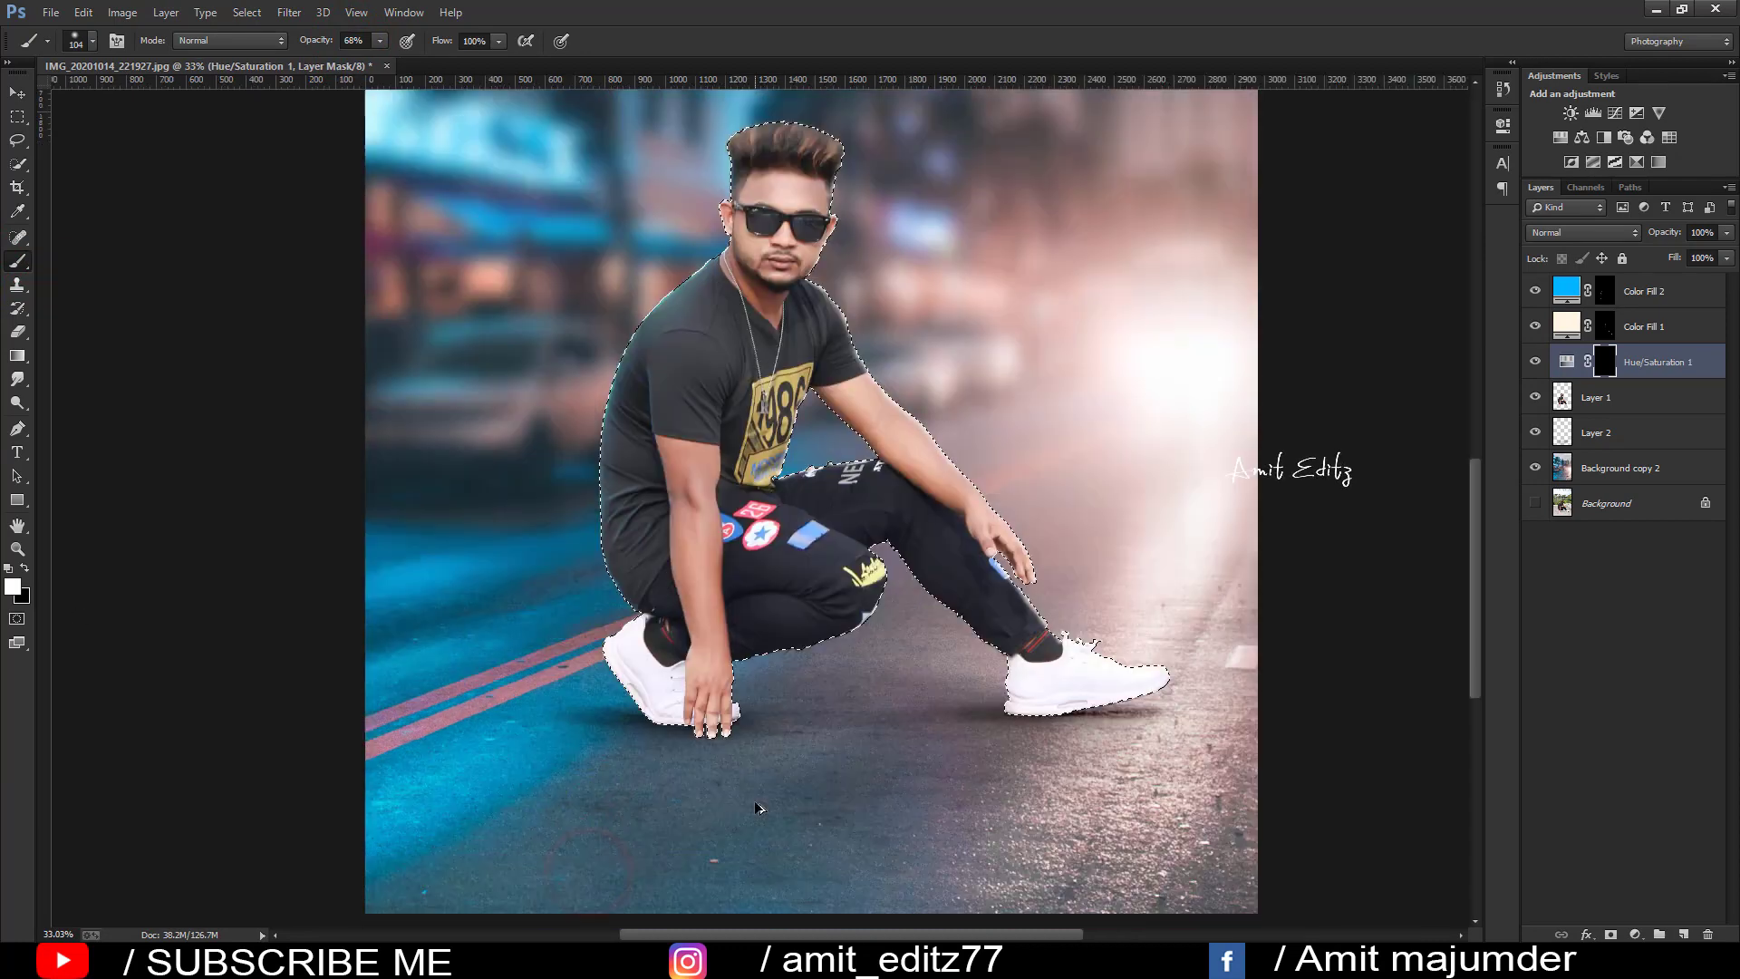
{"action": "left_click_drag", "start_coordinate": [748, 754], "coordinate": [777, 766]}
Step: Paint shadows on the road beside the right shoe, between the shoes and under the left hand
{"action": "left_click", "coordinate": [983, 728]}
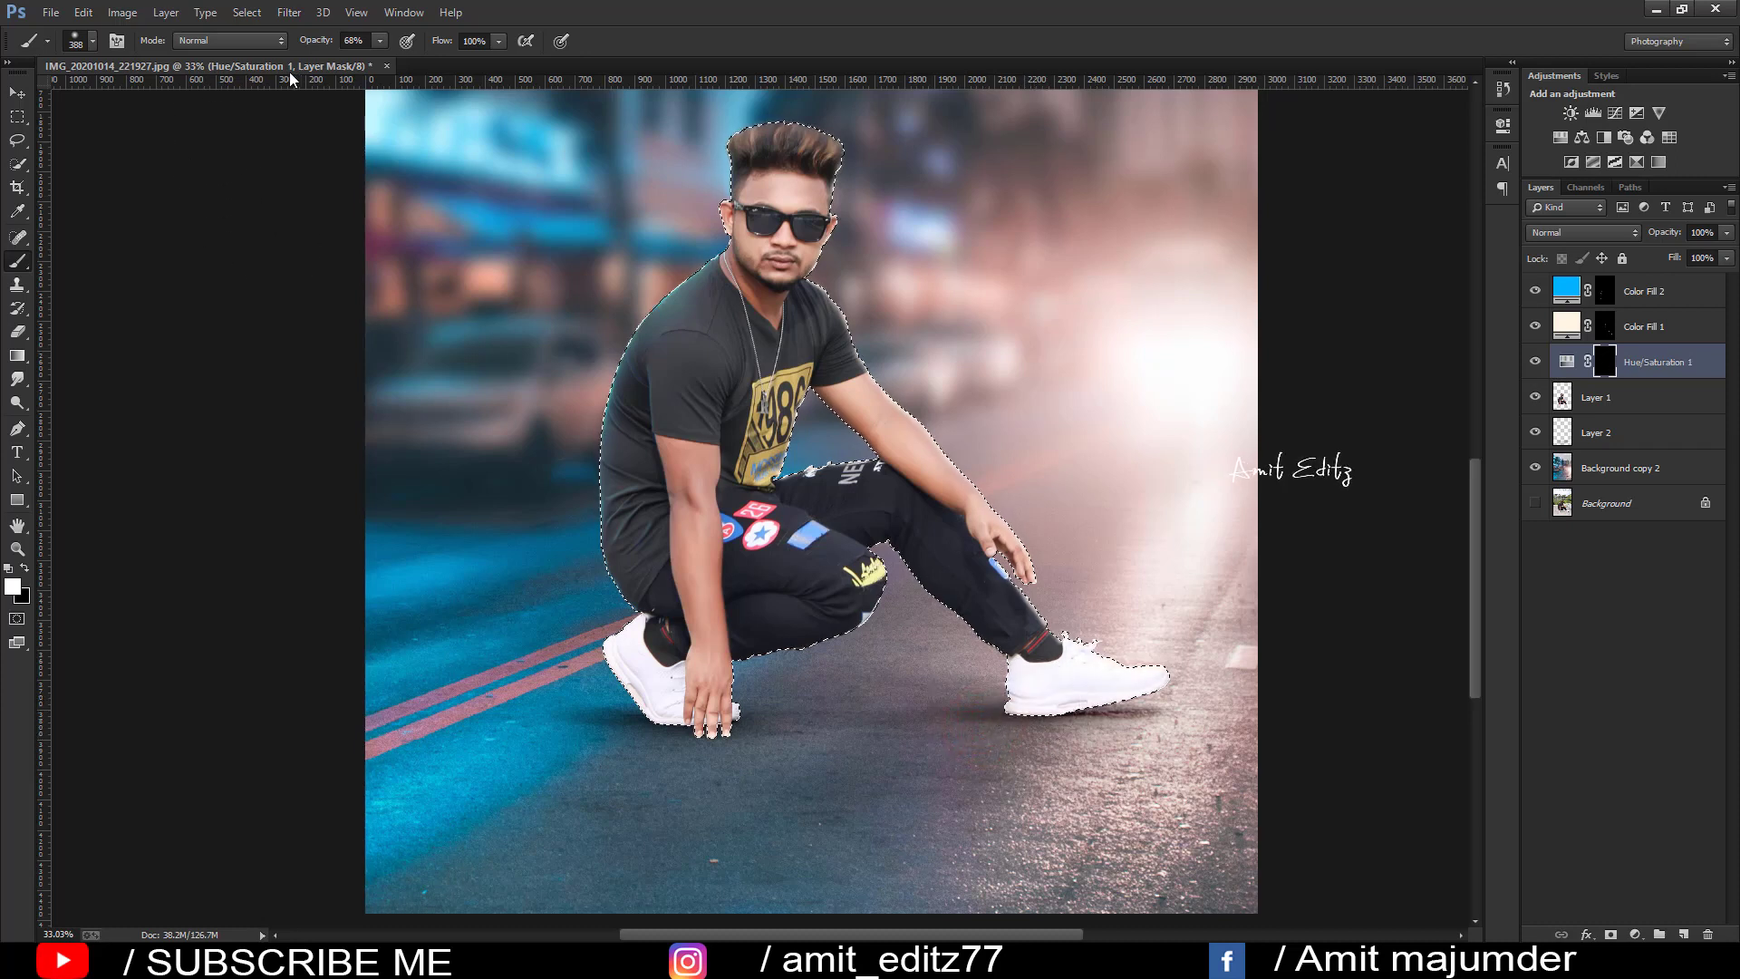
{"action": "left_click", "coordinate": [991, 742]}
{"action": "left_click", "coordinate": [1070, 749]}
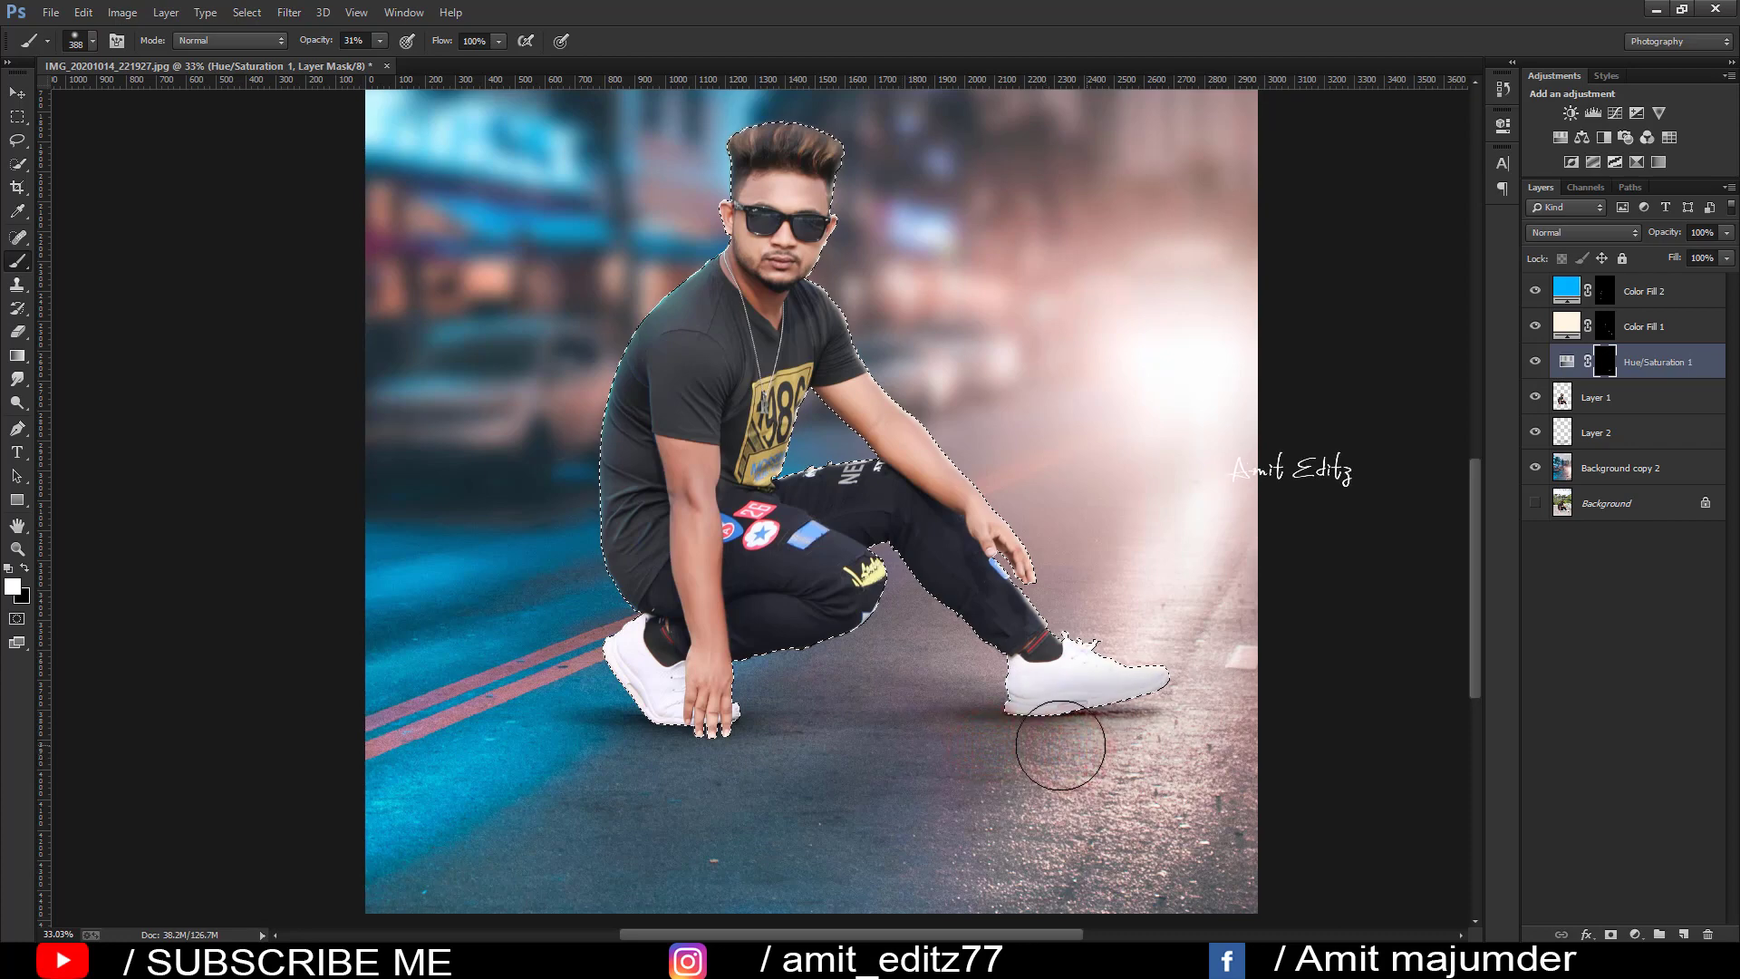
{"action": "left_click", "coordinate": [950, 649]}
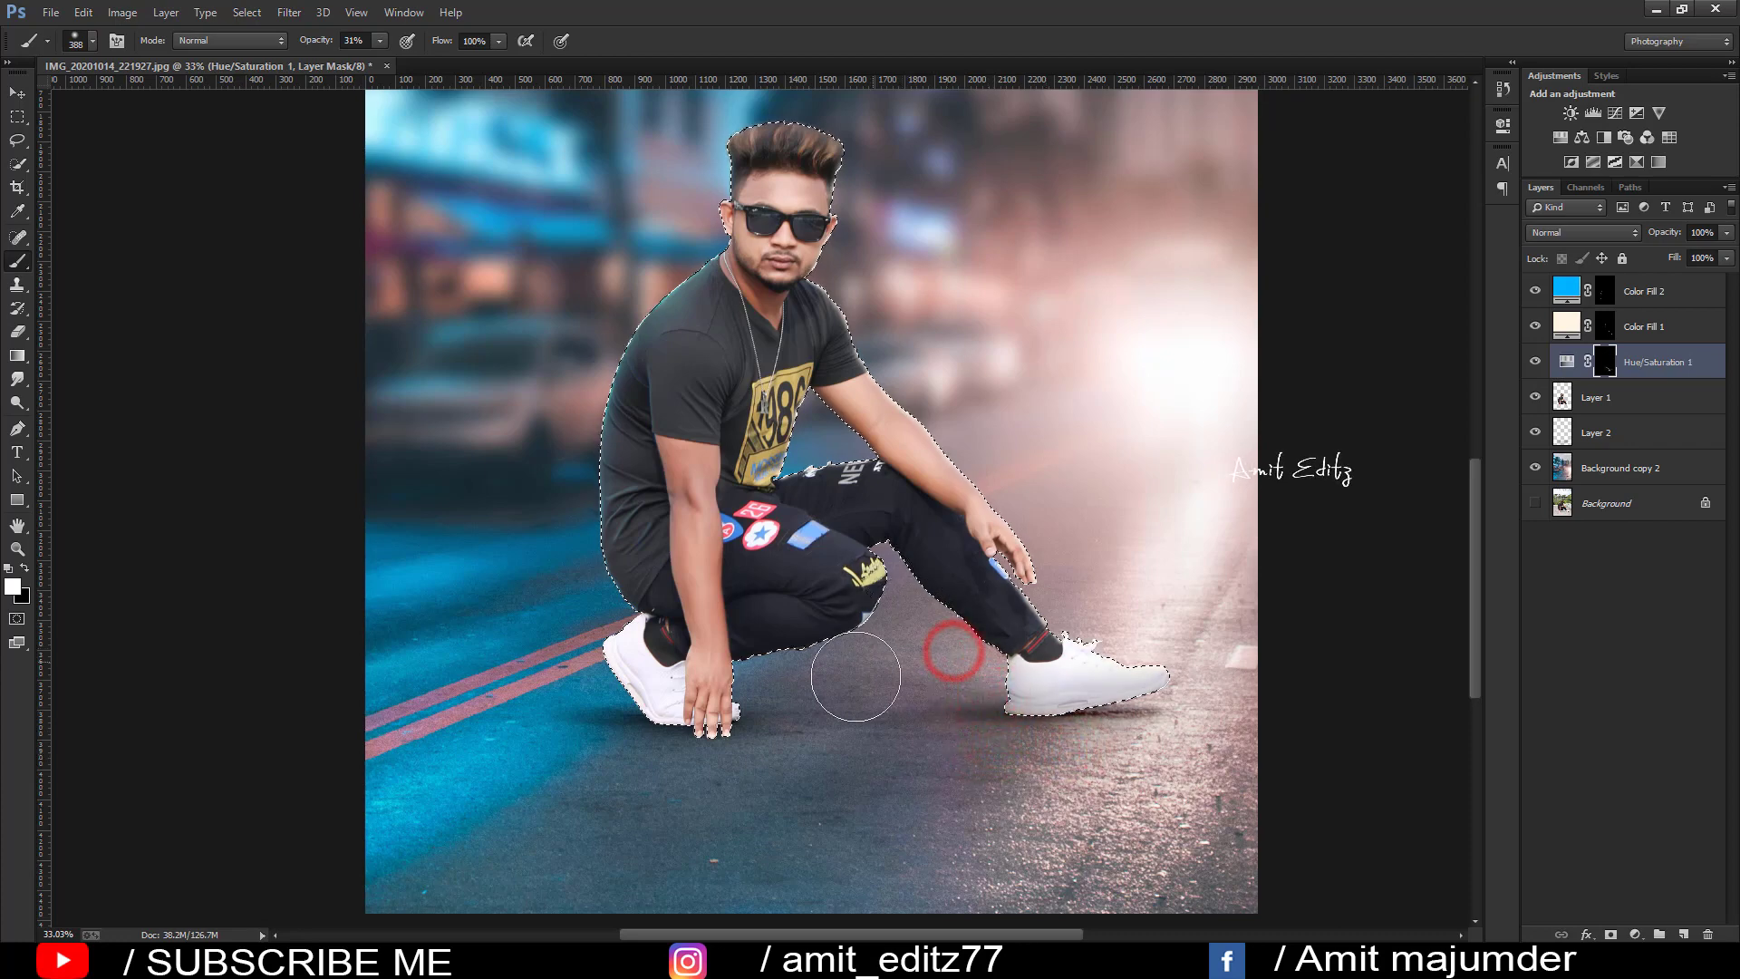
{"action": "left_click", "coordinate": [816, 687]}
{"action": "left_click", "coordinate": [741, 741]}
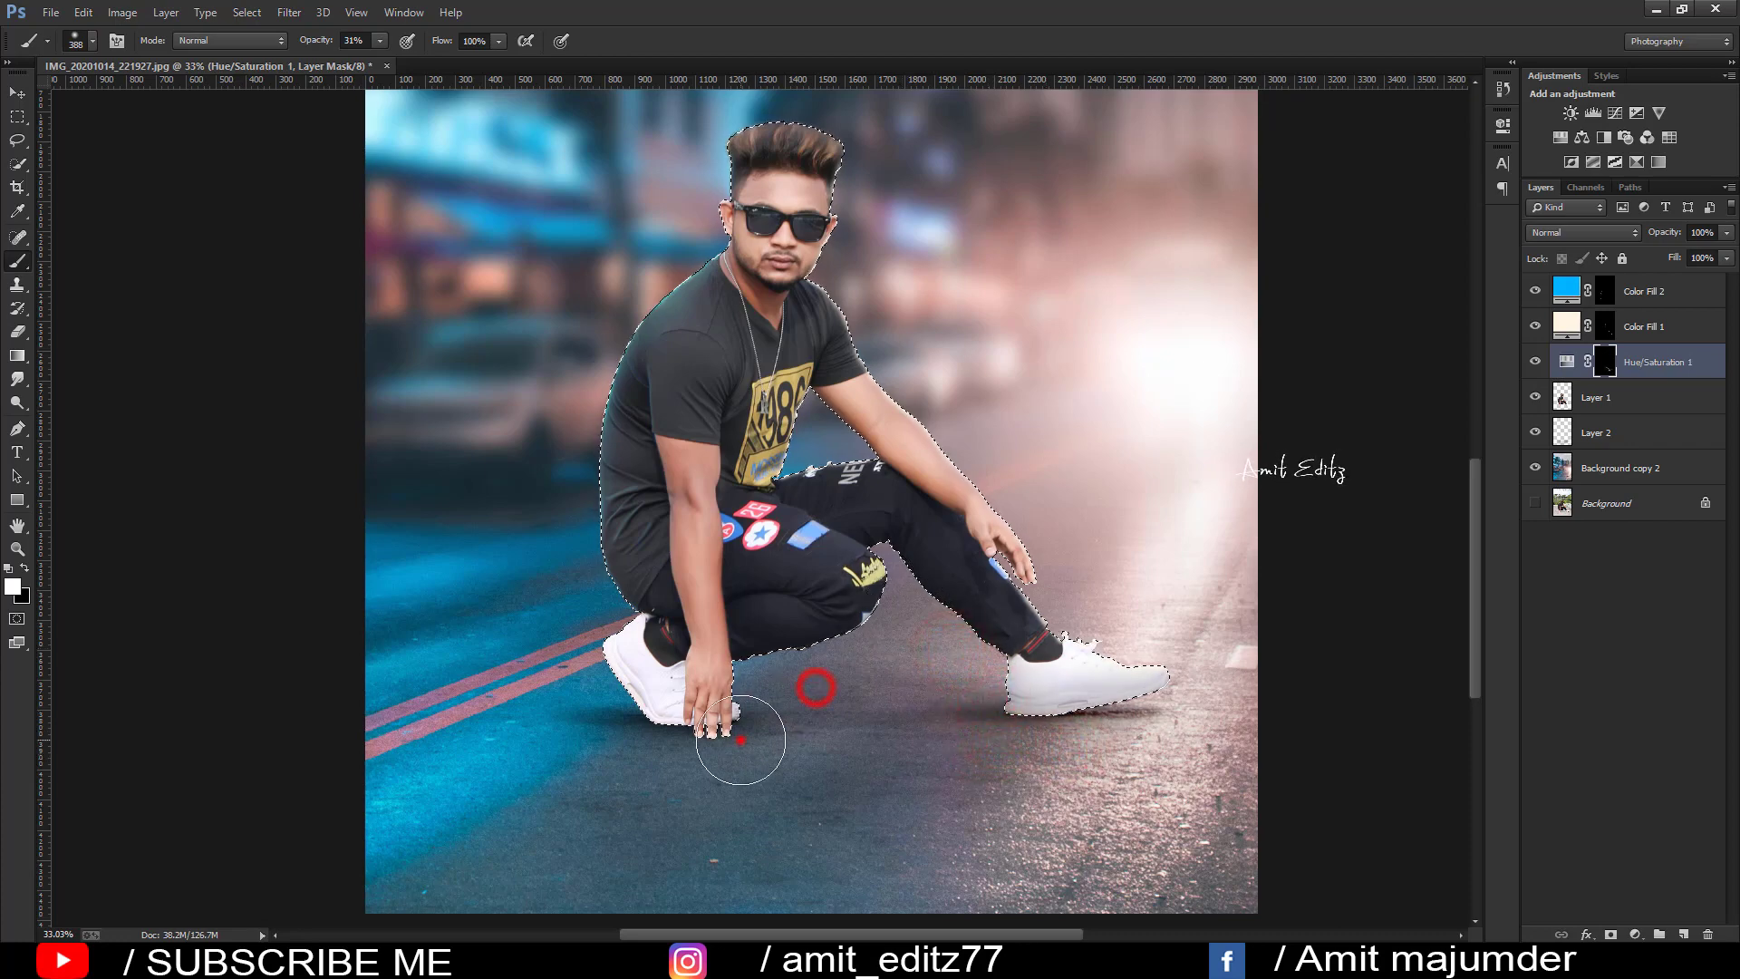
{"action": "left_click", "coordinate": [570, 650]}
{"action": "left_click", "coordinate": [754, 733]}
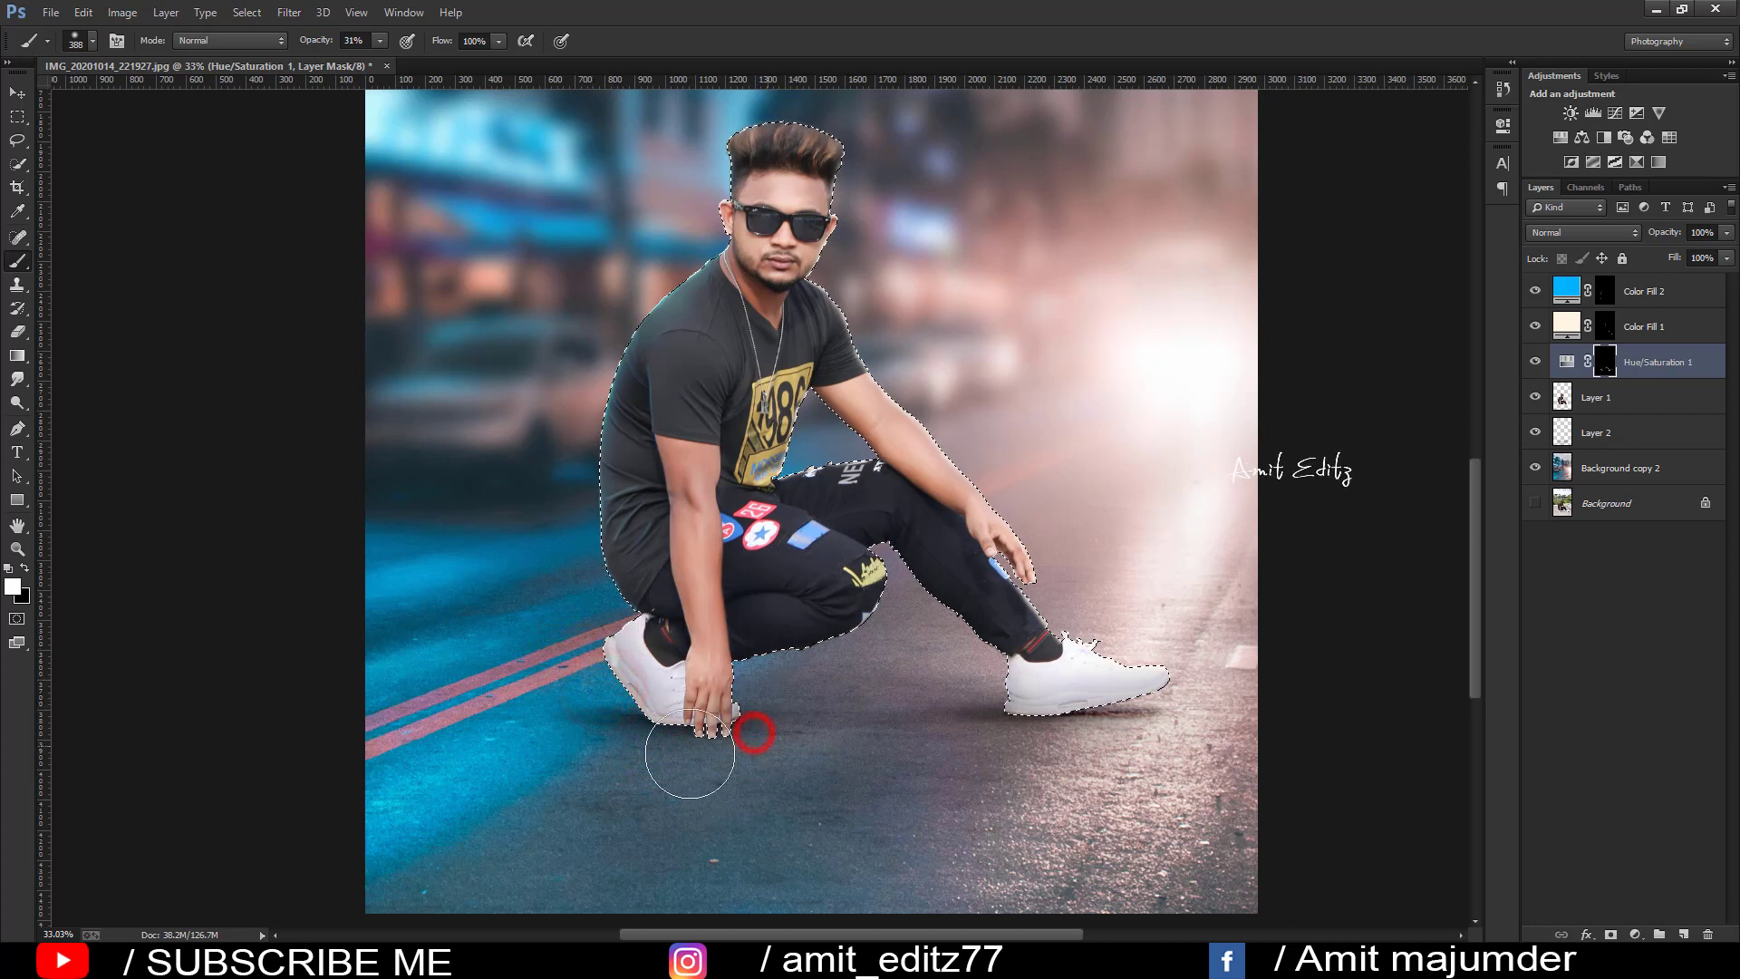
Step: At 225 px, deepen shadows below the shin, under the right shoe and along the left heel
{"action": "key", "text": "["}
{"action": "key", "text": "["}
{"action": "key", "text": "["}
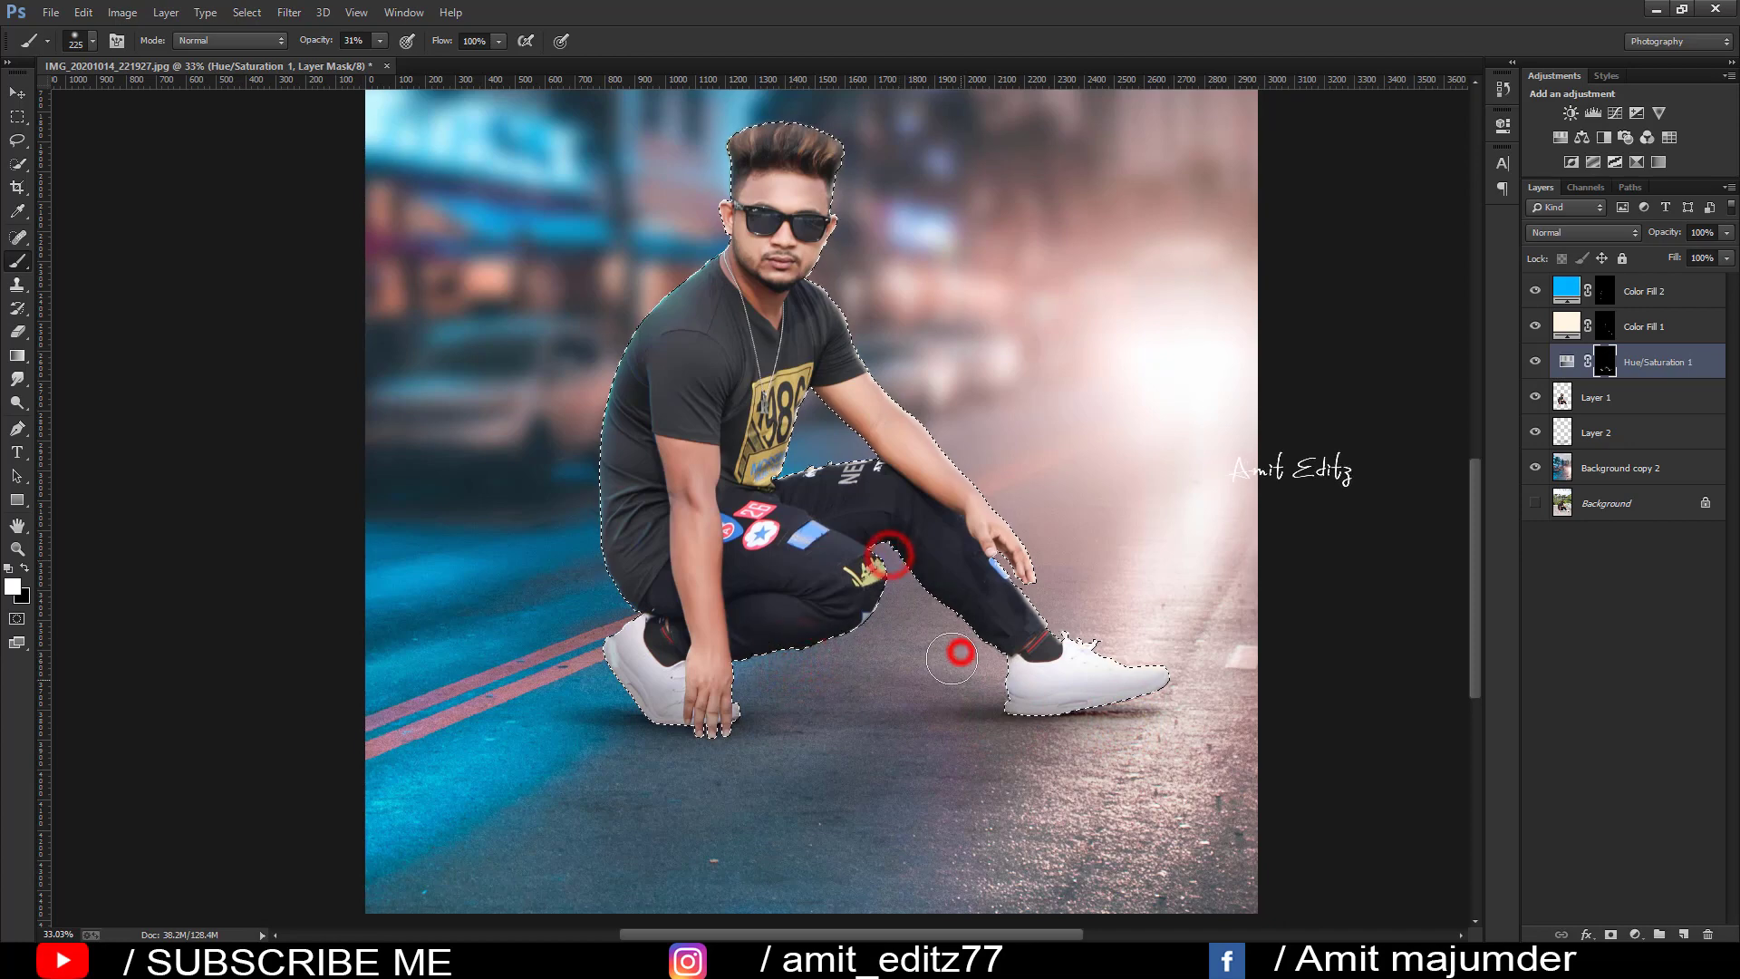
{"action": "left_click_drag", "start_coordinate": [956, 655], "coordinate": [1013, 678]}
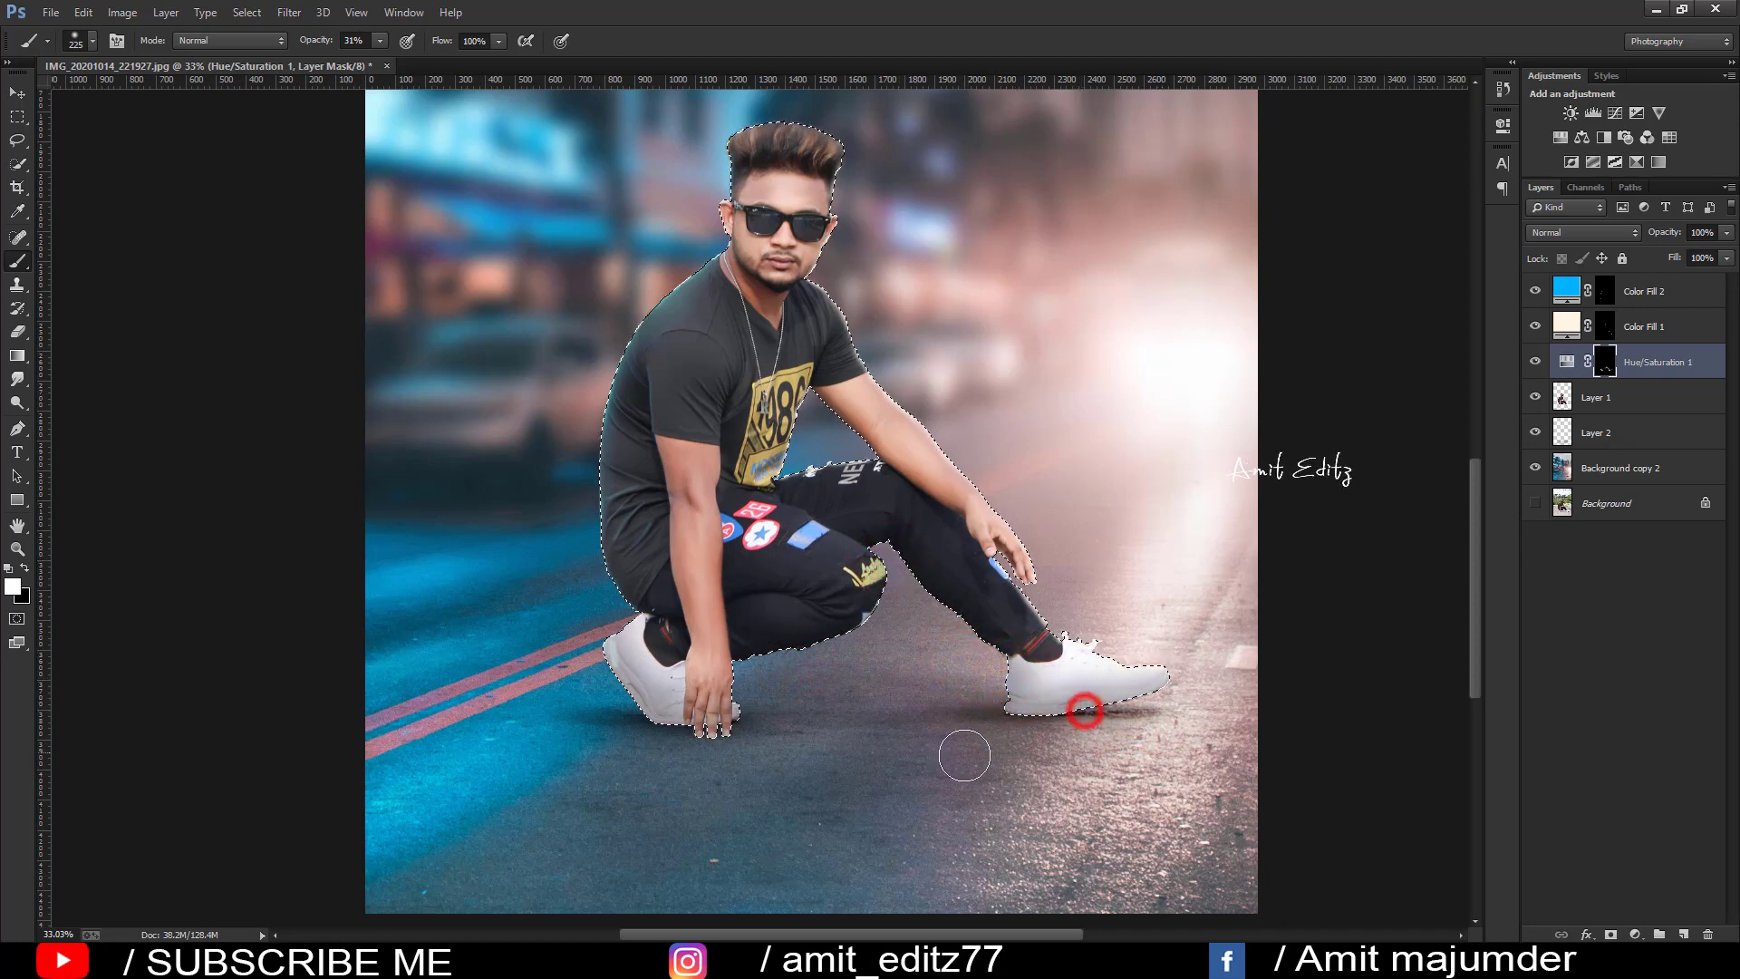
{"action": "left_click", "coordinate": [753, 714]}
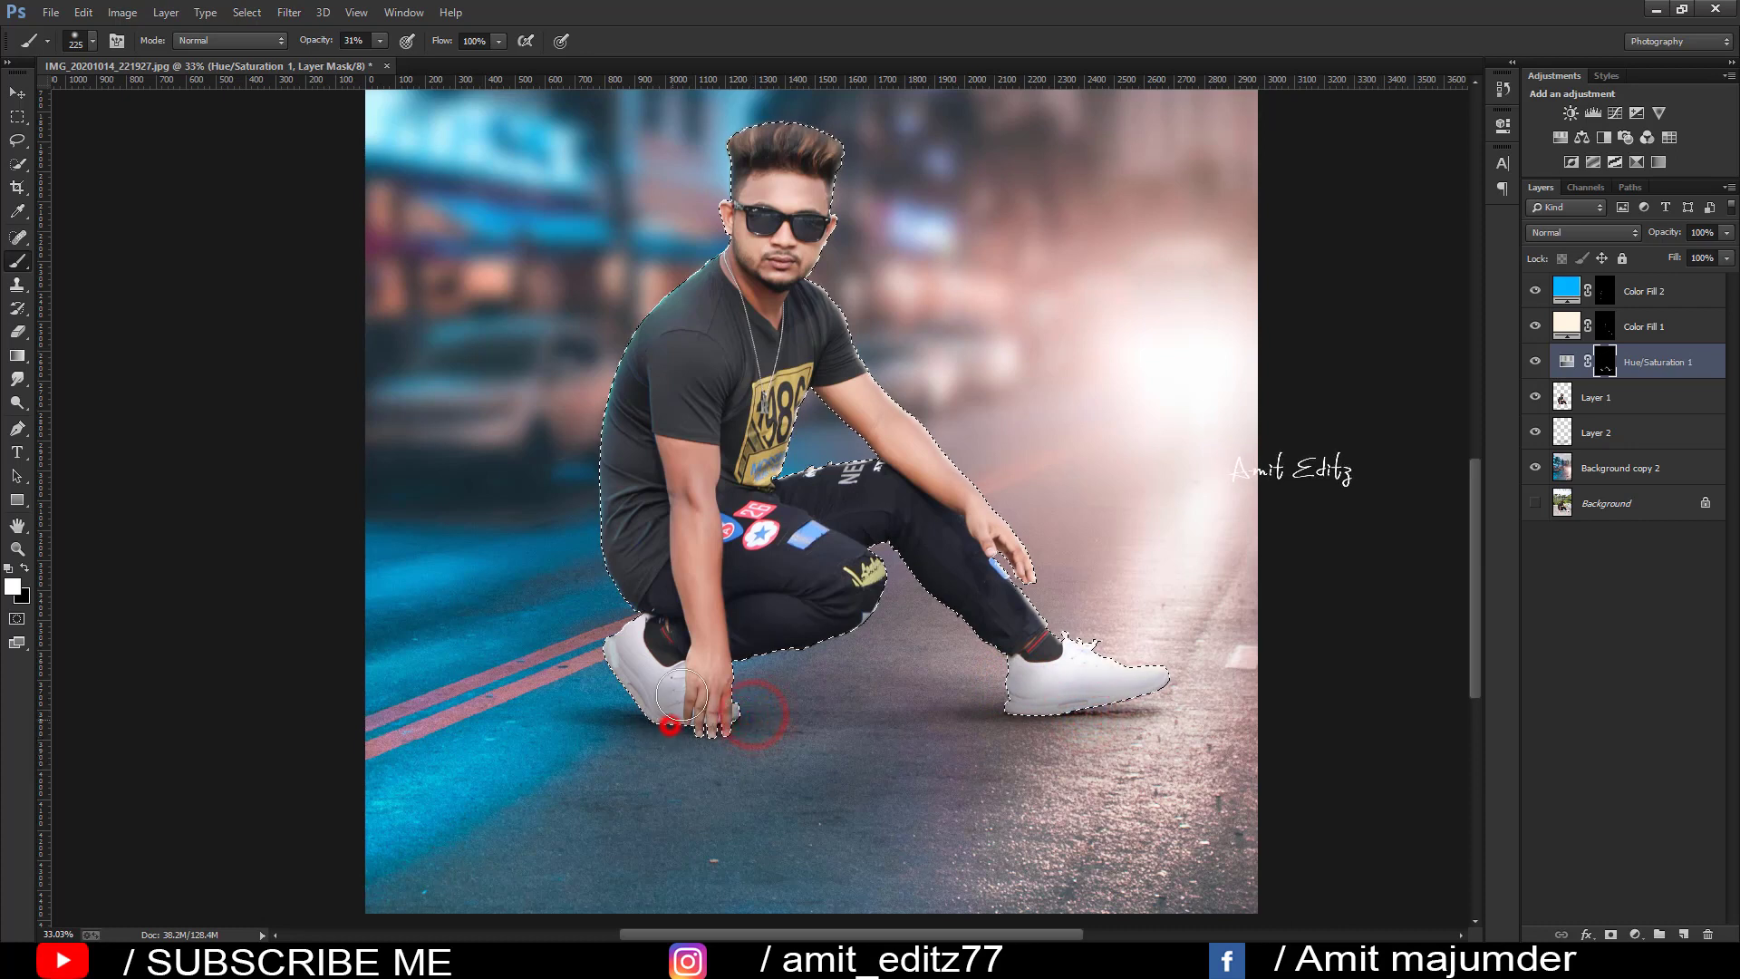
{"action": "left_click_drag", "start_coordinate": [683, 692], "coordinate": [635, 666]}
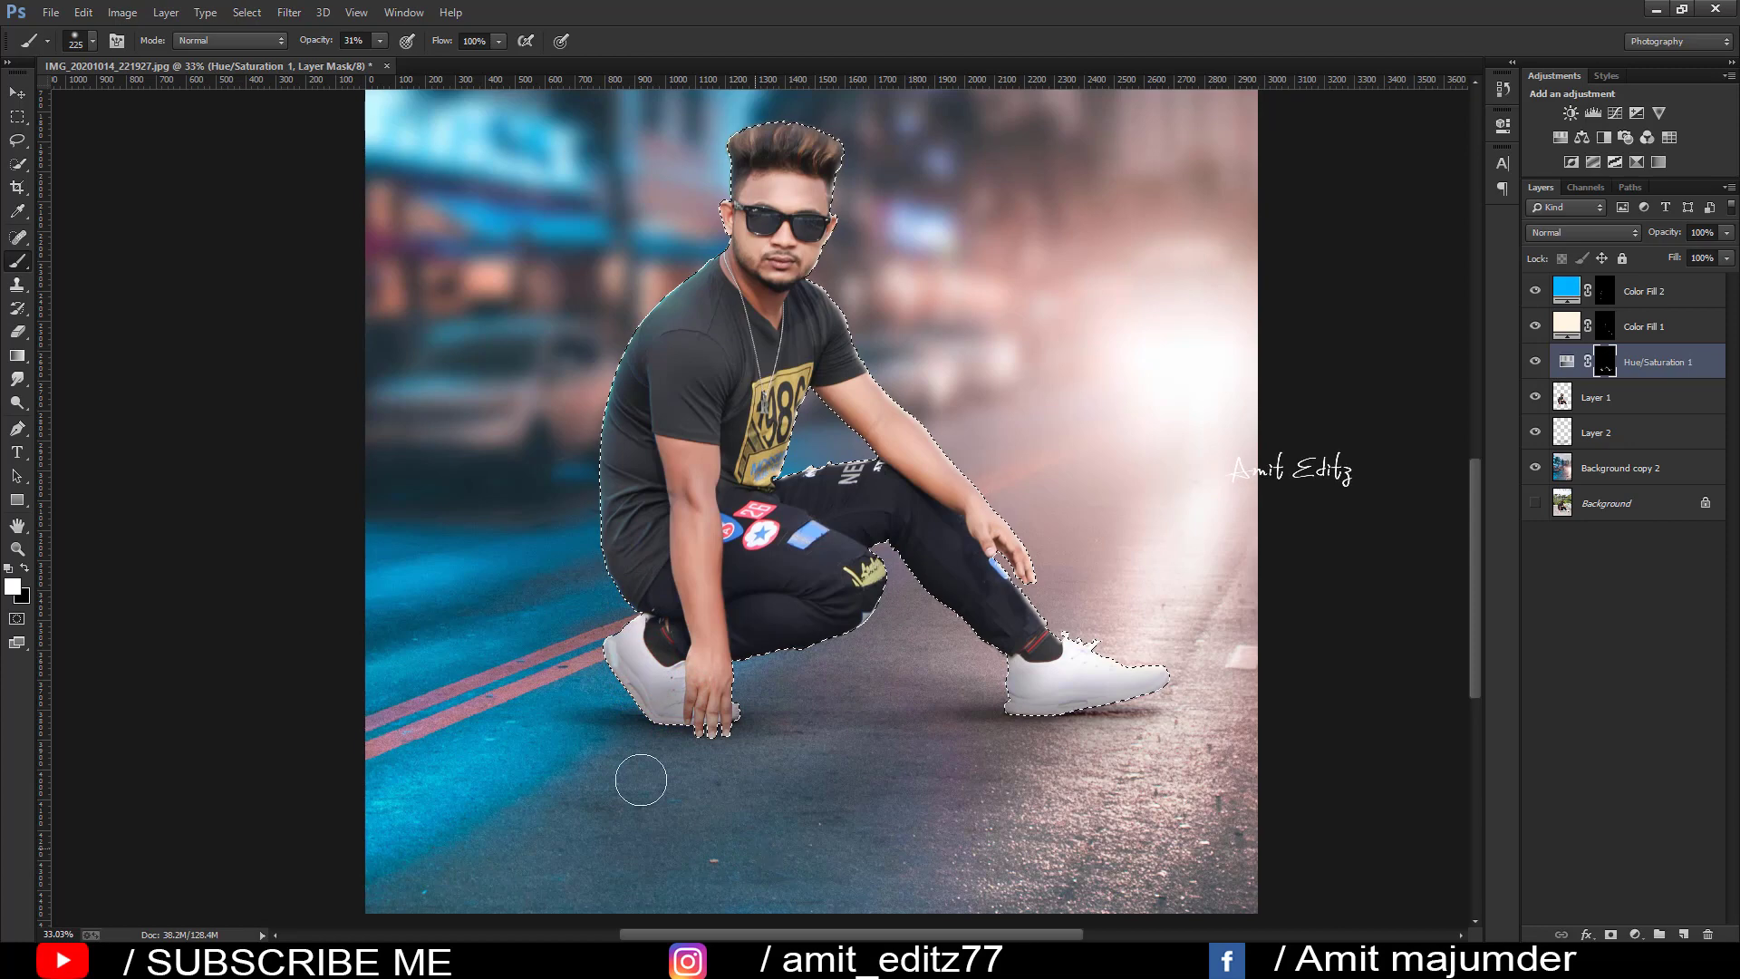
{"action": "left_click", "coordinate": [16, 92]}
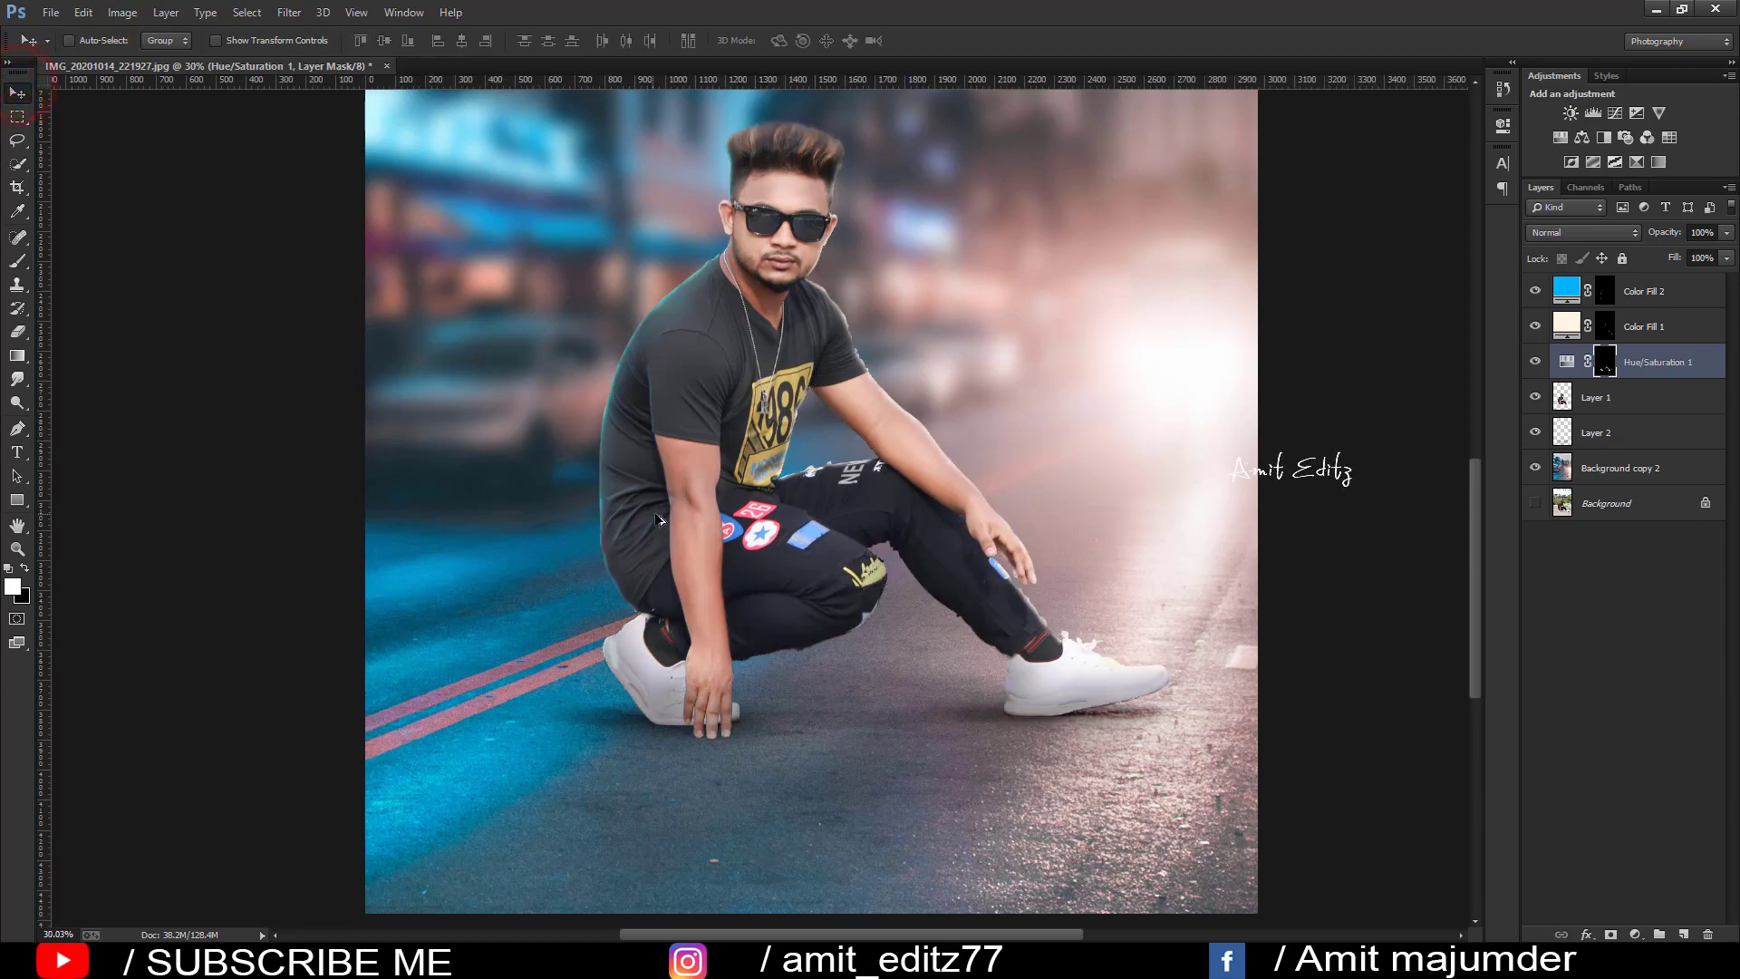
Step: Deselect the man and stamp all visible layers into a new merged layer above Color Fill 2
{"action": "key", "text": "ctrl+d"}
{"action": "scroll", "coordinate": [665, 522], "scroll_direction": "down", "scroll_amount": 4}
{"action": "scroll", "coordinate": [665, 522], "scroll_direction": "down", "scroll_amount": 2}
{"action": "scroll", "coordinate": [635, 436], "scroll_direction": "down", "scroll_amount": 1}
{"action": "scroll", "coordinate": [608, 367], "scroll_direction": "up", "scroll_amount": 3}
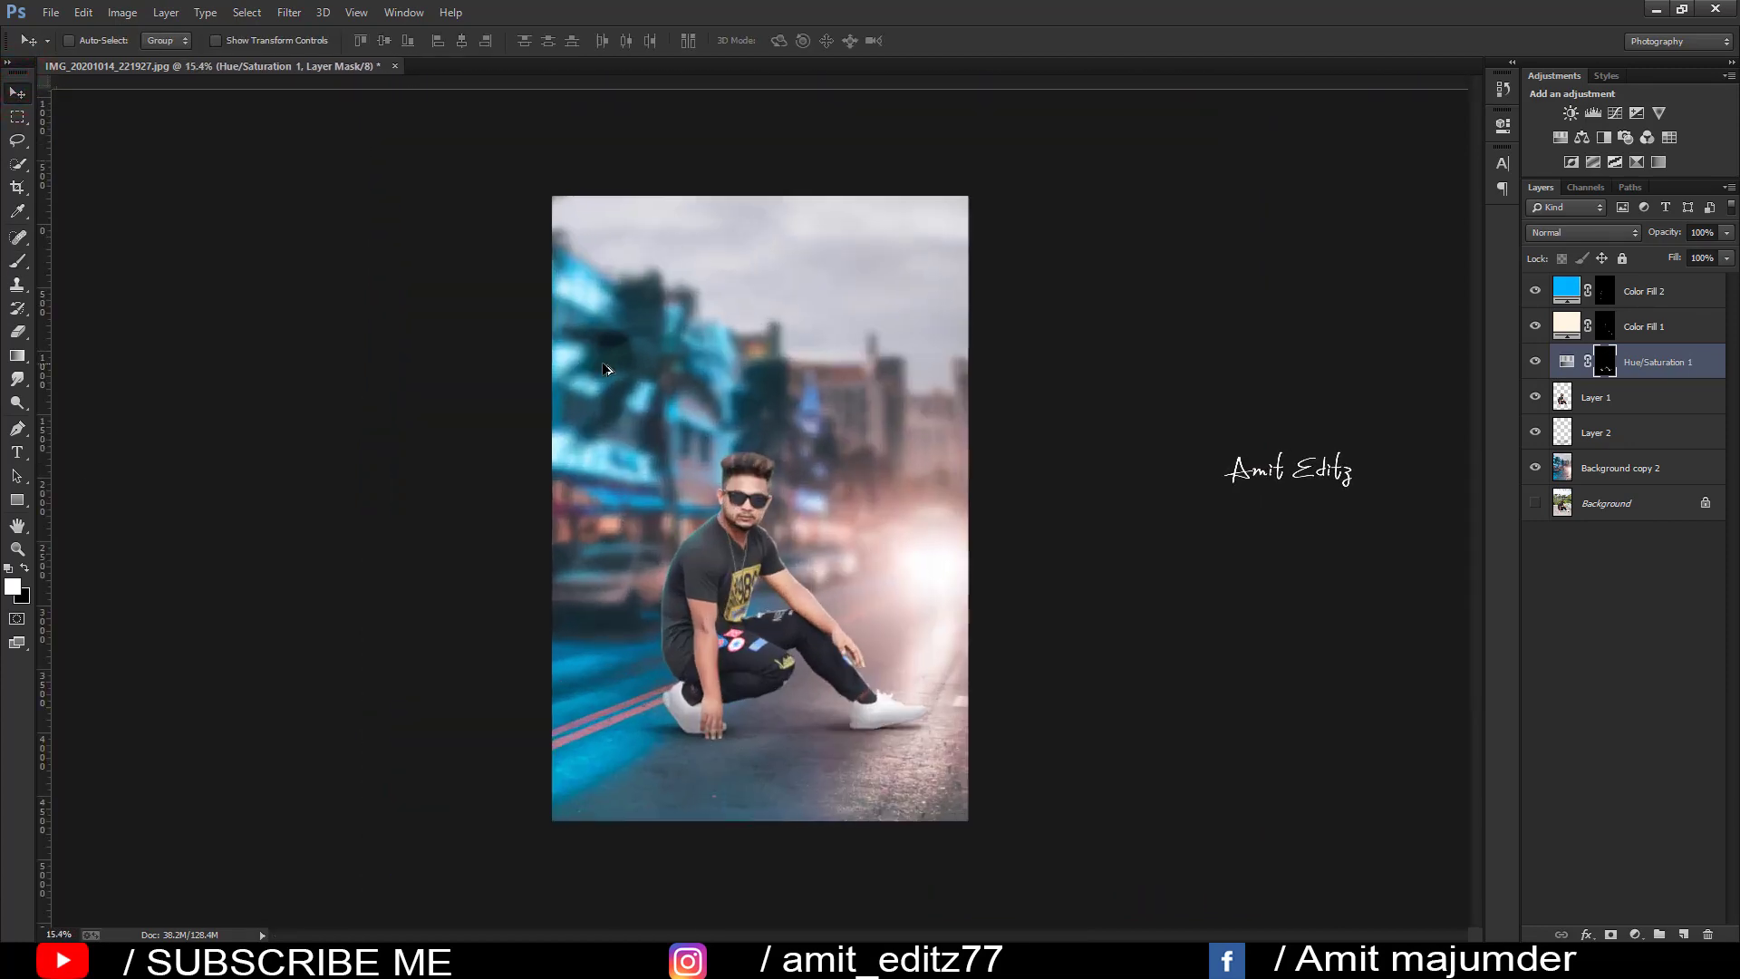
{"action": "left_click", "coordinate": [1654, 291]}
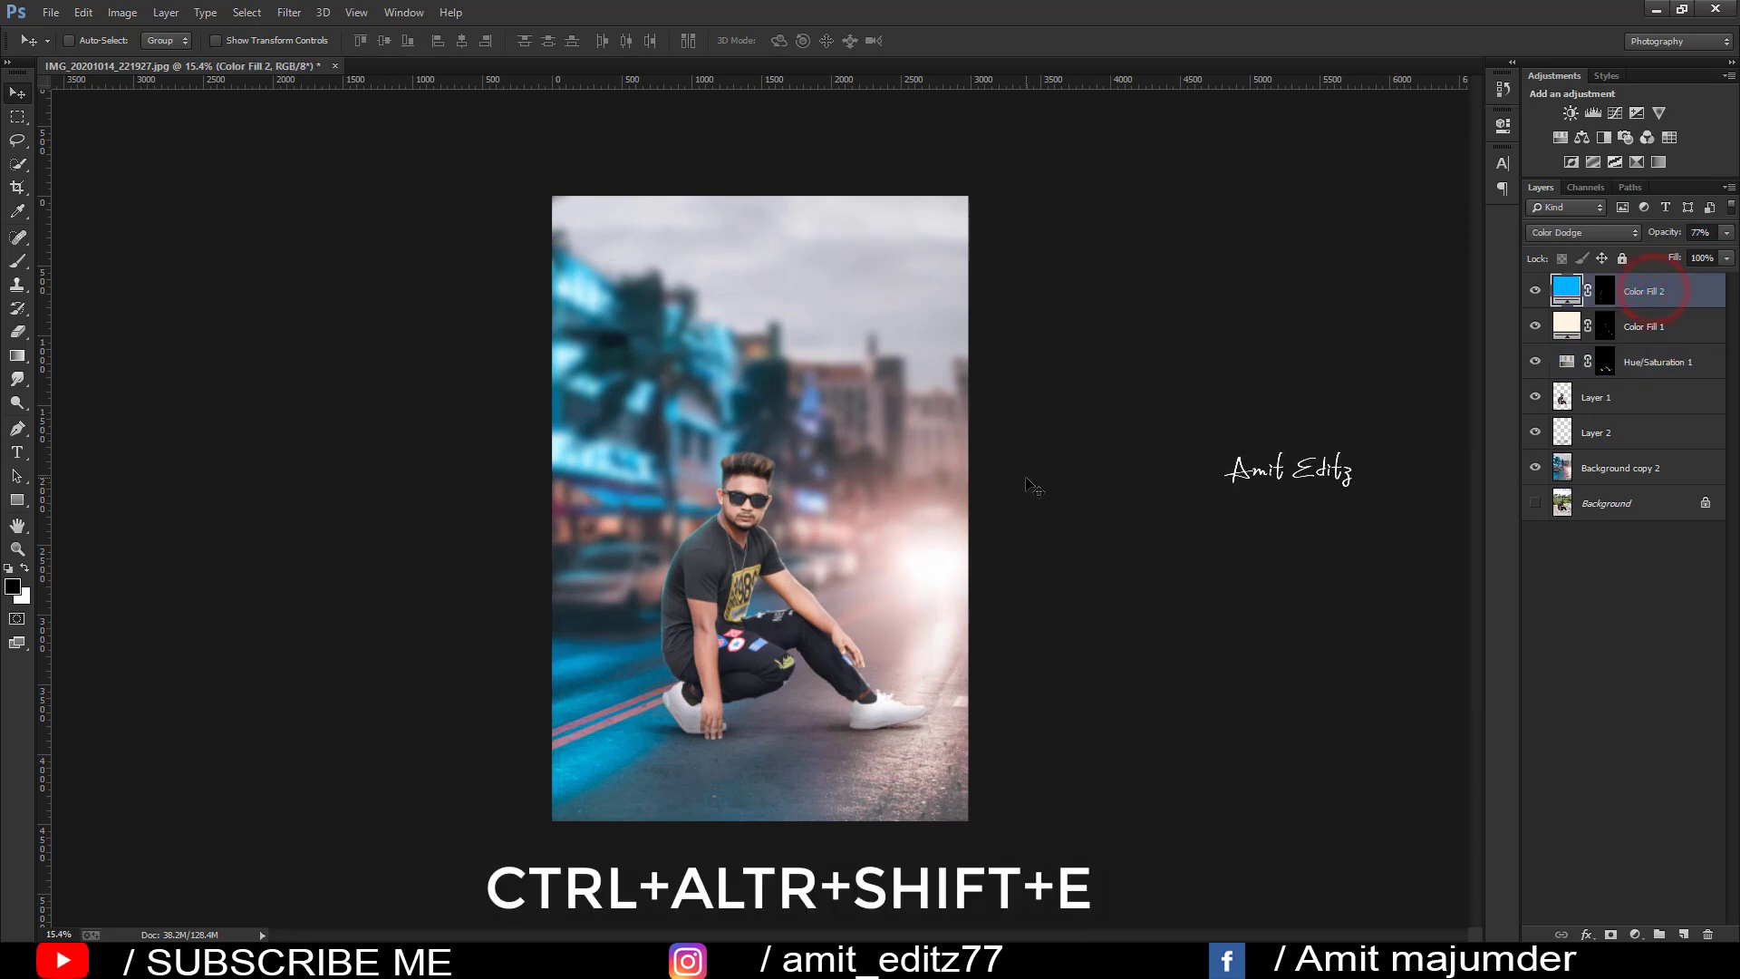
{"action": "key", "text": "ctrl+alt+shift+e"}
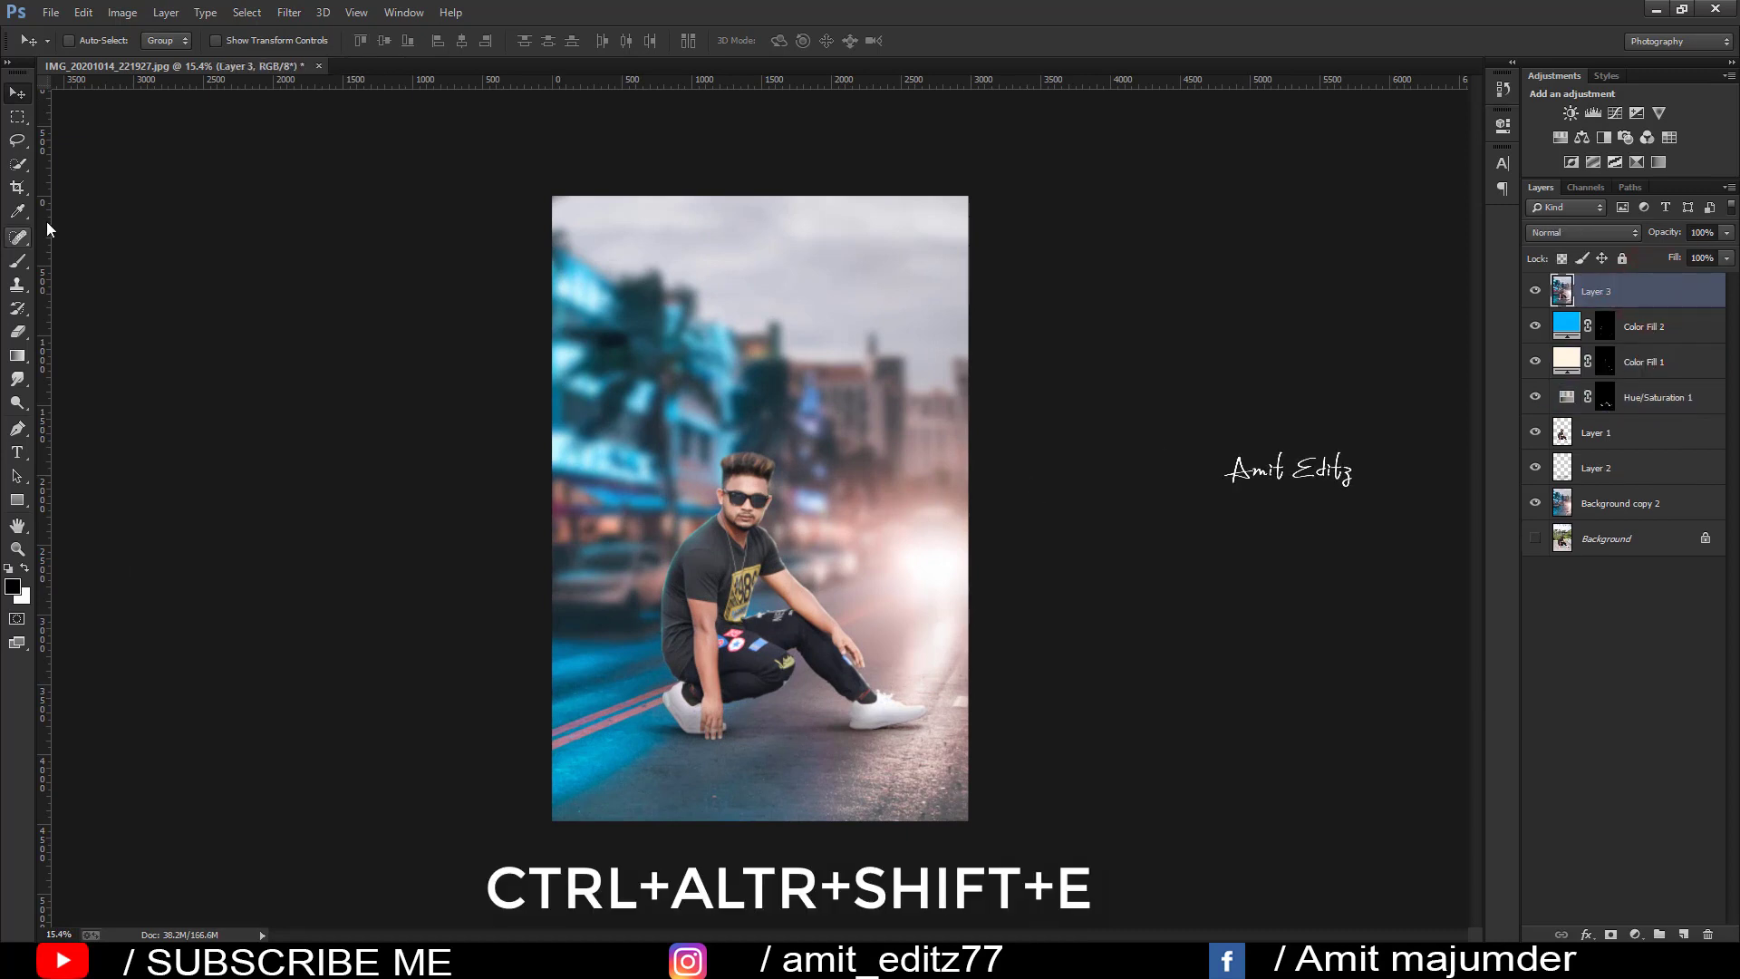
Step: Crop the merged image and duplicate Layer 3 into Layer 3 copy
{"action": "left_click", "coordinate": [16, 186]}
{"action": "double_click", "coordinate": [832, 542]}
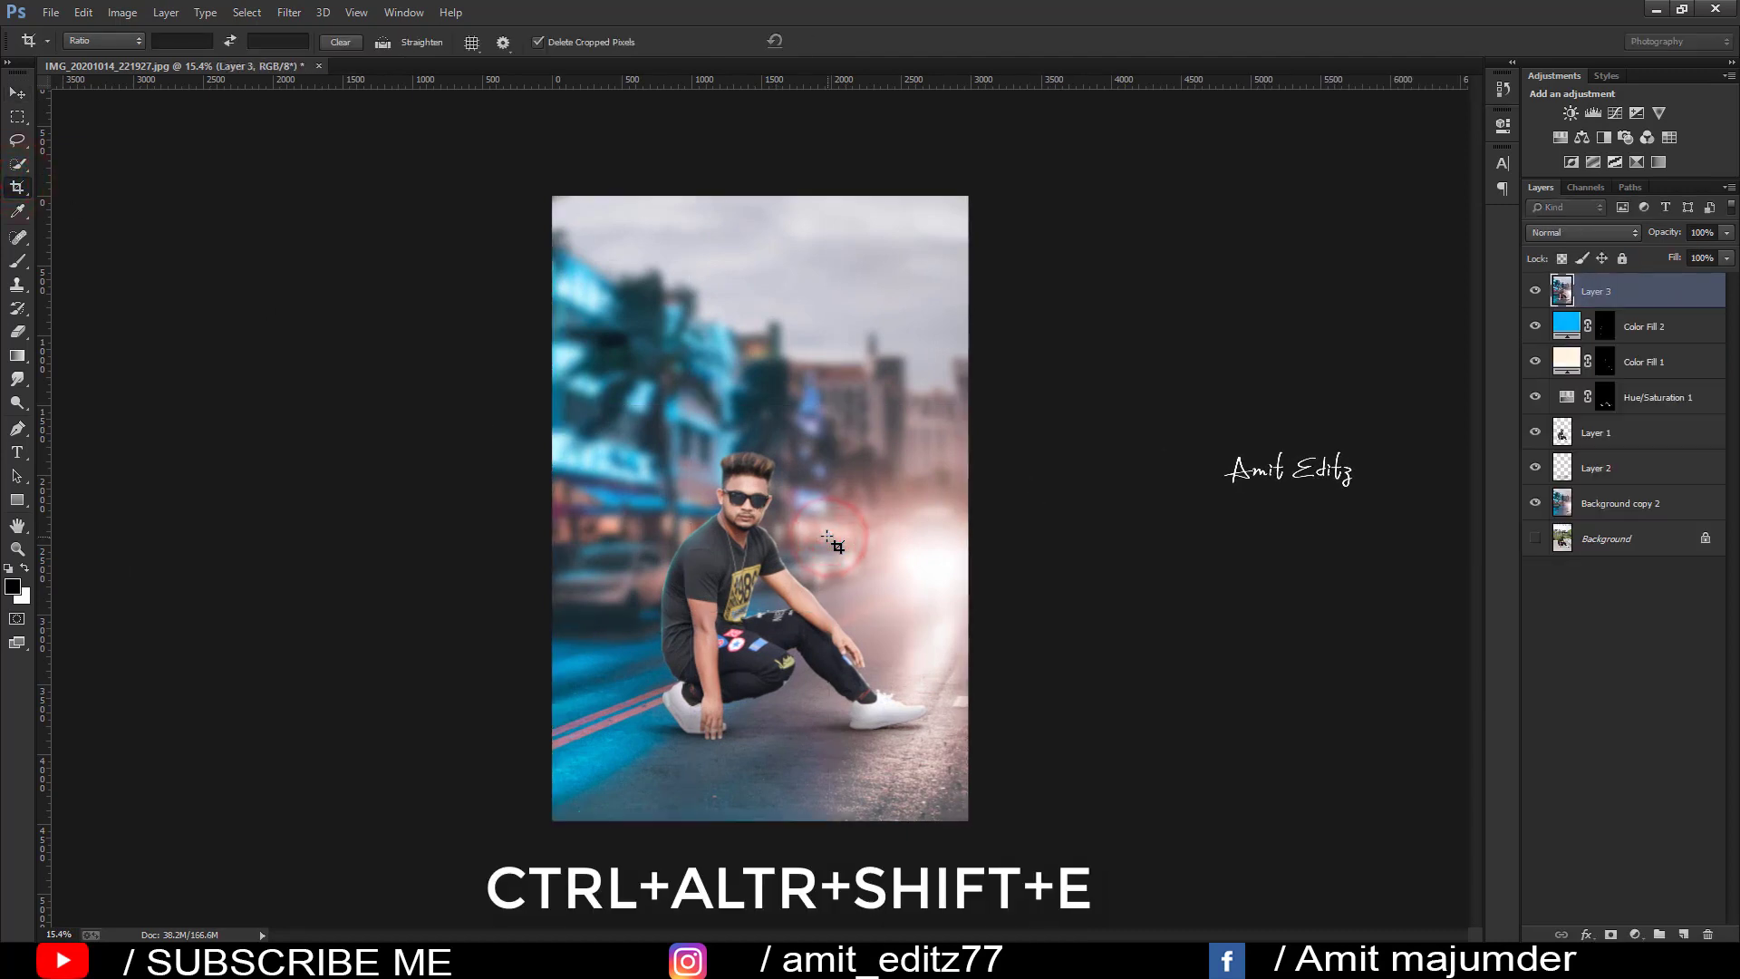
{"action": "key", "text": "ctrl+0"}
{"action": "left_click", "coordinate": [16, 91]}
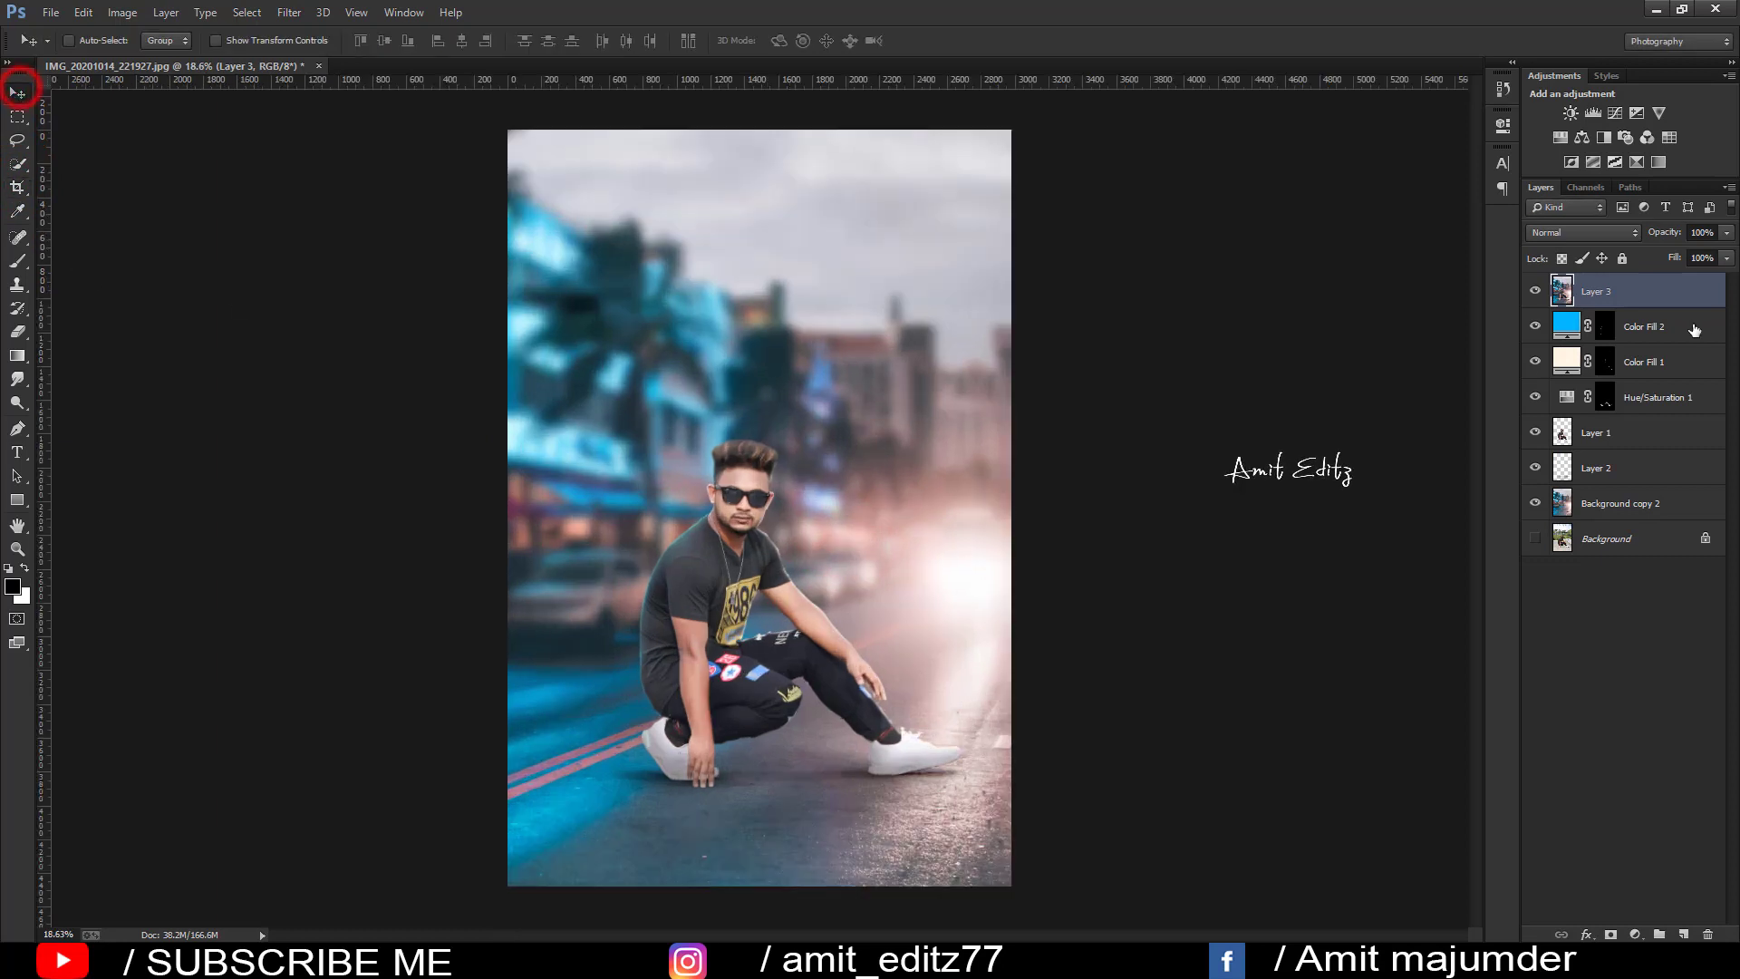
{"action": "mouse_move", "coordinate": [1675, 290]}
{"action": "left_mouse_down"}
{"action": "mouse_move", "coordinate": [1658, 888]}
{"action": "mouse_move", "coordinate": [1683, 934]}
{"action": "left_mouse_up"}
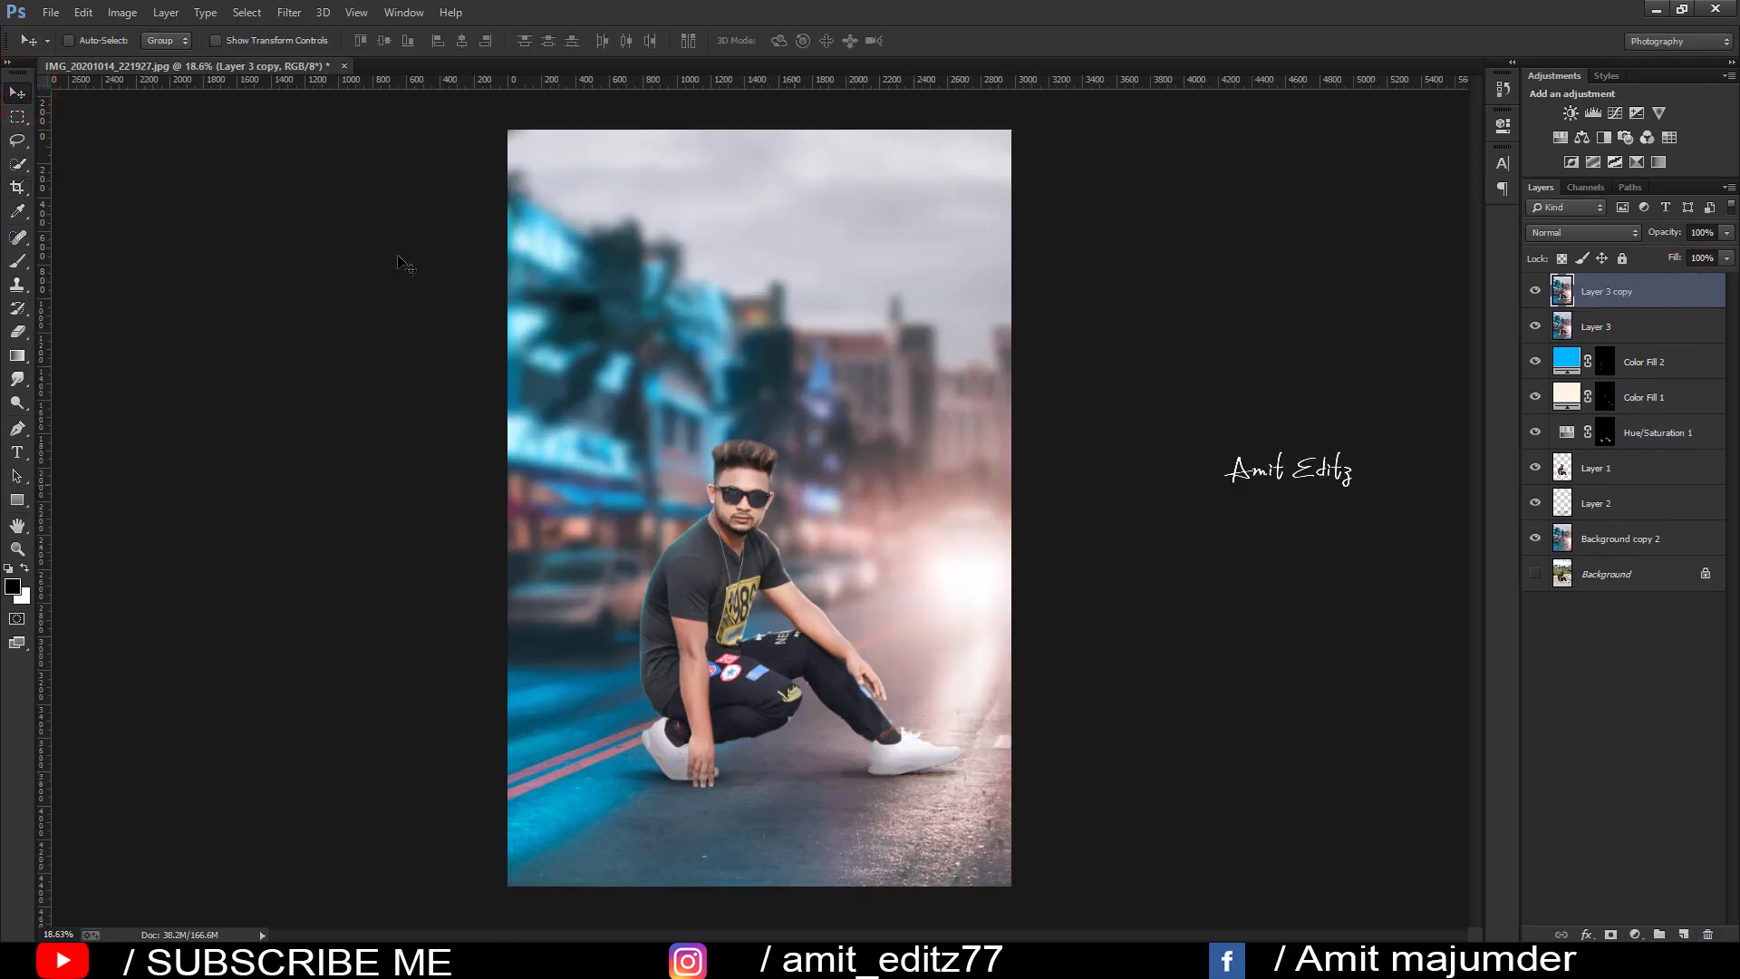
Step: Open the Camera Raw Filter on Layer 3 copy and raise Contrast to +10
{"action": "left_click", "coordinate": [288, 12]}
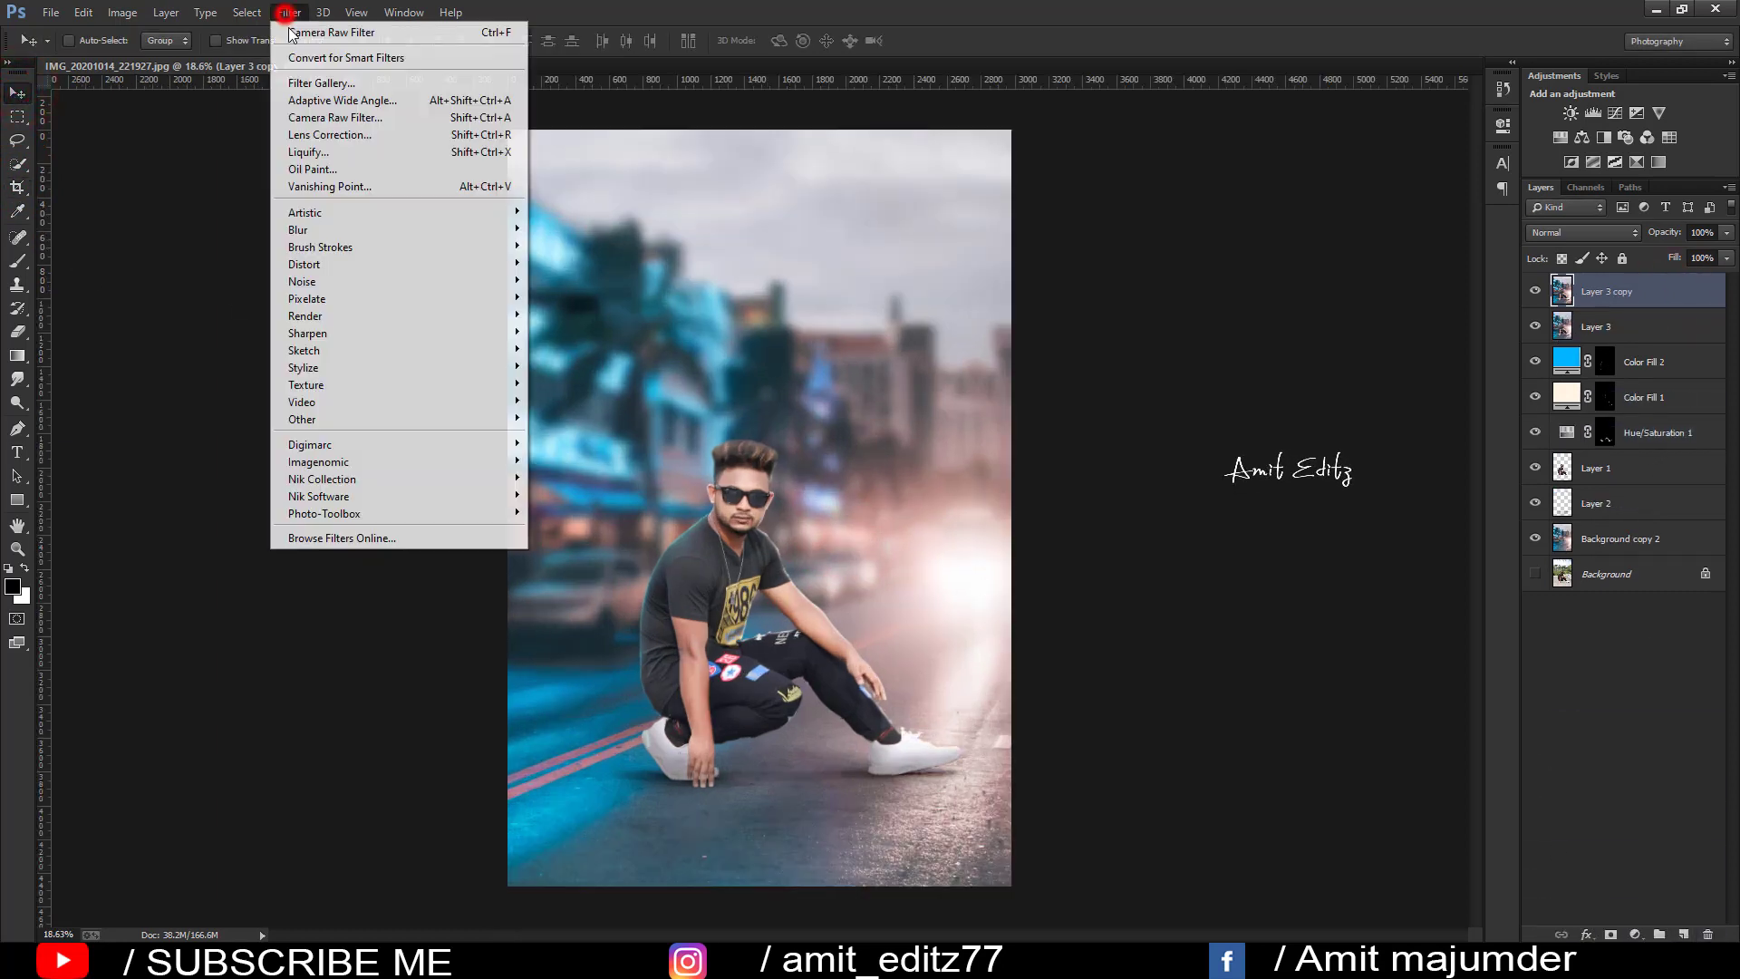
{"action": "left_click", "coordinate": [337, 117]}
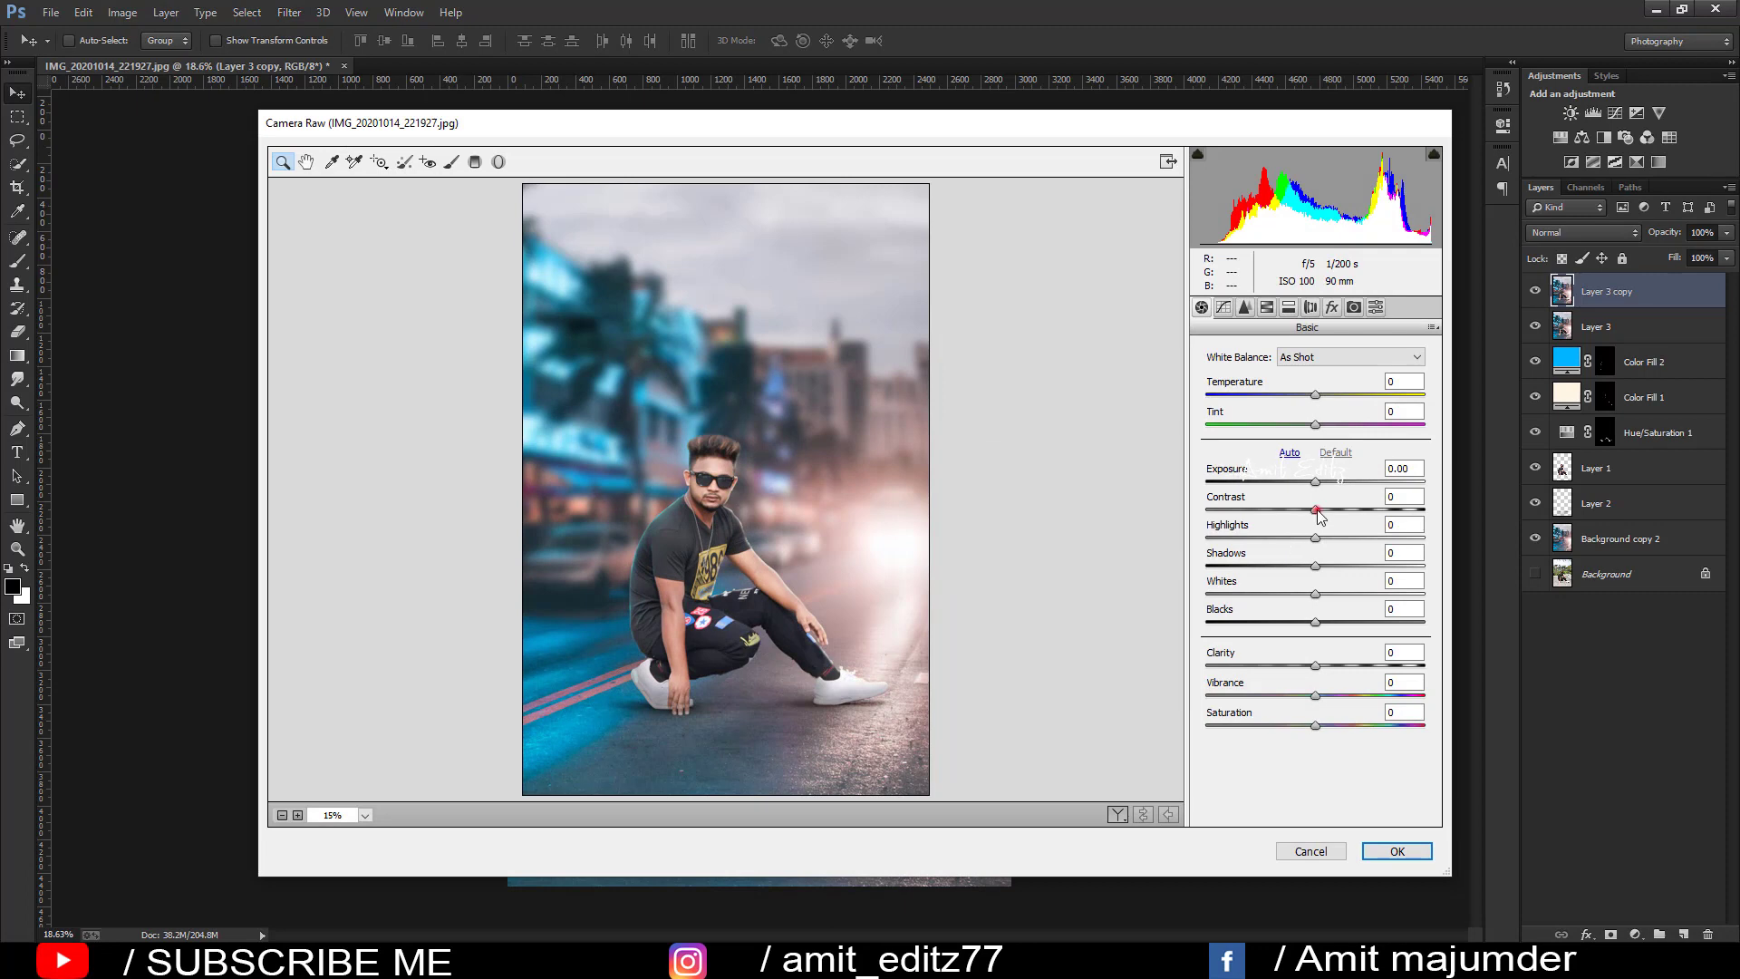
{"action": "mouse_move", "coordinate": [1315, 510]}
{"action": "left_mouse_down"}
{"action": "mouse_move", "coordinate": [1340, 564]}
{"action": "mouse_move", "coordinate": [1299, 566]}
{"action": "mouse_move", "coordinate": [1325, 565]}
{"action": "mouse_move", "coordinate": [1307, 594]}
{"action": "mouse_move", "coordinate": [1326, 622]}
{"action": "mouse_move", "coordinate": [1320, 667]}
{"action": "left_mouse_up"}
Step: Set Shadows +9, Whites -8, Blacks +10, Clarity +4 and cool the Temperature
{"action": "left_click", "coordinate": [1315, 668]}
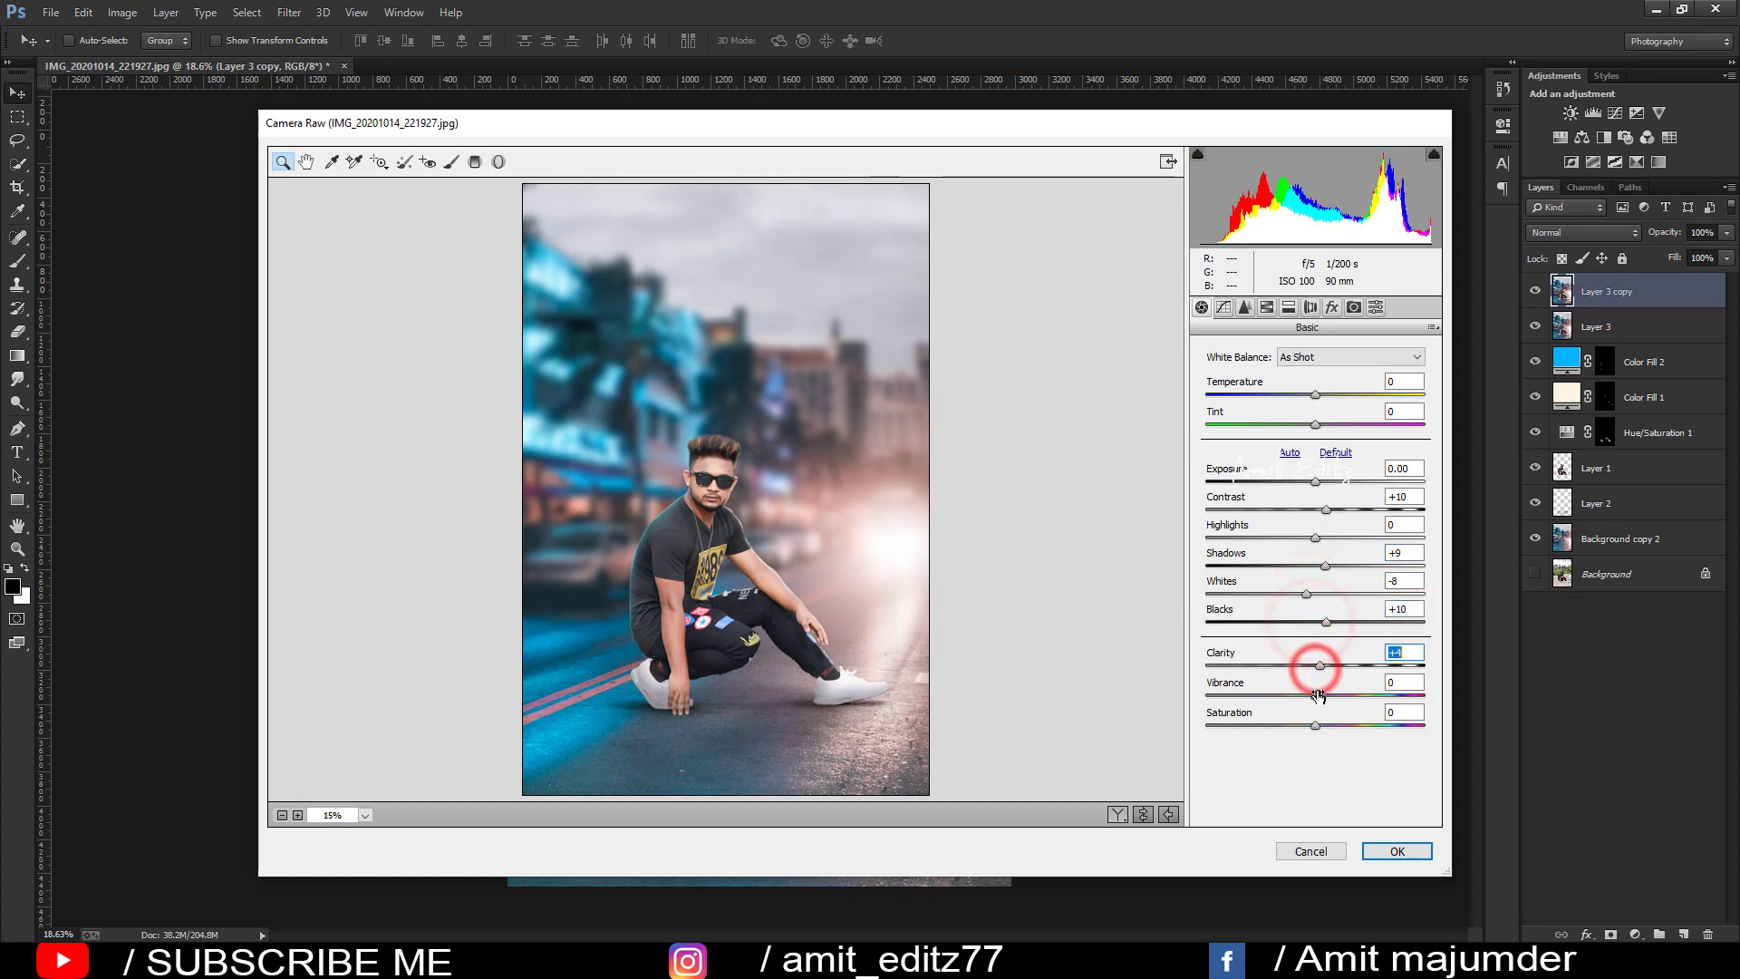
{"action": "left_click", "coordinate": [1316, 695]}
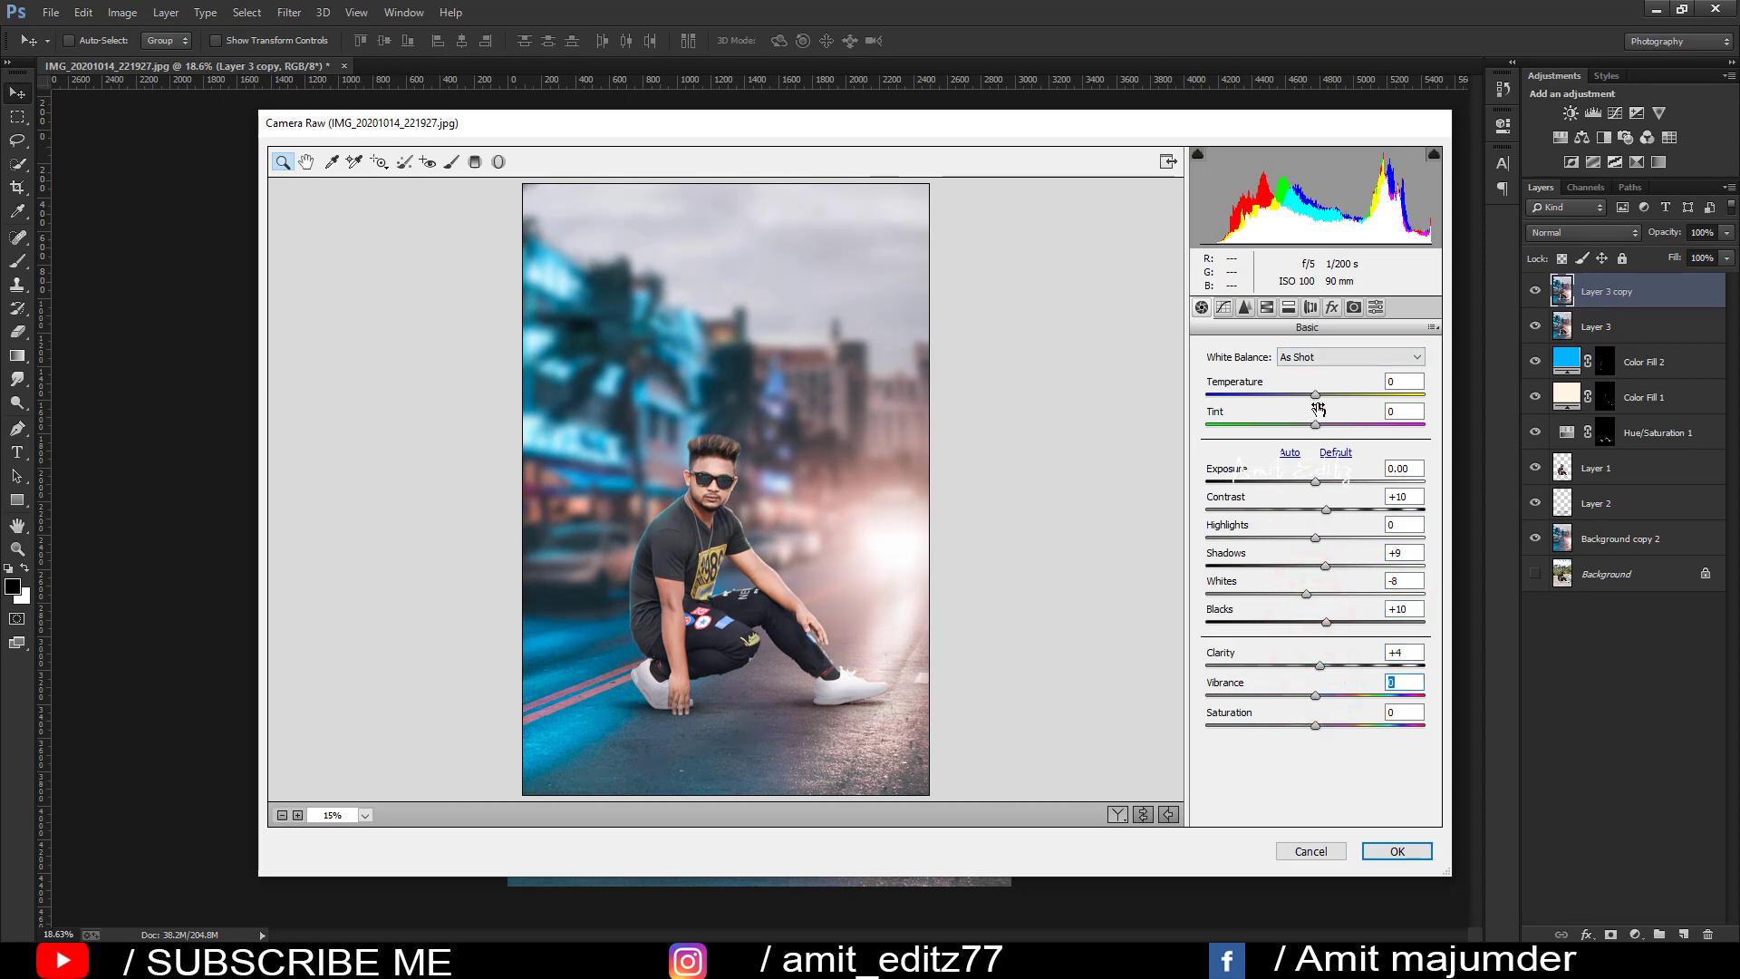
{"action": "left_click_drag", "start_coordinate": [1318, 399], "coordinate": [1315, 393]}
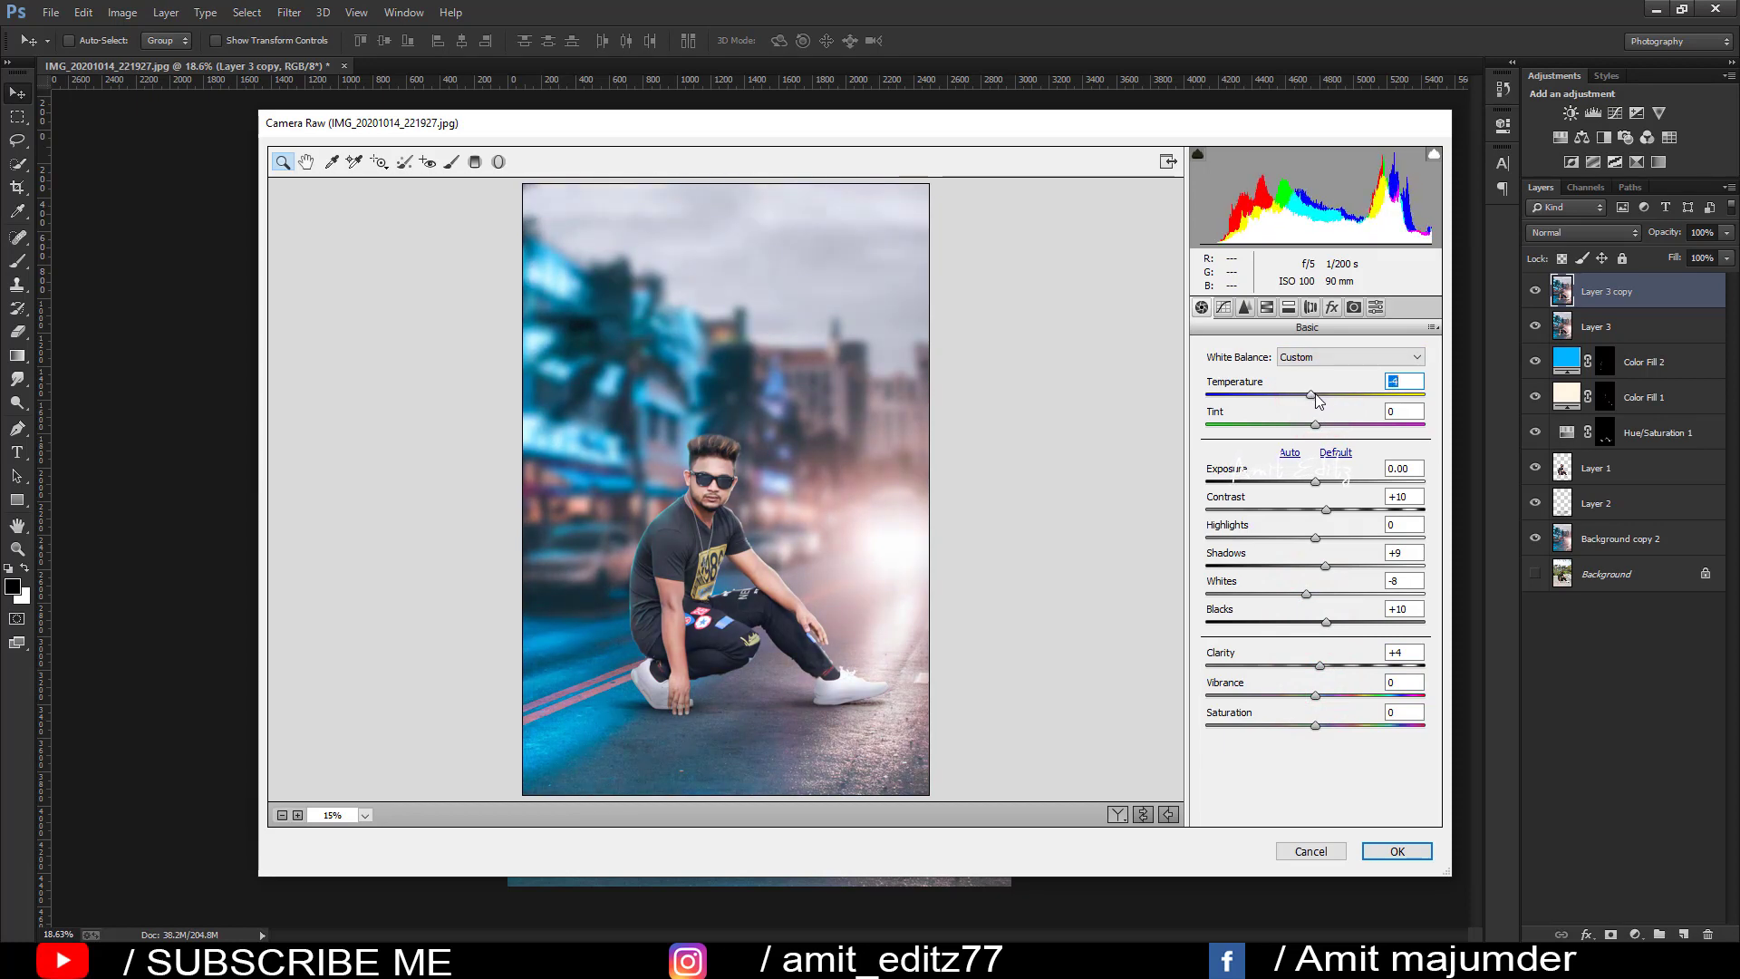
Step: In Camera Calibration, set Blue Primary hue to -5 and nudge Green Primary hue slightly negative
{"action": "left_click", "coordinate": [1354, 307]}
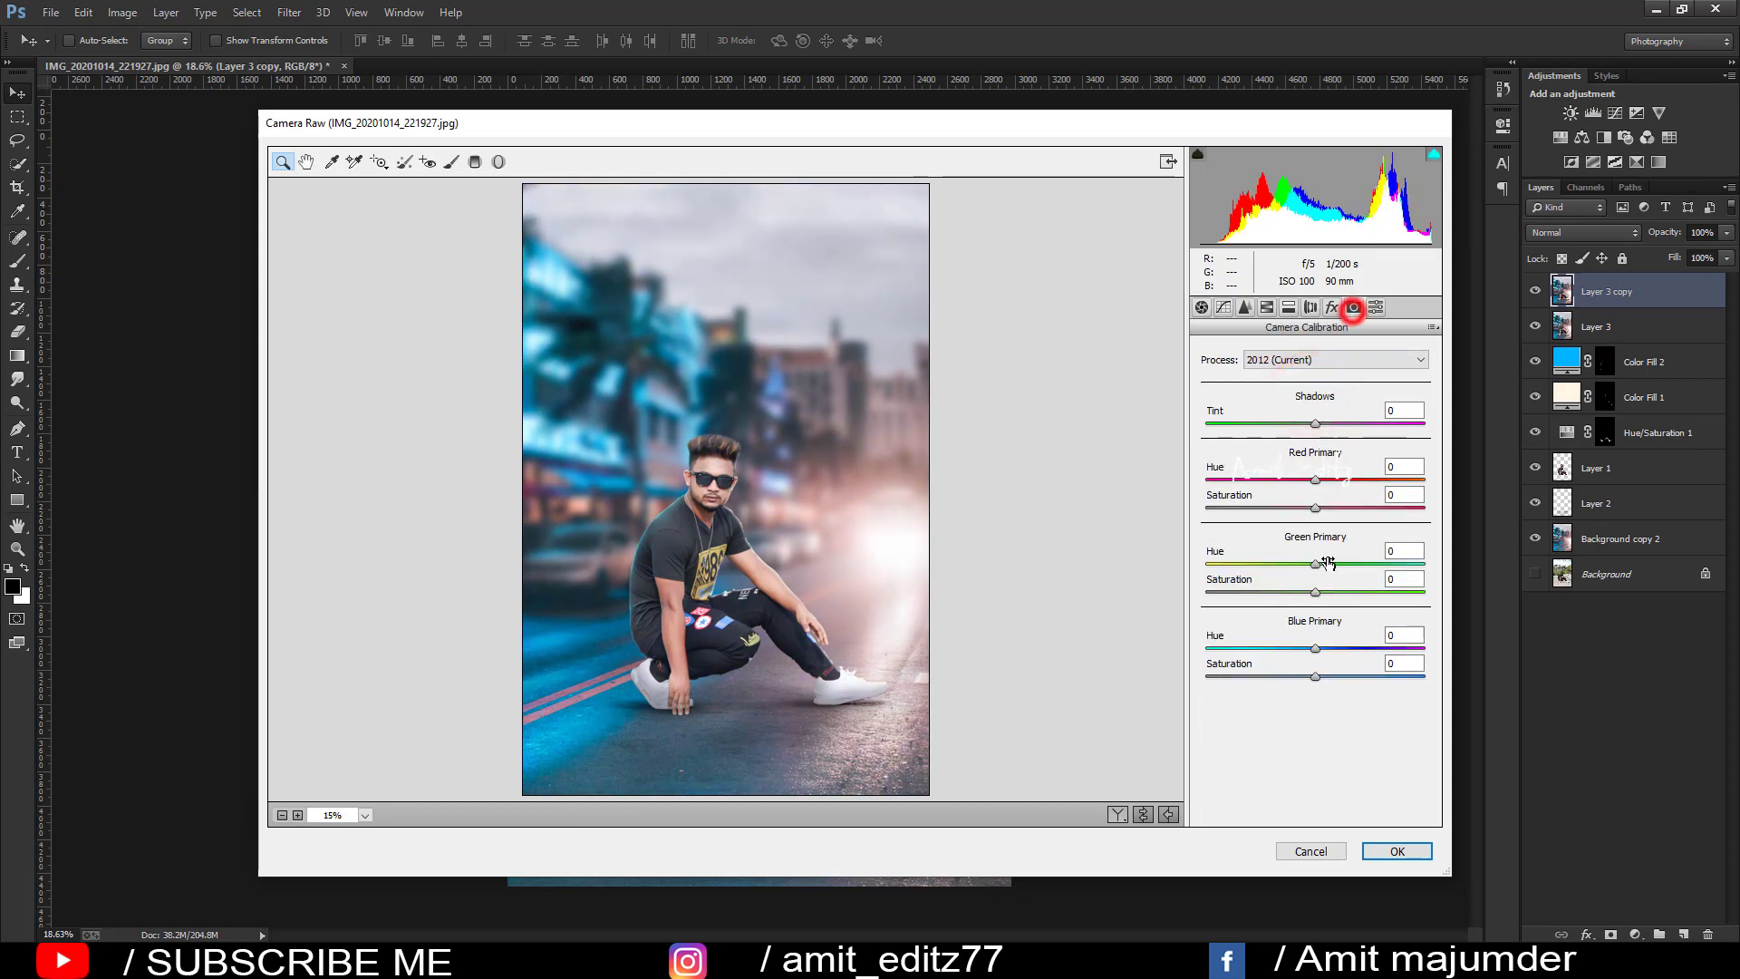
{"action": "left_click_drag", "start_coordinate": [1316, 647], "coordinate": [1309, 647]}
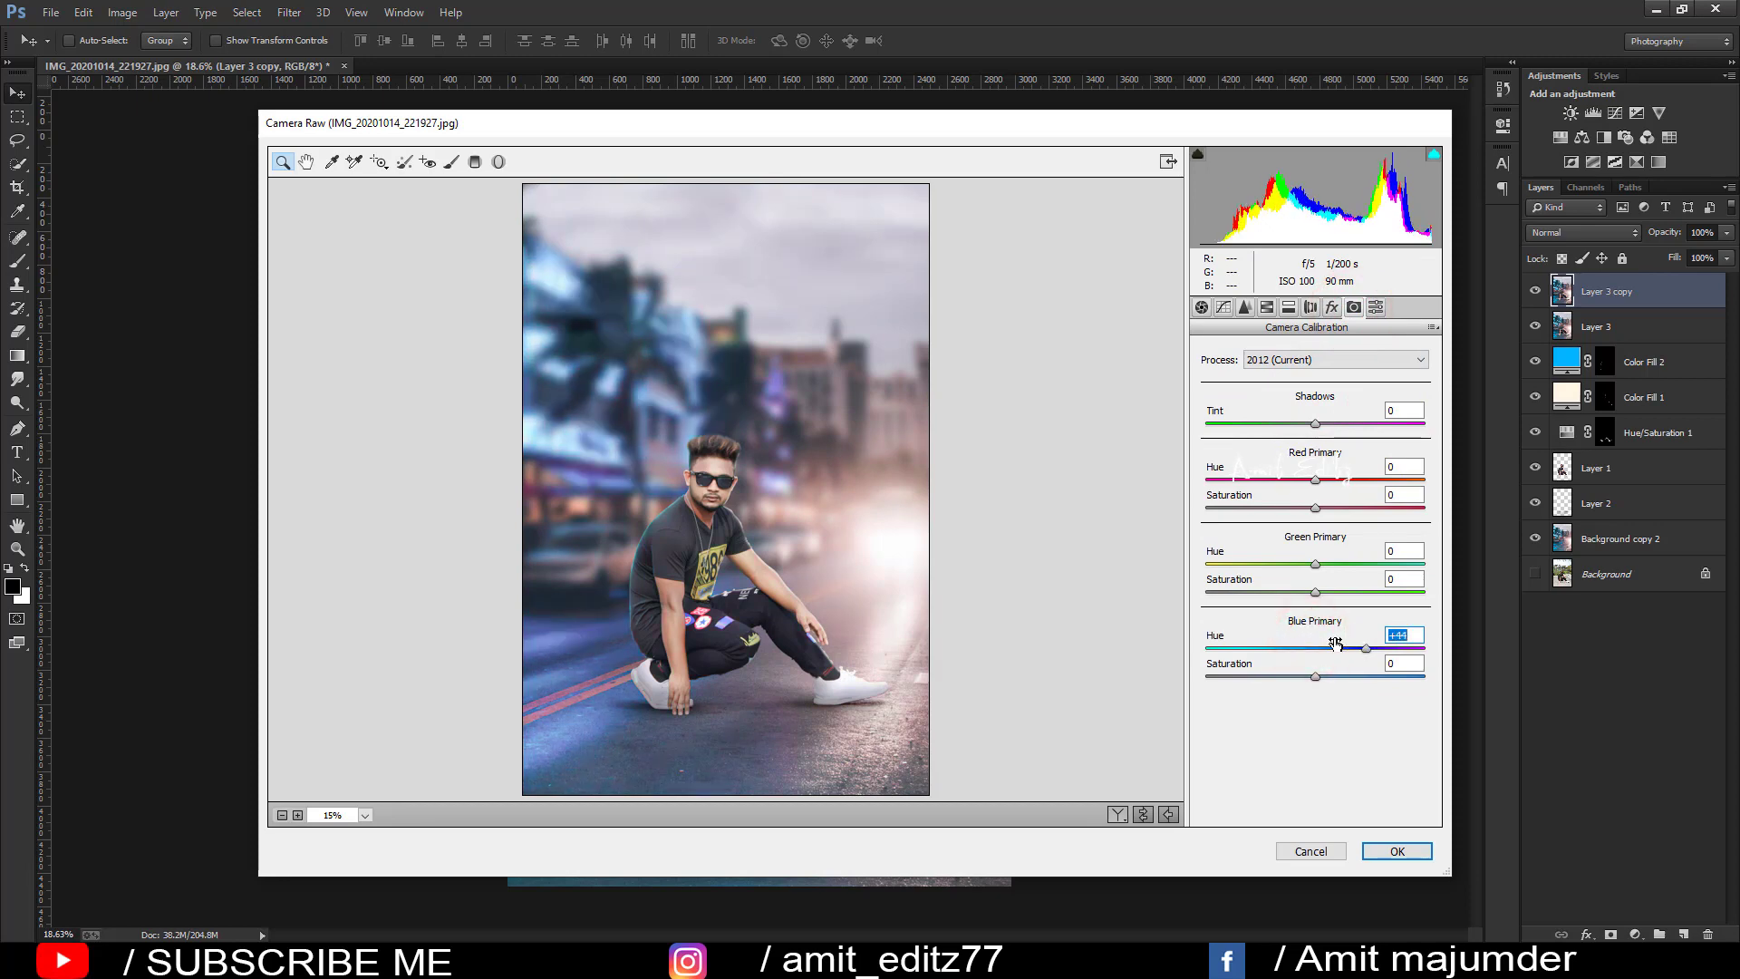
{"action": "left_click_drag", "start_coordinate": [1309, 564], "coordinate": [1311, 564]}
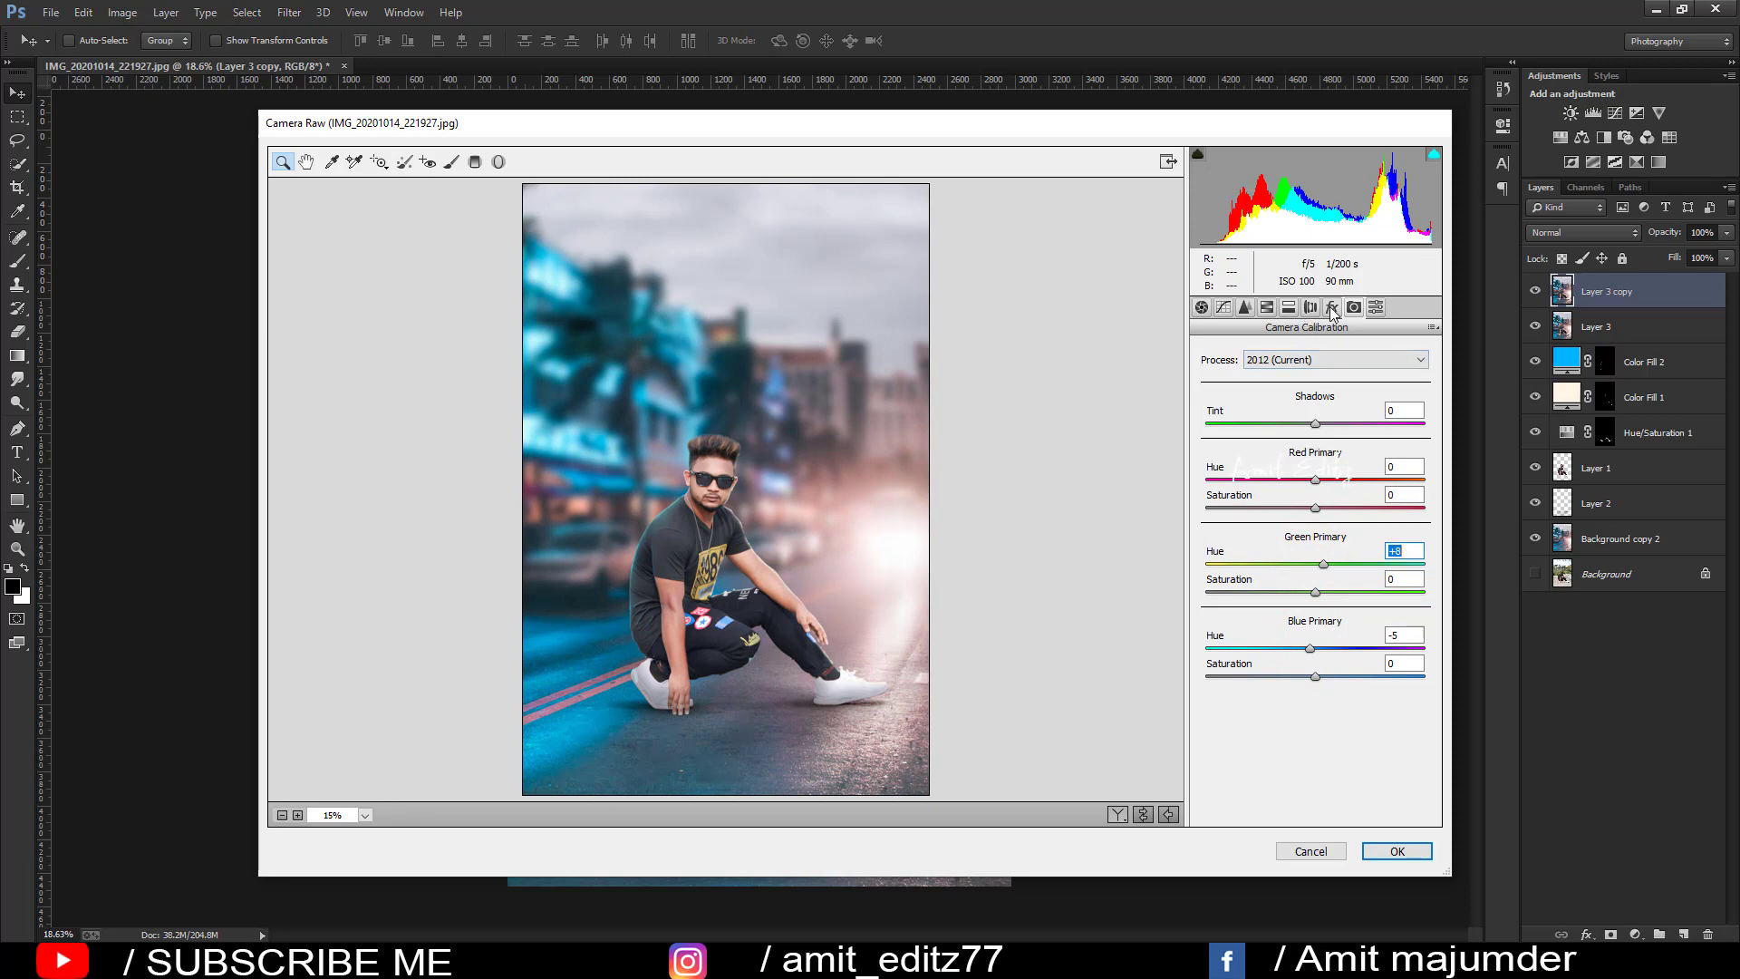
Step: Split-tone the highlights with hue 44 and the shadows with hue 176
{"action": "left_click", "coordinate": [1288, 307]}
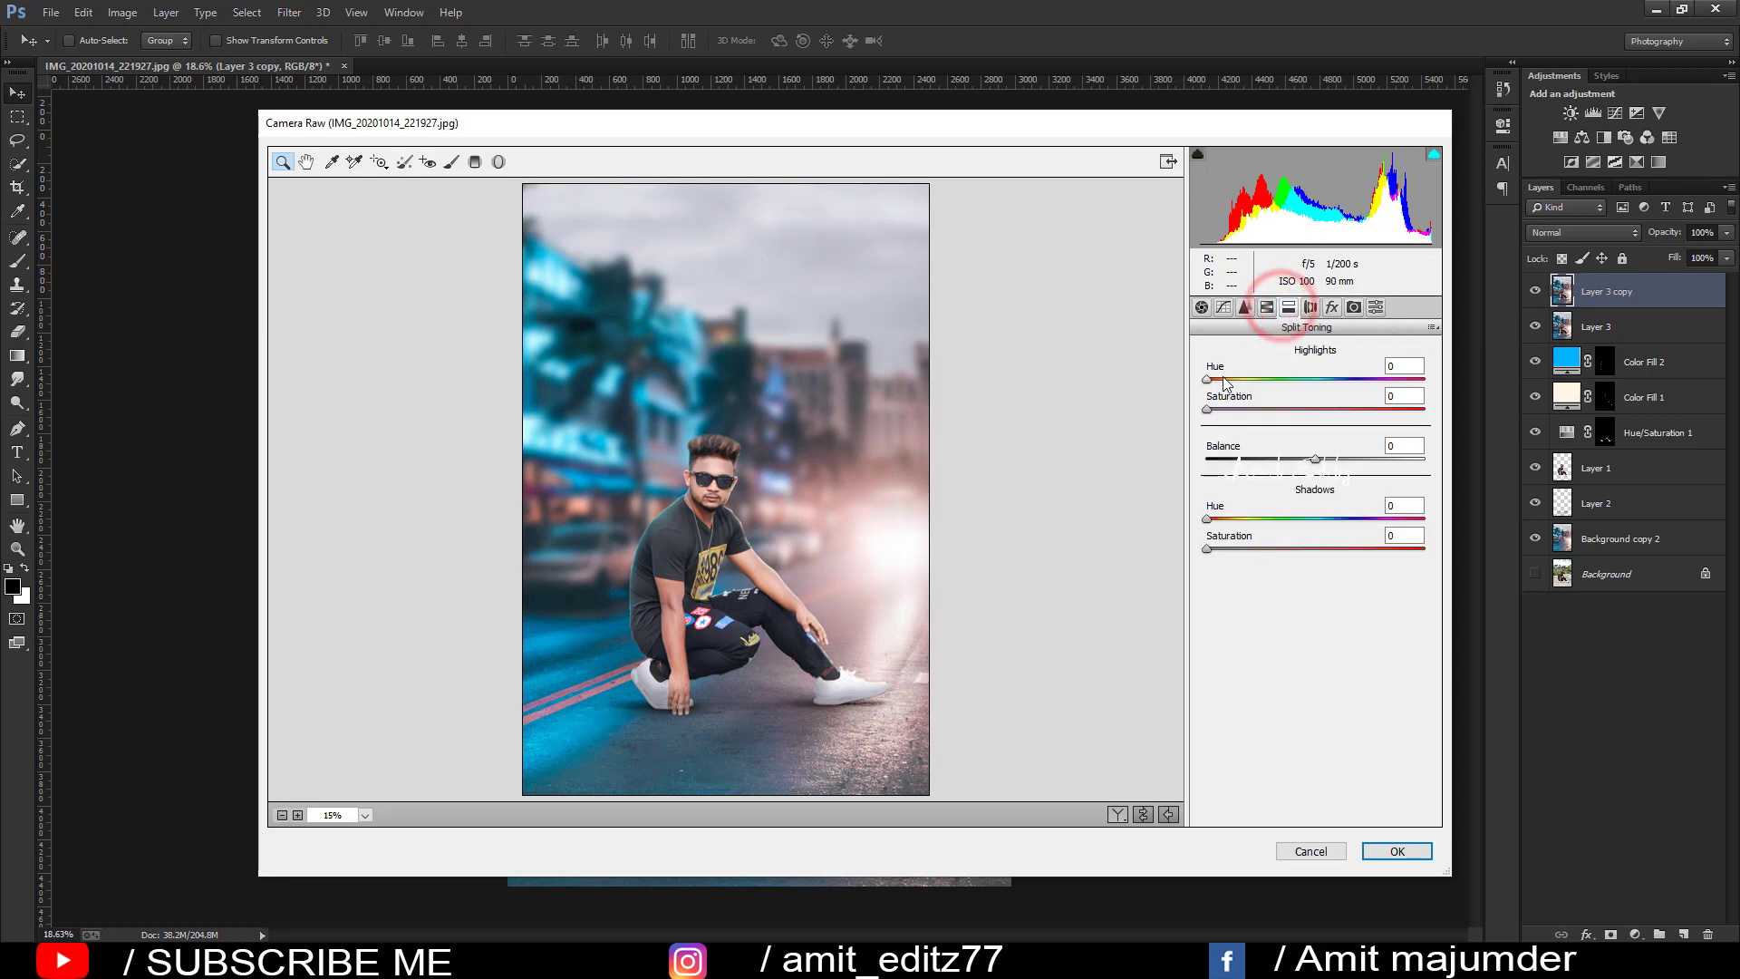
{"action": "left_click_drag", "start_coordinate": [1208, 379], "coordinate": [1233, 379]}
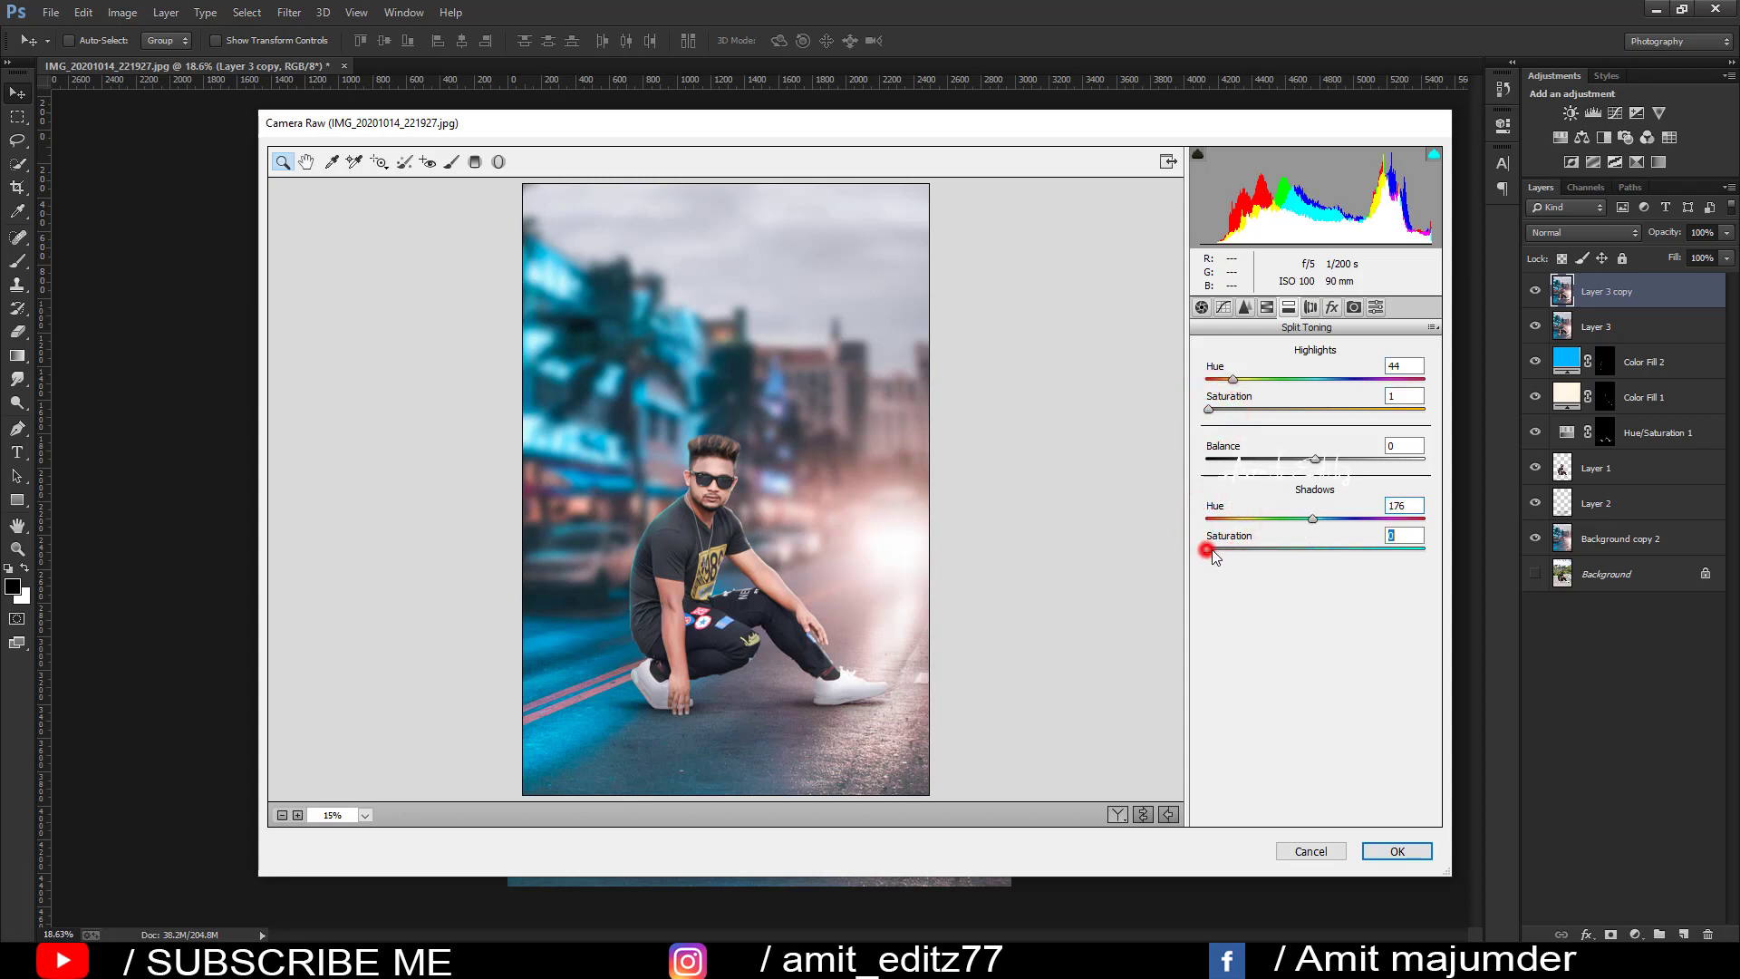
{"action": "left_click_drag", "start_coordinate": [1208, 550], "coordinate": [1214, 549]}
Step: Brighten Oranges luminance to +26 and set Sharpening Amount to 10
{"action": "left_click", "coordinate": [1269, 309]}
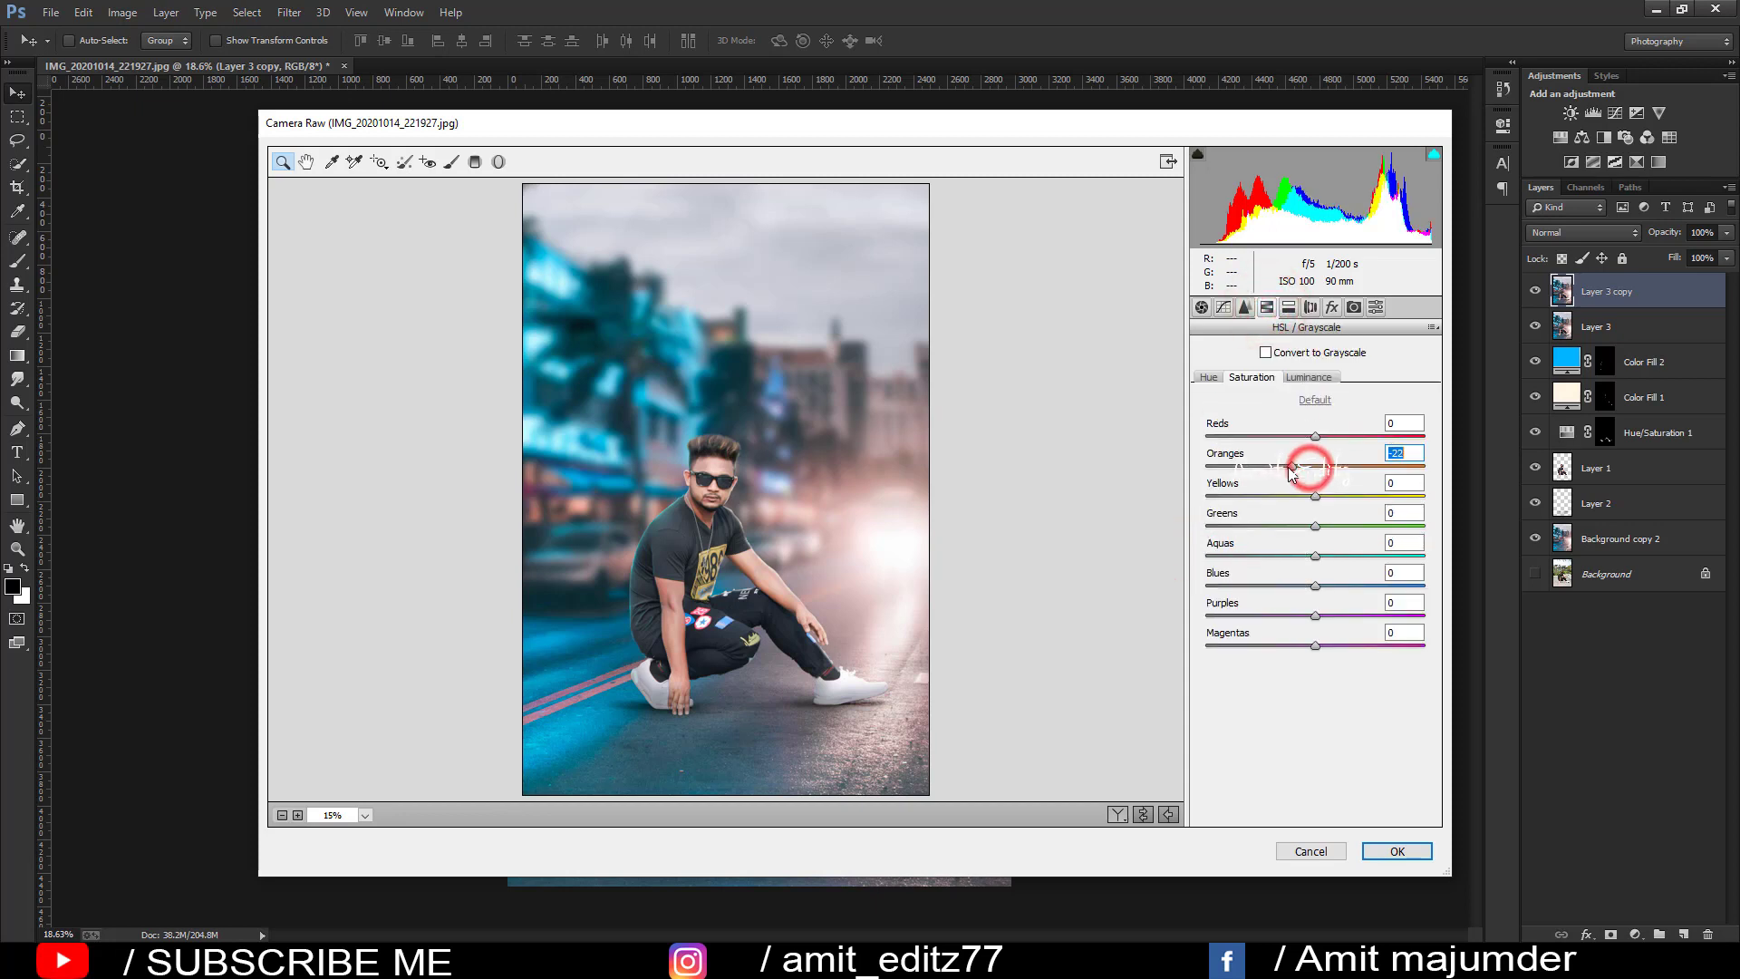
{"action": "left_click", "coordinate": [1309, 377]}
{"action": "left_click_drag", "start_coordinate": [1317, 466], "coordinate": [1344, 466]}
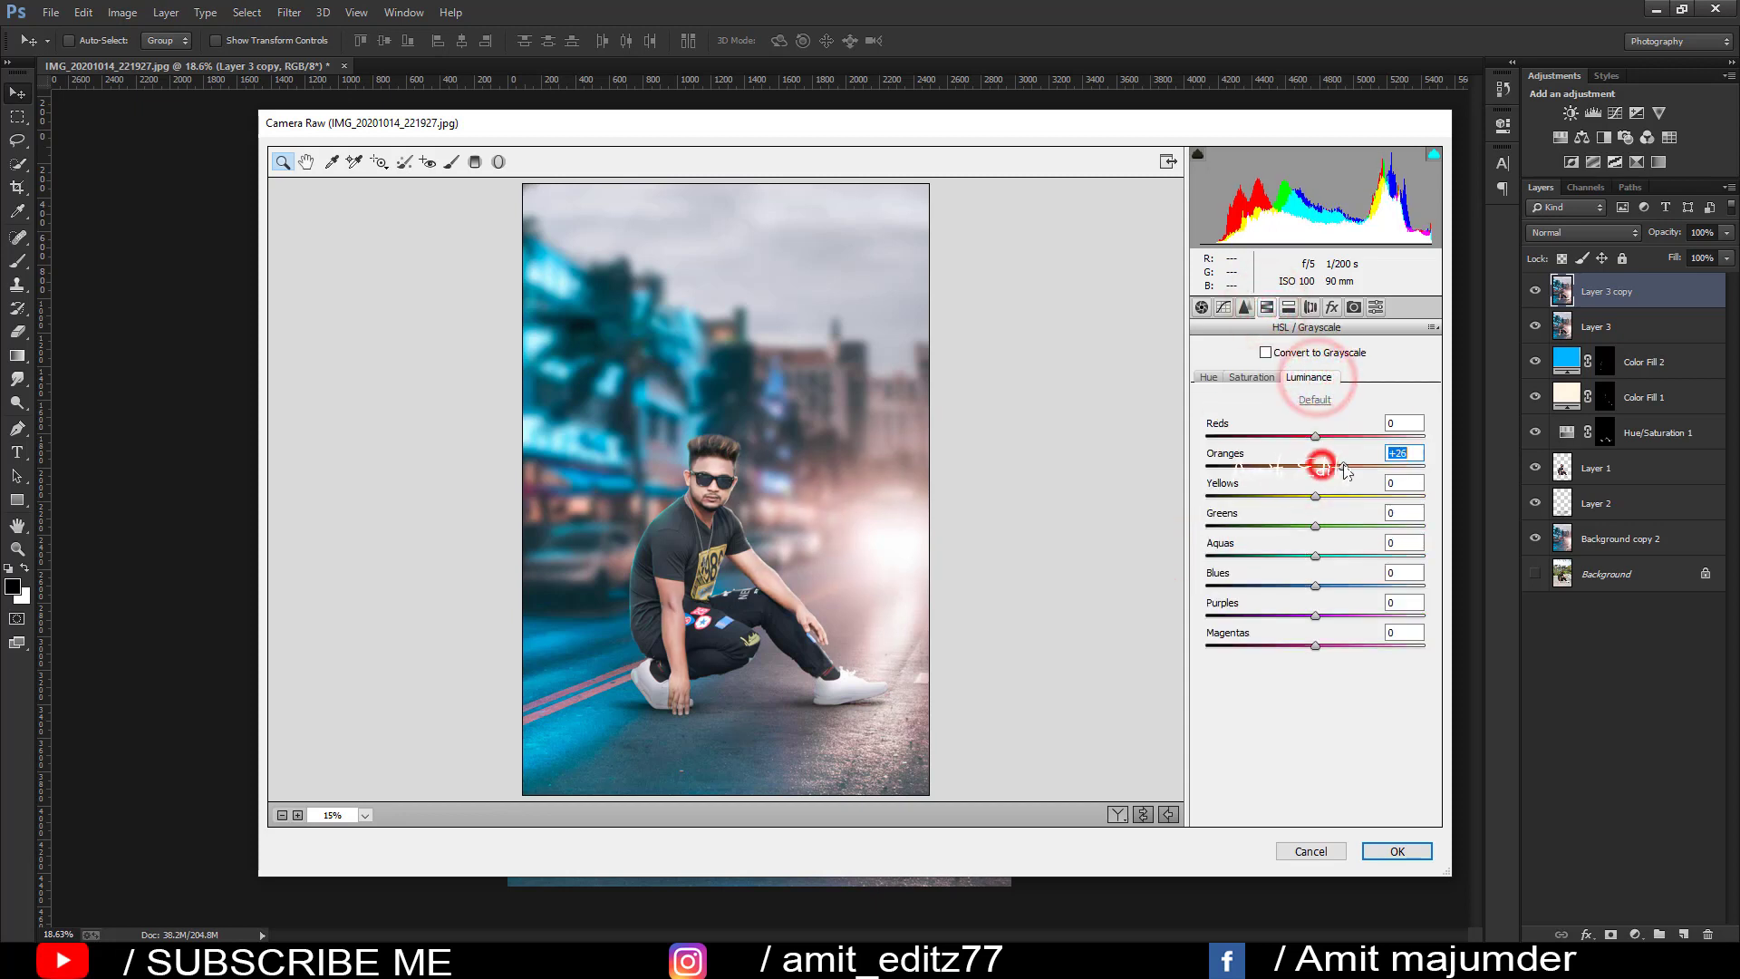
{"action": "left_click", "coordinate": [1246, 308]}
{"action": "left_click", "coordinate": [1221, 380]}
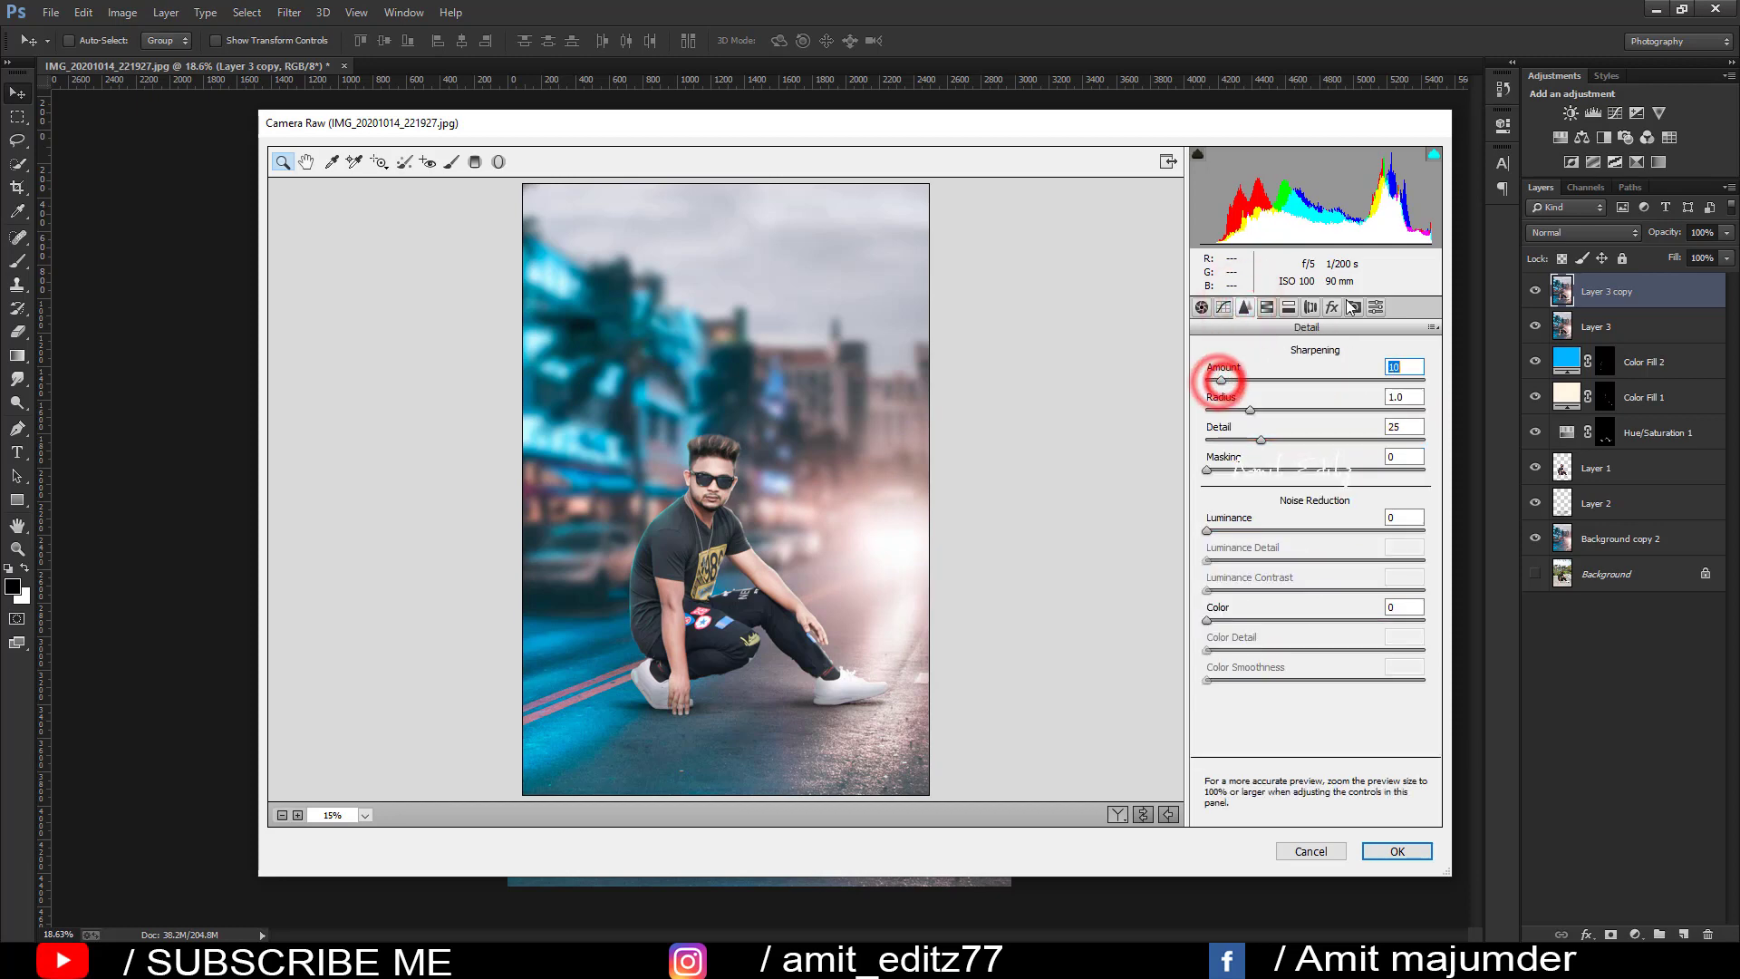
Step: Add a -17 post-crop vignette and apply the Camera Raw filter to Layer 3 copy
{"action": "left_click", "coordinate": [1332, 307]}
{"action": "mouse_move", "coordinate": [1315, 541]}
{"action": "left_mouse_down"}
{"action": "mouse_move", "coordinate": [1297, 541]}
{"action": "mouse_move", "coordinate": [1319, 631]}
{"action": "left_mouse_up"}
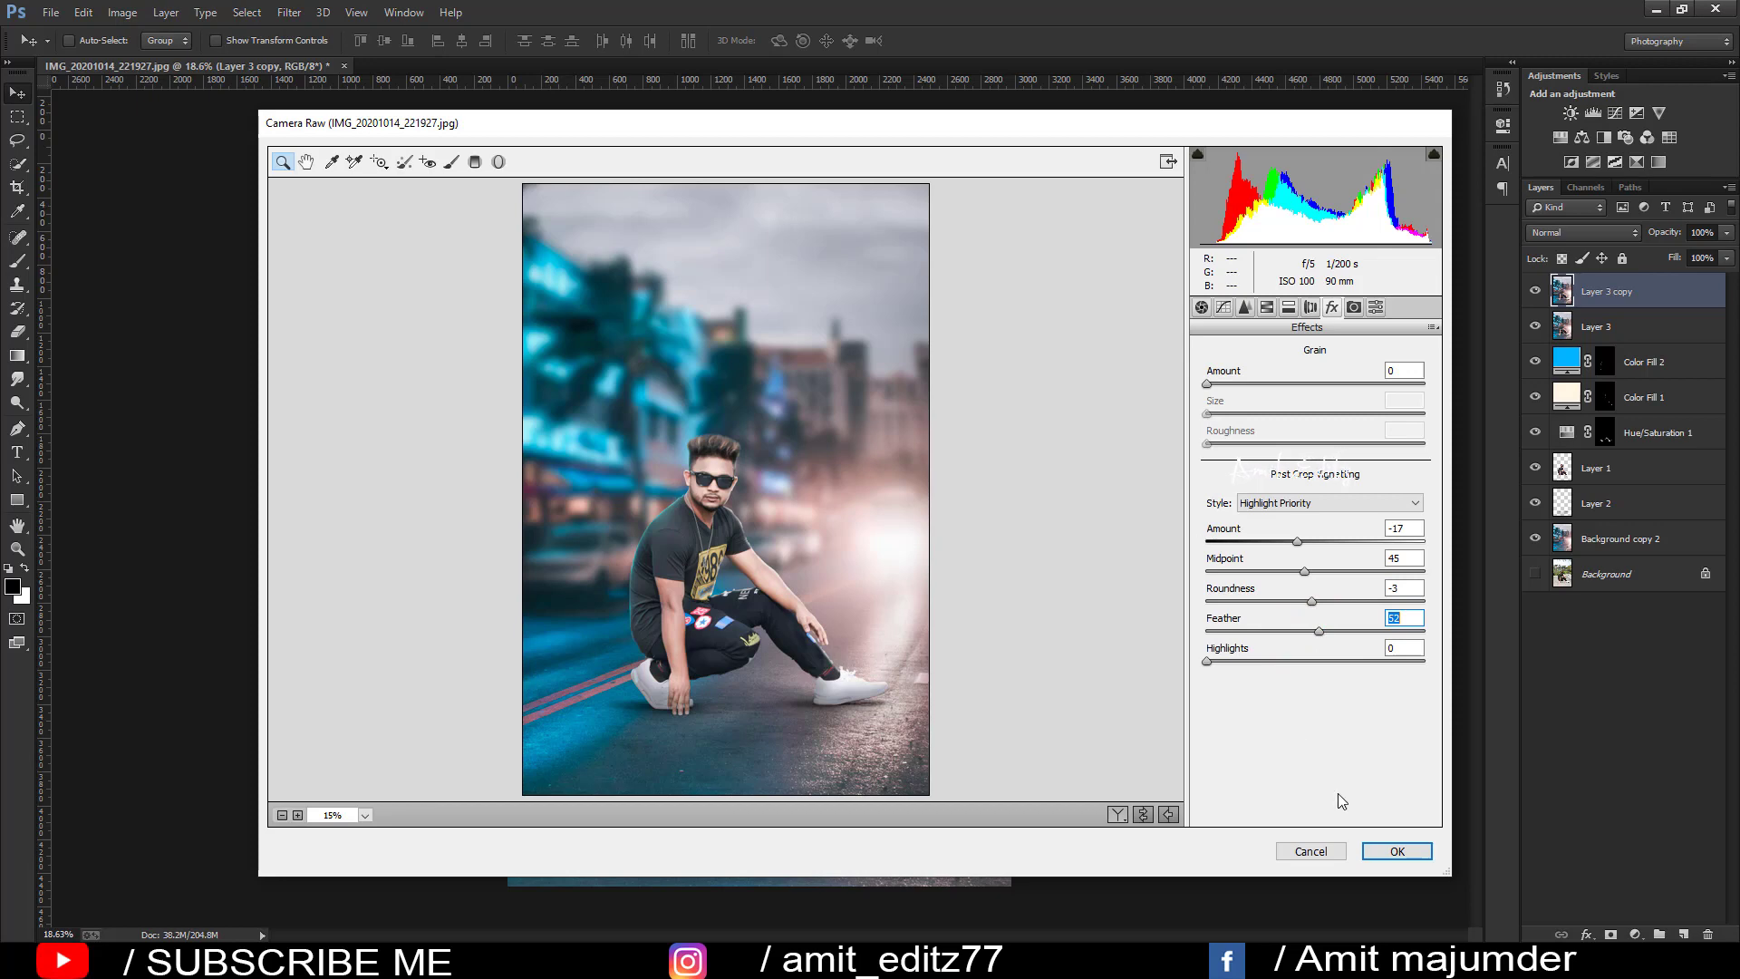
{"action": "left_click", "coordinate": [1398, 852]}
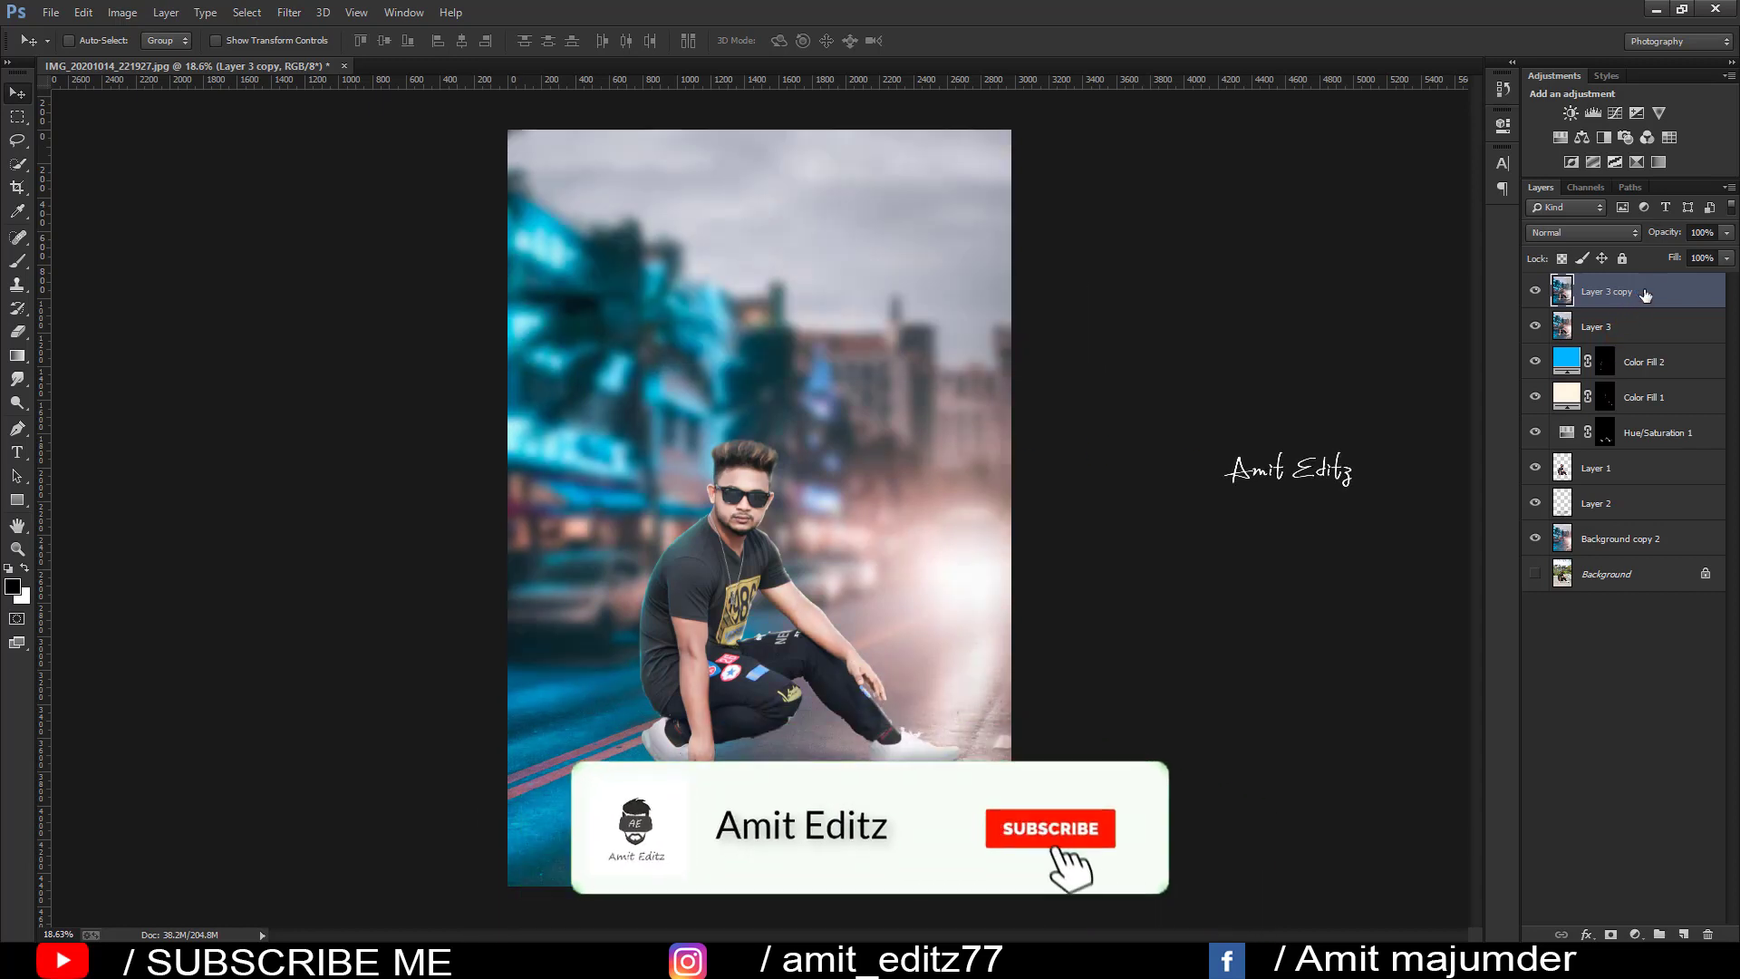
Step: Duplicate Layer 3 copy, add a Color Balance layer, and push midtones Yellow-Blue to +12
{"action": "left_click_drag", "start_coordinate": [1644, 292], "coordinate": [1684, 934]}
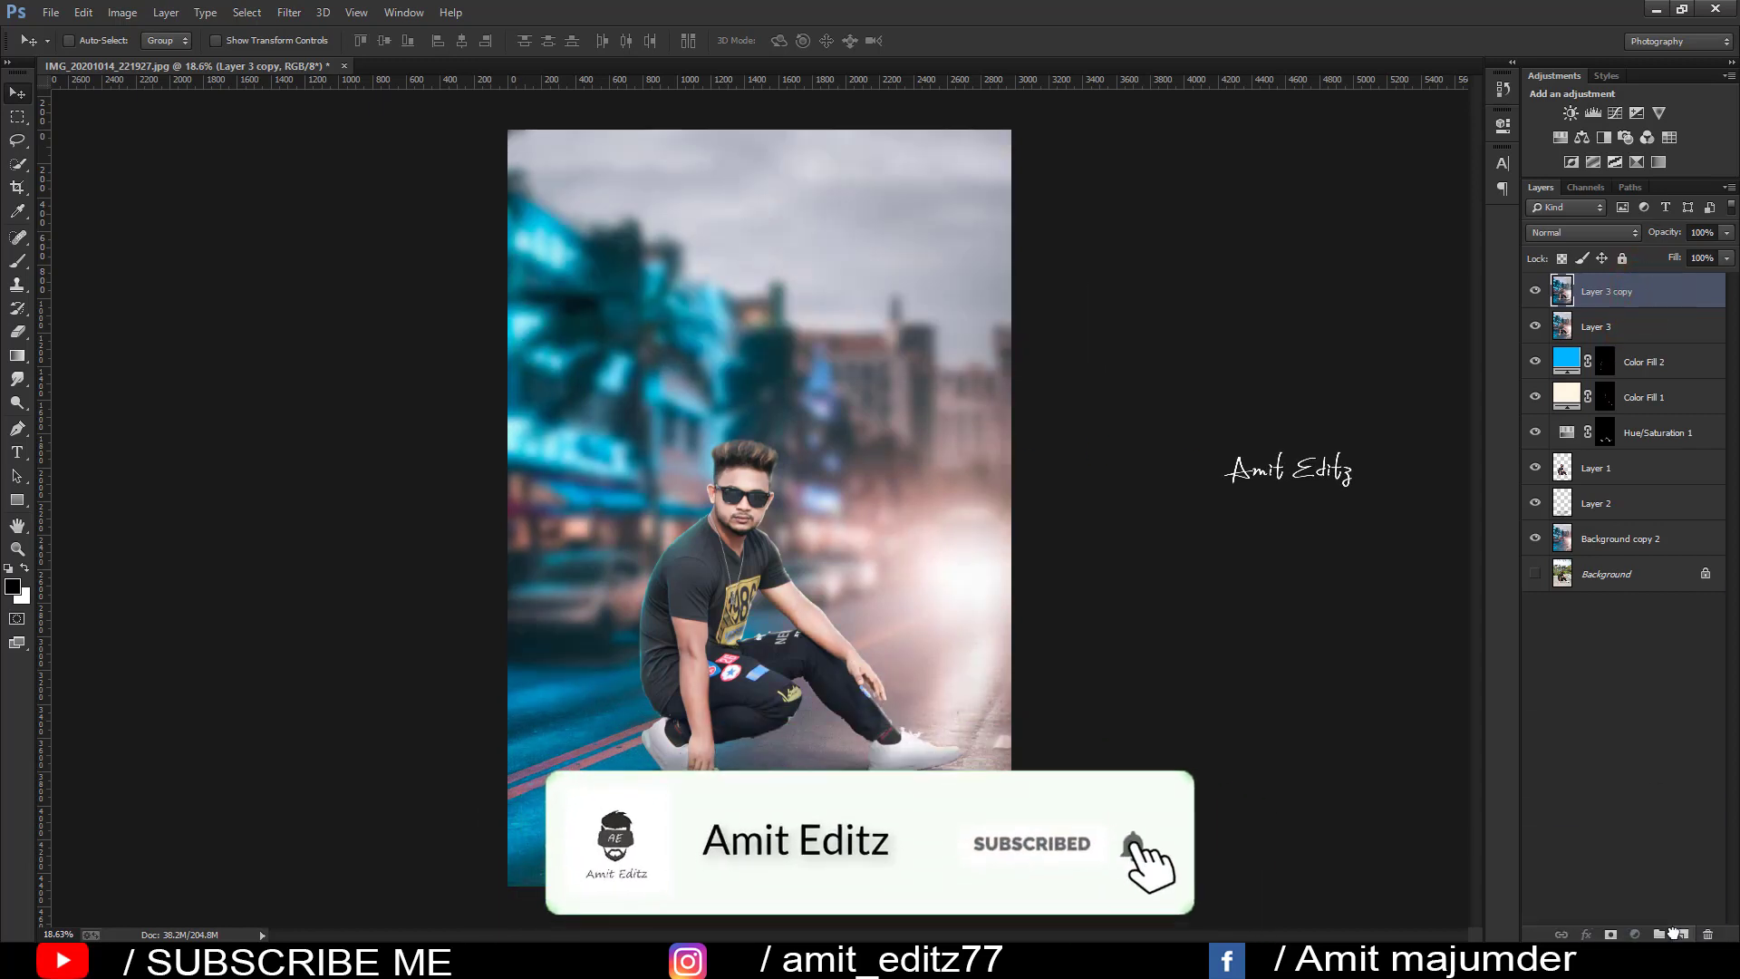
{"action": "left_click", "coordinate": [1635, 935]}
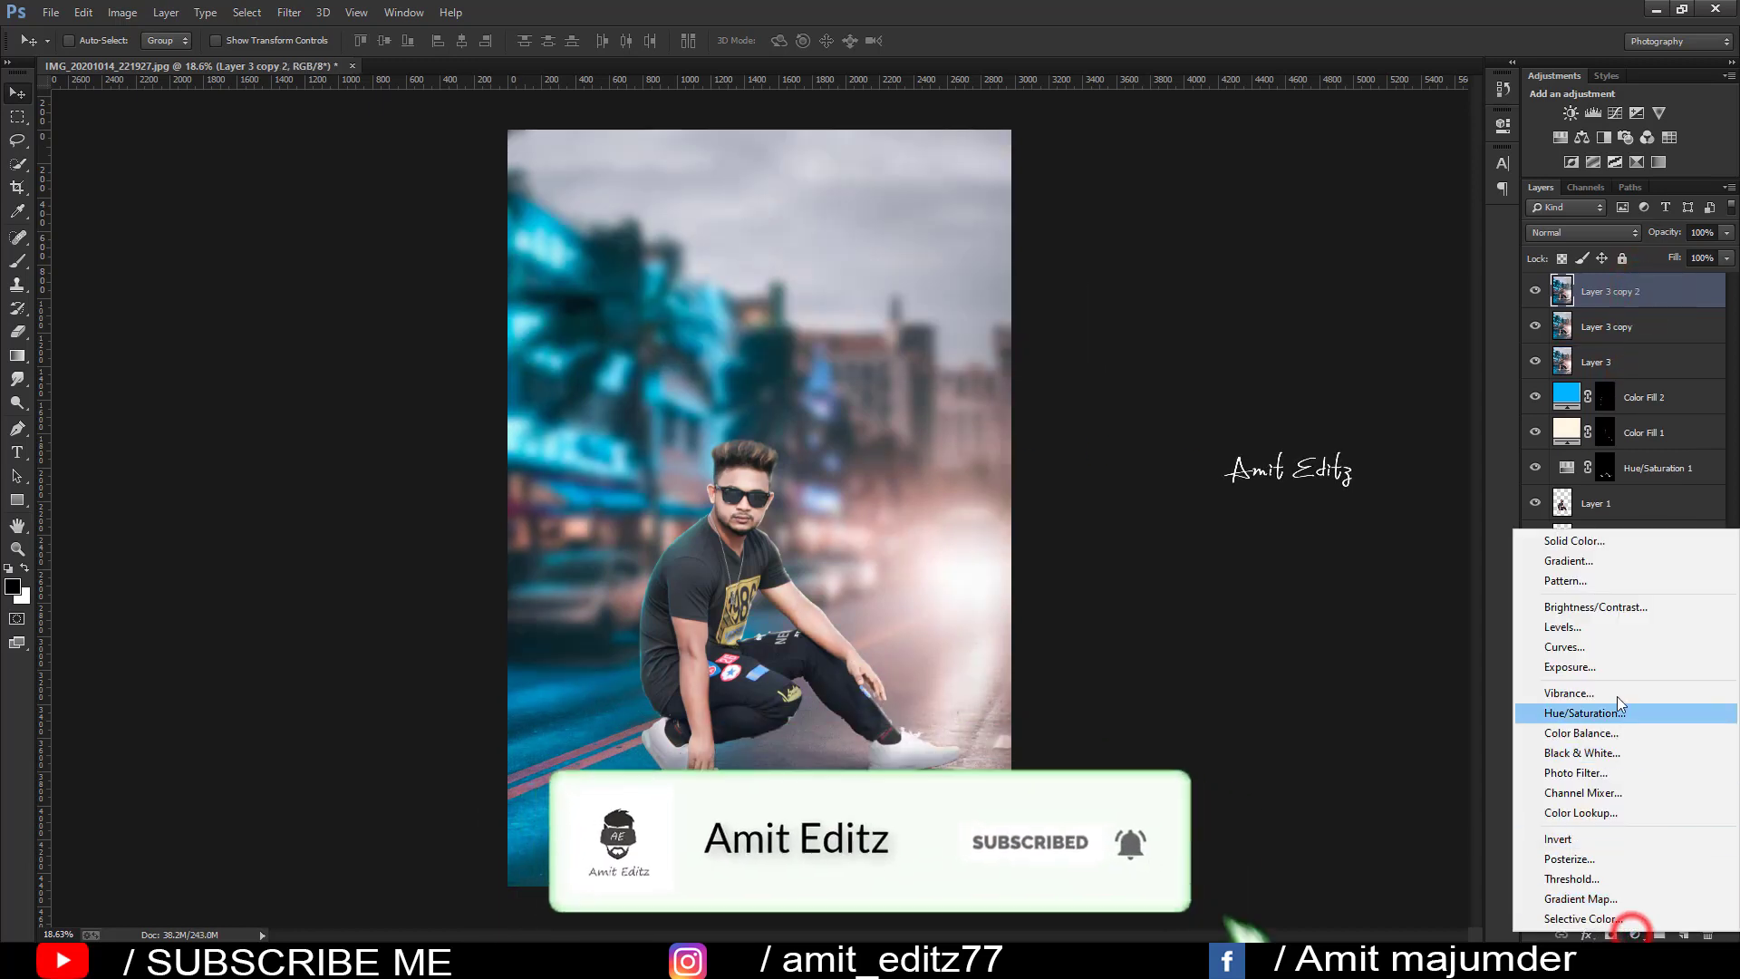
{"action": "left_click", "coordinate": [1587, 732]}
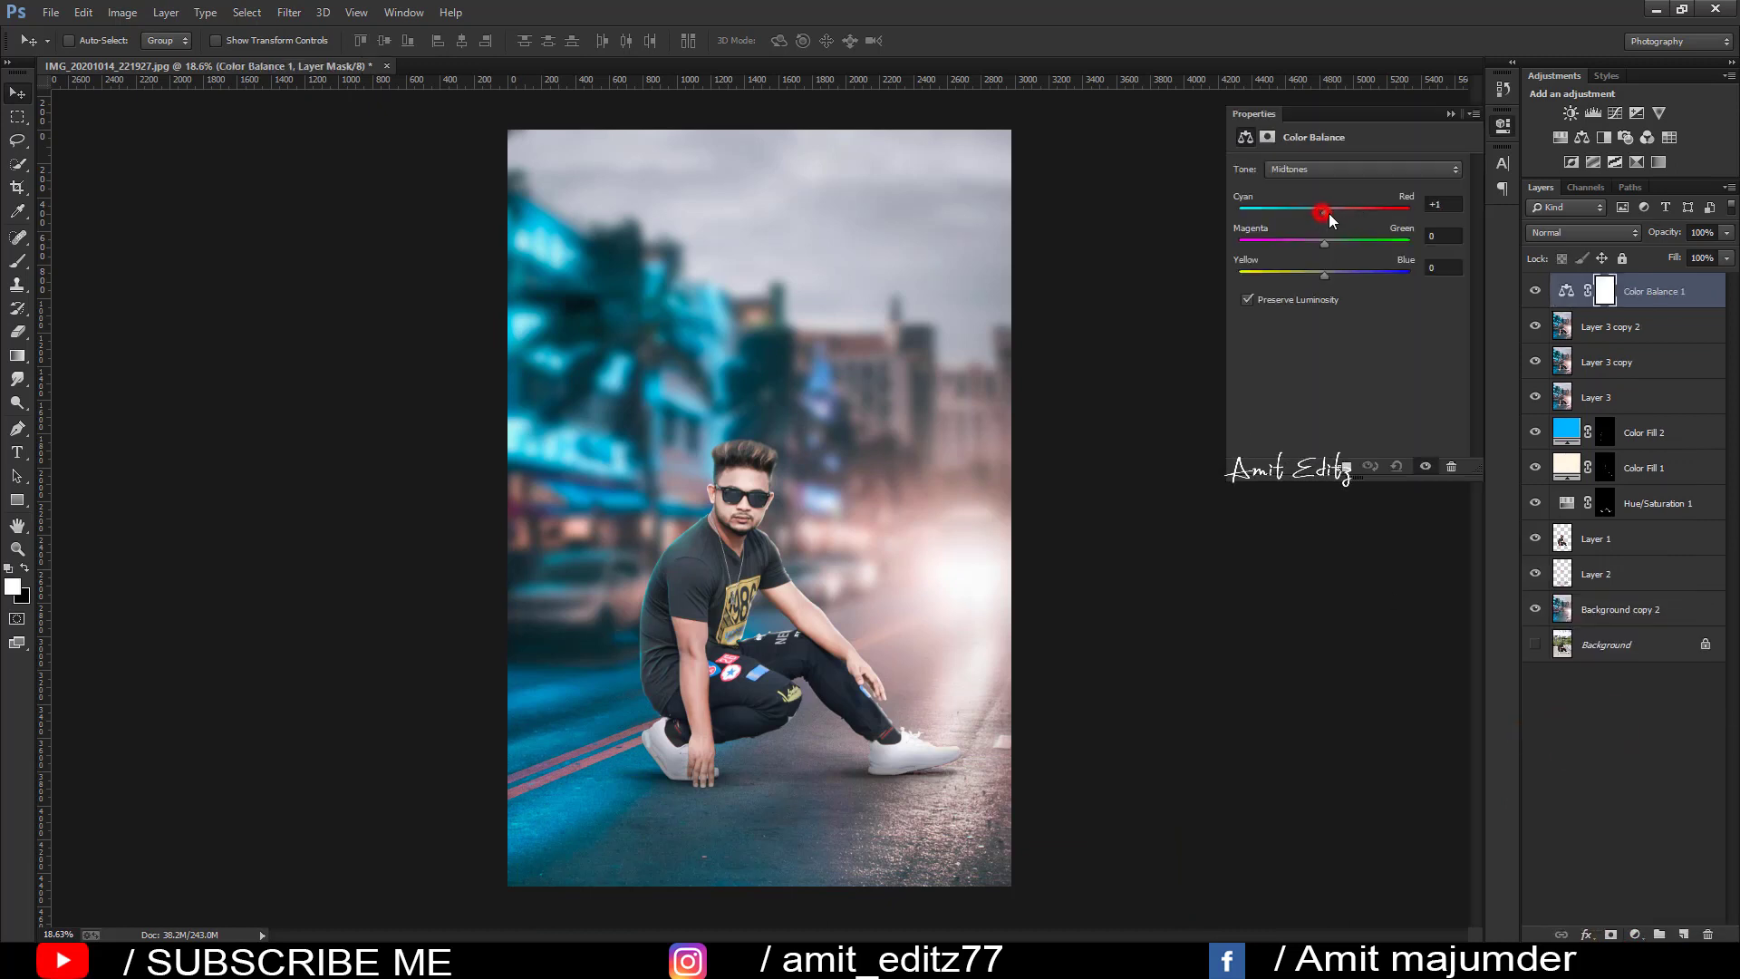
{"action": "mouse_move", "coordinate": [1329, 214]}
{"action": "left_mouse_down"}
{"action": "mouse_move", "coordinate": [1313, 214]}
{"action": "mouse_move", "coordinate": [1329, 216]}
{"action": "mouse_move", "coordinate": [1322, 242]}
{"action": "left_mouse_up"}
{"action": "left_click_drag", "start_coordinate": [1327, 271], "coordinate": [1334, 274]}
Step: Shift the shadows' Yellow-Blue toward blue (+20) and close the Properties panel
{"action": "left_click", "coordinate": [1336, 173]}
{"action": "left_click", "coordinate": [1331, 190]}
{"action": "left_click_drag", "start_coordinate": [1328, 273], "coordinate": [1334, 269]}
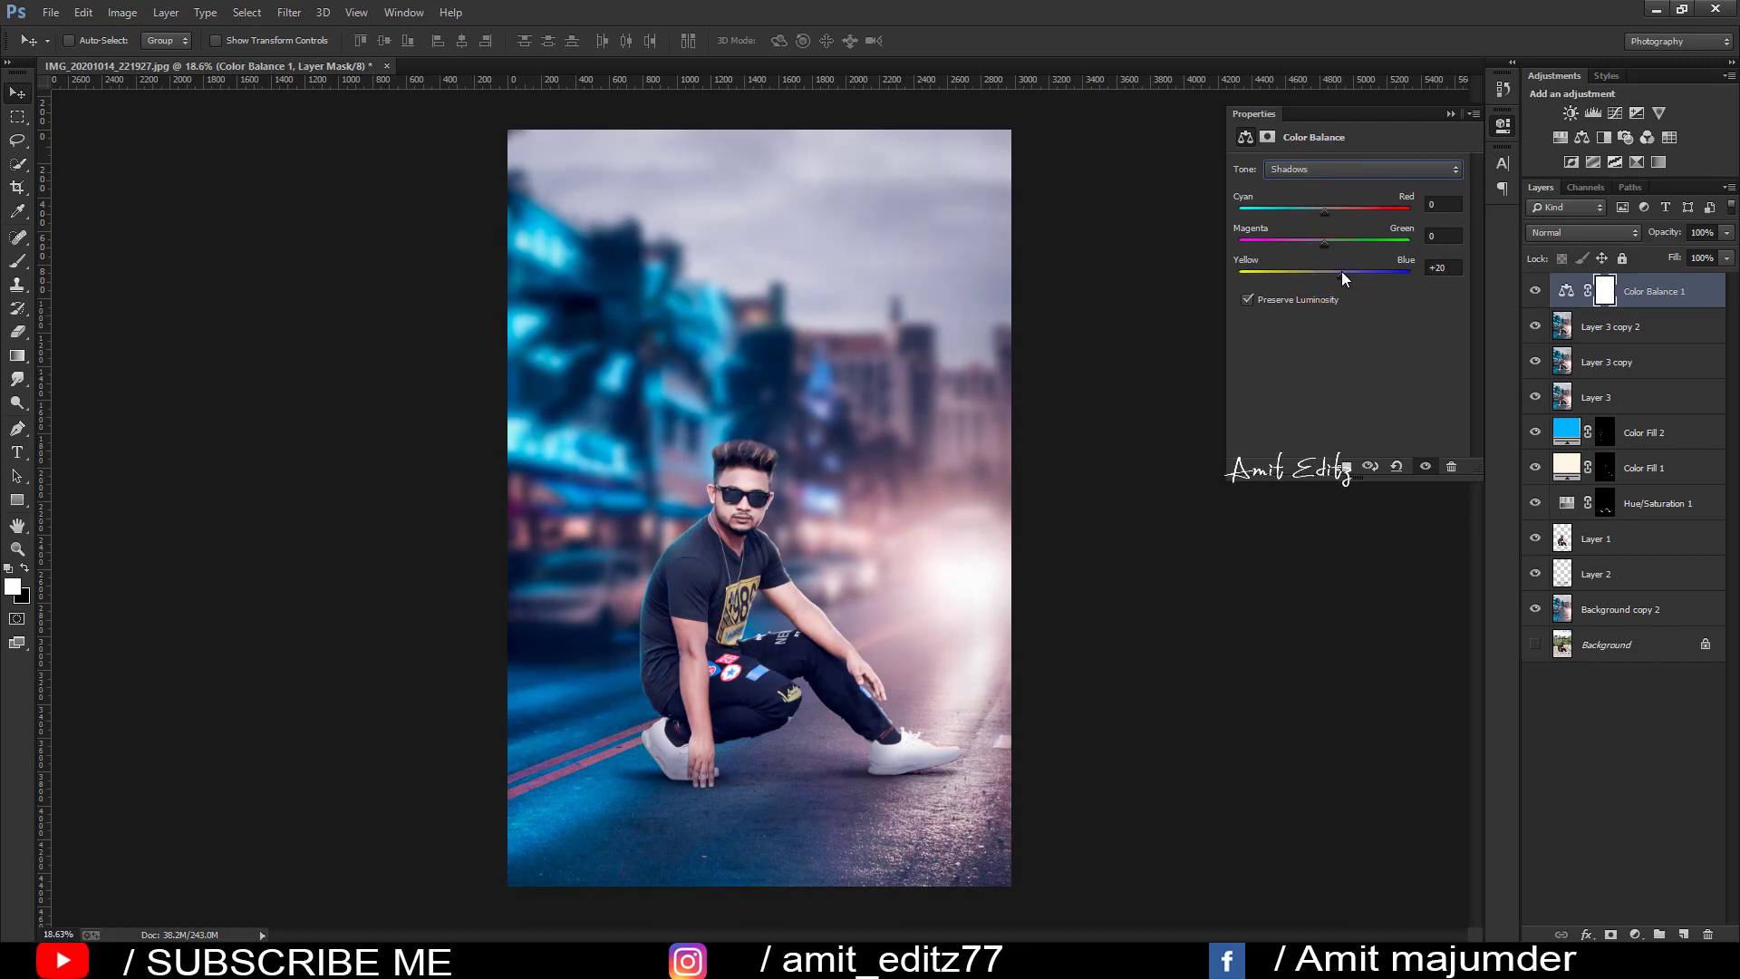
{"action": "left_click_drag", "start_coordinate": [1329, 271], "coordinate": [1321, 238]}
{"action": "left_click", "coordinate": [1454, 116]}
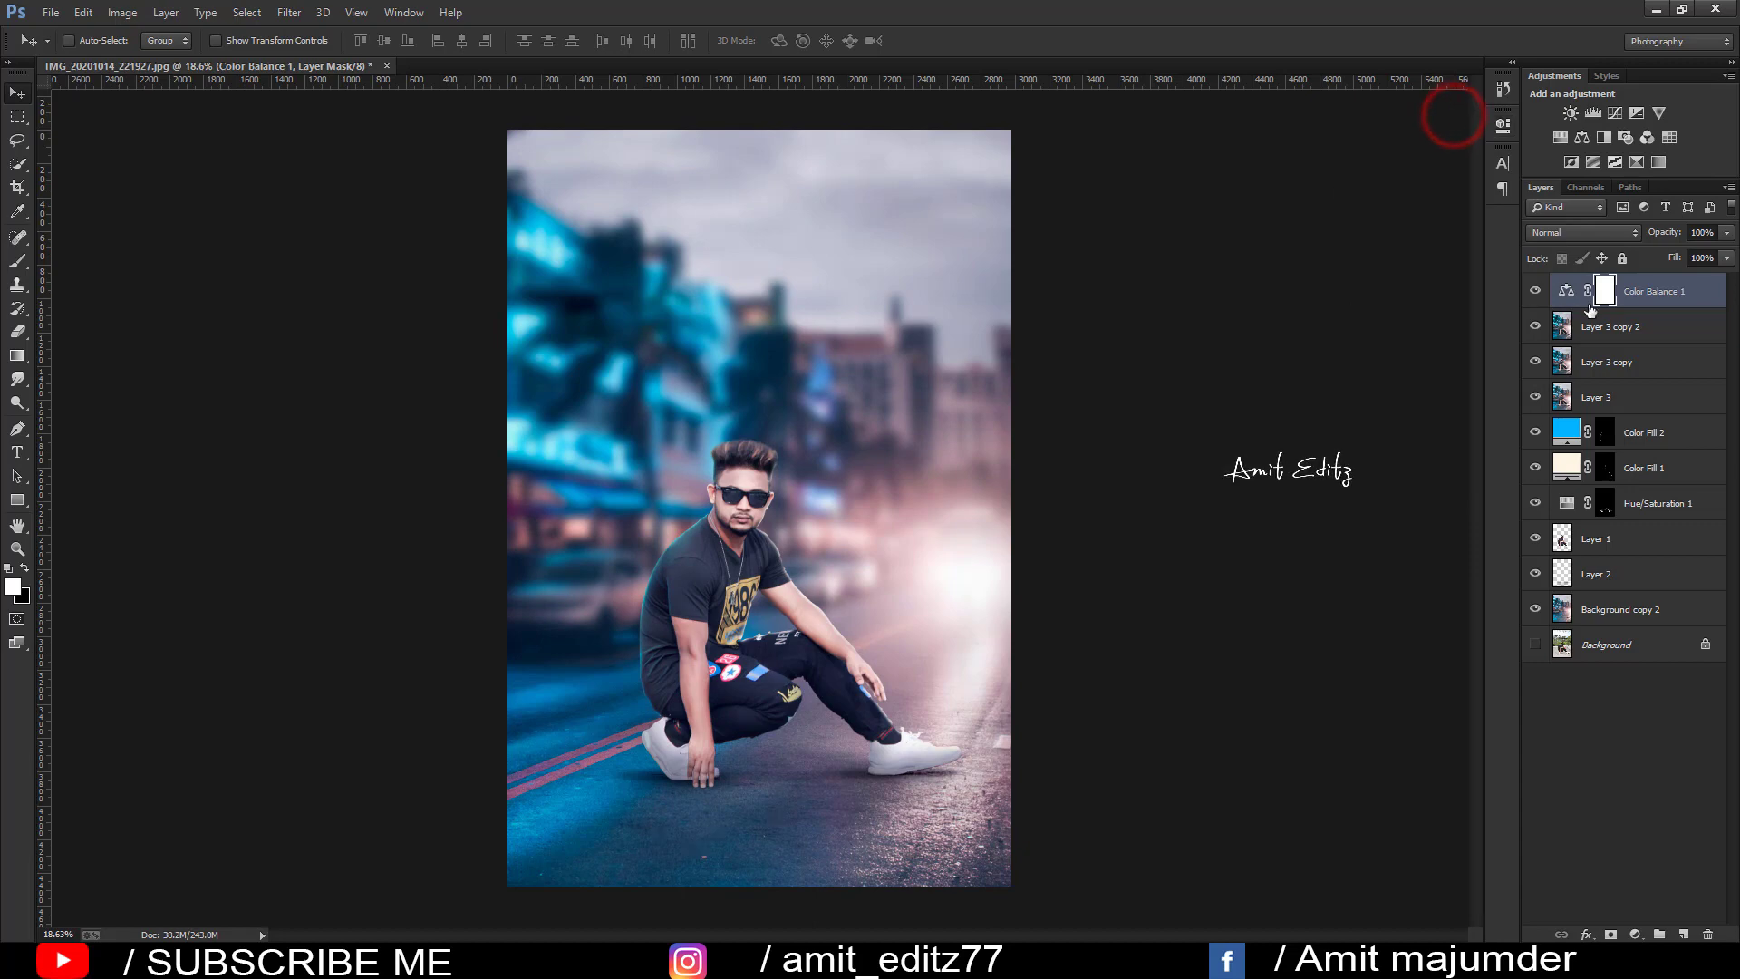
Step: Merge the Color Balance into the duplicate layer and duplicate the result as Color Balance 1 copy
{"action": "right_click", "coordinate": [1646, 328]}
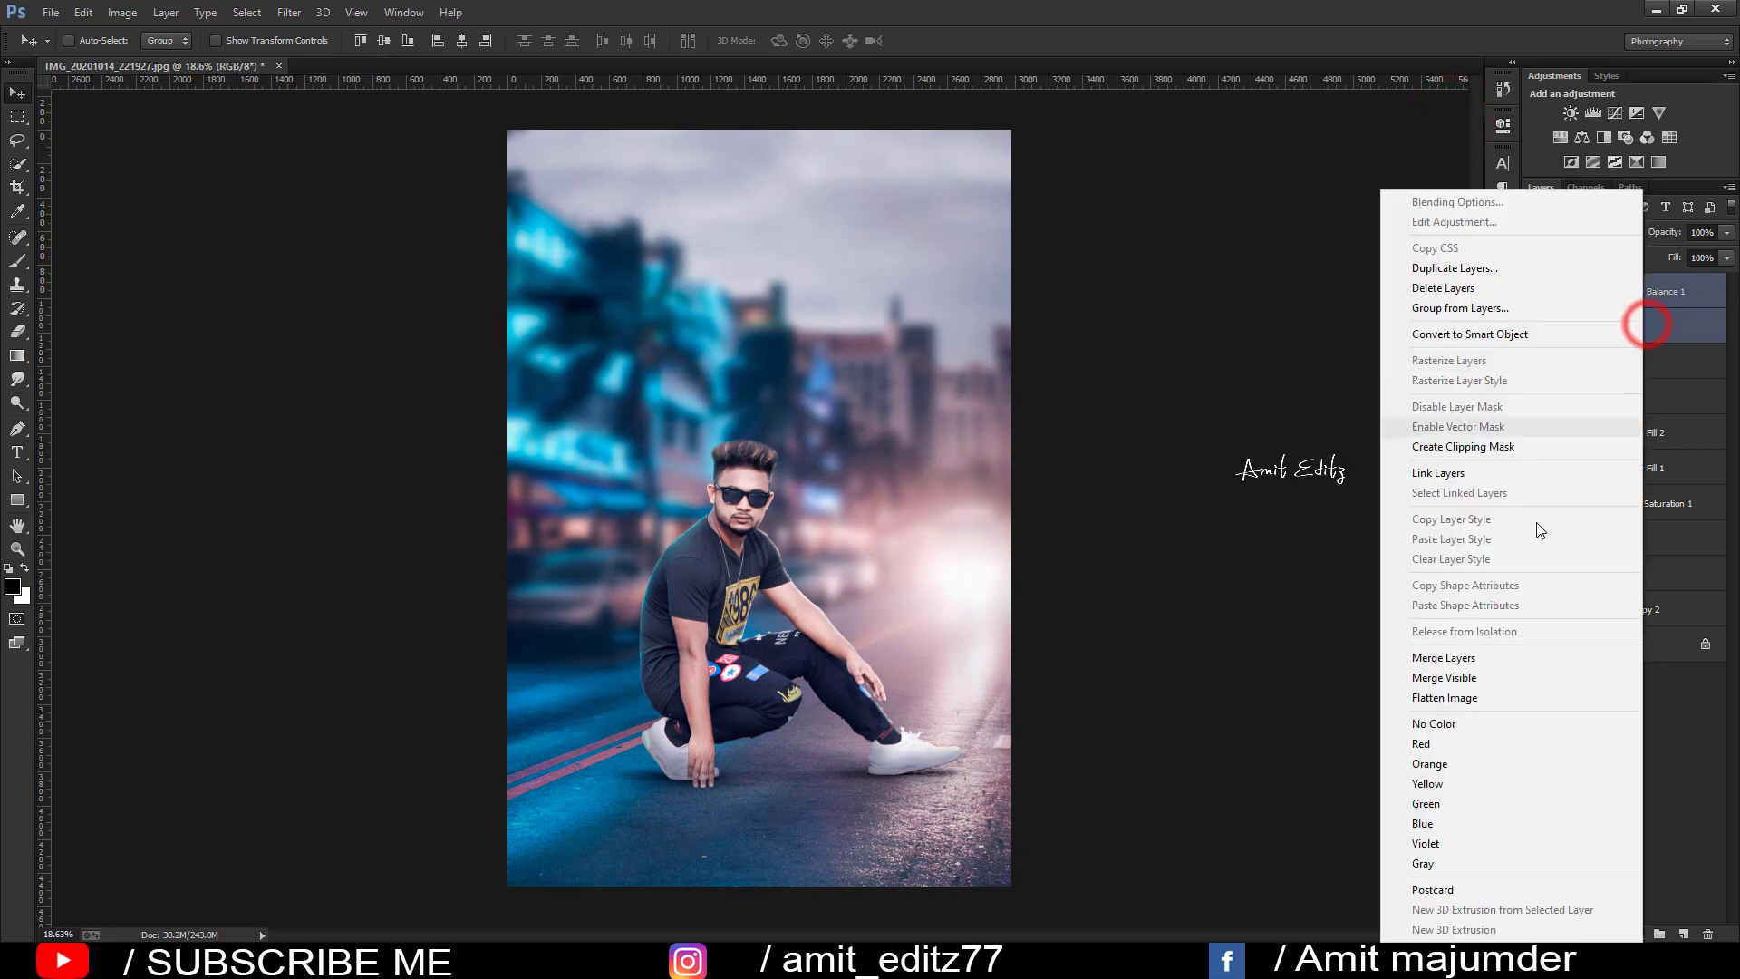
{"action": "left_click", "coordinate": [1467, 665]}
{"action": "scroll", "coordinate": [748, 456], "scroll_direction": "up", "scroll_amount": 4}
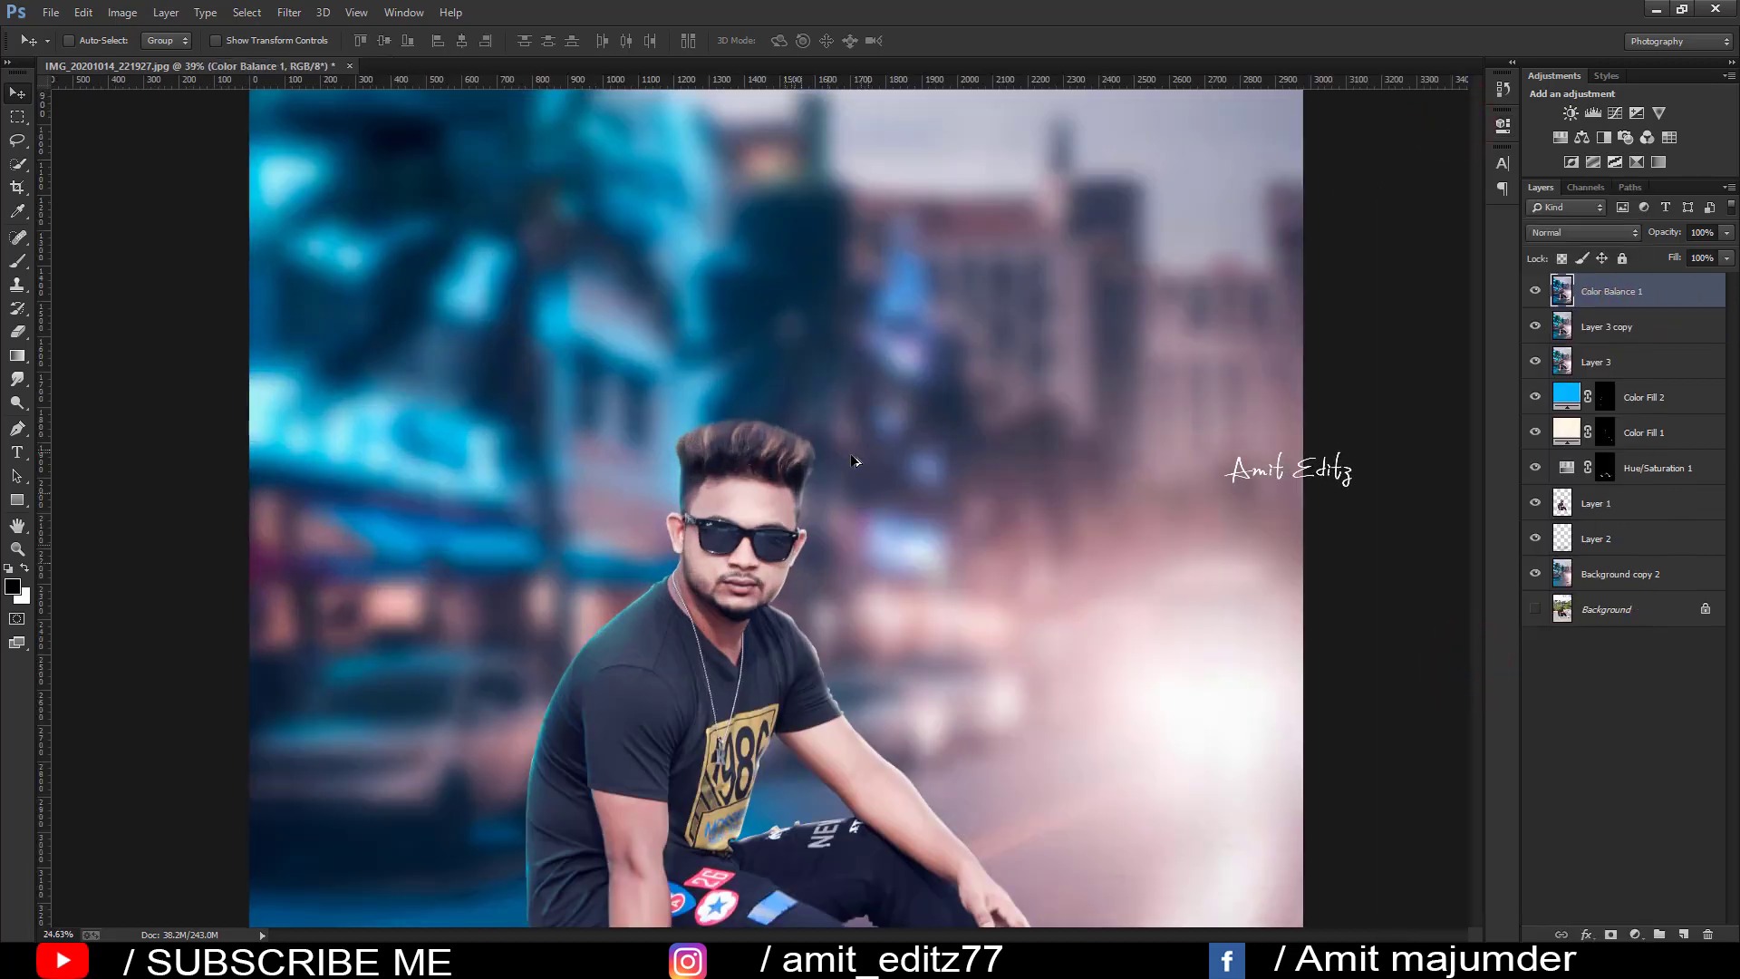
{"action": "scroll", "coordinate": [749, 456], "scroll_direction": "down", "scroll_amount": 2}
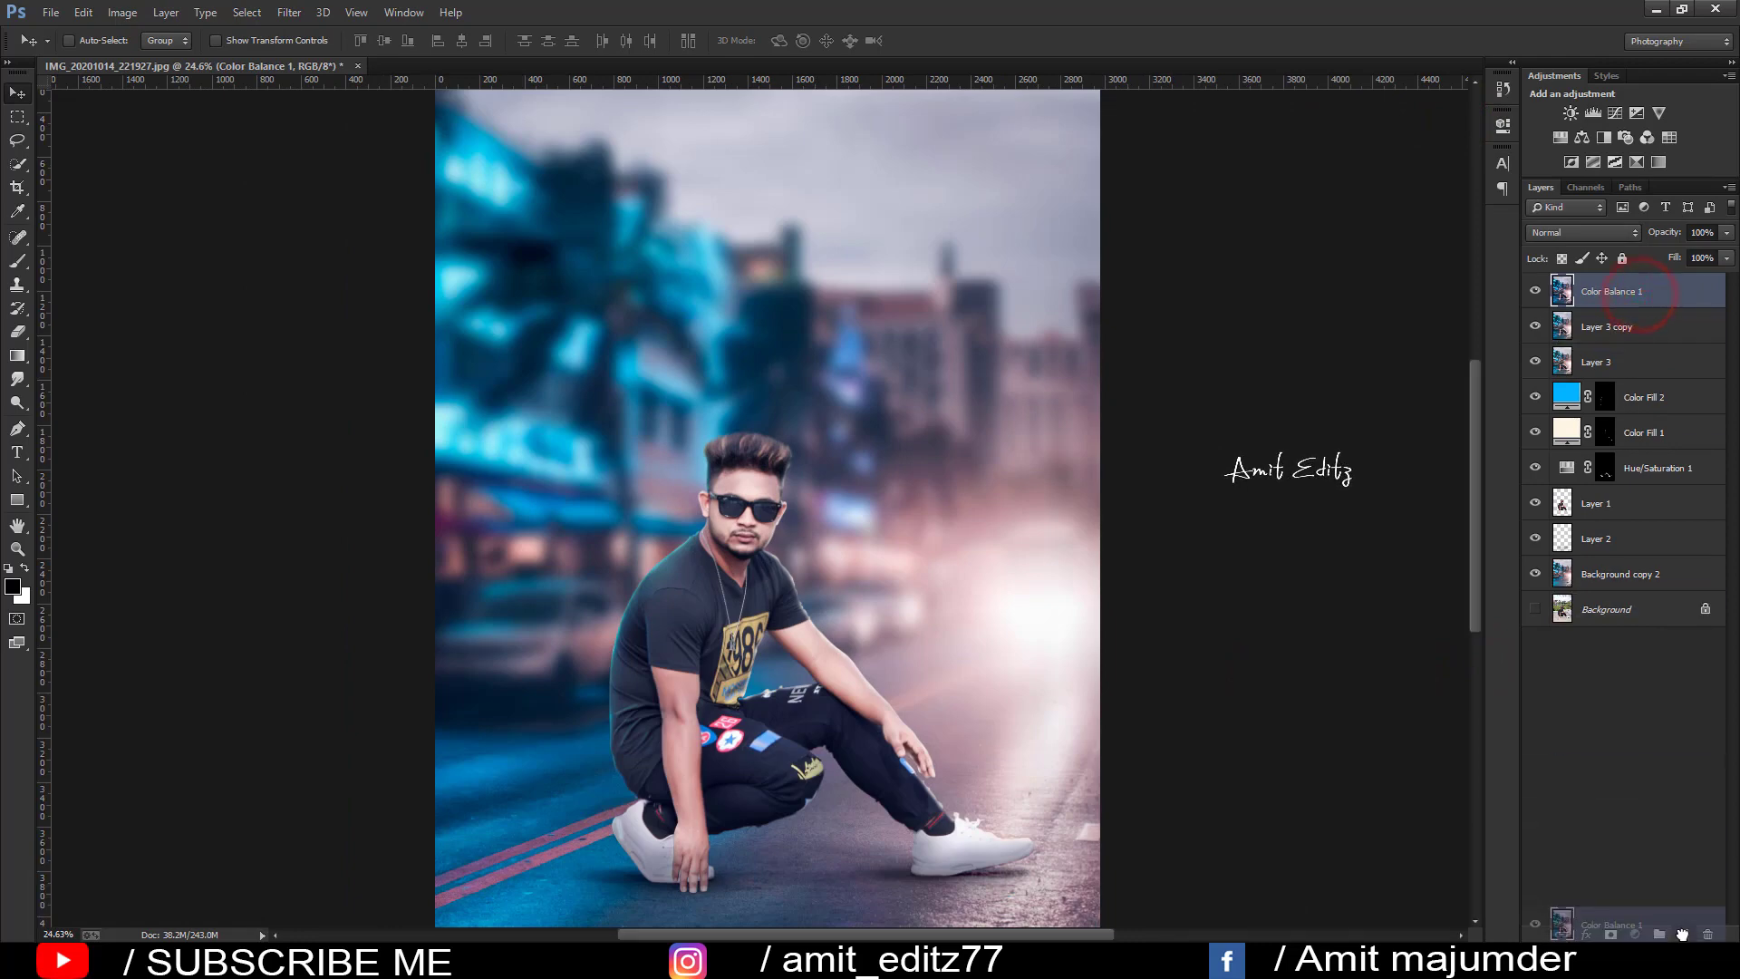
{"action": "left_click_drag", "start_coordinate": [1641, 299], "coordinate": [1684, 934]}
Step: Dodge the man's forehead and forearm with a 10% midtone Dodge brush
{"action": "left_click", "coordinate": [17, 403]}
{"action": "scroll", "coordinate": [748, 530], "scroll_direction": "up", "scroll_amount": 2}
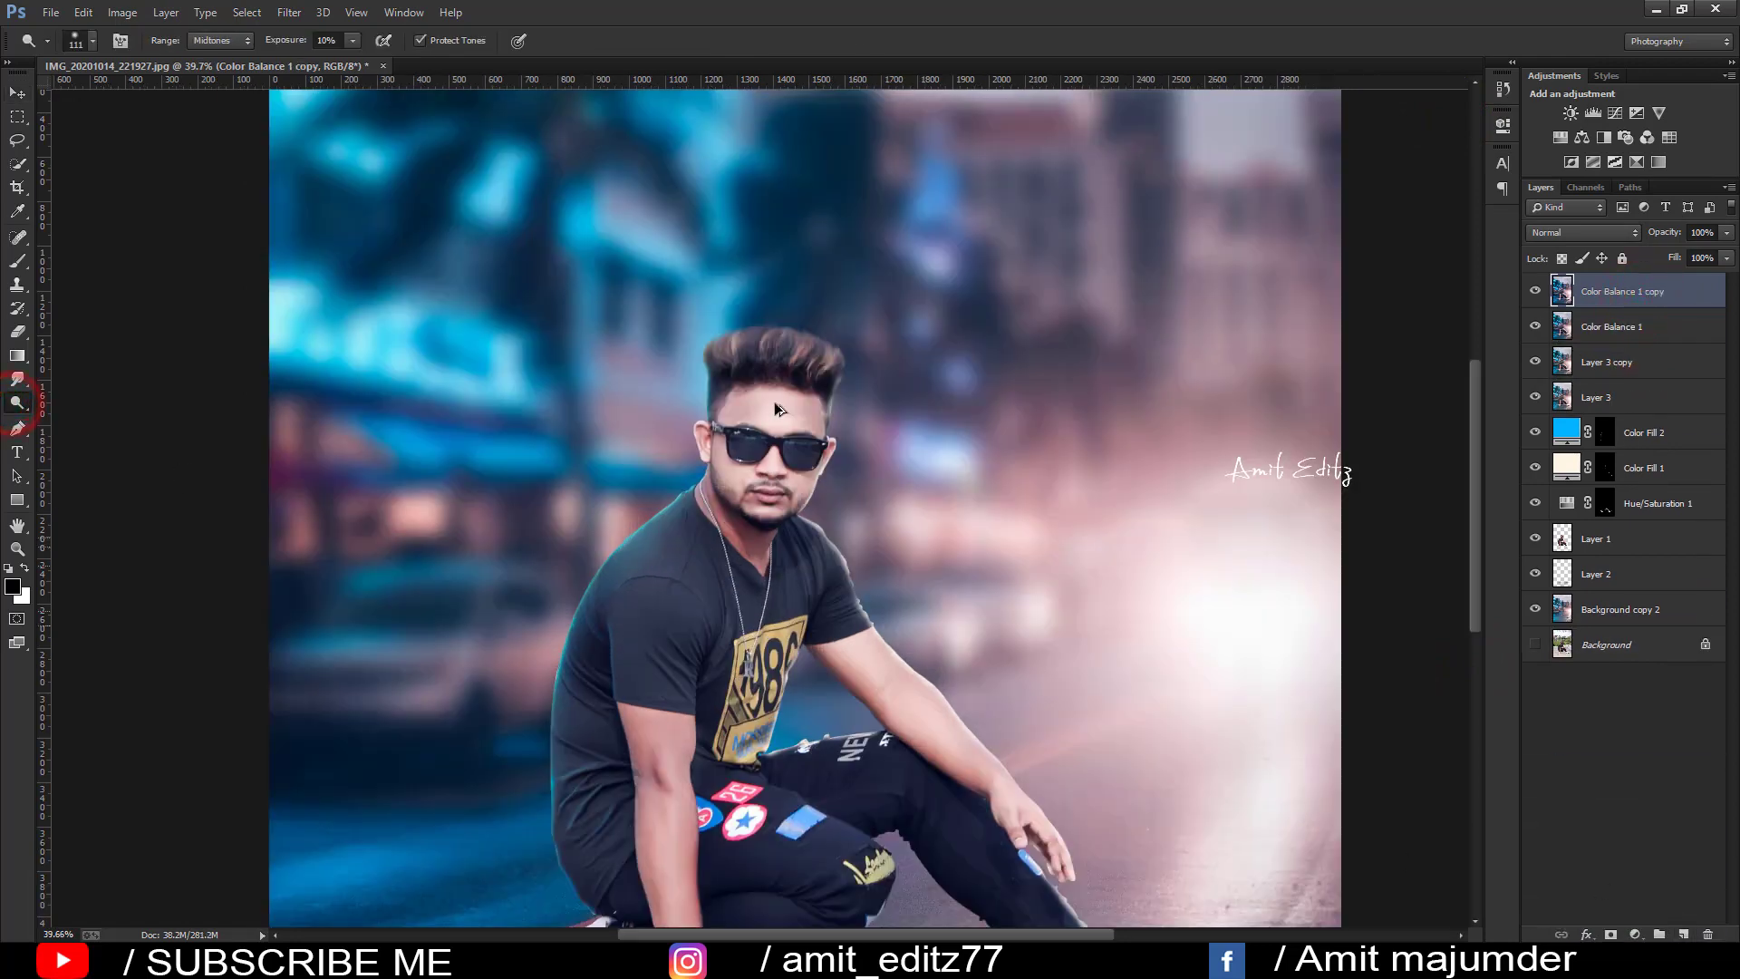
{"action": "scroll", "coordinate": [749, 530], "scroll_direction": "up", "scroll_amount": 3}
{"action": "scroll", "coordinate": [807, 483], "scroll_direction": "left", "scroll_amount": 2}
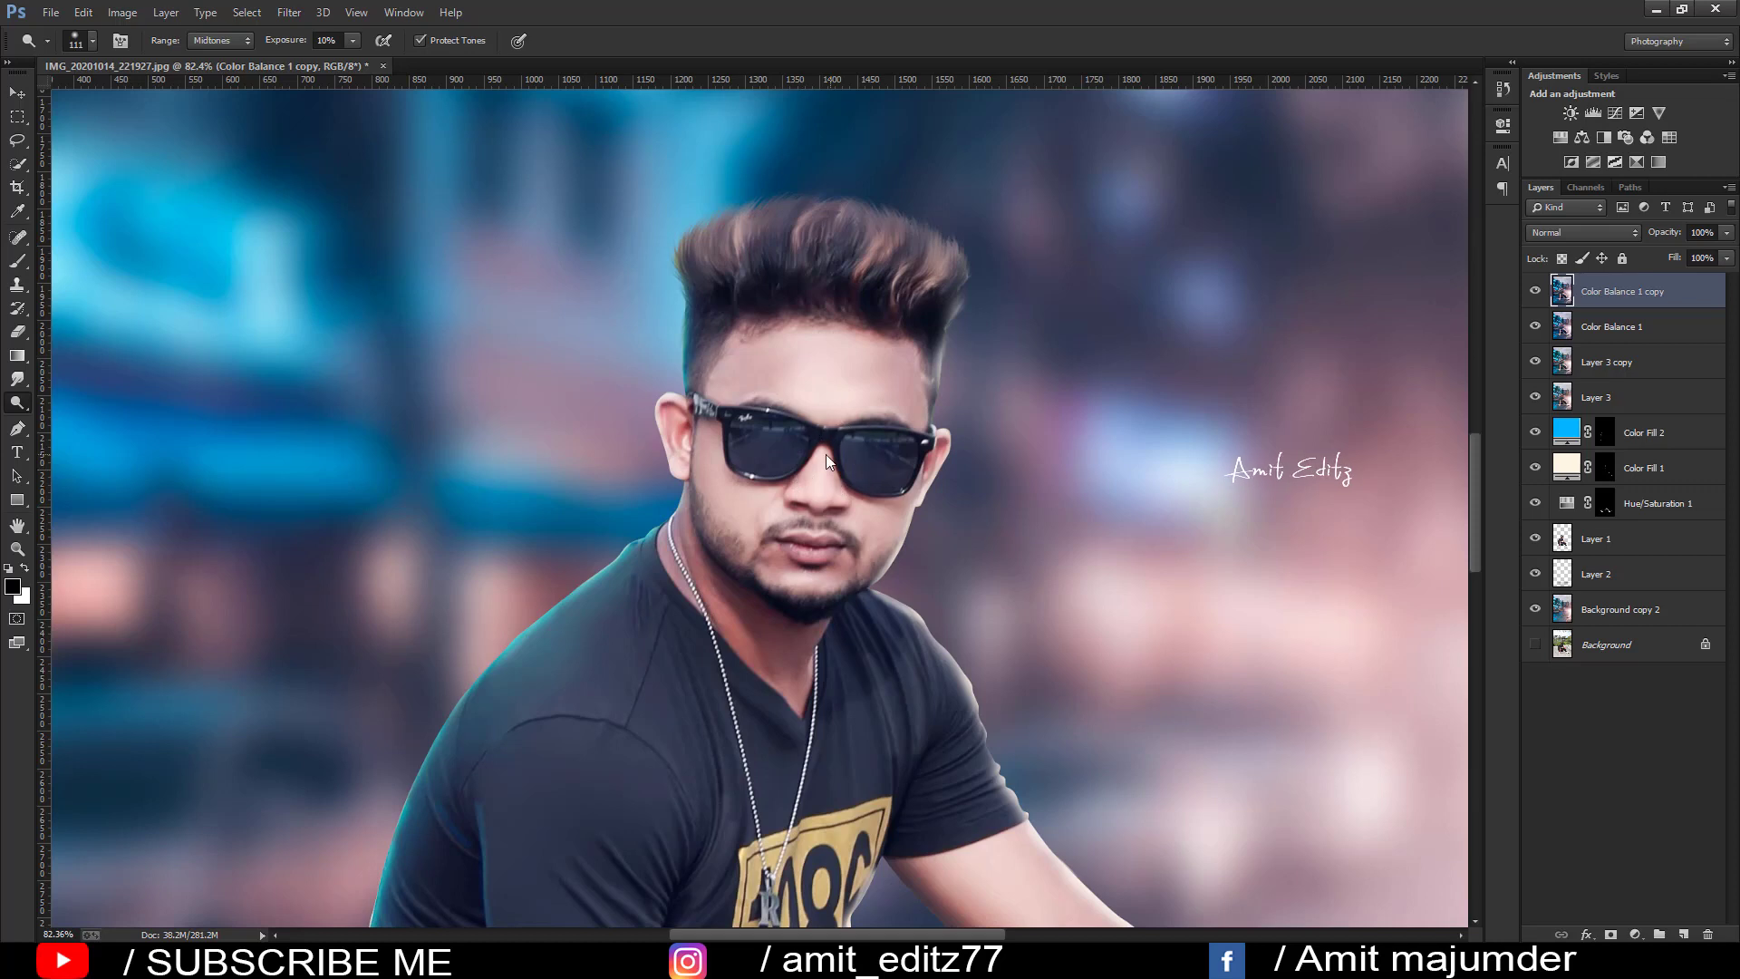
{"action": "right_click", "coordinate": [824, 454], "text": "alt"}
{"action": "right_click", "coordinate": [878, 508], "text": "alt"}
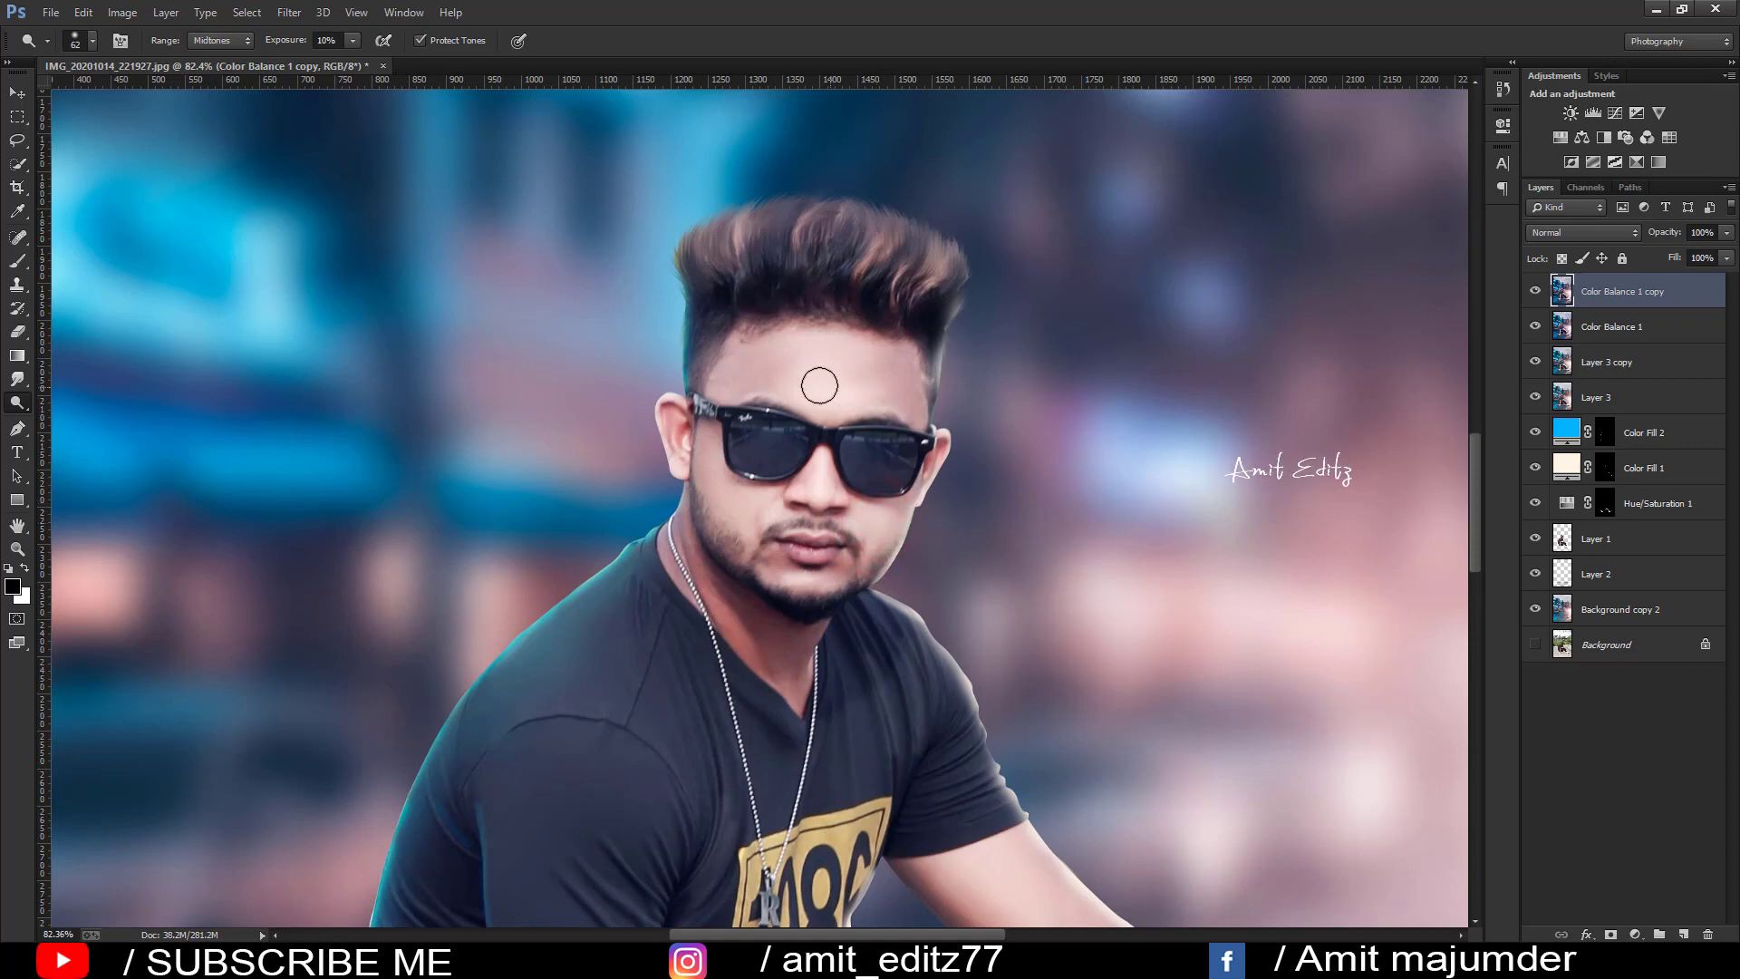
{"action": "mouse_move", "coordinate": [767, 360]}
{"action": "left_mouse_down"}
{"action": "mouse_move", "coordinate": [820, 389]}
{"action": "mouse_move", "coordinate": [673, 415]}
{"action": "mouse_move", "coordinate": [719, 594]}
{"action": "left_mouse_up"}
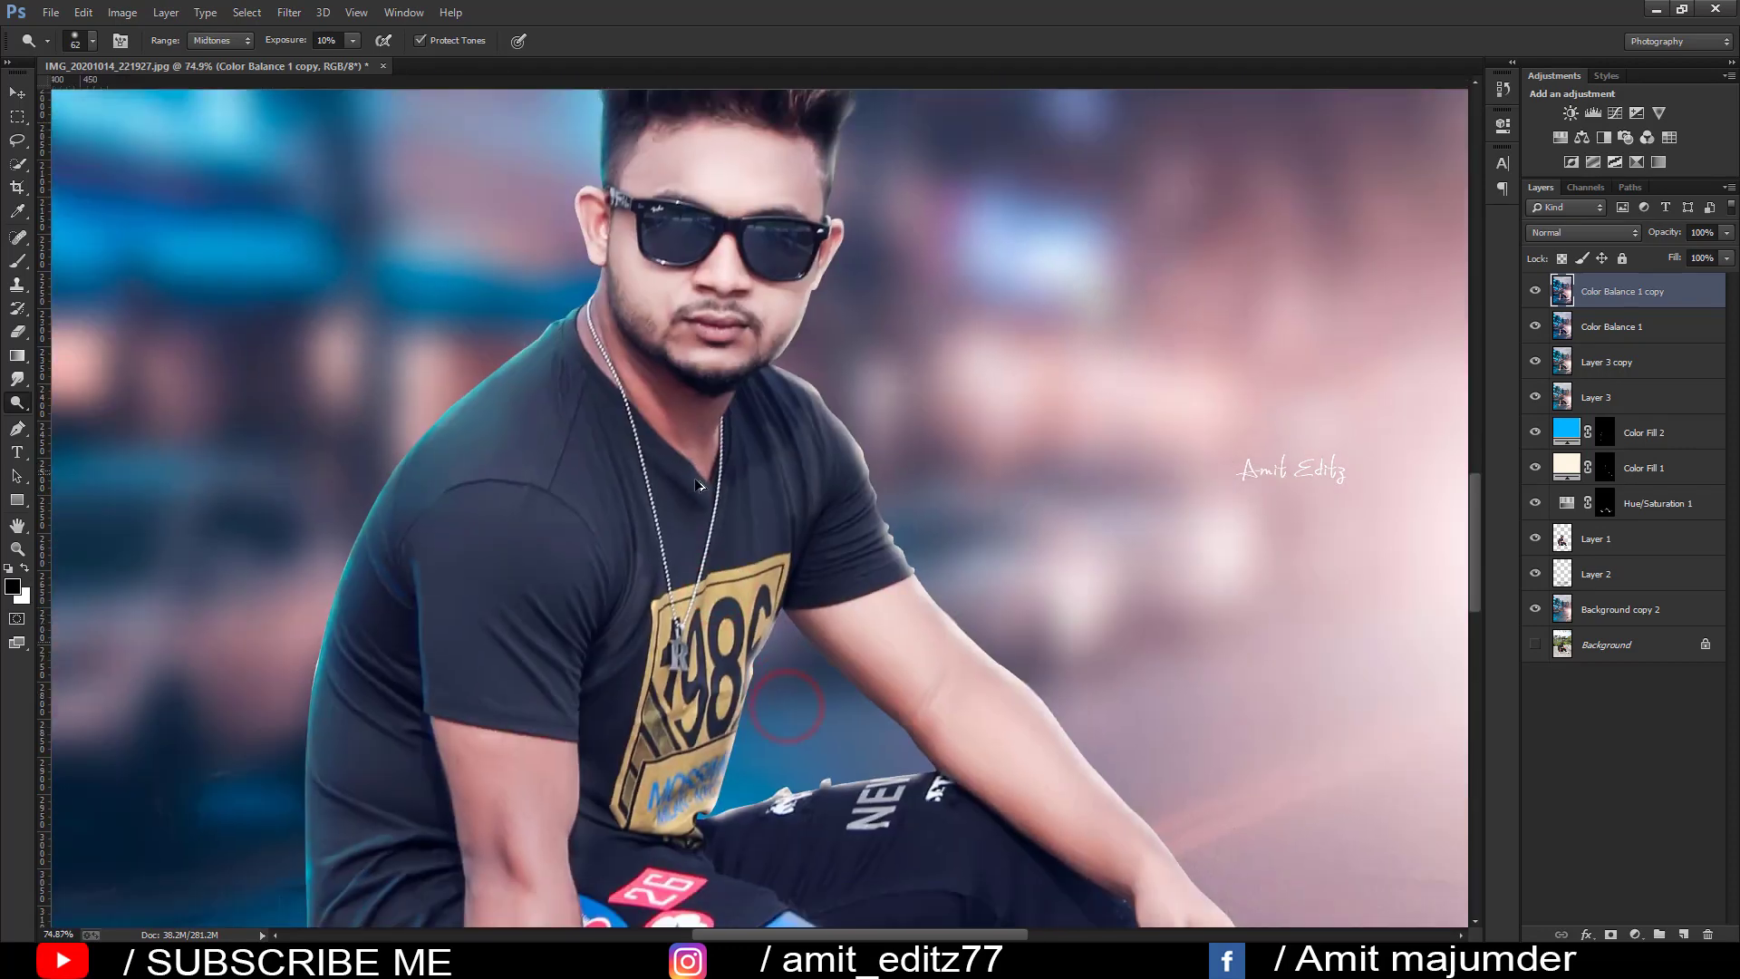
{"action": "mouse_move", "coordinate": [787, 704]}
{"action": "left_mouse_down"}
{"action": "mouse_move", "coordinate": [872, 619]}
{"action": "mouse_move", "coordinate": [1070, 767]}
{"action": "left_mouse_up"}
{"action": "left_click", "coordinate": [963, 678]}
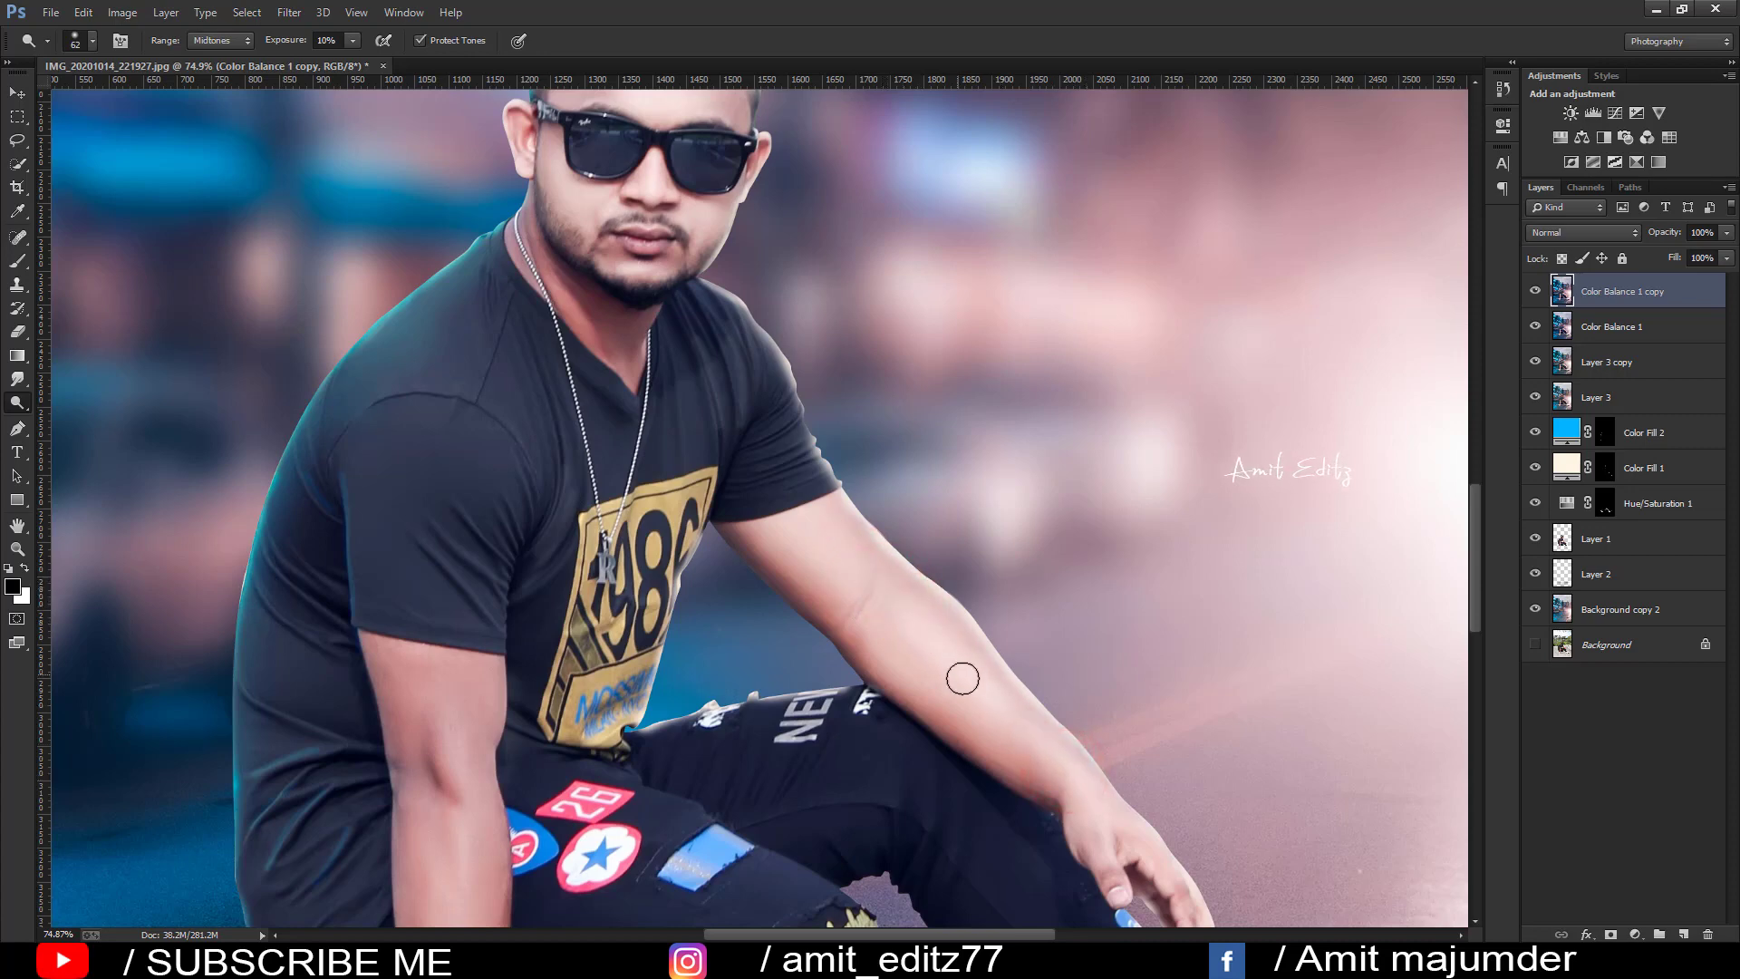
Step: Dodge the sleeve, shoulder and upper arm to lighten them
{"action": "scroll", "coordinate": [635, 466], "scroll_direction": "down", "scroll_amount": 1}
{"action": "left_click_drag", "start_coordinate": [459, 533], "coordinate": [478, 559]}
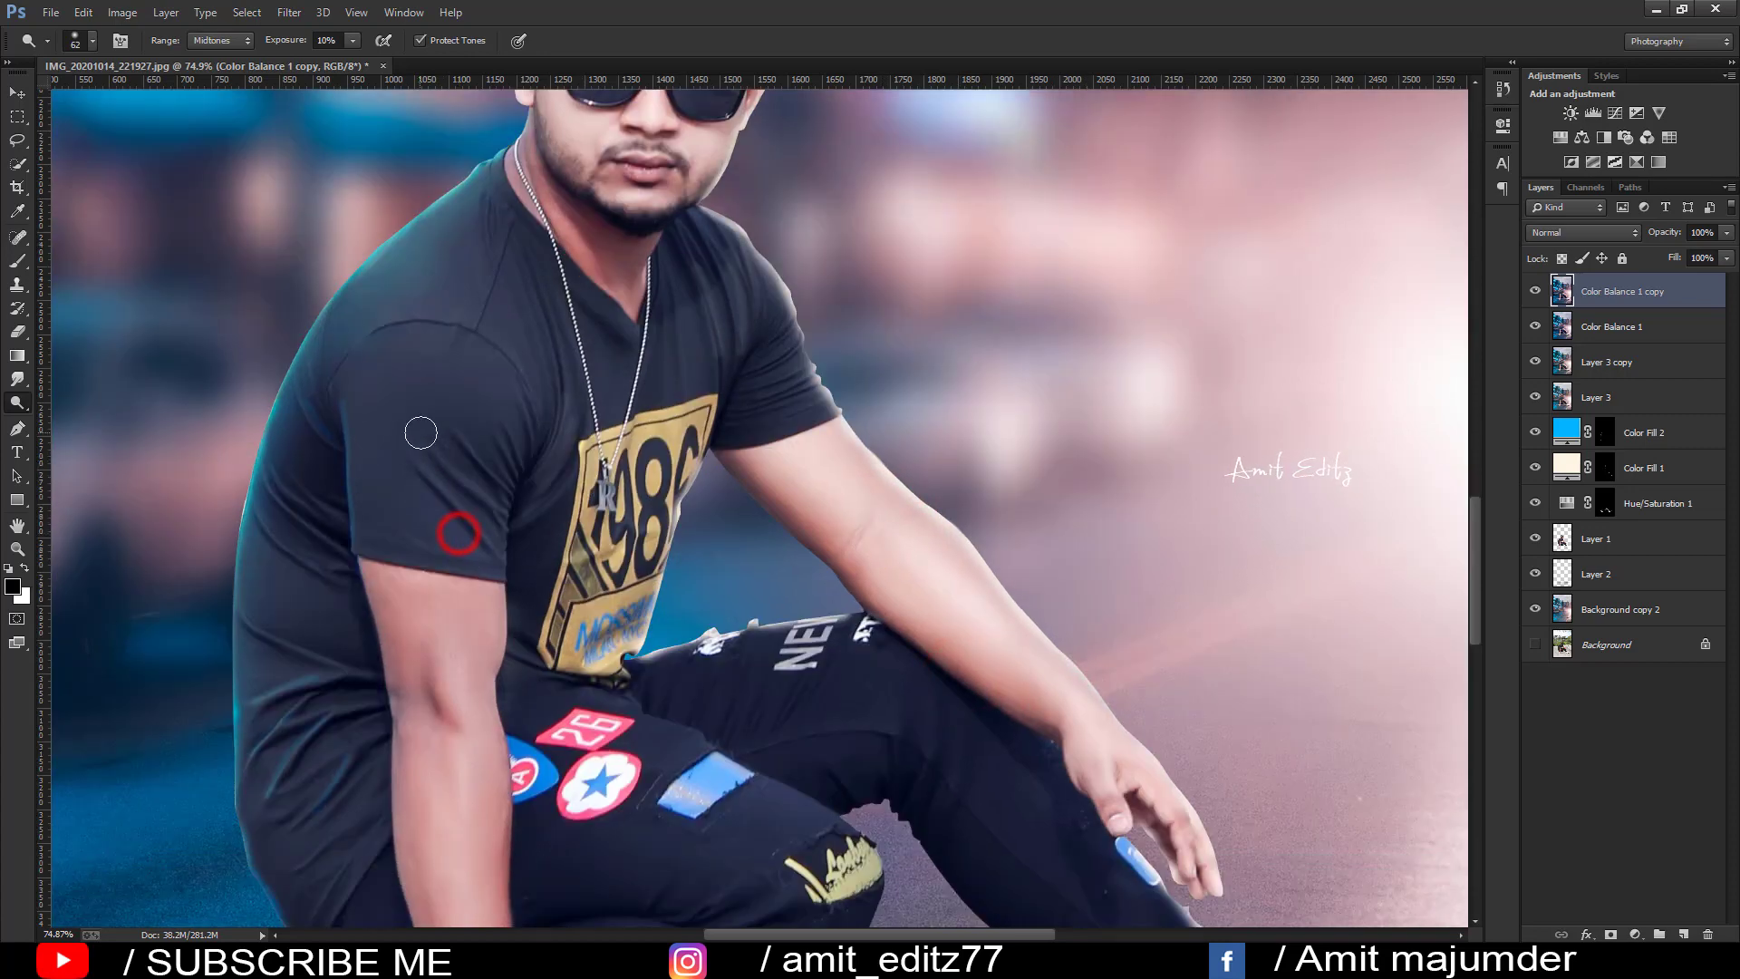
{"action": "left_click_drag", "start_coordinate": [466, 330], "coordinate": [490, 337]}
{"action": "scroll", "coordinate": [505, 539], "scroll_direction": "down", "scroll_amount": 1}
{"action": "scroll", "coordinate": [471, 530], "scroll_direction": "down", "scroll_amount": 1}
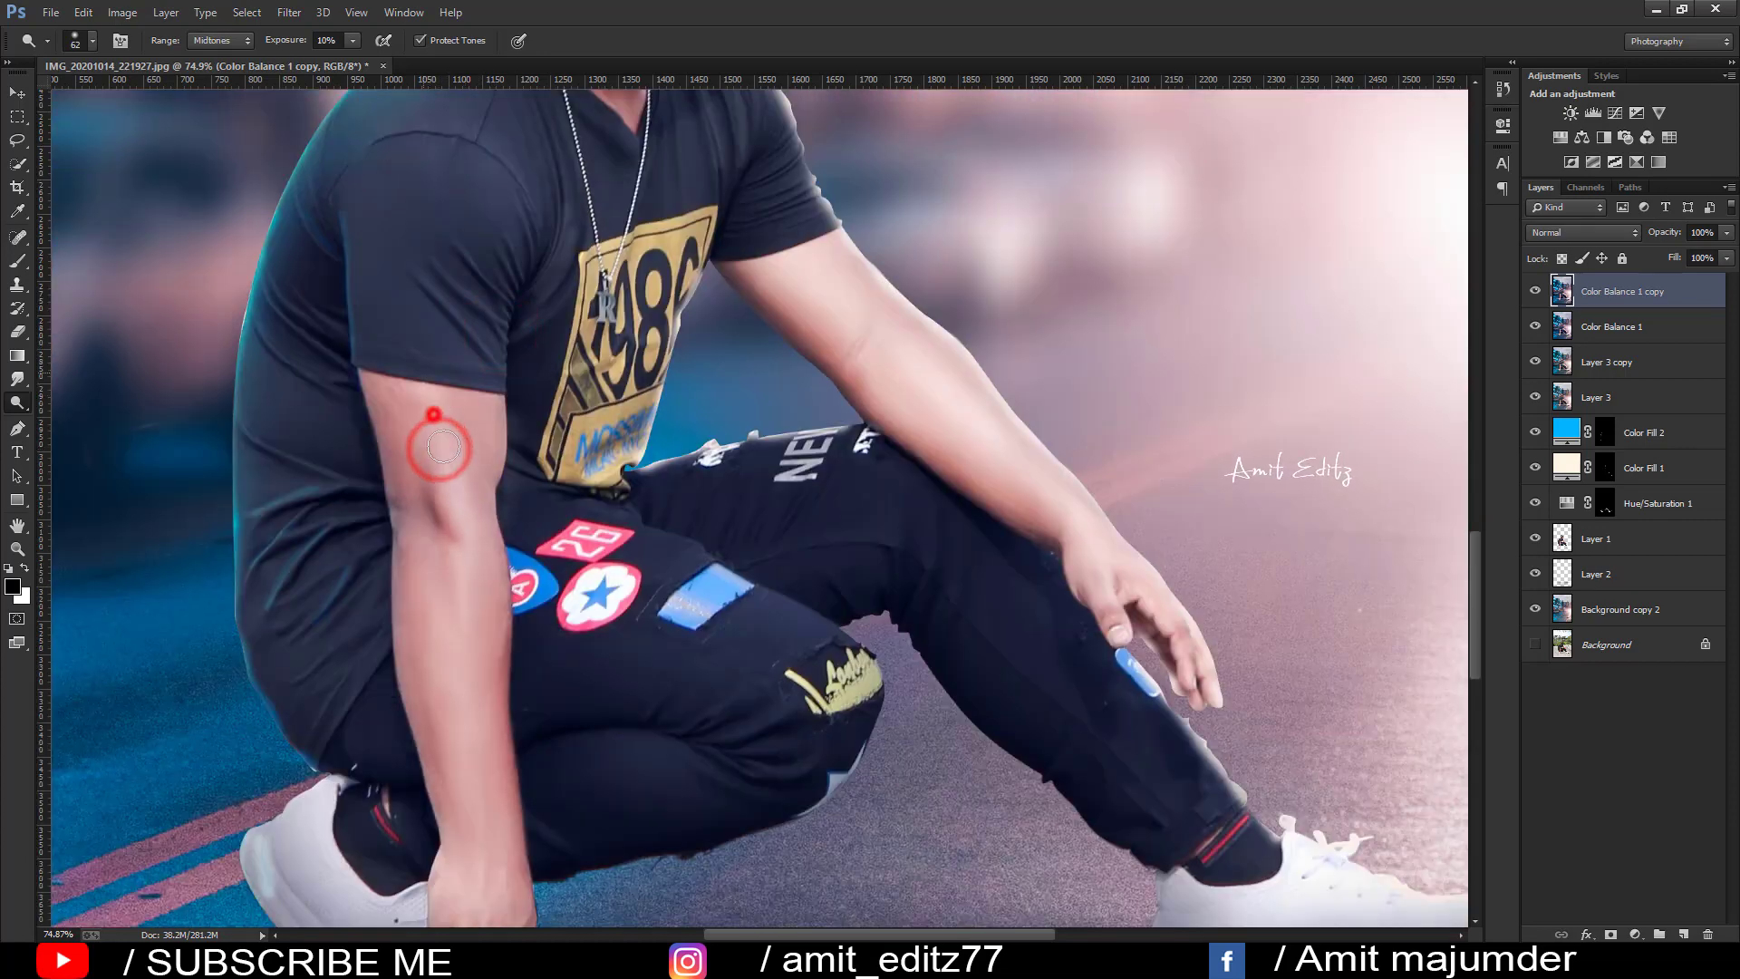
{"action": "mouse_move", "coordinate": [439, 448]}
{"action": "left_mouse_down"}
{"action": "mouse_move", "coordinate": [423, 344]}
{"action": "mouse_move", "coordinate": [474, 427]}
{"action": "left_mouse_up"}
{"action": "scroll", "coordinate": [471, 560], "scroll_direction": "down", "scroll_amount": 1}
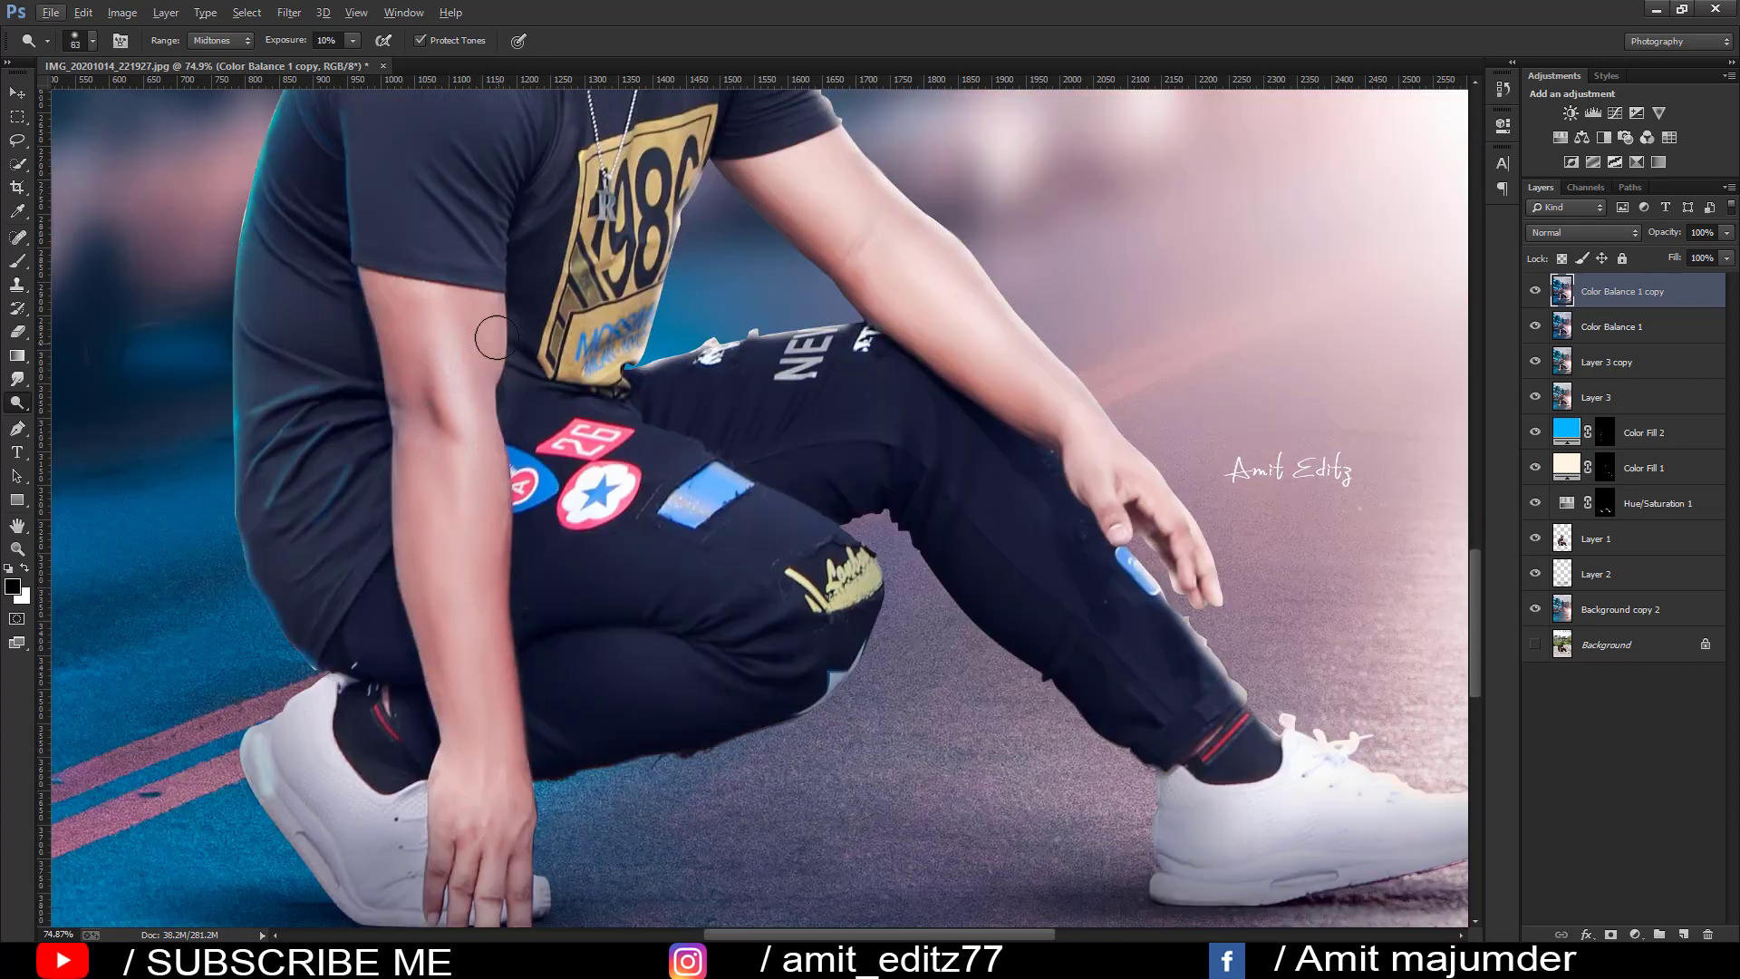
{"action": "left_click_drag", "start_coordinate": [411, 303], "coordinate": [450, 502]}
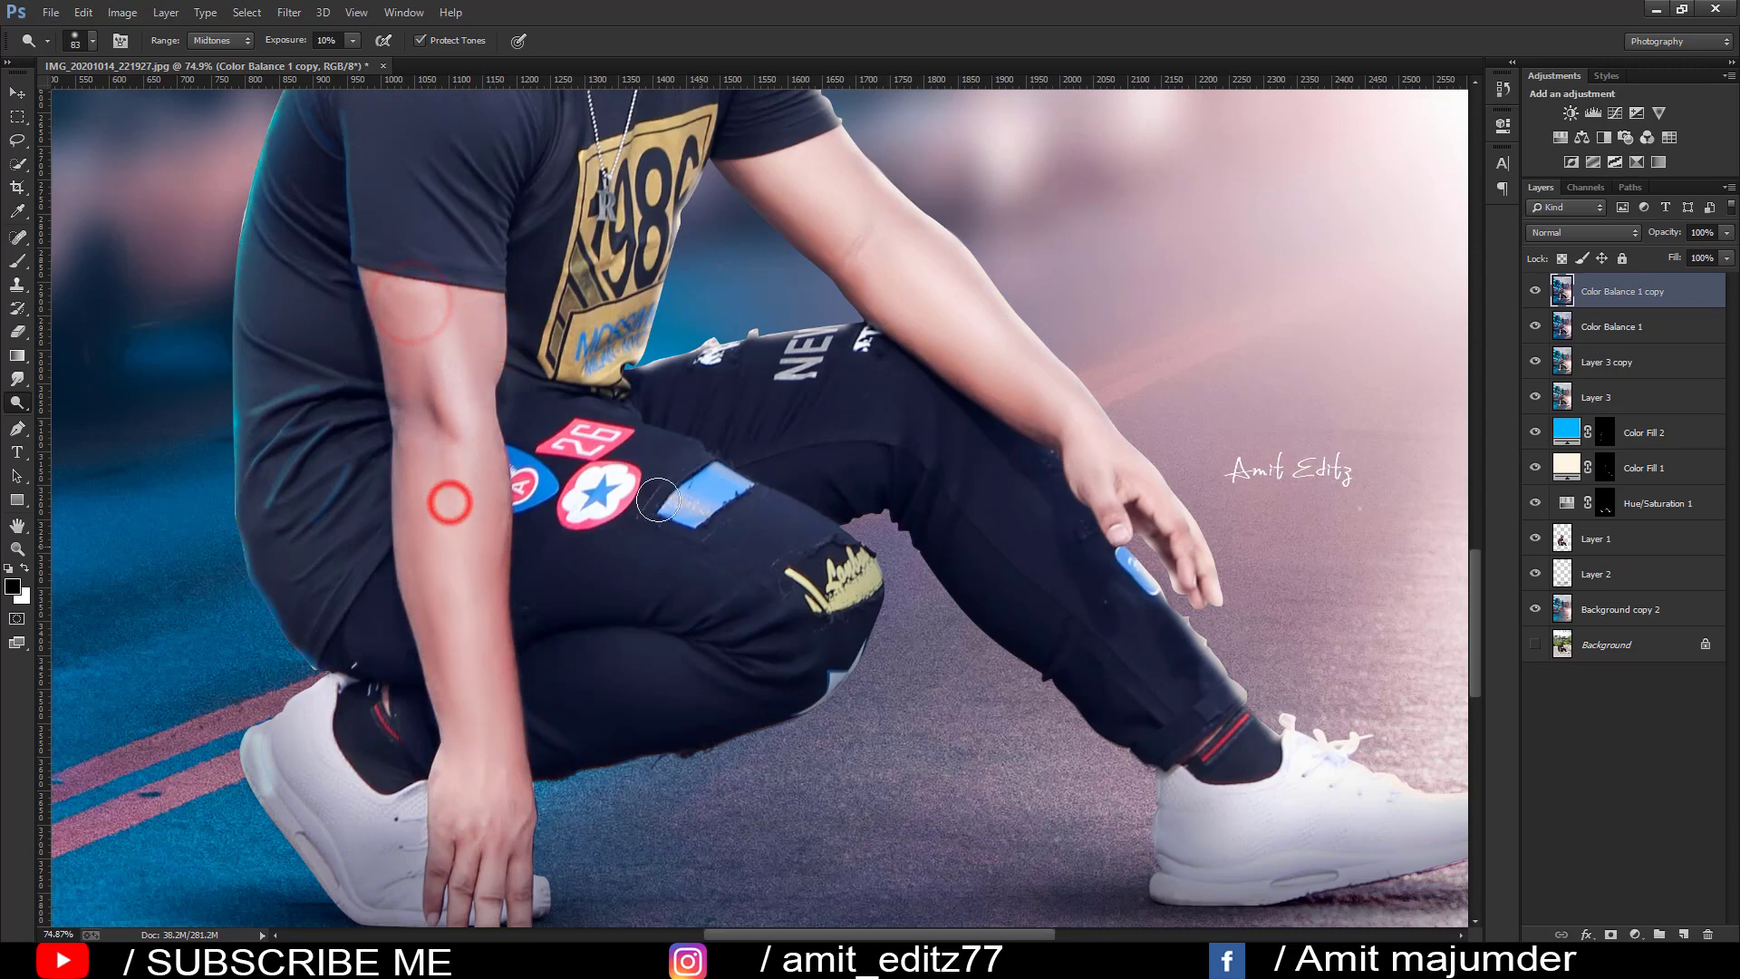
Step: Fit the whole composite in view with Ctrl+0 and zoom out
{"action": "key", "text": "ctrl+0"}
{"action": "scroll", "coordinate": [760, 549], "scroll_direction": "down", "scroll_amount": 2}
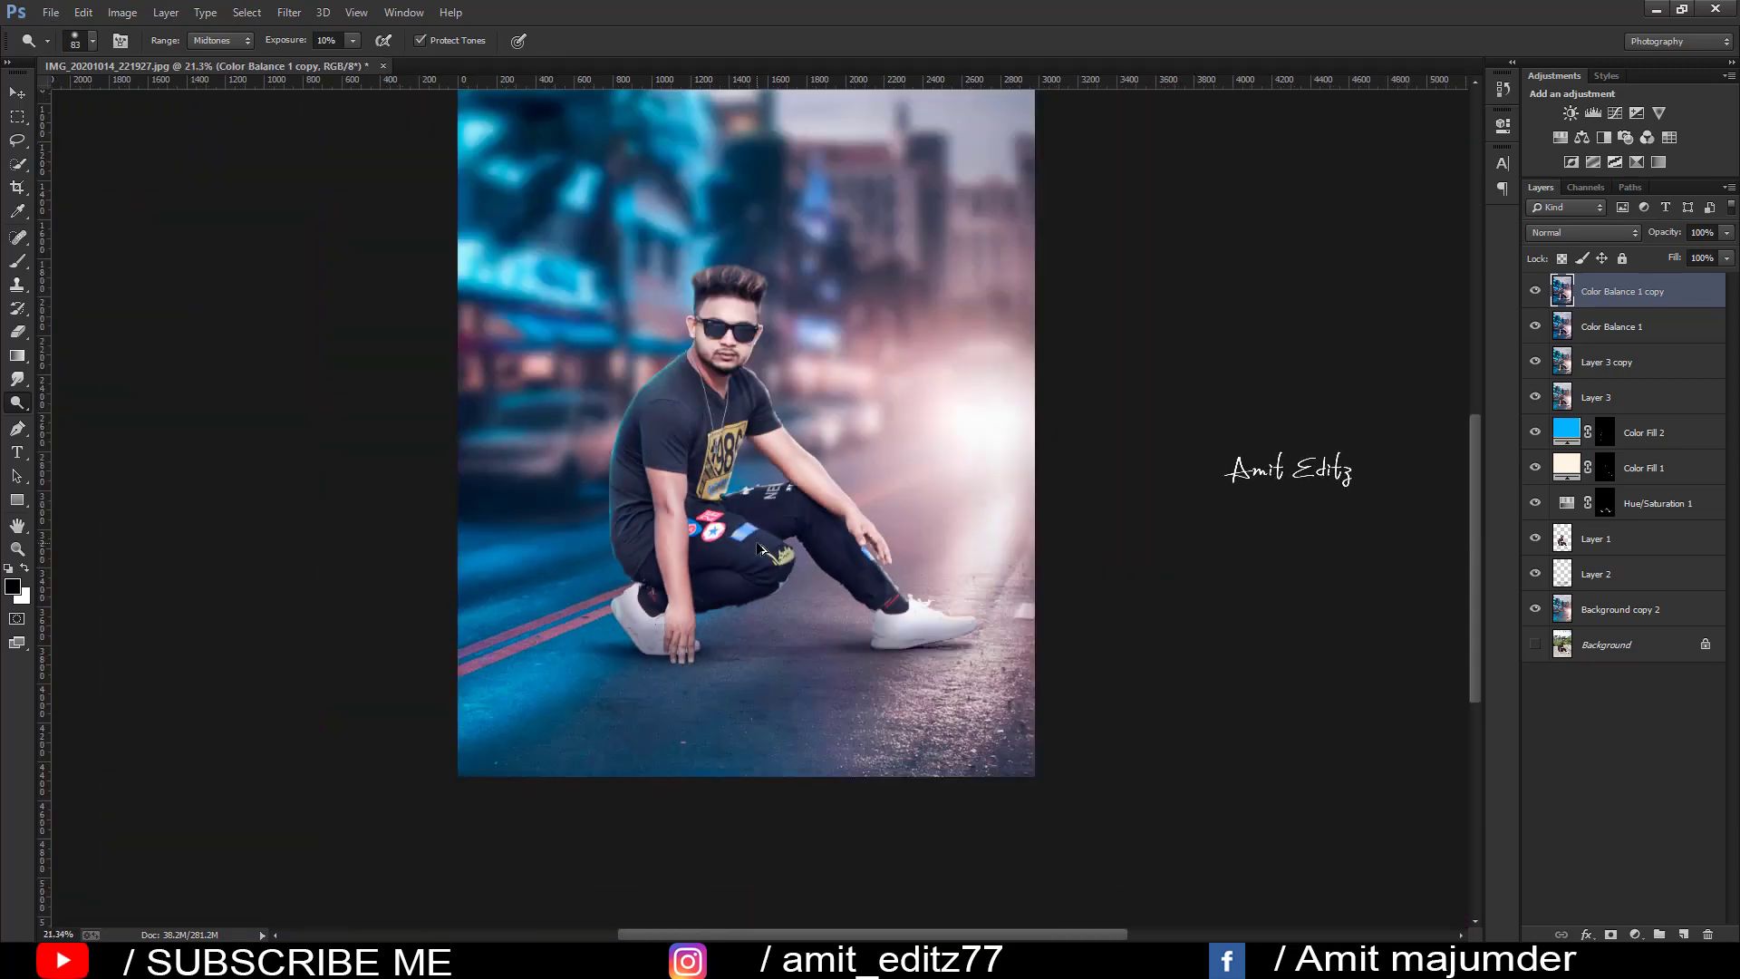
{"action": "scroll", "coordinate": [759, 548], "scroll_direction": "down", "scroll_amount": 2}
{"action": "scroll", "coordinate": [760, 548], "scroll_direction": "up", "scroll_amount": 1}
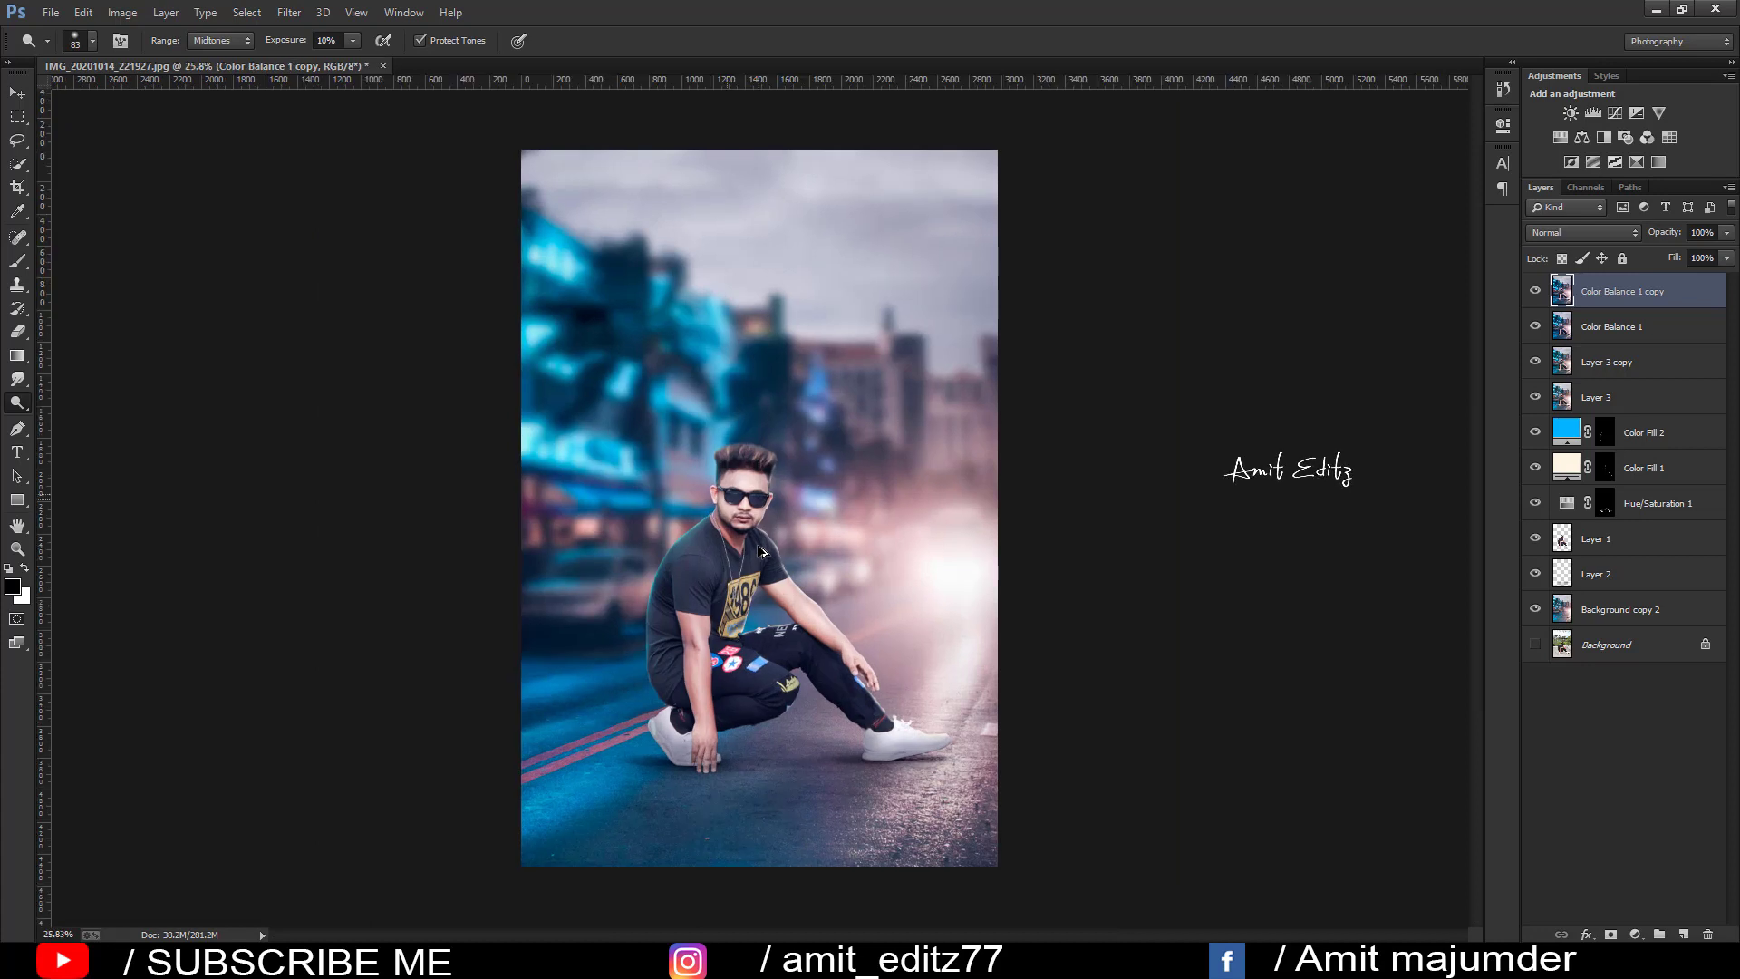
{"action": "scroll", "coordinate": [760, 548], "scroll_direction": "up", "scroll_amount": 2}
{"action": "scroll", "coordinate": [194, 318], "scroll_direction": "down", "scroll_amount": 1}
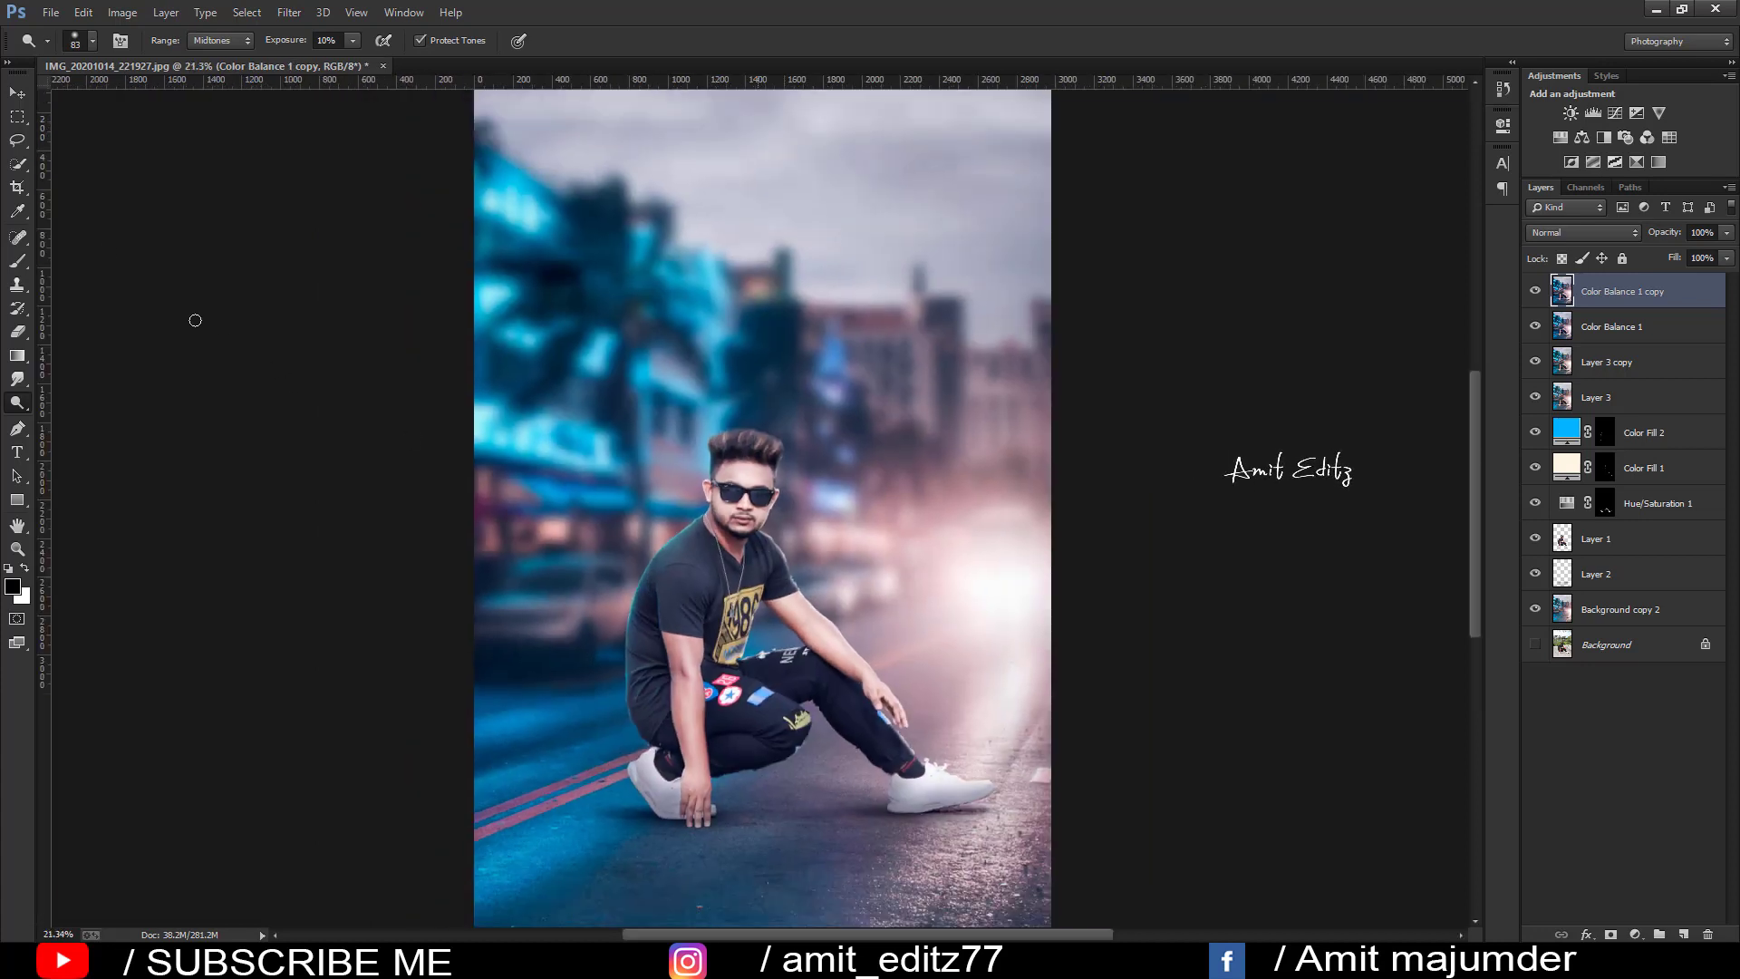
Step: Duplicate Color Balance 1 copy and sharpen it with Unsharp Mask: 37%, radius 1.0 px, threshold 0
{"action": "left_click", "coordinate": [17, 91]}
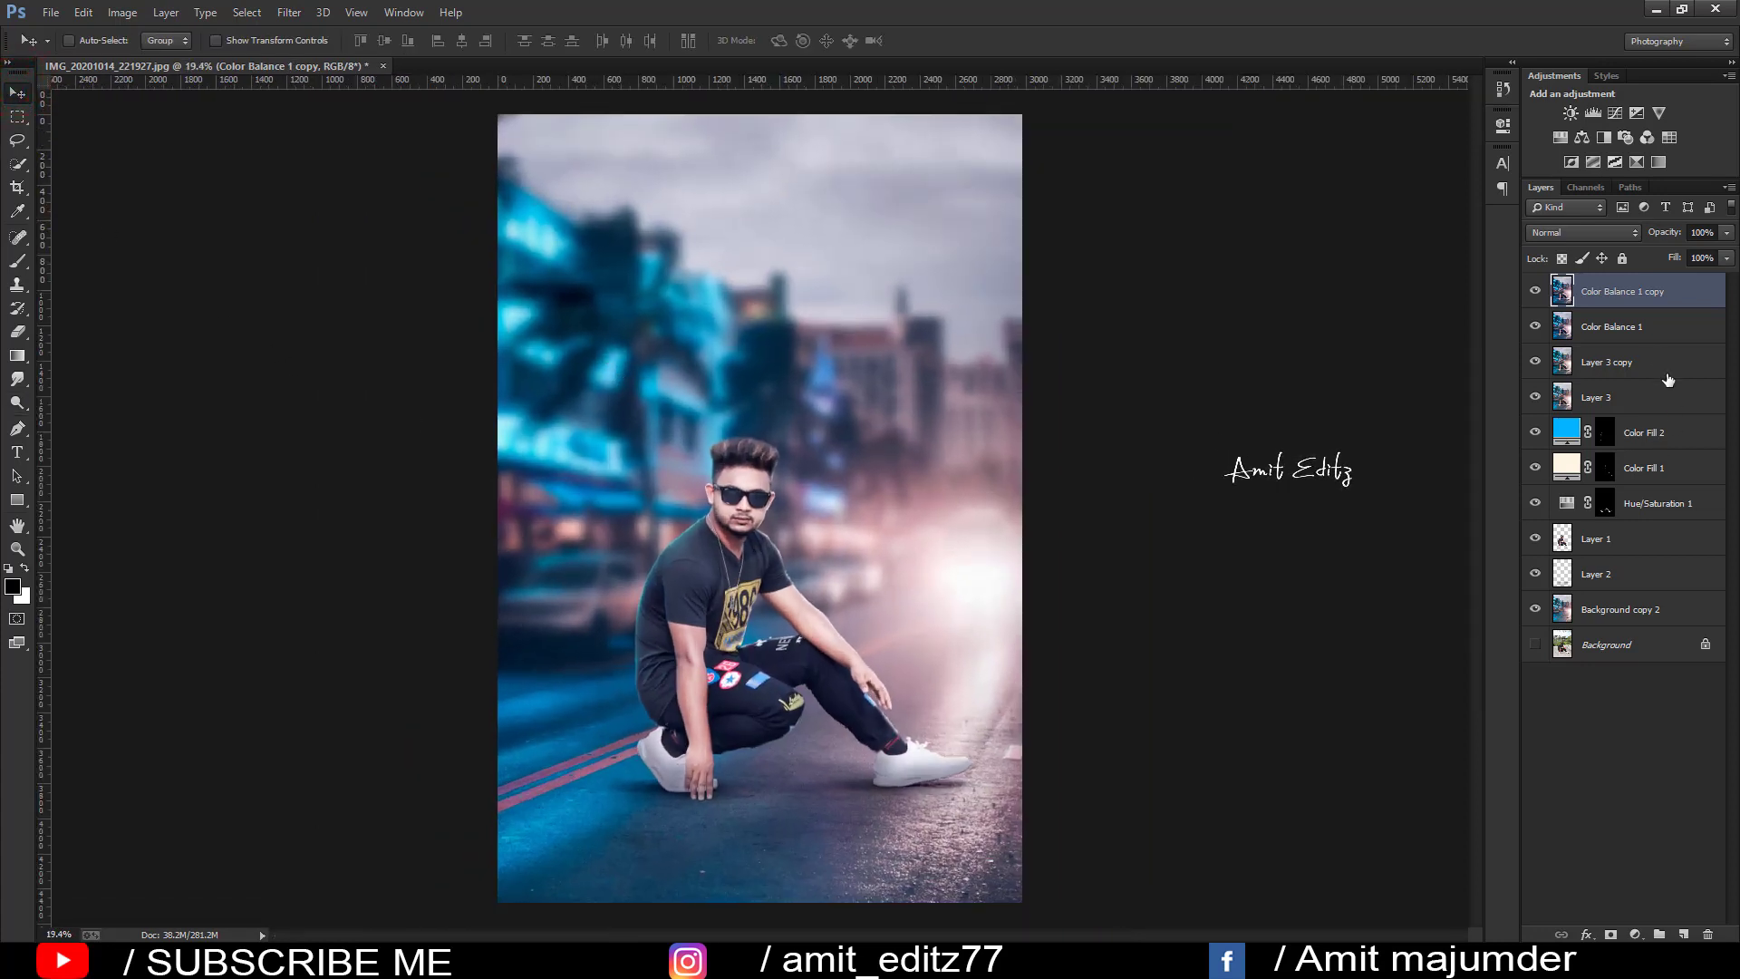
{"action": "left_click_drag", "start_coordinate": [1635, 296], "coordinate": [1689, 926]}
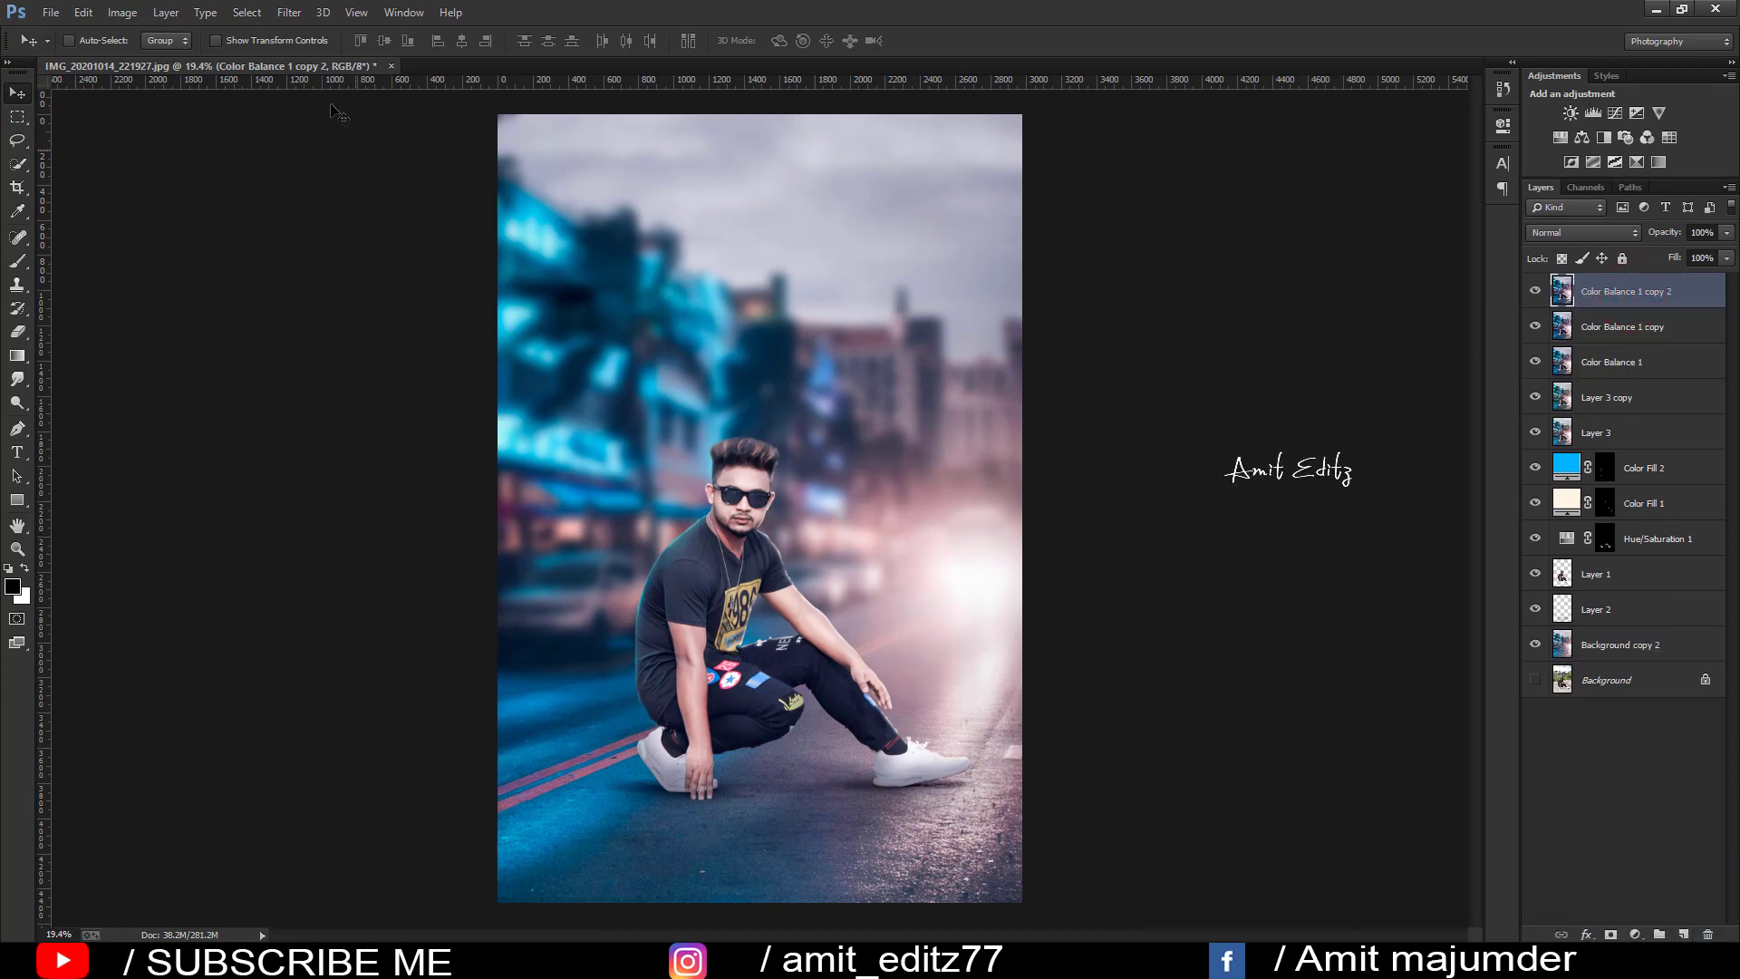
{"action": "left_click", "coordinate": [288, 13]}
{"action": "mouse_move", "coordinate": [307, 334]}
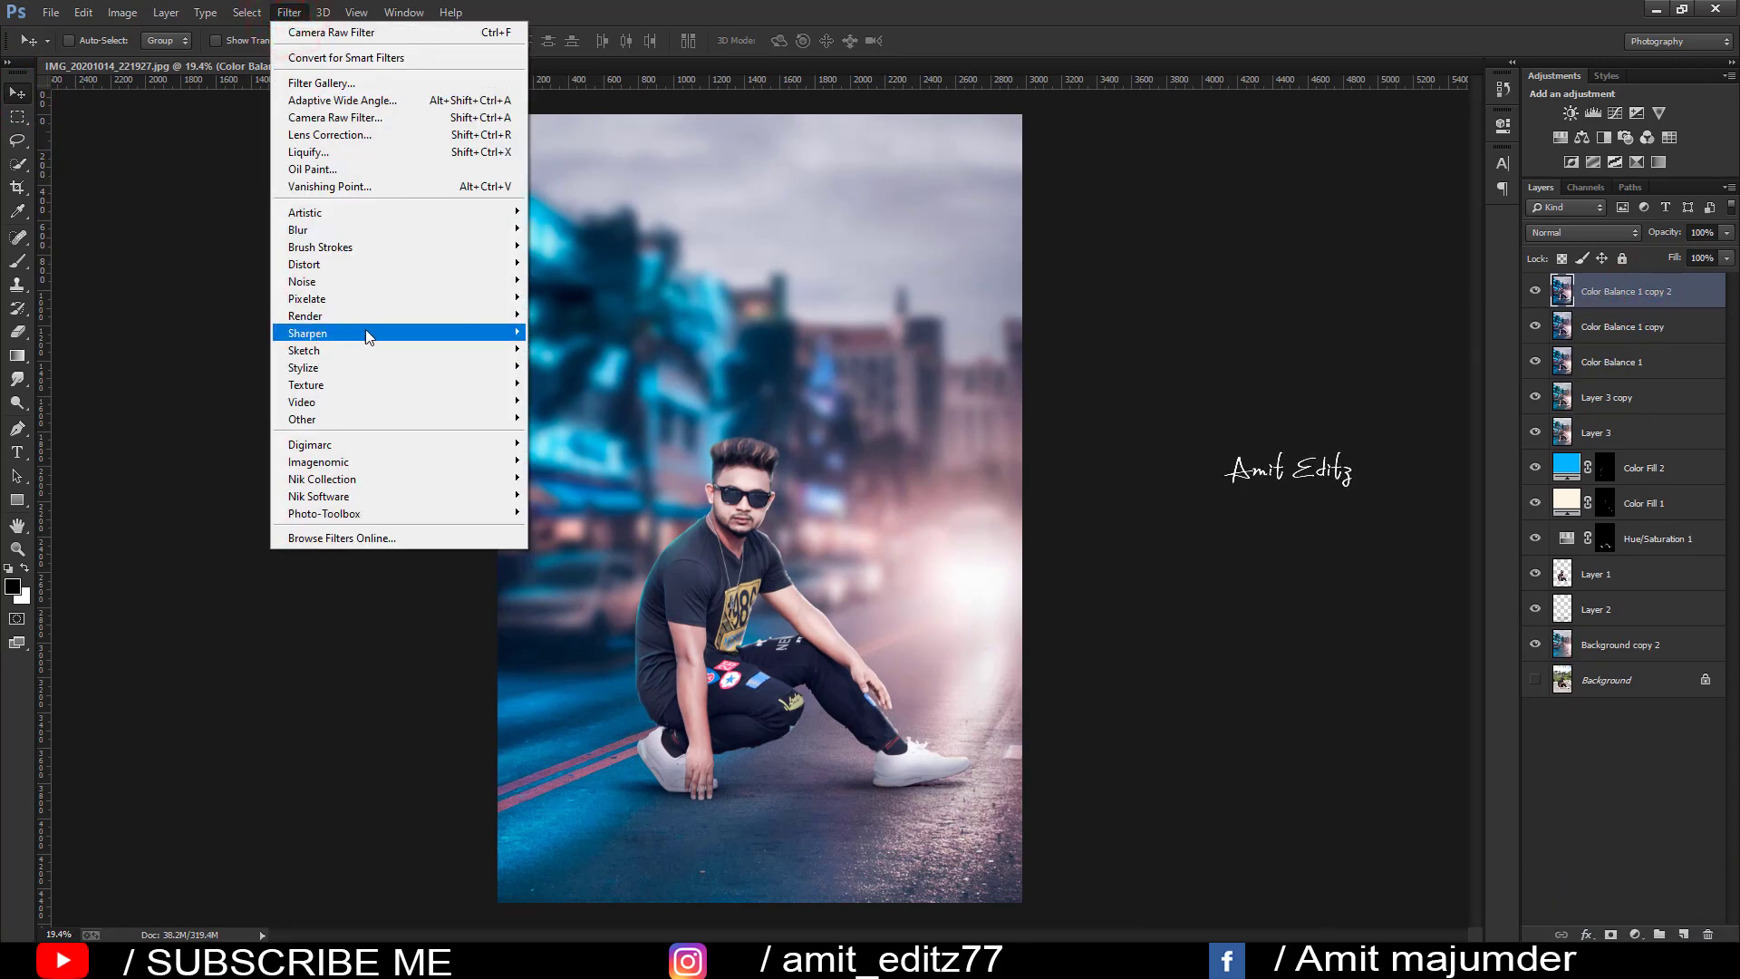
{"action": "left_click", "coordinate": [579, 418]}
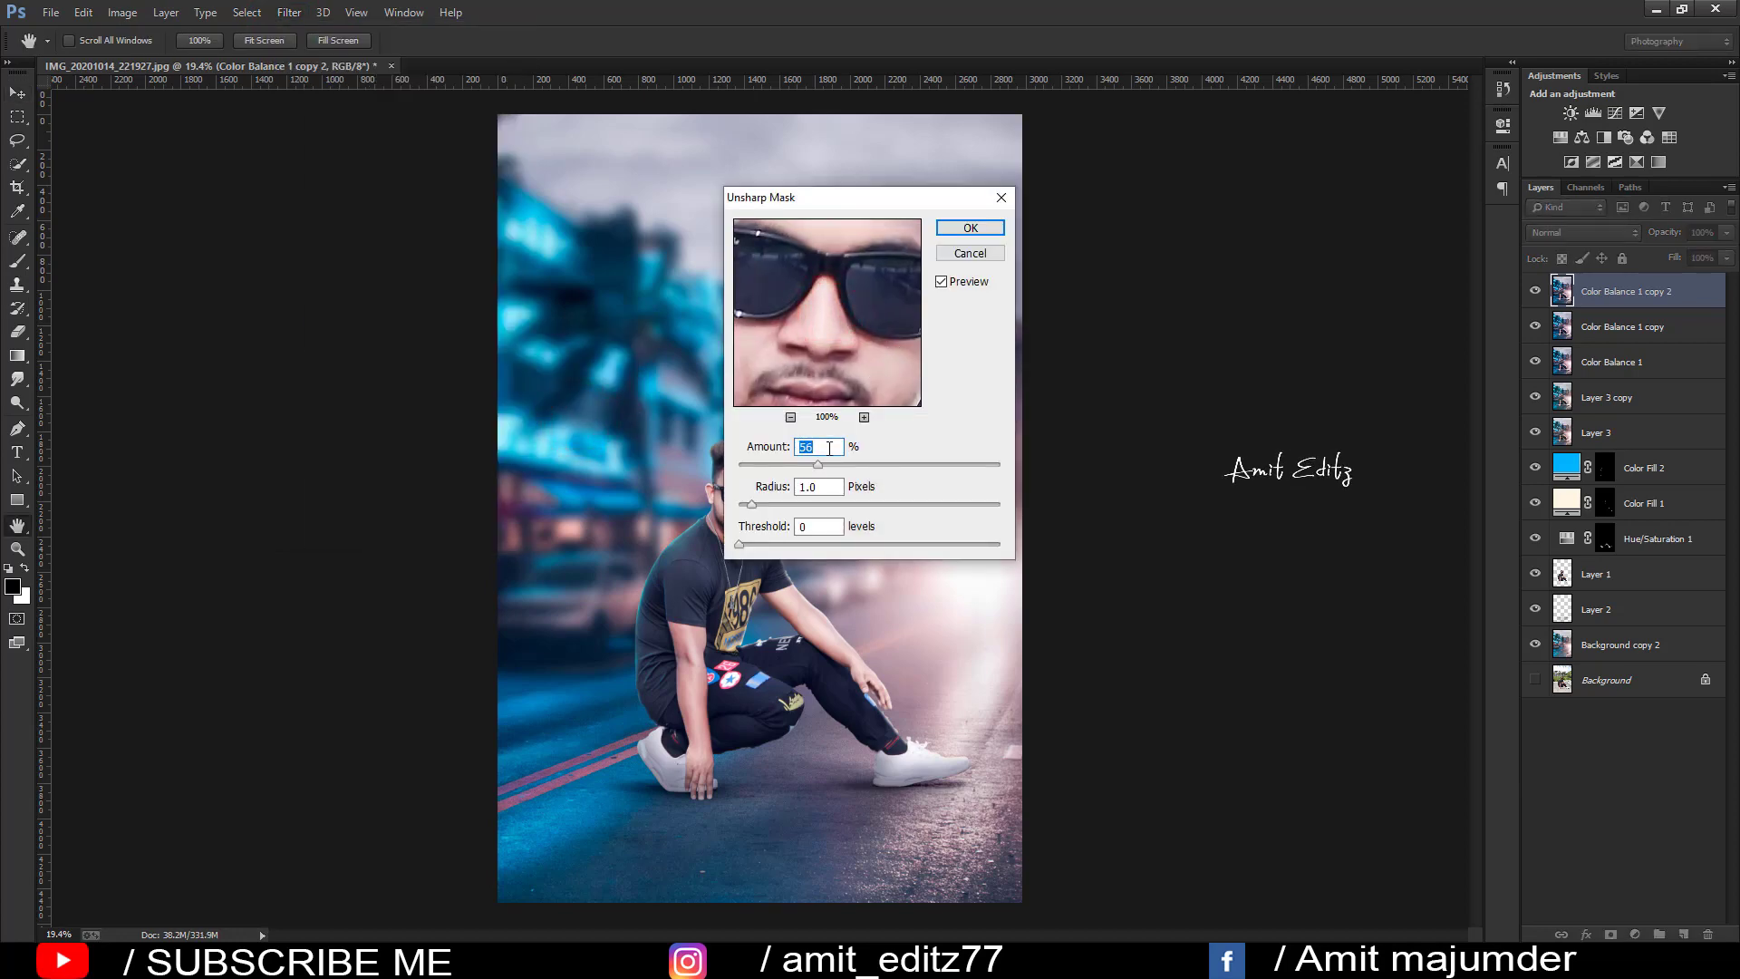
{"action": "left_click", "coordinate": [959, 229]}
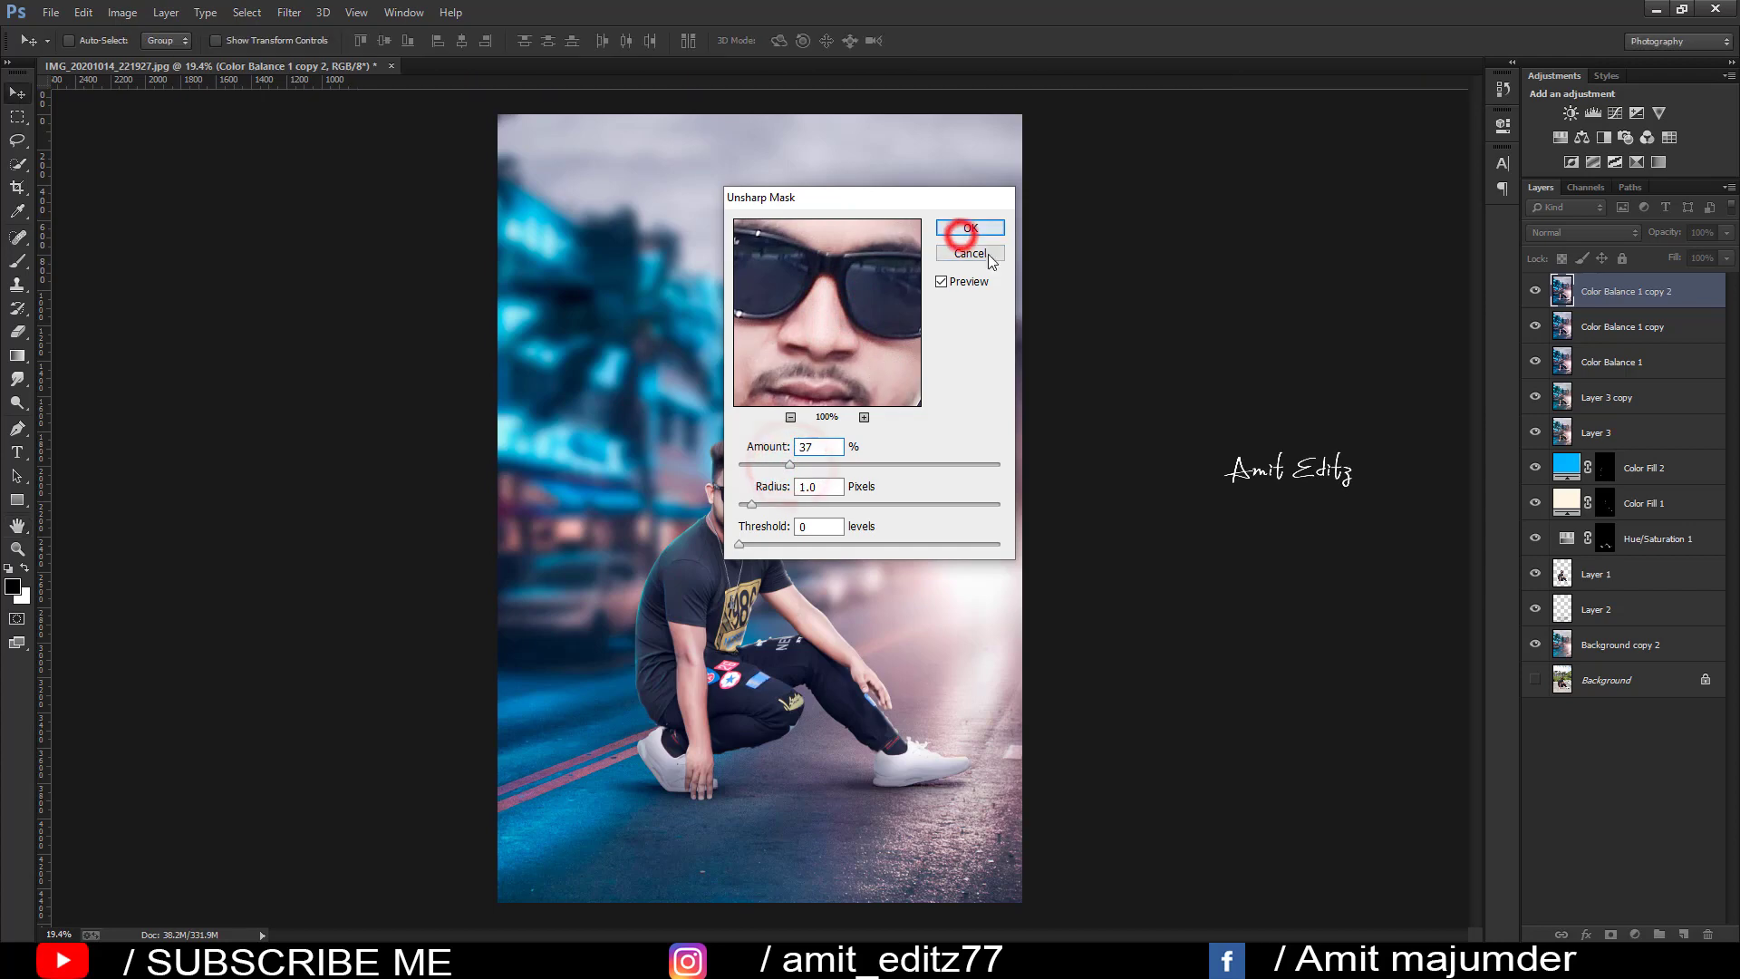
{"action": "scroll", "coordinate": [739, 471], "scroll_direction": "up", "scroll_amount": 1}
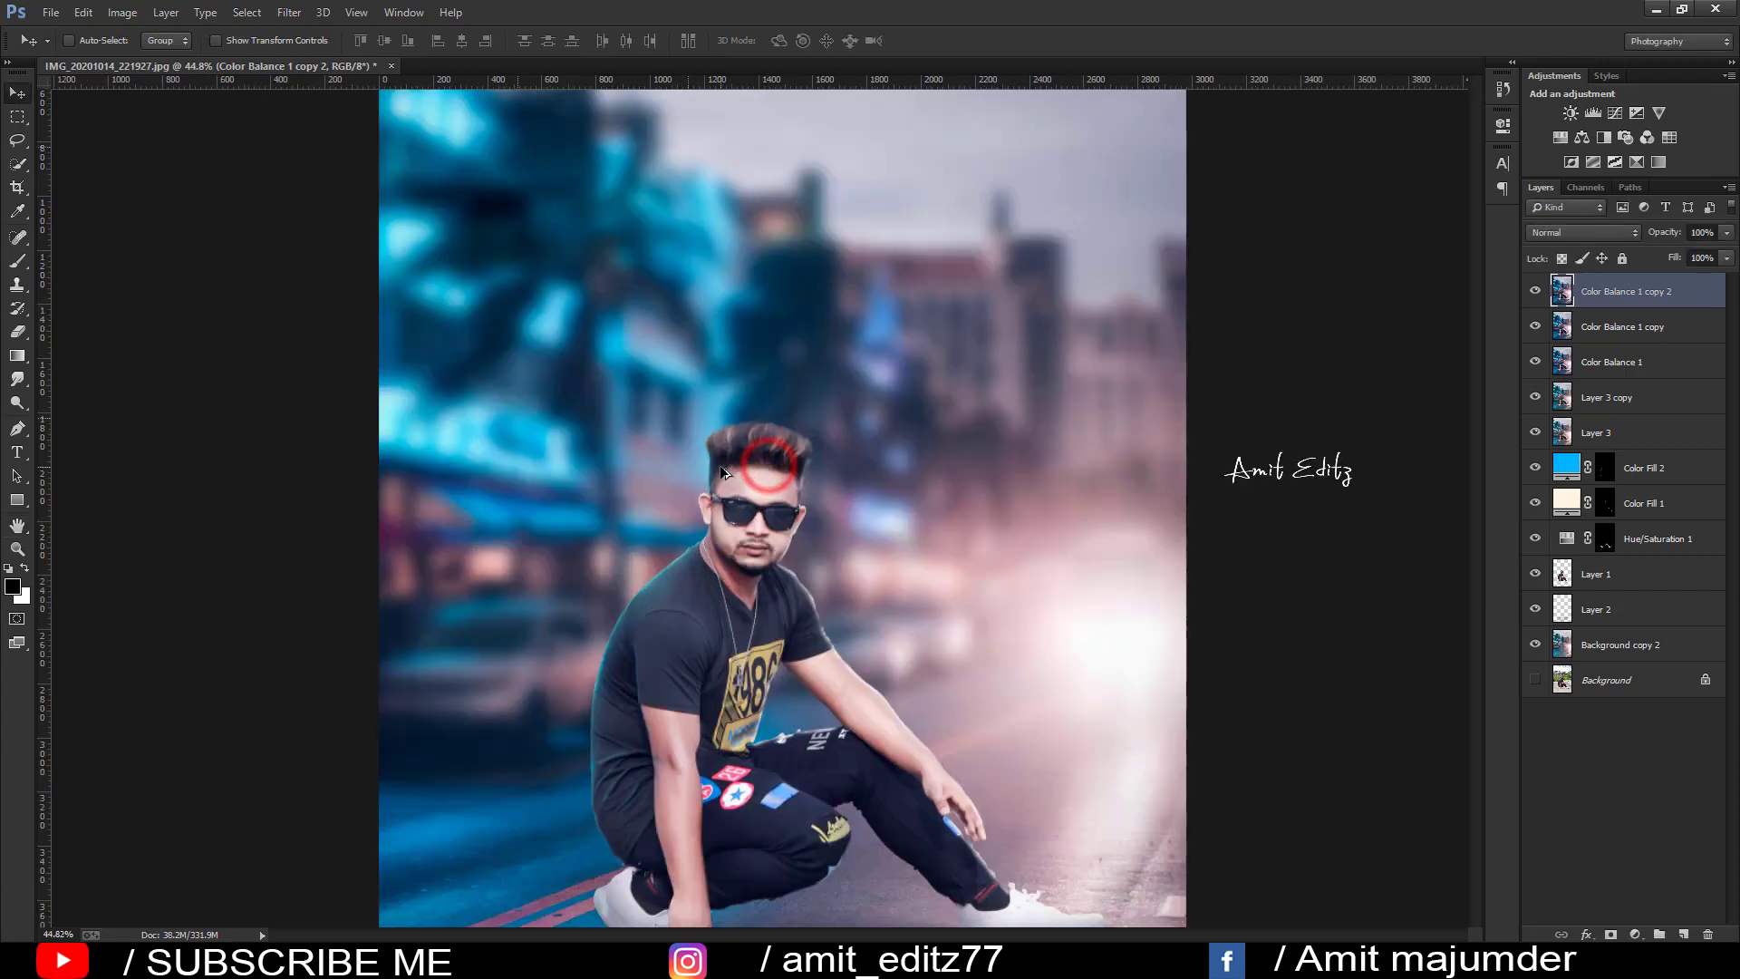
{"action": "scroll", "coordinate": [739, 471], "scroll_direction": "up", "scroll_amount": 1}
{"action": "scroll", "coordinate": [739, 471], "scroll_direction": "up", "scroll_amount": 1}
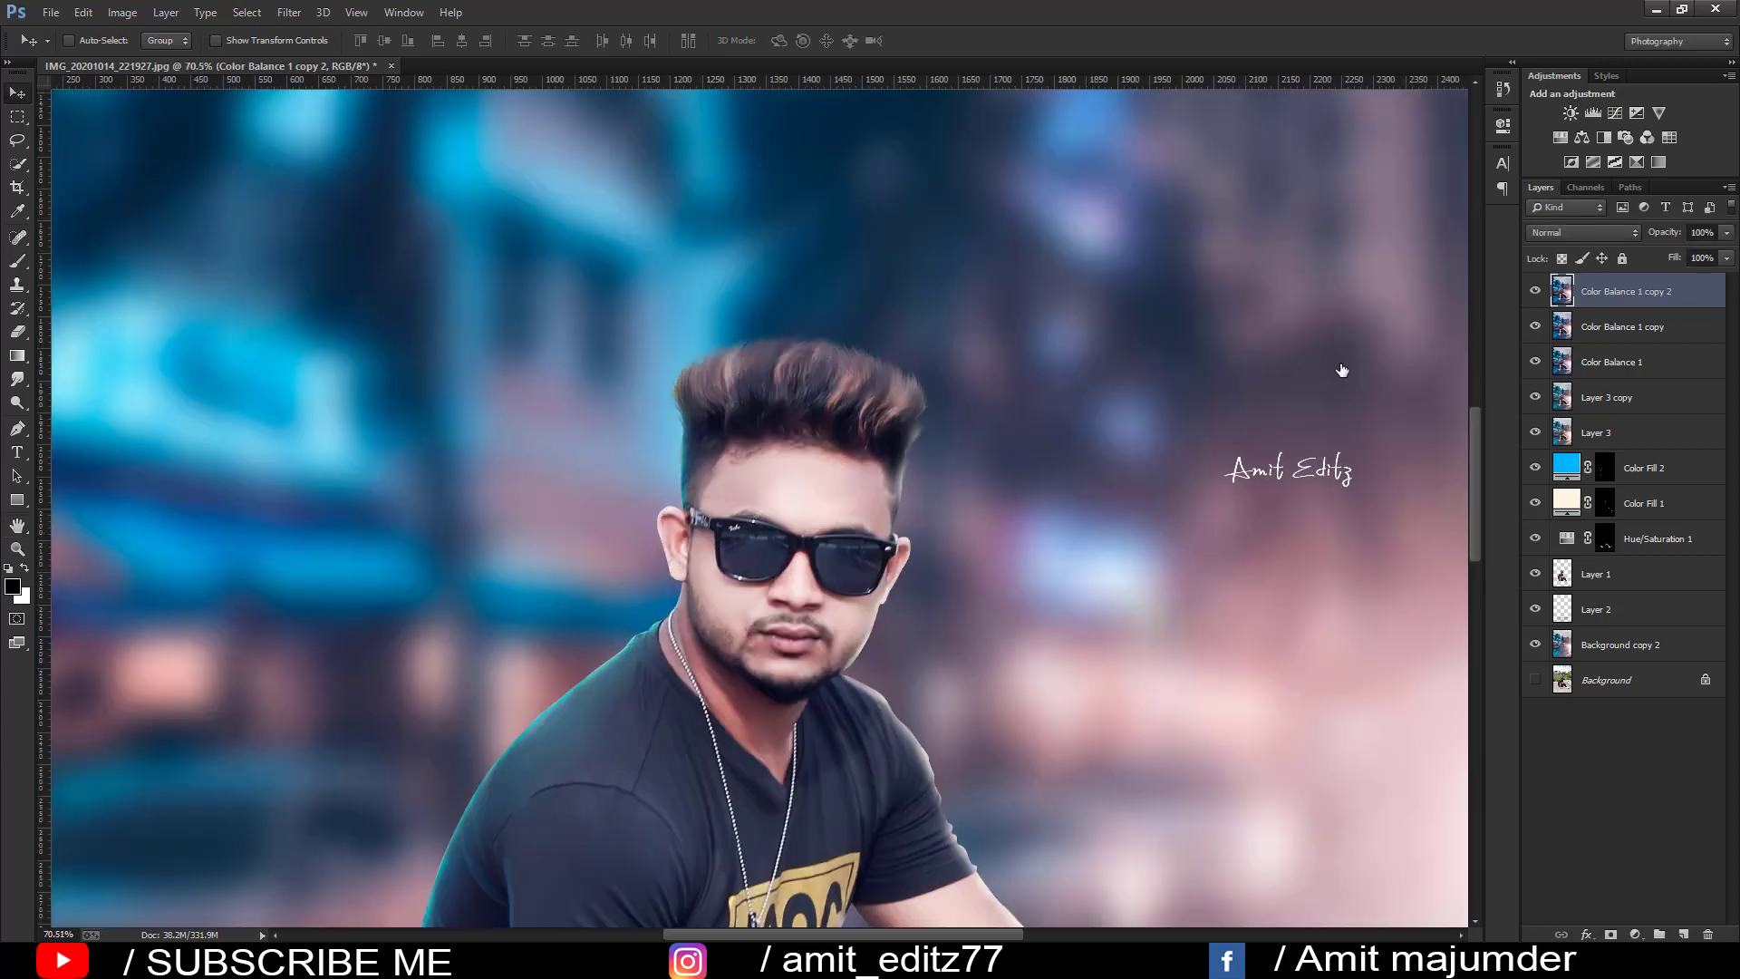
{"action": "scroll", "coordinate": [839, 501], "scroll_direction": "up", "scroll_amount": 1}
{"action": "scroll", "coordinate": [840, 500], "scroll_direction": "up", "scroll_amount": 1}
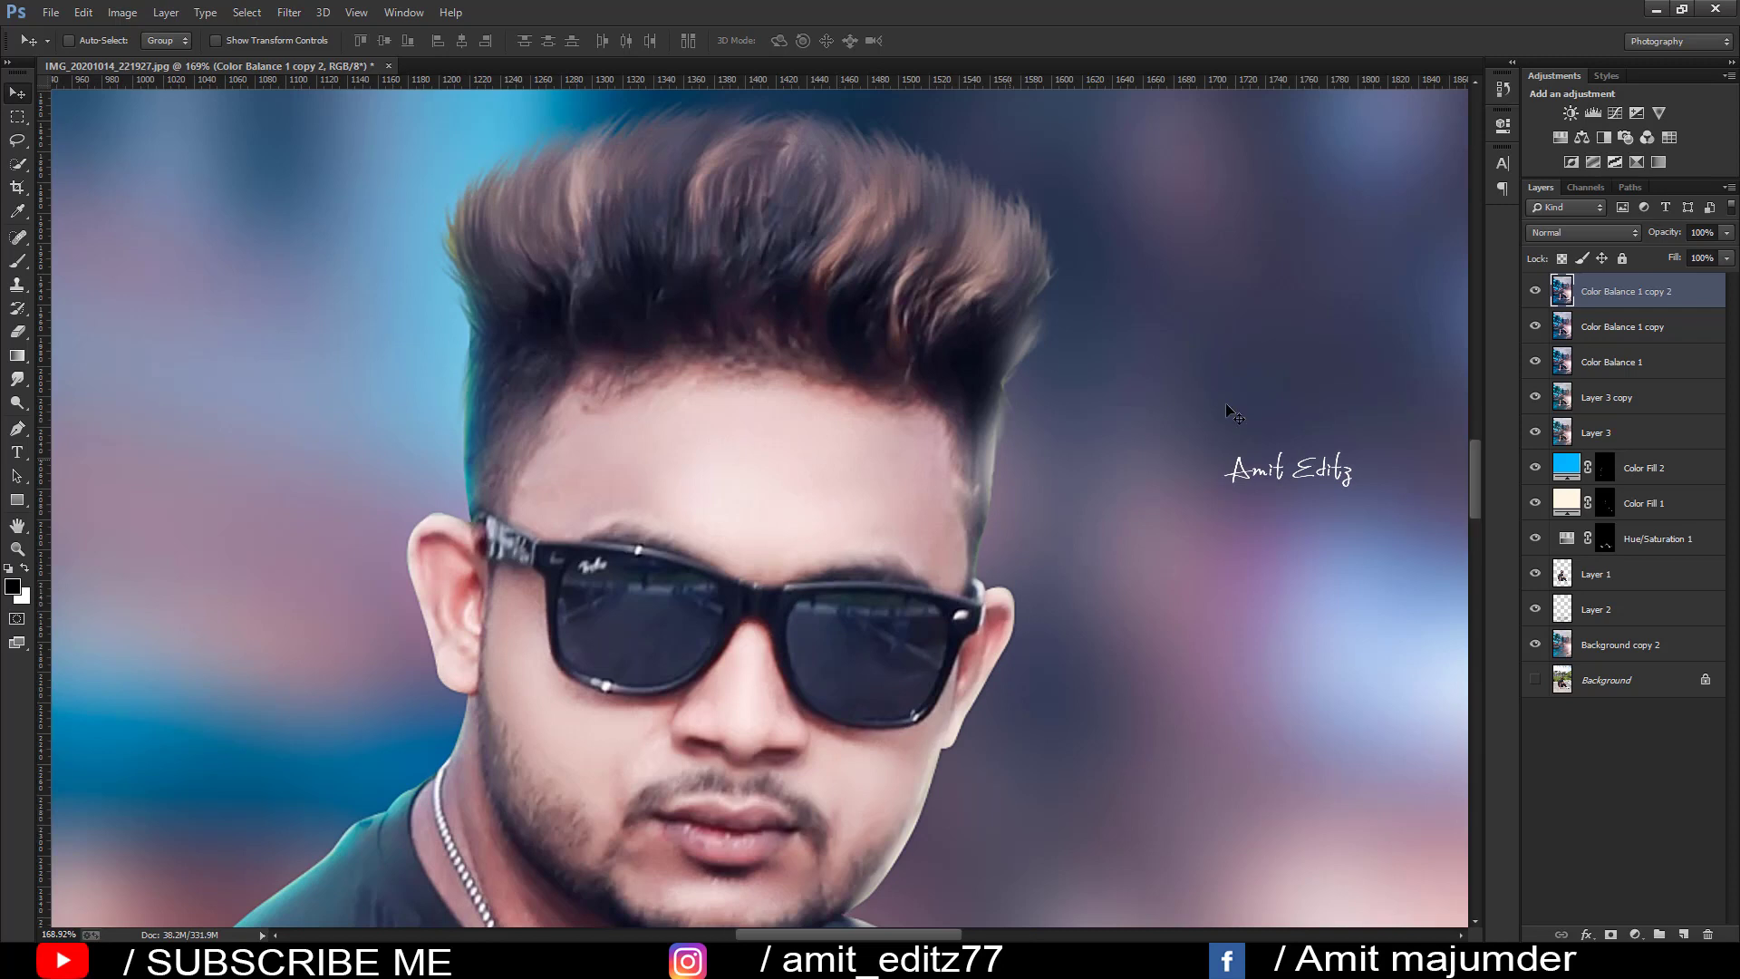
{"action": "left_click", "coordinate": [1535, 292]}
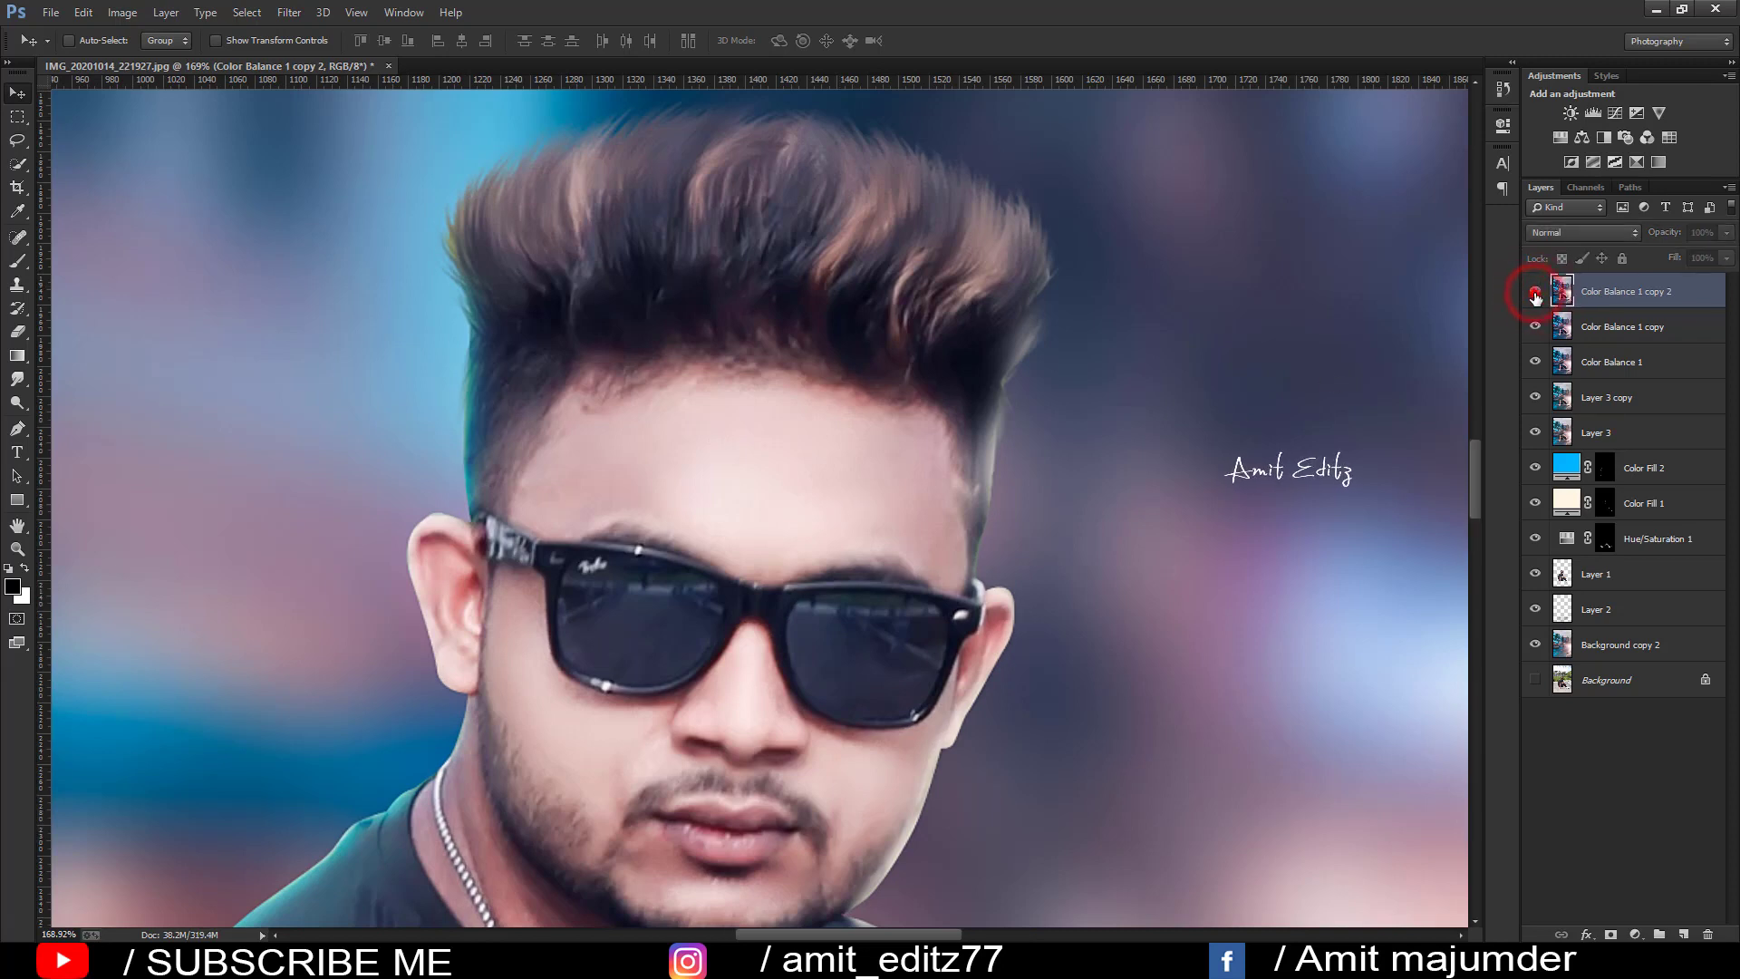
{"action": "left_click", "coordinate": [1535, 292]}
{"action": "left_click", "coordinate": [1535, 292]}
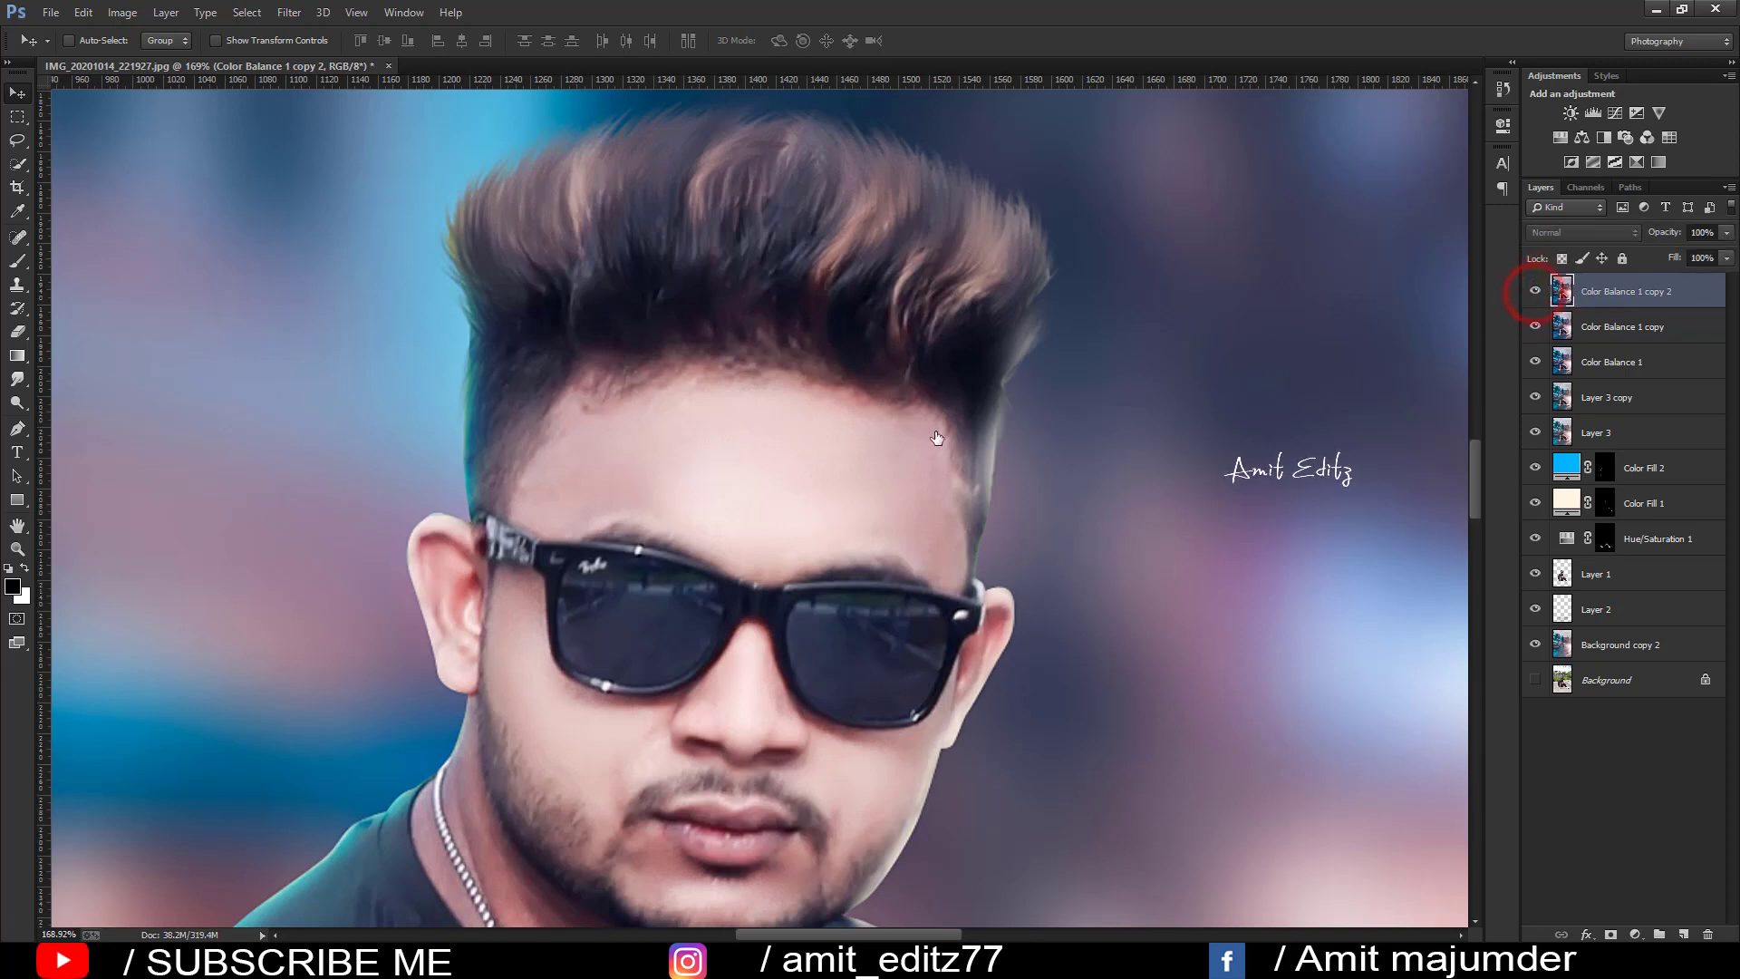
{"action": "scroll", "coordinate": [930, 430], "scroll_direction": "down", "scroll_amount": 1}
{"action": "scroll", "coordinate": [930, 430], "scroll_direction": "down", "scroll_amount": 2}
{"action": "scroll", "coordinate": [930, 430], "scroll_direction": "down", "scroll_amount": 1}
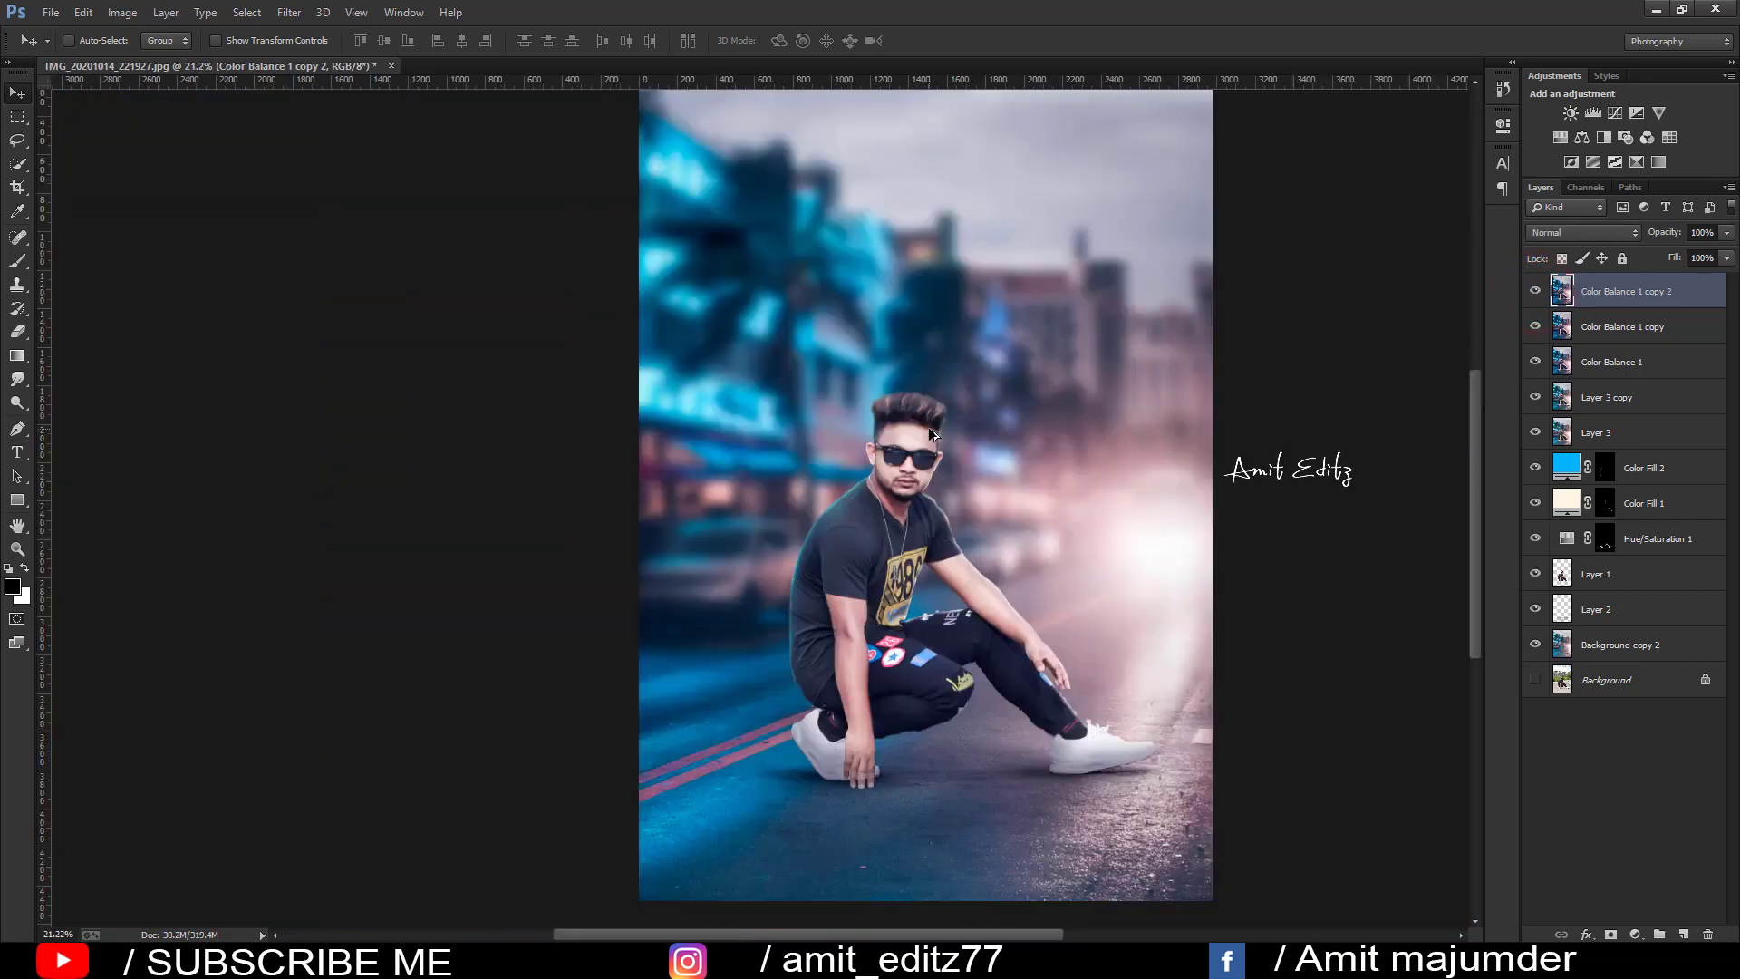
{"action": "scroll", "coordinate": [930, 432], "scroll_direction": "down", "scroll_amount": 1}
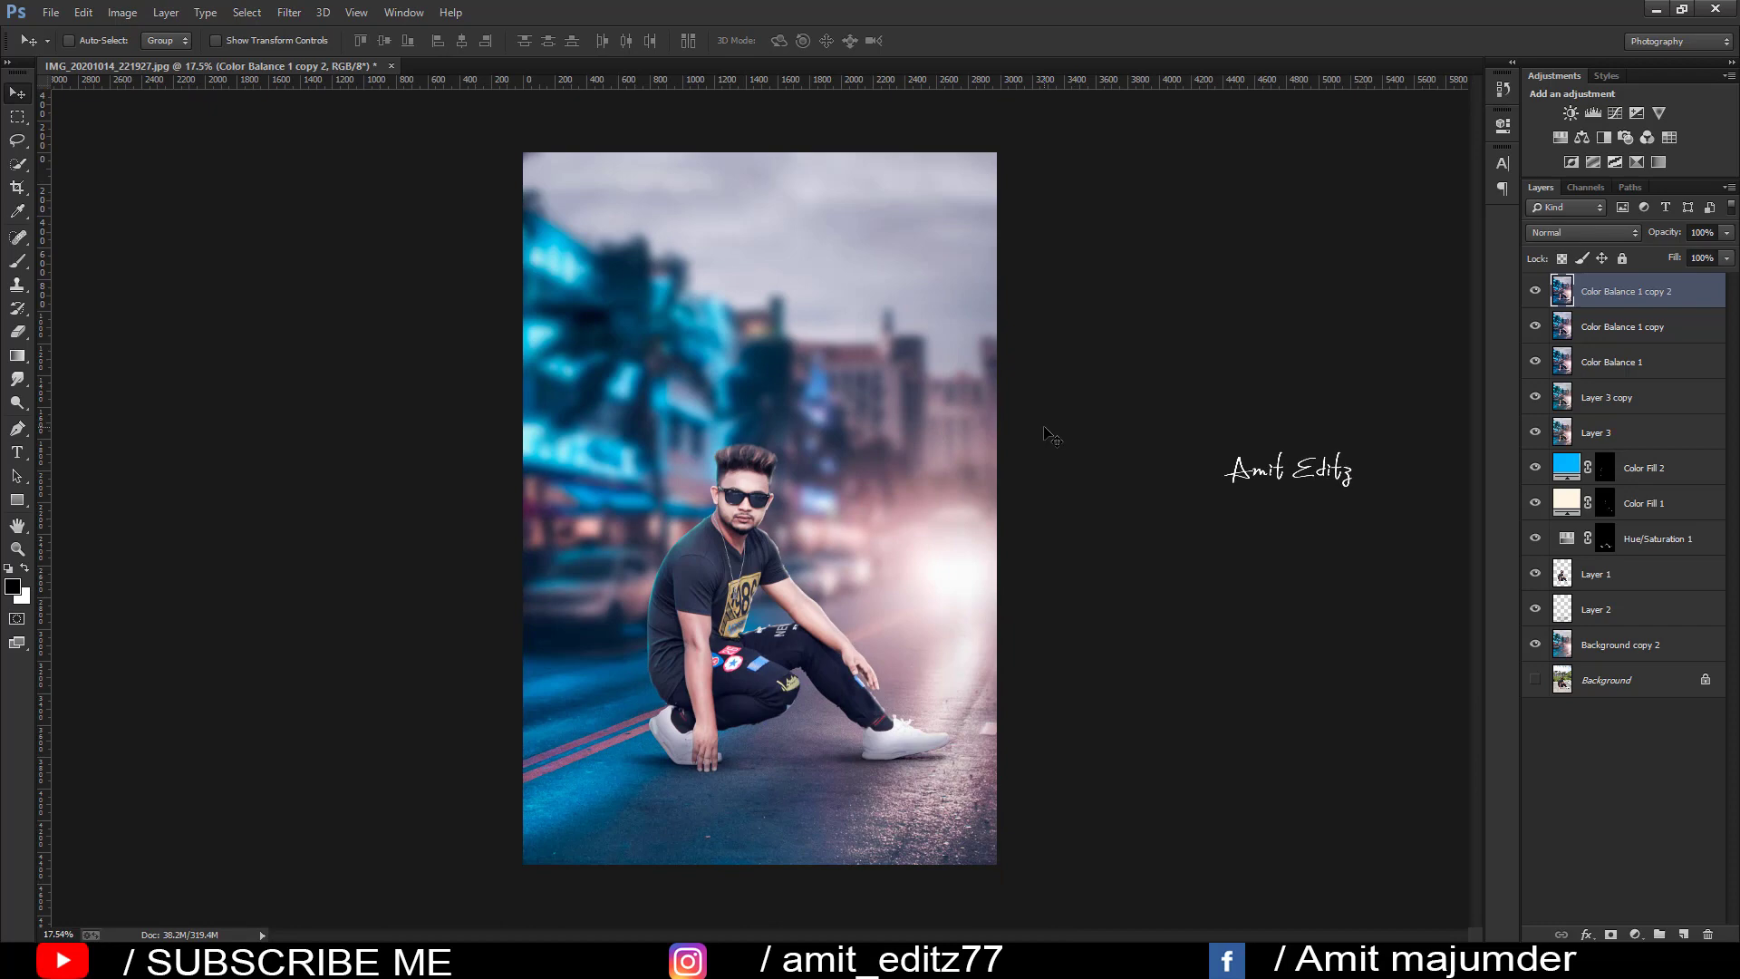
Step: Stamp a white V logo with the 257 px logo brush just left of the man's head
{"action": "left_click", "coordinate": [17, 260]}
{"action": "right_click", "coordinate": [17, 260]}
{"action": "left_click", "coordinate": [88, 259]}
{"action": "right_click", "coordinate": [799, 444]}
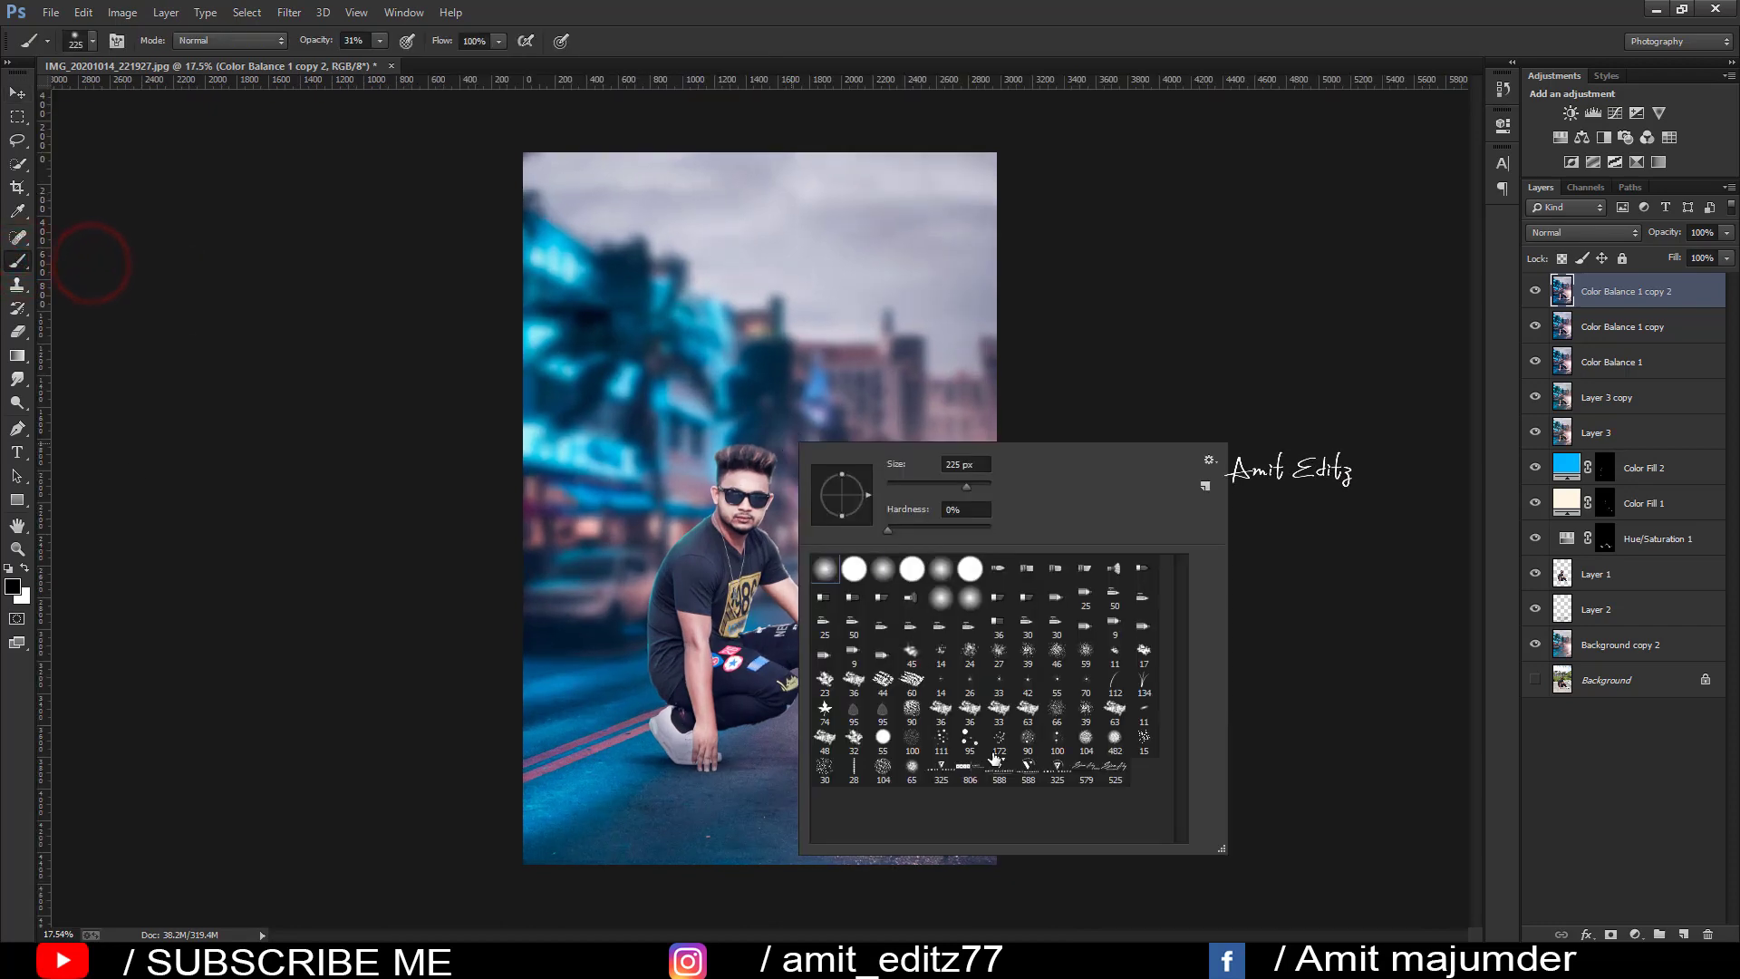
{"action": "key", "text": "Return"}
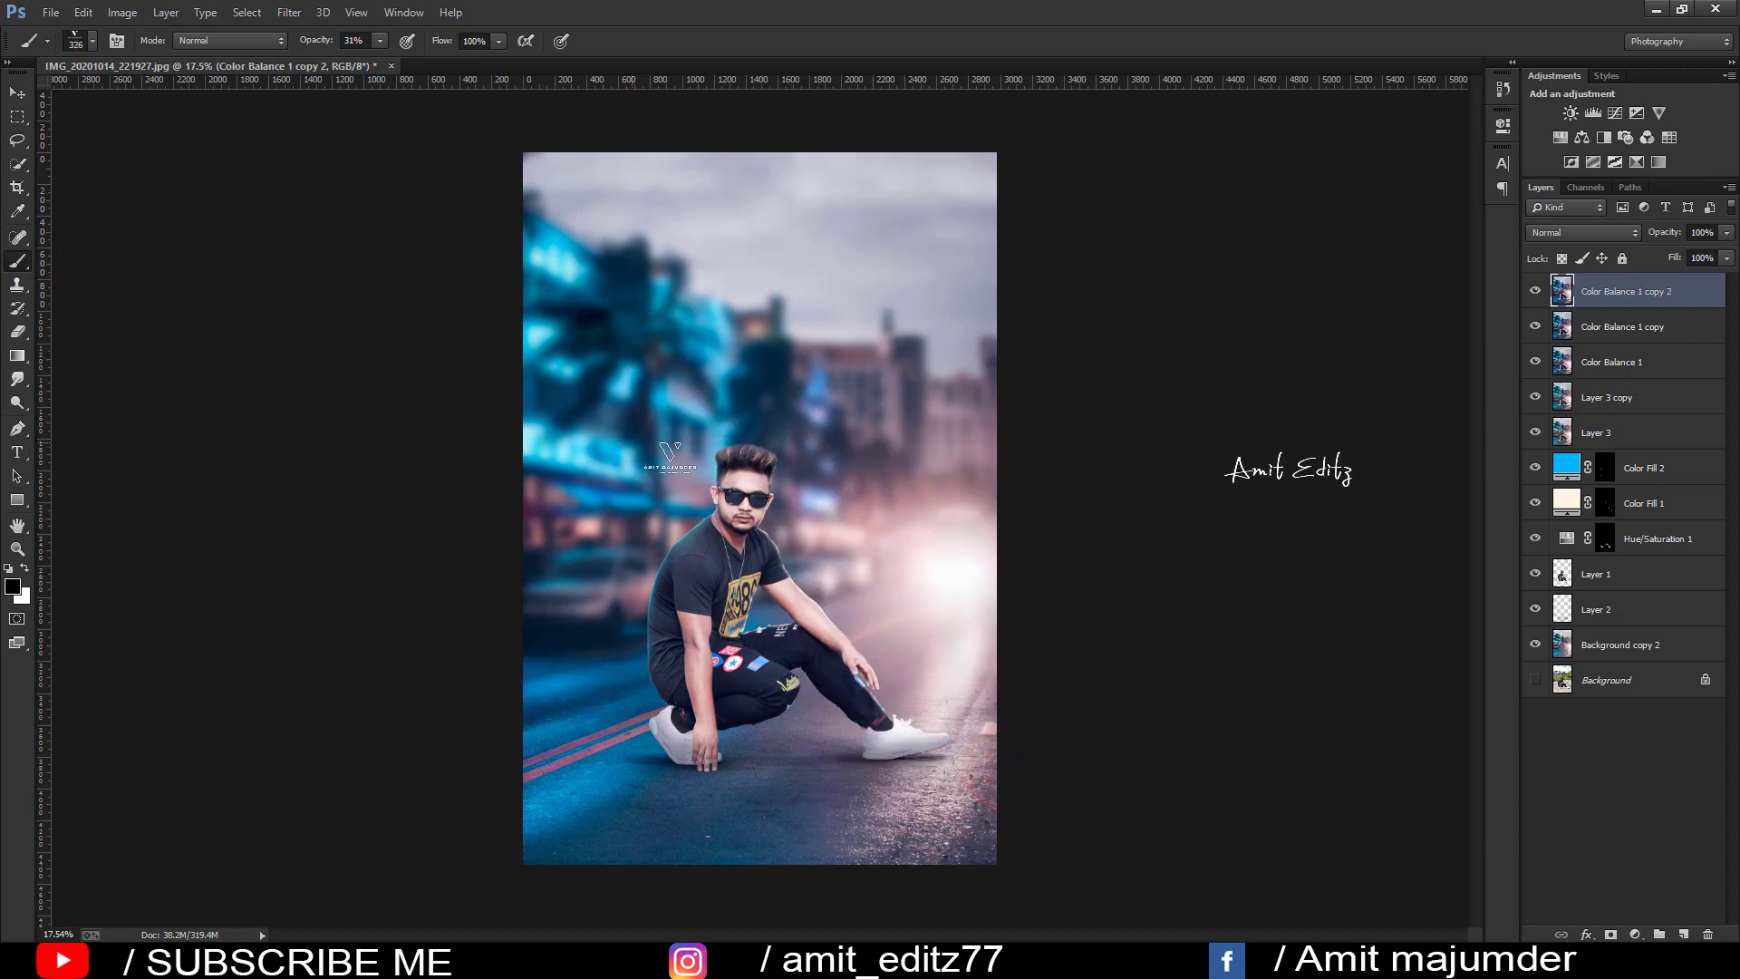
{"action": "left_click_drag", "start_coordinate": [664, 472], "coordinate": [645, 472]}
{"action": "left_click", "coordinate": [24, 568]}
{"action": "right_click", "coordinate": [745, 619]}
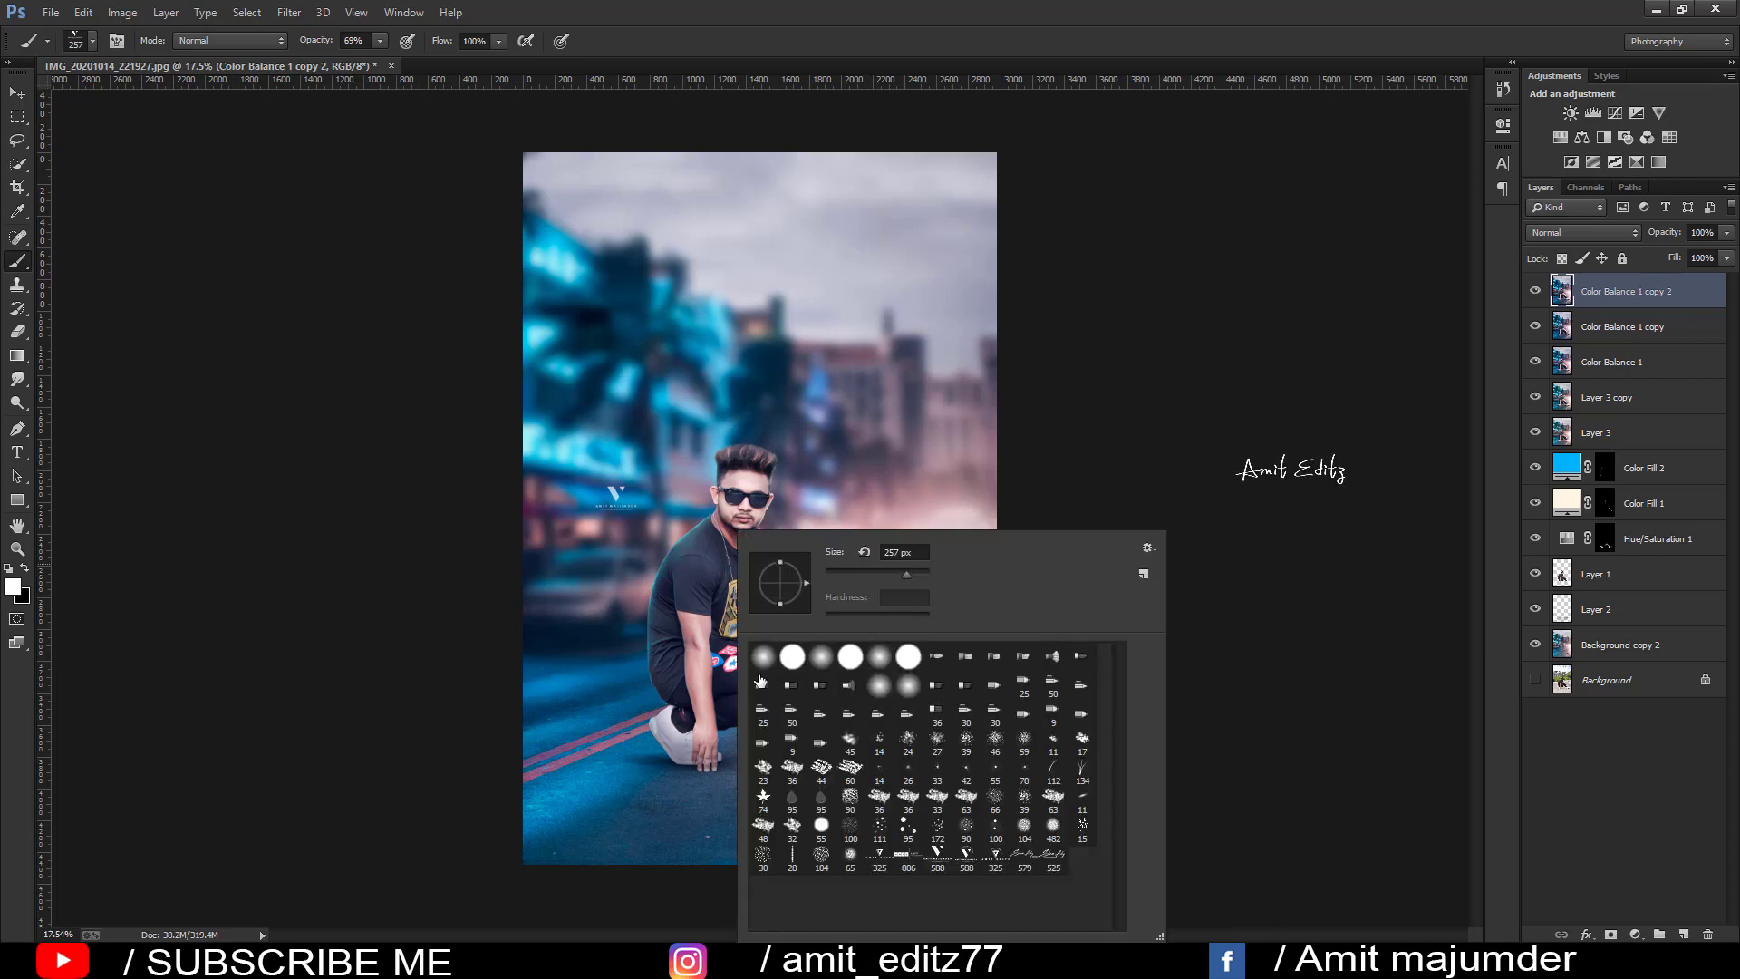
{"action": "left_click", "coordinate": [17, 93]}
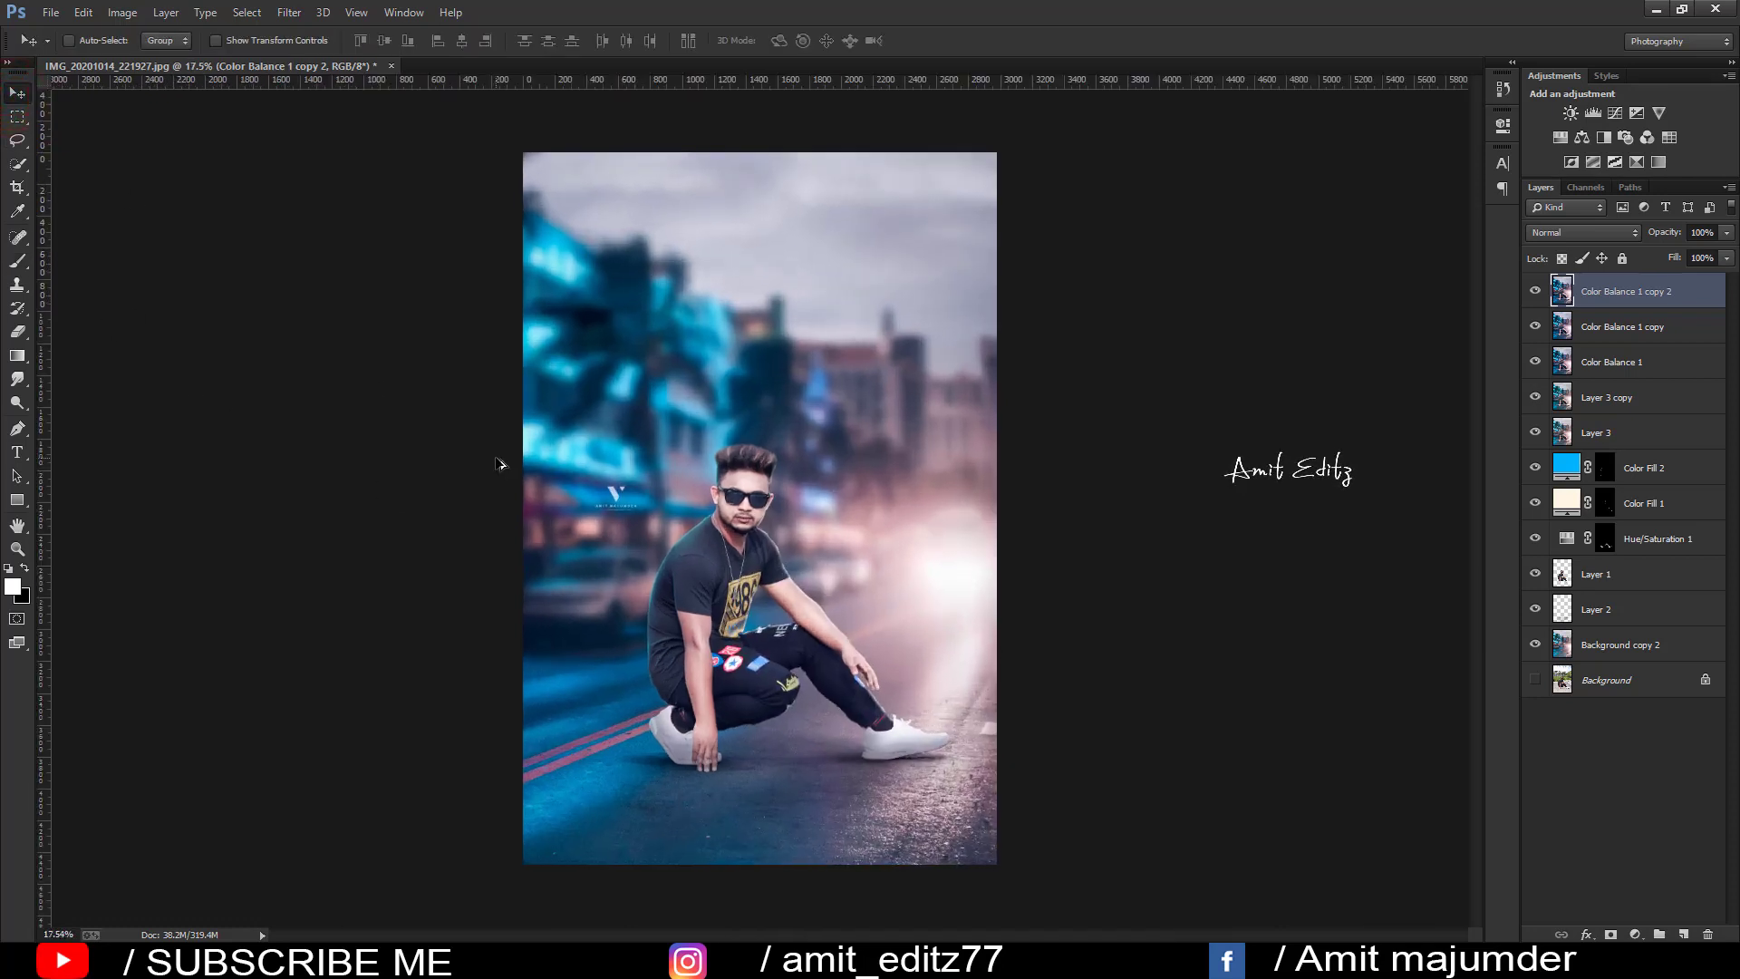
{"action": "scroll", "coordinate": [766, 589], "scroll_direction": "up", "scroll_amount": 2}
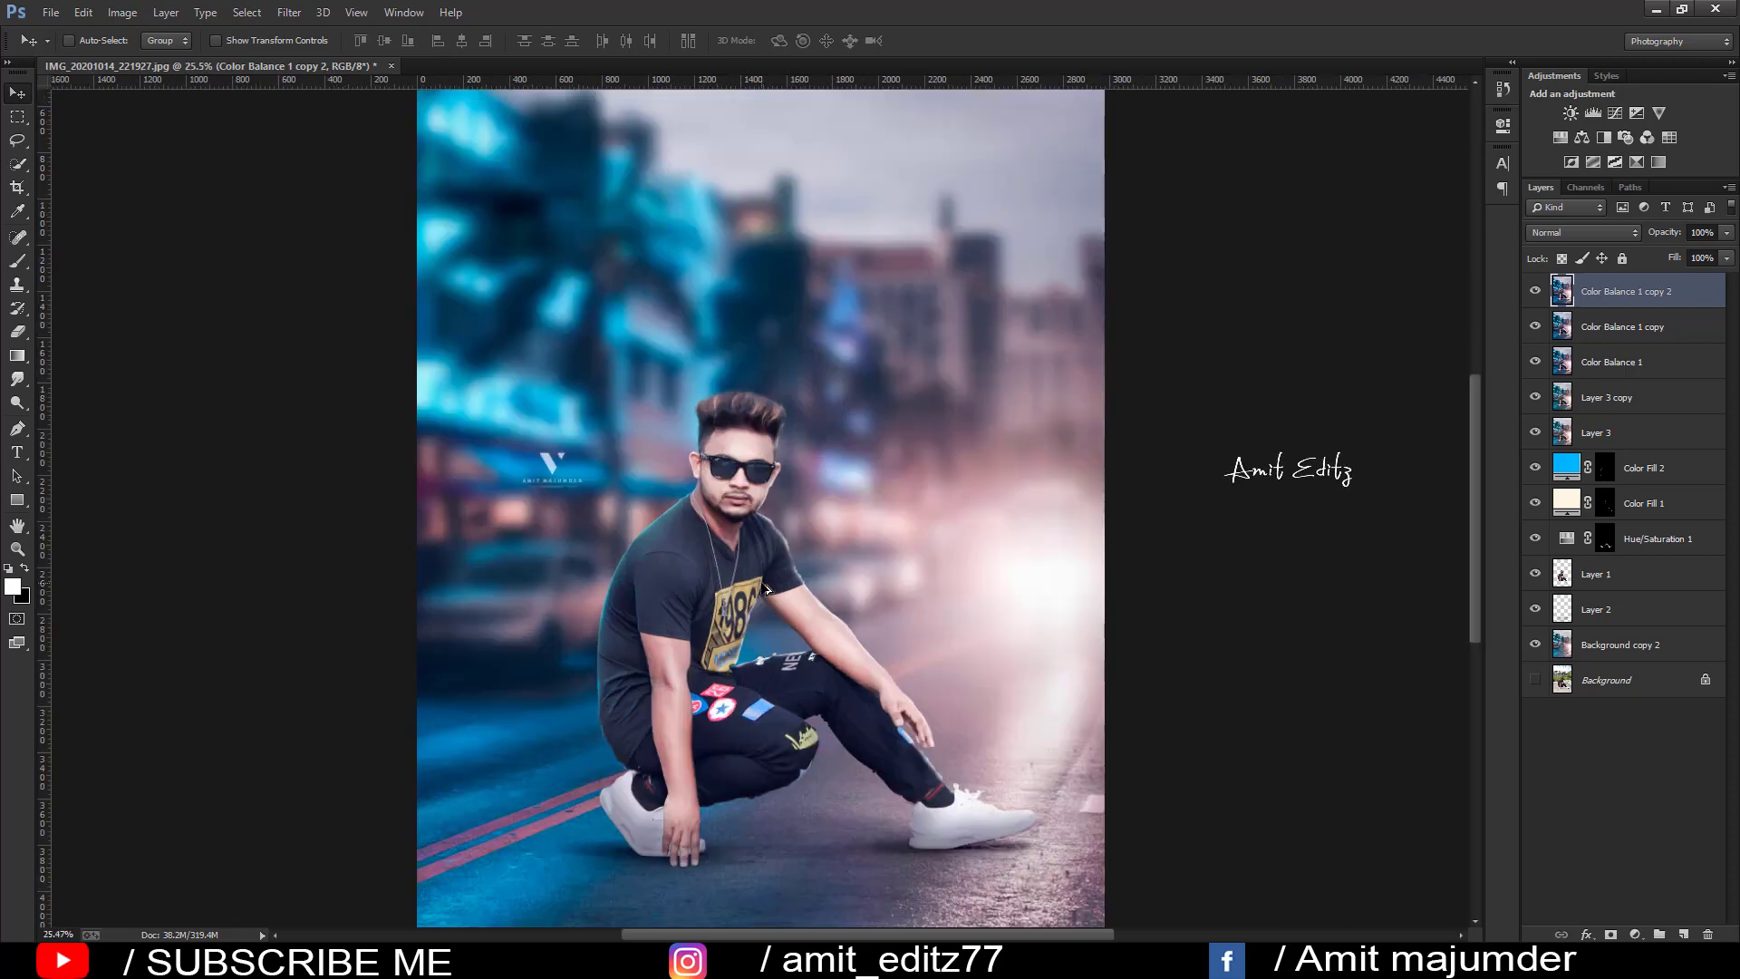
{"action": "scroll", "coordinate": [766, 589], "scroll_direction": "down", "scroll_amount": 2}
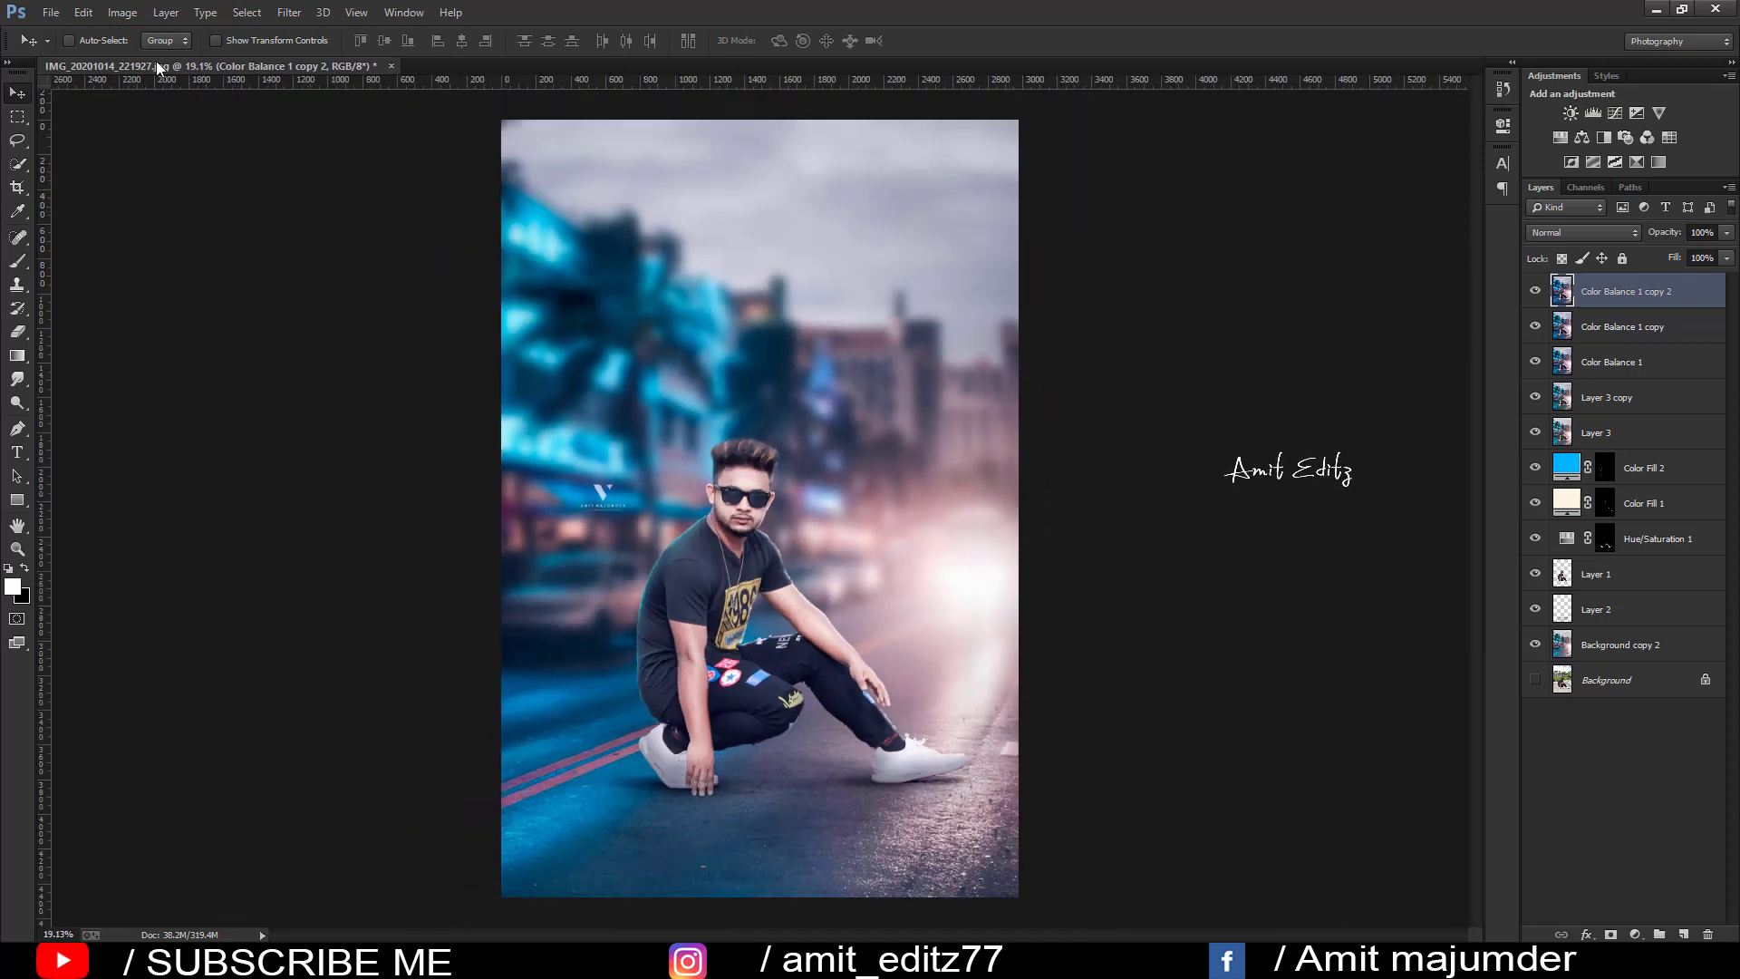
Step: Try opening the lens-flare and pngtree sunlight rays files, dismissing the file parsing error
{"action": "left_click", "coordinate": [52, 14]}
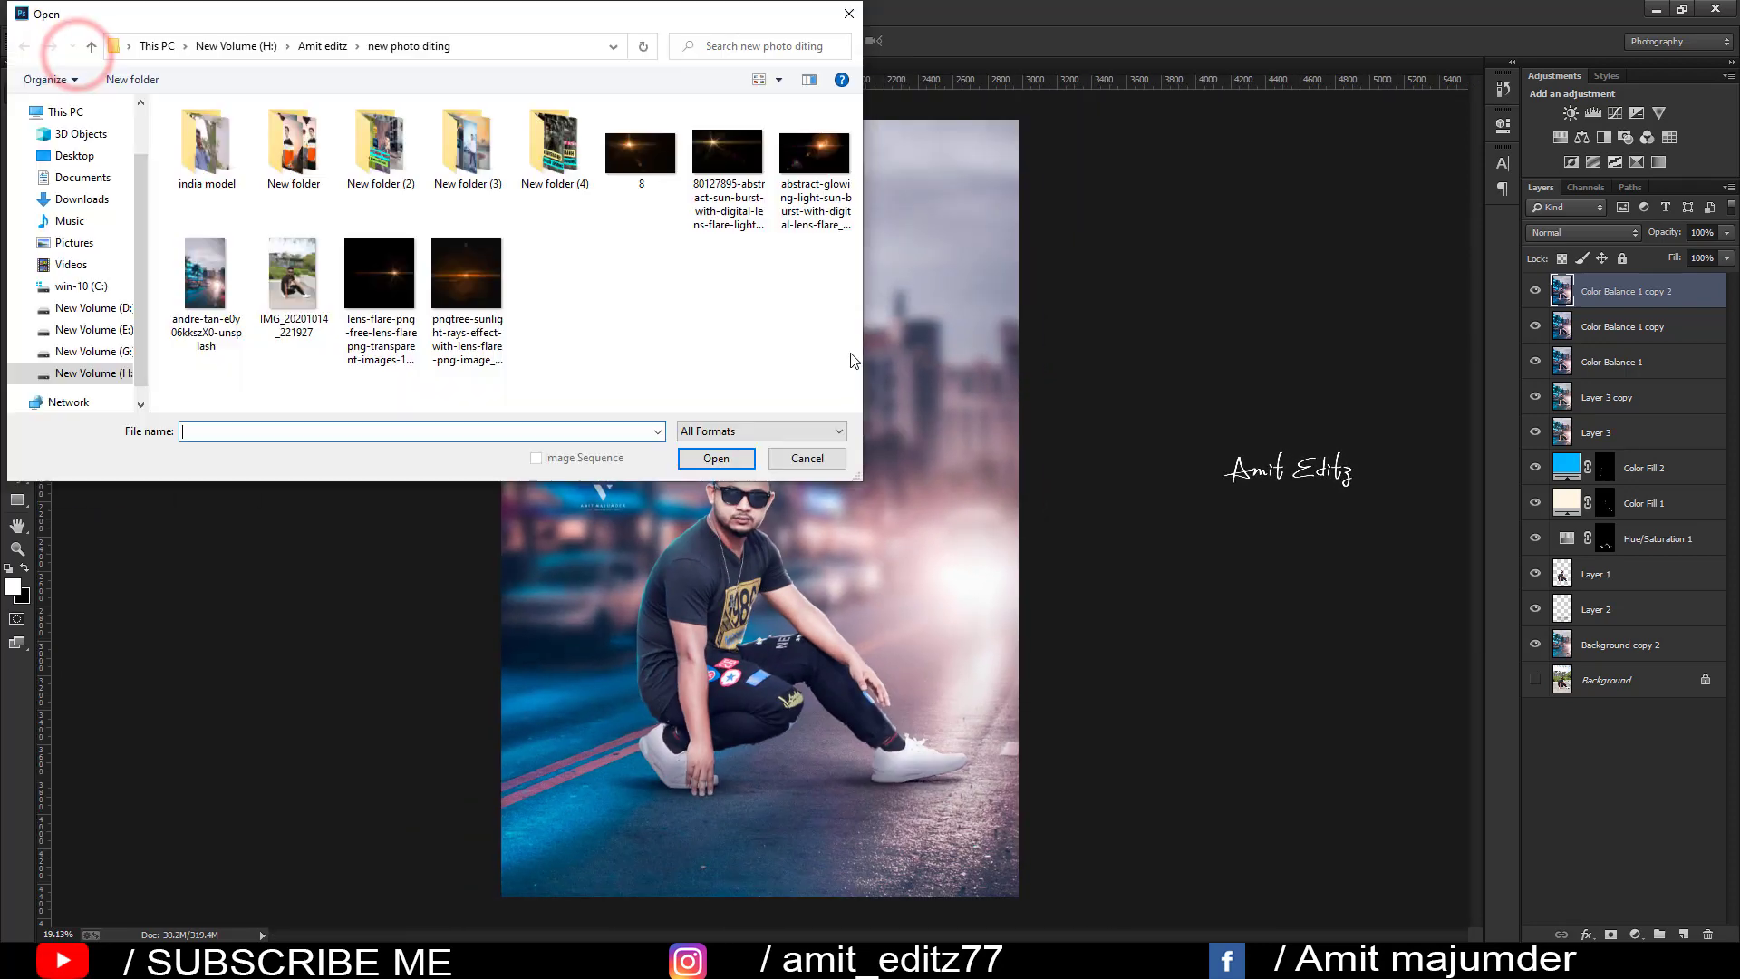
{"action": "left_click", "coordinate": [367, 272]}
{"action": "left_click", "coordinate": [473, 274]}
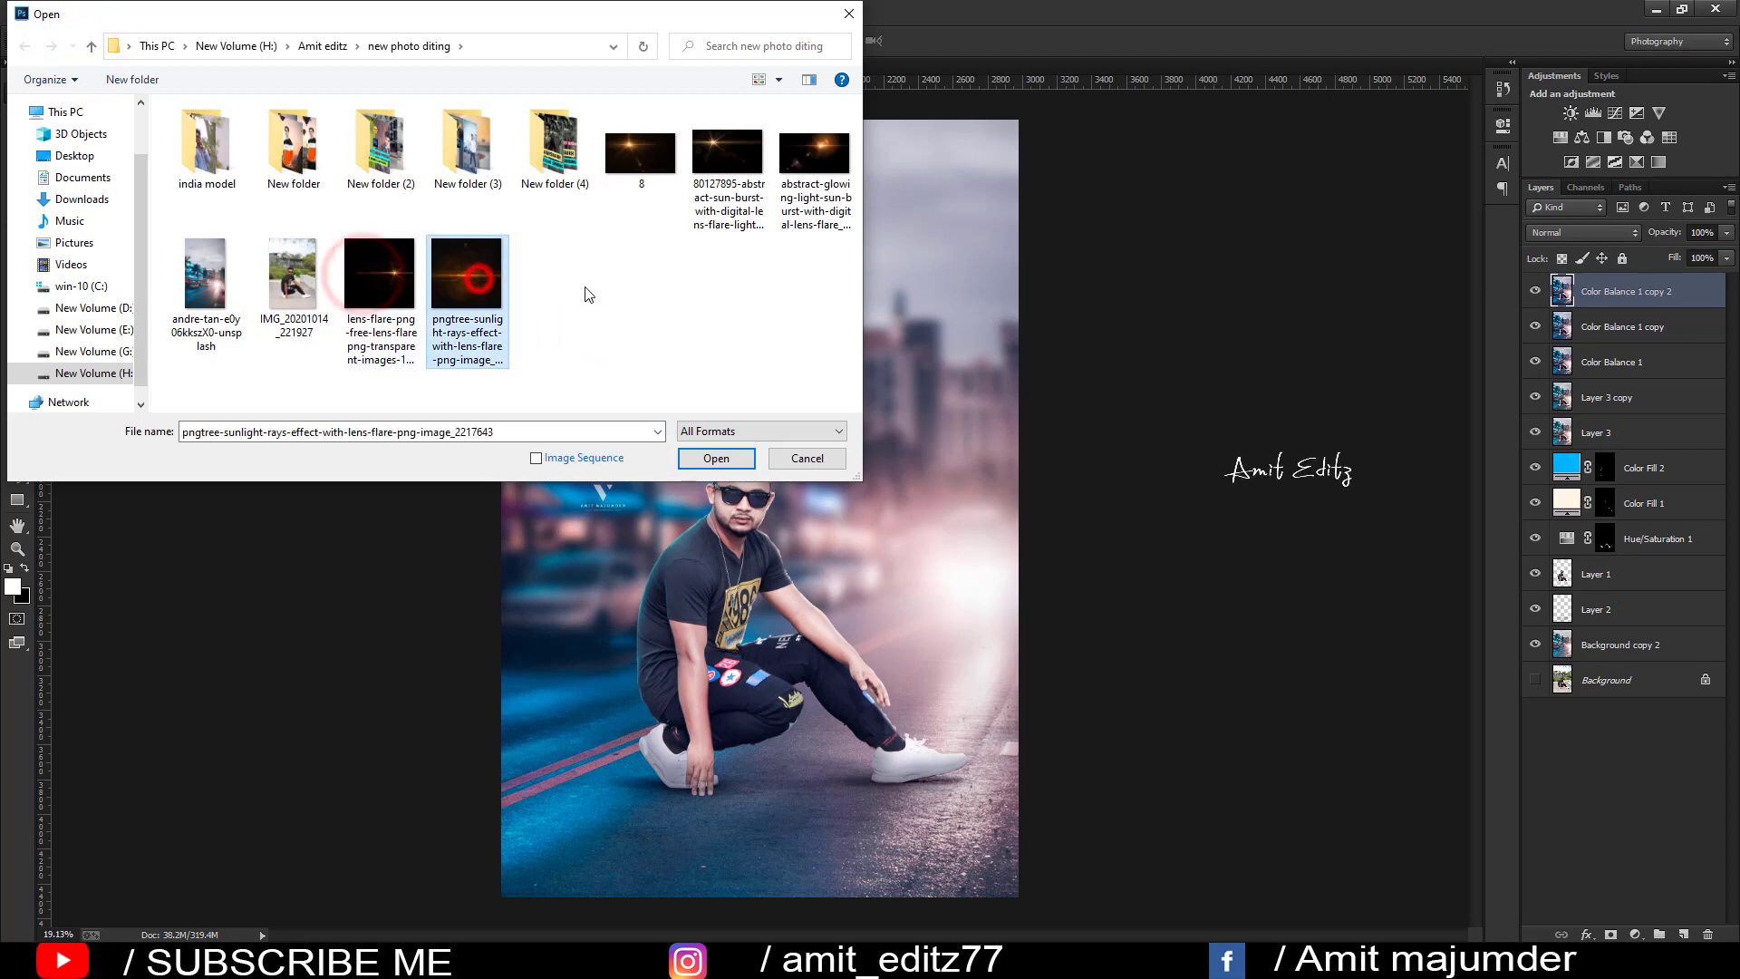
{"action": "left_click", "coordinate": [410, 292], "text": "ctrl"}
{"action": "left_click", "coordinate": [715, 458]}
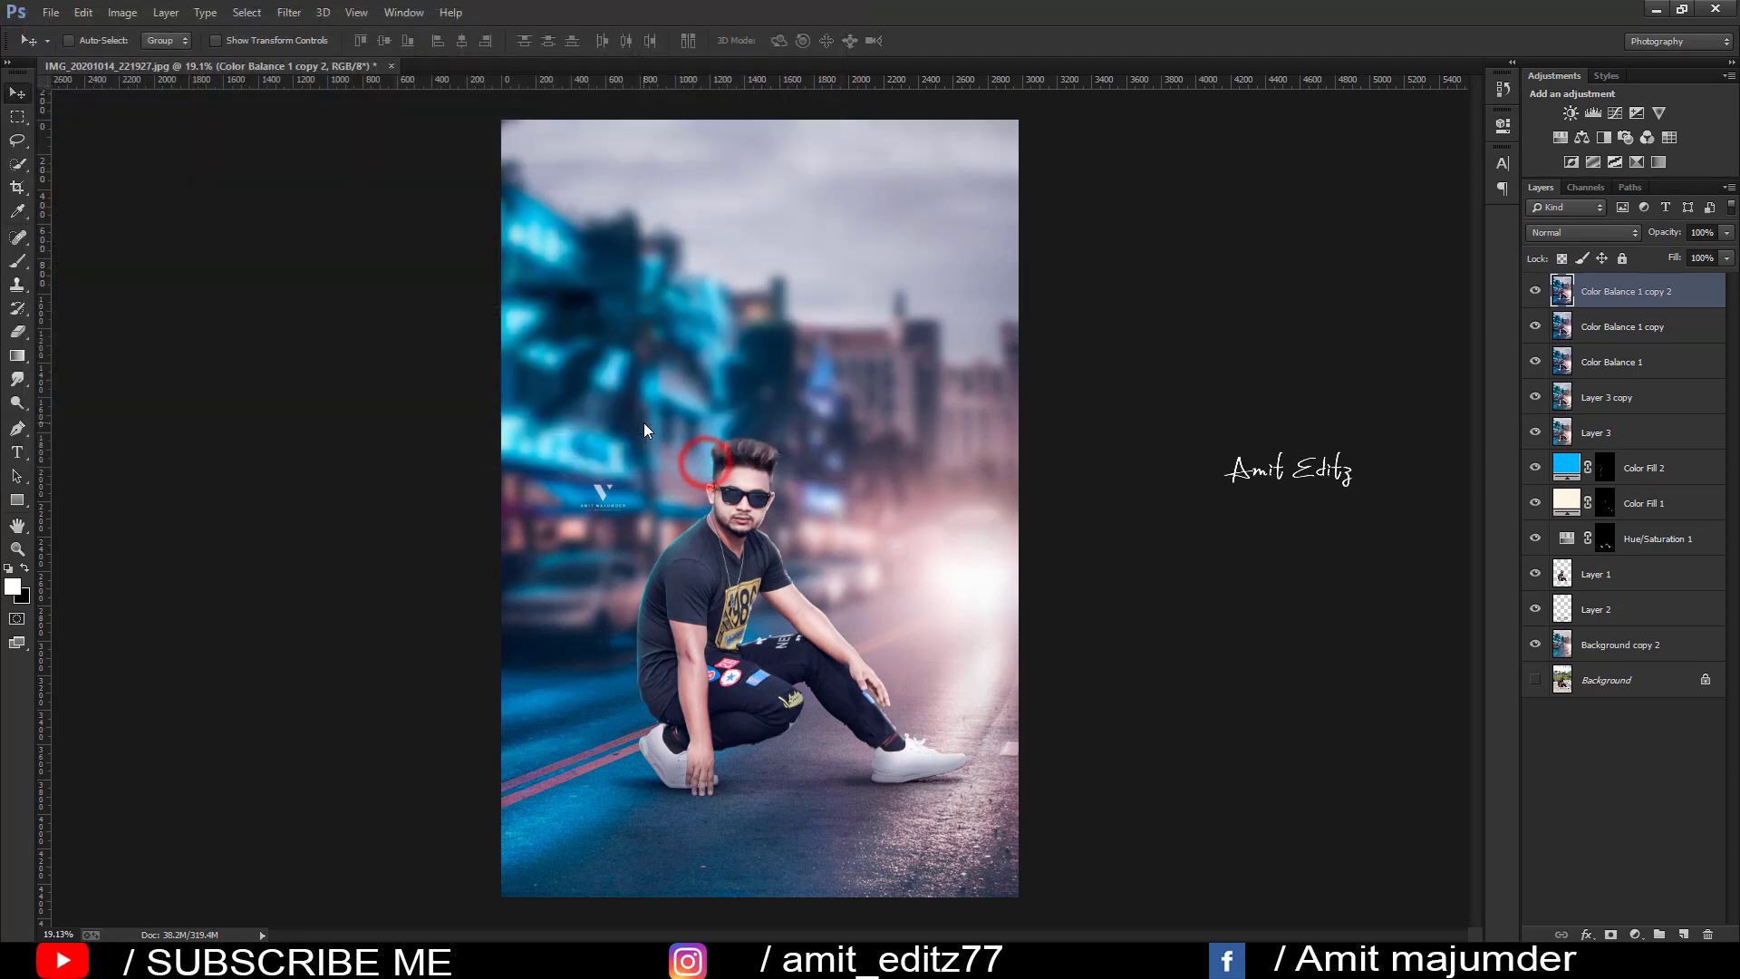
{"action": "left_click", "coordinate": [854, 368]}
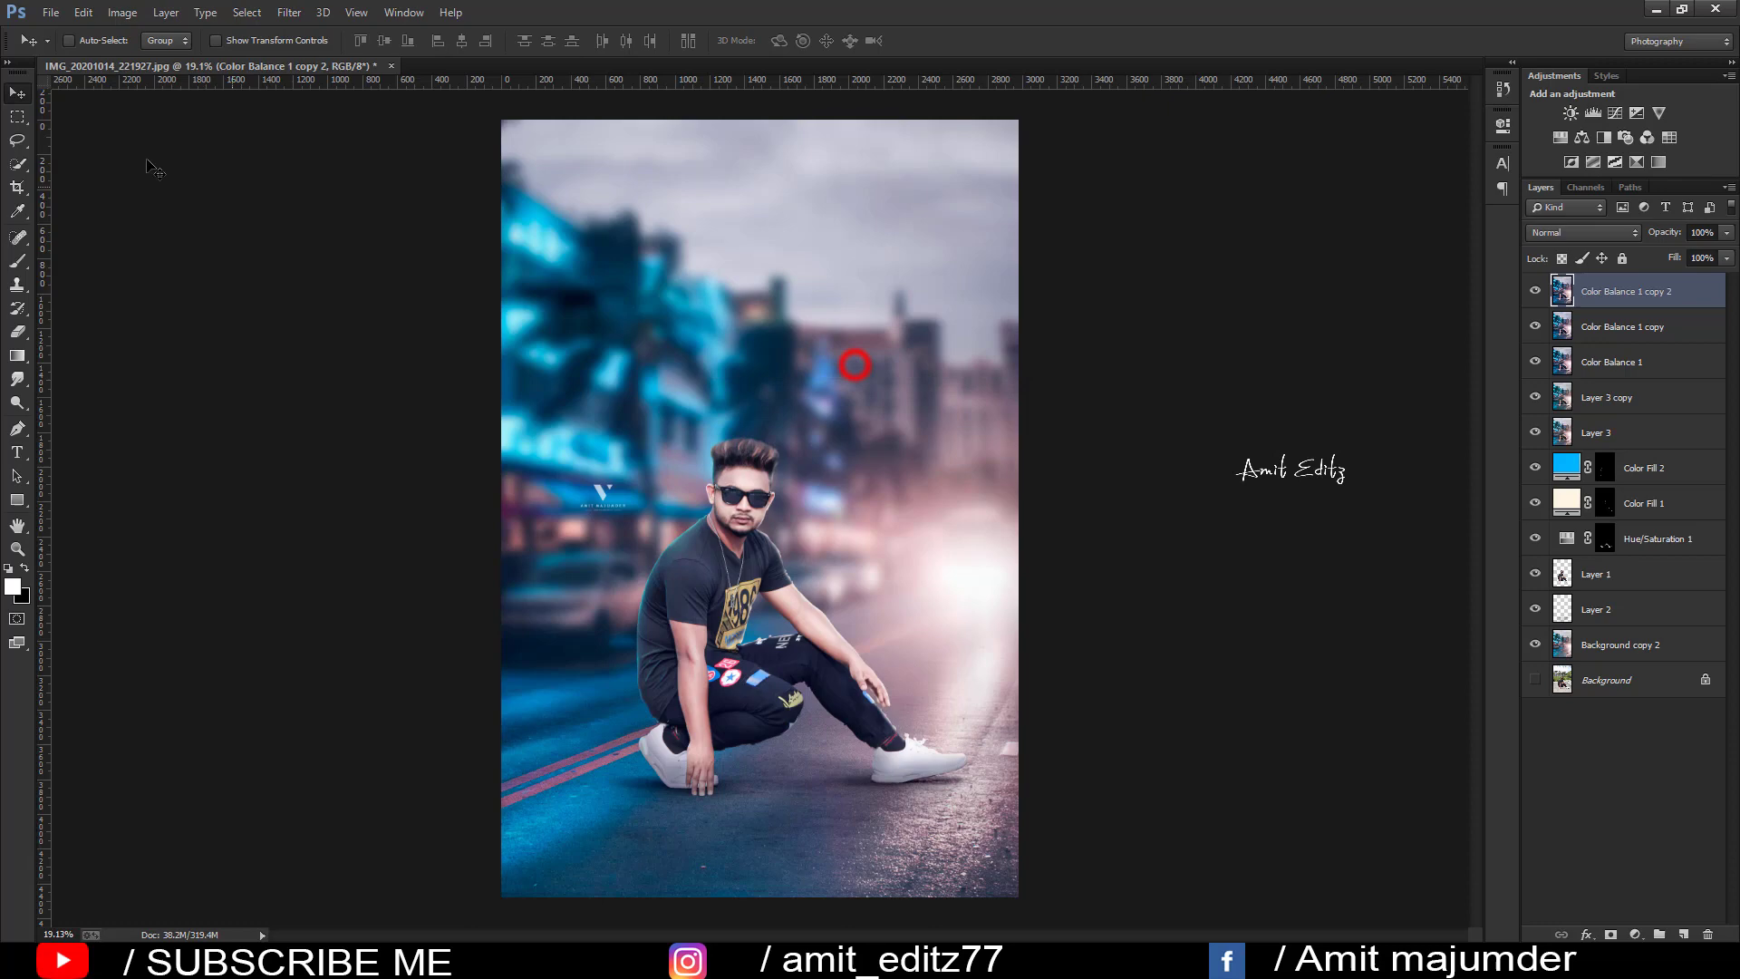
Step: Open the flare image 8.jpg and drag it into the composite as Layer 4
{"action": "left_click", "coordinate": [51, 13]}
{"action": "left_click", "coordinate": [56, 45]}
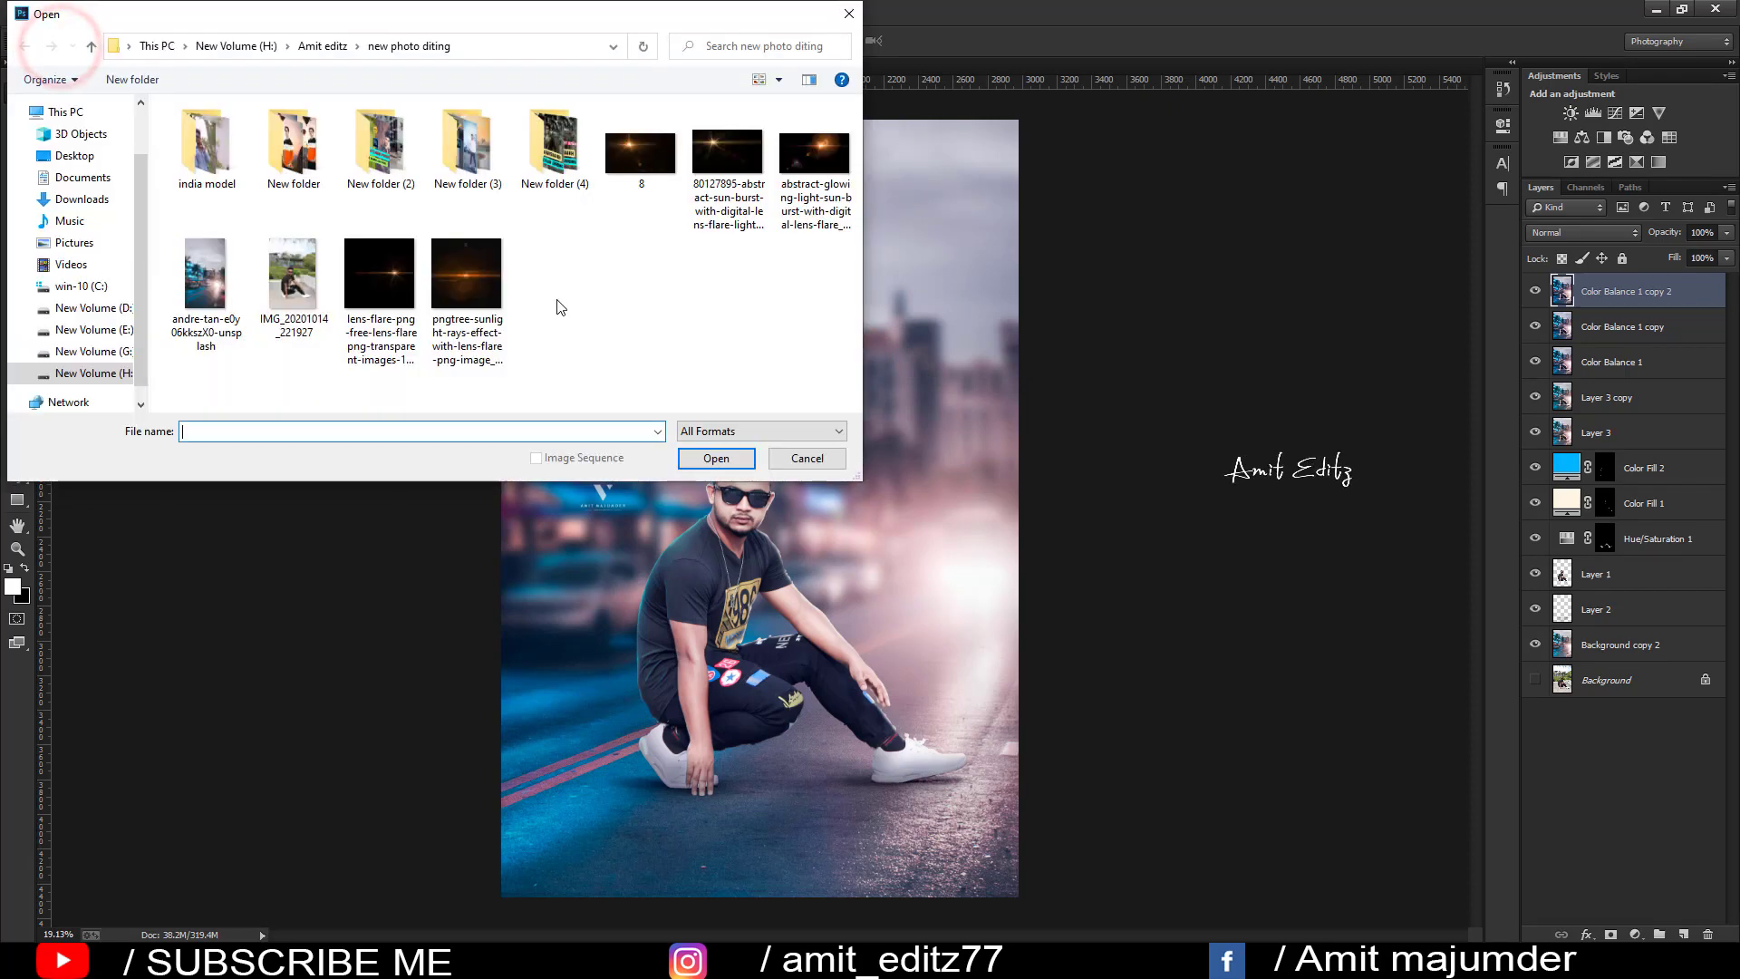
{"action": "left_click", "coordinate": [480, 272]}
{"action": "left_click", "coordinate": [622, 160]}
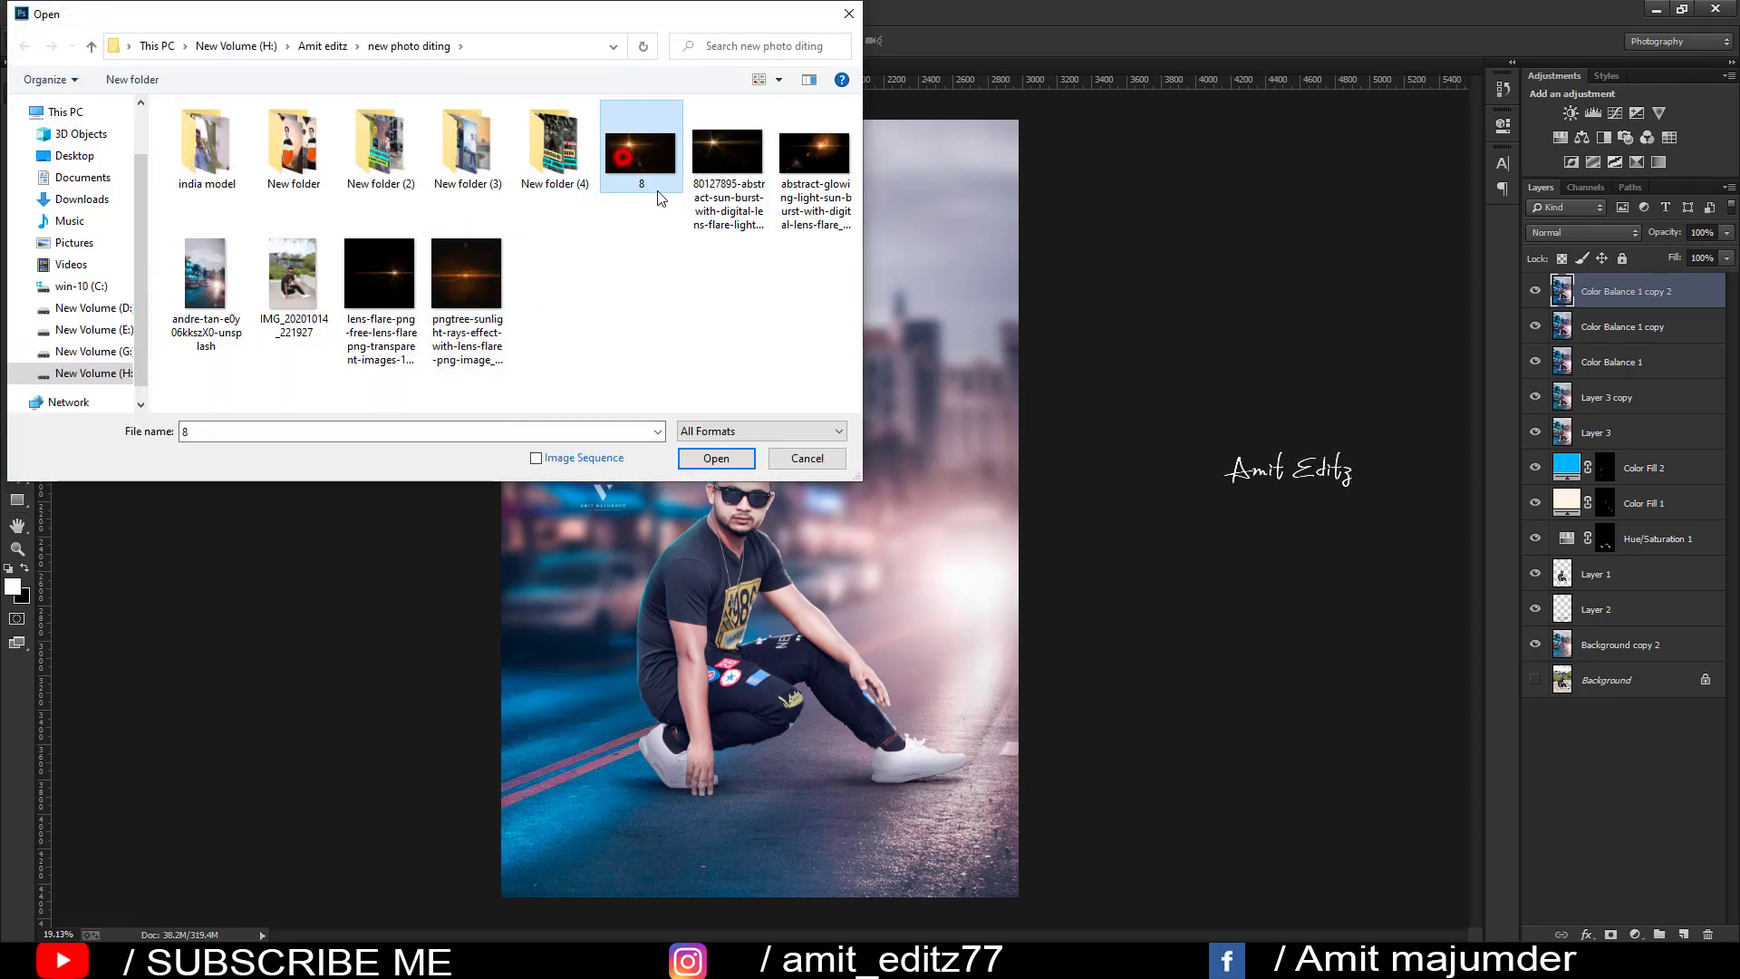
{"action": "left_click", "coordinate": [720, 459]}
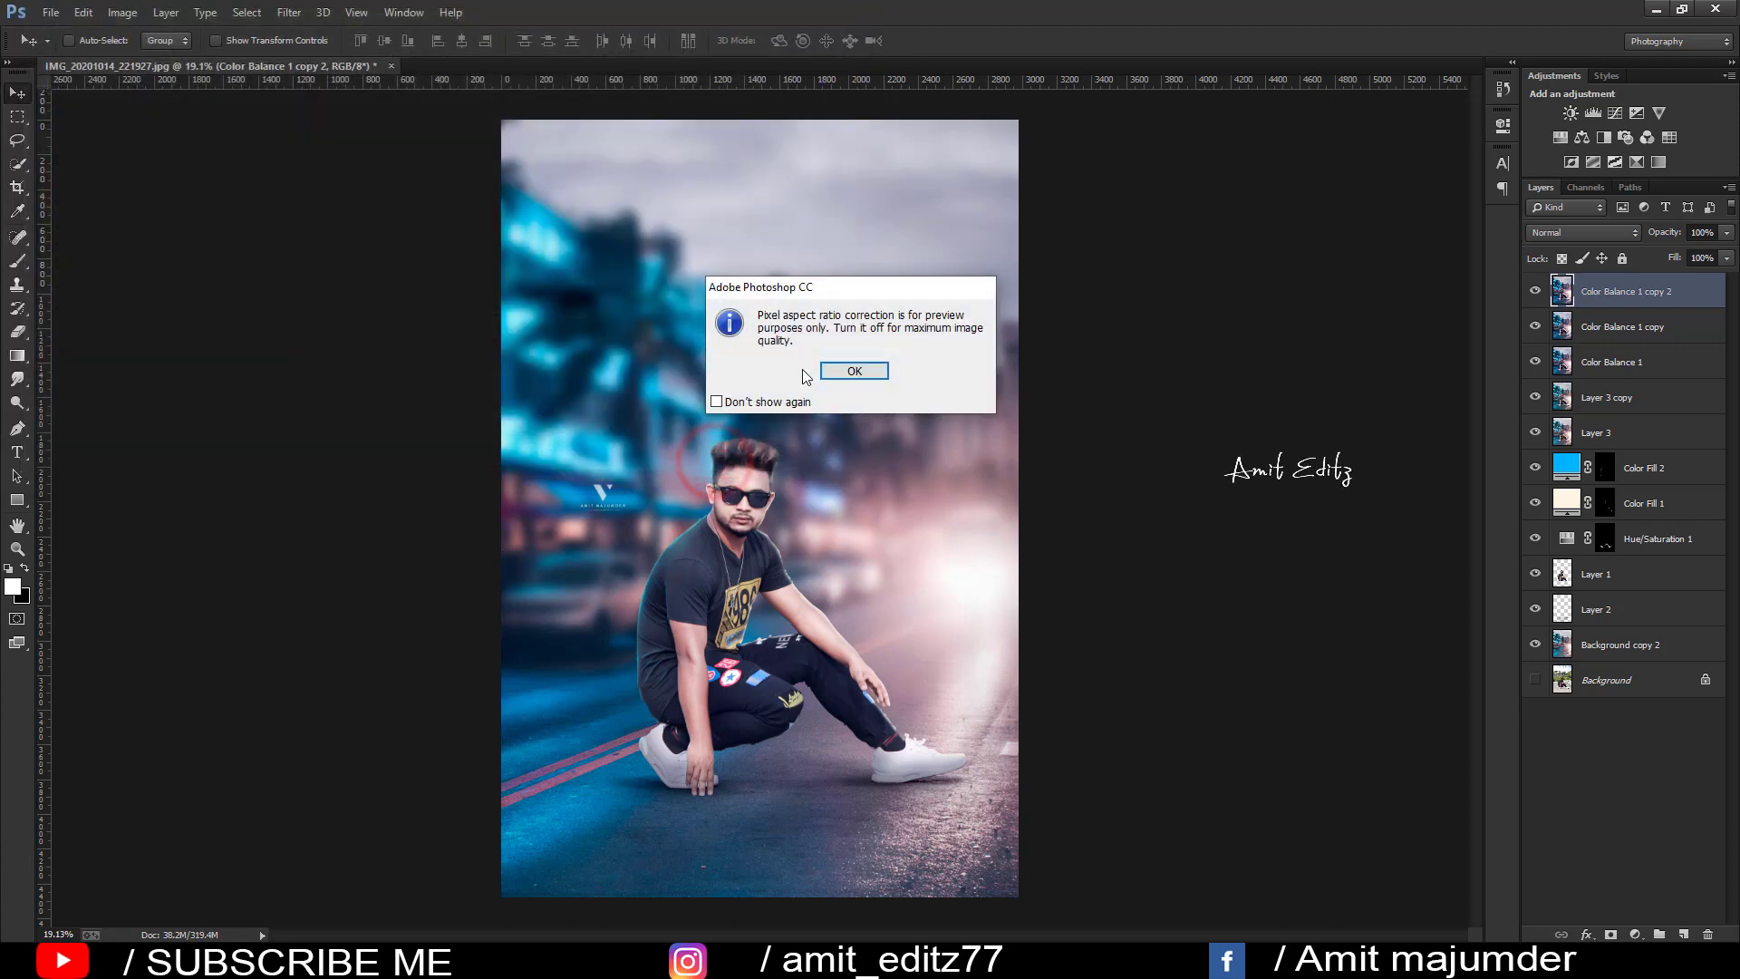
{"action": "left_click", "coordinate": [850, 370]}
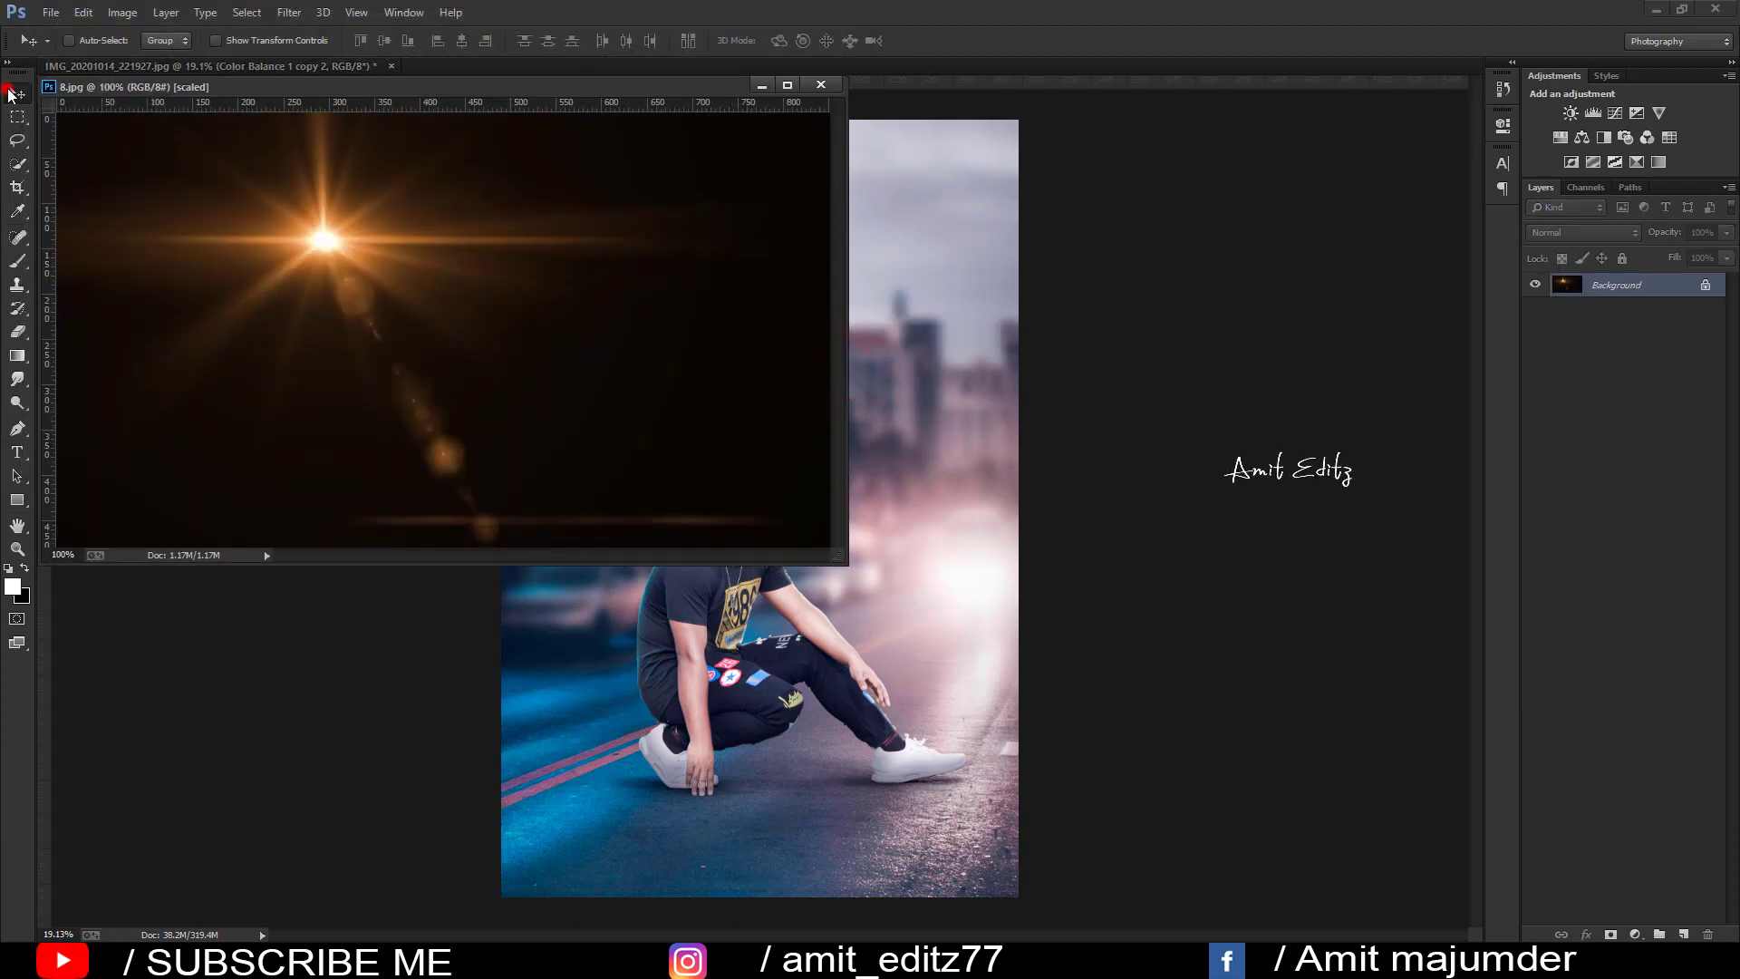
{"action": "left_click_drag", "start_coordinate": [203, 182], "coordinate": [963, 544]}
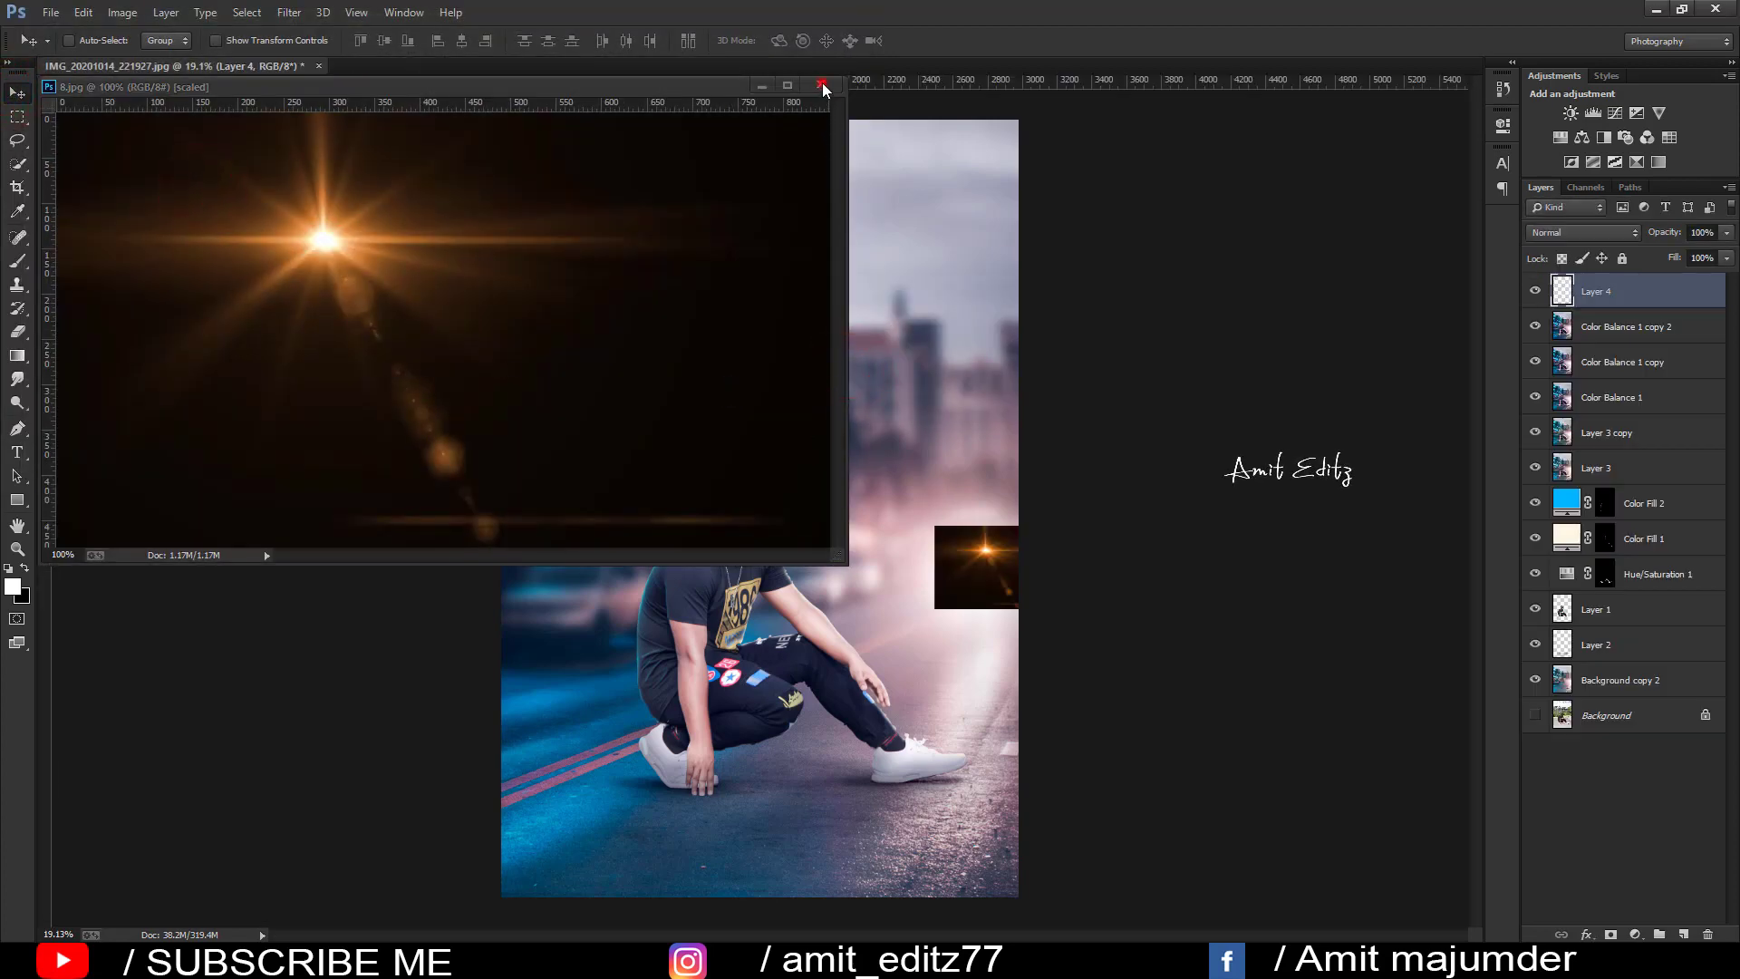
Step: Close 8.jpg, set Layer 4 to Screen blend mode and enlarge the flare
{"action": "left_click", "coordinate": [1577, 233]}
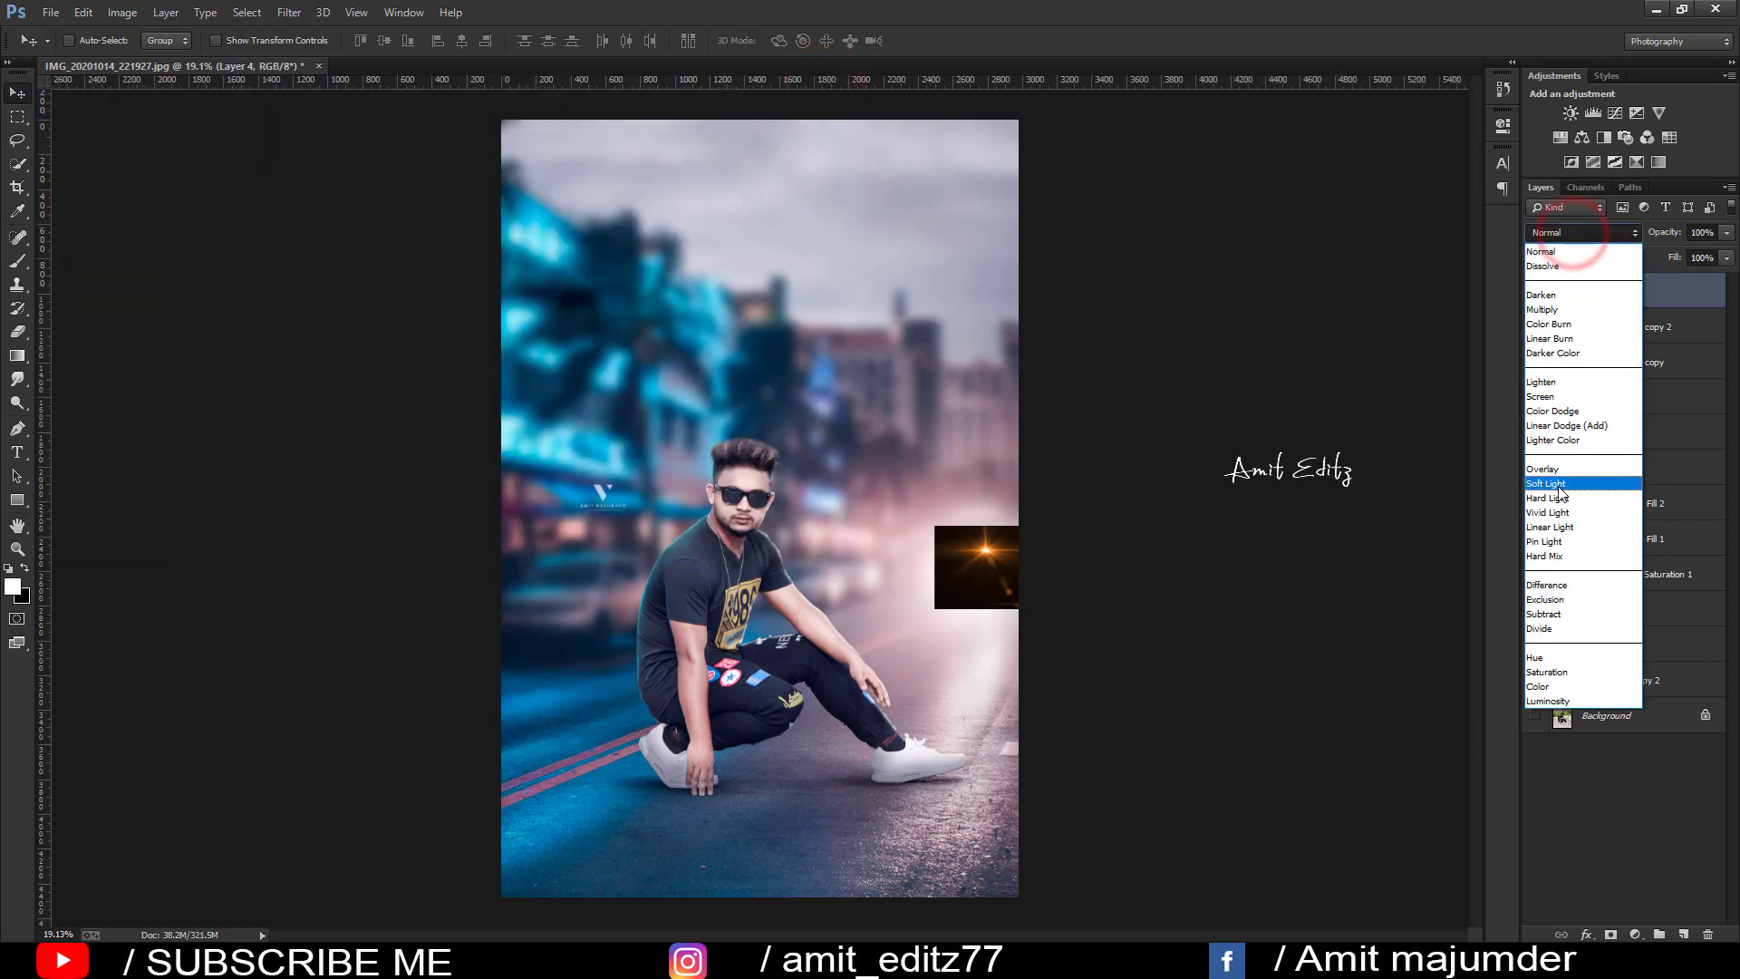
{"action": "left_click", "coordinate": [1541, 396]}
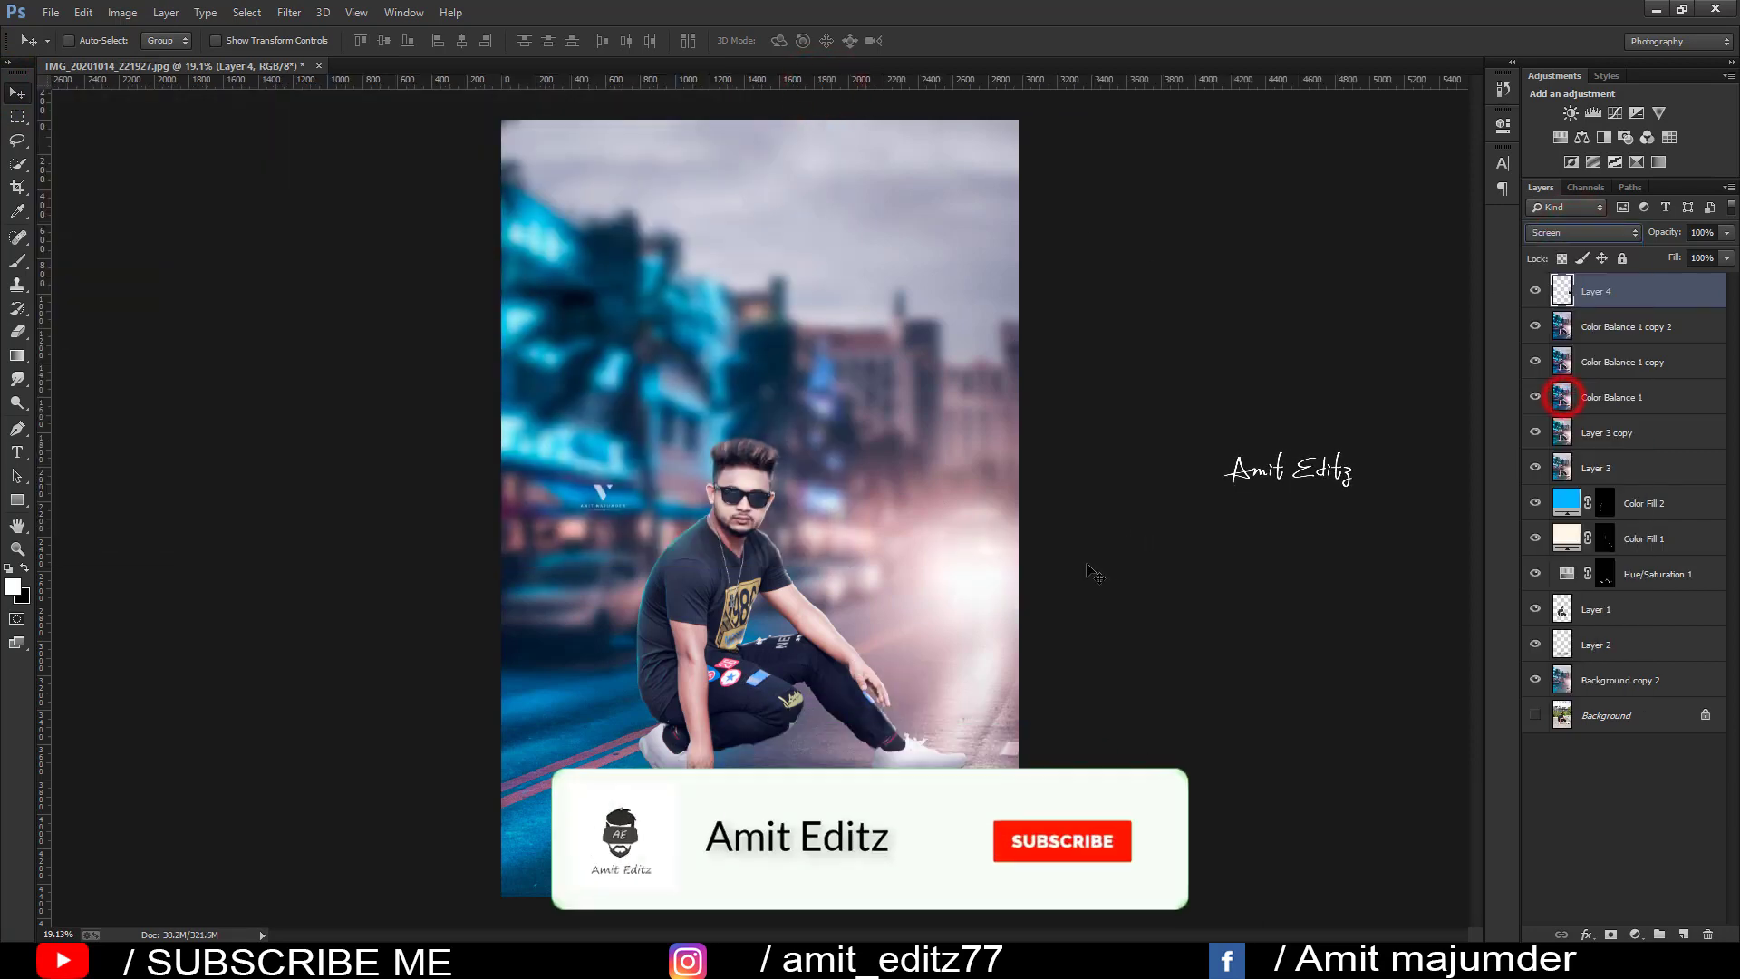
{"action": "key", "text": "ctrl+t"}
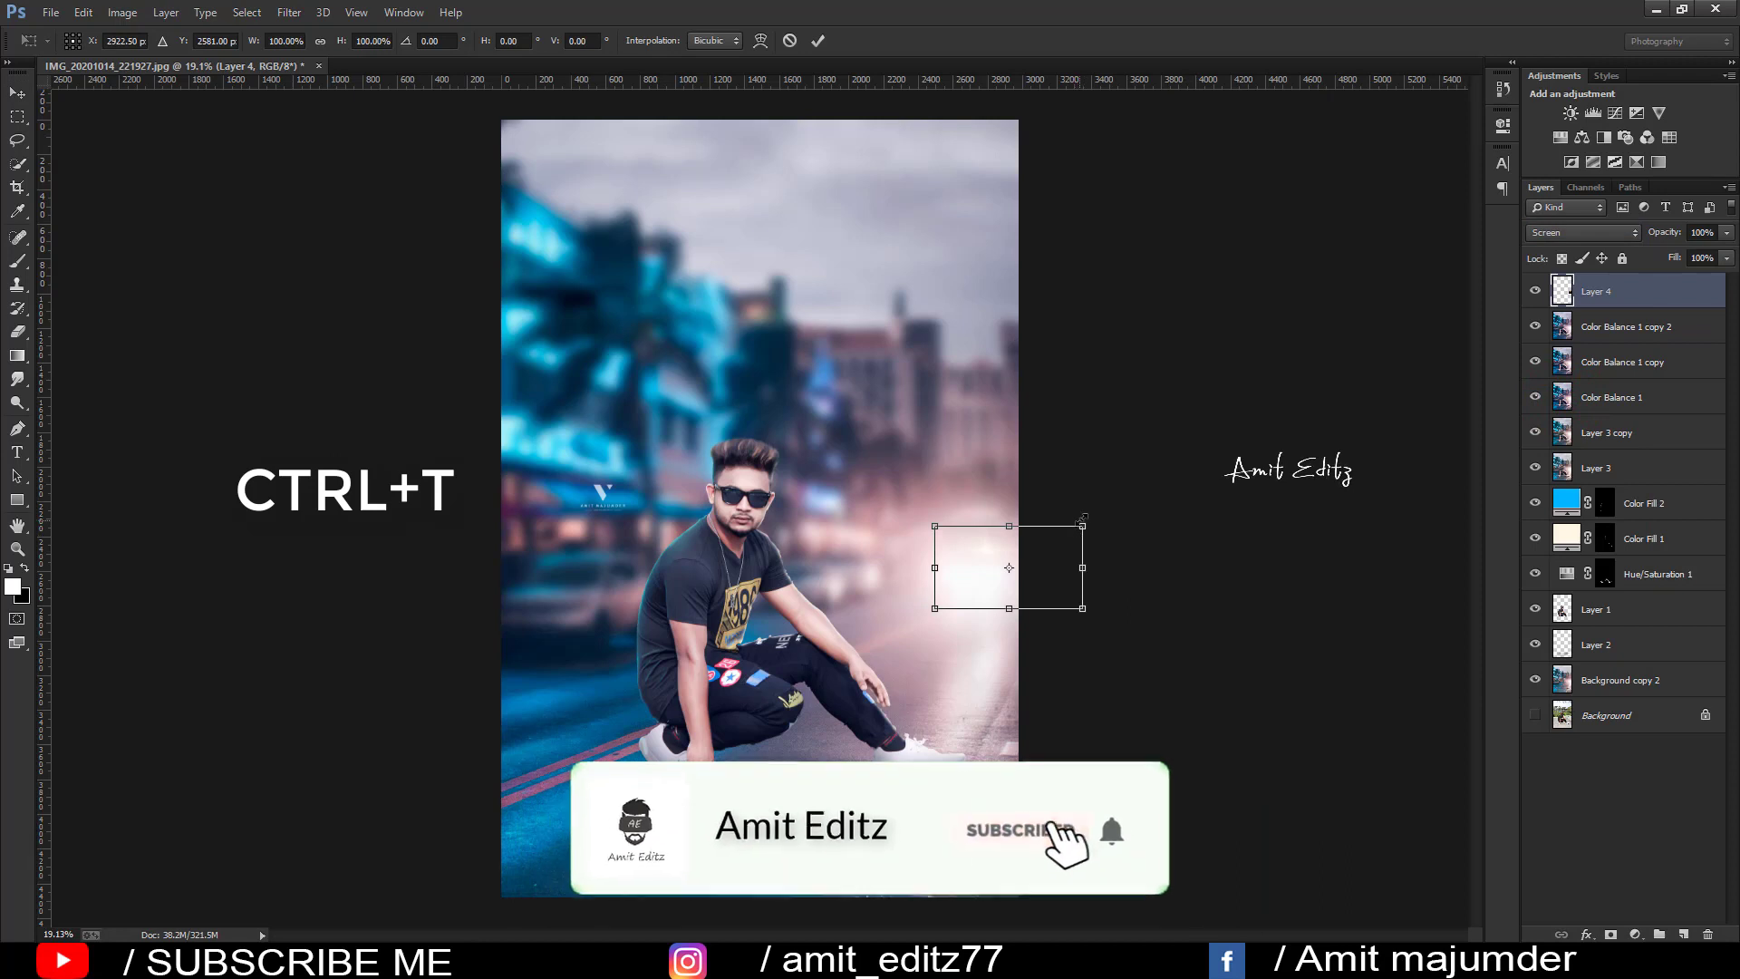
{"action": "left_click_drag", "start_coordinate": [1090, 520], "coordinate": [1252, 434]}
{"action": "left_click_drag", "start_coordinate": [1028, 533], "coordinate": [1042, 587]}
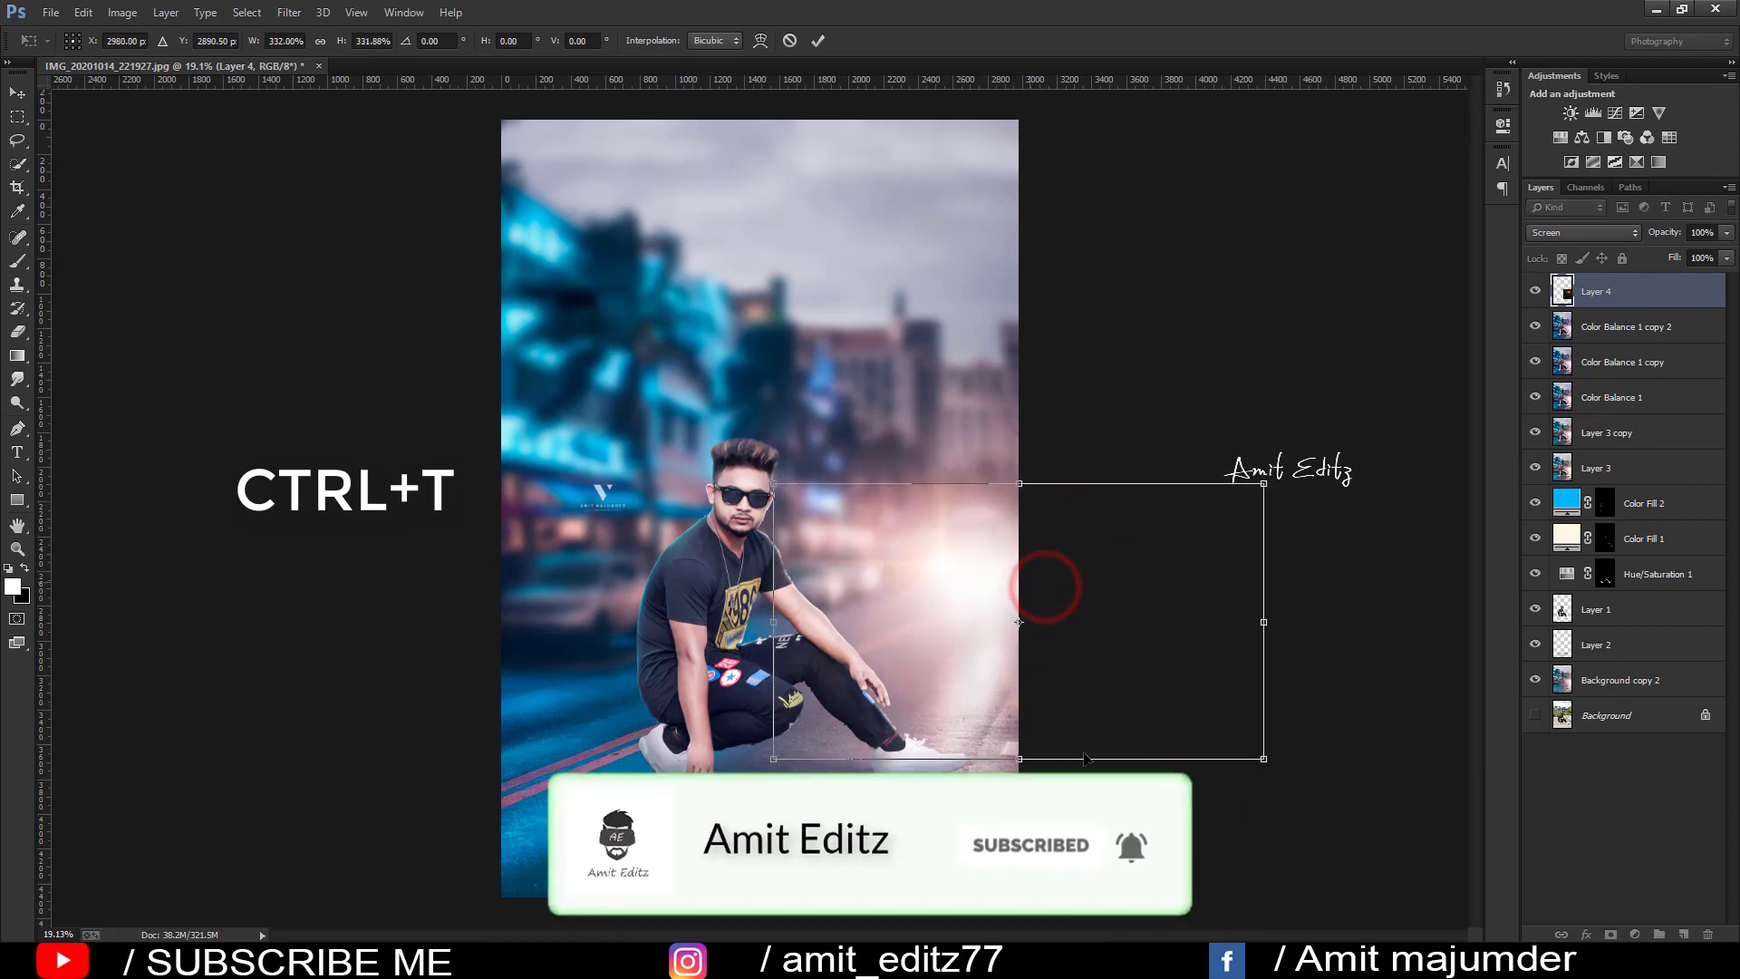
Step: Flip the flare horizontally, enlarge it further and place it left behind the man
{"action": "right_click", "coordinate": [949, 563]}
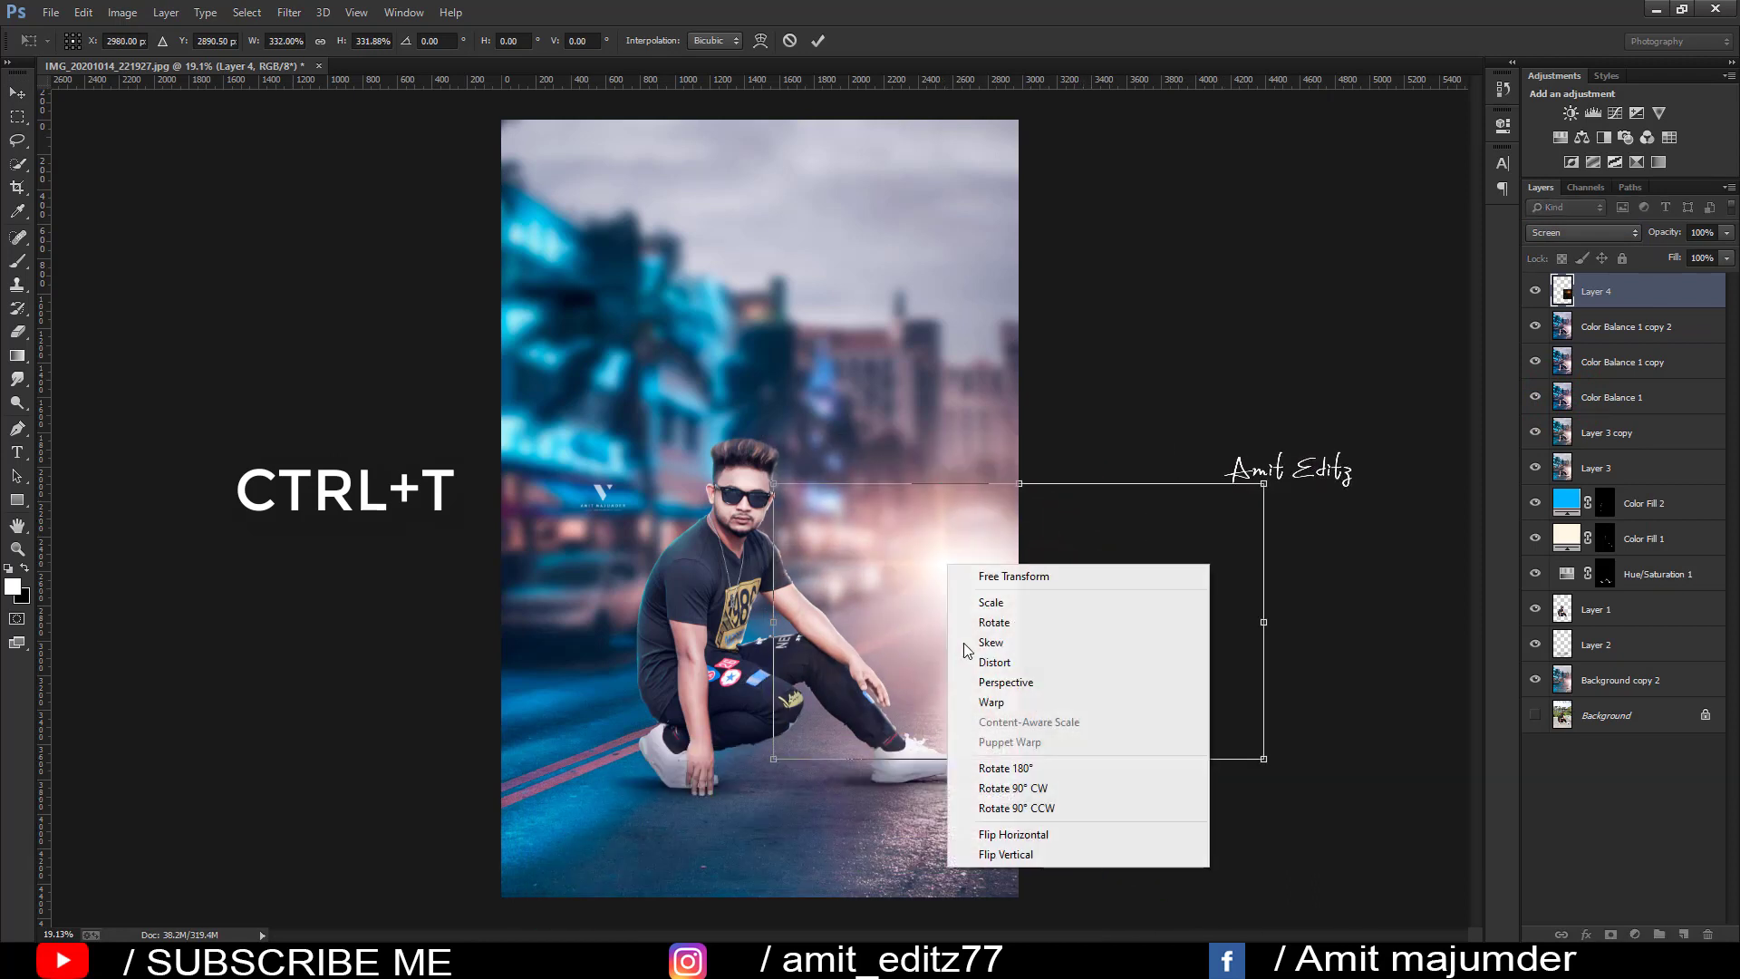
{"action": "left_click", "coordinate": [1015, 832]}
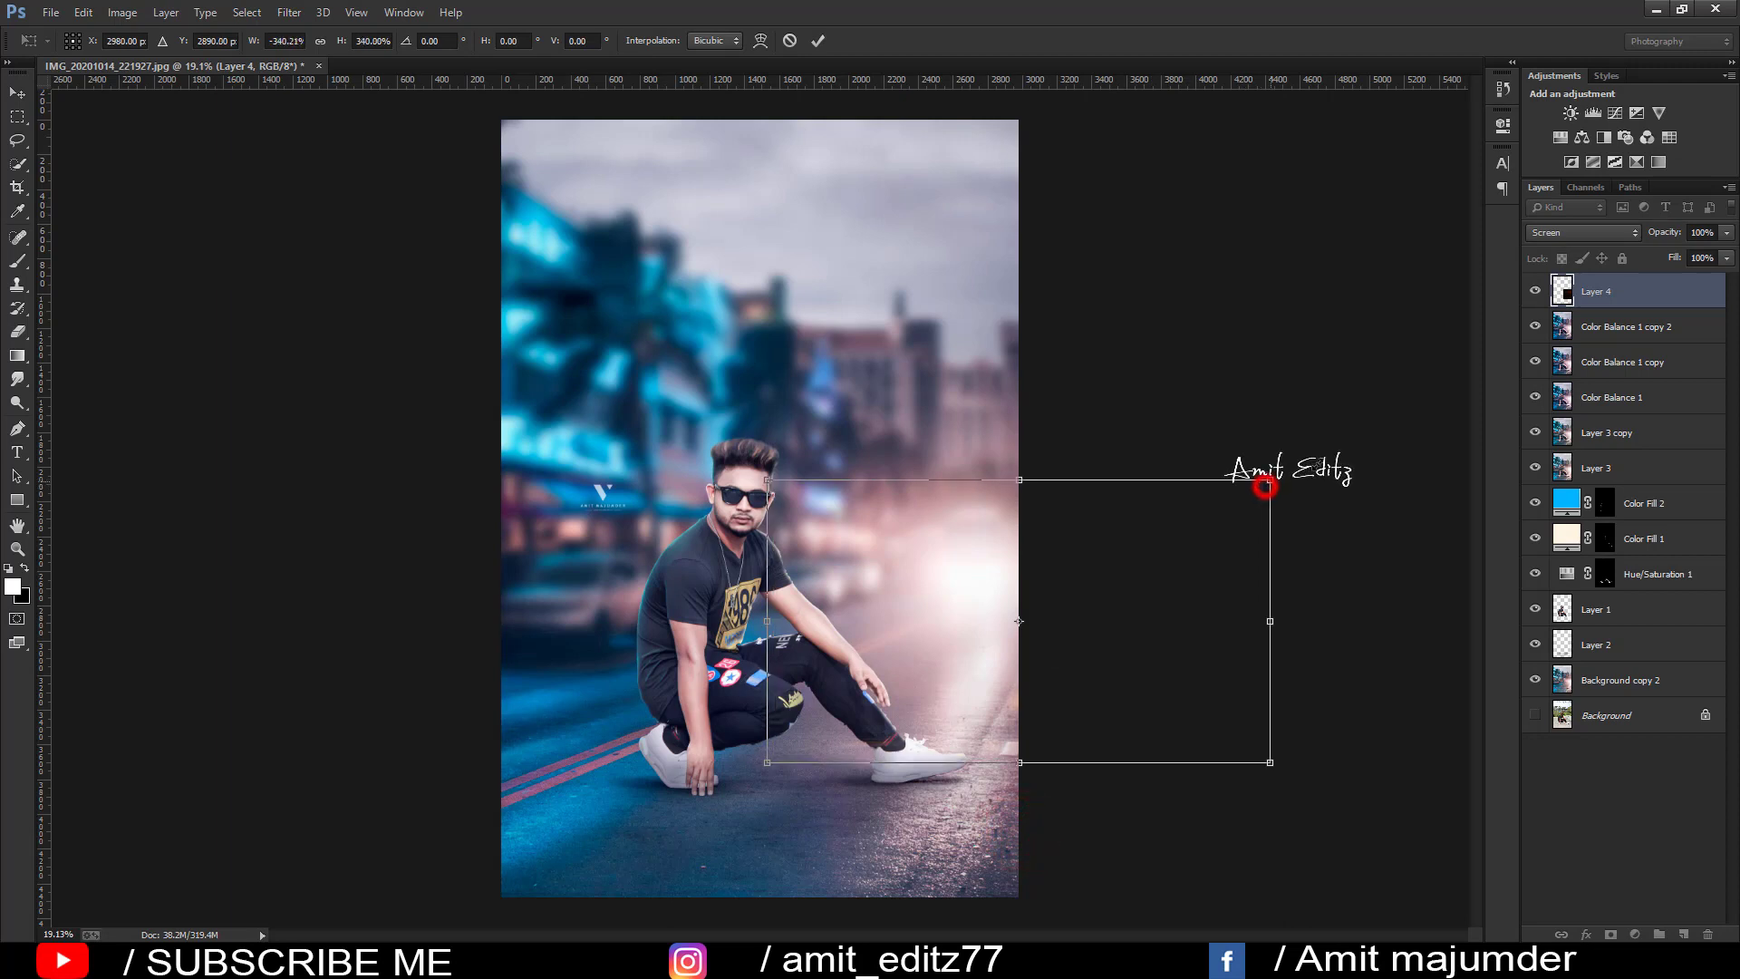
{"action": "left_click_drag", "start_coordinate": [1262, 486], "coordinate": [1314, 454]}
{"action": "left_click_drag", "start_coordinate": [1079, 601], "coordinate": [928, 614]}
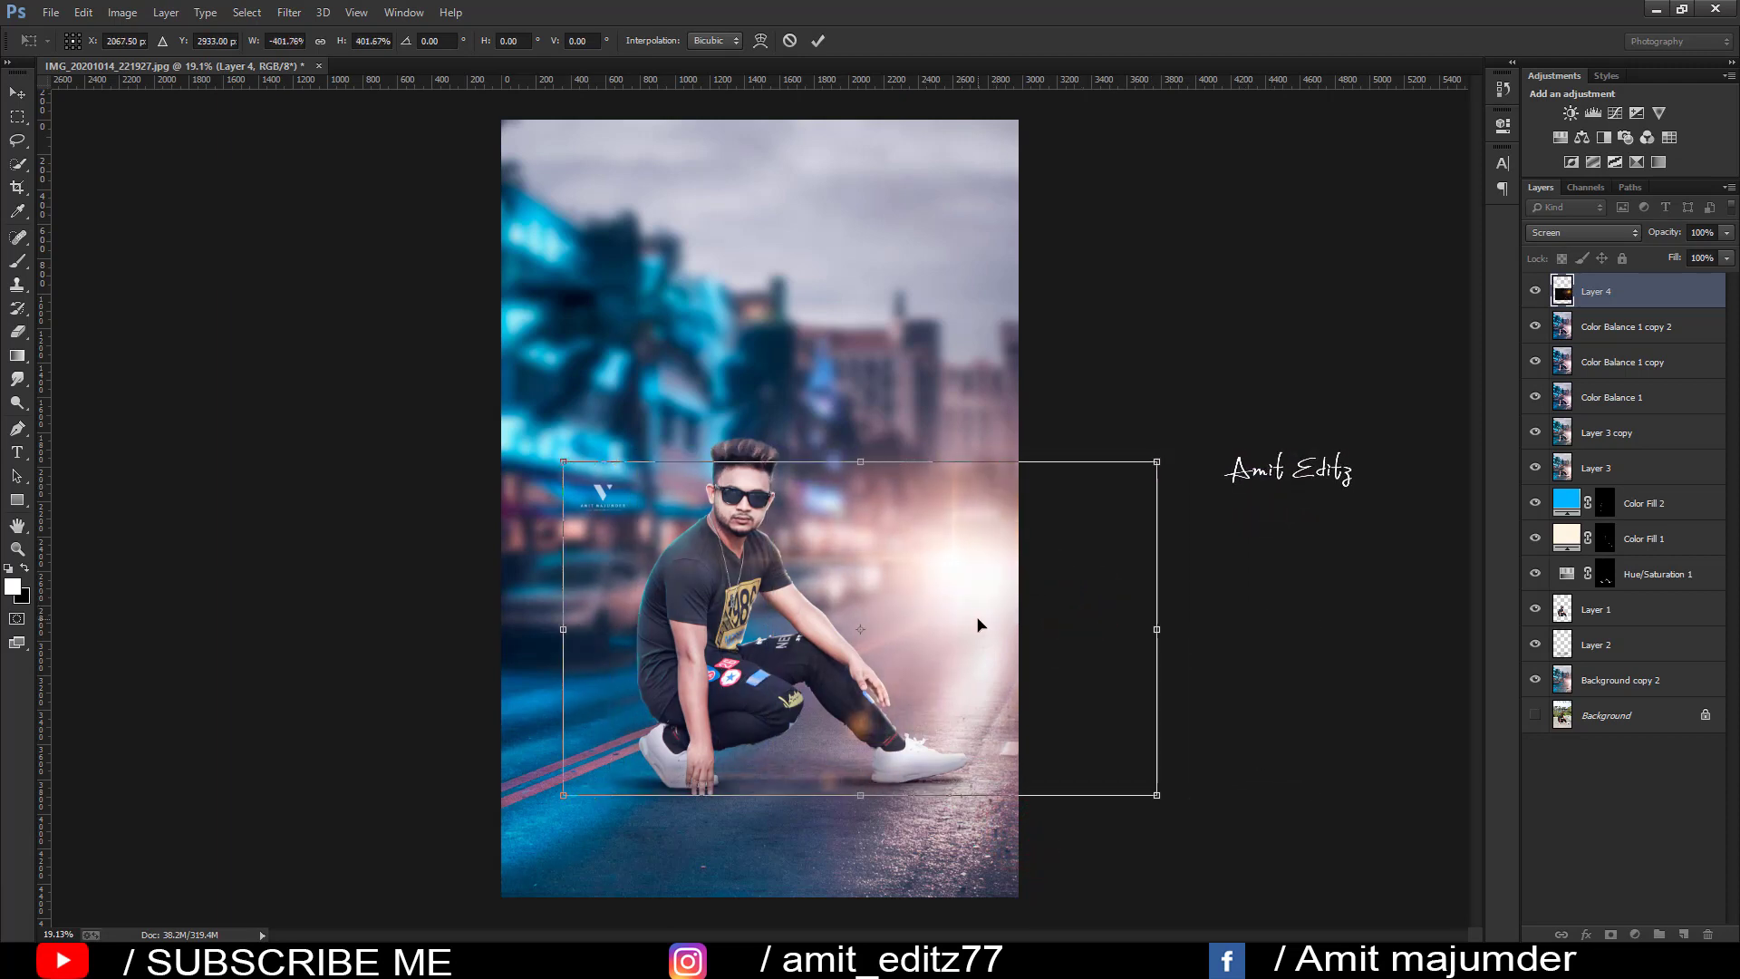
{"action": "key", "text": "Return"}
{"action": "left_click", "coordinate": [971, 577]}
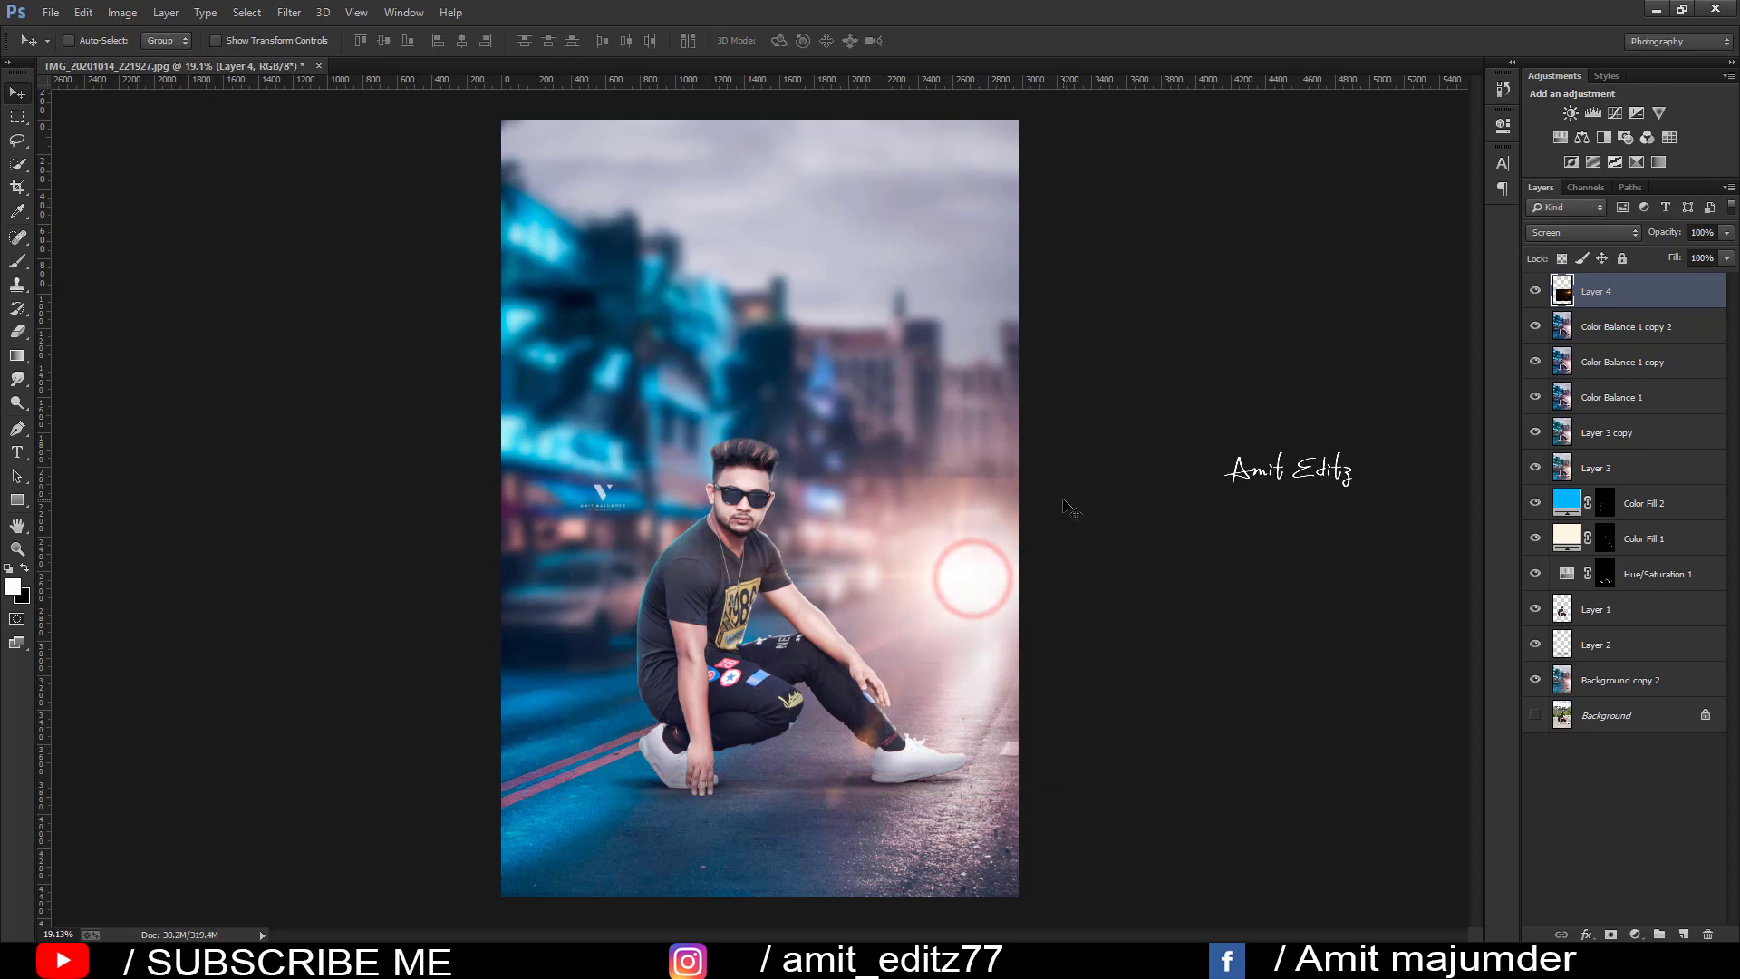
Step: Apply Levels to the flare layer with the black input raised to 36
{"action": "left_click", "coordinate": [124, 13]}
{"action": "mouse_move", "coordinate": [149, 58]}
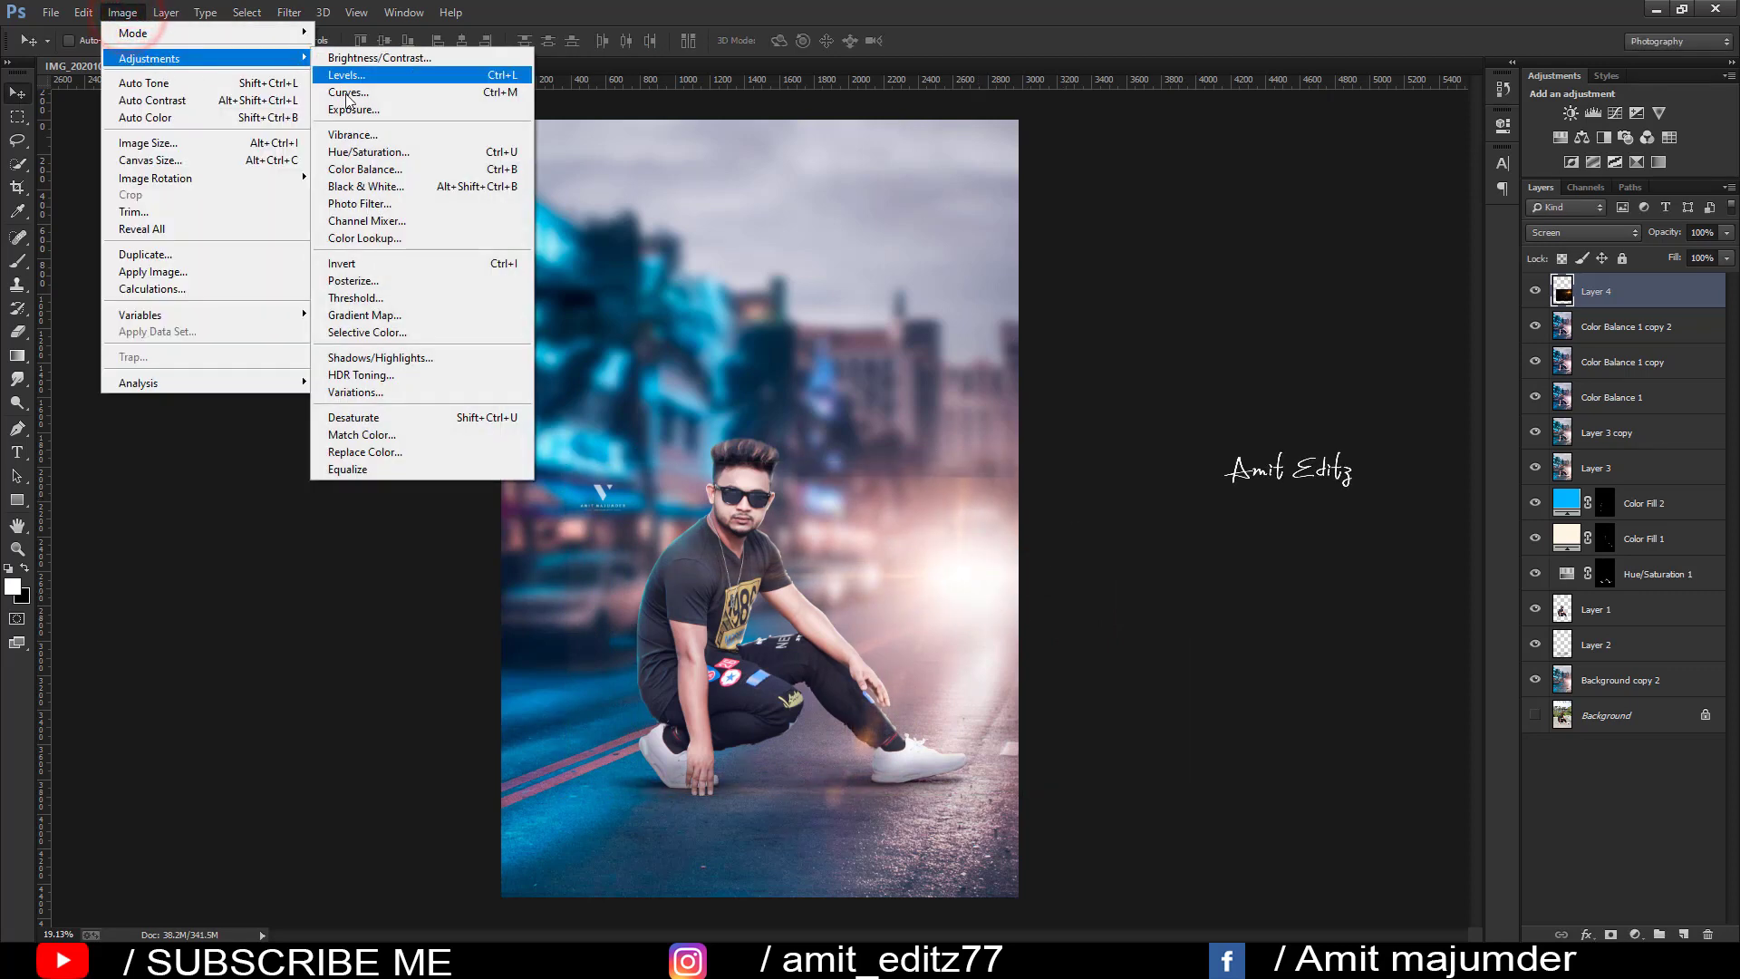
{"action": "left_click", "coordinate": [357, 152]}
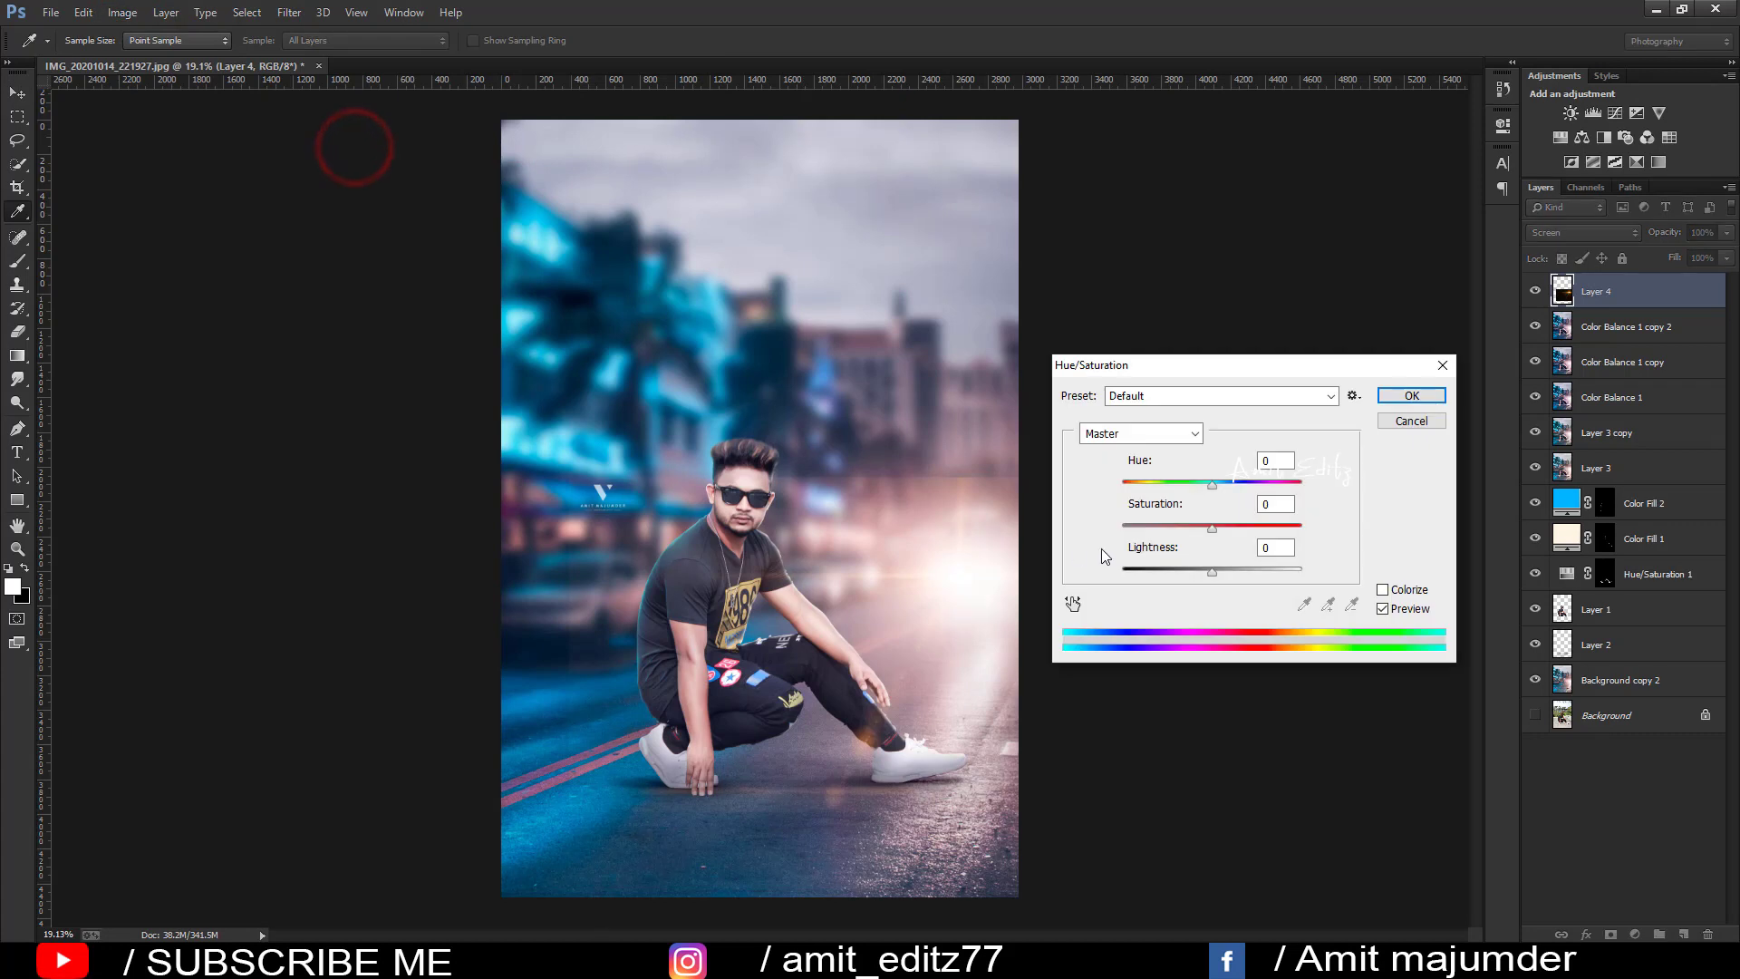
{"action": "left_click", "coordinate": [1412, 420]}
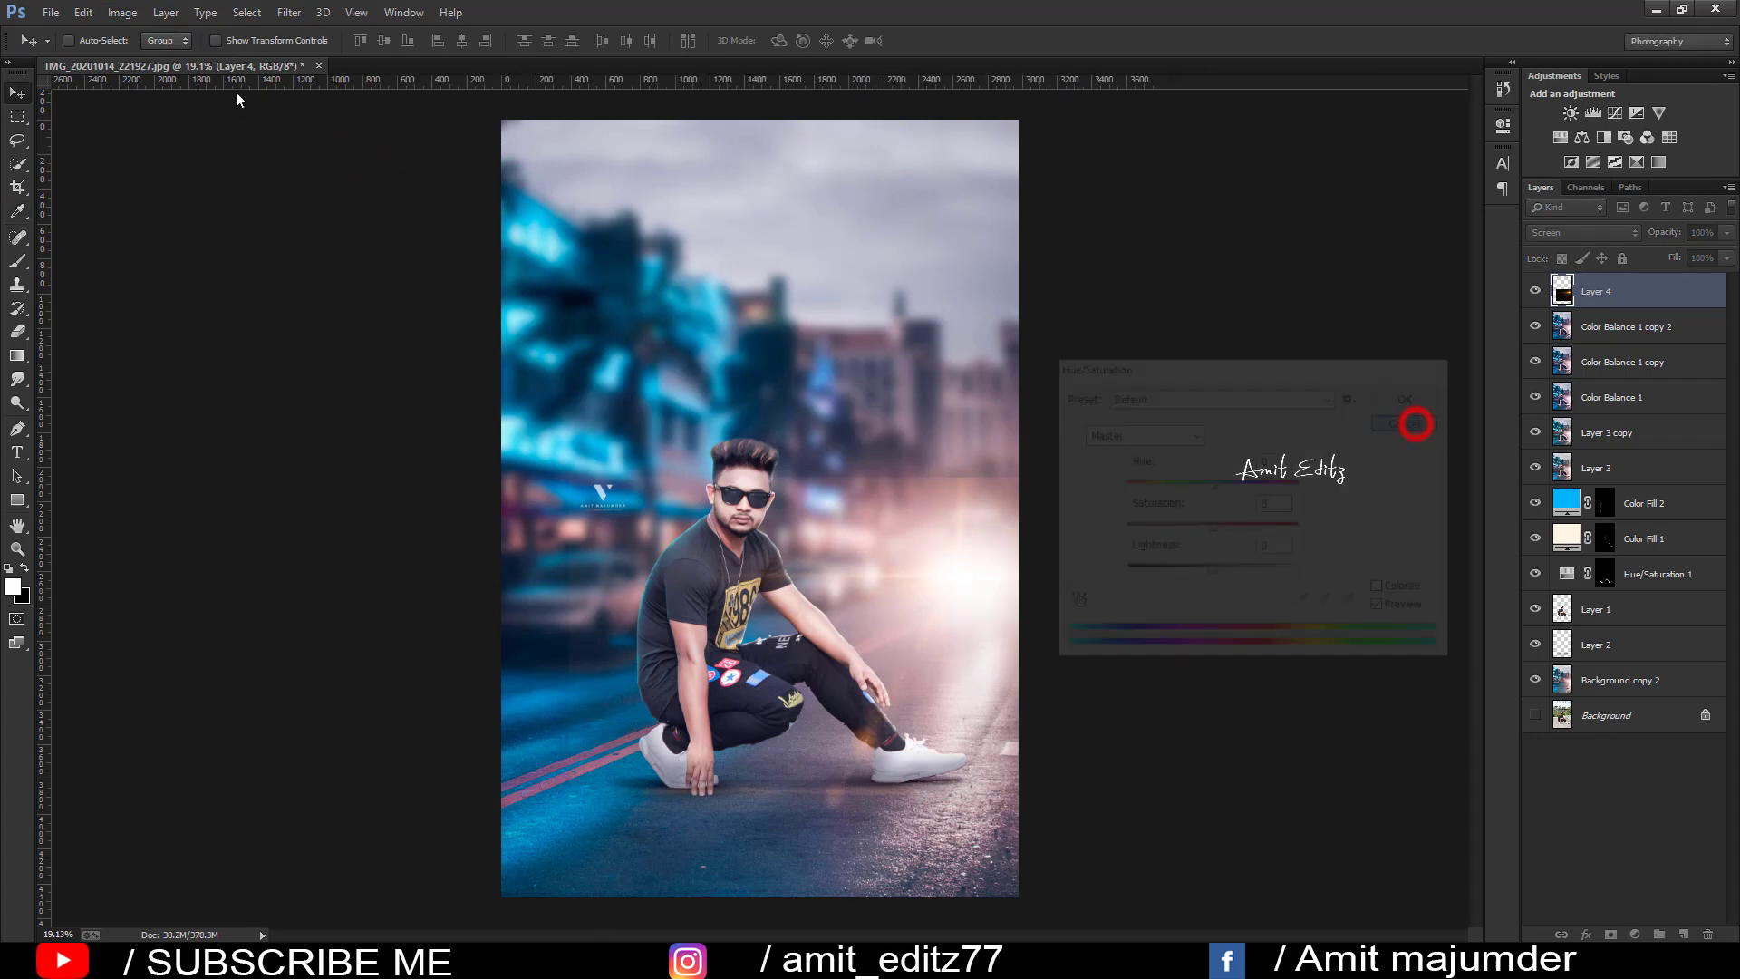
{"action": "left_click", "coordinate": [124, 13]}
{"action": "left_click", "coordinate": [377, 74]}
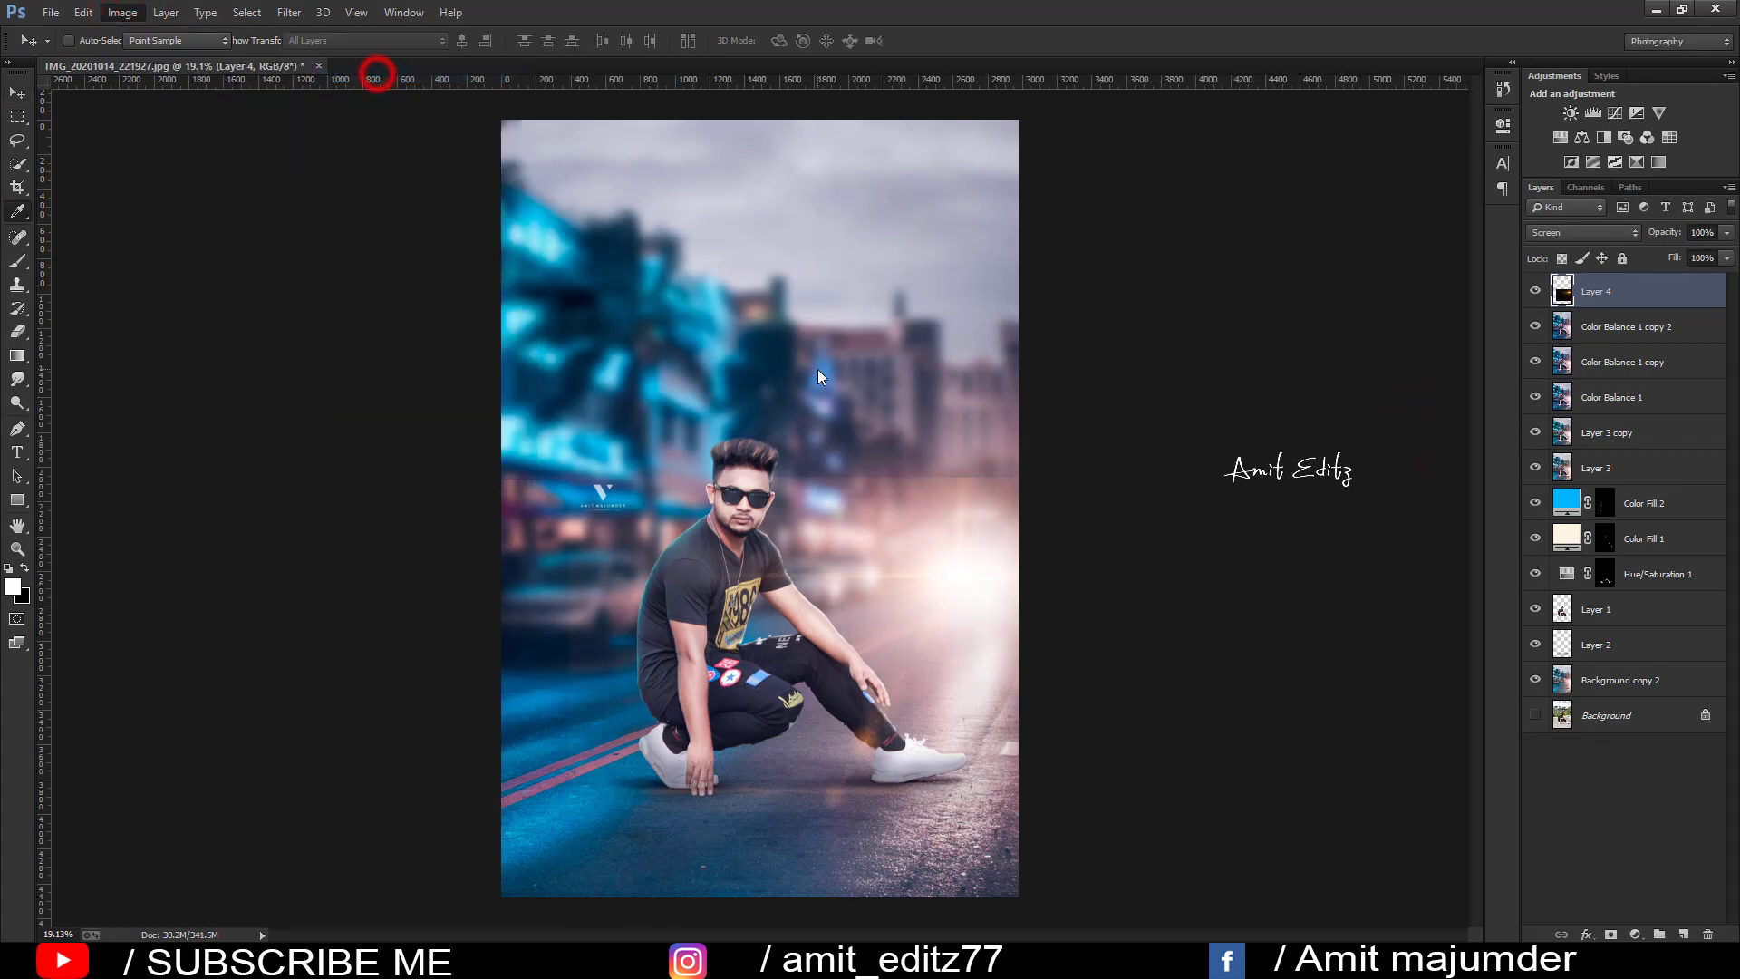
{"action": "left_click_drag", "start_coordinate": [969, 425], "coordinate": [984, 426]}
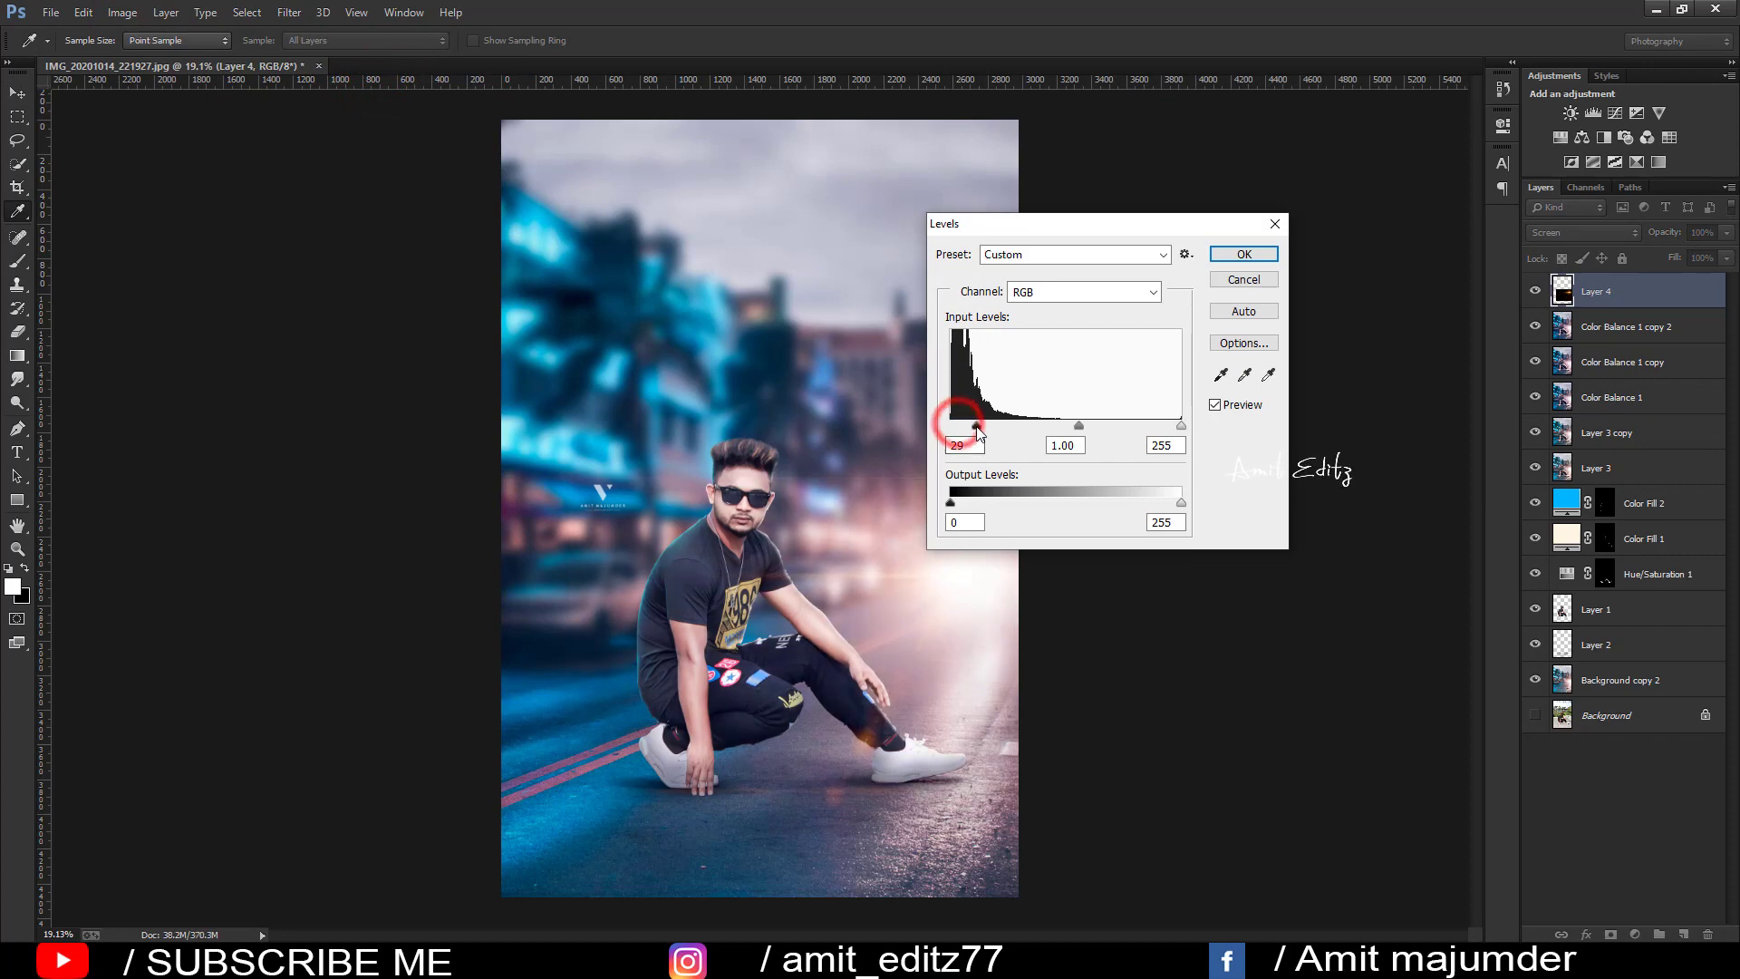
{"action": "left_click", "coordinate": [1245, 255]}
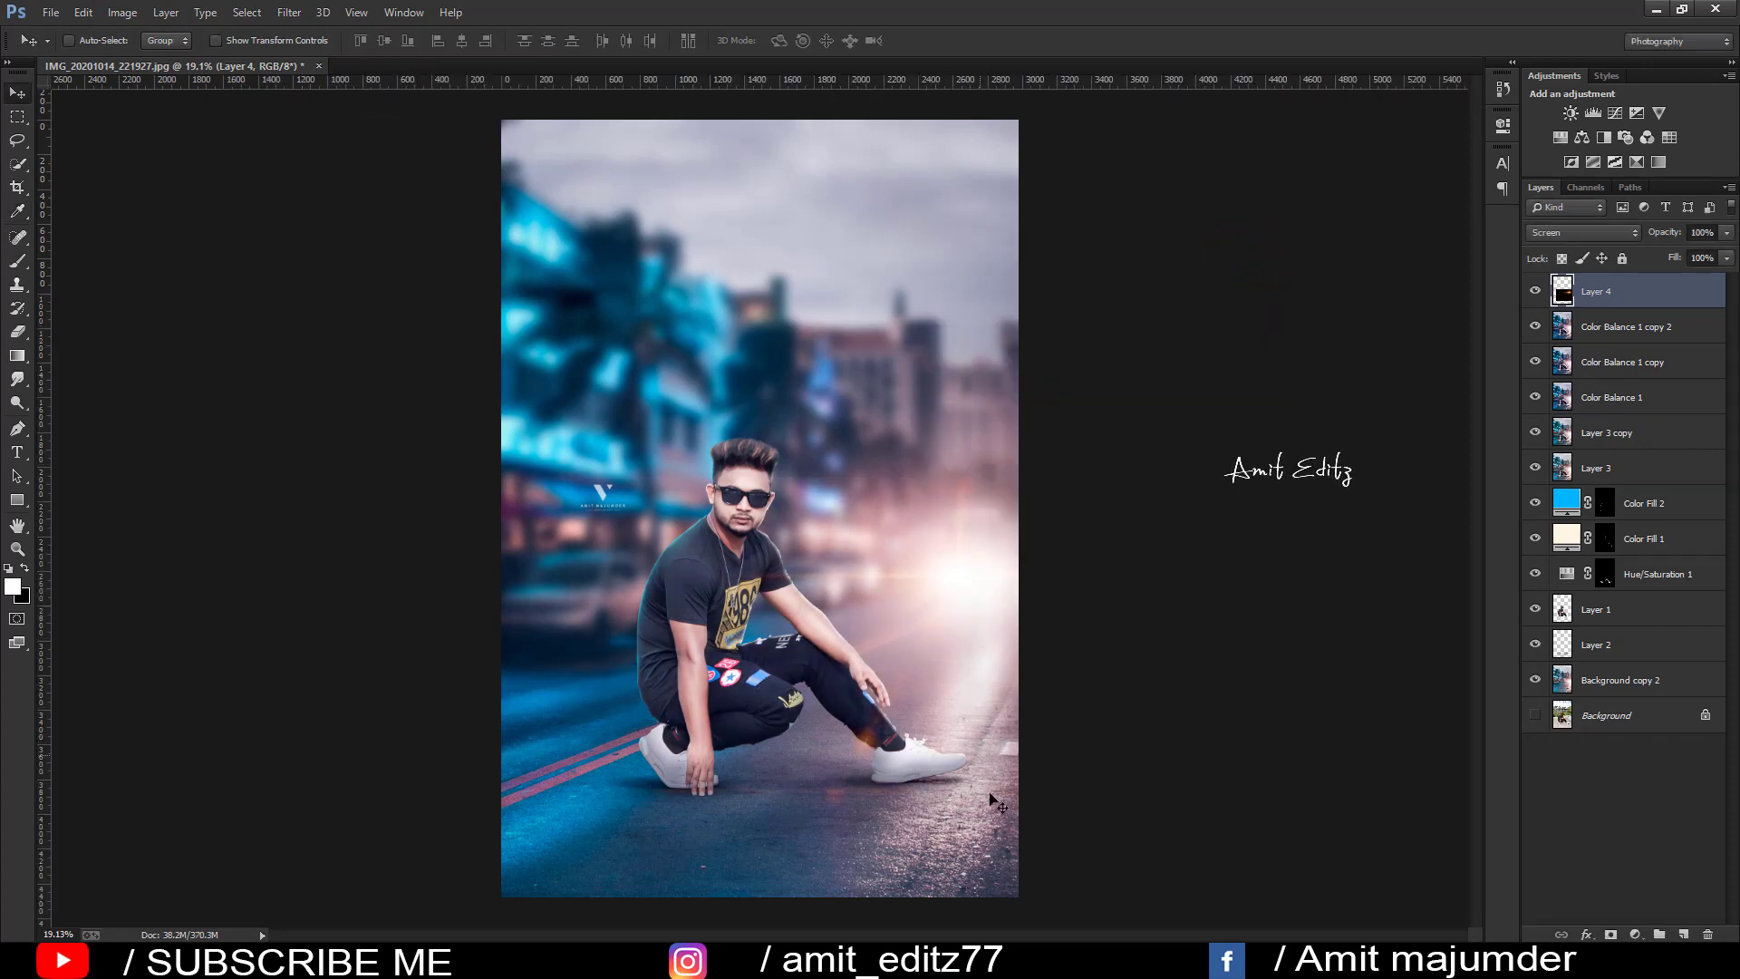
Step: Soften the flare with a 29.1-pixel Gaussian Blur
{"action": "left_click", "coordinate": [284, 11]}
{"action": "mouse_move", "coordinate": [298, 228]}
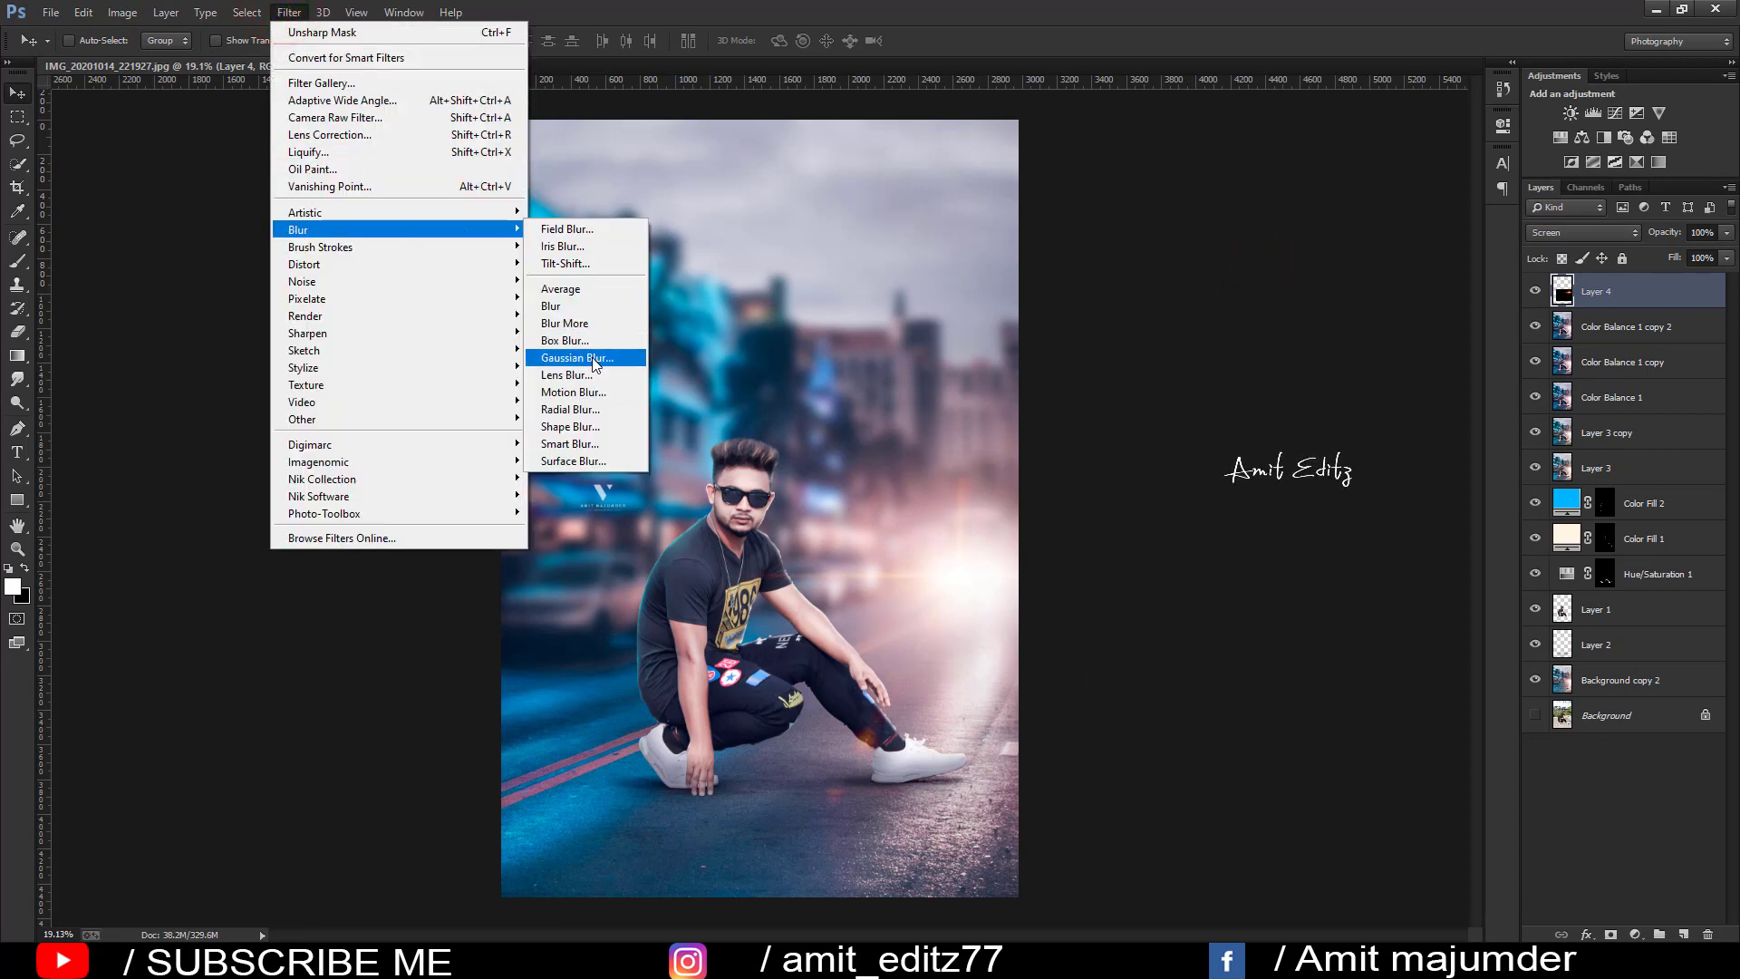
{"action": "left_click", "coordinate": [580, 358]}
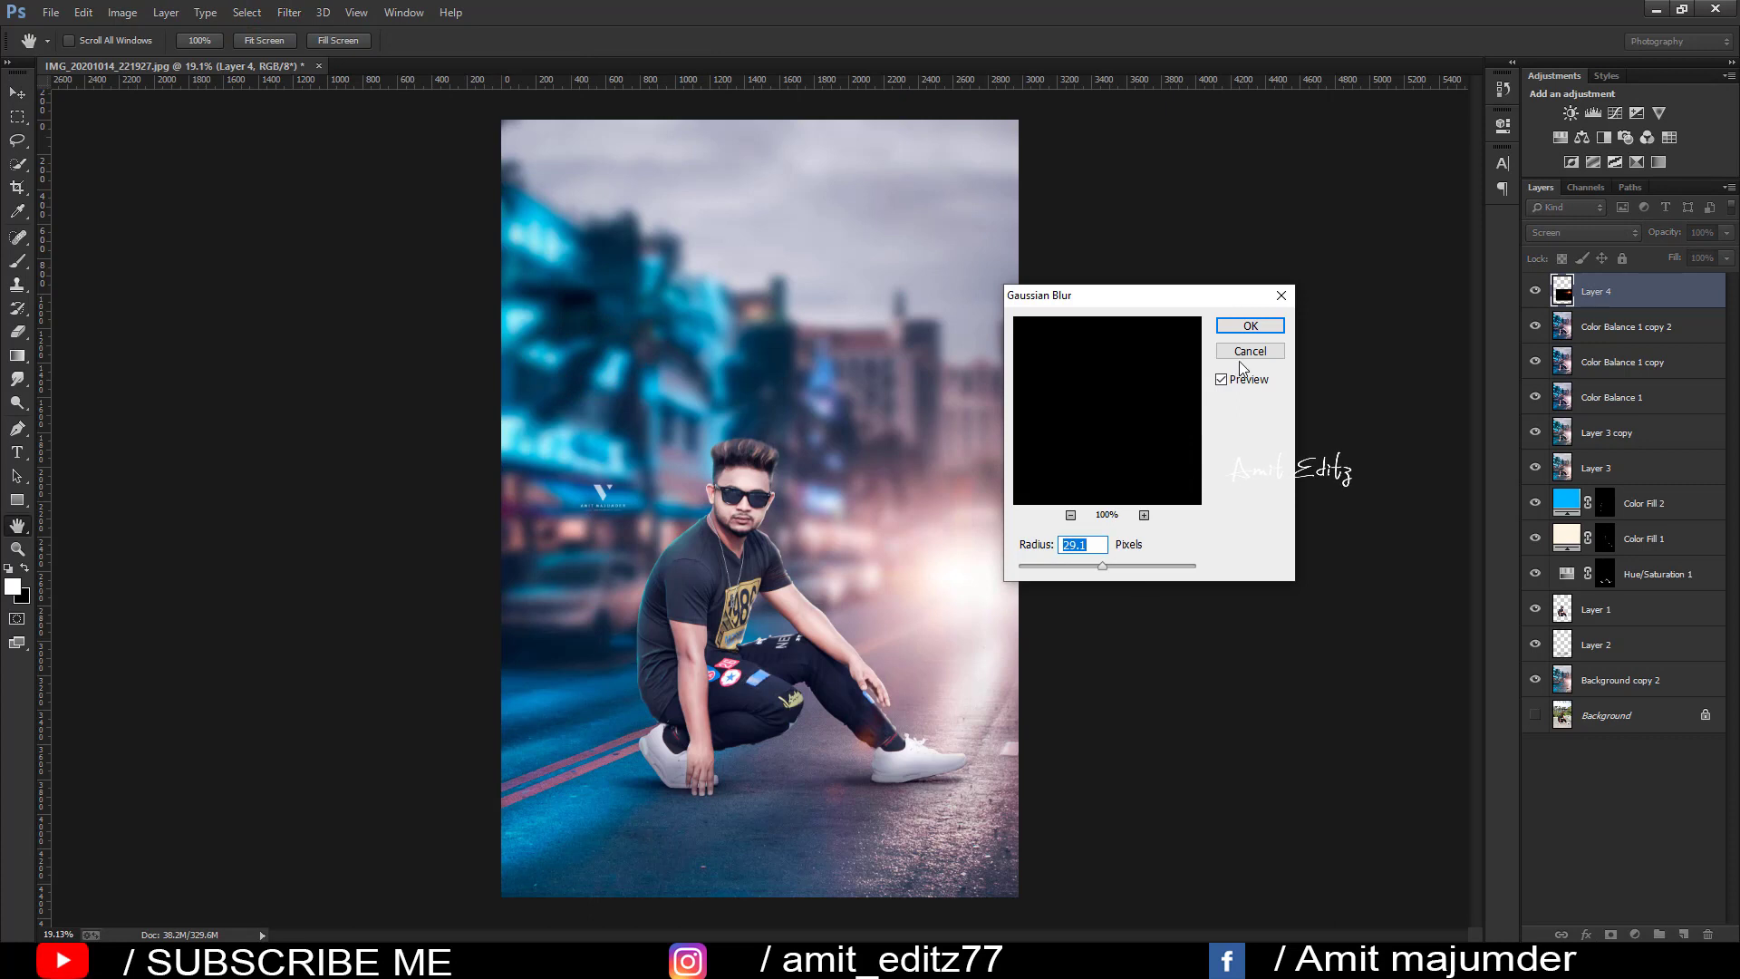
{"action": "left_click", "coordinate": [1250, 325]}
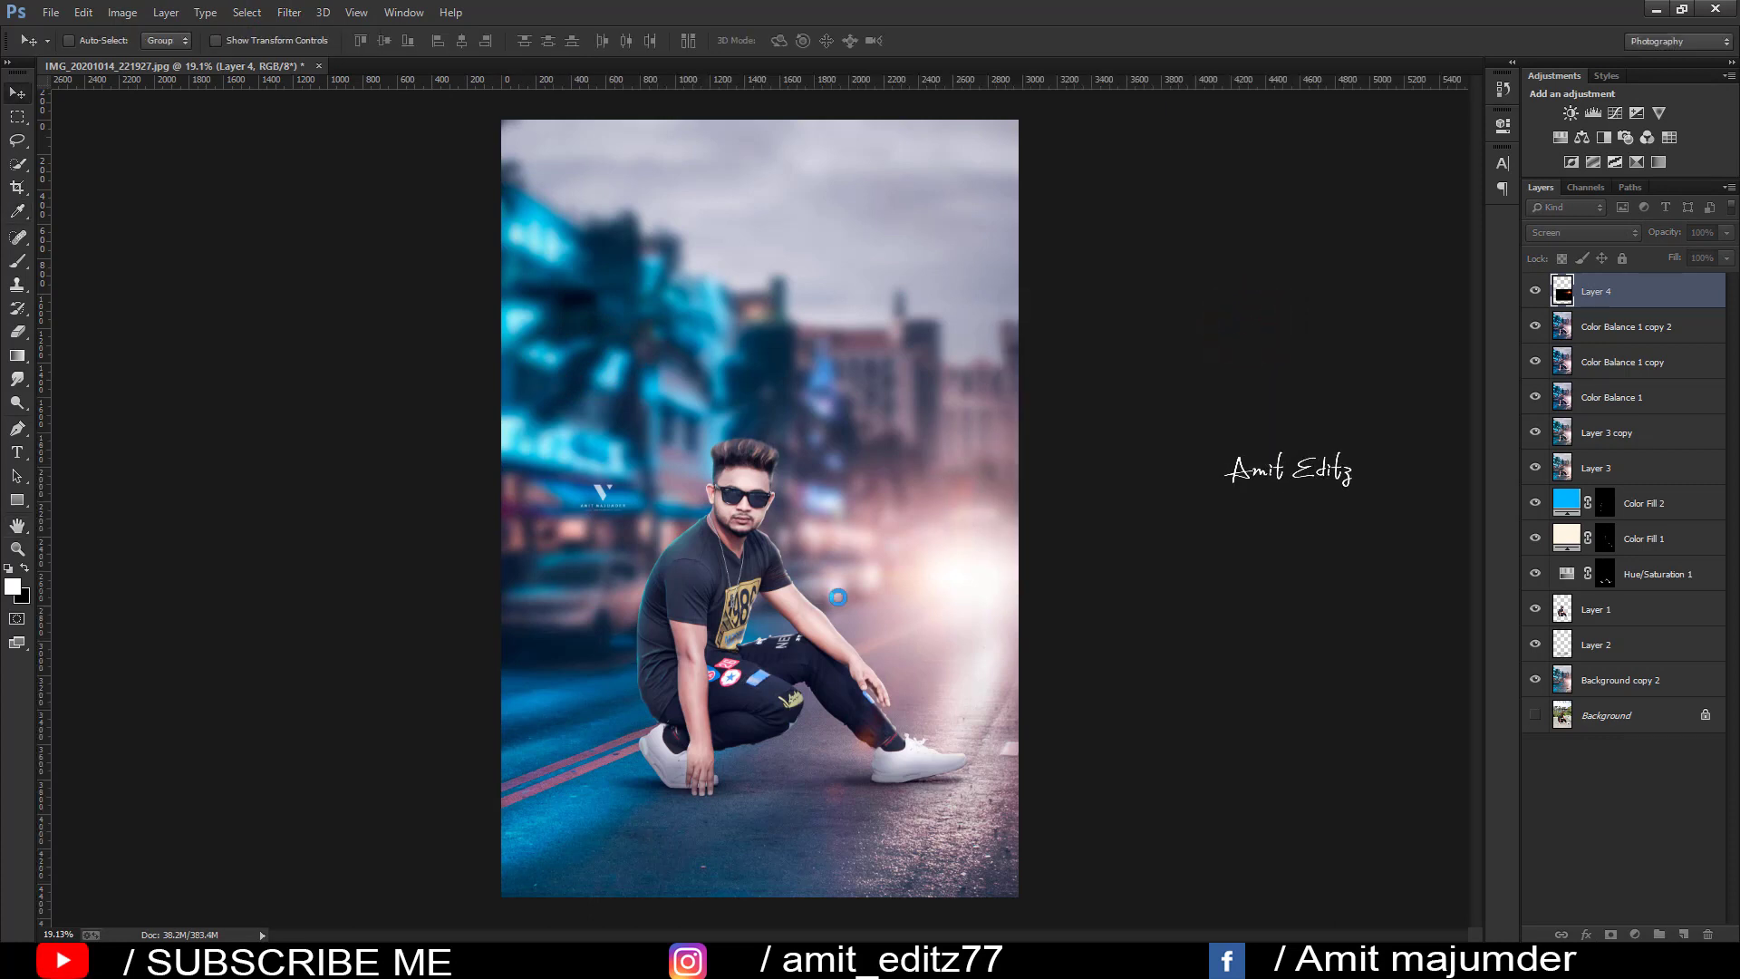
Step: Check the flare's effect, then merge the flare layer down into the layer below
{"action": "left_click", "coordinate": [1539, 292]}
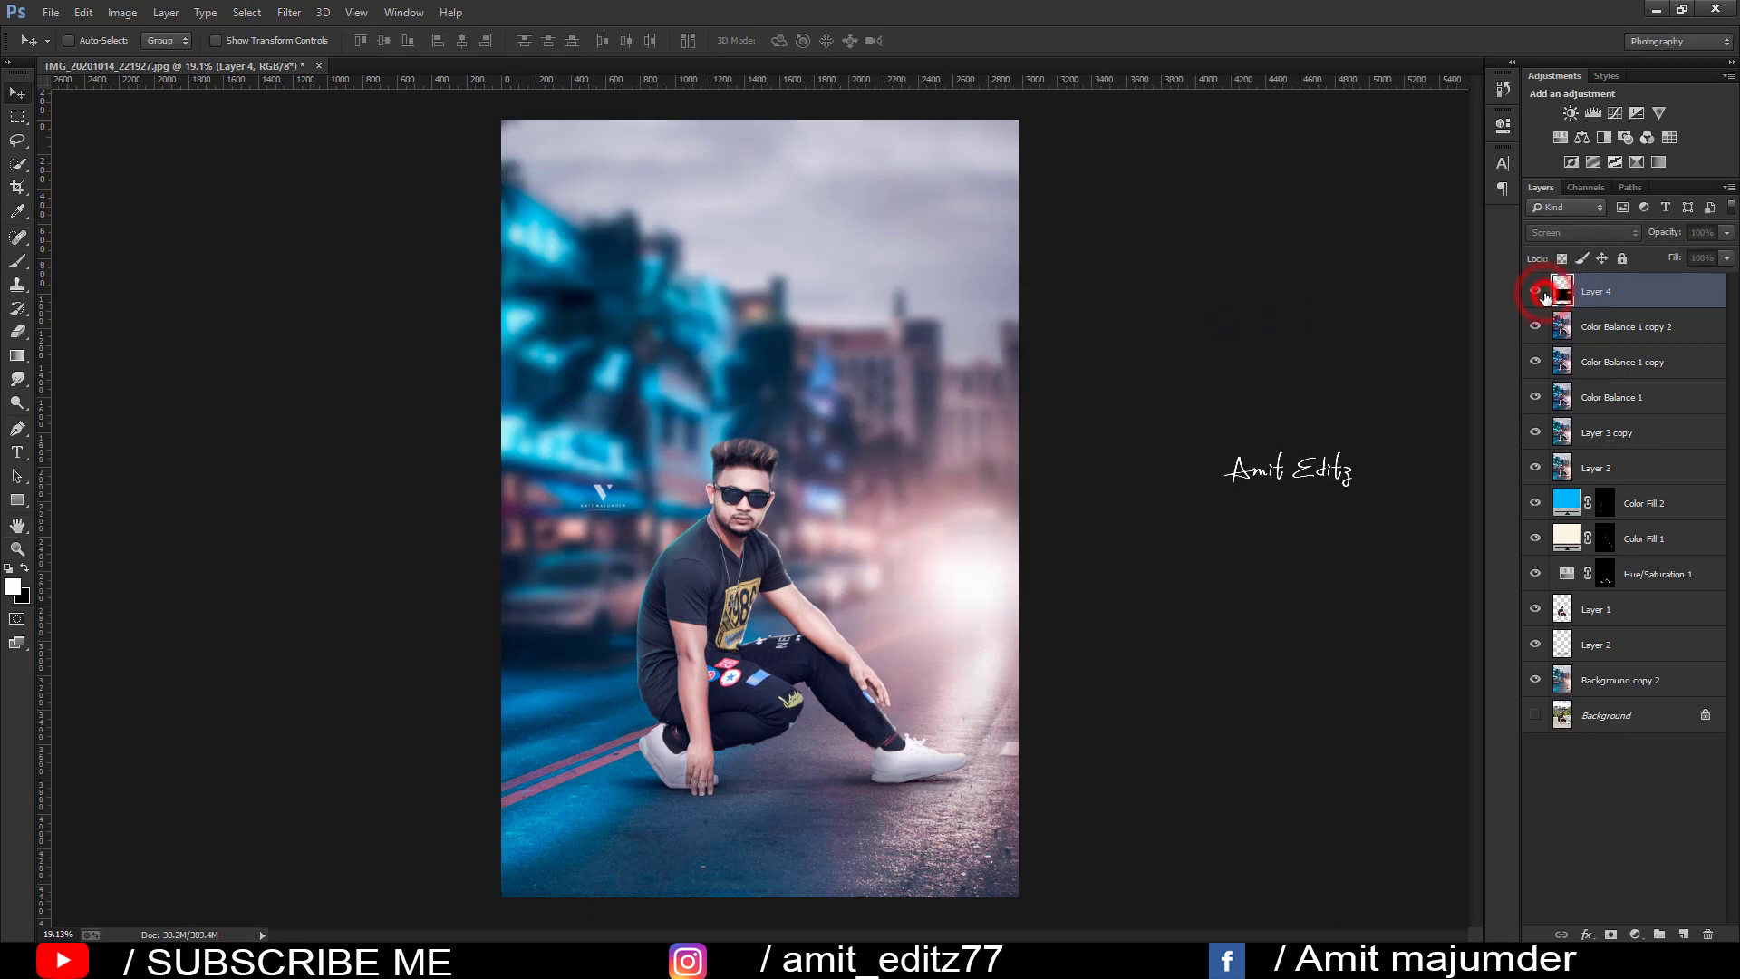
{"action": "left_click", "coordinate": [1538, 292]}
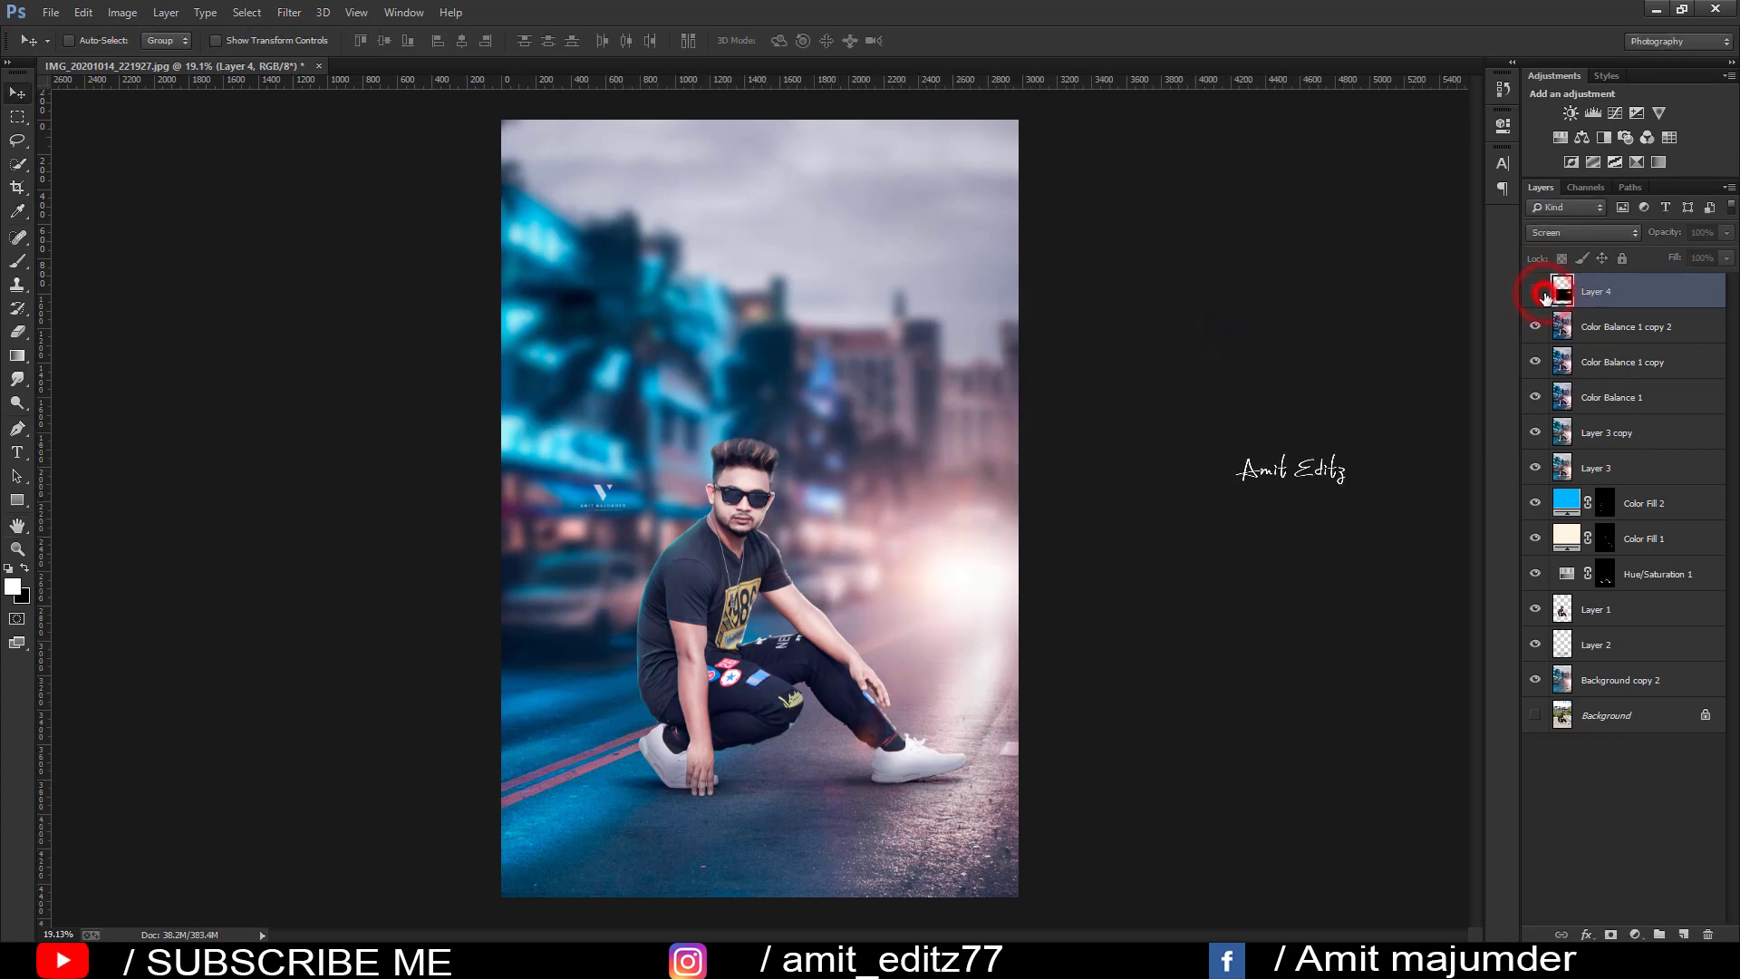
{"action": "right_click", "coordinate": [1637, 327]}
{"action": "left_click", "coordinate": [1491, 660]}
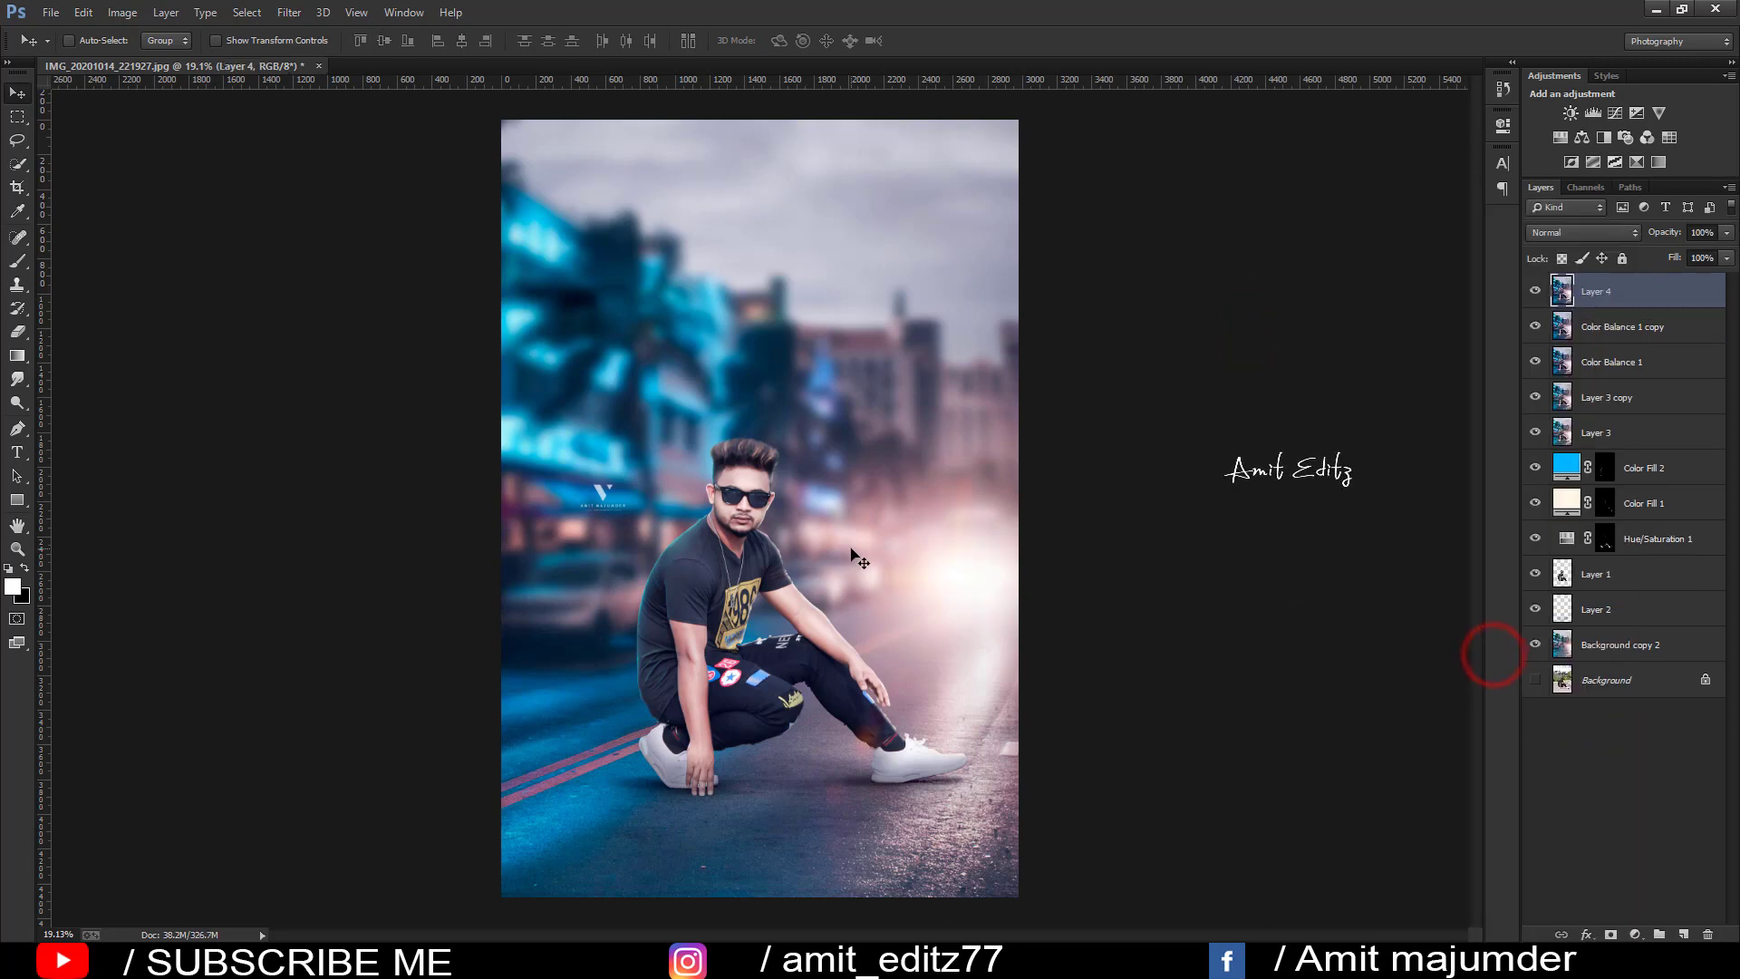
{"action": "scroll", "coordinate": [850, 547], "scroll_direction": "down", "scroll_amount": 1}
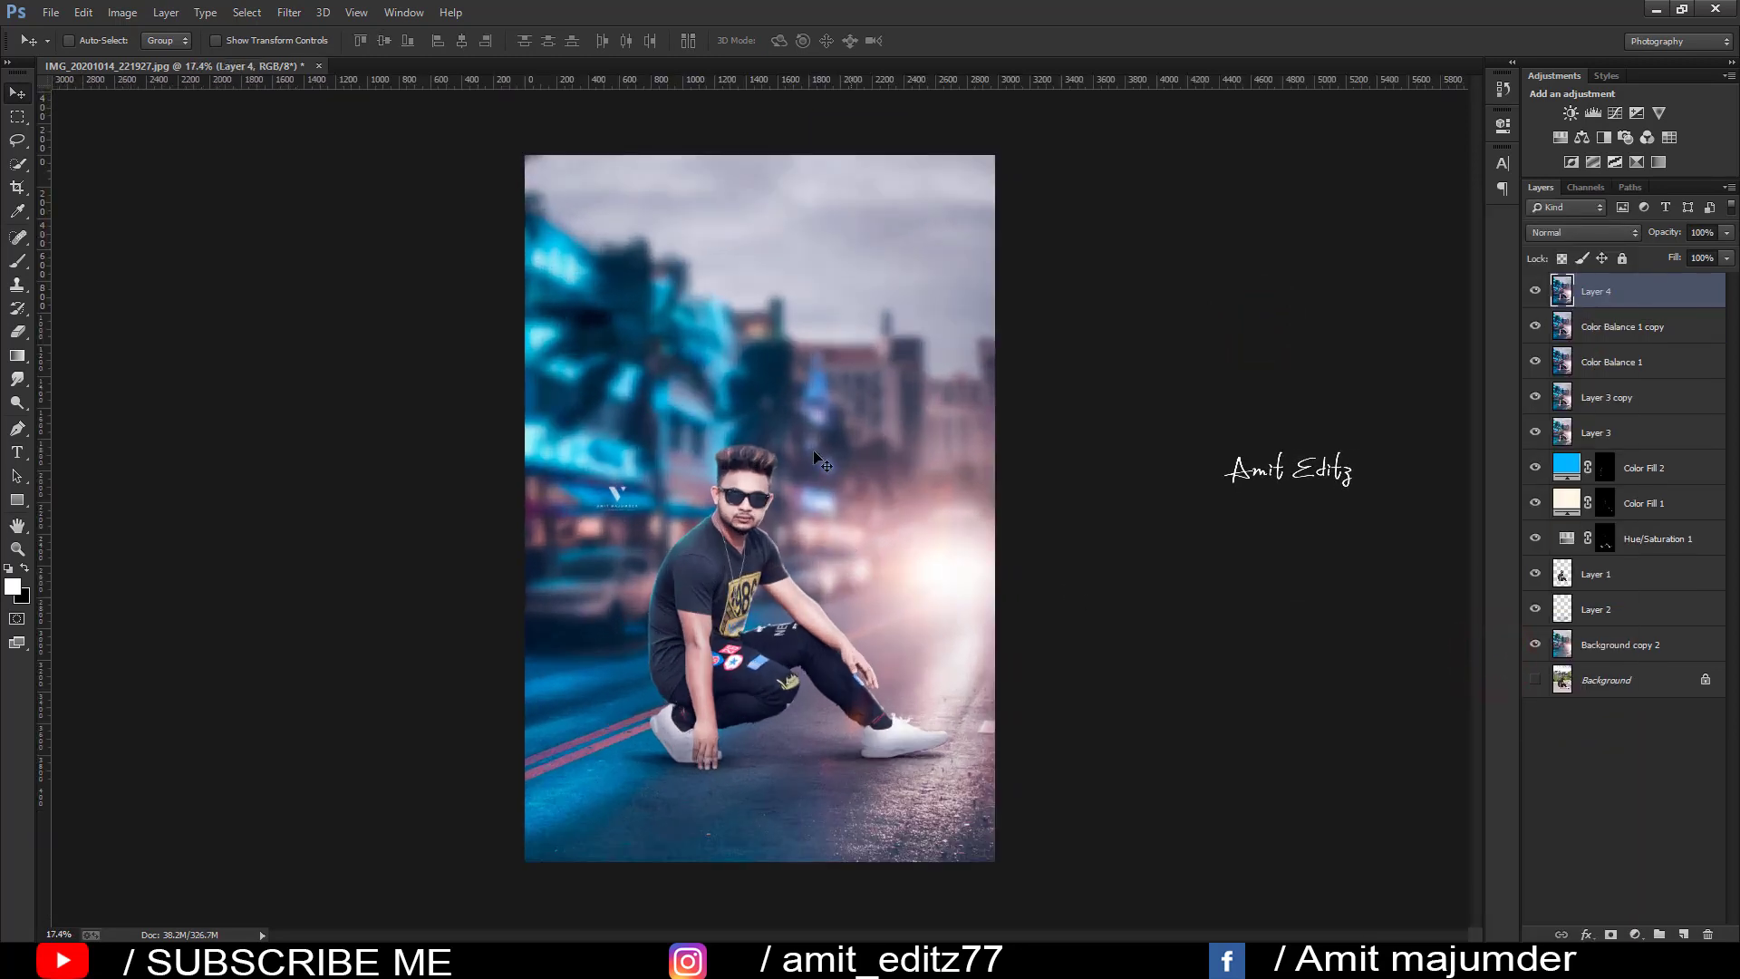
Step: Merge all visible layers and compare the composite against the original Background photo
{"action": "right_click", "coordinate": [1642, 297]}
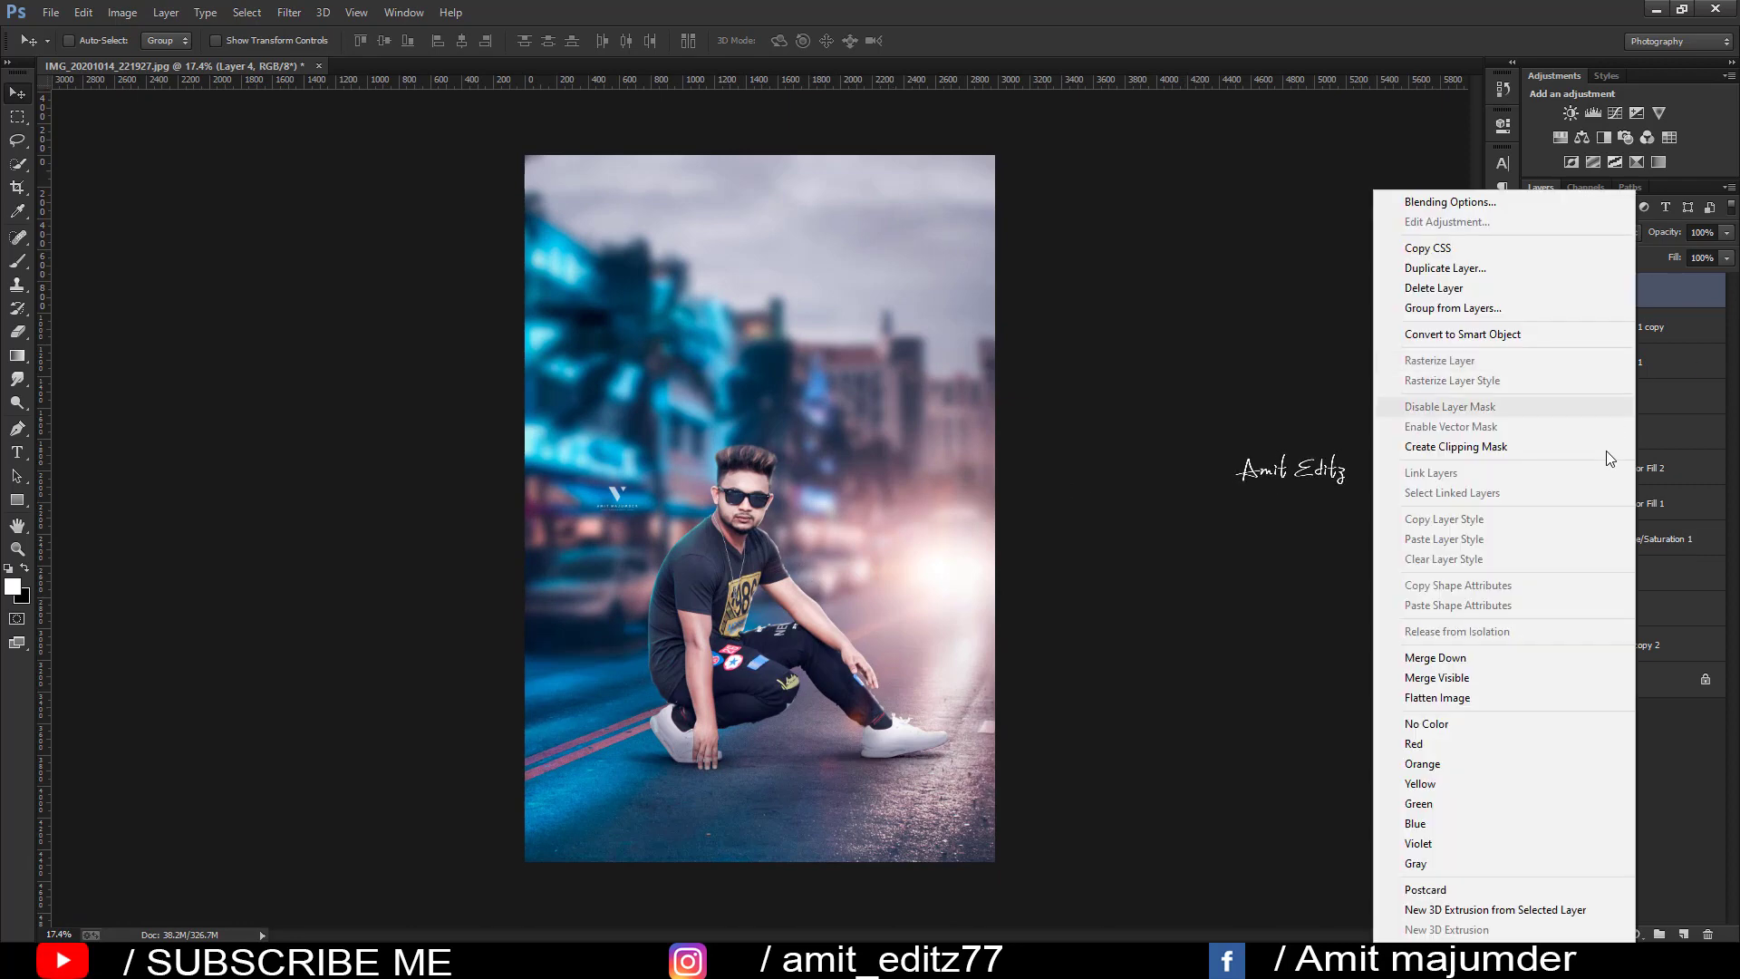
{"action": "left_click", "coordinate": [1492, 682]}
{"action": "left_click", "coordinate": [1535, 326]}
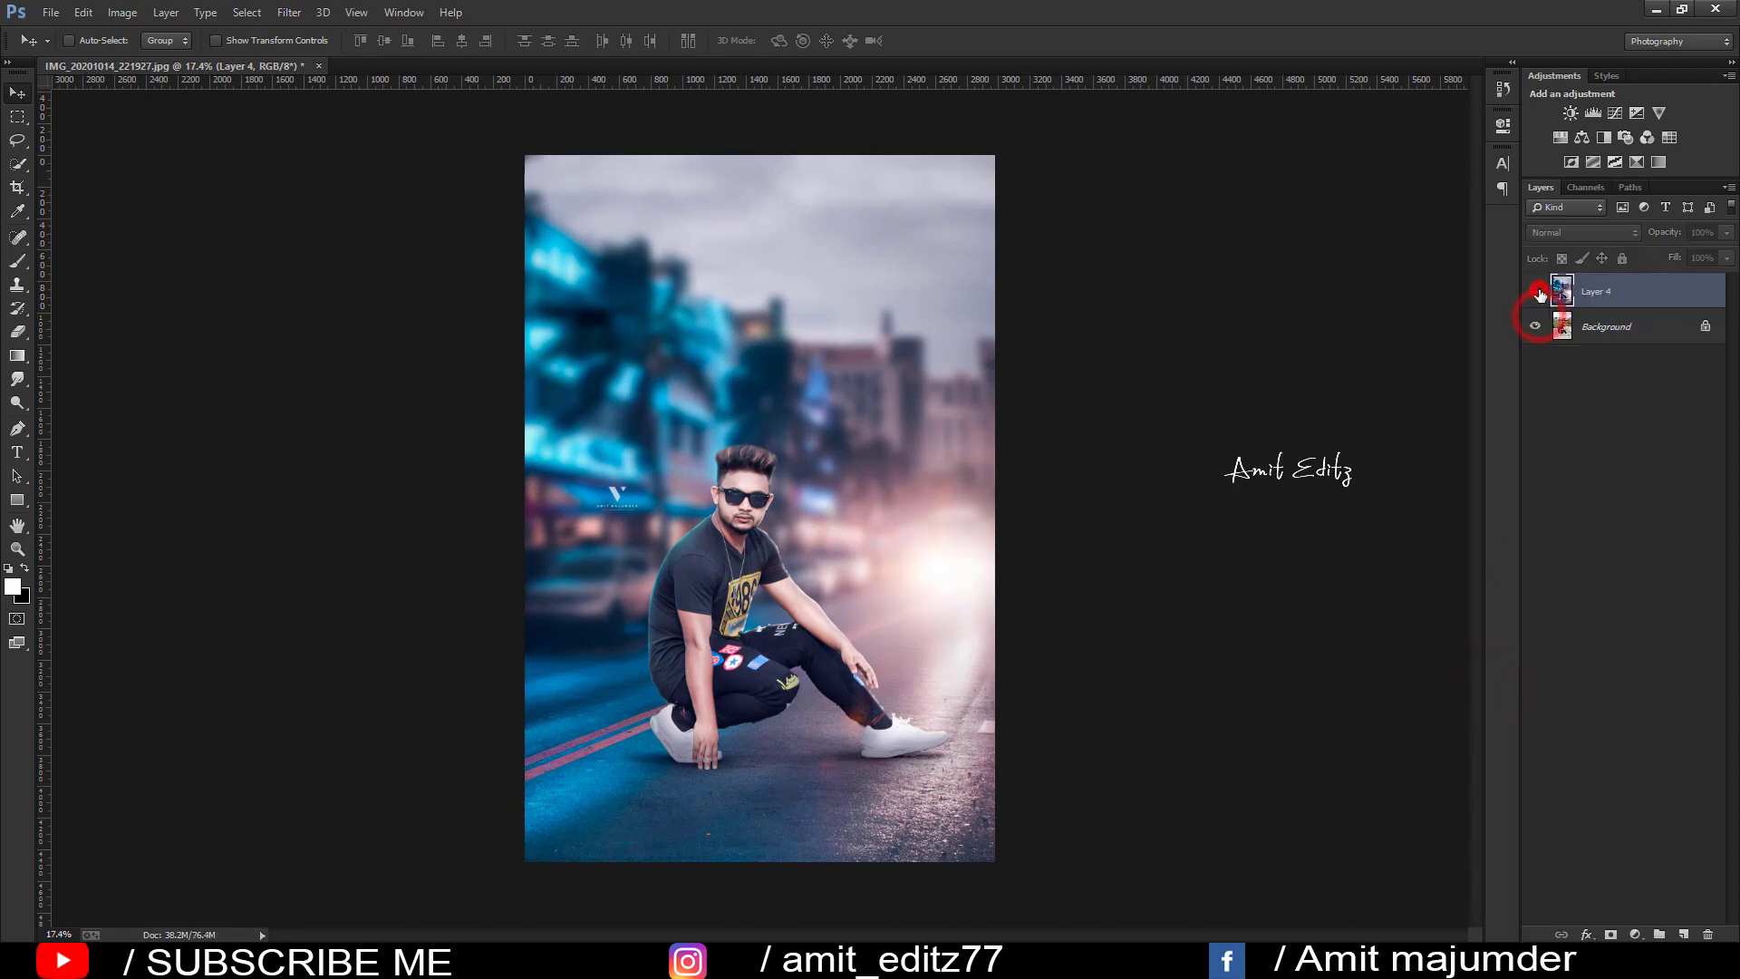
{"action": "left_click", "coordinate": [1537, 291]}
{"action": "left_click", "coordinate": [1537, 291]}
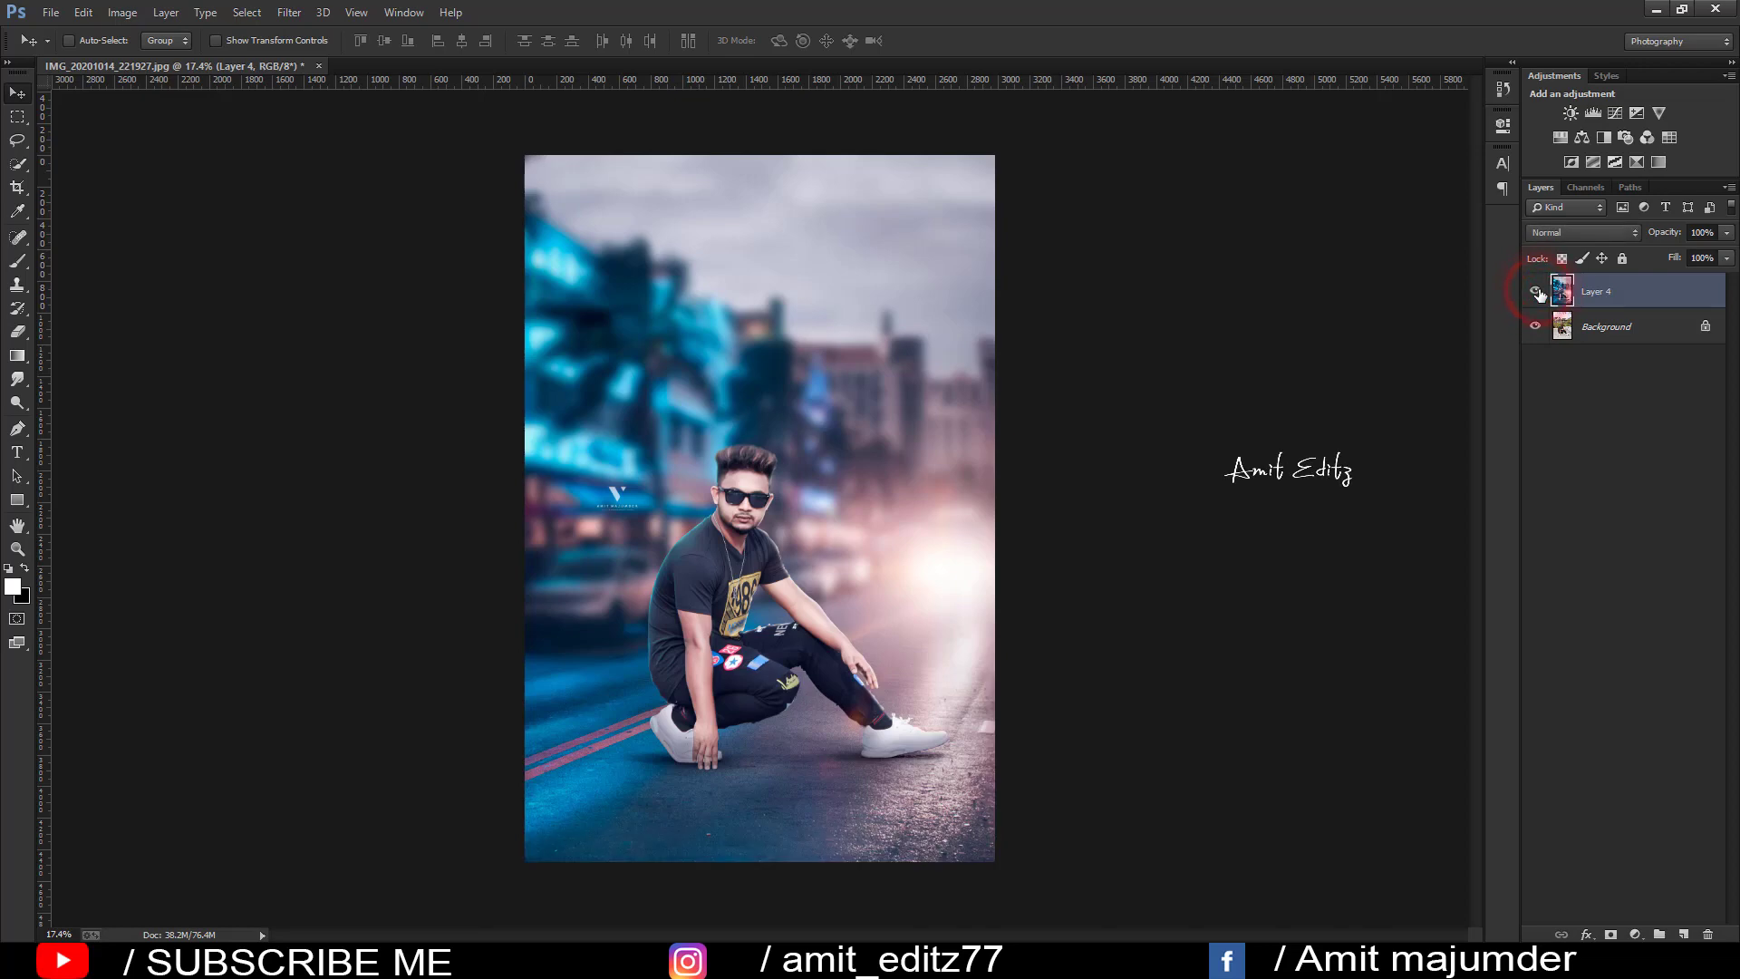
{"action": "left_click", "coordinate": [1537, 291]}
{"action": "scroll", "coordinate": [826, 477], "scroll_direction": "down", "scroll_amount": 1}
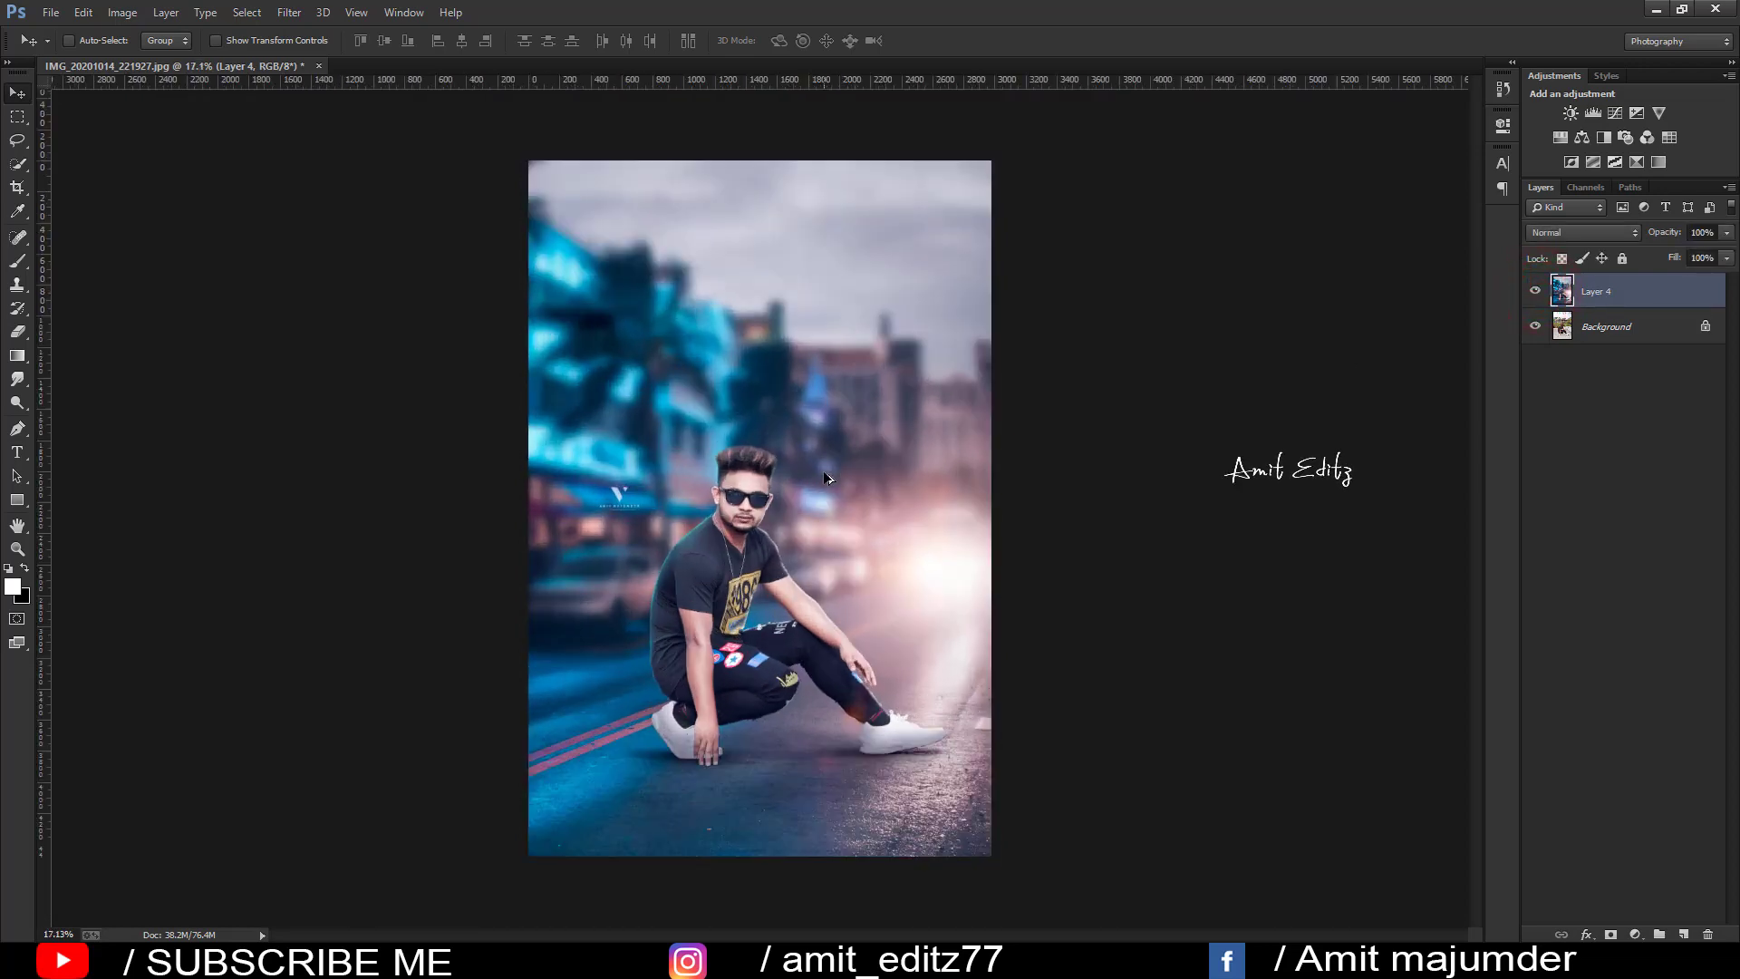
{"action": "left_click", "coordinate": [1537, 291]}
{"action": "left_click", "coordinate": [1536, 291]}
{"action": "left_click", "coordinate": [1536, 291]}
{"action": "left_click", "coordinate": [1536, 292]}
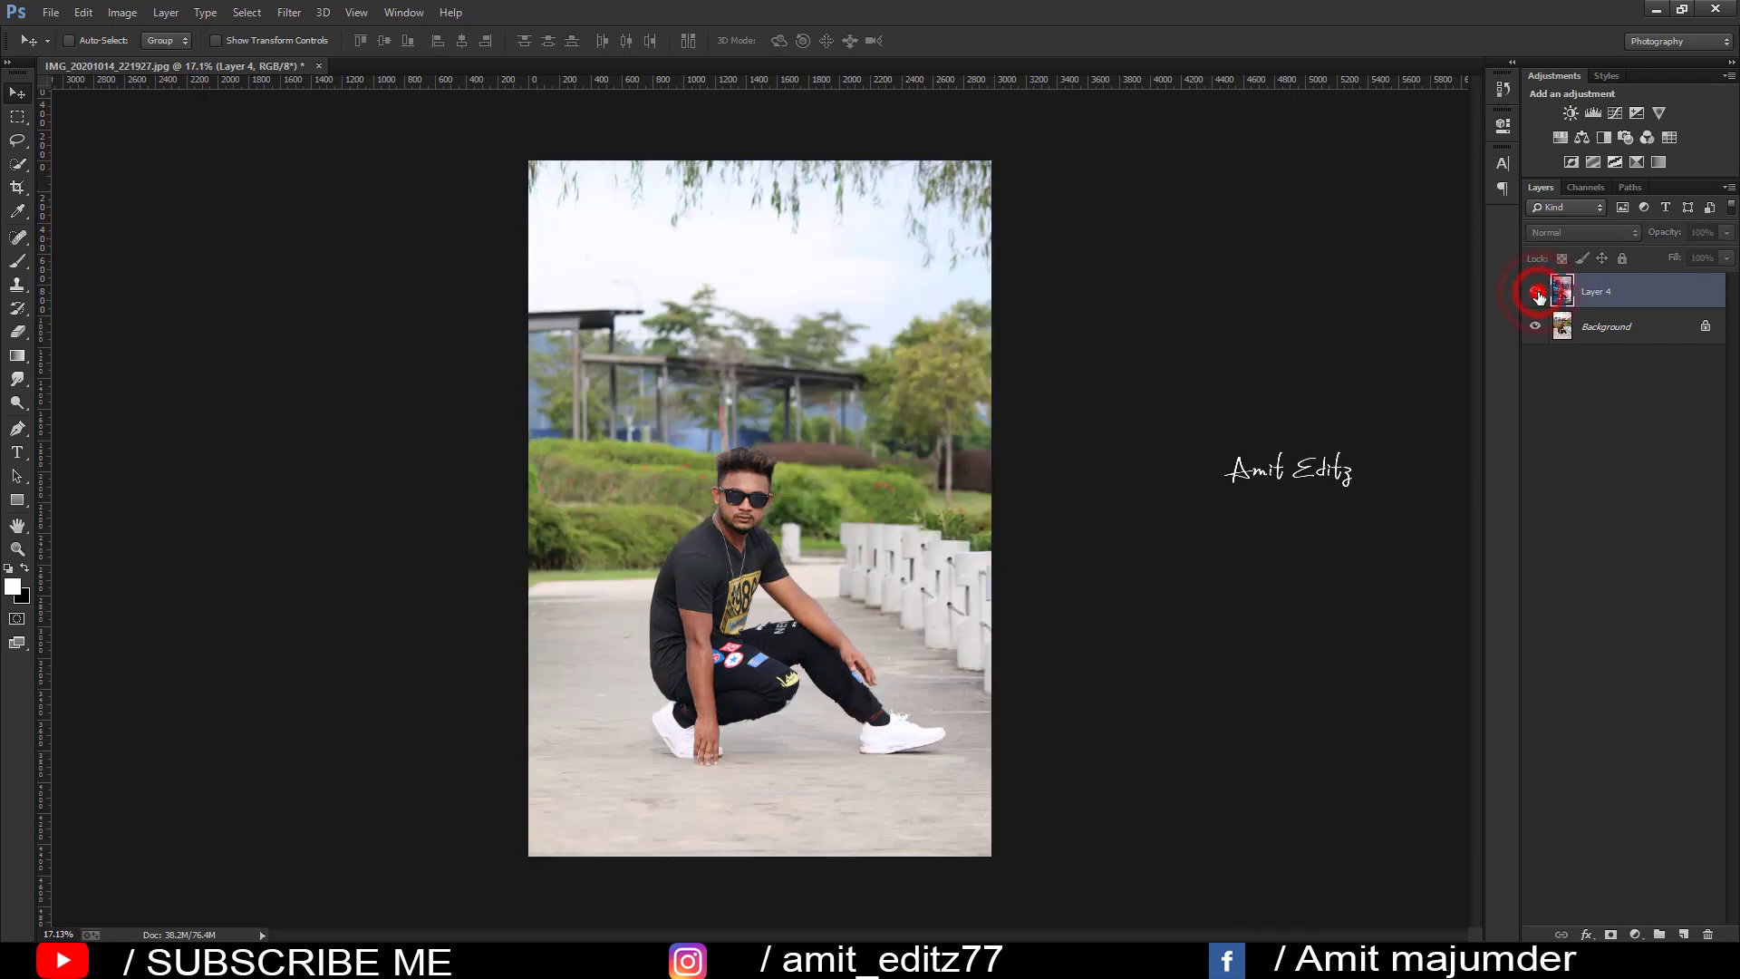
{"action": "left_click", "coordinate": [1537, 292]}
{"action": "left_click", "coordinate": [1537, 292]}
{"action": "left_click", "coordinate": [1537, 292]}
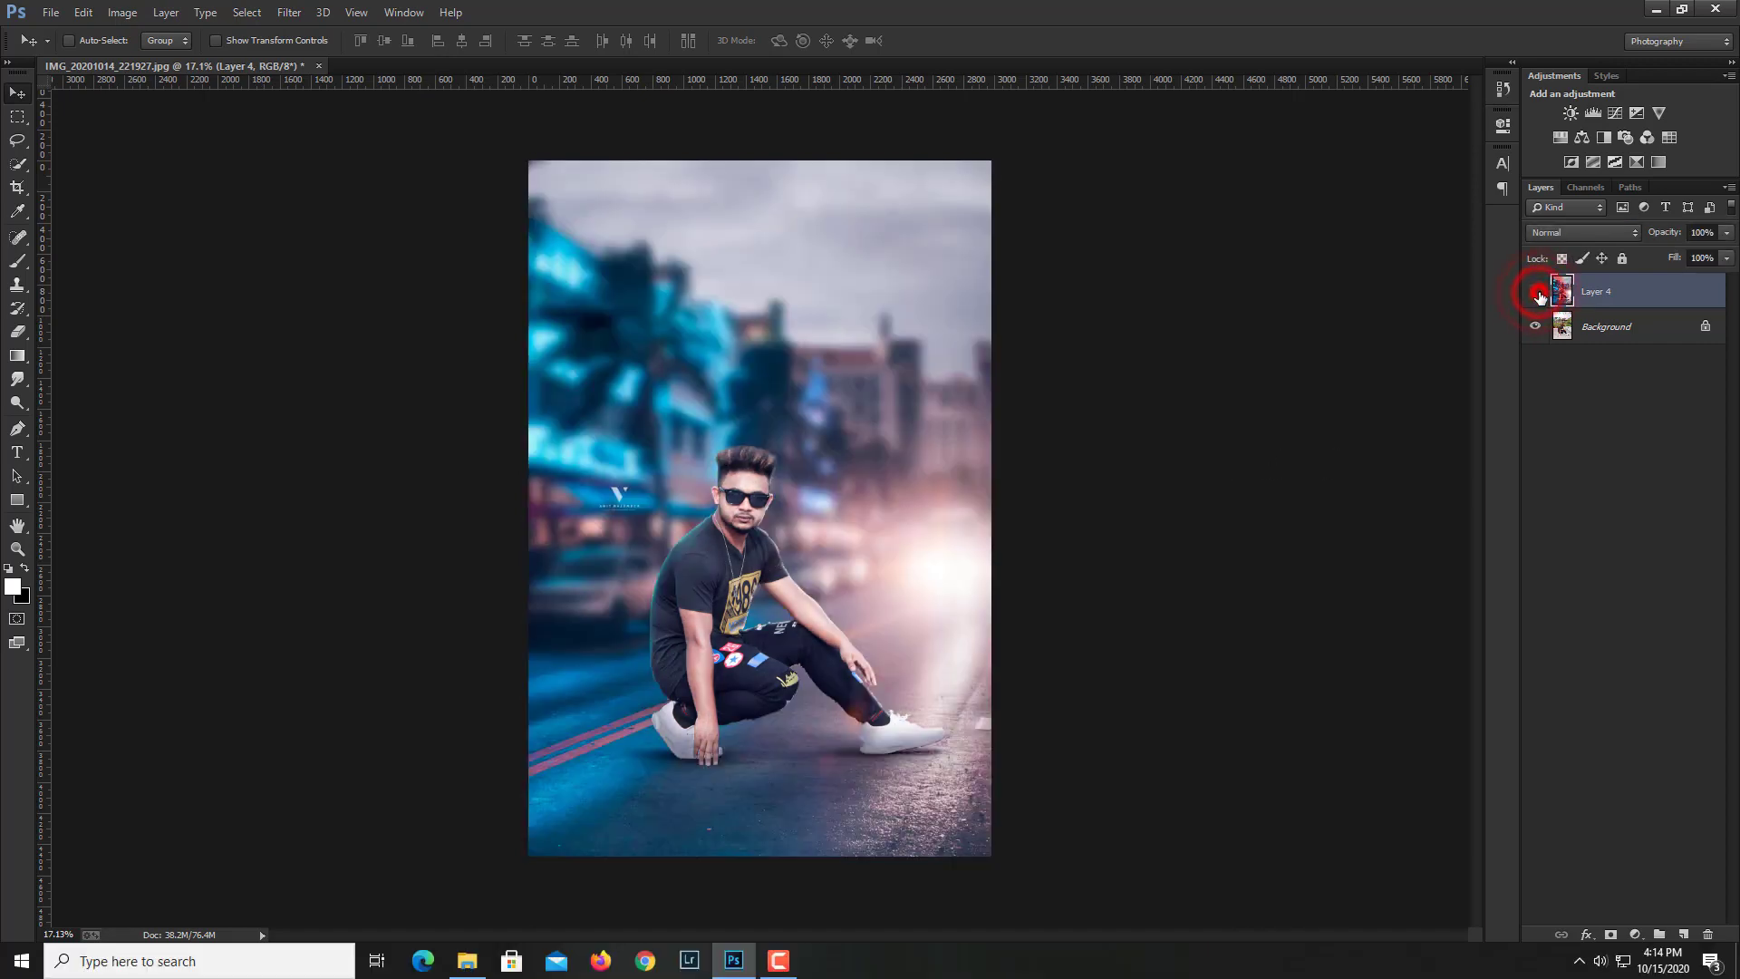
{"action": "left_click", "coordinate": [1537, 292]}
{"action": "left_click", "coordinate": [1537, 292]}
{"action": "scroll", "coordinate": [747, 559], "scroll_direction": "up", "scroll_amount": 1}
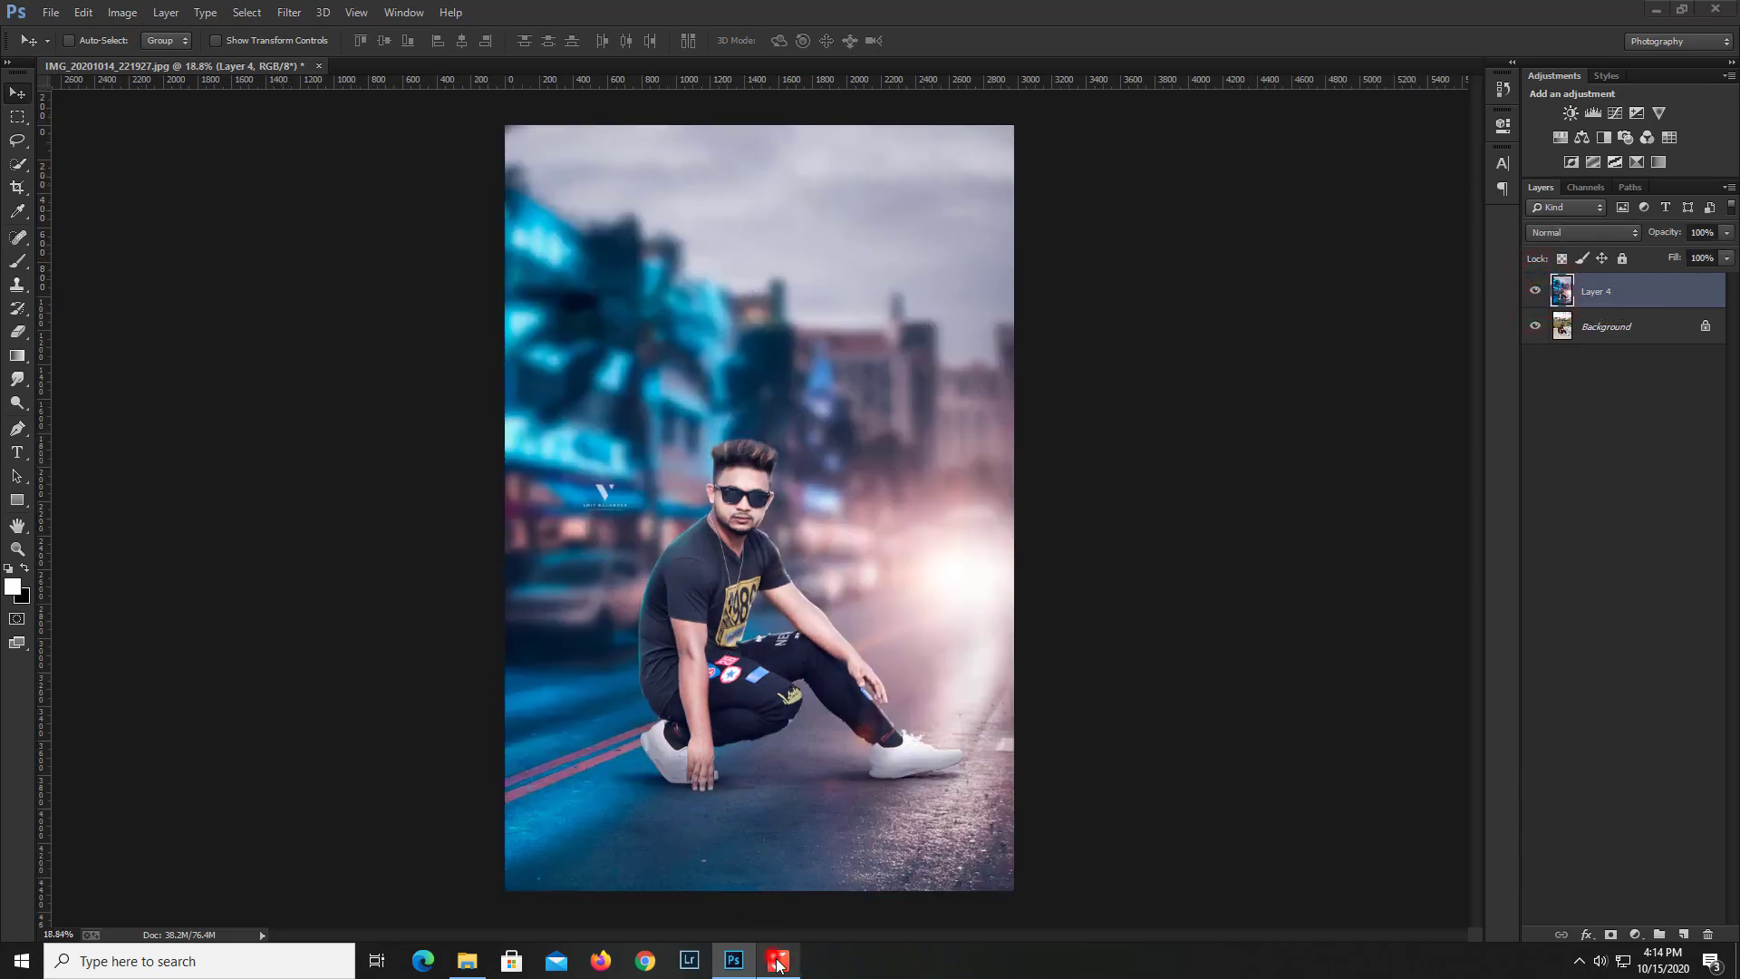